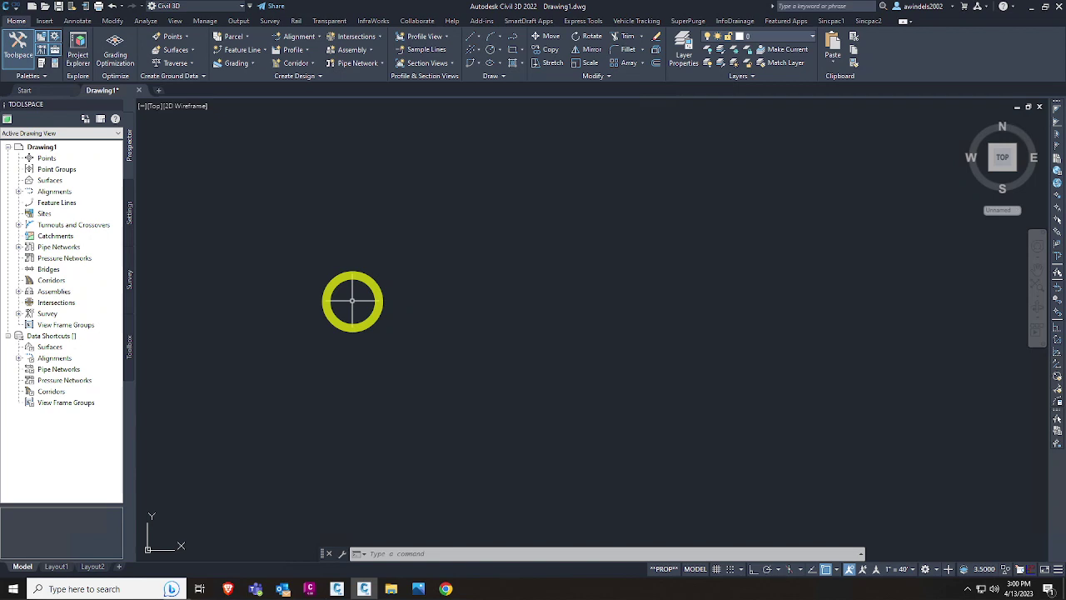
Step: Locate Reset Settings to Default in the Autodesk Civil 3D 2022 - English program folder of the Windows Start menu
{"action": "left_click", "coordinate": [12, 588]}
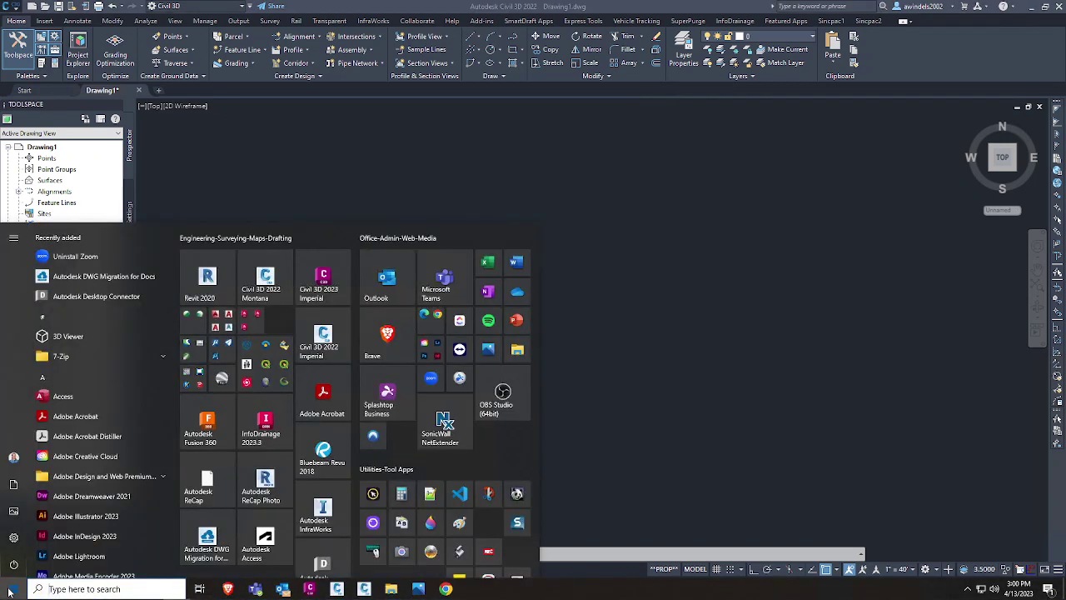
{"action": "scroll", "coordinate": [175, 265], "scroll_direction": "down", "scroll_amount": 2}
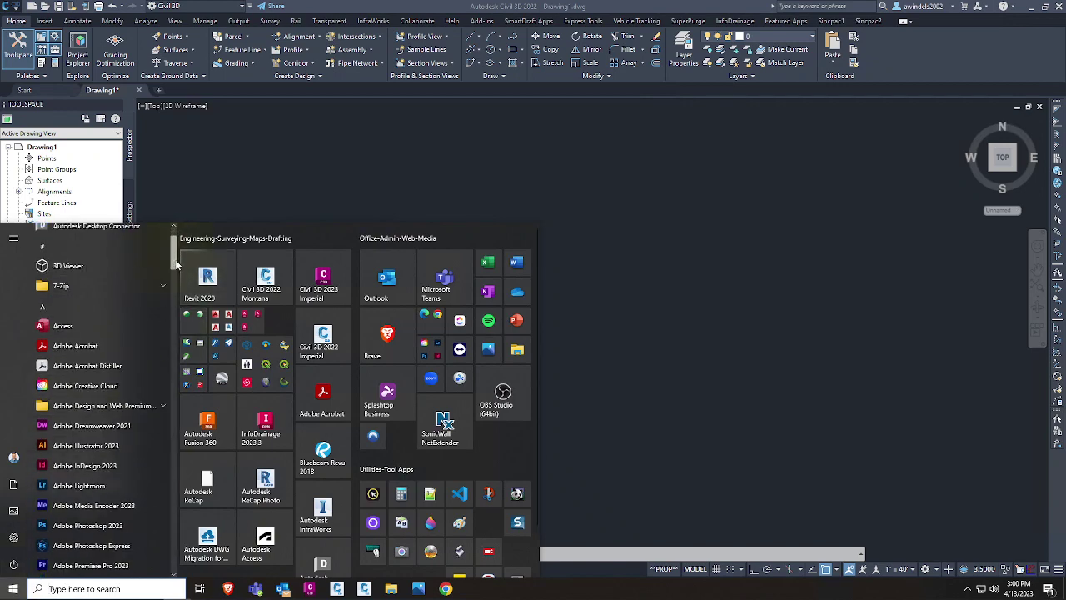
{"action": "scroll", "coordinate": [155, 407], "scroll_direction": "down", "scroll_amount": 6}
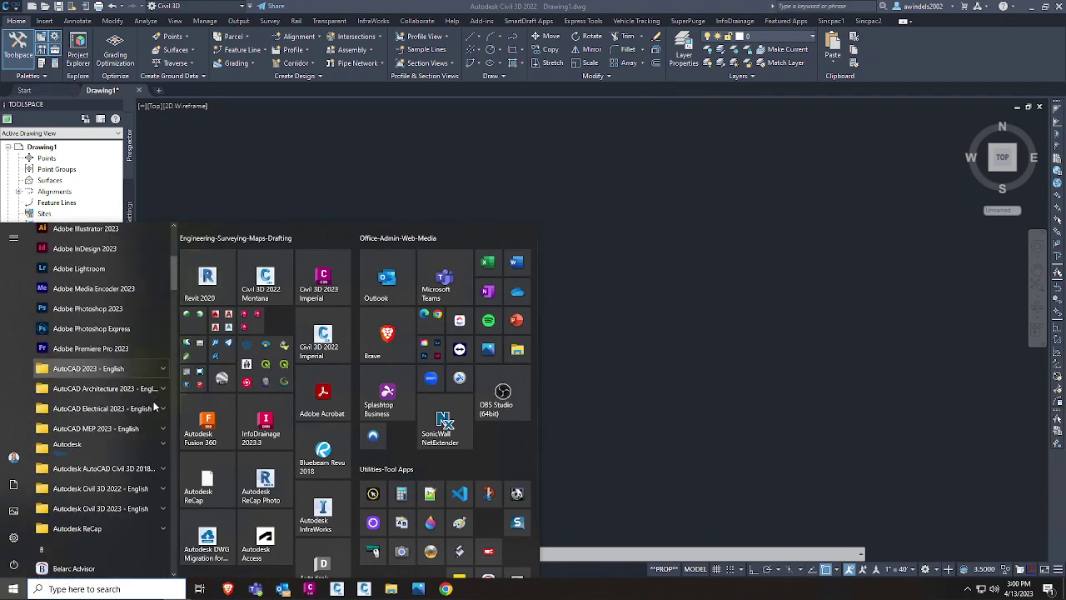
{"action": "left_click", "coordinate": [100, 488]}
{"action": "scroll", "coordinate": [114, 467], "scroll_direction": "down", "scroll_amount": 3}
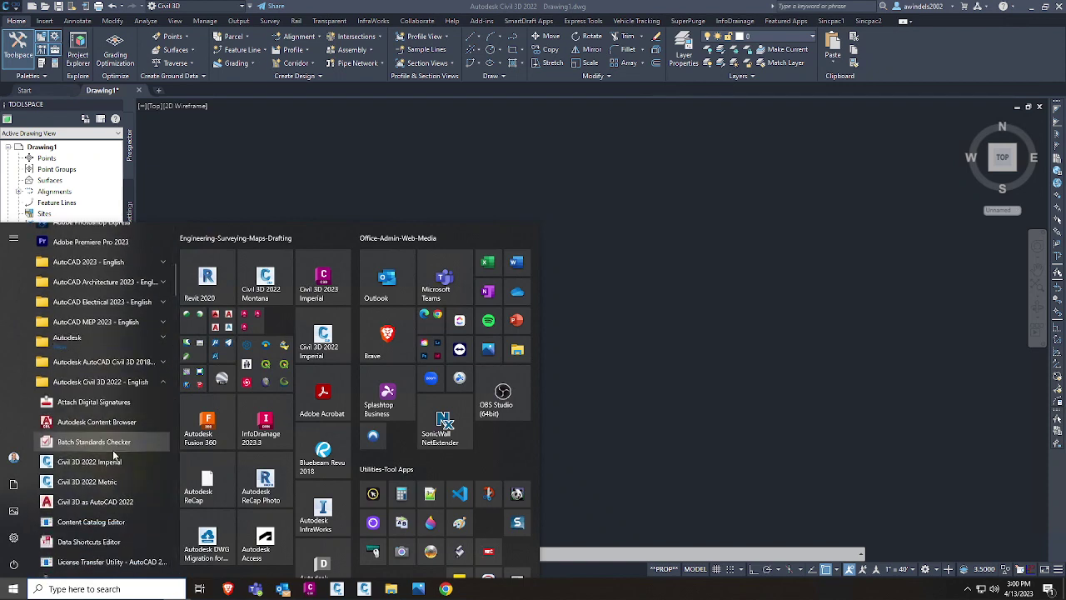
{"action": "scroll", "coordinate": [114, 458], "scroll_direction": "down", "scroll_amount": 2}
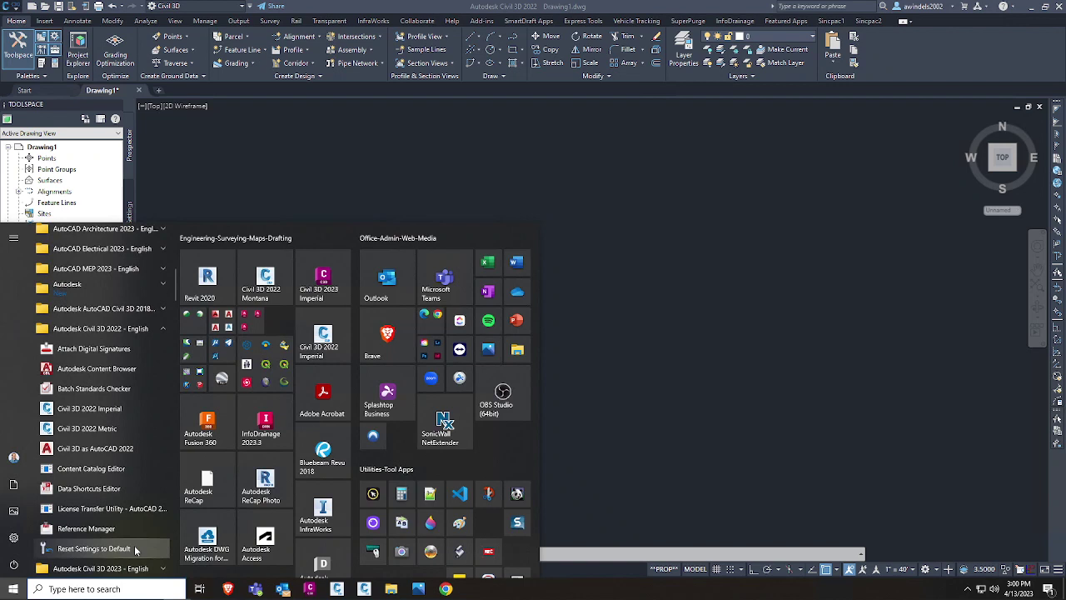
{"action": "left_click", "coordinate": [135, 549]}
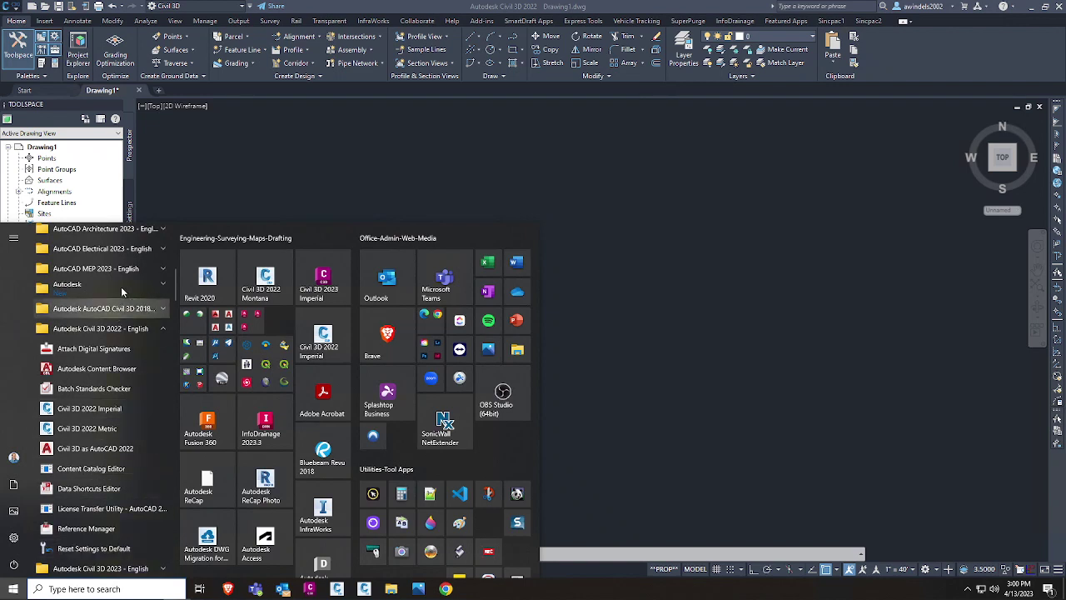
Step: Examine the Start menu program folders for Autodesk AutoCAD Civil 3D 2018 and Autodesk Civil 3D 2023, and return to the drawing
{"action": "left_click", "coordinate": [136, 330]}
{"action": "left_click", "coordinate": [140, 310]}
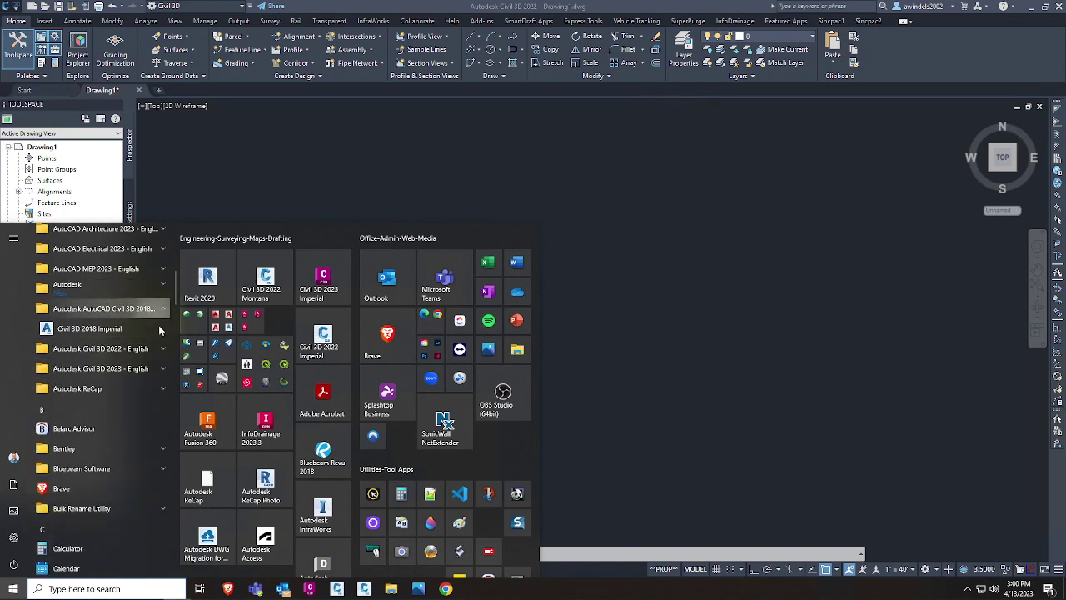
{"action": "left_click", "coordinate": [151, 310]}
{"action": "left_click", "coordinate": [149, 348]}
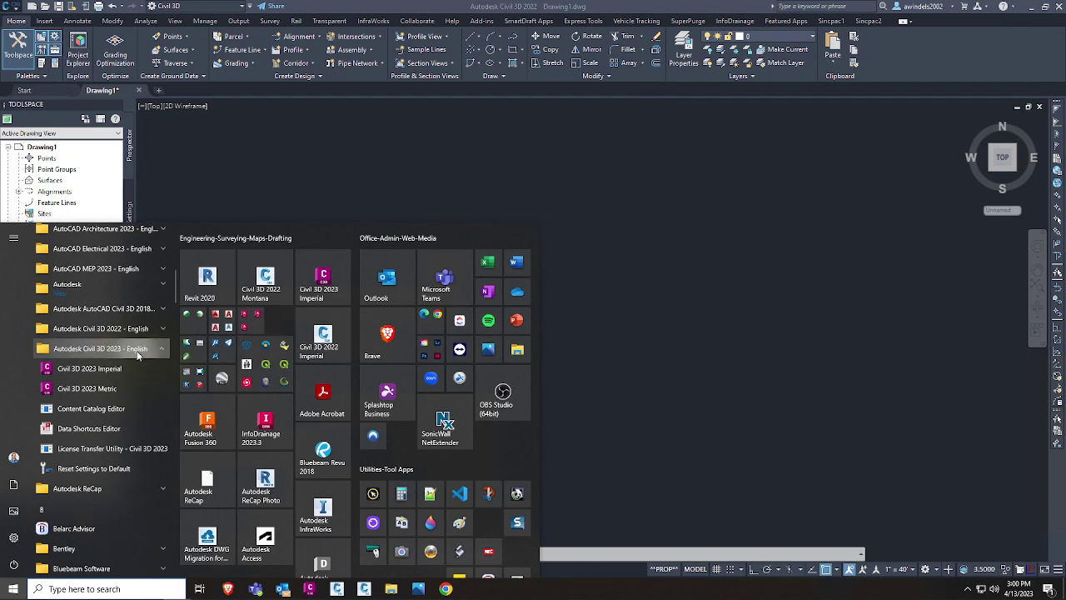
{"action": "left_click", "coordinate": [137, 349]}
{"action": "scroll", "coordinate": [133, 271], "scroll_direction": "up", "scroll_amount": 1}
{"action": "left_click", "coordinate": [616, 348]}
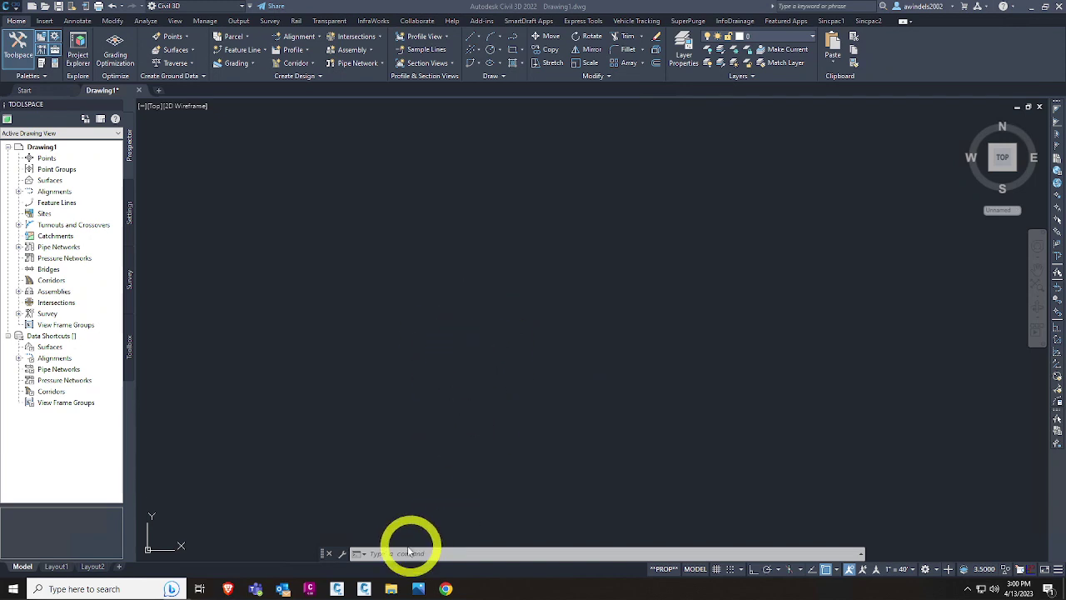
Step: Switch to the File Explorer window of the Programs folder and select the two Autodesk_Civil_3D_2022 dlm installer files
{"action": "mouse_move", "coordinate": [404, 587]}
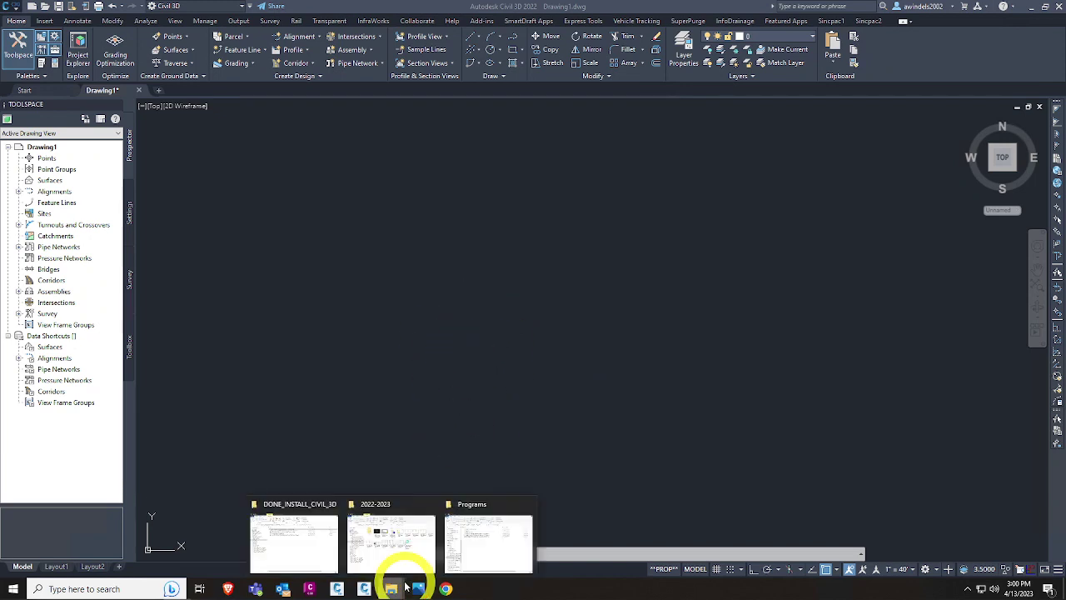
{"action": "left_click", "coordinate": [481, 543]}
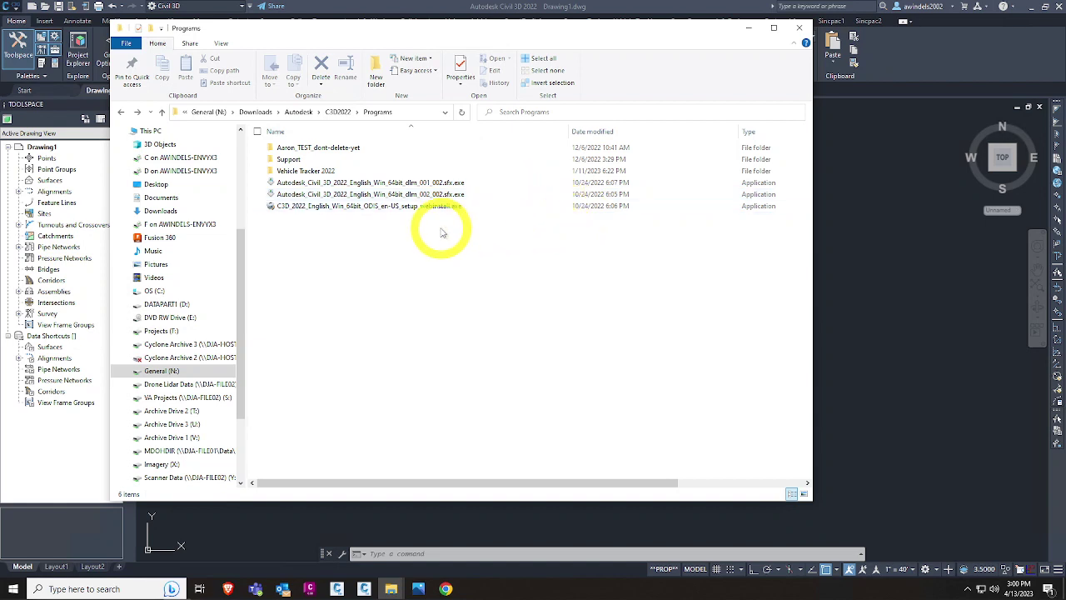
{"action": "left_click", "coordinate": [456, 185]}
{"action": "left_click", "coordinate": [460, 195], "text": "shift"}
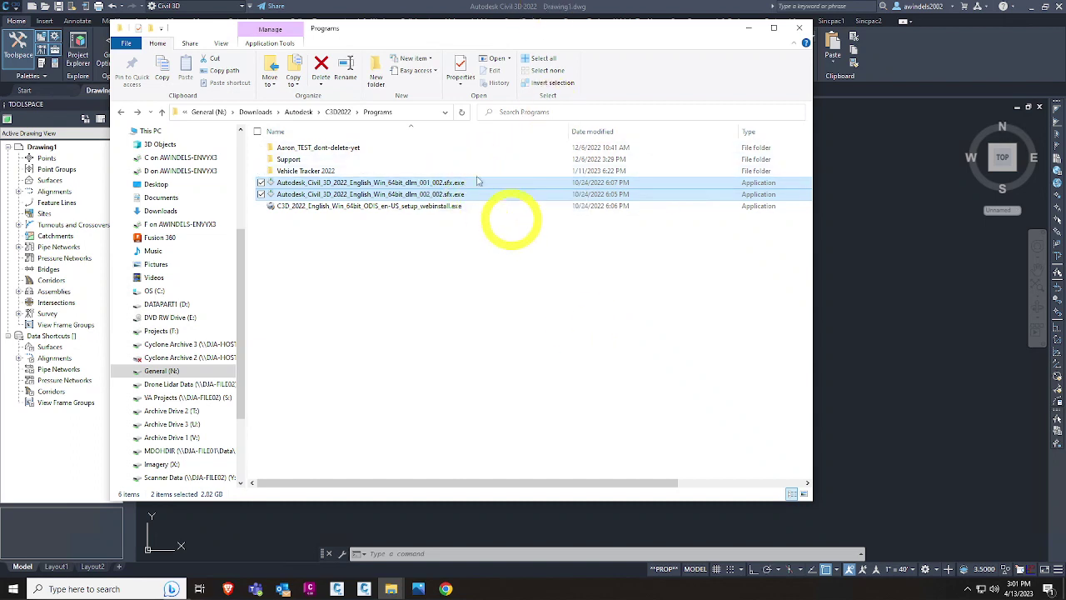
Step: Reveal the full path of the Programs folder and clear the file selection
{"action": "left_click", "coordinate": [411, 113]}
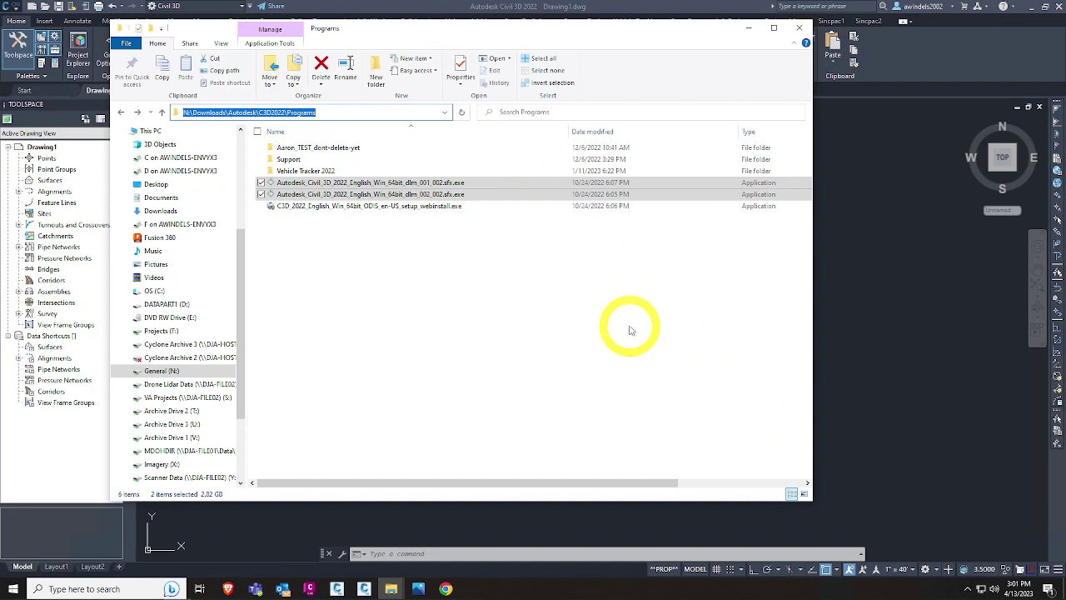
{"action": "left_click_drag", "start_coordinate": [578, 31], "coordinate": [582, 32]}
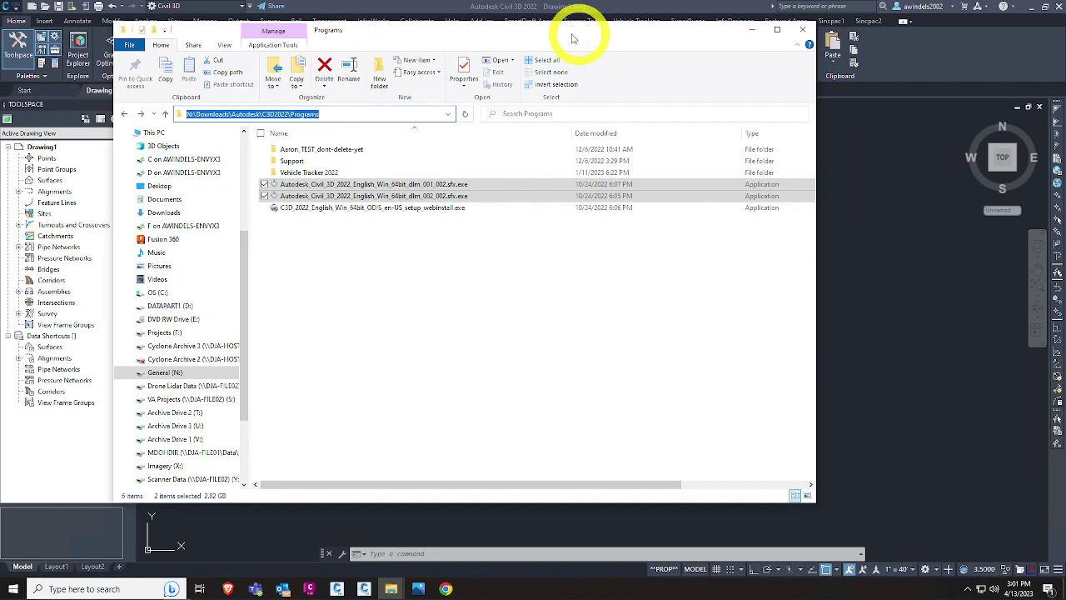
{"action": "left_click", "coordinate": [350, 114]}
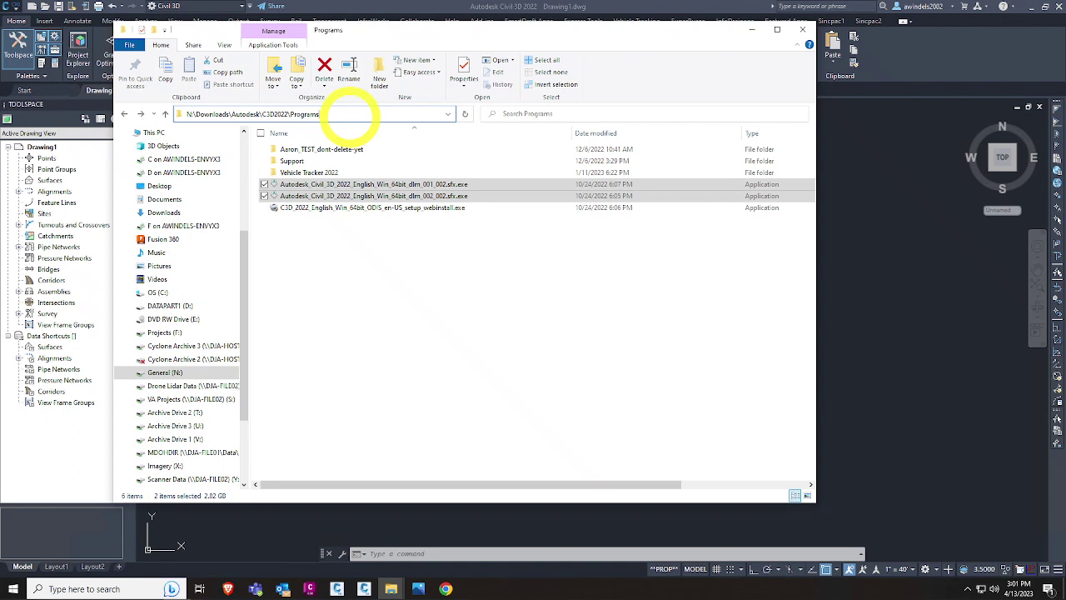
{"action": "left_click", "coordinate": [460, 237]}
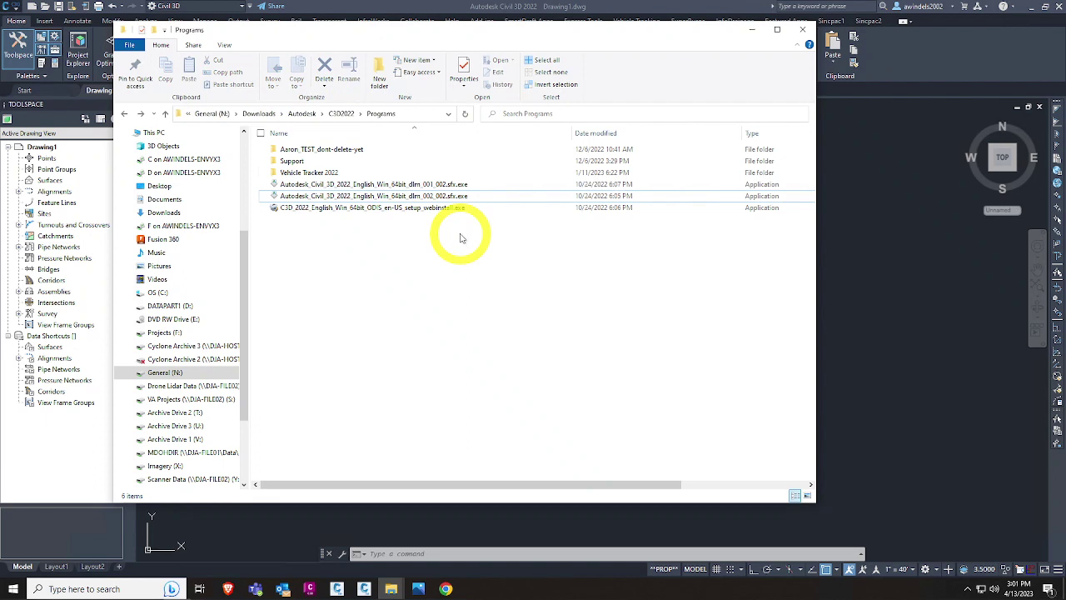
Step: Inspect the installer inside the Vehicle Tracker 2022 folder, go back to Programs and minimize the File Explorer window
{"action": "left_click", "coordinate": [333, 172]}
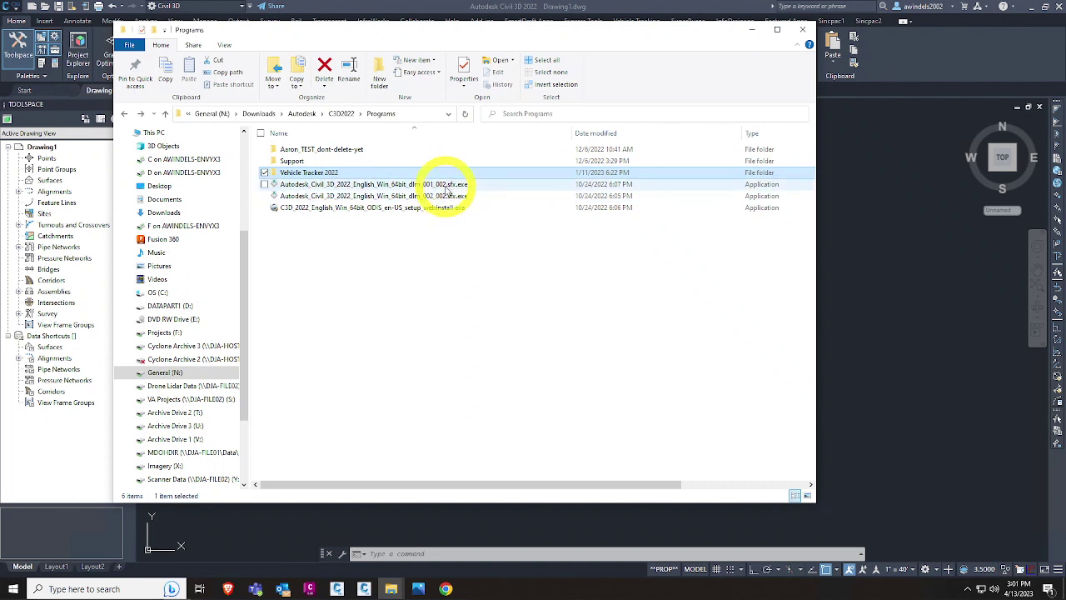
{"action": "double_click", "coordinate": [380, 170]}
{"action": "left_click", "coordinate": [460, 150]}
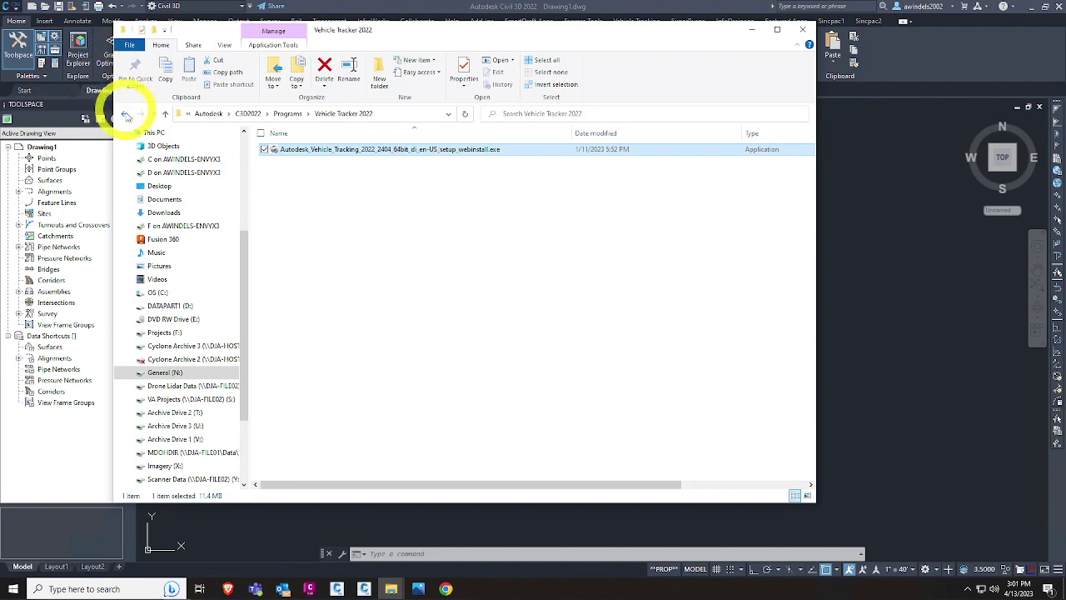
{"action": "left_click", "coordinate": [125, 114]}
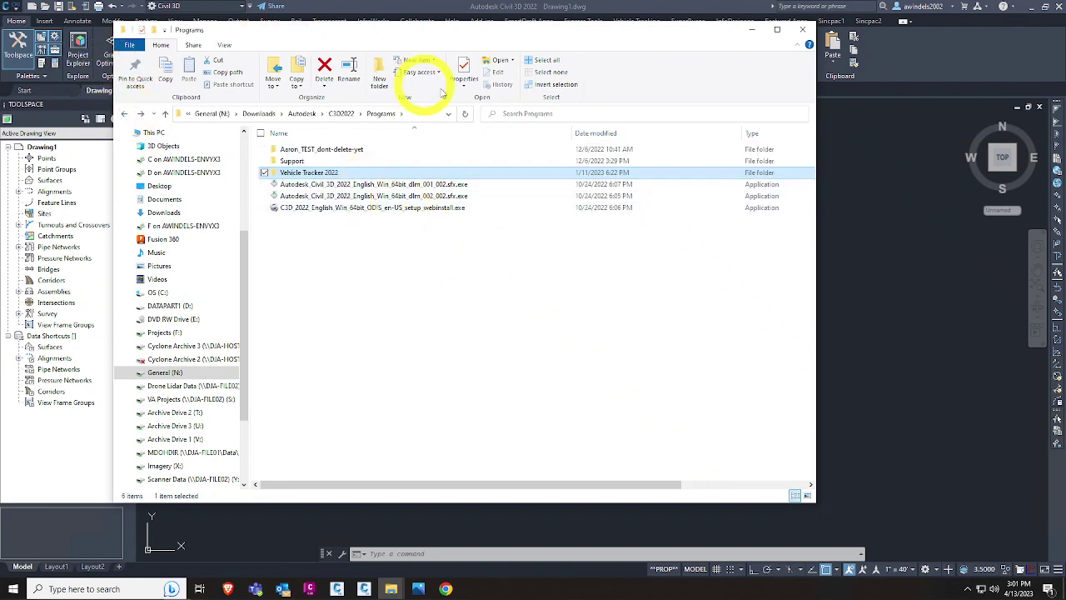
{"action": "left_click", "coordinate": [752, 30]}
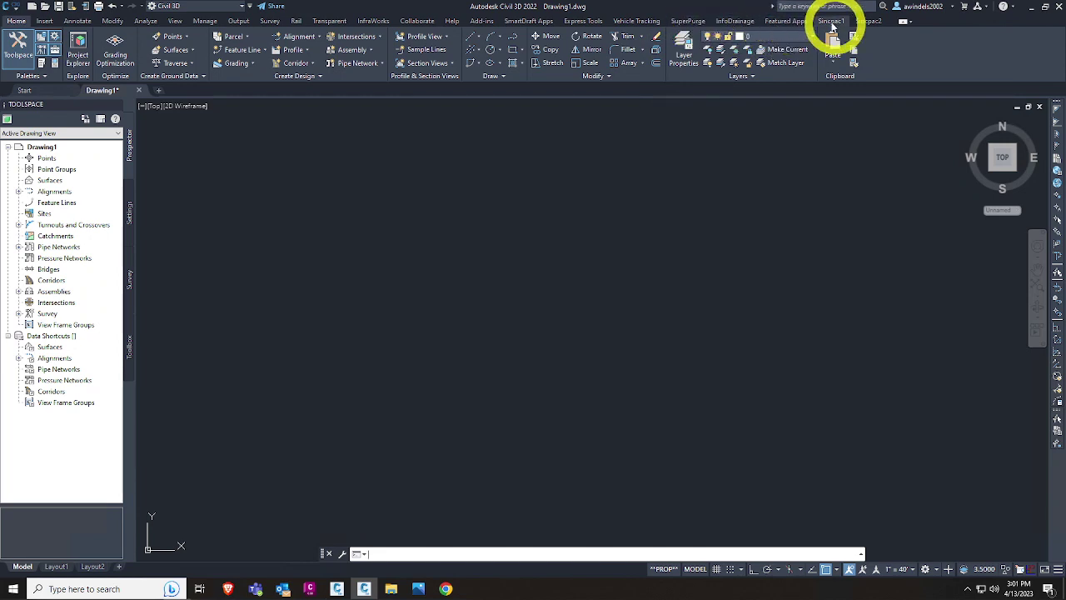
Step: Review the add-on tools under Vehicle Tracking, SuperPurge, InfoDrainage and Featured Apps, ending on Vehicle Tracking
{"action": "left_click", "coordinate": [873, 29]}
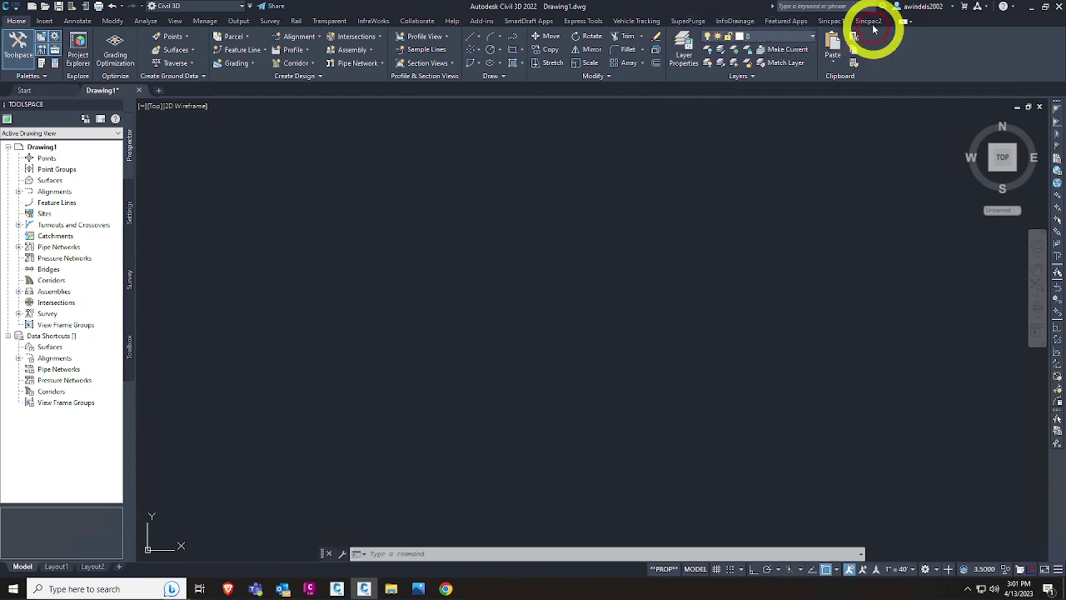
{"action": "left_click", "coordinate": [634, 20]}
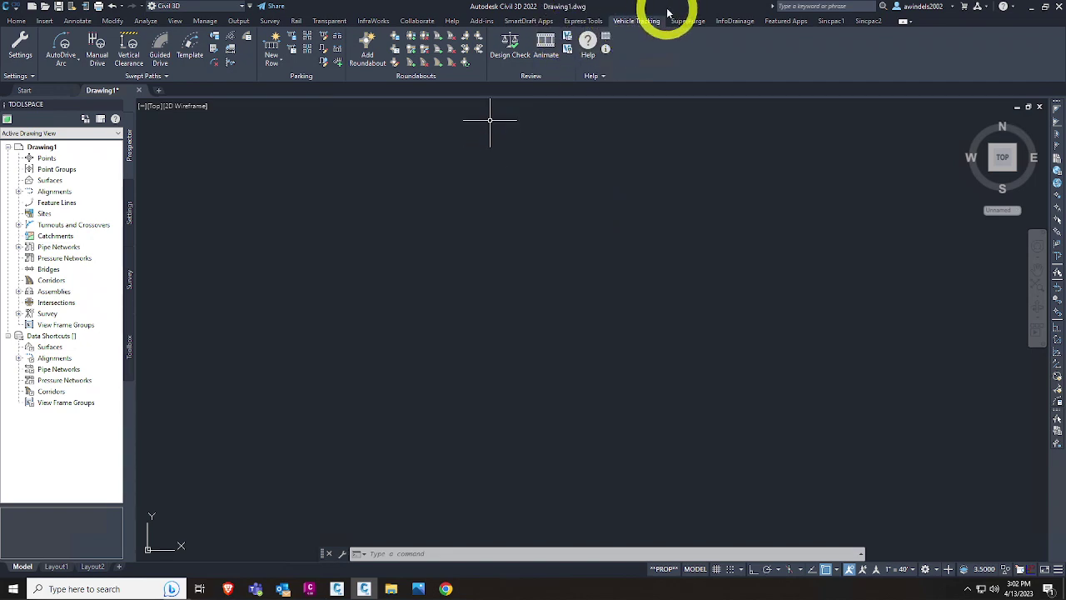
{"action": "left_click", "coordinate": [687, 21]}
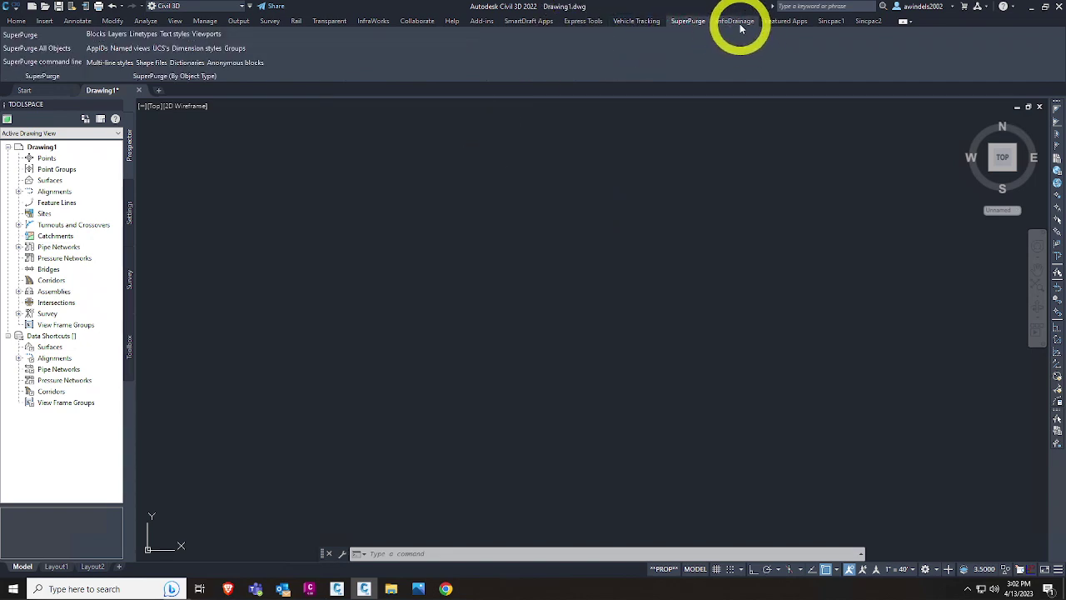
{"action": "left_click", "coordinate": [736, 22]}
{"action": "left_click", "coordinate": [786, 21]}
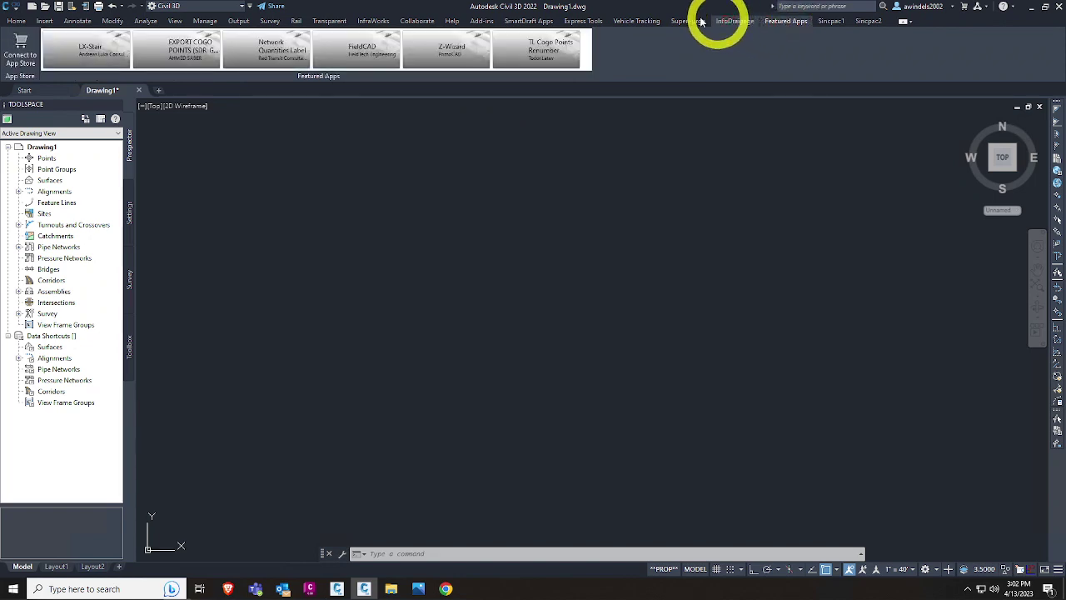
{"action": "left_click", "coordinate": [691, 21]}
{"action": "left_click", "coordinate": [653, 21]}
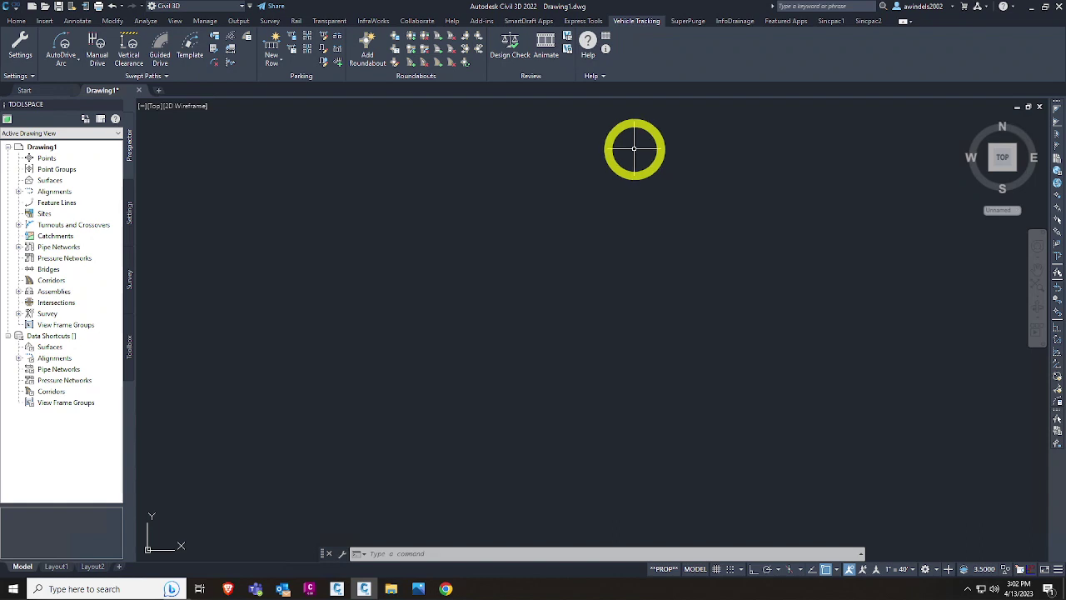
Step: Look over the Home and Transparent command sets, and return to the Home commands
{"action": "left_click", "coordinate": [22, 24]}
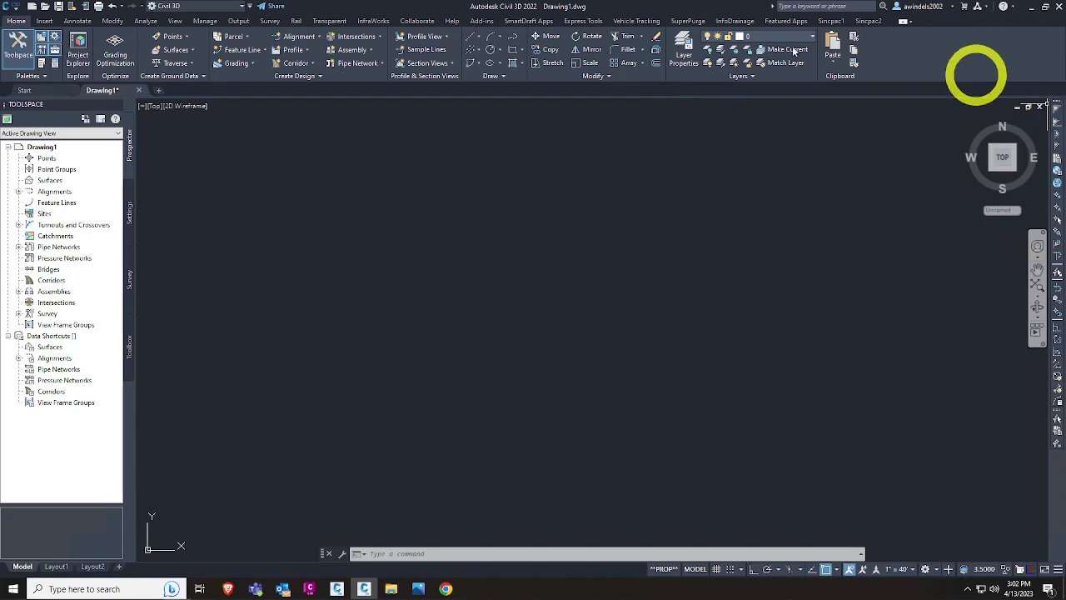
{"action": "left_click", "coordinate": [330, 21]}
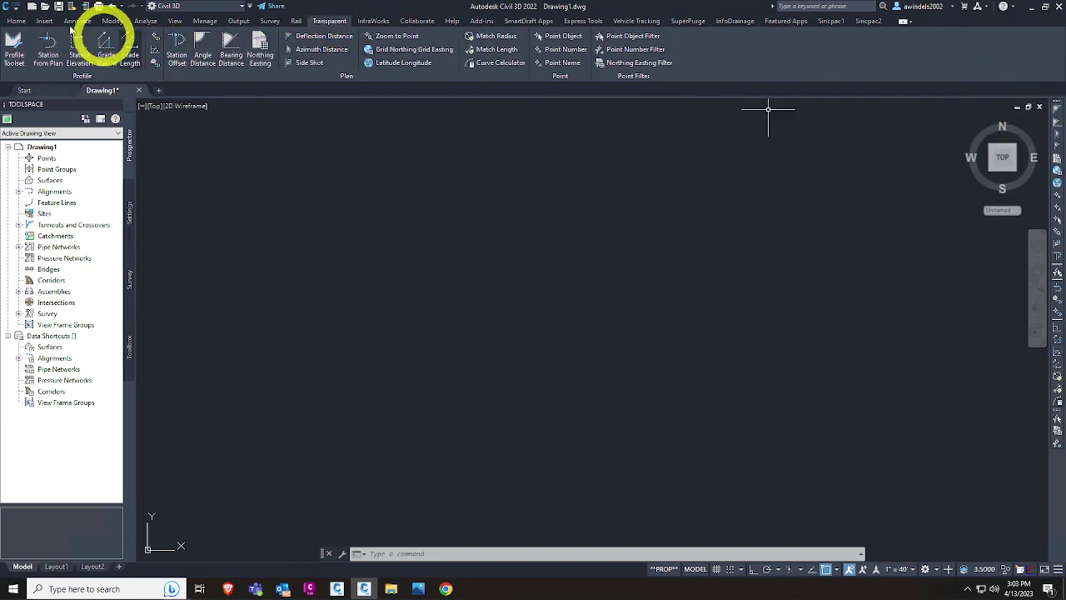
{"action": "left_click", "coordinate": [18, 21]}
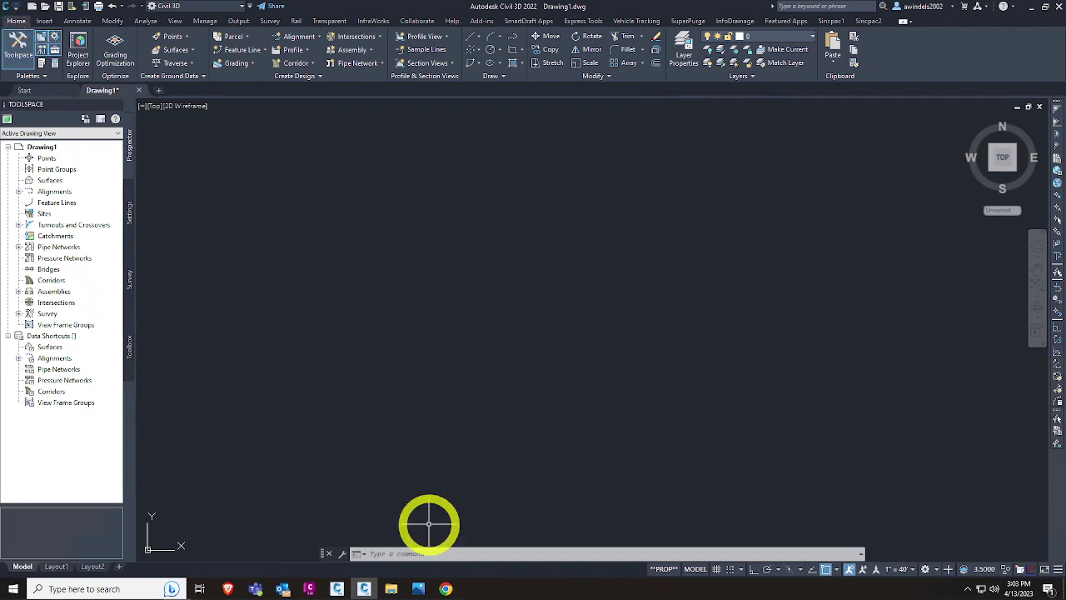
Step: Bring the Programs folder back up in File Explorer, select both Autodesk_Civil_3D_2022 dlm installers and minimize the window
{"action": "mouse_move", "coordinate": [405, 585]}
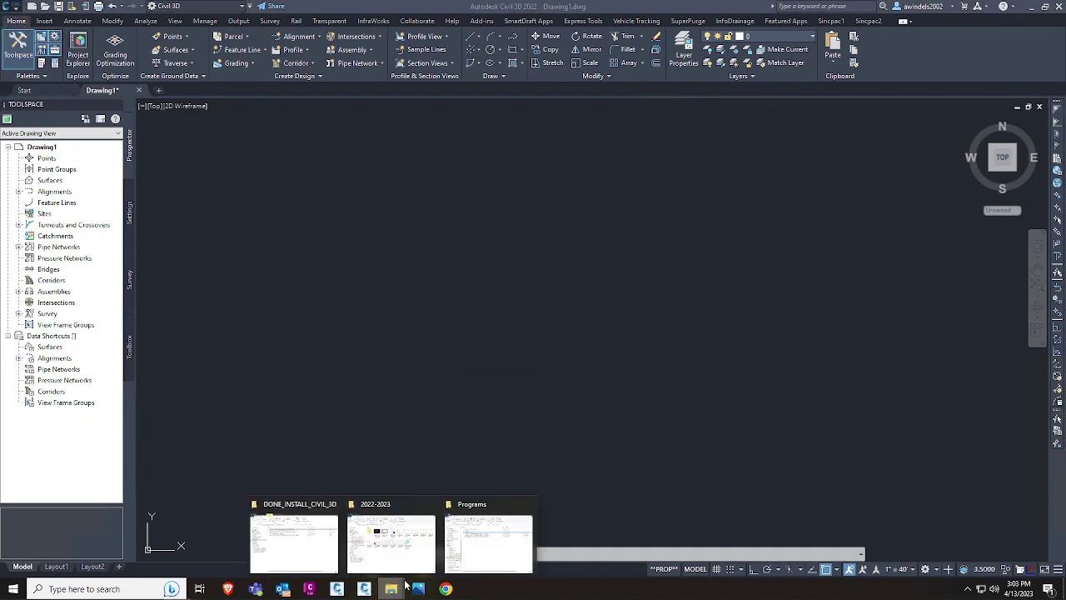
{"action": "left_click", "coordinate": [479, 541]}
{"action": "left_click", "coordinate": [401, 184]}
{"action": "left_click", "coordinate": [405, 196], "text": "shift"}
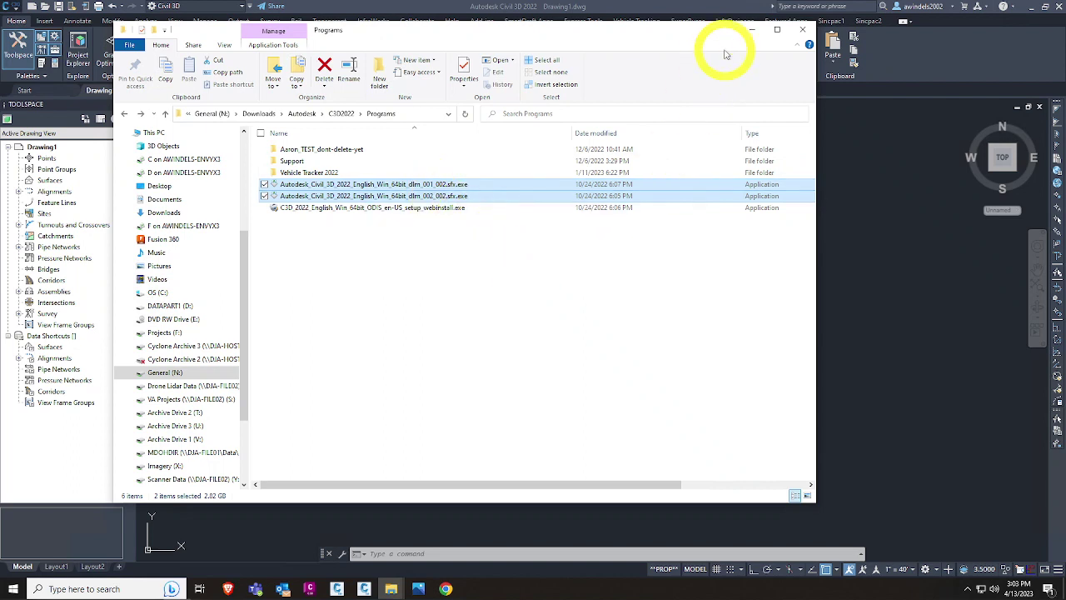
{"action": "left_click", "coordinate": [751, 31]}
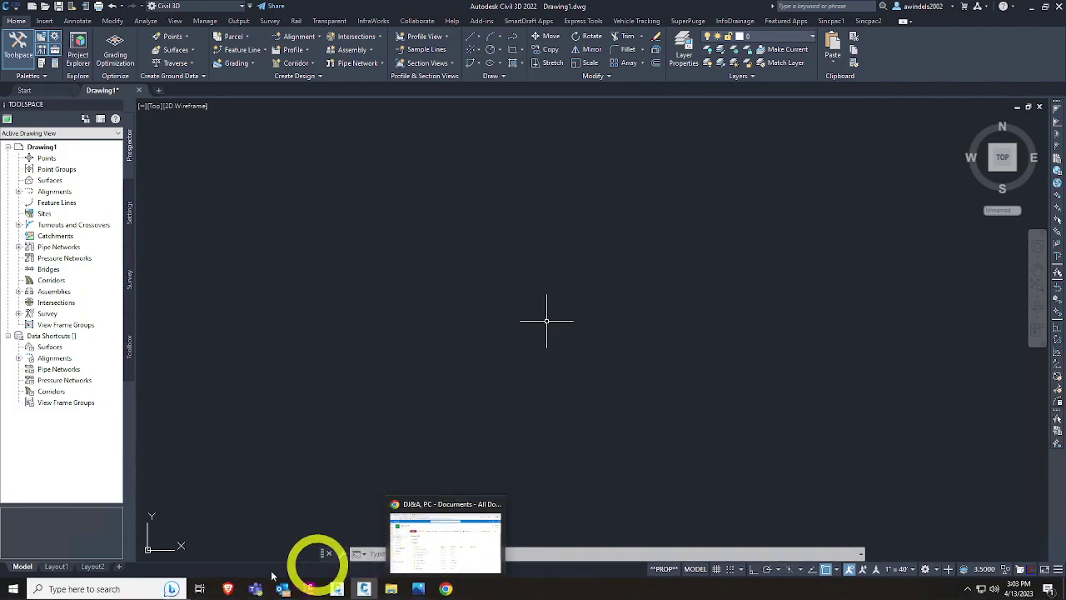
Step: Switch to the Brave browser and look through Autodesk's All Products and Services for Civil 3D and its related extensions
{"action": "left_click", "coordinate": [231, 590]}
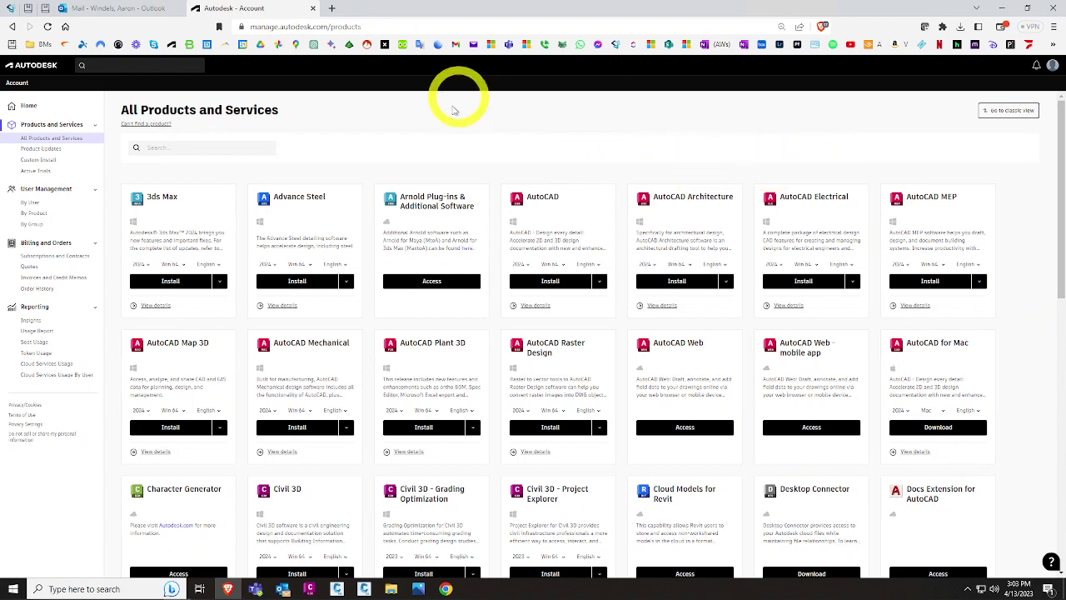
{"action": "scroll", "coordinate": [459, 146], "scroll_direction": "down", "scroll_amount": 1}
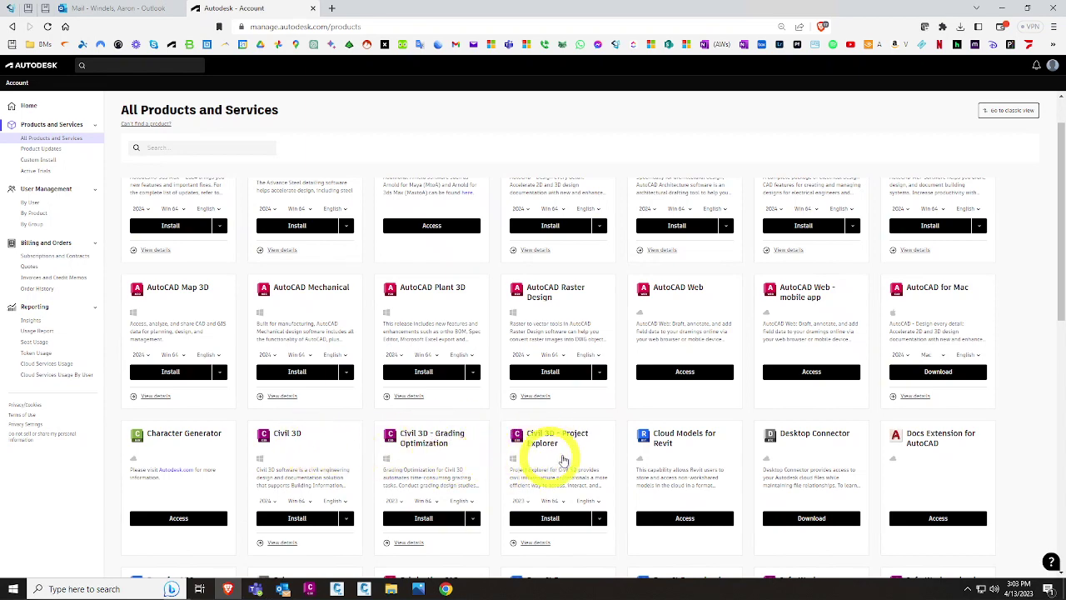
{"action": "scroll", "coordinate": [554, 405], "scroll_direction": "down", "scroll_amount": 1}
{"action": "scroll", "coordinate": [805, 377], "scroll_direction": "down", "scroll_amount": 1}
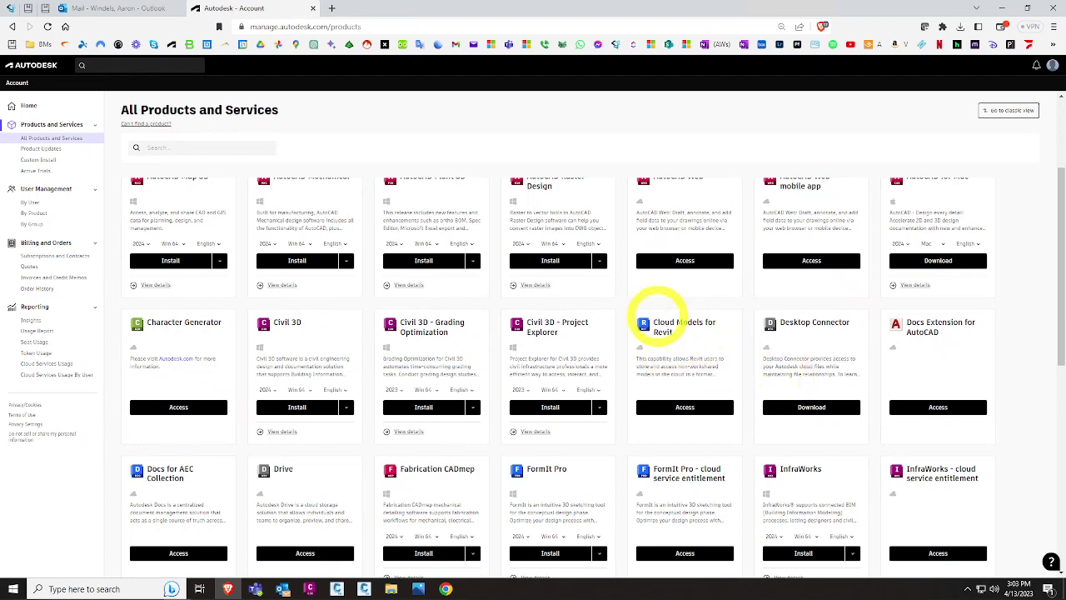
{"action": "scroll", "coordinate": [209, 481], "scroll_direction": "down", "scroll_amount": 2}
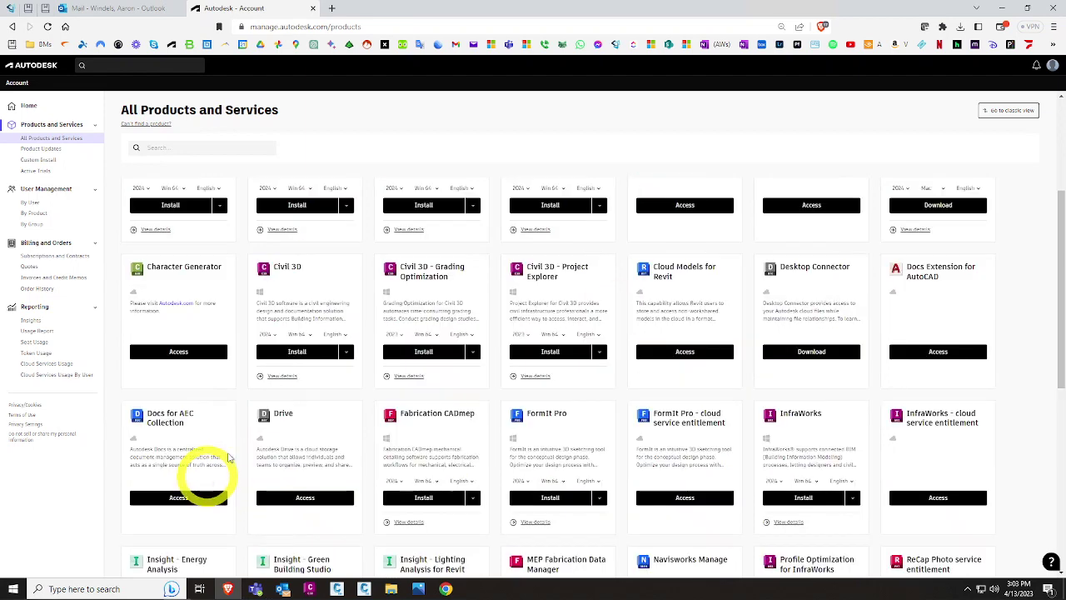
Step: Look through the rest of the All Products and Services list, including InfraWorks and Navisworks, and minimize the browser to return to Civil 3D
{"action": "scroll", "coordinate": [259, 427], "scroll_direction": "down", "scroll_amount": 2}
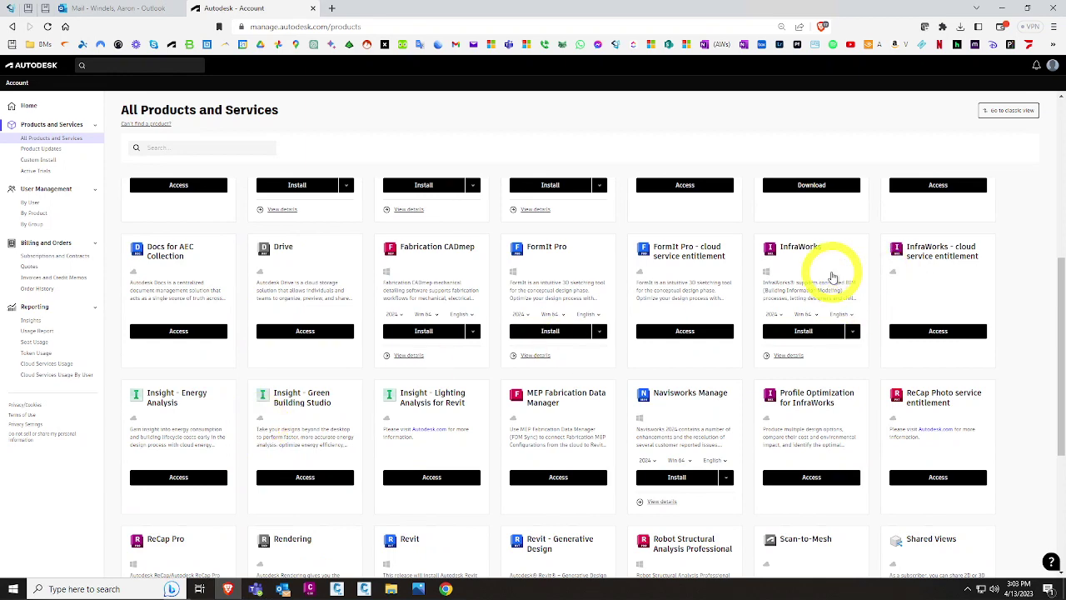
{"action": "scroll", "coordinate": [832, 276], "scroll_direction": "down", "scroll_amount": 2}
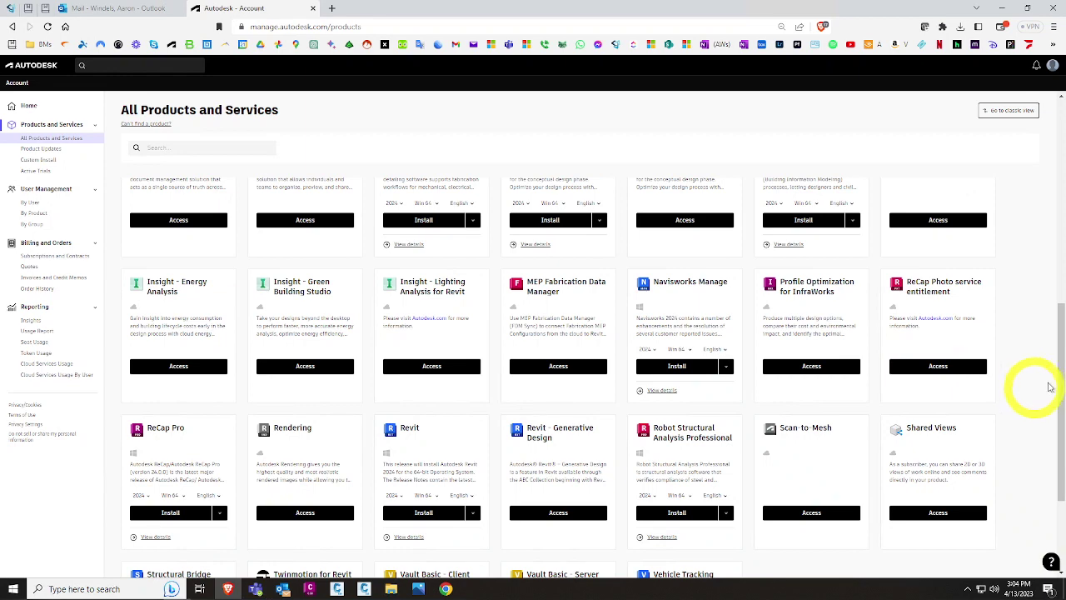
{"action": "scroll", "coordinate": [1058, 374], "scroll_direction": "up", "scroll_amount": 1}
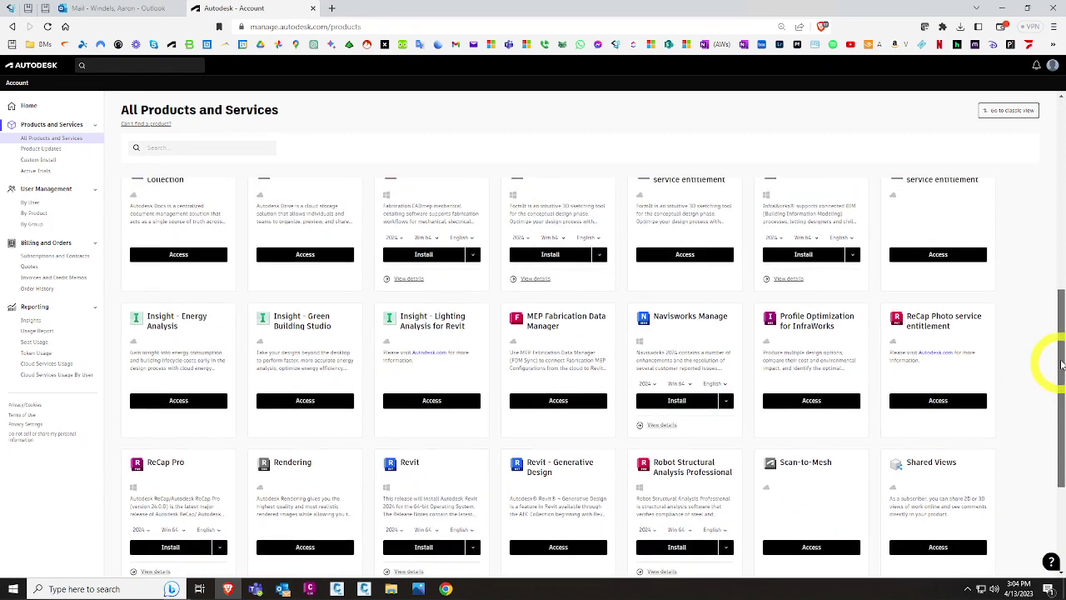
{"action": "scroll", "coordinate": [1060, 364], "scroll_direction": "up", "scroll_amount": 1}
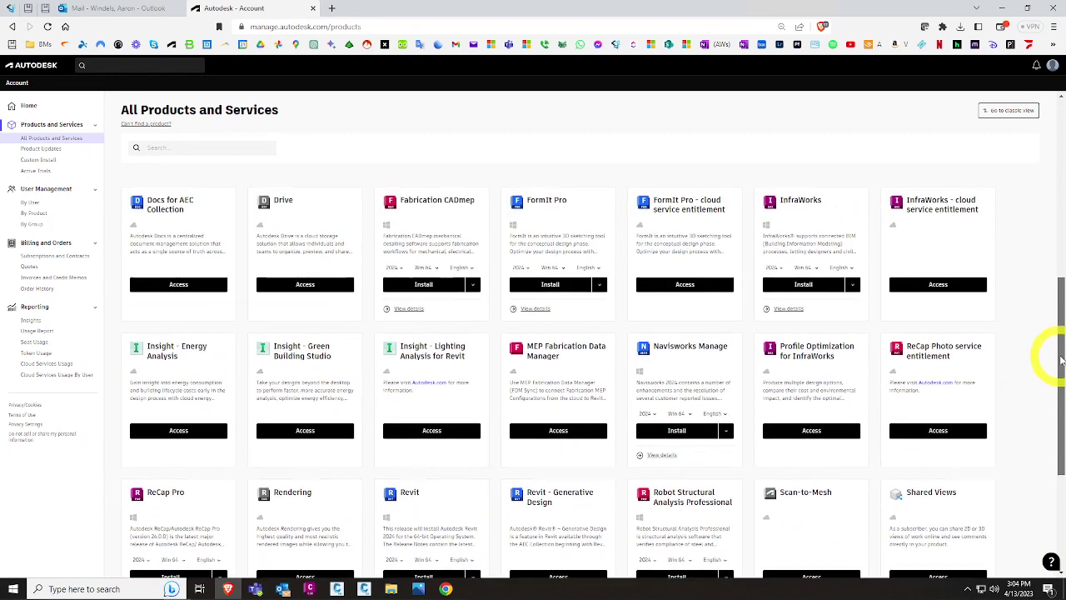
{"action": "scroll", "coordinate": [1060, 344], "scroll_direction": "up", "scroll_amount": 1}
{"action": "left_click_drag", "start_coordinate": [1059, 336], "coordinate": [1041, 226]}
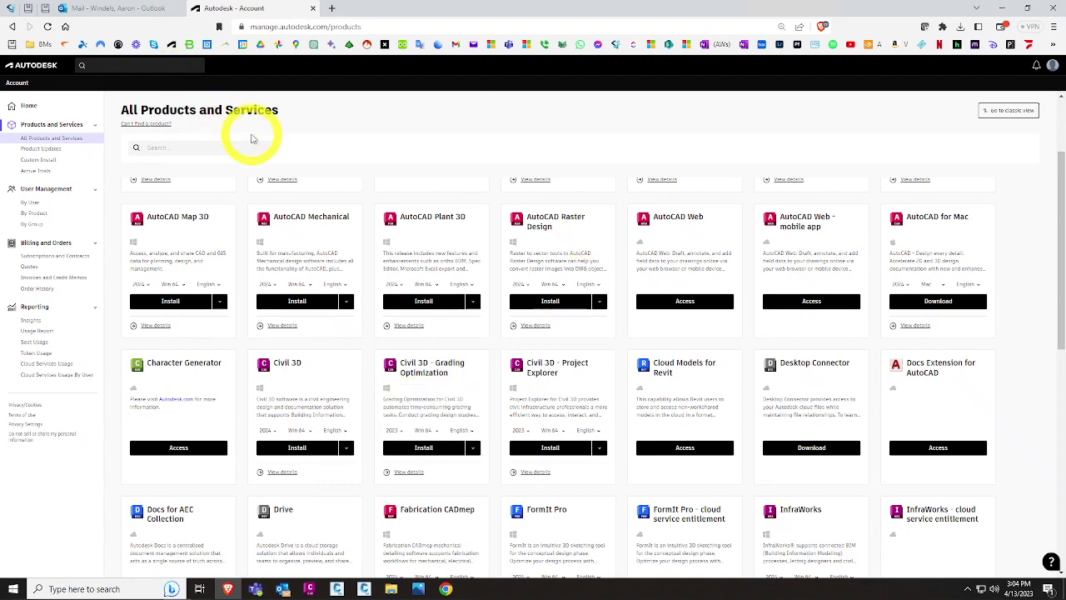
{"action": "left_click", "coordinate": [1003, 9]}
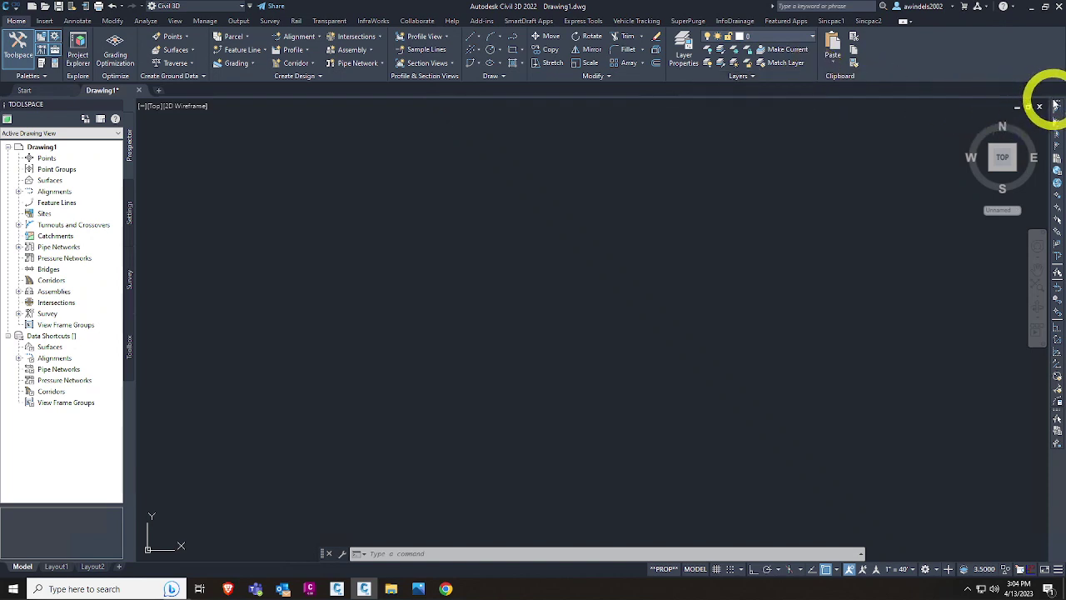
Step: Undock the two vertical toolbars beside the drawing area and close both
{"action": "mouse_move", "coordinate": [1051, 102]}
{"action": "left_mouse_down"}
{"action": "mouse_move", "coordinate": [574, 207]}
{"action": "mouse_move", "coordinate": [500, 213]}
{"action": "left_mouse_up"}
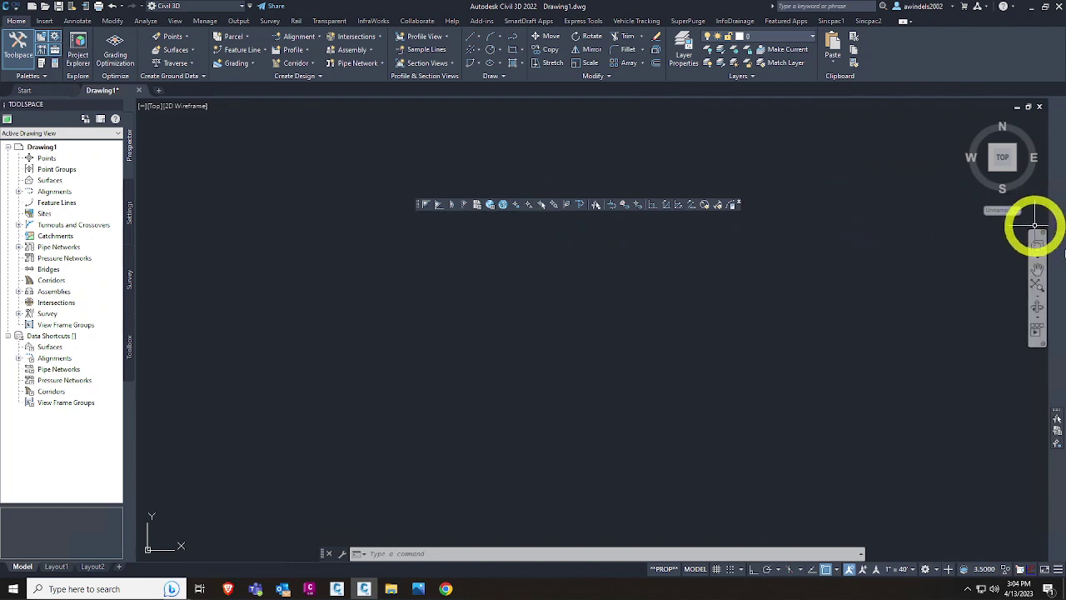
{"action": "left_click_drag", "start_coordinate": [1047, 391], "coordinate": [650, 316]}
{"action": "left_click", "coordinate": [674, 311]}
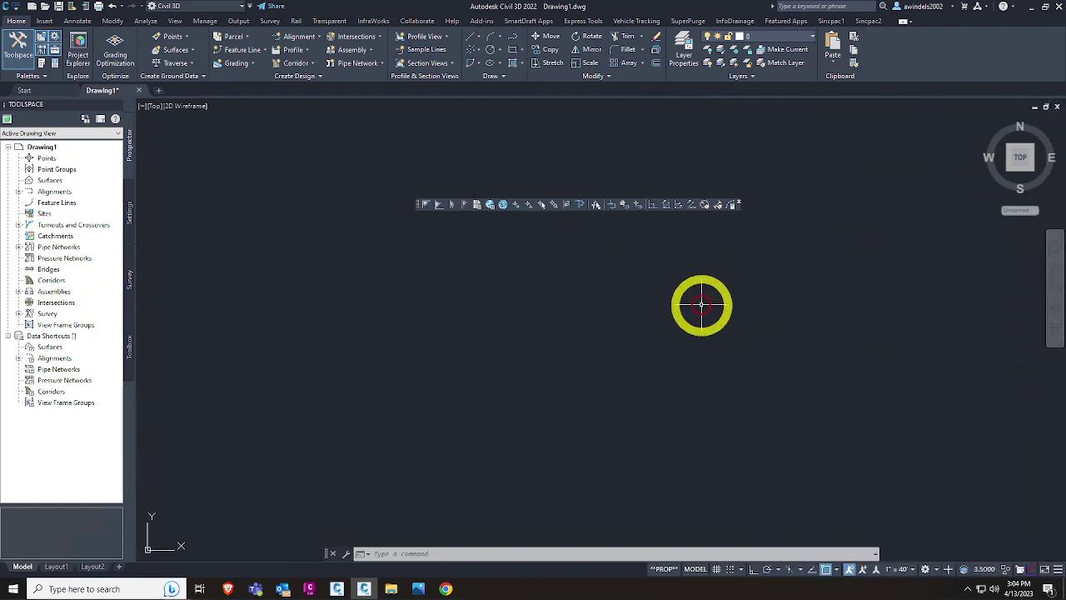
{"action": "left_click", "coordinate": [737, 202]}
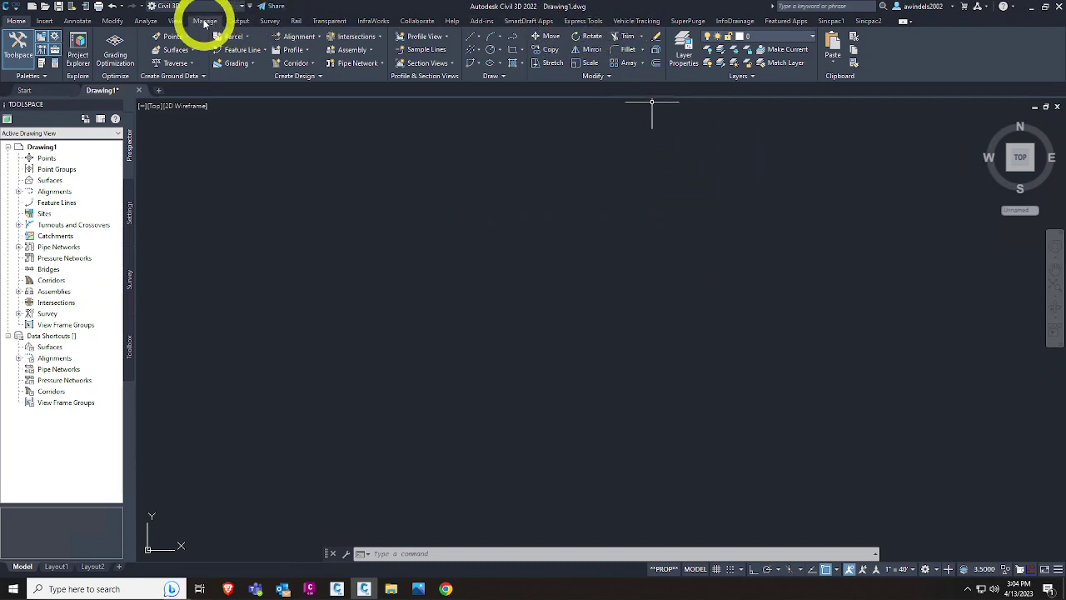
Step: Review the Transparent commands and the command sets from Insert through Annotate, Modify, Analyze, View, Manage, Output, Survey and Rail
{"action": "left_click", "coordinate": [327, 21]}
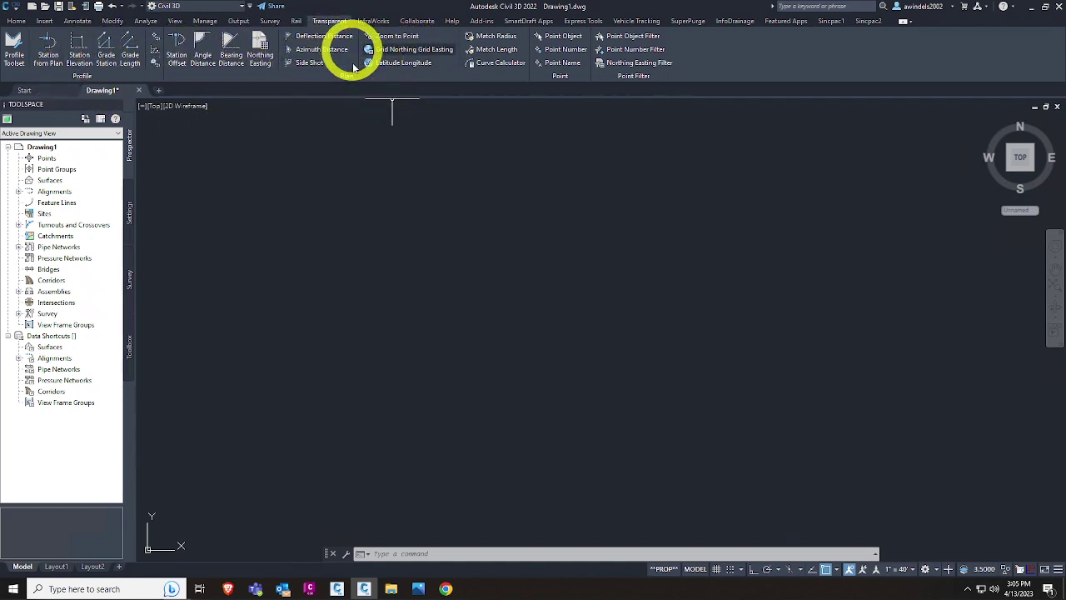
{"action": "left_click", "coordinate": [23, 22]}
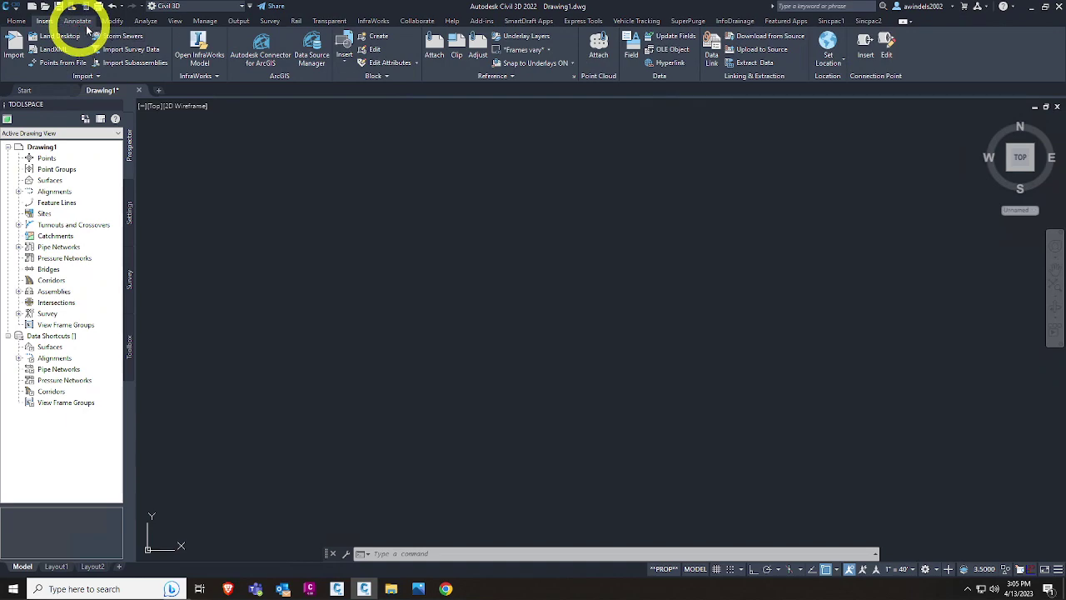
{"action": "left_click", "coordinate": [84, 21]}
{"action": "left_click", "coordinate": [111, 21]}
{"action": "left_click", "coordinate": [146, 21]}
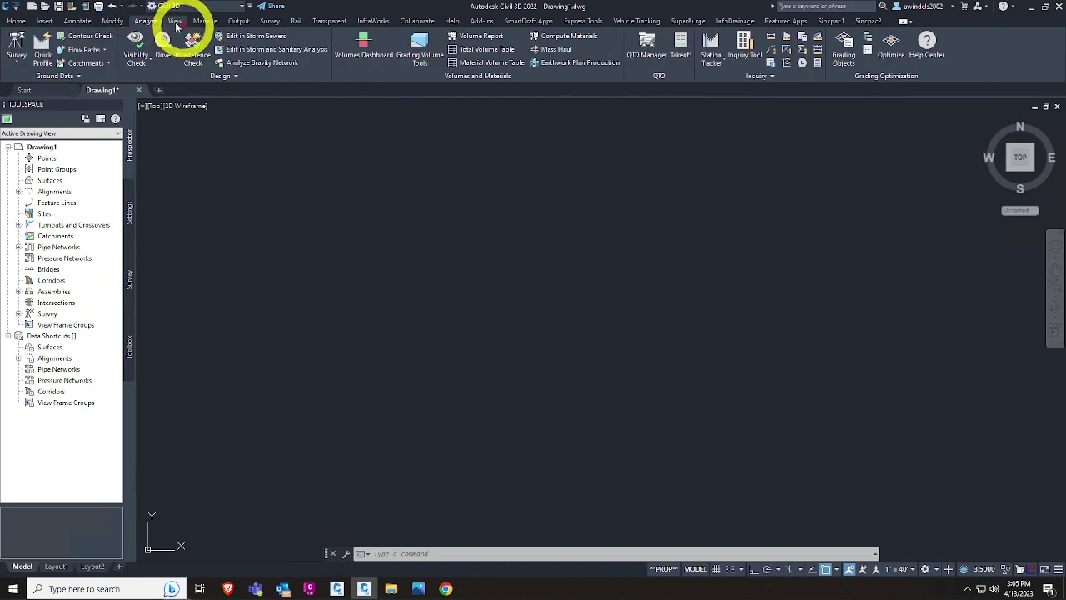
{"action": "left_click", "coordinate": [175, 21]}
{"action": "left_click", "coordinate": [205, 21]}
{"action": "left_click", "coordinate": [238, 21]}
{"action": "left_click", "coordinate": [269, 21]}
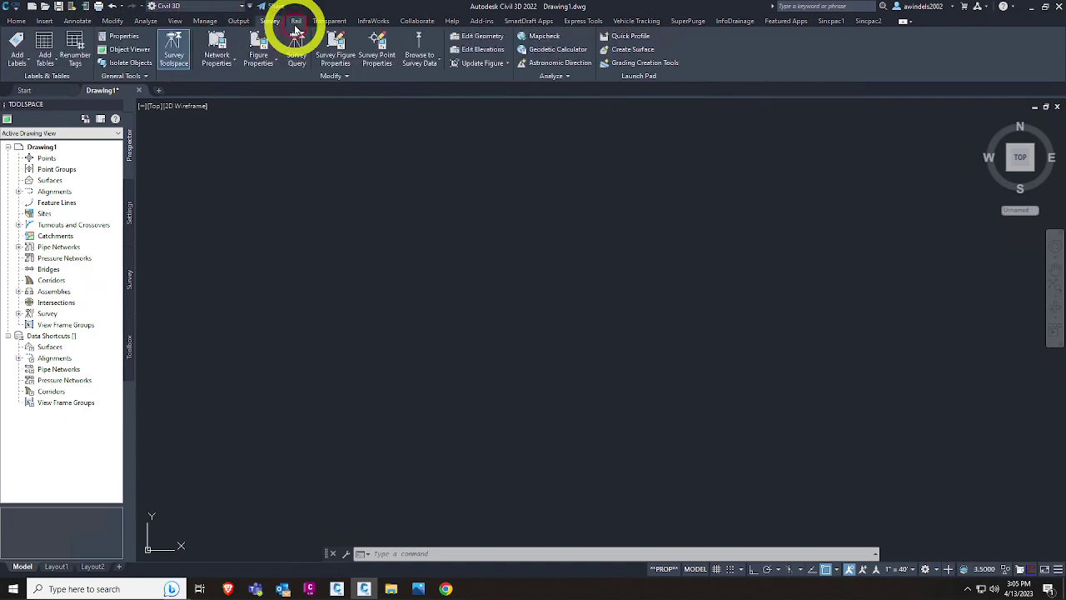
{"action": "left_click", "coordinate": [295, 21]}
{"action": "left_click", "coordinate": [327, 21]}
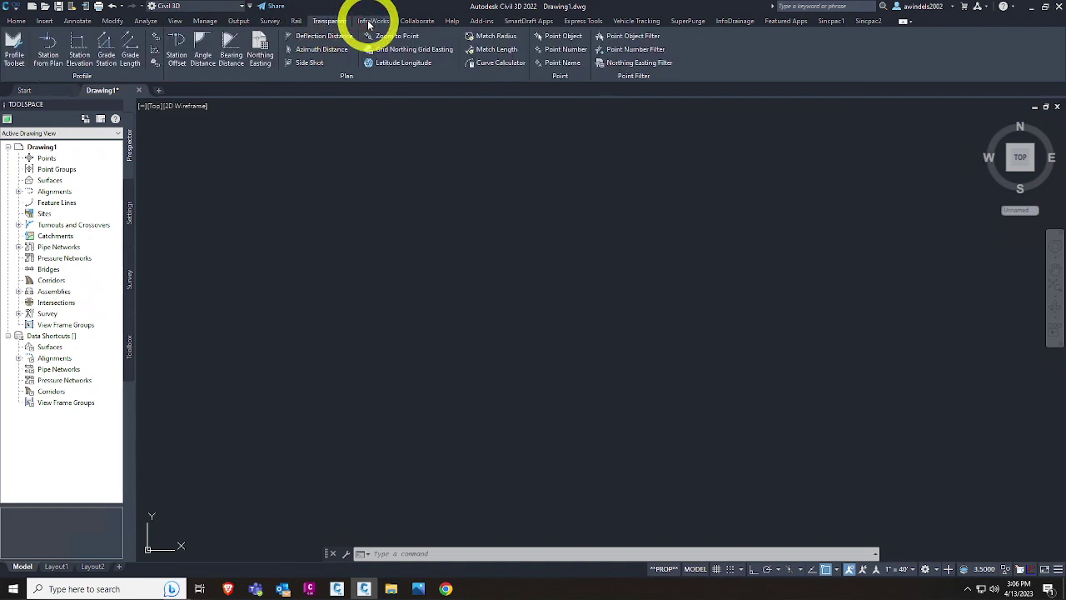
Step: Look over the InfraWorks, Collaborate, Help, Add-ins, SmartDraft Apps, Express Tools and Vehicle Tracking command sets
{"action": "left_click", "coordinate": [372, 21]}
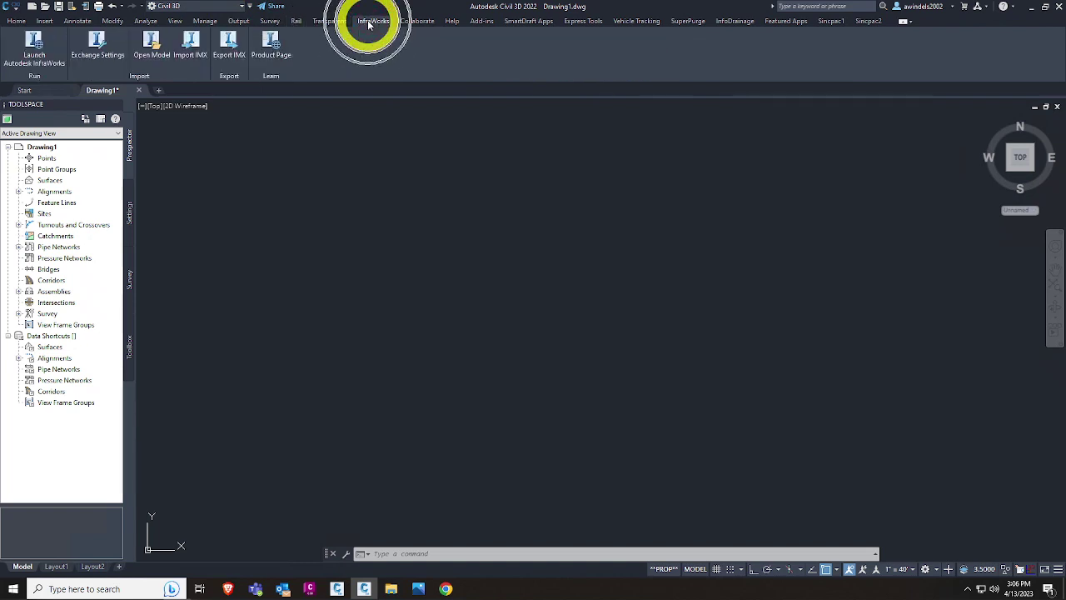
{"action": "left_click", "coordinate": [411, 22]}
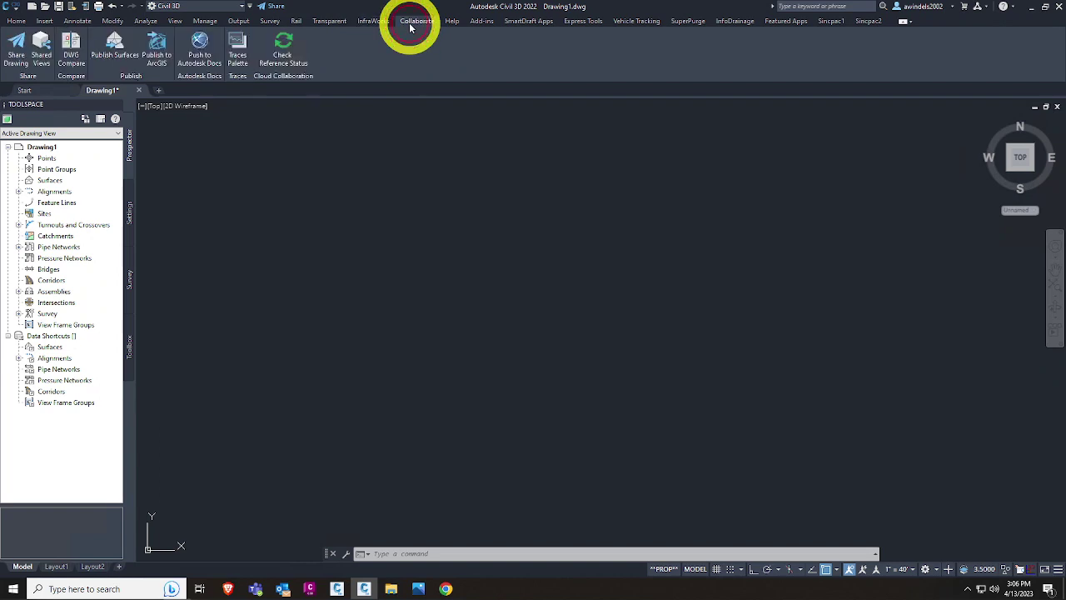
{"action": "left_click", "coordinate": [452, 24]}
{"action": "left_click", "coordinate": [483, 23]}
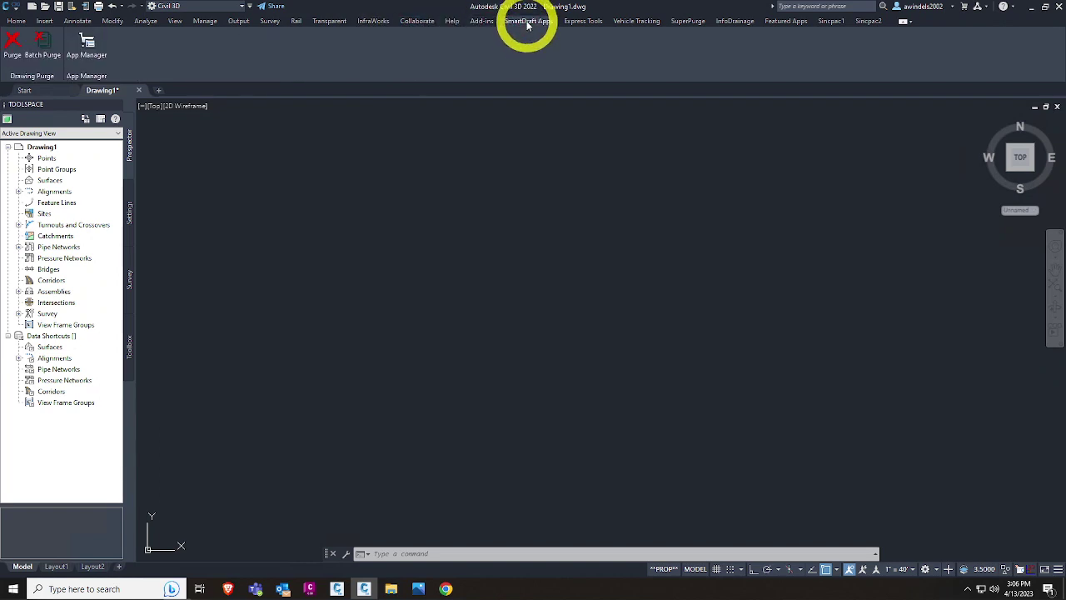
{"action": "left_click", "coordinate": [527, 23]}
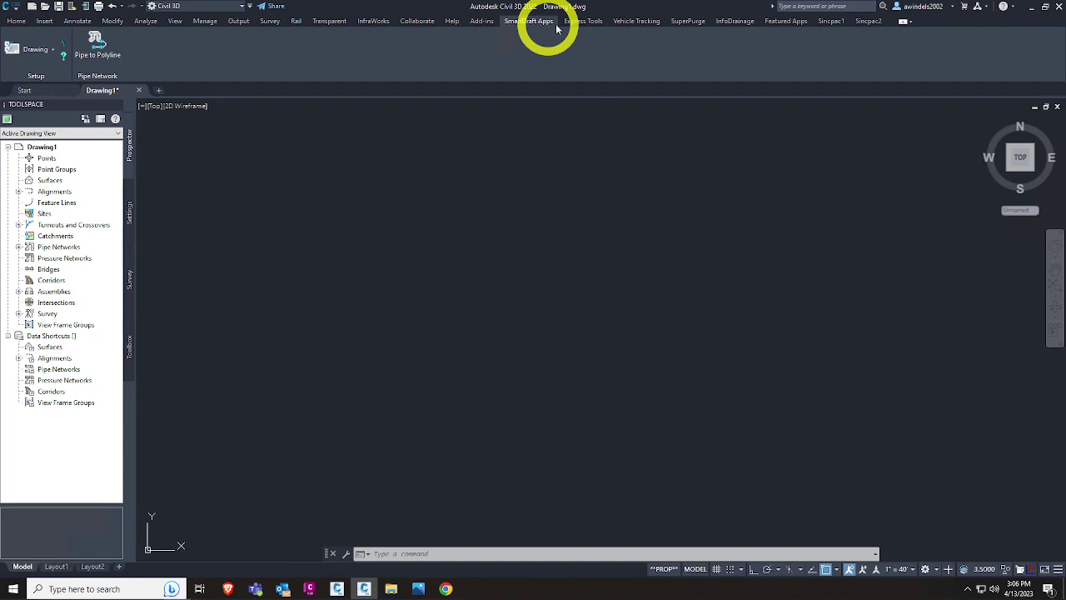
{"action": "left_click", "coordinate": [583, 23]}
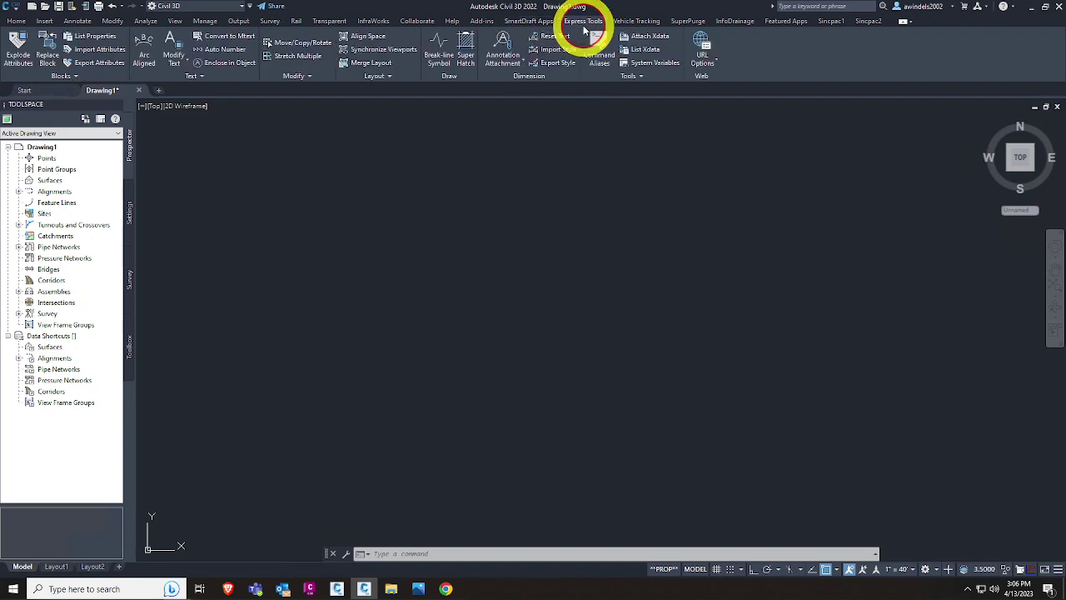
{"action": "left_click", "coordinate": [627, 22]}
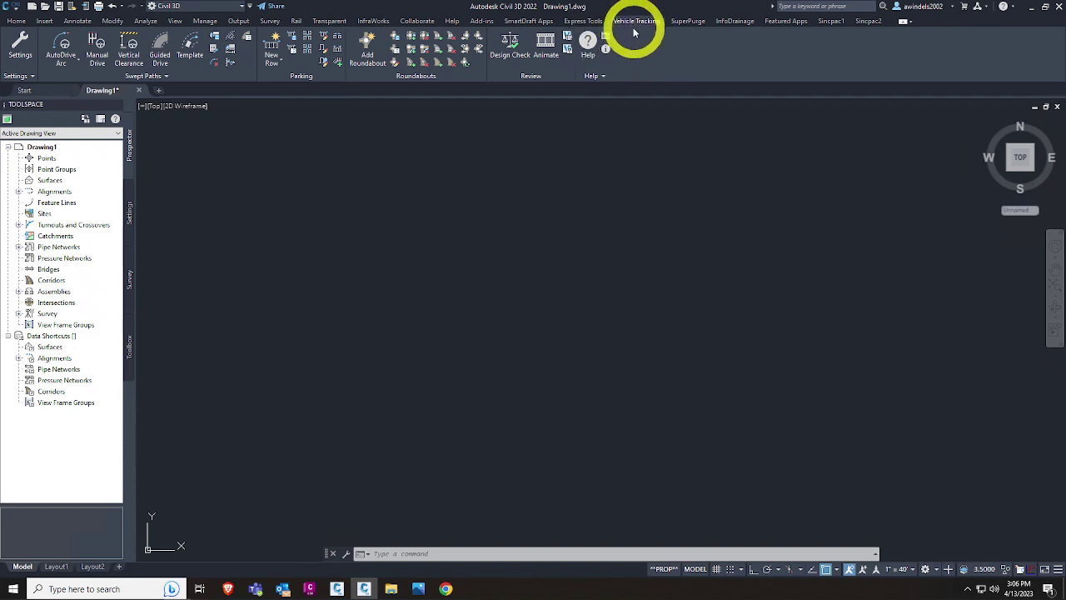
Step: Examine the Featured Apps and Add-ins command sets, and return to the Home commands
{"action": "left_click", "coordinate": [786, 22]}
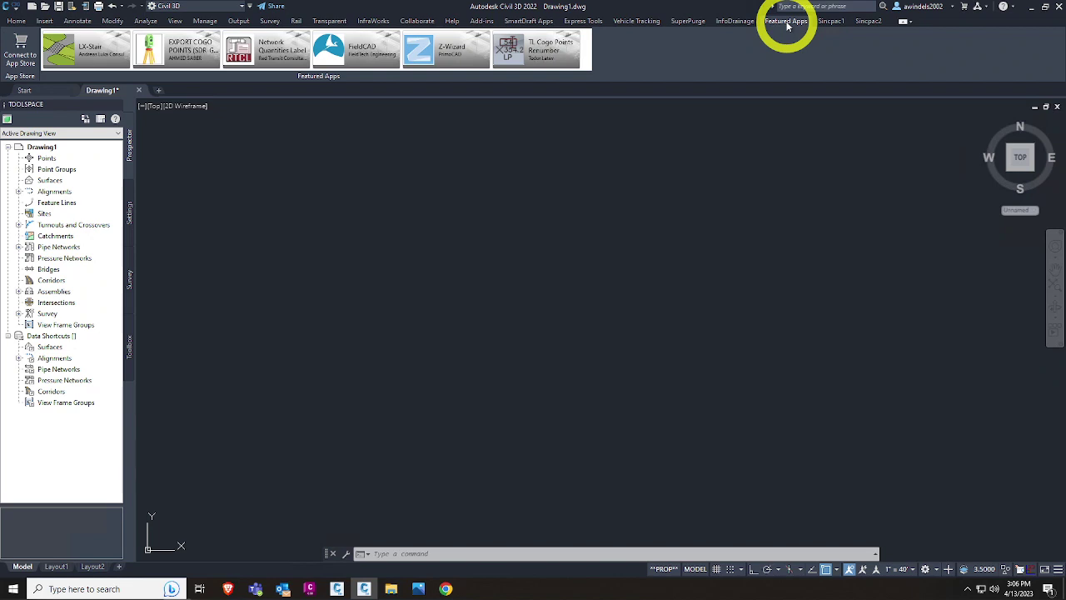
{"action": "left_click", "coordinate": [481, 22]}
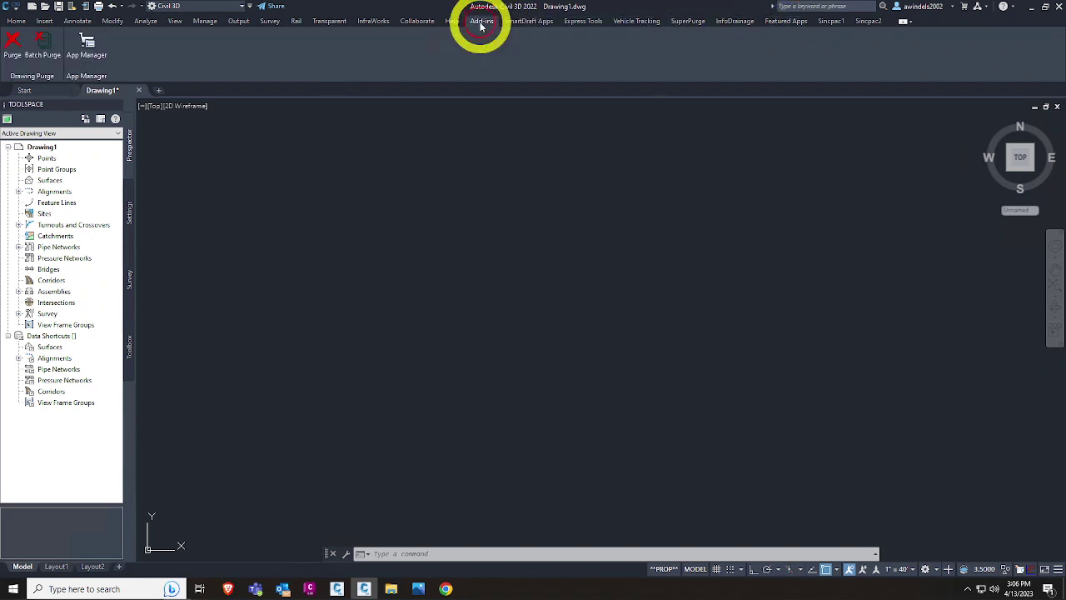
{"action": "left_click", "coordinate": [481, 22]}
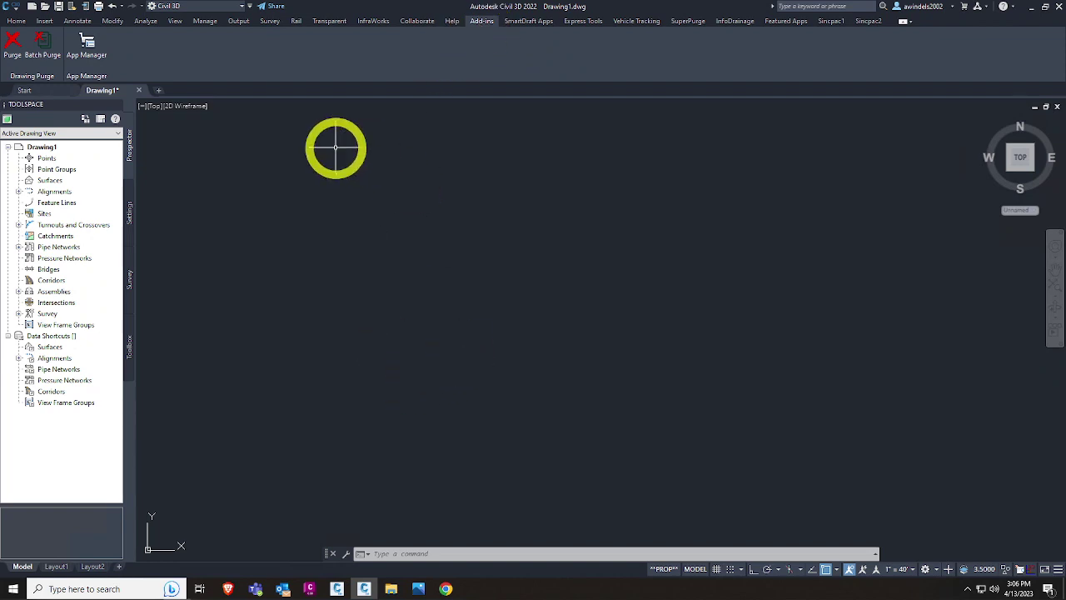
{"action": "left_click", "coordinate": [16, 20]}
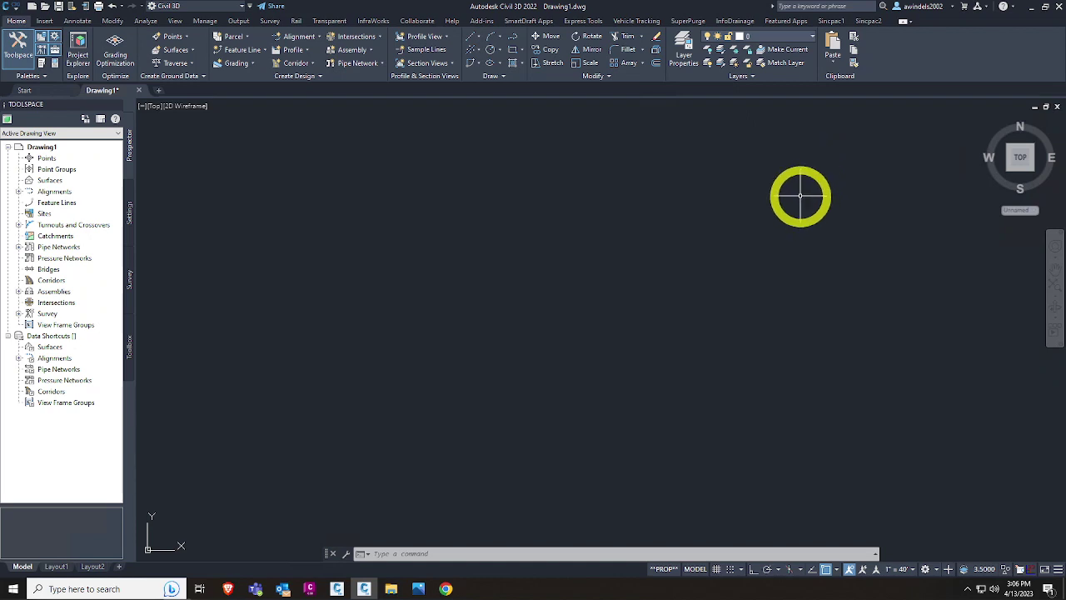
Step: Turn the drawing to NW Isometric and back to Top with north up using the ViewCube, and check its coordinate system choices
{"action": "left_click", "coordinate": [1010, 148]}
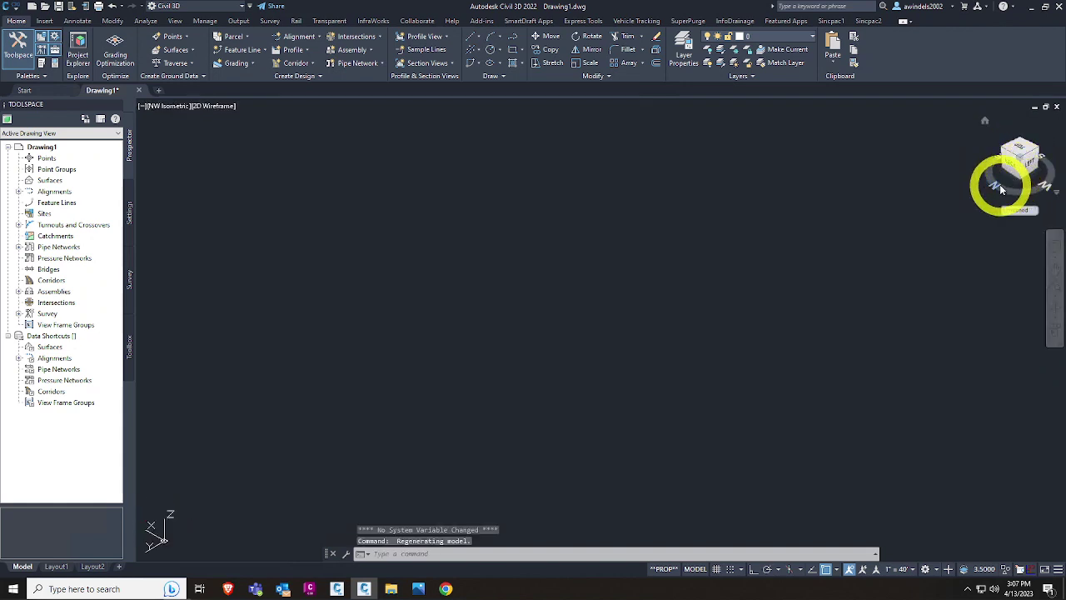
{"action": "left_click", "coordinate": [999, 184]}
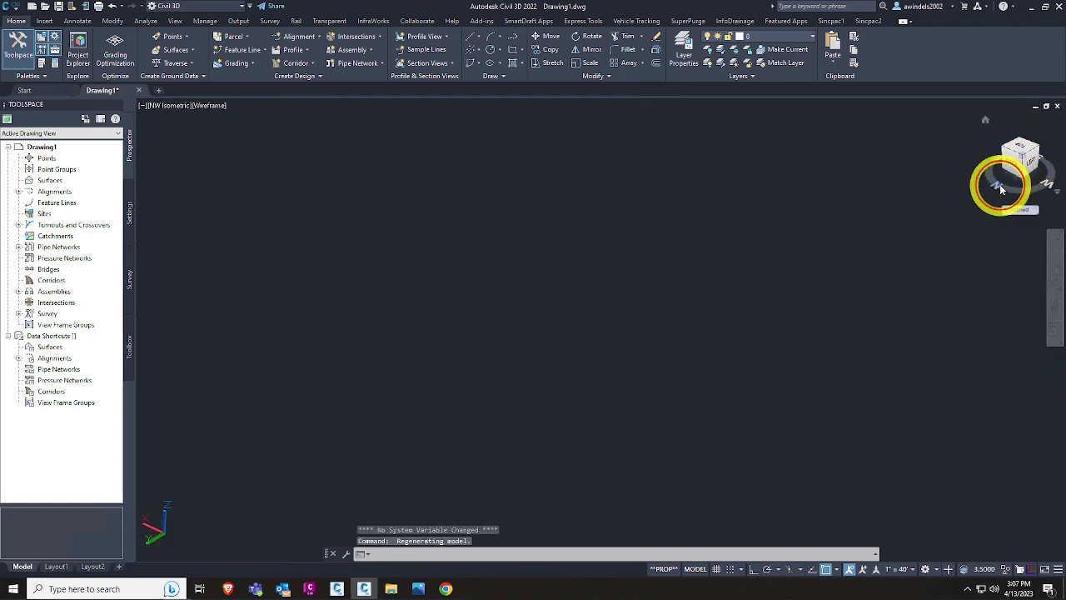
{"action": "left_click", "coordinate": [1022, 143]}
{"action": "left_click", "coordinate": [1047, 121]}
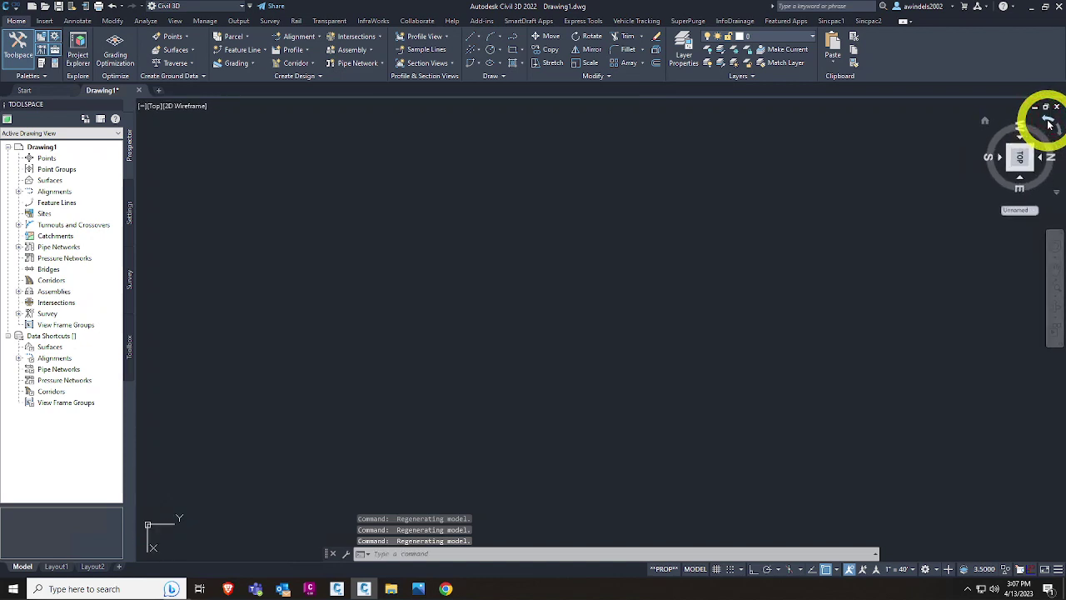
{"action": "left_click", "coordinate": [1047, 121]}
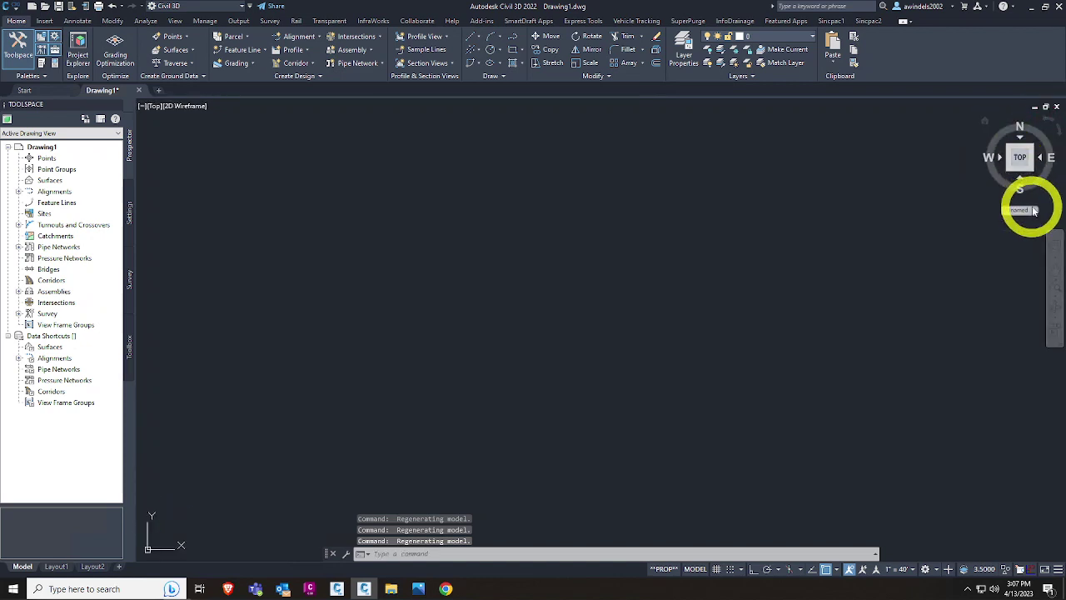
{"action": "left_click", "coordinate": [1033, 210]}
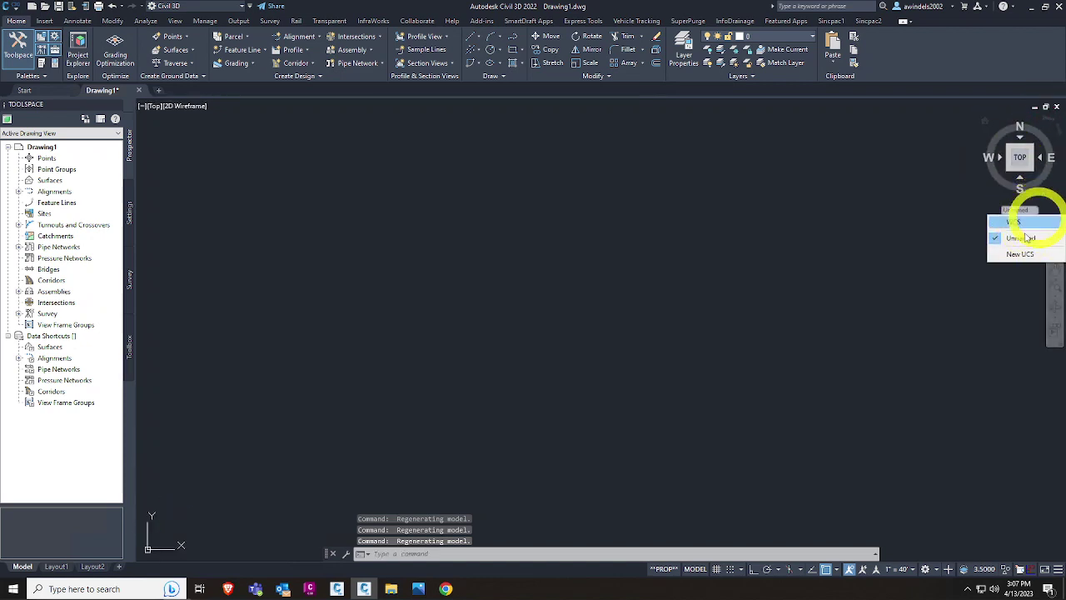
{"action": "left_click", "coordinate": [1038, 244]}
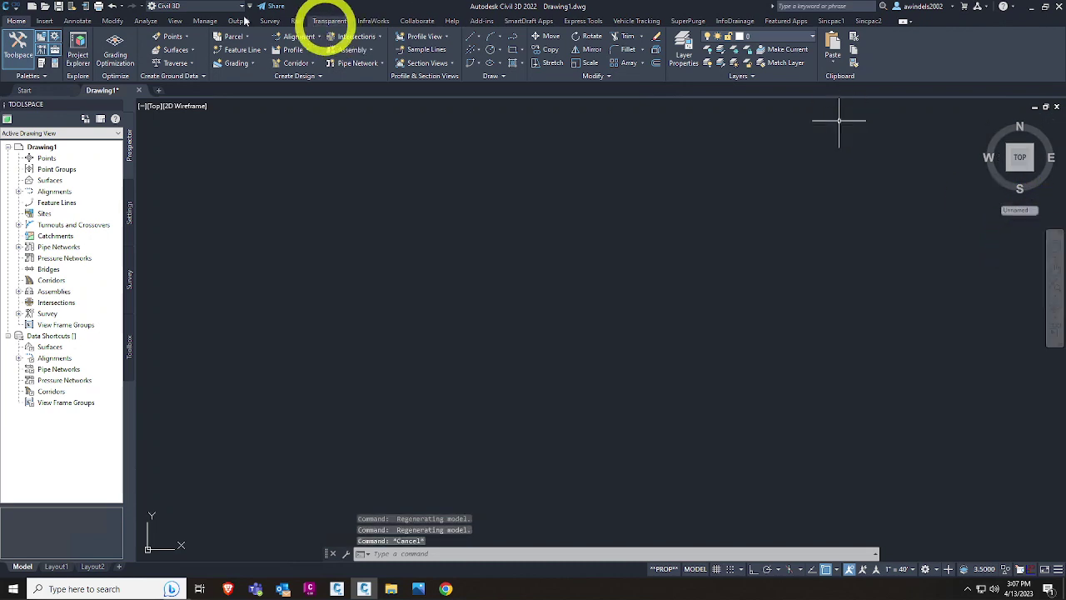
Step: Bring up the View commands and check the navigation bar's display options and docking positions
{"action": "left_click", "coordinate": [175, 21]}
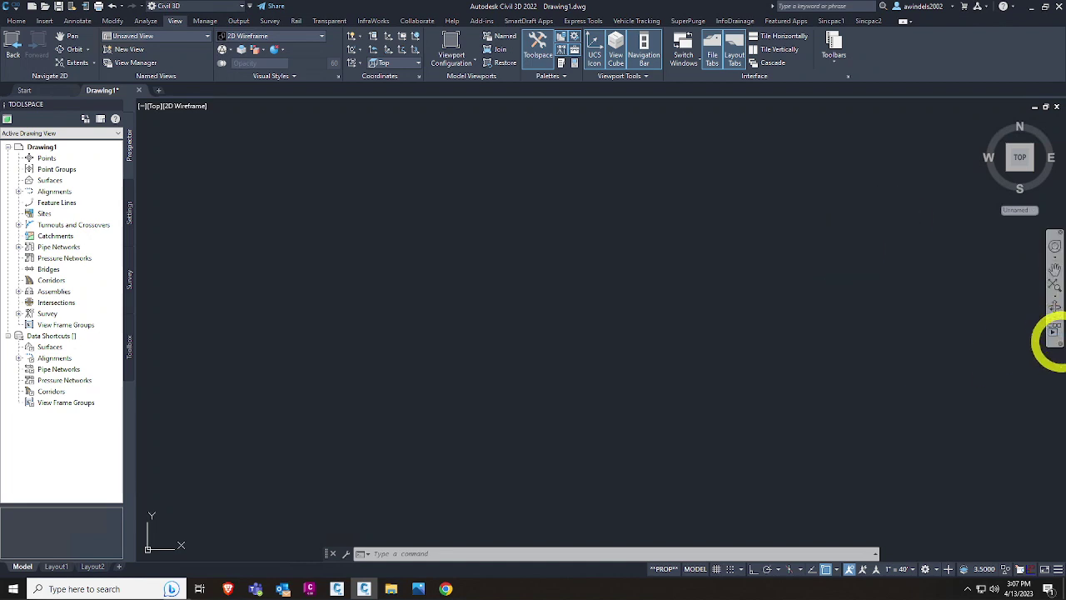
{"action": "left_click", "coordinate": [1061, 344]}
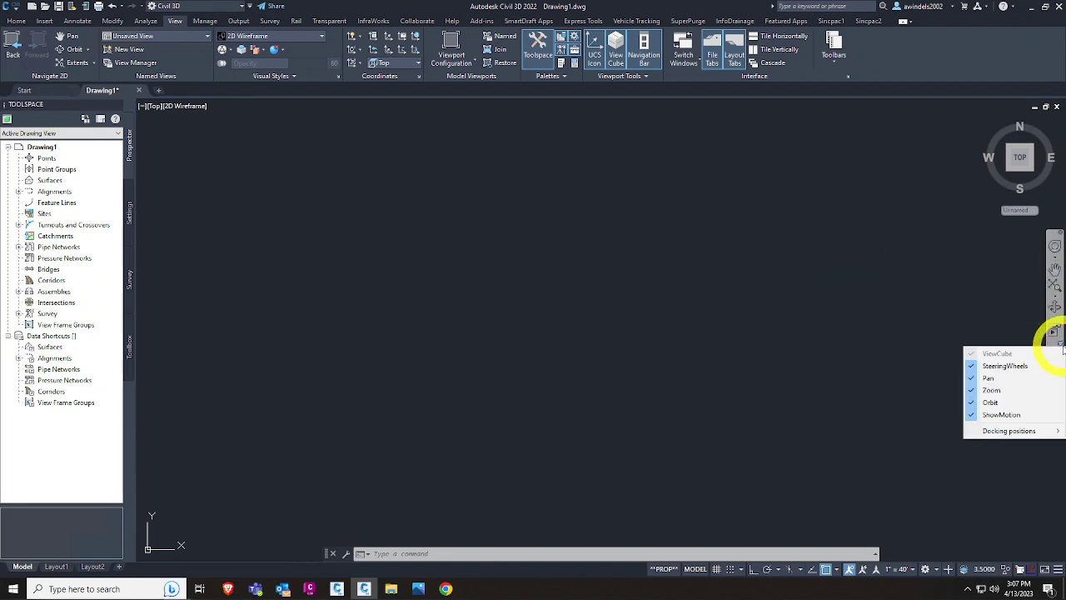
{"action": "mouse_move", "coordinate": [1051, 432]}
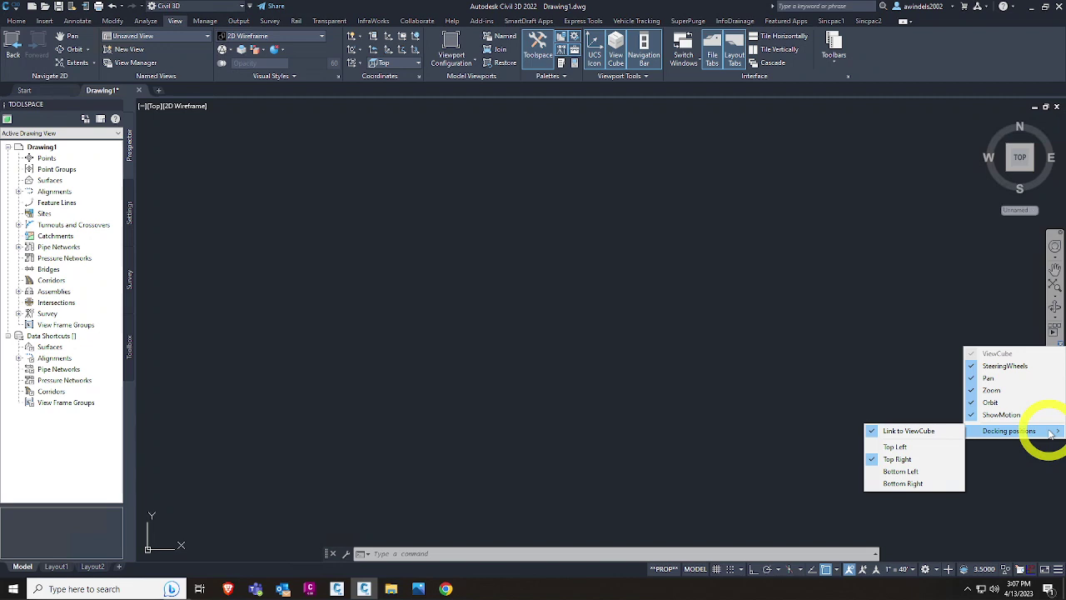
{"action": "left_click", "coordinate": [1042, 261]}
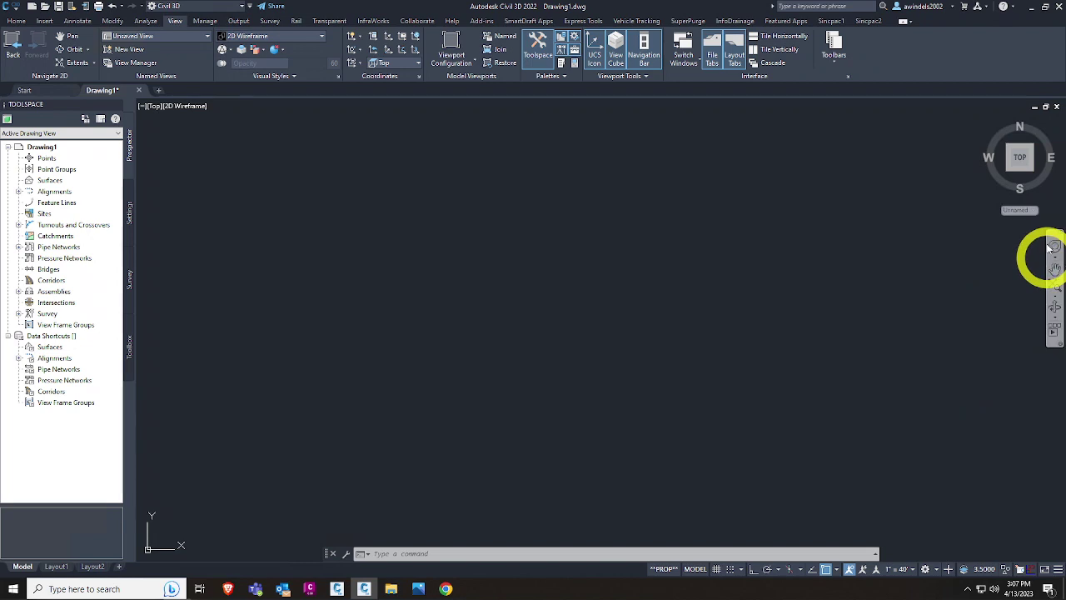
Step: Return to the Home commands and turn off the navigation bar
{"action": "left_click", "coordinate": [17, 20]}
{"action": "left_click", "coordinate": [37, 73]}
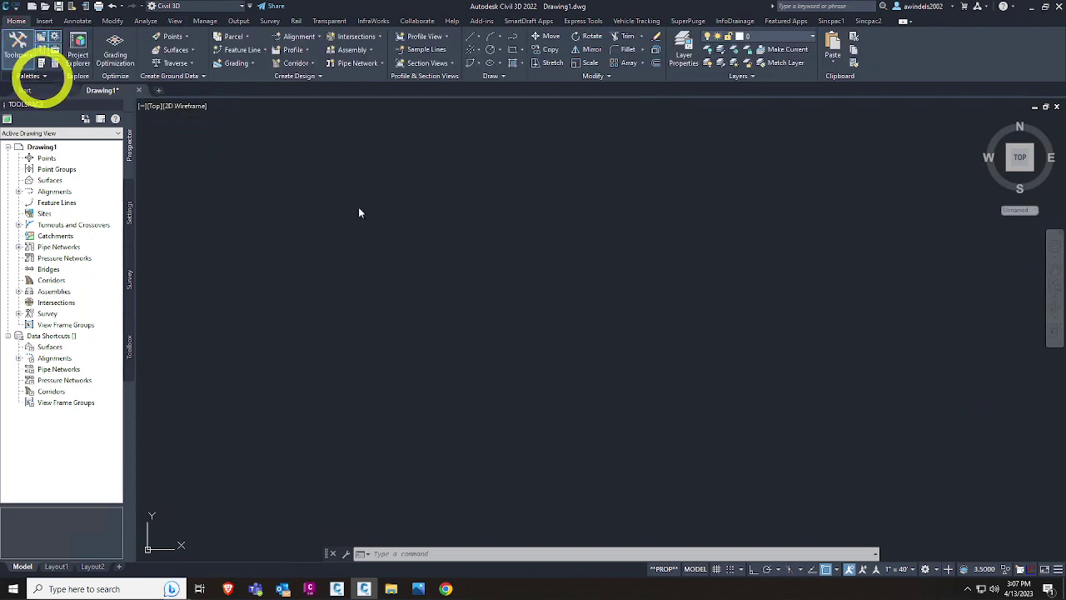
{"action": "left_click", "coordinate": [642, 368]}
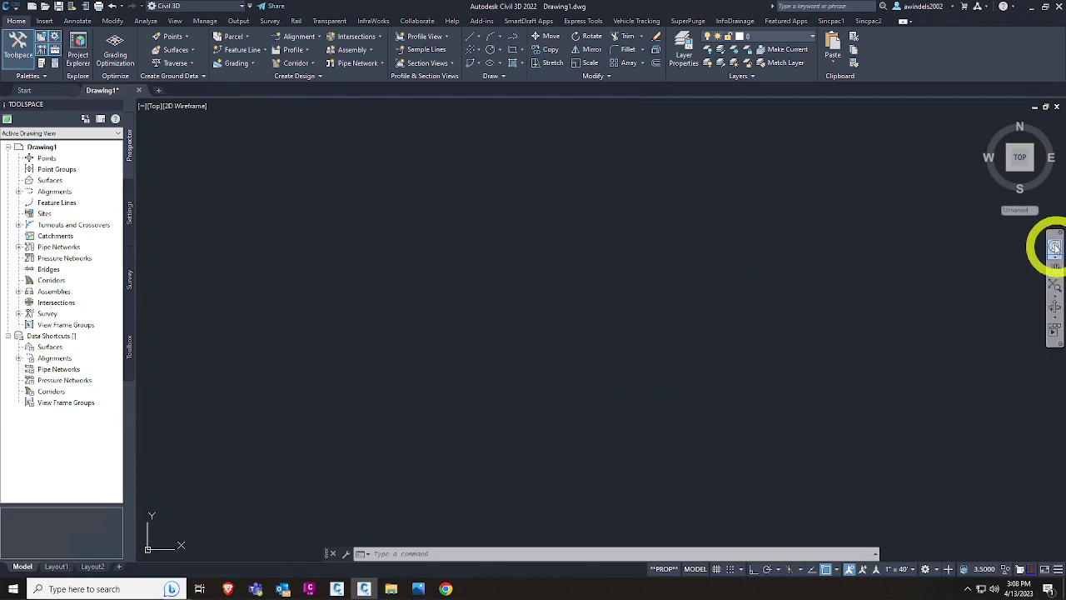
{"action": "left_click", "coordinate": [1058, 235]}
Step: Check the ViewCube's projection and settings options and its coordinate system choices
{"action": "right_click", "coordinate": [1025, 138]}
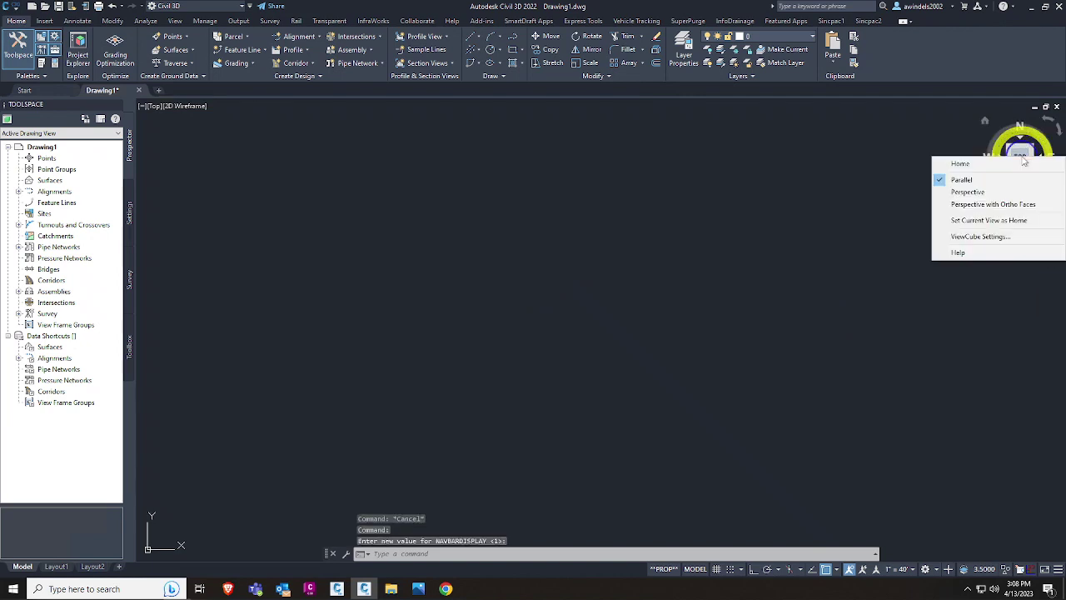
{"action": "key", "text": "Escape"}
{"action": "left_click", "coordinate": [1056, 194]}
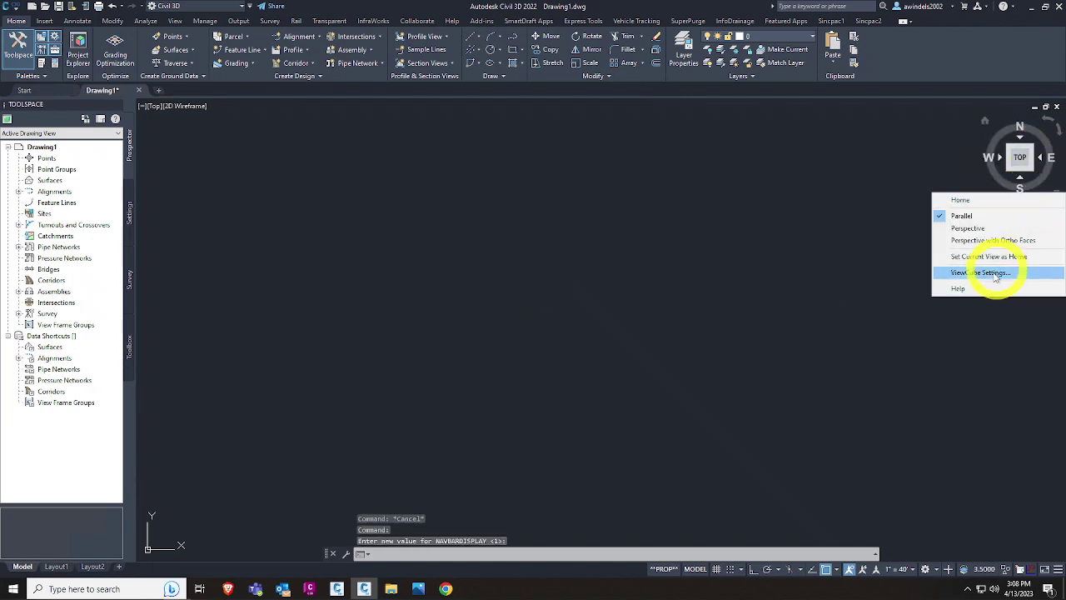
{"action": "left_click", "coordinate": [1026, 200]}
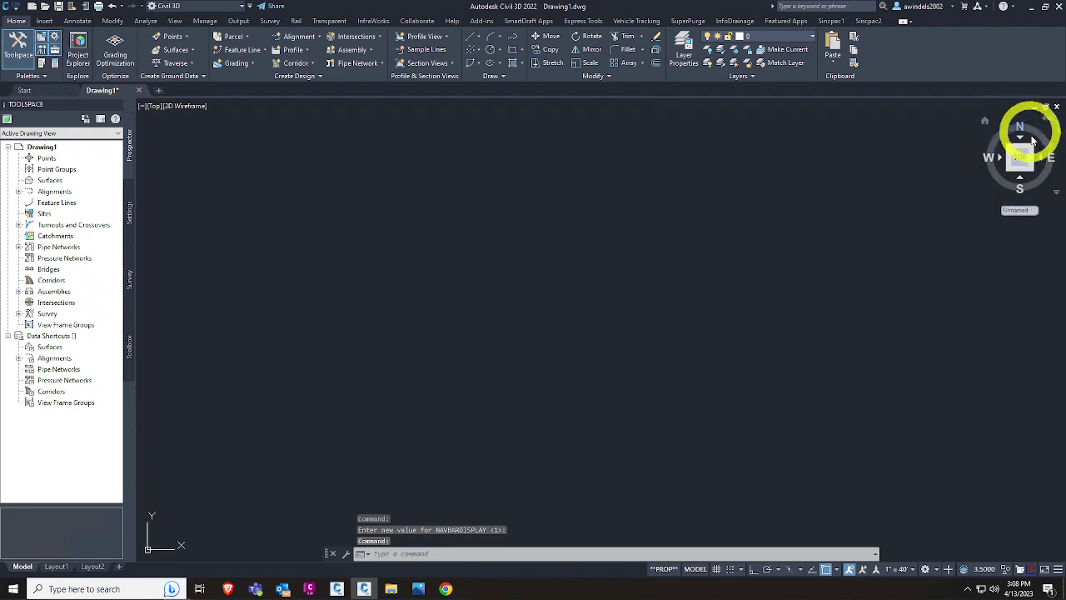
{"action": "left_click", "coordinate": [1024, 210]}
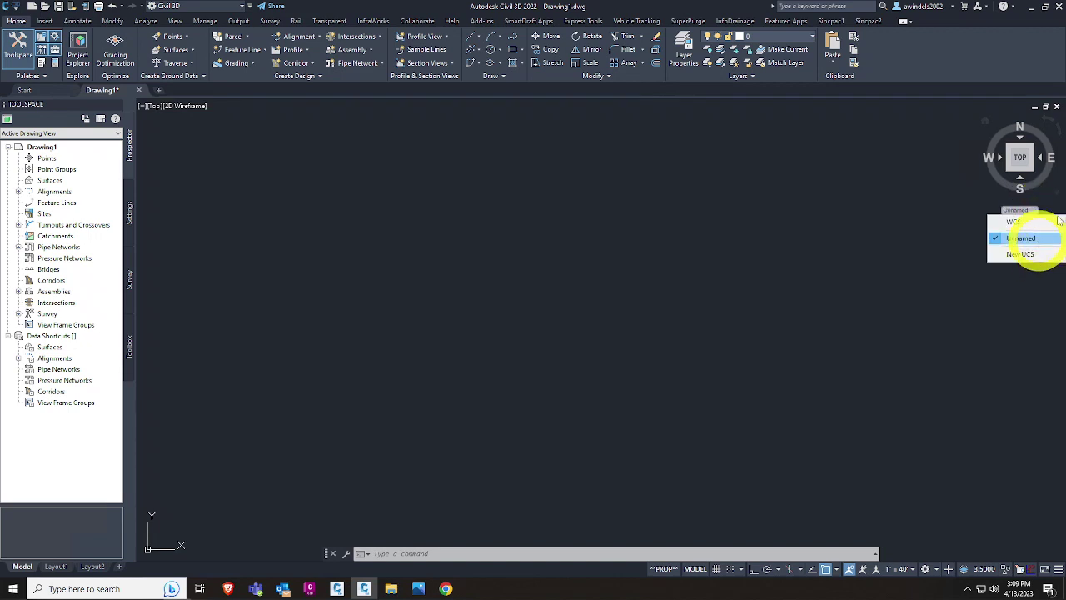
{"action": "right_click", "coordinate": [1045, 192]}
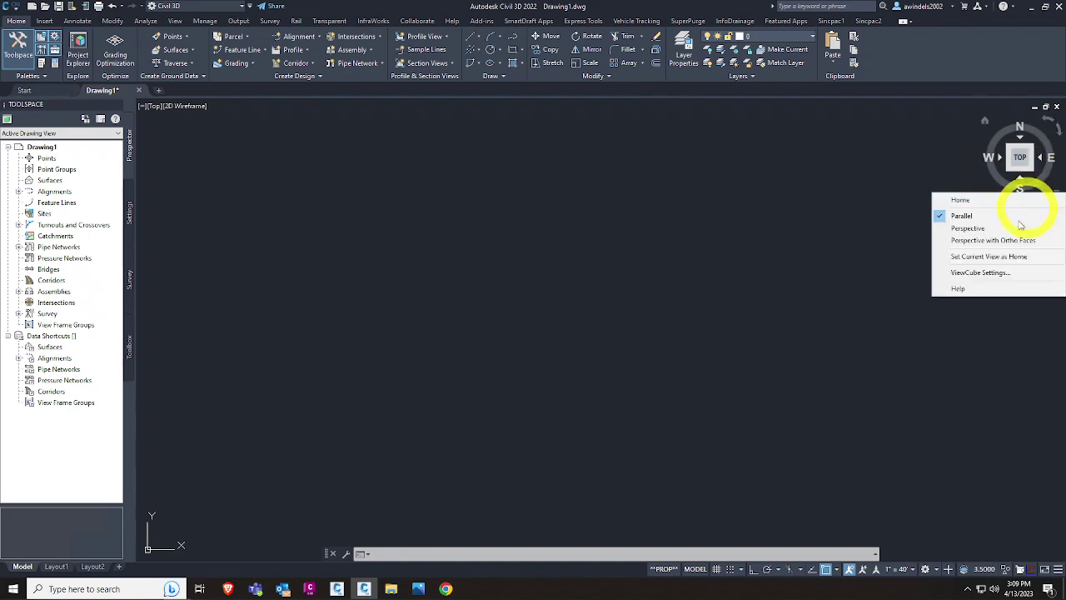
{"action": "left_click", "coordinate": [991, 215]}
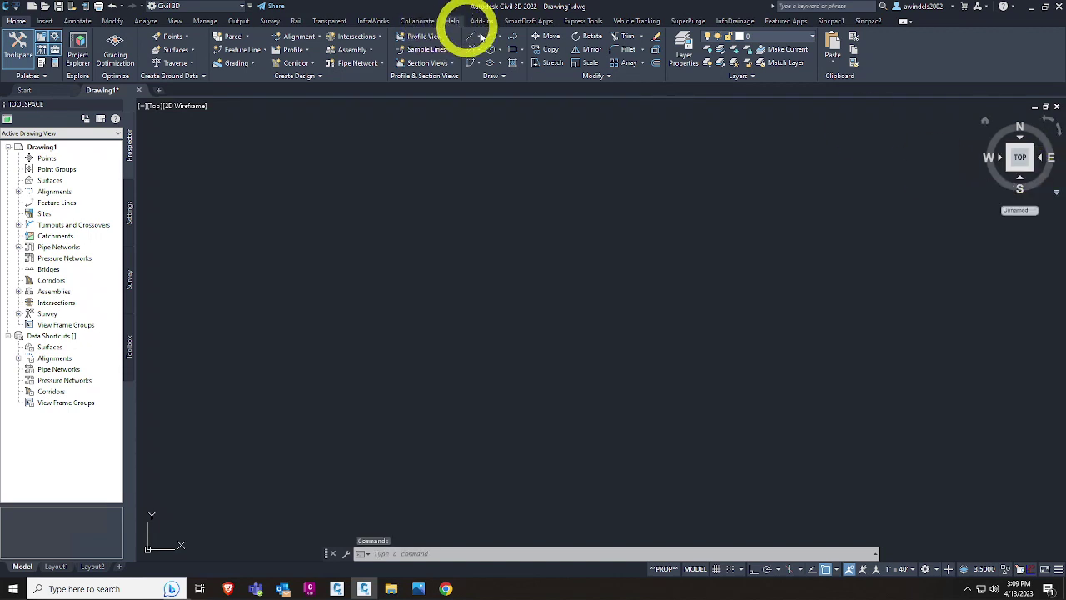
Step: Bring up the View commands, hide the ViewCube, and turn the UCS icon off and on again
{"action": "left_click", "coordinate": [173, 21]}
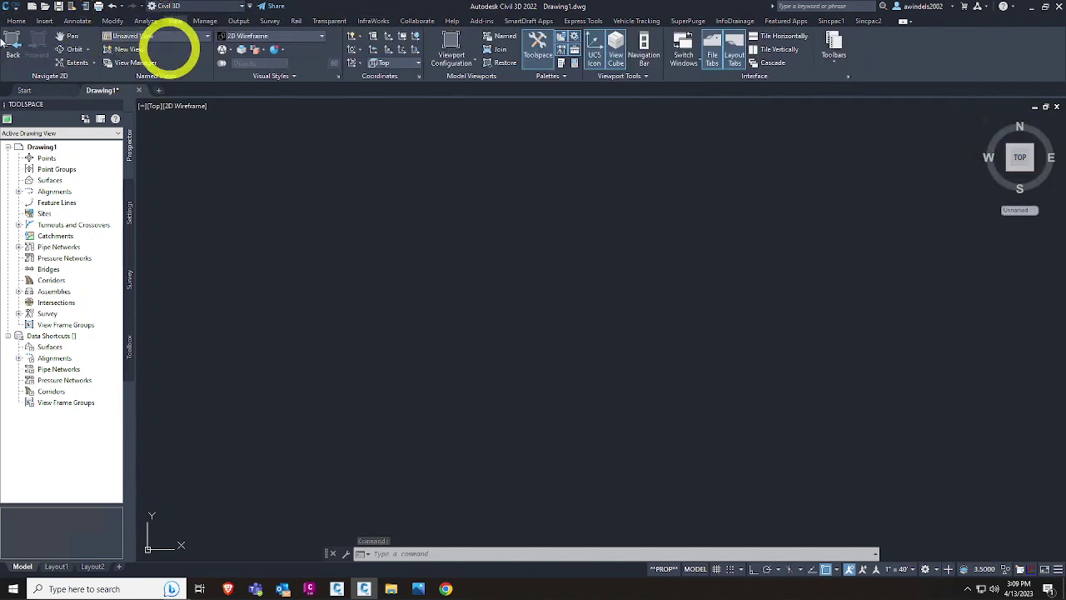
{"action": "left_click", "coordinate": [617, 54]}
{"action": "left_click", "coordinate": [593, 58]}
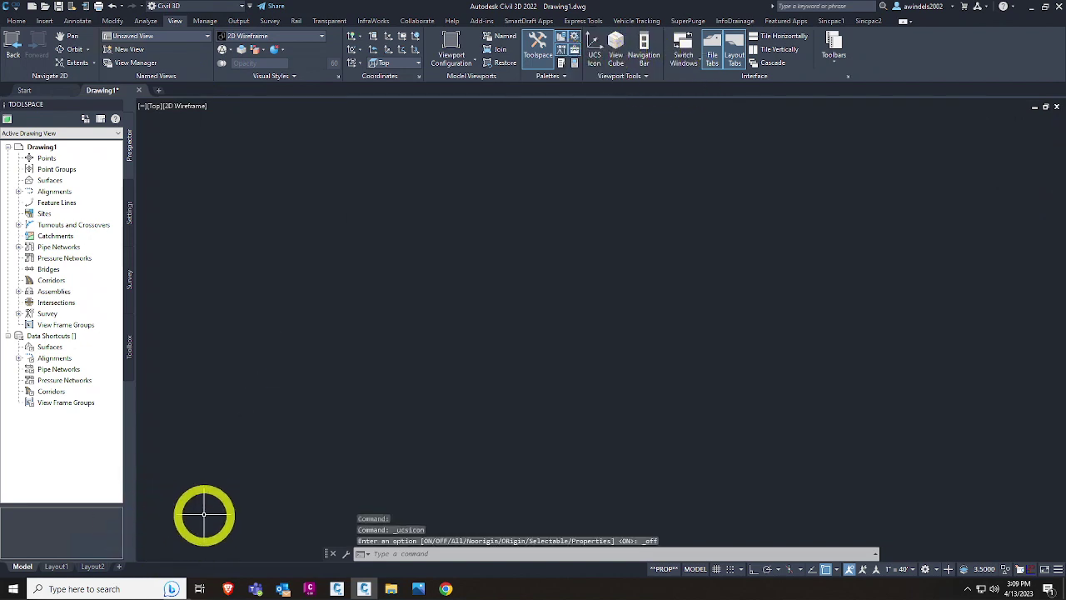
{"action": "left_click", "coordinate": [596, 50]}
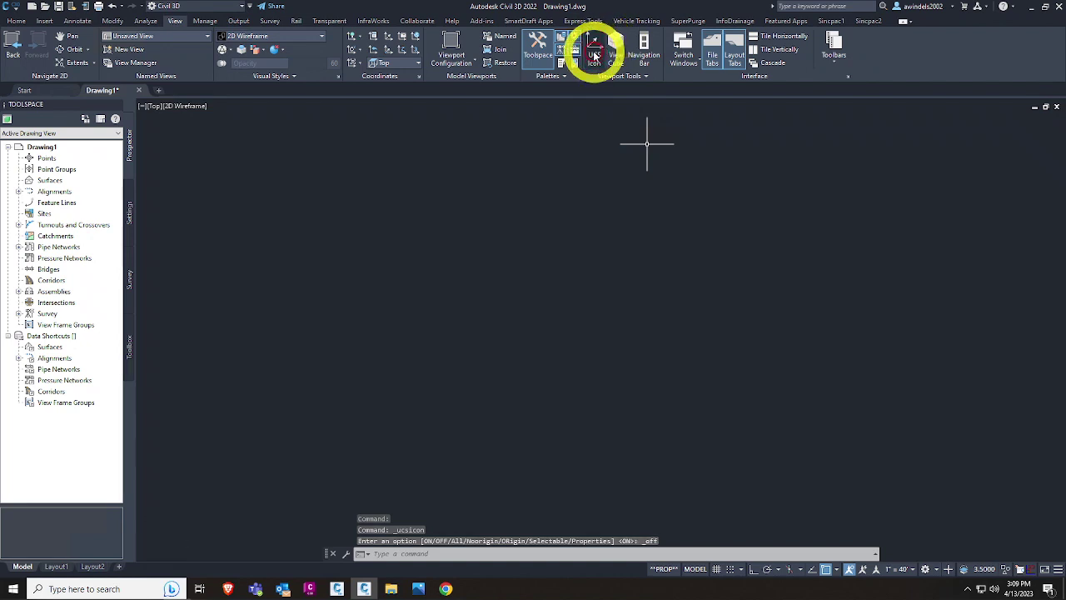
{"action": "left_click", "coordinate": [594, 55]}
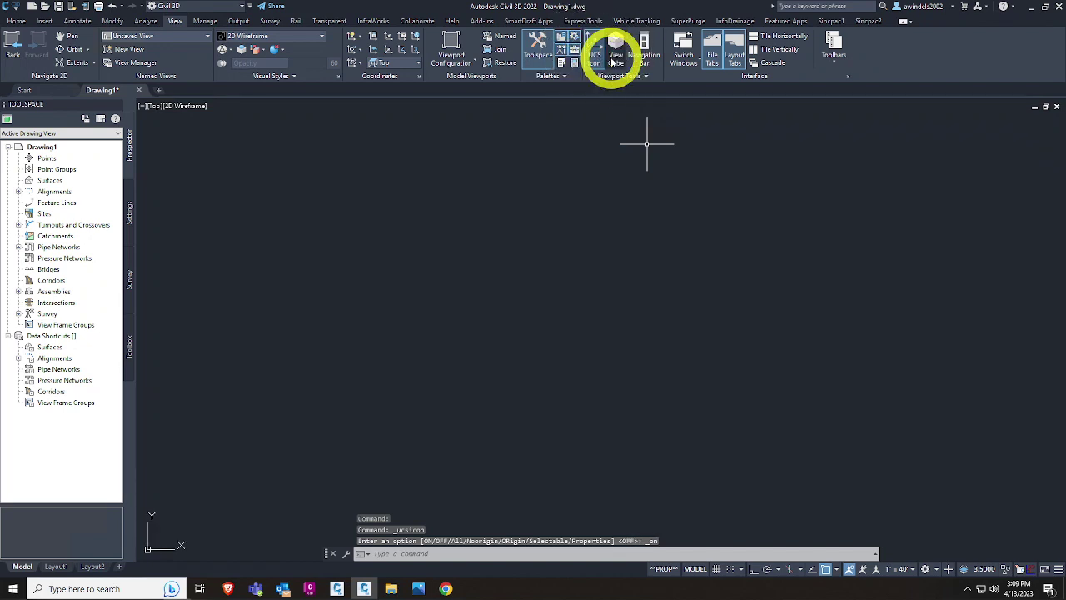
Step: Show the ViewCube again, check its projection options, and turn the navigation bar back on
{"action": "left_click", "coordinate": [617, 57]}
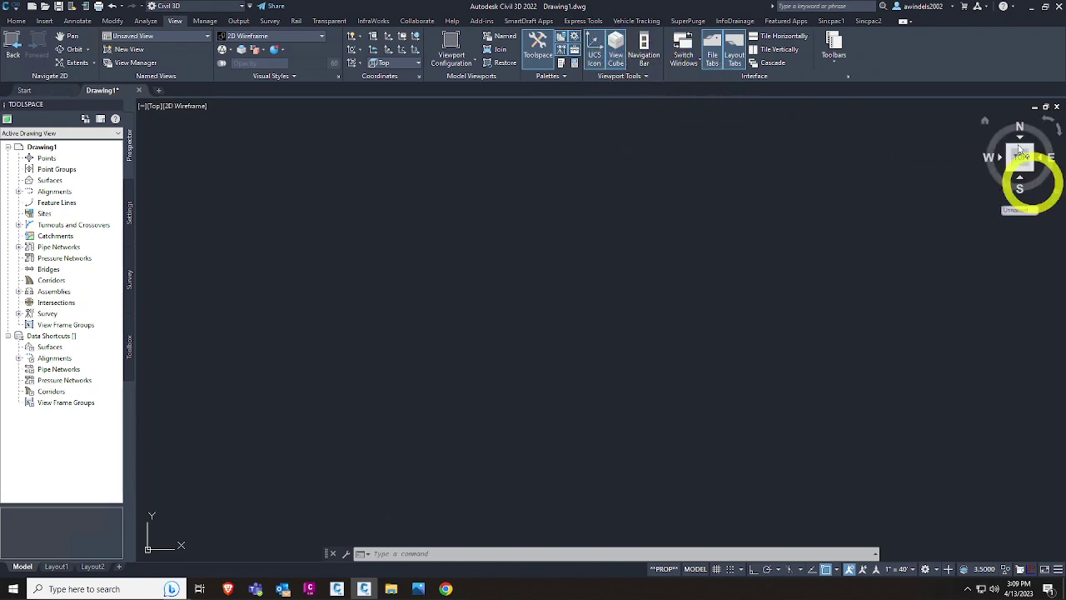
{"action": "right_click", "coordinate": [989, 124]}
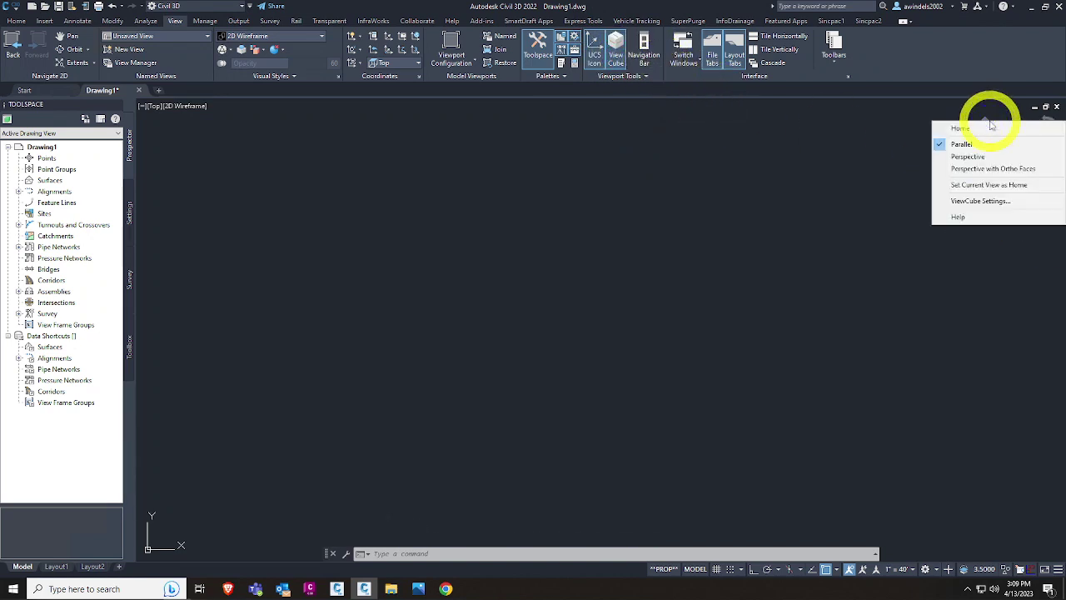
{"action": "left_click", "coordinate": [1010, 158]}
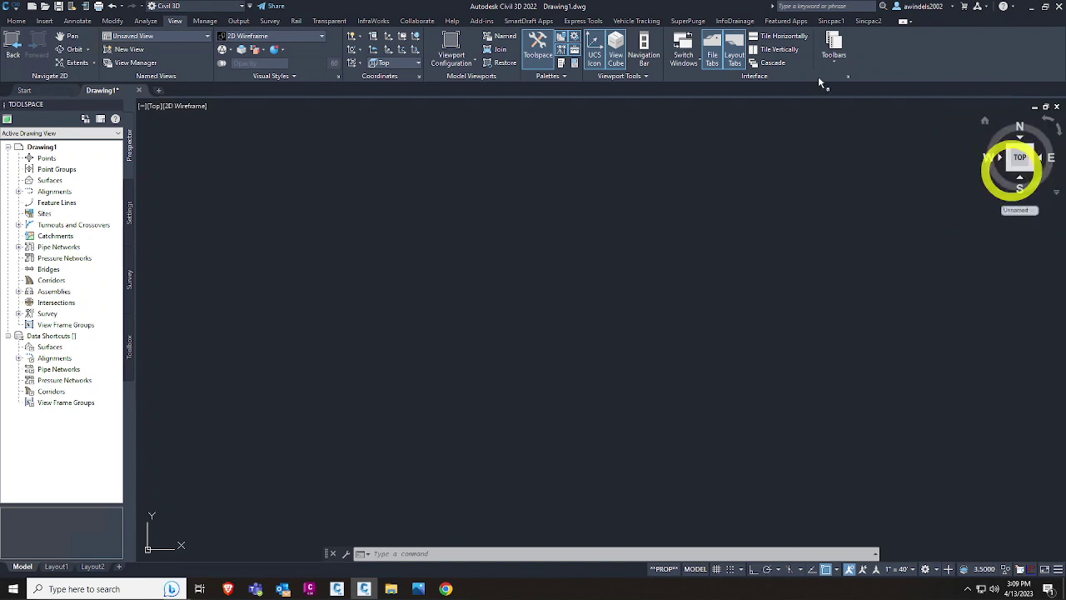
{"action": "left_click", "coordinate": [615, 55]}
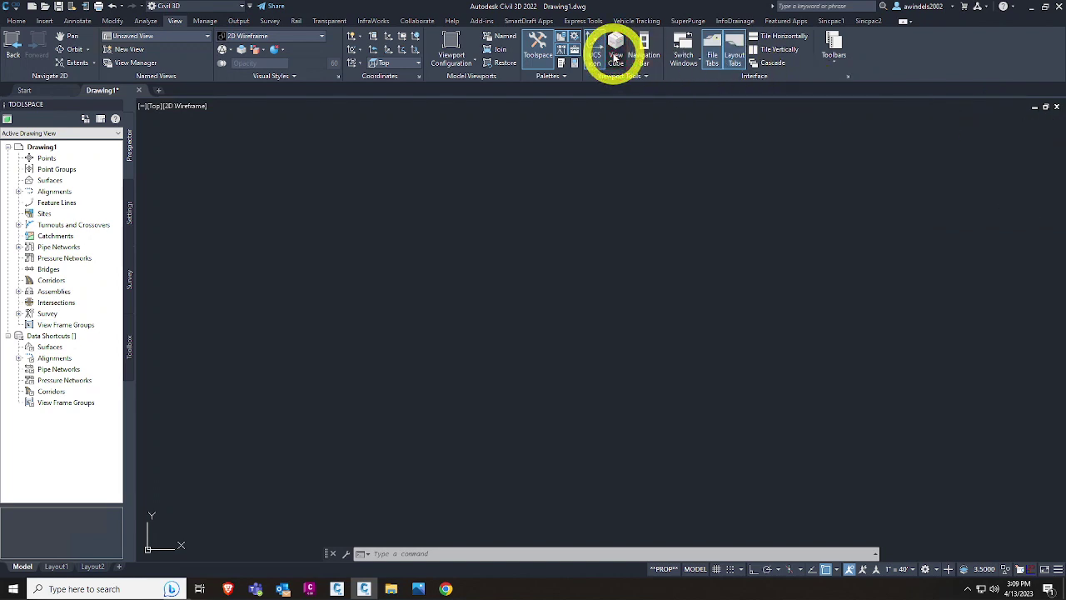
{"action": "left_click", "coordinate": [615, 55]}
{"action": "left_click", "coordinate": [644, 55]}
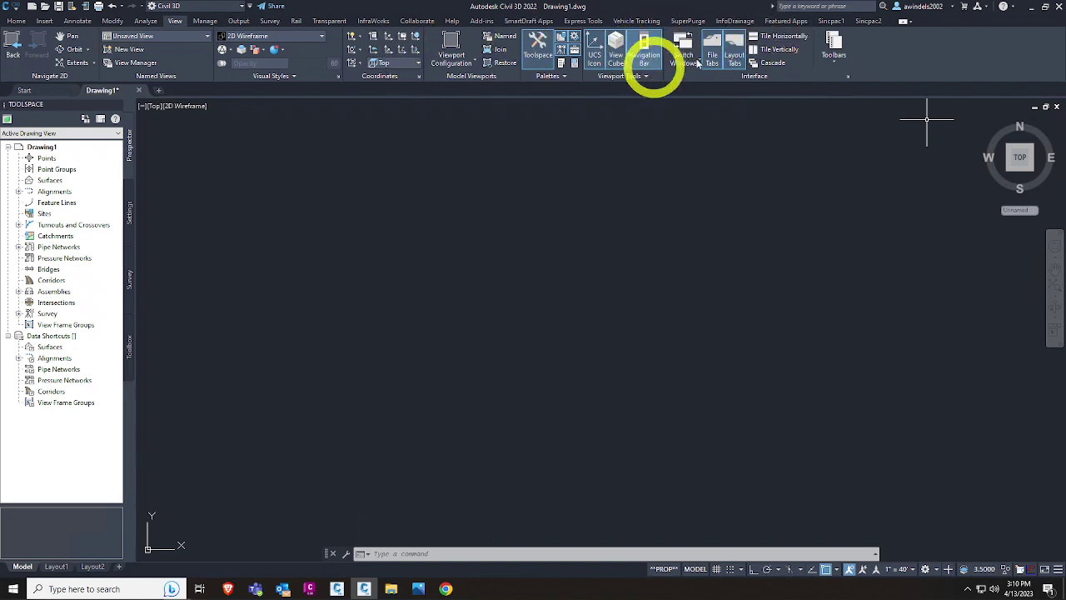
Step: Split the drawing area with the Three: Right viewport configuration and activate each of the viewports in turn
{"action": "left_click", "coordinate": [463, 56]}
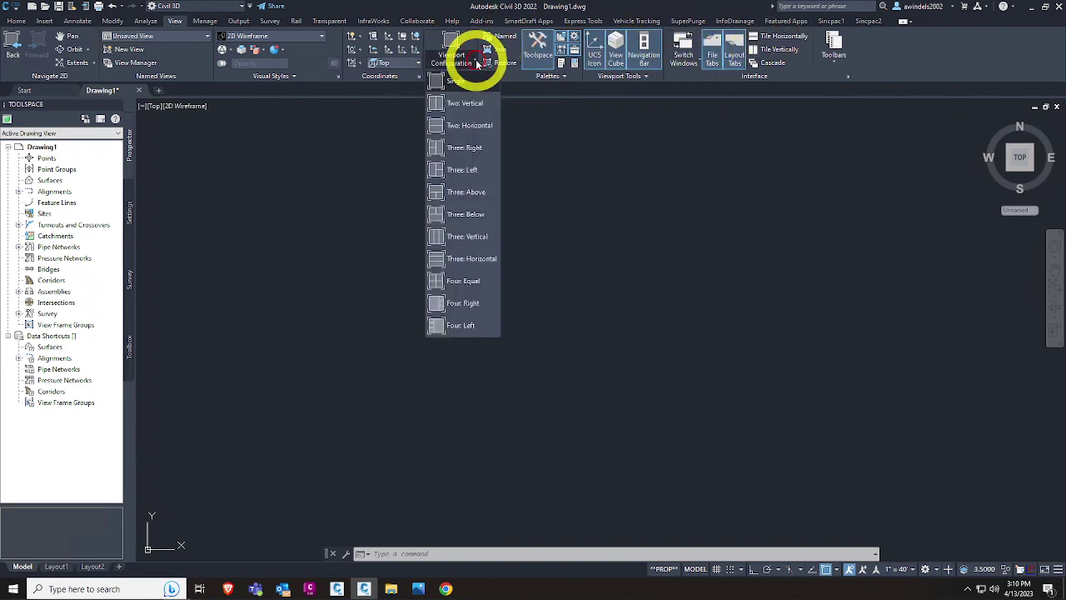
{"action": "left_click", "coordinate": [468, 148]}
{"action": "left_click", "coordinate": [440, 254]}
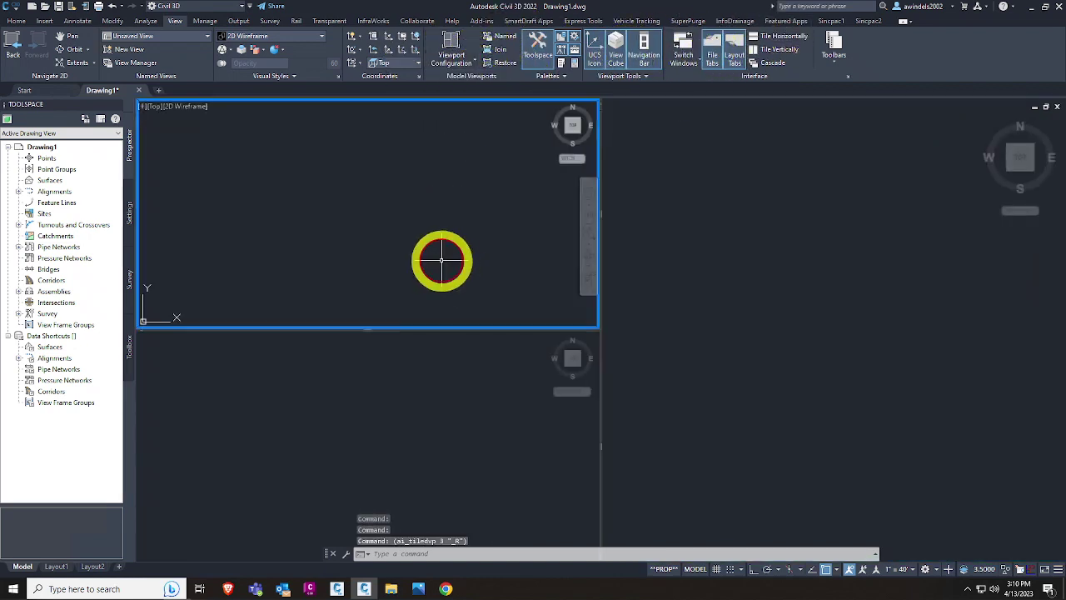
{"action": "left_click", "coordinate": [440, 388]}
{"action": "left_click", "coordinate": [428, 245]}
{"action": "left_click", "coordinate": [428, 245]}
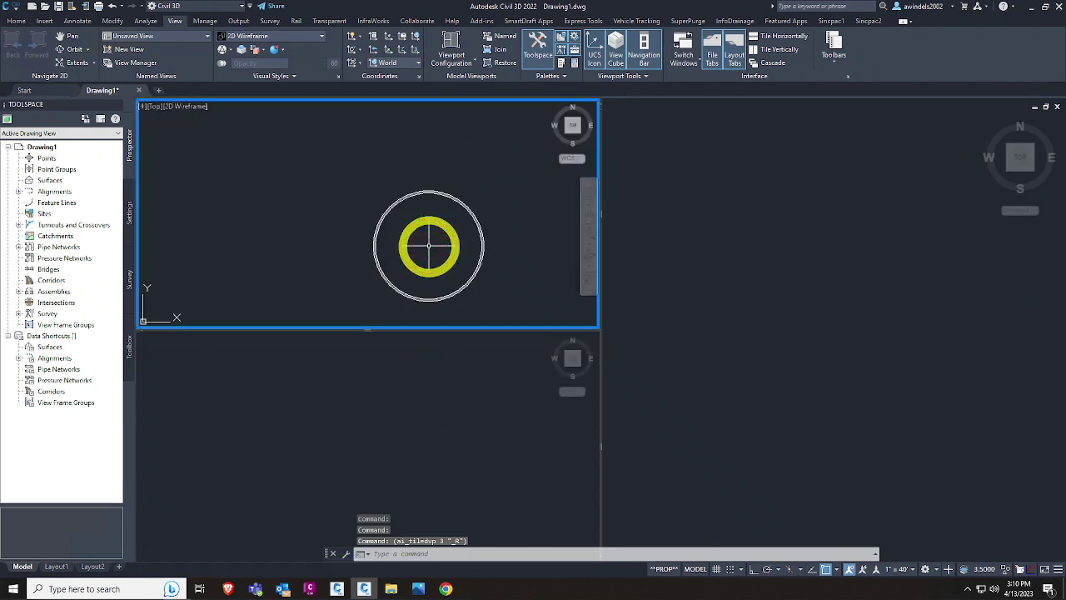
{"action": "left_click", "coordinate": [393, 463]}
{"action": "left_click", "coordinate": [783, 355]}
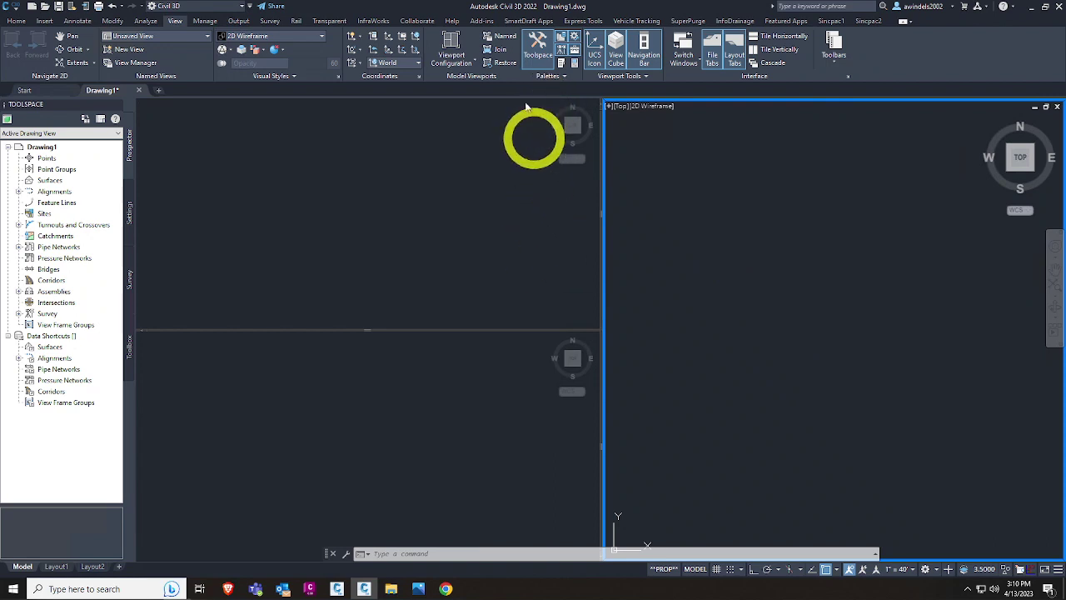
Step: Set the viewport configuration back to Single
{"action": "left_click", "coordinate": [468, 62]}
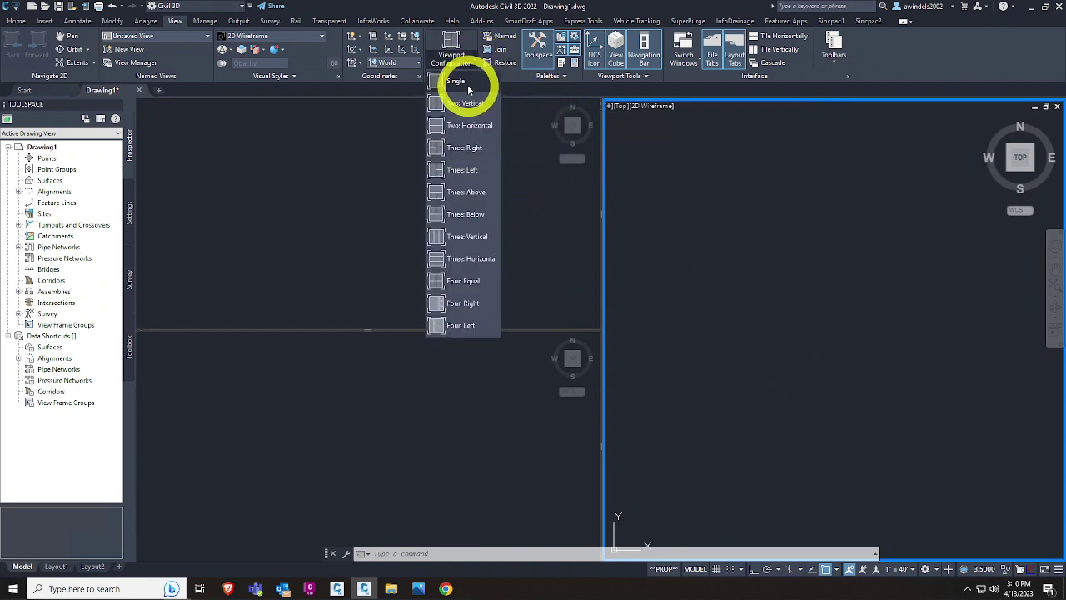
{"action": "left_click", "coordinate": [463, 84]}
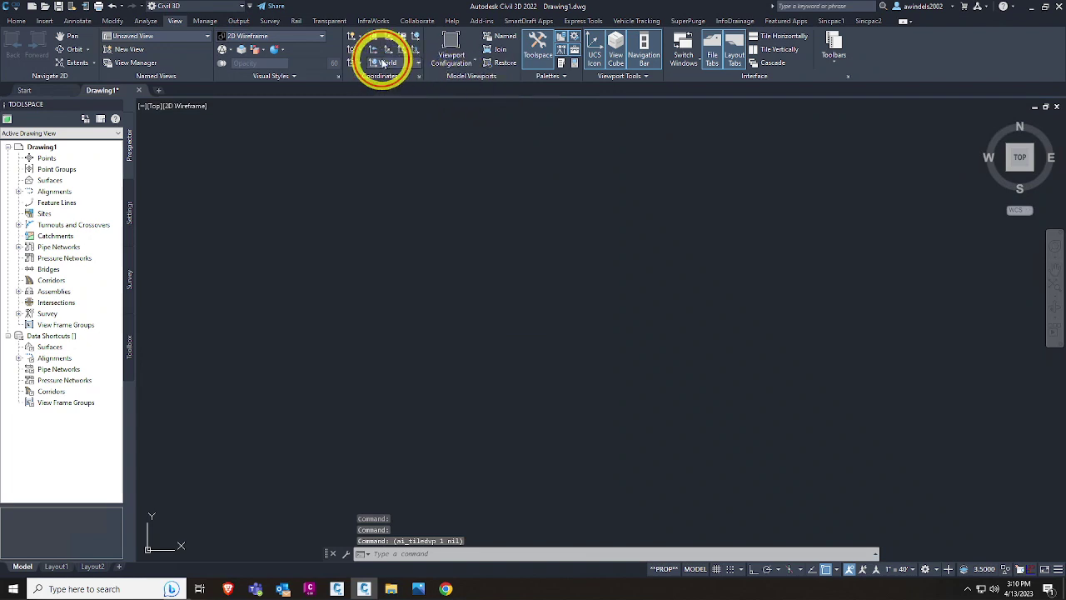
{"action": "left_click", "coordinate": [383, 64]}
Step: Show the AutoCAD Layouts toolbar, move it off the Toolspace into the drawing area, and close it
{"action": "left_click", "coordinate": [849, 62]}
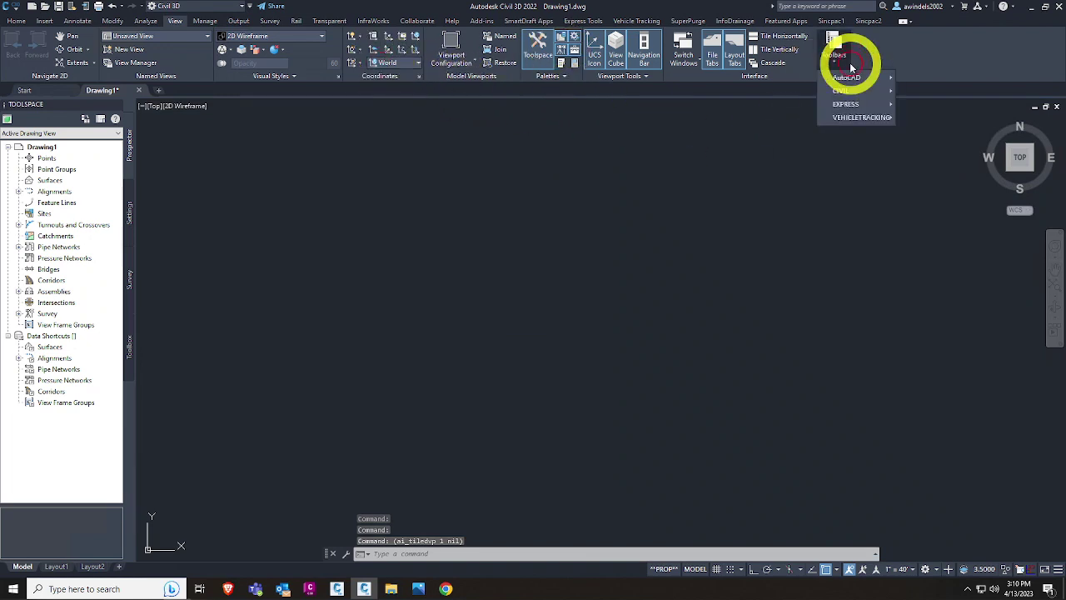
{"action": "mouse_move", "coordinate": [867, 78]}
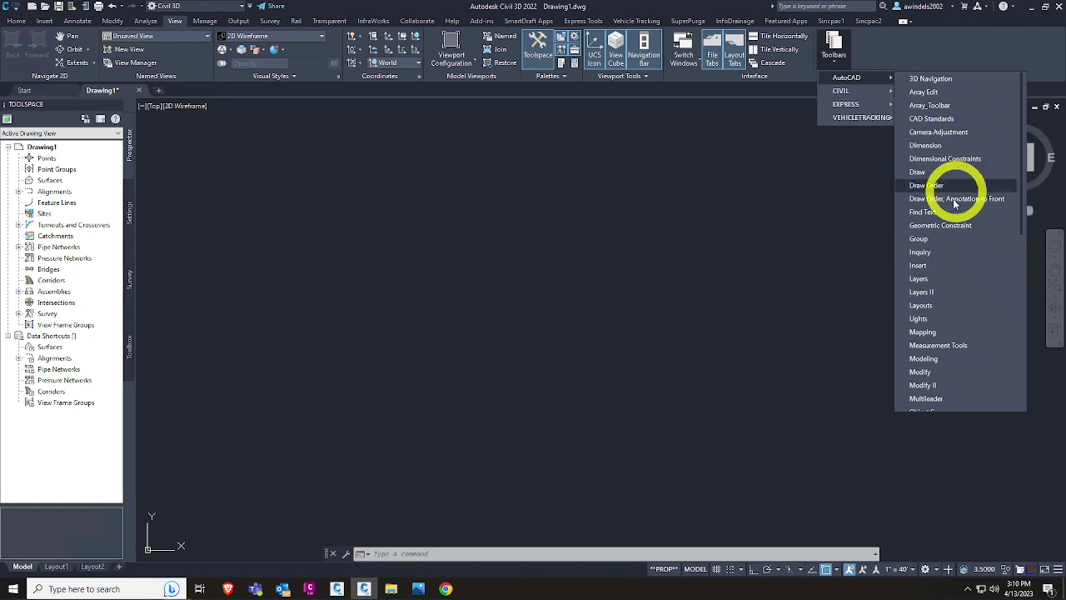
{"action": "scroll", "coordinate": [960, 305], "scroll_direction": "down", "scroll_amount": 3}
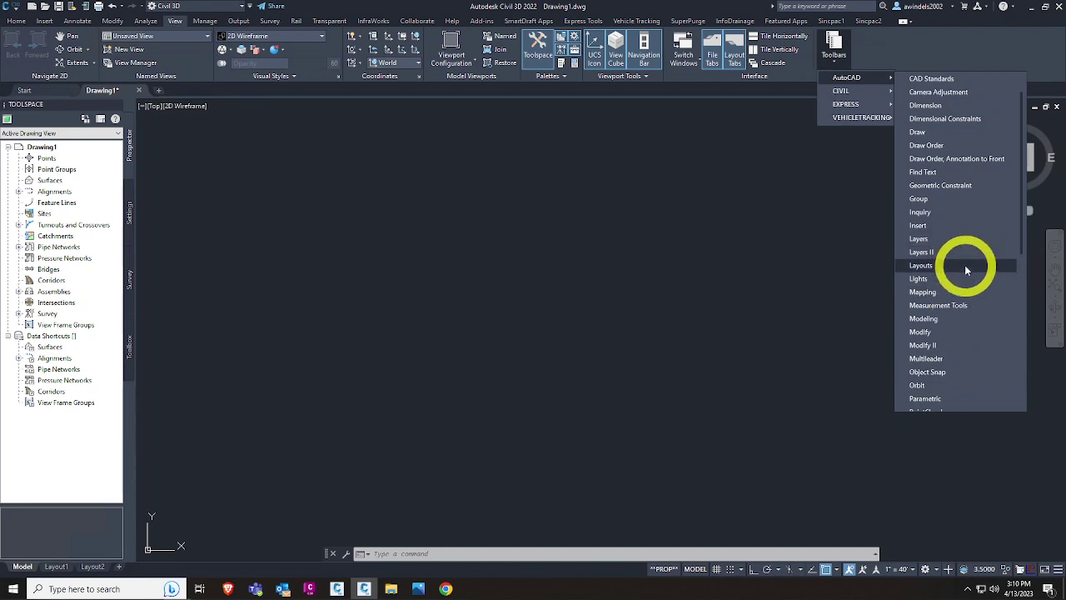
{"action": "left_click", "coordinate": [960, 265]}
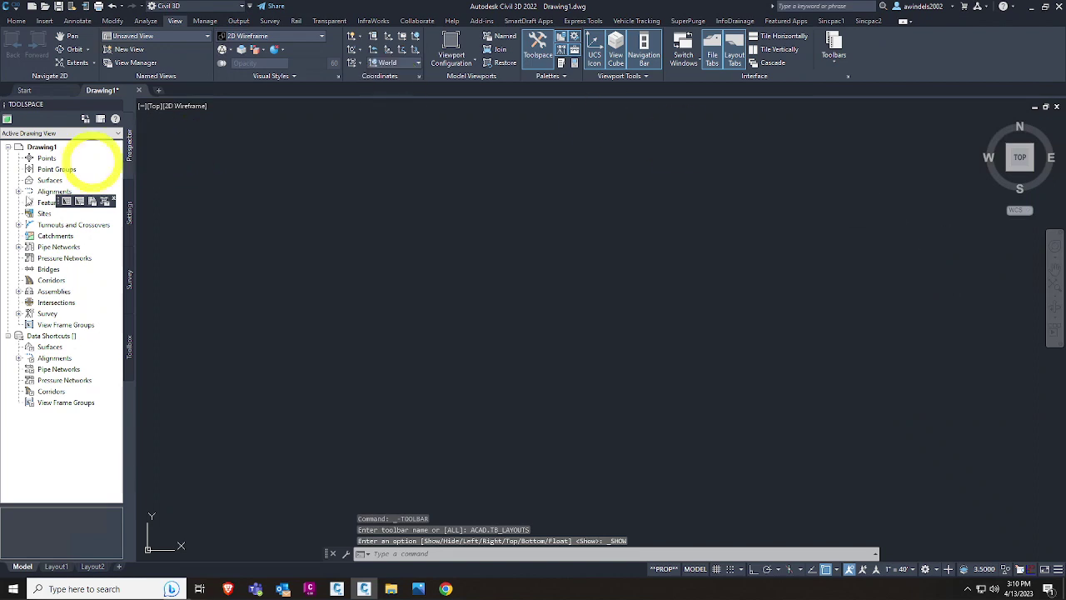
{"action": "mouse_move", "coordinate": [60, 202]}
{"action": "left_mouse_down"}
{"action": "mouse_move", "coordinate": [409, 183]}
{"action": "mouse_move", "coordinate": [452, 204]}
{"action": "mouse_move", "coordinate": [466, 188]}
{"action": "left_mouse_up"}
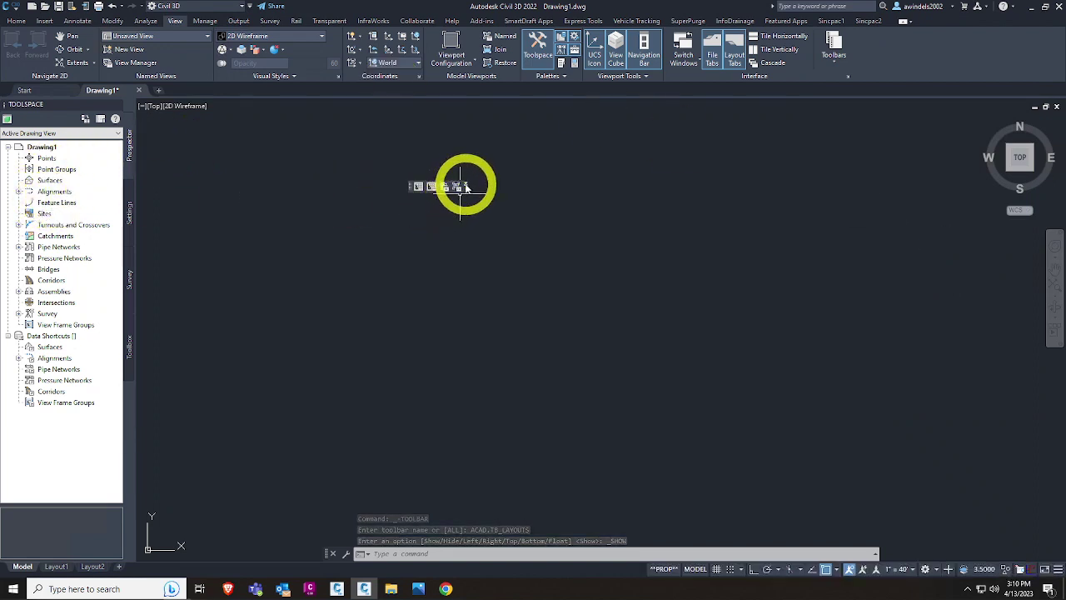
{"action": "left_click", "coordinate": [466, 186]}
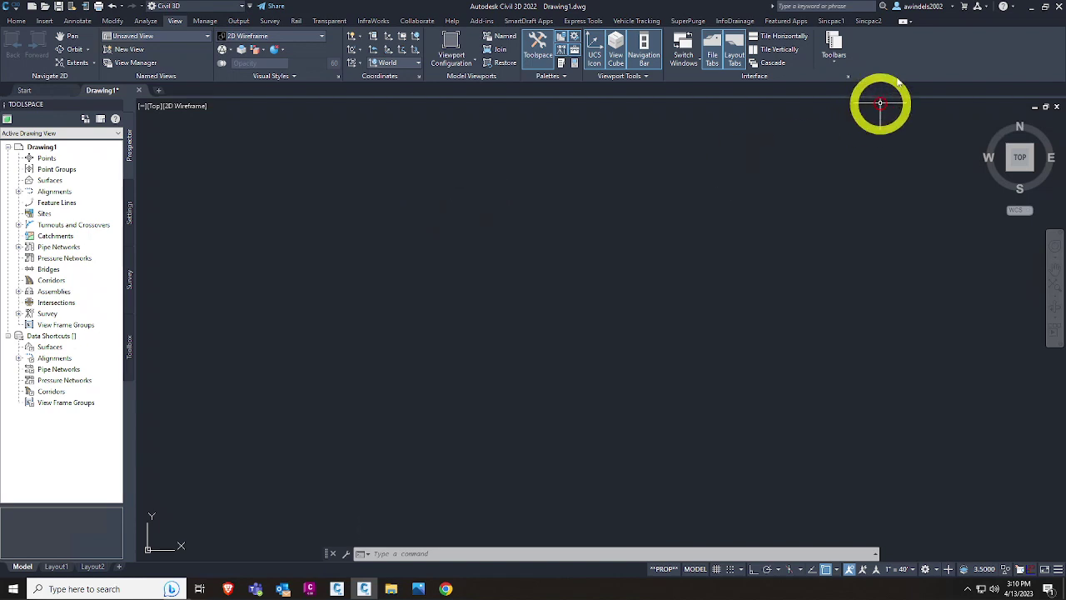
Step: Show the AutoCAD Layers toolbar and use it to make C-BRDG-ABUTMENT the current layer
{"action": "left_click", "coordinate": [833, 50]}
{"action": "left_click", "coordinate": [871, 79]}
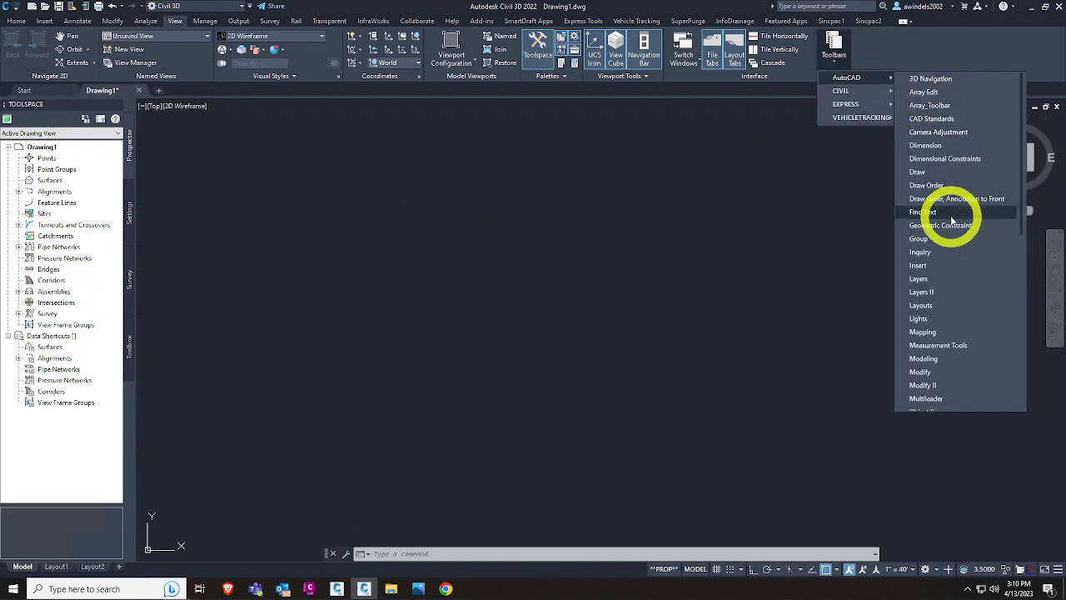
{"action": "left_click", "coordinate": [963, 277]}
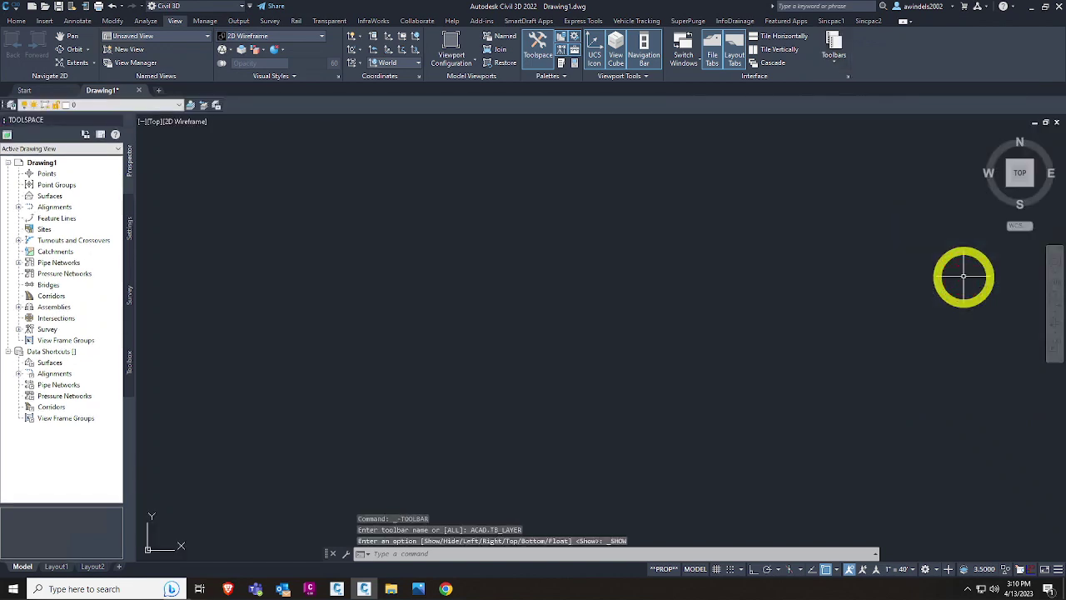
{"action": "left_click", "coordinate": [125, 104]}
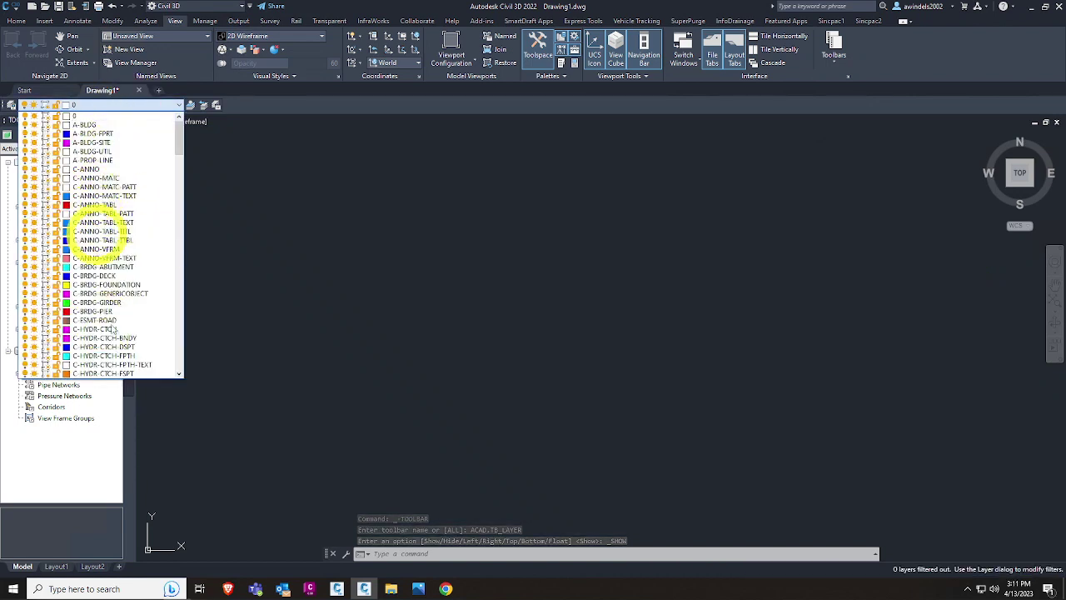
{"action": "left_click", "coordinate": [108, 267]}
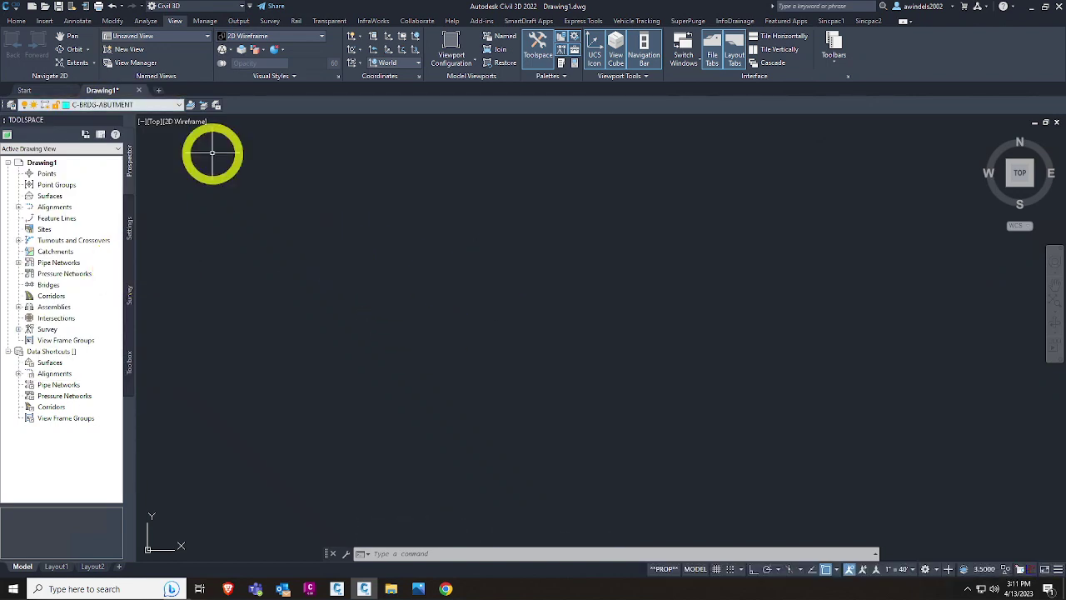
{"action": "left_click", "coordinate": [158, 104]}
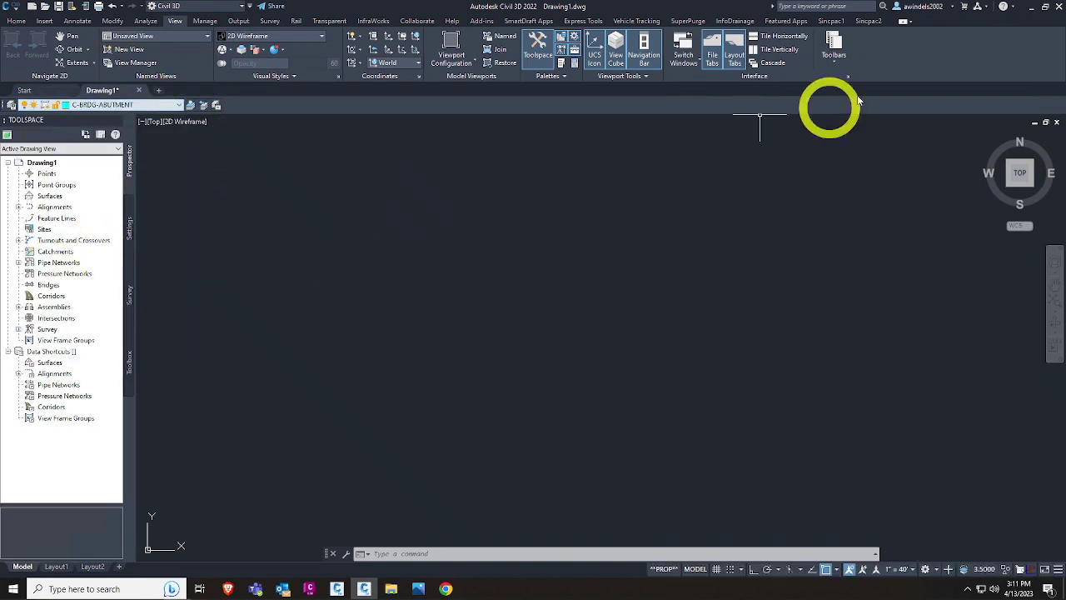
Step: Show the AutoCAD Styles toolbar
{"action": "left_click", "coordinate": [839, 63]}
{"action": "mouse_move", "coordinate": [869, 84]}
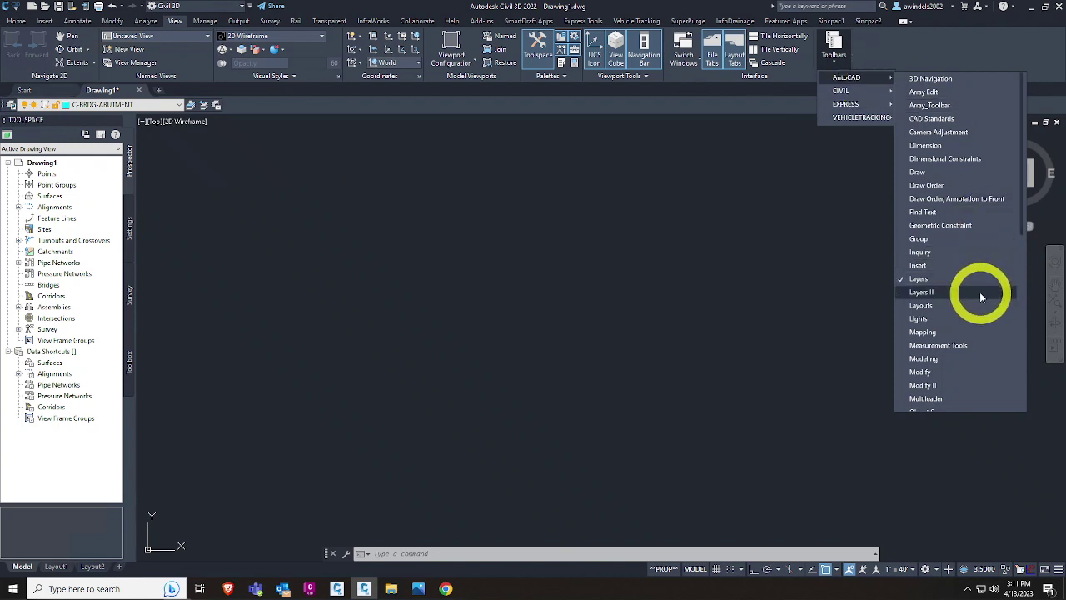
{"action": "scroll", "coordinate": [1024, 225], "scroll_direction": "down", "scroll_amount": 3}
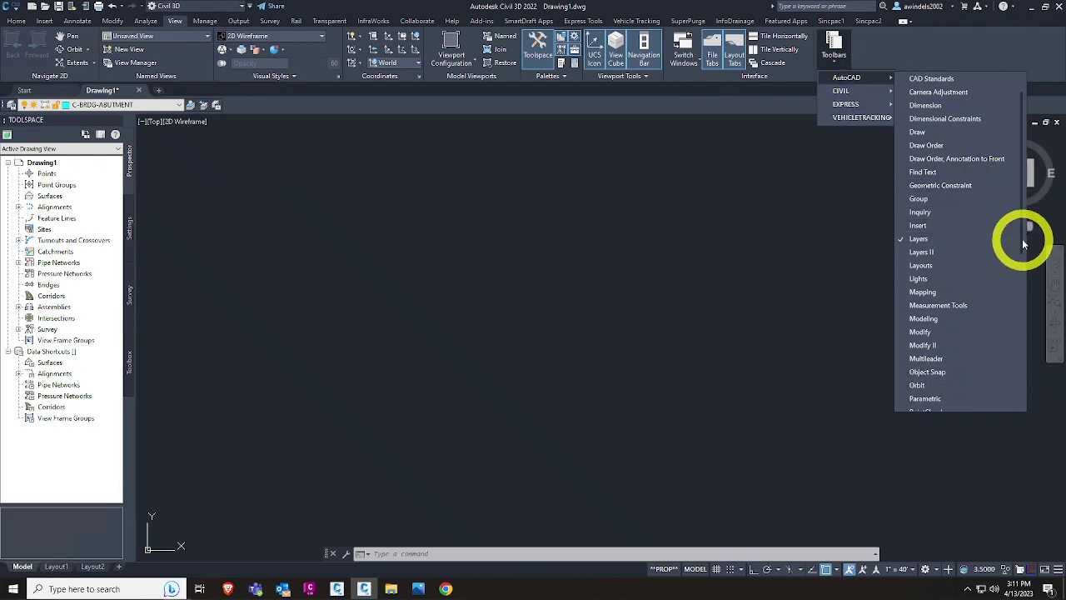
{"action": "scroll", "coordinate": [1025, 250], "scroll_direction": "down", "scroll_amount": 1}
{"action": "left_click_drag", "start_coordinate": [1021, 258], "coordinate": [1009, 340]}
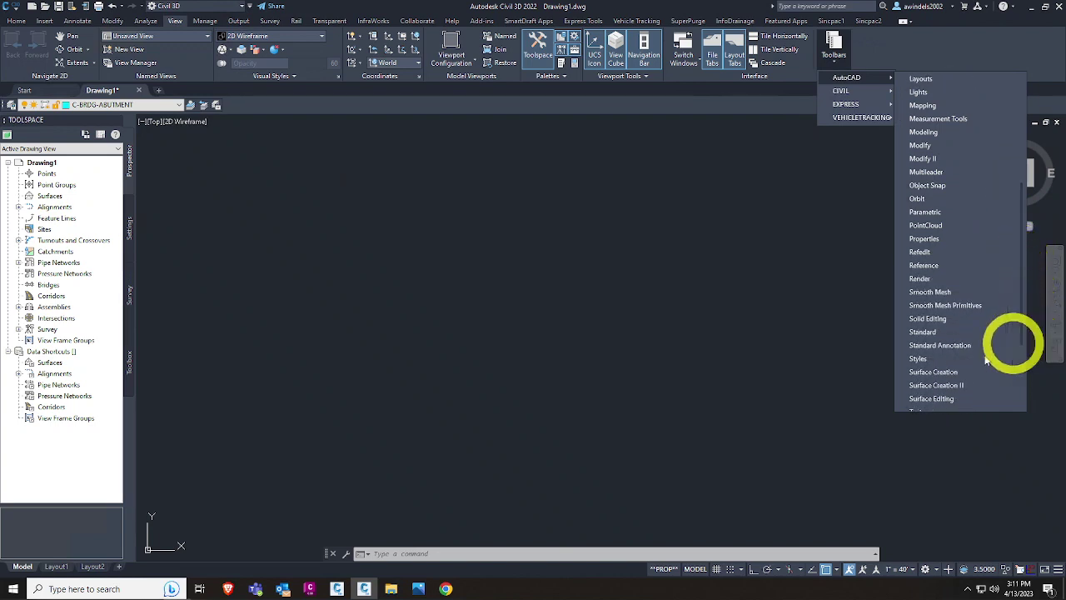
{"action": "left_click", "coordinate": [963, 359]}
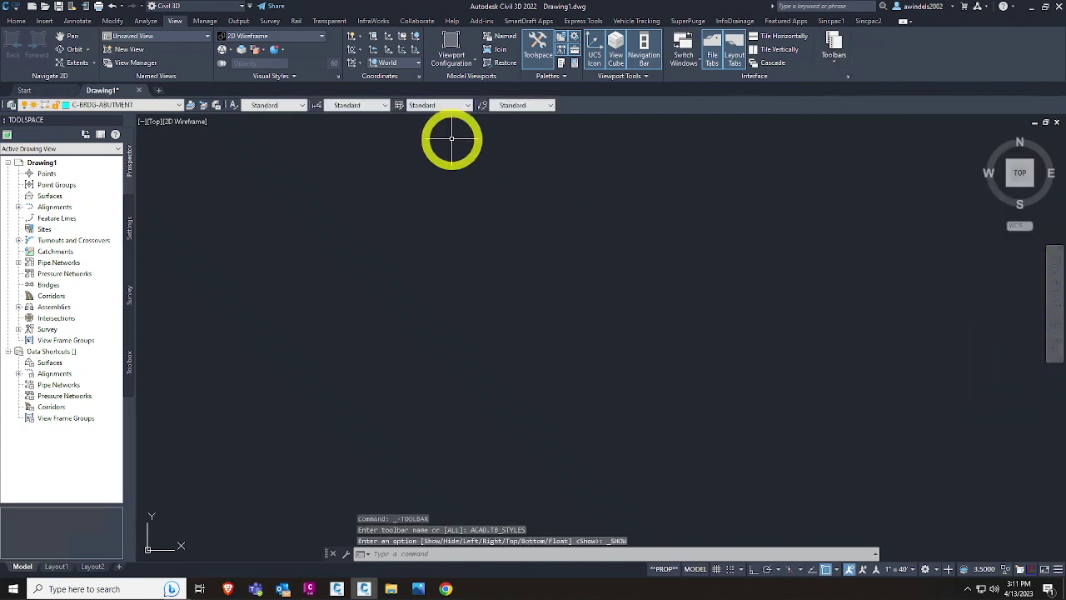
Step: Examine the available text, dimension, table and multileader styles on the Styles toolbar without changing them
{"action": "left_click", "coordinate": [268, 106]}
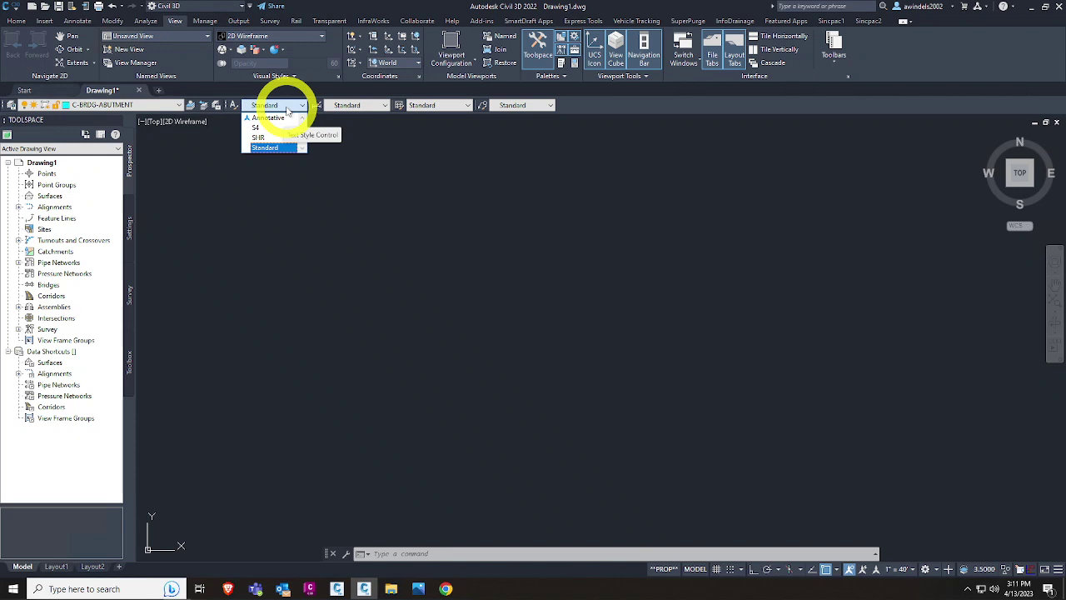
{"action": "left_click", "coordinate": [350, 108]}
{"action": "left_click", "coordinate": [377, 108]}
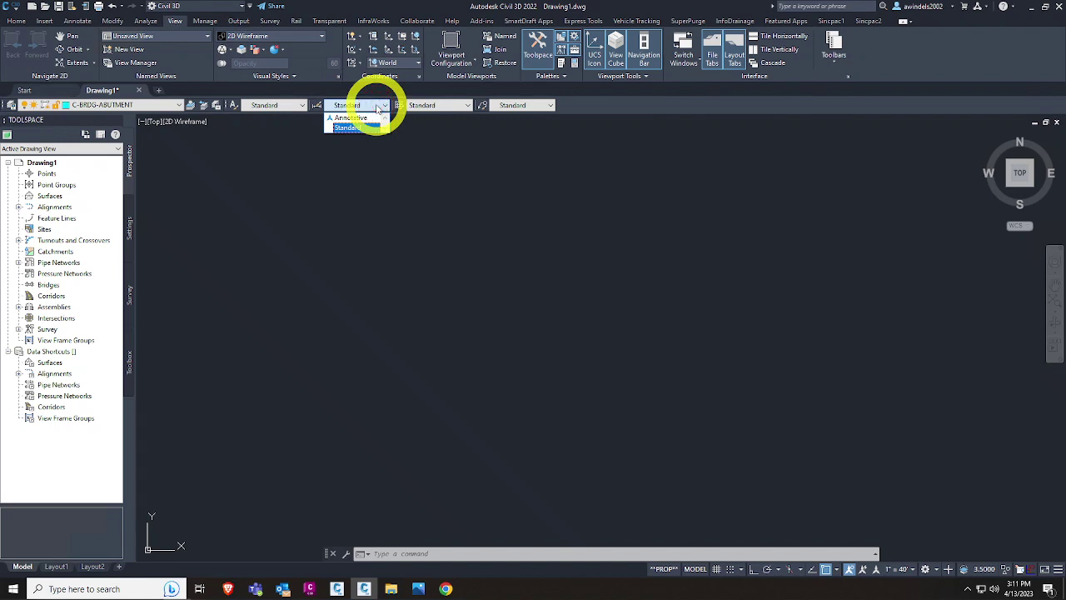
{"action": "left_click", "coordinate": [423, 107]}
{"action": "left_click", "coordinate": [454, 106]}
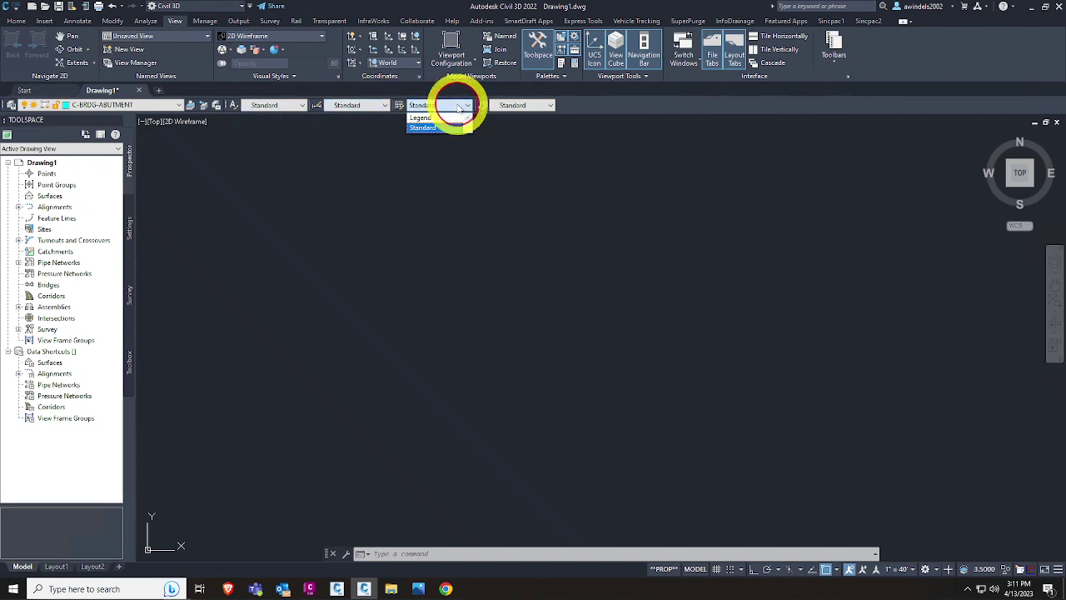
{"action": "left_click", "coordinate": [524, 106]}
{"action": "left_click", "coordinate": [545, 107]}
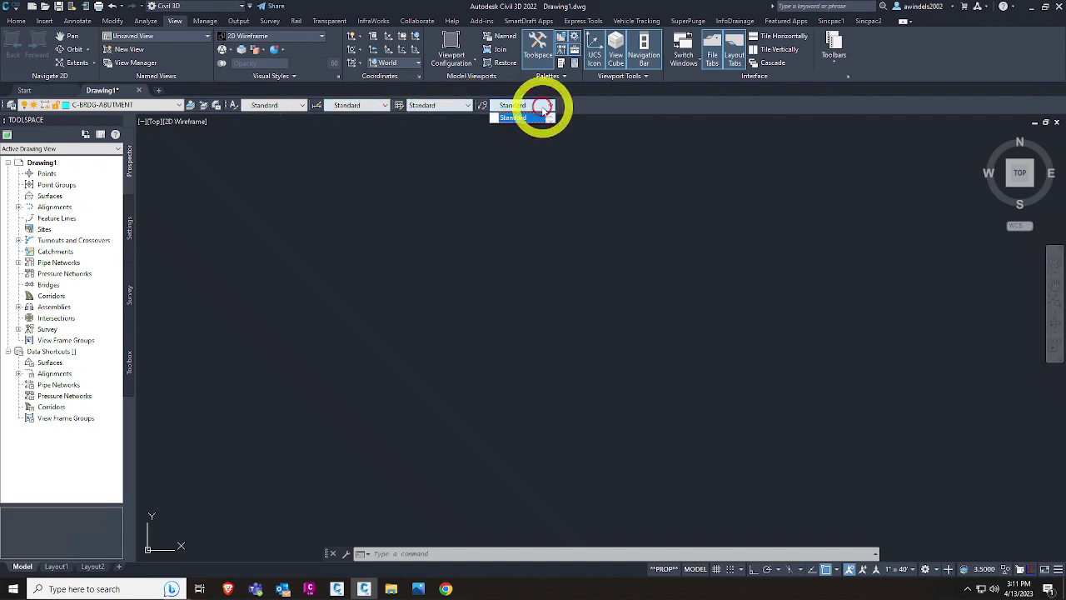
{"action": "left_click", "coordinate": [550, 116]}
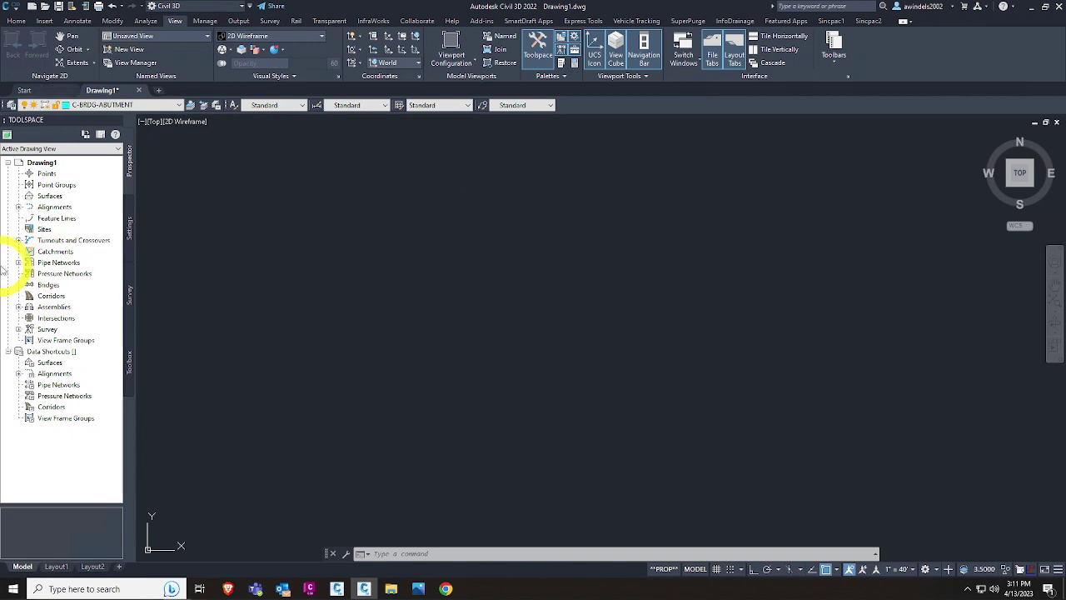
{"action": "left_click", "coordinate": [288, 105]}
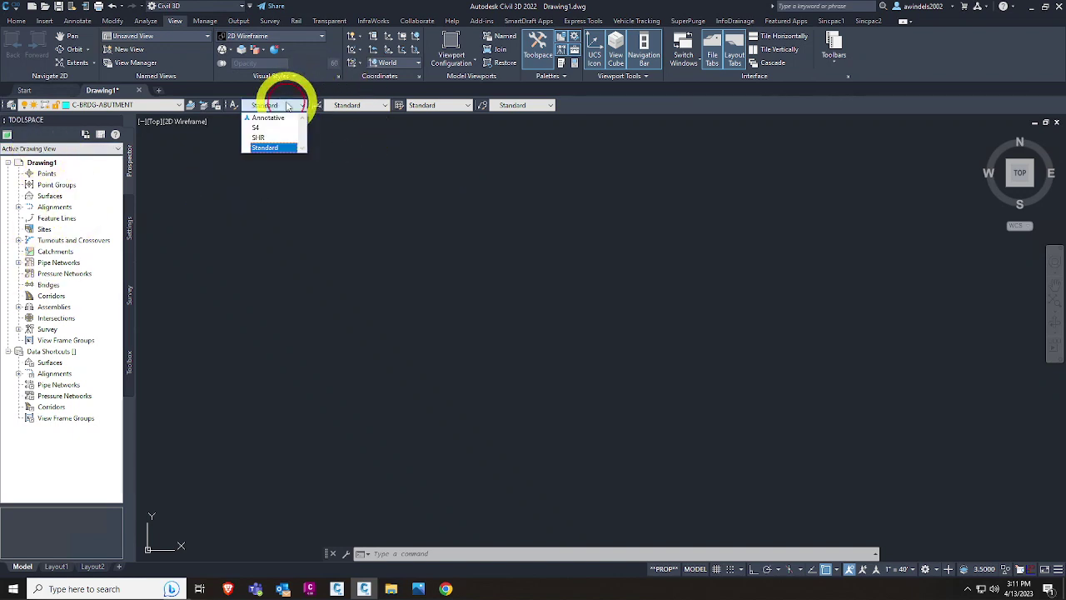
Step: Examine the dimension styles offered with the annotation commands on the ribbon
{"action": "left_click", "coordinate": [77, 21]}
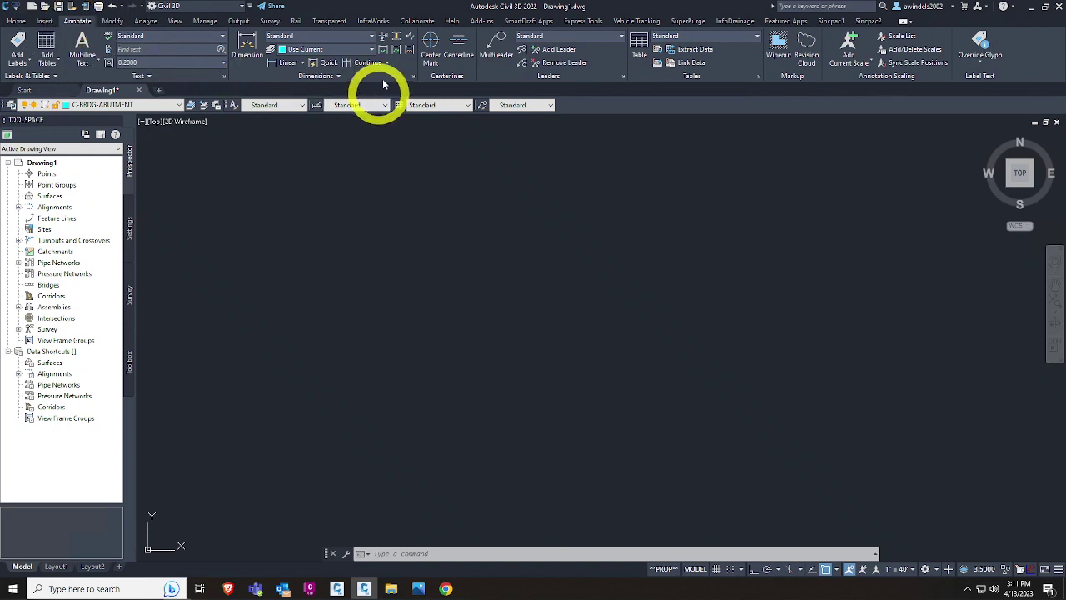
{"action": "left_click", "coordinate": [292, 37]}
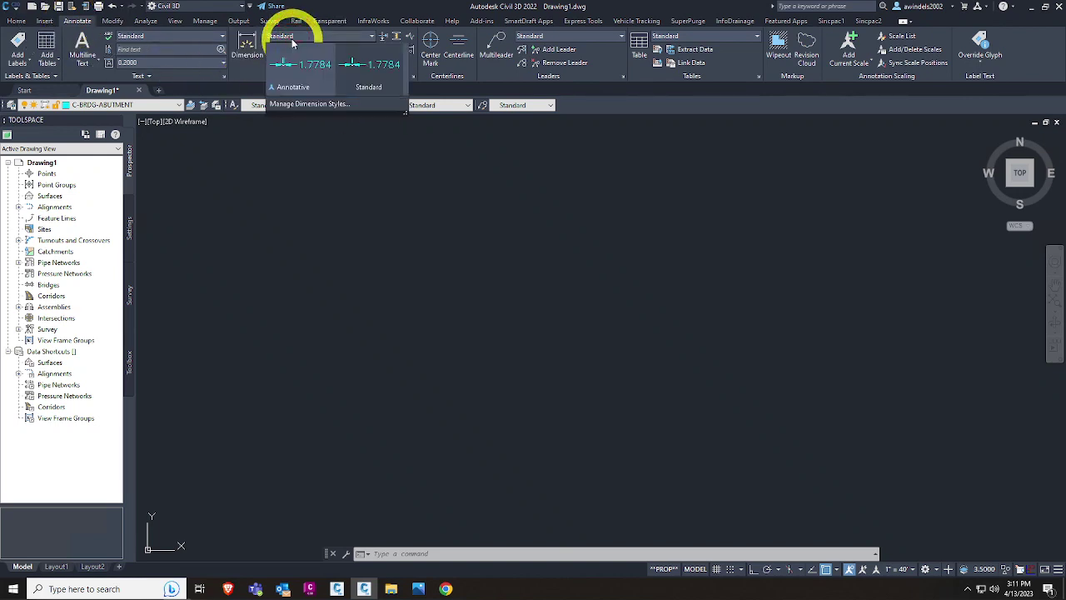
{"action": "left_click", "coordinate": [293, 39]}
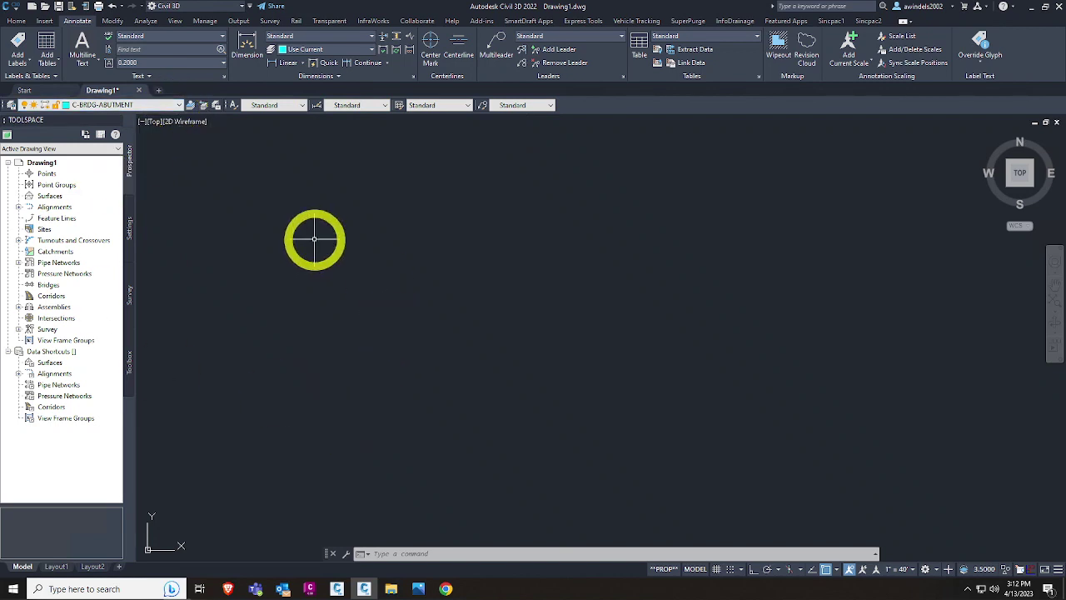
Step: Examine the visual styles and the preset model views offered by the viewport's in-canvas controls
{"action": "left_click", "coordinate": [175, 123]}
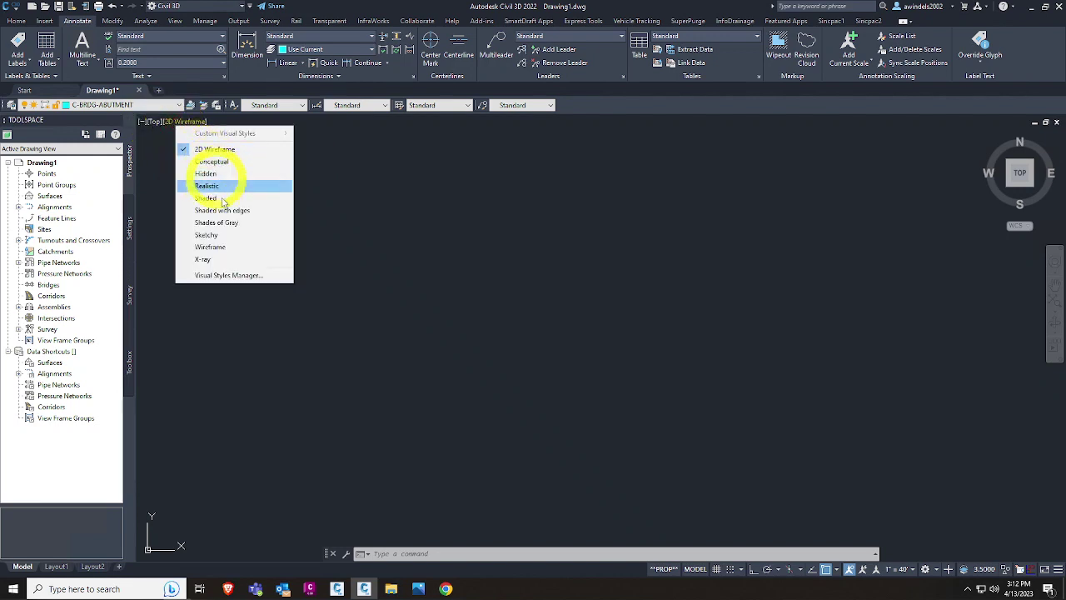
{"action": "left_click", "coordinate": [173, 140]}
{"action": "left_click", "coordinate": [155, 122]}
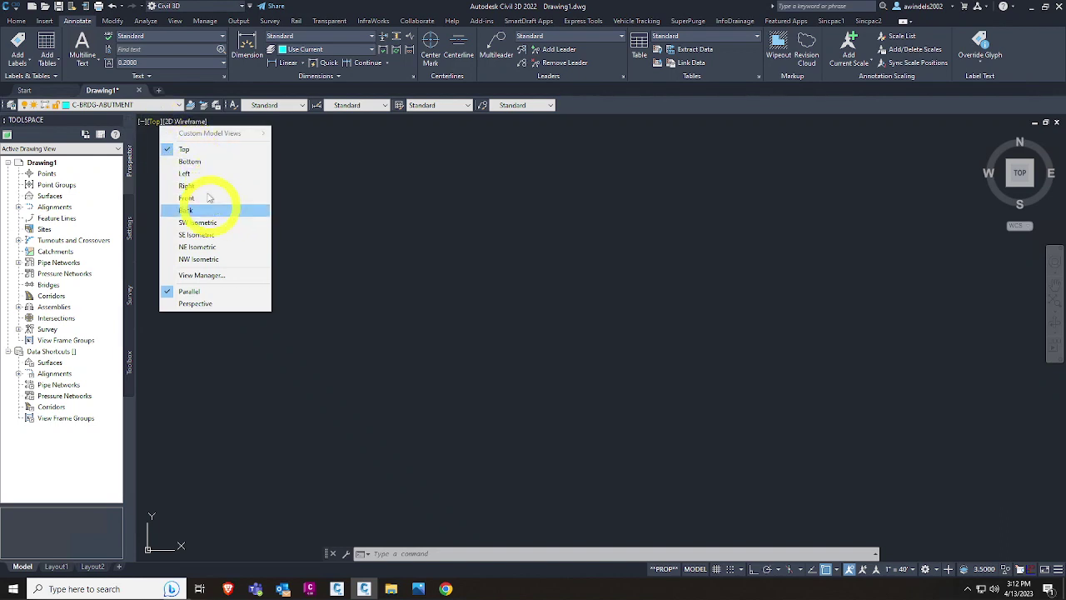
{"action": "left_click", "coordinate": [635, 223]}
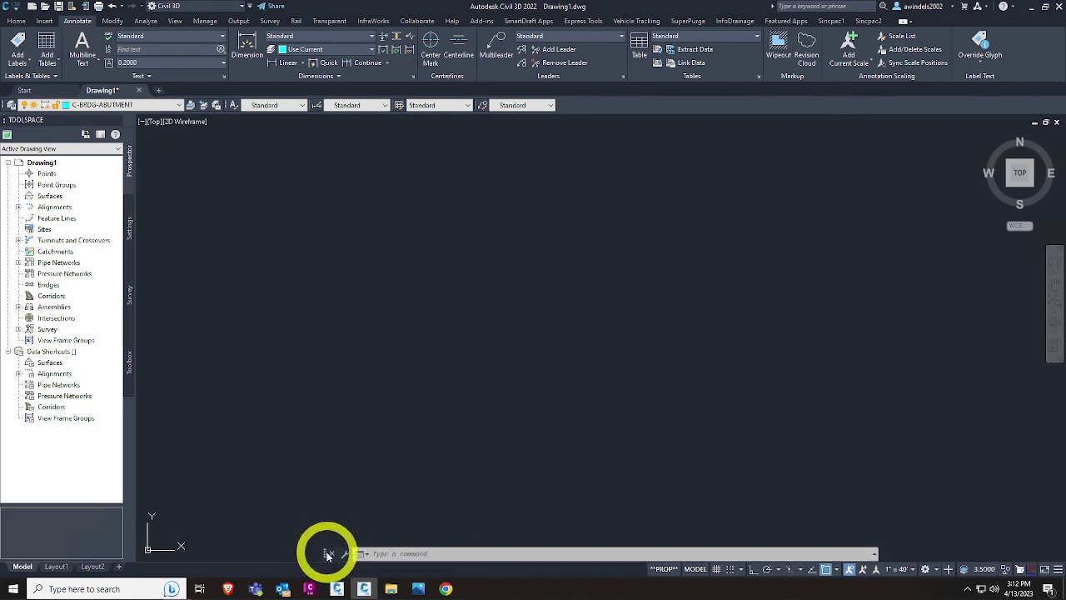
Step: Dock the command line beneath the drawing area and make its history slightly taller
{"action": "mouse_move", "coordinate": [327, 552]}
{"action": "left_mouse_down"}
{"action": "mouse_move", "coordinate": [328, 565]}
{"action": "mouse_move", "coordinate": [341, 566]}
{"action": "left_mouse_up"}
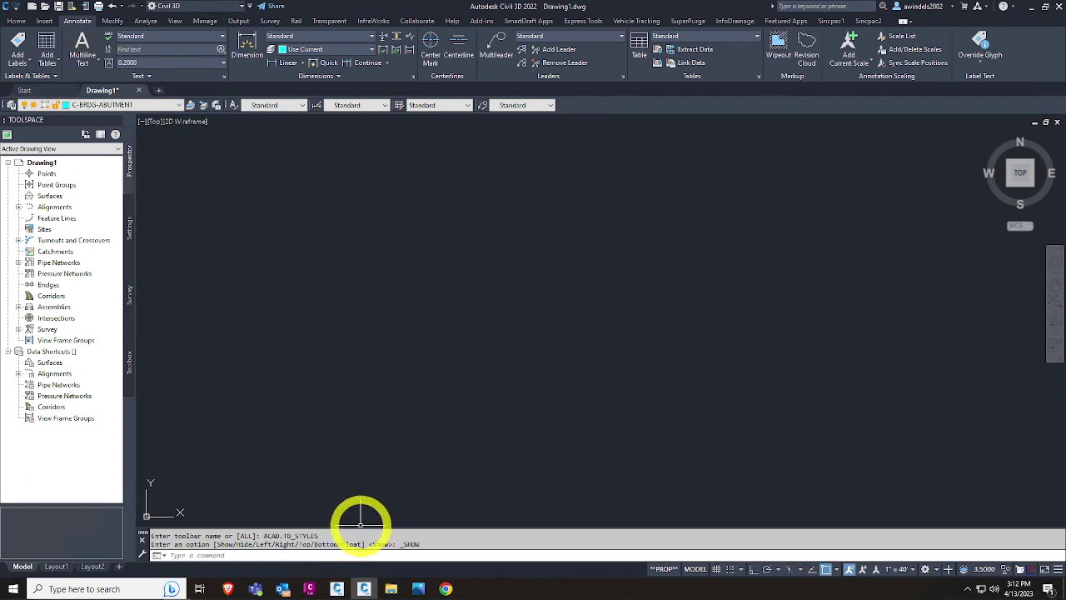
{"action": "left_click_drag", "start_coordinate": [358, 526], "coordinate": [357, 518]}
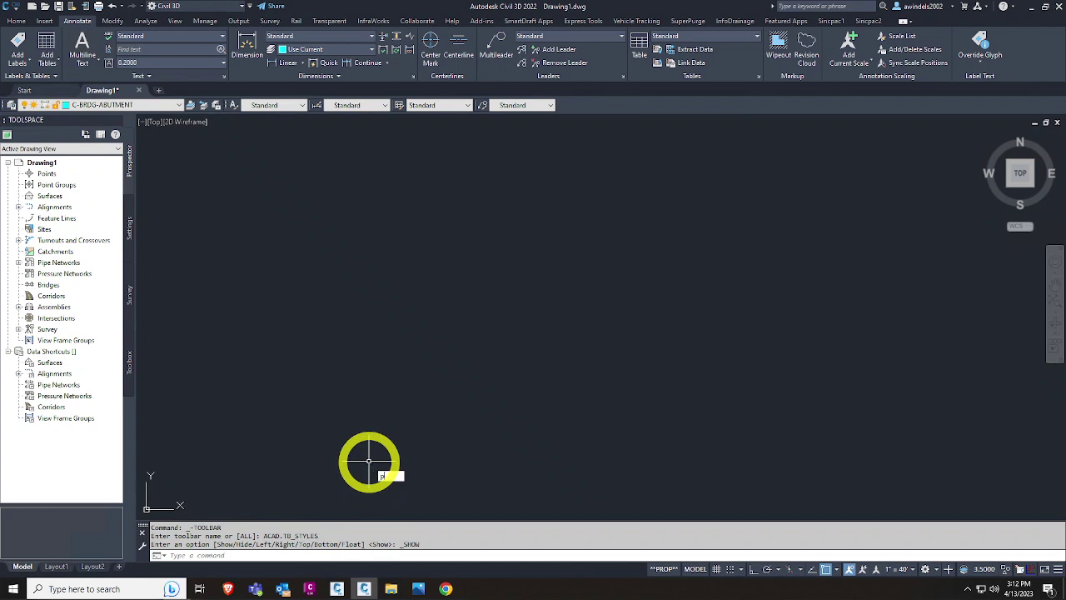
Step: Draw a single-segment polyline about 2.97' long, running diagonally up to the northeast
{"action": "key", "text": "Return"}
{"action": "left_click", "coordinate": [280, 466]}
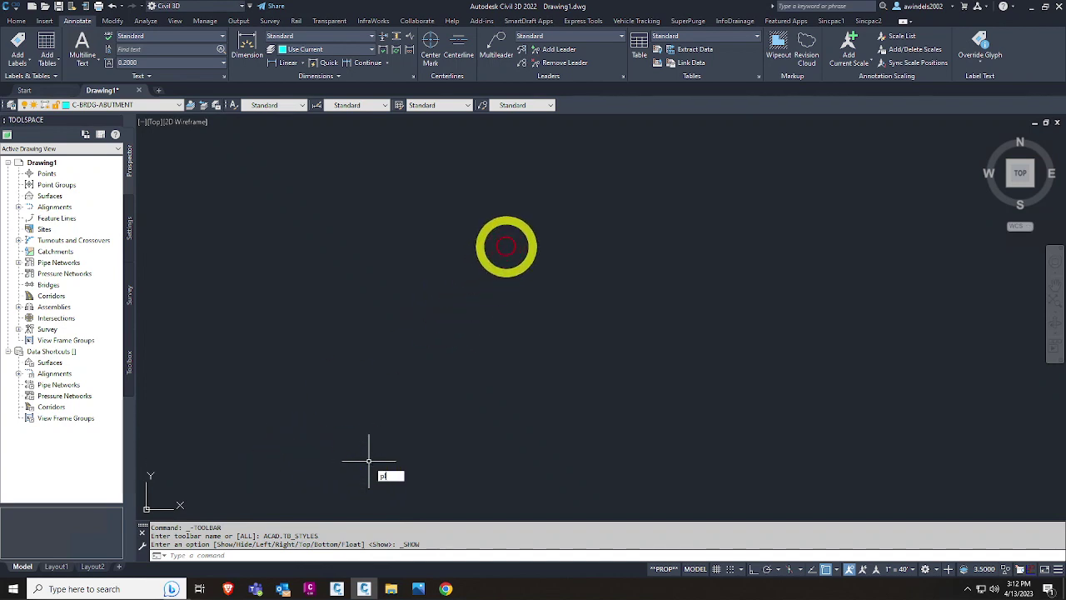
{"action": "left_click", "coordinate": [547, 253]}
{"action": "key", "text": "Escape"}
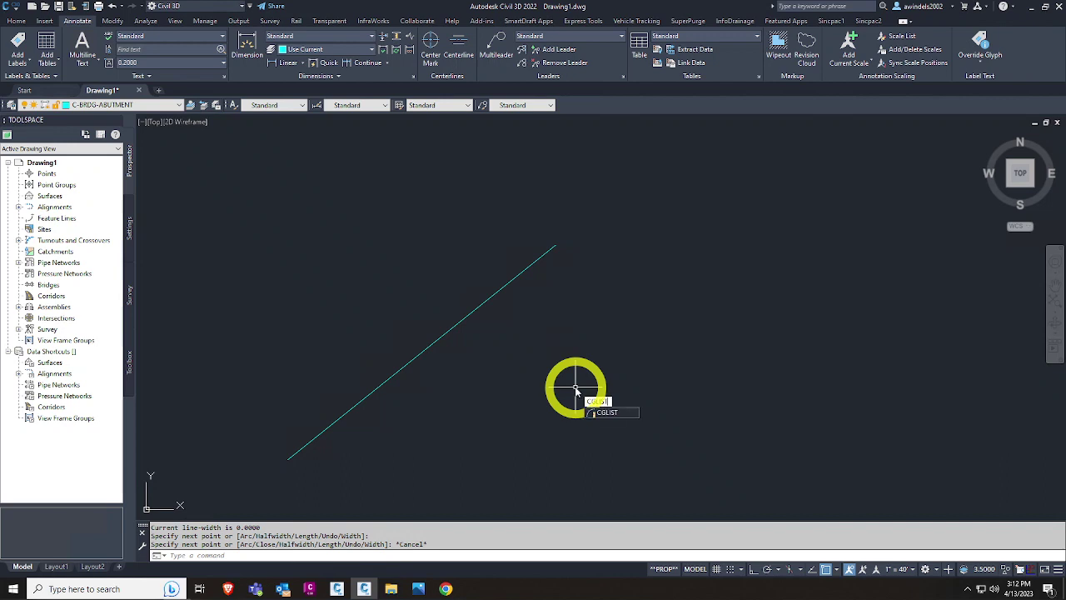
Step: List the polyline's line data with CGLIST and temporarily enlarge the docked command history to read it
{"action": "key", "text": "Return"}
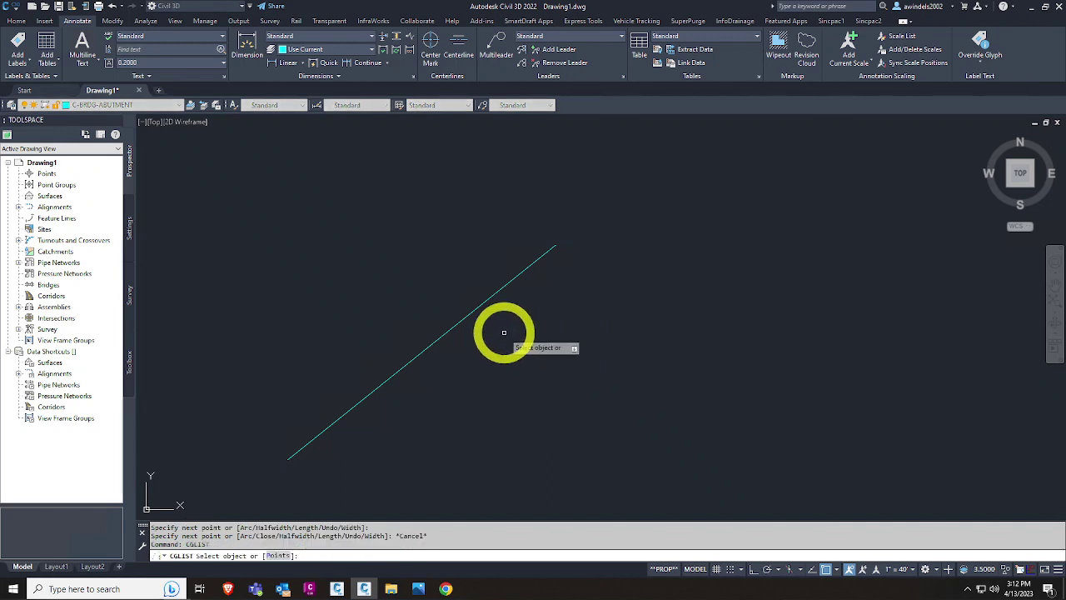
{"action": "left_click", "coordinate": [455, 326]}
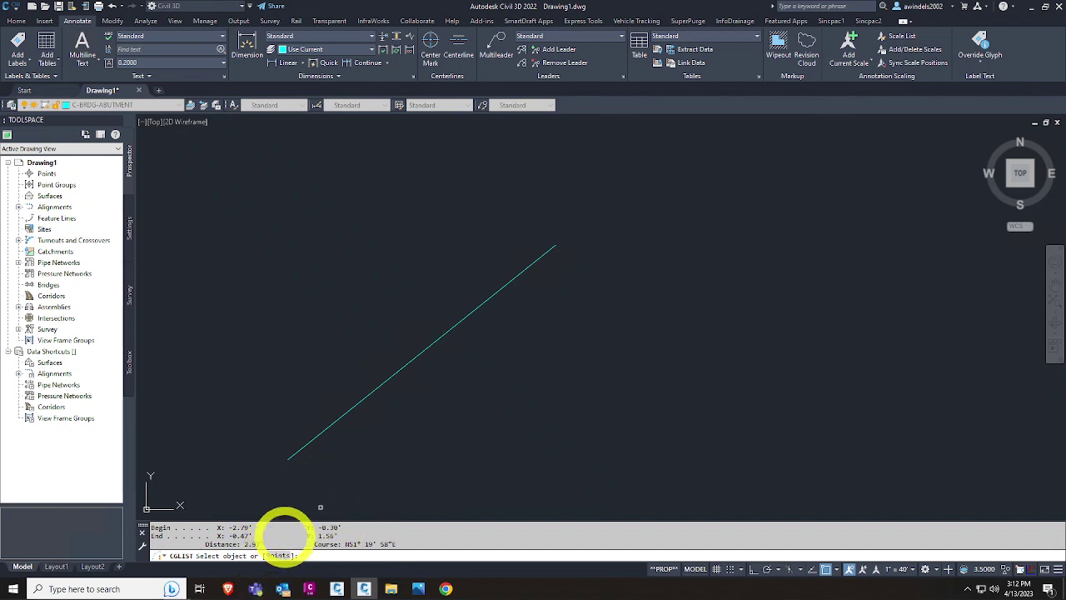
{"action": "key", "text": "Escape"}
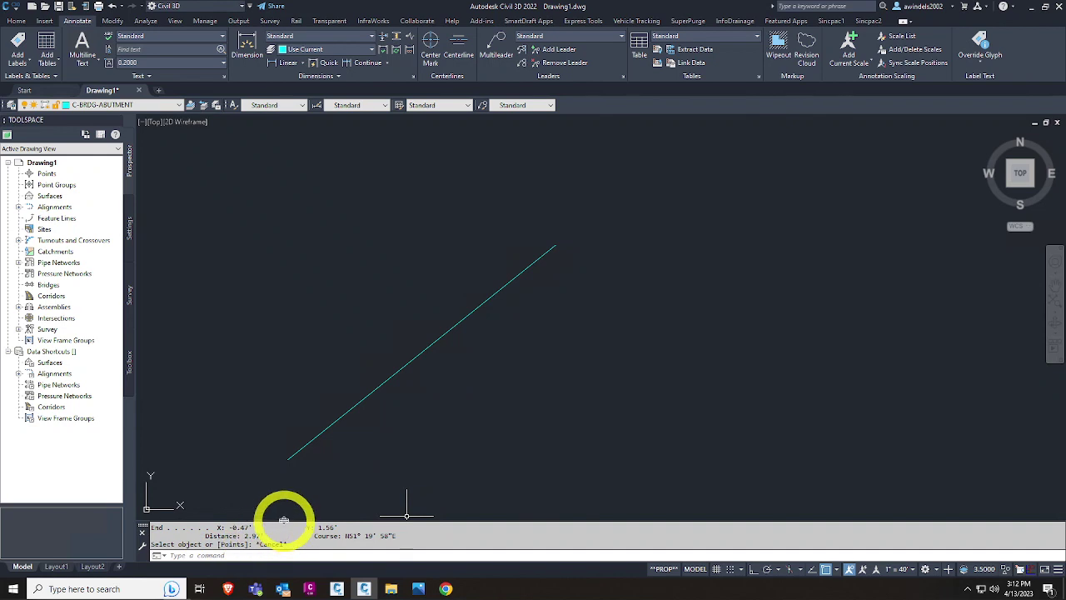
{"action": "left_click_drag", "start_coordinate": [283, 521], "coordinate": [302, 382]}
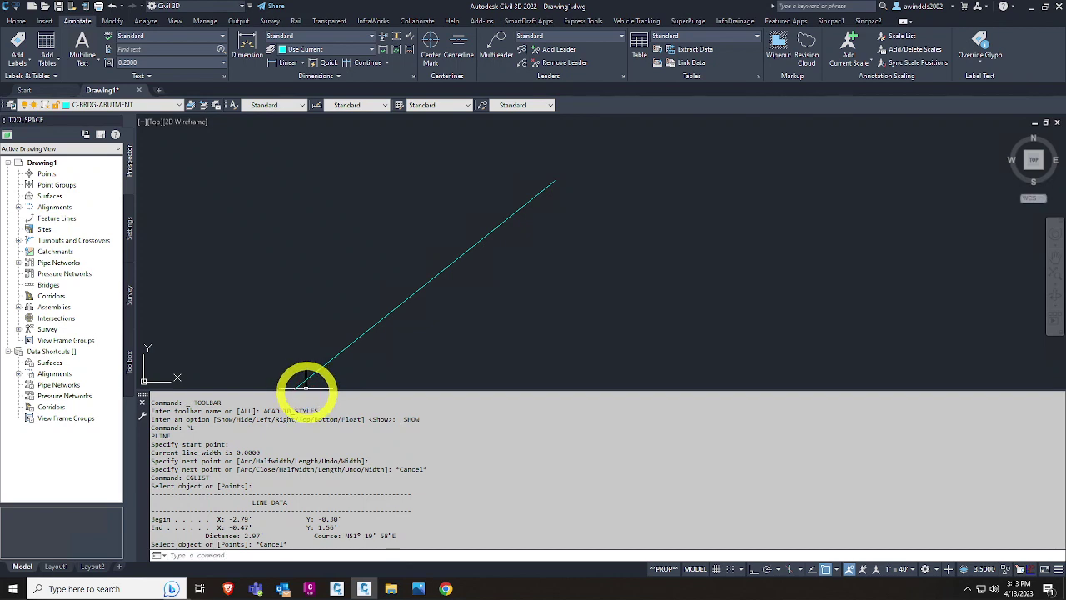
{"action": "mouse_move", "coordinate": [305, 388]}
{"action": "left_mouse_down"}
{"action": "mouse_move", "coordinate": [298, 494]}
{"action": "mouse_move", "coordinate": [315, 523]}
{"action": "left_mouse_up"}
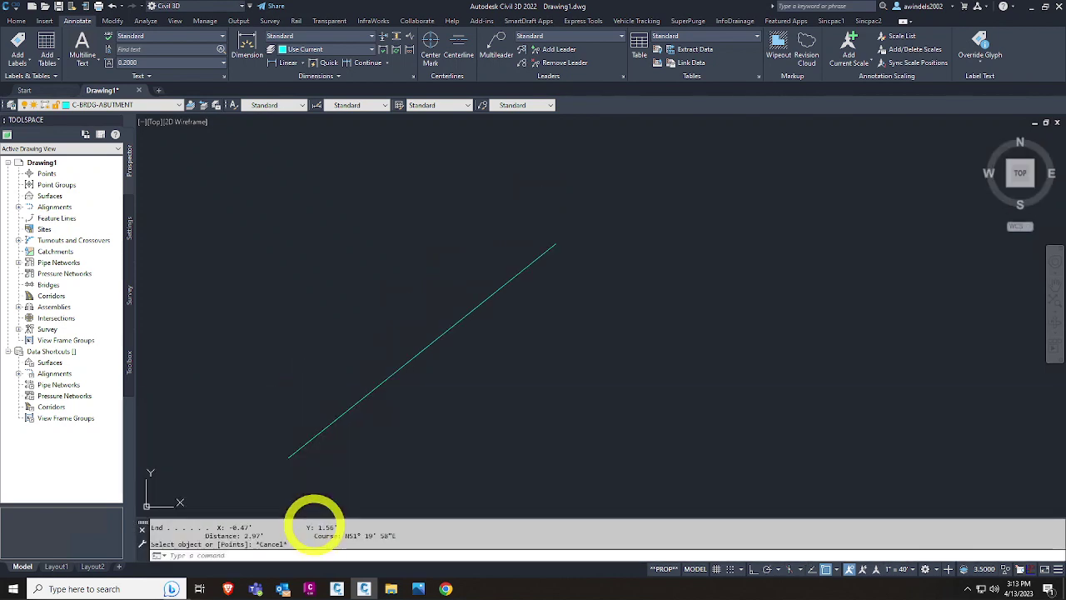
Step: Float the command line again and shift it slightly along the lower edge of the drawing area
{"action": "left_click", "coordinate": [141, 556]}
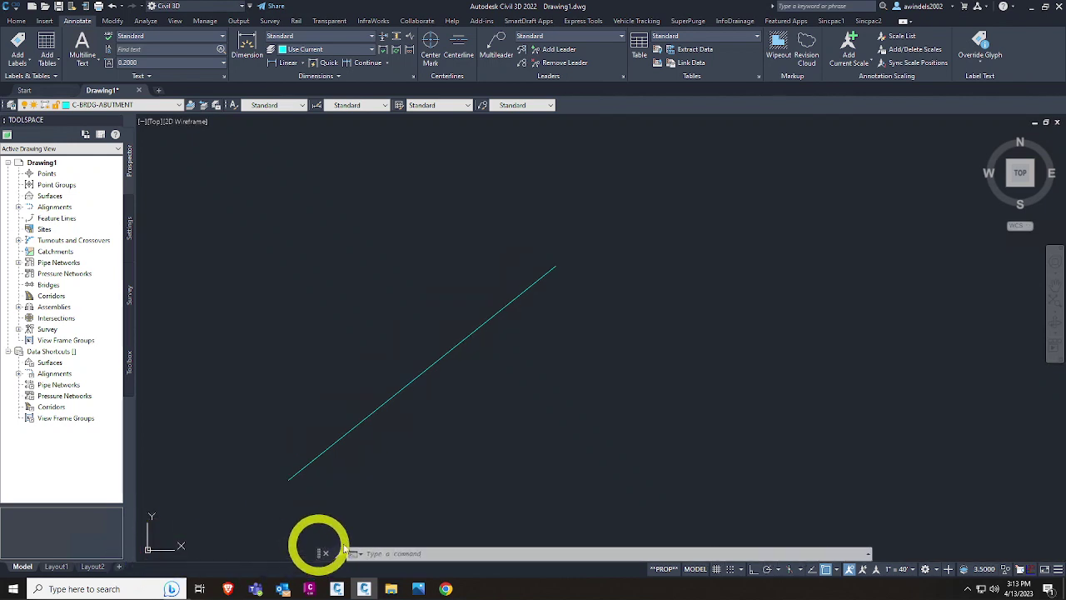
{"action": "left_click_drag", "start_coordinate": [353, 547], "coordinate": [364, 561]}
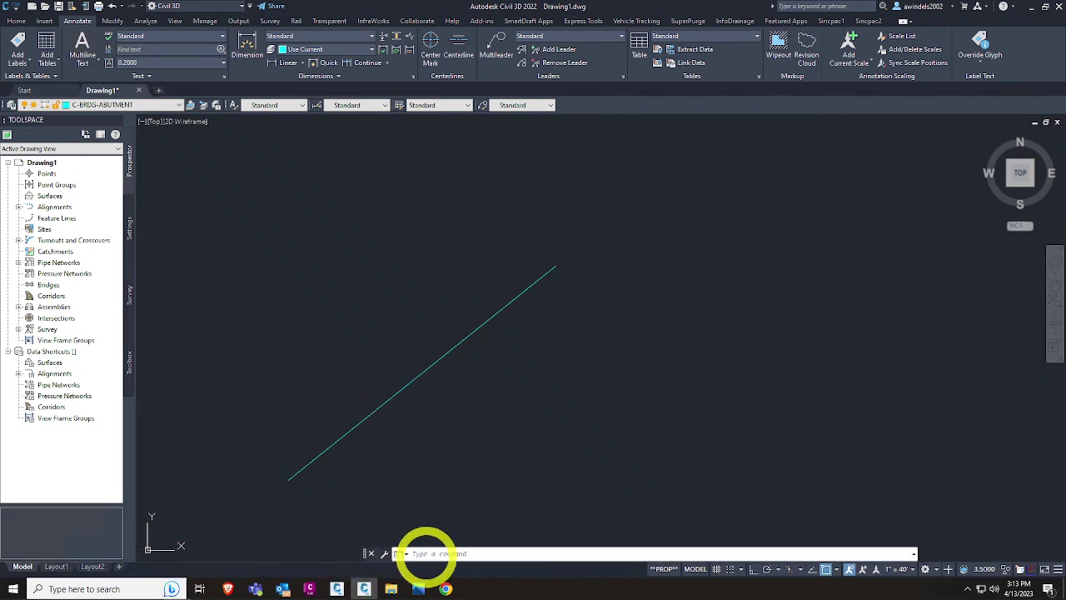
Step: Repeat the CGLIST command on the polyline and end it
{"action": "right_click", "coordinate": [448, 393]}
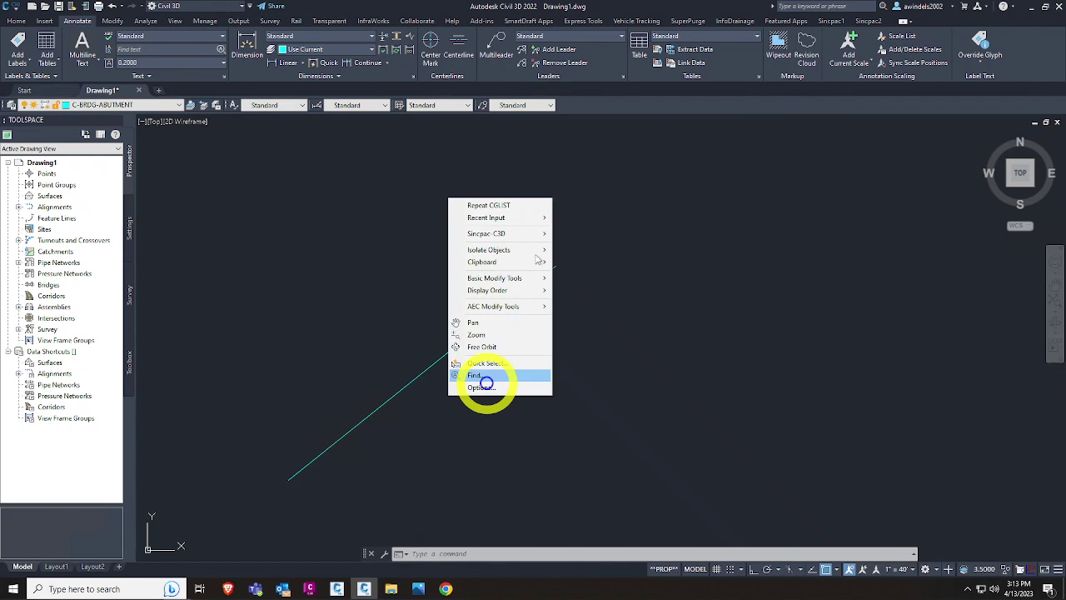
{"action": "left_click", "coordinate": [514, 205]}
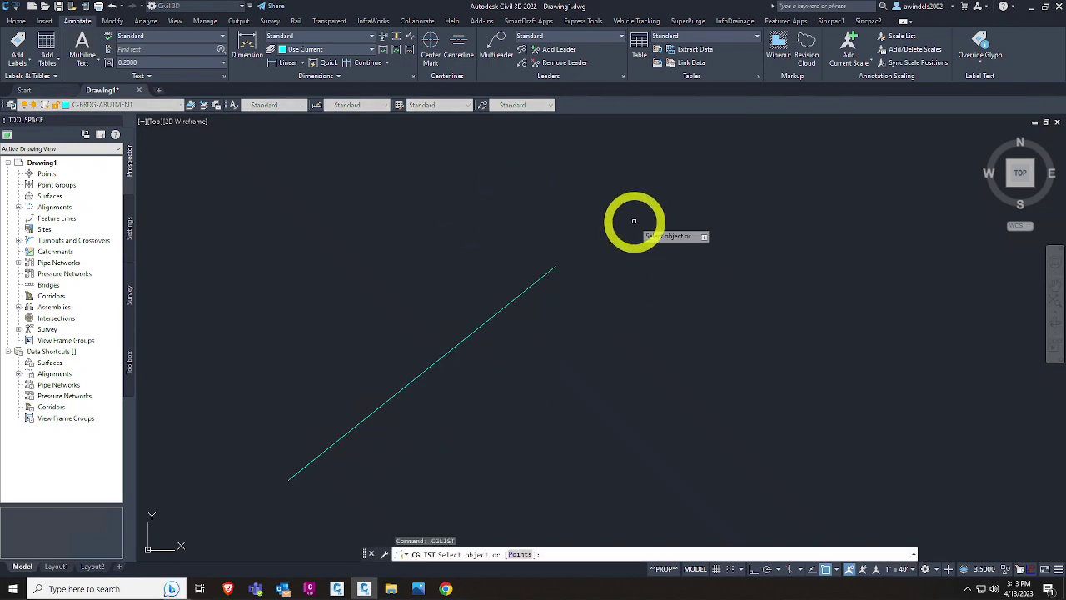
{"action": "left_click", "coordinate": [530, 286]}
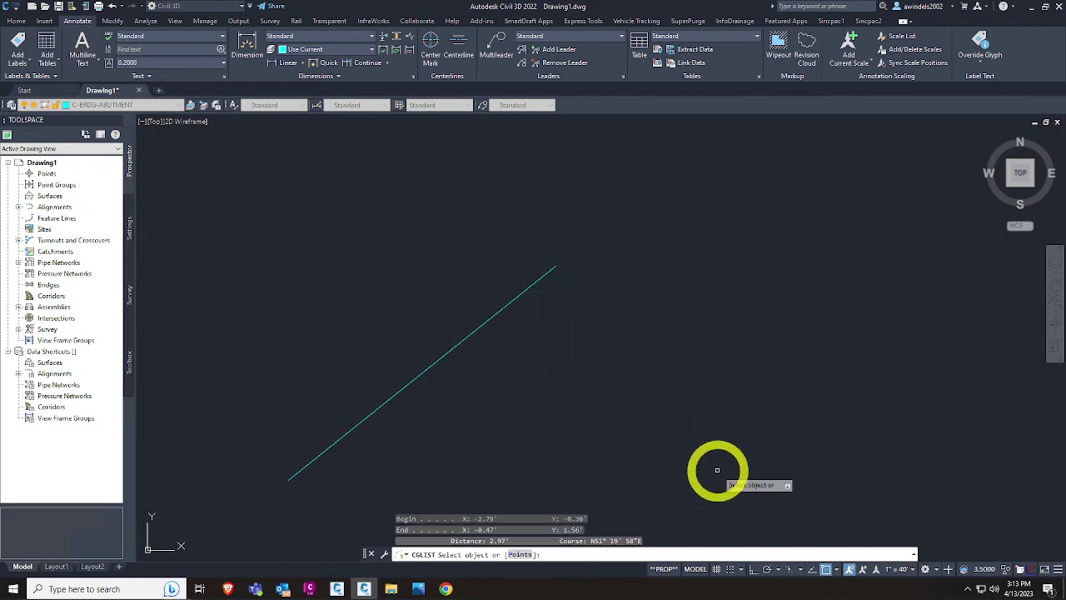
{"action": "key", "text": "Escape"}
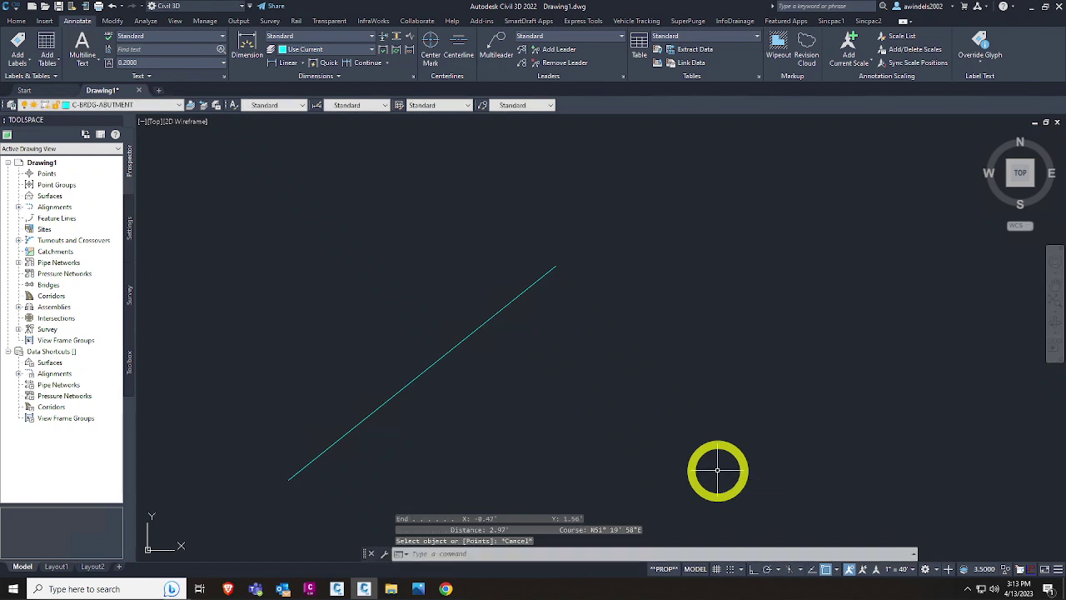
Step: Toggle the floating command line's history open and highlight the distance value in the last CGLIST listing
{"action": "left_click", "coordinate": [916, 553]}
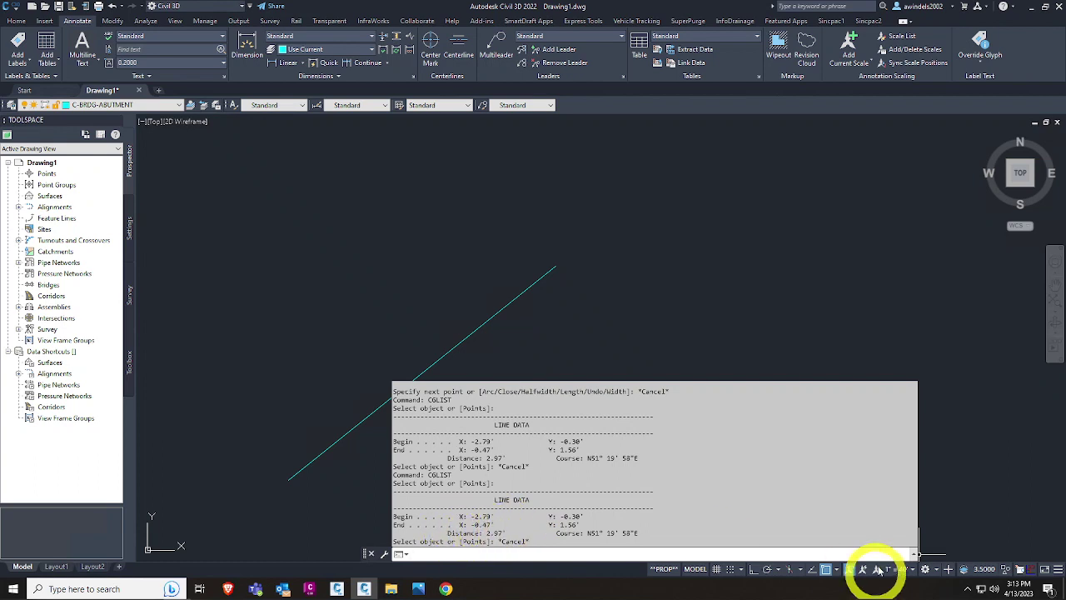
{"action": "key", "text": "F2"}
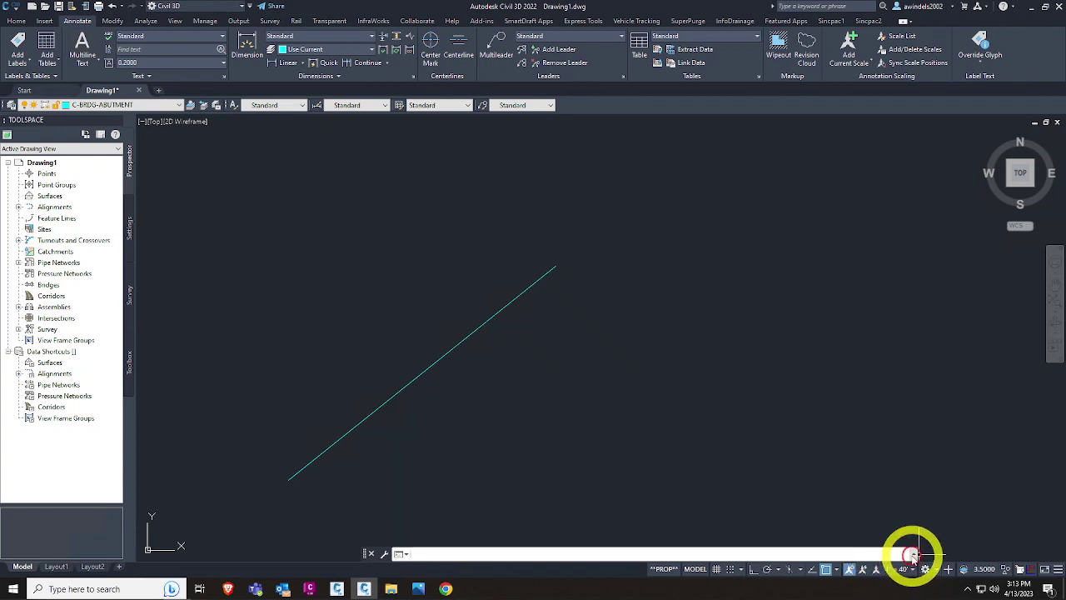
{"action": "key", "text": "F2"}
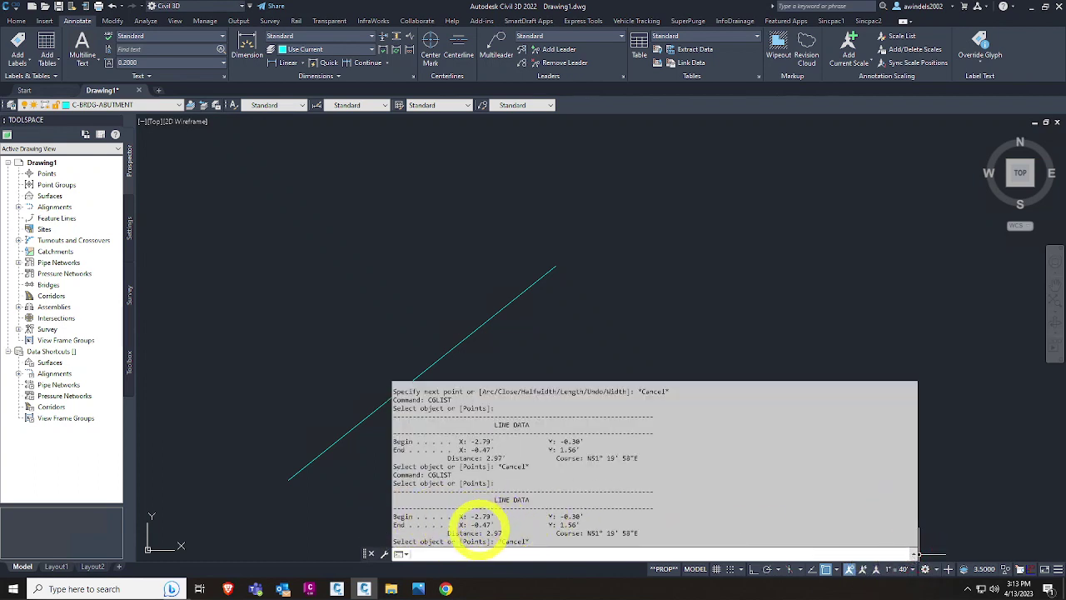
{"action": "left_click_drag", "start_coordinate": [503, 533], "coordinate": [482, 533]}
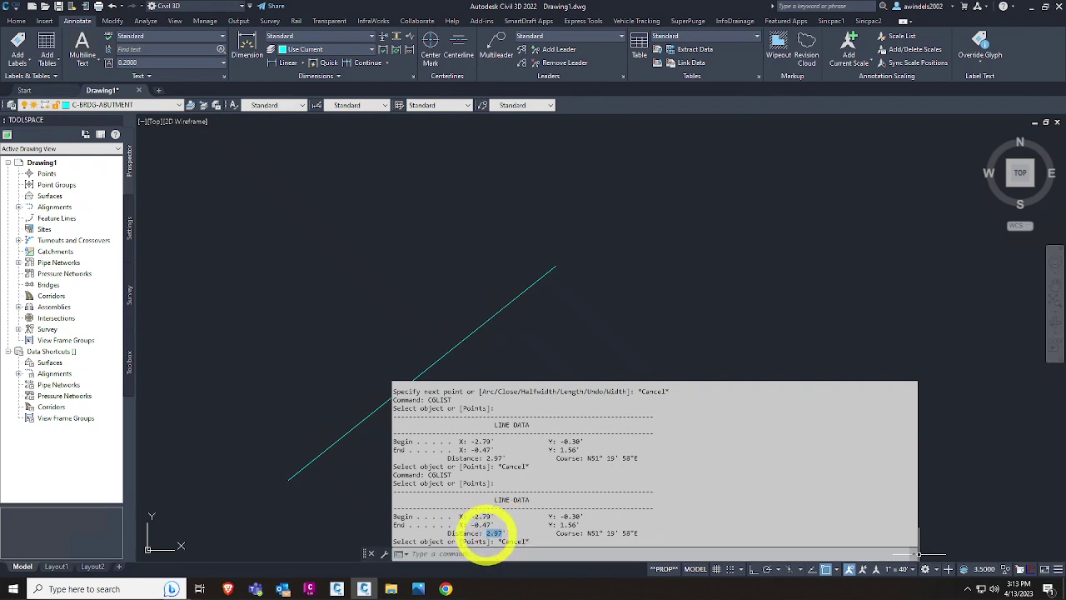
Step: Show the copy options for the highlighted distance and highlight the course bearing in the last CGLIST listing
{"action": "right_click", "coordinate": [497, 533]}
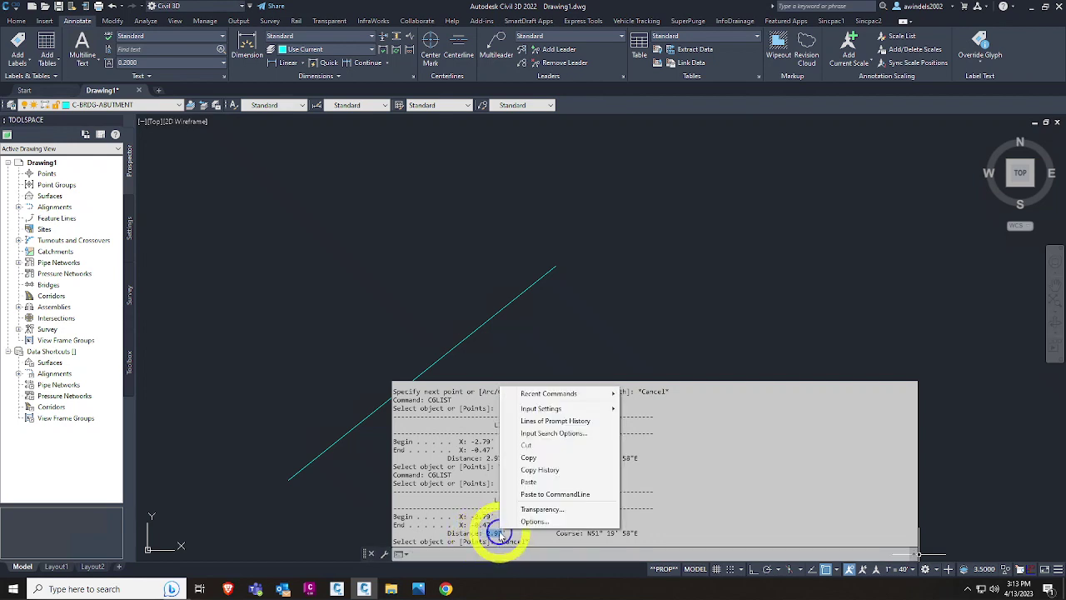
{"action": "left_click", "coordinate": [584, 532]}
{"action": "left_click_drag", "start_coordinate": [587, 533], "coordinate": [641, 534]}
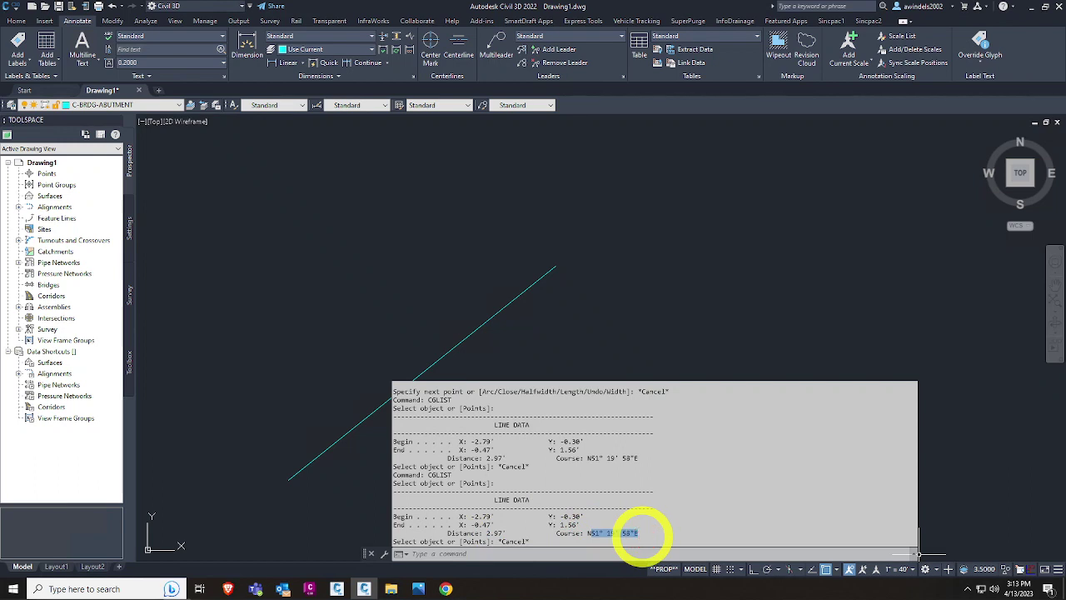
Step: Dismiss the command history and erase the polyline from the drawing
{"action": "key", "text": "Escape"}
{"action": "left_click", "coordinate": [499, 310]}
{"action": "left_click", "coordinate": [392, 276]}
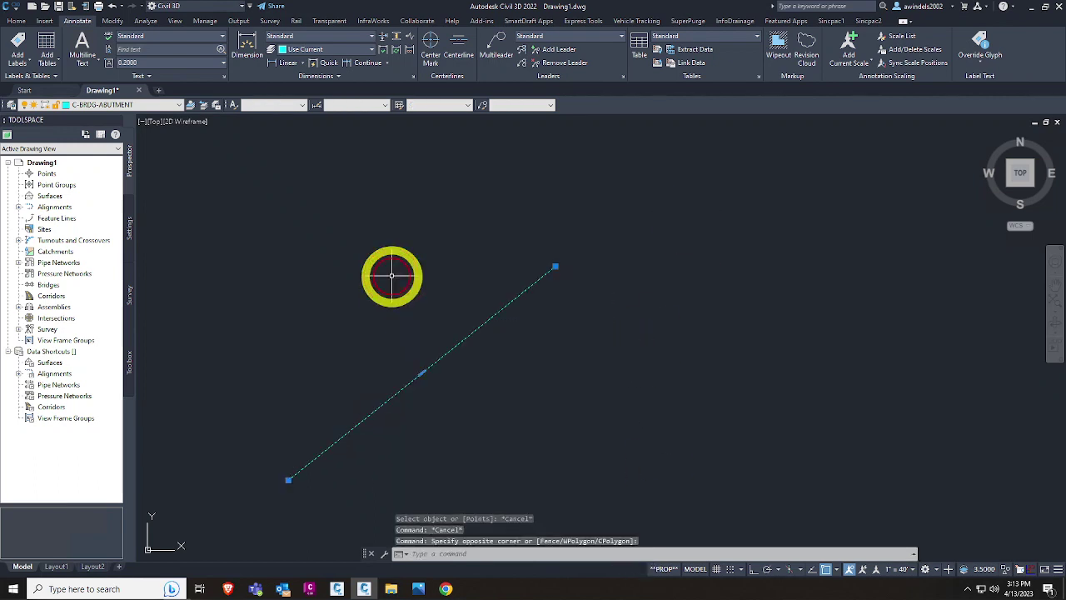
{"action": "key", "text": "Delete"}
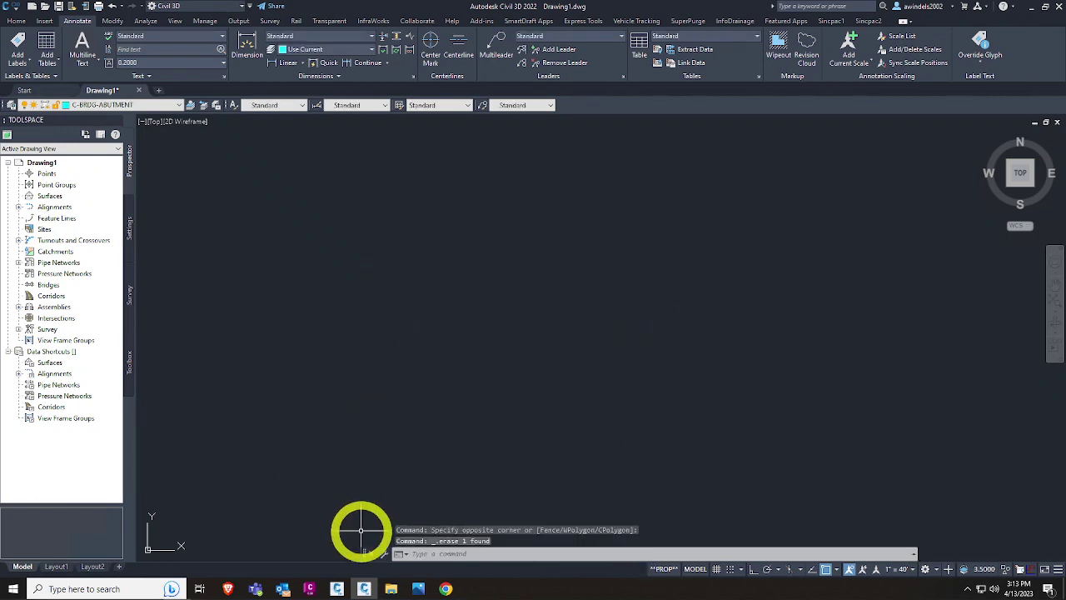
Step: Move the floating command line, toggle its history open and closed, and return it to the drawing area's lower edge
{"action": "mouse_move", "coordinate": [361, 530]}
{"action": "left_mouse_down"}
{"action": "mouse_move", "coordinate": [367, 563]}
{"action": "mouse_move", "coordinate": [411, 564]}
{"action": "mouse_move", "coordinate": [438, 524]}
{"action": "mouse_move", "coordinate": [426, 521]}
{"action": "left_mouse_up"}
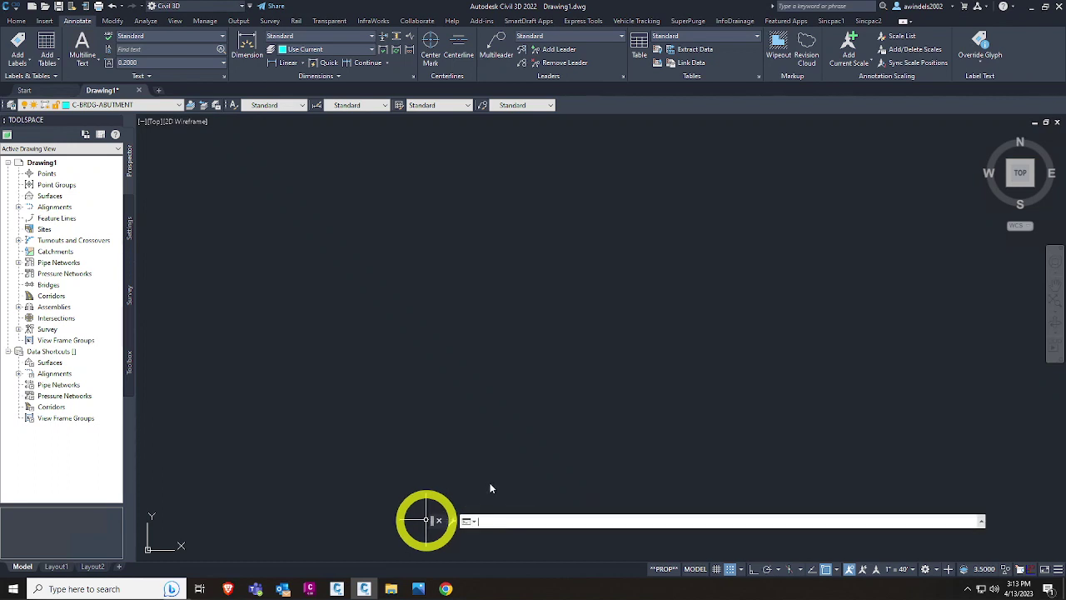
{"action": "key", "text": "F2"}
{"action": "key", "text": "F2"}
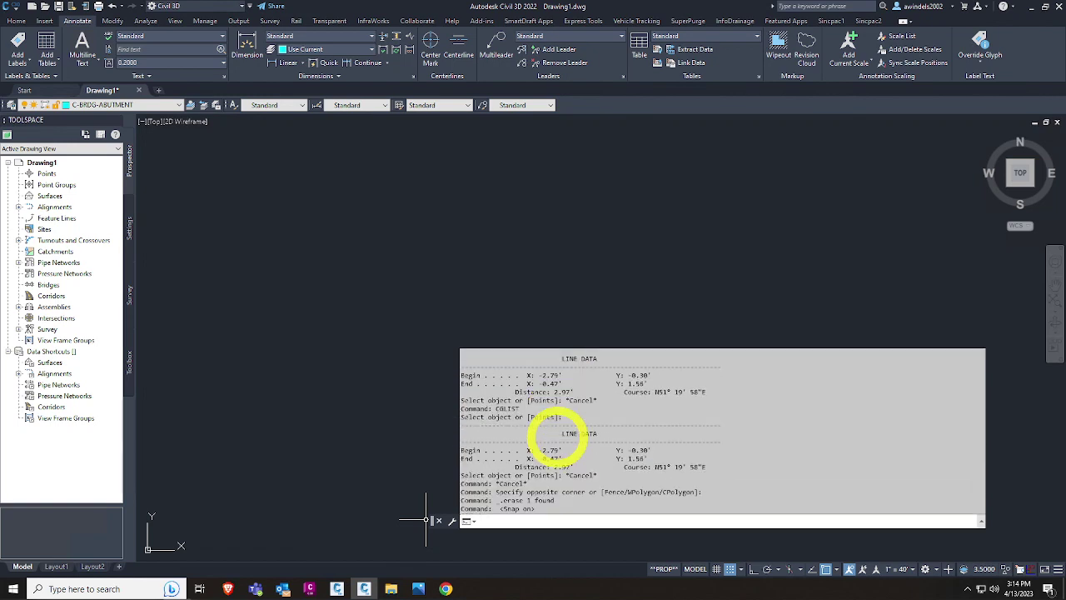
{"action": "key", "text": "F2"}
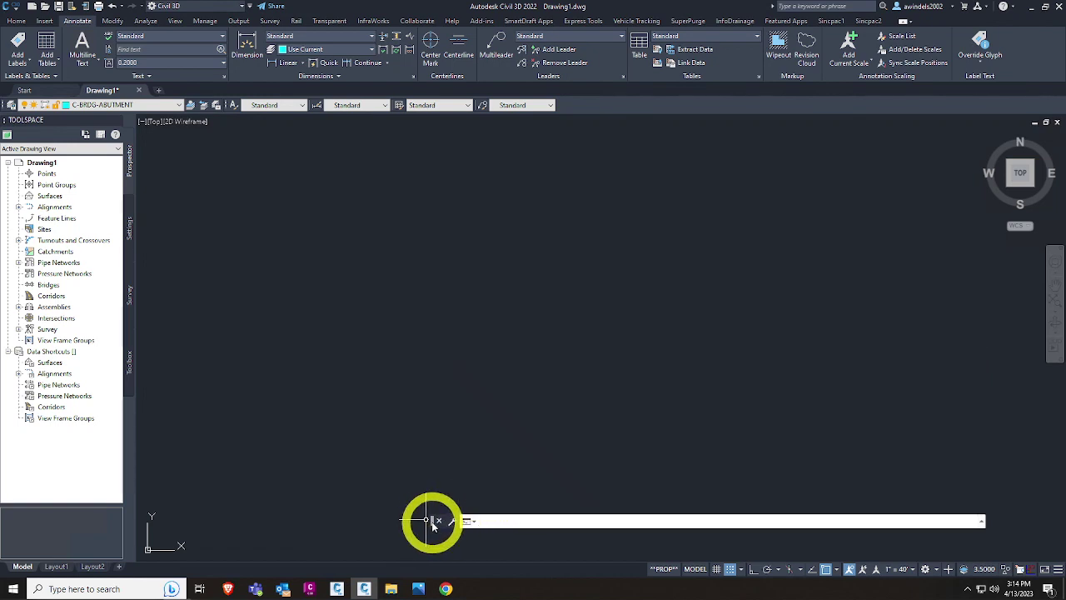
{"action": "key", "text": "F2"}
{"action": "key", "text": "F2"}
{"action": "left_click_drag", "start_coordinate": [429, 522], "coordinate": [391, 550]}
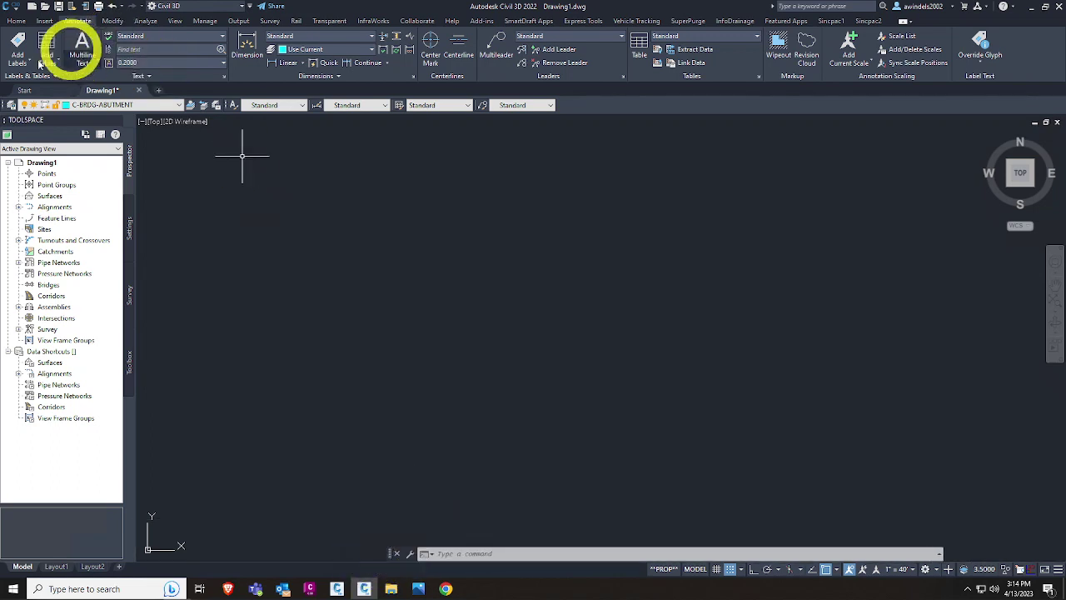
Step: Close the Command Line window, confirm the closure, and display it again
{"action": "left_click", "coordinate": [16, 21]}
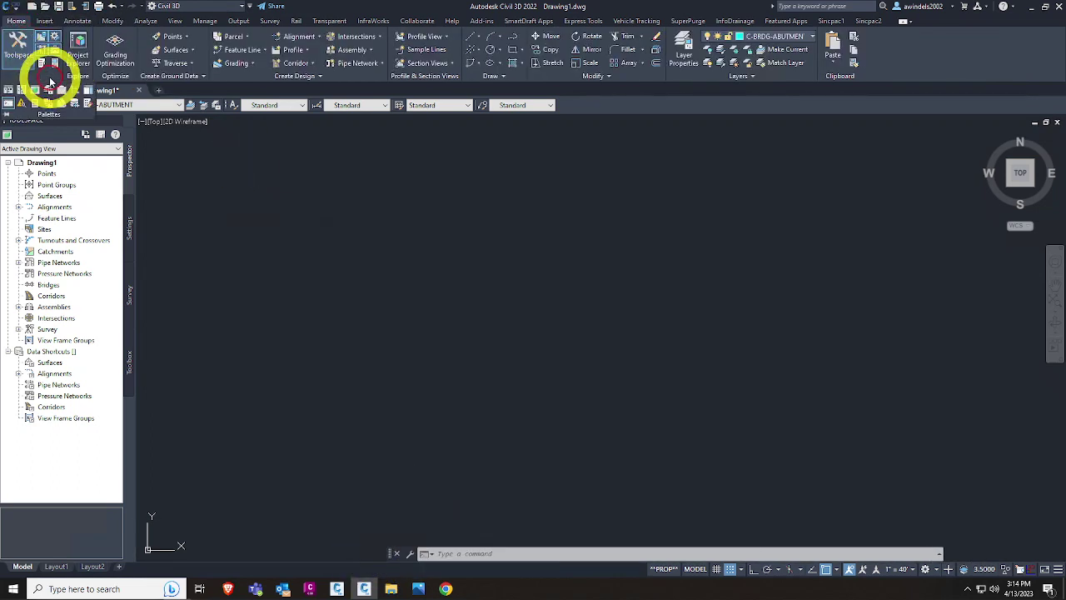
{"action": "left_click", "coordinate": [42, 75]}
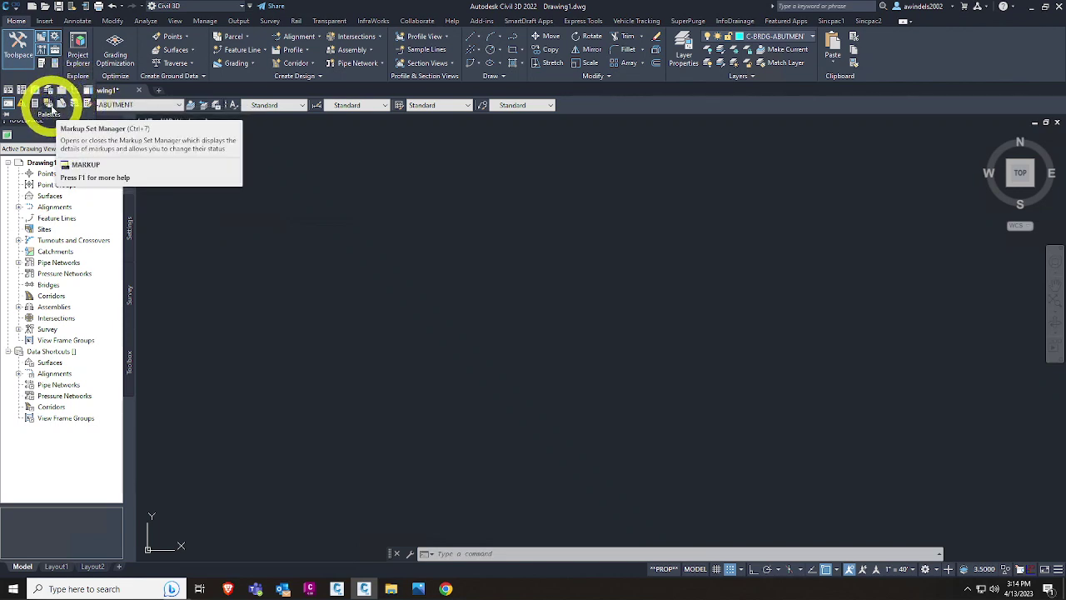
{"action": "left_click", "coordinate": [8, 105]}
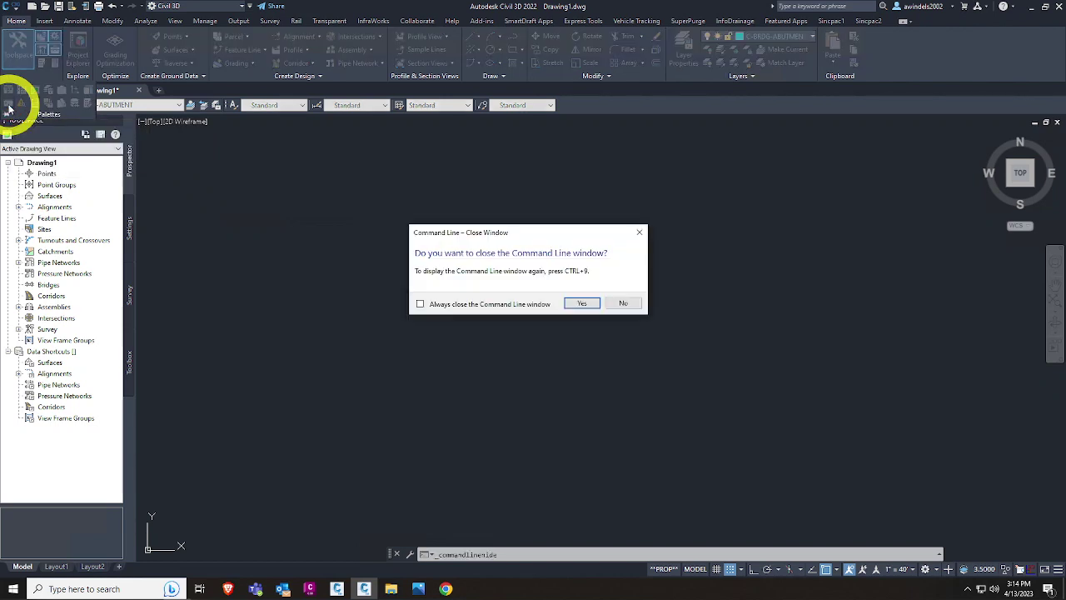
{"action": "left_click", "coordinate": [575, 303]}
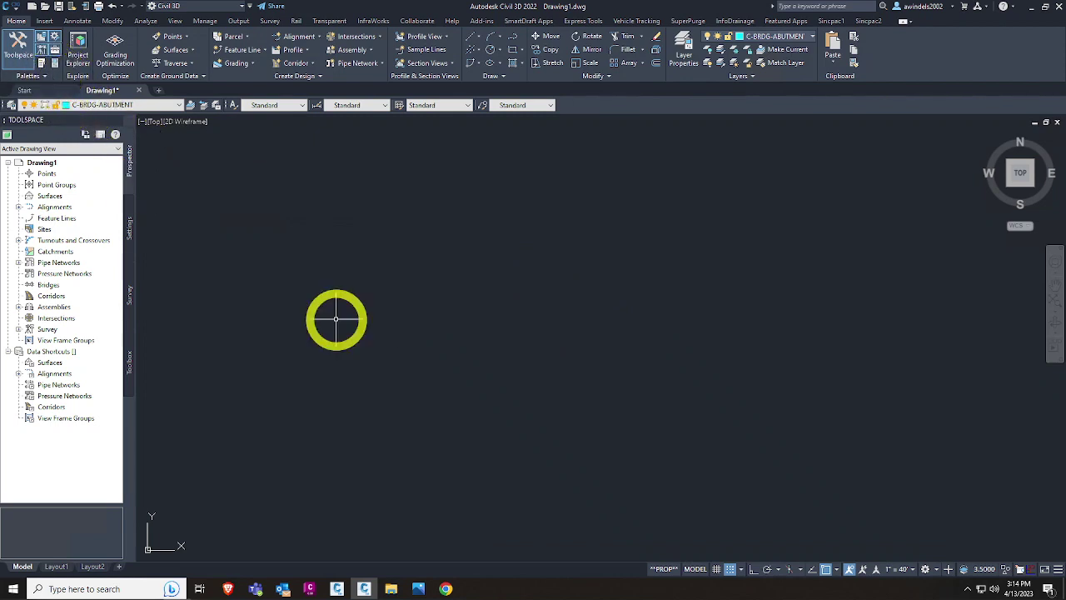
{"action": "key", "text": "ctrl+9"}
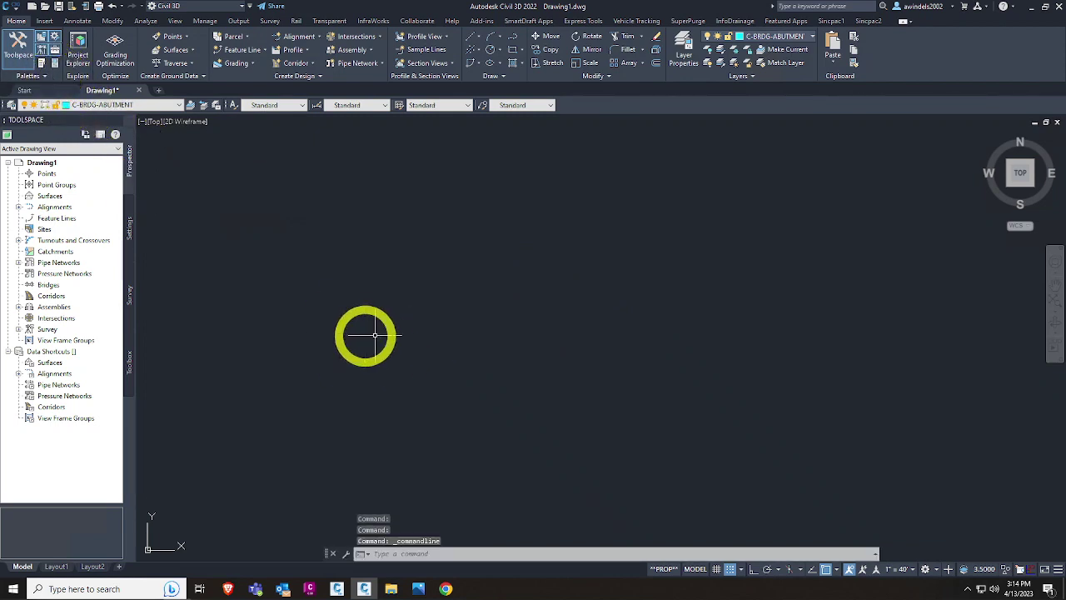
Step: Hide the command line once more and turn it back on with its Command Line palette toggle
{"action": "left_click", "coordinate": [40, 77]}
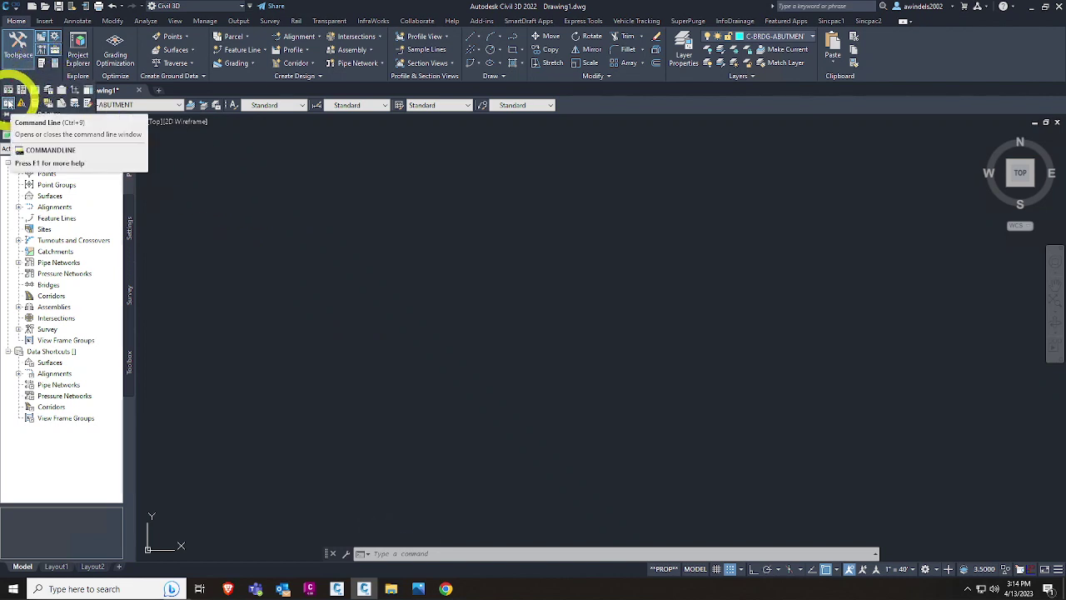
{"action": "left_click", "coordinate": [9, 102]}
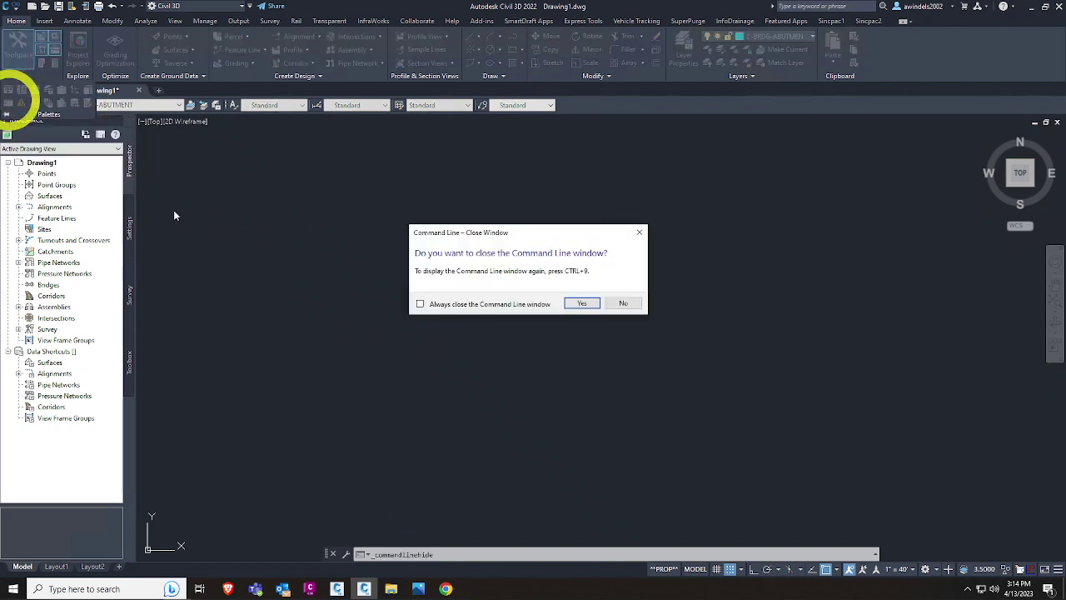
{"action": "left_click", "coordinate": [584, 304]}
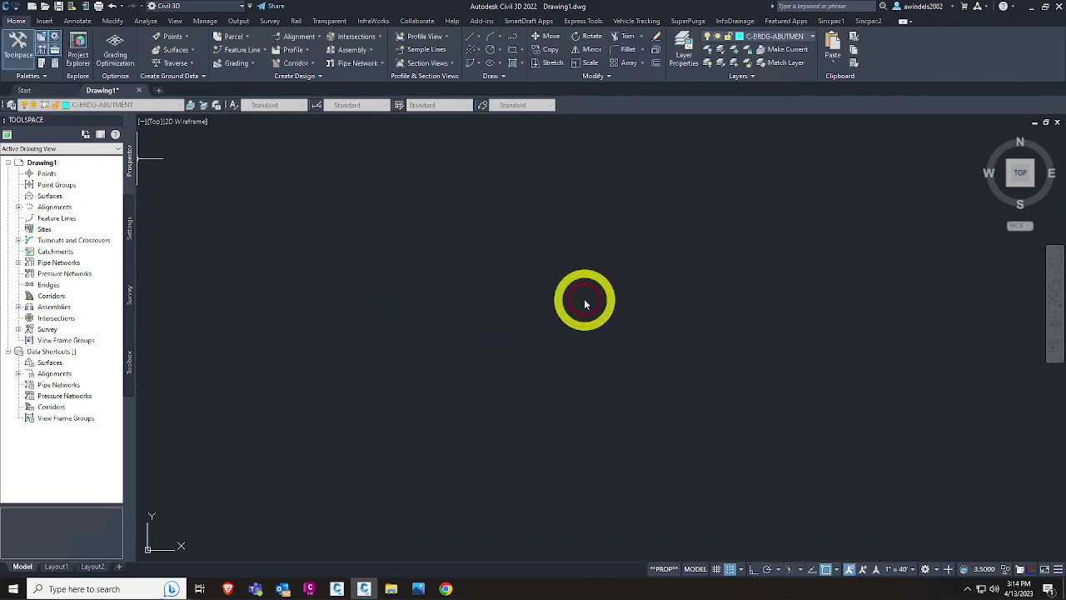
{"action": "left_click", "coordinate": [27, 76]}
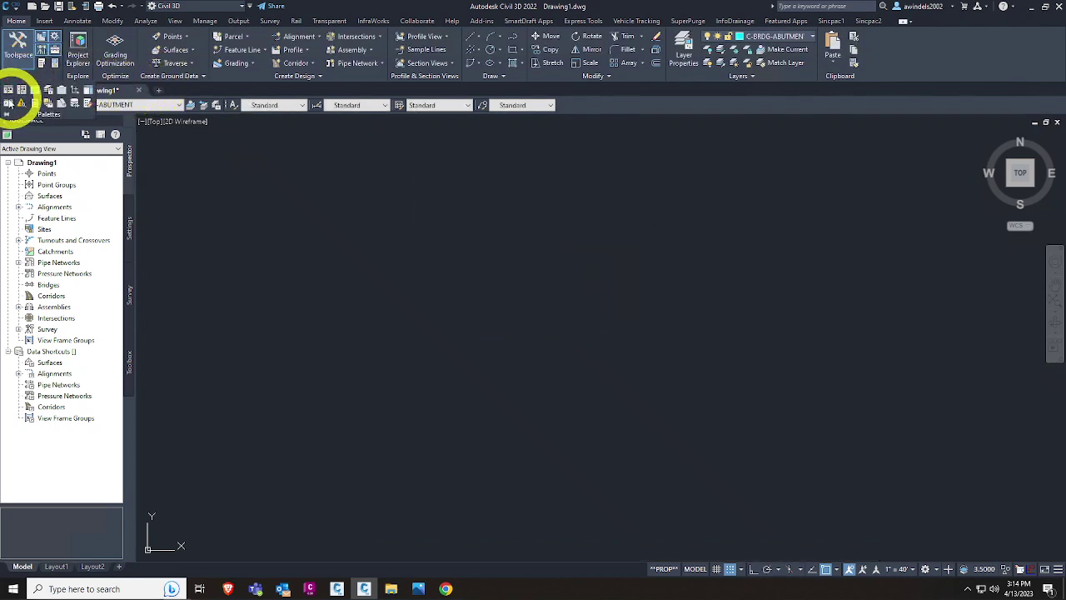
{"action": "left_click", "coordinate": [8, 104]}
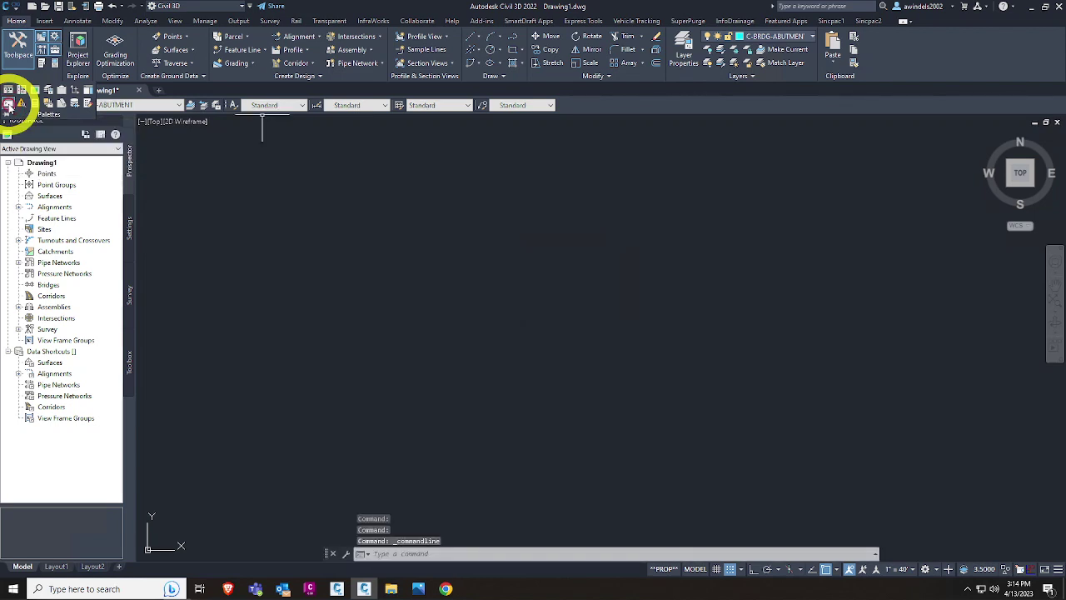
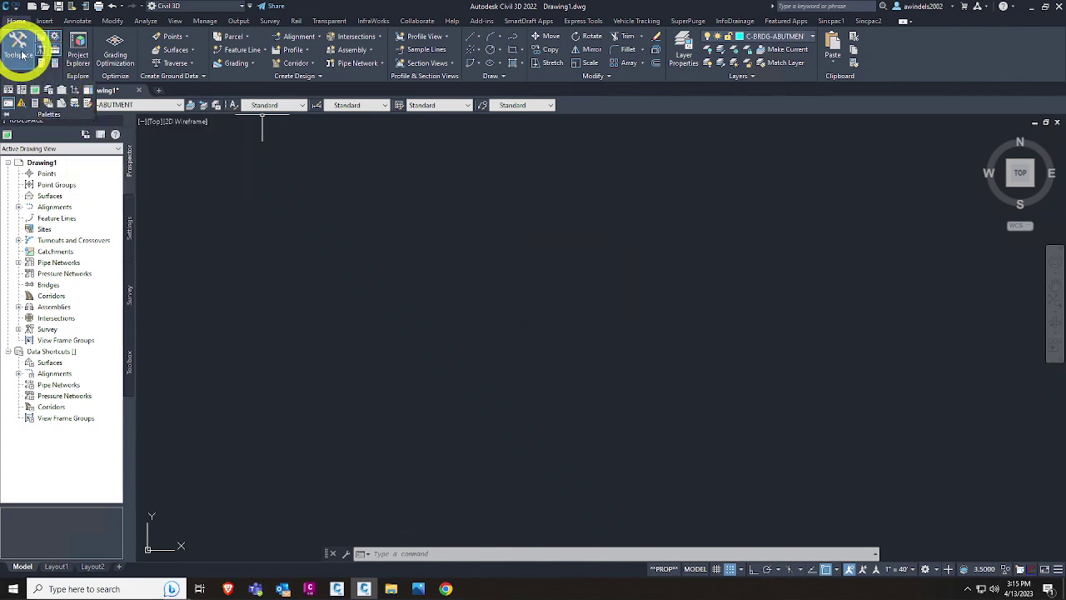
Step: Widen the Toolspace and check the Prospector tree's Alignments categories, leaving Alignments and Data Shortcuts collapsed
{"action": "left_click", "coordinate": [21, 52]}
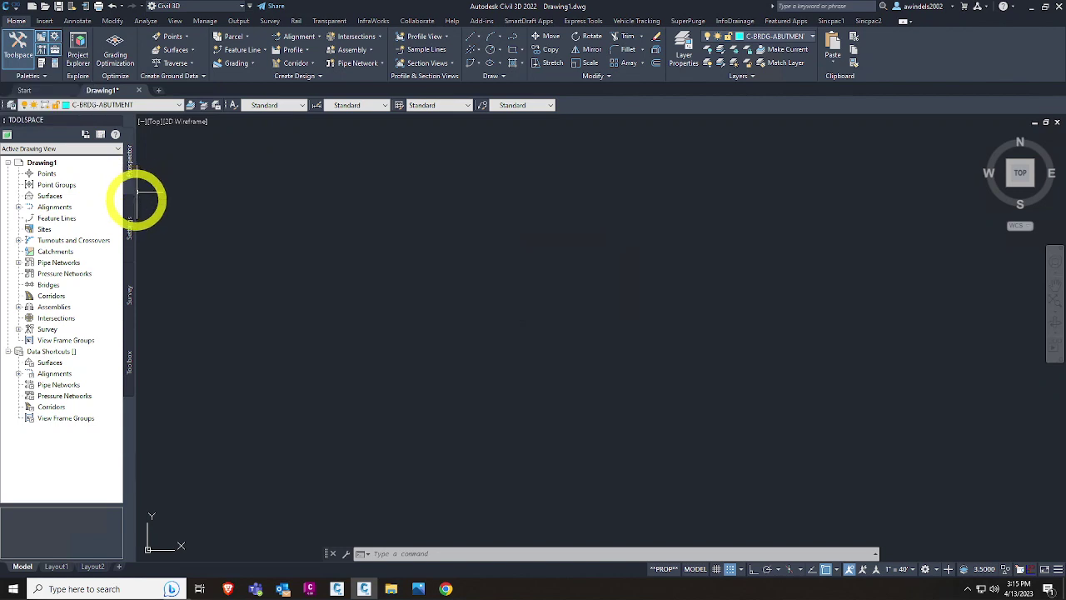
{"action": "left_click_drag", "start_coordinate": [142, 200], "coordinate": [170, 200]}
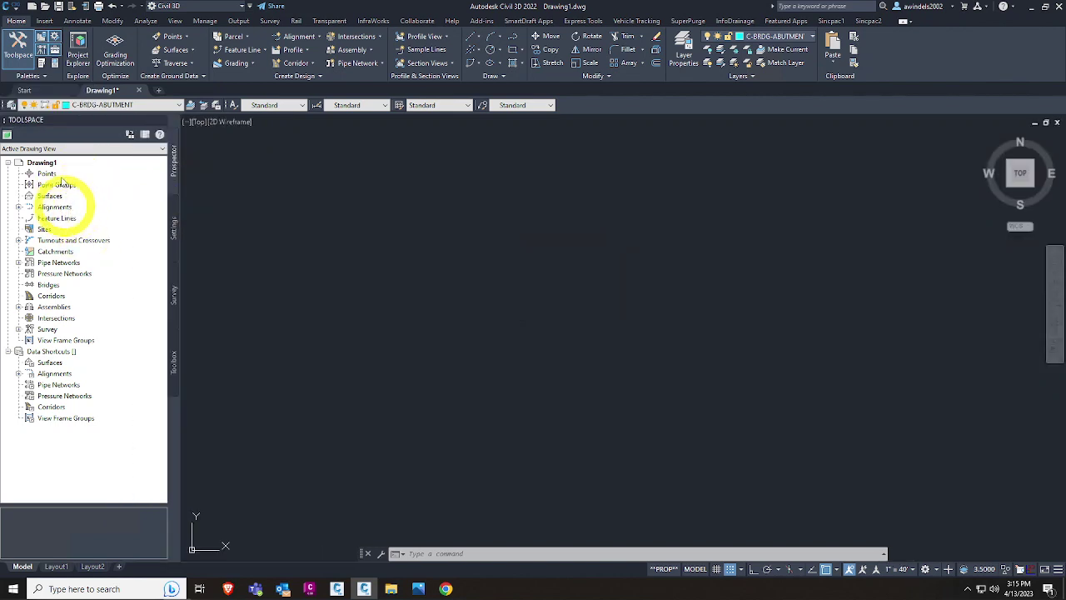
{"action": "left_click", "coordinate": [18, 207]}
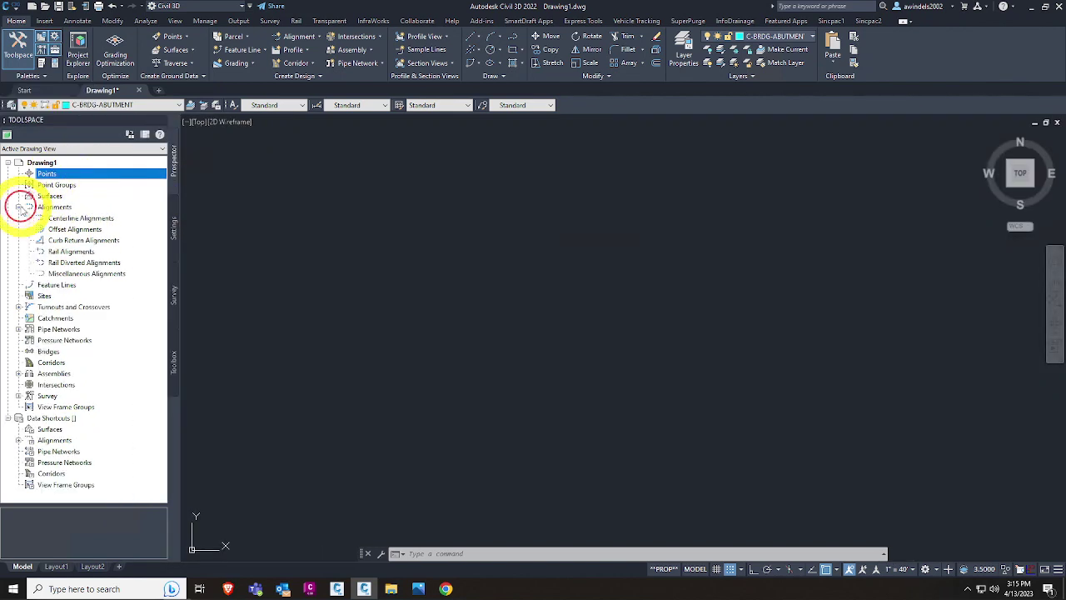
{"action": "left_click", "coordinate": [18, 207]}
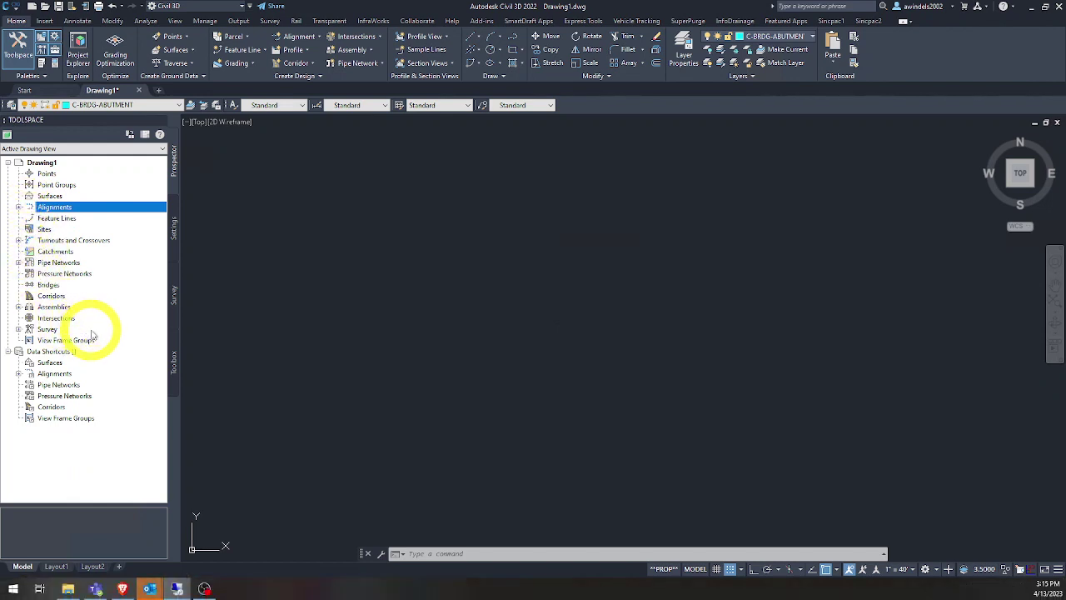
{"action": "left_click", "coordinate": [8, 351]}
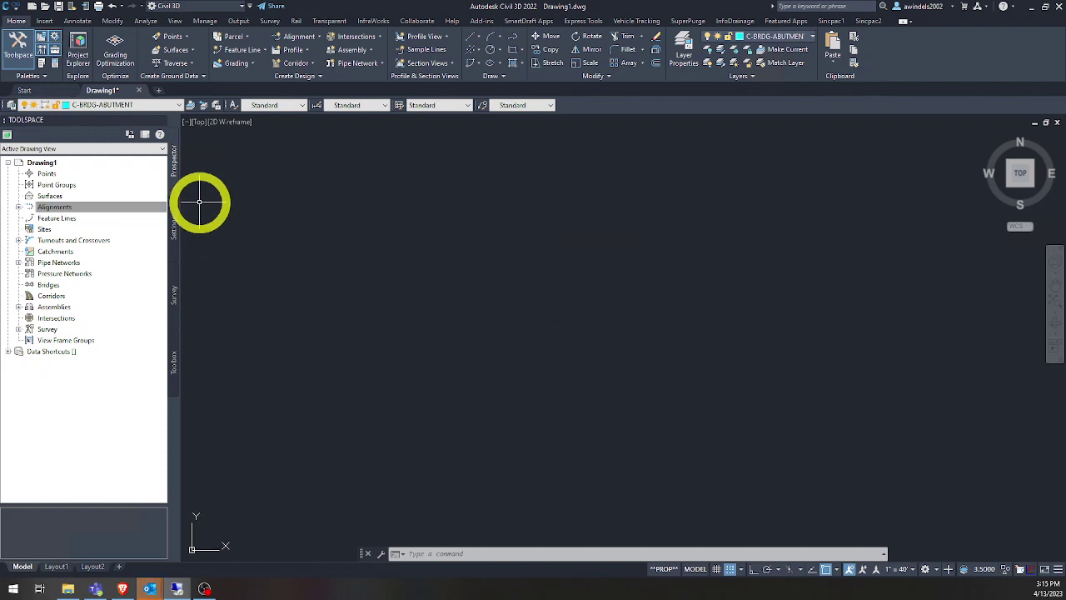
Step: Display the Toolspace settings and examine the Point label styles, including the editing options for Elevation Only
{"action": "left_click", "coordinate": [175, 226]}
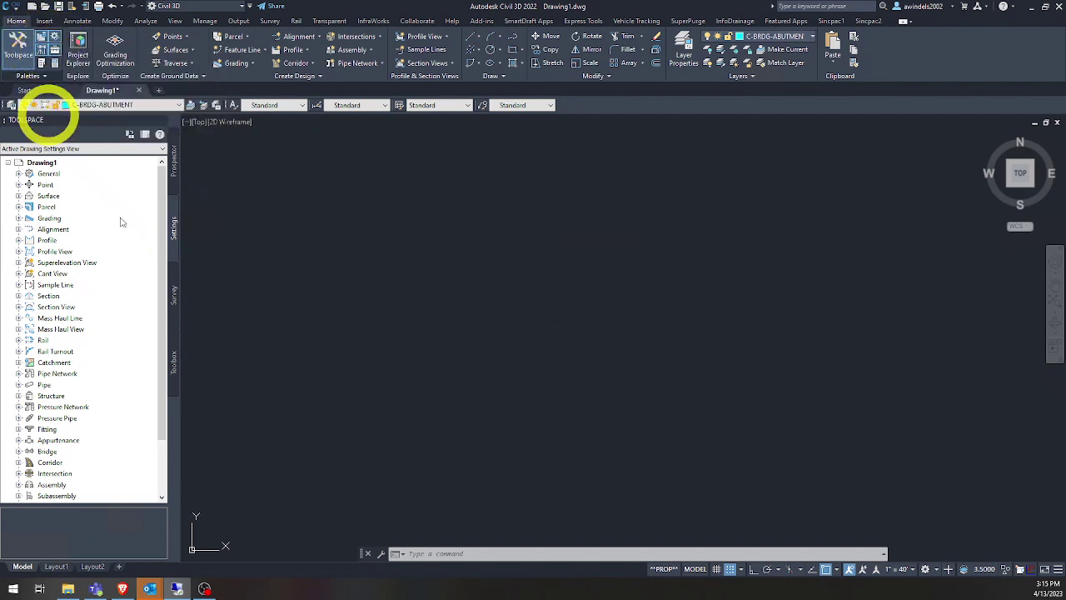
{"action": "left_click", "coordinate": [44, 184]}
{"action": "left_click", "coordinate": [19, 184]}
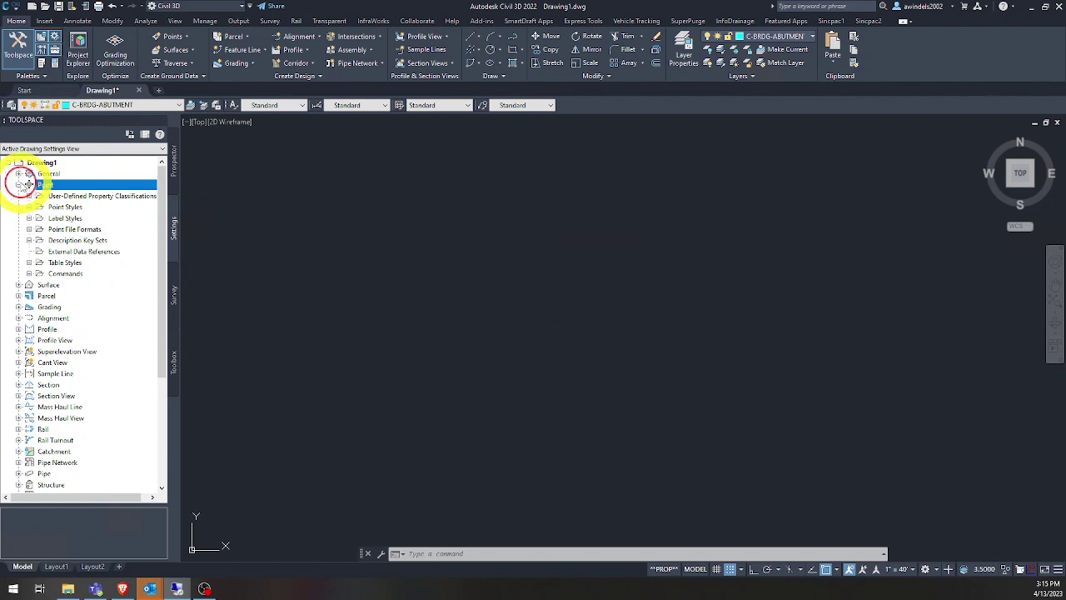
{"action": "left_click", "coordinate": [63, 217]}
{"action": "left_click", "coordinate": [30, 218]}
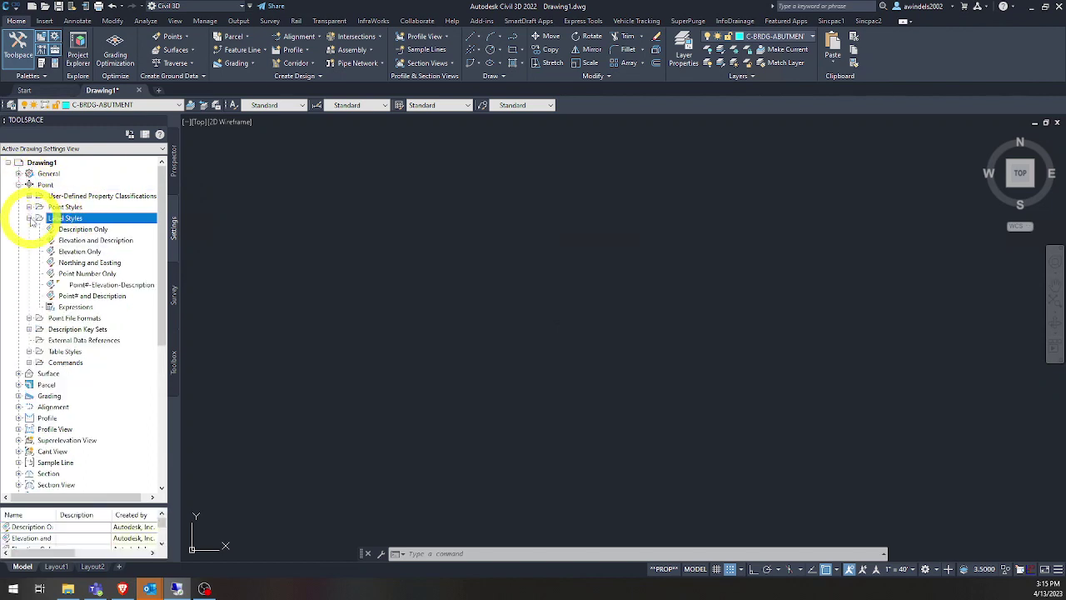
{"action": "left_click", "coordinate": [76, 251]}
{"action": "right_click", "coordinate": [76, 252]}
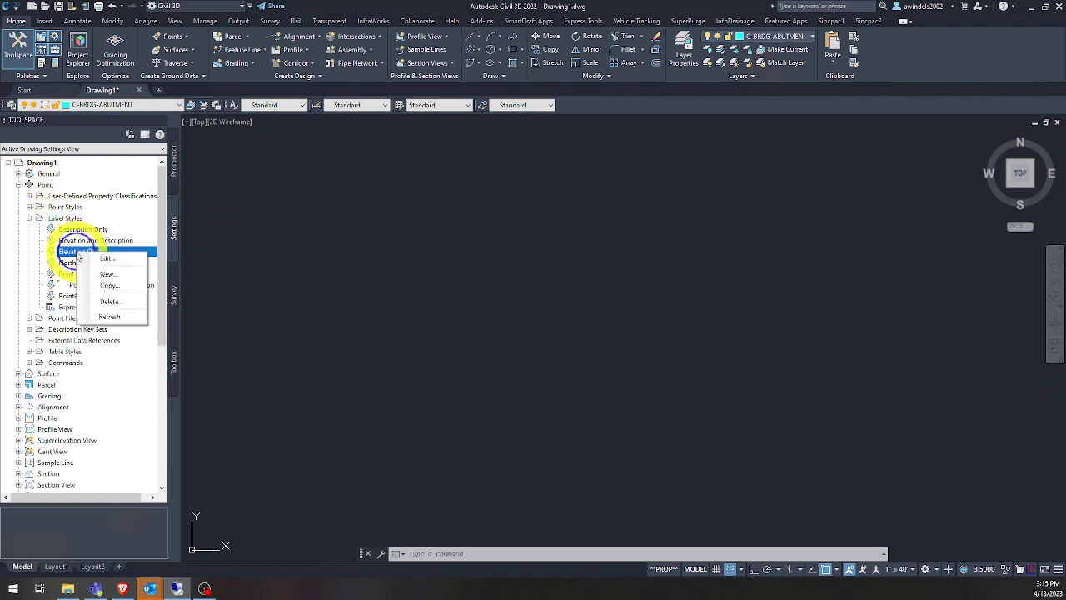
{"action": "left_click", "coordinate": [104, 265]}
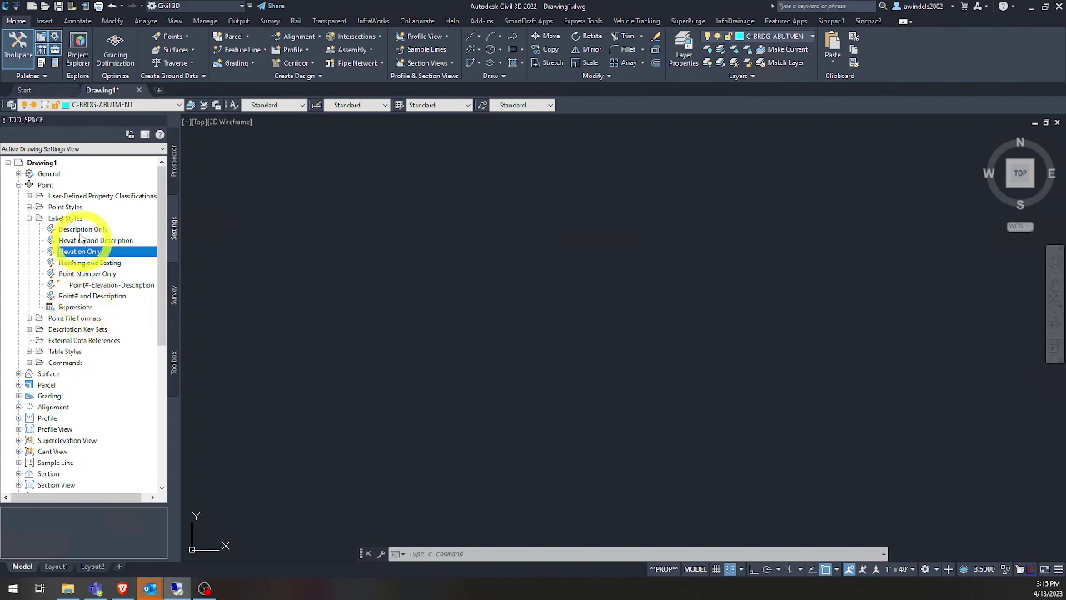
{"action": "left_click", "coordinate": [30, 217]}
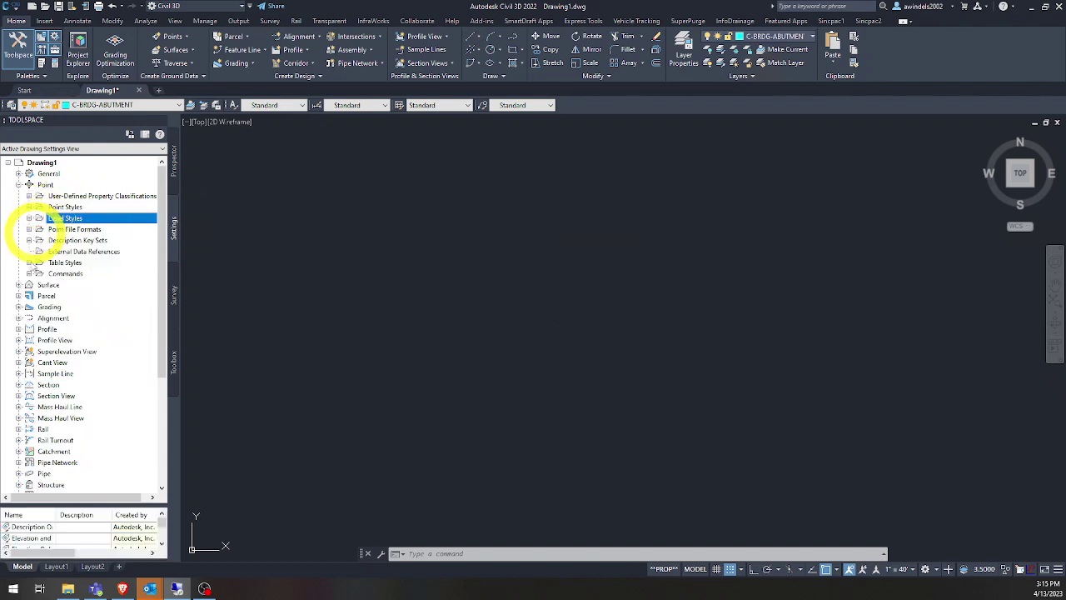
Step: Examine the Default Styles in the Point AddPointTable command settings, cancel the dialog, and collapse the Commands folder
{"action": "left_click", "coordinate": [30, 273]}
{"action": "left_click", "coordinate": [79, 285]}
{"action": "right_click", "coordinate": [79, 287]}
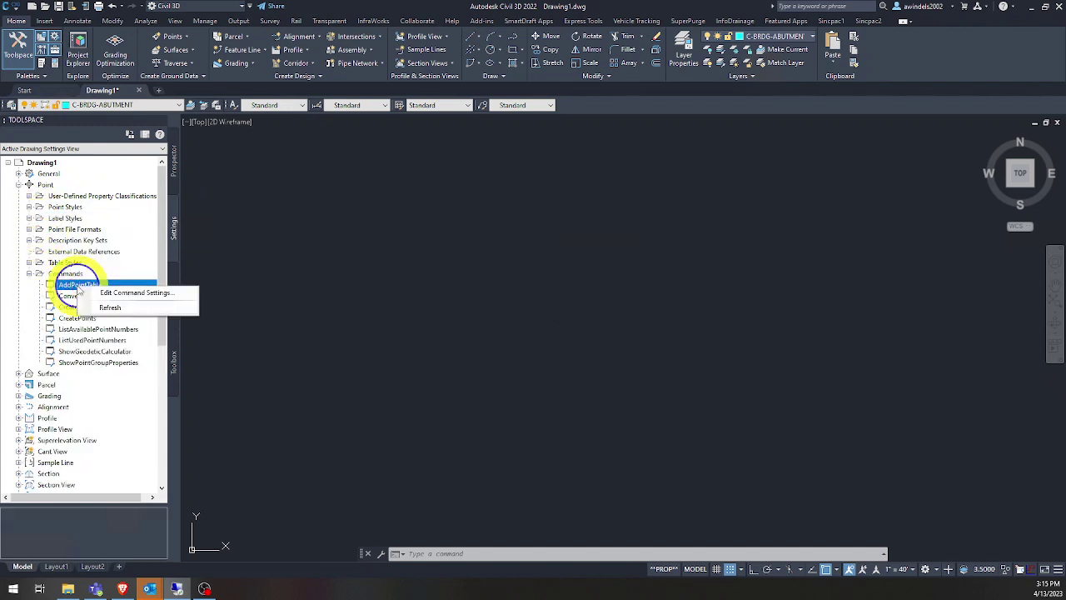
{"action": "left_click", "coordinate": [125, 286]}
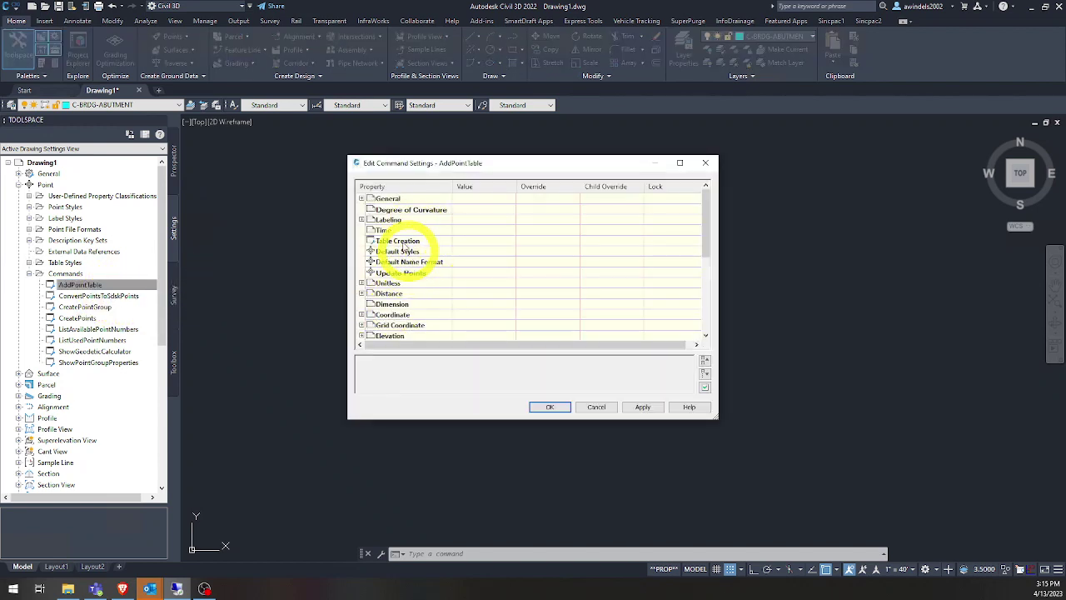
{"action": "left_click", "coordinate": [362, 252]}
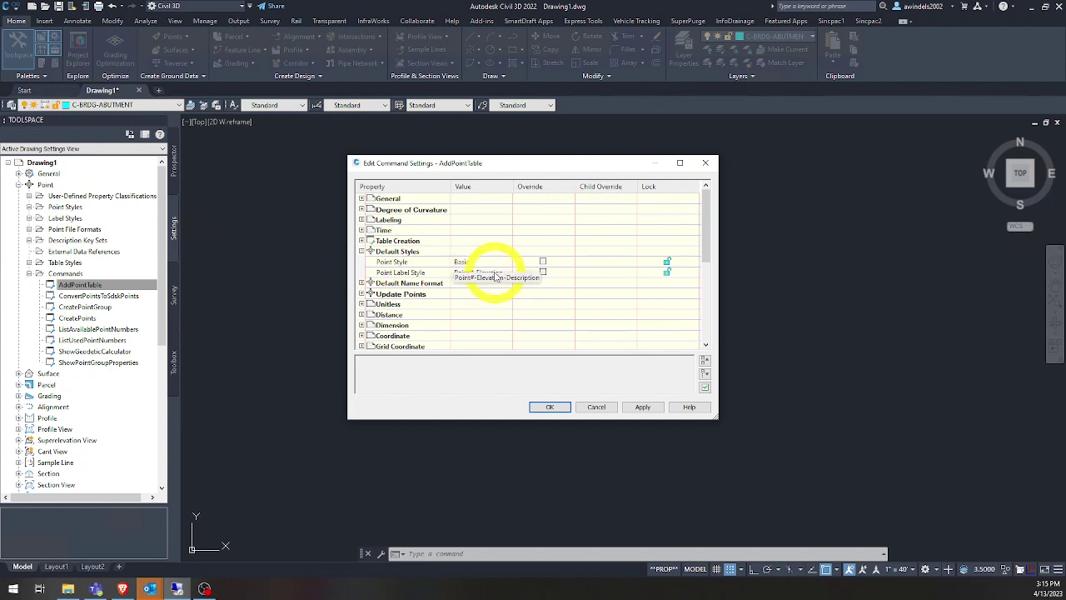
{"action": "left_click", "coordinate": [596, 406]}
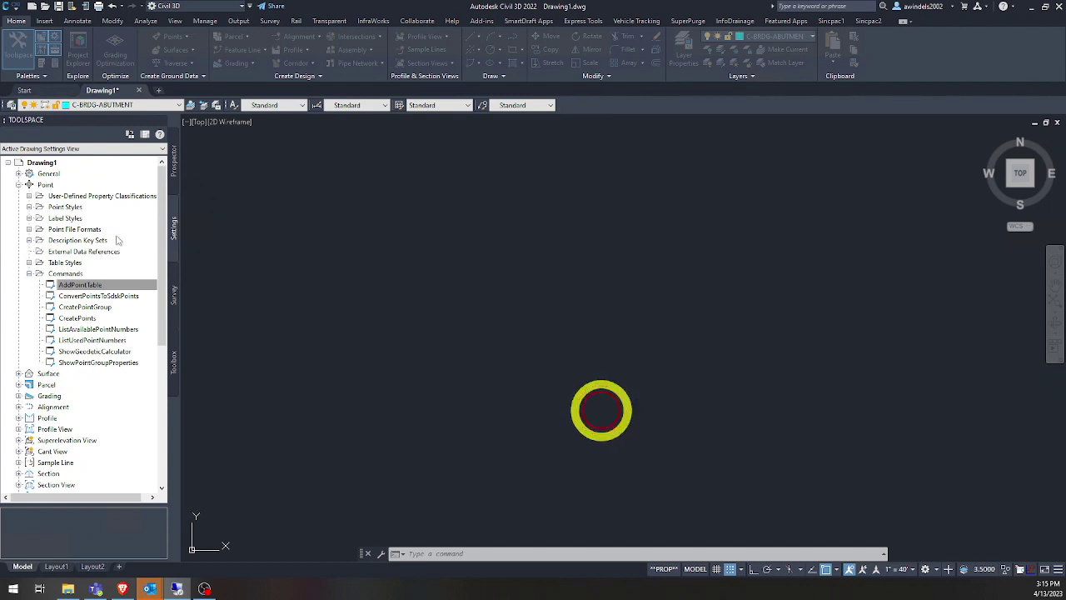
{"action": "left_click", "coordinate": [29, 273]}
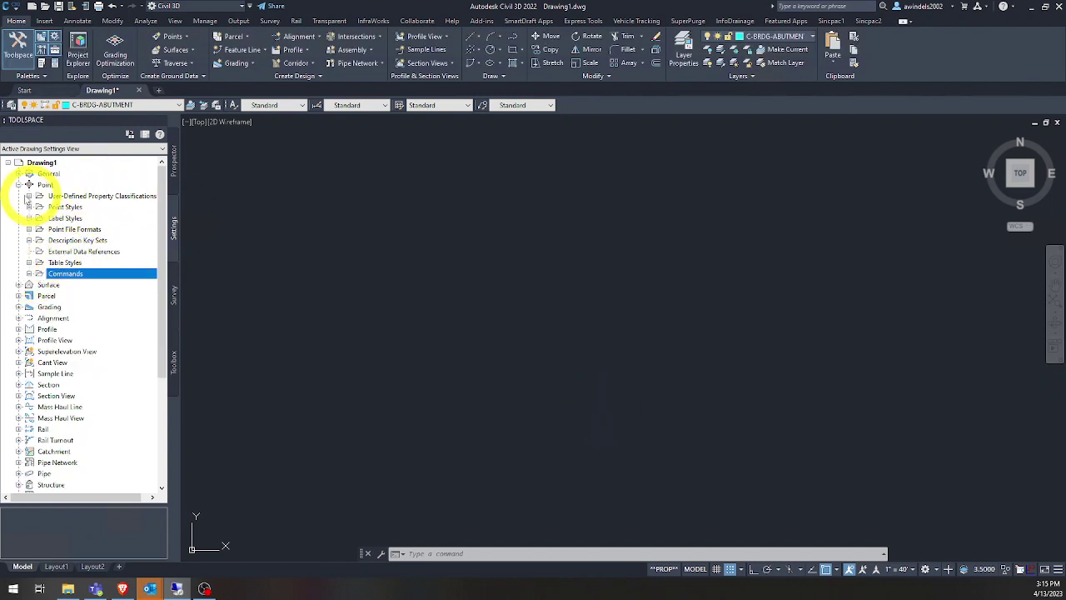
Step: Collapse the Point settings and expand Surface down to the list of Surface Styles
{"action": "left_click", "coordinate": [18, 184]}
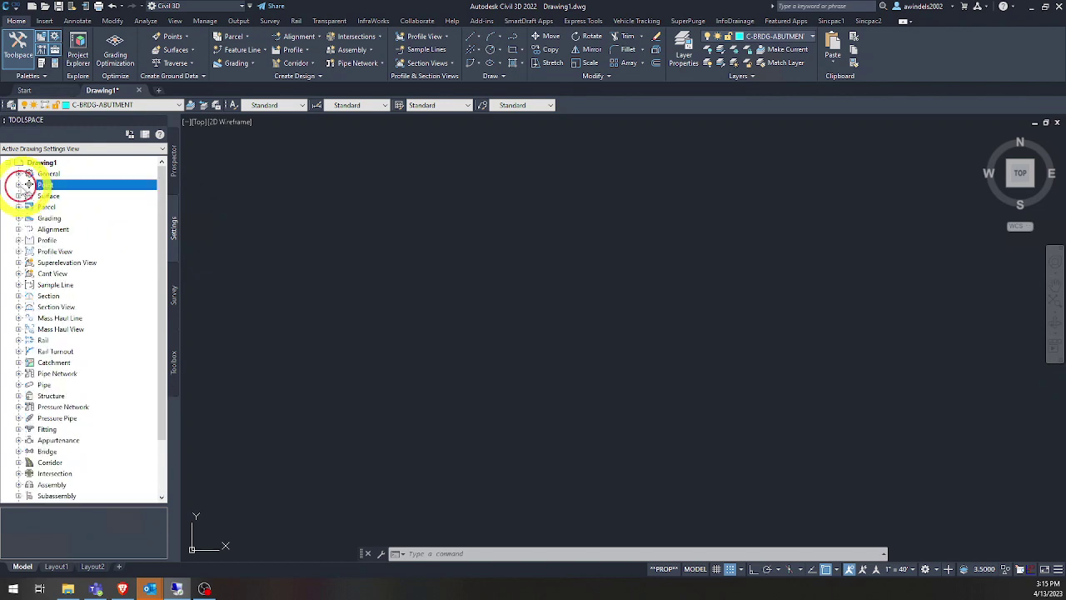
{"action": "left_click", "coordinate": [27, 195]}
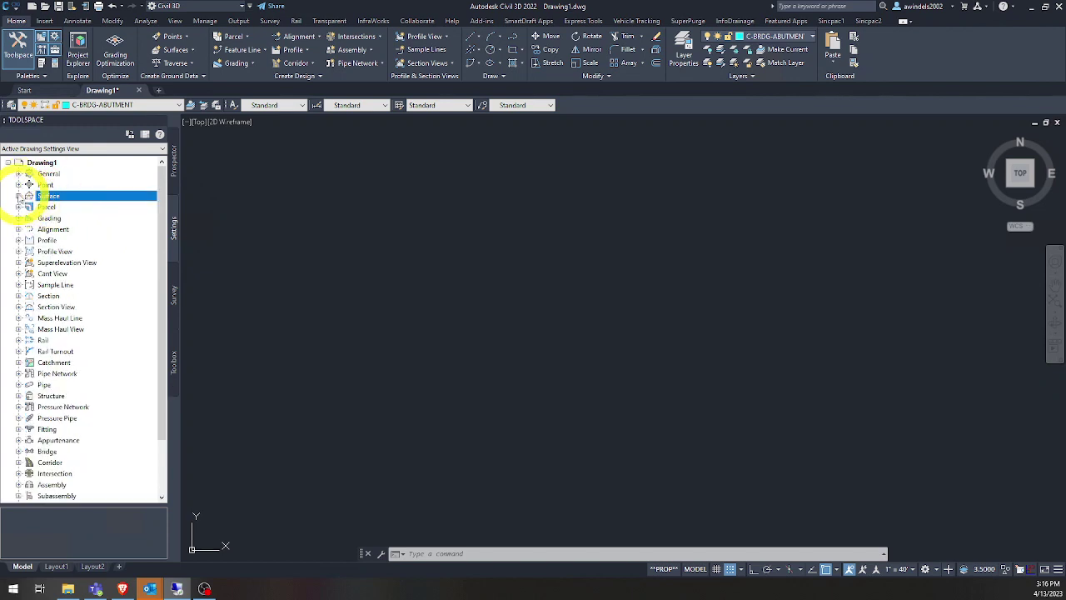
{"action": "left_click", "coordinate": [18, 196]}
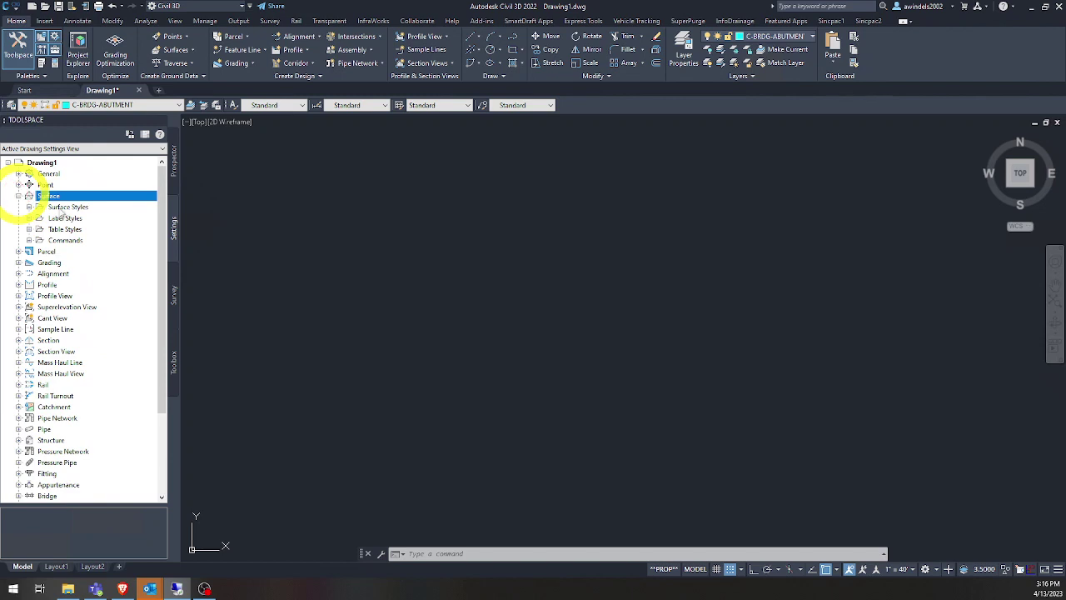
{"action": "left_click", "coordinate": [65, 206]}
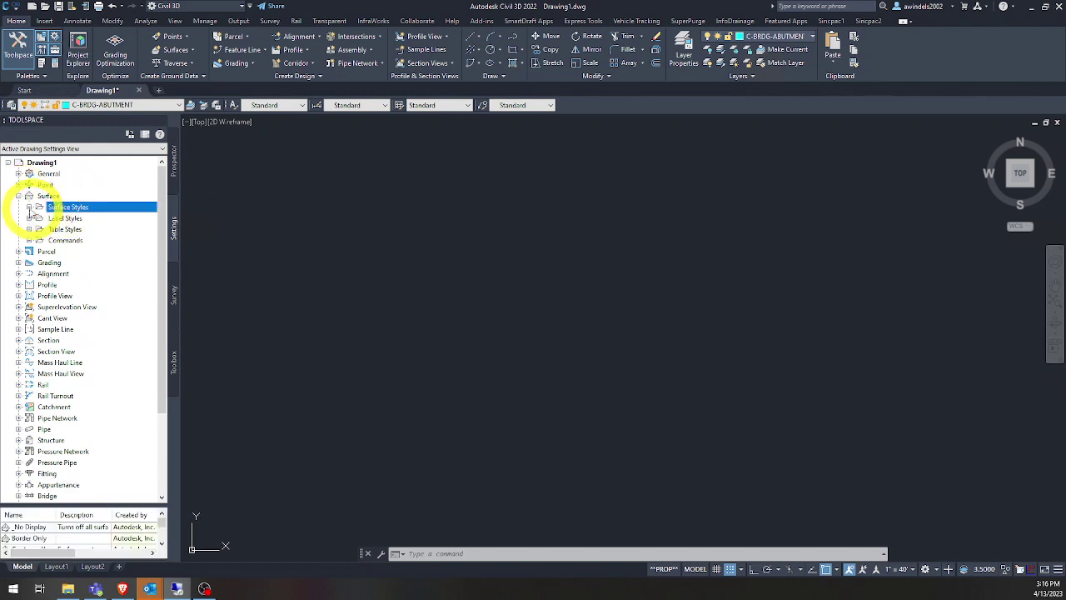
{"action": "left_click", "coordinate": [29, 206]}
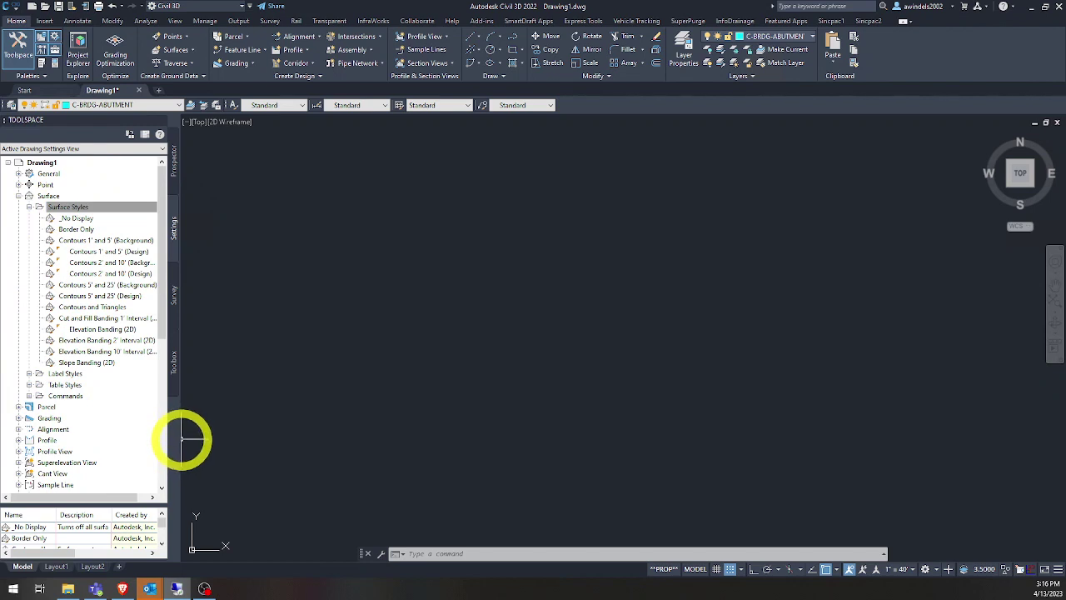
Step: Widen the Toolspace, check surface styles such as _No Display and Contours 2' and 10' (Design), and collapse the Surface settings
{"action": "left_click_drag", "start_coordinate": [182, 439], "coordinate": [208, 374]}
{"action": "left_click_drag", "start_coordinate": [175, 273], "coordinate": [73, 217]}
{"action": "left_click", "coordinate": [74, 218]}
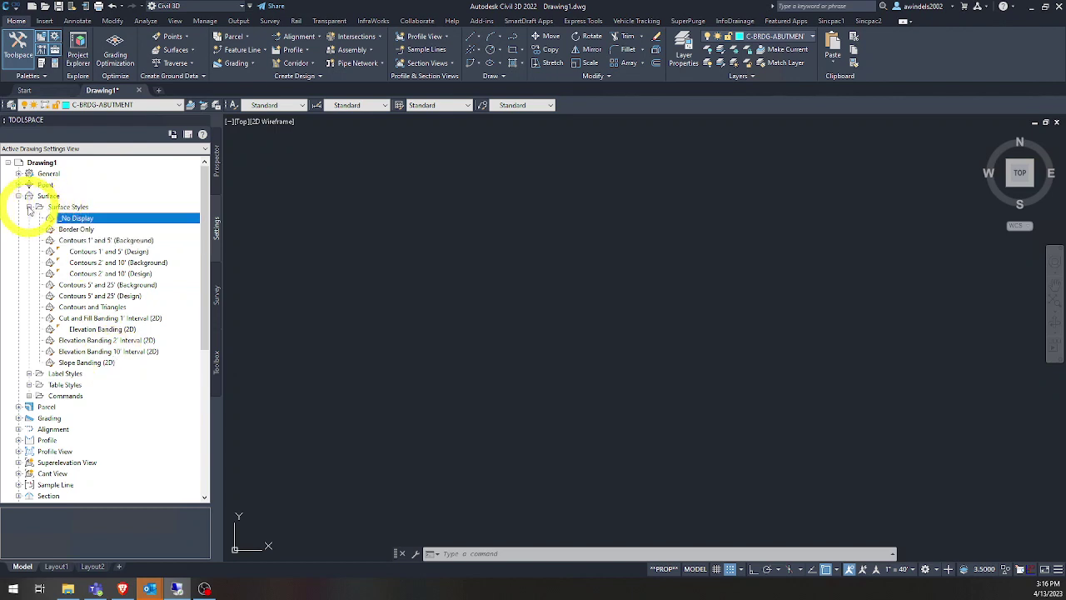
{"action": "left_click", "coordinate": [94, 274]}
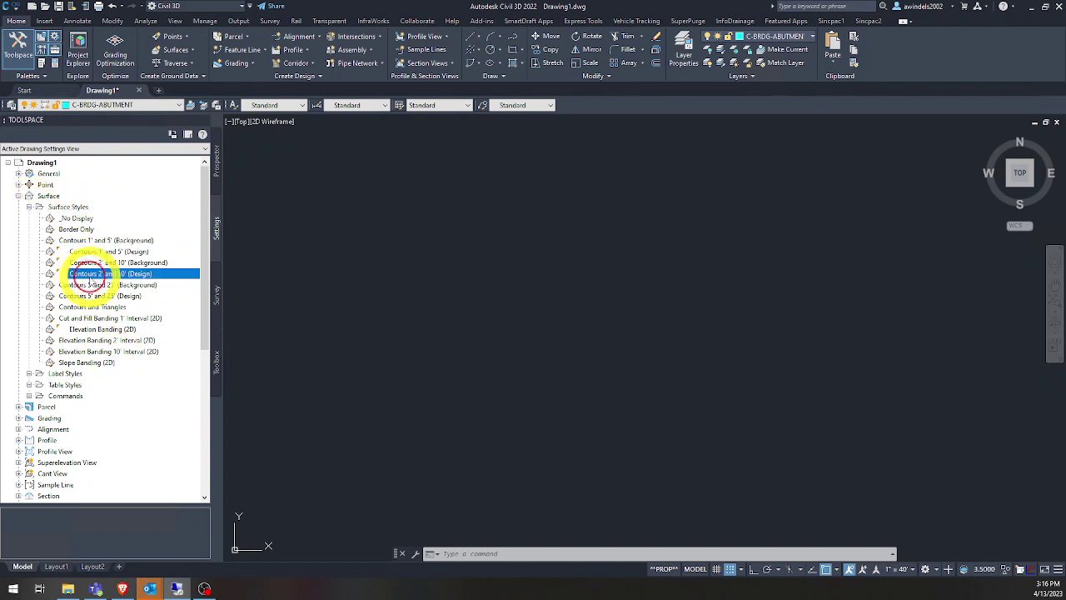
{"action": "left_click", "coordinate": [18, 196]}
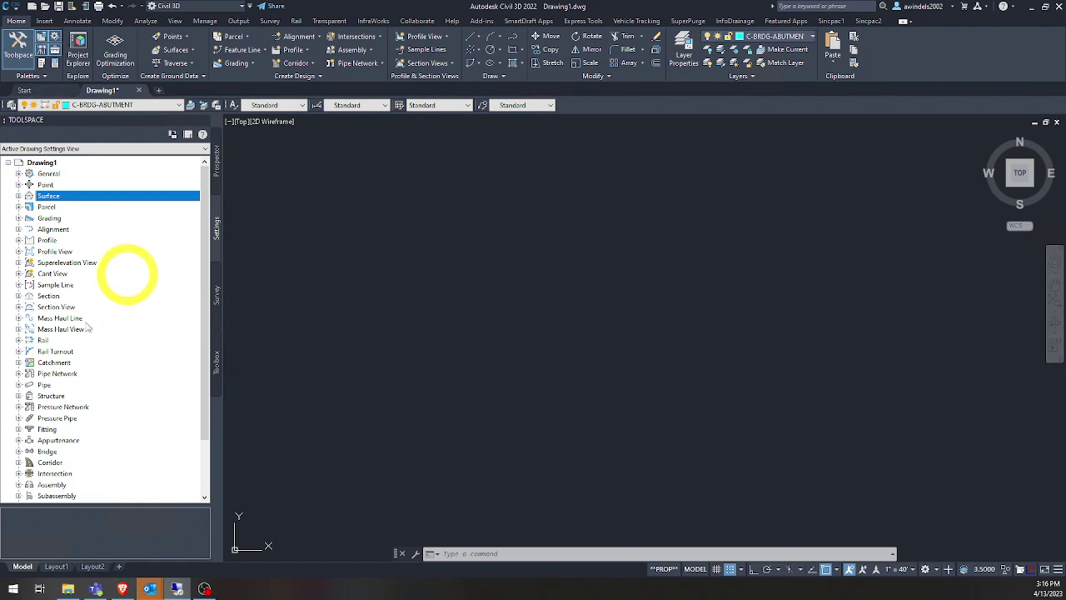
Step: Look through the remaining object categories in the drawing settings, from Rail Turnout to Building Site
{"action": "left_click", "coordinate": [73, 349]}
{"action": "scroll", "coordinate": [75, 346], "scroll_direction": "down", "scroll_amount": 2}
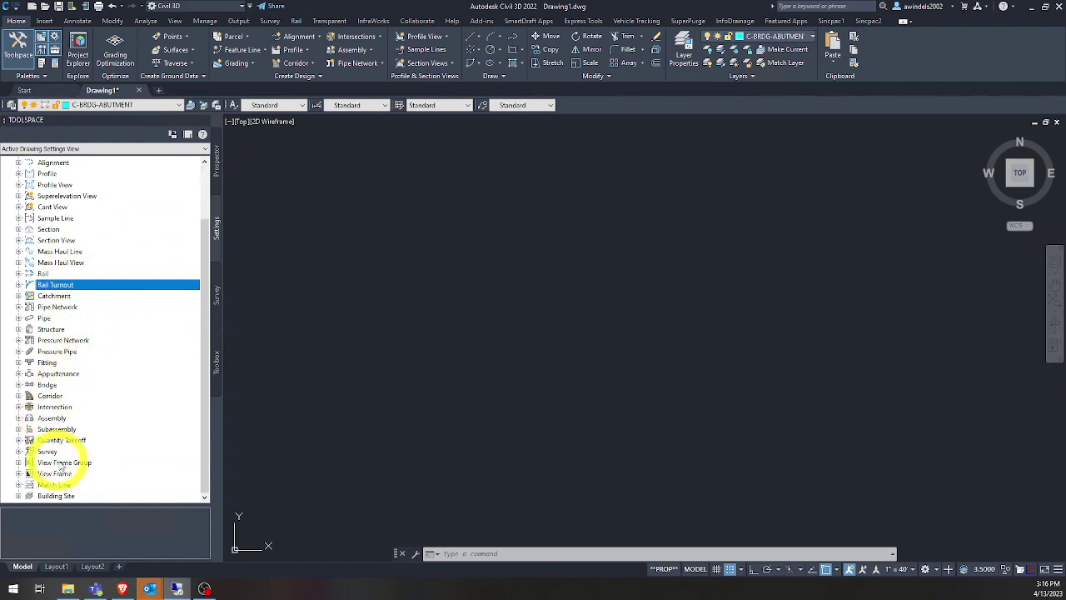
{"action": "scroll", "coordinate": [60, 447], "scroll_direction": "up", "scroll_amount": 2}
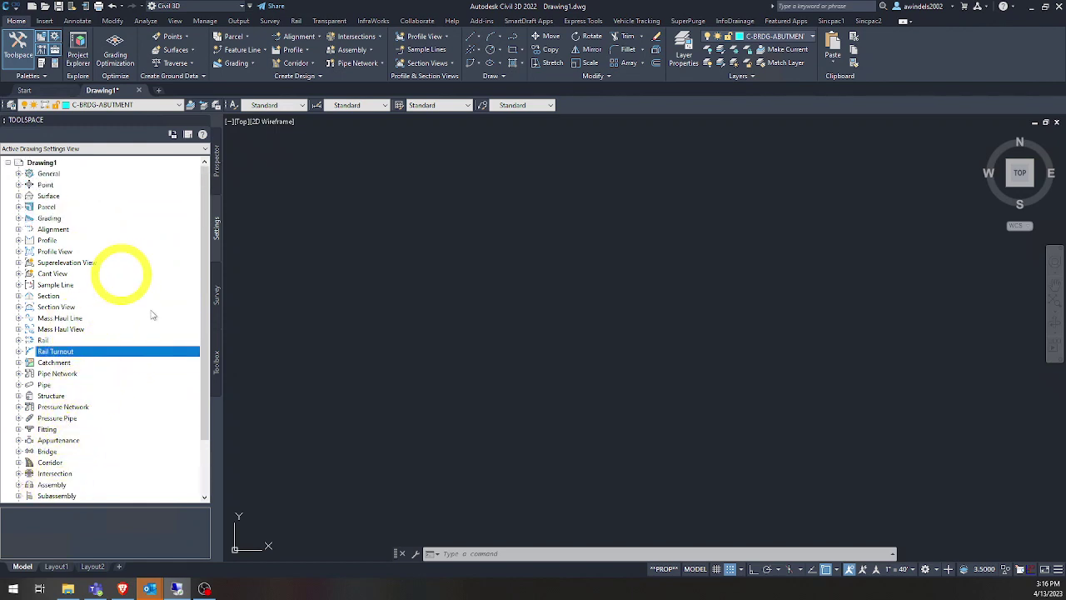
Step: Display the Toolspace survey tree, check the Survey Databases options, and expand the Figure Prefix Databases, Linework Code Sets and Equipment Databases
{"action": "left_click", "coordinate": [219, 293]}
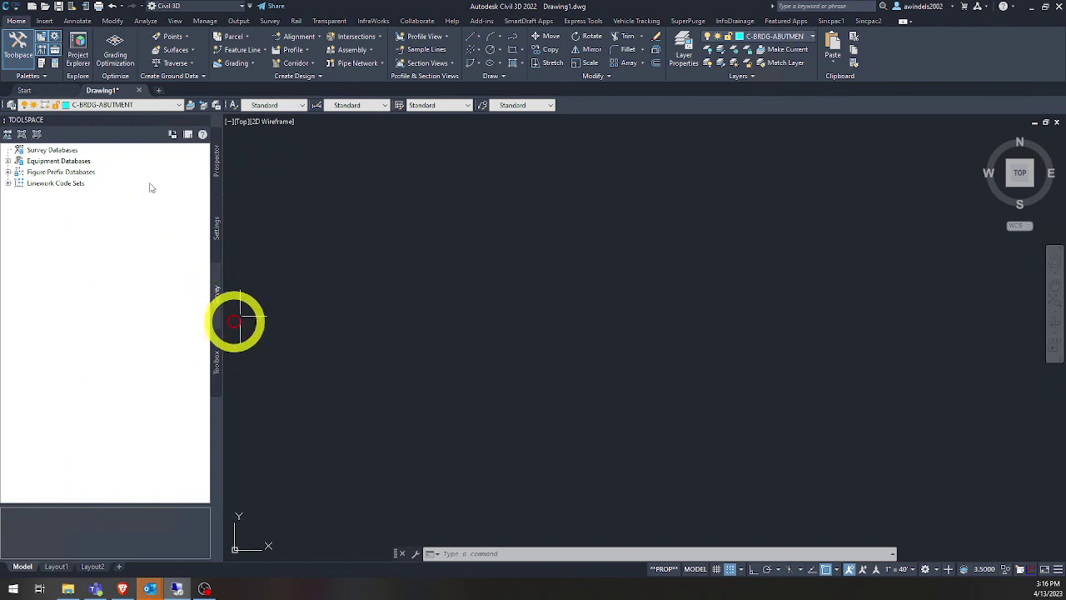
{"action": "left_click", "coordinate": [60, 149]}
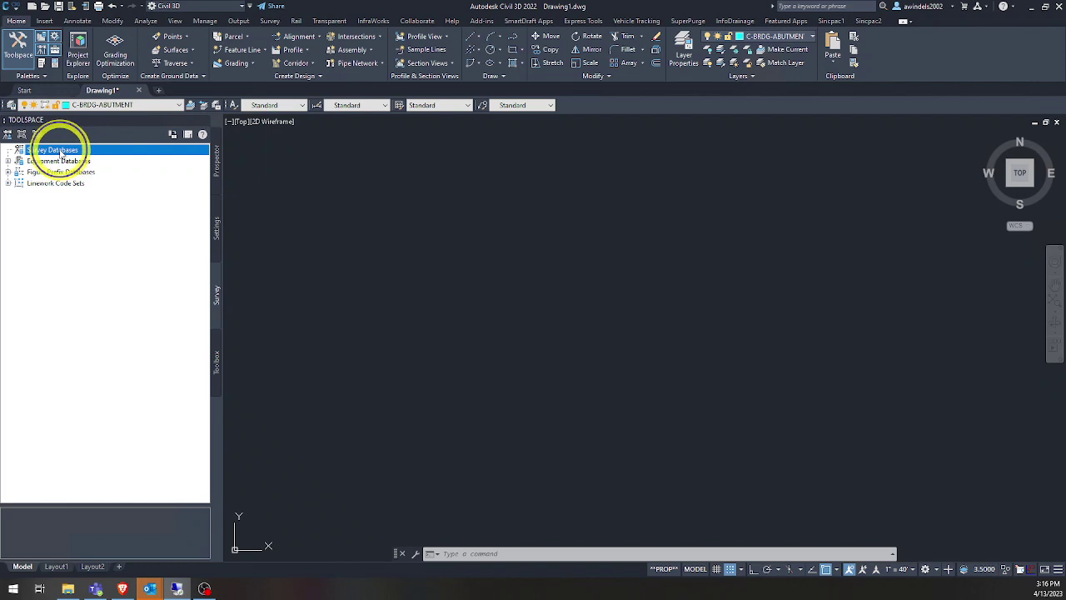
{"action": "right_click", "coordinate": [64, 151]}
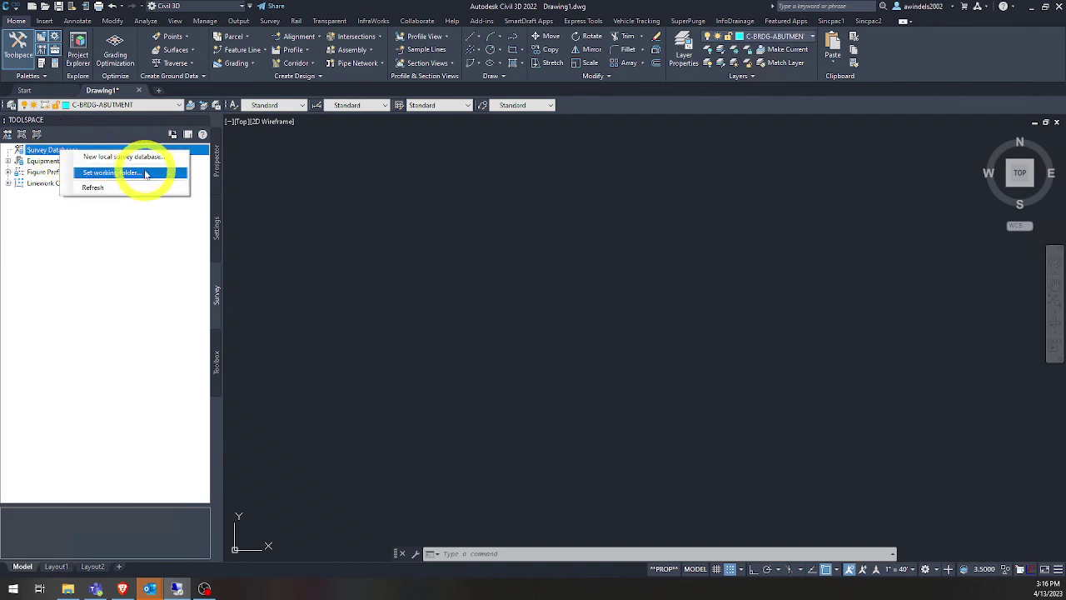
{"action": "left_click", "coordinate": [9, 171]}
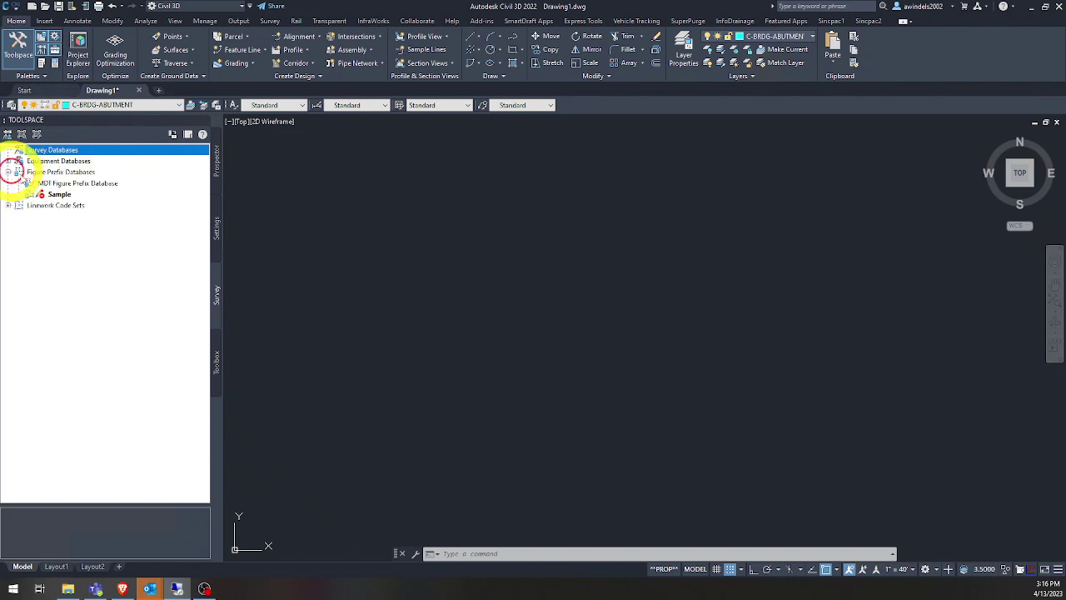
{"action": "left_click", "coordinate": [7, 204]}
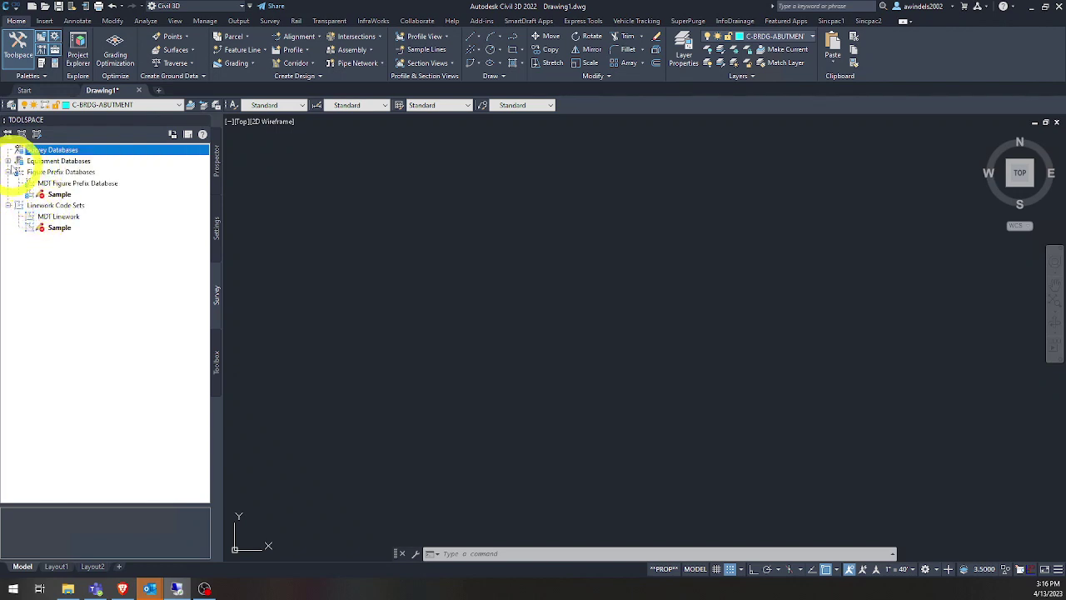
{"action": "left_click", "coordinate": [8, 160]}
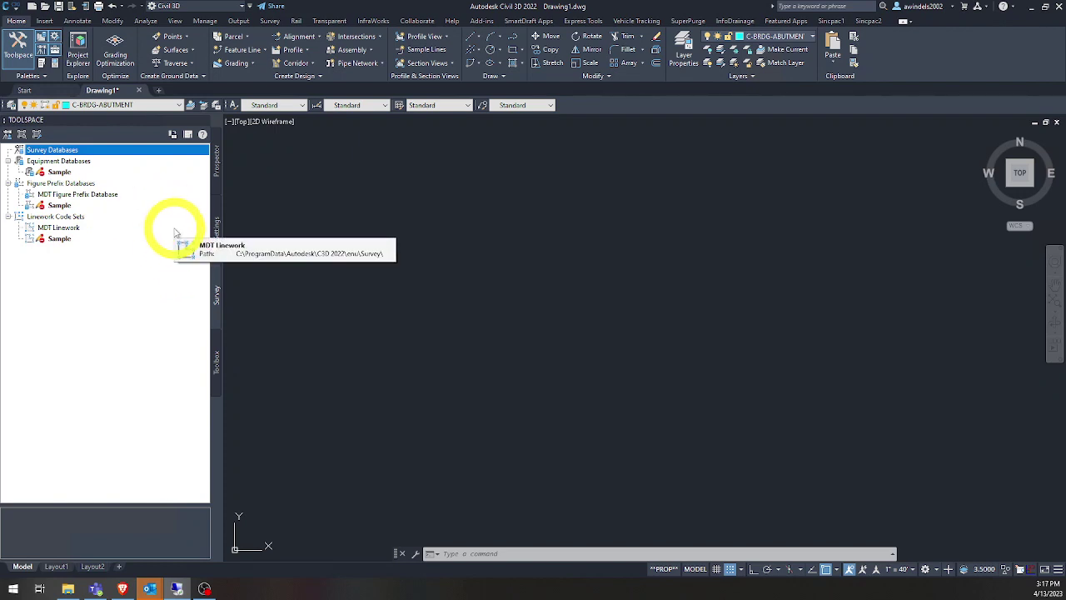
Step: Collapse the Figure Prefix Databases, Linework Code Sets and Equipment Databases
{"action": "left_click", "coordinate": [8, 184]}
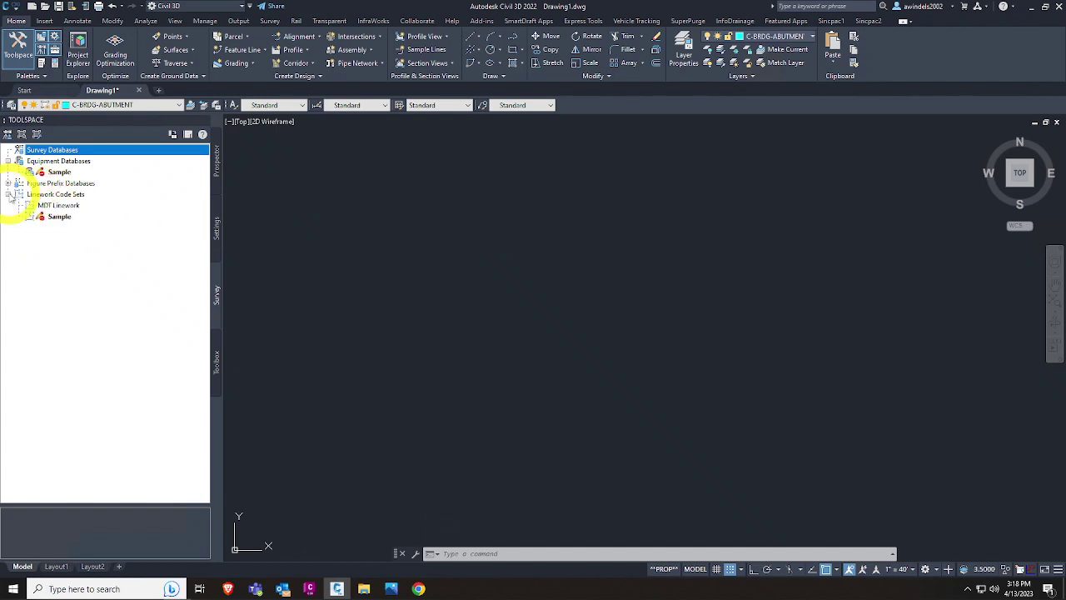
{"action": "left_click", "coordinate": [8, 194]}
{"action": "left_click", "coordinate": [8, 160]}
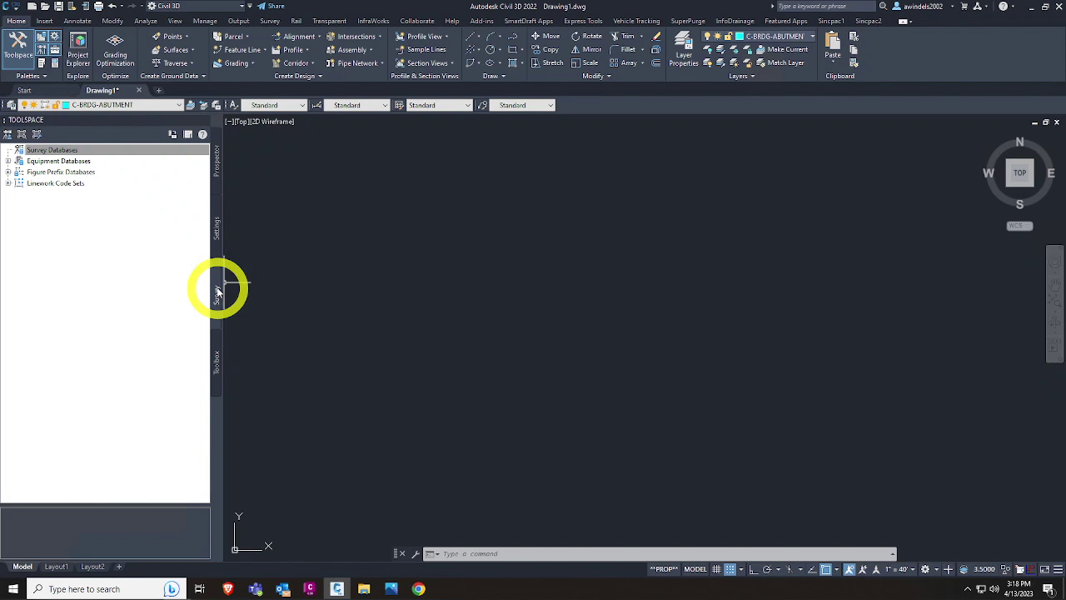
Step: Display the Toolspace toolbox, expand the Reports Manager, and view its Alignment reports before collapsing that category
{"action": "left_click", "coordinate": [217, 364]}
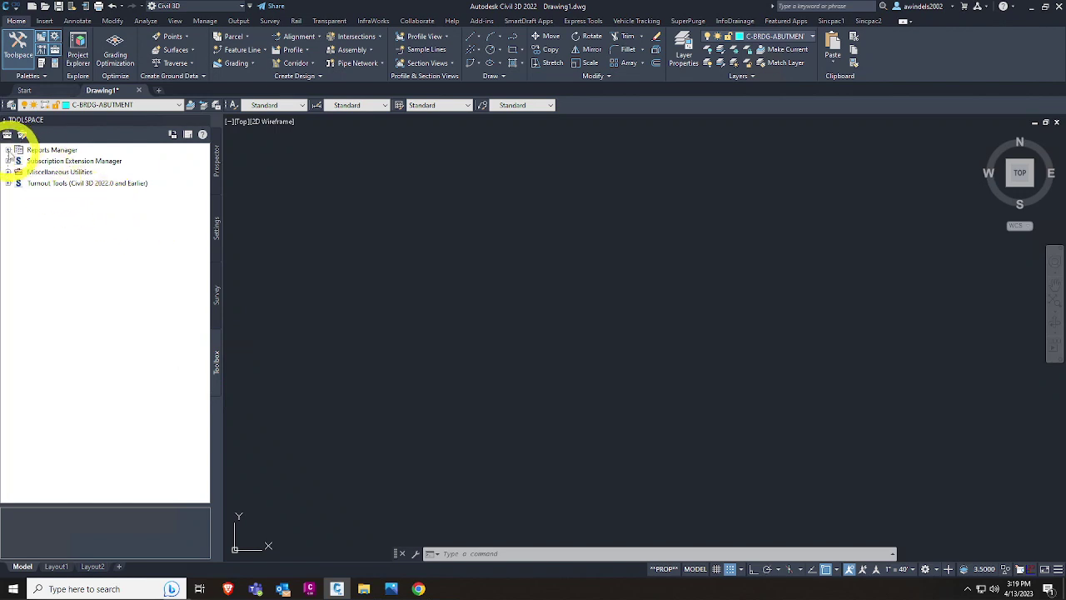
{"action": "left_click", "coordinate": [8, 150]}
{"action": "left_click", "coordinate": [49, 160]}
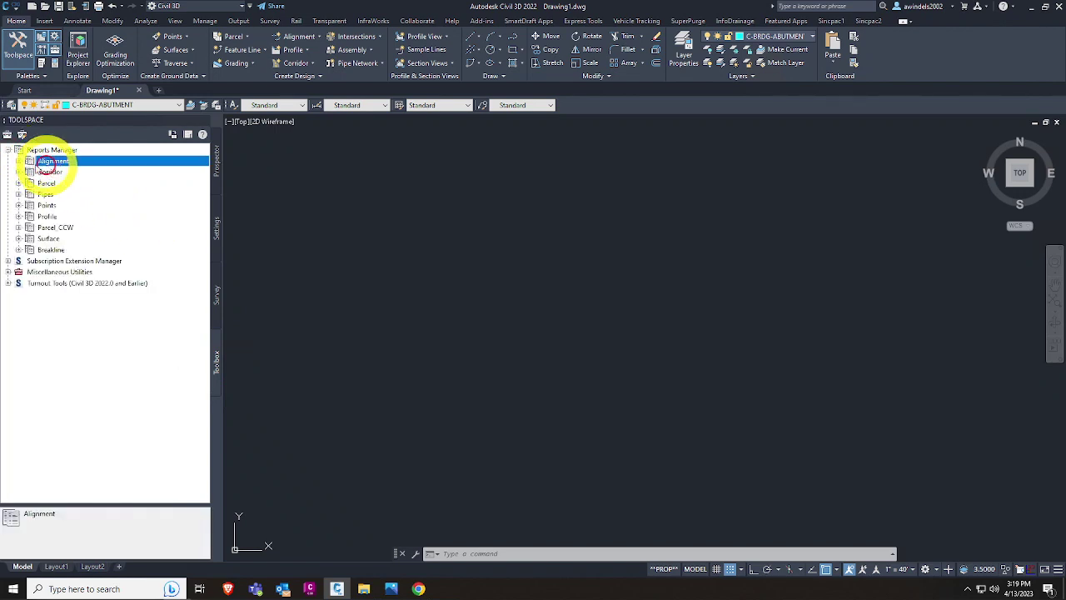
{"action": "left_click", "coordinate": [19, 161]}
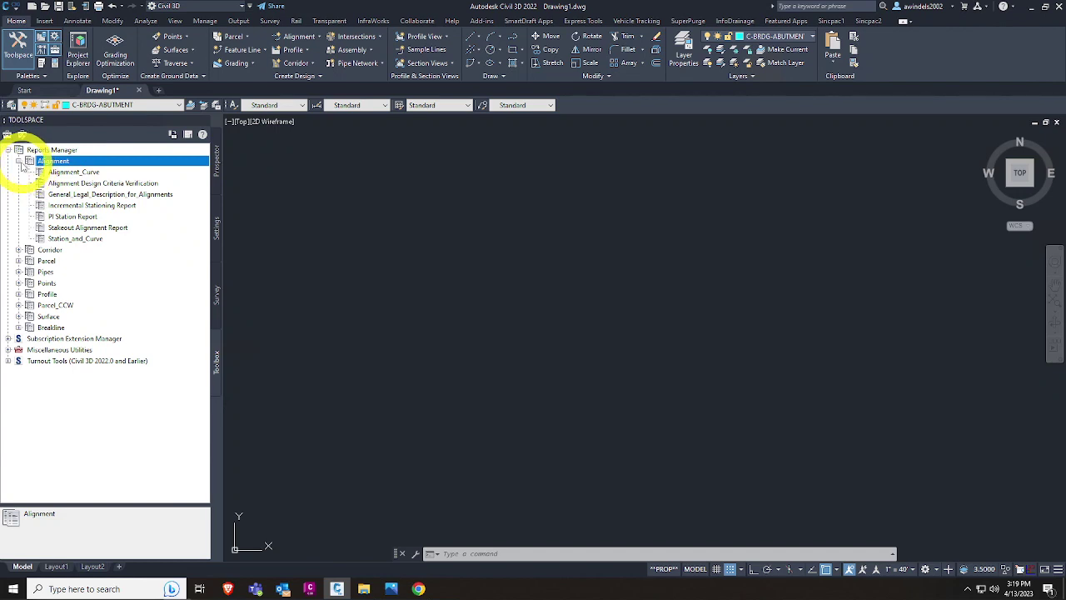
{"action": "left_click", "coordinate": [19, 161]}
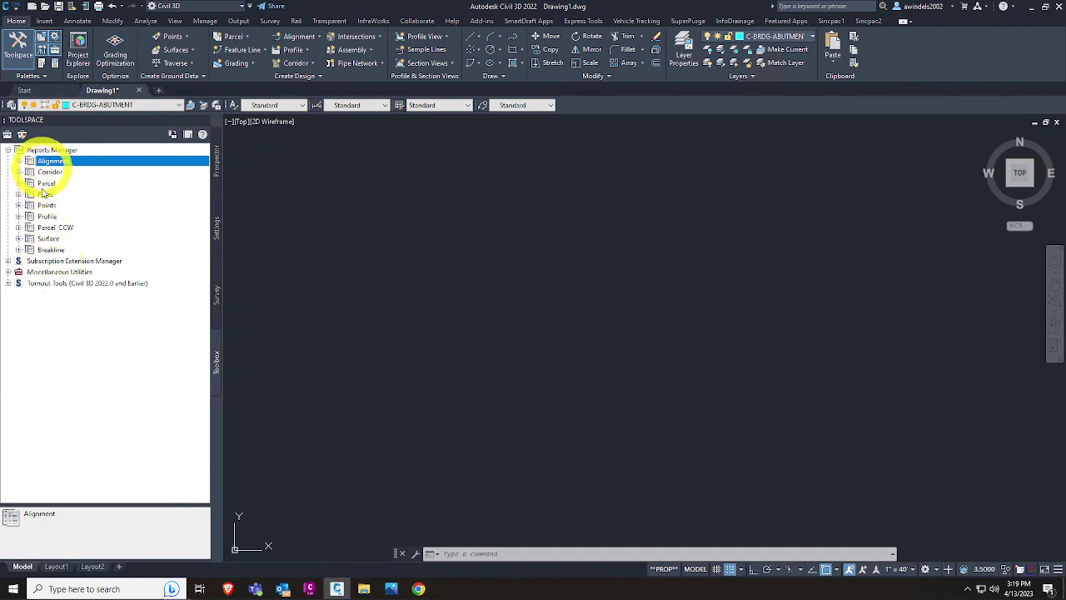
Step: View the Surface reports in the Reports Manager and collapse the Surface category
{"action": "left_click", "coordinate": [42, 238]}
{"action": "left_click", "coordinate": [20, 239]}
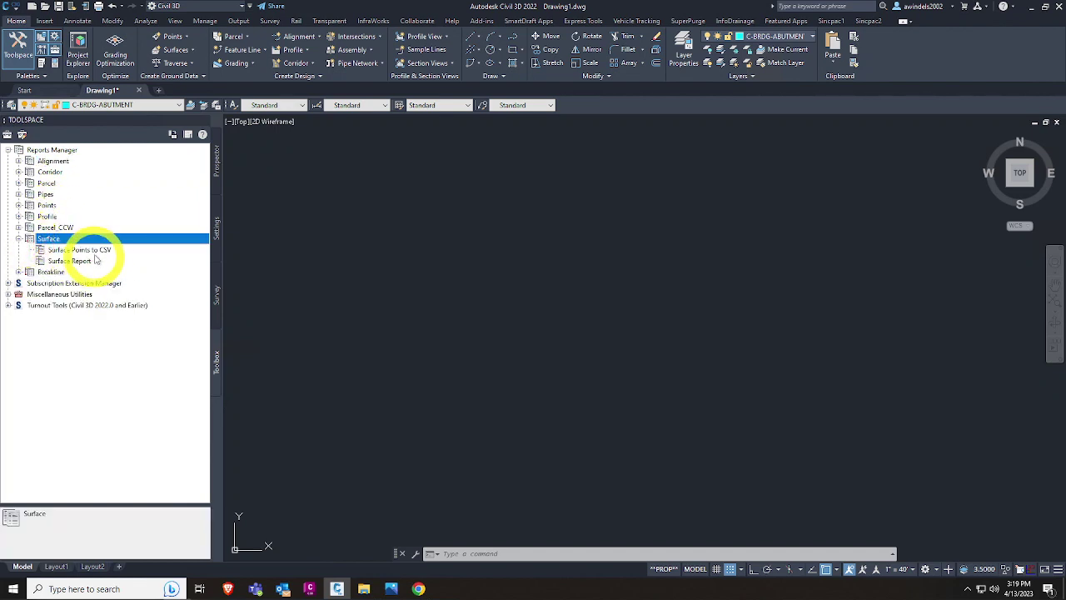
{"action": "left_click", "coordinate": [19, 239]}
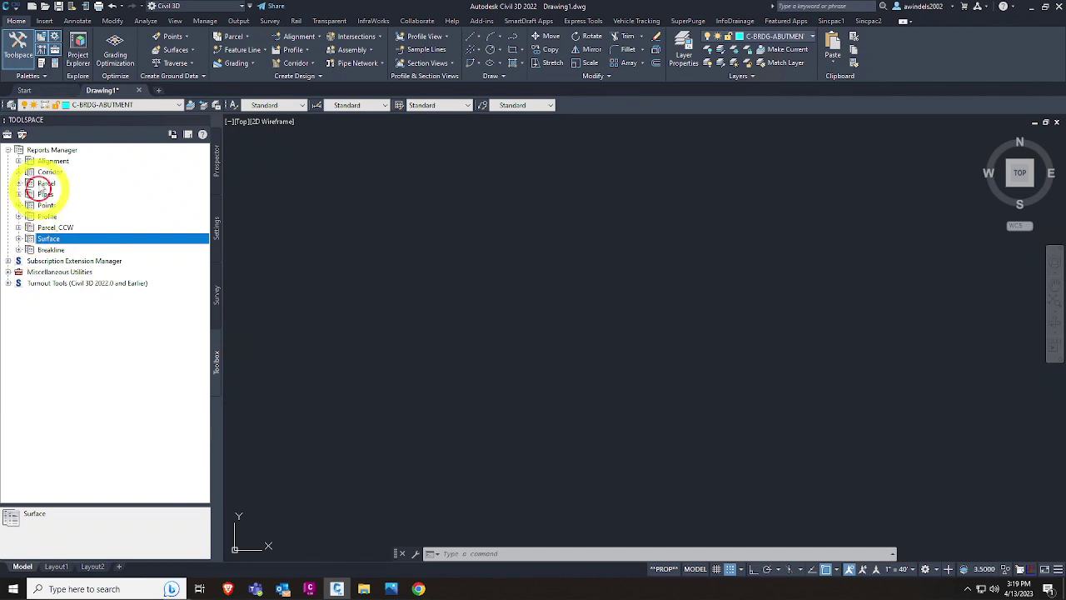
Step: Examine the Alignment reports, including Alignment_Curve, General_Legal_Description_for_Alignments and PI Station Report, and collapse the Alignment category
{"action": "left_click", "coordinate": [25, 161]}
{"action": "left_click", "coordinate": [19, 161]}
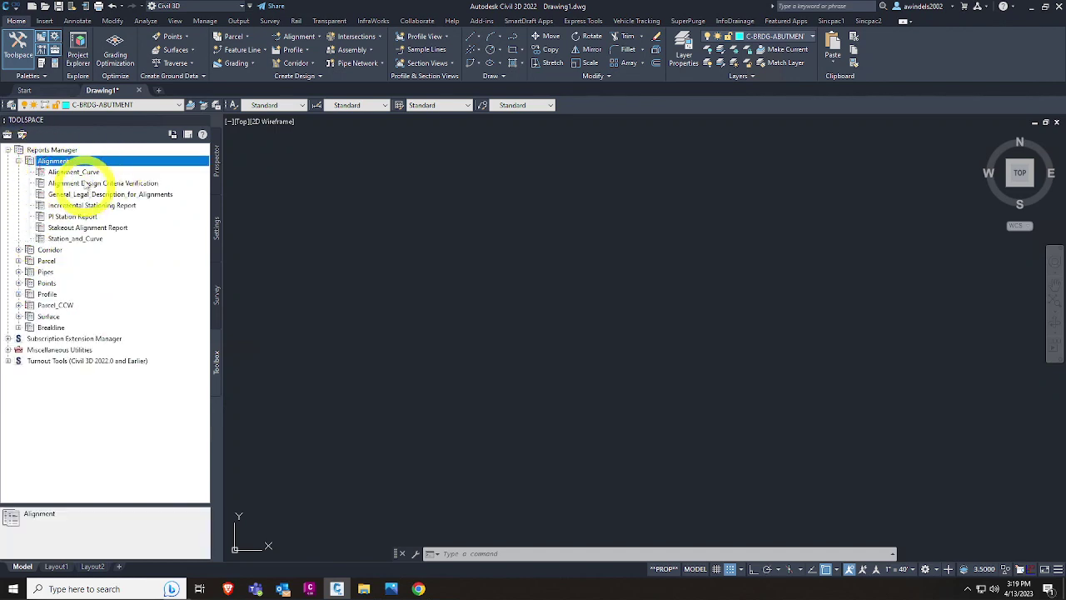
{"action": "left_click", "coordinate": [83, 172]}
{"action": "left_click", "coordinate": [99, 194]}
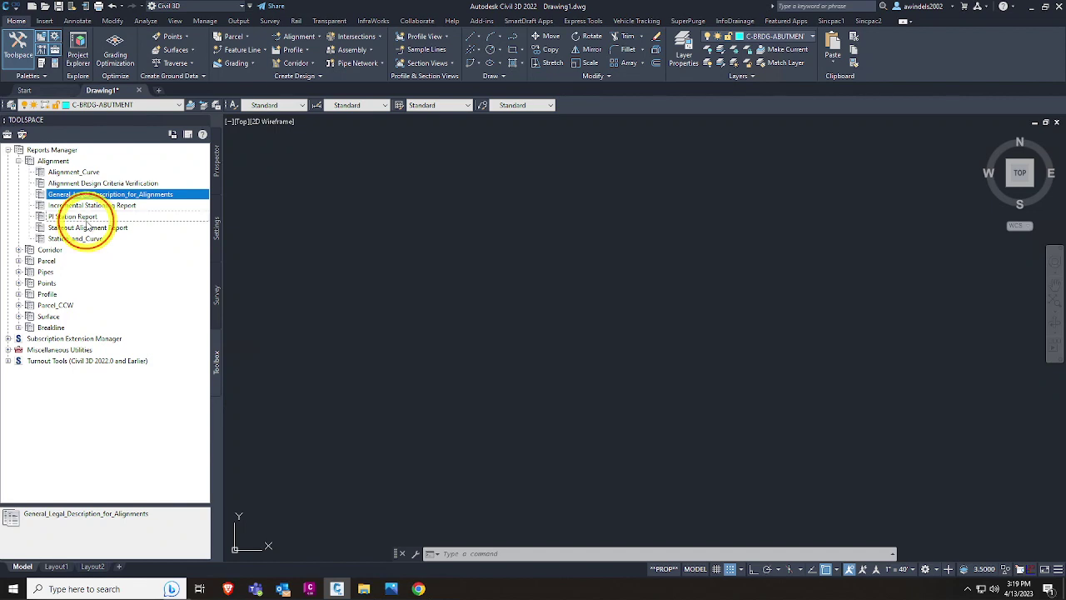
{"action": "left_click", "coordinate": [76, 216]}
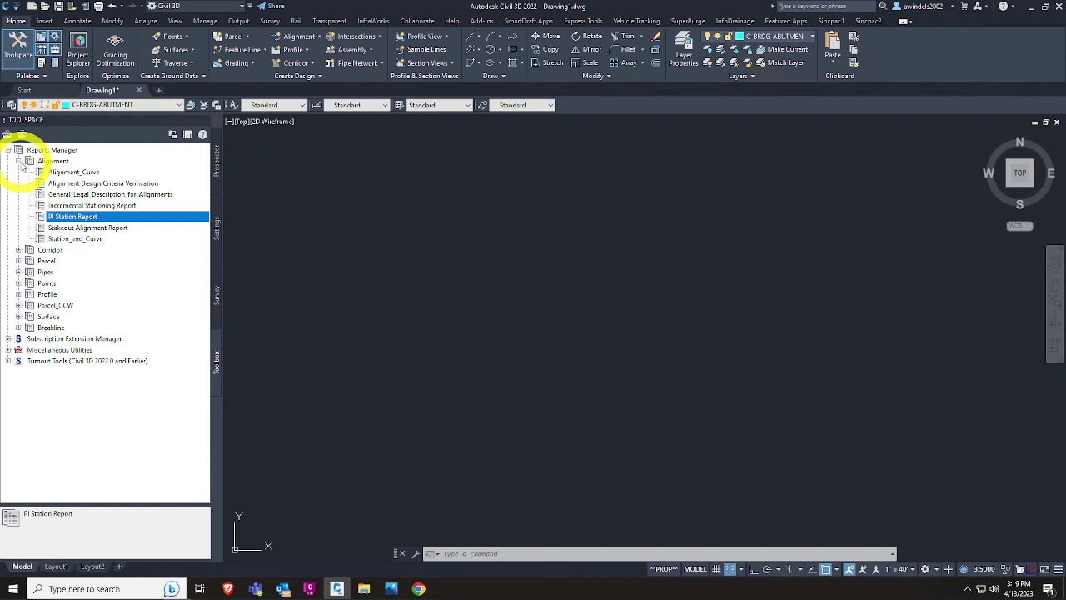
{"action": "left_click", "coordinate": [60, 172]}
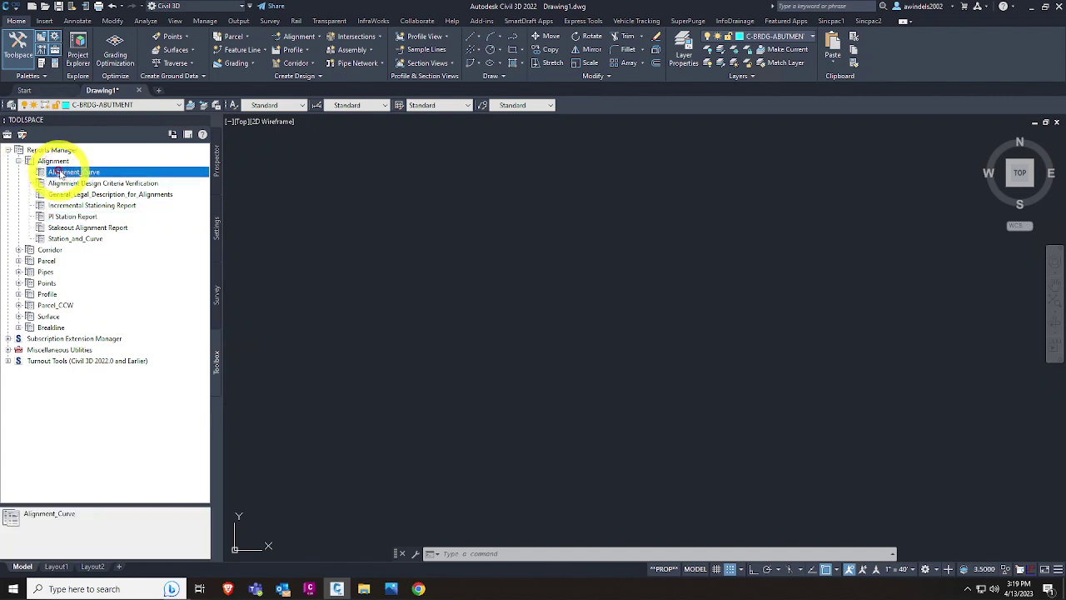
{"action": "left_click", "coordinate": [18, 160]}
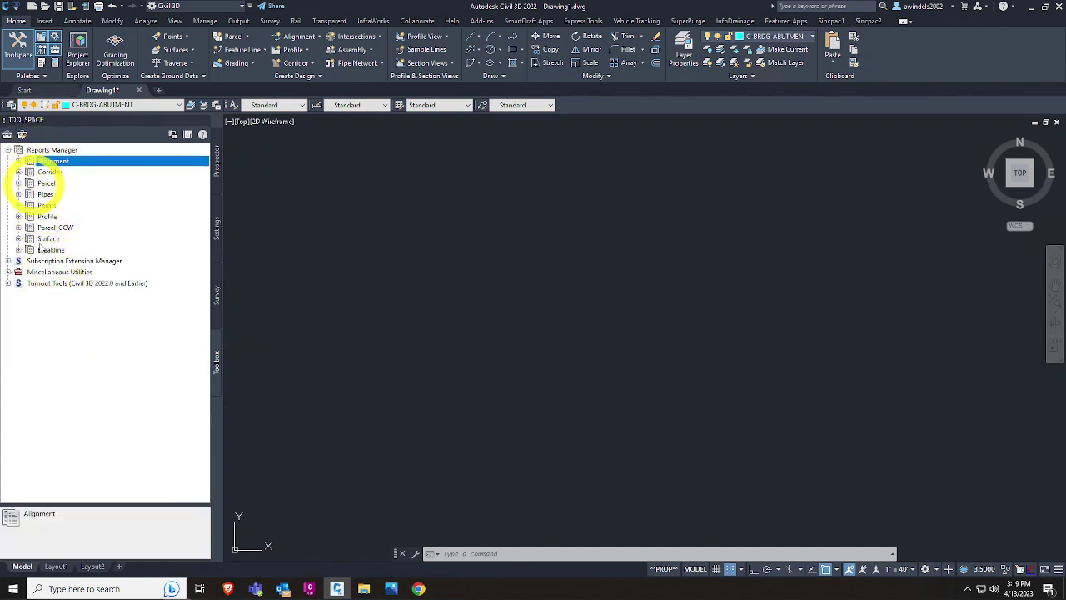
Step: Expand the Subscription Extension Manager, Miscellaneous Utilities and Turnout Tools, check Rail Turnouts and Crossings, and collapse that item
{"action": "left_click", "coordinate": [7, 261]}
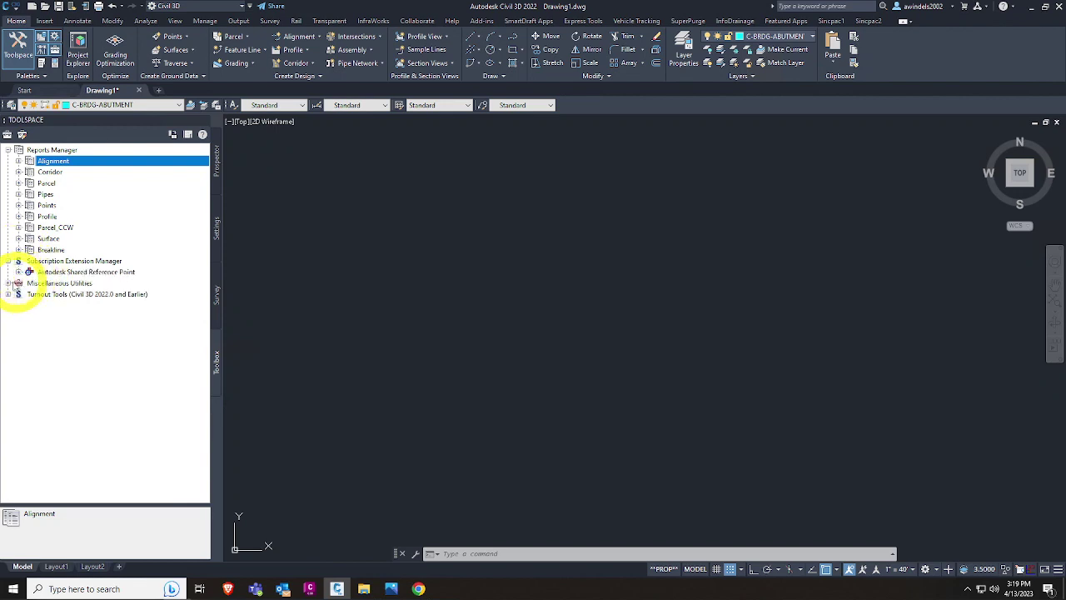
{"action": "left_click", "coordinate": [8, 283]}
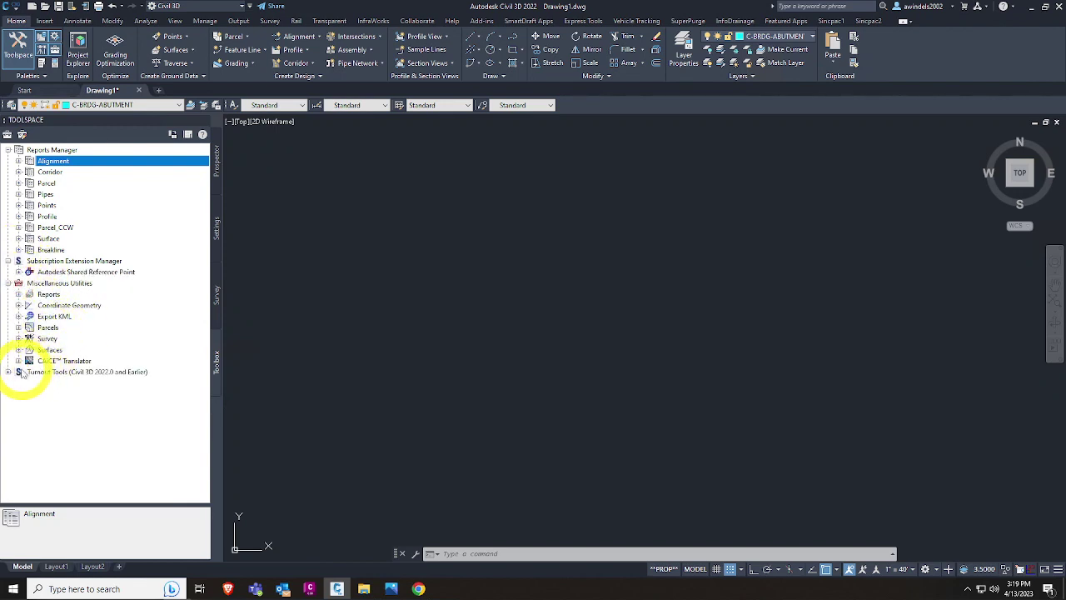
{"action": "left_click", "coordinate": [70, 386]}
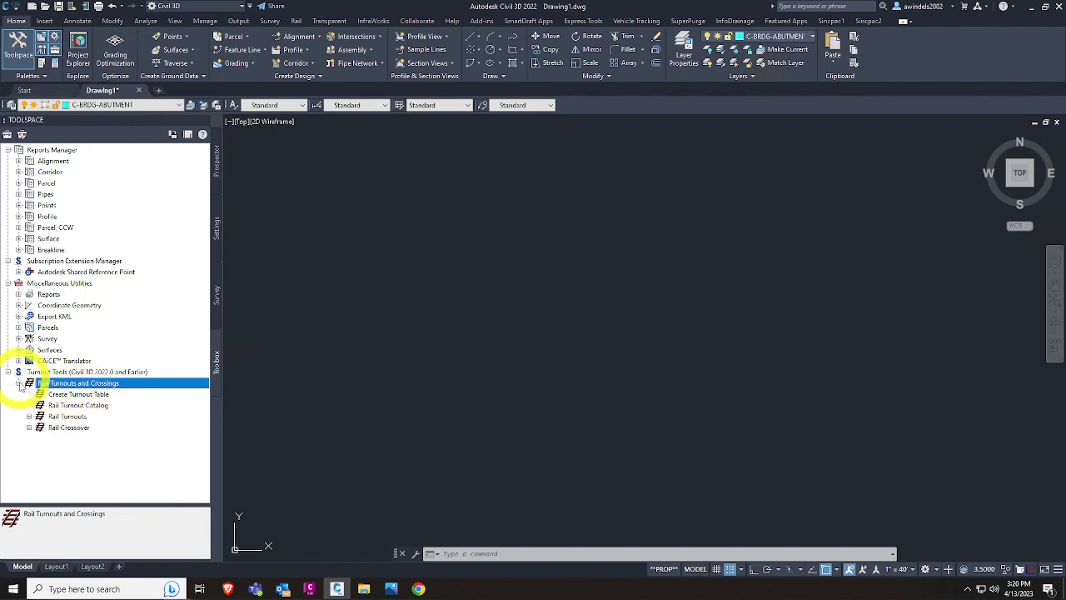
{"action": "left_click", "coordinate": [19, 383]}
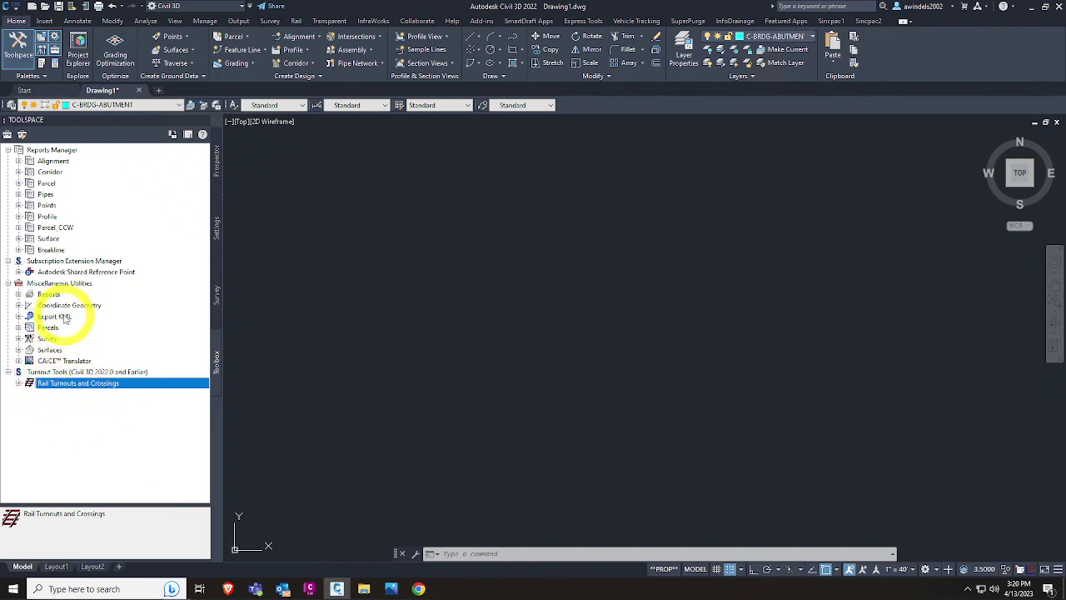
Step: Expand the Reports category under Miscellaneous Utilities, view its Alignment reports, and collapse the Alignment entry
{"action": "left_click", "coordinate": [19, 294]}
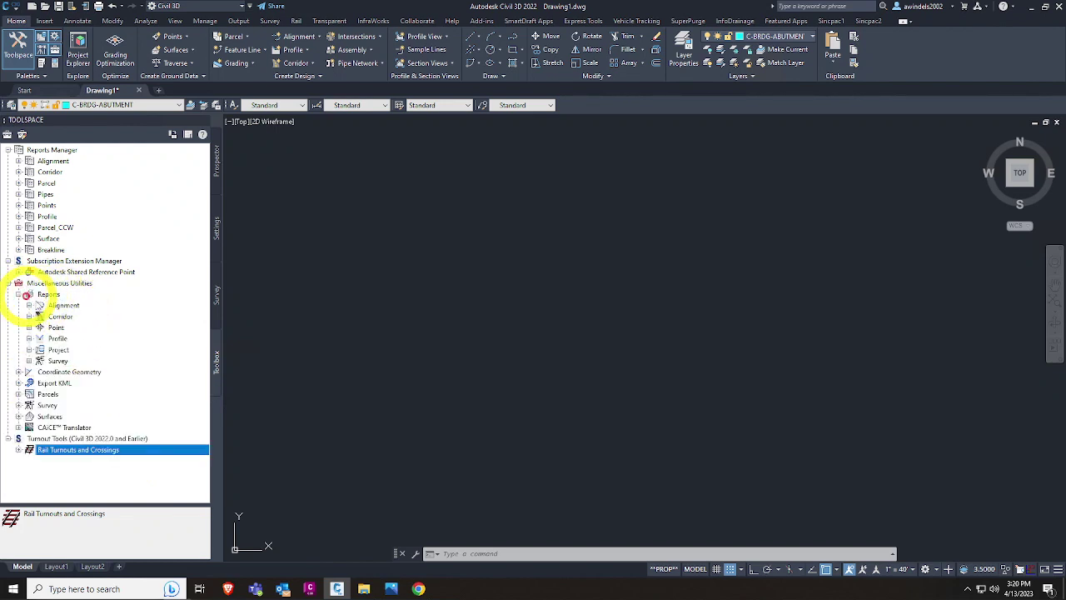
{"action": "left_click", "coordinate": [30, 304]}
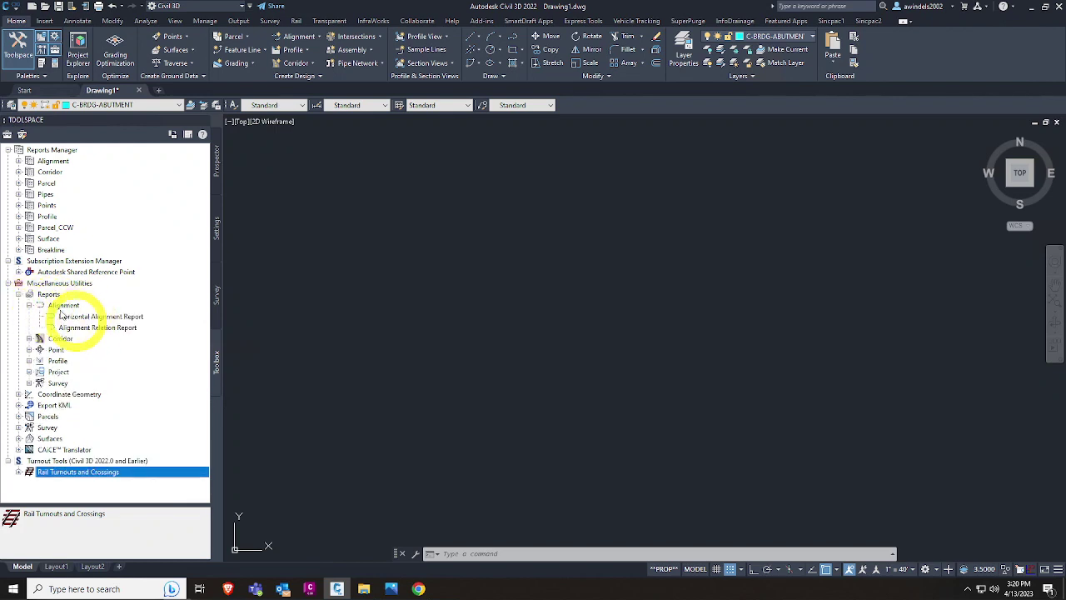
{"action": "left_click", "coordinate": [29, 304]}
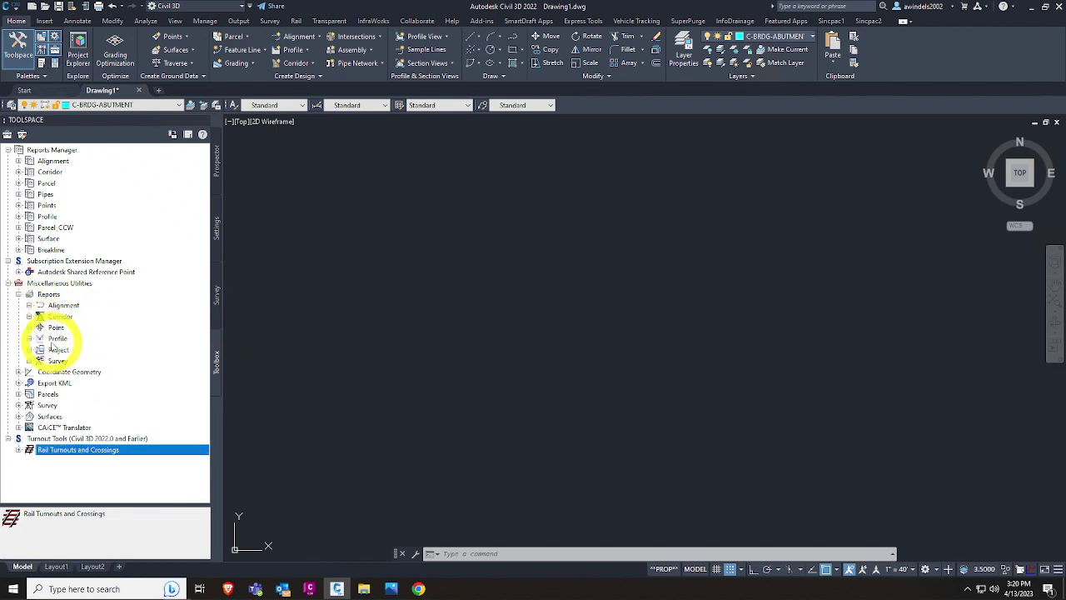
Step: Compare the Profile reports under Miscellaneous Utilities with those in the Reports Manager, and collapse the opened report categories
{"action": "left_click", "coordinate": [29, 338]}
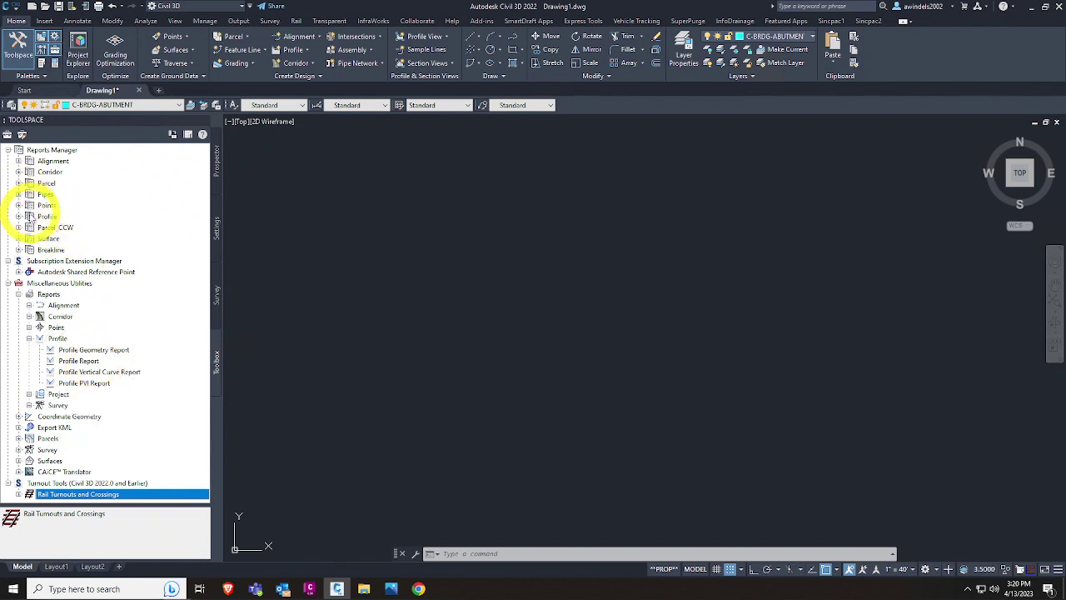
{"action": "left_click", "coordinate": [18, 216]}
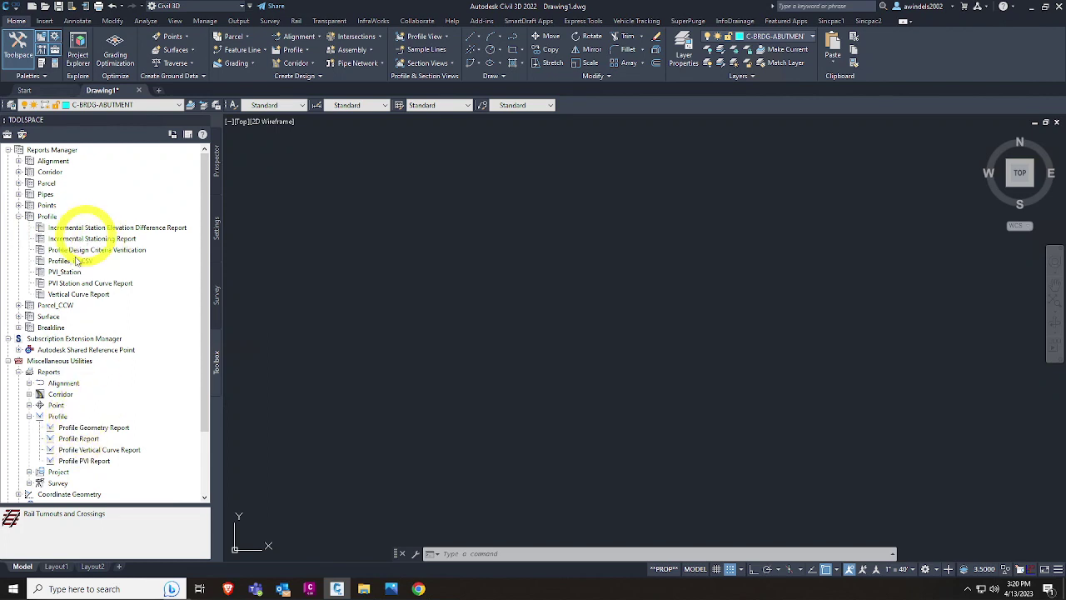
{"action": "left_click", "coordinate": [18, 215]}
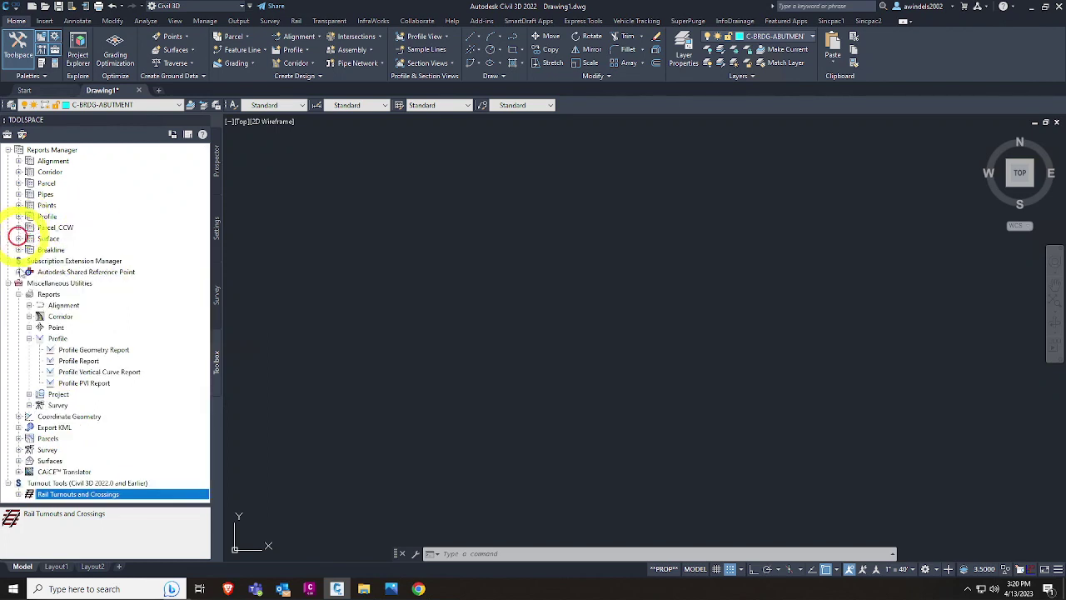
{"action": "left_click", "coordinate": [29, 339]}
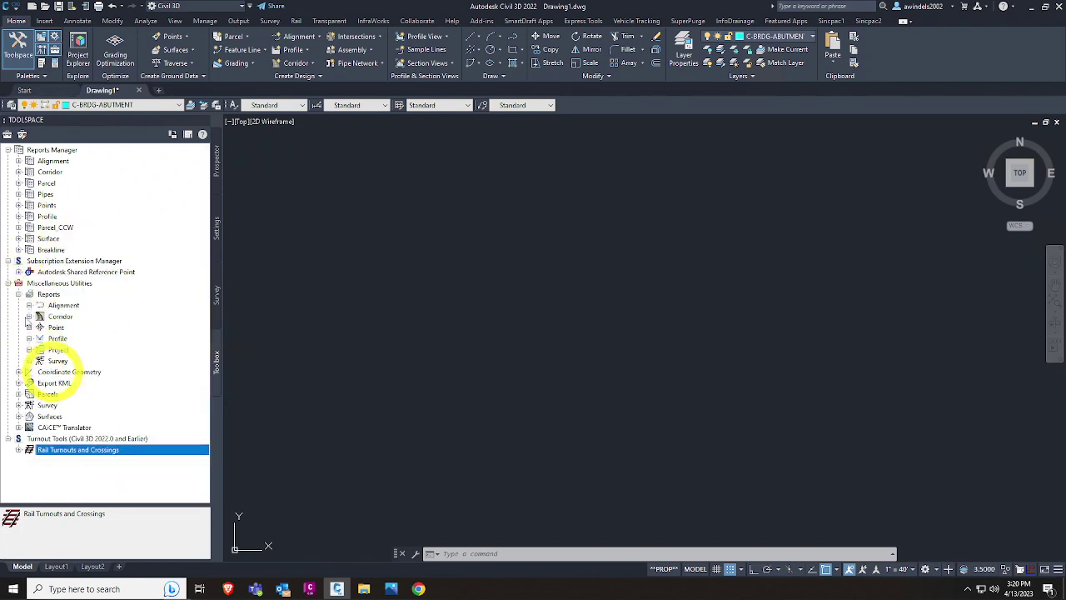
{"action": "left_click", "coordinate": [18, 294]}
Step: Examine the Coordinate Geometry and Export KML utilities, including the Export KML description, and collapse Miscellaneous Utilities
{"action": "left_click", "coordinate": [18, 305]}
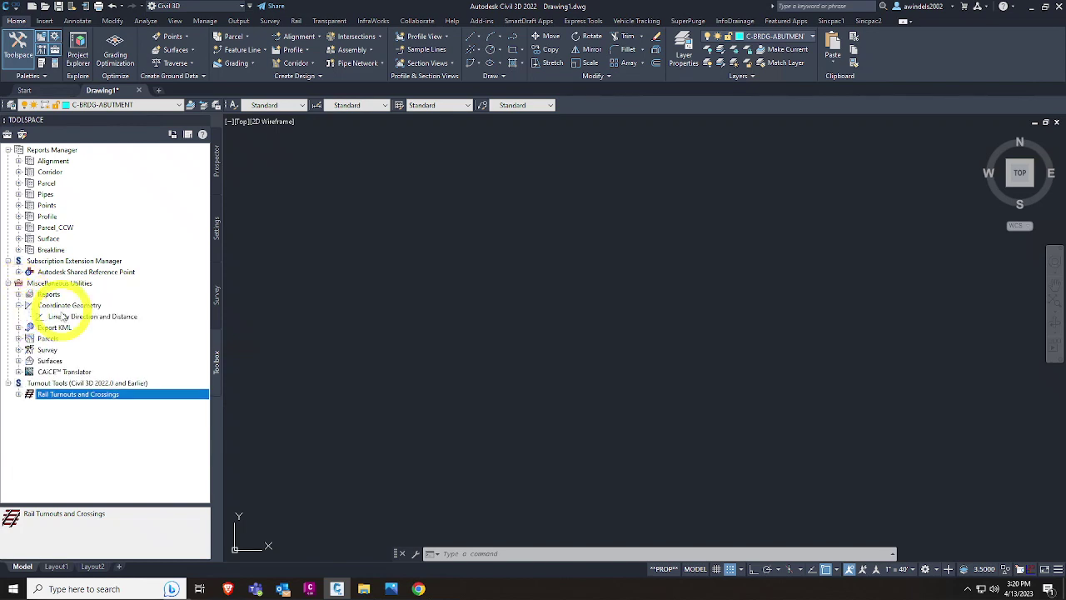
{"action": "left_click", "coordinate": [18, 305]}
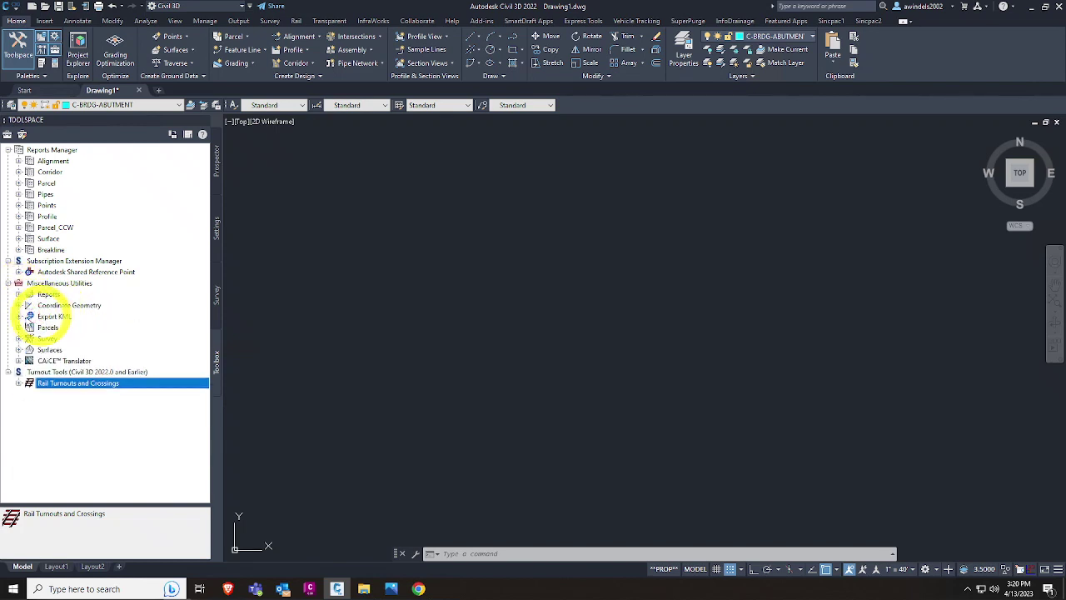
{"action": "left_click", "coordinate": [58, 317]}
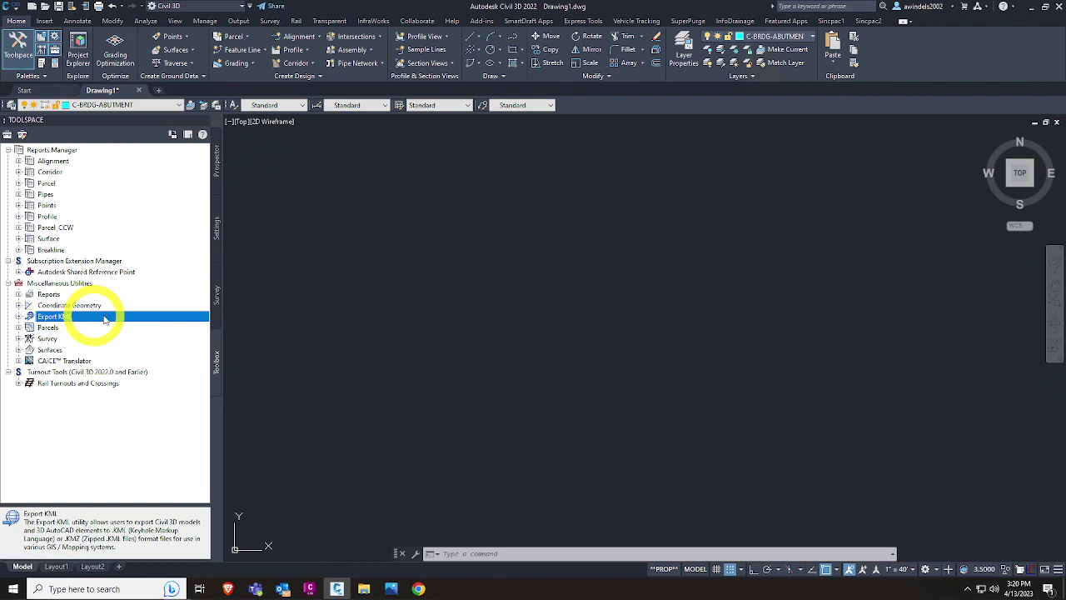
{"action": "left_click", "coordinate": [19, 317]}
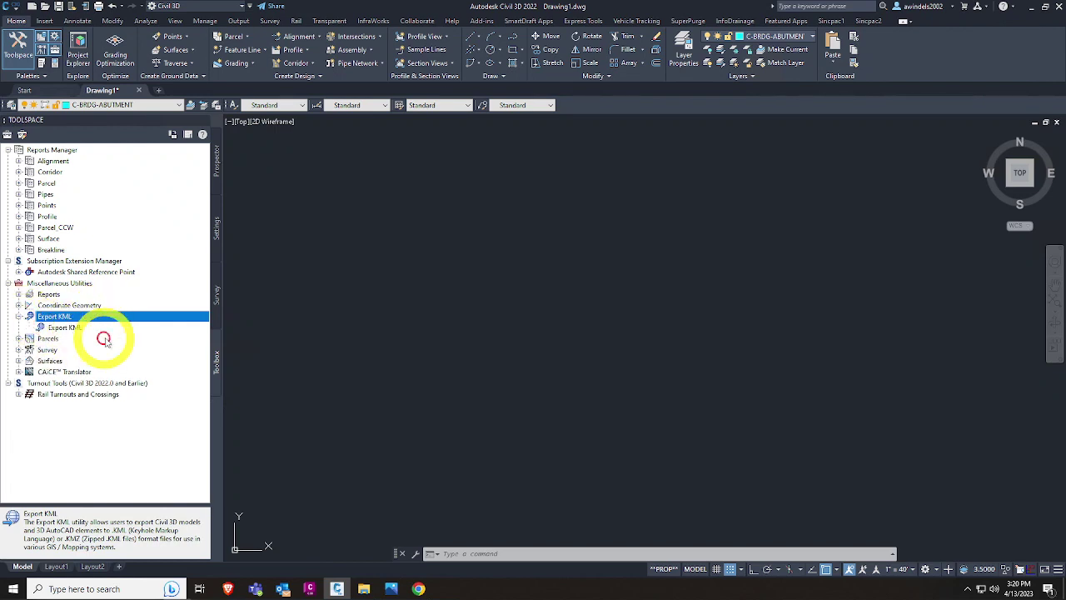
{"action": "left_click", "coordinate": [89, 329]}
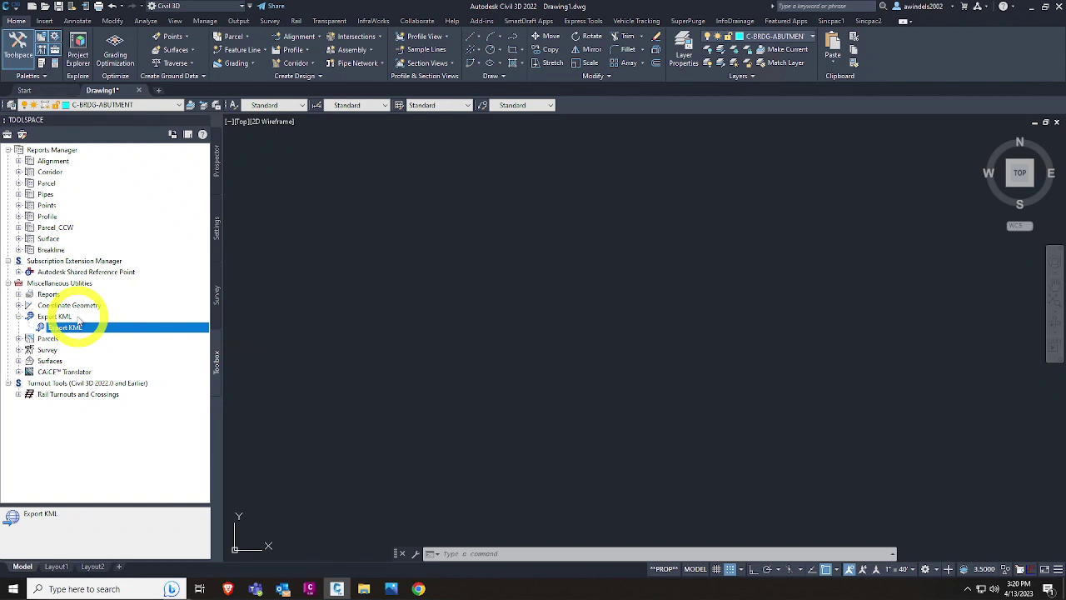
{"action": "left_click", "coordinate": [77, 316]}
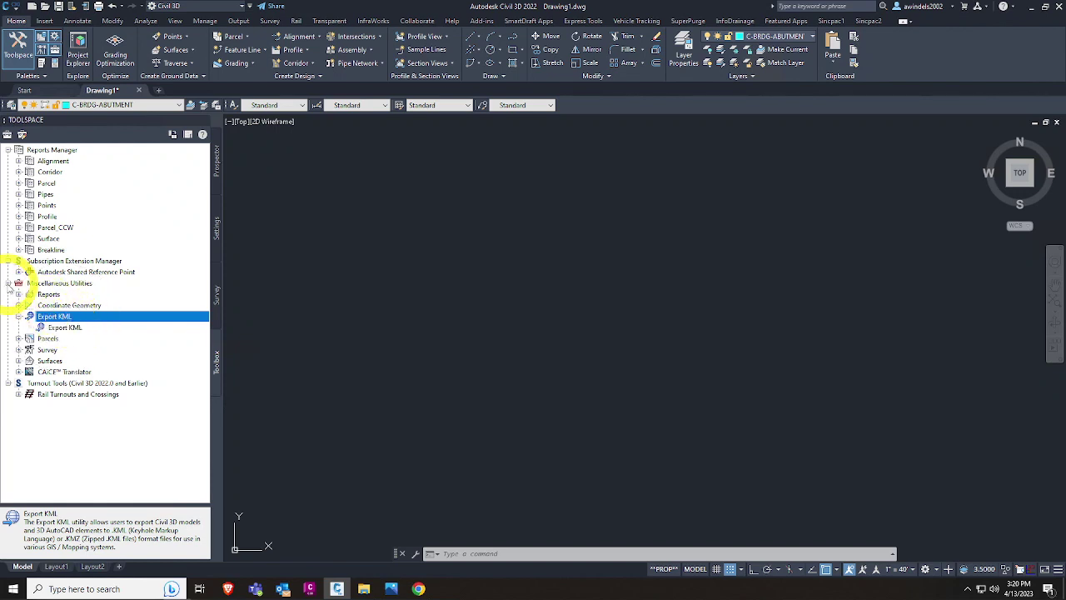
{"action": "left_click", "coordinate": [8, 284]}
Step: Display the Prospector tree and move the Toolspace from its left dock to a dock on the right side of the drawing area
{"action": "left_click", "coordinate": [213, 175]}
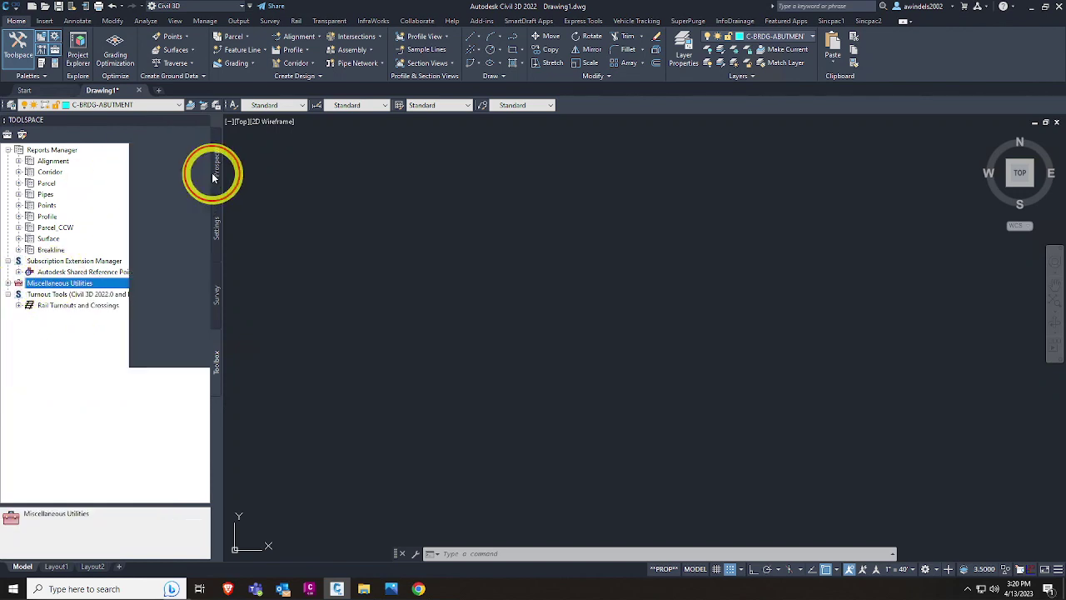
{"action": "mouse_move", "coordinate": [39, 119]}
{"action": "left_mouse_down"}
{"action": "mouse_move", "coordinate": [129, 150]}
{"action": "mouse_move", "coordinate": [571, 209]}
{"action": "mouse_move", "coordinate": [804, 307]}
{"action": "mouse_move", "coordinate": [1045, 388]}
{"action": "left_mouse_up"}
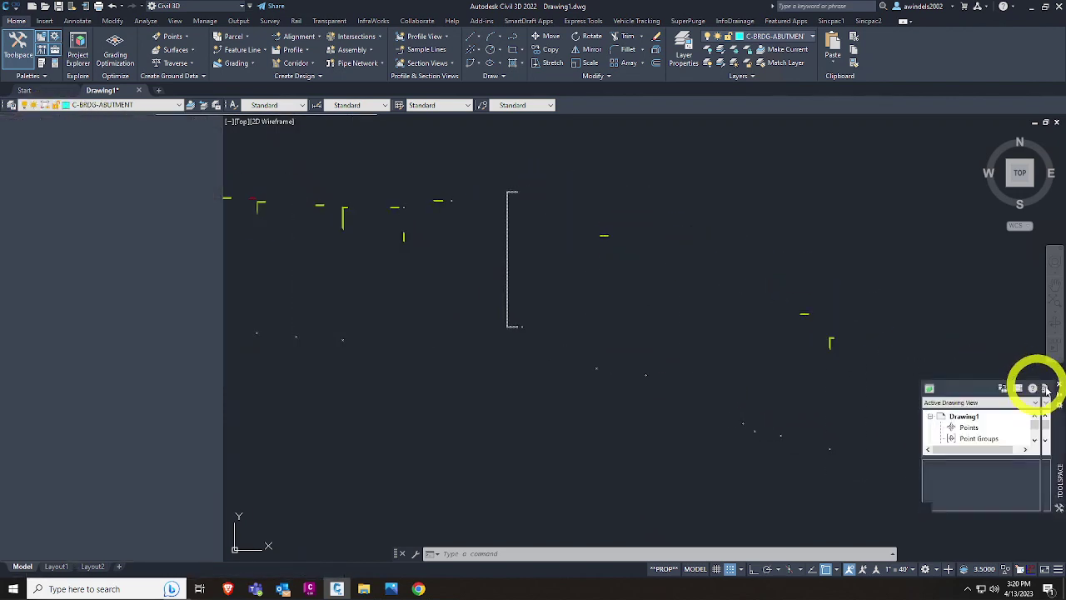
{"action": "left_click", "coordinate": [1058, 401]}
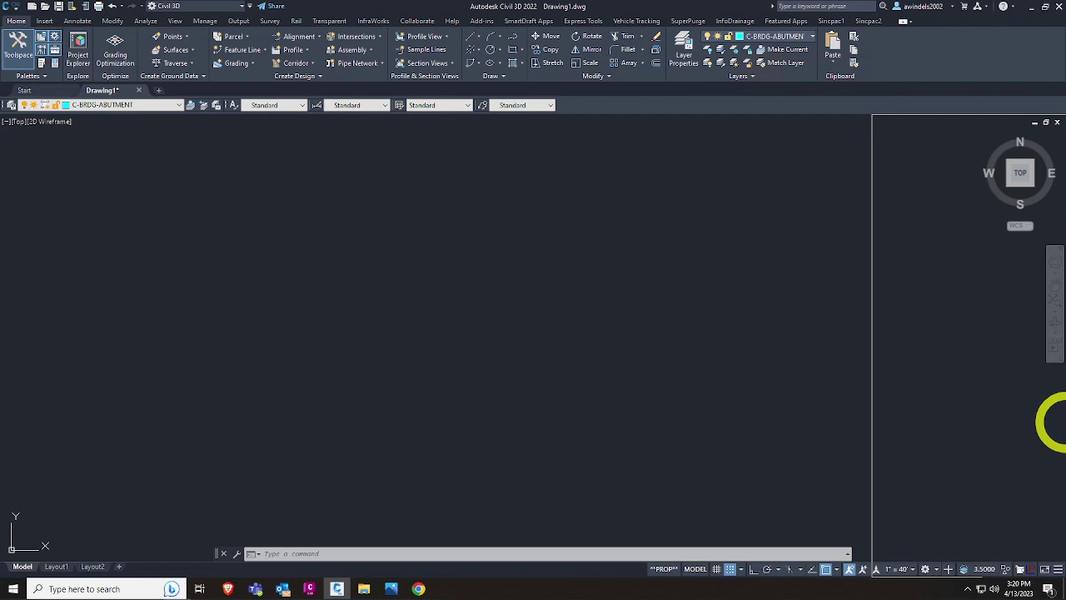
{"action": "left_click_drag", "start_coordinate": [1040, 422], "coordinate": [971, 381]}
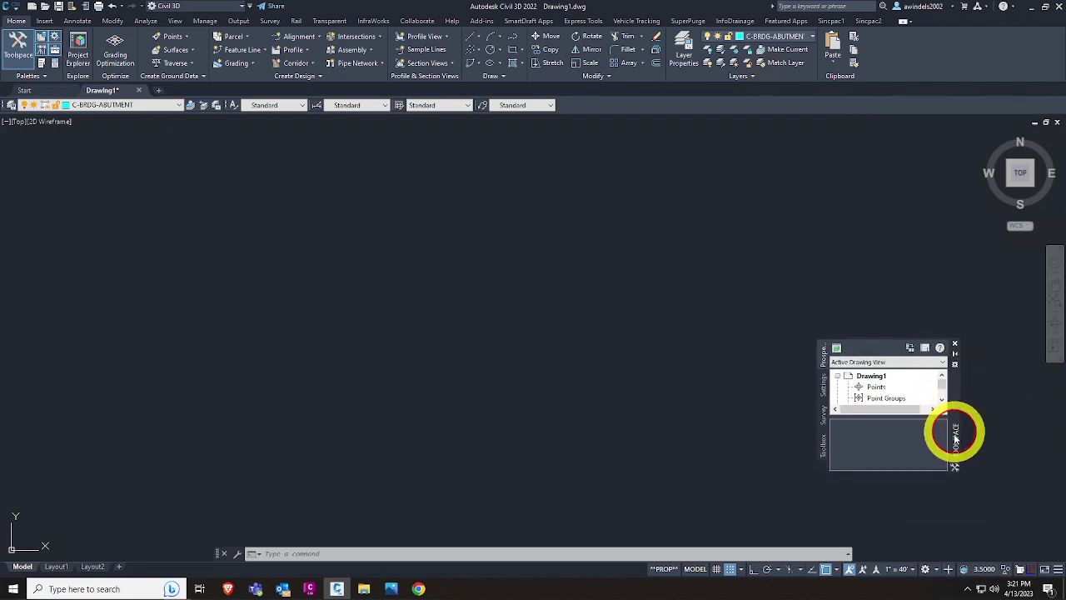
{"action": "left_click_drag", "start_coordinate": [955, 437], "coordinate": [1053, 433]}
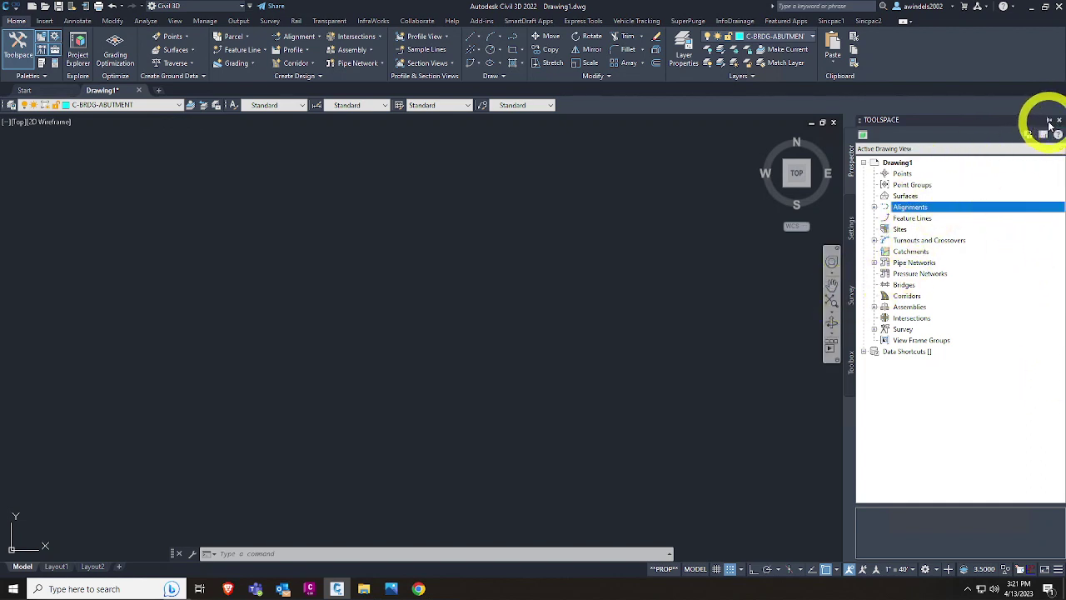
Step: Set the docked Toolspace to auto-hide and widen its flyout so the Prospector tree fits without horizontal scrolling
{"action": "left_click", "coordinate": [1049, 121]}
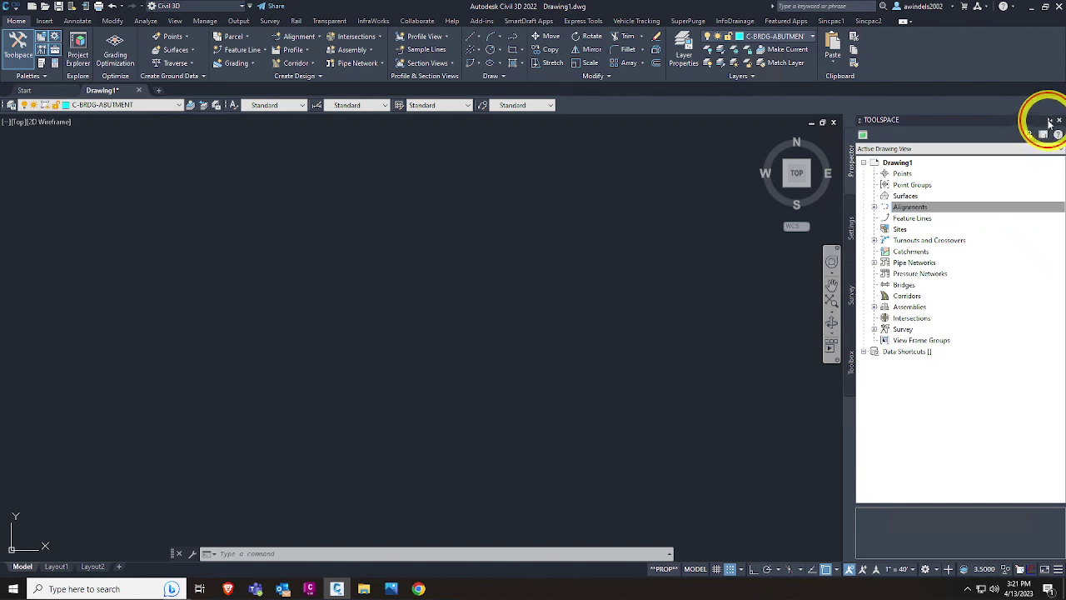
{"action": "mouse_move", "coordinate": [1059, 442]}
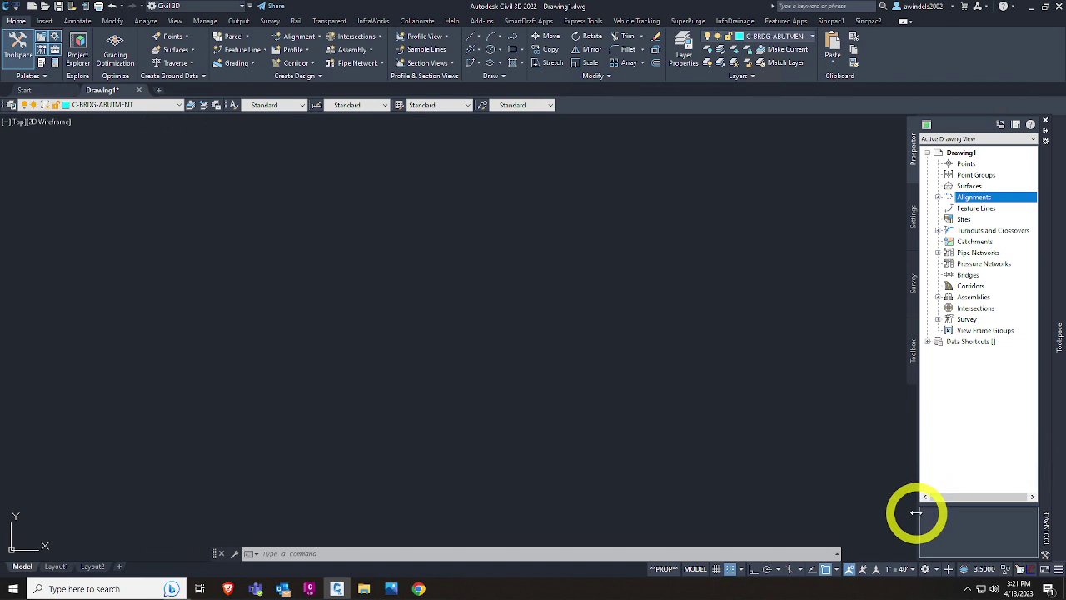
{"action": "left_click_drag", "start_coordinate": [914, 513], "coordinate": [830, 507]}
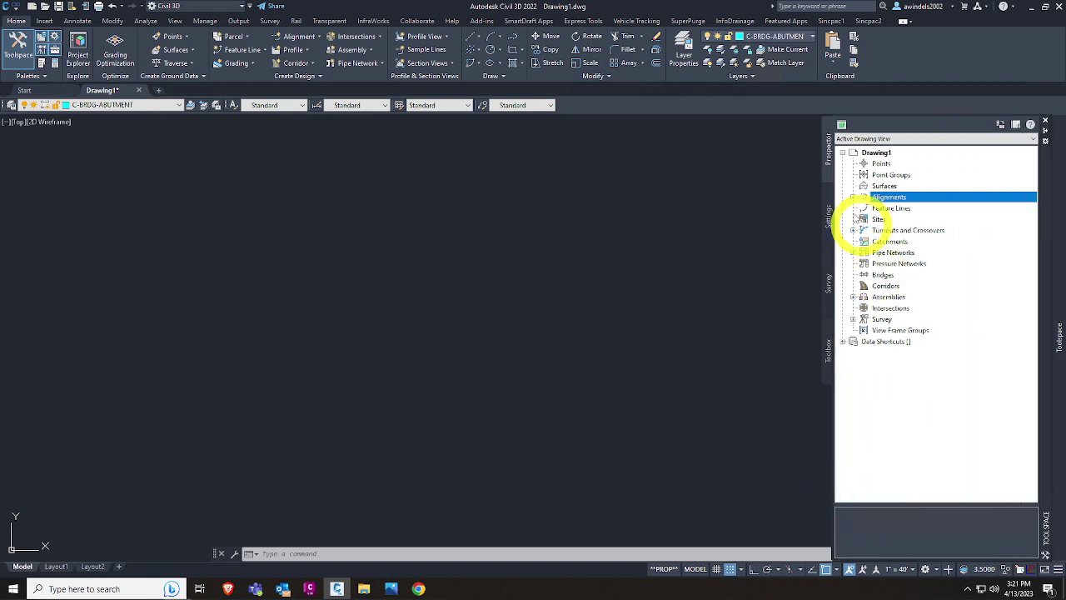
Step: View the alignment types under Alignments in the Prospector tree, collapse the collection, and let the Toolspace hide
{"action": "left_click", "coordinate": [853, 197]}
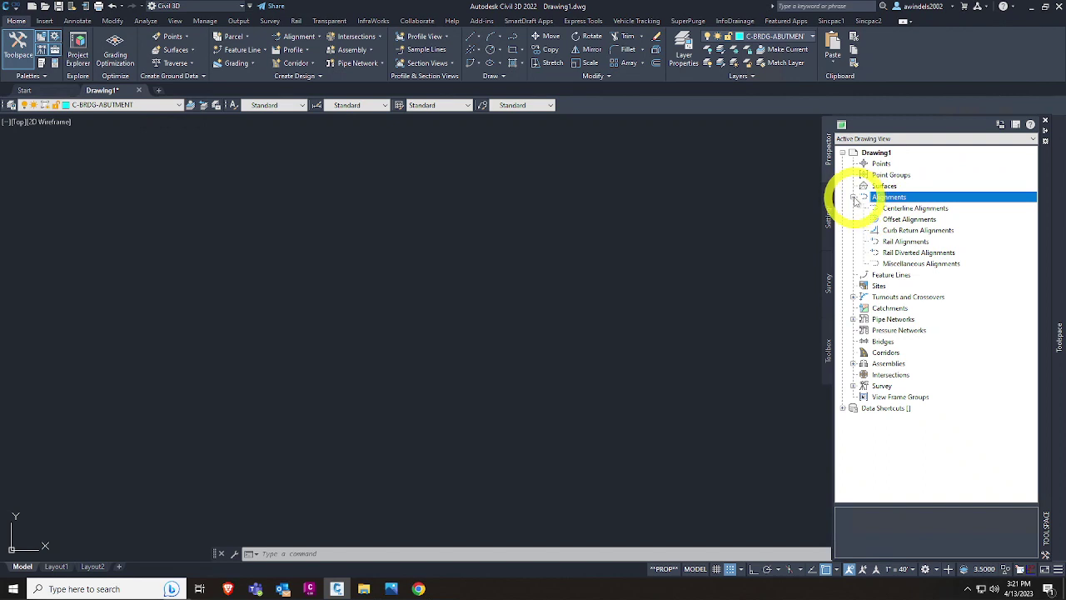
{"action": "left_click", "coordinate": [853, 197]}
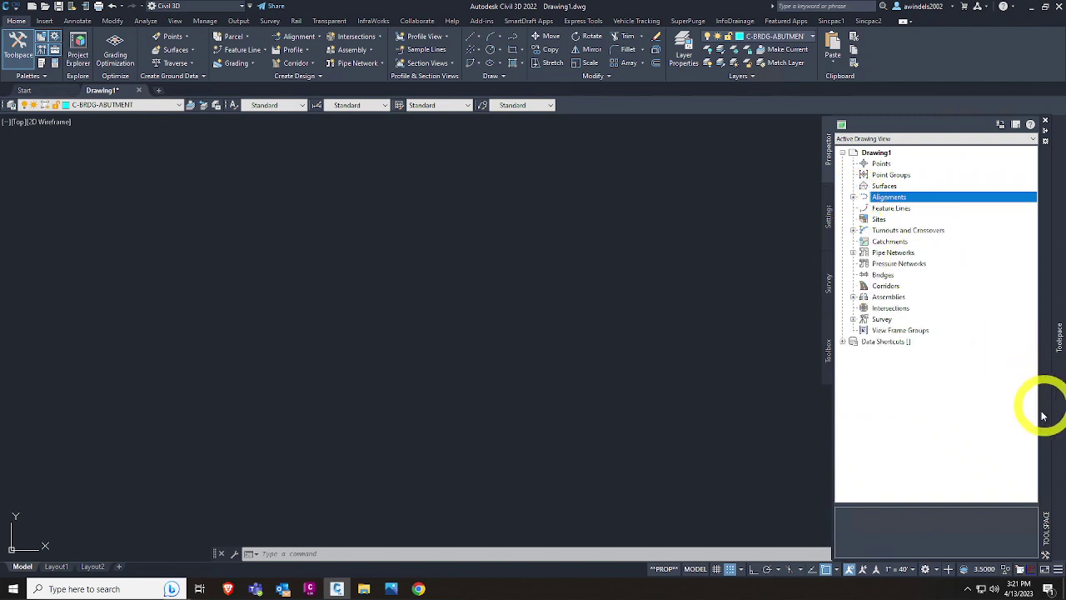
{"action": "key", "text": "Escape"}
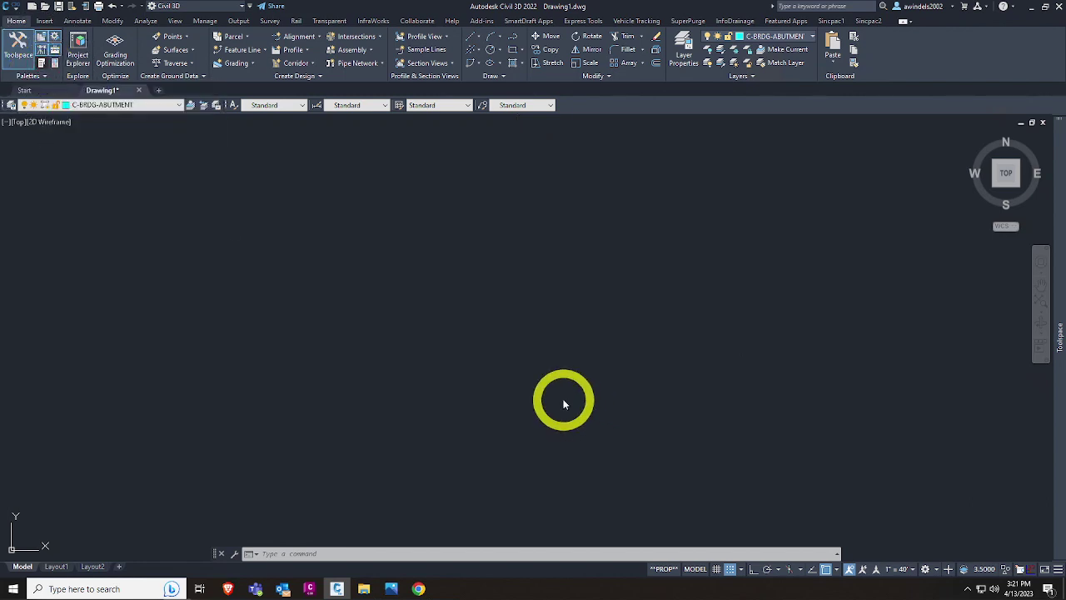
Step: Open the Civil Imperial Subassemblies tool palettes, move them into the drawing area, and enlarge them to show the full assembly list
{"action": "key", "text": "ctrl+3"}
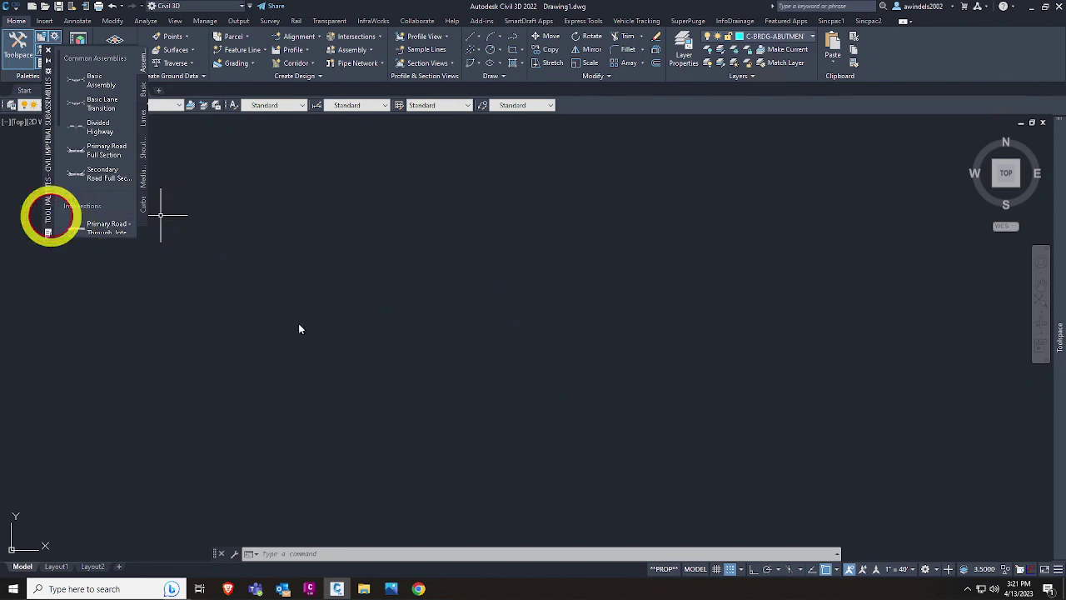
{"action": "mouse_move", "coordinate": [50, 216]}
{"action": "left_mouse_down"}
{"action": "mouse_move", "coordinate": [714, 488]}
{"action": "mouse_move", "coordinate": [722, 437]}
{"action": "mouse_move", "coordinate": [788, 454]}
{"action": "mouse_move", "coordinate": [721, 317]}
{"action": "mouse_move", "coordinate": [683, 277]}
{"action": "left_mouse_up"}
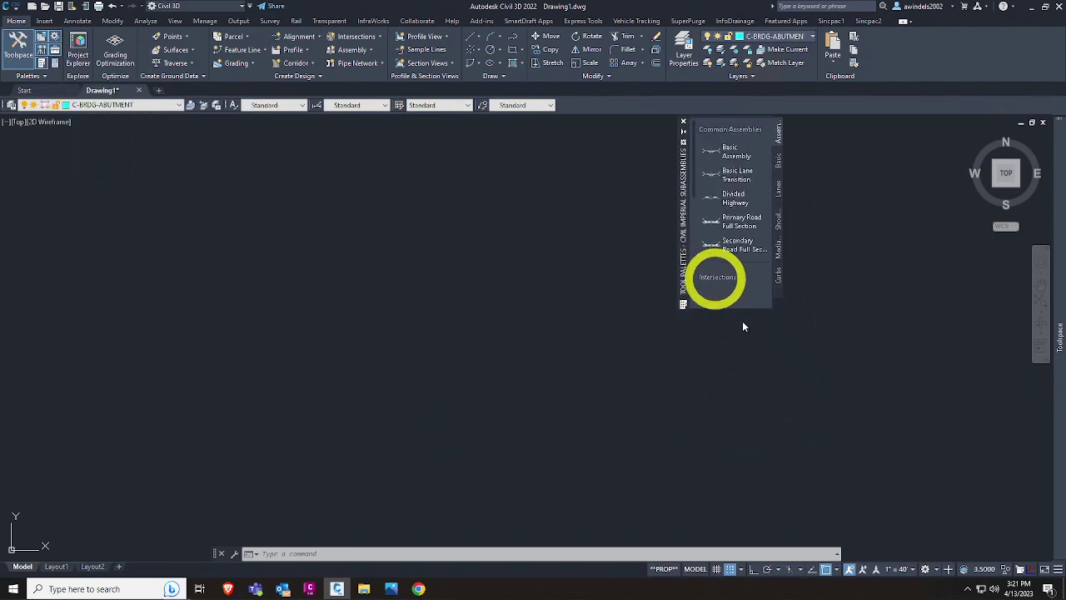
{"action": "left_click_drag", "start_coordinate": [740, 310], "coordinate": [904, 505]}
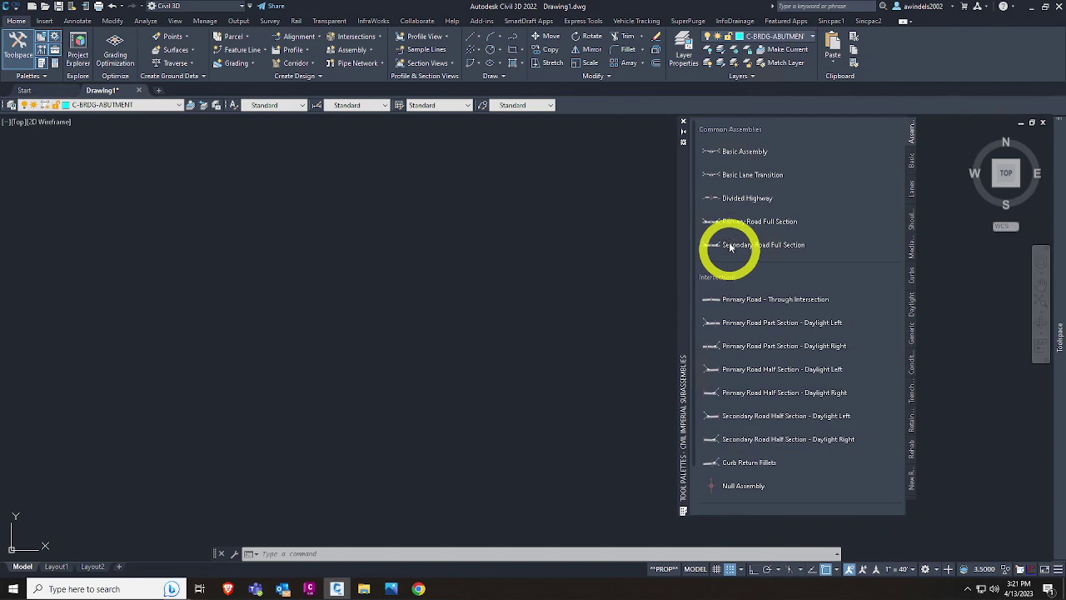
Step: Try placing the Secondary Road Full Section assembly in the drawing, and undo the placement
{"action": "mouse_move", "coordinate": [730, 247]}
{"action": "left_mouse_down"}
{"action": "mouse_move", "coordinate": [452, 295]}
{"action": "mouse_move", "coordinate": [466, 290]}
{"action": "left_mouse_up"}
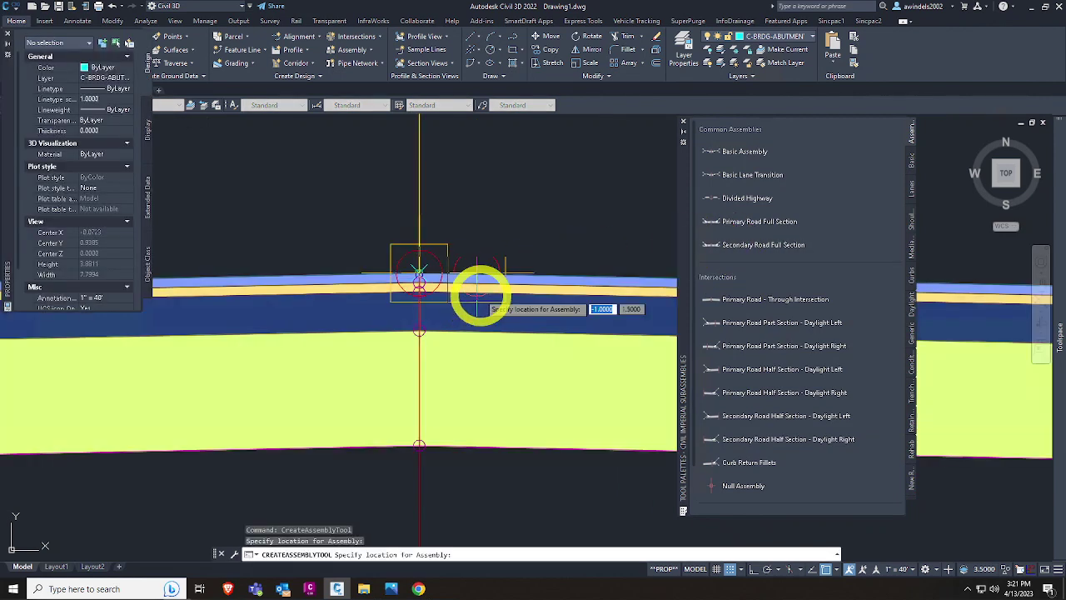
{"action": "key", "text": "Escape"}
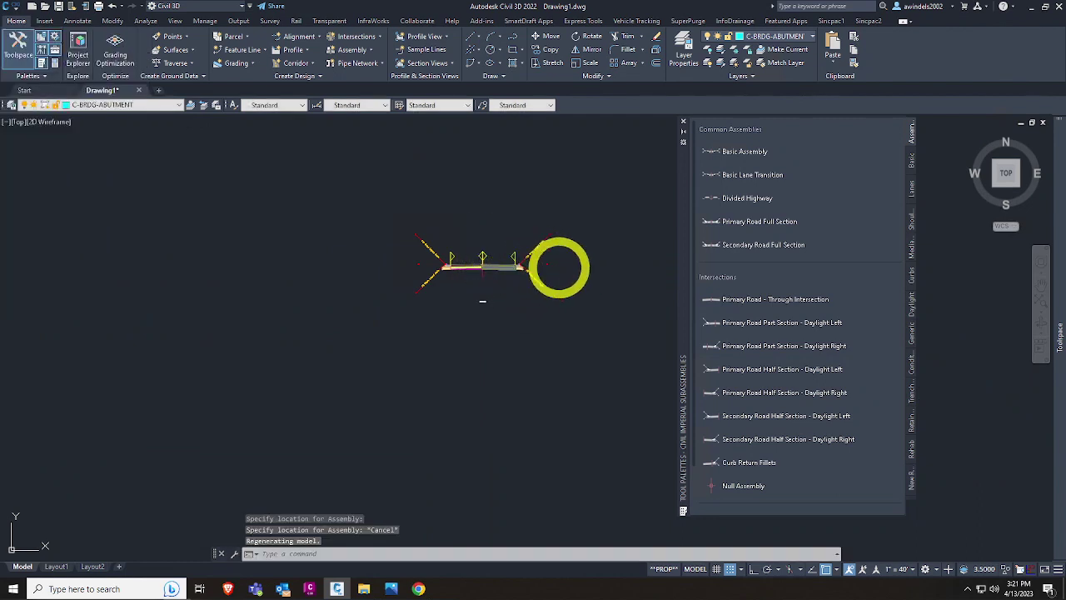
{"action": "key", "text": "ctrl+z"}
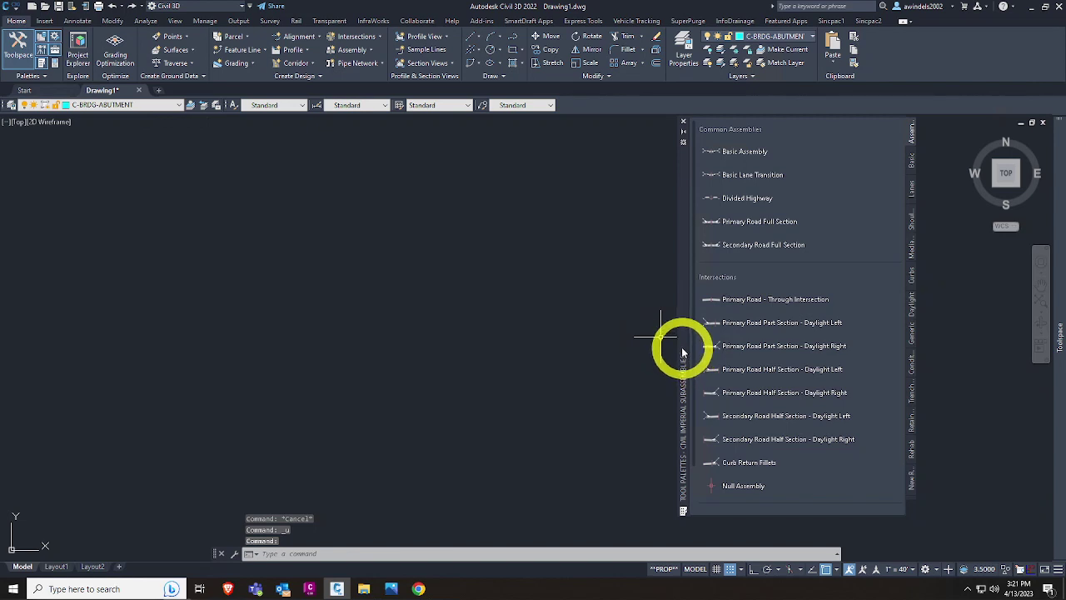
Step: Look through the Basic and Lanes subassembly palettes and the full list of available palettes, dismissing the meeting notifications
{"action": "left_click", "coordinate": [912, 160]}
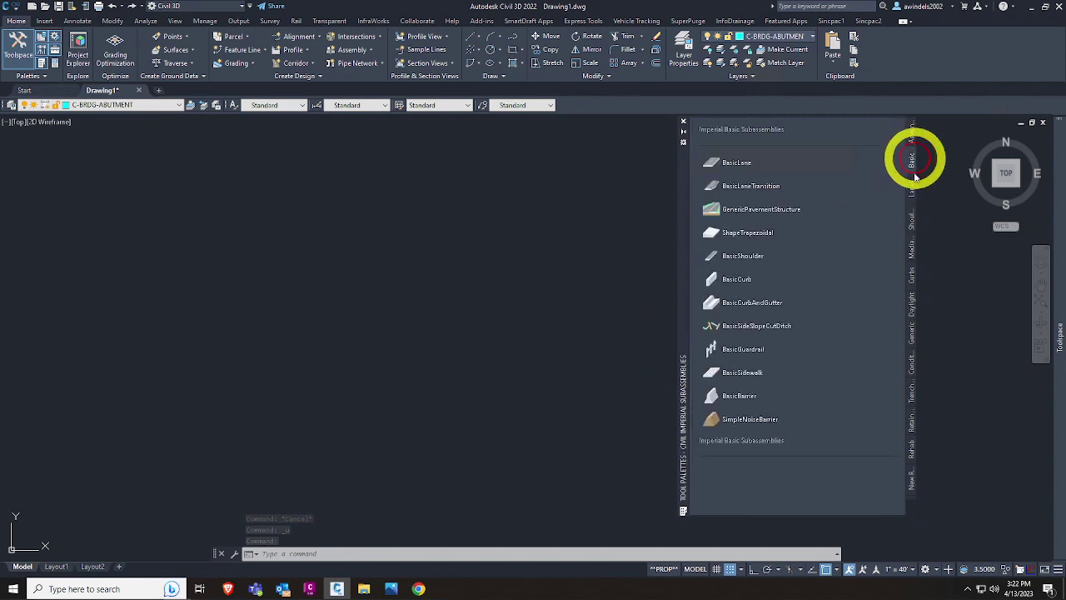
{"action": "left_click", "coordinate": [912, 192]}
{"action": "left_click", "coordinate": [911, 162]}
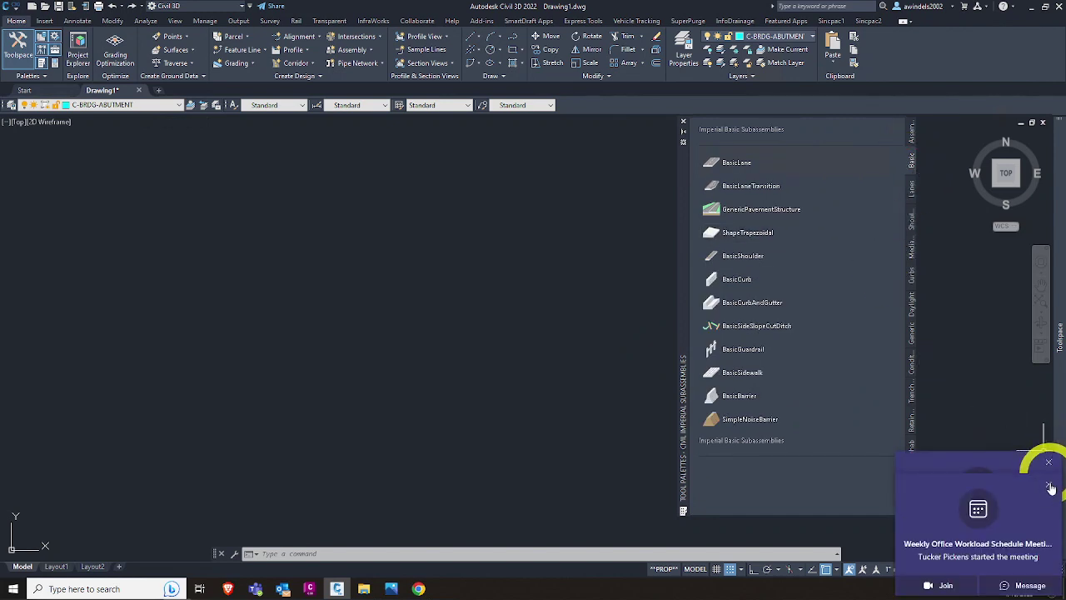
{"action": "left_click", "coordinate": [1050, 465]}
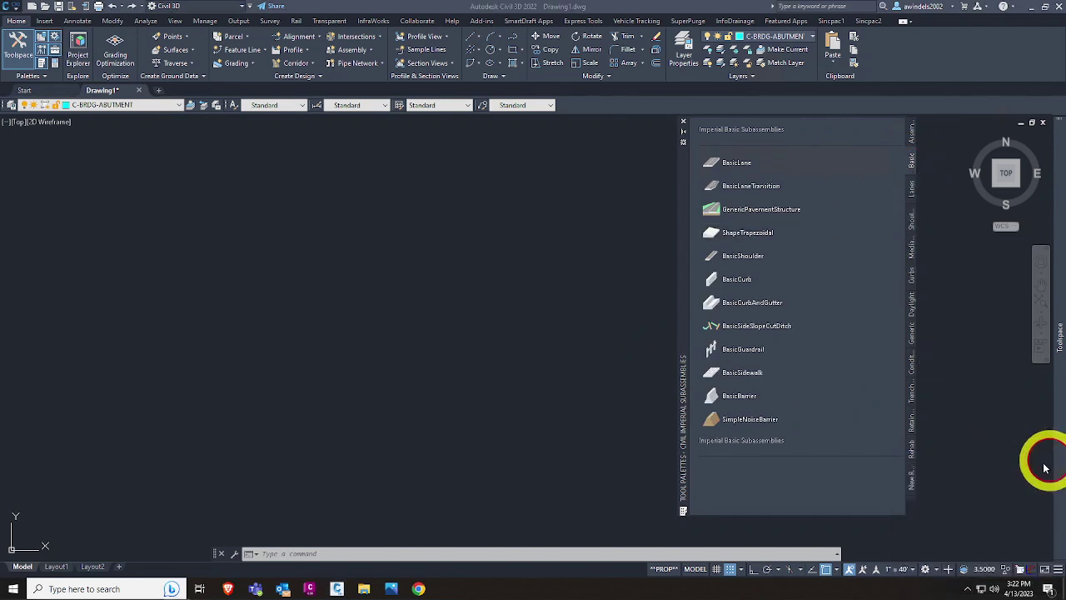
{"action": "left_click", "coordinate": [910, 495]}
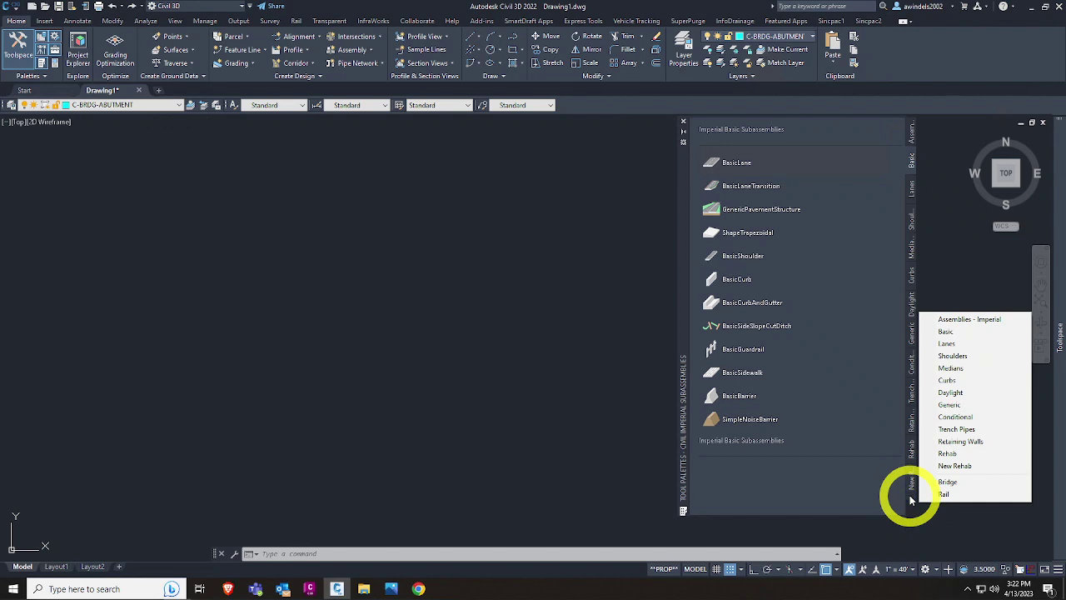
{"action": "left_click", "coordinate": [724, 162]}
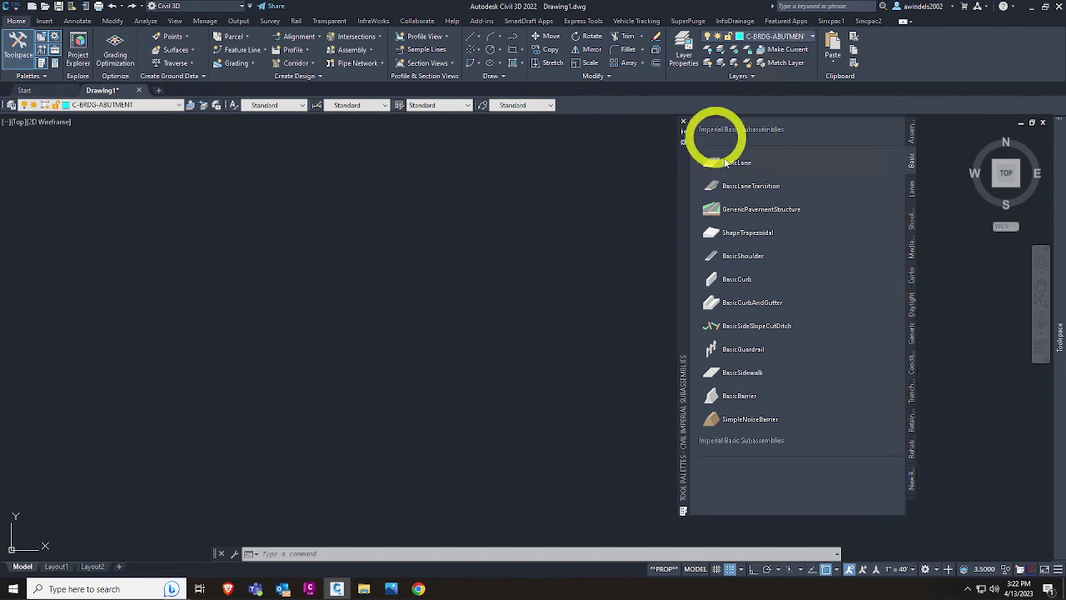
Step: Look through the available tool palette sets, viewing the Civil Materials and Generic Lights sets
{"action": "left_click", "coordinate": [684, 142]}
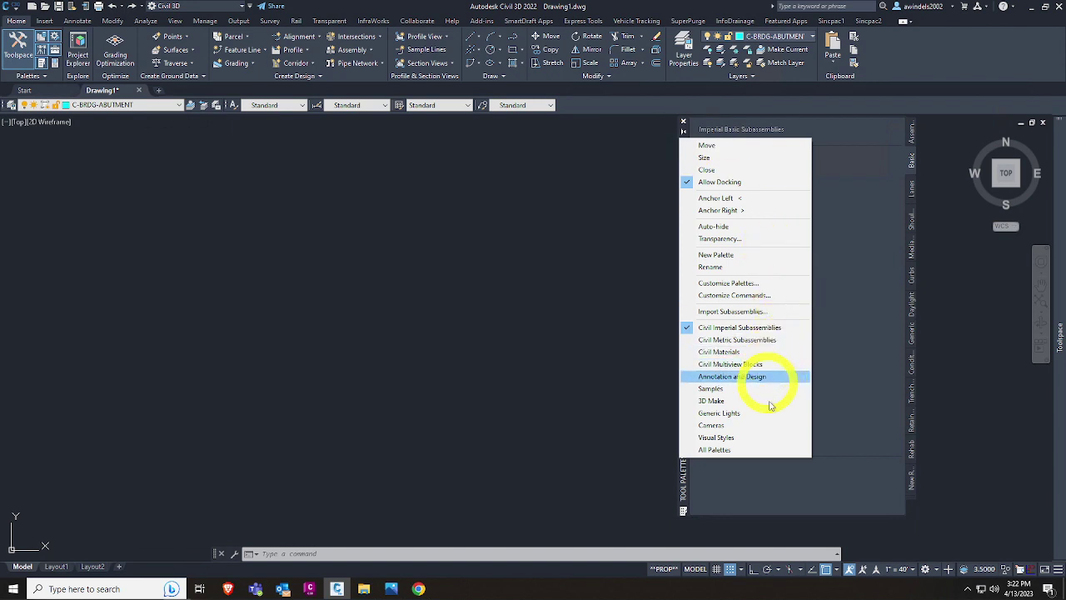
{"action": "left_click", "coordinate": [686, 142]}
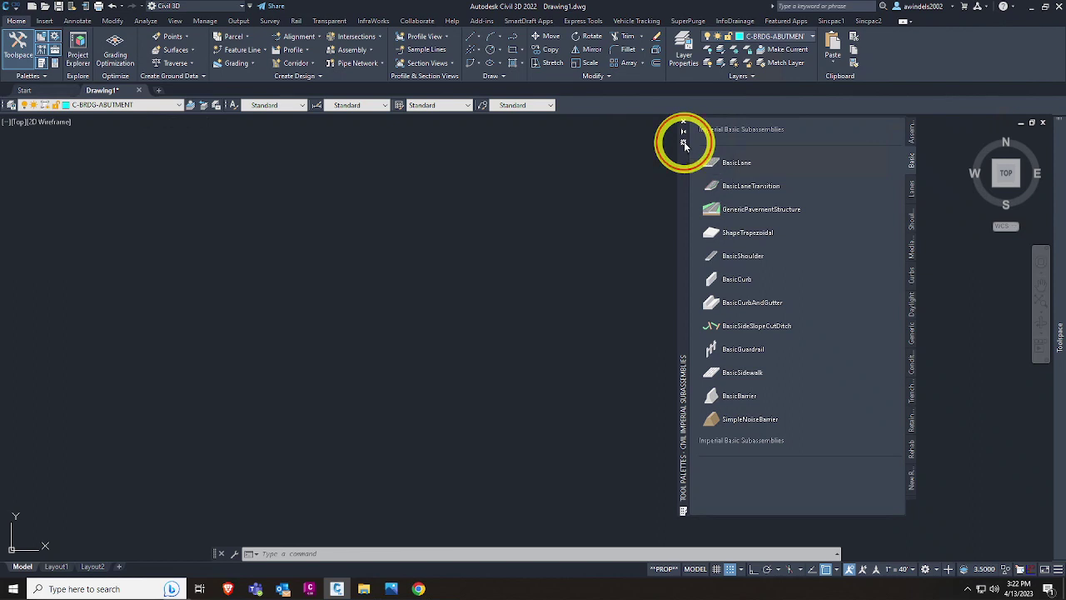
{"action": "left_click", "coordinate": [683, 142]}
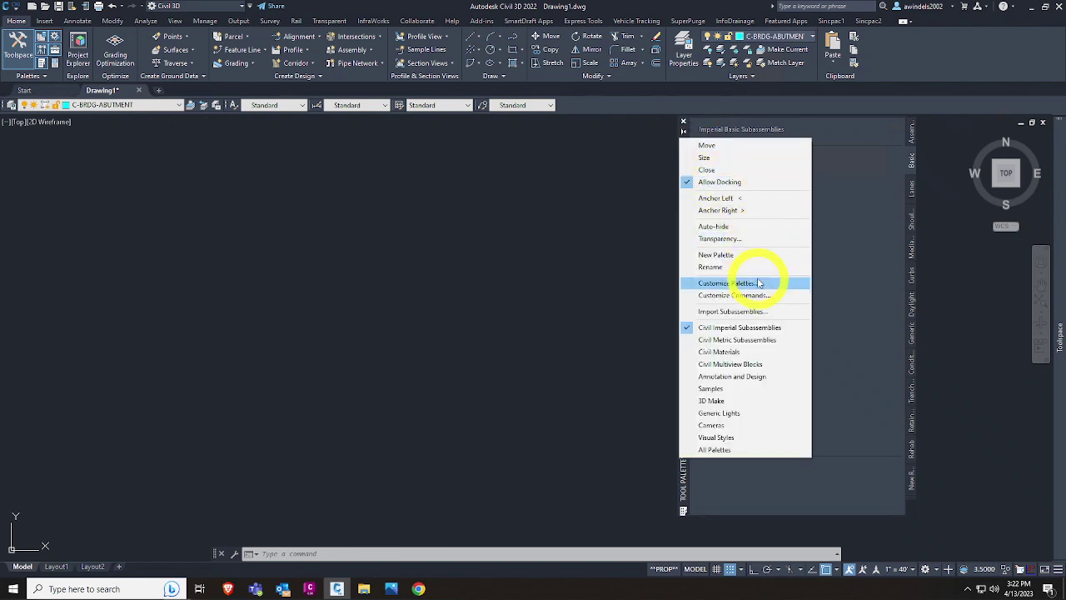
{"action": "left_click", "coordinate": [773, 352]}
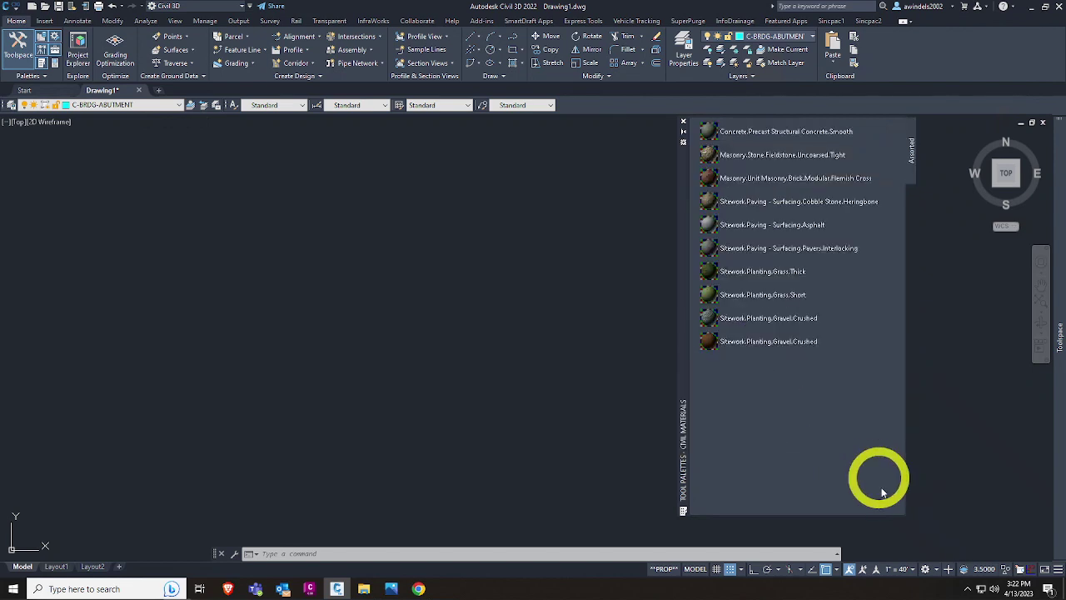
{"action": "left_click", "coordinate": [683, 143]}
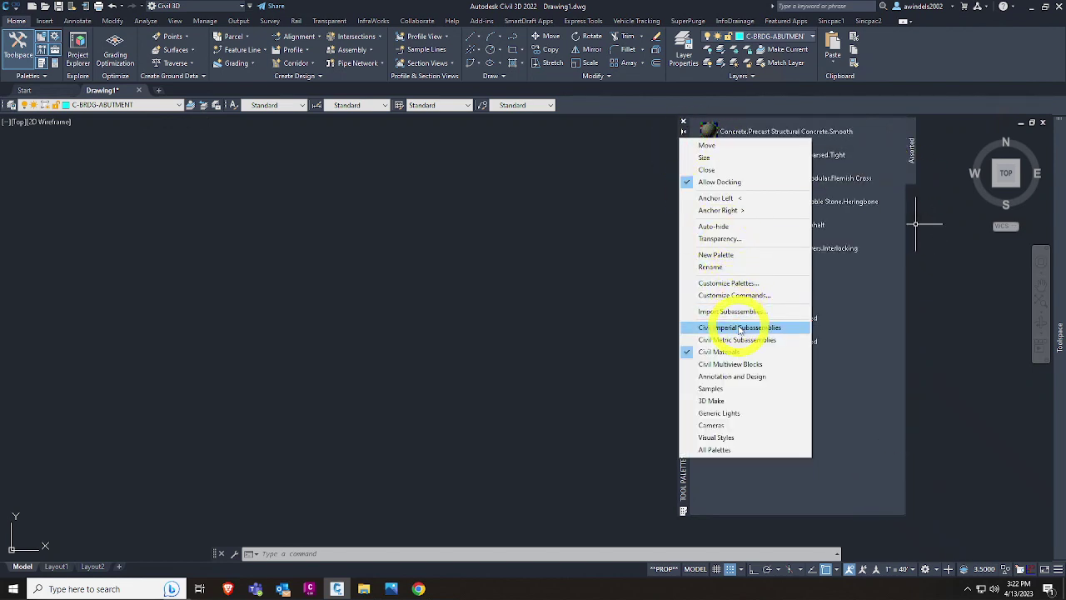
{"action": "left_click", "coordinate": [726, 414]}
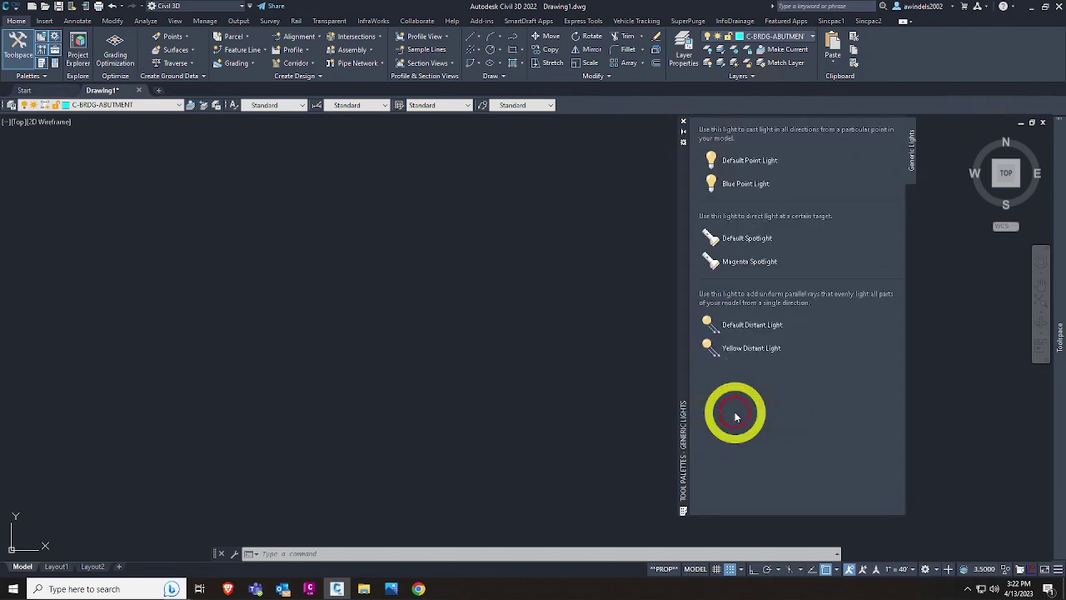
{"action": "left_click", "coordinate": [682, 142]}
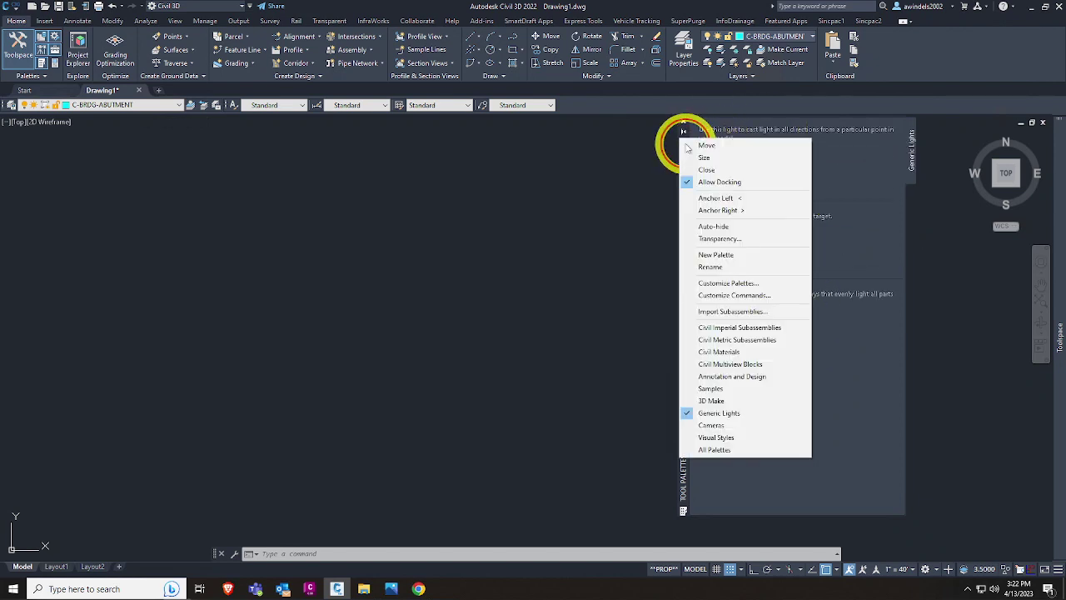
{"action": "left_click", "coordinate": [736, 353]}
Step: Switch the tool palettes to the All Palettes set and view the Draw, Modify, Cameras, Basic and Lanes palettes
{"action": "left_click", "coordinate": [684, 145]}
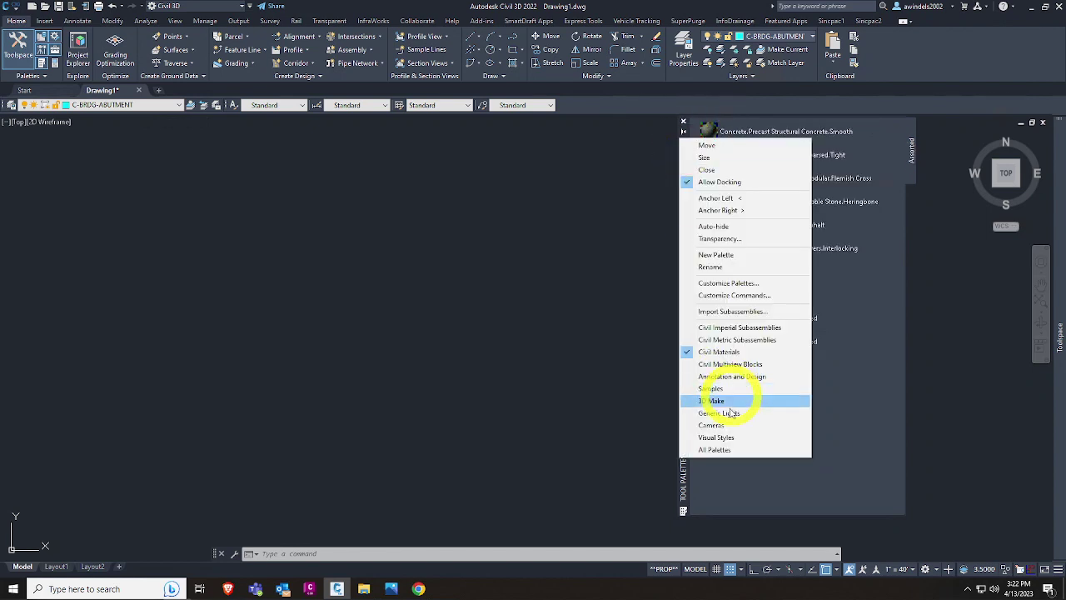
{"action": "left_click", "coordinate": [716, 449]}
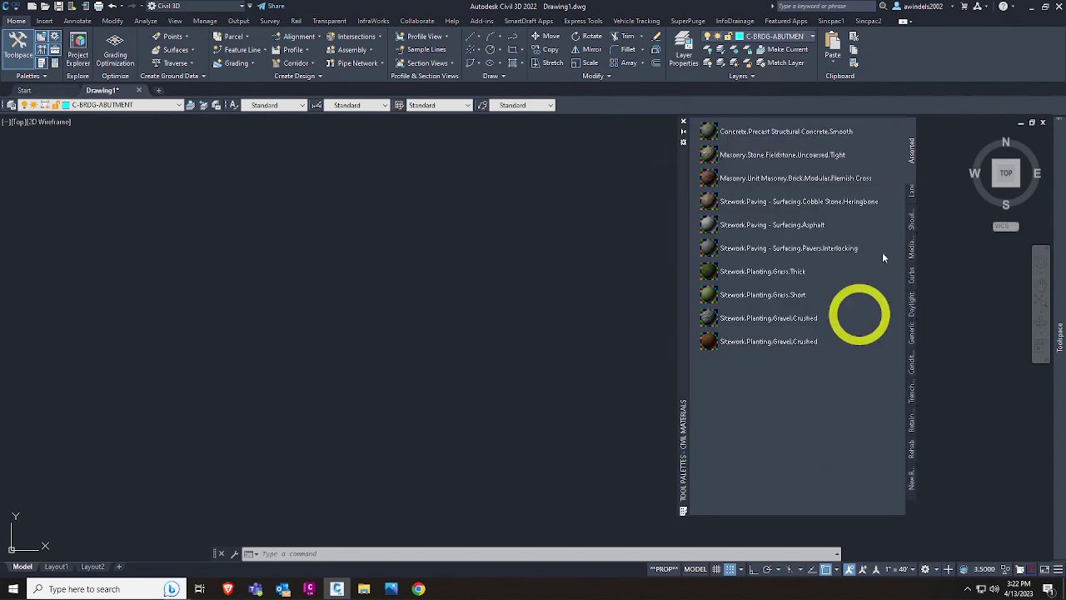
{"action": "left_click", "coordinate": [912, 160]}
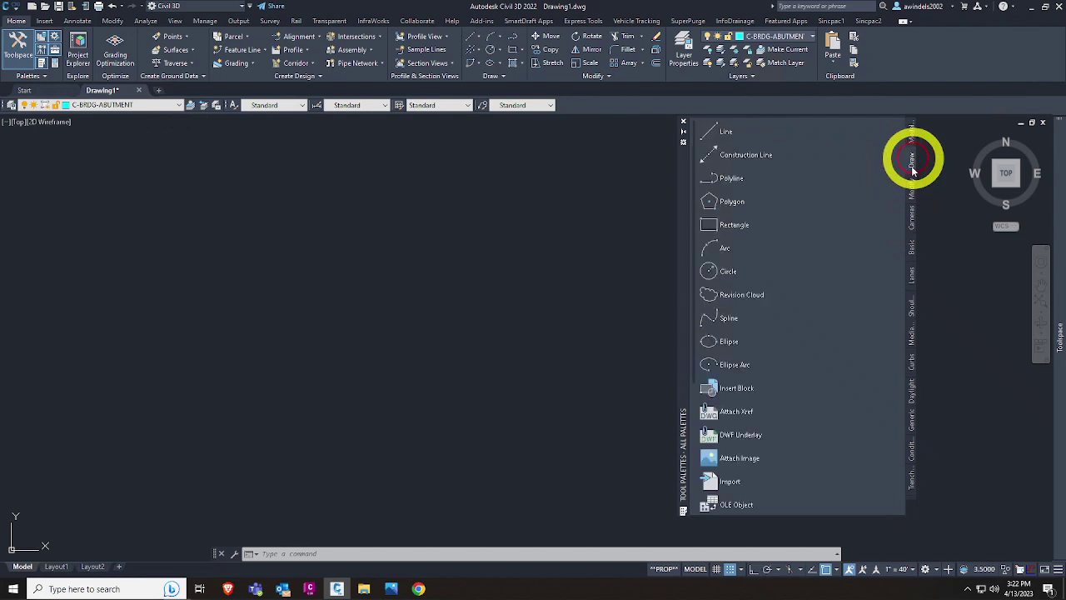
{"action": "left_click", "coordinate": [910, 188]}
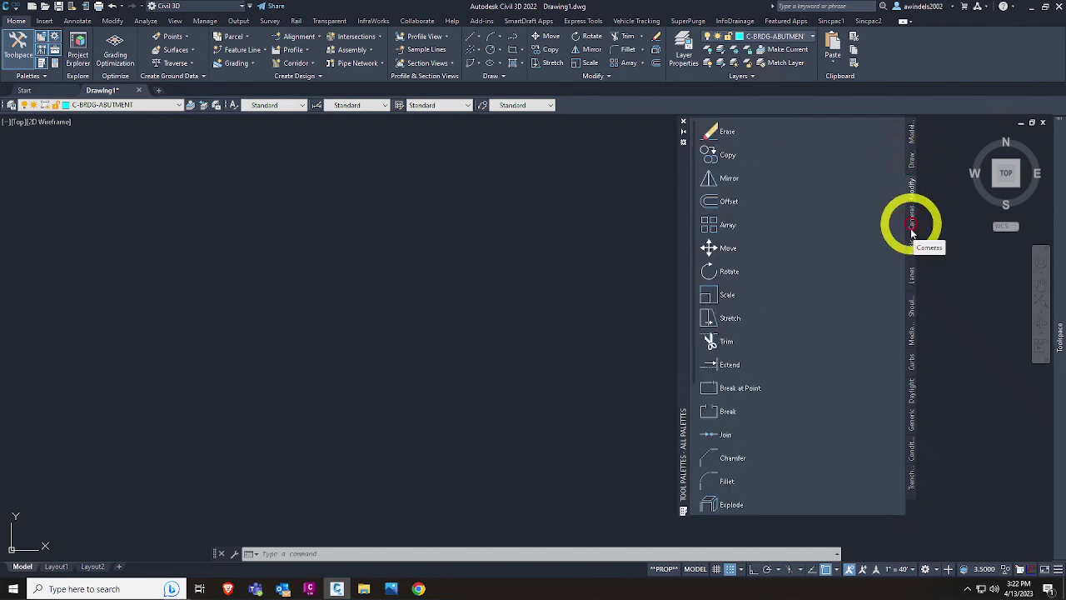
{"action": "left_click", "coordinate": [911, 225]}
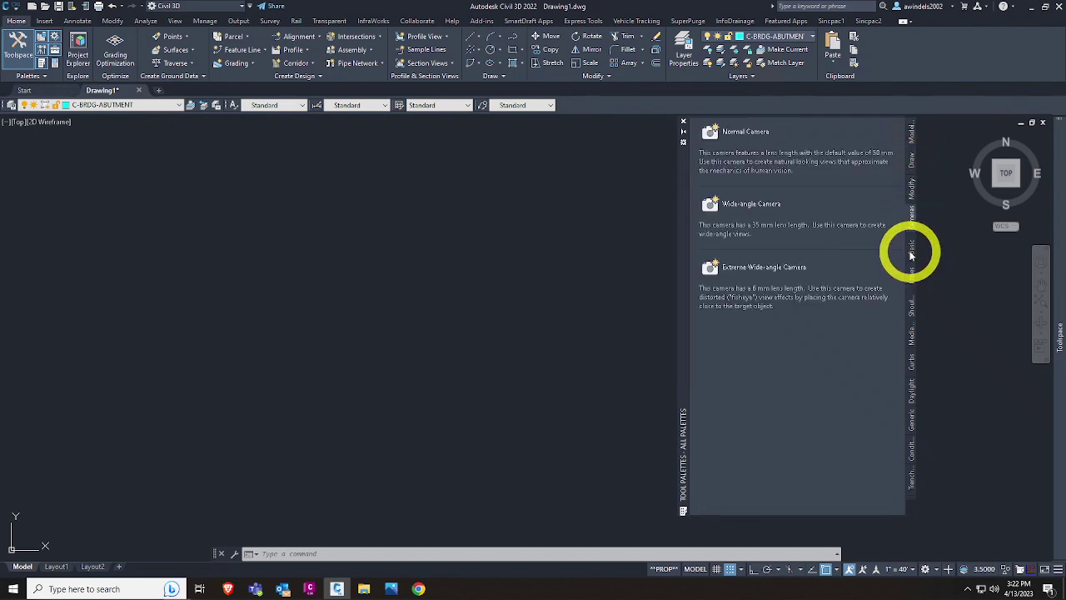
{"action": "left_click", "coordinate": [912, 265]}
{"action": "left_click", "coordinate": [912, 273]}
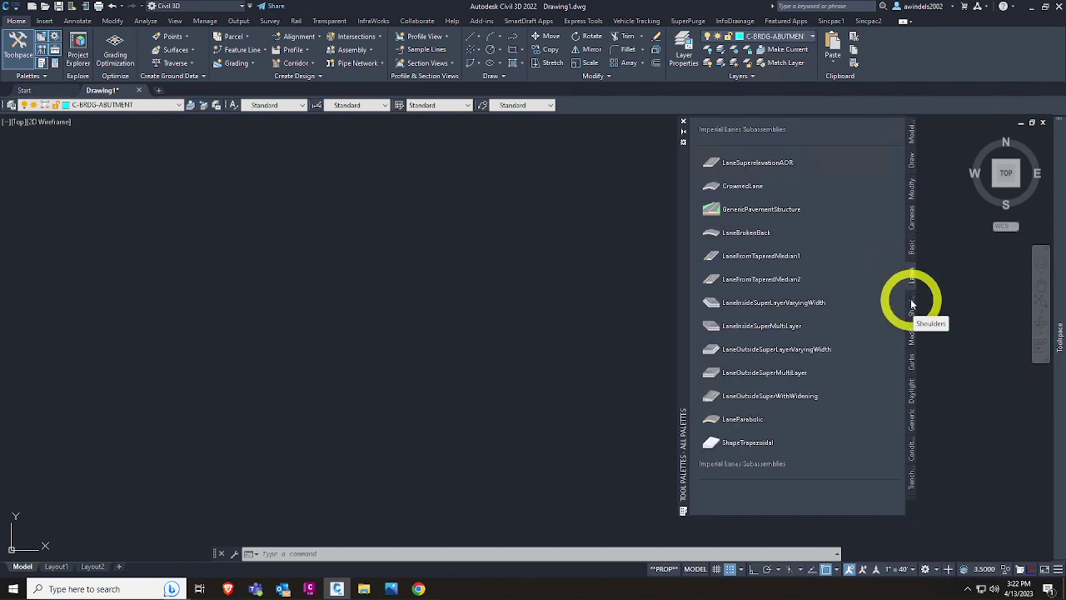
Step: Look through the Shoulders, Medians, Curbs, Daylight, Generic, Conditional and Trench Pipes palettes
{"action": "left_click", "coordinate": [911, 310]}
{"action": "left_click", "coordinate": [912, 337]}
{"action": "left_click", "coordinate": [911, 360]}
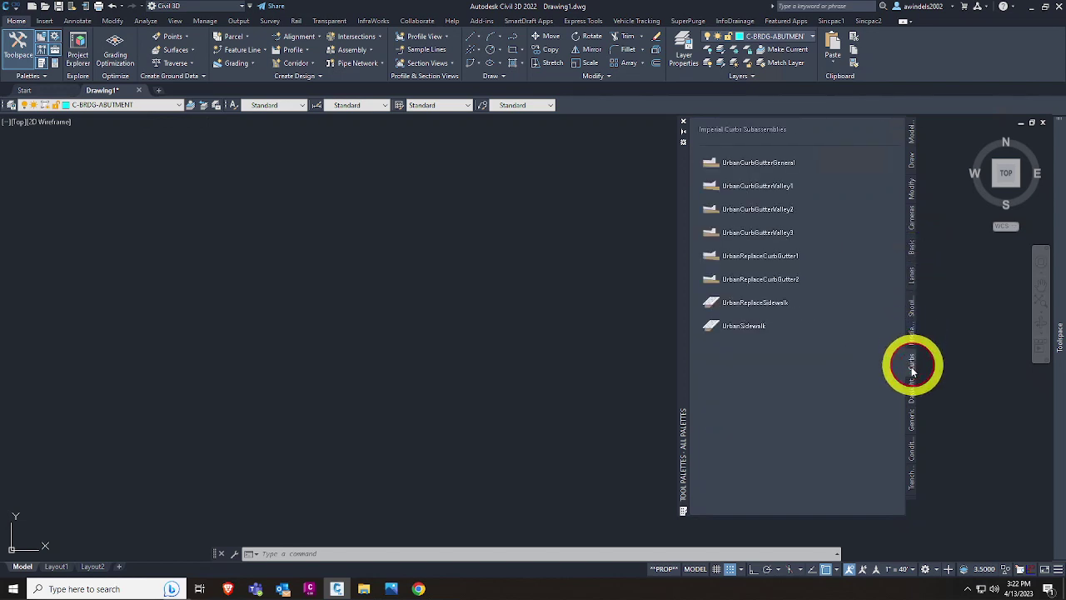
{"action": "left_click", "coordinate": [912, 388]}
{"action": "left_click", "coordinate": [912, 416]}
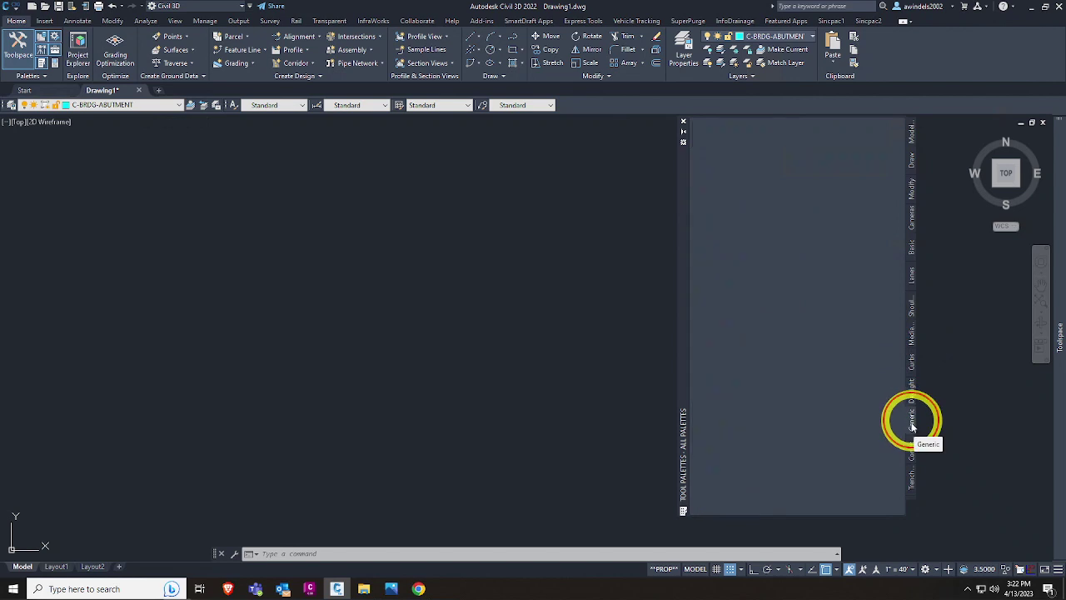
{"action": "left_click", "coordinate": [912, 457]}
{"action": "left_click", "coordinate": [911, 486]}
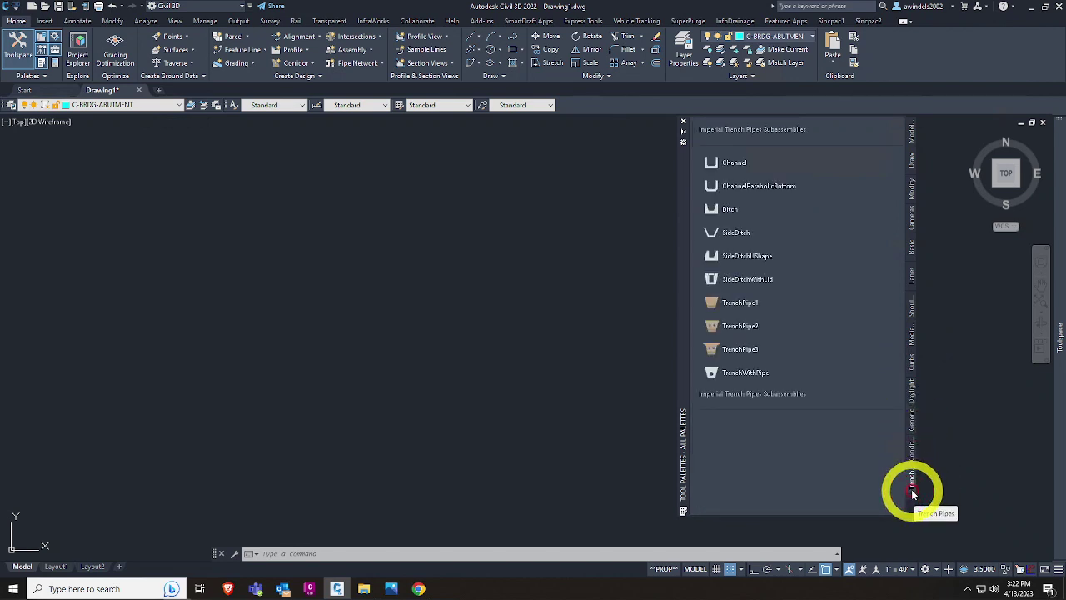
Step: View the full list of palettes contained in the All Palettes set
{"action": "right_click", "coordinate": [912, 493]}
{"action": "left_click", "coordinate": [912, 492]}
{"action": "left_click", "coordinate": [912, 497]}
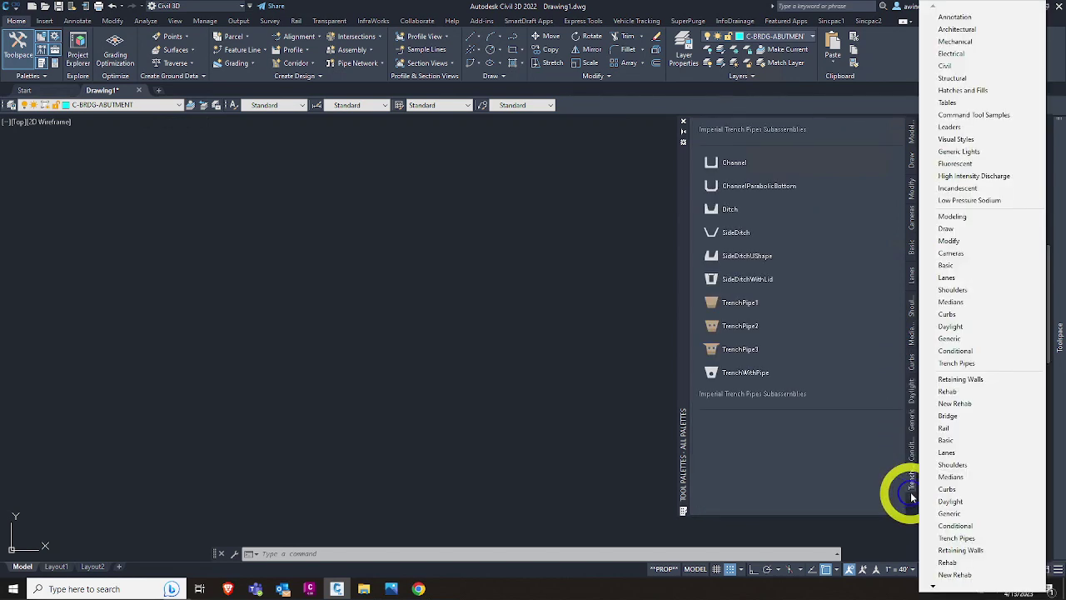
{"action": "left_click", "coordinate": [912, 497]}
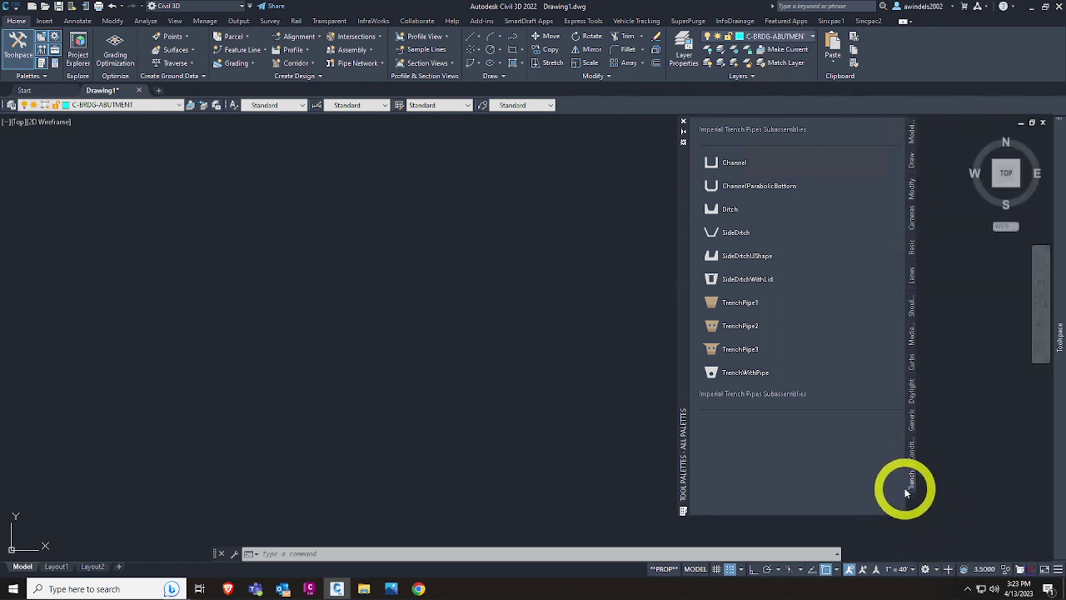
{"action": "left_click", "coordinate": [907, 496]}
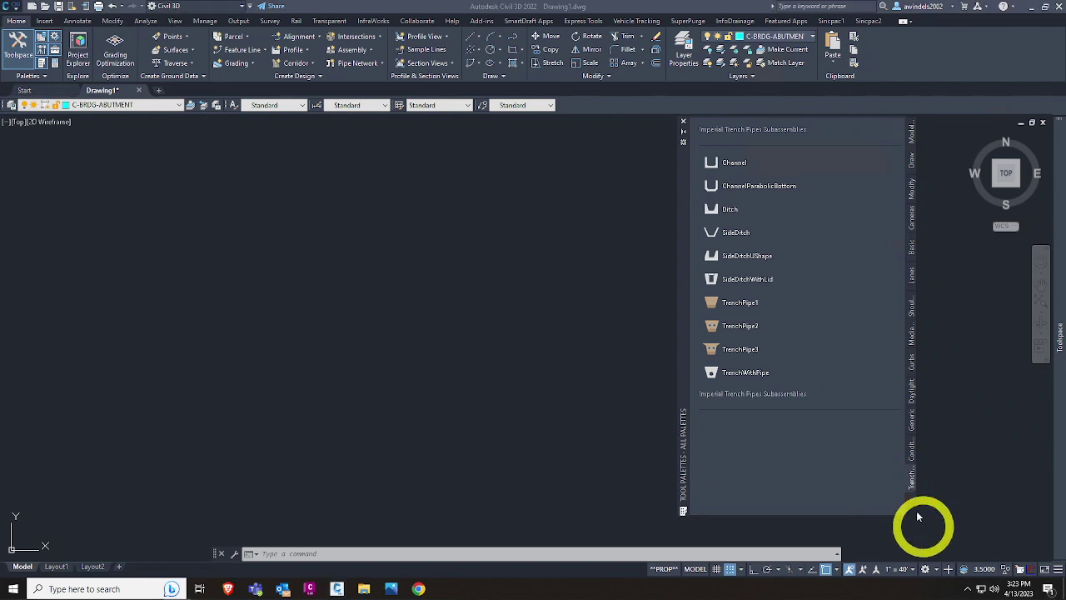
{"action": "left_click", "coordinate": [907, 495]}
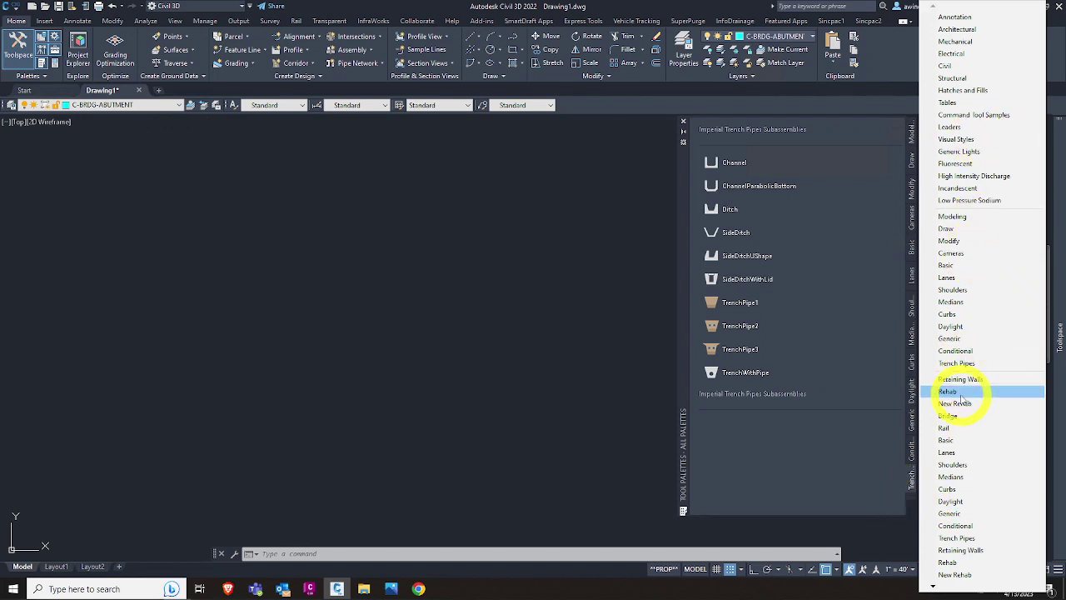
Step: Reselect the All Palettes set and bring up the Medians palette from the full palette list
{"action": "left_click", "coordinate": [684, 144]}
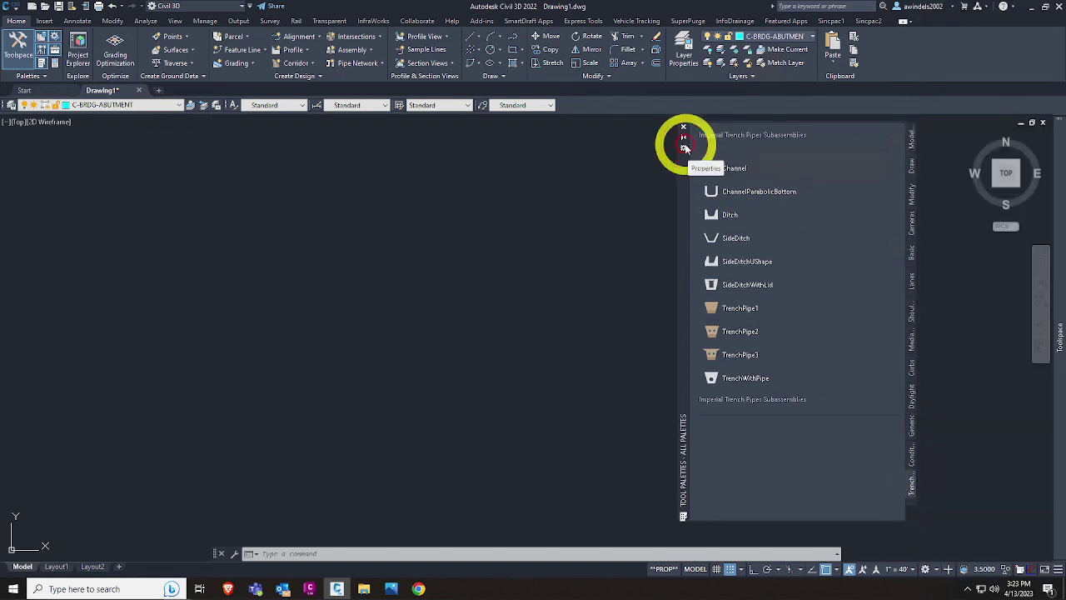
{"action": "left_click", "coordinate": [684, 149]}
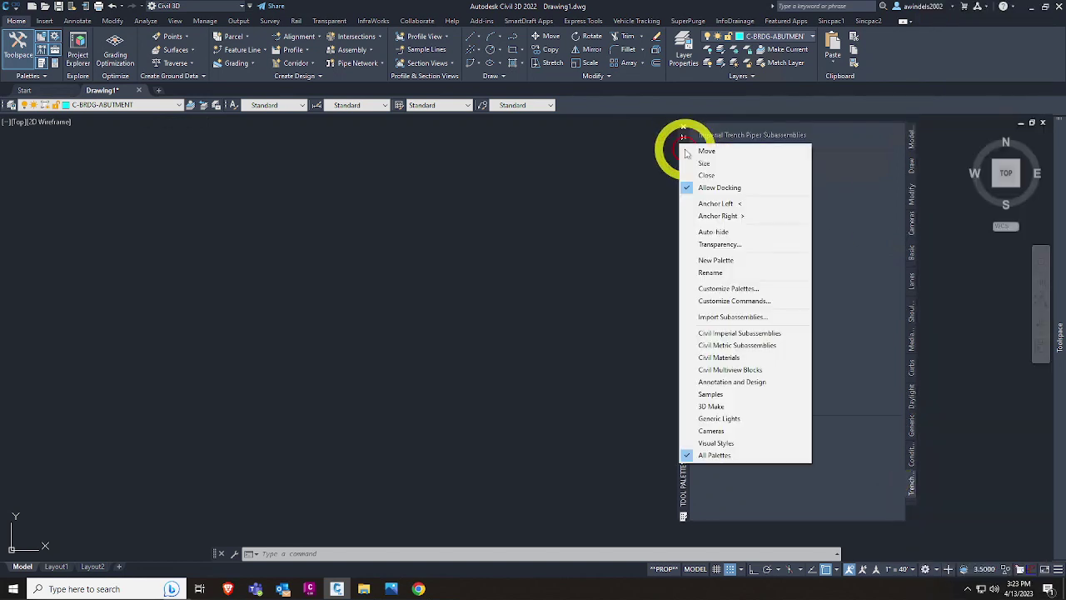
{"action": "left_click", "coordinate": [752, 456]}
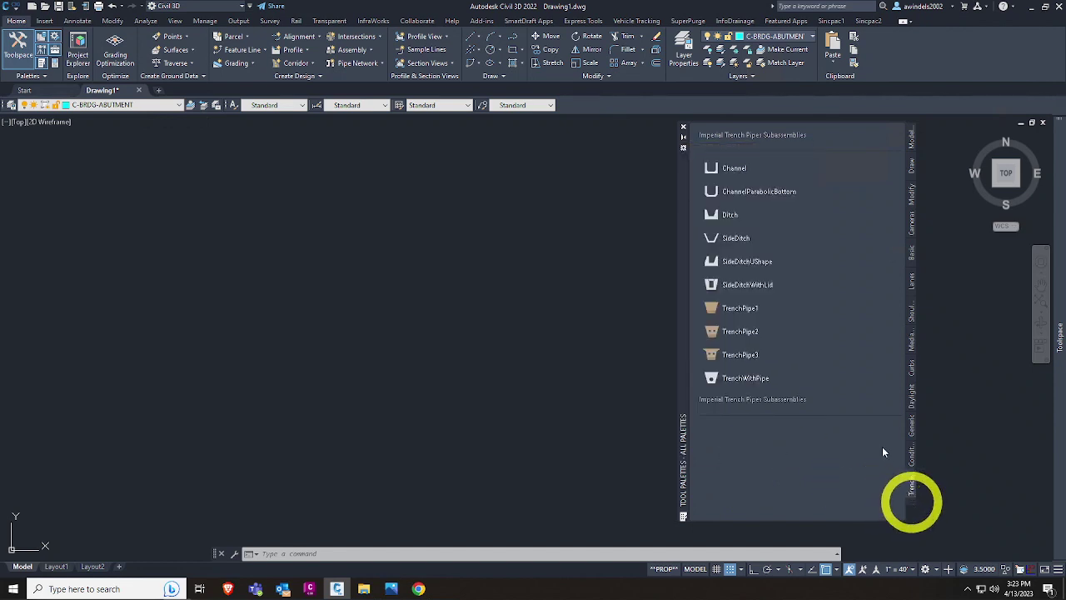
{"action": "left_click", "coordinate": [911, 506]}
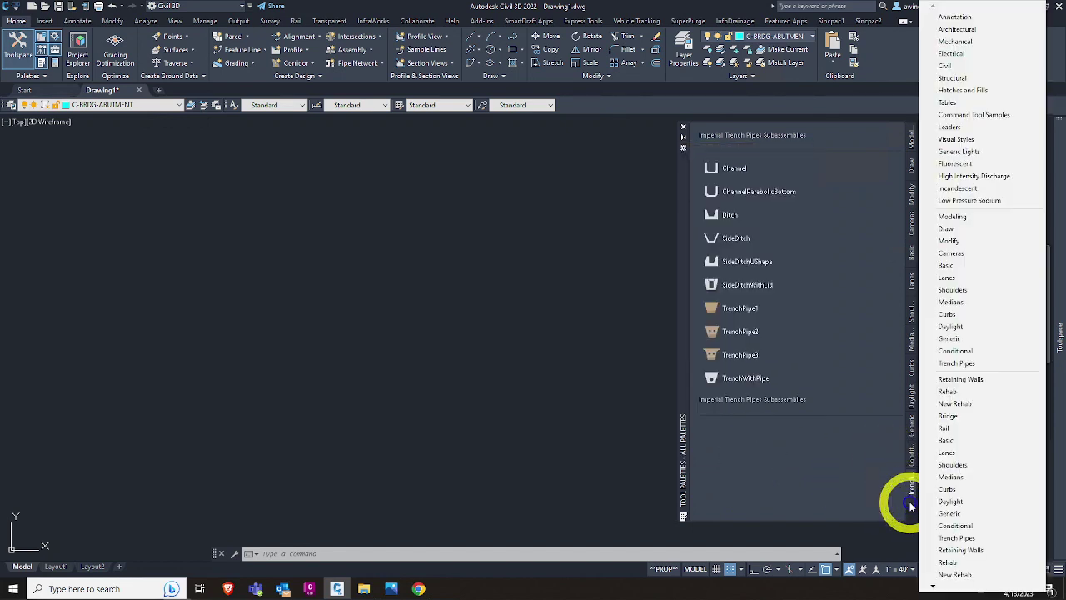
{"action": "left_click", "coordinate": [954, 305]}
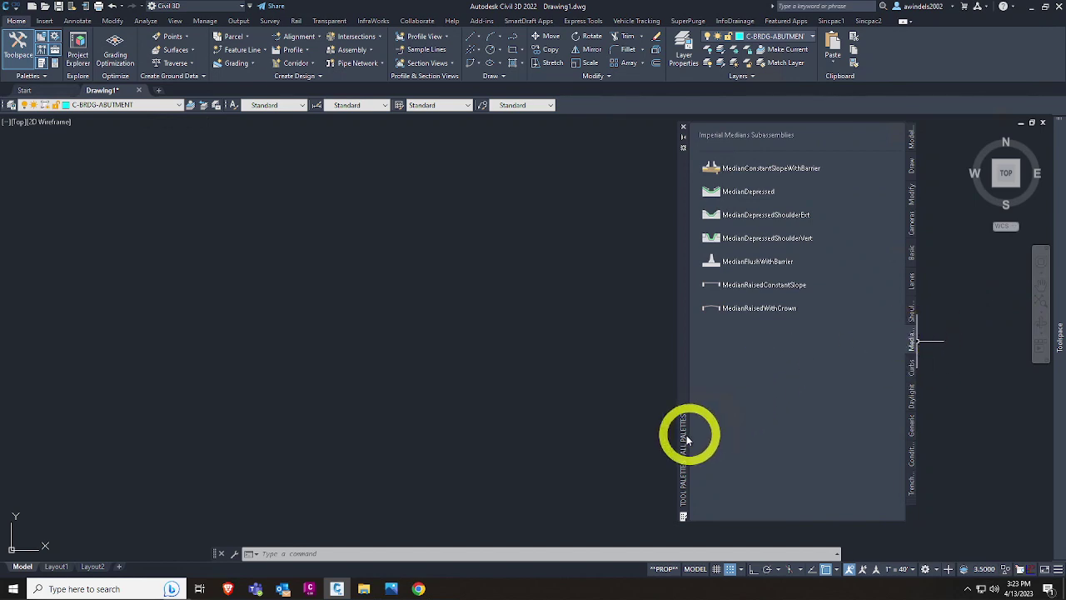
Step: Dock the tool palettes alongside the Toolspace and collapse them so they auto-hide
{"action": "left_click_drag", "start_coordinate": [683, 424], "coordinate": [1056, 465]}
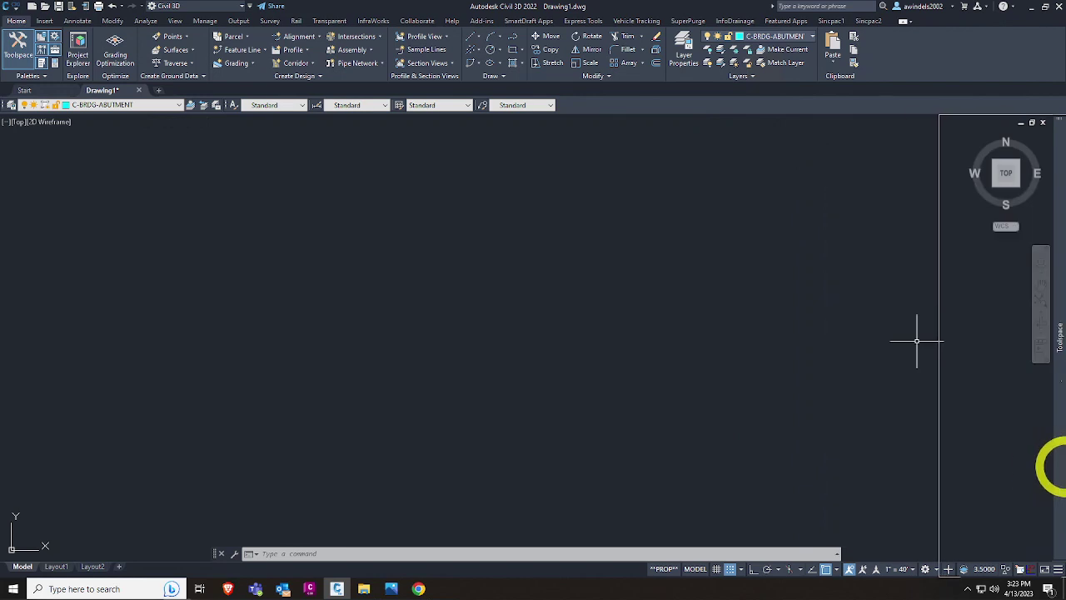
{"action": "mouse_move", "coordinate": [1056, 465]}
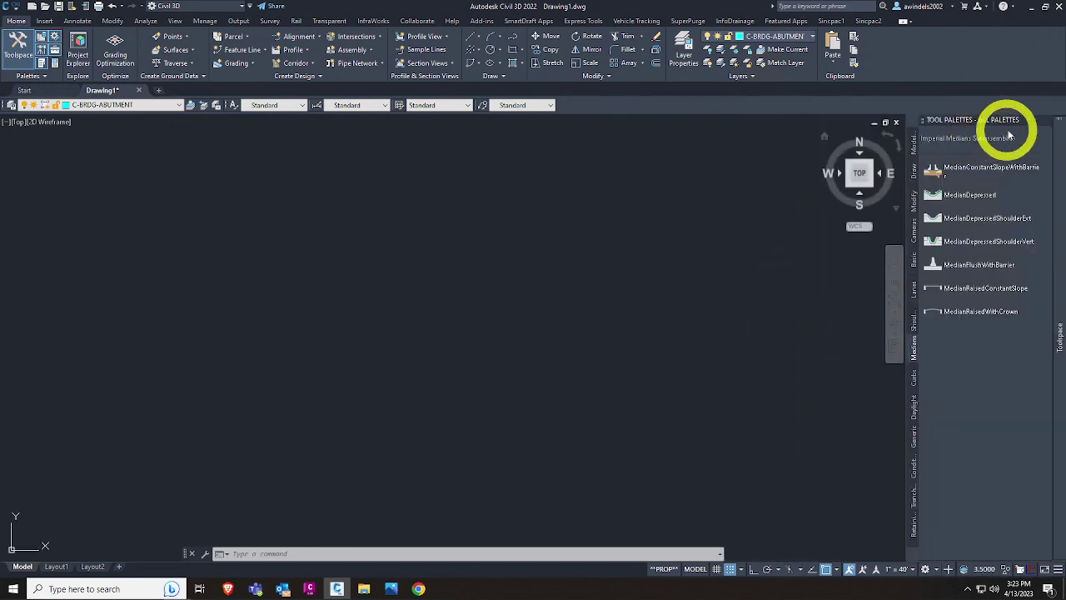
{"action": "left_click", "coordinate": [1036, 124]}
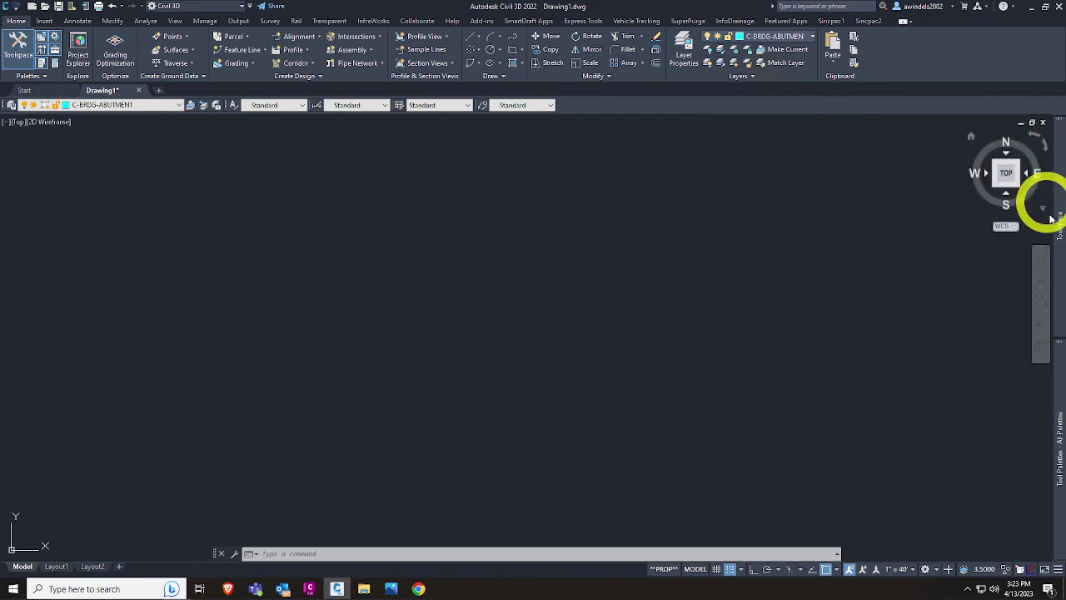
Step: Expand the hidden Toolspace and tool palettes in turn, and narrow the expanded tool palettes
{"action": "mouse_move", "coordinate": [1054, 219]}
{"action": "mouse_move", "coordinate": [1061, 359]}
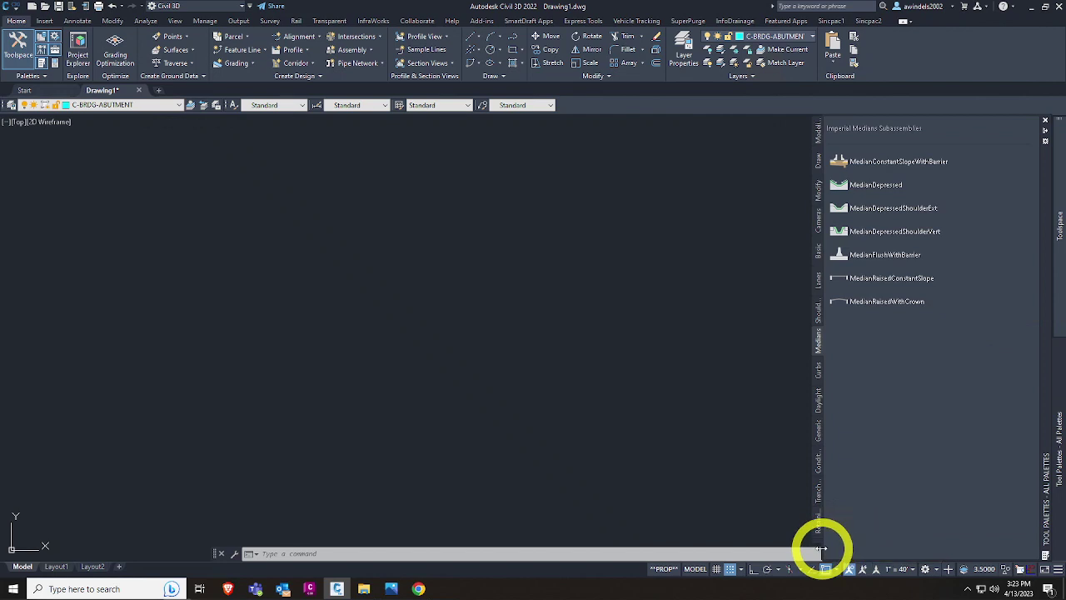
{"action": "left_click_drag", "start_coordinate": [844, 547], "coordinate": [876, 547]}
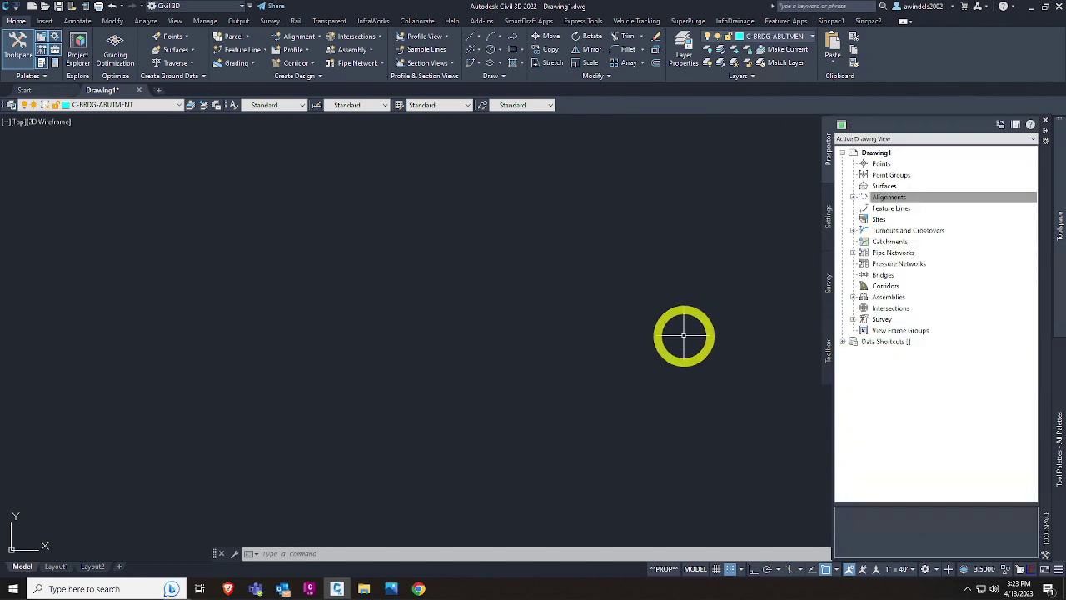
{"action": "key", "text": "Escape"}
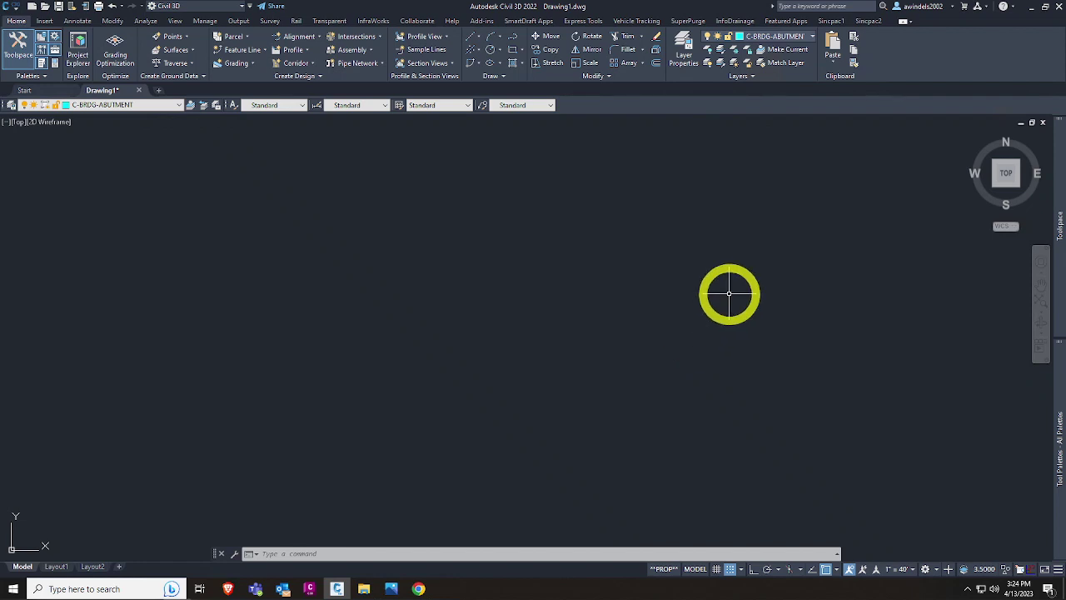
Step: Open the Properties palette and undock it so it floats over the drawing area
{"action": "left_click", "coordinate": [54, 65]}
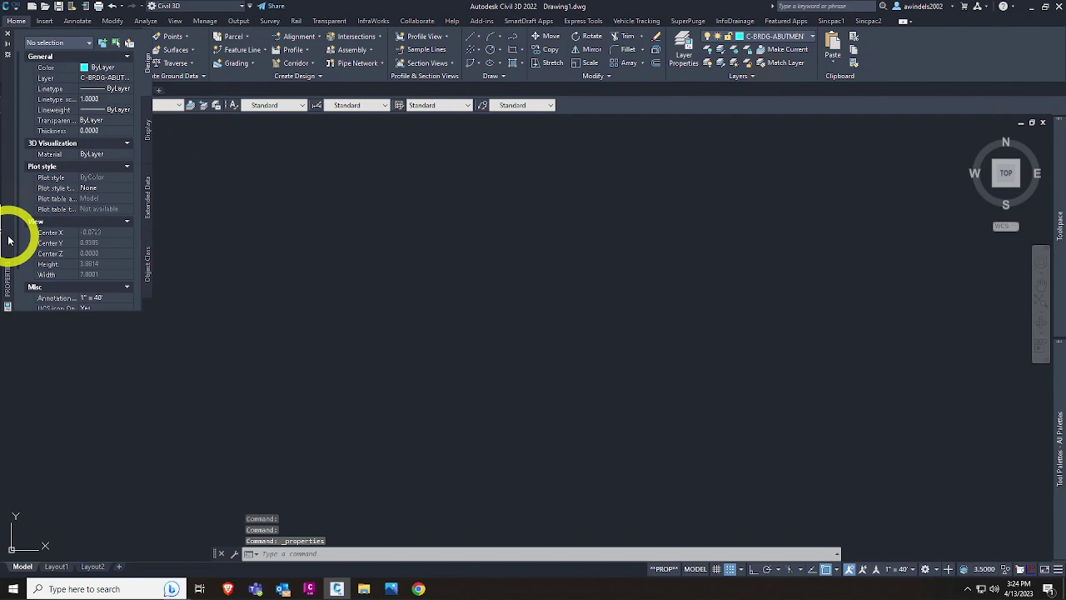
{"action": "double_click", "coordinate": [9, 240]}
{"action": "right_click", "coordinate": [374, 250]}
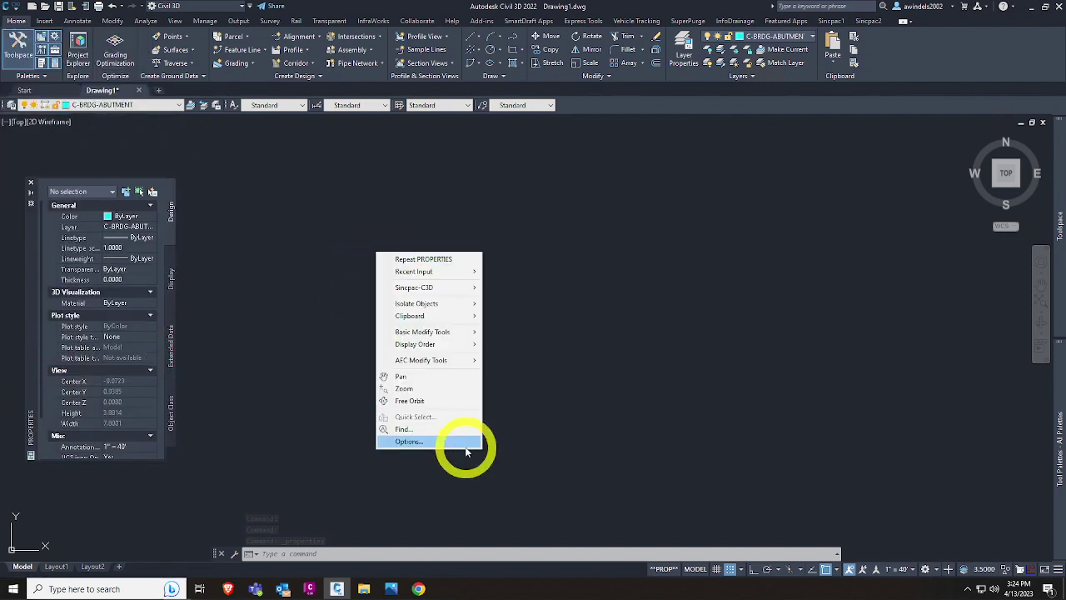
{"action": "key", "text": "Escape"}
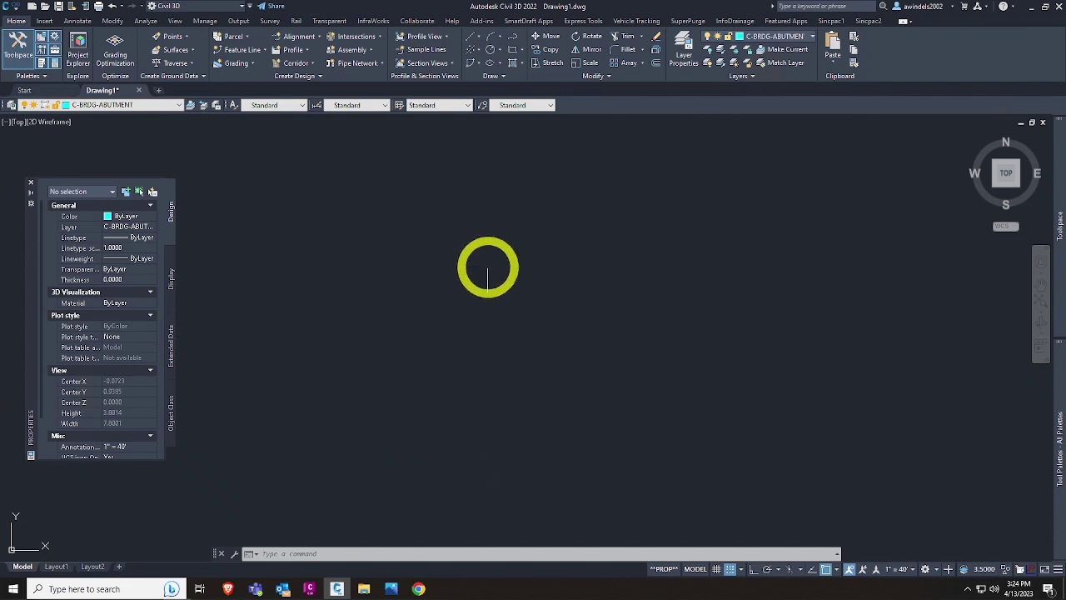
Step: Draw a single-segment polyline about 1.12 units long, slanting upward in the middle of the drawing area
{"action": "type", "text": "pl"}
{"action": "key", "text": "Return"}
{"action": "left_click", "coordinate": [419, 387]}
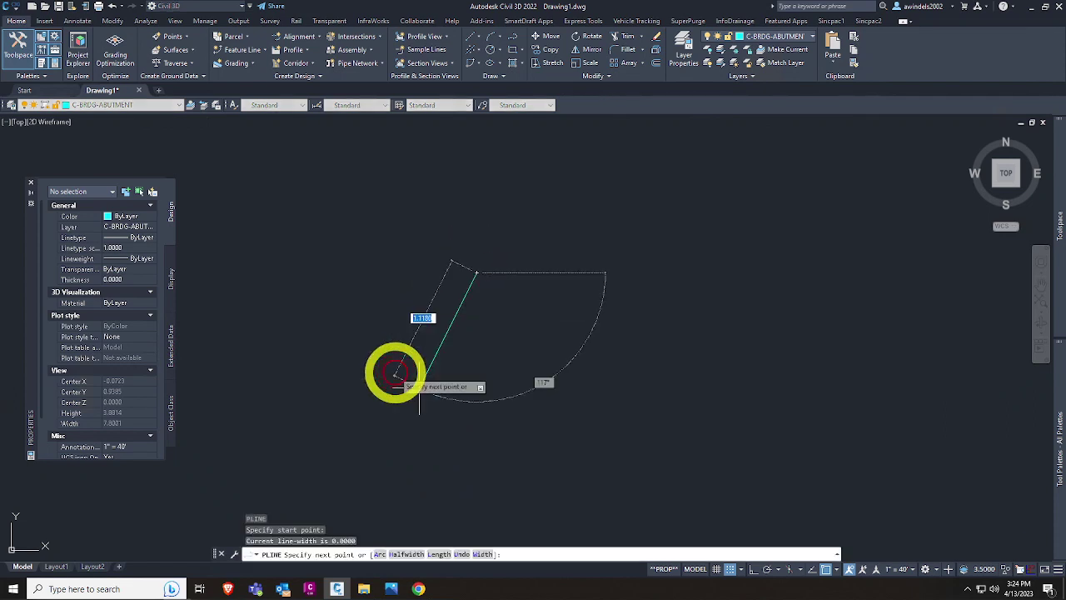
{"action": "left_click", "coordinate": [476, 273]}
{"action": "key", "text": "Escape"}
Step: Select the polyline with a crossing window, view the shortcut commands available for it, and clear the selection
{"action": "left_click", "coordinate": [444, 337]}
{"action": "left_click", "coordinate": [395, 315]}
{"action": "right_click", "coordinate": [395, 314]}
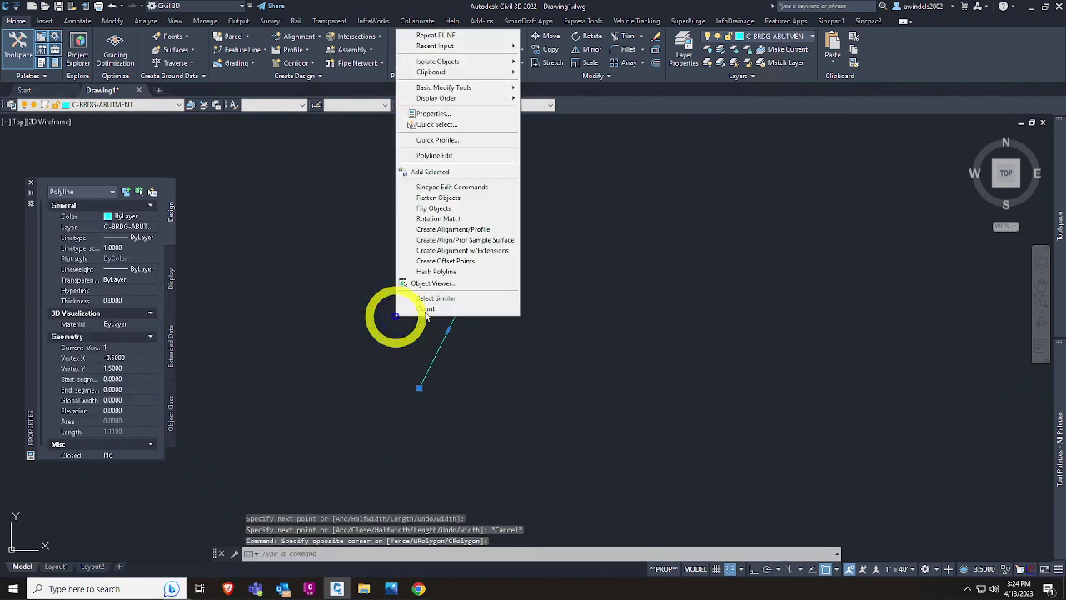
{"action": "left_click", "coordinate": [479, 123]}
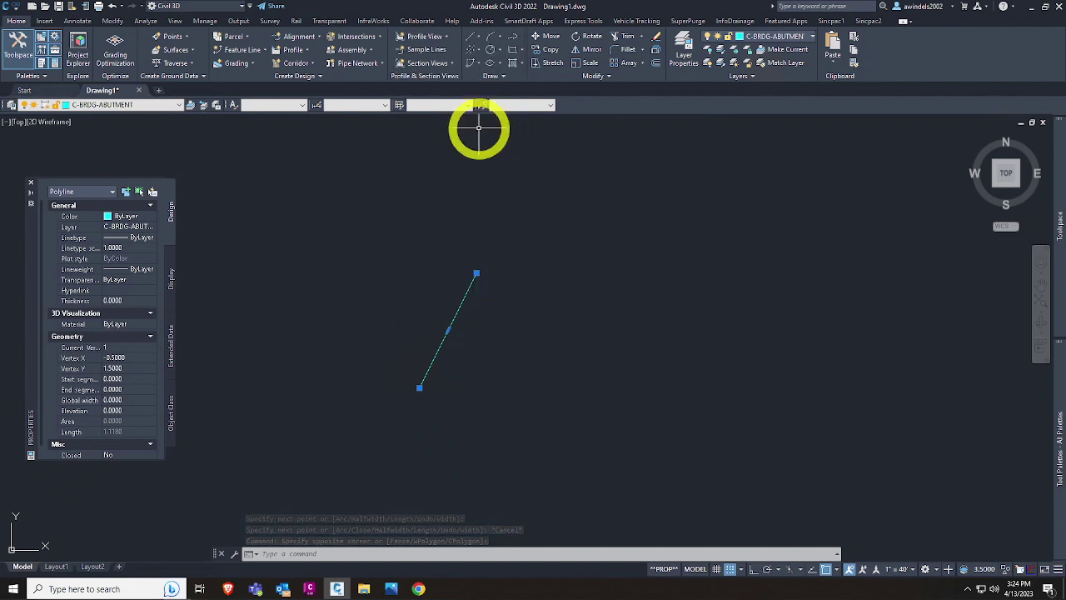
{"action": "key", "text": "Escape"}
Step: Examine the shortcut commands offered with nothing selected, including Recent Input, Sincpac-C3D, Display Order and AEC Modify Tools
{"action": "right_click", "coordinate": [543, 287]}
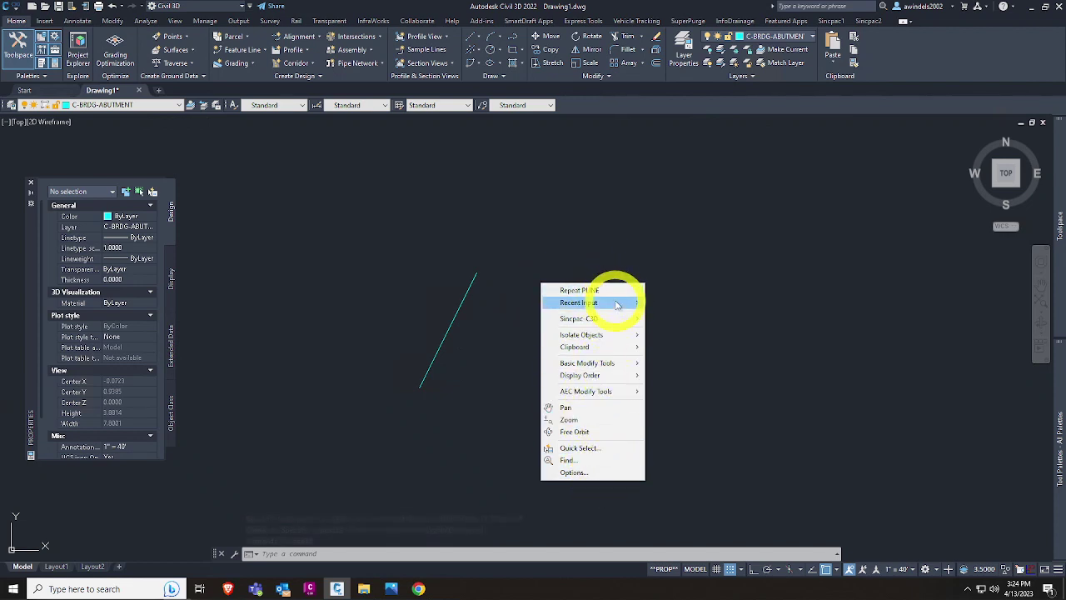
{"action": "mouse_move", "coordinate": [617, 304]}
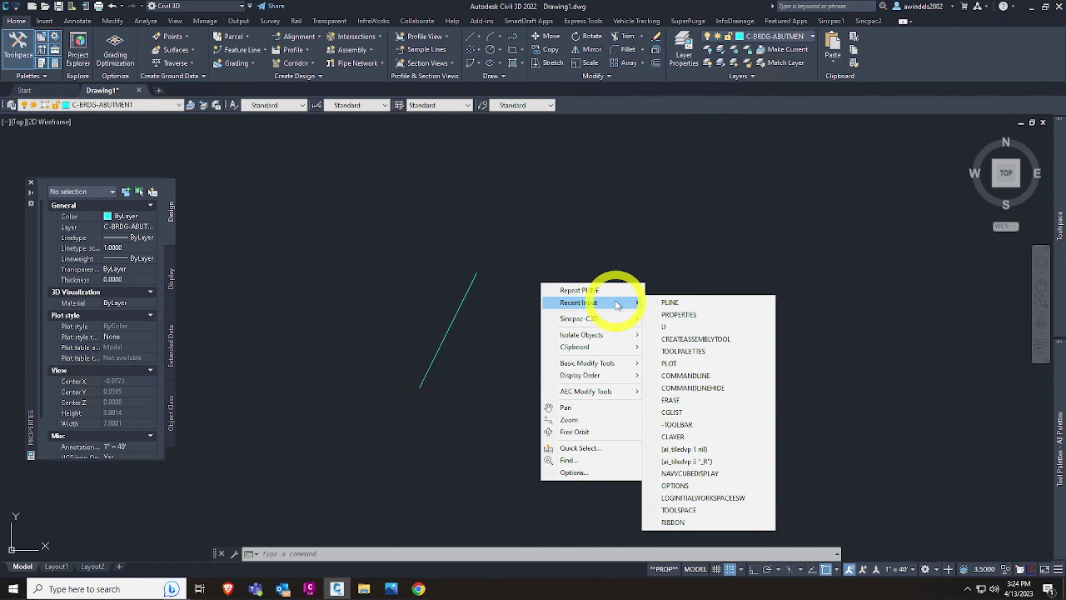
{"action": "mouse_move", "coordinate": [626, 392]}
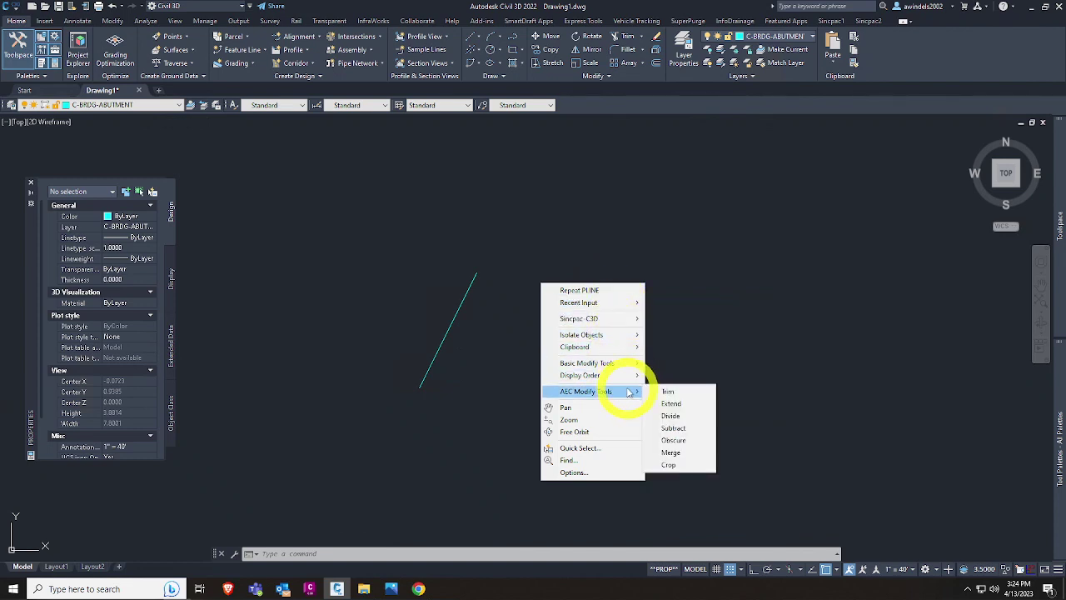
{"action": "key", "text": "Escape"}
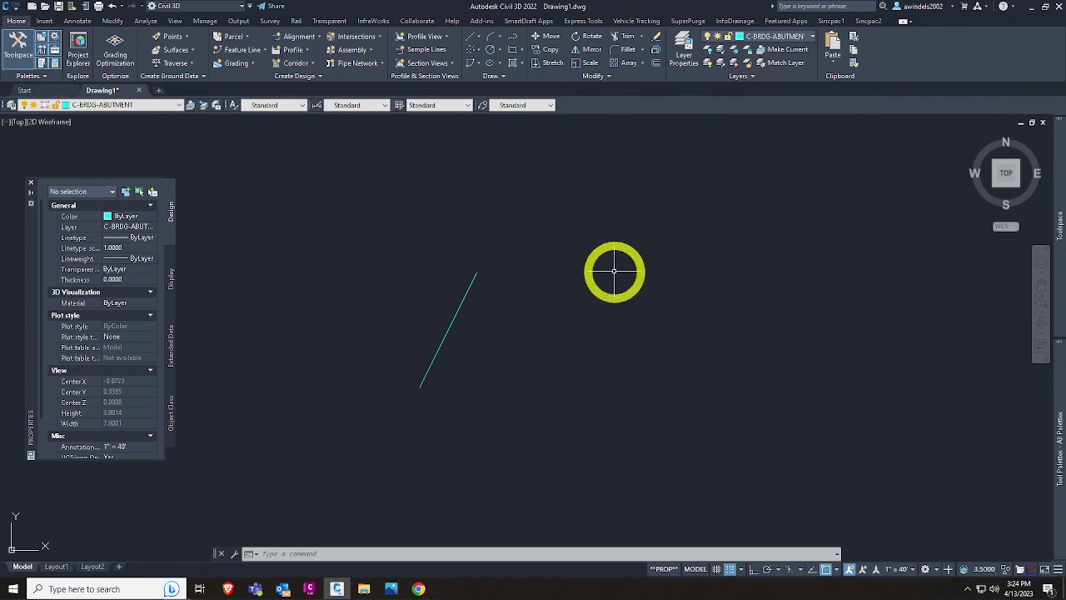
{"action": "right_click", "coordinate": [613, 261]}
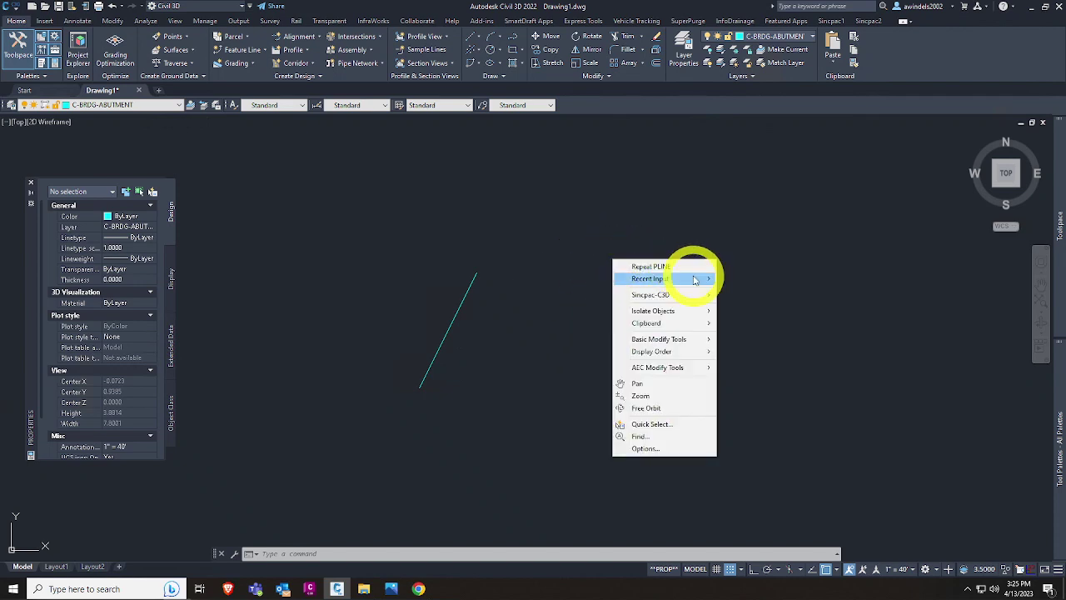
{"action": "mouse_move", "coordinate": [695, 280]}
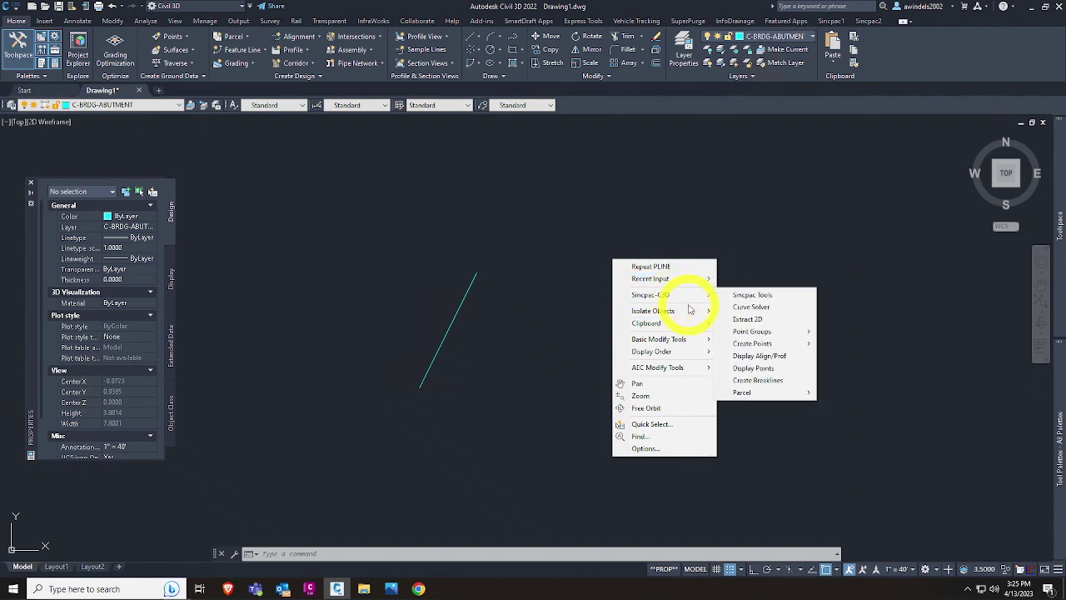
{"action": "mouse_move", "coordinate": [688, 327]}
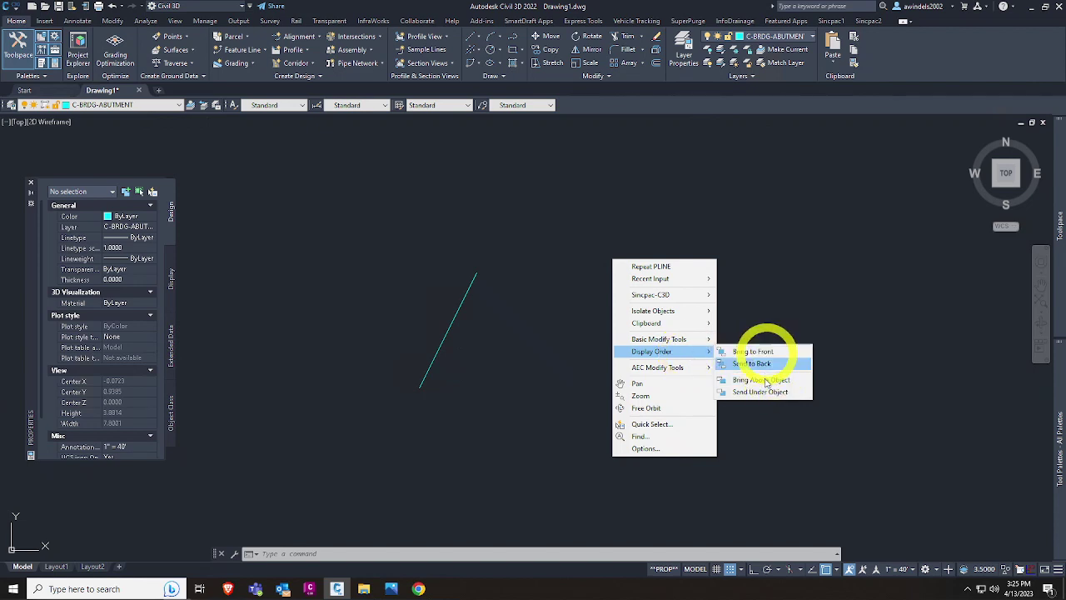
{"action": "mouse_move", "coordinate": [678, 375]}
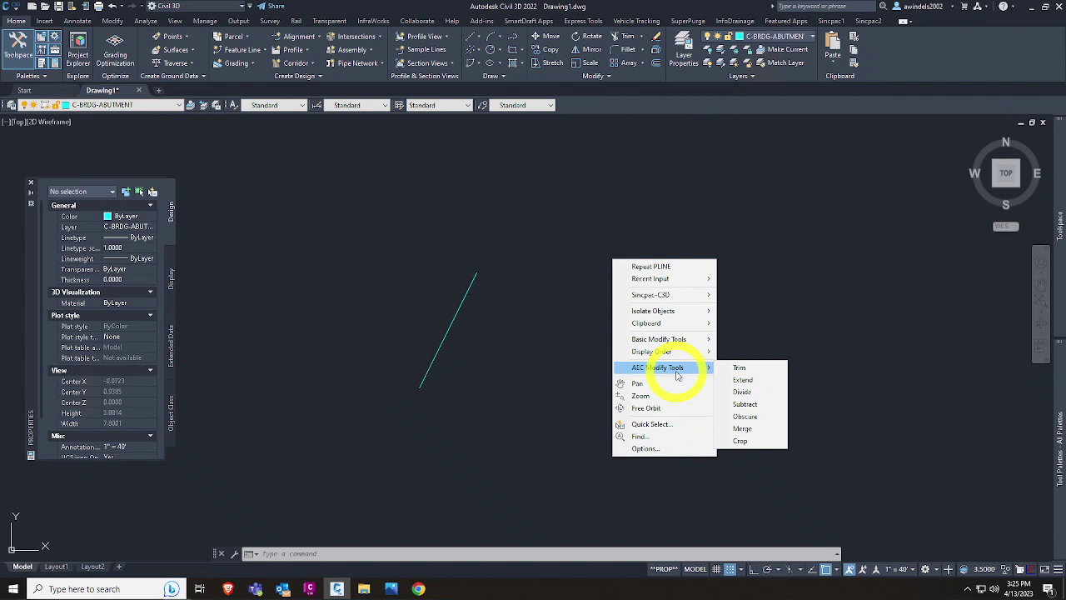
{"action": "left_click", "coordinate": [645, 449]}
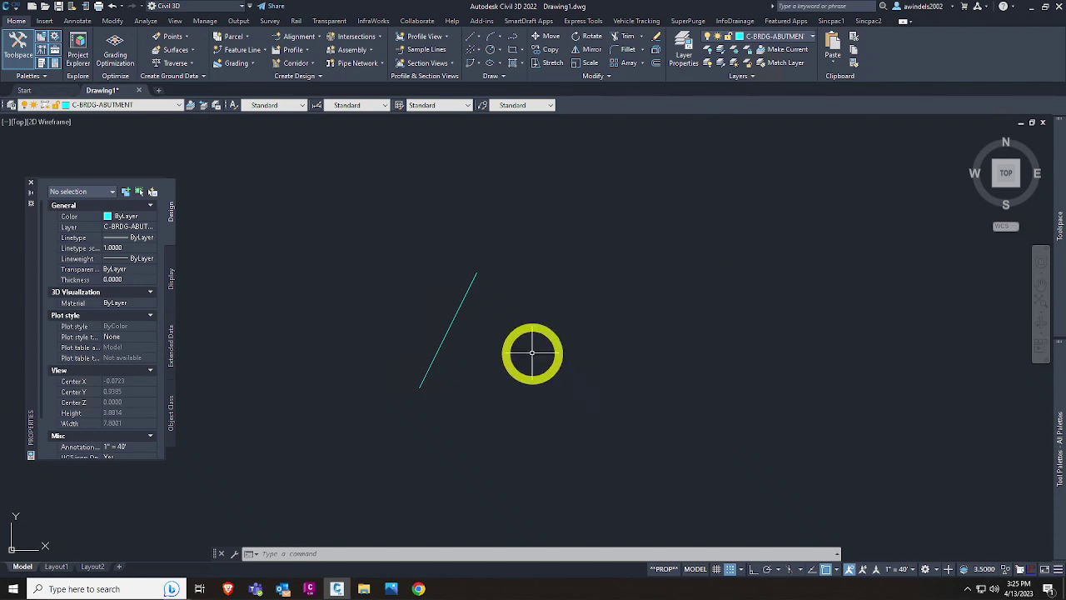
Step: Dock the floating Properties palette beside the drawing area and make it narrower
{"action": "left_click_drag", "start_coordinate": [29, 373], "coordinate": [5, 380]}
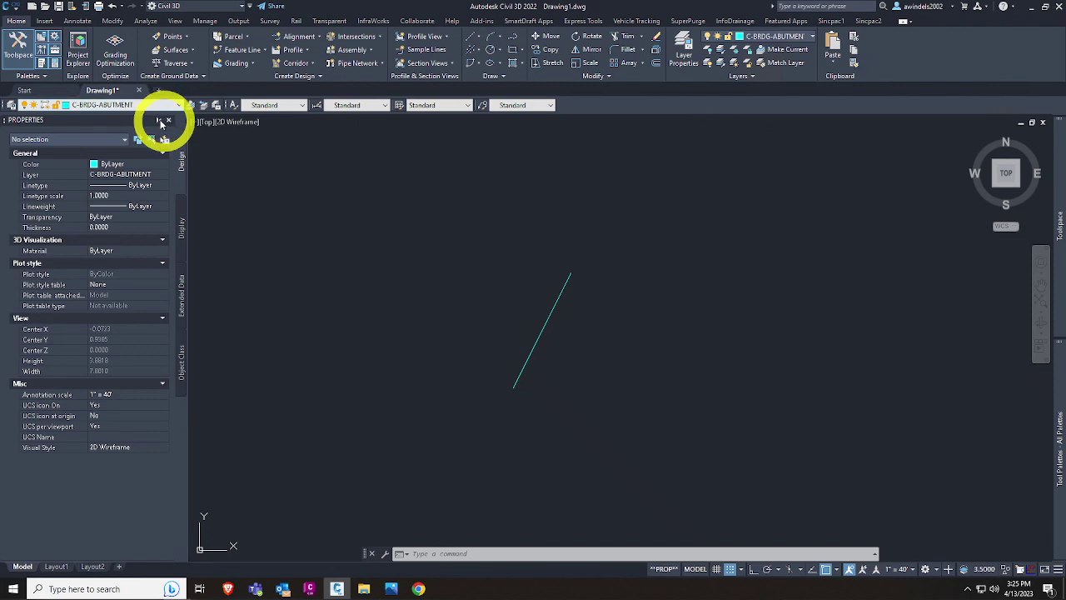
{"action": "left_click", "coordinate": [158, 123]}
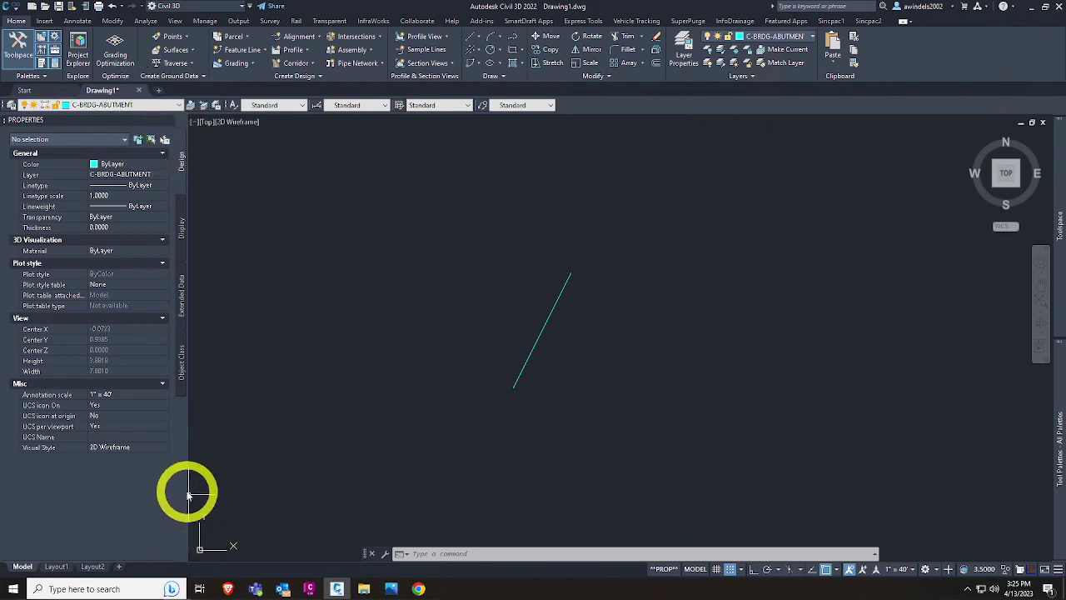
{"action": "mouse_move", "coordinate": [189, 494]}
{"action": "left_mouse_down"}
{"action": "mouse_move", "coordinate": [159, 488]}
{"action": "mouse_move", "coordinate": [172, 488]}
{"action": "left_mouse_up"}
{"action": "key", "text": "Escape"}
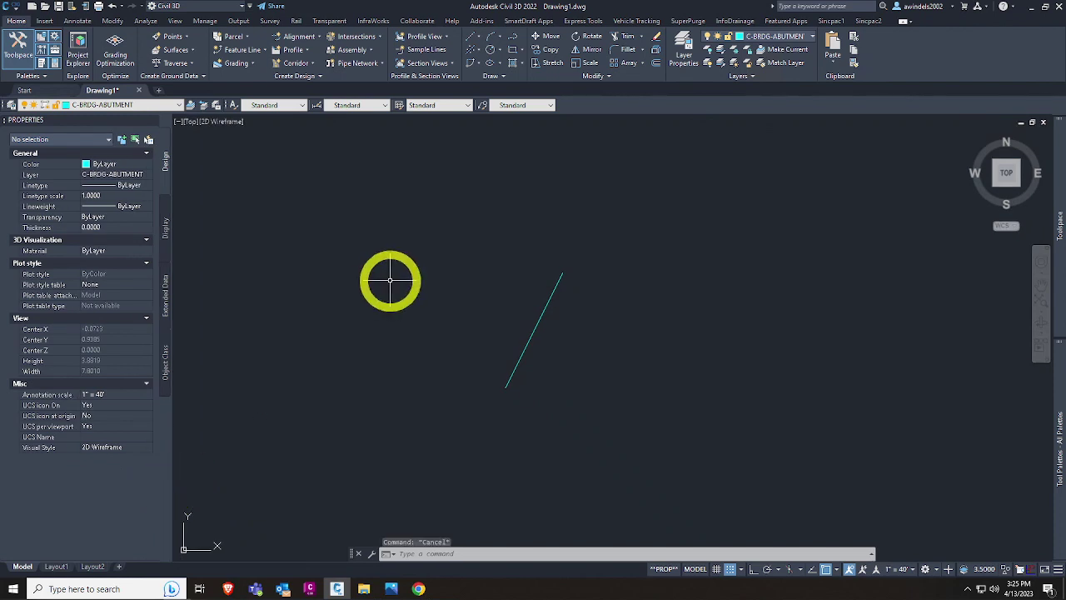
{"action": "key", "text": "Escape"}
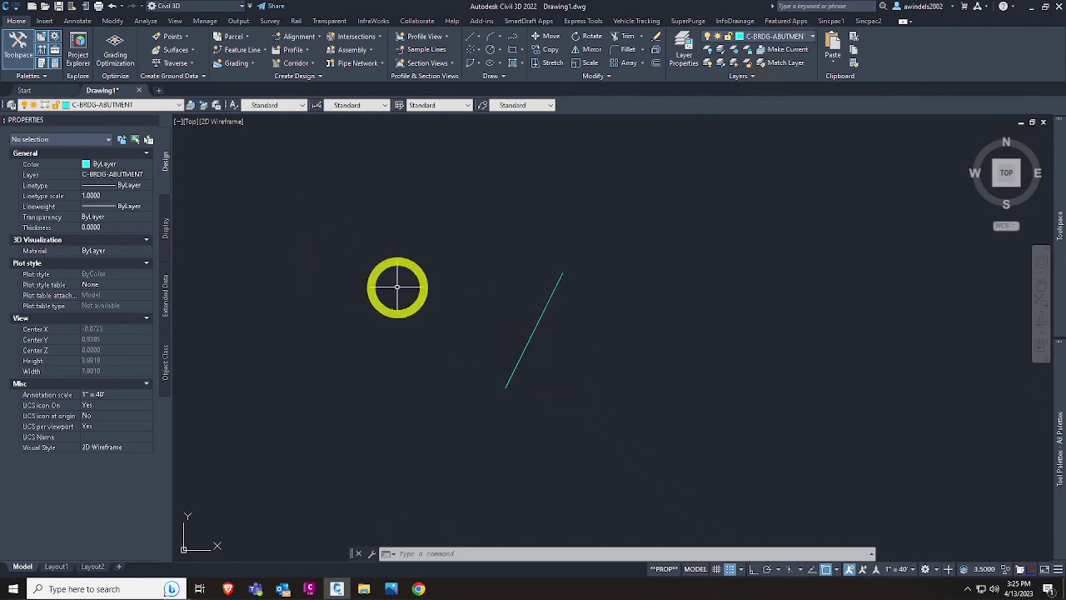
Step: Select the polyline to view its geometry in the docked Properties palette, and deselect it
{"action": "left_click", "coordinate": [566, 337]}
{"action": "left_click", "coordinate": [480, 309]}
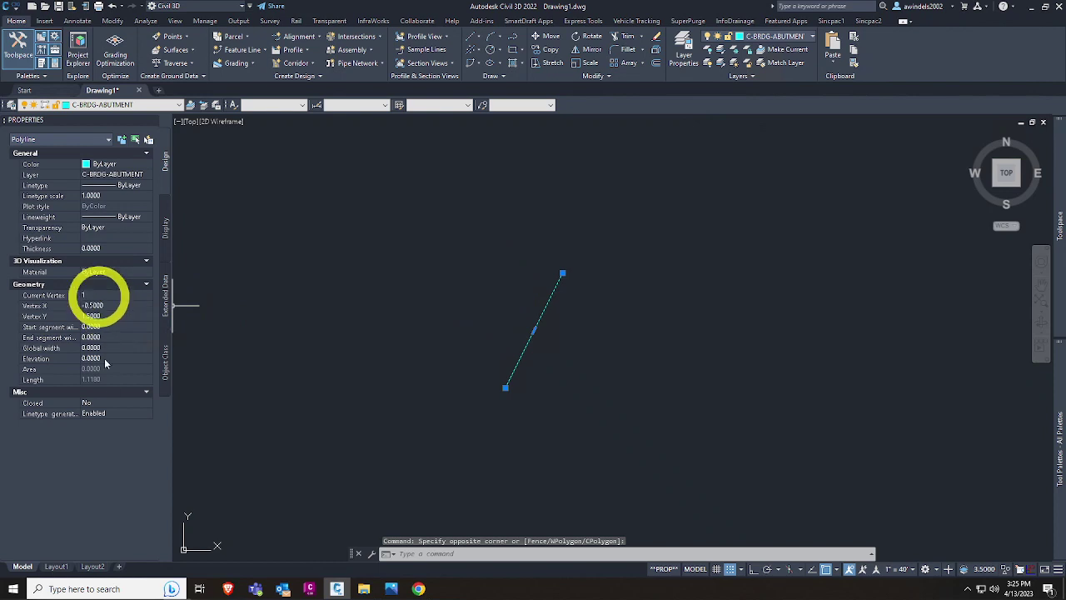
{"action": "key", "text": "Escape"}
Step: Cancel the median subassembly placement and expand the hidden tool palettes to view the Curbs subassemblies
{"action": "mouse_move", "coordinate": [1059, 392]}
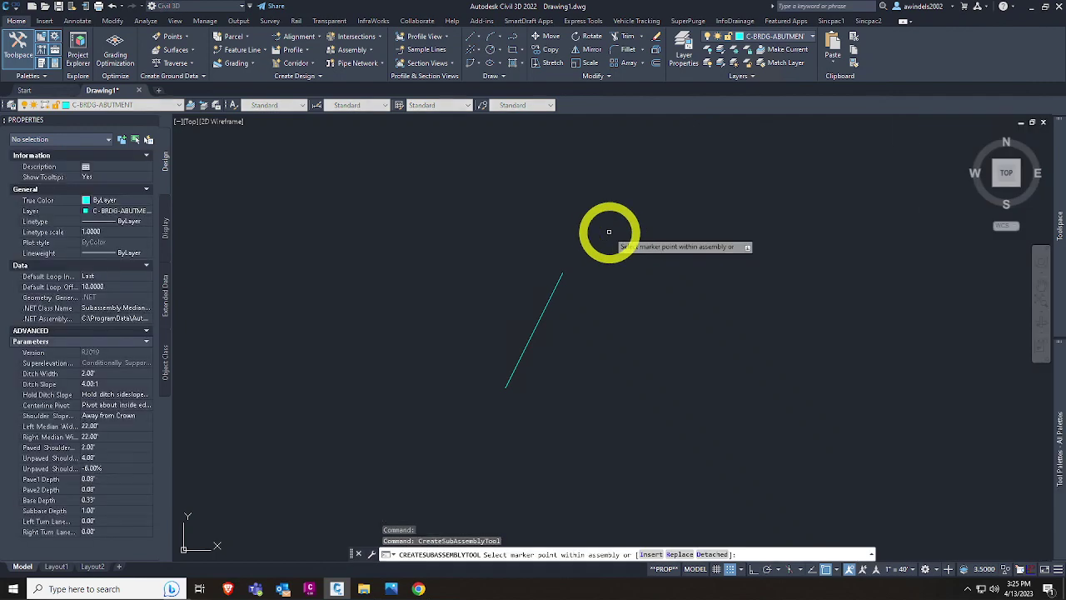
{"action": "key", "text": "Escape"}
{"action": "mouse_move", "coordinate": [1046, 243]}
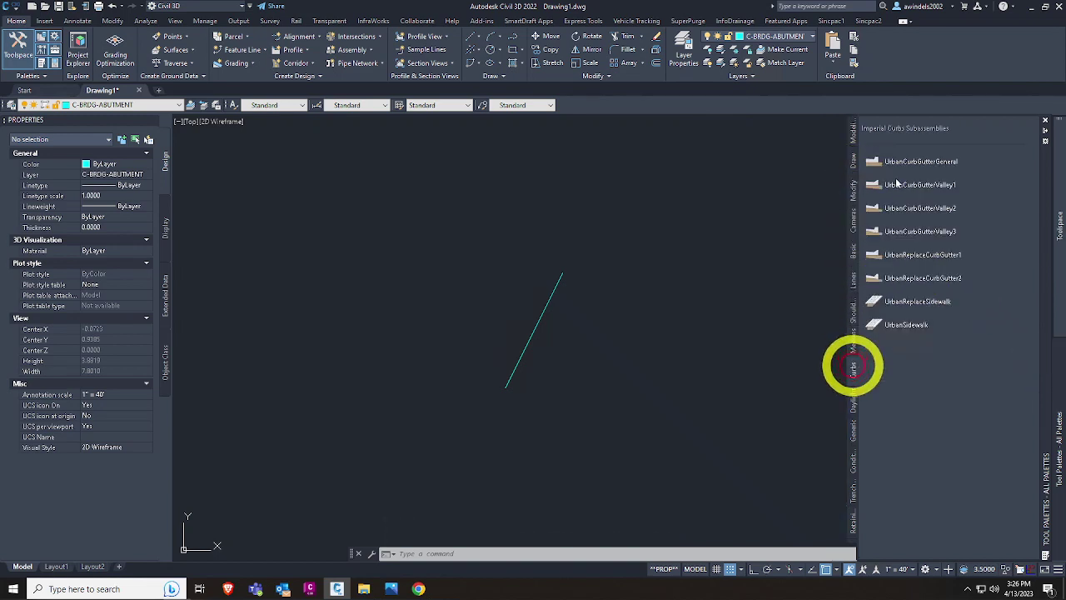
{"action": "left_click", "coordinate": [853, 369]}
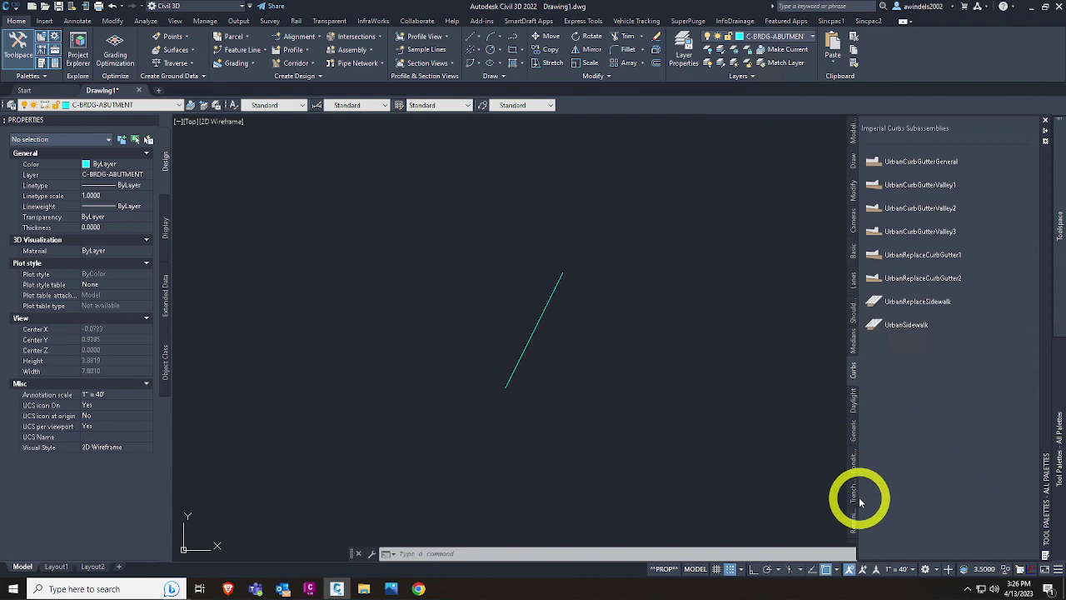
{"action": "mouse_move", "coordinate": [1051, 381]}
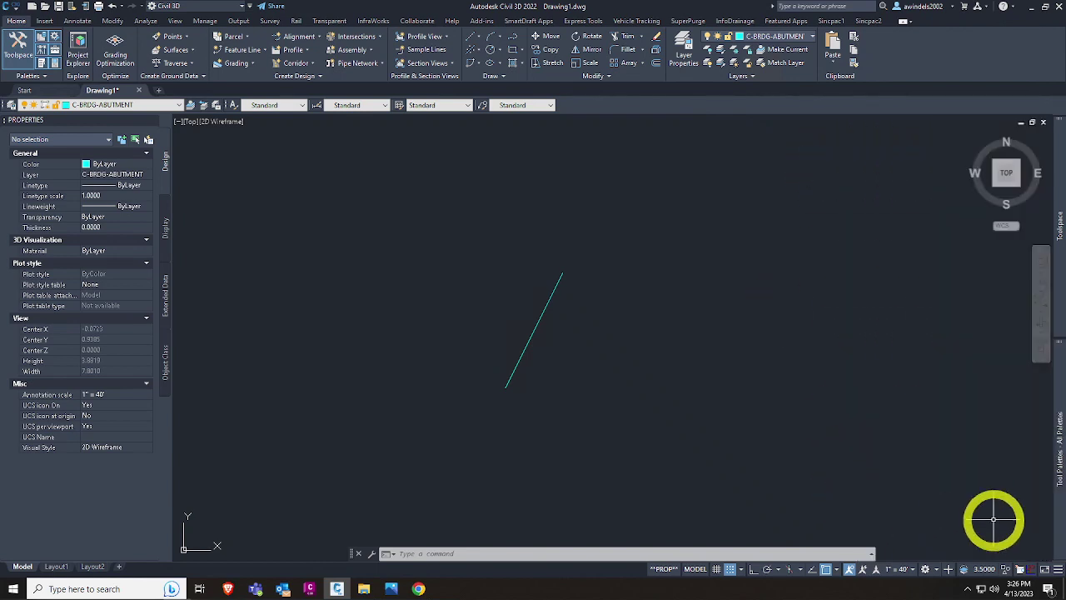
Step: Bring up the Architectural palette from the full list of tool palettes
{"action": "mouse_move", "coordinate": [1047, 487]}
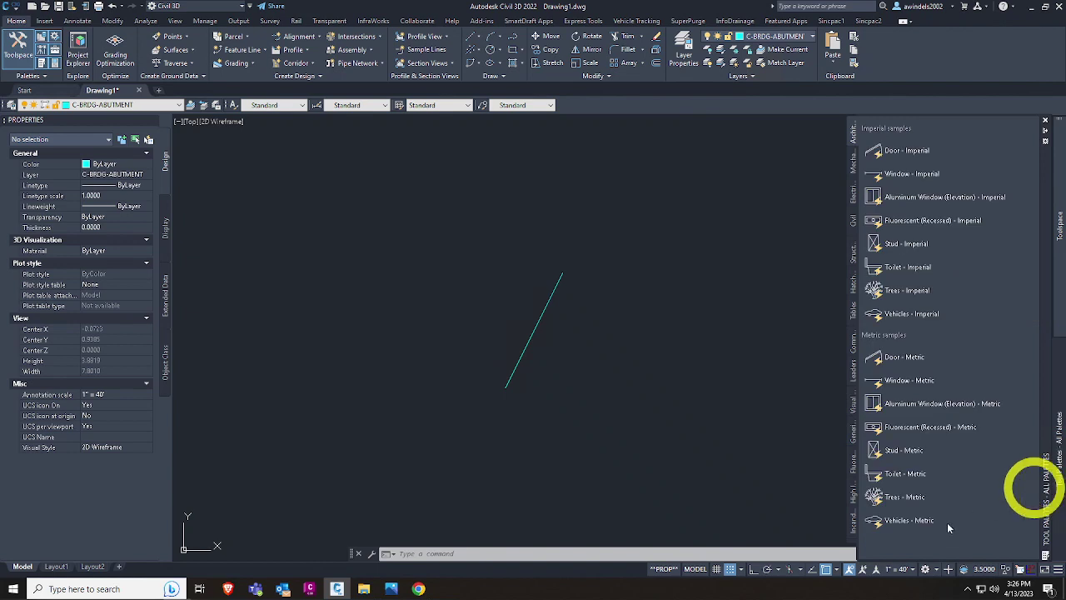
{"action": "right_click", "coordinate": [855, 537]}
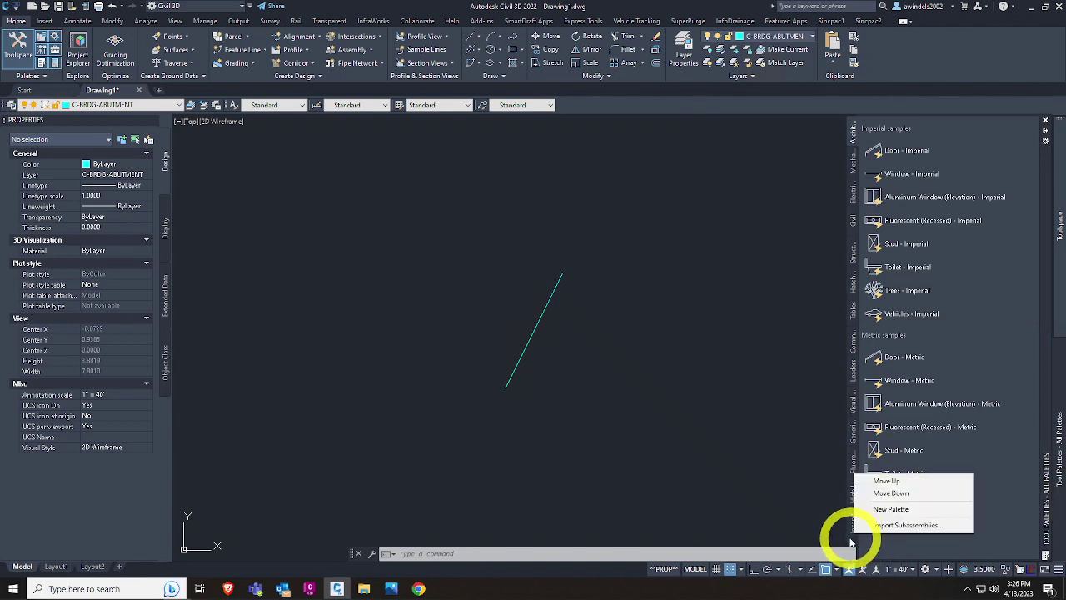
{"action": "left_click", "coordinate": [851, 541]}
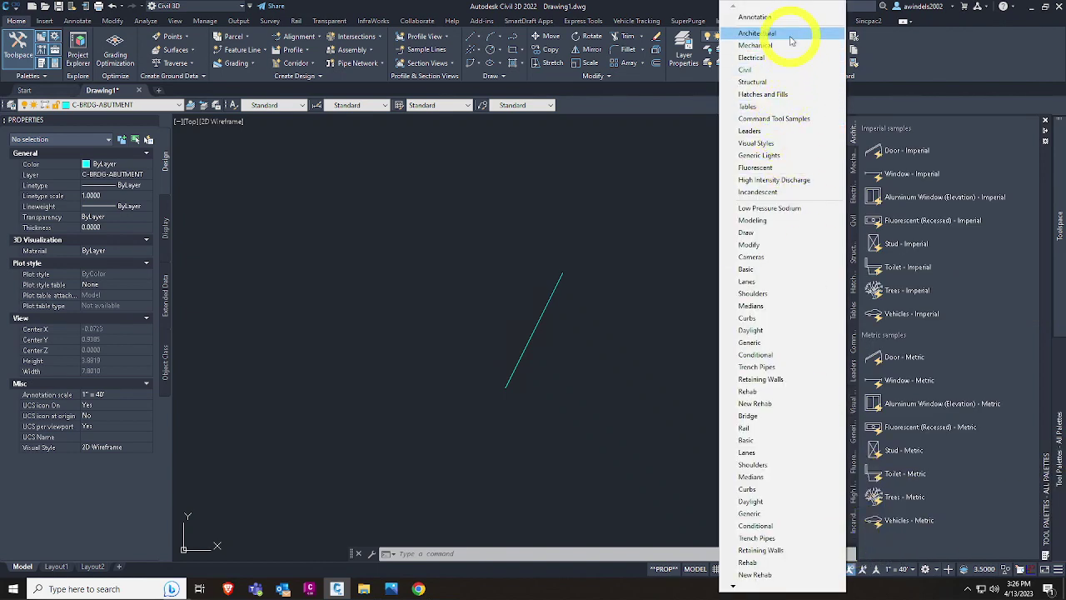
Step: Insert the Fluorescent (Recessed) - Imperial block beside the polyline from the Architectural palette
{"action": "left_click", "coordinate": [916, 197]}
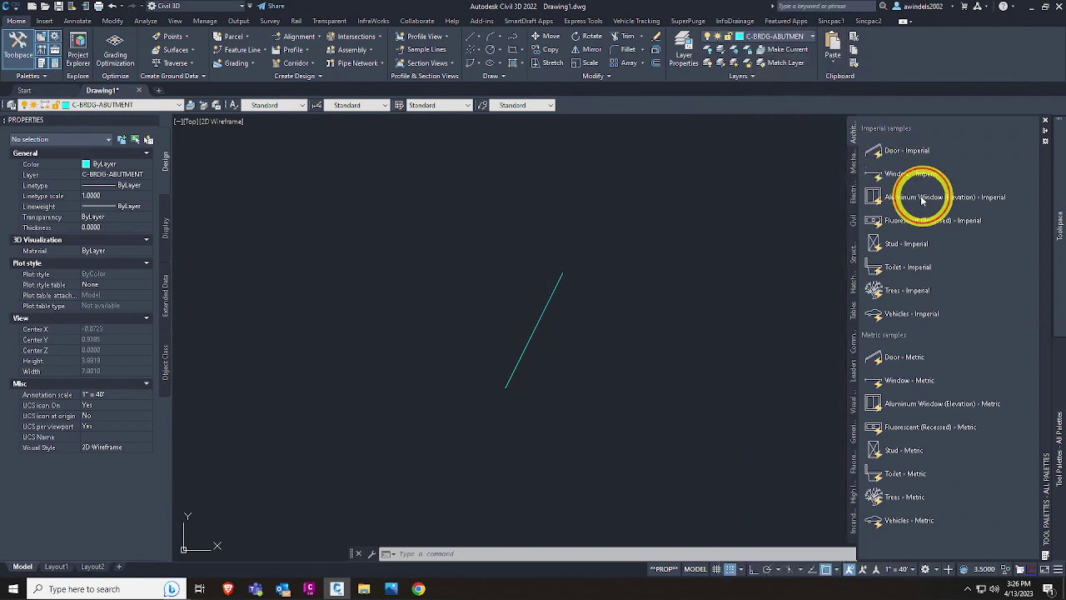
{"action": "left_click", "coordinate": [915, 222]}
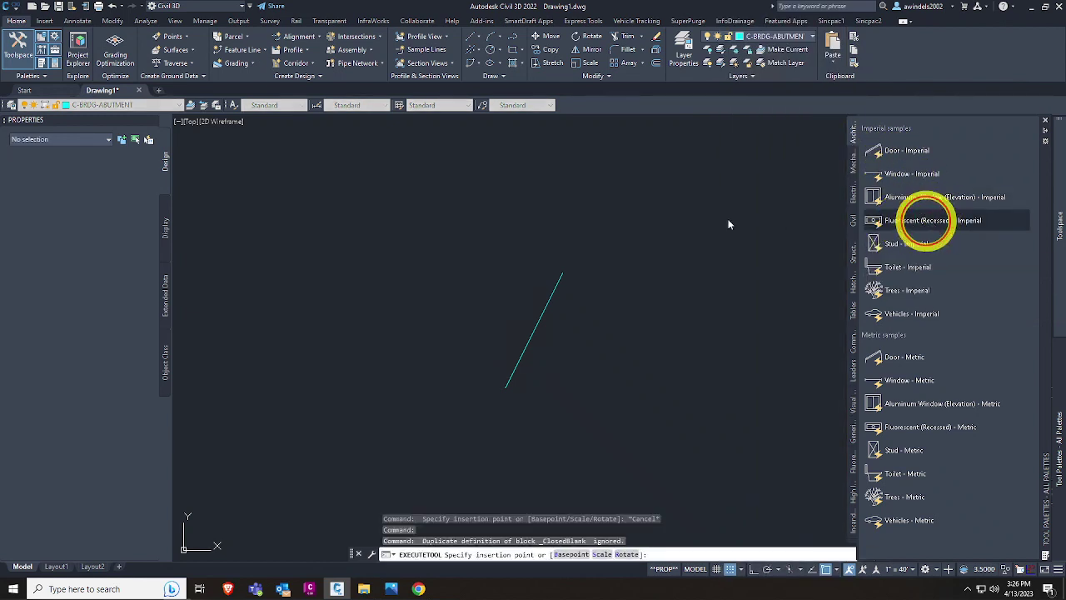
{"action": "left_click", "coordinate": [613, 375]}
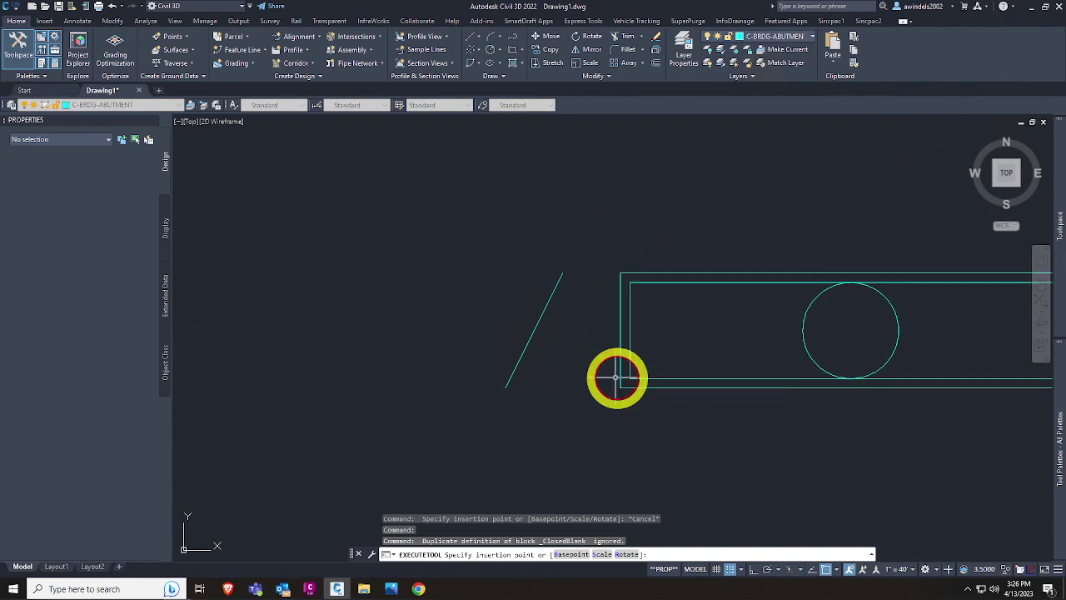
Step: Select the inserted fluorescent block, examine it and its properties up close, and clear the selection
{"action": "scroll", "coordinate": [857, 366], "scroll_direction": "down", "scroll_amount": 2}
{"action": "left_click", "coordinate": [878, 405]}
{"action": "left_click", "coordinate": [794, 266]}
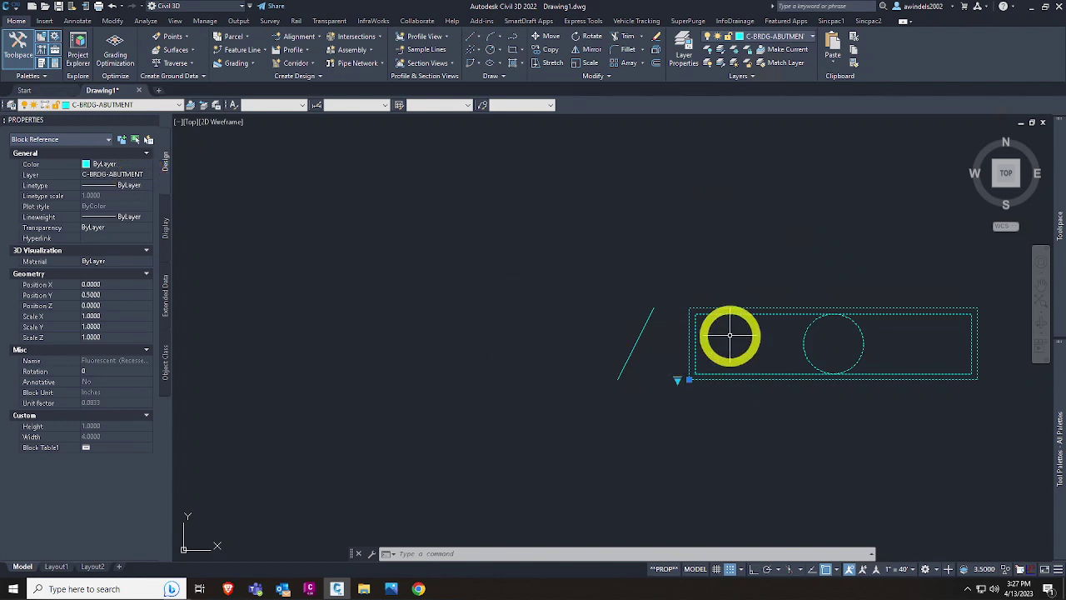
{"action": "scroll", "coordinate": [685, 336], "scroll_direction": "up", "scroll_amount": 4}
{"action": "middle_click_drag", "start_coordinate": [685, 338], "coordinate": [672, 336]}
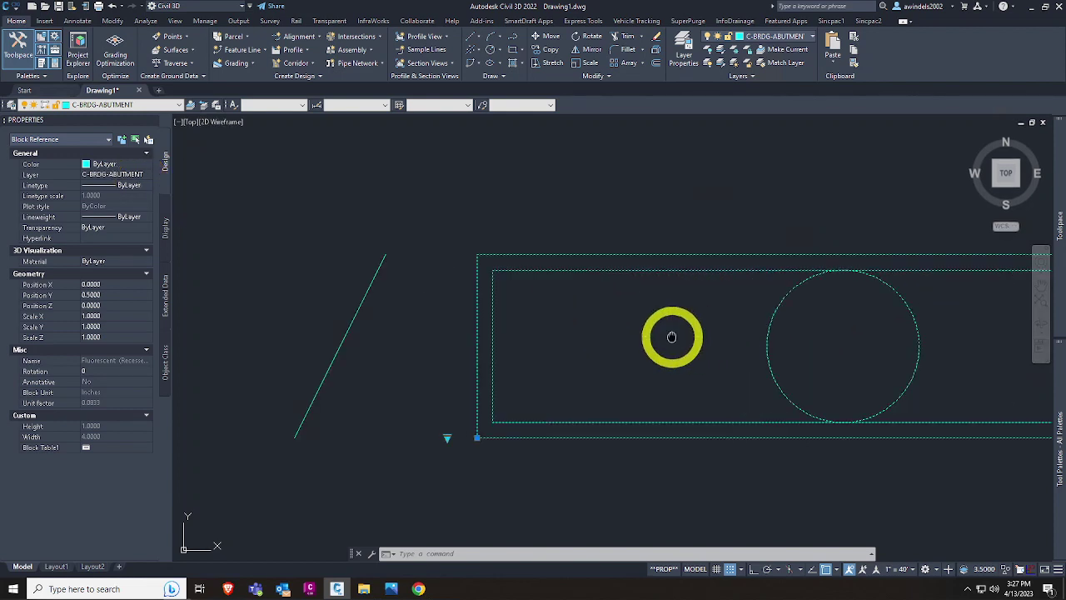
{"action": "scroll", "coordinate": [625, 336], "scroll_direction": "down", "scroll_amount": 2}
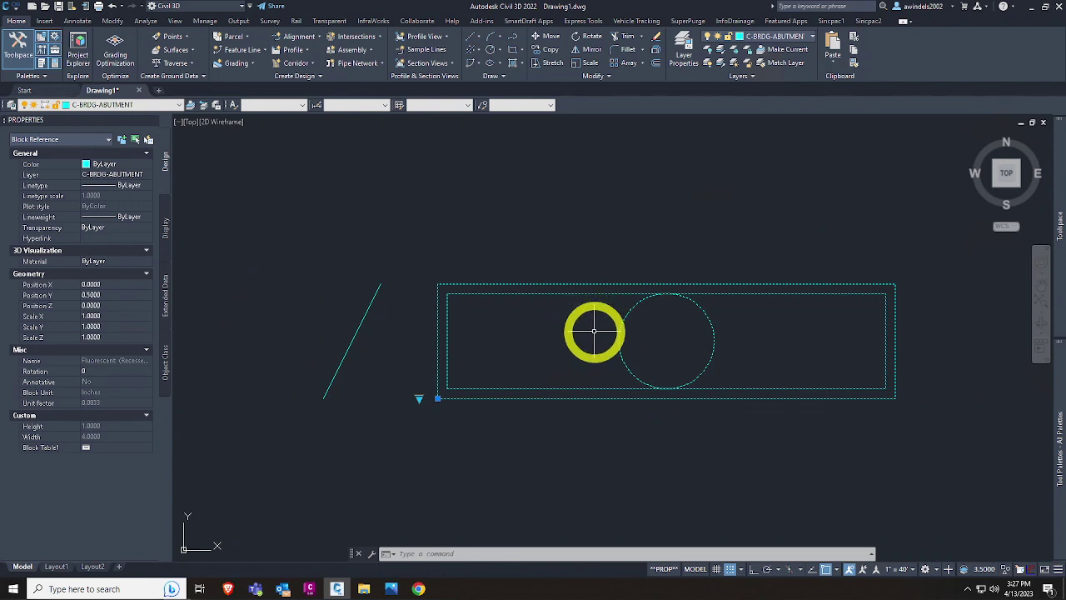
{"action": "left_click", "coordinate": [469, 200]}
{"action": "key", "text": "Escape"}
Step: Open the Layer Properties Manager, dock it alongside the Properties palette, and collapse it so it auto-hides
{"action": "left_click", "coordinate": [34, 78]}
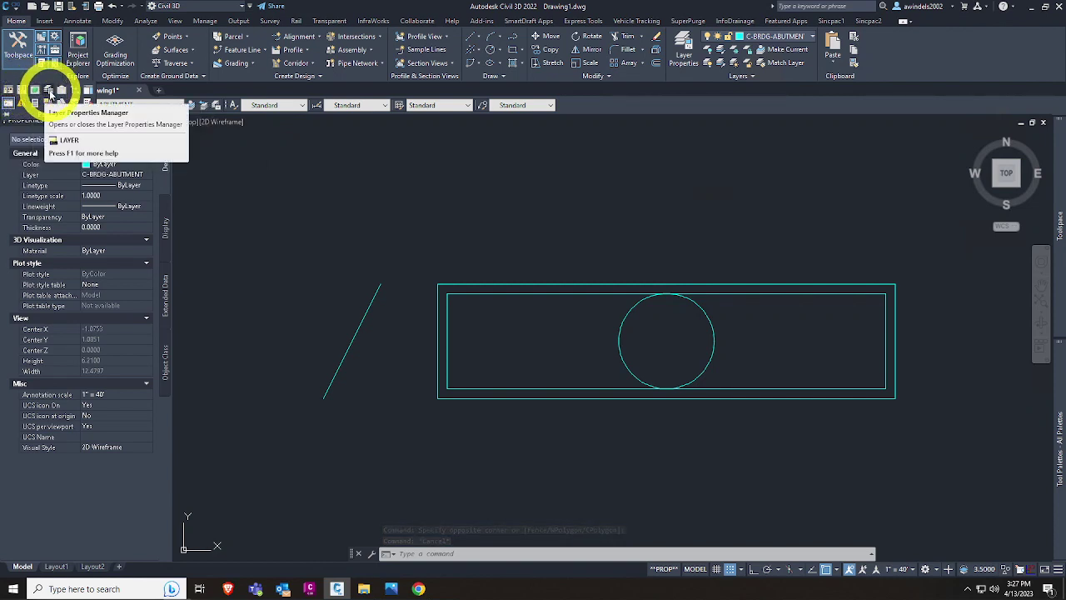
{"action": "left_click", "coordinate": [49, 91]}
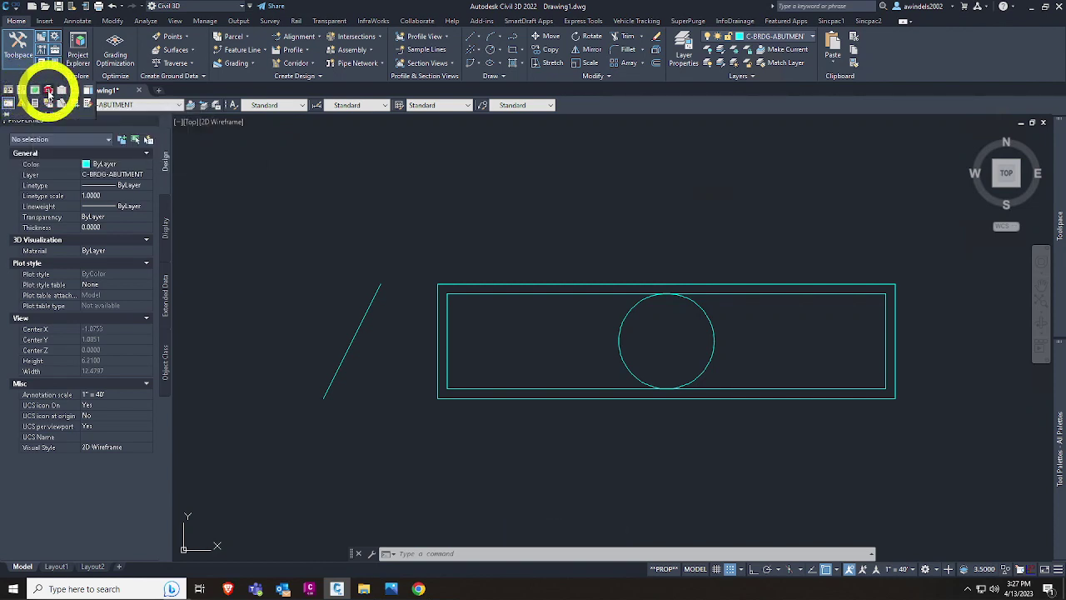
{"action": "left_click_drag", "start_coordinate": [12, 185], "coordinate": [283, 349]}
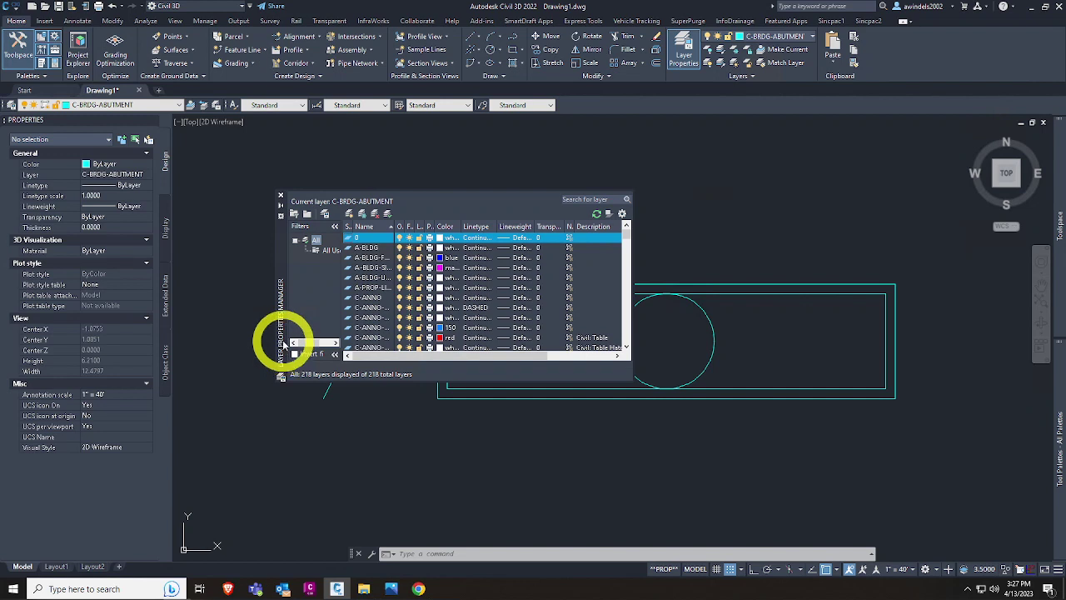
{"action": "left_click_drag", "start_coordinate": [283, 344], "coordinate": [4, 397]}
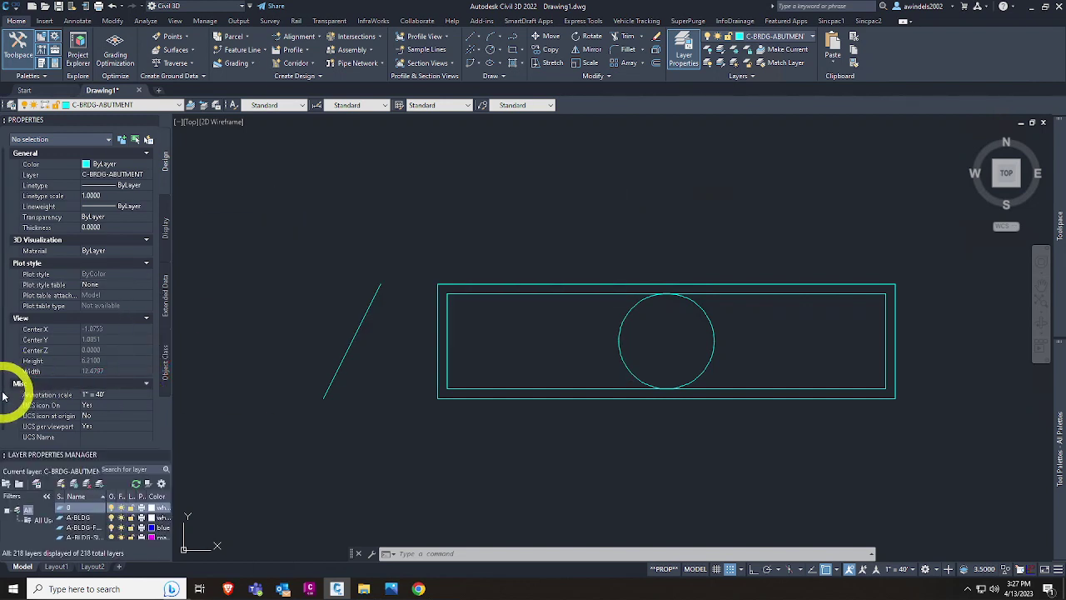
{"action": "left_click", "coordinate": [154, 456]}
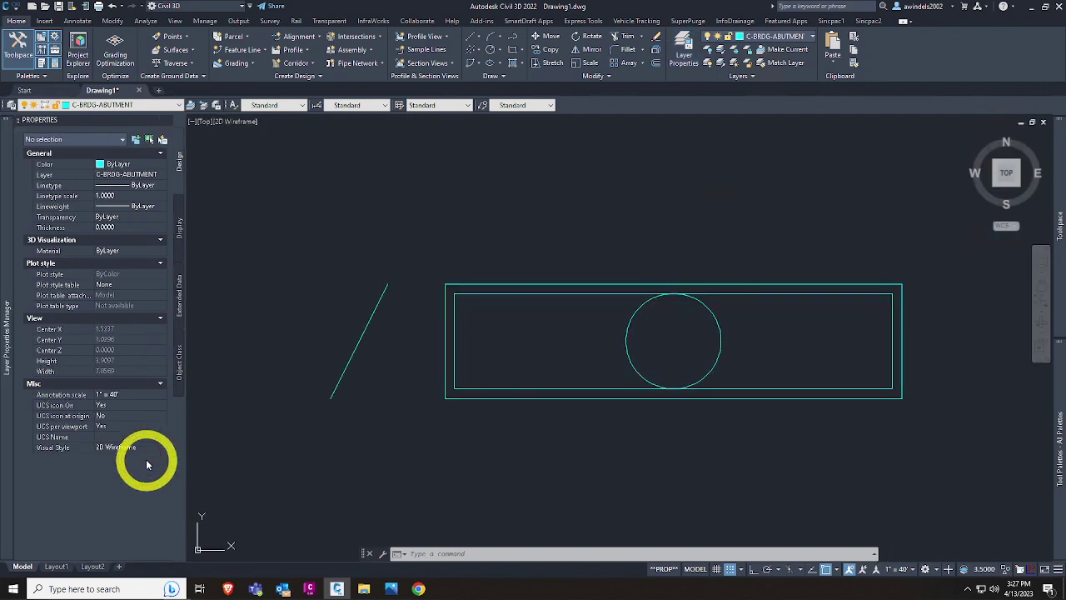
Step: Bring up the Layer Properties Manager, then widen the palette and its columns until the full layer names can be read
{"action": "mouse_move", "coordinate": [5, 421]}
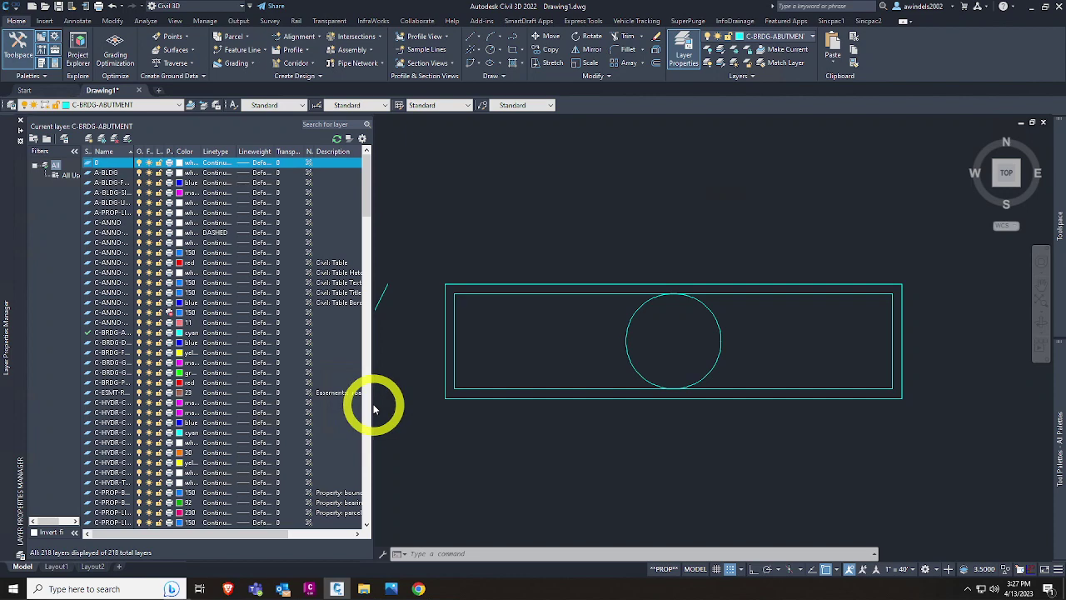
{"action": "left_click_drag", "start_coordinate": [373, 405], "coordinate": [826, 392]}
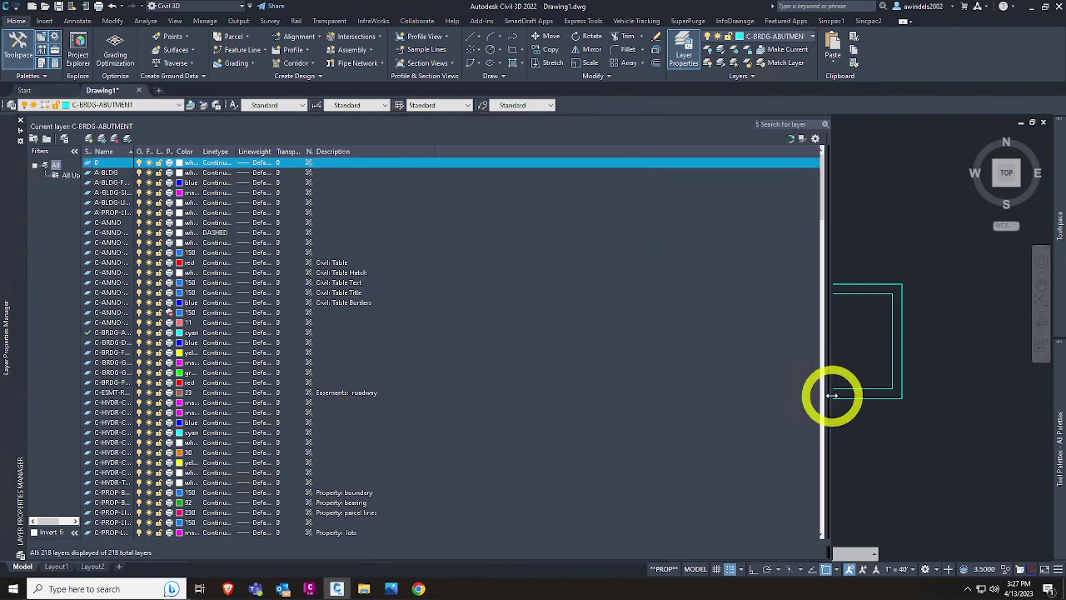
{"action": "left_click_drag", "start_coordinate": [135, 157], "coordinate": [418, 156]}
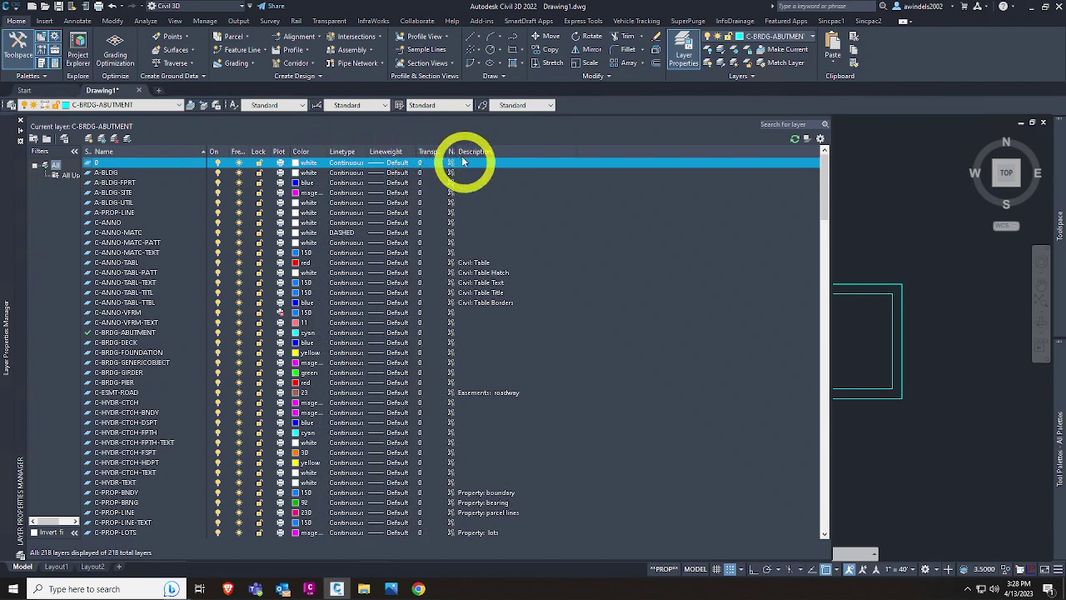
Step: Sort the layers by description, look through the survey, topography and water network layers, and select the Defpoints layer
{"action": "left_click", "coordinate": [519, 152]}
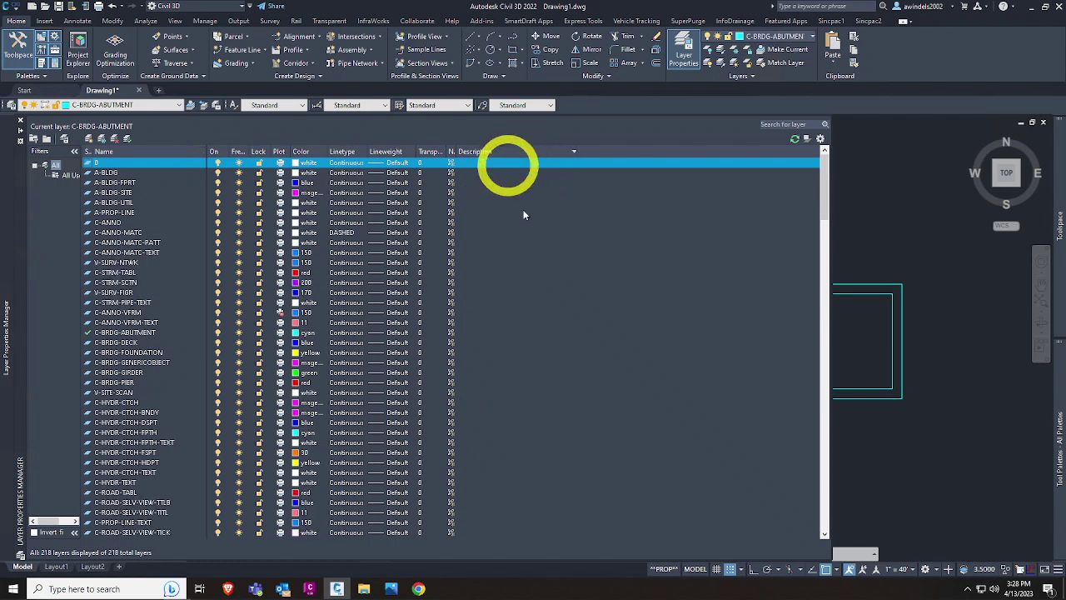
{"action": "scroll", "coordinate": [521, 208], "scroll_direction": "down", "scroll_amount": 15}
{"action": "scroll", "coordinate": [508, 304], "scroll_direction": "down", "scroll_amount": 12}
{"action": "left_click", "coordinate": [502, 332]}
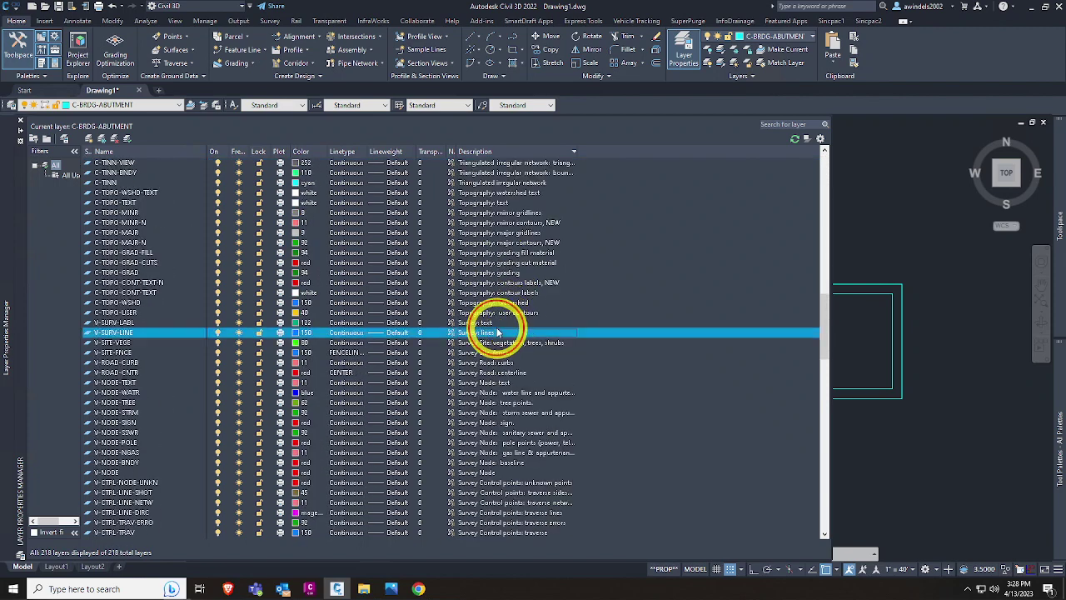
{"action": "scroll", "coordinate": [510, 266], "scroll_direction": "up", "scroll_amount": 3}
{"action": "left_click", "coordinate": [497, 193]}
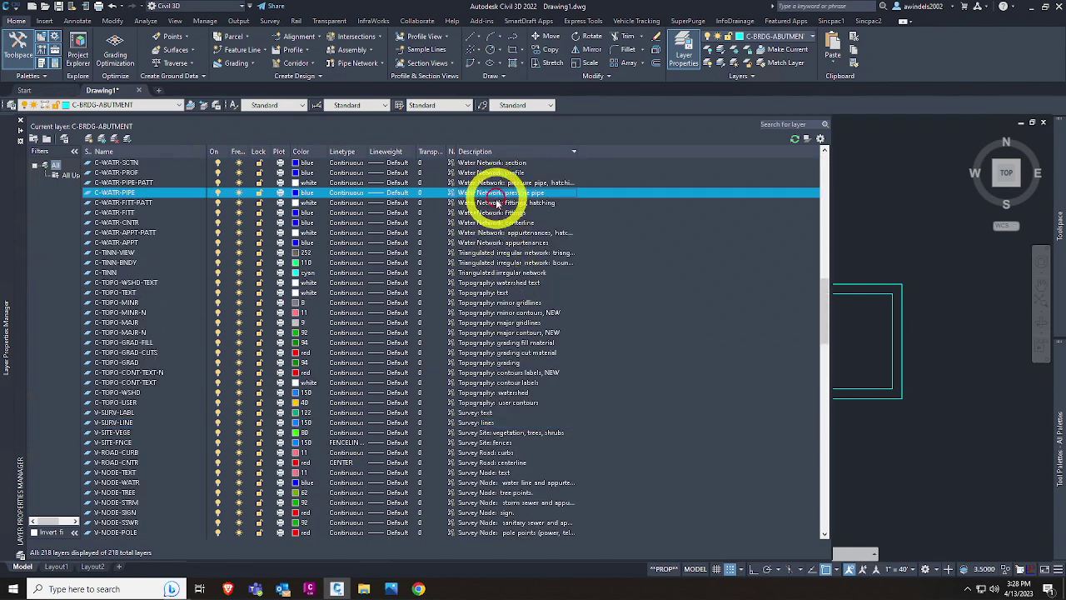
{"action": "scroll", "coordinate": [500, 225], "scroll_direction": "up", "scroll_amount": 4}
{"action": "left_click", "coordinate": [508, 270]}
{"action": "scroll", "coordinate": [506, 268], "scroll_direction": "down", "scroll_amount": 11}
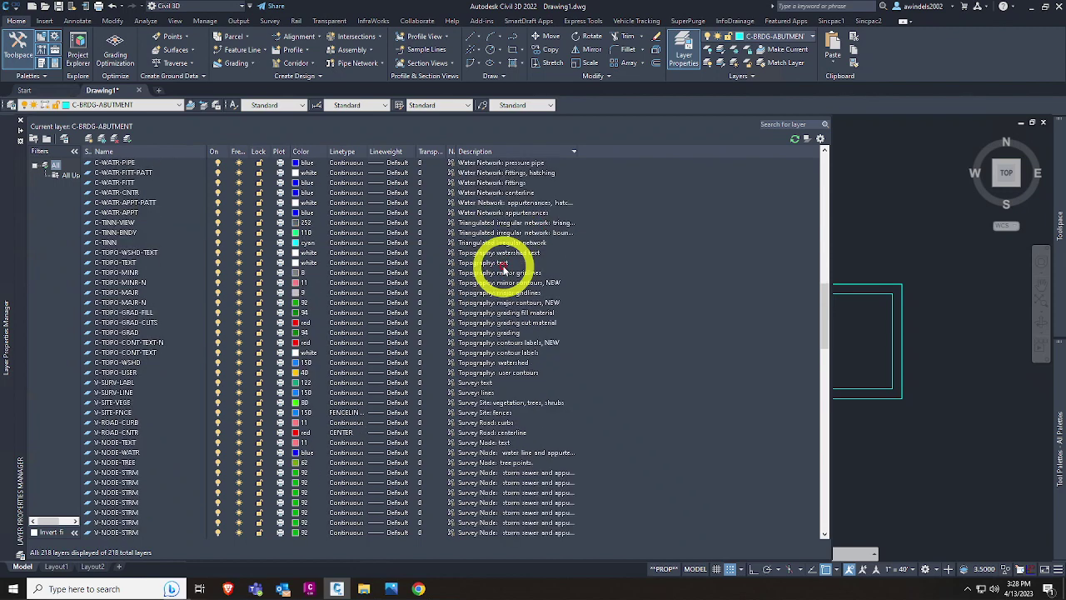
{"action": "scroll", "coordinate": [506, 358], "scroll_direction": "up", "scroll_amount": 4}
{"action": "left_click", "coordinate": [504, 360]}
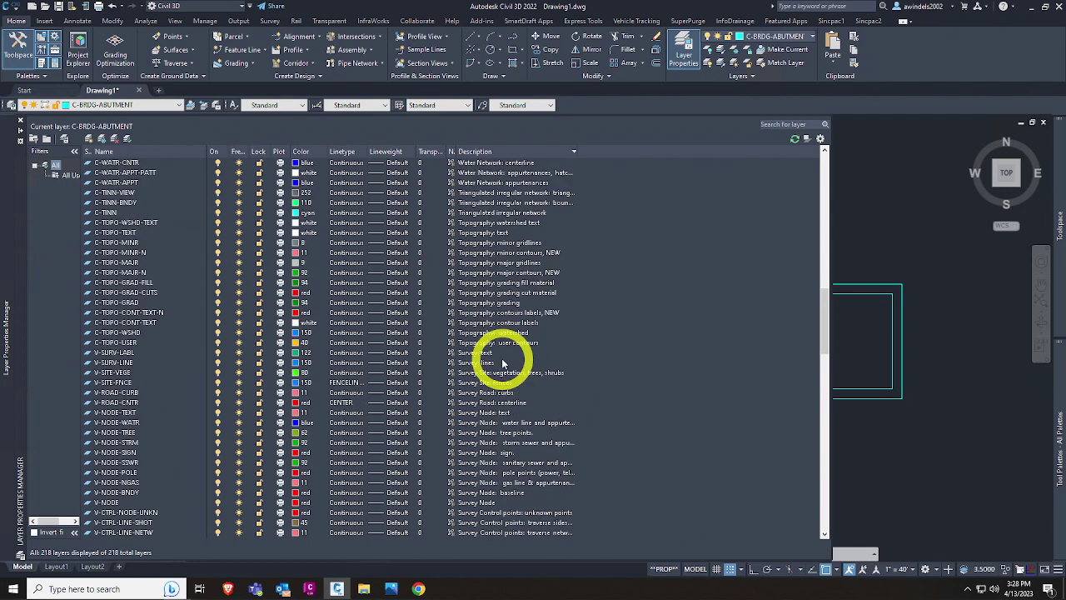
{"action": "scroll", "coordinate": [503, 363], "scroll_direction": "up", "scroll_amount": 5}
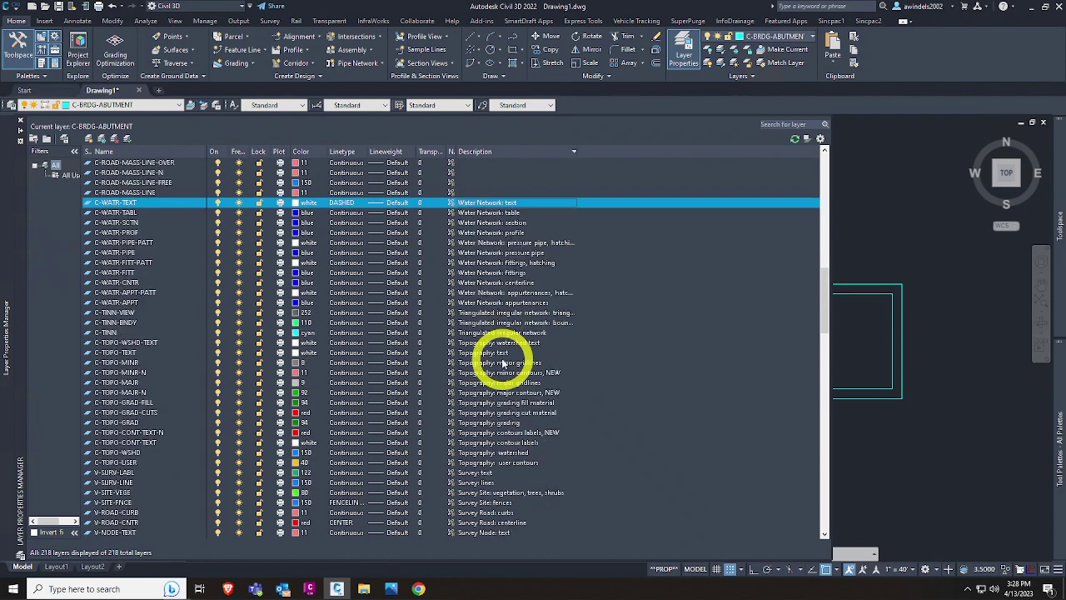
{"action": "scroll", "coordinate": [504, 250], "scroll_direction": "up", "scroll_amount": 2}
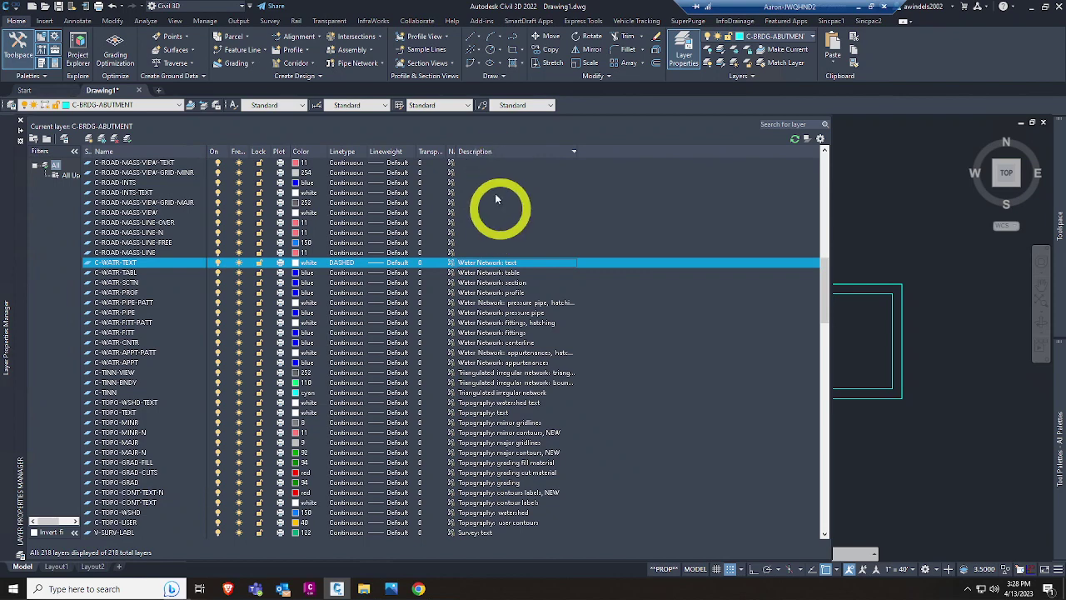
{"action": "scroll", "coordinate": [496, 211], "scroll_direction": "up", "scroll_amount": 3}
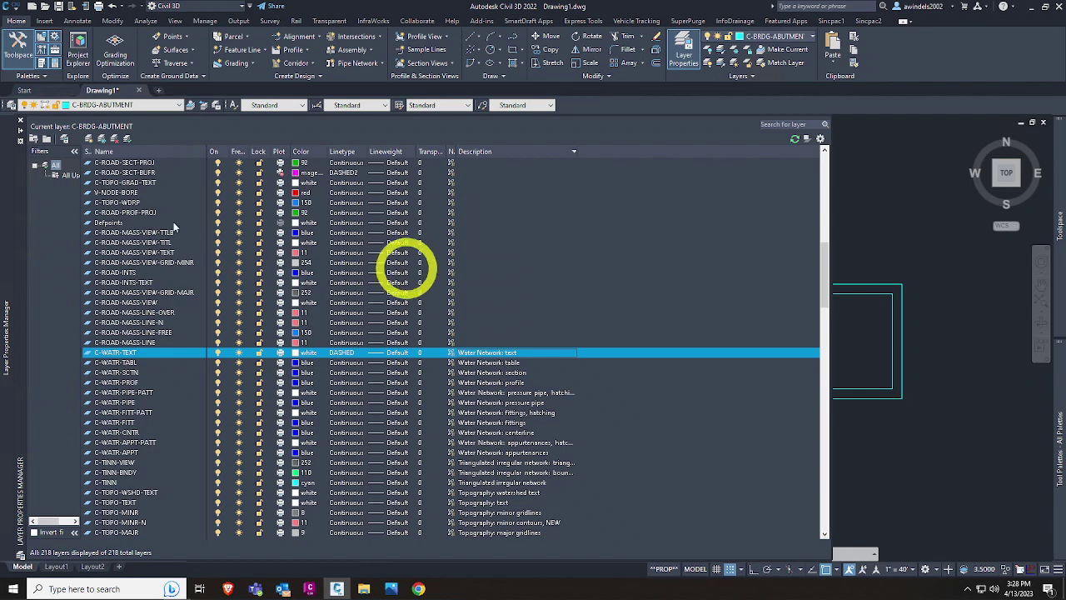
{"action": "left_click", "coordinate": [133, 222]}
Step: Widen the filter tree and list the layers under the All Used Layers filter
{"action": "left_click_drag", "start_coordinate": [81, 154], "coordinate": [141, 193]}
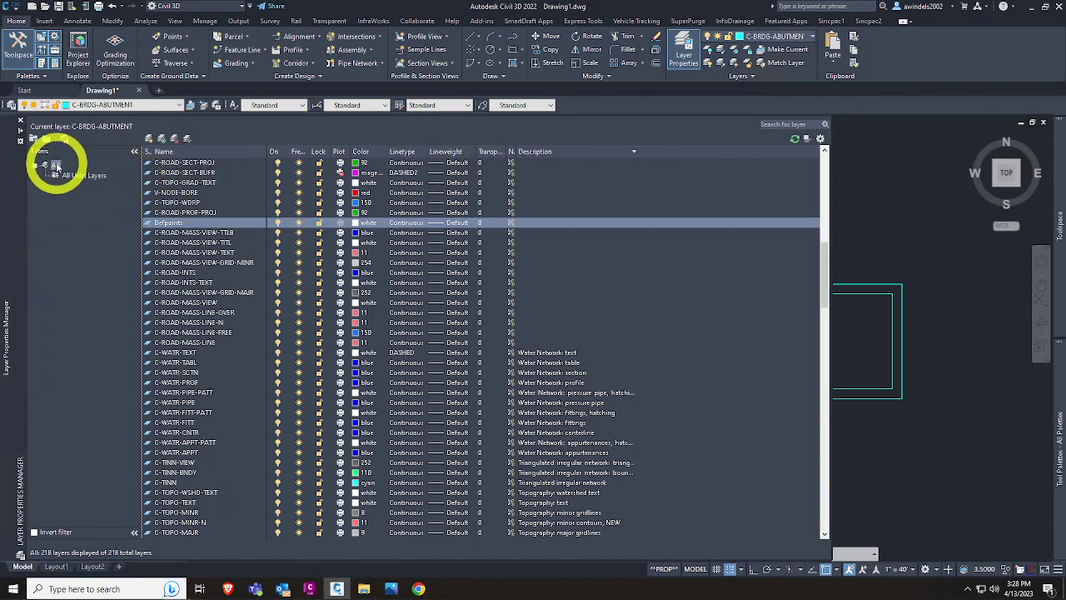
{"action": "right_click", "coordinate": [54, 165]}
{"action": "left_click", "coordinate": [55, 166]}
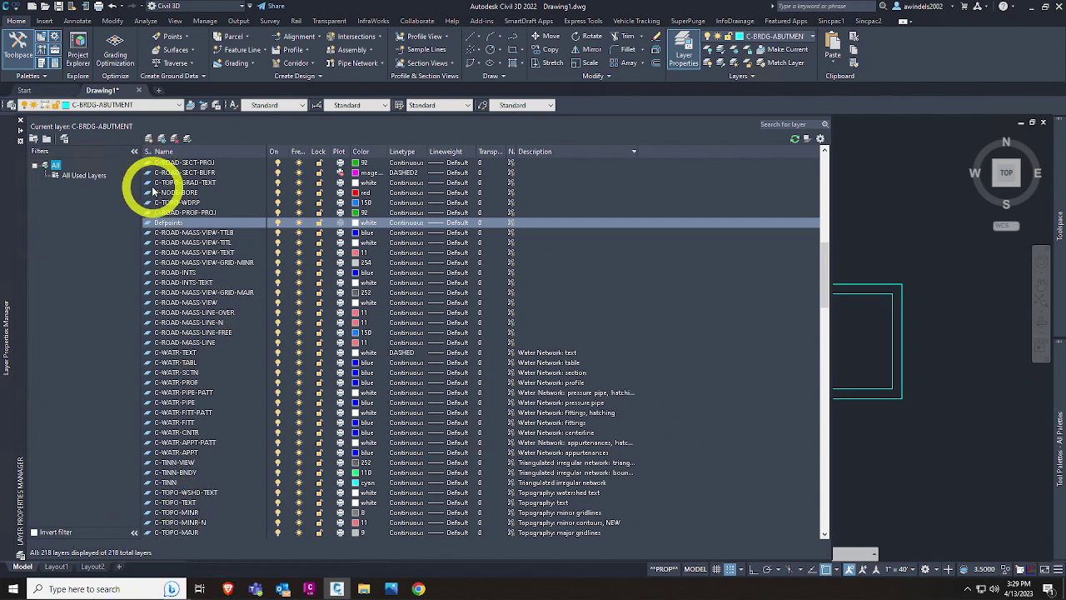
{"action": "left_click", "coordinate": [89, 176]}
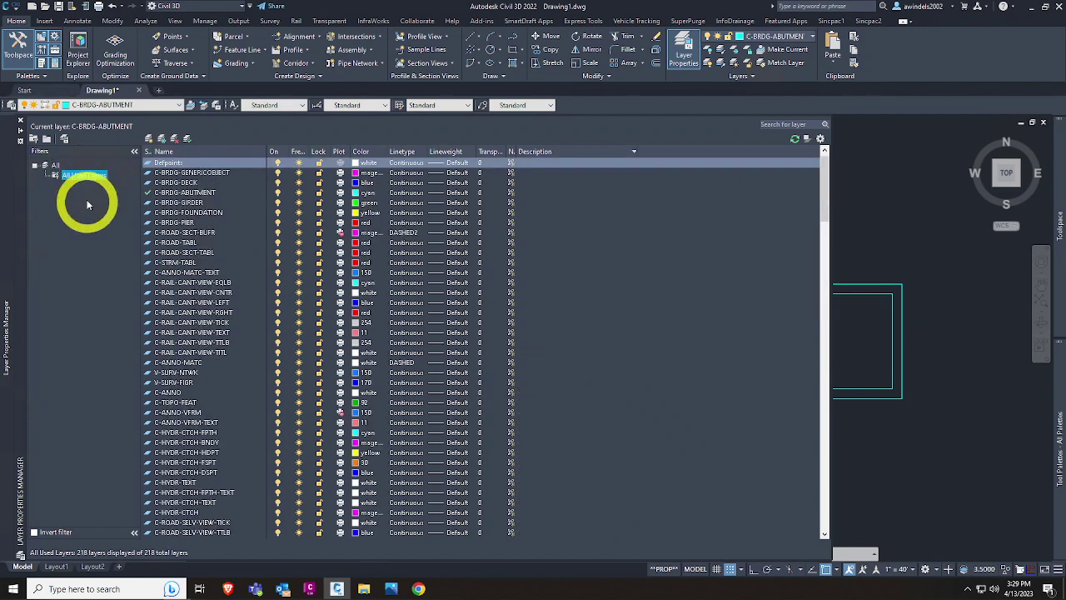
{"action": "left_click", "coordinate": [88, 201]}
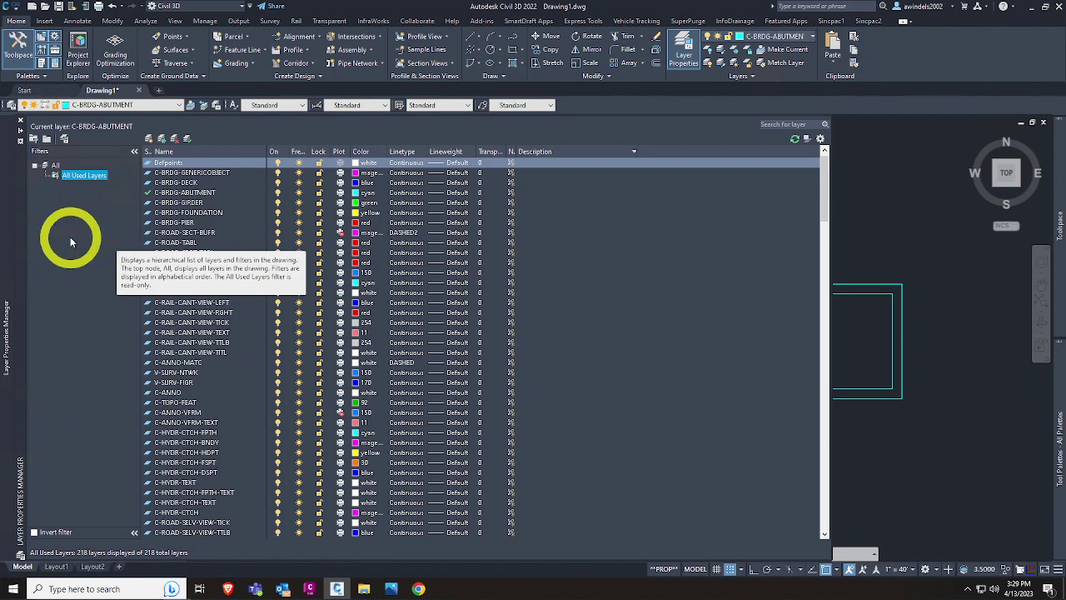
Step: Examine the Layer Filter Properties dialog for a new properties filter under All, and close it without creating the filter
{"action": "right_click", "coordinate": [74, 179]}
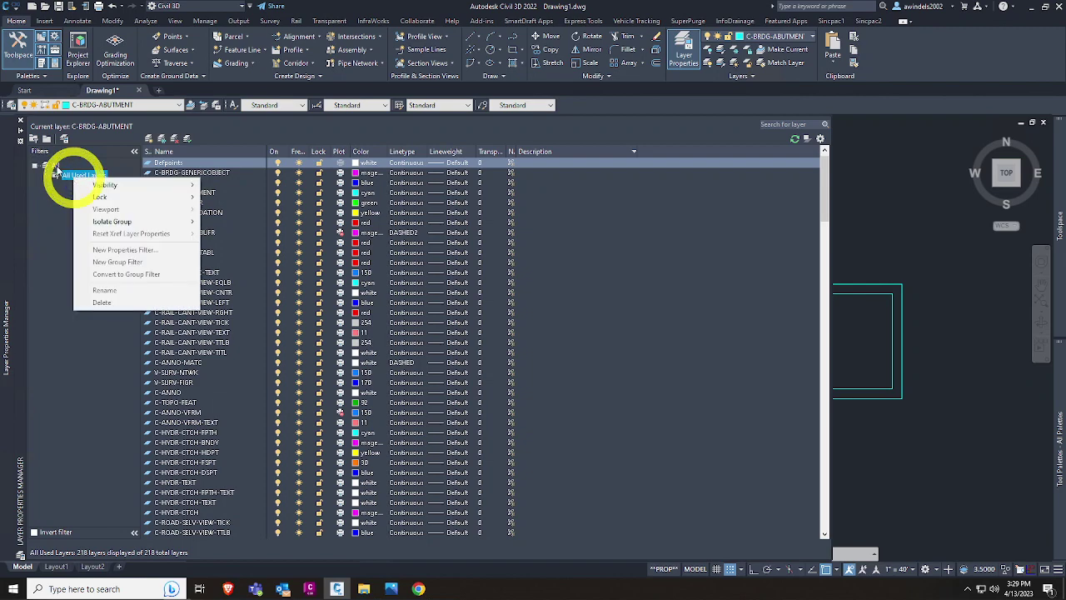
{"action": "right_click", "coordinate": [53, 164]}
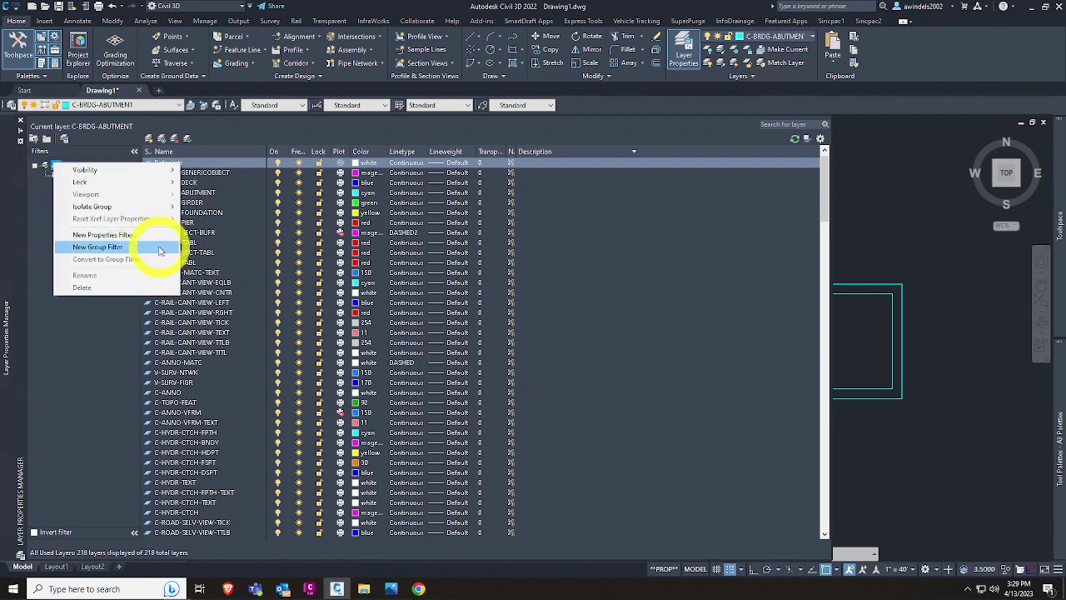
{"action": "left_click", "coordinate": [150, 235]}
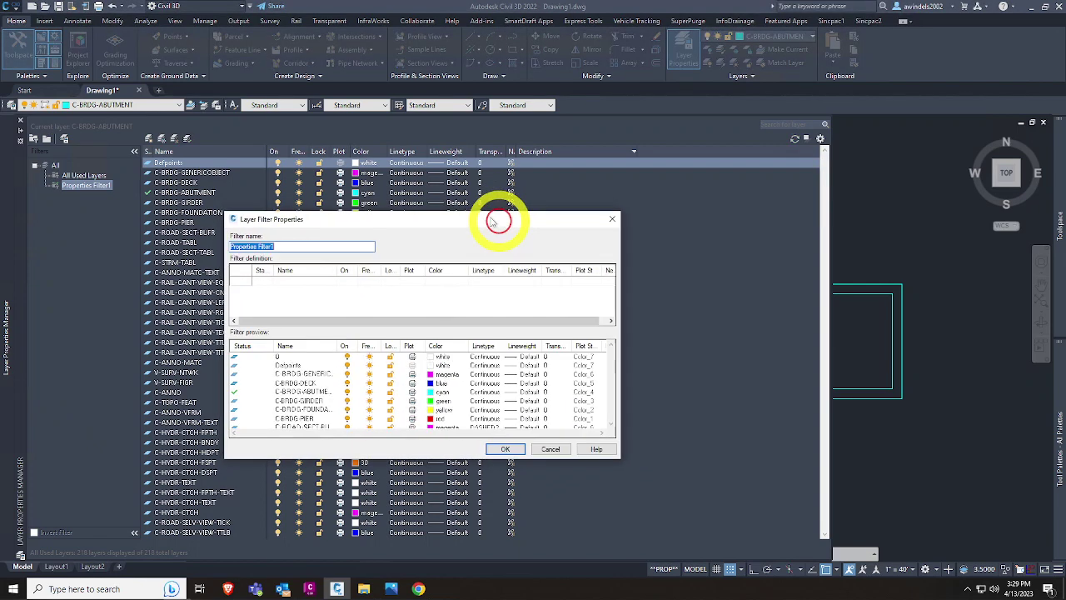
{"action": "left_click_drag", "start_coordinate": [501, 224], "coordinate": [491, 221]}
{"action": "left_click", "coordinate": [603, 216]}
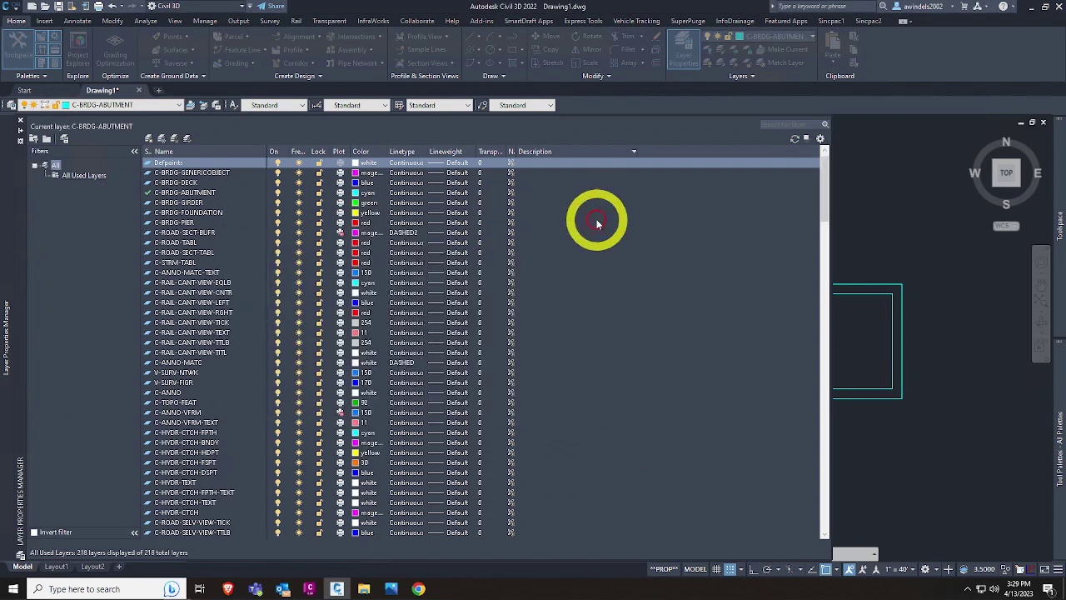
Step: Switch to Layout1 in paper space and bring up the Layer Properties Manager there
{"action": "left_click", "coordinate": [56, 567]}
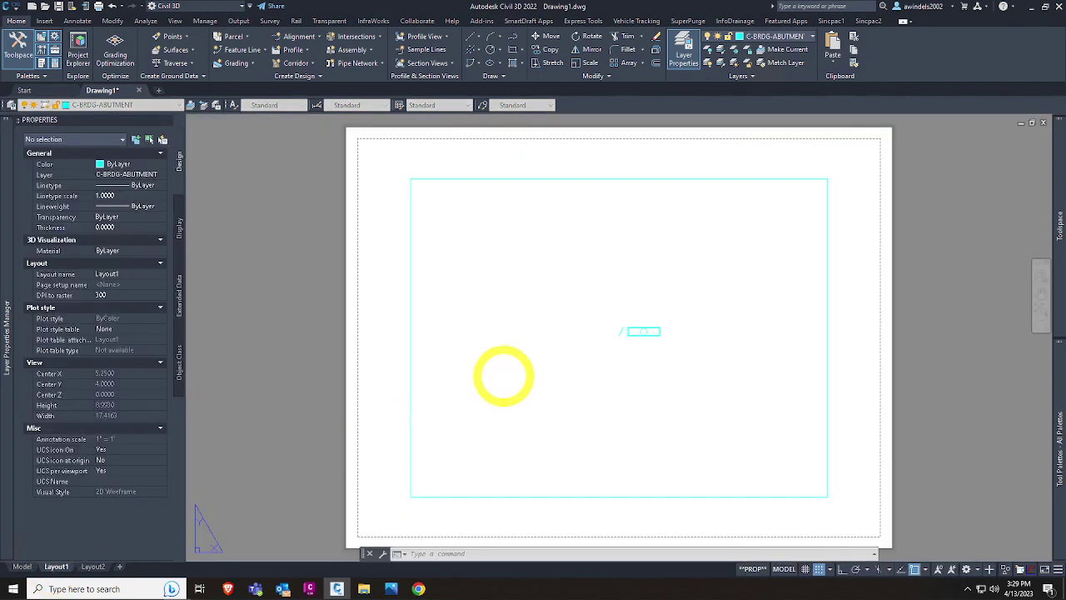
{"action": "double_click", "coordinate": [276, 454]}
{"action": "mouse_move", "coordinate": [12, 357]}
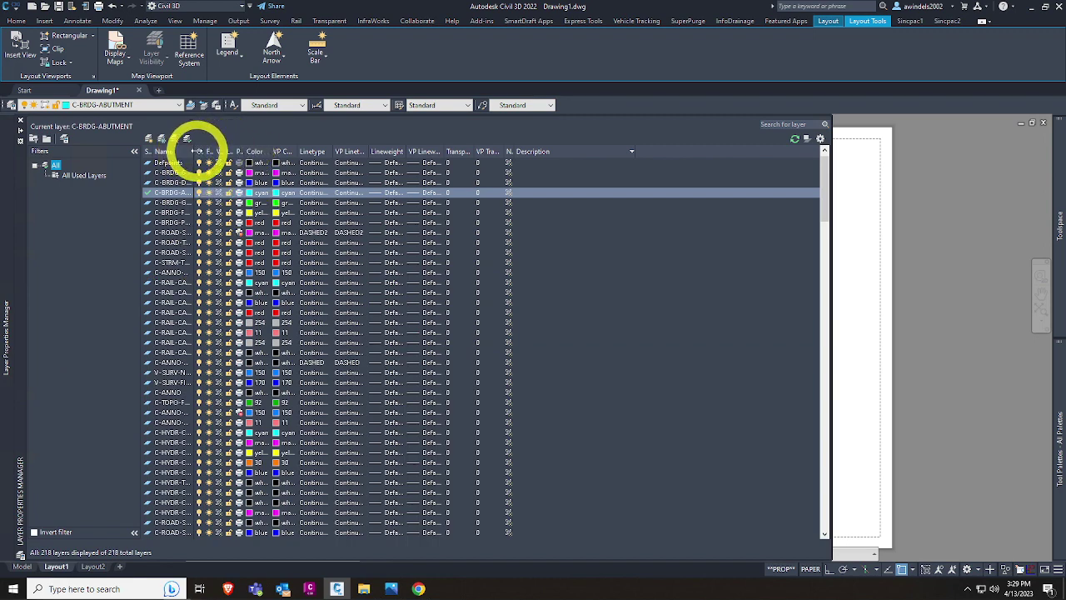
Step: Widen the Name, On, Freeze, VP Freeze and Plot columns of the layer list
{"action": "left_click_drag", "start_coordinate": [195, 152], "coordinate": [292, 156]}
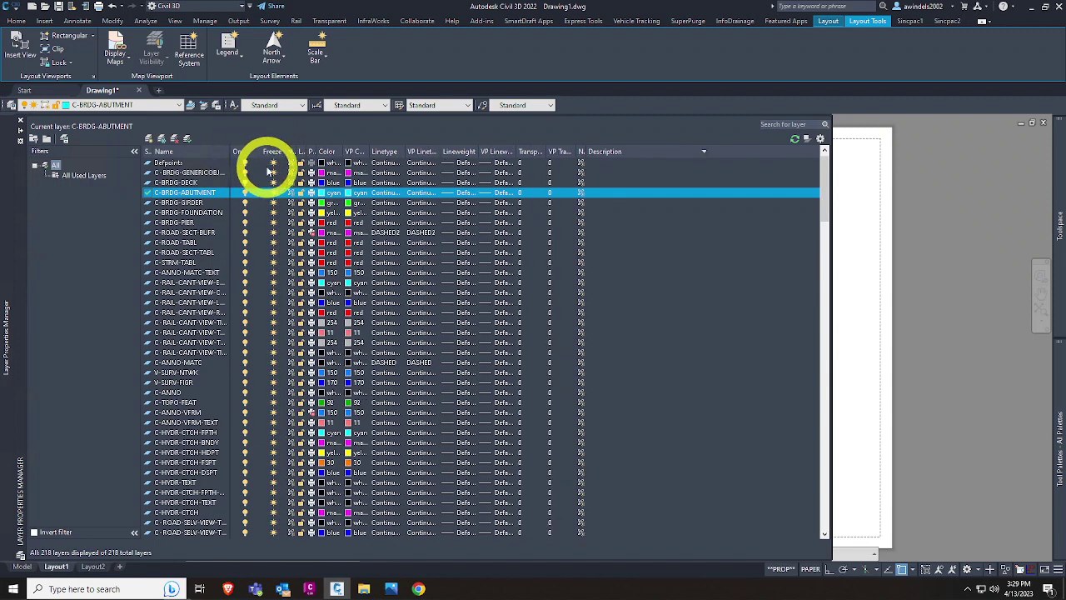
{"action": "left_click_drag", "start_coordinate": [296, 151], "coordinate": [305, 150]}
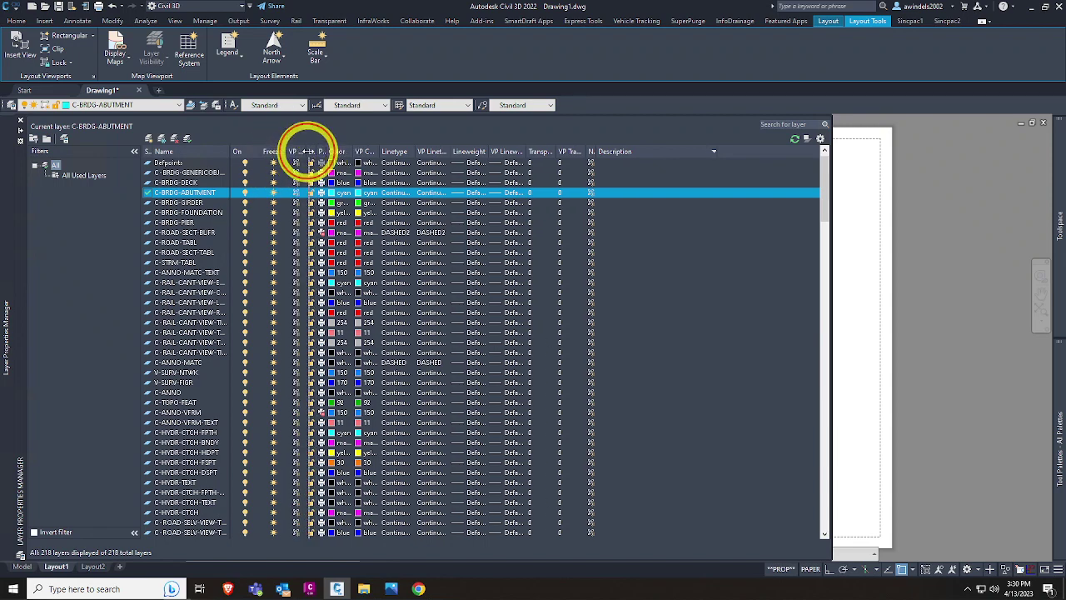
{"action": "left_click_drag", "start_coordinate": [305, 152], "coordinate": [321, 154]}
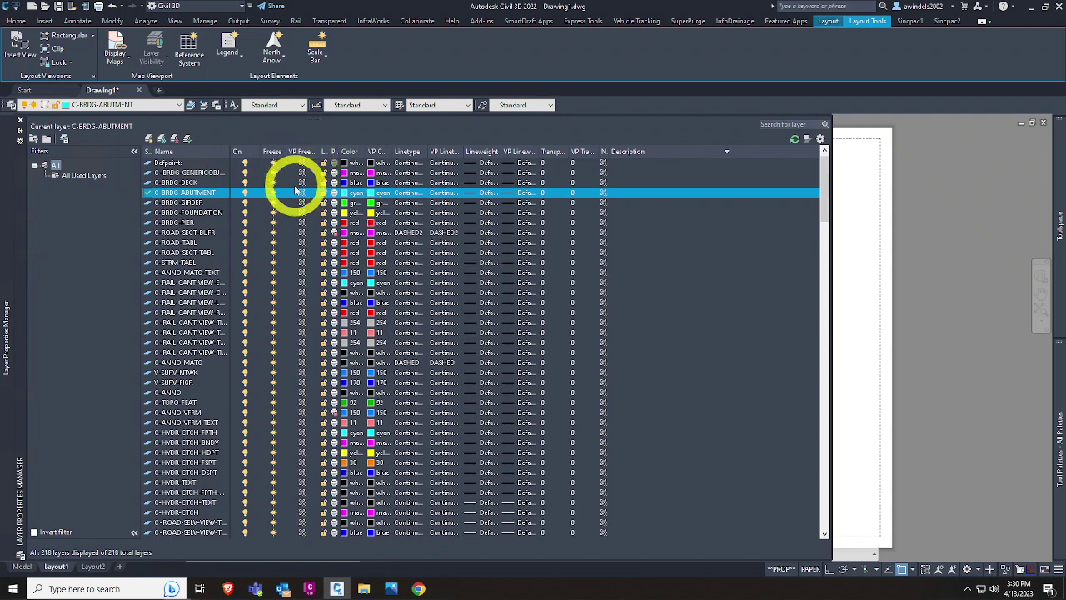
{"action": "left_click_drag", "start_coordinate": [329, 152], "coordinate": [349, 156]}
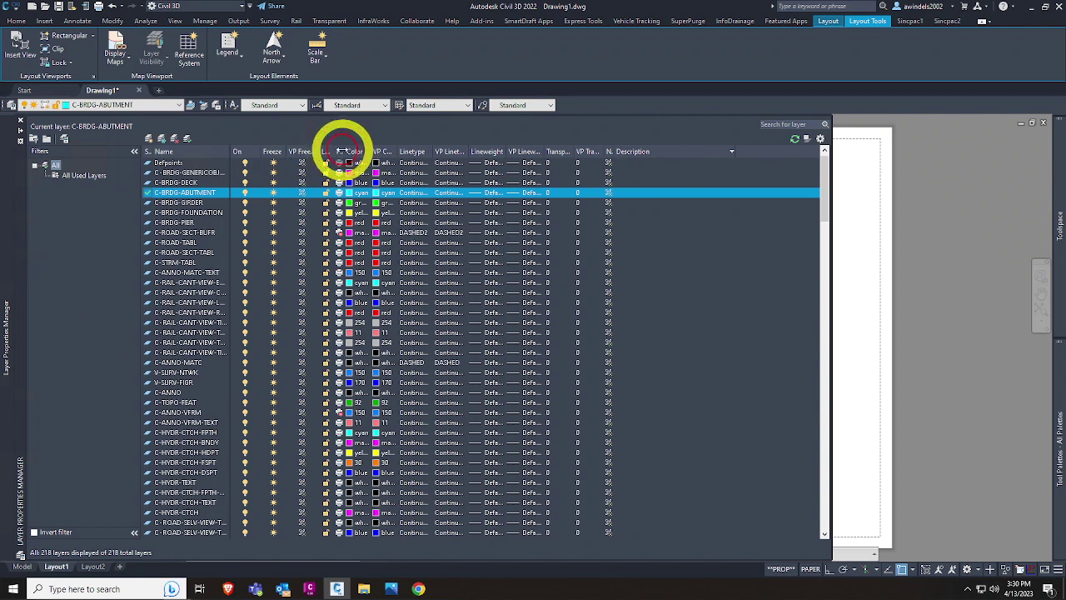
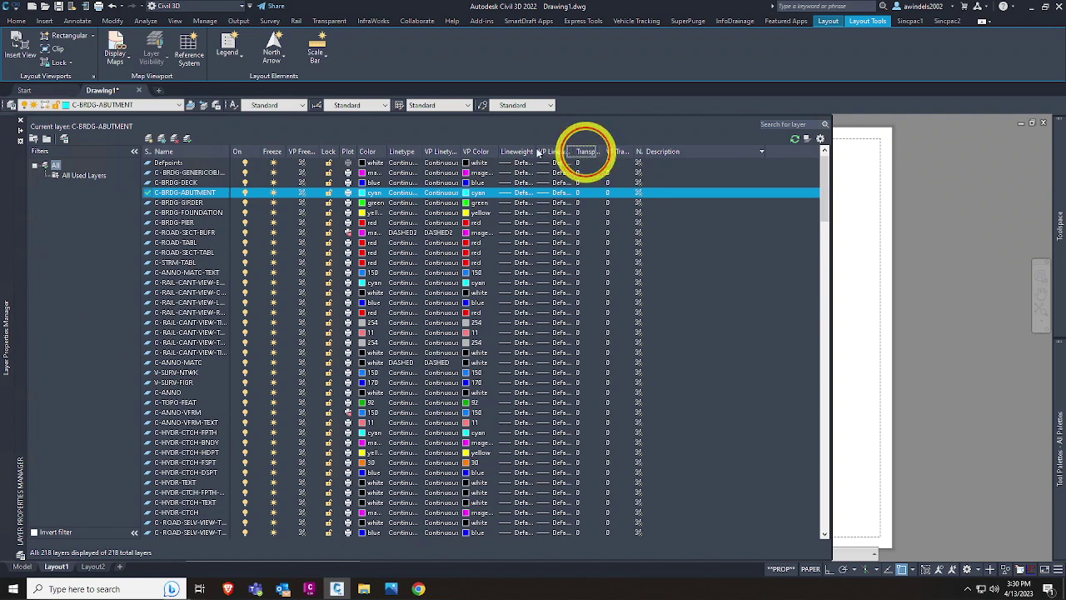
Step: Rearrange and widen the layer columns so Linetype, Lineweight and Transparency precede the viewport overrides, with VP Color ahead of VP Linetype
{"action": "left_click_drag", "start_coordinate": [434, 152], "coordinate": [452, 154]}
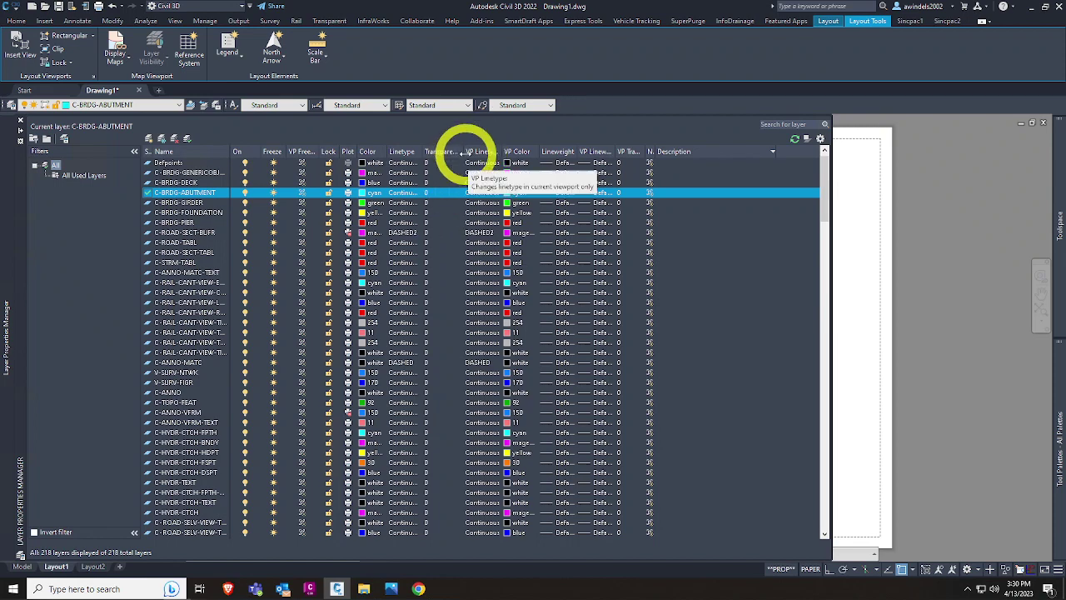
{"action": "left_click_drag", "start_coordinate": [464, 152], "coordinate": [471, 153]}
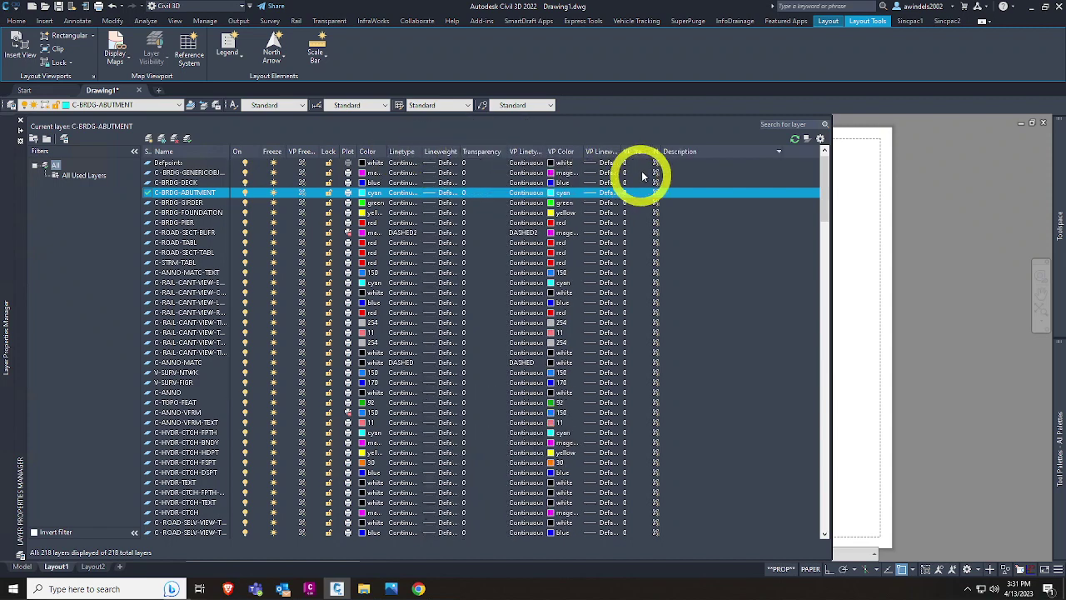
{"action": "left_click_drag", "start_coordinate": [564, 152], "coordinate": [497, 164]}
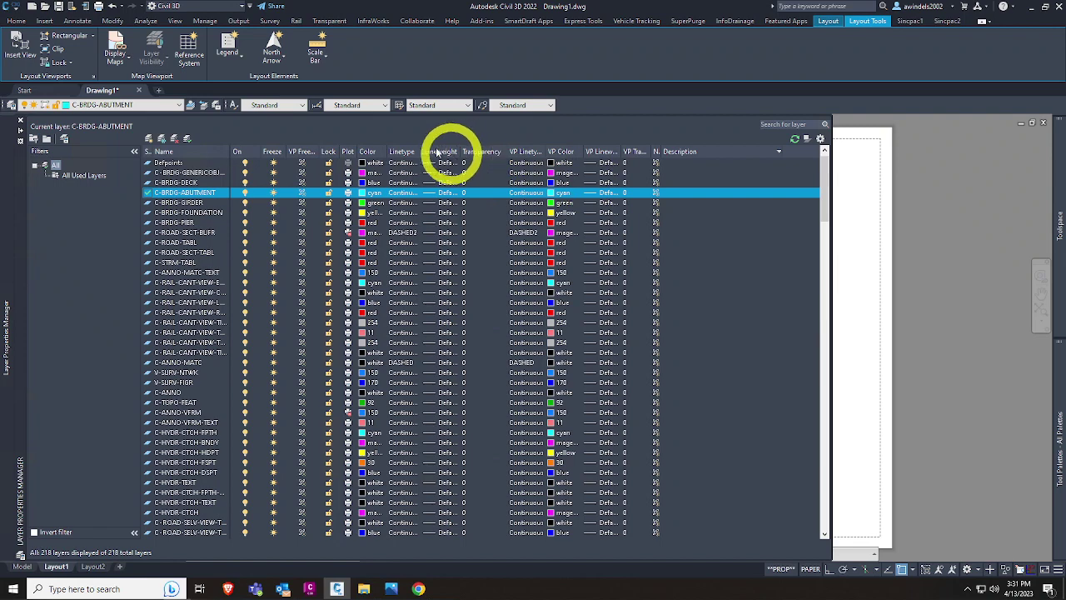
{"action": "left_click_drag", "start_coordinate": [422, 151], "coordinate": [483, 153]}
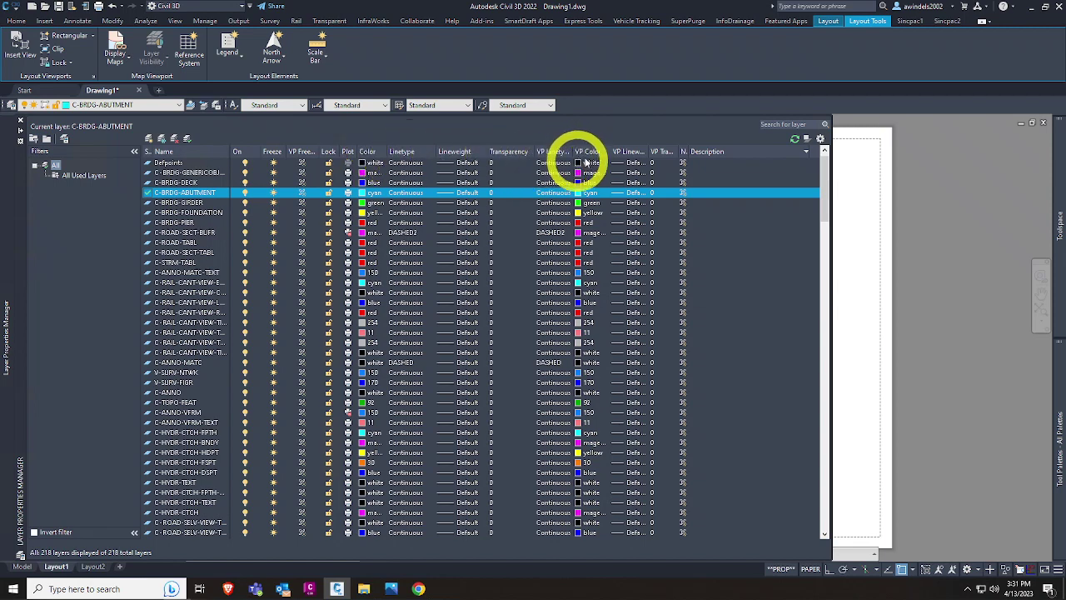
{"action": "left_click_drag", "start_coordinate": [583, 153], "coordinate": [551, 155]}
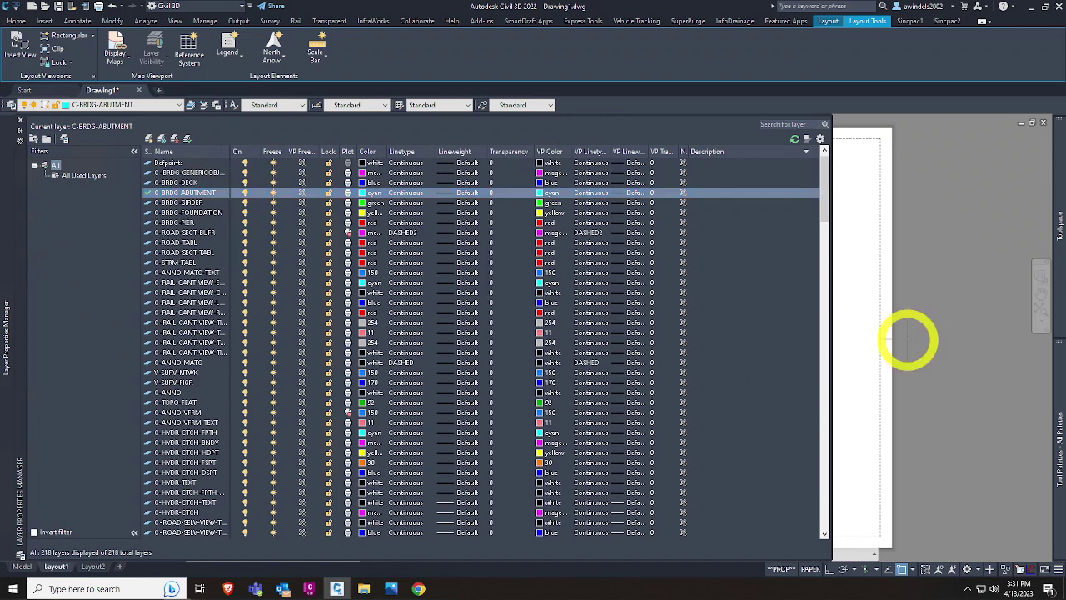
Step: Clear any active command and enter model space through the viewport on Layout1
{"action": "key", "text": "Escape"}
{"action": "key", "text": "Escape"}
{"action": "key", "text": "Escape"}
{"action": "double_click", "coordinate": [768, 333]}
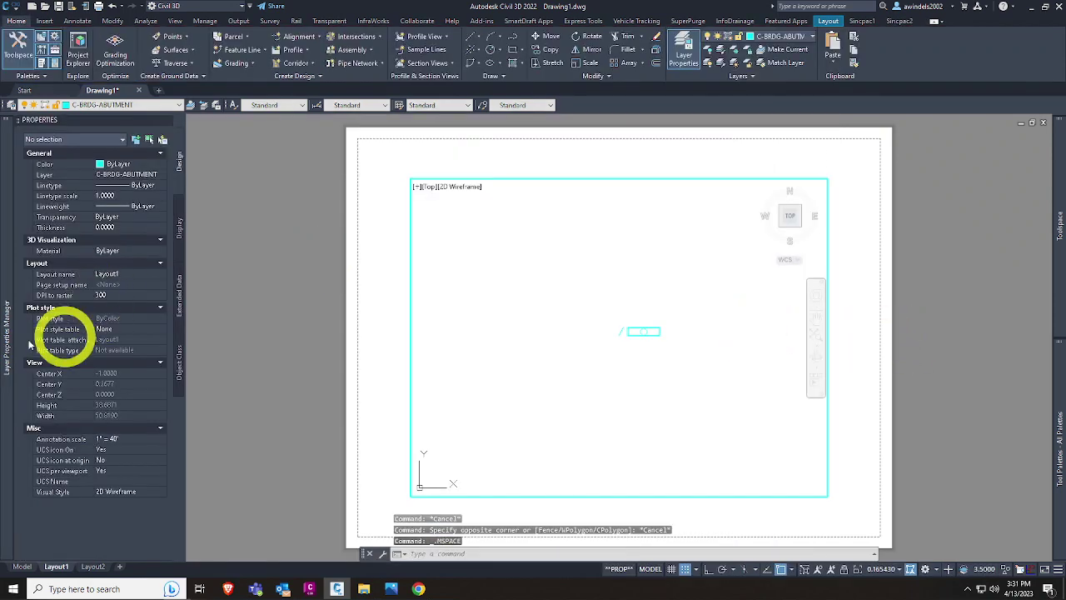
Step: Review the shortcut options for the C-BRDG-ABUTMENT layer in the Layer Properties Manager, including the viewport freeze and thaw commands
{"action": "mouse_move", "coordinate": [11, 358]}
{"action": "right_click", "coordinate": [204, 186]}
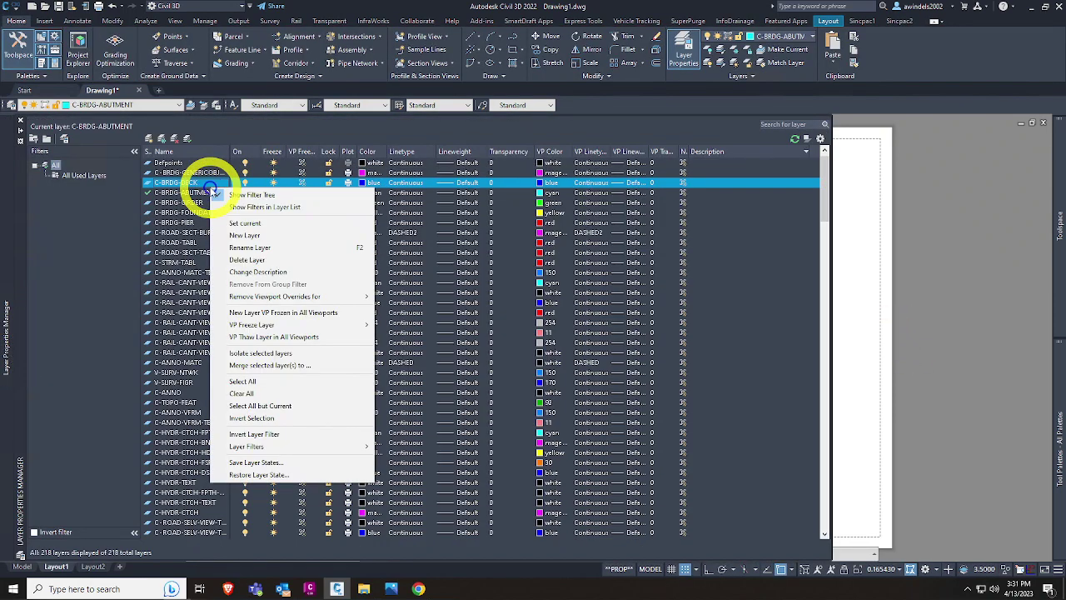
{"action": "left_click", "coordinate": [191, 191]}
{"action": "right_click", "coordinate": [195, 197]}
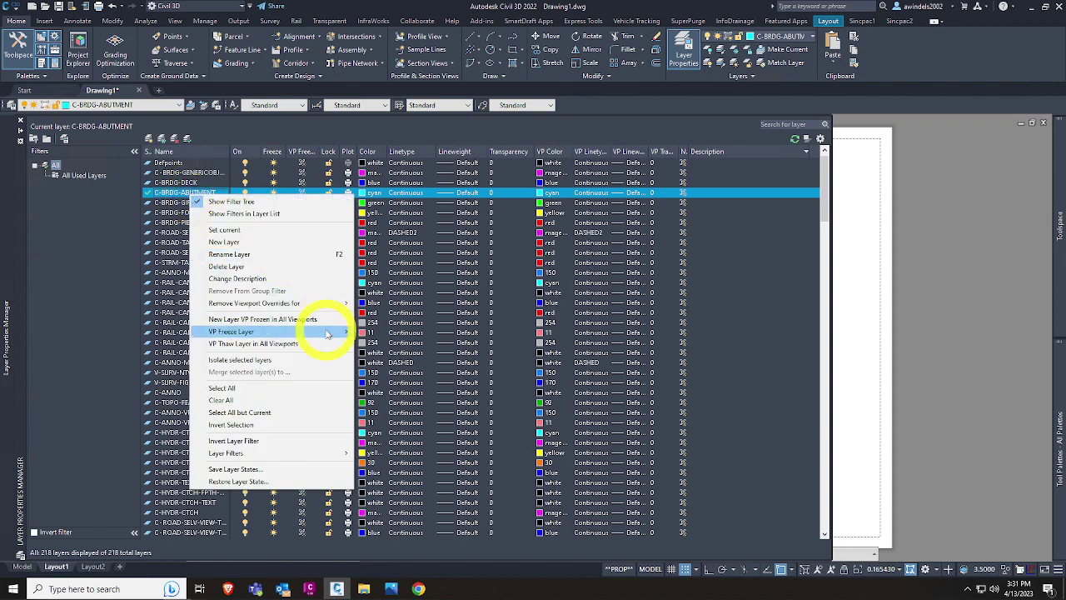
{"action": "mouse_move", "coordinate": [326, 331]}
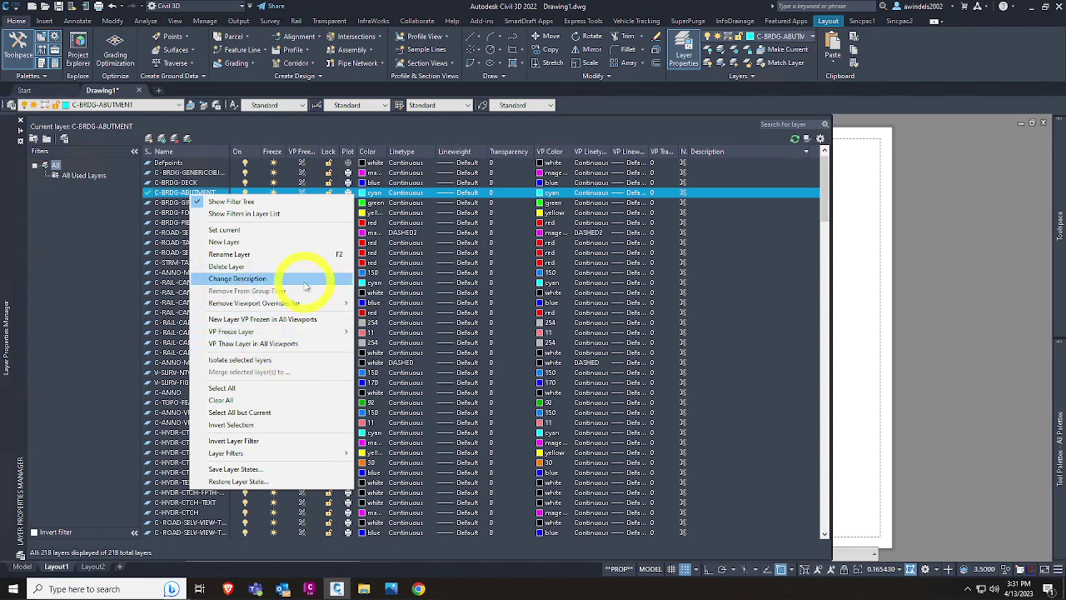
{"action": "left_click", "coordinate": [303, 283]}
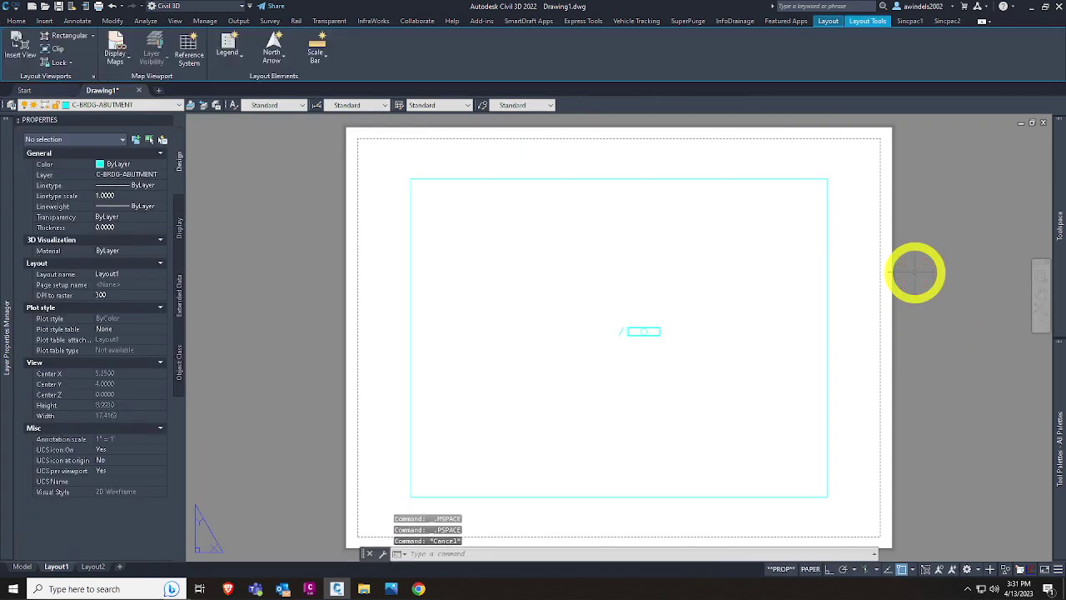
Step: Clear any active command and switch from Layout1 back to model space
{"action": "key", "text": "Escape"}
{"action": "key", "text": "Escape"}
{"action": "left_click", "coordinate": [23, 567]}
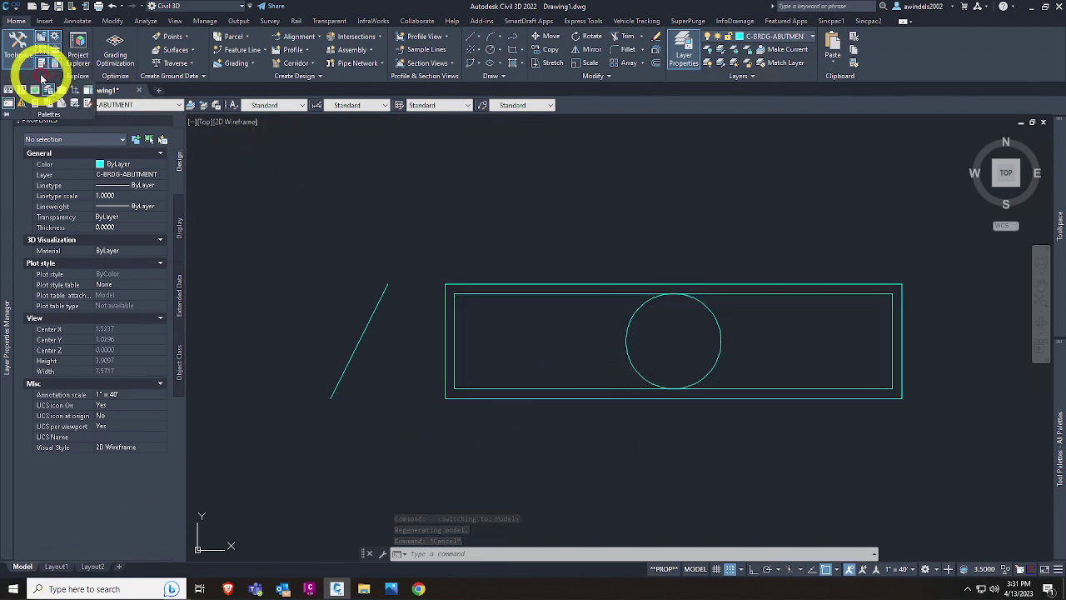
Step: Bring up the DesignCenter palette and enlarge its window
{"action": "left_click", "coordinate": [38, 76]}
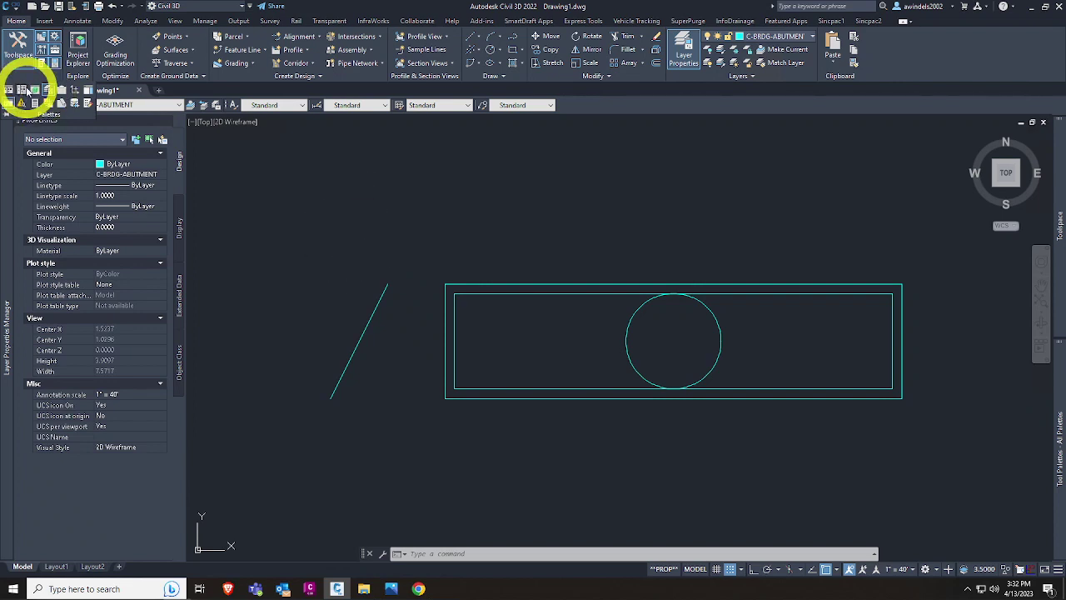
{"action": "left_click", "coordinate": [487, 556]}
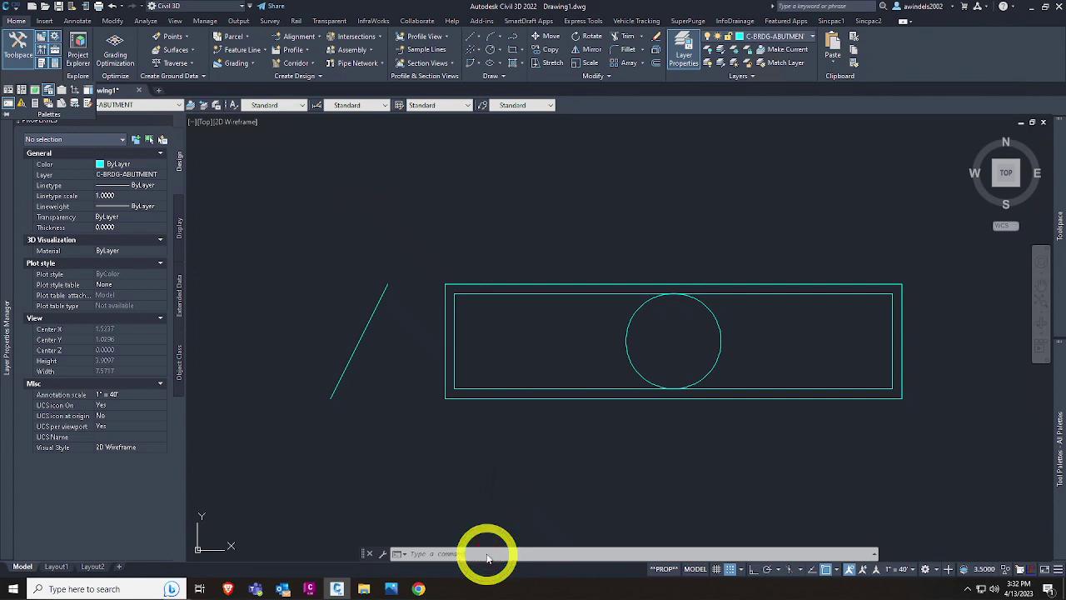
{"action": "key", "text": "ctrl+2"}
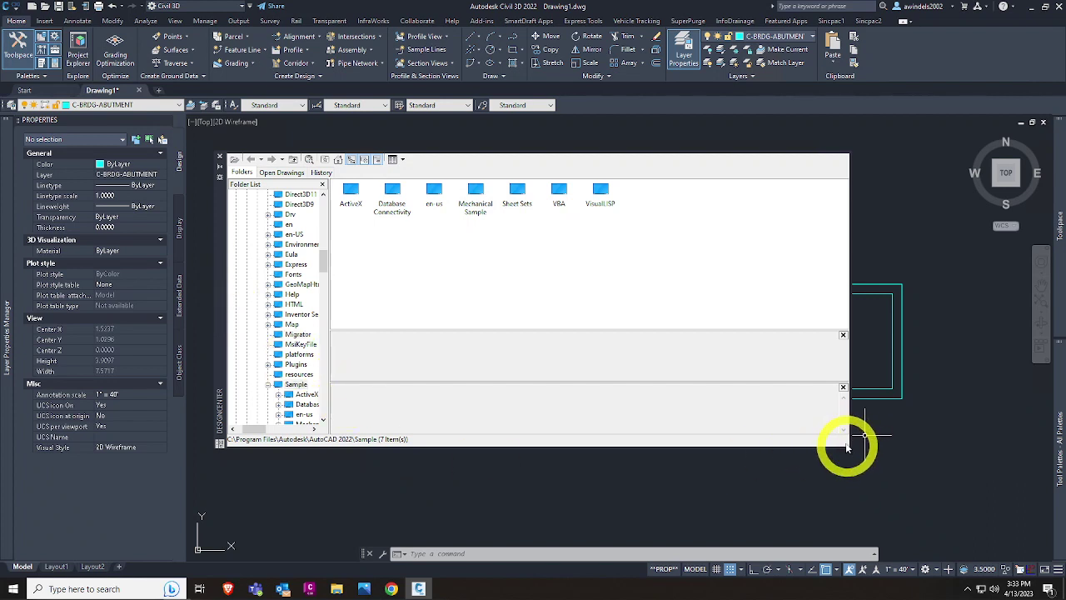
{"action": "left_click_drag", "start_coordinate": [915, 471], "coordinate": [954, 496]}
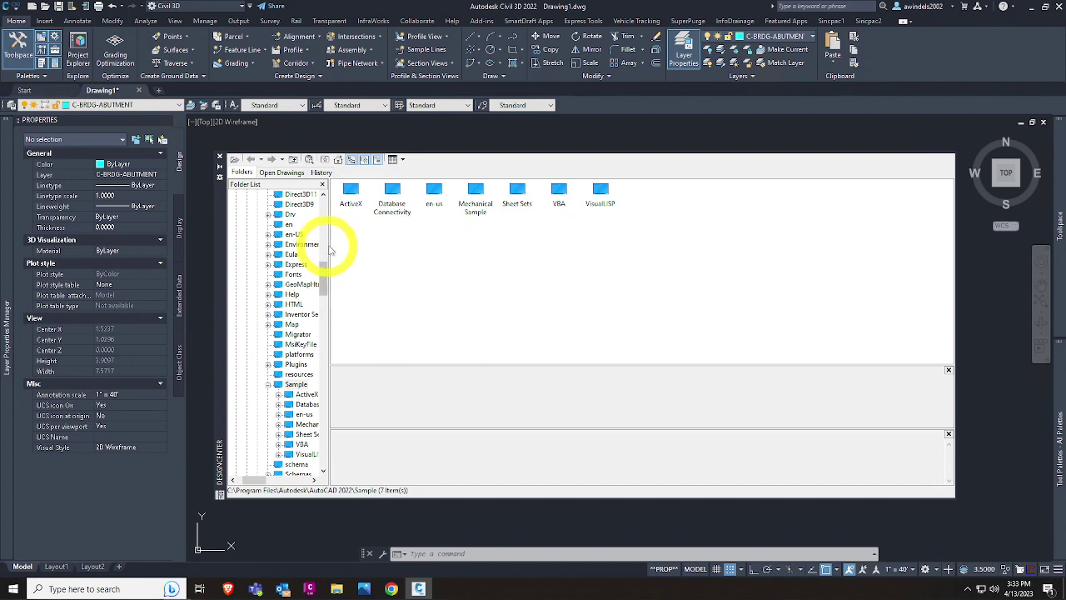
Step: Widen DesignCenter's folder list and bring the top of the folder tree, starting at Desktop, into view
{"action": "left_click_drag", "start_coordinate": [329, 245], "coordinate": [385, 263]}
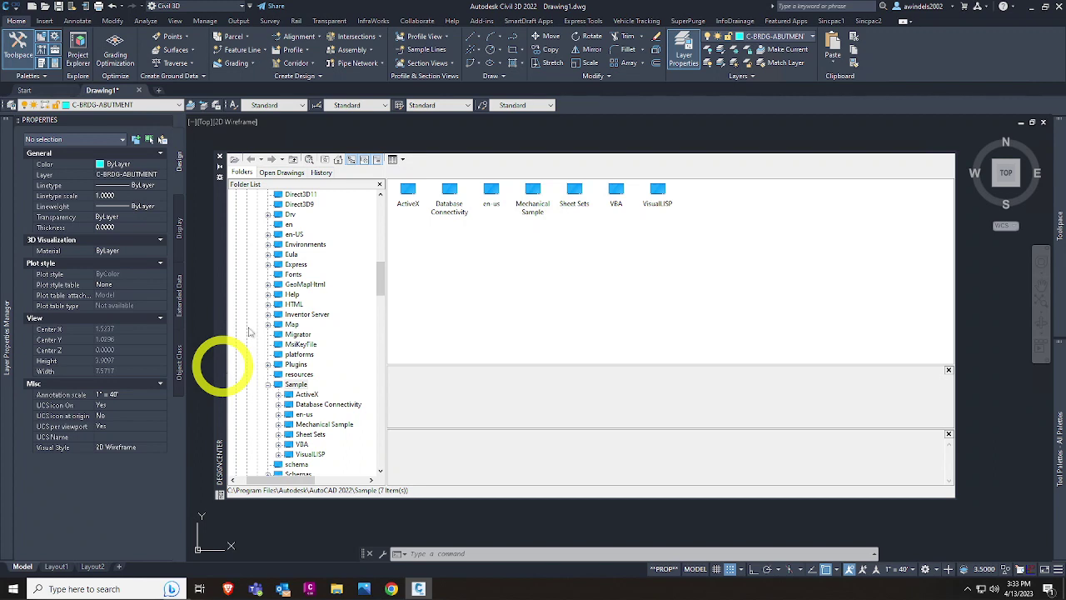
{"action": "left_click_drag", "start_coordinate": [380, 279], "coordinate": [382, 204]}
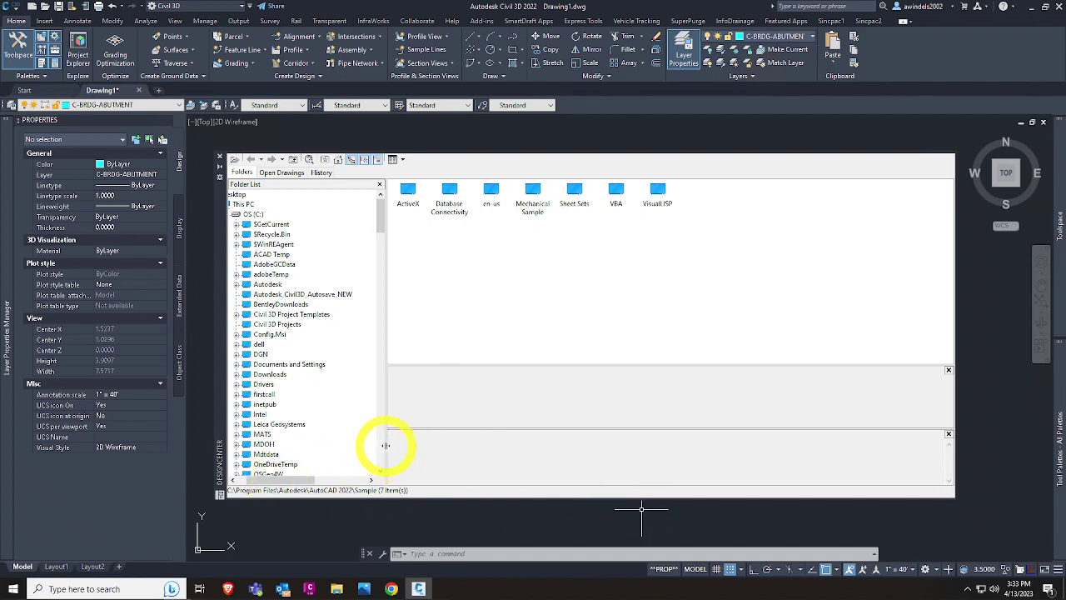
{"action": "left_click_drag", "start_coordinate": [385, 446], "coordinate": [414, 443]}
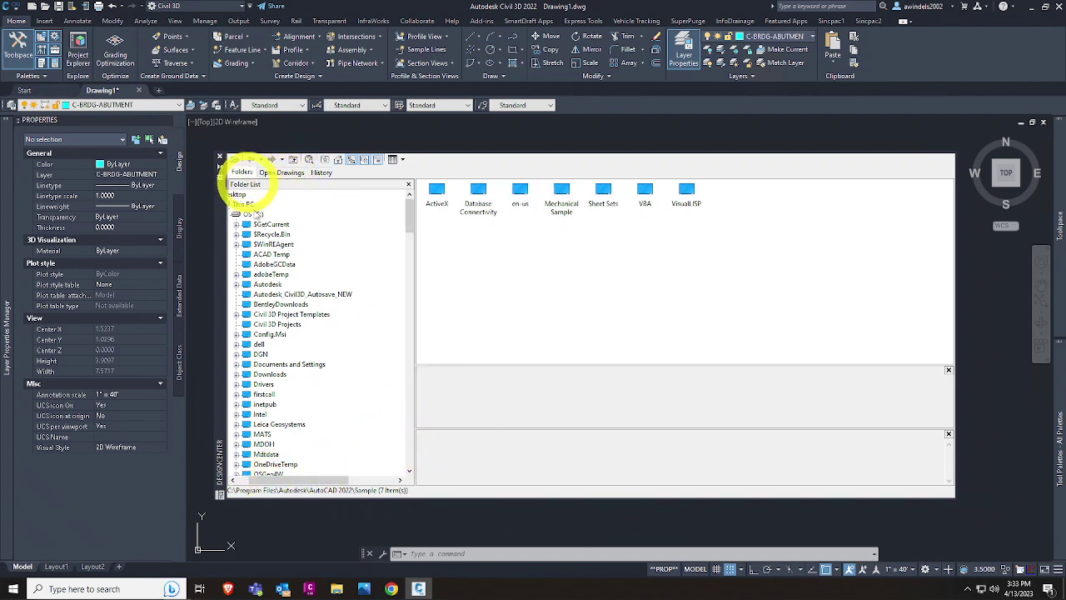
{"action": "left_click_drag", "start_coordinate": [308, 480], "coordinate": [282, 481]}
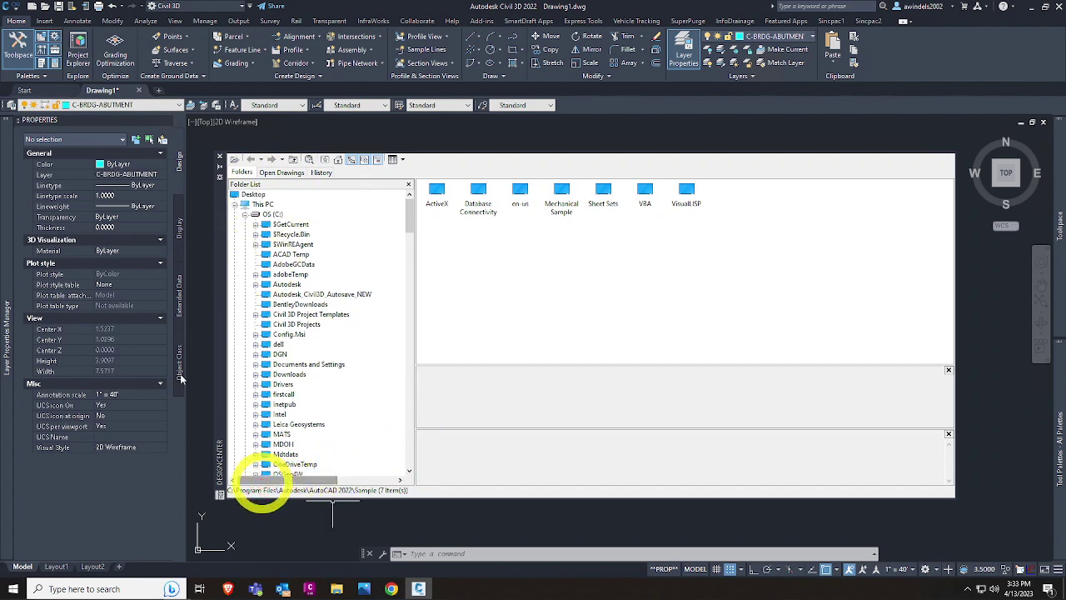
Step: Collapse the C: drive, browse Projects (F:) to _CAD STANDARDS\TEMPLATES\1_Civil3D 2018, and preview the DJA SURVEY drawing
{"action": "left_click", "coordinate": [244, 215]}
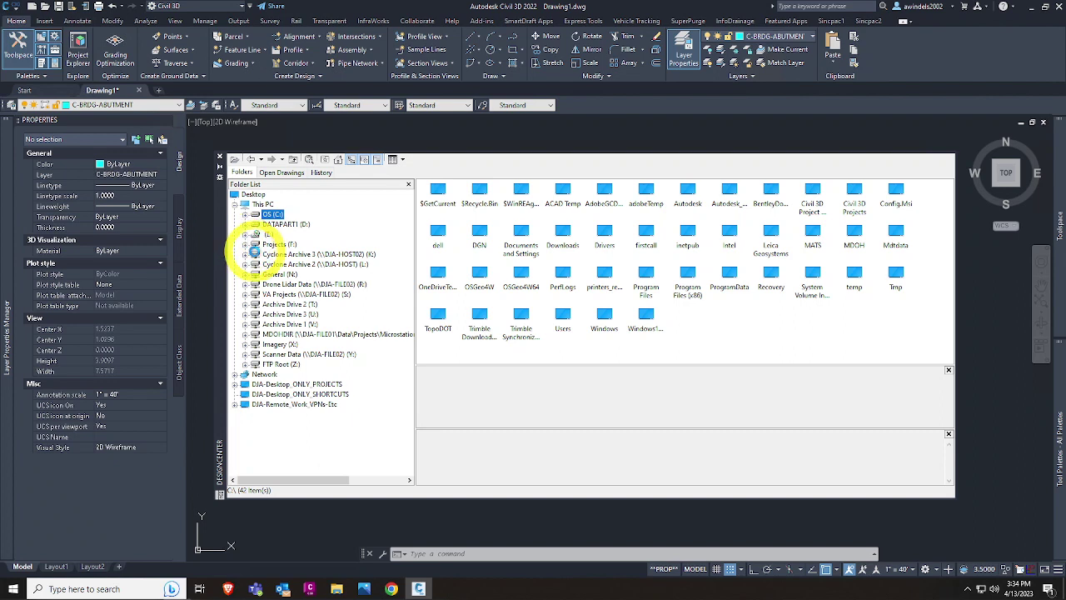
{"action": "left_click", "coordinate": [246, 244]}
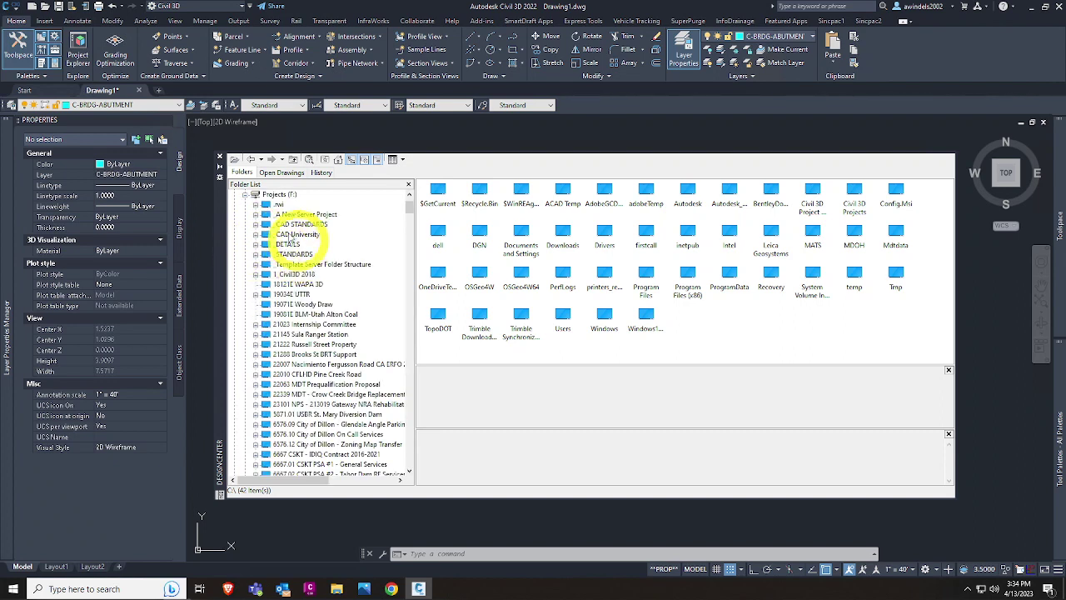
{"action": "left_click", "coordinate": [256, 224]}
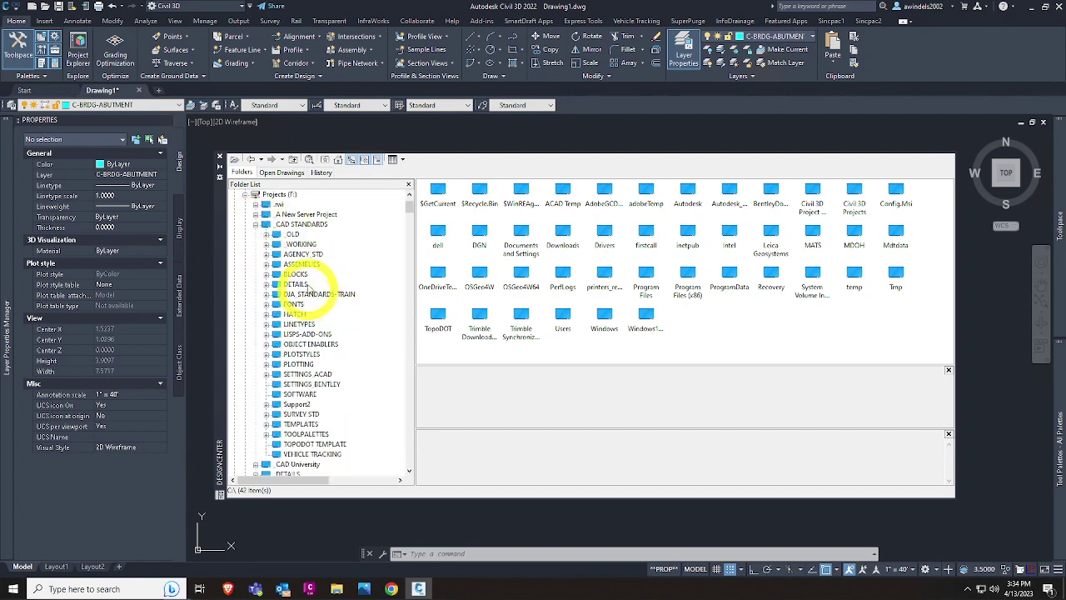
{"action": "left_click", "coordinate": [298, 424]}
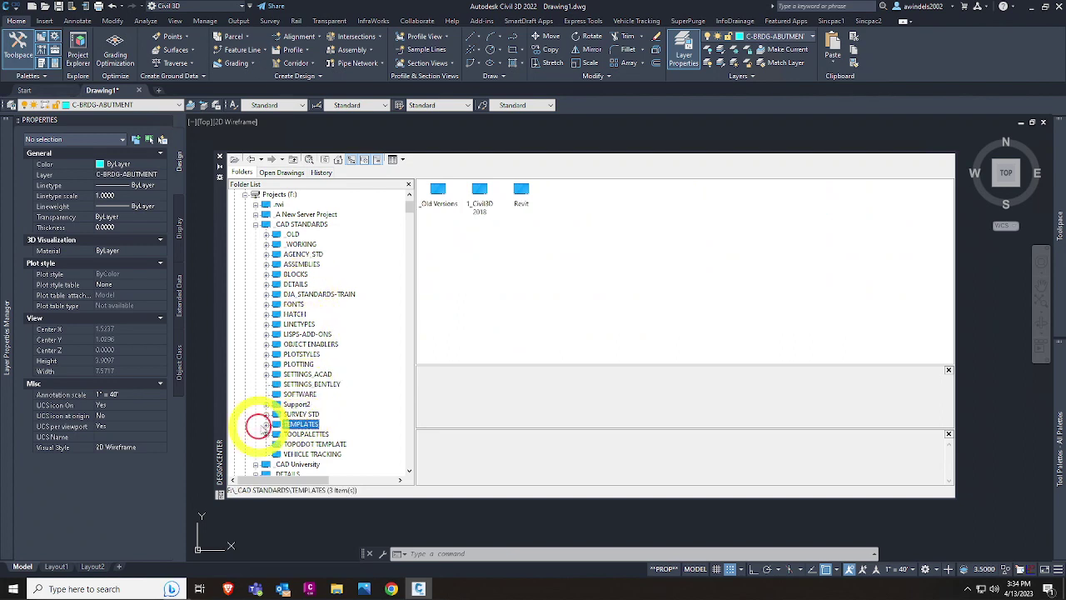
{"action": "left_click", "coordinate": [267, 424]}
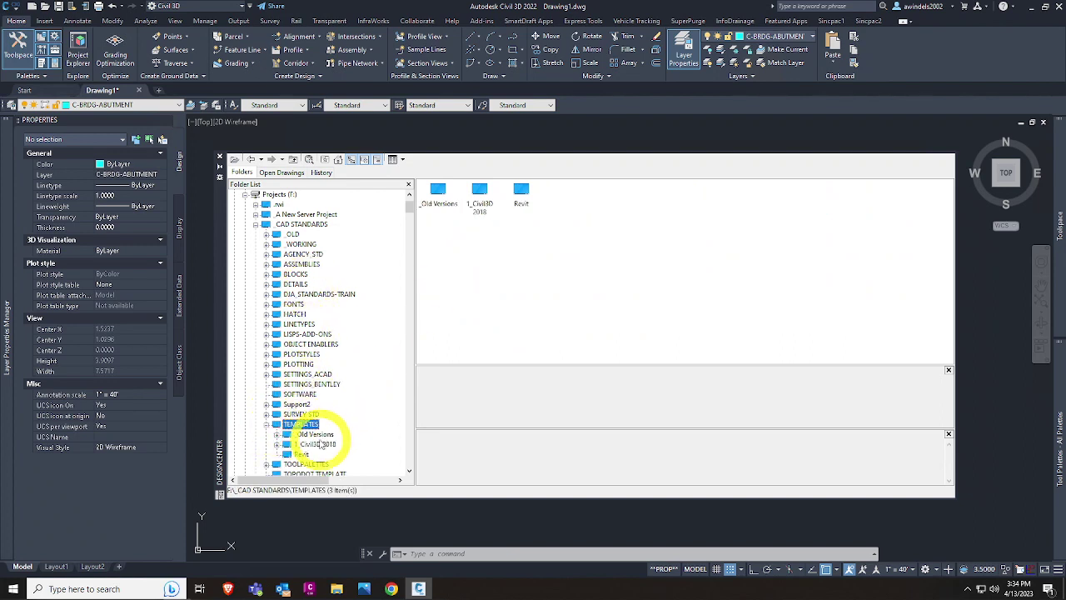
{"action": "left_click", "coordinate": [314, 444]}
{"action": "left_click", "coordinate": [690, 191]}
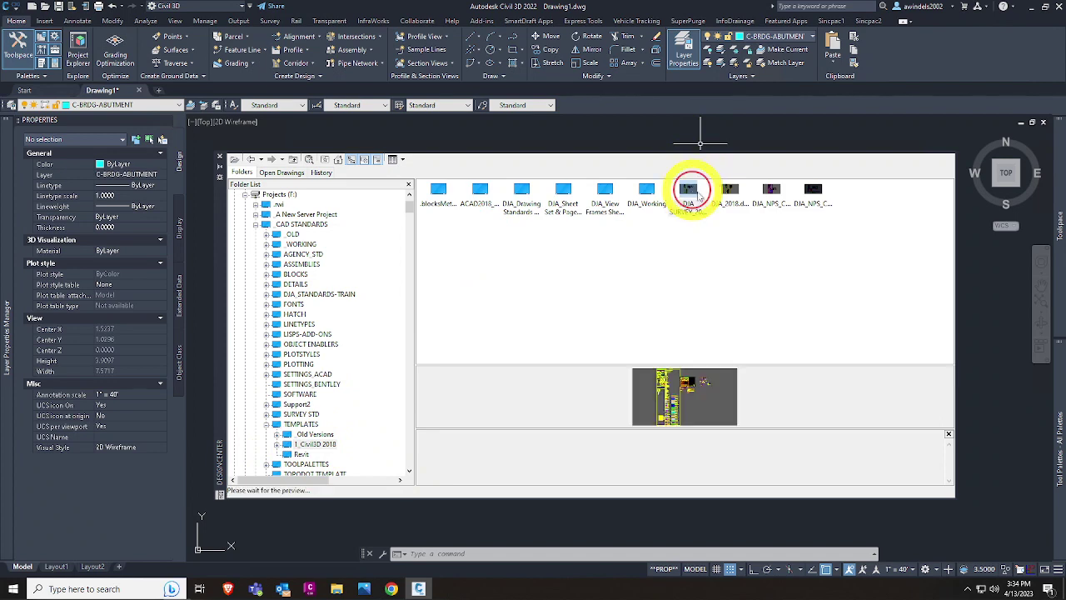
Step: Review the shortcut options for the 1_Civil3D 2018 folder, including Set as Home, and collapse the _CAD STANDARDS folder
{"action": "right_click", "coordinate": [318, 447]}
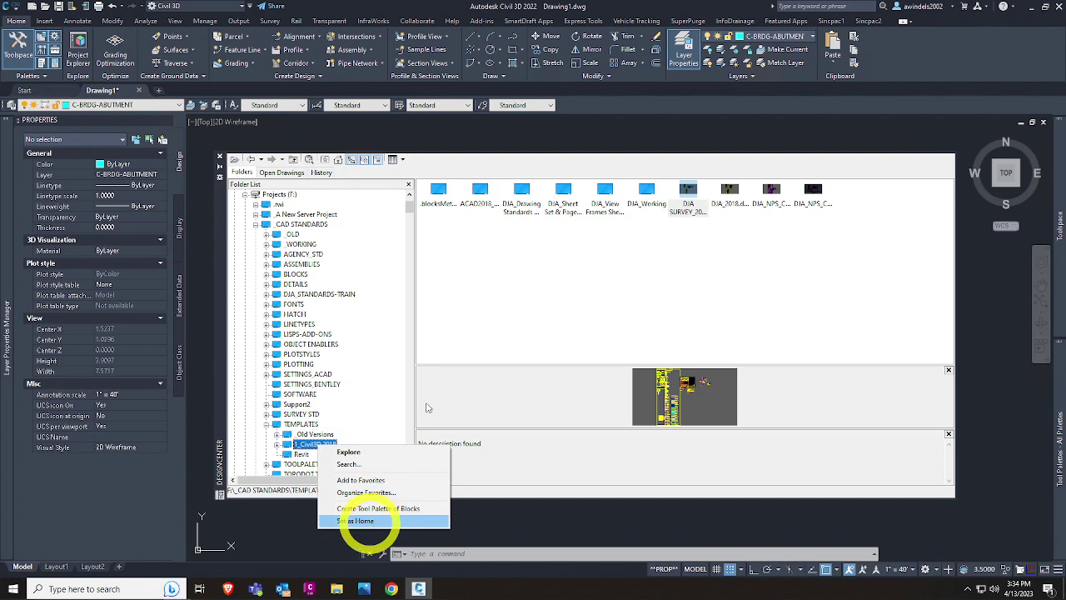
{"action": "left_click", "coordinate": [597, 292]}
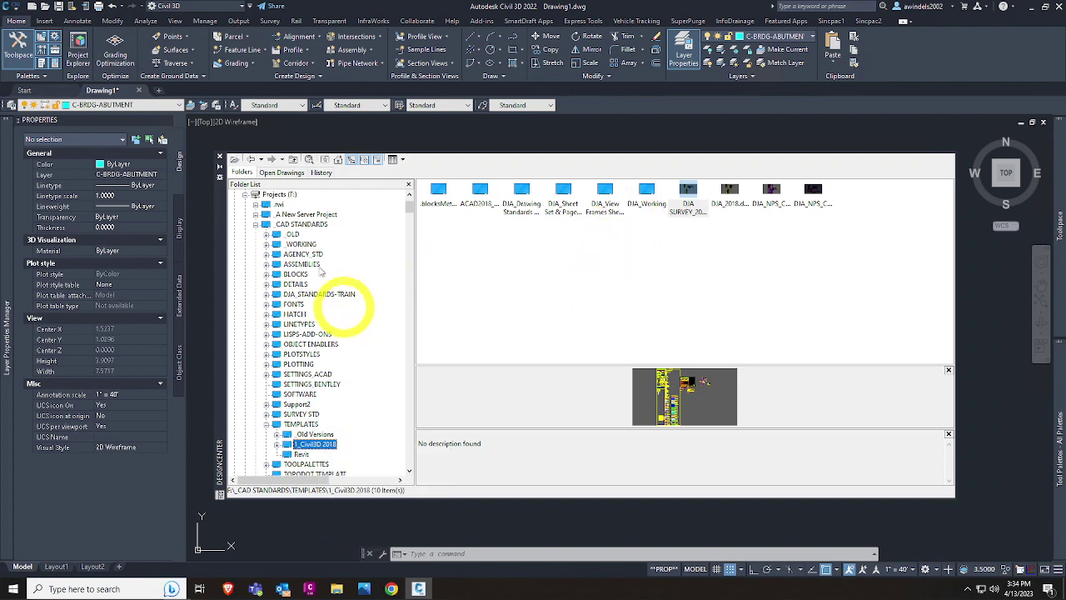
{"action": "left_click", "coordinate": [256, 225]}
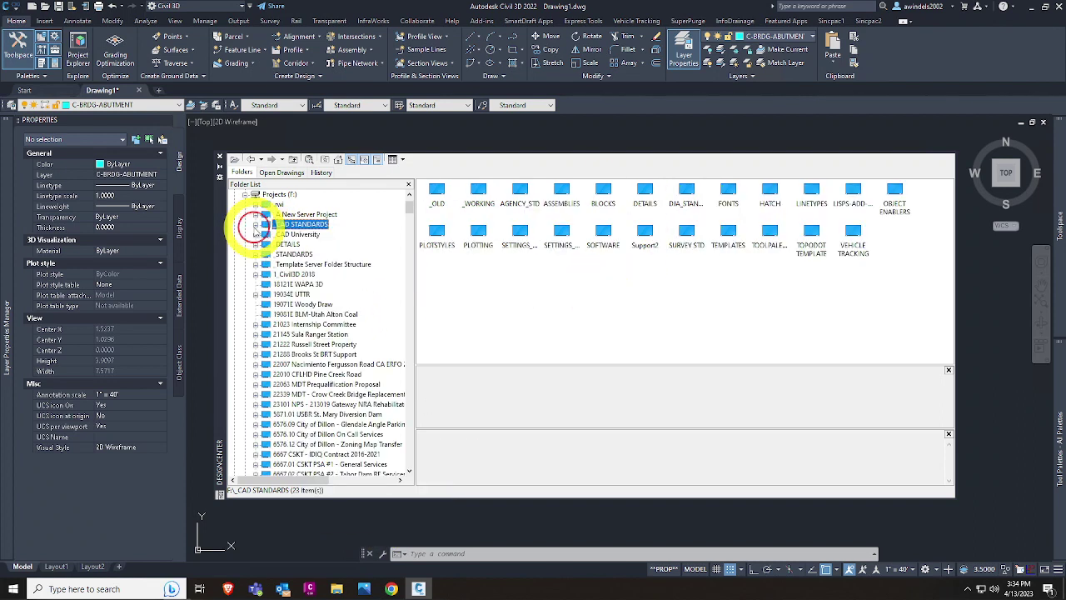
Step: Check the dwg folder of the 6769.02 2019 Salish Dam Monitoring project in the folder tree, and collapse that project again
{"action": "left_click", "coordinate": [308, 355]}
{"action": "scroll", "coordinate": [305, 357], "scroll_direction": "down", "scroll_amount": 10}
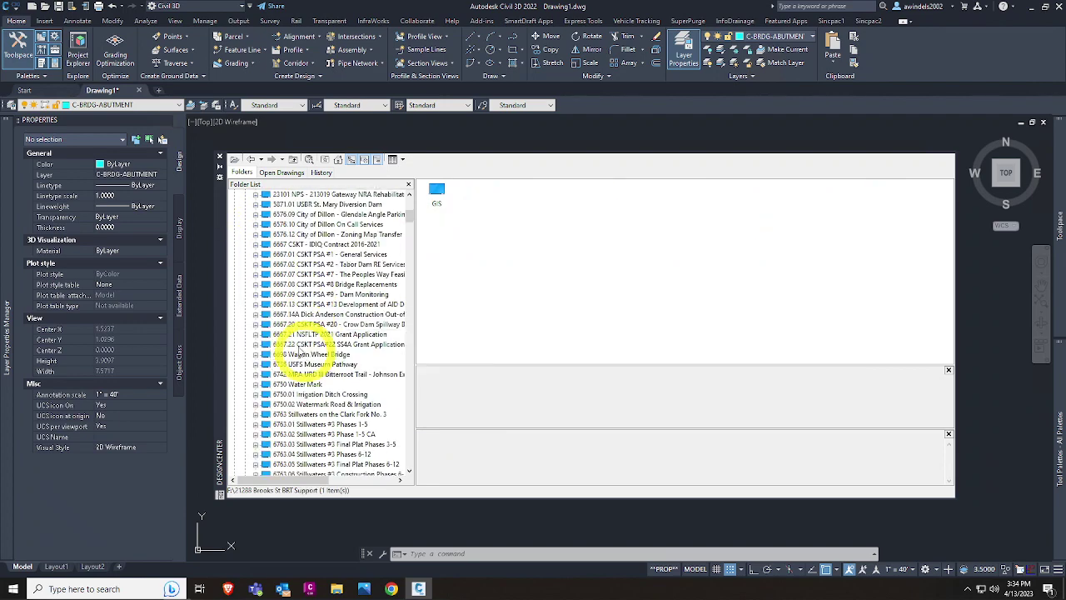
{"action": "left_click", "coordinate": [298, 345]}
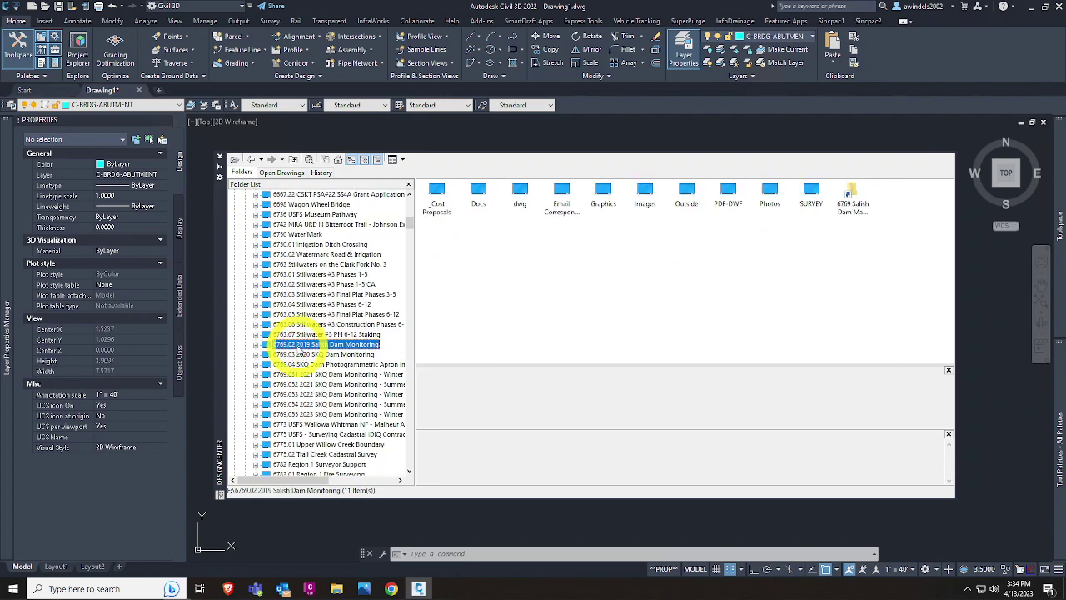
{"action": "double_click", "coordinate": [523, 190]}
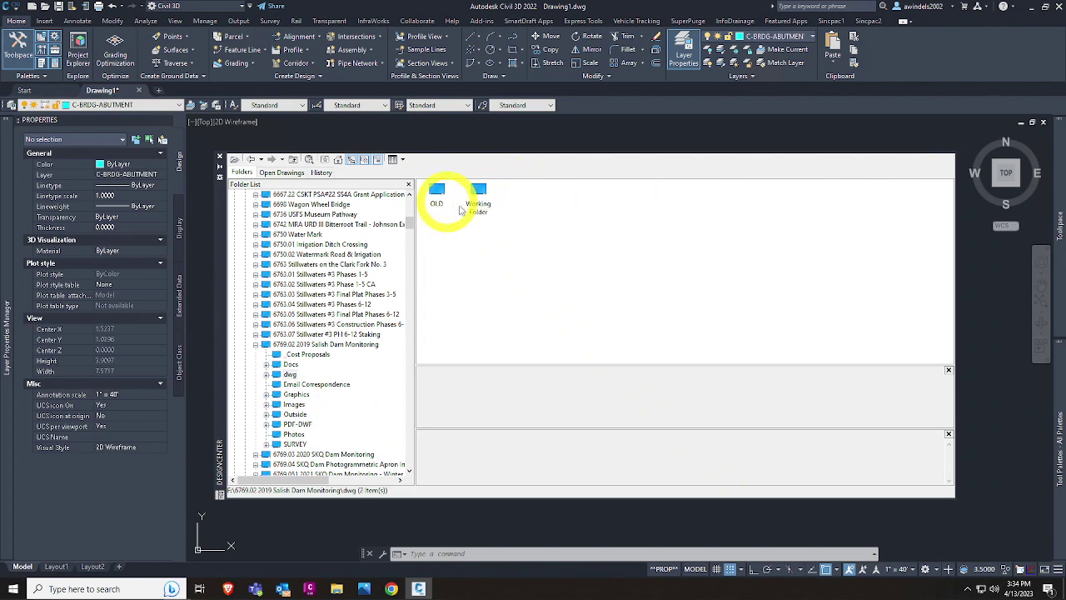
{"action": "left_click", "coordinate": [256, 344]}
Step: Find the project folder 7322 I-90 Median HTC System Design Build Butte-Bozeman in the folder tree and expand it
{"action": "scroll", "coordinate": [283, 366], "scroll_direction": "down", "scroll_amount": 3}
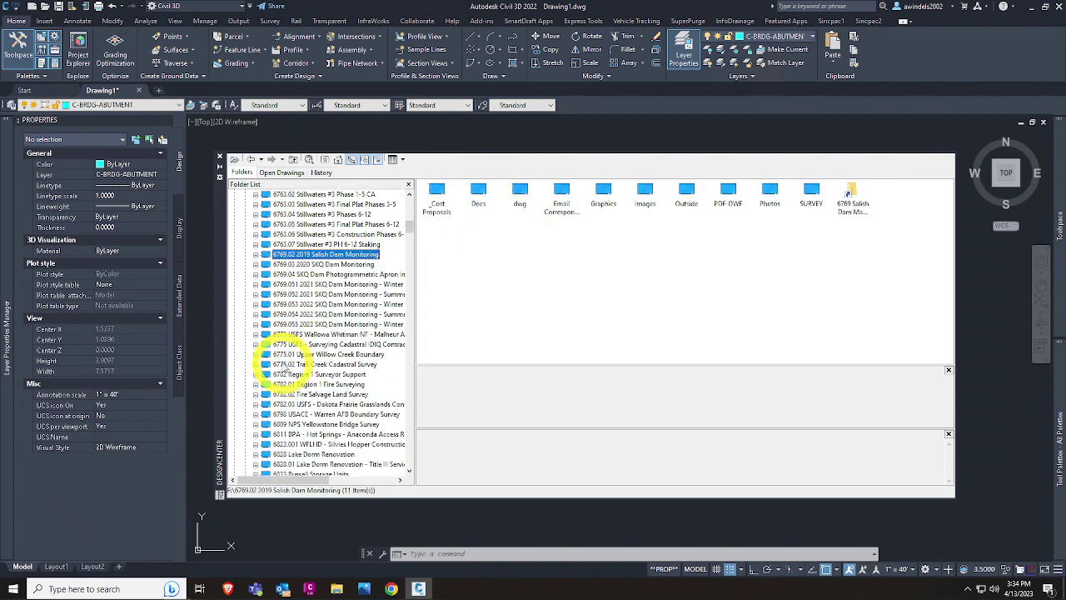
{"action": "scroll", "coordinate": [284, 368], "scroll_direction": "down", "scroll_amount": 3}
{"action": "left_click", "coordinate": [309, 397]}
{"action": "scroll", "coordinate": [309, 417], "scroll_direction": "down", "scroll_amount": 10}
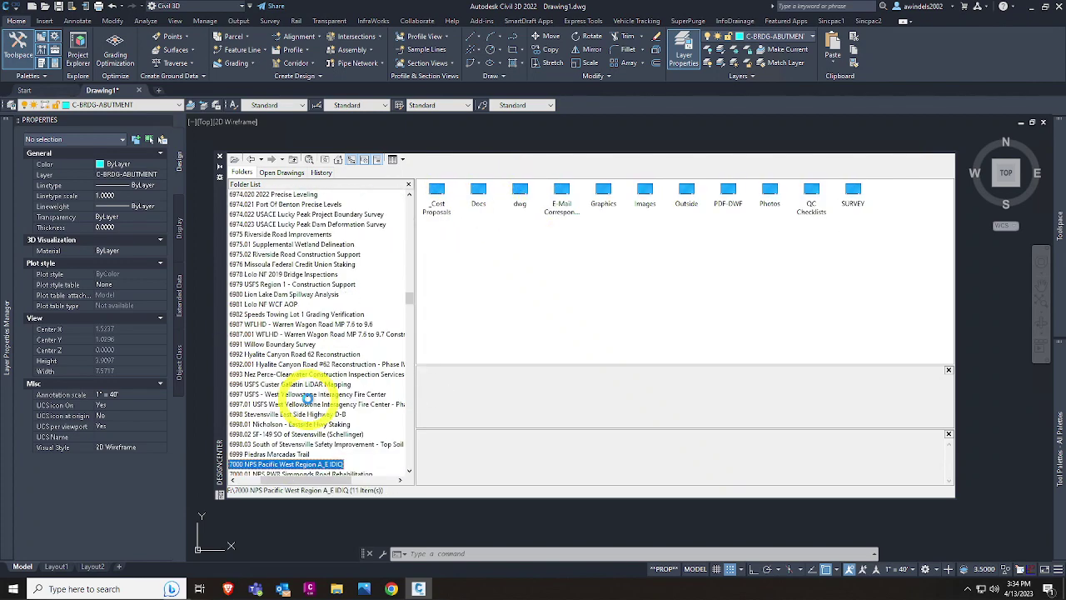
{"action": "left_click", "coordinate": [304, 464]}
{"action": "left_click_drag", "start_coordinate": [316, 480], "coordinate": [281, 481]}
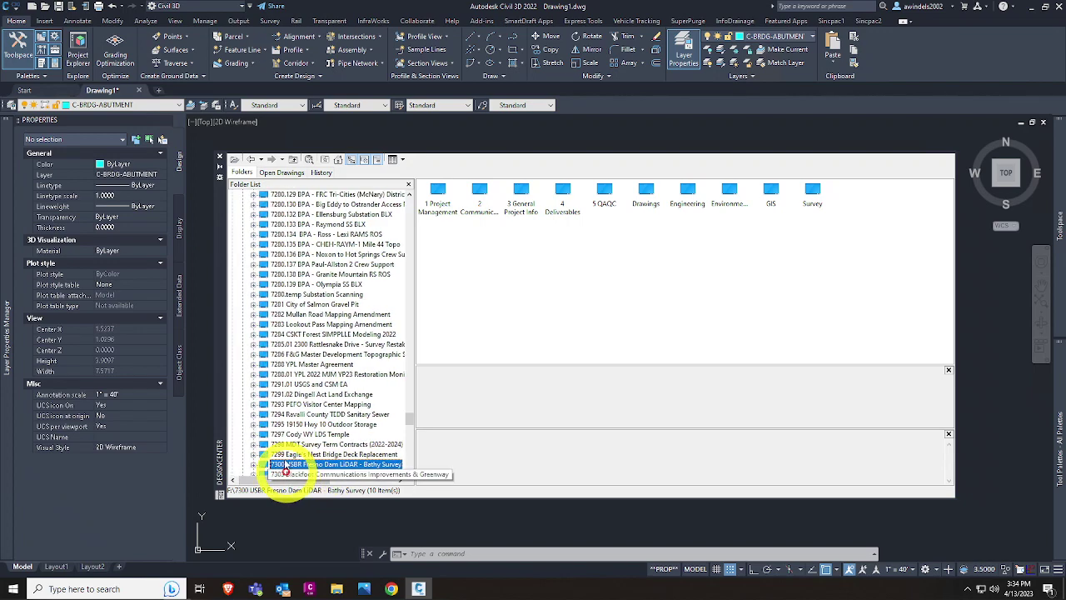
{"action": "scroll", "coordinate": [280, 454], "scroll_direction": "down", "scroll_amount": 3}
{"action": "scroll", "coordinate": [291, 441], "scroll_direction": "down", "scroll_amount": 1}
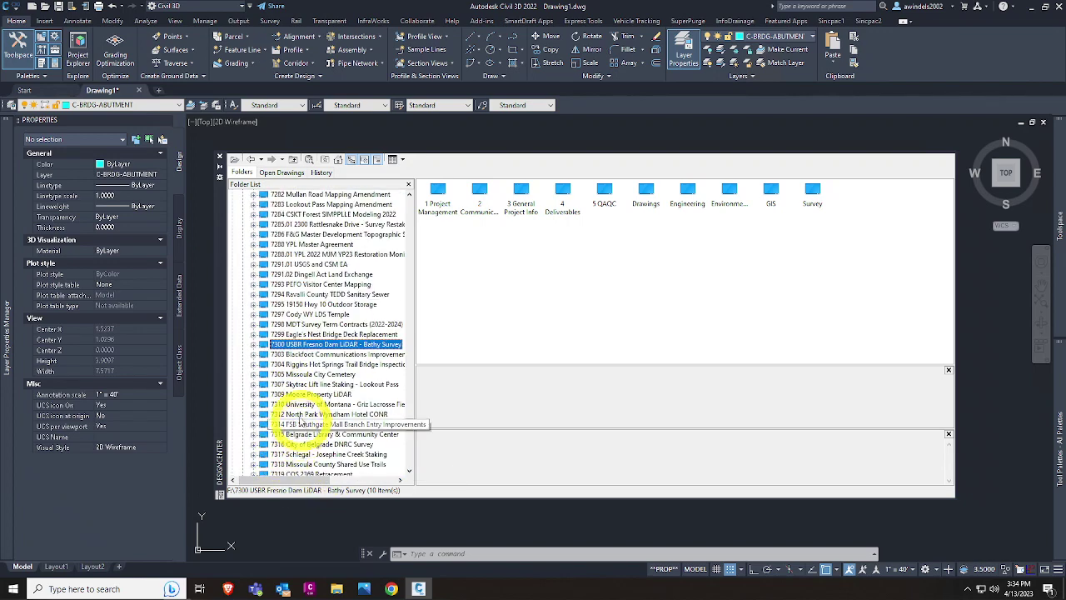
{"action": "left_click", "coordinate": [302, 454]}
{"action": "scroll", "coordinate": [305, 442], "scroll_direction": "down", "scroll_amount": 2}
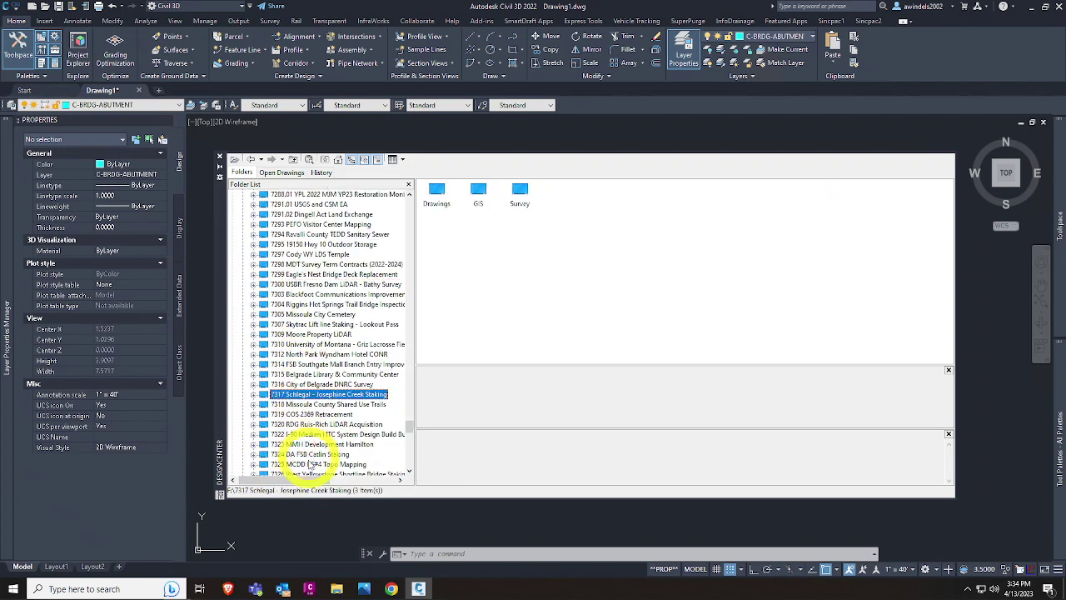
{"action": "double_click", "coordinate": [293, 435]}
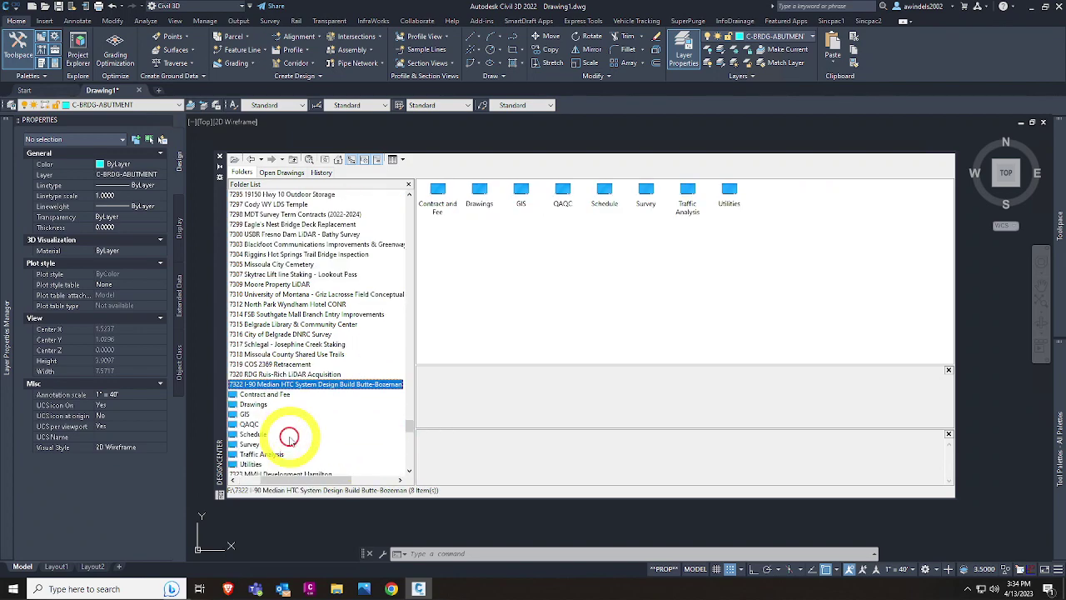
Step: Go to the project's Drawings\DWG\2 Design folder and open the contents of 7322 MDT HTC - Intro Sheets.dwg
{"action": "double_click", "coordinate": [251, 405]}
{"action": "left_click_drag", "start_coordinate": [296, 481], "coordinate": [275, 482]}
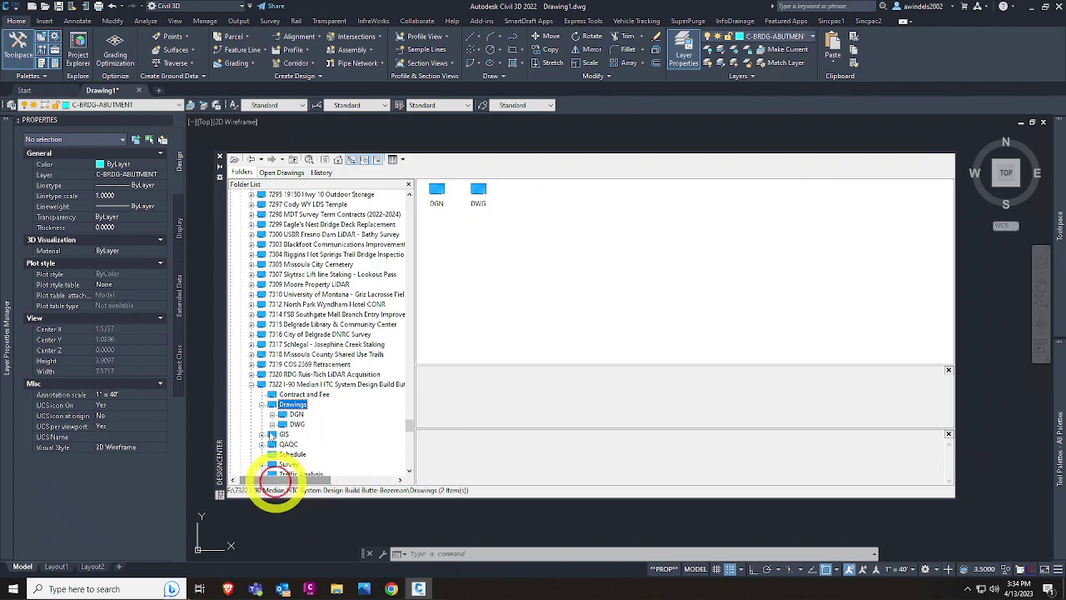
{"action": "double_click", "coordinate": [291, 424]}
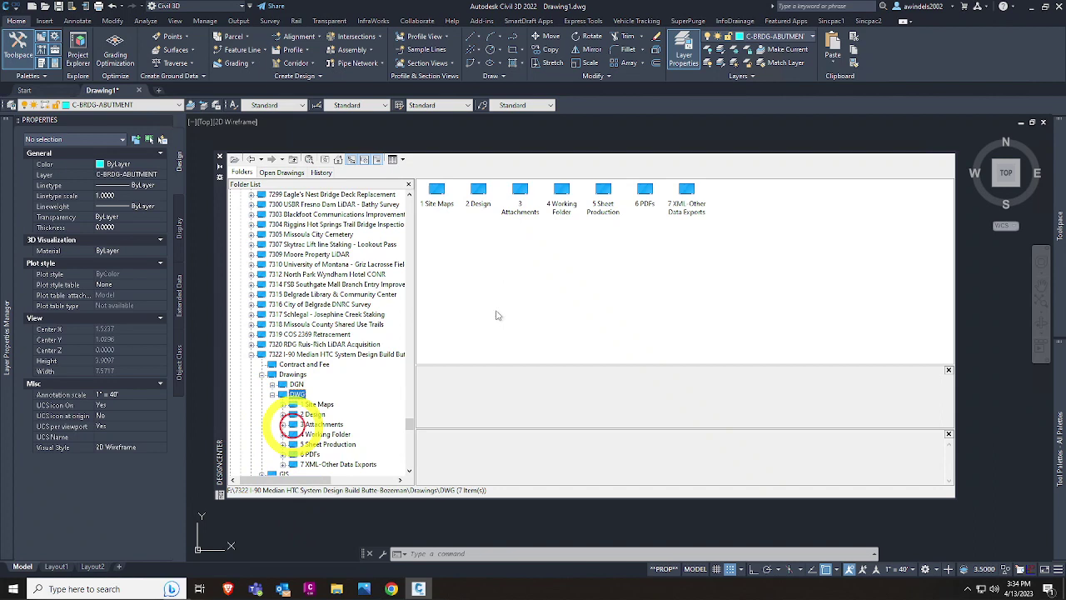
{"action": "left_click", "coordinate": [477, 196]}
{"action": "double_click", "coordinate": [477, 200]}
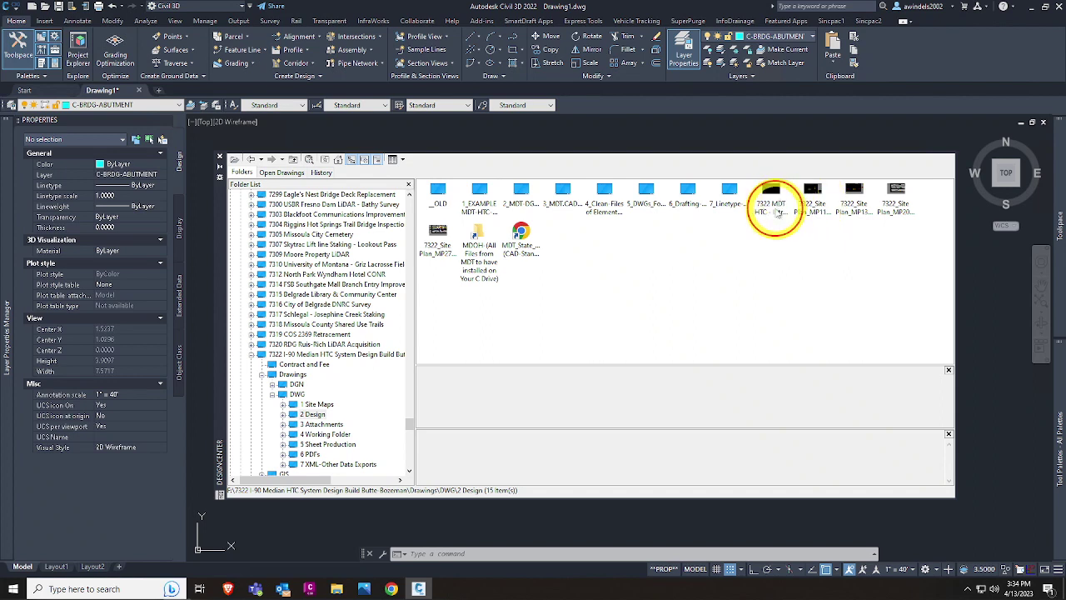
{"action": "double_click", "coordinate": [772, 200]}
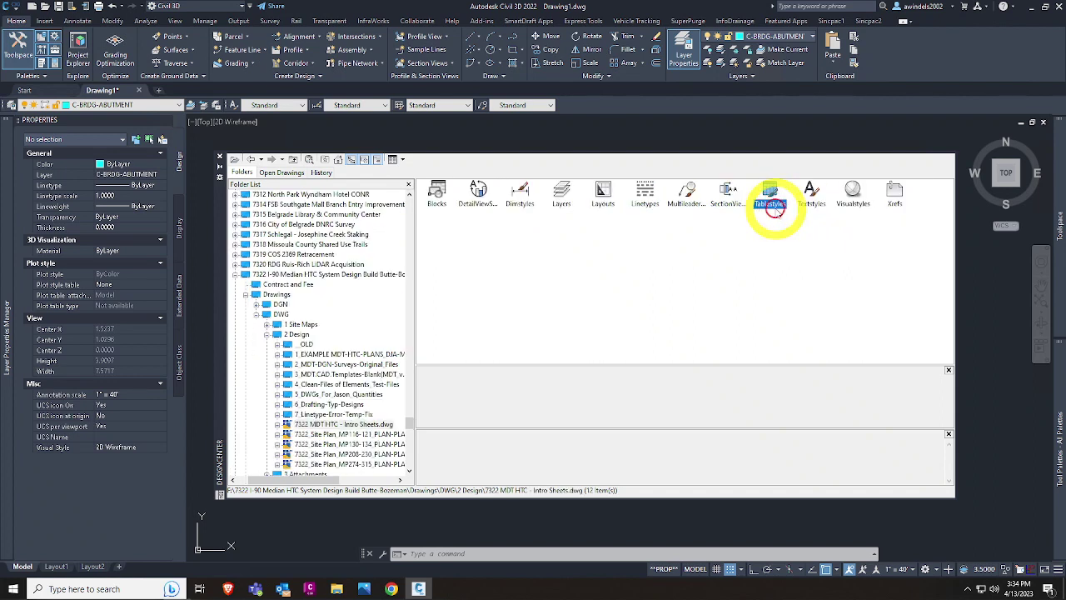
Step: List the layers of the Intro Sheets drawing in Details view and widen the Name column to show the full names
{"action": "left_click", "coordinate": [438, 193]}
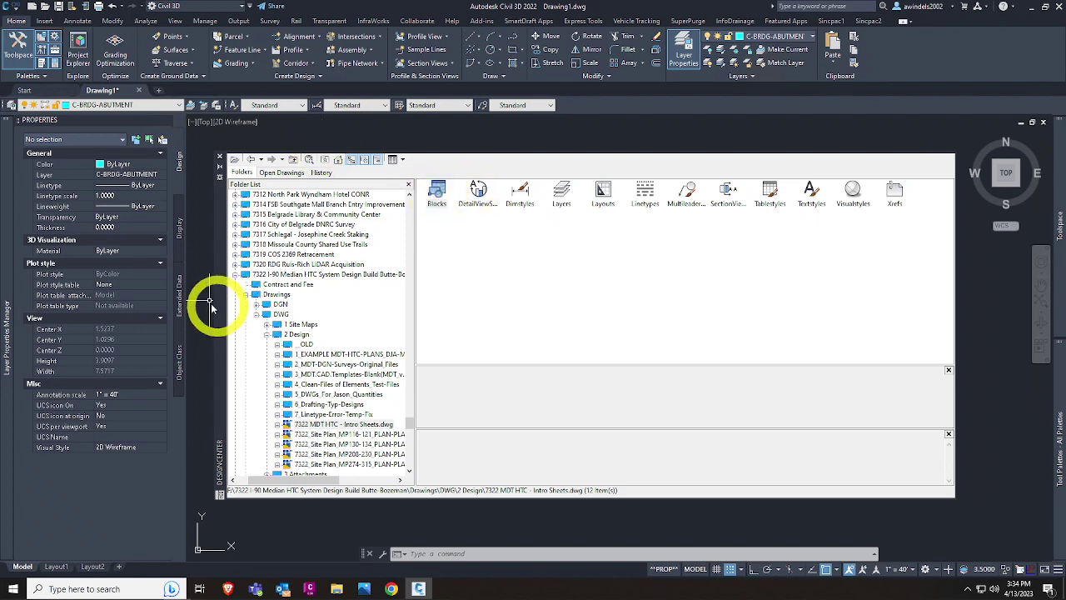
{"action": "double_click", "coordinate": [559, 198]}
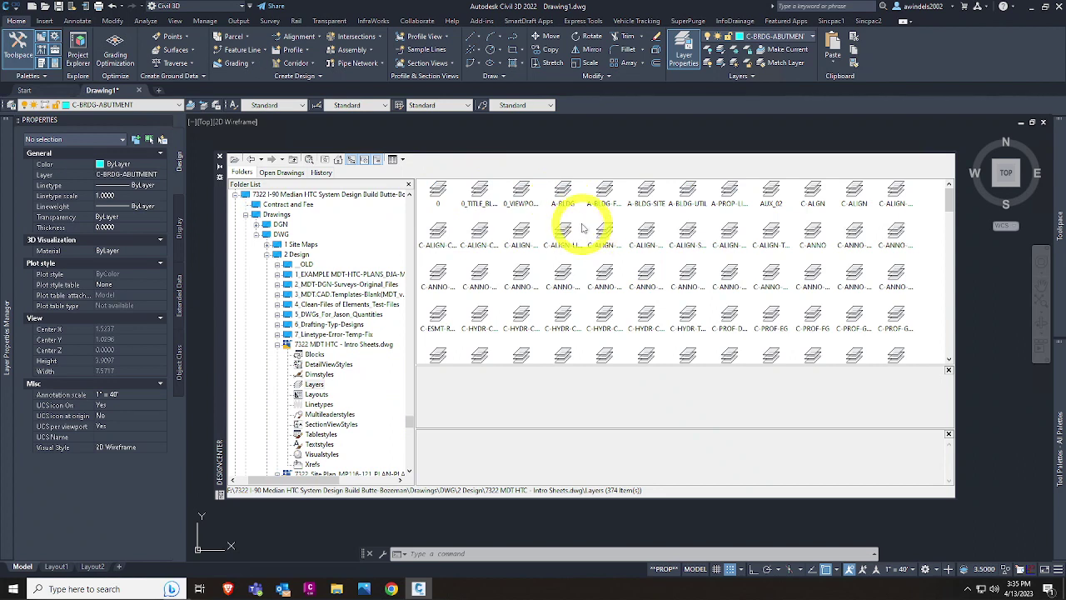
{"action": "right_click", "coordinate": [583, 224]}
{"action": "mouse_move", "coordinate": [678, 368]}
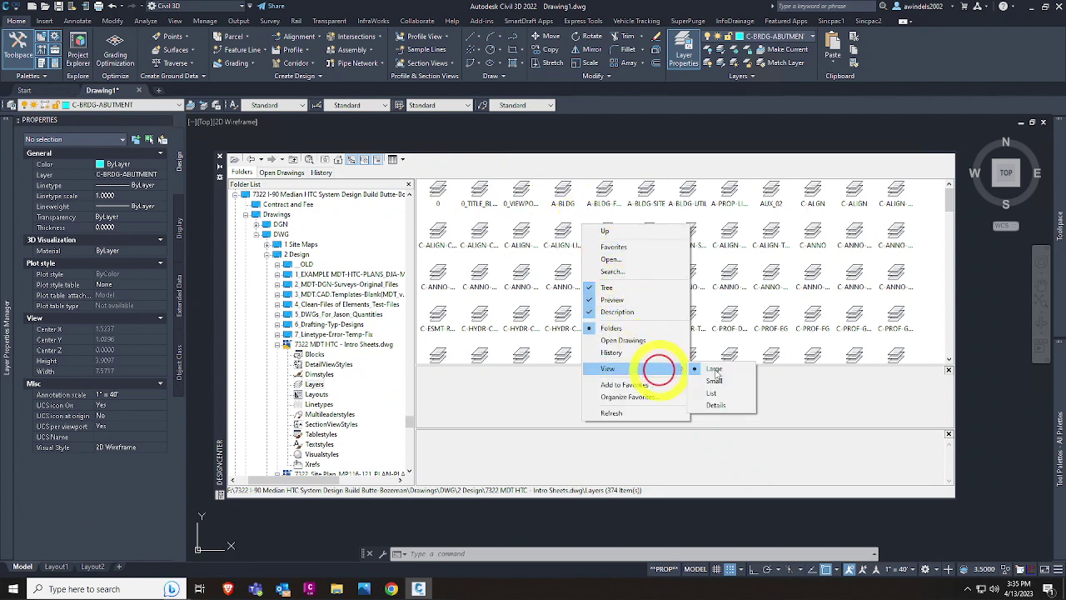
{"action": "left_click", "coordinate": [740, 408]}
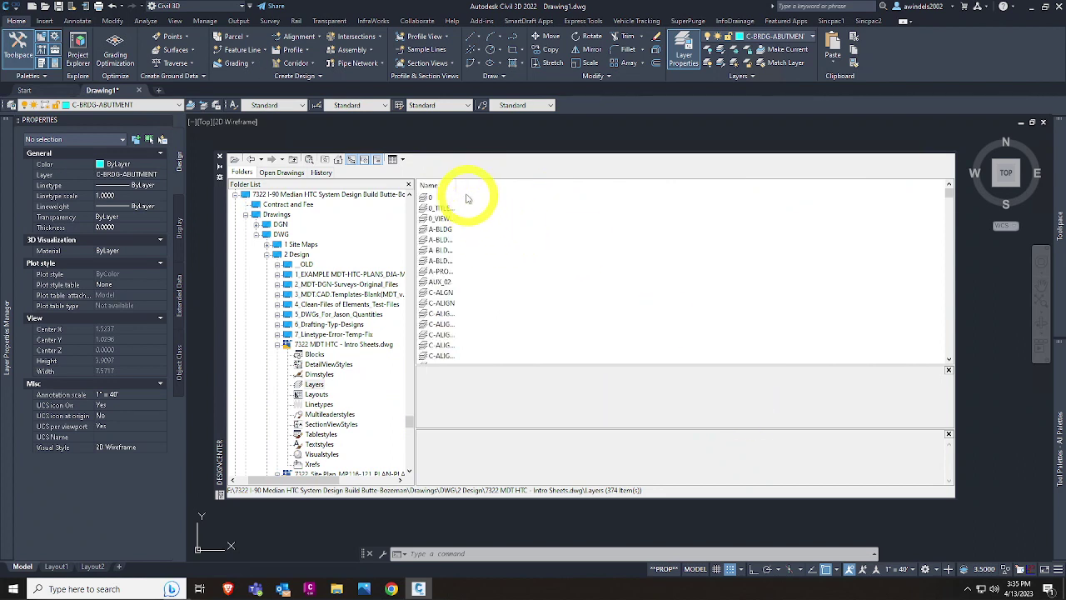
{"action": "left_click_drag", "start_coordinate": [455, 185], "coordinate": [564, 188]}
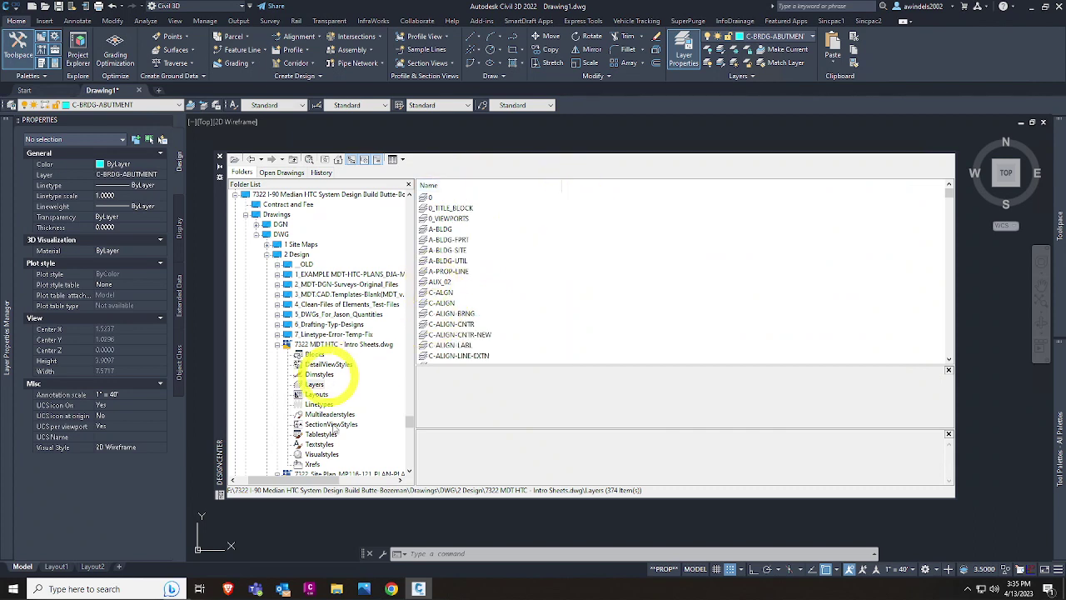
Step: Copy the text styles MDT - (A)Regular through MDT - Title from the Intro Sheets drawing into the current drawing, and dismiss the DropGeom alert
{"action": "left_click", "coordinate": [319, 444]}
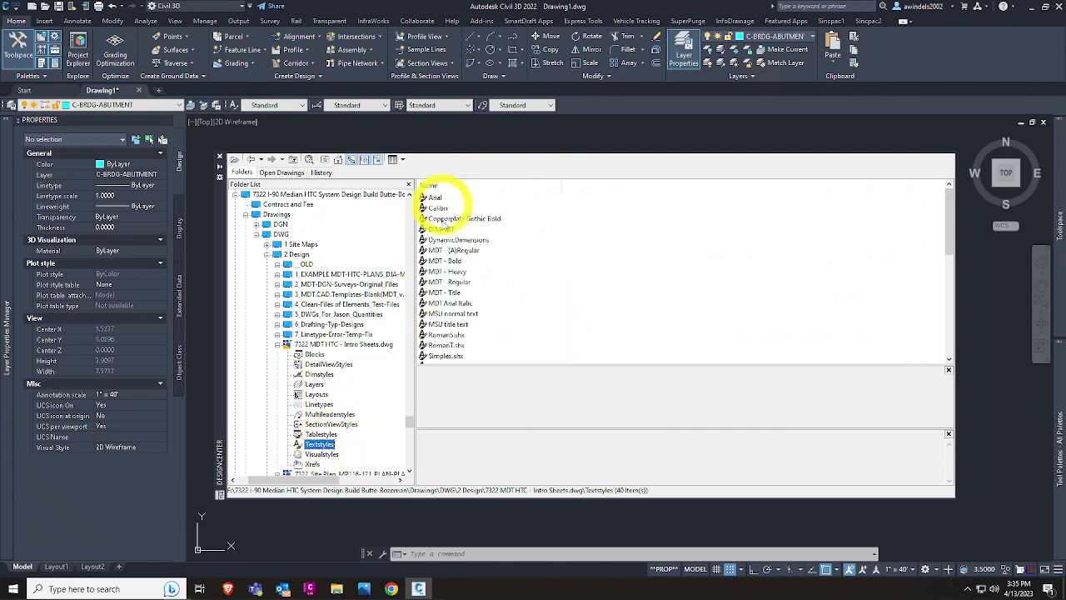
{"action": "left_click", "coordinate": [454, 250]}
{"action": "left_click", "coordinate": [444, 291], "text": "shift"}
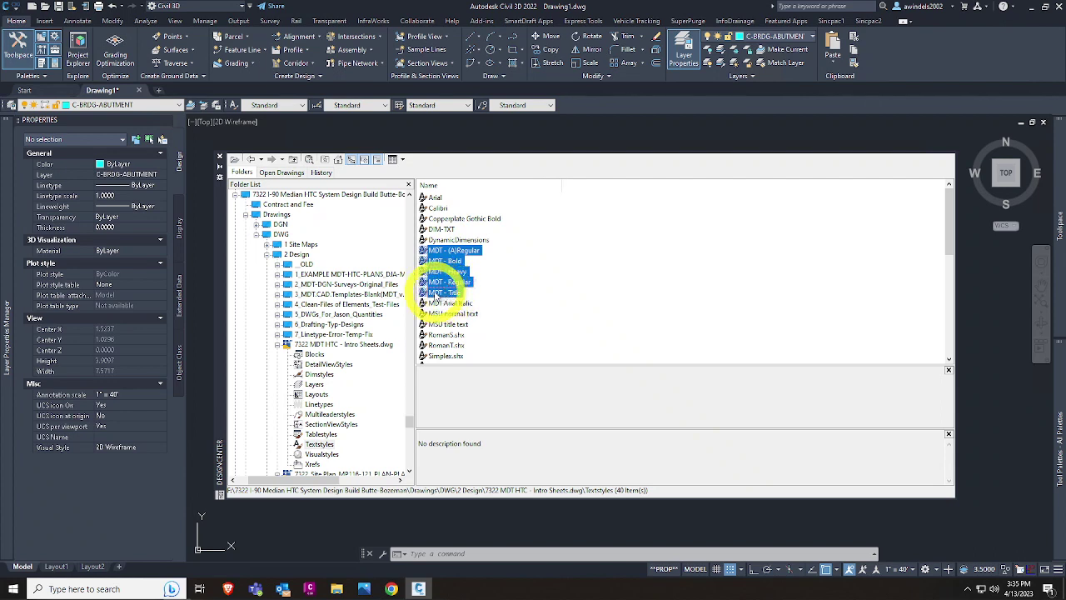
{"action": "mouse_move", "coordinate": [444, 291]}
{"action": "left_mouse_down"}
{"action": "mouse_move", "coordinate": [483, 307]}
{"action": "mouse_move", "coordinate": [988, 364]}
{"action": "mouse_move", "coordinate": [999, 353]}
{"action": "mouse_move", "coordinate": [991, 345]}
{"action": "left_mouse_up"}
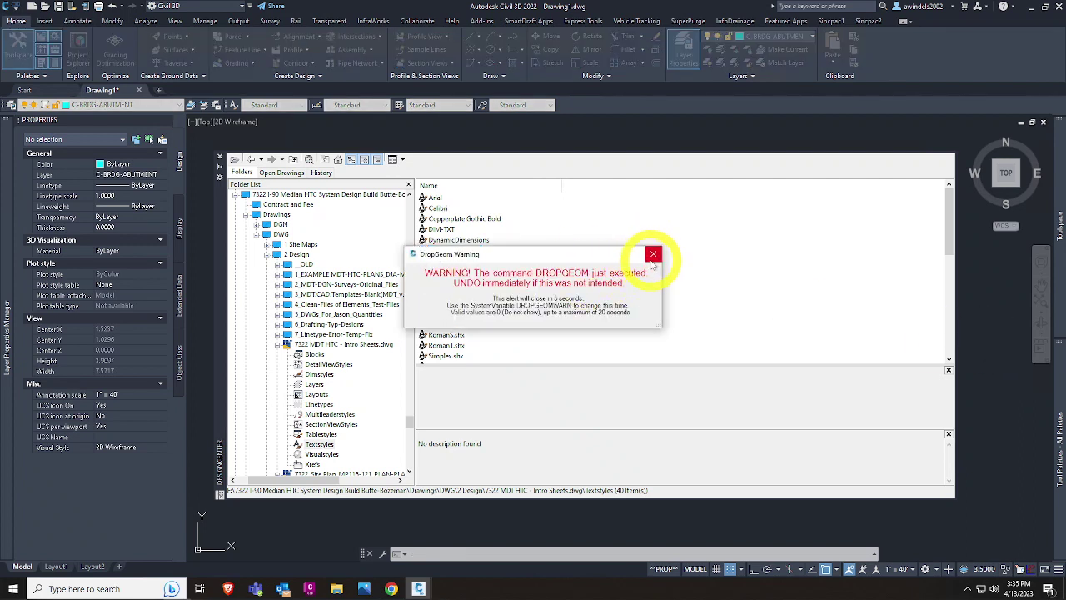
{"action": "left_click", "coordinate": [653, 260]}
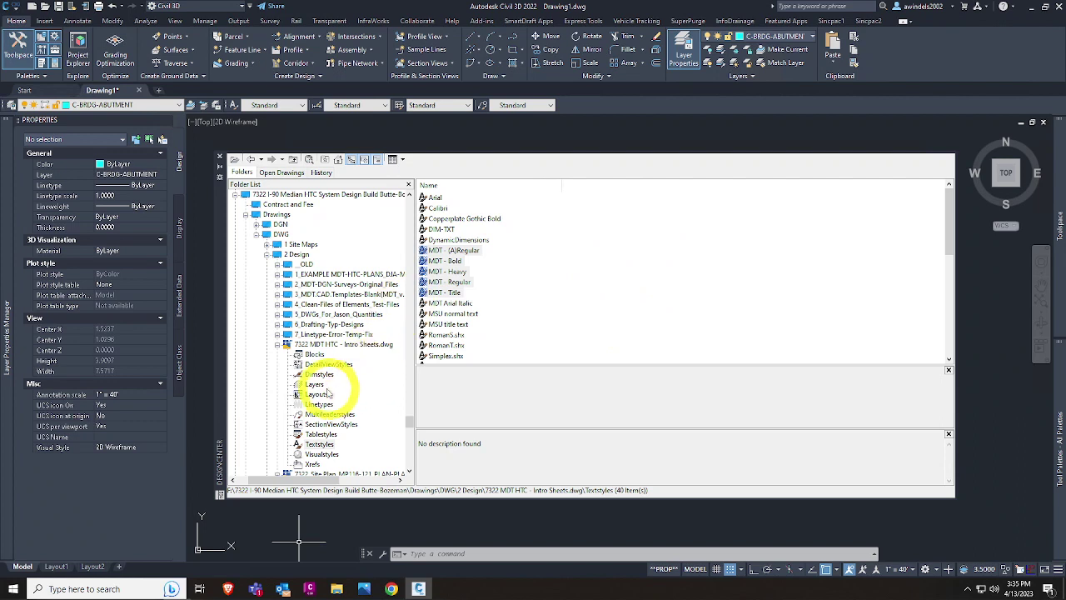
Step: List the blocks of the Intro Sheets drawing, cancelling the block icon generation, and look through their names
{"action": "left_click", "coordinate": [312, 354]}
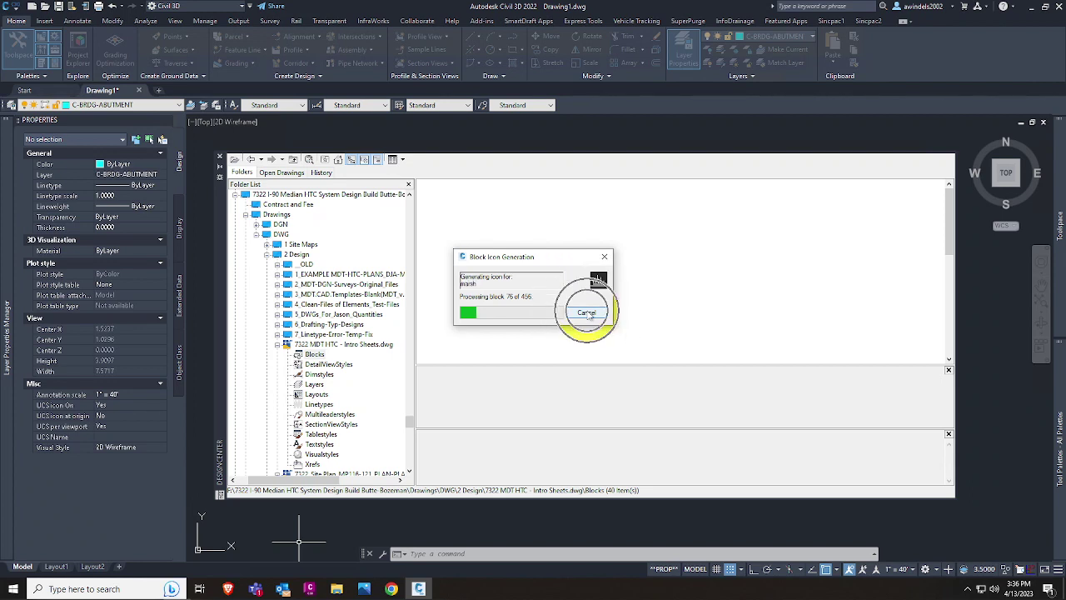
{"action": "left_click", "coordinate": [587, 313]}
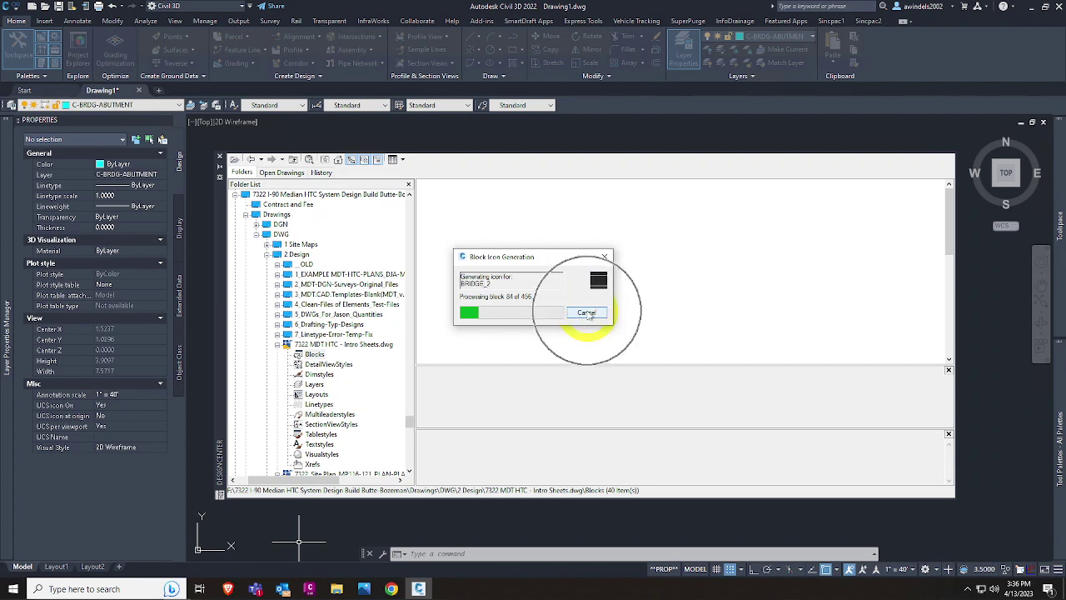
{"action": "left_click", "coordinate": [588, 313]}
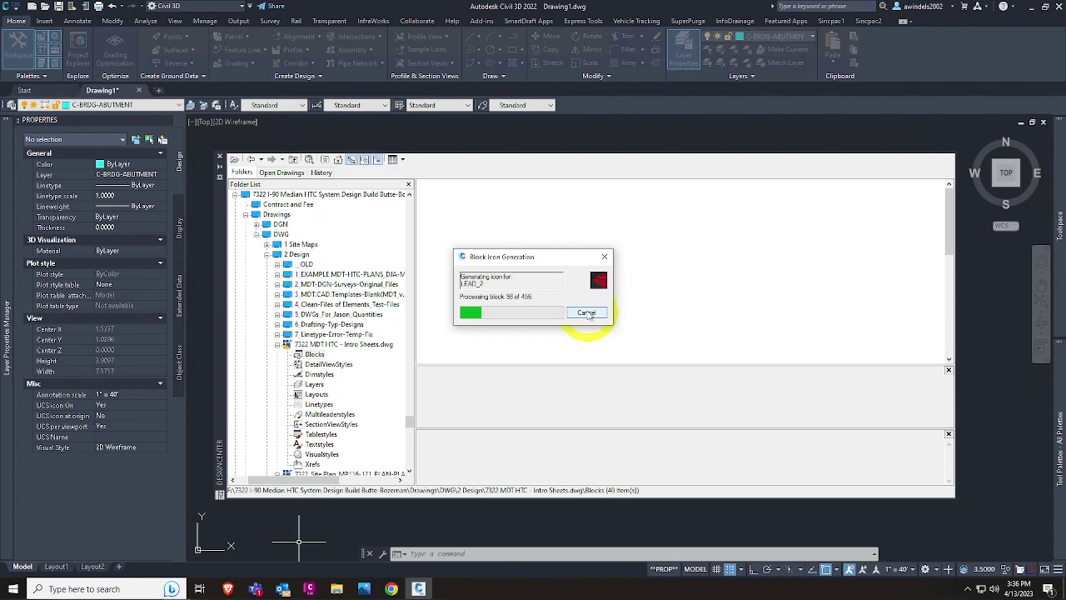
{"action": "left_click", "coordinate": [587, 313]}
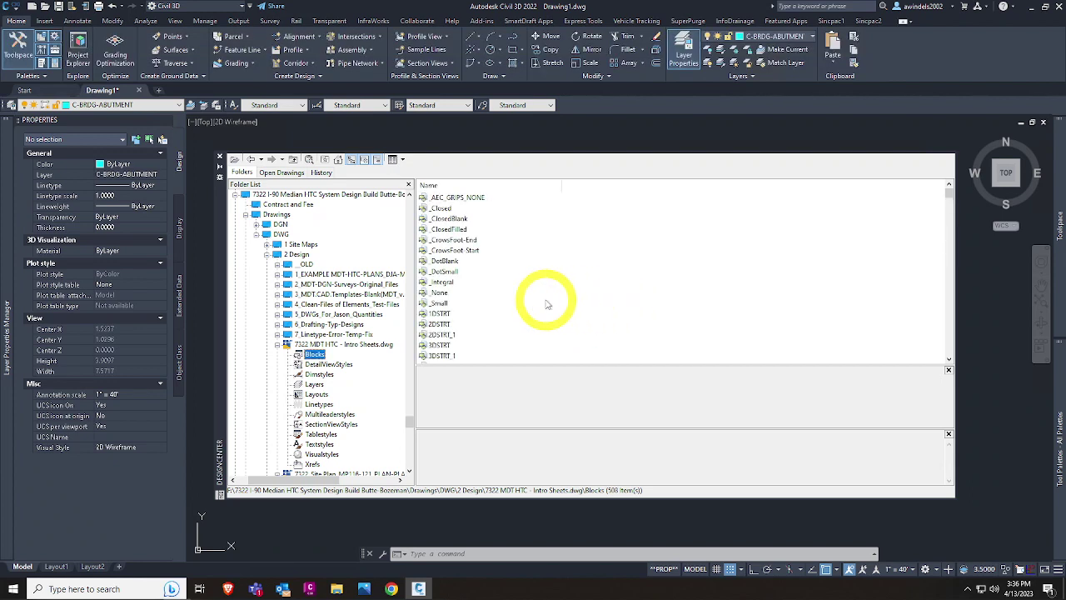
{"action": "left_click", "coordinate": [587, 191]}
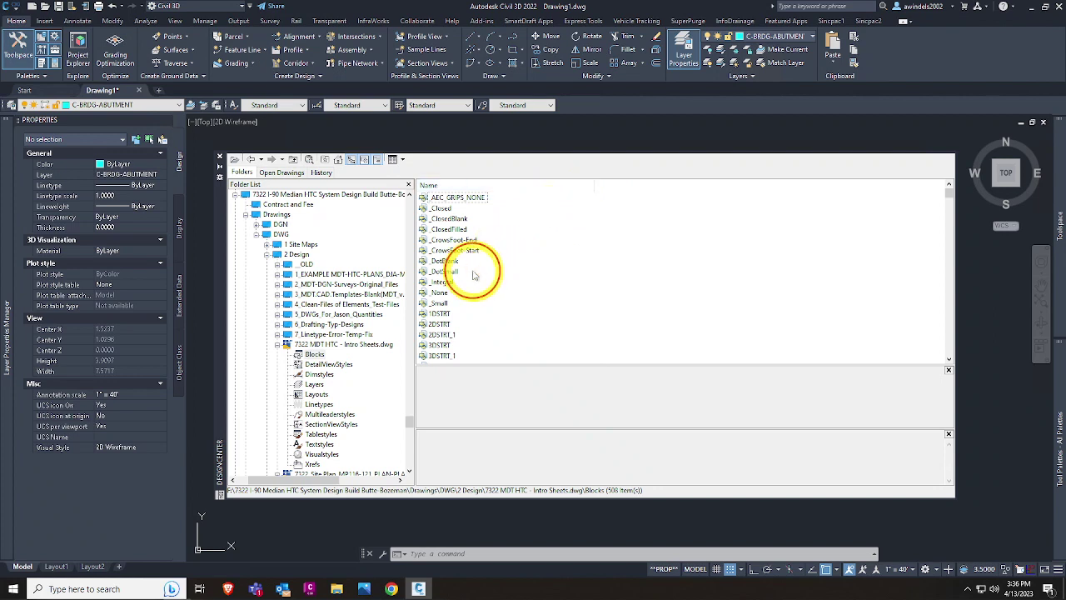
{"action": "scroll", "coordinate": [473, 274], "scroll_direction": "down", "scroll_amount": 14}
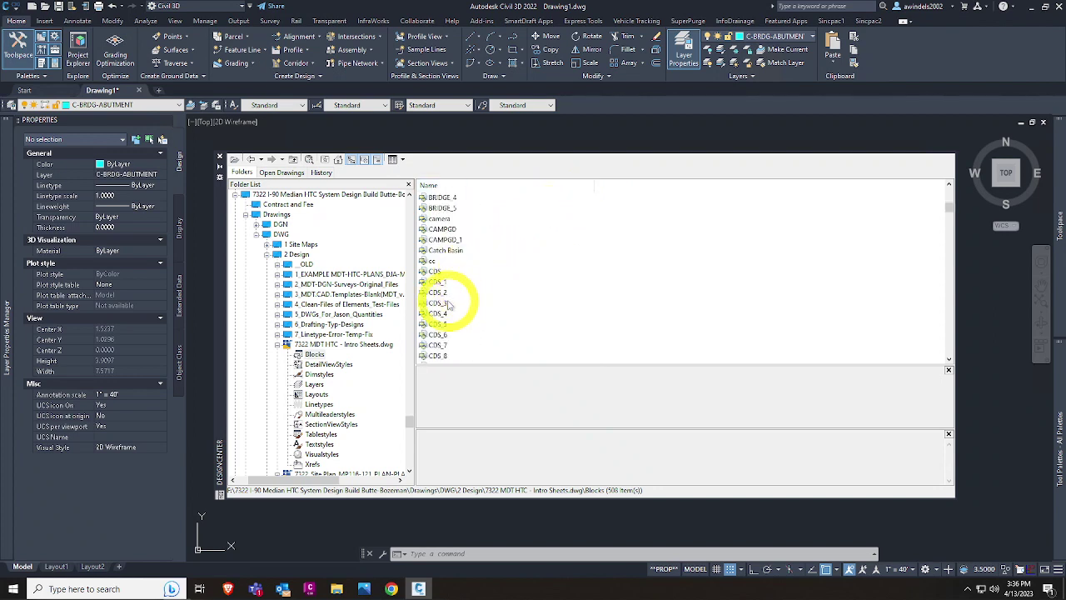
Step: Show the blocks of the Intro Sheets drawing as large icons and look through their thumbnails
{"action": "right_click", "coordinate": [491, 288]}
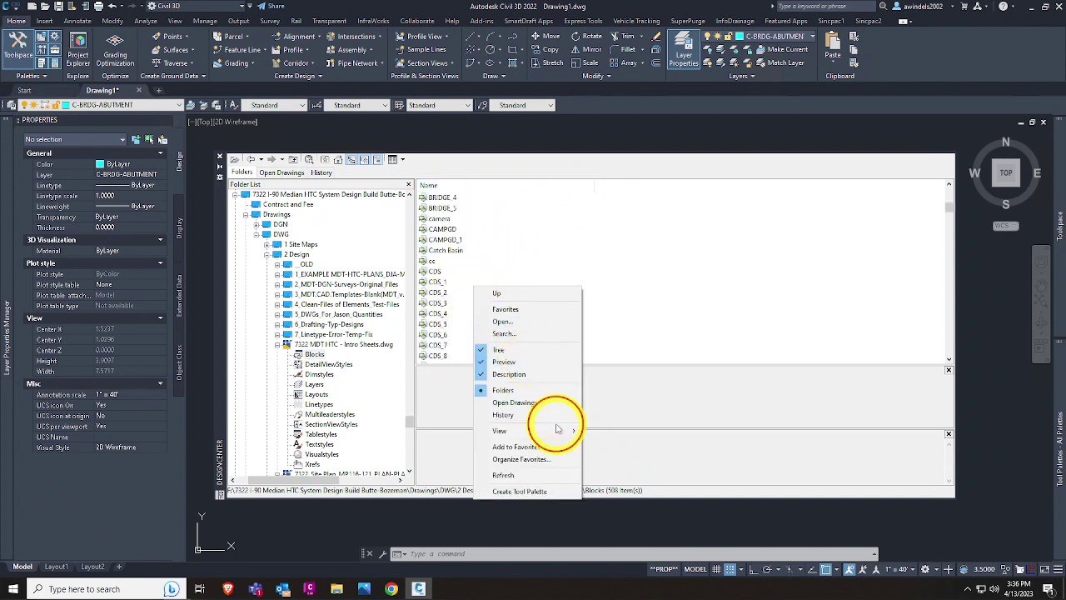
{"action": "mouse_move", "coordinate": [560, 427]}
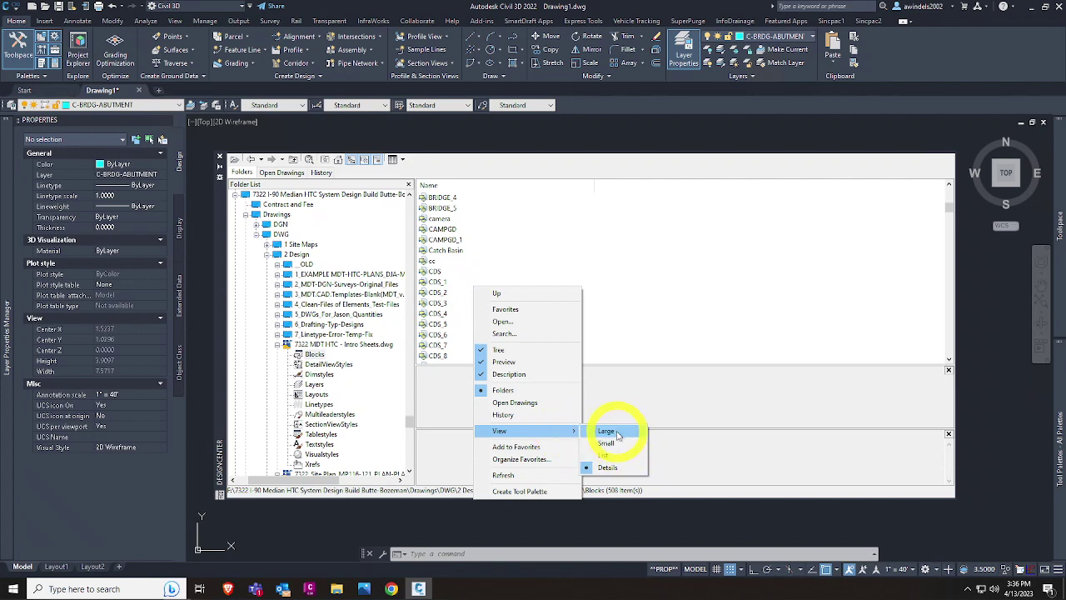
{"action": "left_click", "coordinate": [614, 419]}
{"action": "left_click", "coordinate": [603, 271]}
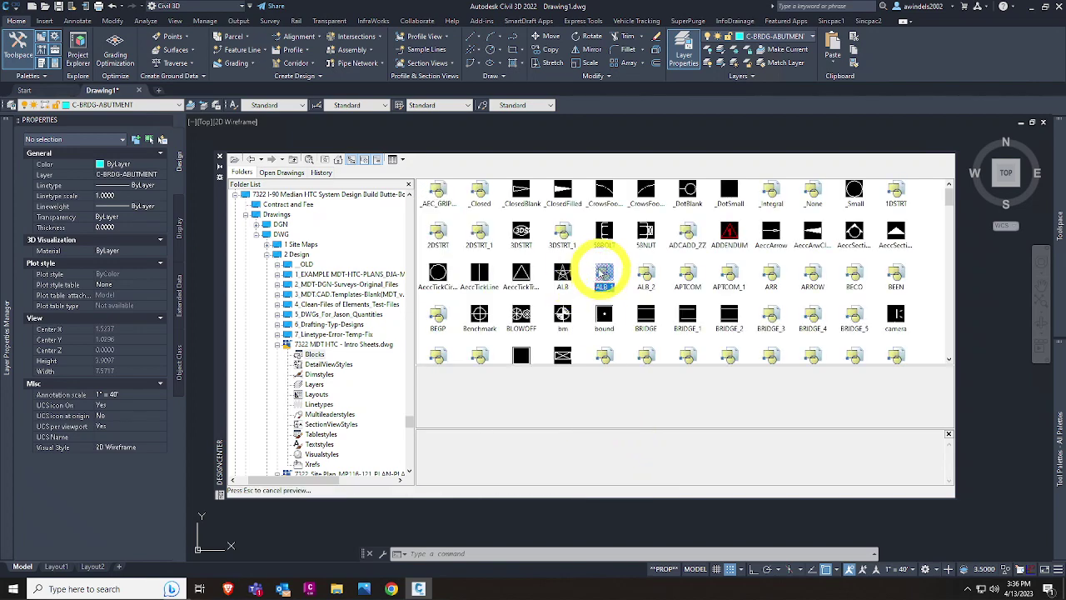
{"action": "scroll", "coordinate": [598, 274], "scroll_direction": "down", "scroll_amount": 5}
{"action": "scroll", "coordinate": [598, 273], "scroll_direction": "down", "scroll_amount": 10}
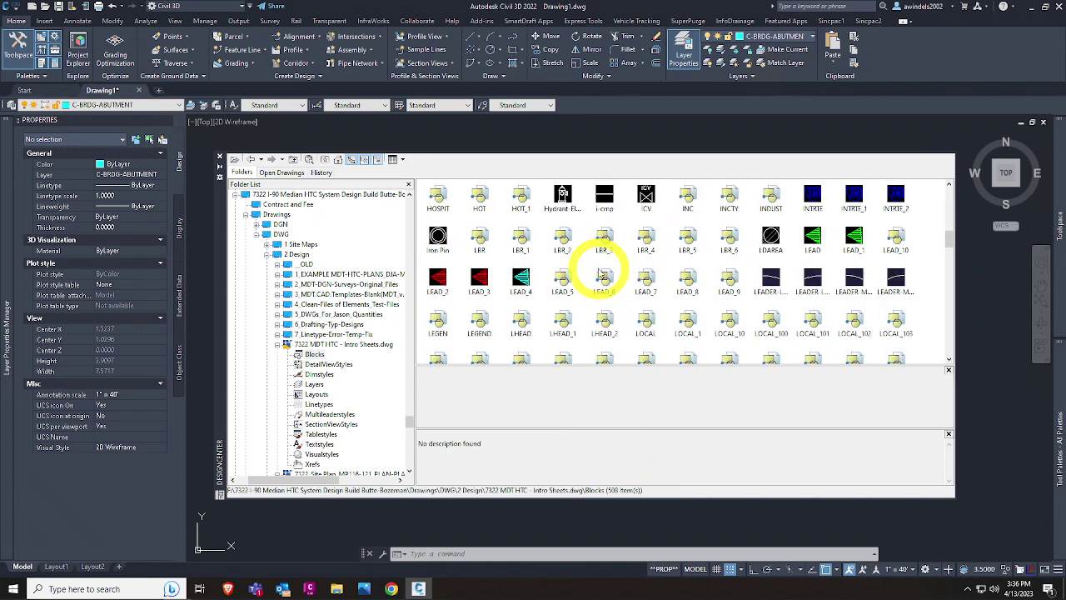
{"action": "scroll", "coordinate": [593, 288], "scroll_direction": "down", "scroll_amount": 15}
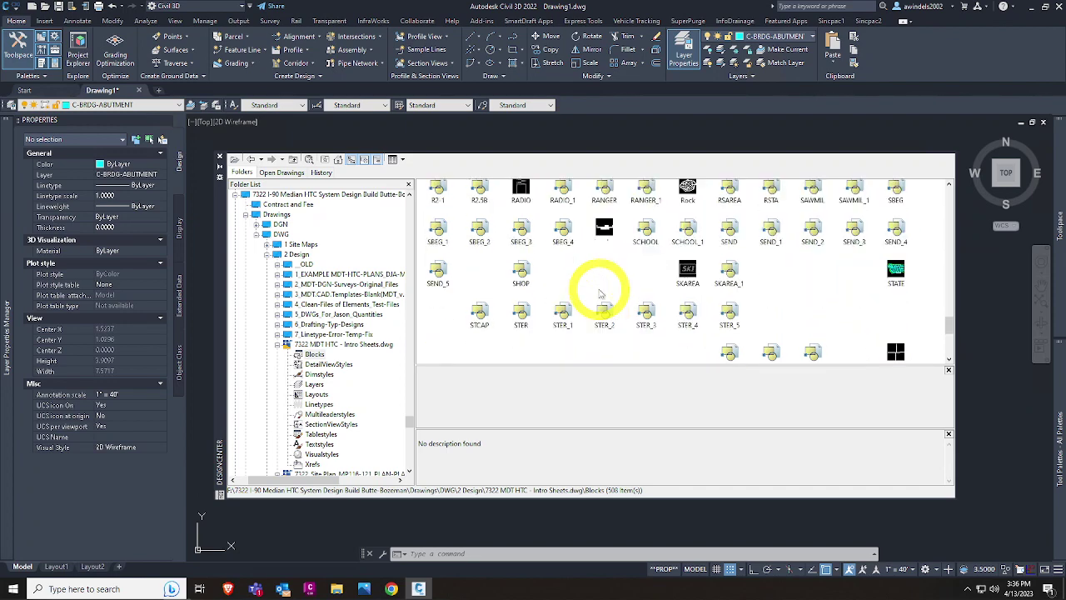
{"action": "scroll", "coordinate": [603, 292], "scroll_direction": "down", "scroll_amount": 3}
{"action": "scroll", "coordinate": [603, 291], "scroll_direction": "up", "scroll_amount": 3}
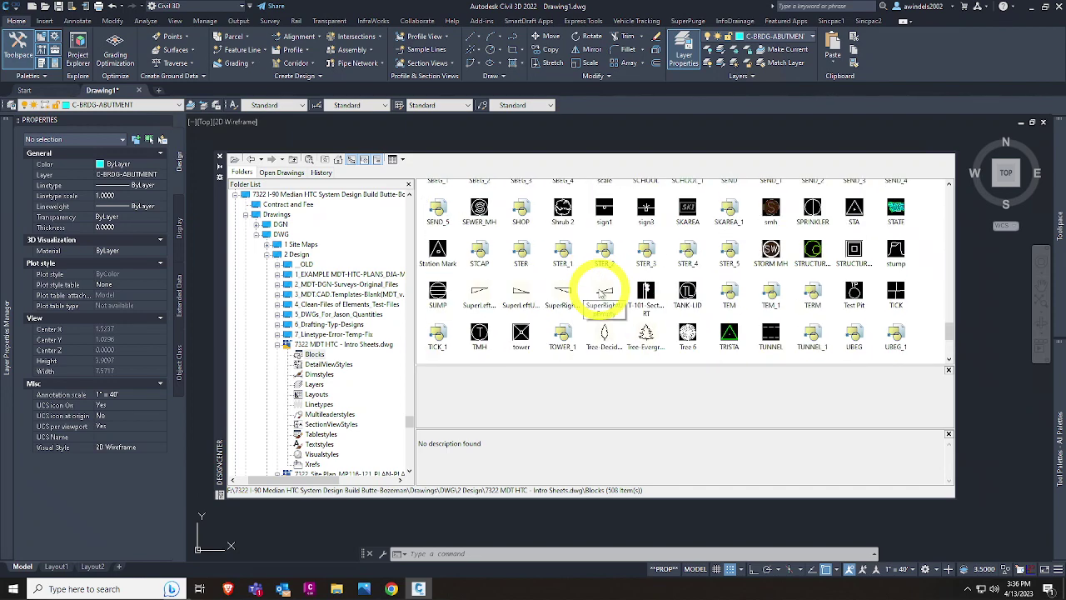
Step: List the linetypes of the Intro Sheets drawing
{"action": "left_click", "coordinate": [321, 405]}
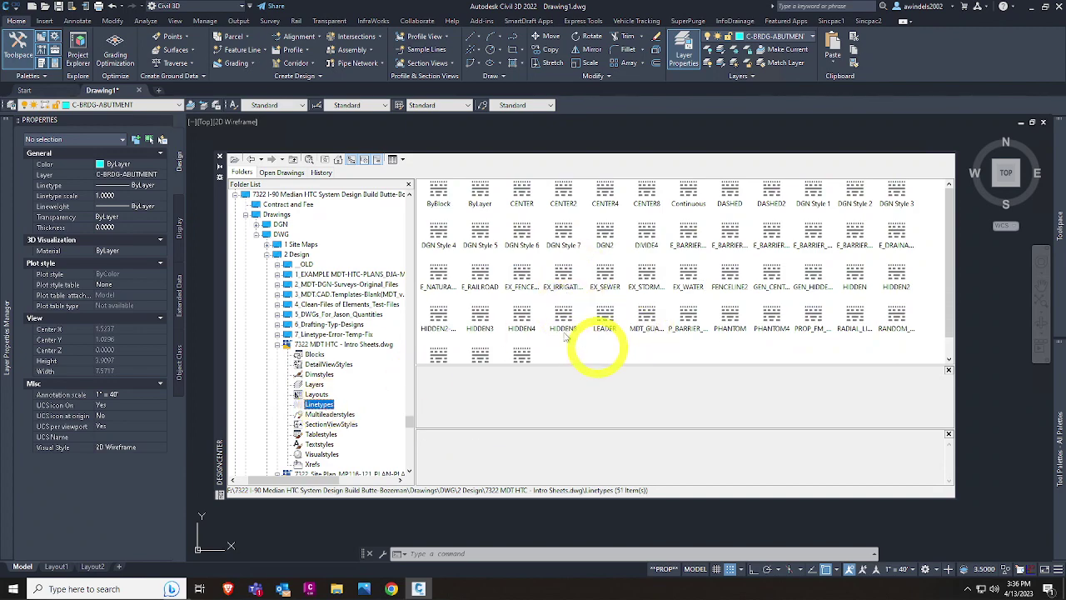
Step: Select the HIDDEN4 linetype of the Intro Sheets drawing, and dismiss the chat notification
{"action": "left_click", "coordinate": [520, 321]}
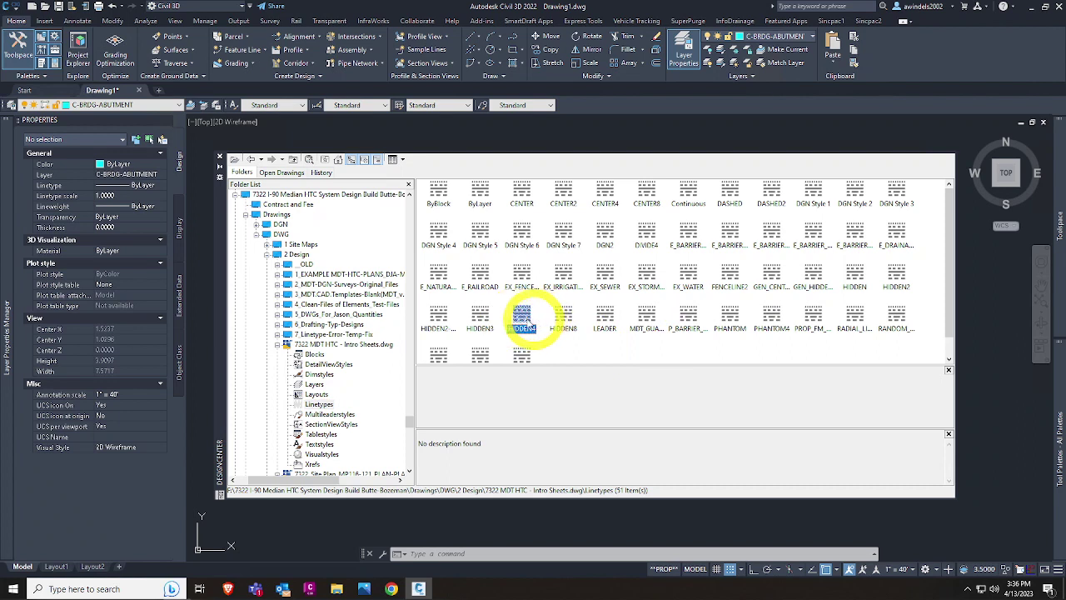
{"action": "left_click", "coordinate": [527, 321]}
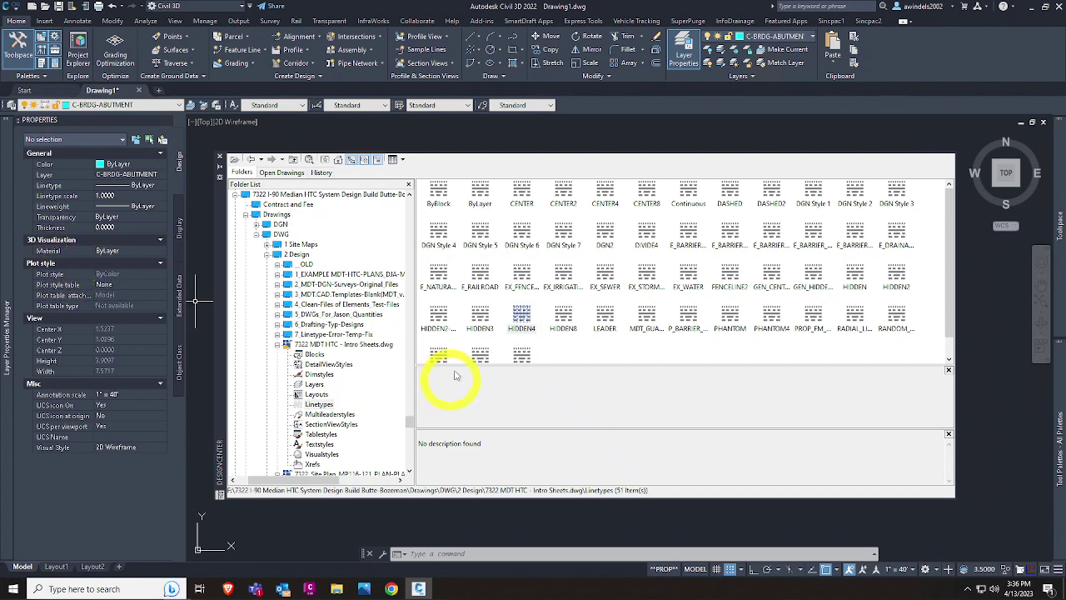
{"action": "left_click", "coordinate": [523, 318]}
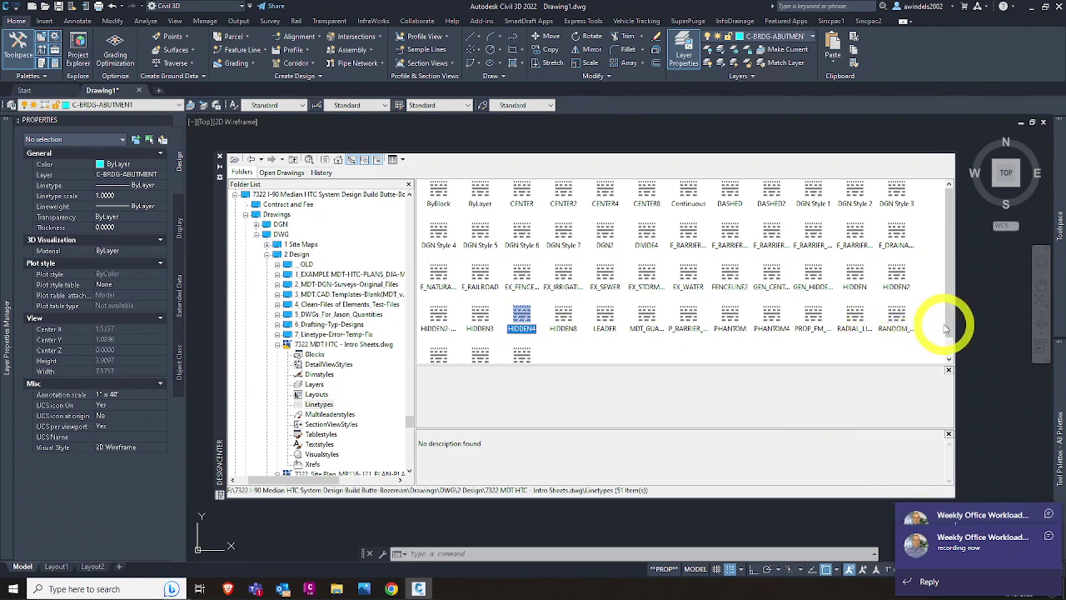
{"action": "left_click_drag", "start_coordinate": [946, 327], "coordinate": [947, 328]}
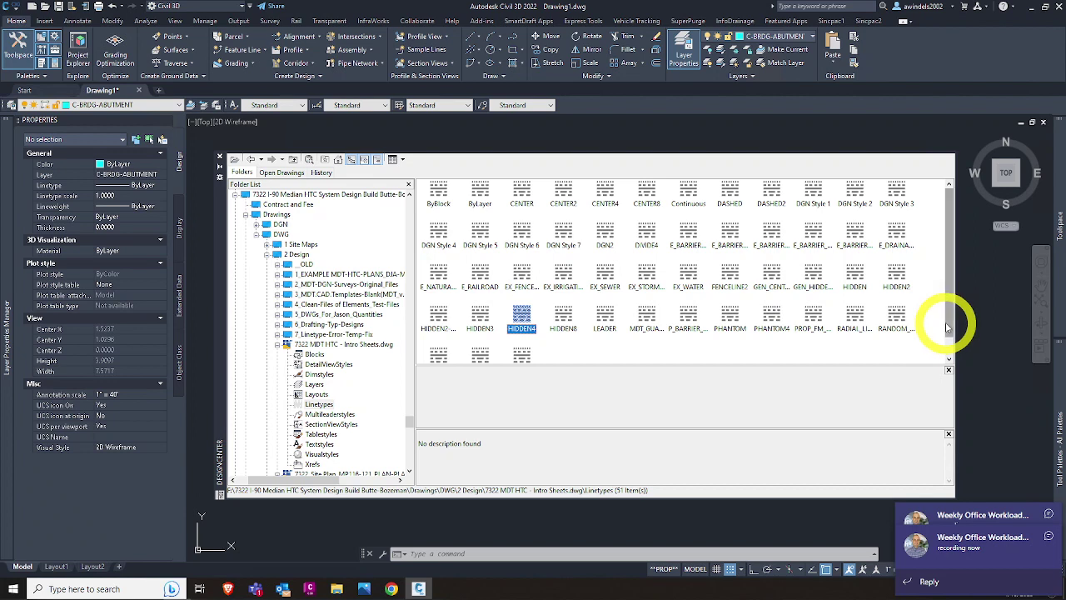
{"action": "left_click", "coordinate": [1047, 513]}
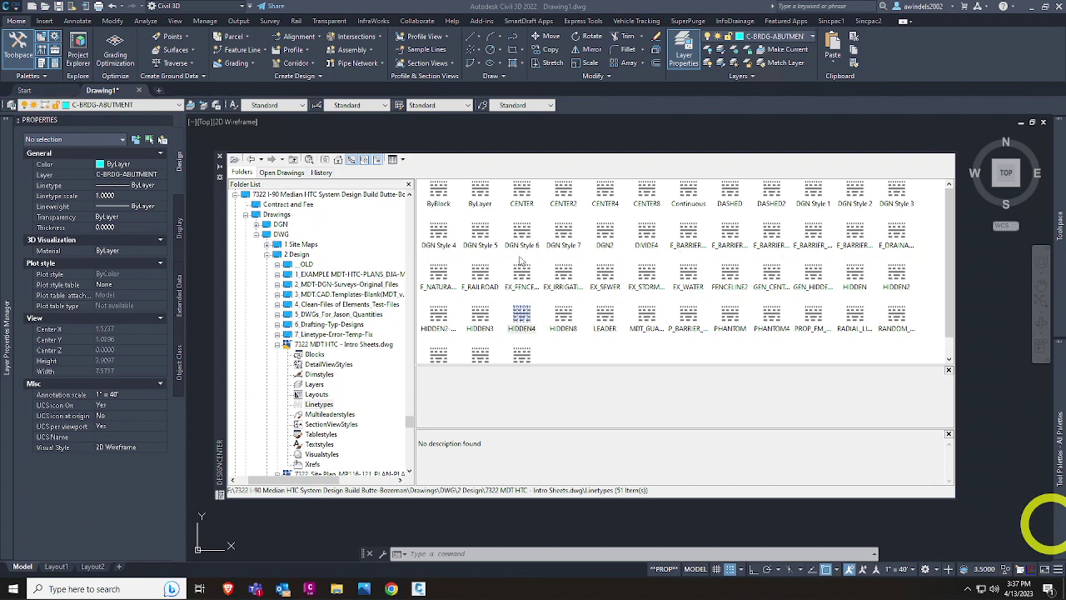
Step: List the layouts of the Intro Sheets drawing and select the 1) Cover Sheet layout
{"action": "left_click", "coordinate": [316, 394]}
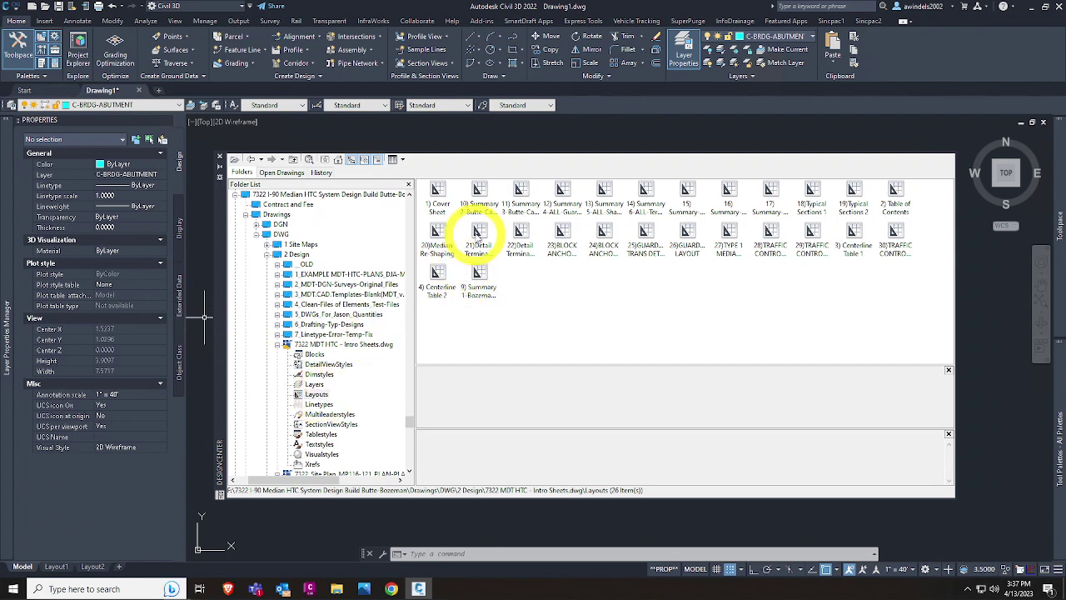
{"action": "left_click", "coordinate": [479, 233]}
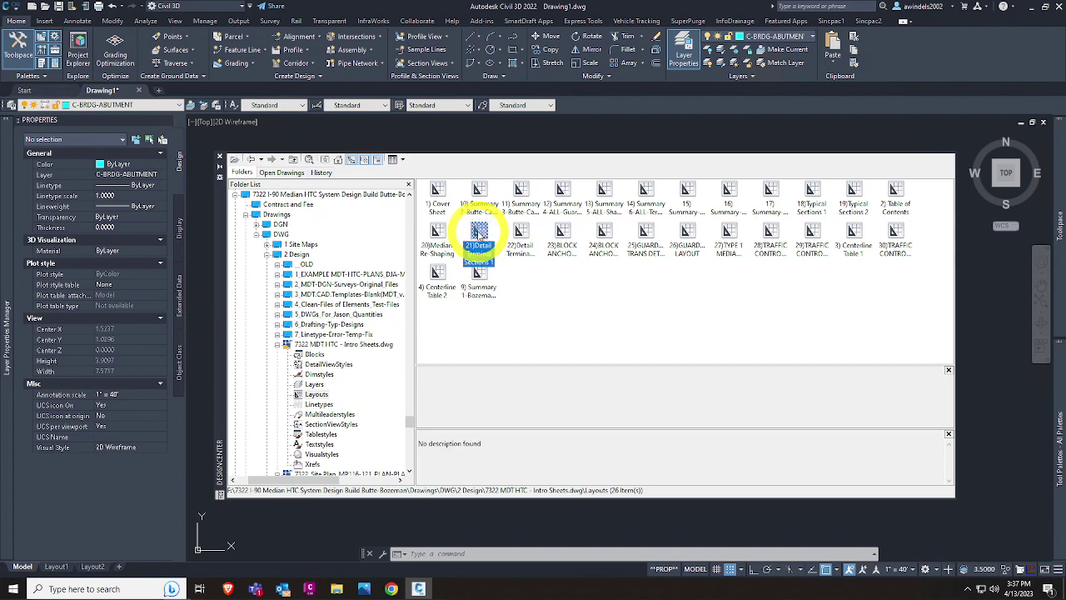
{"action": "left_click", "coordinate": [444, 207]}
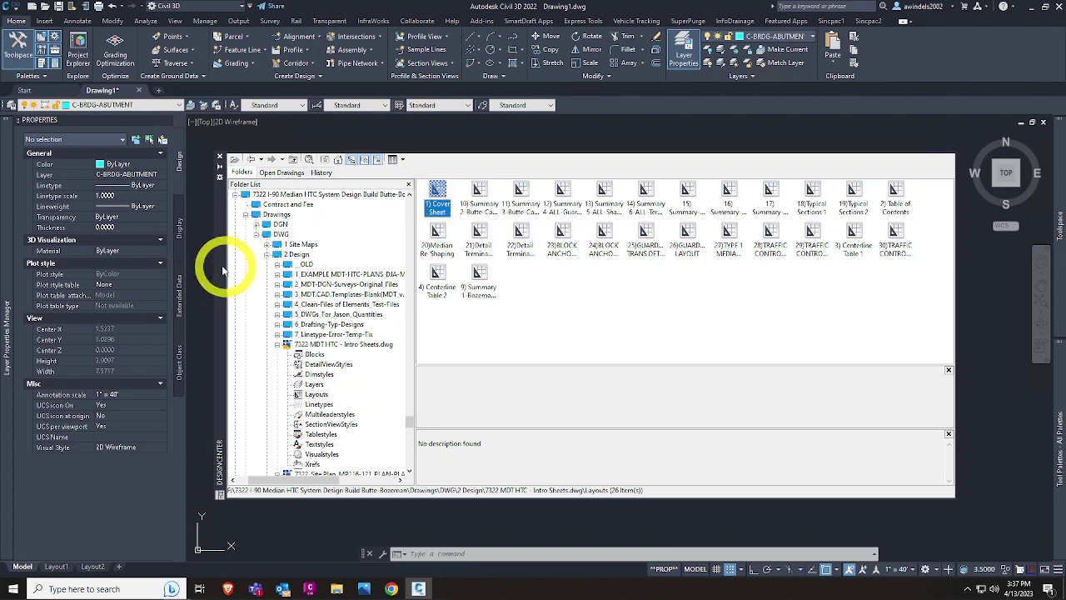
Step: Copy the 1) Cover Sheet layout from the Intro Sheets drawing into the current drawing, and open that layout with DesignCenter out of the way
{"action": "left_click_drag", "start_coordinate": [222, 266], "coordinate": [273, 265]}
{"action": "left_click", "coordinate": [367, 395]}
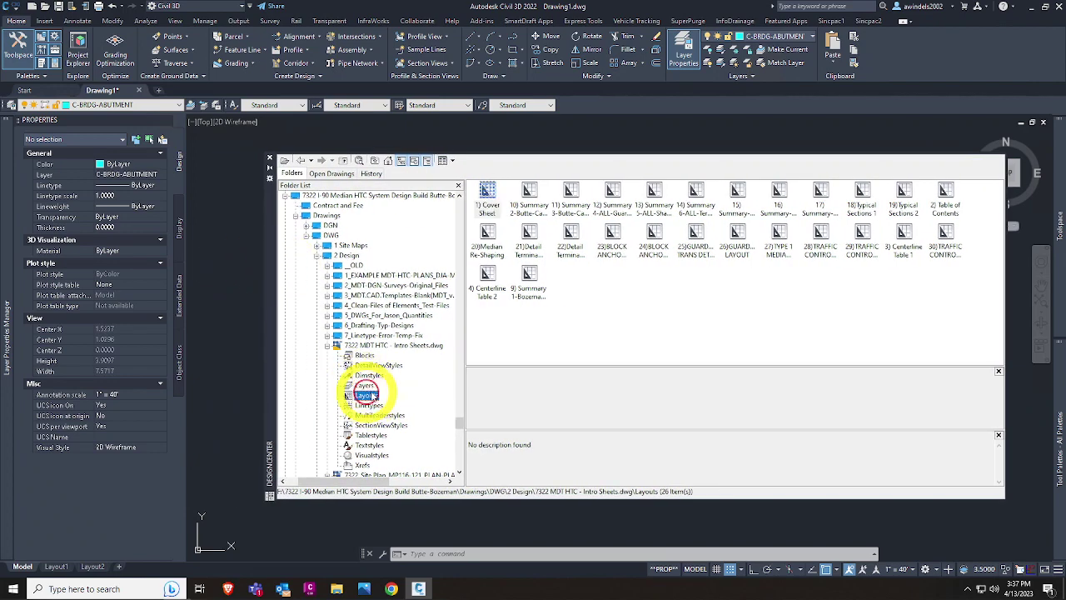
{"action": "left_click", "coordinate": [490, 196]}
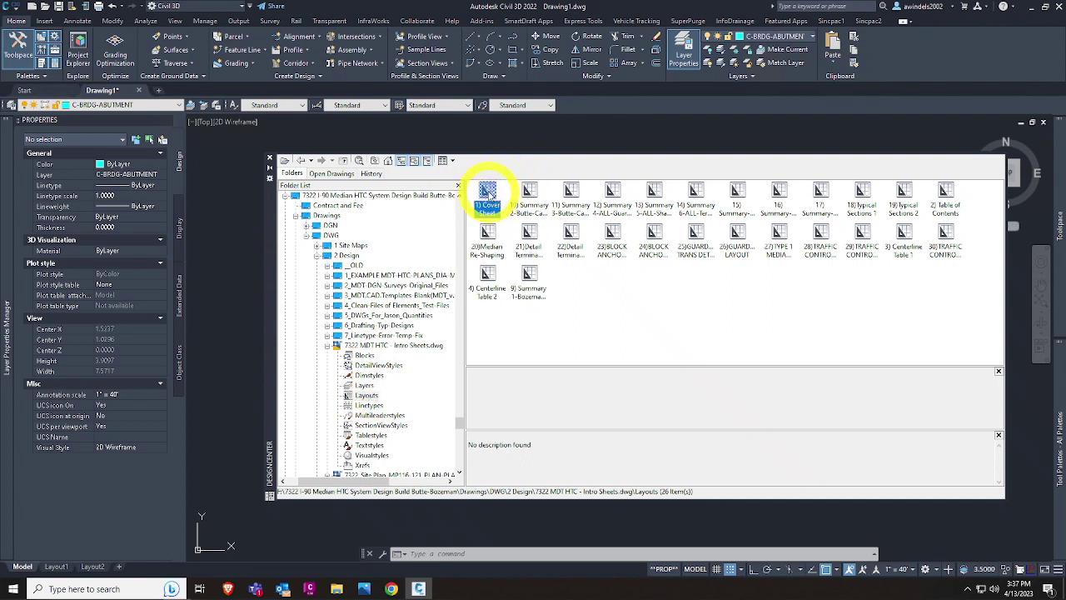
{"action": "mouse_move", "coordinate": [490, 194]}
{"action": "left_mouse_down"}
{"action": "mouse_move", "coordinate": [281, 260]}
{"action": "mouse_move", "coordinate": [230, 336]}
{"action": "left_mouse_up"}
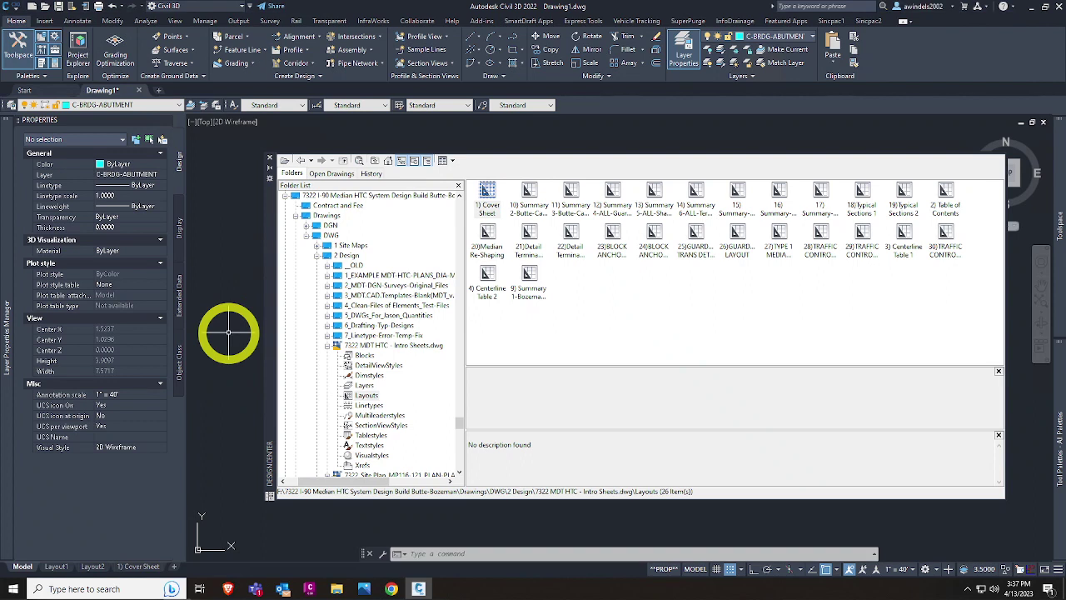
{"action": "left_click", "coordinate": [138, 566]}
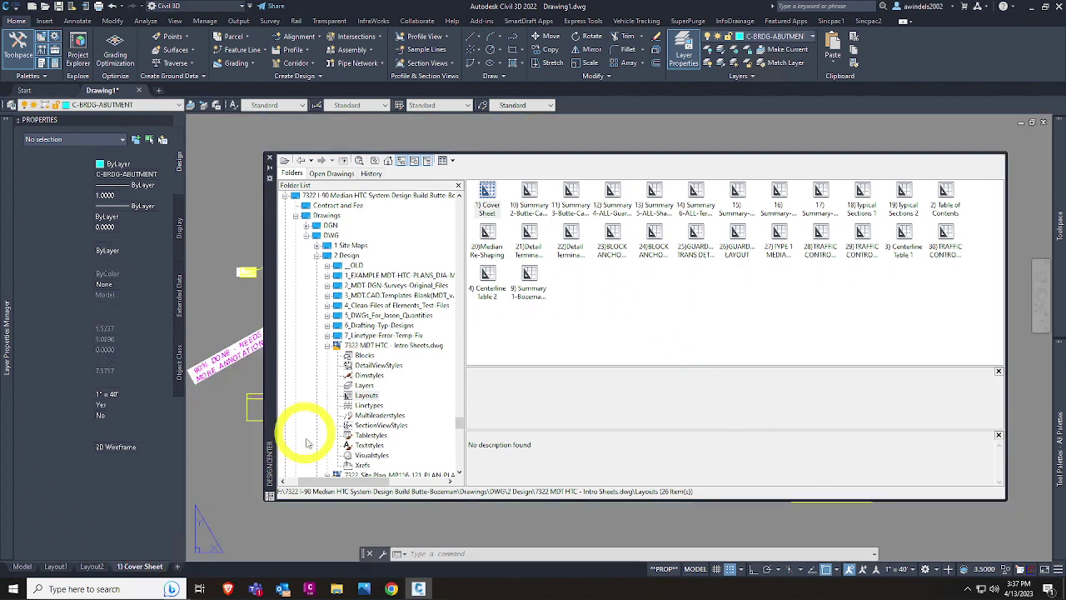
{"action": "left_click", "coordinate": [268, 167]}
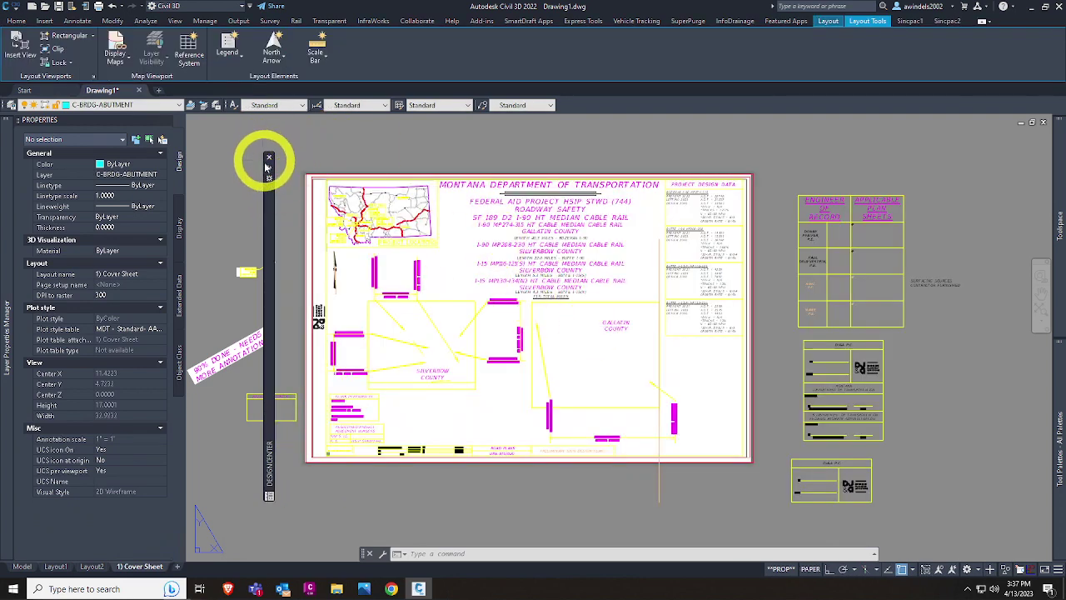
Step: List the multileader styles, dimension styles and visual styles of the Intro Sheets drawing in DesignCenter
{"action": "mouse_move", "coordinate": [269, 165]}
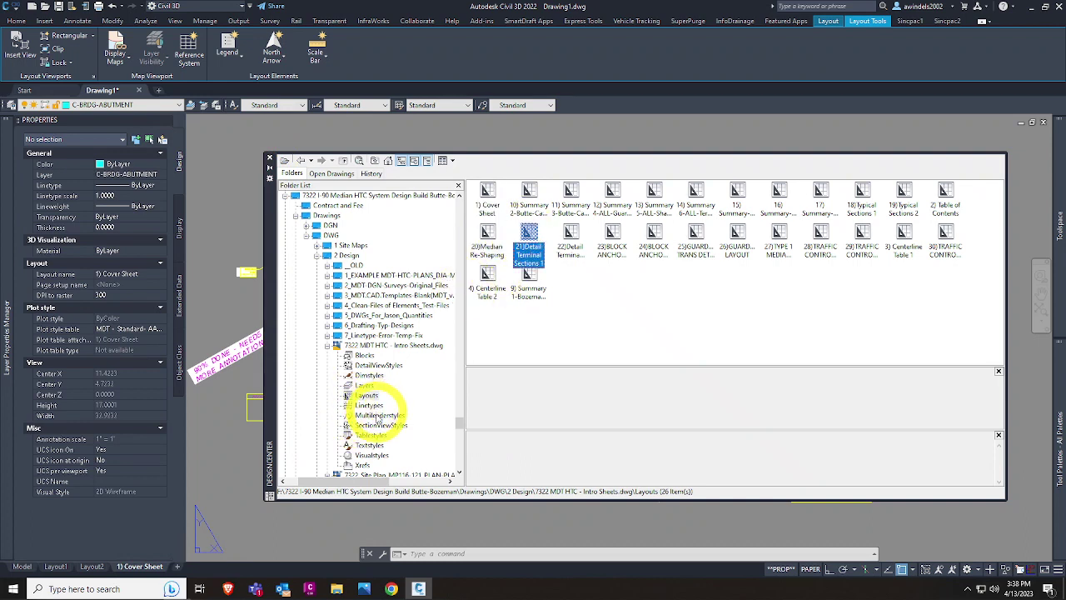
{"action": "left_click", "coordinate": [380, 415]}
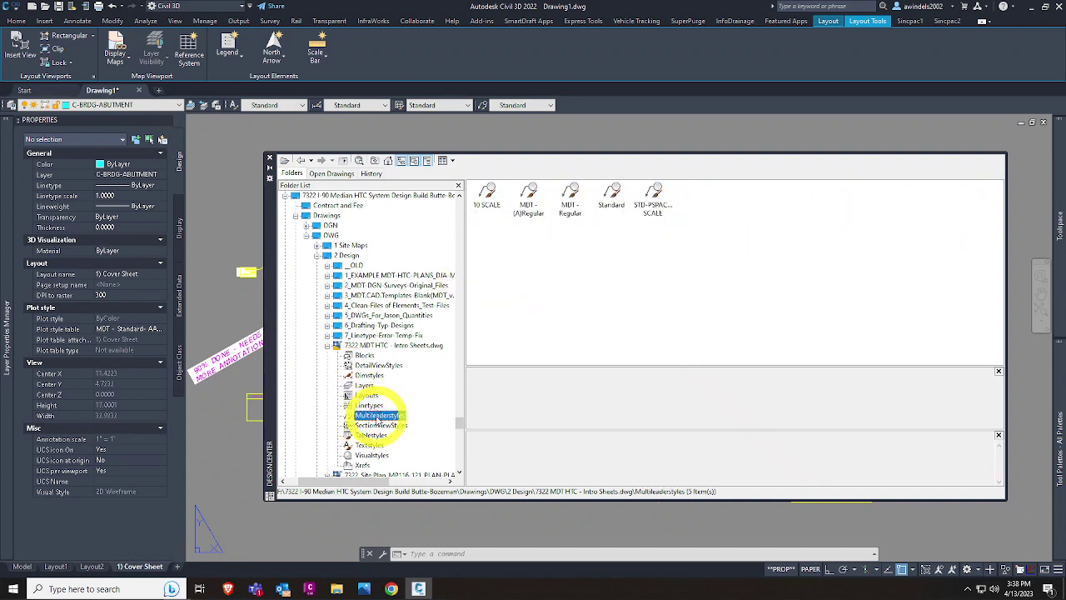
{"action": "left_click", "coordinate": [380, 376]}
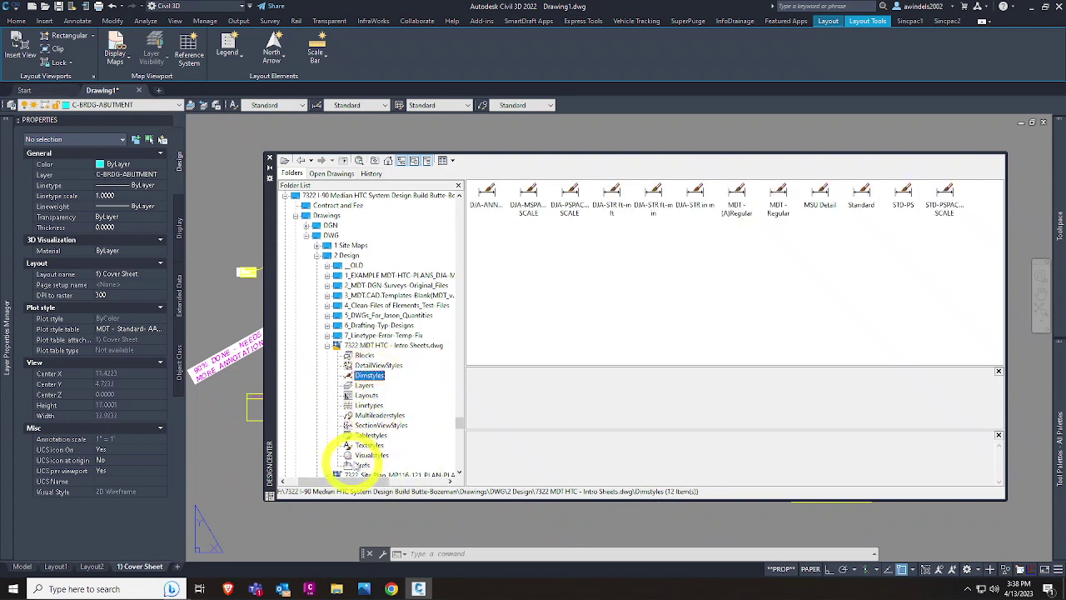
{"action": "left_click", "coordinate": [373, 456]}
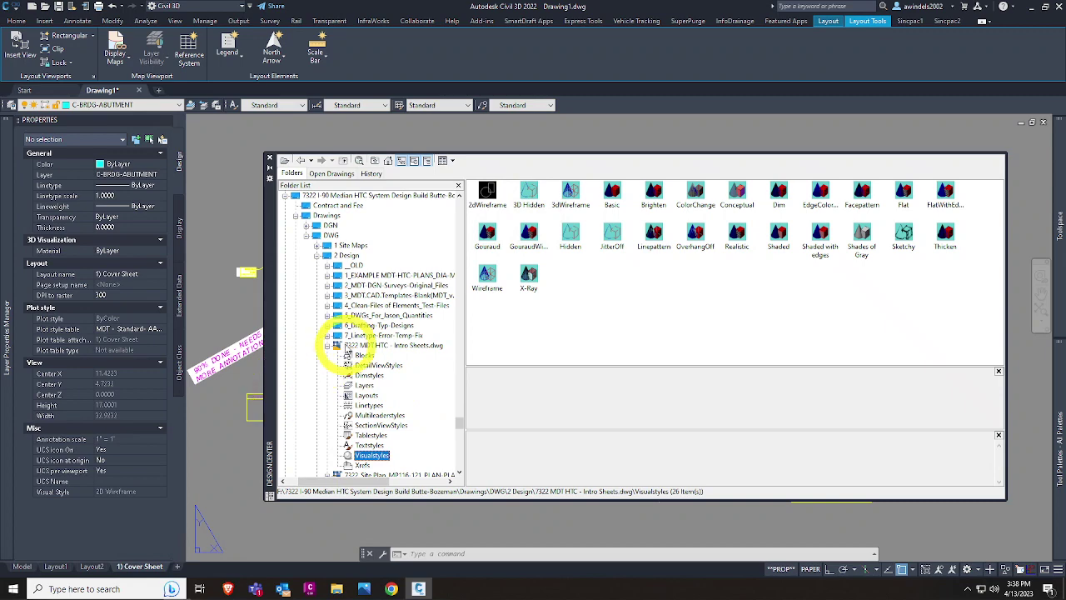
Step: View the _CAD STANDARDS folder on the Projects (F:) drive, and collapse the drive in the folder tree
{"action": "left_click", "coordinate": [295, 216]}
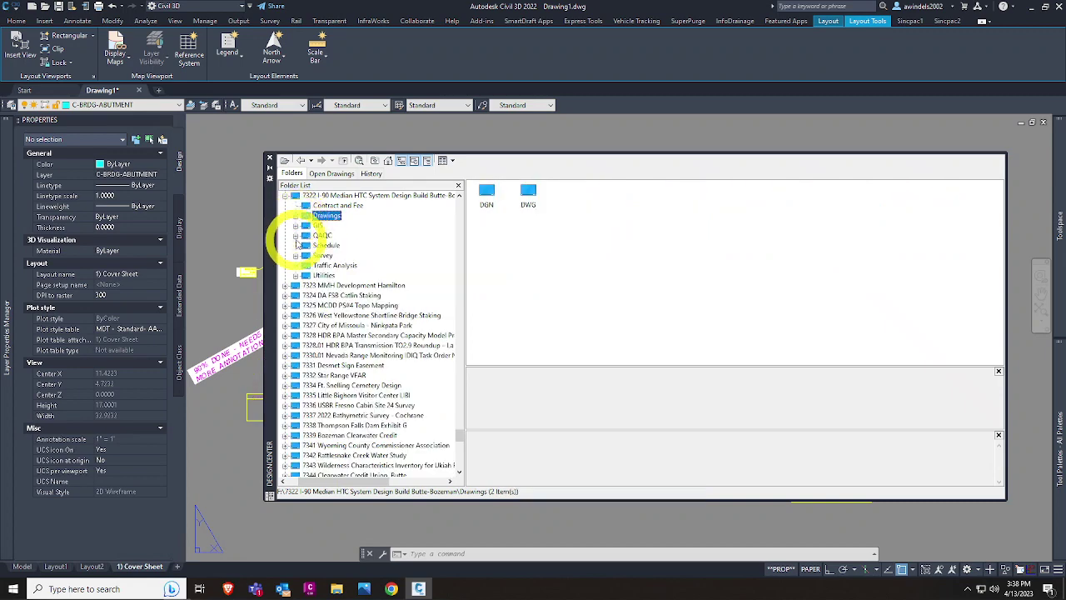
{"action": "scroll", "coordinate": [287, 250], "scroll_direction": "up", "scroll_amount": 9}
{"action": "scroll", "coordinate": [310, 387], "scroll_direction": "up", "scroll_amount": 9}
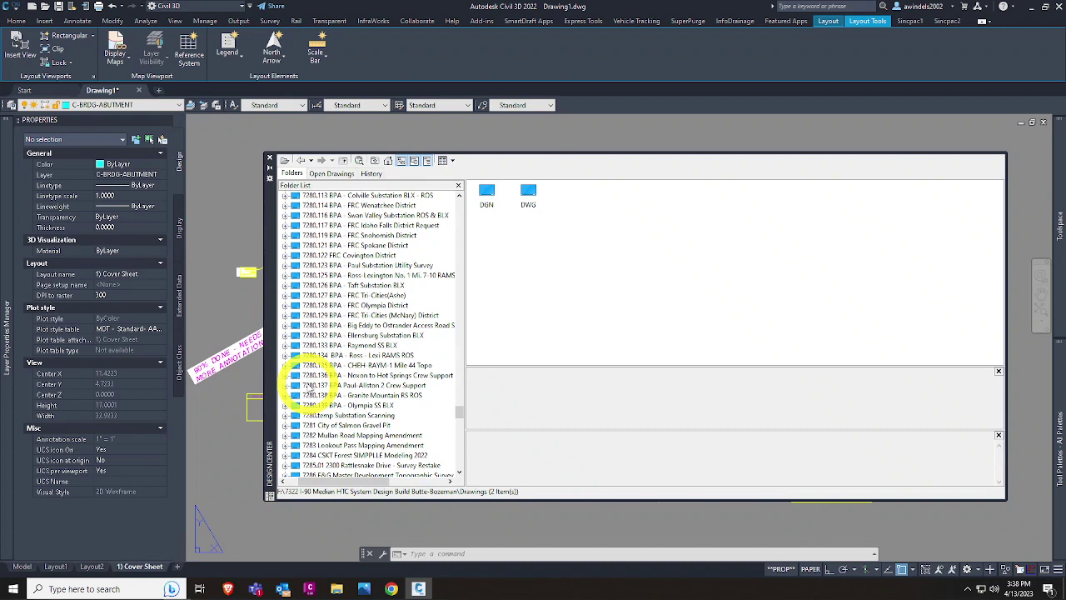
{"action": "scroll", "coordinate": [310, 387], "scroll_direction": "up", "scroll_amount": 15}
{"action": "left_click", "coordinate": [317, 194]}
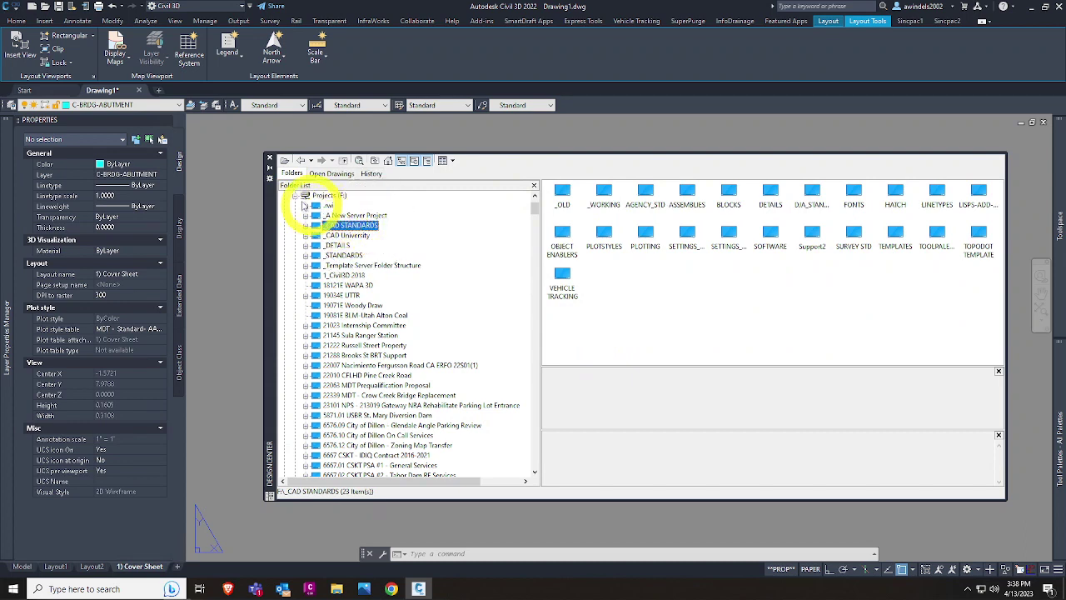
{"action": "left_click", "coordinate": [296, 195]}
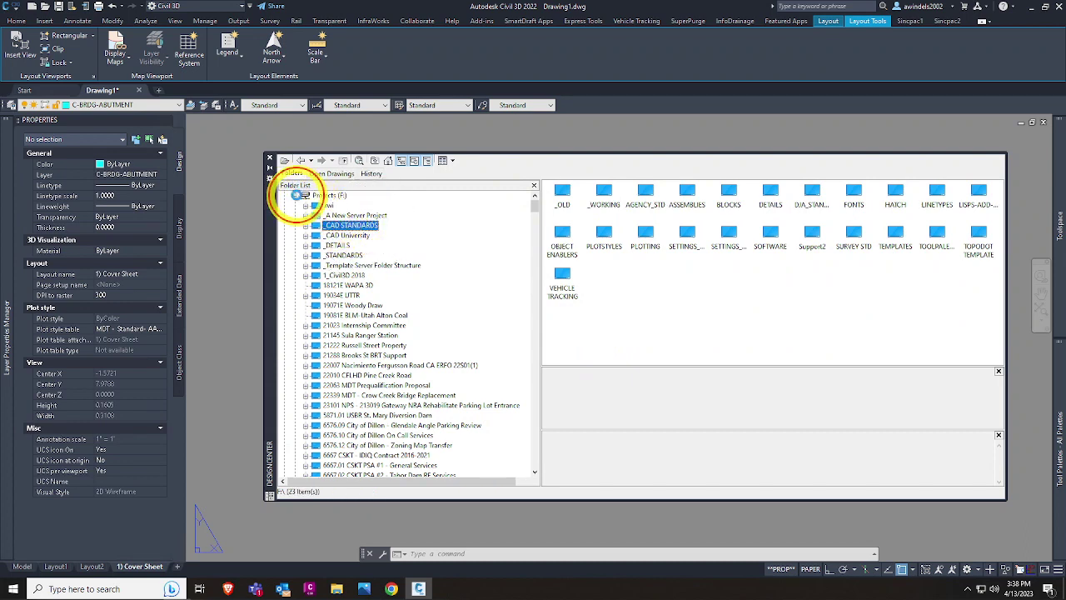
{"action": "left_click", "coordinate": [295, 195]}
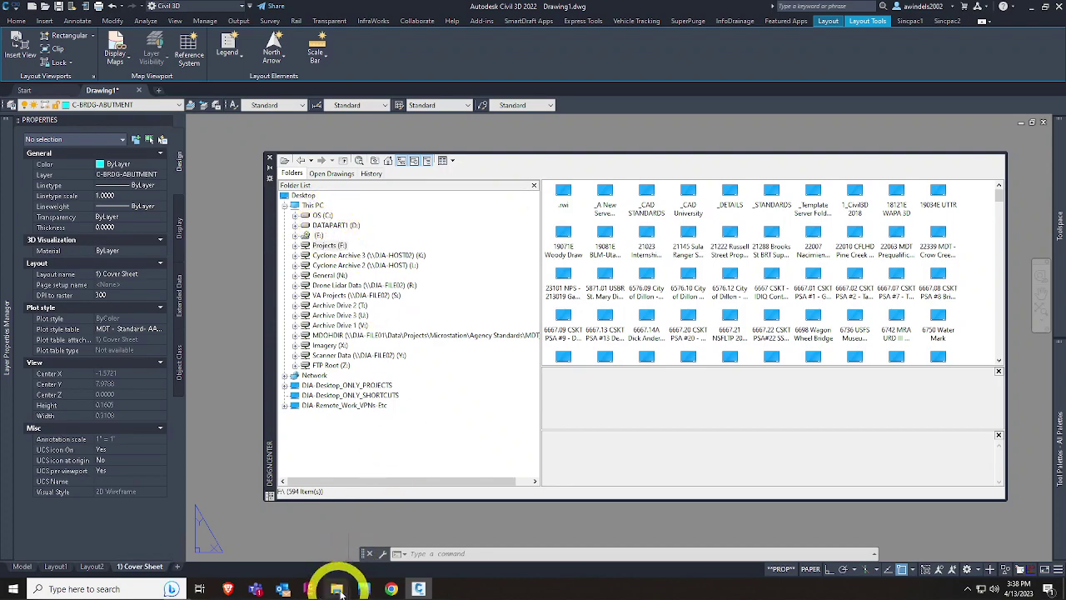
Step: Switch to Chrome to view the DJA CAD Standards folder in the SharePoint document library, and return to Civil 3D
{"action": "left_click", "coordinate": [390, 586]}
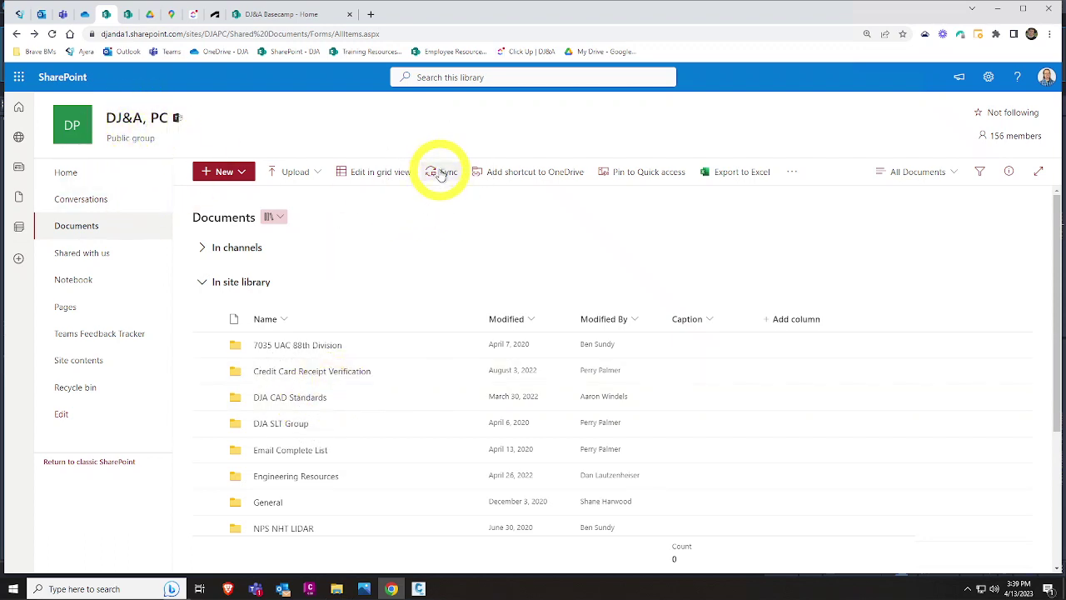
{"action": "left_click", "coordinate": [309, 403]}
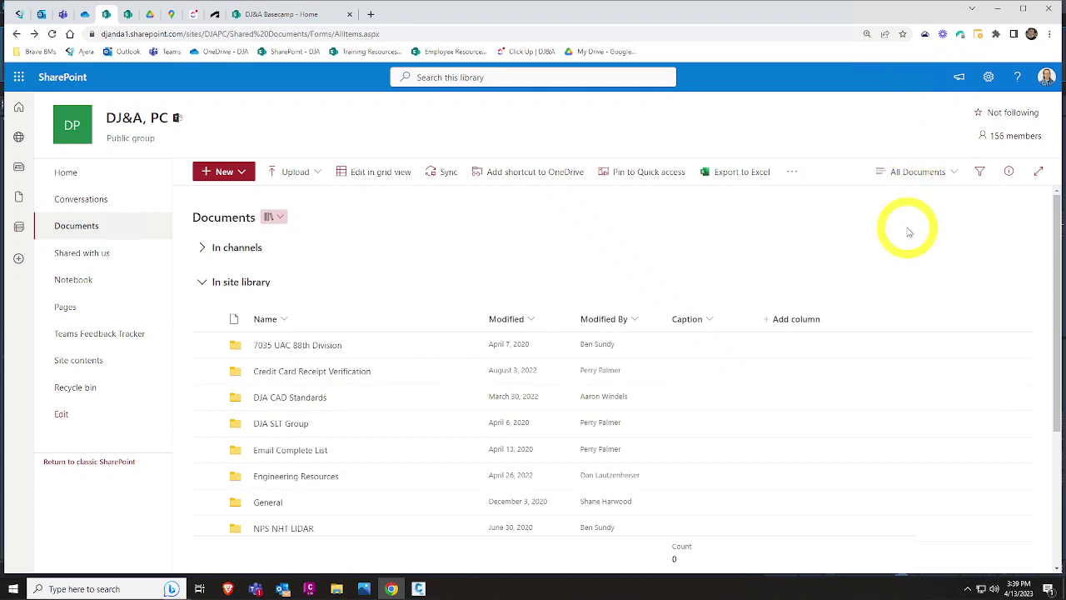
{"action": "left_click", "coordinate": [999, 9]}
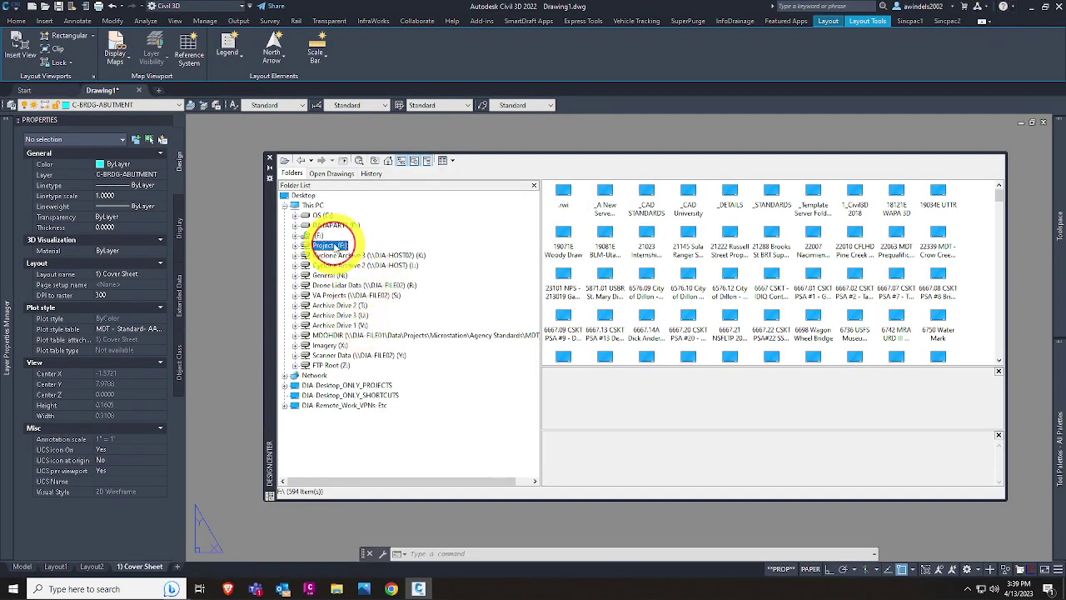
Step: Expand the OS (C:) drive in DesignCenter and expand its Users folder
{"action": "left_click", "coordinate": [323, 214]}
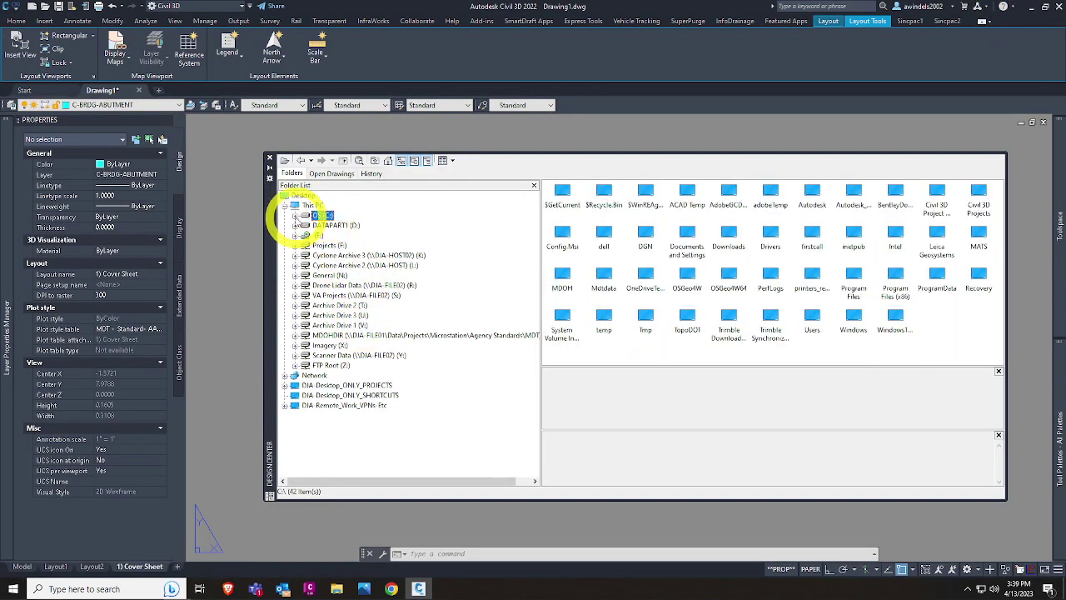
{"action": "left_click", "coordinate": [295, 216]}
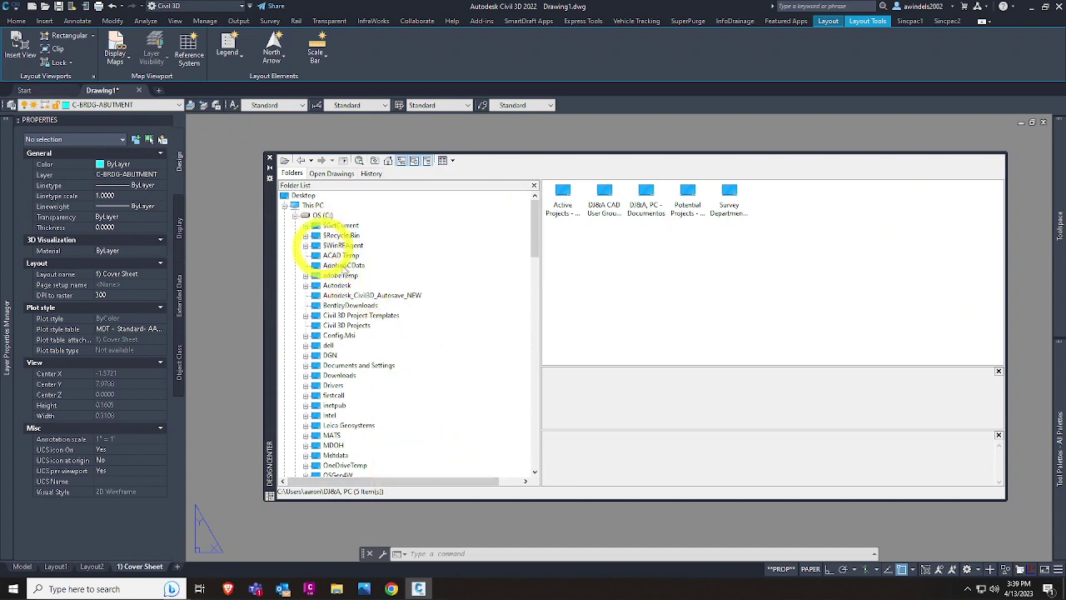
{"action": "left_click", "coordinate": [322, 215]}
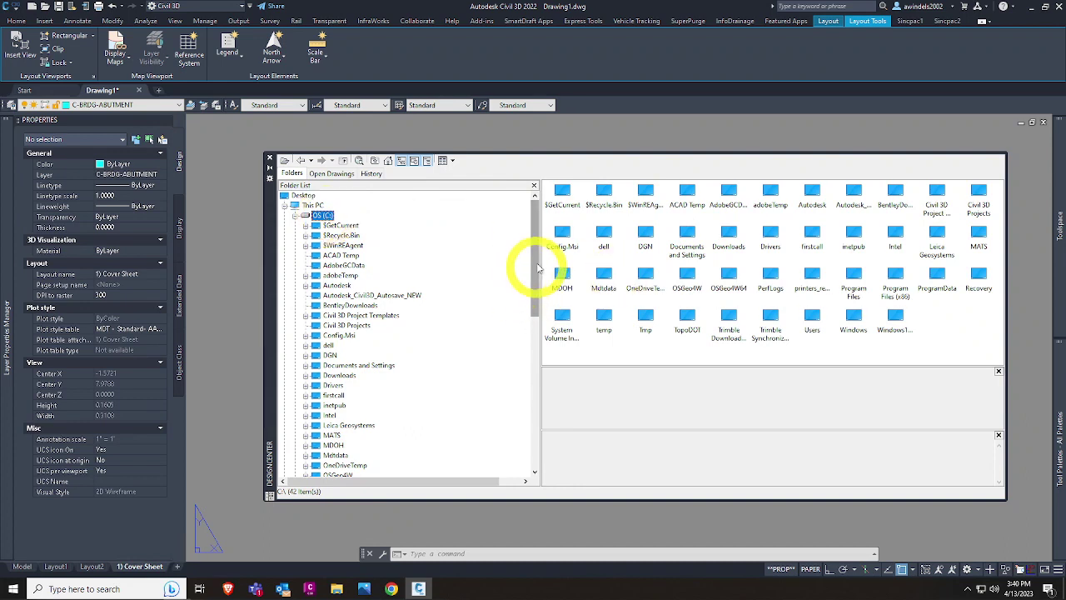
{"action": "scroll", "coordinate": [530, 250], "scroll_direction": "down", "scroll_amount": 2}
{"action": "left_click_drag", "start_coordinate": [532, 281], "coordinate": [537, 372]}
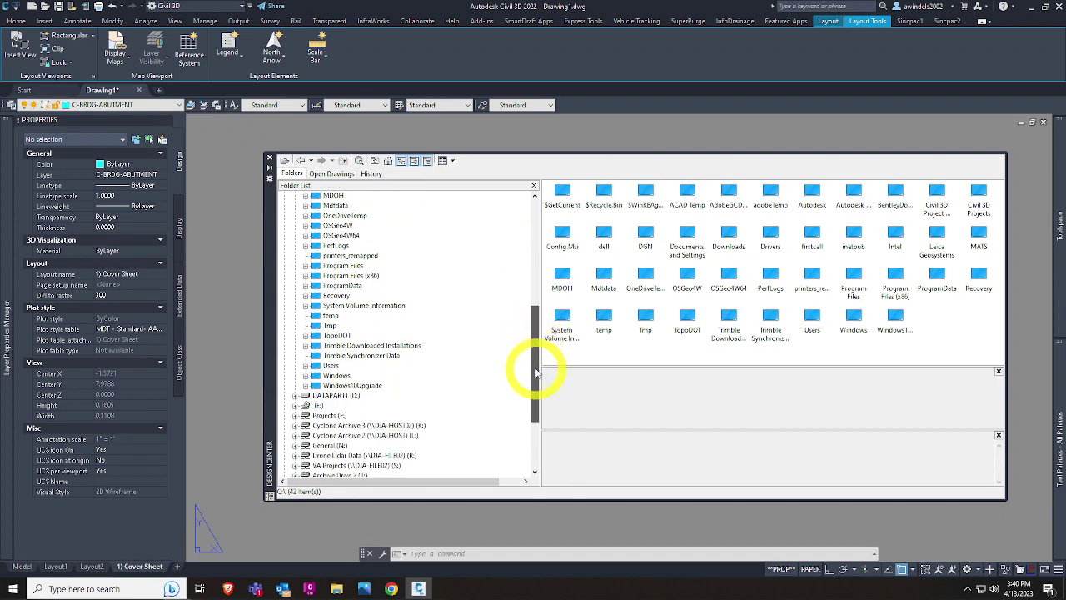
{"action": "left_click", "coordinate": [342, 296]}
{"action": "left_click", "coordinate": [329, 365]}
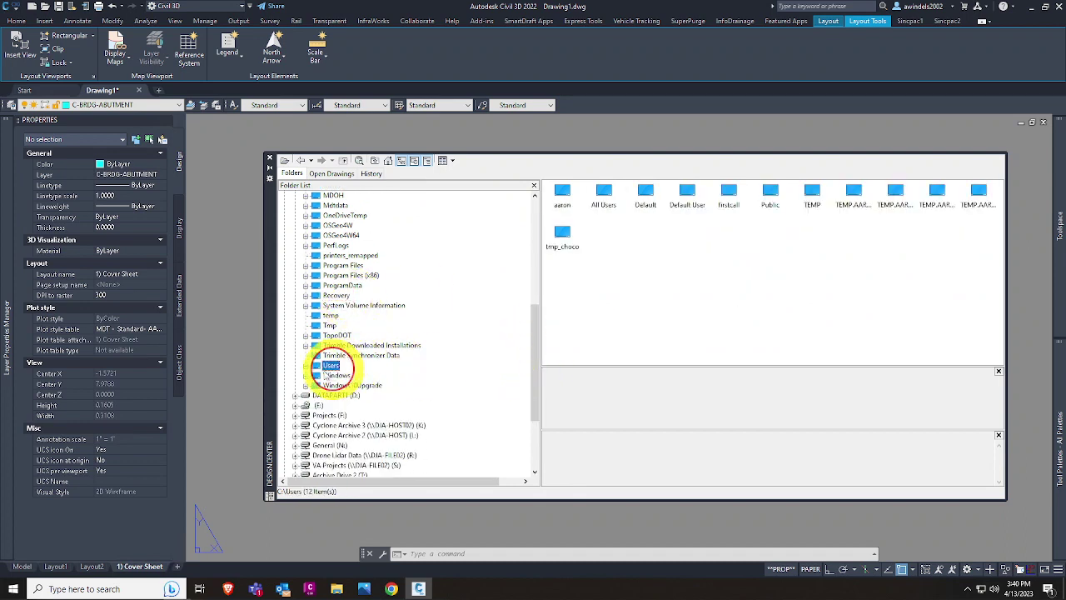
{"action": "left_click", "coordinate": [304, 365]}
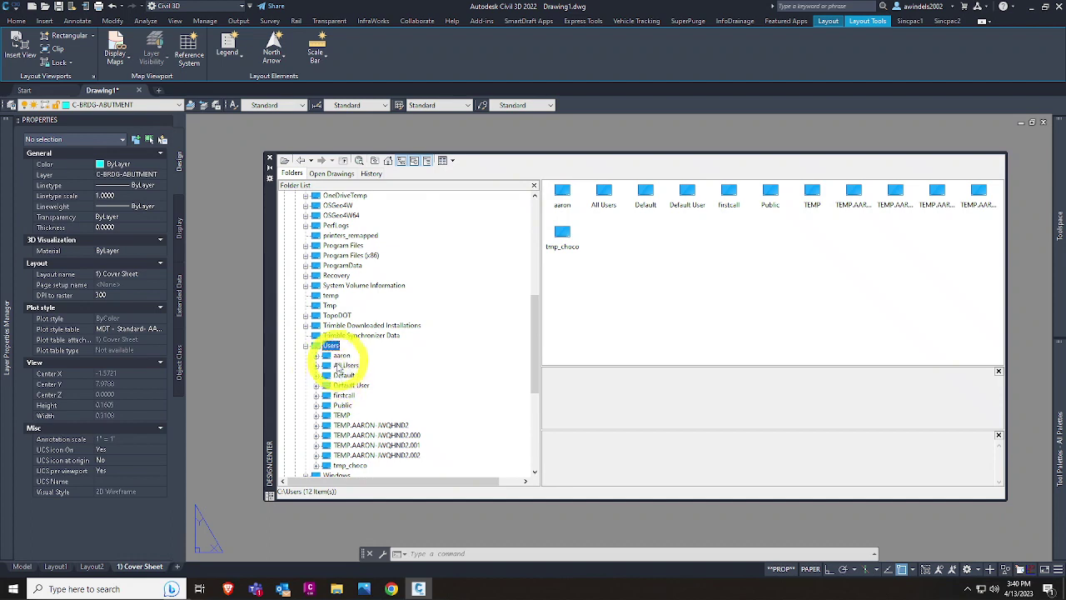
Step: Expand the user's own profile folder and the Documents folder inside OneDrive - DJ&A, PC
{"action": "left_click", "coordinate": [319, 355]}
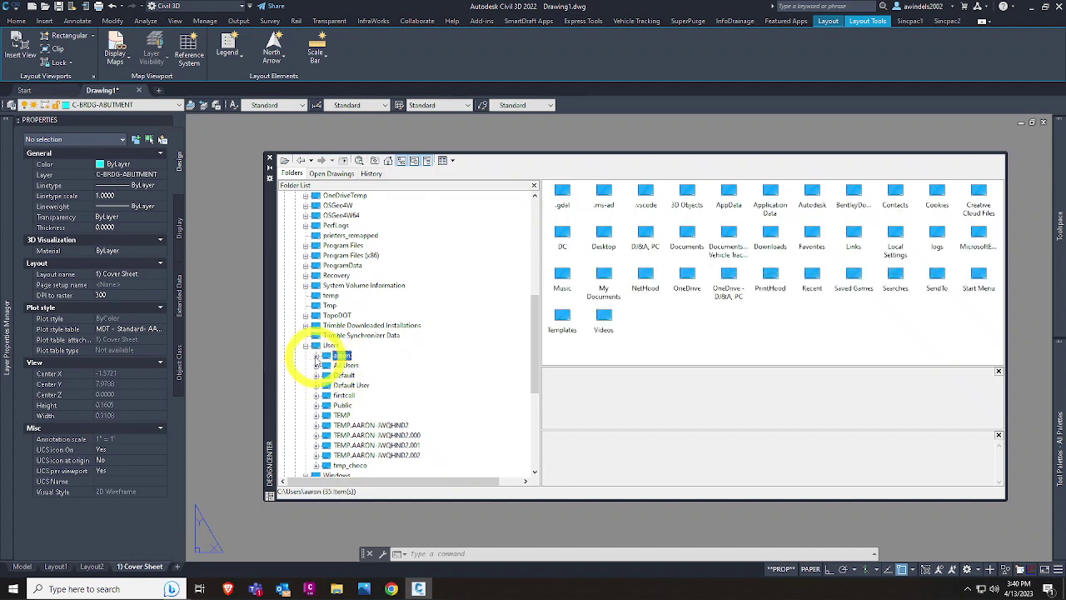
{"action": "left_click", "coordinate": [316, 357]}
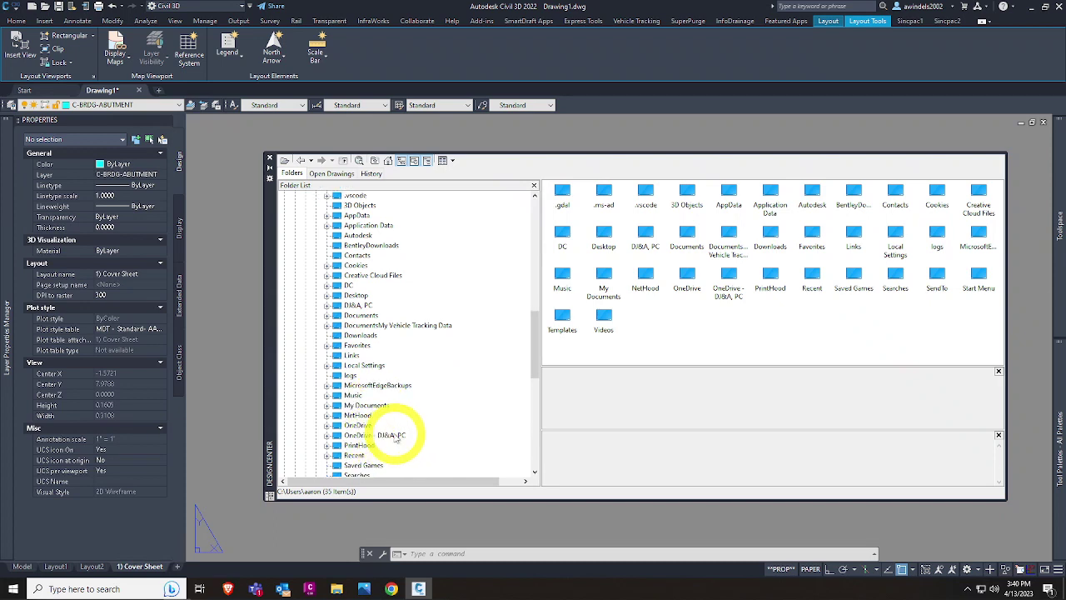
{"action": "scroll", "coordinate": [392, 436], "scroll_direction": "down", "scroll_amount": 1}
{"action": "left_click", "coordinate": [388, 433]}
{"action": "scroll", "coordinate": [397, 426], "scroll_direction": "down", "scroll_amount": 1}
{"action": "left_click", "coordinate": [327, 375]}
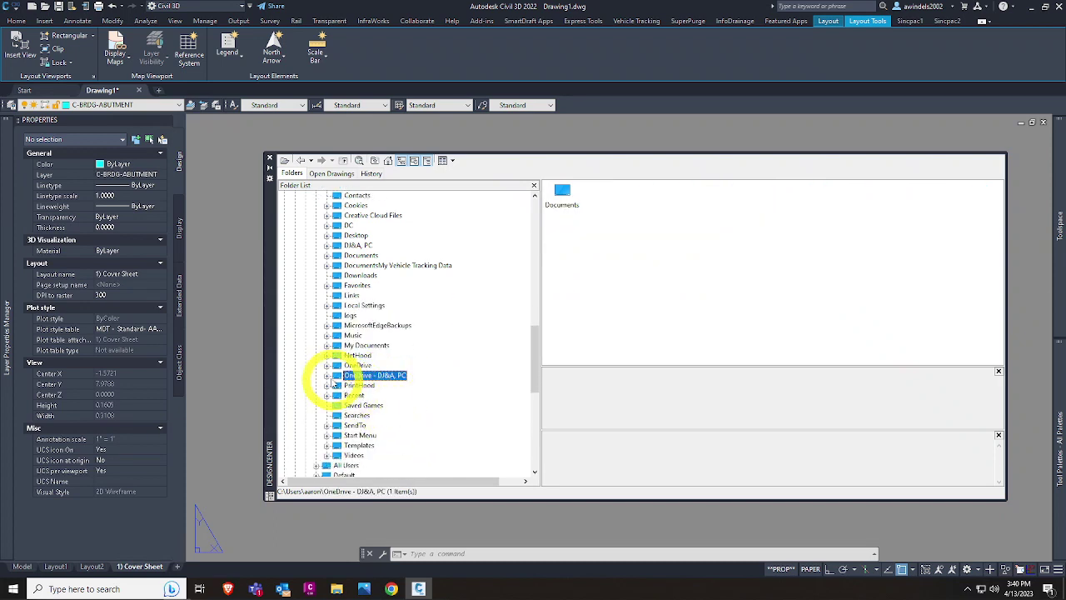
{"action": "left_click", "coordinate": [337, 385]}
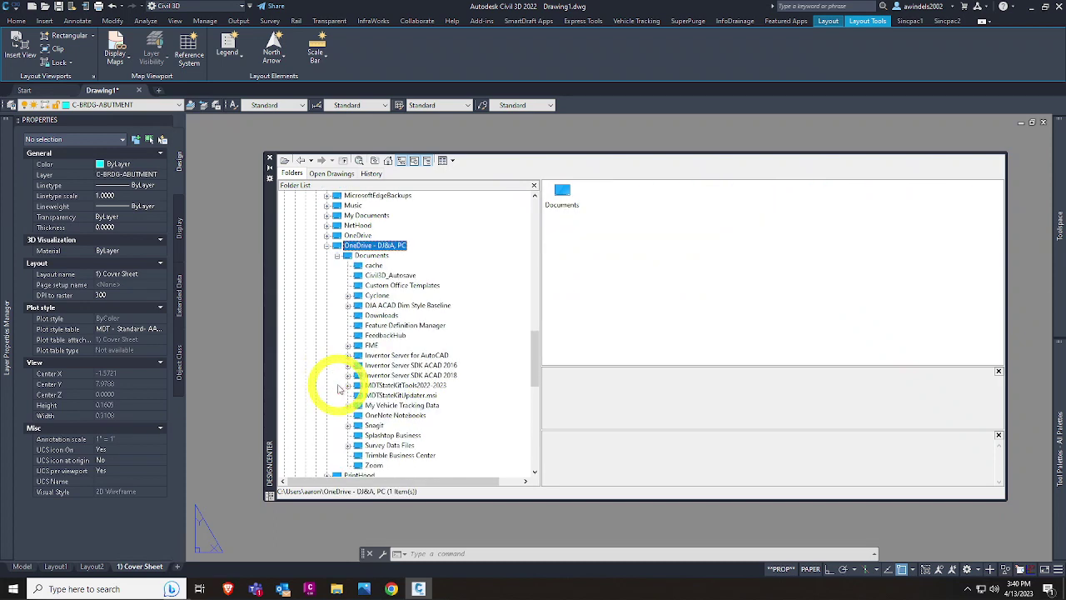
Step: Collapse the OneDrive - DJ&A, PC folder in the folder tree and expand the DJ&A, PC folder in the user profile
{"action": "left_click", "coordinate": [326, 247]}
{"action": "scroll", "coordinate": [328, 252], "scroll_direction": "up", "scroll_amount": 4}
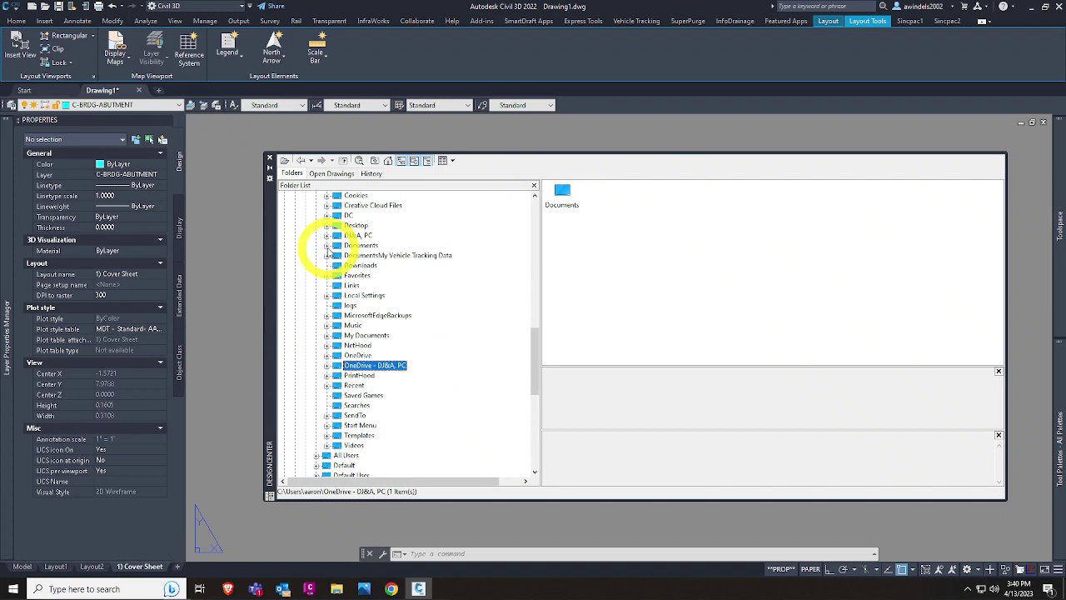
{"action": "left_click", "coordinate": [356, 236]}
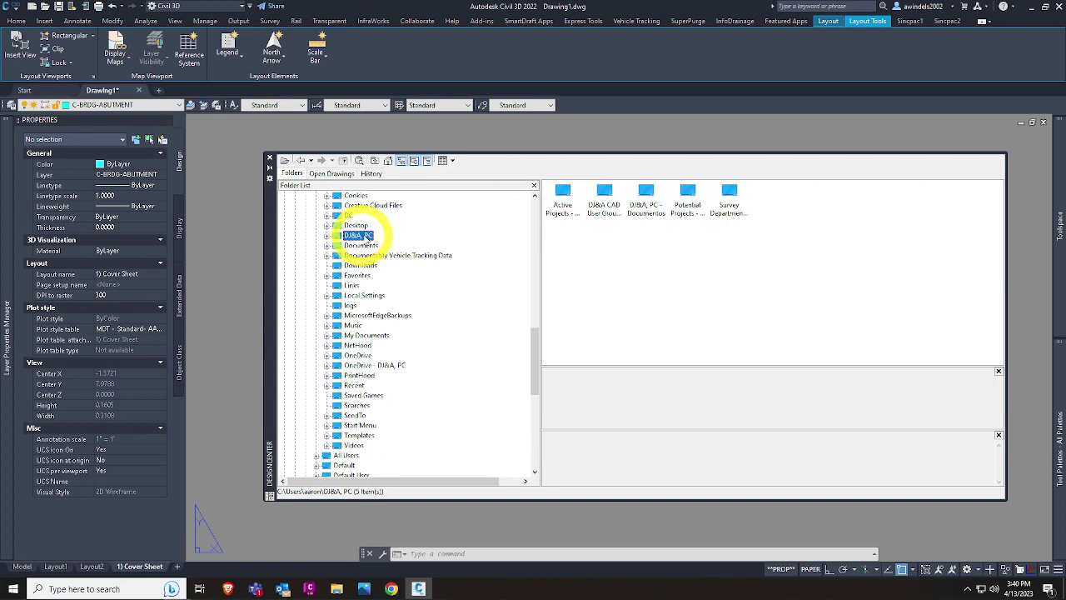
{"action": "left_click", "coordinate": [358, 237]}
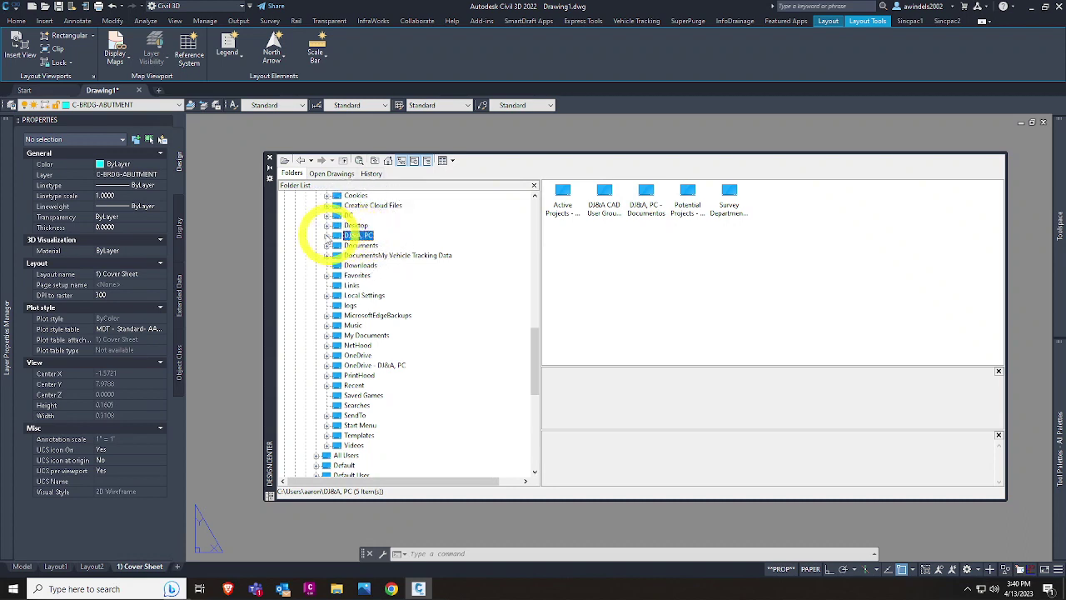
{"action": "left_click", "coordinate": [327, 236]}
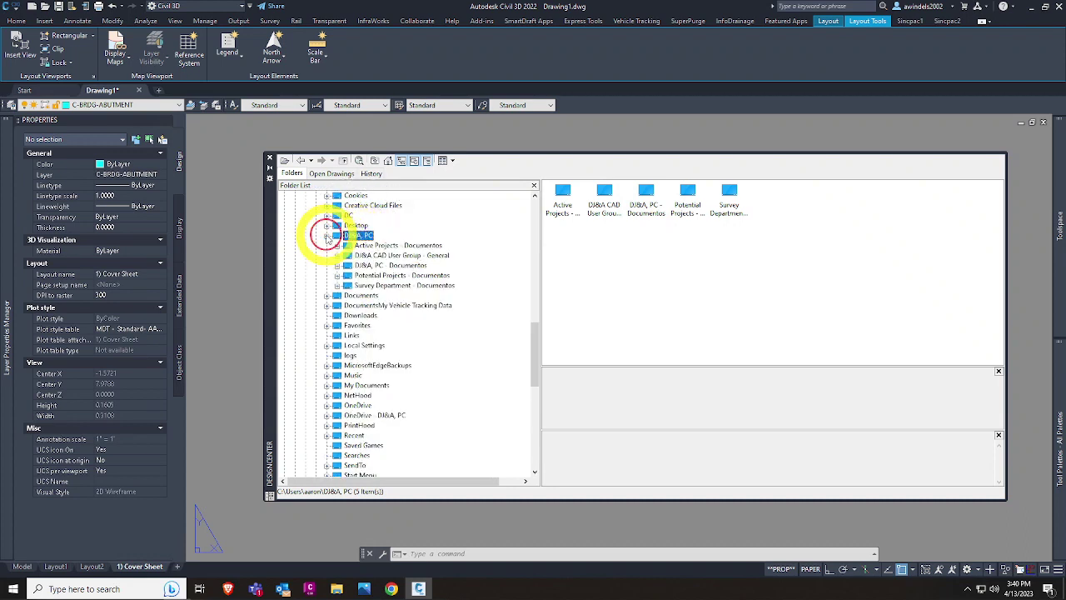
Step: Look through the contents of the CAD User Group, DJ&A, PC - Documentos, Active Projects and Survey Department folders inside DJ&A, PC
{"action": "left_click", "coordinate": [395, 255]}
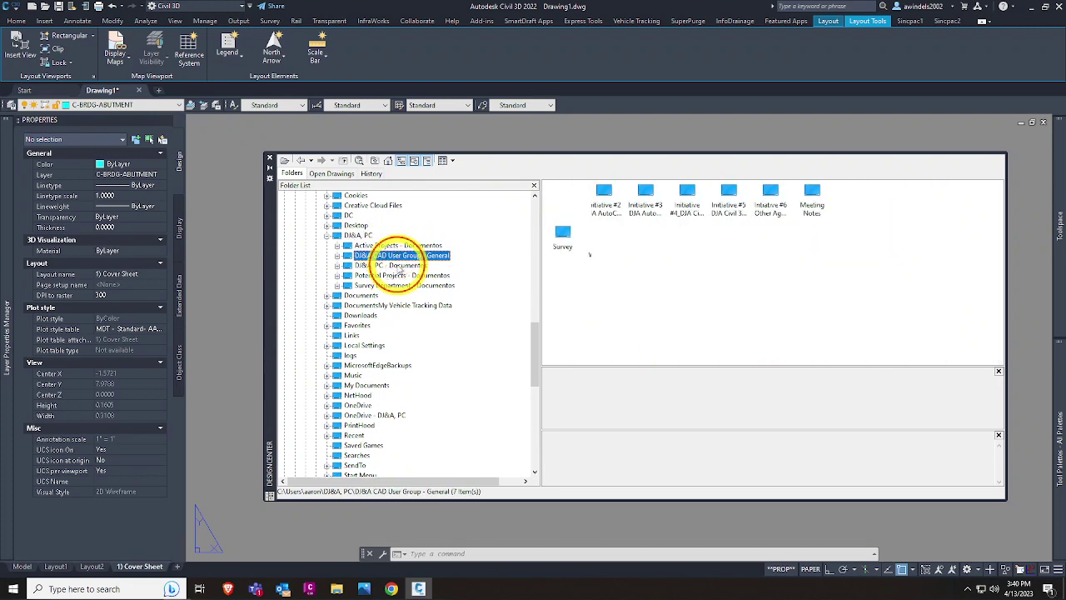
{"action": "left_click", "coordinate": [398, 265]}
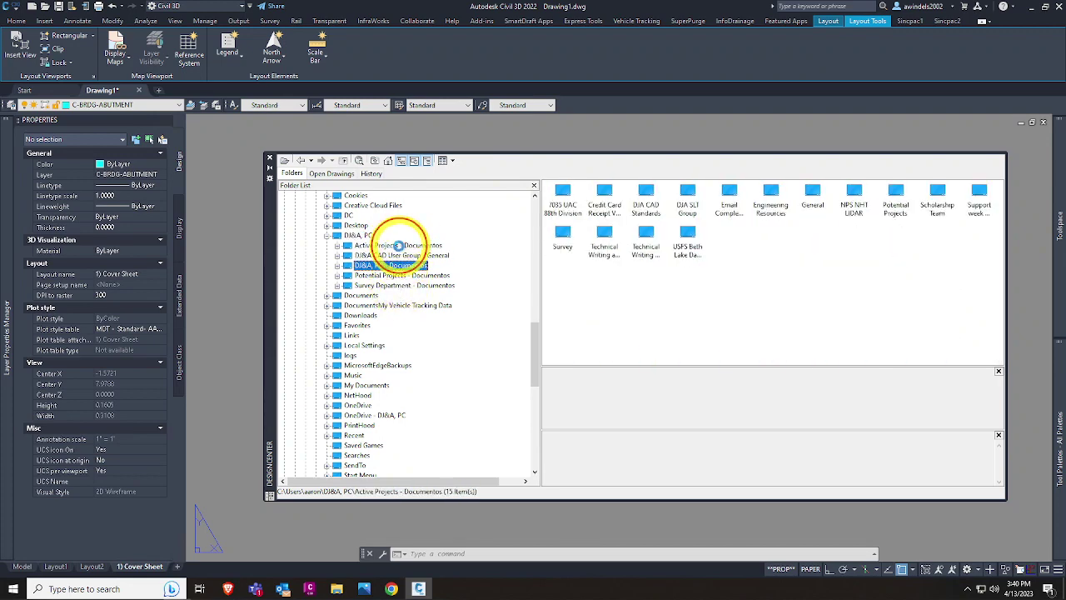
{"action": "left_click", "coordinate": [399, 246]}
{"action": "left_click", "coordinate": [392, 266]}
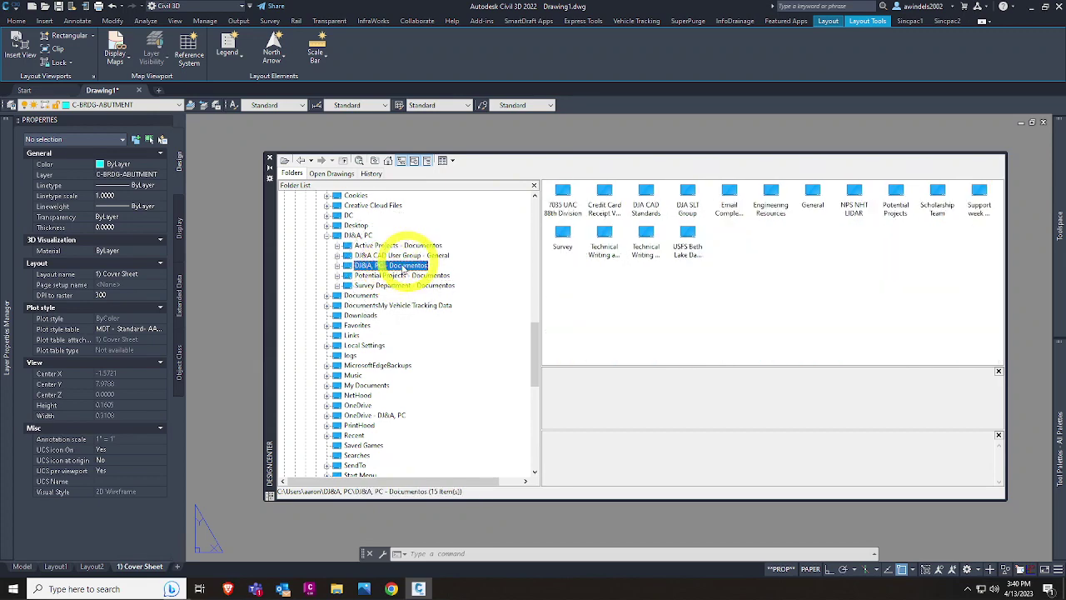
{"action": "left_click", "coordinate": [395, 256]}
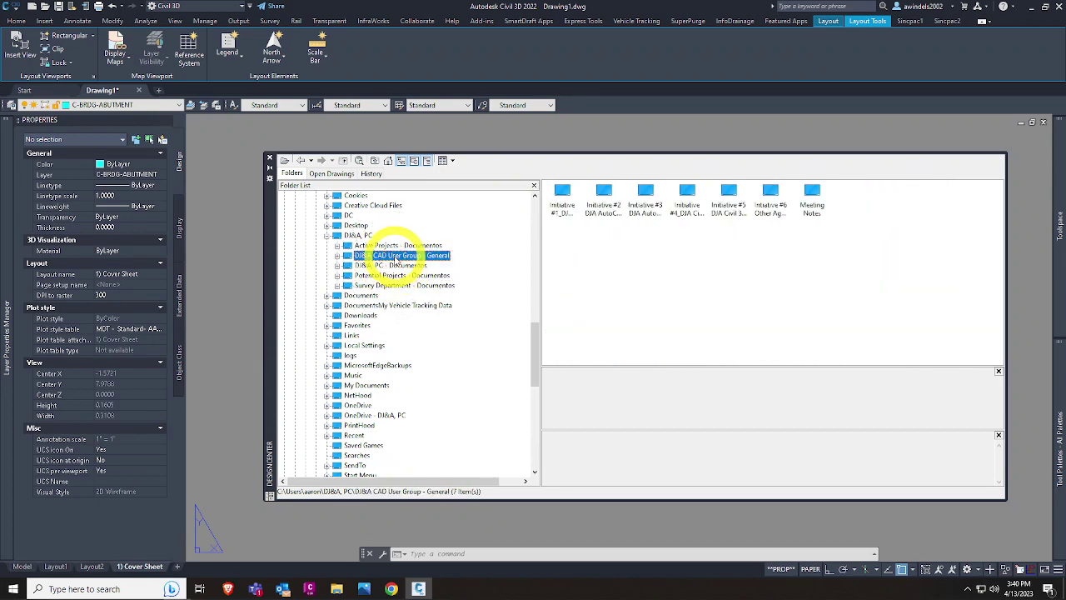
{"action": "left_click", "coordinate": [405, 286]}
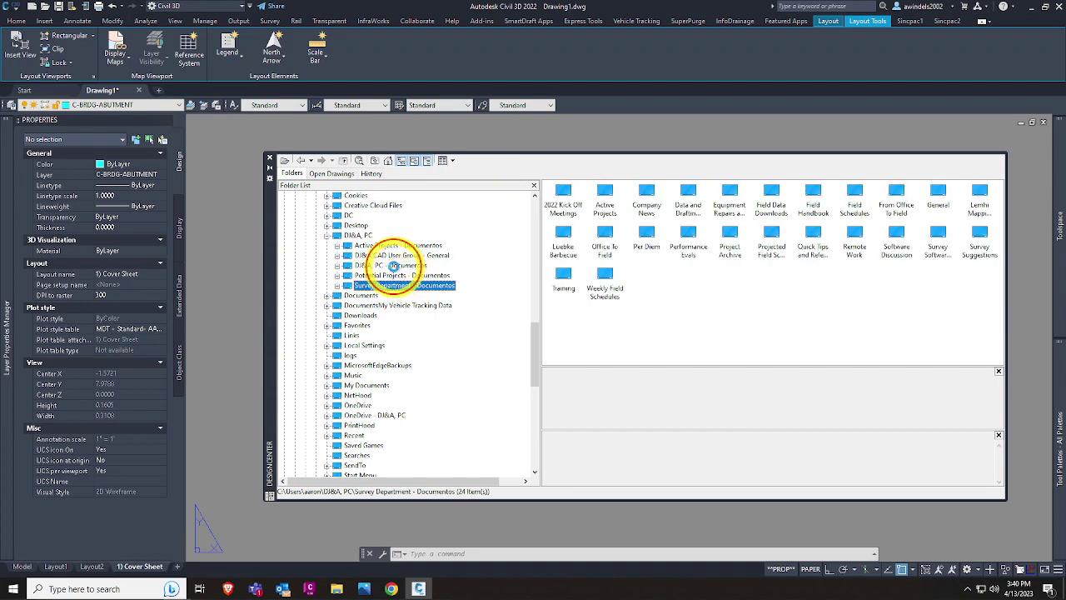
Step: Expand DJ&A, PC - Documentos down through DJA CAD Standards and TEMPLATES to the 1_Civil3D 2018 folder
{"action": "left_click", "coordinate": [393, 265]}
{"action": "left_click", "coordinate": [337, 265]}
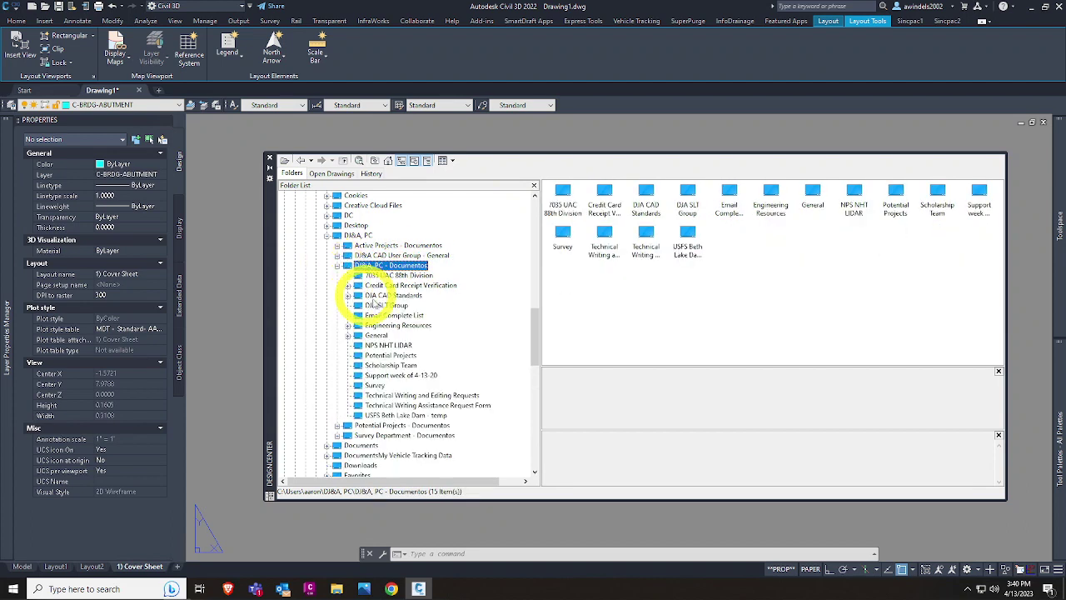
{"action": "left_click", "coordinate": [382, 297]}
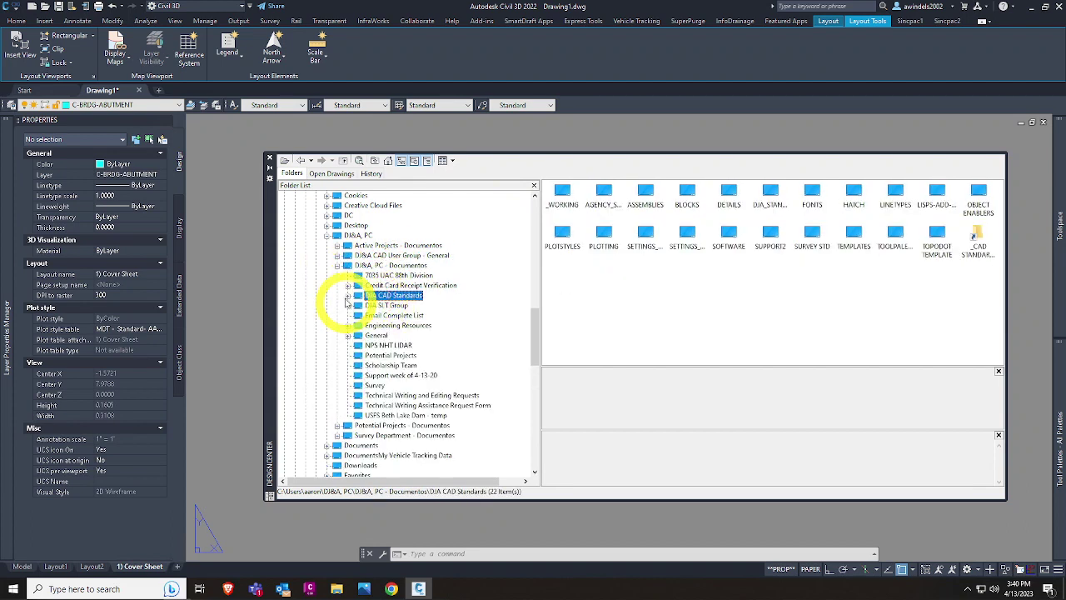
{"action": "left_click", "coordinate": [348, 297]}
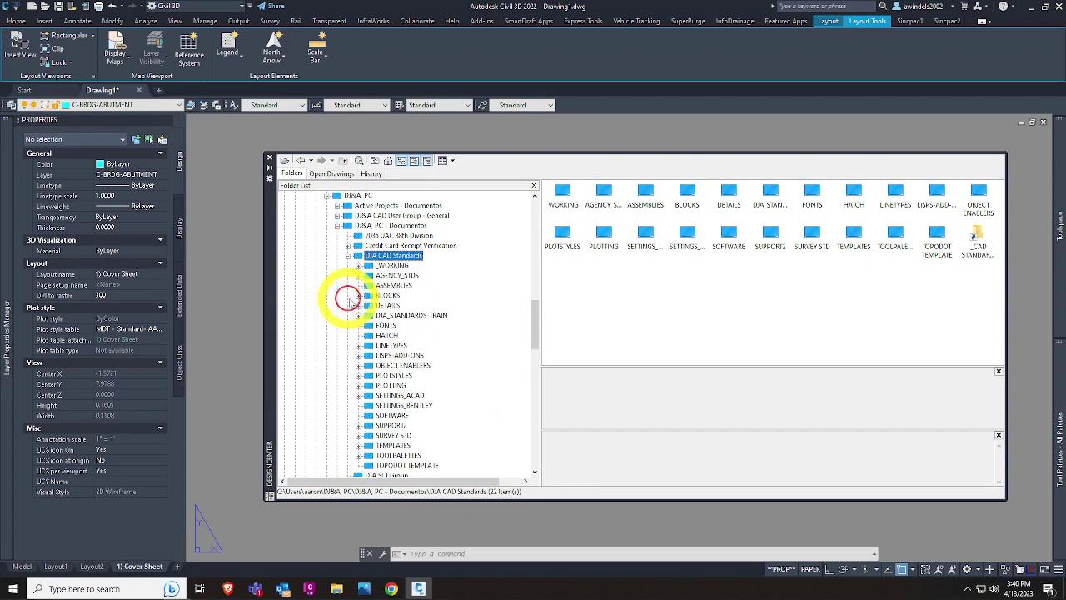
{"action": "left_click", "coordinate": [396, 444]}
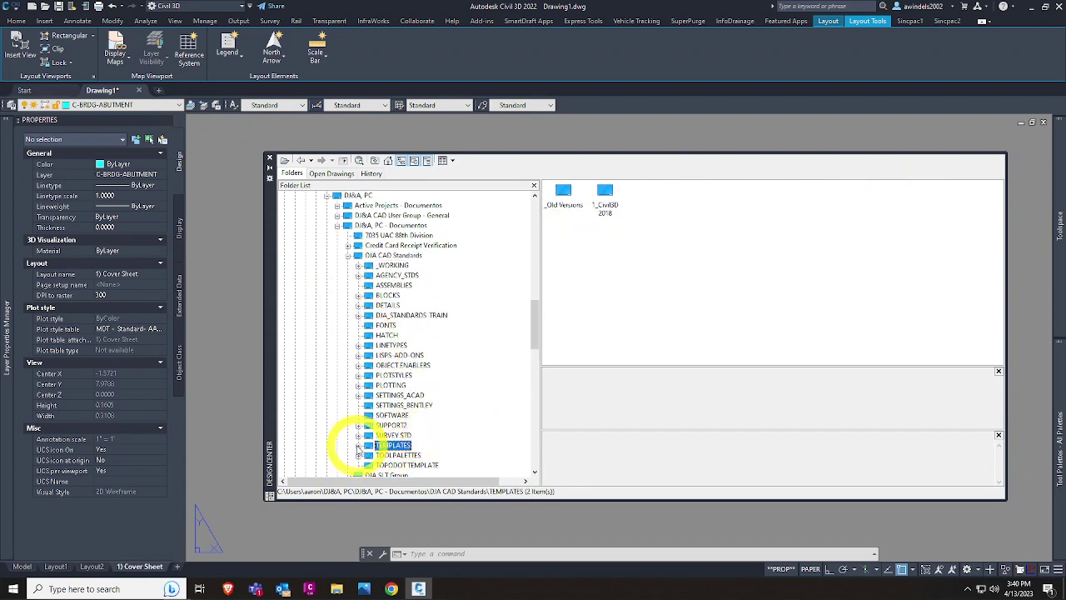
{"action": "left_click", "coordinate": [359, 446]}
{"action": "left_click", "coordinate": [407, 434]}
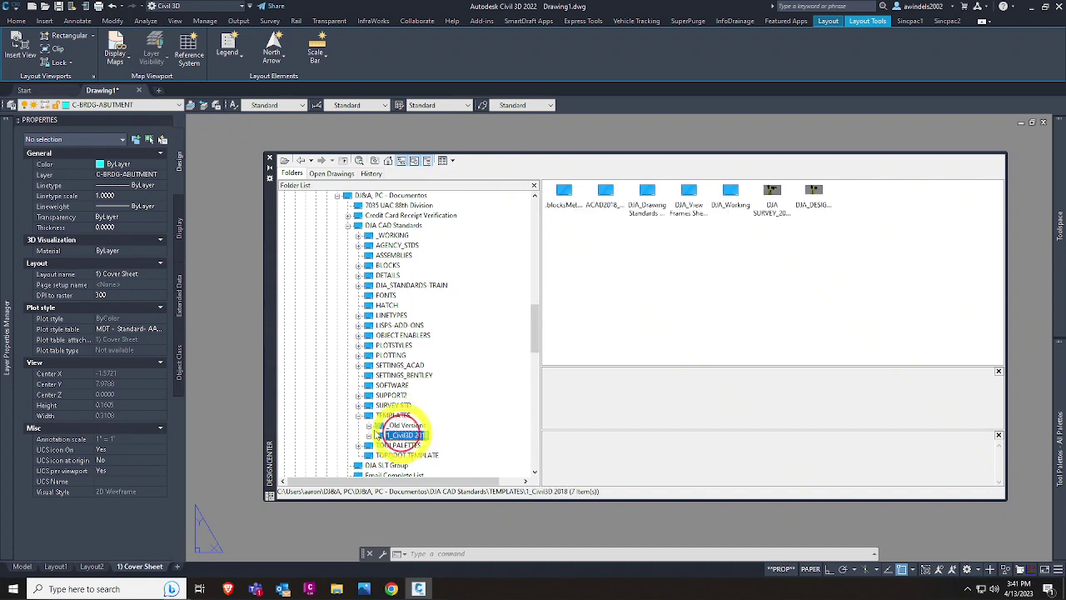
{"action": "left_click", "coordinate": [369, 435]}
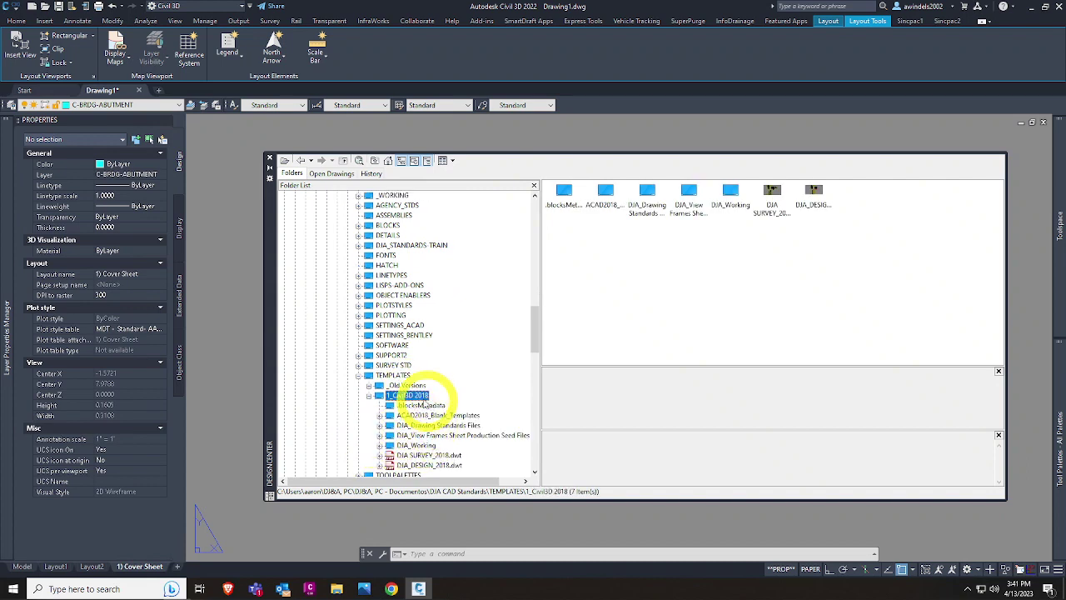
Step: Set the 1_Civil3D 2018 folder as the DesignCenter home and preview the DJA SURVEY_2018.dwt template
{"action": "right_click", "coordinate": [415, 397]}
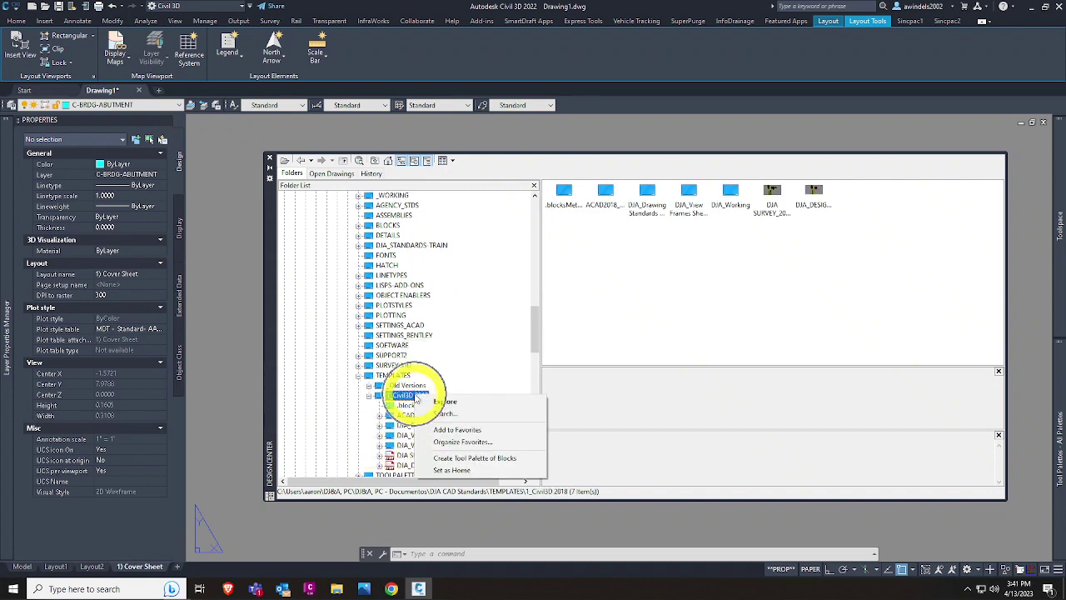
{"action": "left_click", "coordinate": [454, 469]}
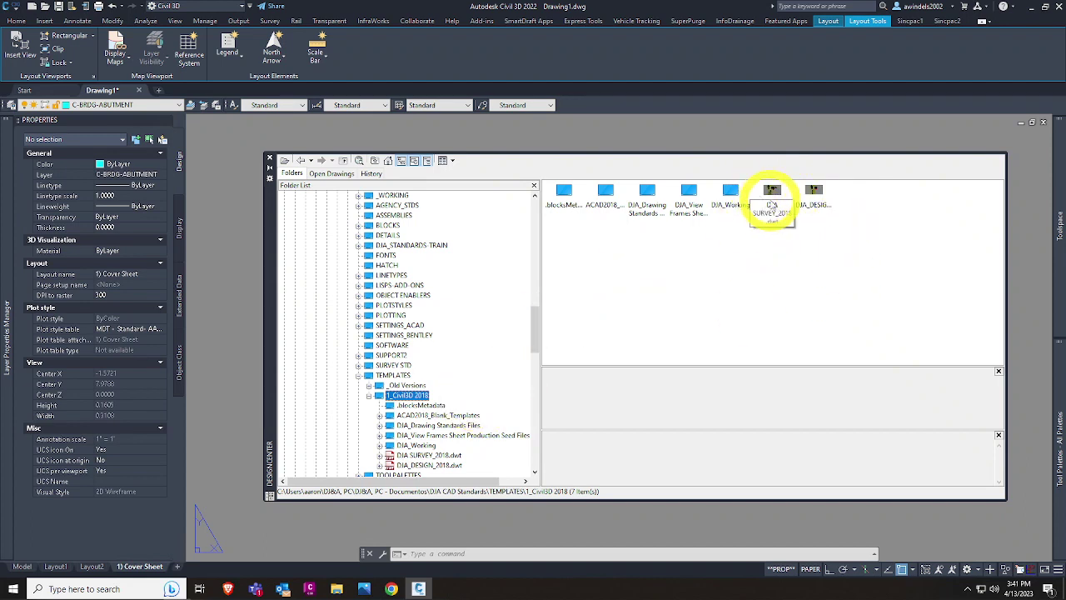
{"action": "left_click", "coordinate": [812, 200]}
{"action": "left_click", "coordinate": [777, 206]}
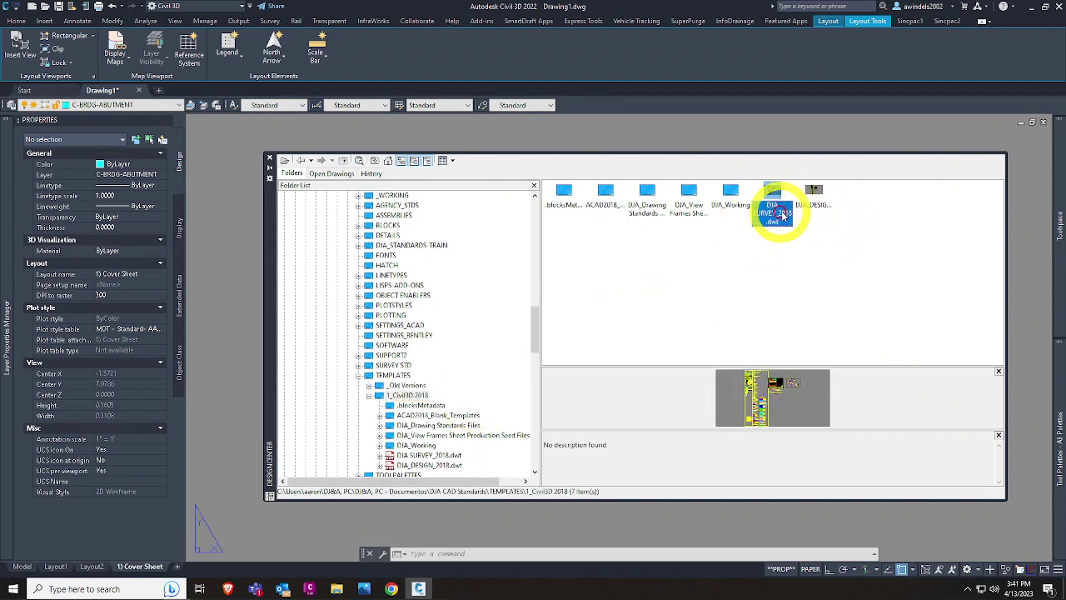
{"action": "left_click", "coordinate": [795, 252]}
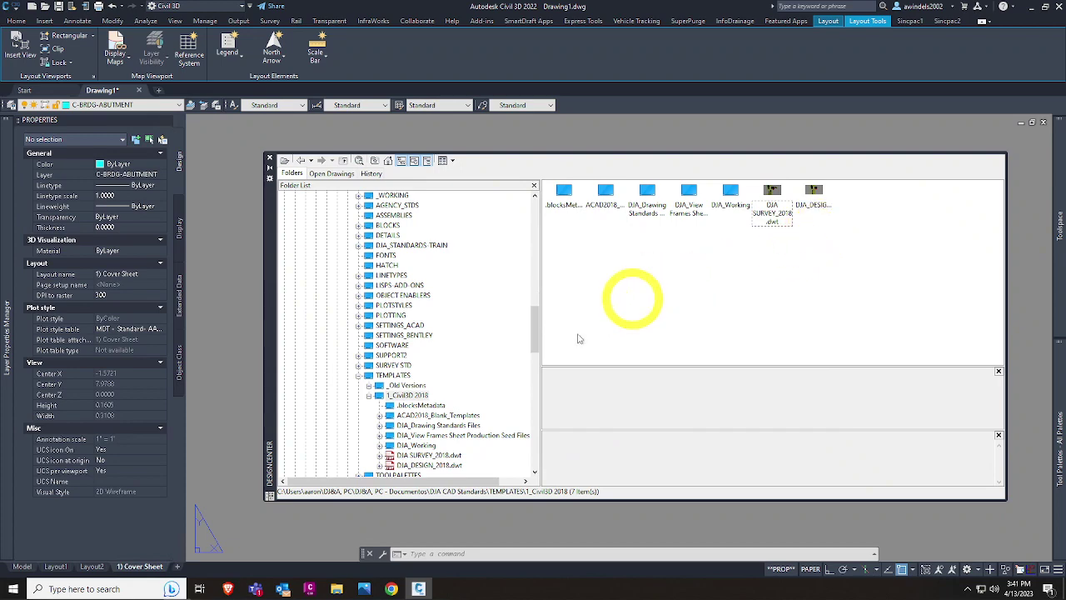
Step: Dock the DesignCenter beside the Toolspace and Tool Palettes and collapse it to an anchored tab
{"action": "mouse_move", "coordinate": [274, 333]}
{"action": "left_mouse_down"}
{"action": "mouse_move", "coordinate": [459, 368]}
{"action": "mouse_move", "coordinate": [941, 431]}
{"action": "mouse_move", "coordinate": [1060, 433]}
{"action": "left_mouse_up"}
{"action": "mouse_move", "coordinate": [1059, 433]}
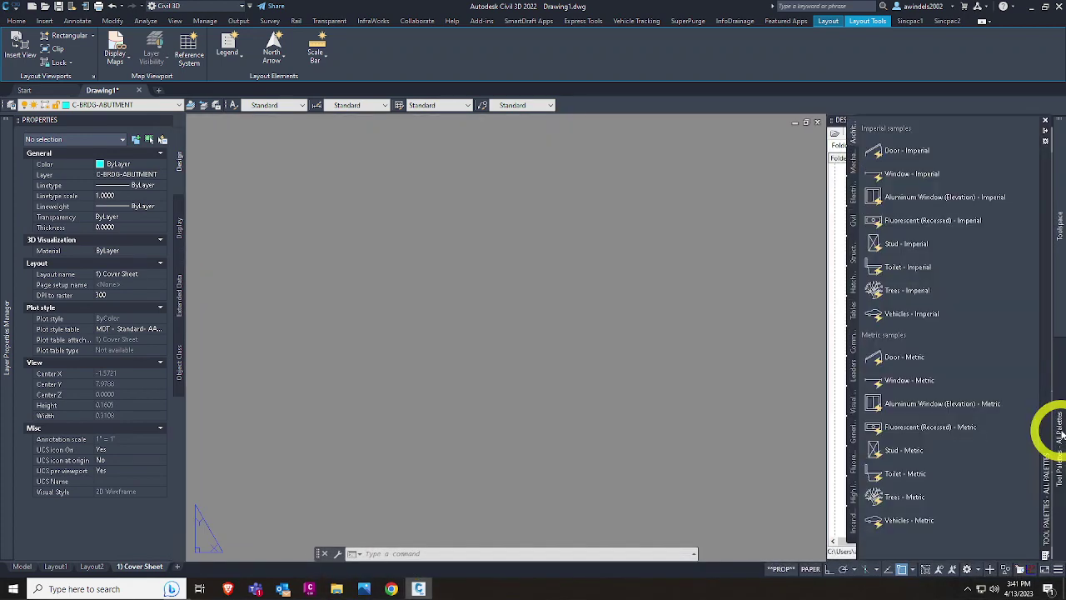
{"action": "mouse_move", "coordinate": [837, 131]}
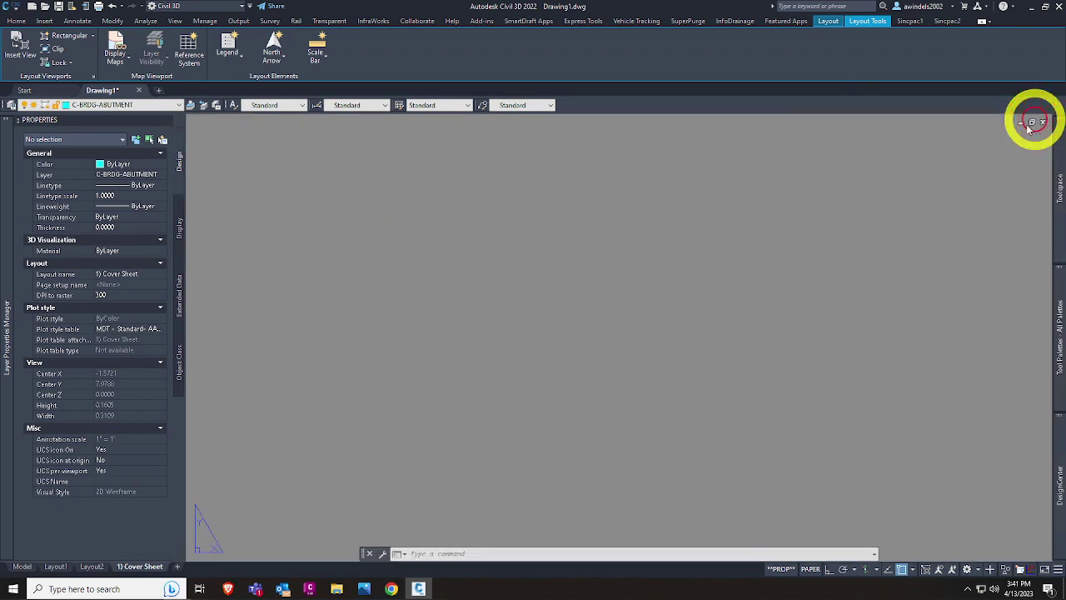
Step: Open the Layers of DJA SURVEY_2018.dwt in DesignCenter, switch the content view to List, and browse the layer names
{"action": "mouse_move", "coordinate": [1058, 493]}
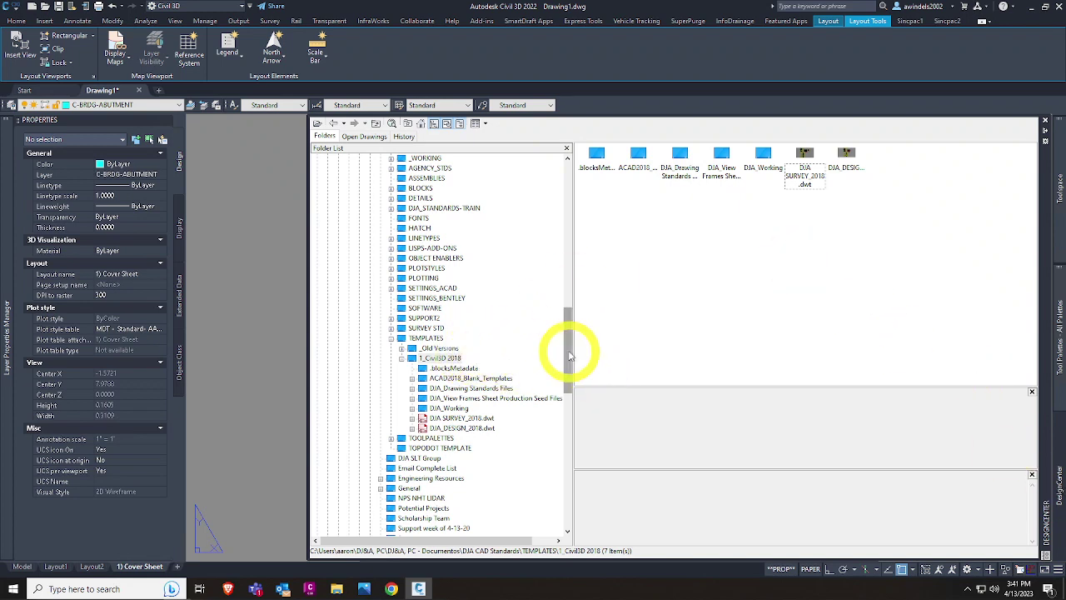
{"action": "double_click", "coordinate": [804, 164]}
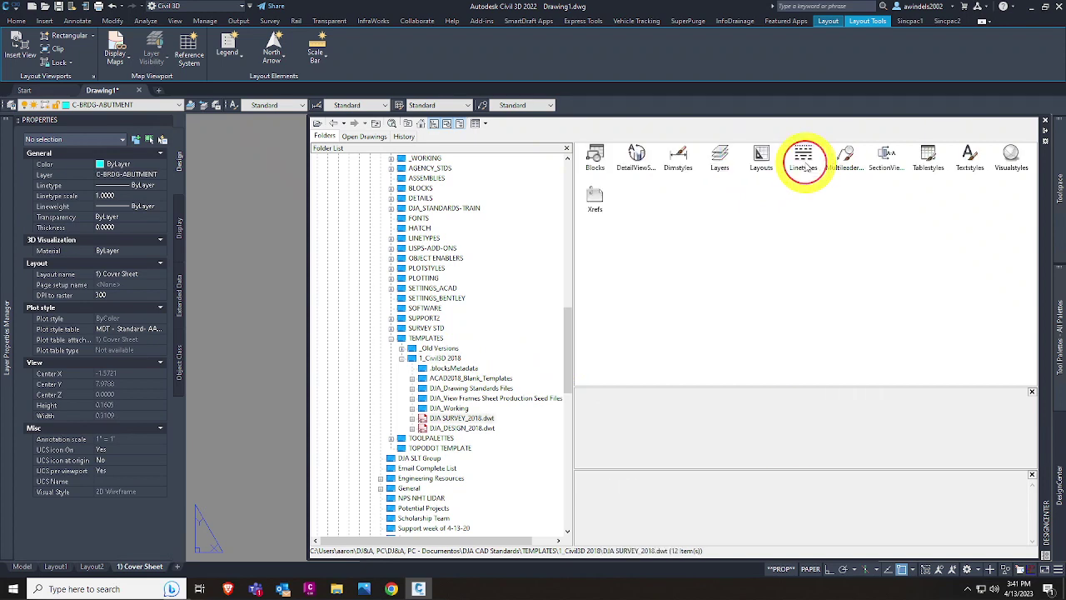
{"action": "double_click", "coordinate": [719, 159]}
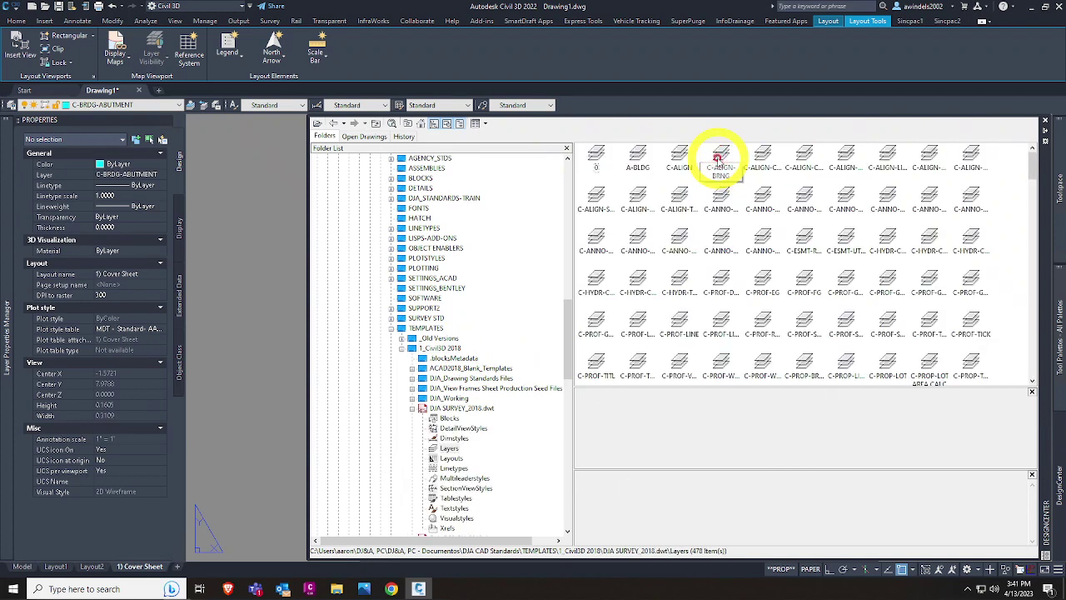
{"action": "right_click", "coordinate": [702, 264]}
{"action": "mouse_move", "coordinate": [771, 410]}
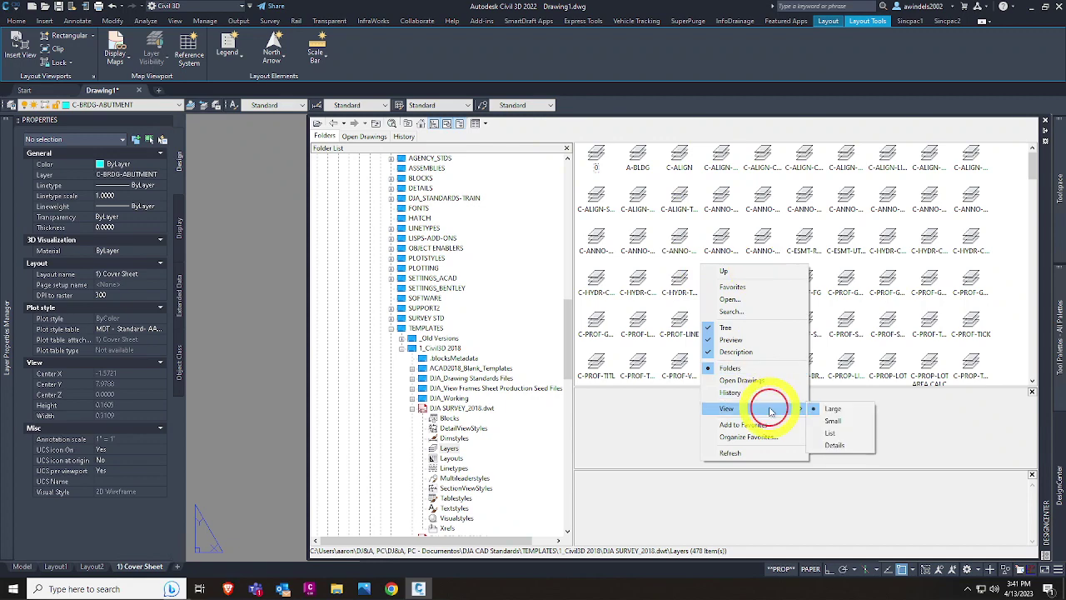
{"action": "left_click", "coordinate": [832, 429]}
{"action": "left_click", "coordinate": [778, 308]}
{"action": "scroll", "coordinate": [770, 300], "scroll_direction": "down", "scroll_amount": 10}
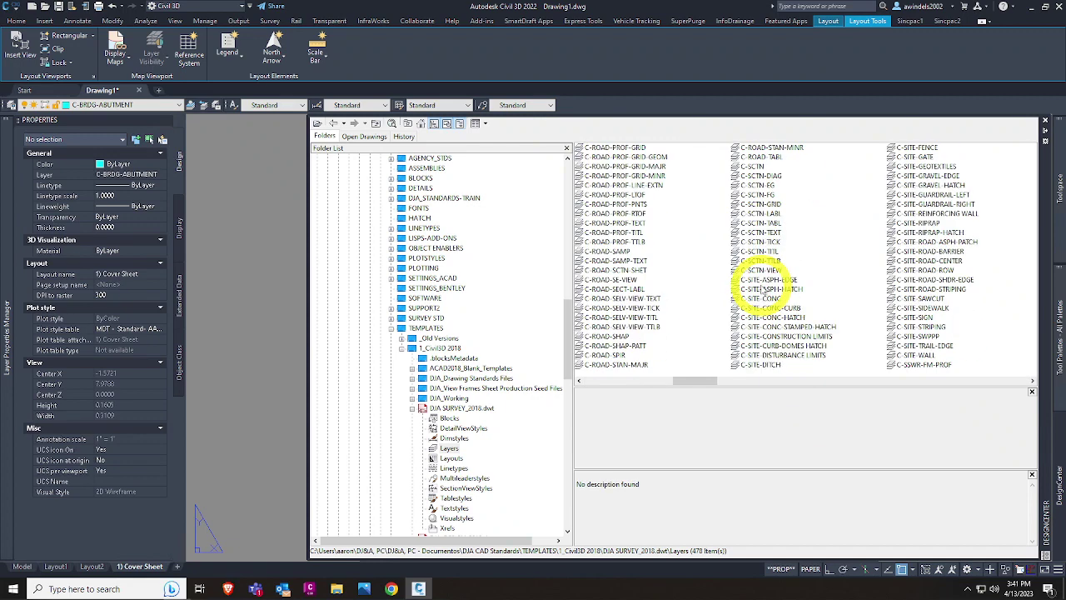
{"action": "scroll", "coordinate": [766, 287], "scroll_direction": "down", "scroll_amount": 10}
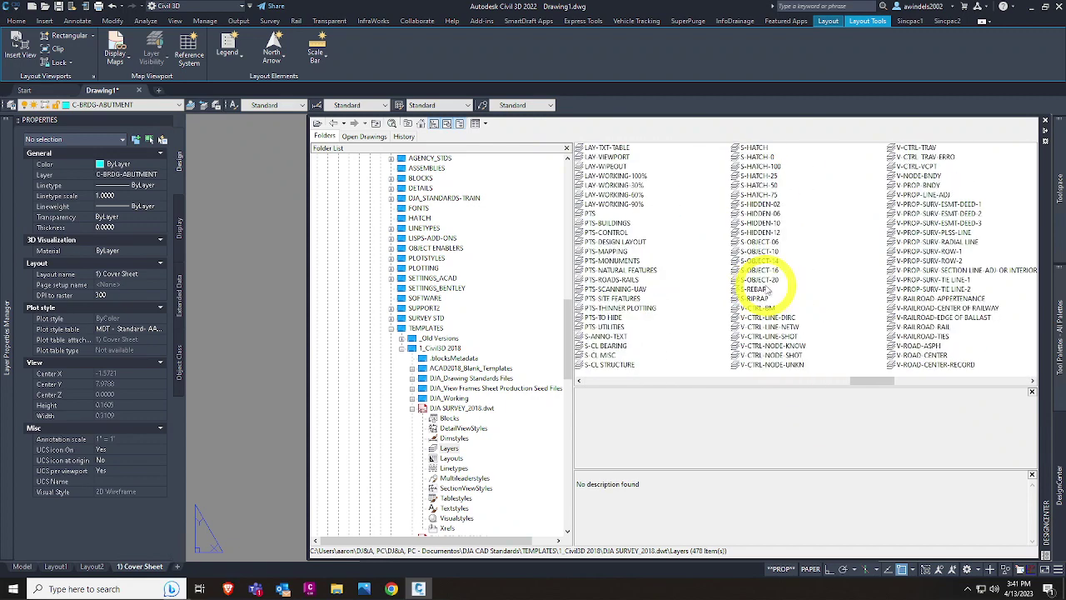
Step: View the layouts in DJA SURVEY_2018.dwt, and collapse the template and the TEMPLATES folder before leaving DesignCenter
{"action": "left_click", "coordinate": [451, 458]}
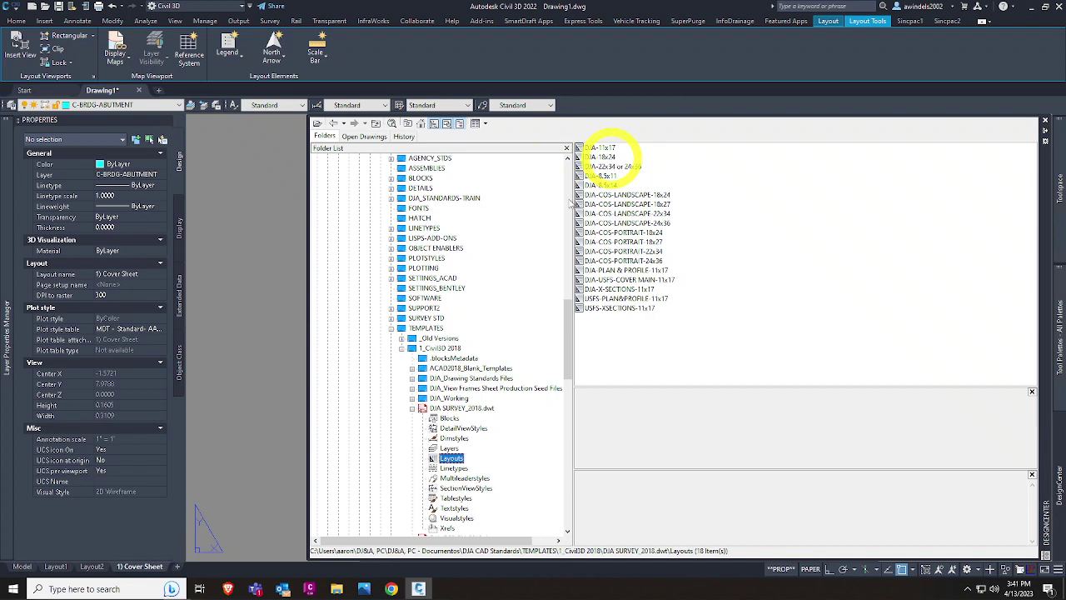
{"action": "left_click", "coordinate": [411, 410]}
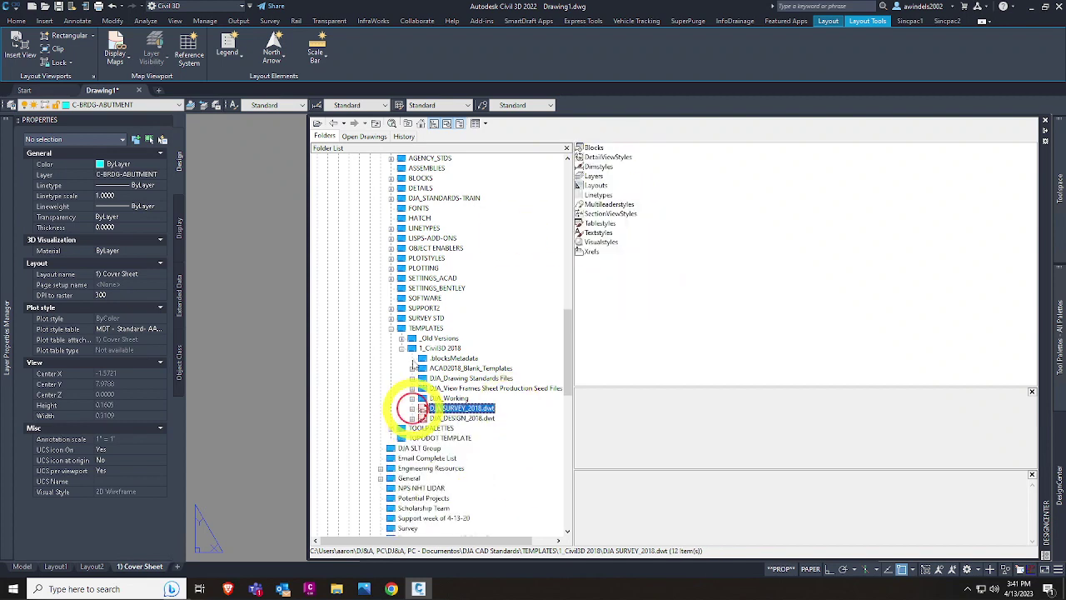
{"action": "left_click", "coordinate": [391, 328]}
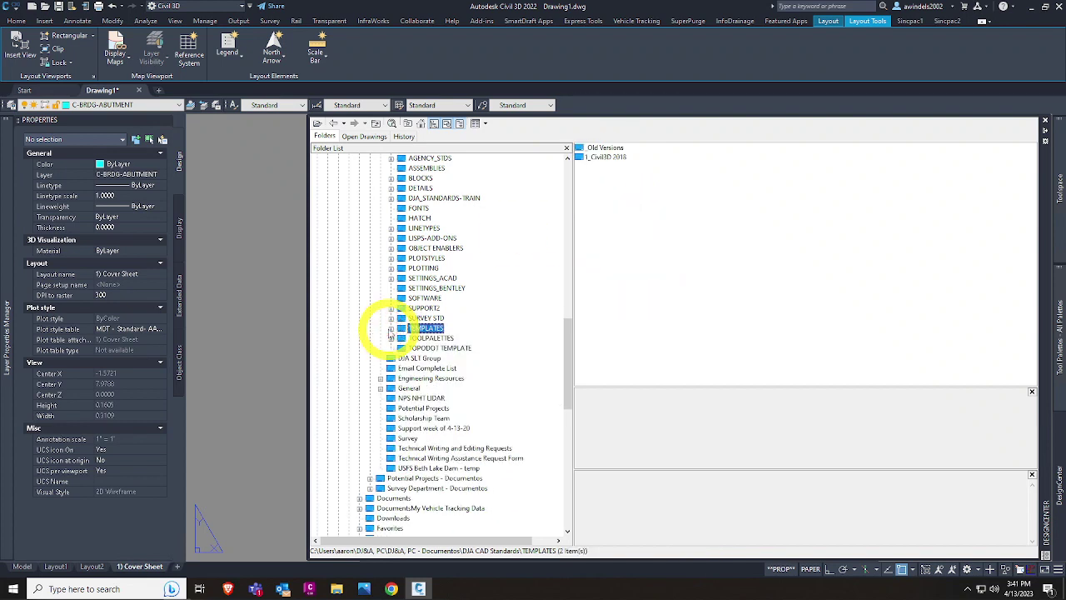
{"action": "key", "text": "ctrl+2"}
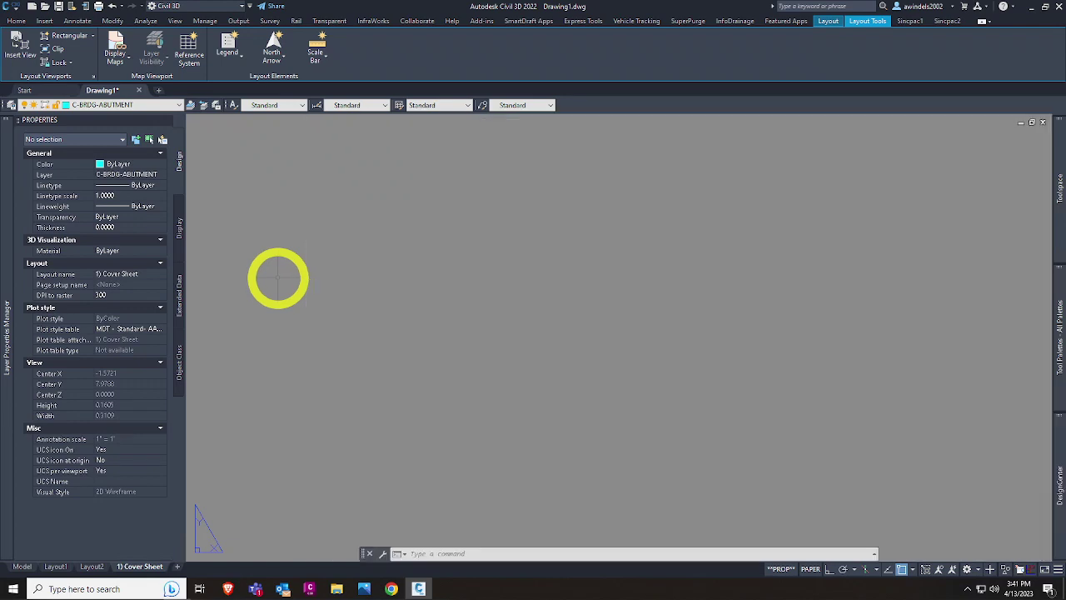
Step: Open the External References palette and dock it below the Properties palette
{"action": "key", "text": "Escape"}
{"action": "middle_click", "coordinate": [332, 318]}
{"action": "middle_click", "coordinate": [331, 318]}
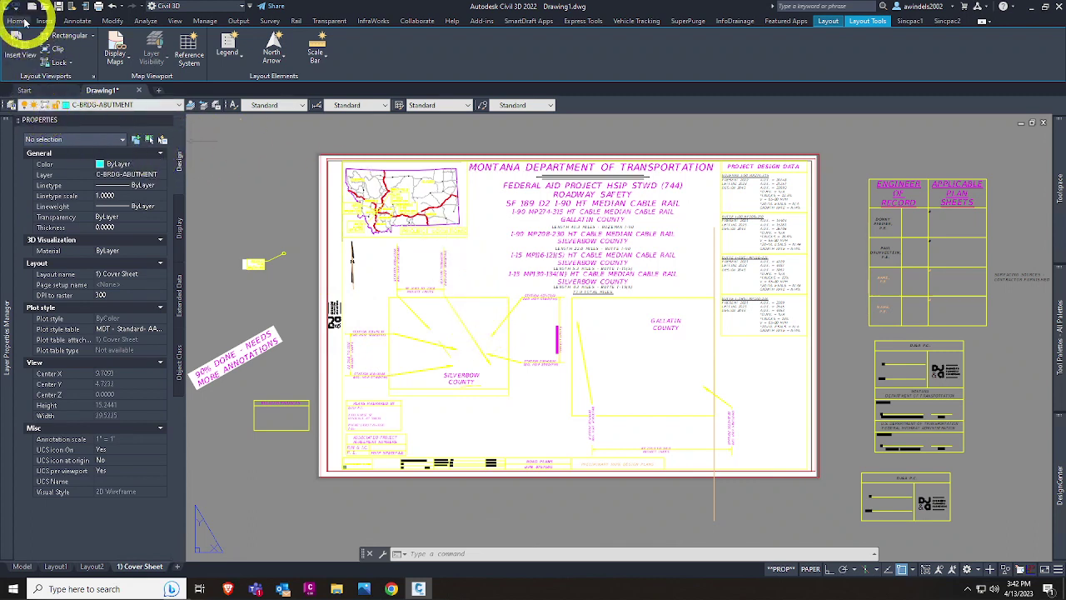
{"action": "left_click", "coordinate": [16, 20]}
{"action": "left_click", "coordinate": [42, 80]}
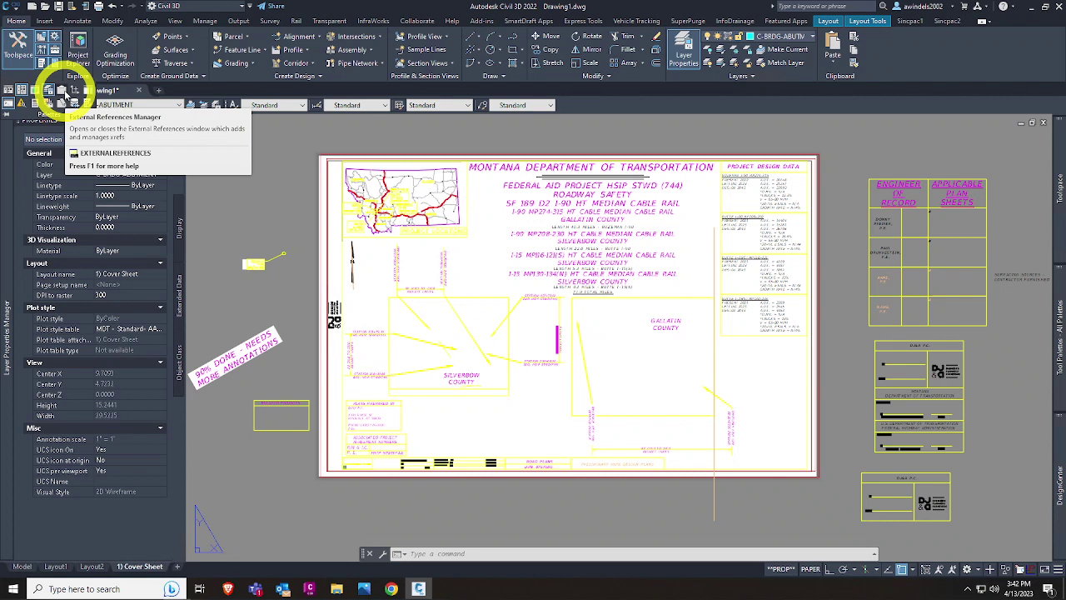
{"action": "left_click", "coordinate": [64, 91]}
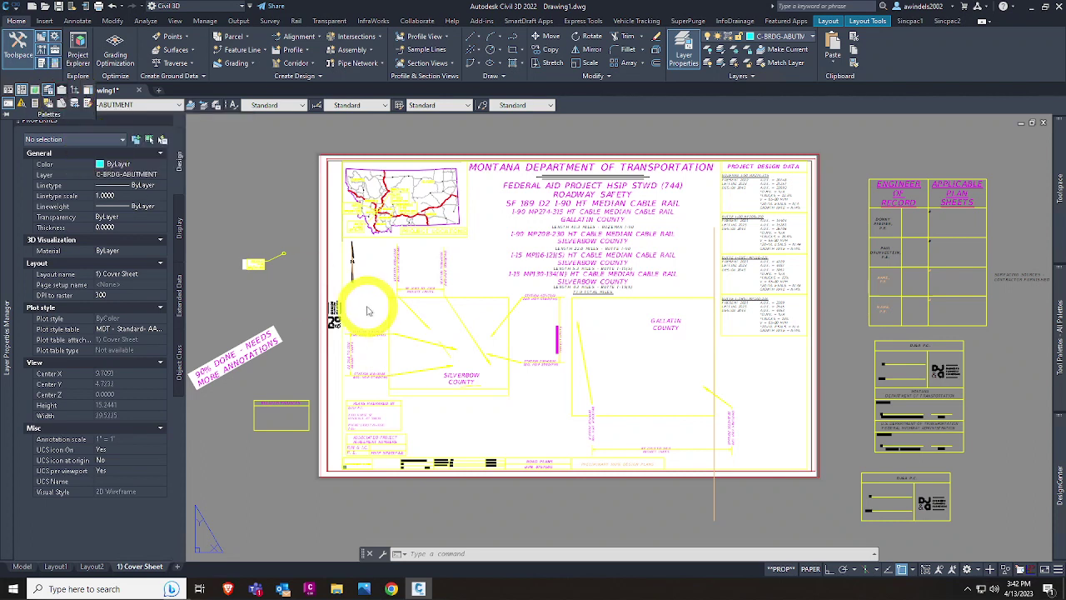
{"action": "mouse_move", "coordinate": [29, 333]}
{"action": "left_mouse_down"}
{"action": "mouse_move", "coordinate": [75, 352]}
{"action": "mouse_move", "coordinate": [283, 342]}
{"action": "mouse_move", "coordinate": [12, 409]}
{"action": "left_mouse_up"}
{"action": "left_click", "coordinate": [7, 358]}
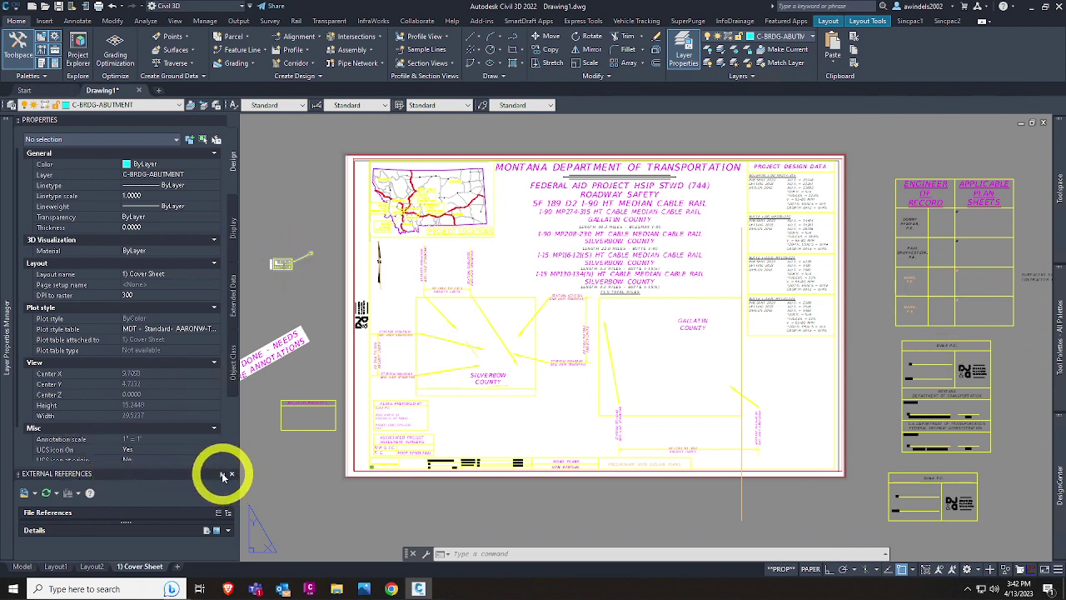
Step: Collapse External References to an anchored tab, widen the palette, and widen its Reference Name column
{"action": "left_click", "coordinate": [223, 477]}
{"action": "mouse_move", "coordinate": [9, 358]}
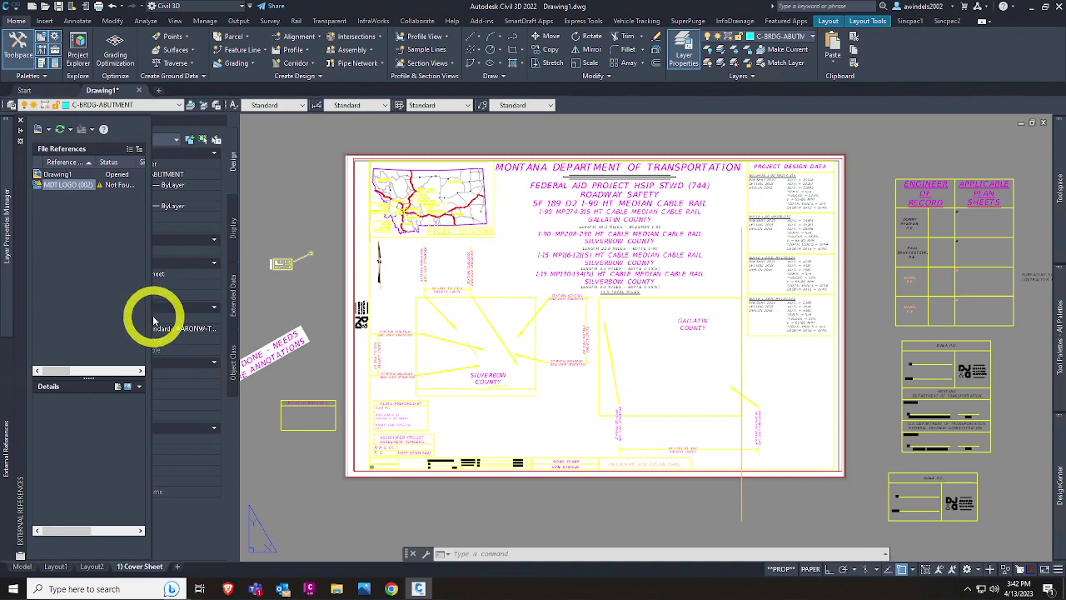
{"action": "left_click_drag", "start_coordinate": [152, 316], "coordinate": [214, 316]}
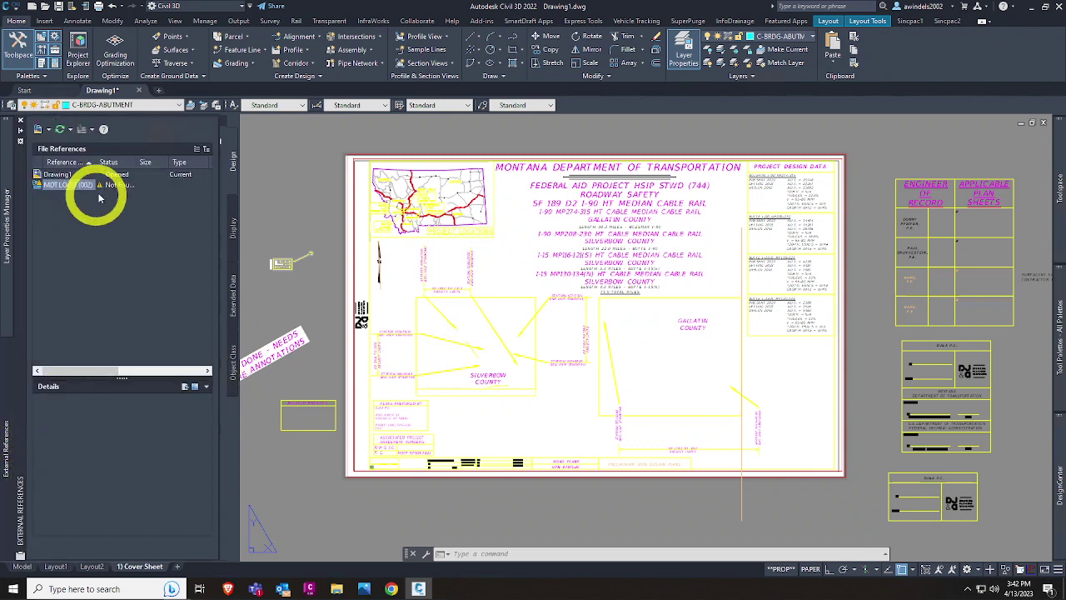
{"action": "left_click_drag", "start_coordinate": [94, 162], "coordinate": [109, 164]}
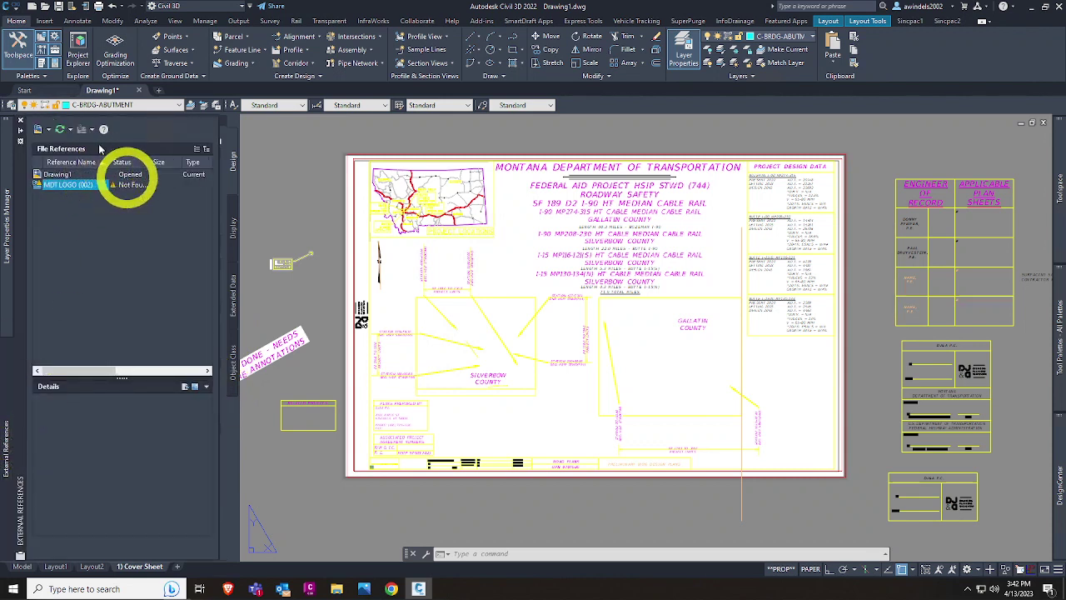
Step: Start attaching the drawing 7322_Site Plan_MP116-121_PLAN-PLAN from the 2 Design folder as an external reference
{"action": "left_click", "coordinate": [49, 131]}
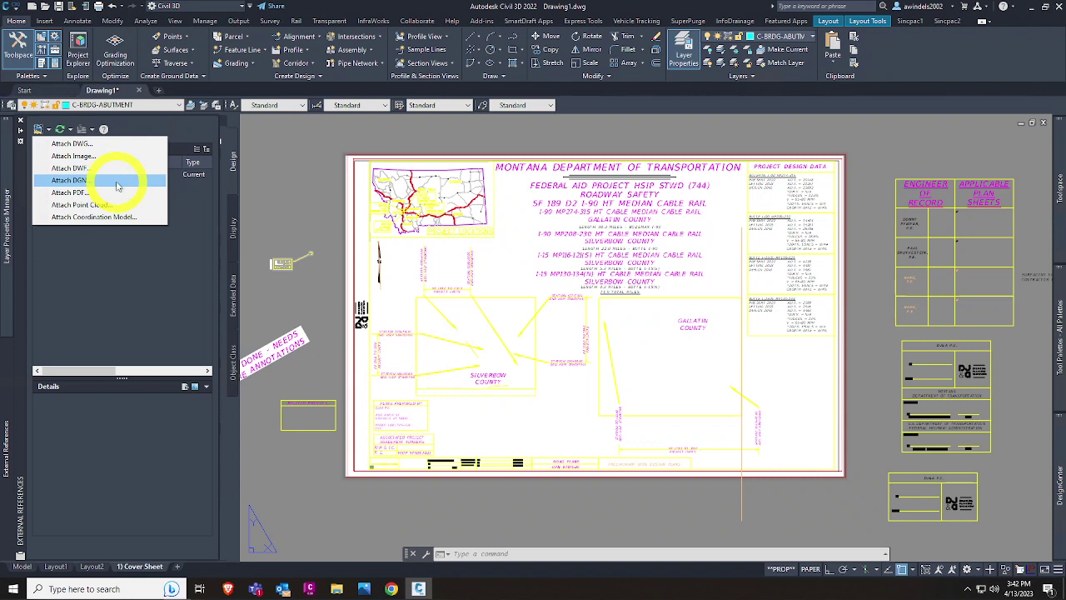
{"action": "left_click", "coordinate": [100, 183]}
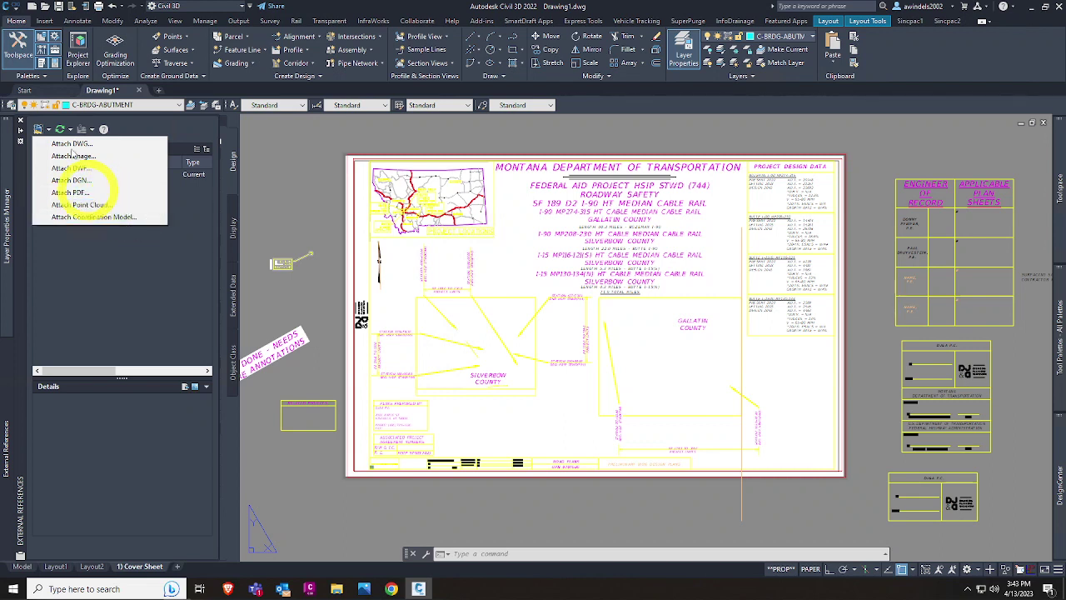
{"action": "left_click", "coordinate": [70, 145]}
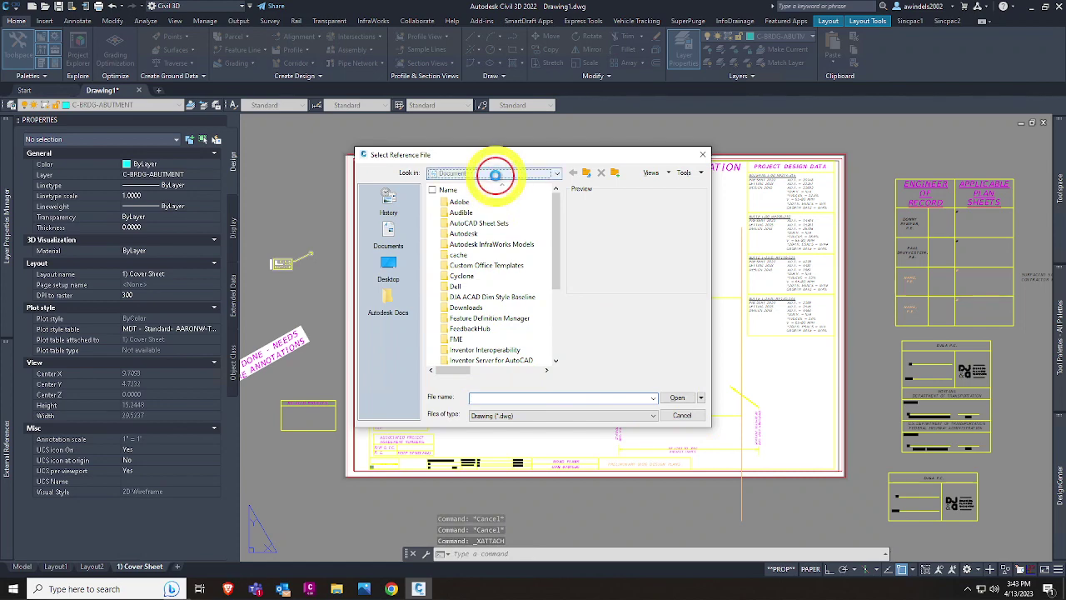
{"action": "left_click", "coordinate": [500, 175]}
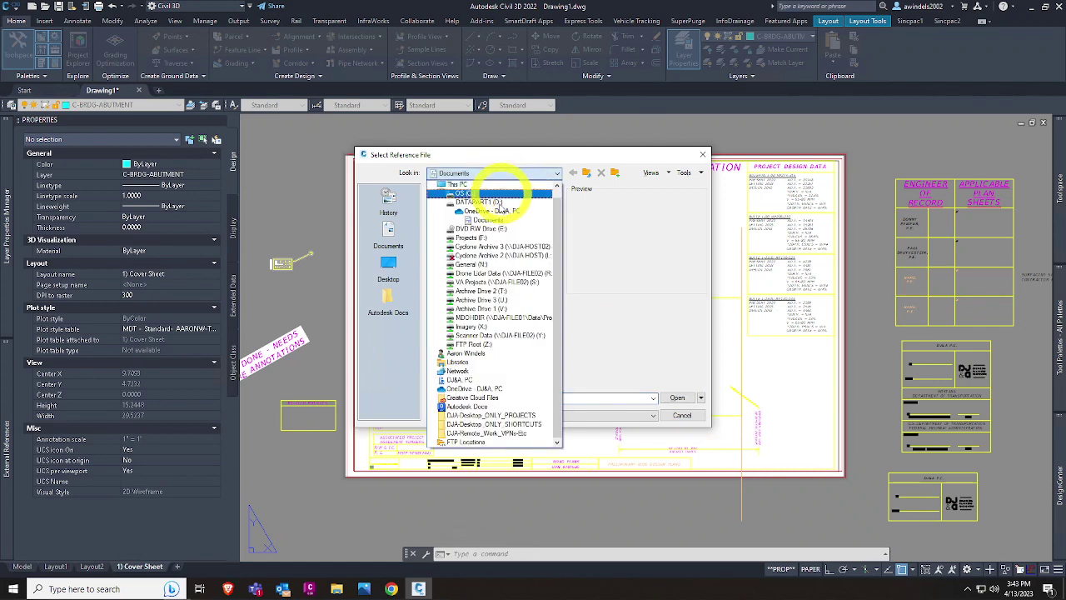
{"action": "left_click", "coordinate": [490, 237]}
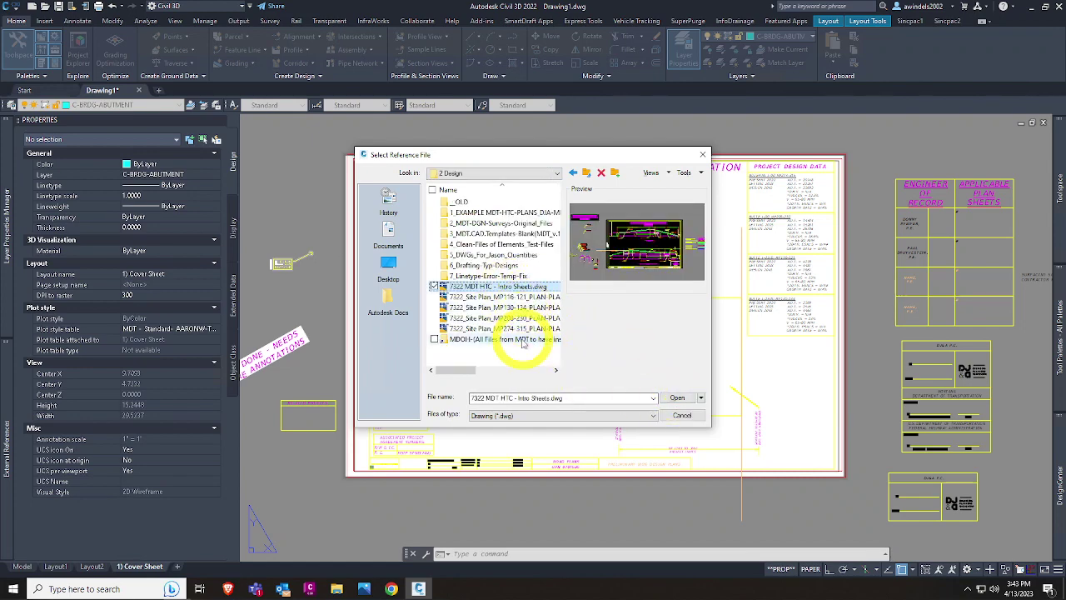
{"action": "left_click", "coordinate": [530, 307]}
{"action": "left_click", "coordinate": [677, 397]}
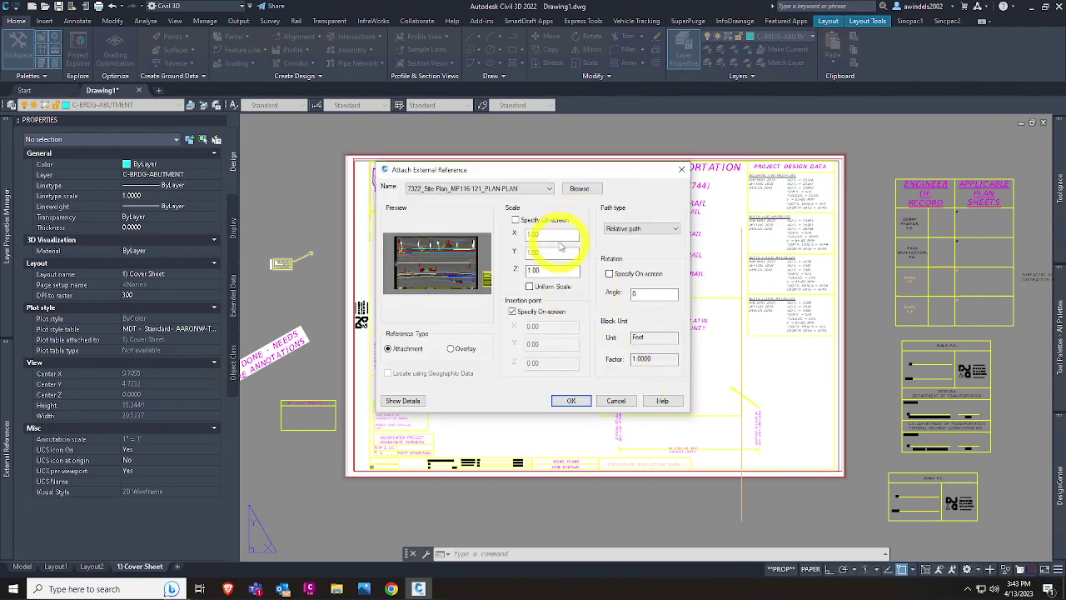
Step: Review the path type choices and the on-screen insertion point option for the external reference, keeping Relative path and Specify On-screen
{"action": "left_click", "coordinate": [636, 235]}
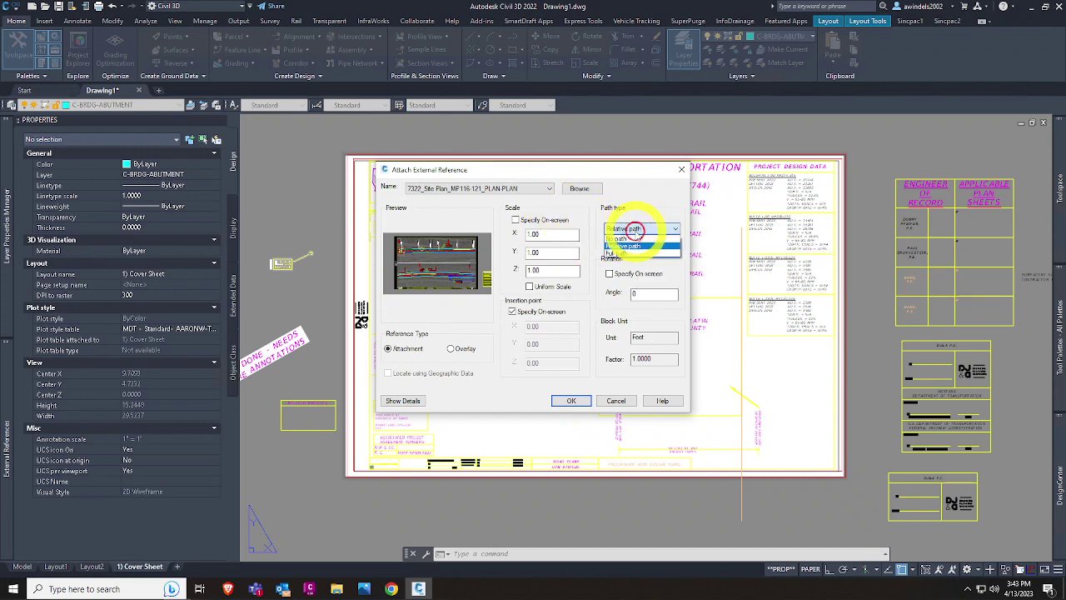
{"action": "left_click", "coordinate": [636, 235]}
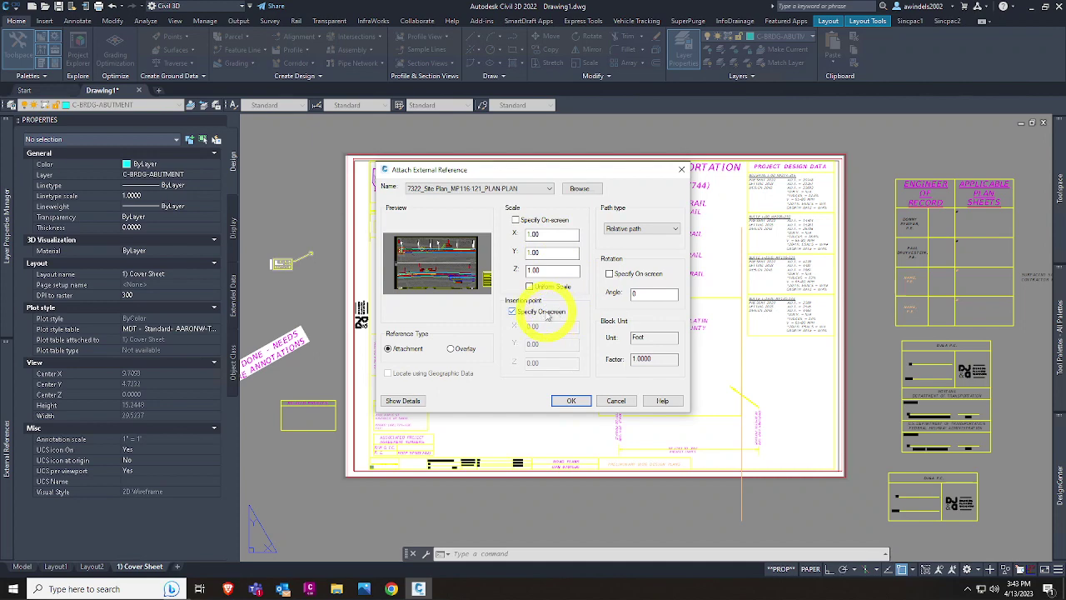
{"action": "left_click", "coordinate": [551, 313]}
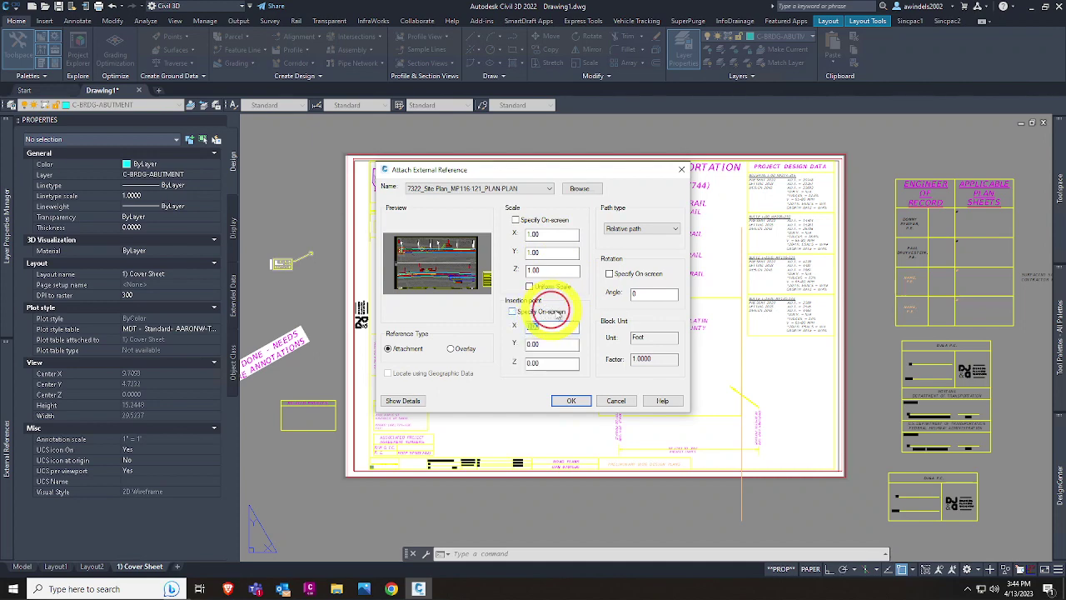
{"action": "left_click", "coordinate": [557, 312]}
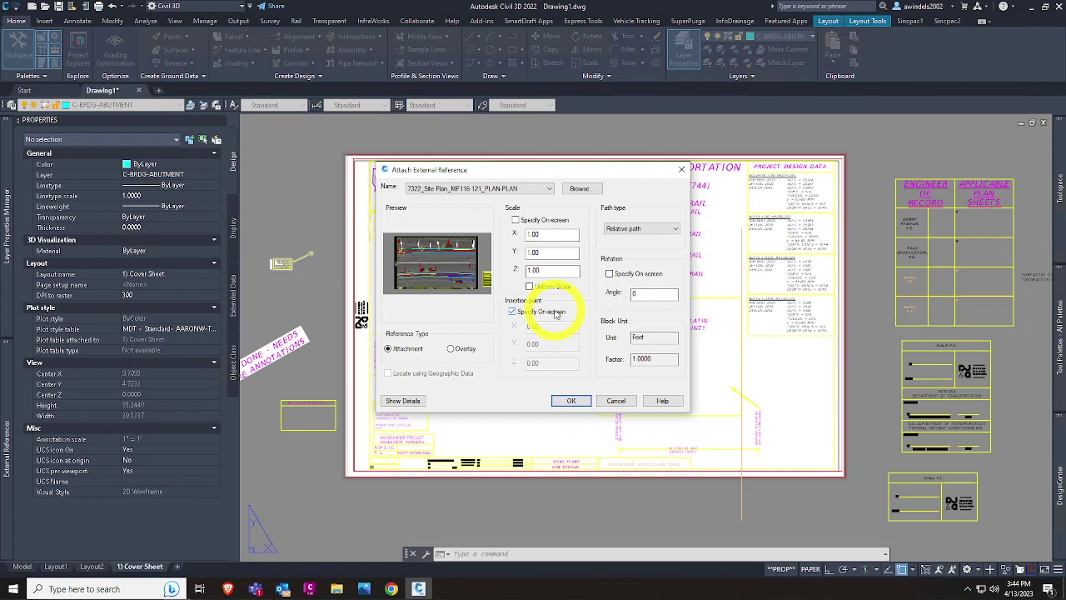
Step: Compare the Attachment and Overlay reference types, select Overlay, and cancel attaching the external reference
{"action": "left_click", "coordinate": [451, 348]}
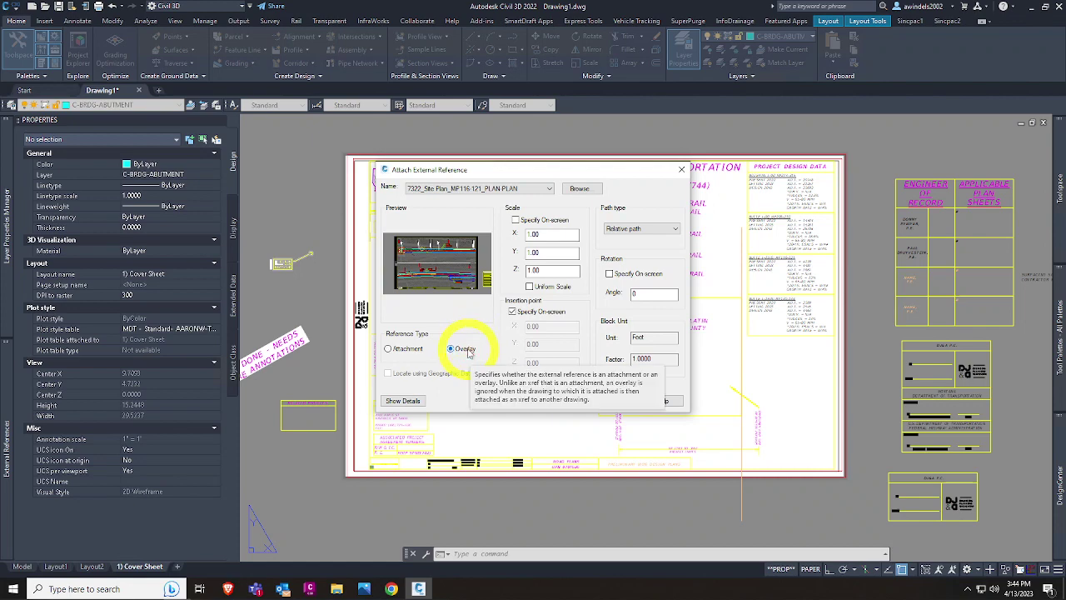
{"action": "left_click", "coordinate": [468, 352]}
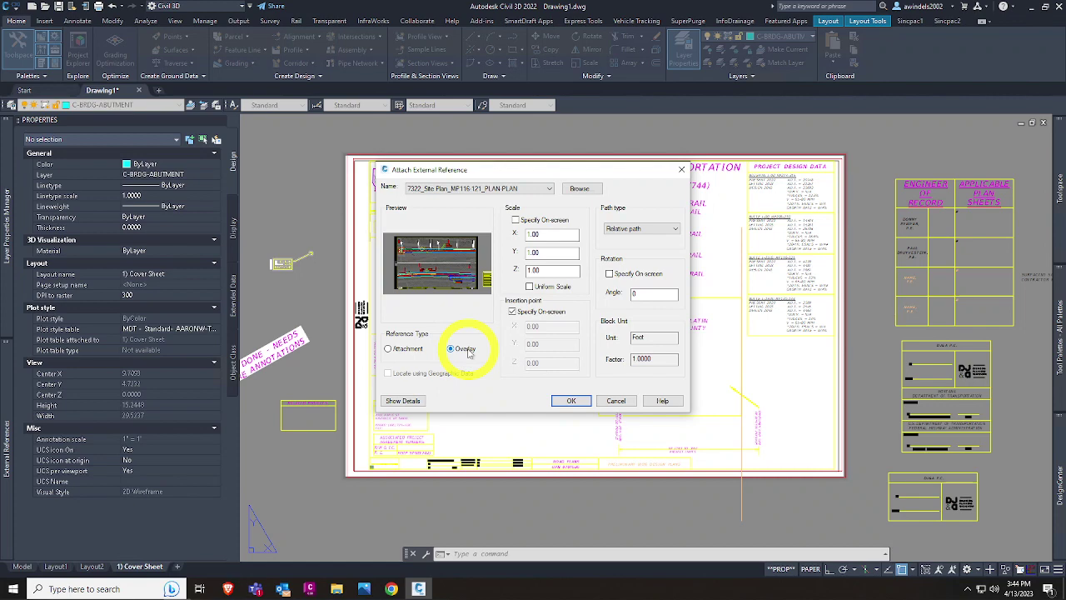
{"action": "left_click", "coordinate": [403, 350]}
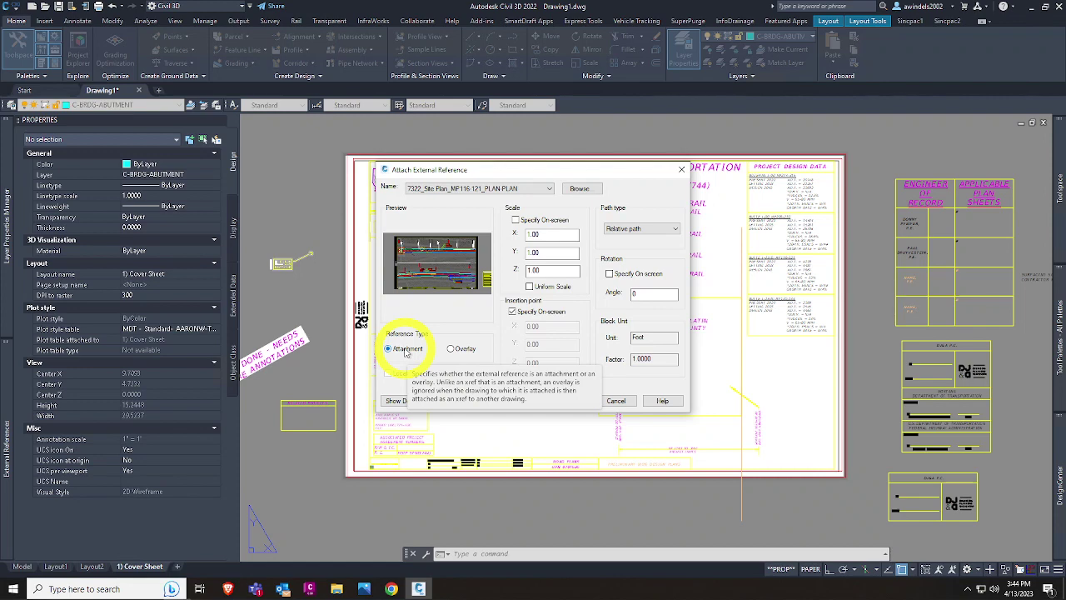
{"action": "left_click", "coordinate": [405, 352]}
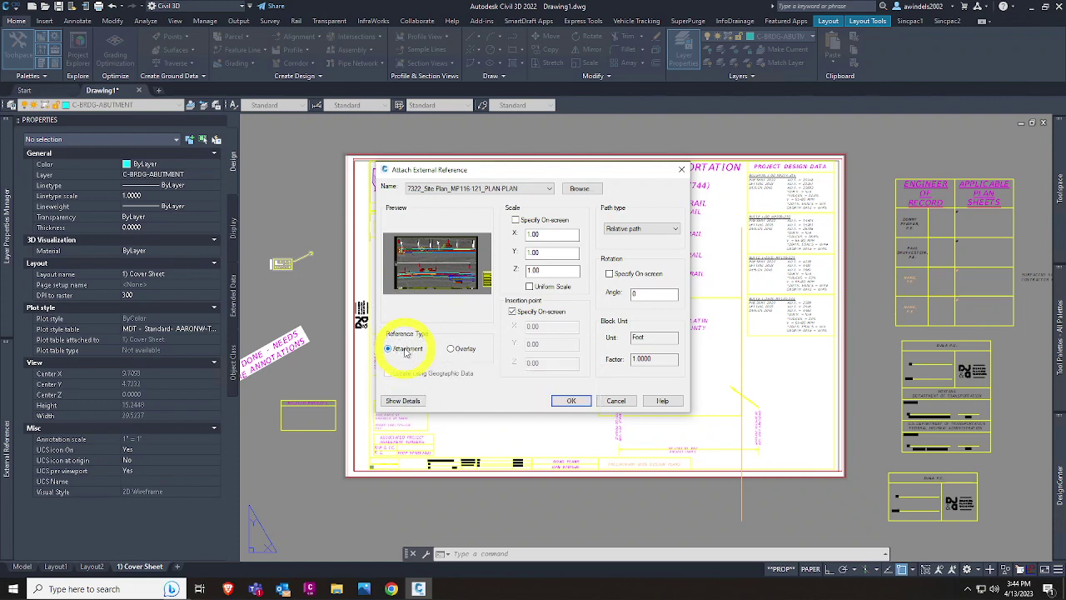
{"action": "left_click", "coordinate": [456, 351]}
{"action": "left_click", "coordinate": [456, 352]}
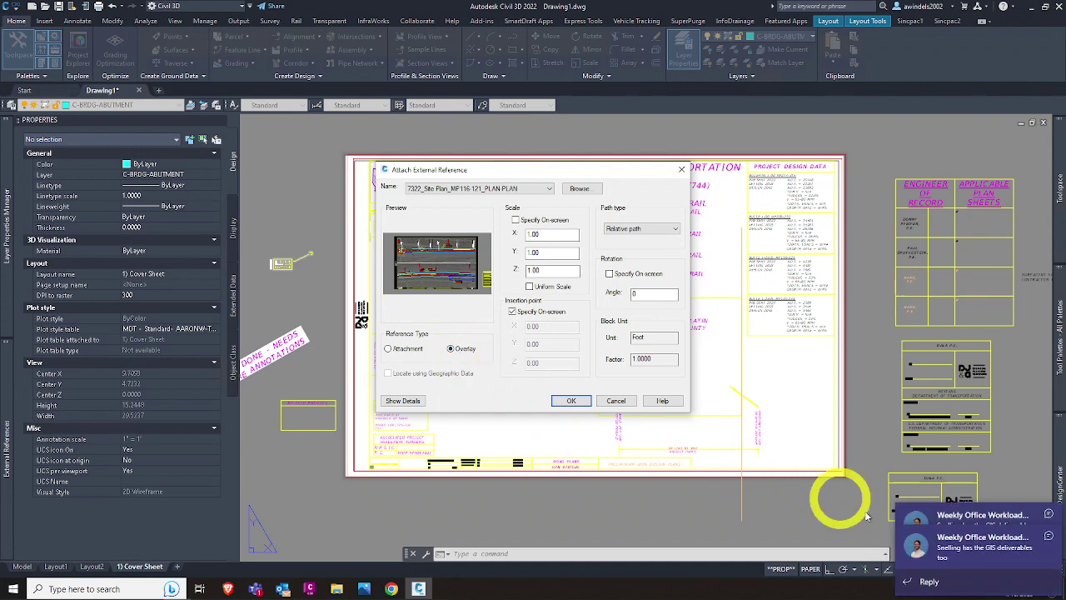
{"action": "left_click", "coordinate": [1049, 535]}
{"action": "left_click", "coordinate": [1049, 515]}
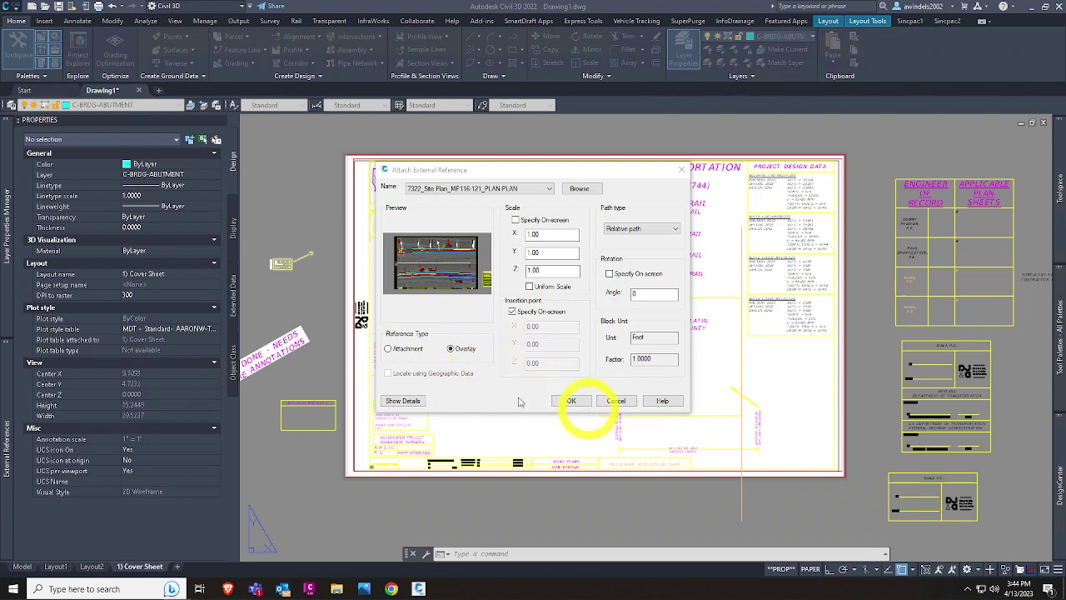
{"action": "left_click", "coordinate": [615, 402]}
{"action": "key", "text": "ctrl+2"}
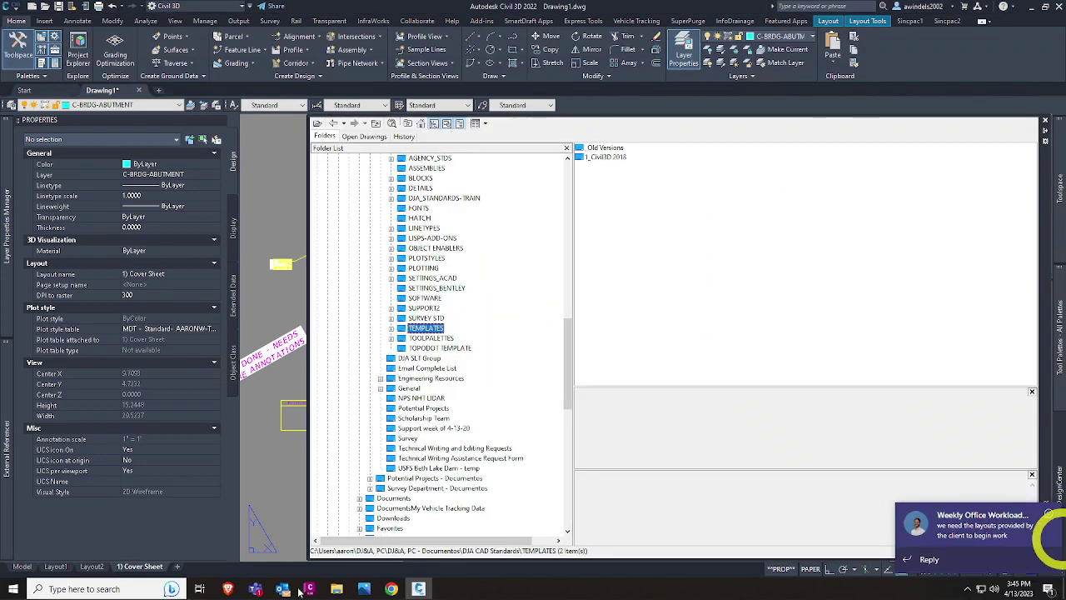
{"action": "right_click", "coordinate": [255, 589]}
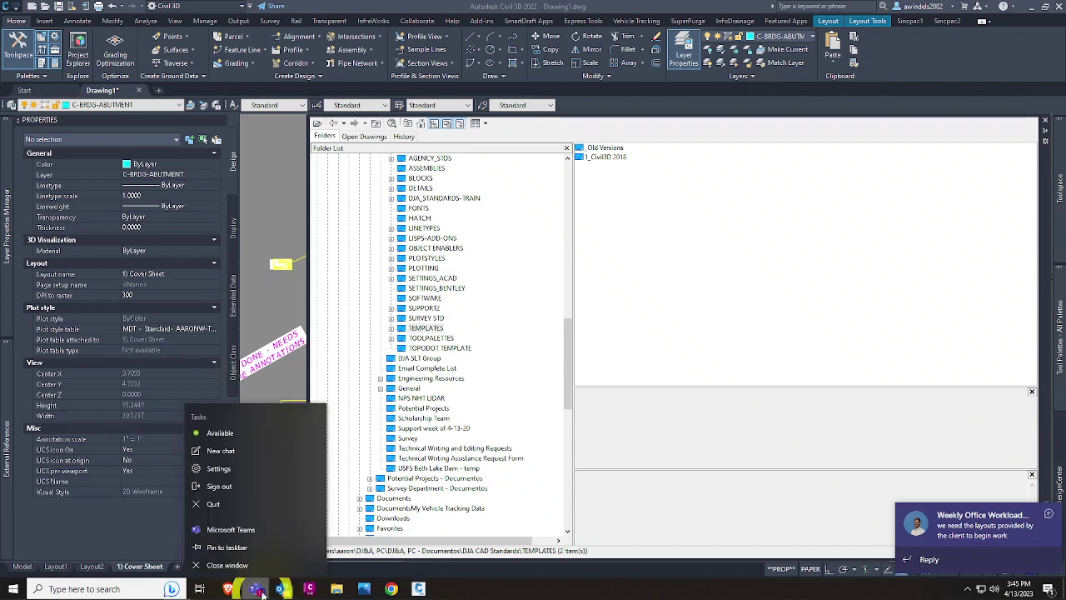
{"action": "left_click", "coordinate": [806, 489]}
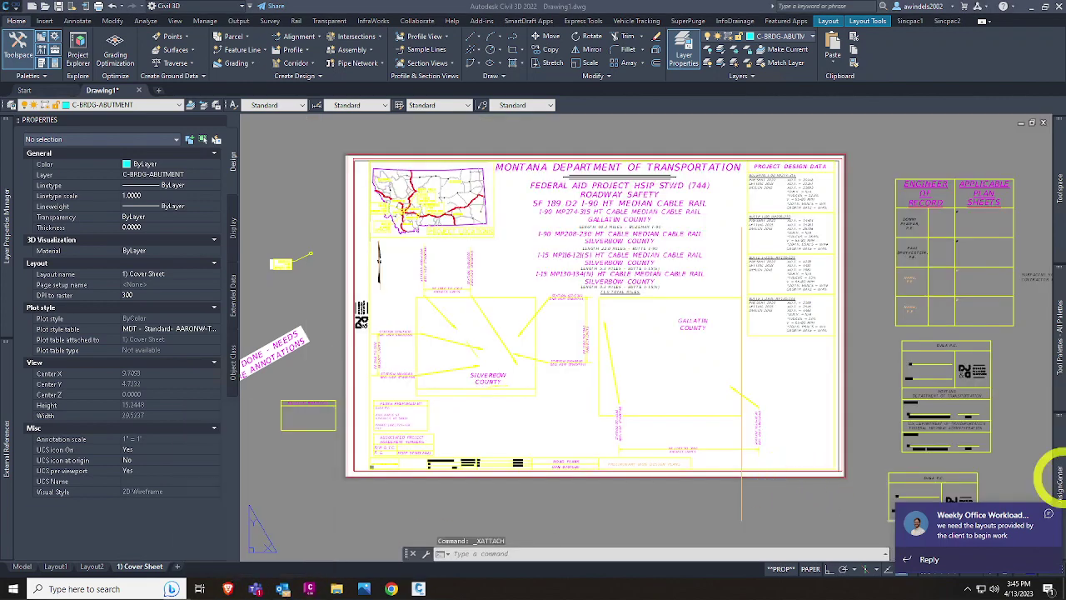
{"action": "mouse_move", "coordinate": [1058, 468]}
{"action": "left_click", "coordinate": [1051, 516]}
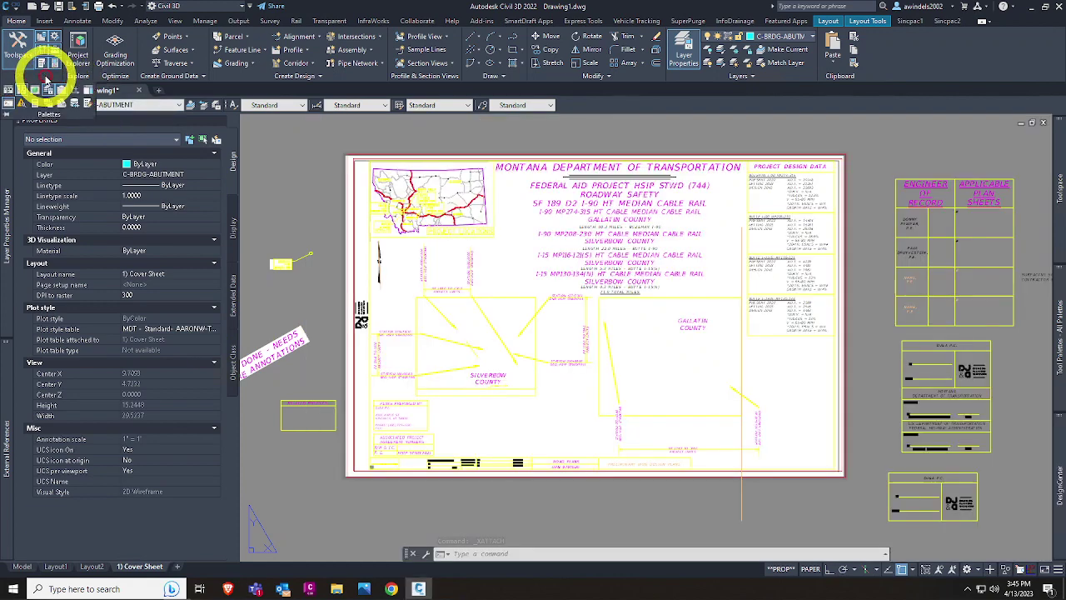
Step: Open the Sheet Set Manager, dock it with the Properties palette, collapse it to an anchored tab, and widen it
{"action": "left_click", "coordinate": [40, 75]}
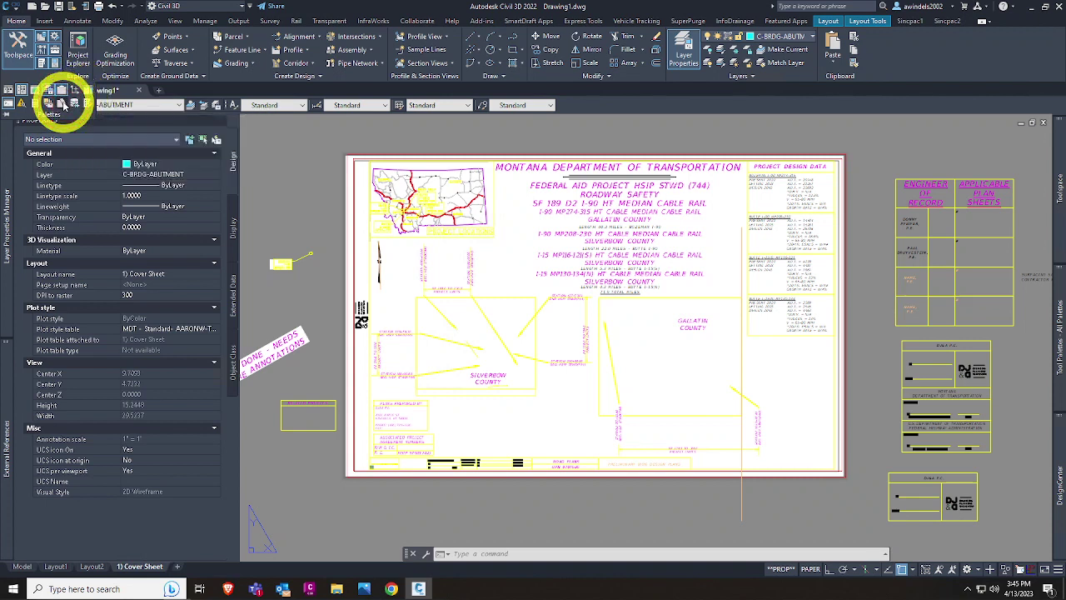
{"action": "left_click", "coordinate": [155, 254]}
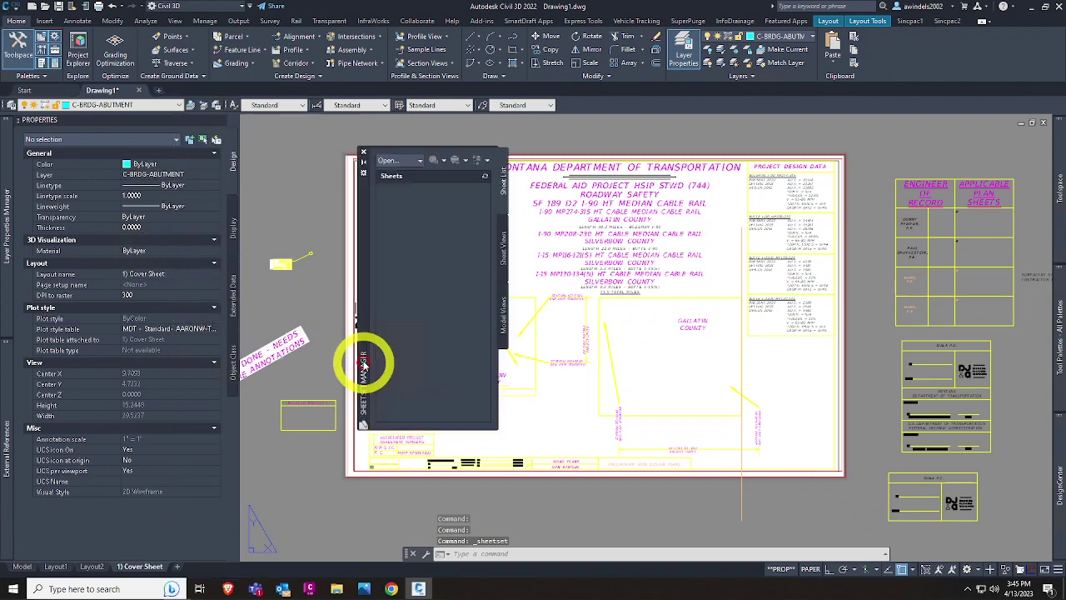
{"action": "mouse_move", "coordinate": [3, 406]}
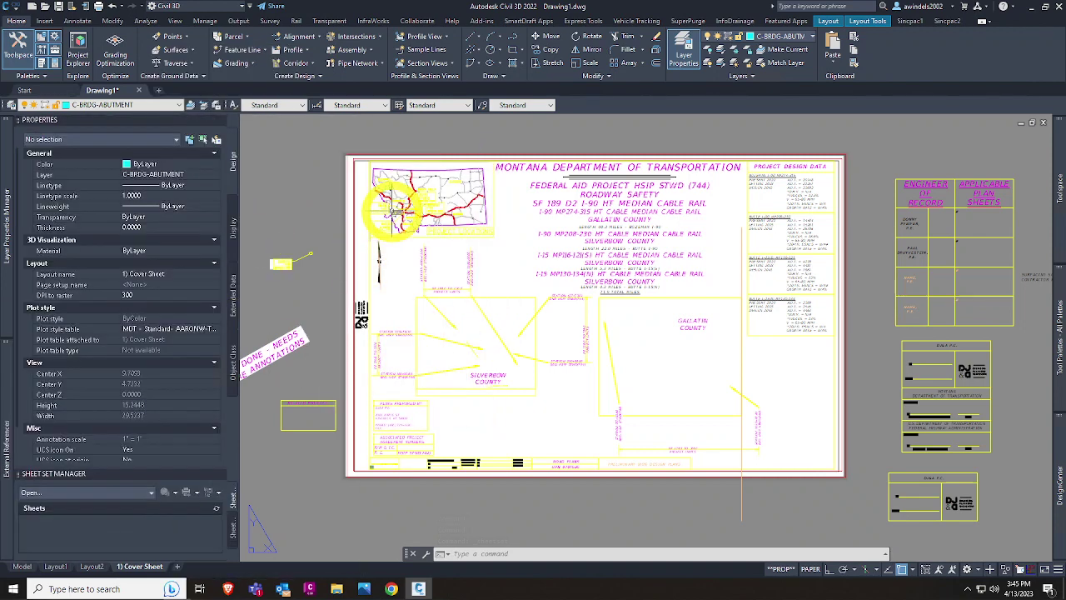
{"action": "left_click", "coordinate": [211, 474]}
{"action": "mouse_move", "coordinate": [6, 503]}
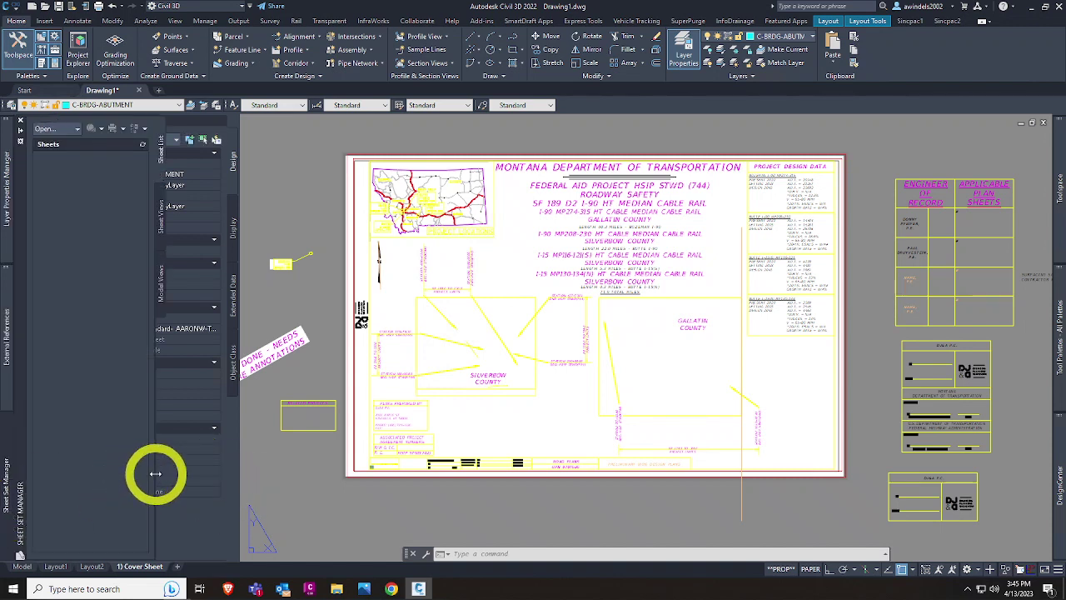
{"action": "left_click_drag", "start_coordinate": [155, 472], "coordinate": [208, 469]}
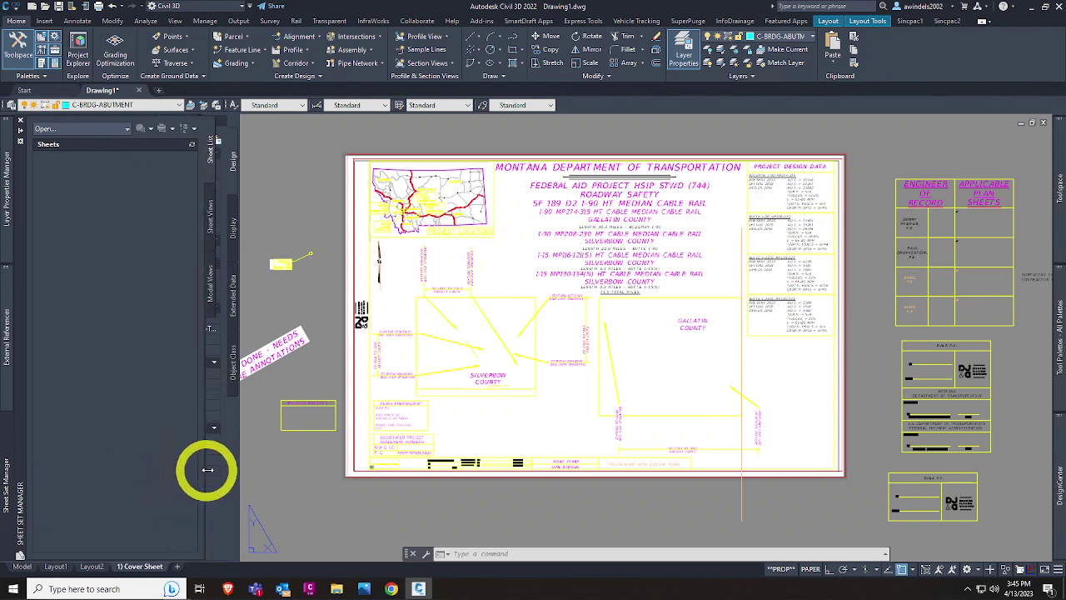
Step: Try to open the recent sheet set VFG - A3 - (1).dst, and cancel choosing another sheet set file
{"action": "left_click", "coordinate": [119, 128]}
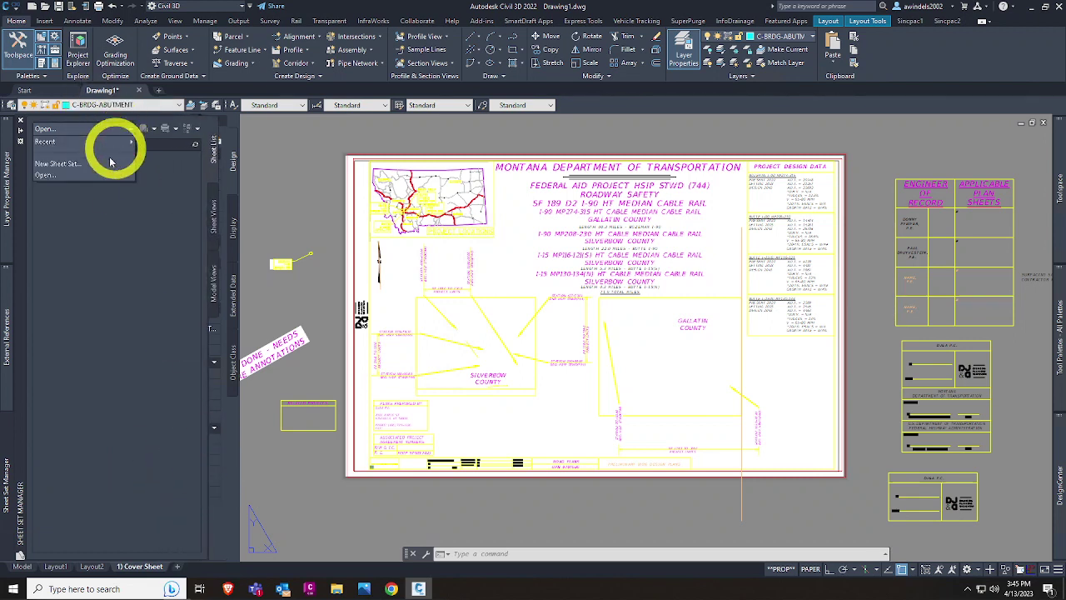
{"action": "mouse_move", "coordinate": [105, 142]}
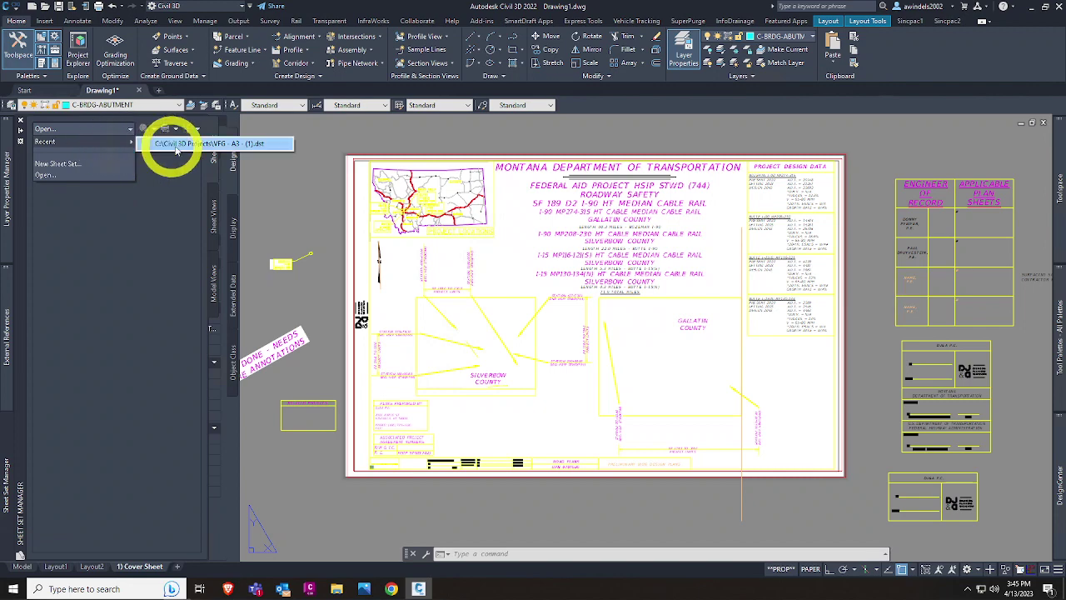
{"action": "left_click", "coordinate": [176, 144]}
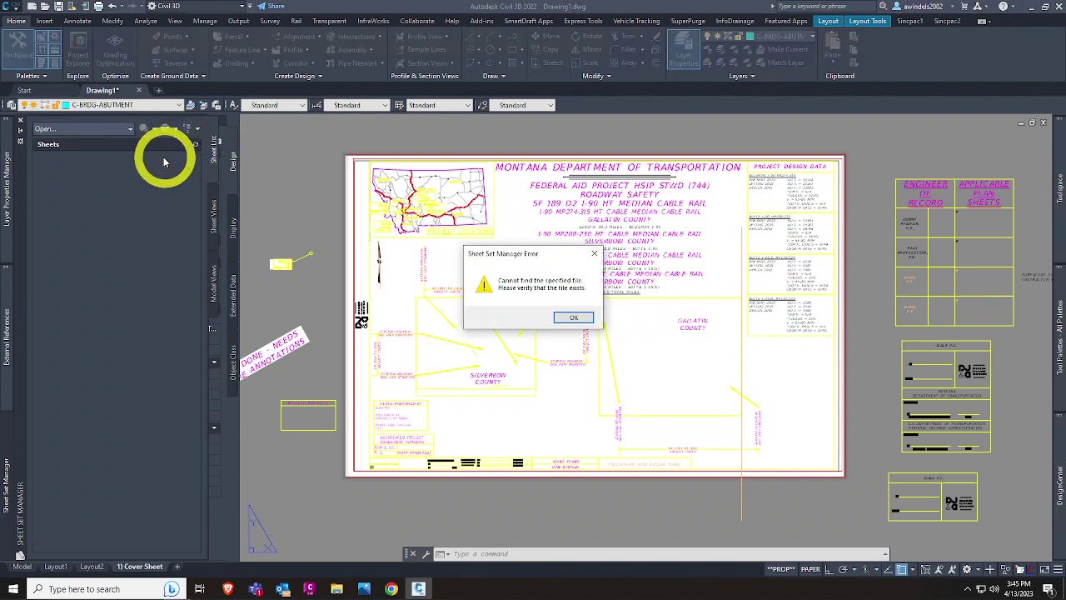
{"action": "left_click", "coordinate": [569, 317]}
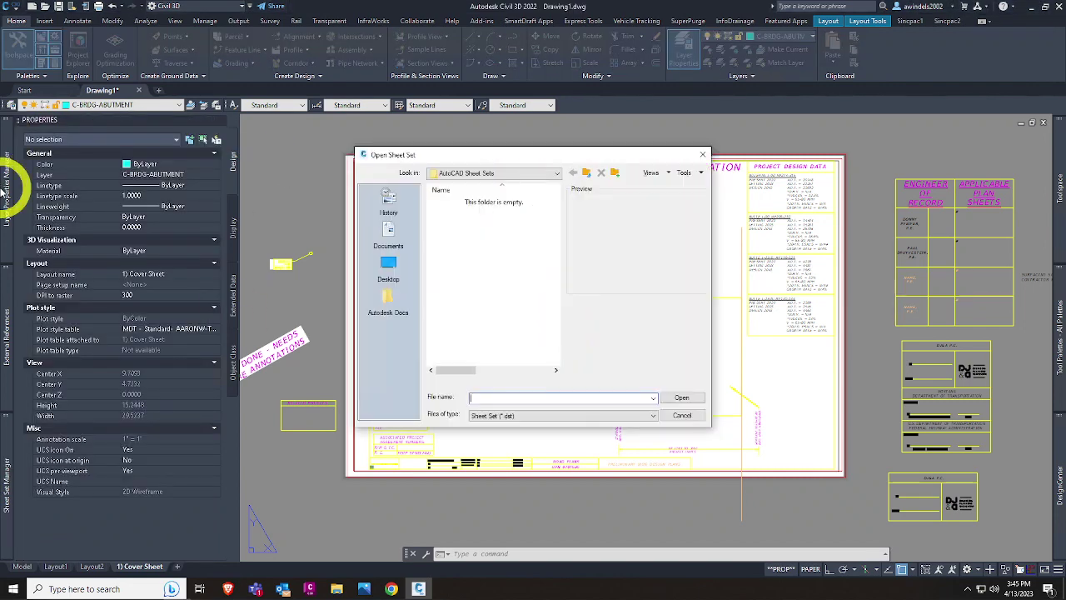
{"action": "left_click", "coordinate": [677, 415]}
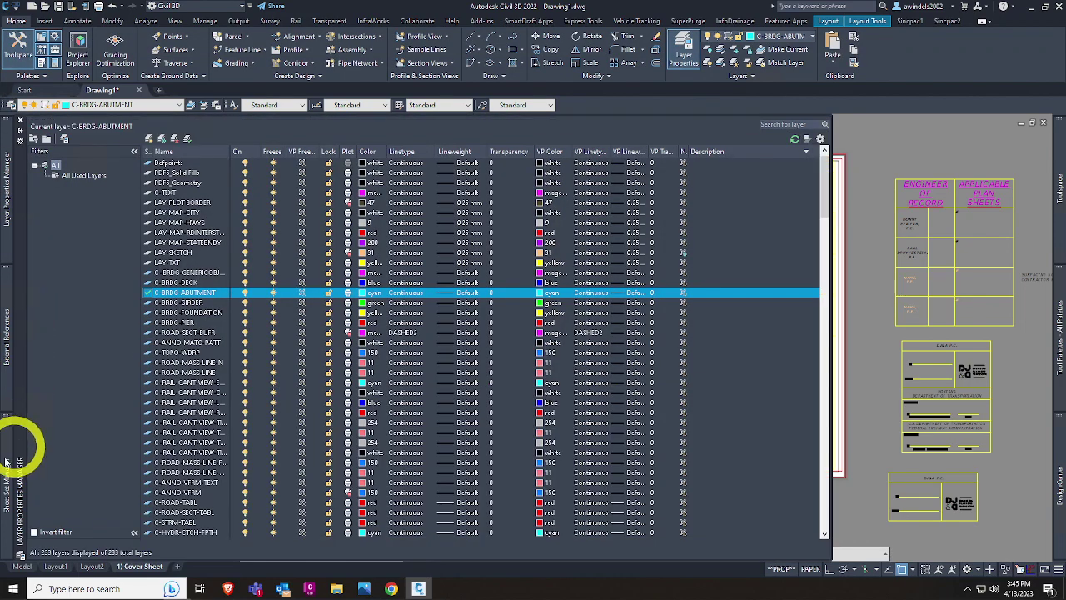
Step: Review the Sheet Set Manager's choices for recent, new and existing sheet sets without opening one
{"action": "mouse_move", "coordinate": [7, 470]}
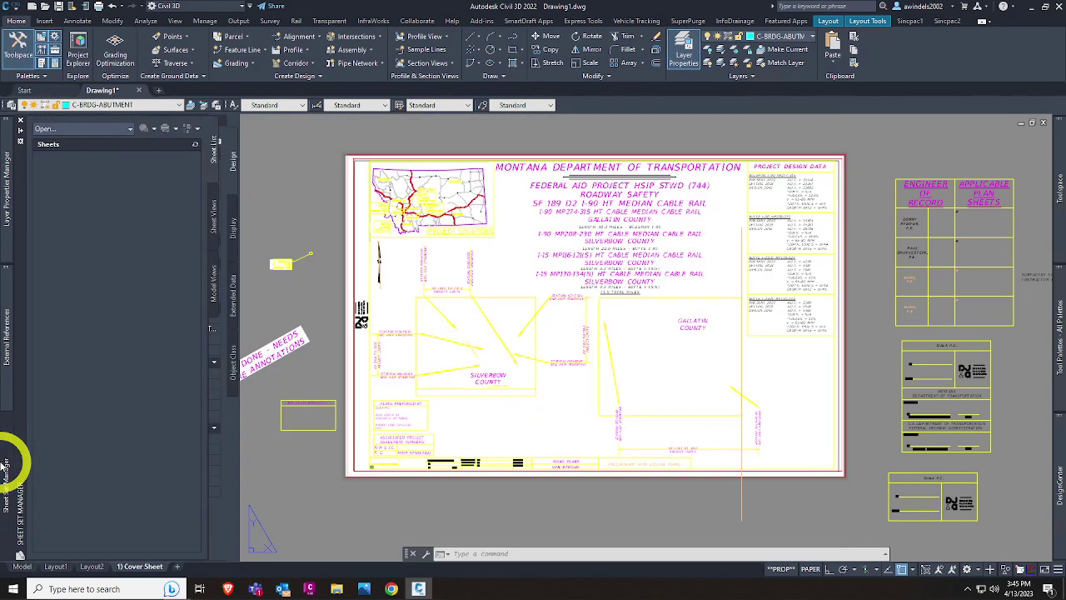
{"action": "left_click", "coordinate": [110, 129]}
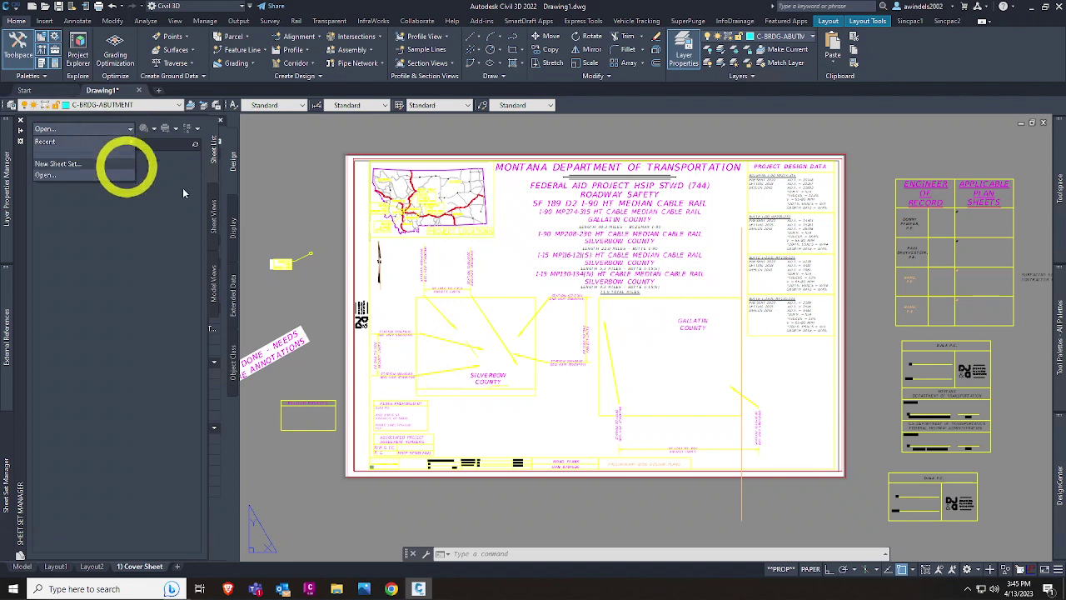
{"action": "key", "text": "Escape"}
{"action": "key", "text": "Escape"}
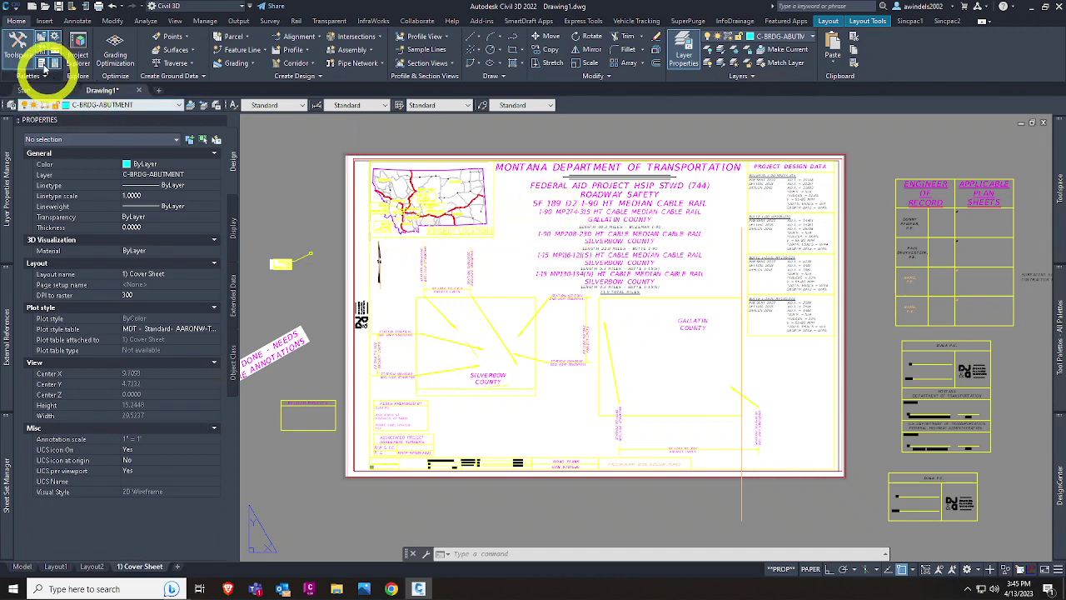
Step: Reopen the tool palettes as an anchored tab and narrow the docked Properties palette
{"action": "left_click", "coordinate": [49, 74]}
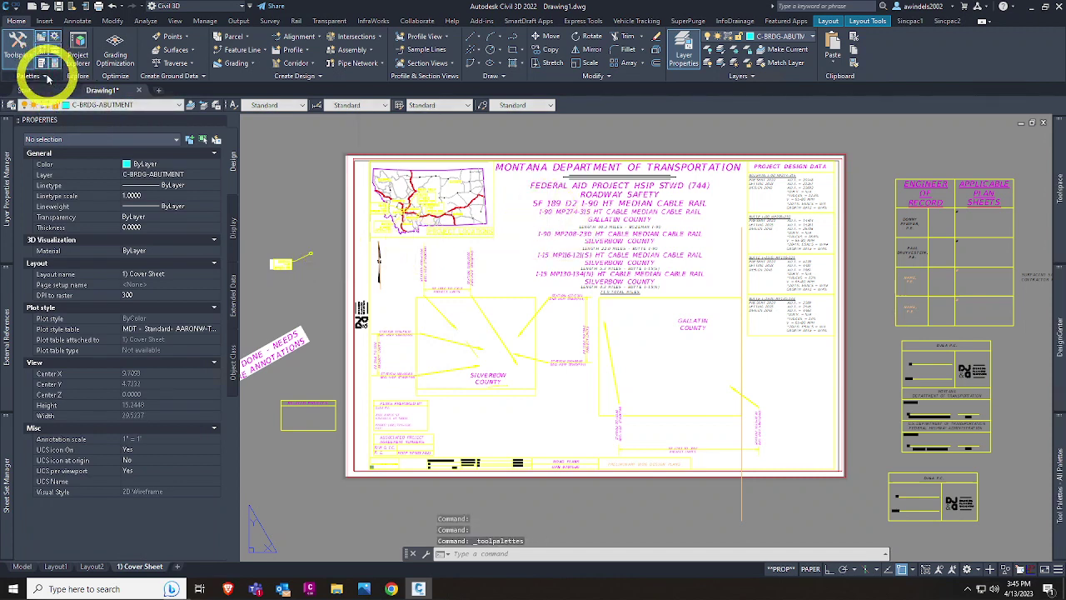
{"action": "left_click", "coordinate": [55, 77]}
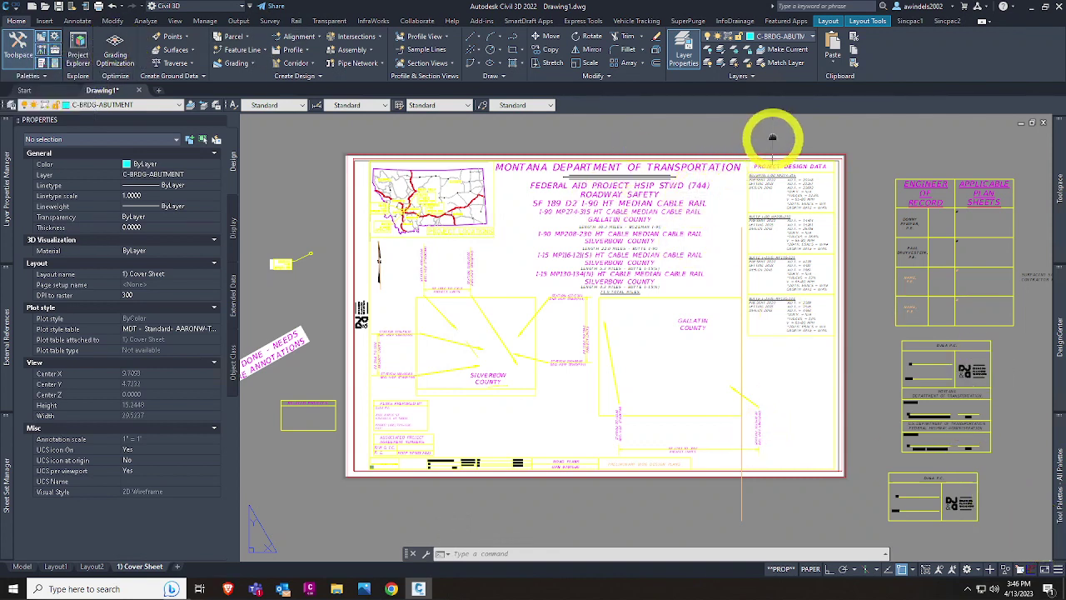
{"action": "middle_click_drag", "start_coordinate": [773, 138], "coordinate": [792, 136]}
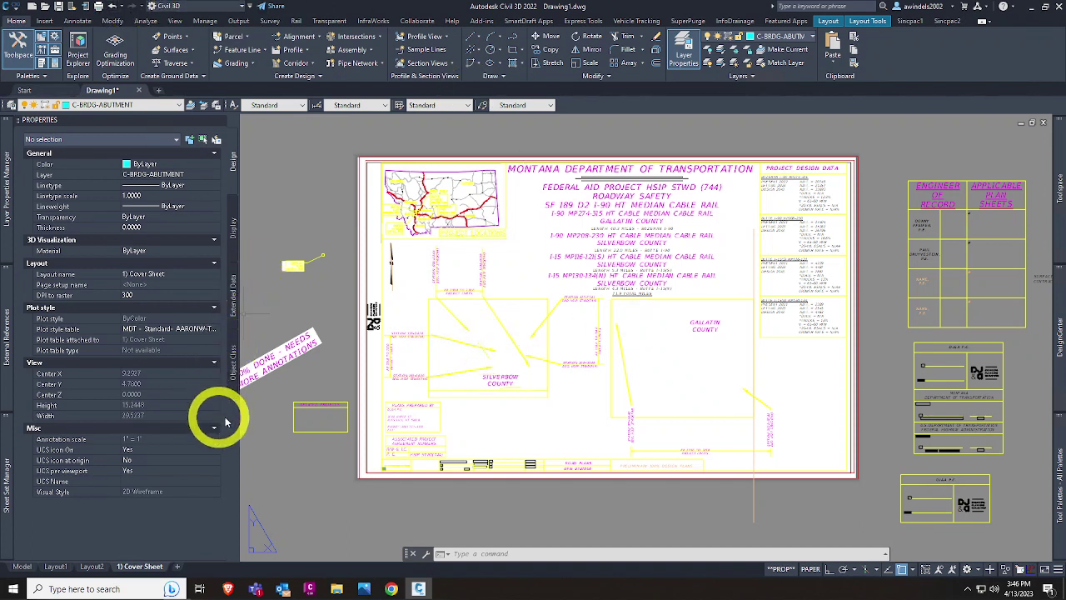
{"action": "left_click_drag", "start_coordinate": [239, 413], "coordinate": [207, 409]}
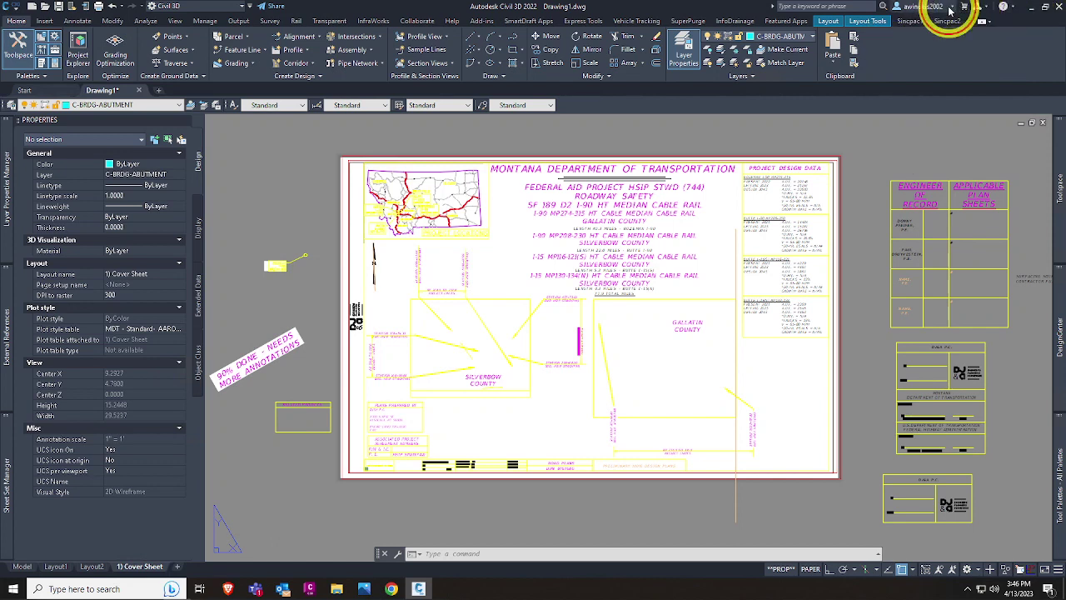
Step: Review the signed-in account's options for account details, license management and signing out
{"action": "left_click", "coordinate": [949, 9]}
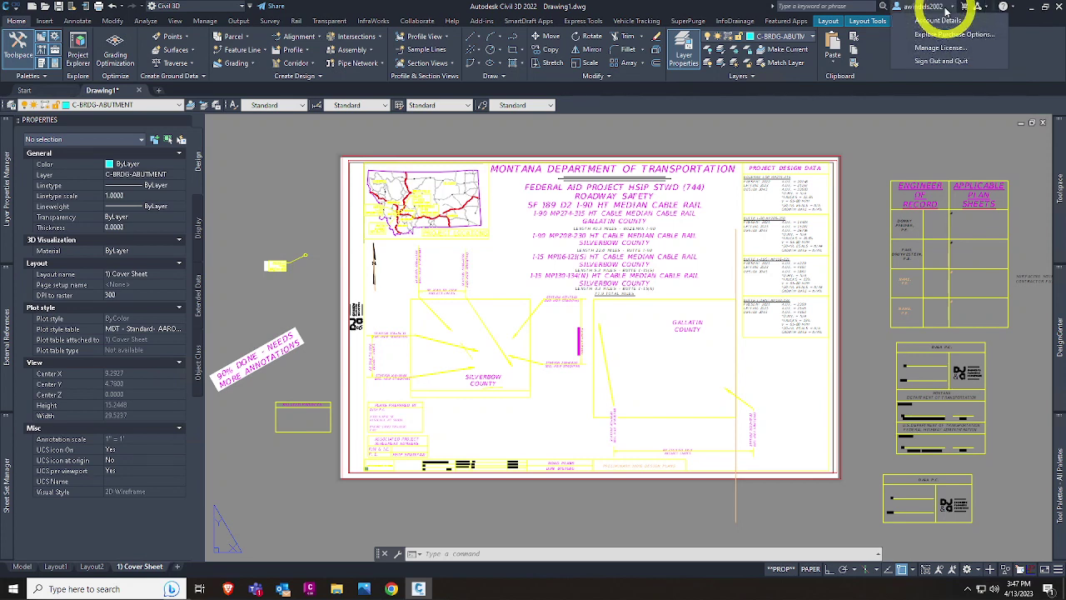
{"action": "left_click", "coordinate": [946, 10]}
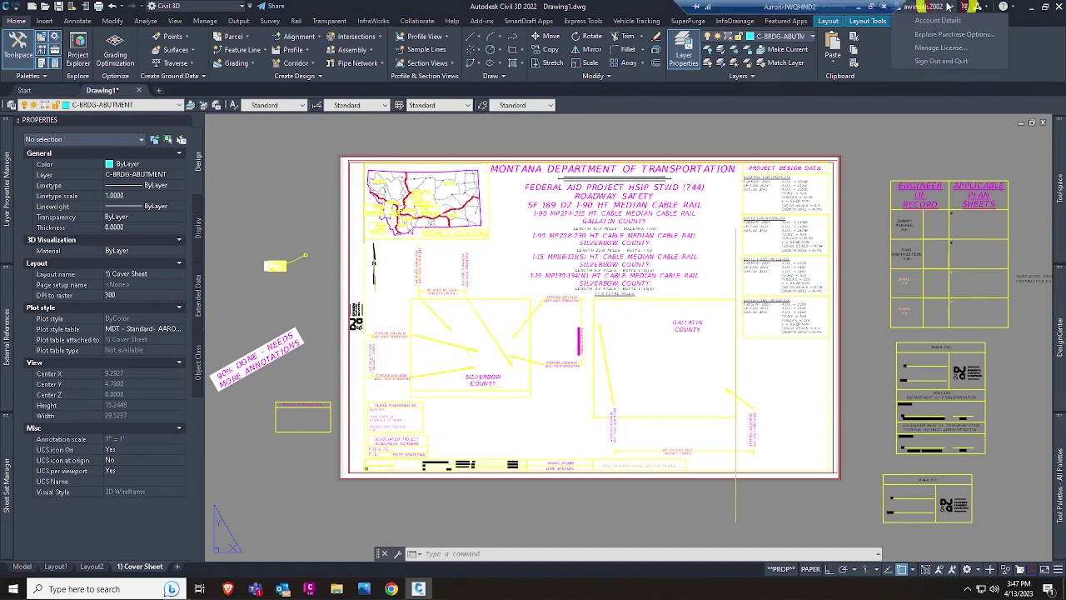
{"action": "left_click", "coordinate": [952, 7]}
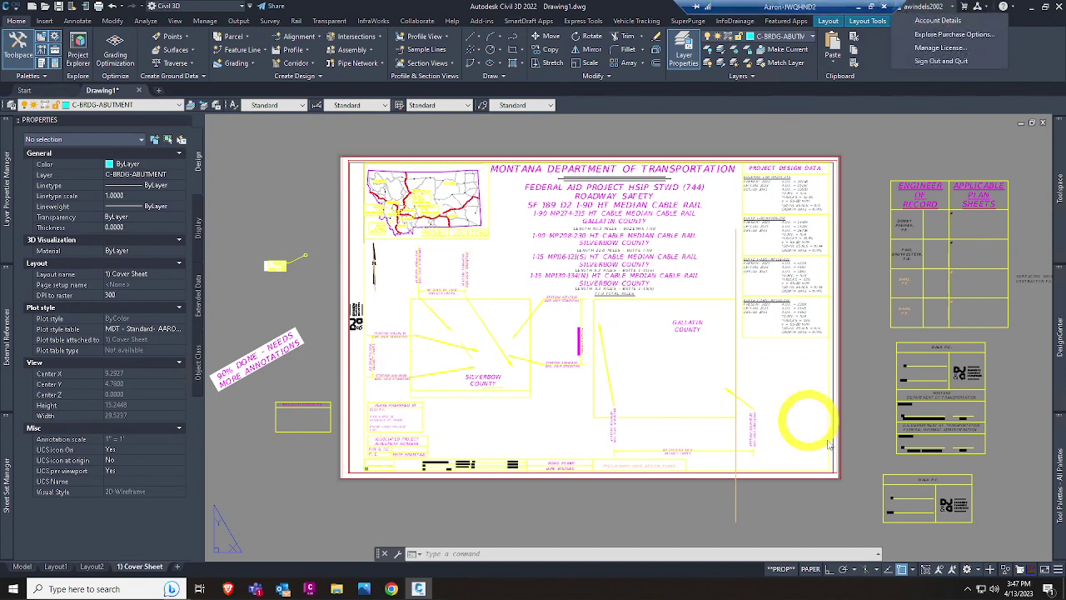
{"action": "left_click", "coordinate": [835, 506]}
{"action": "middle_click_drag", "start_coordinate": [833, 506], "coordinate": [837, 505]}
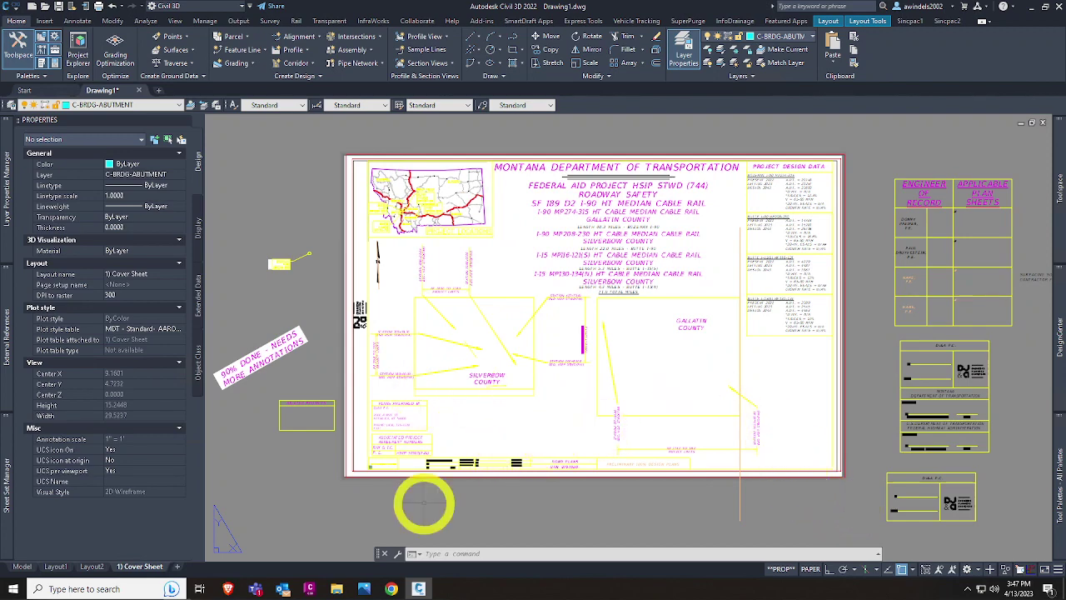
{"action": "left_click", "coordinate": [391, 588]}
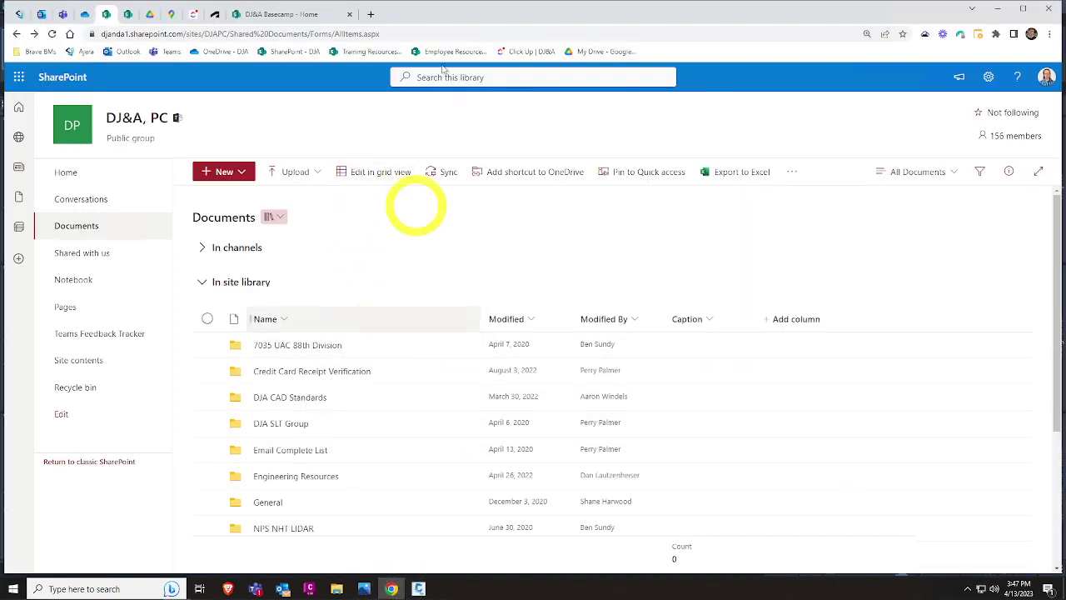
{"action": "mouse_move", "coordinate": [394, 589]}
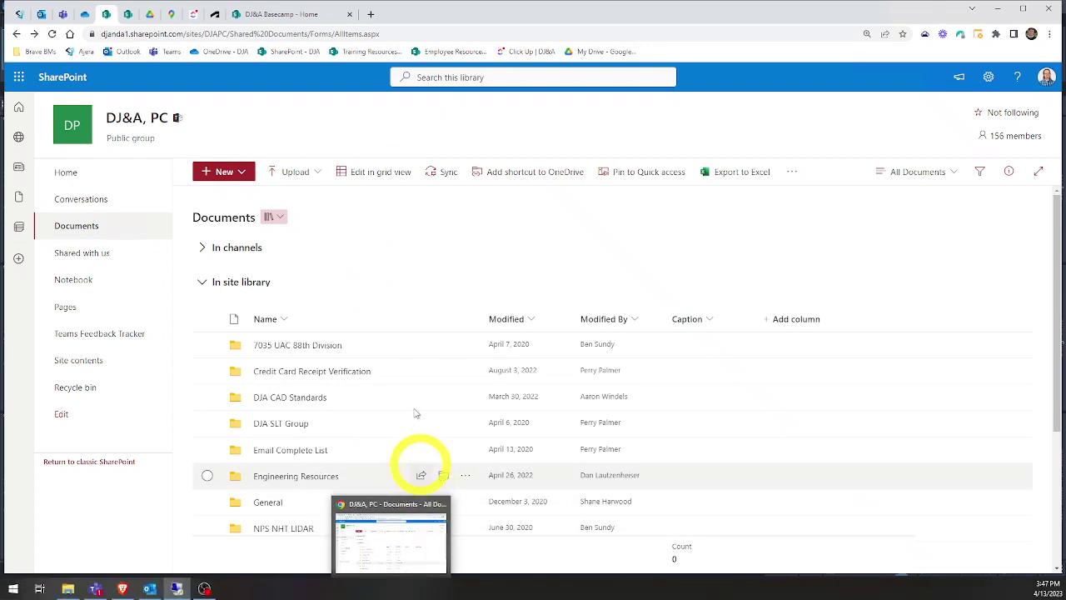
{"action": "left_click", "coordinate": [391, 588]}
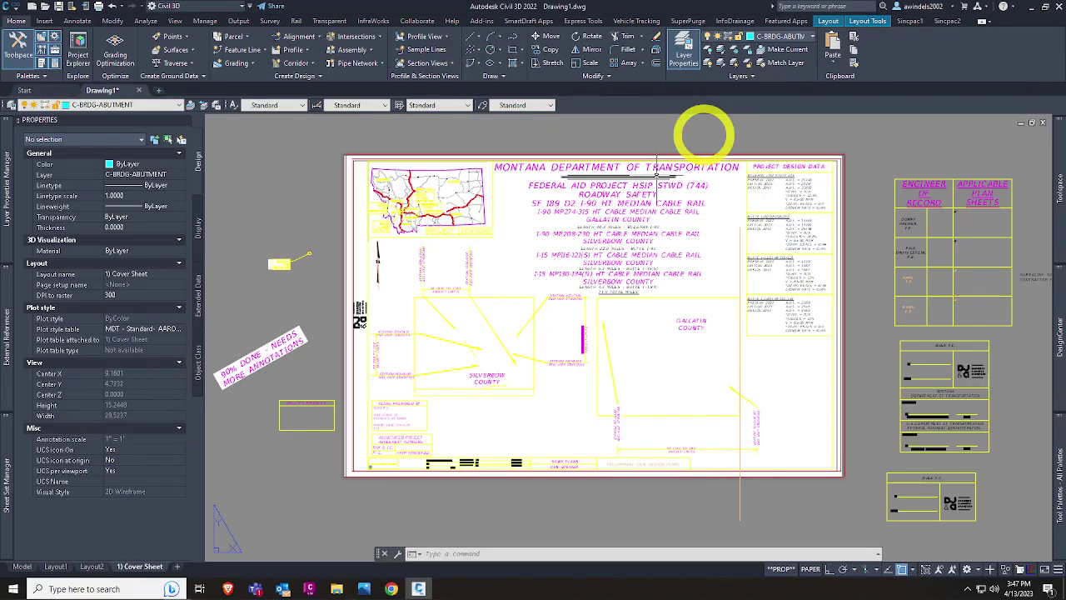
Step: Save the current palette arrangement as a new workspace with a personalized Civil 3D name and keep it active
{"action": "left_click", "coordinate": [239, 7]}
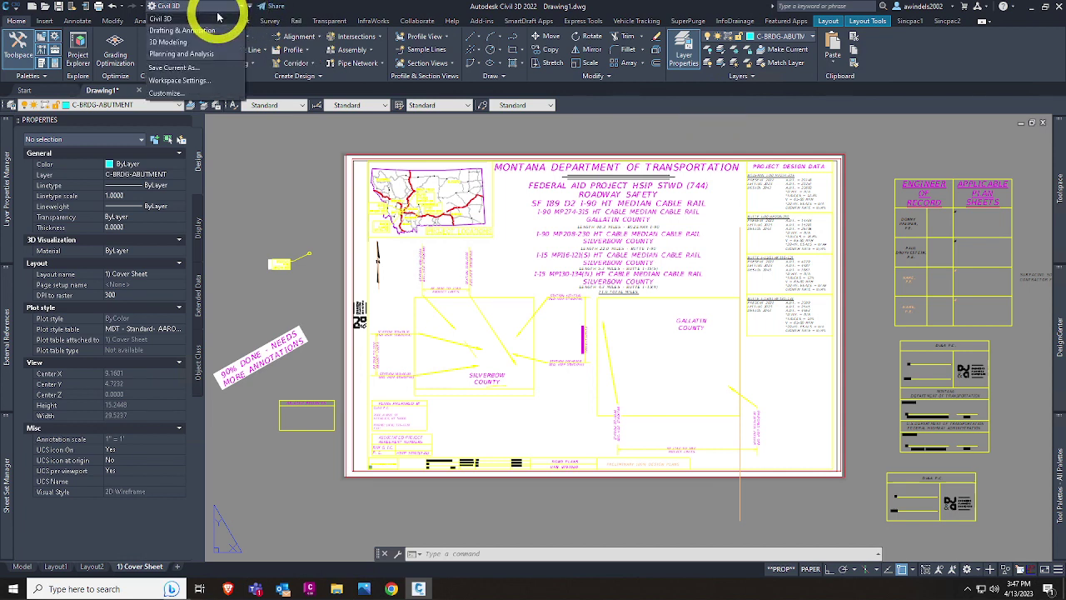
{"action": "left_click", "coordinate": [204, 67]}
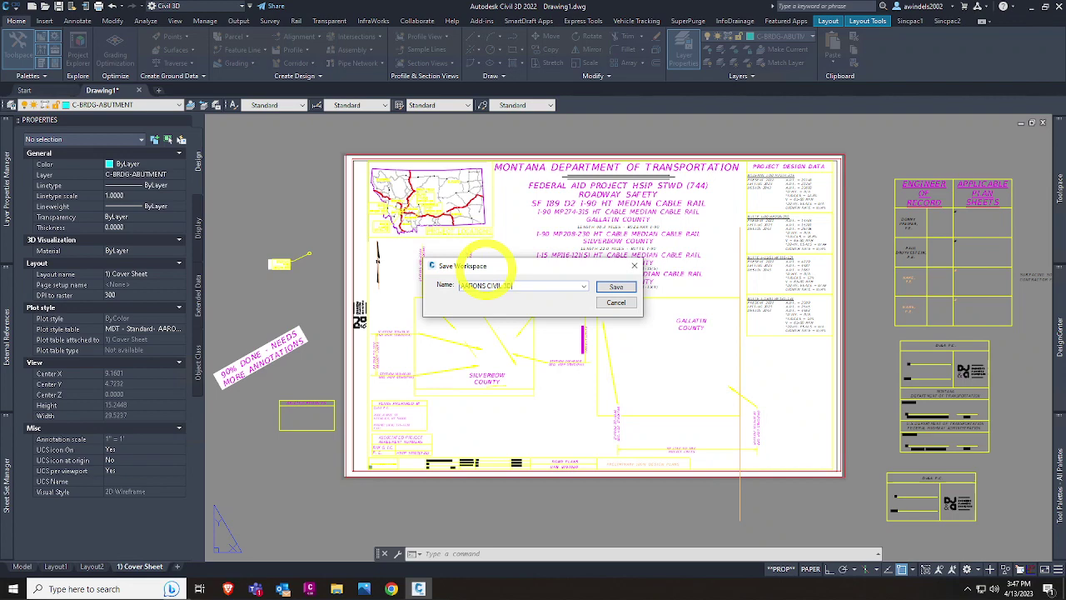
{"action": "left_click", "coordinate": [615, 286]}
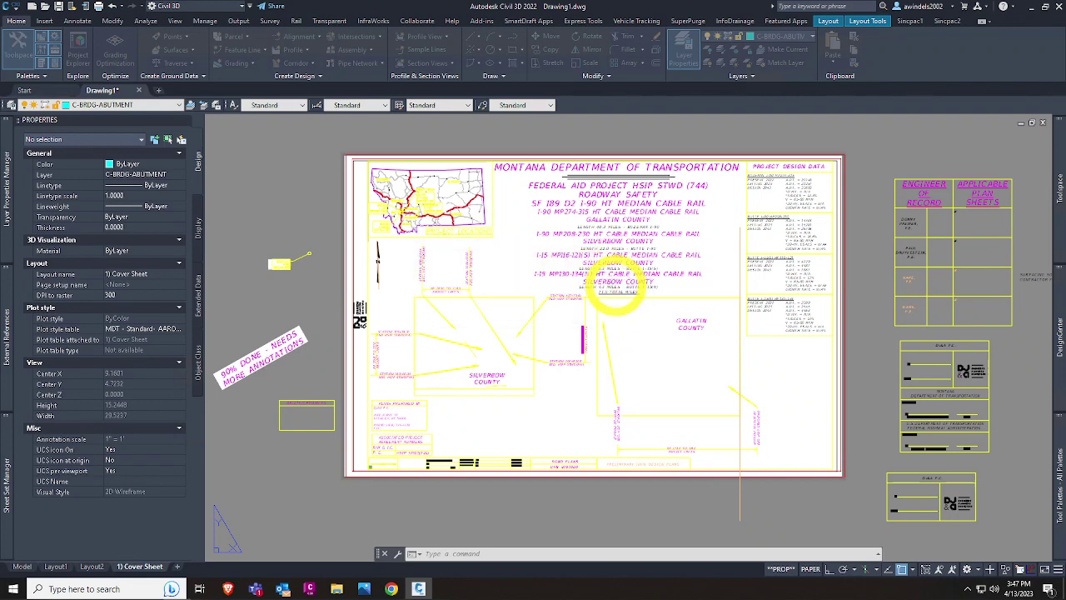
{"action": "left_click", "coordinate": [224, 6]}
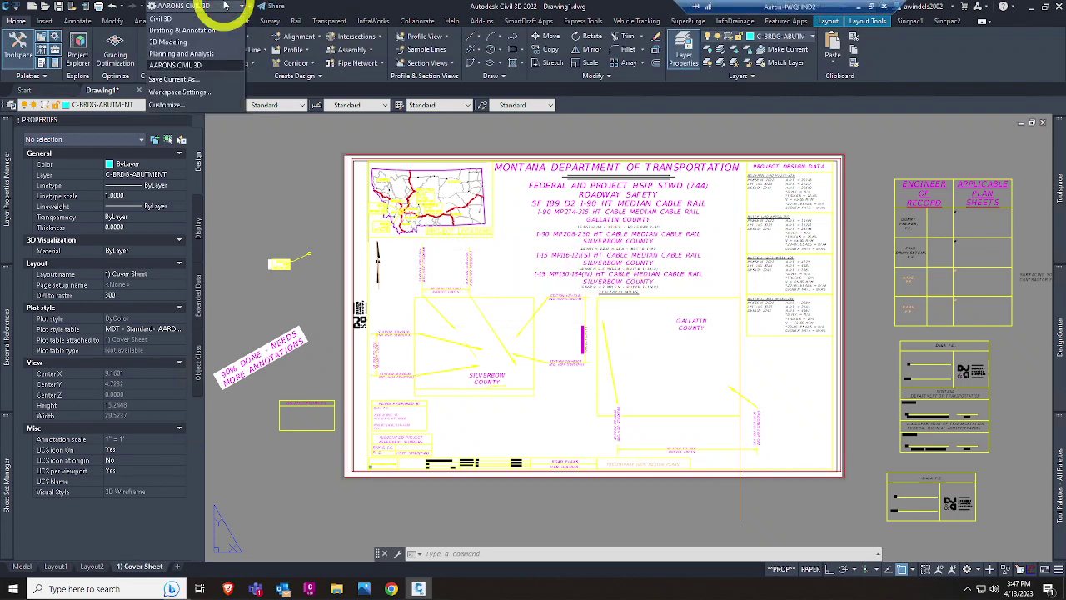
{"action": "left_click", "coordinate": [213, 66]}
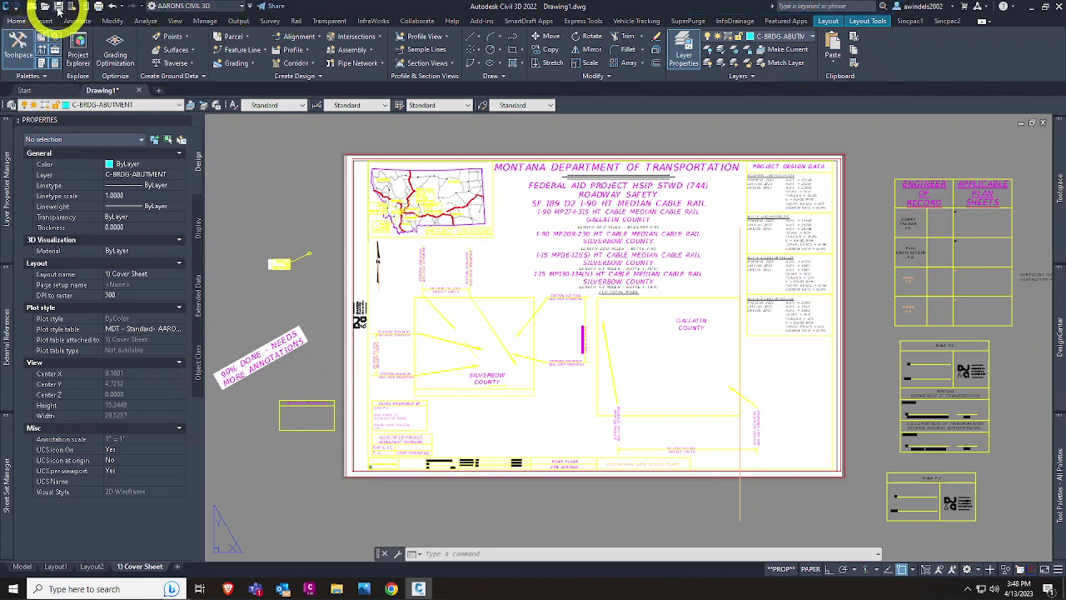
Step: Examine the undo history to see which earlier commands can be undone as a group
{"action": "left_click", "coordinate": [123, 6]}
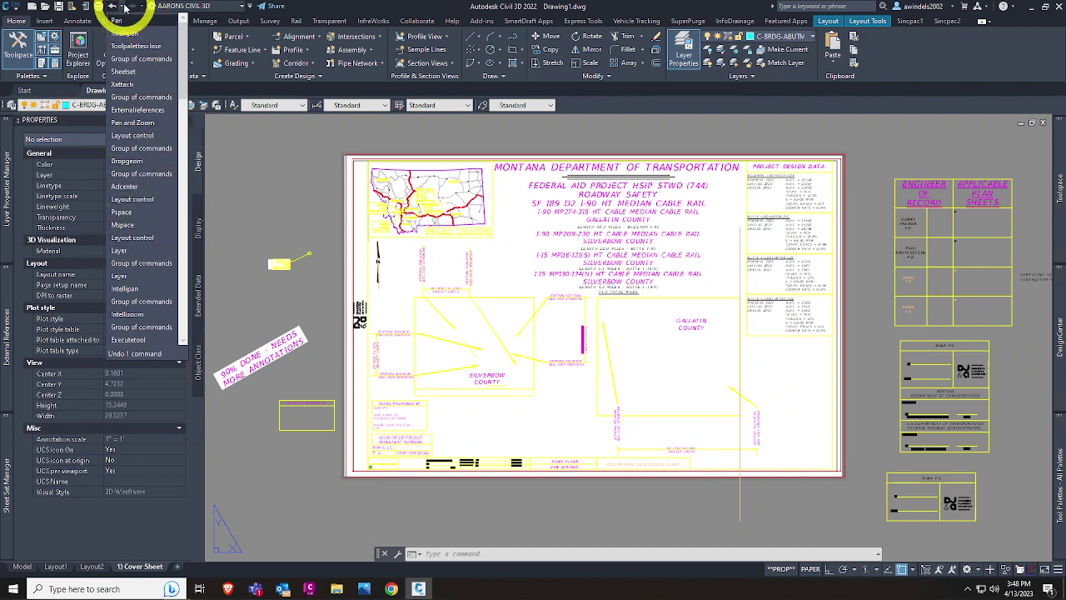
{"action": "left_click", "coordinate": [124, 7]}
{"action": "left_click", "coordinate": [124, 7]}
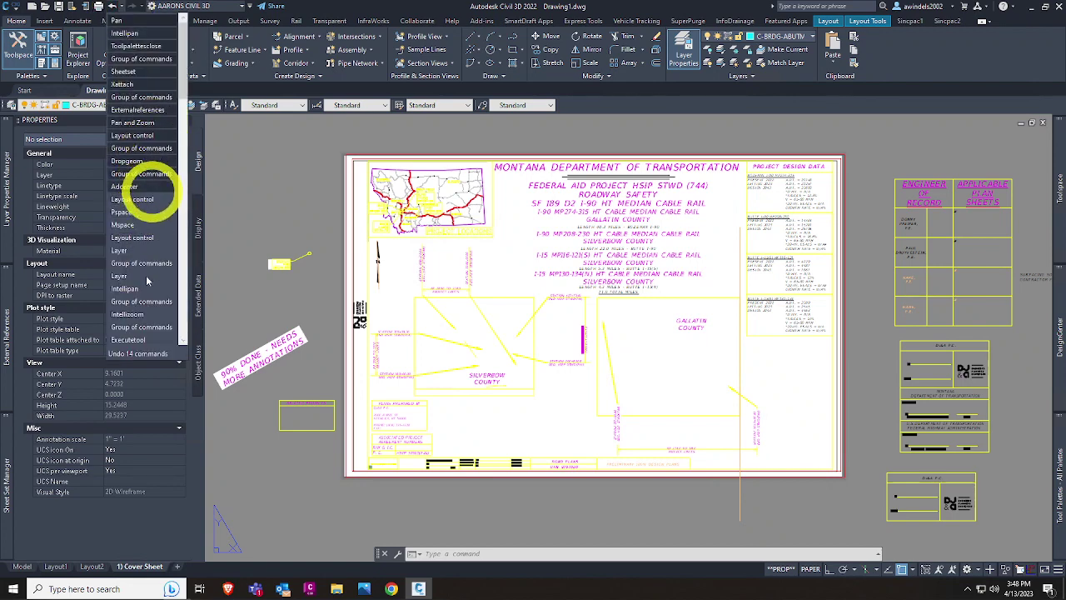
{"action": "scroll", "coordinate": [148, 166], "scroll_direction": "down", "scroll_amount": 2}
{"action": "scroll", "coordinate": [140, 167], "scroll_direction": "down", "scroll_amount": 8}
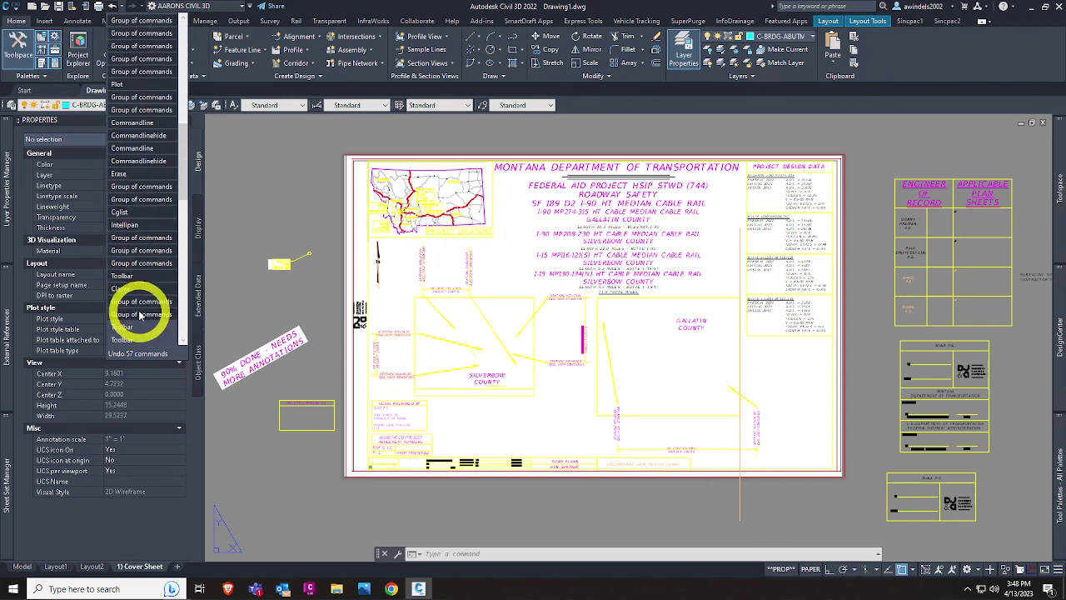
{"action": "left_click", "coordinate": [140, 317]}
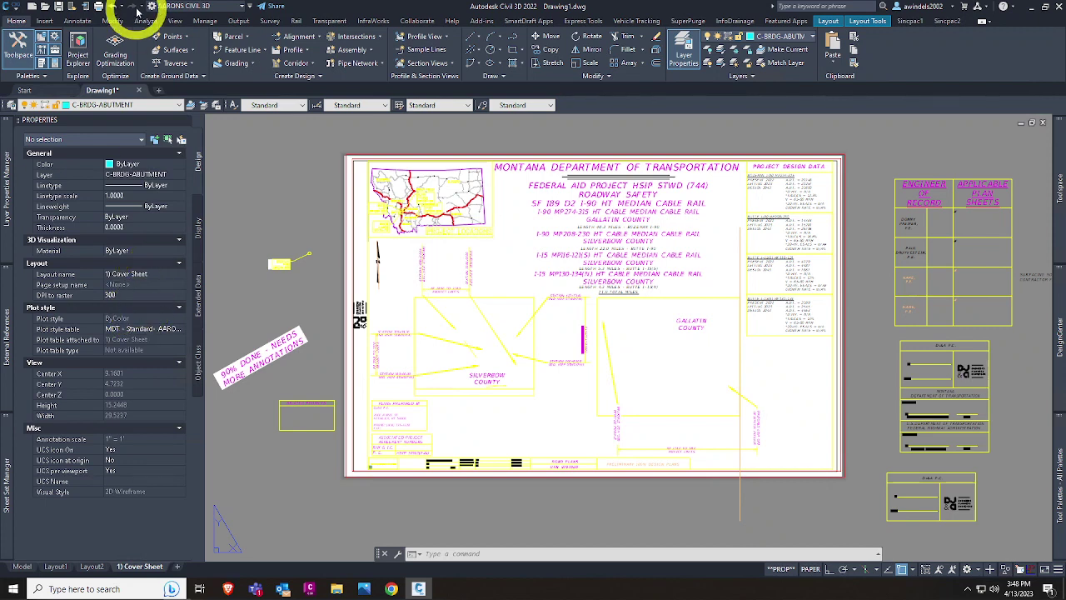
Step: Add Save As, Match Properties, Plot Preview and Sheet Set Manager to the Quick Access Toolbar
{"action": "left_click", "coordinate": [246, 7]}
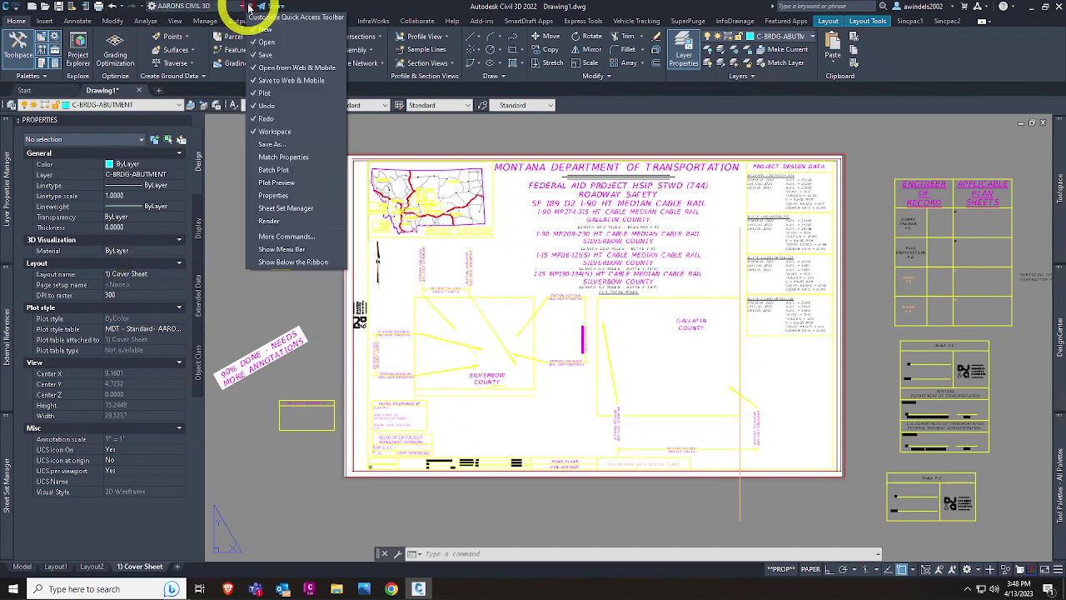
{"action": "left_click", "coordinate": [279, 156]}
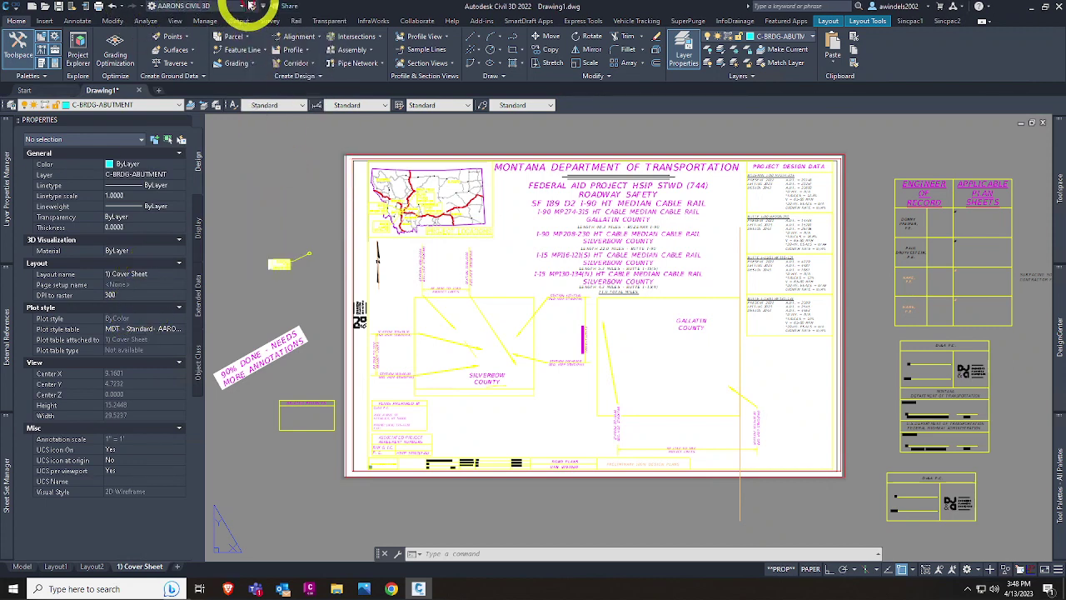
{"action": "left_click", "coordinate": [265, 7]}
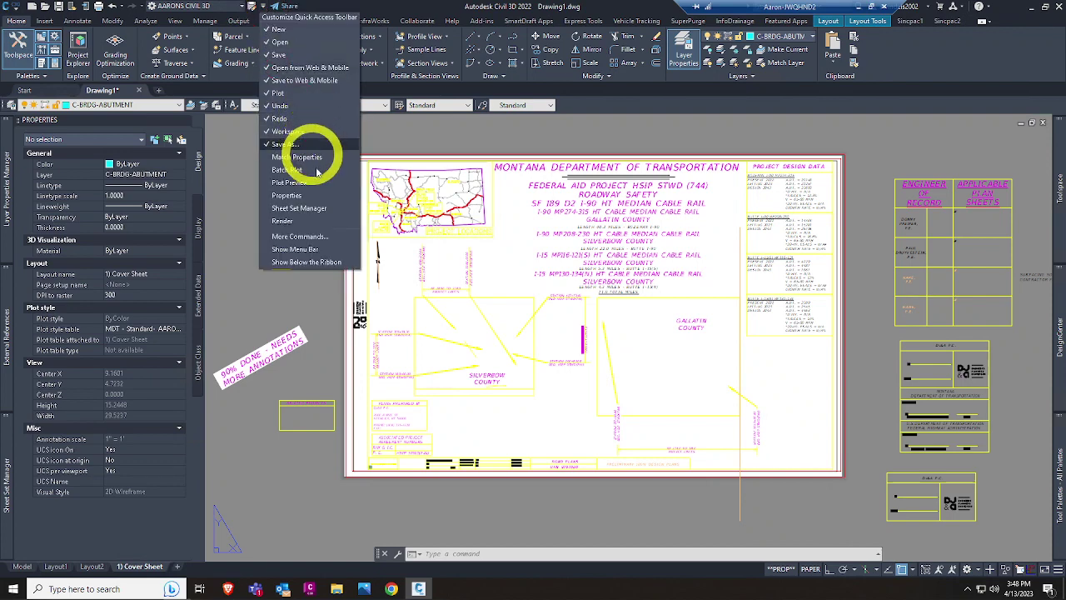
{"action": "left_click", "coordinate": [305, 164]}
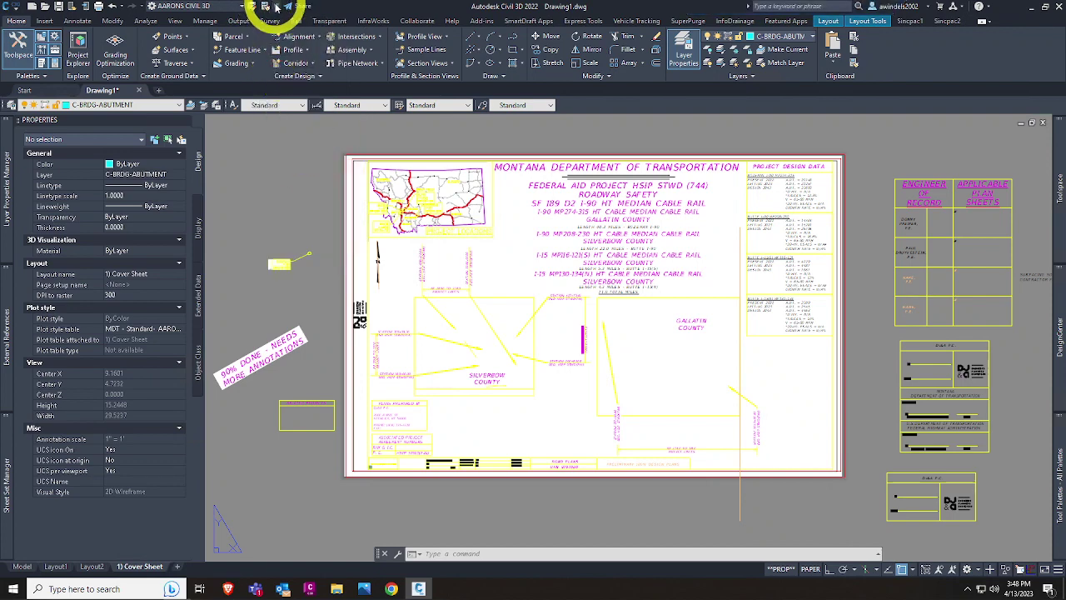
{"action": "left_click", "coordinate": [278, 6]}
{"action": "left_click", "coordinate": [310, 169]}
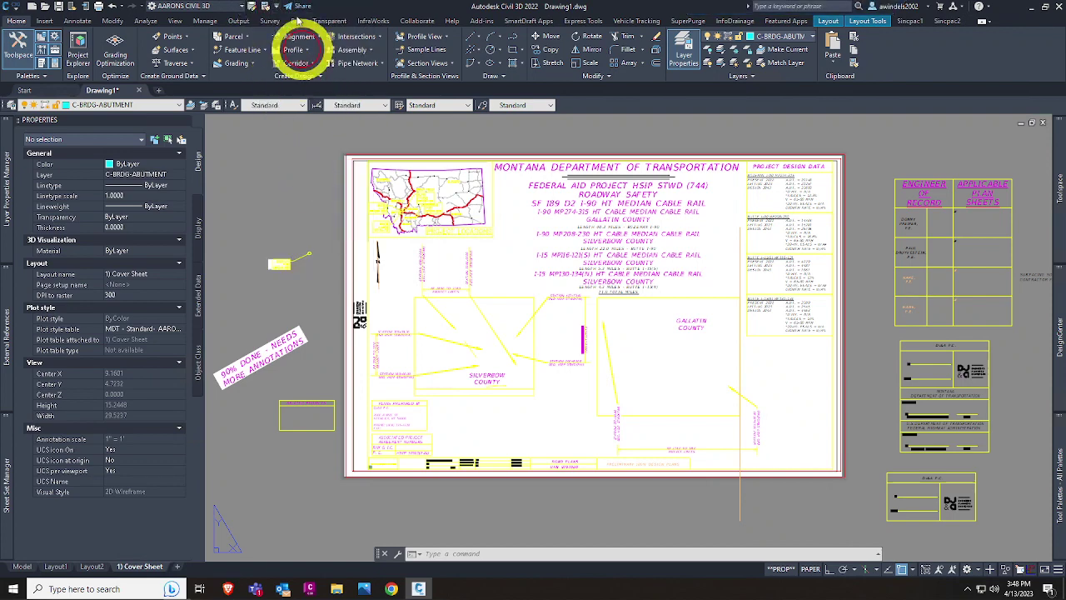
{"action": "left_click", "coordinate": [292, 7]}
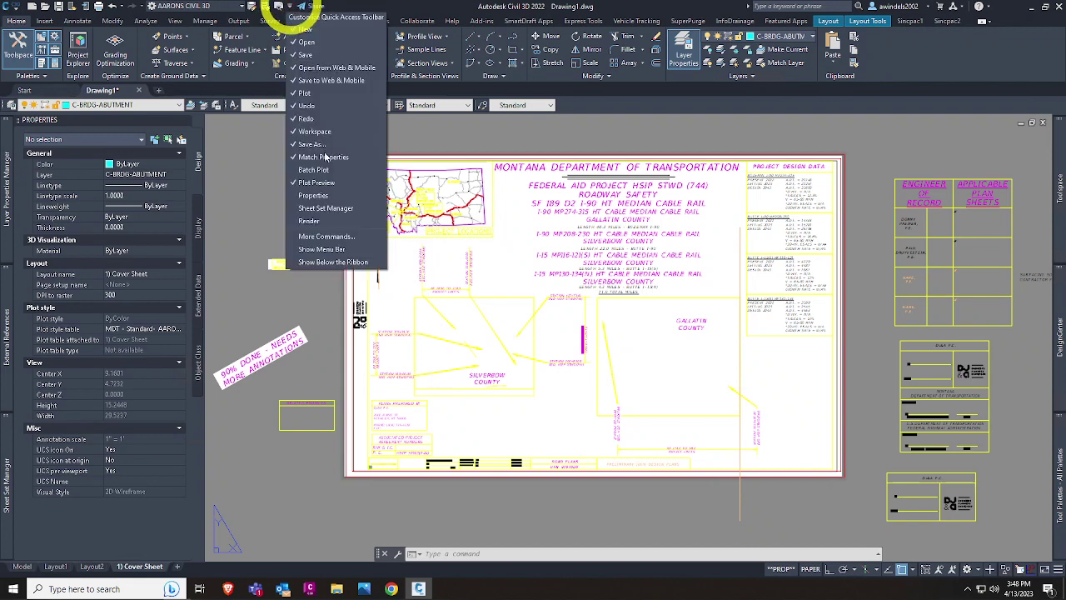
{"action": "left_click", "coordinate": [325, 210]}
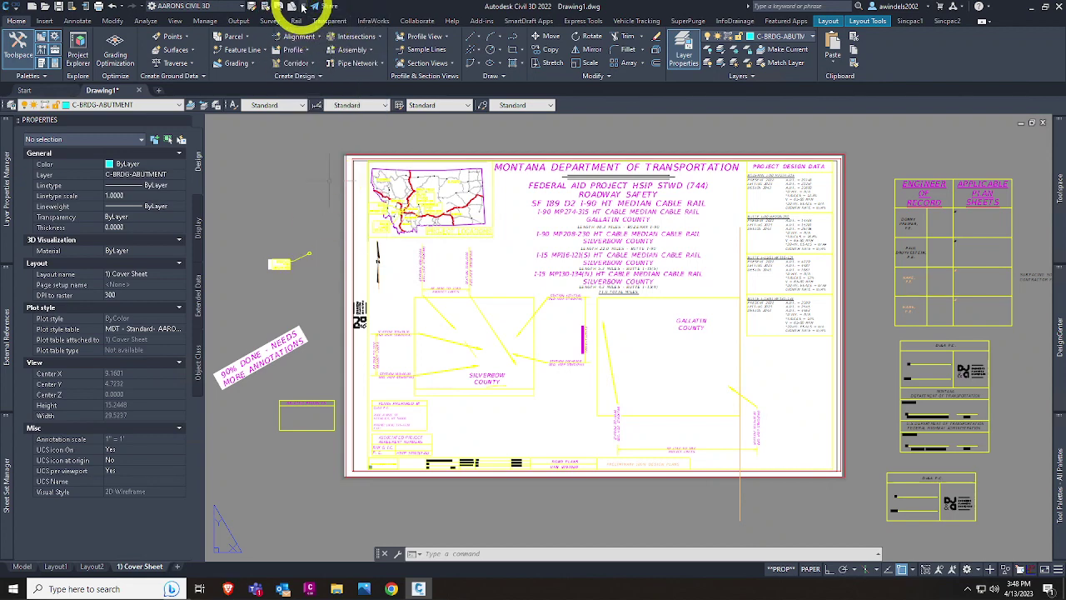
Step: Show the classic menu bar and browse its View and Lines/Curves commands
{"action": "left_click", "coordinate": [303, 7]}
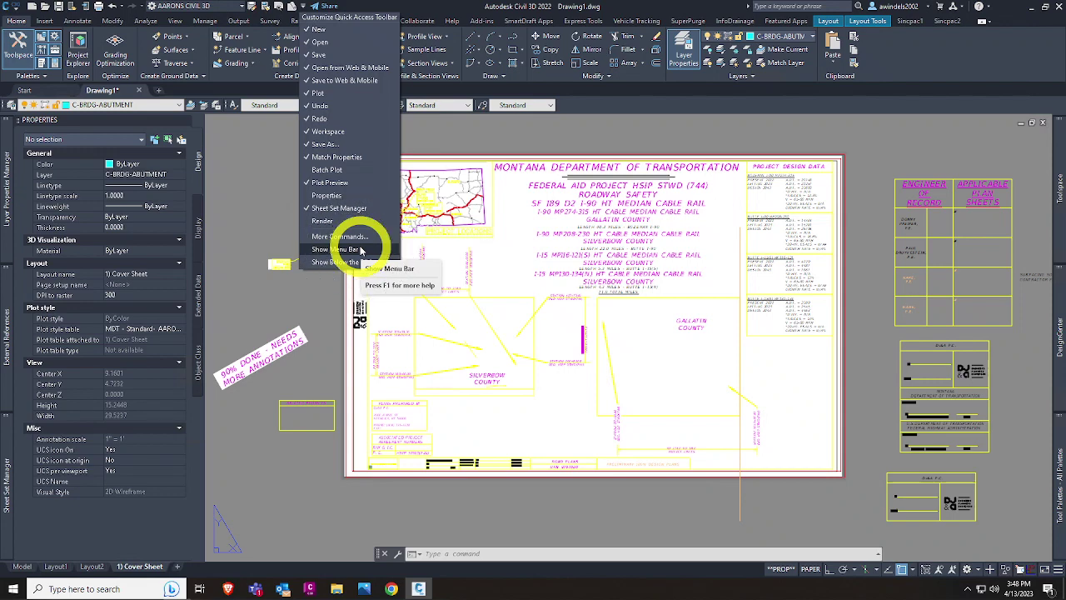
{"action": "left_click", "coordinate": [360, 250]}
{"action": "left_click", "coordinate": [62, 19]}
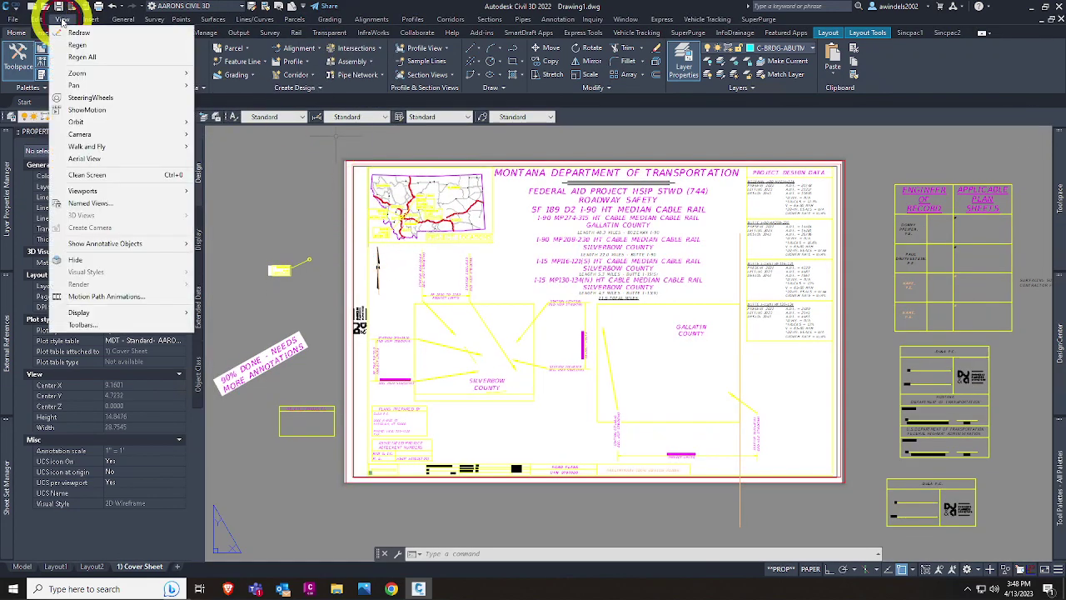
{"action": "mouse_move", "coordinate": [147, 146]}
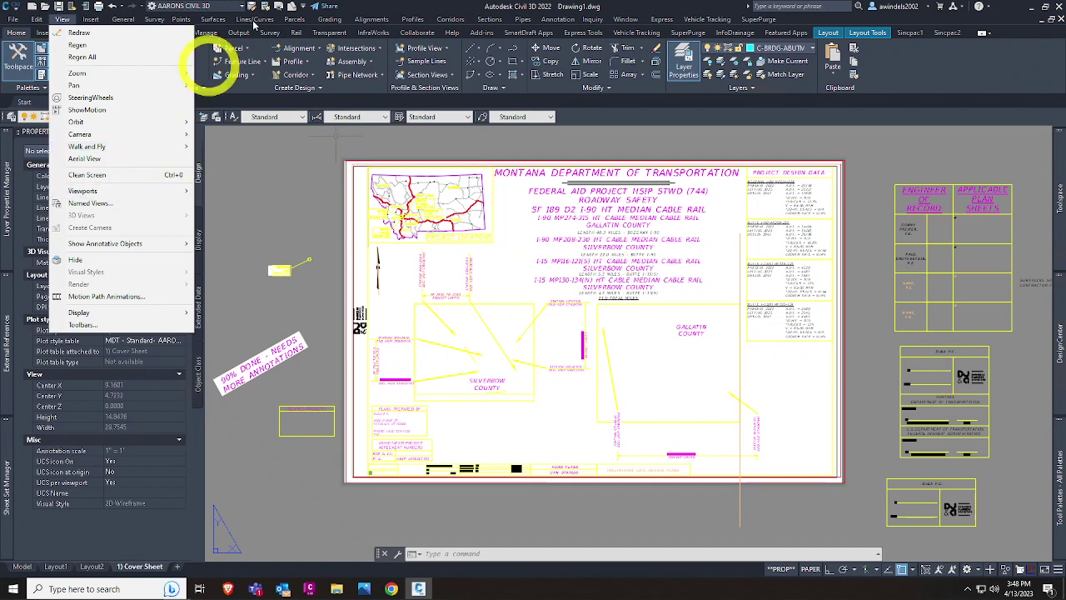
{"action": "mouse_move", "coordinate": [253, 16]}
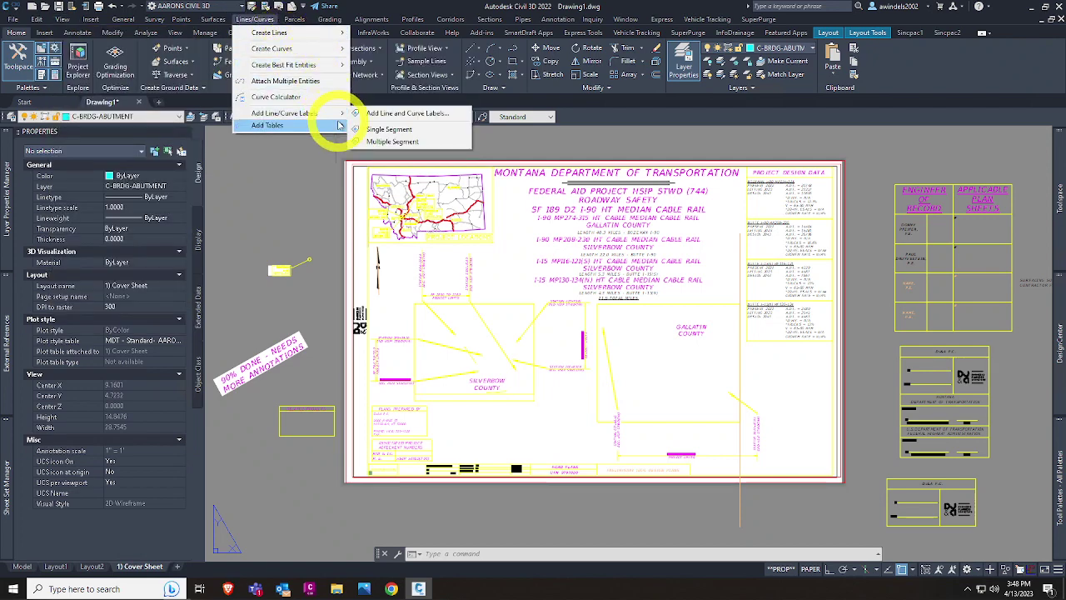
{"action": "left_click", "coordinate": [371, 19]}
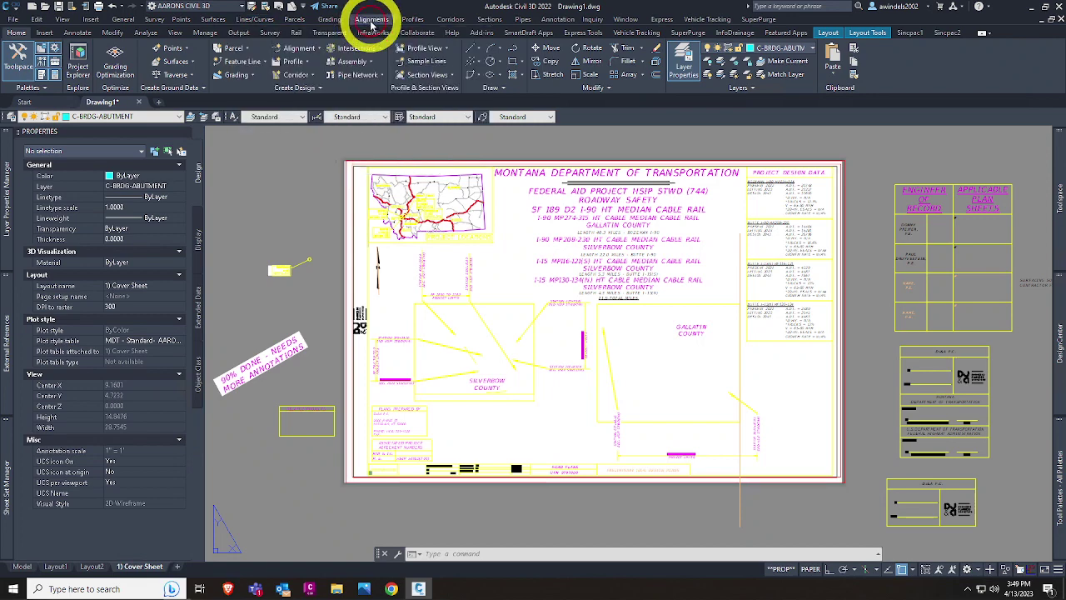
Step: Browse the Alignments, Sections, Pipes, Annotation, Window and Parcels commands of the classic menu bar
{"action": "left_click", "coordinate": [370, 19]}
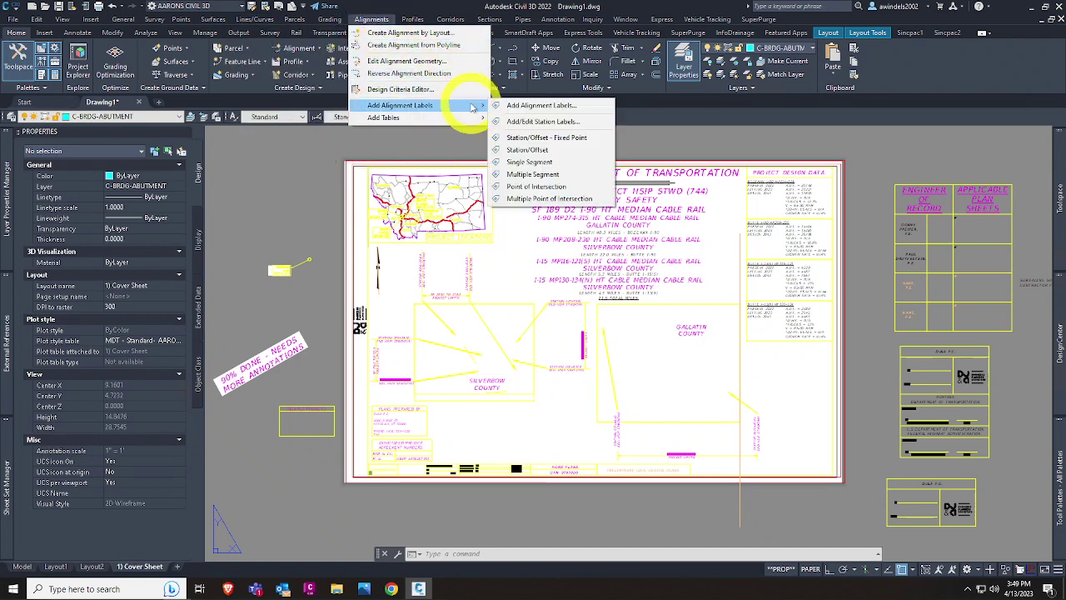
{"action": "mouse_move", "coordinate": [478, 117]}
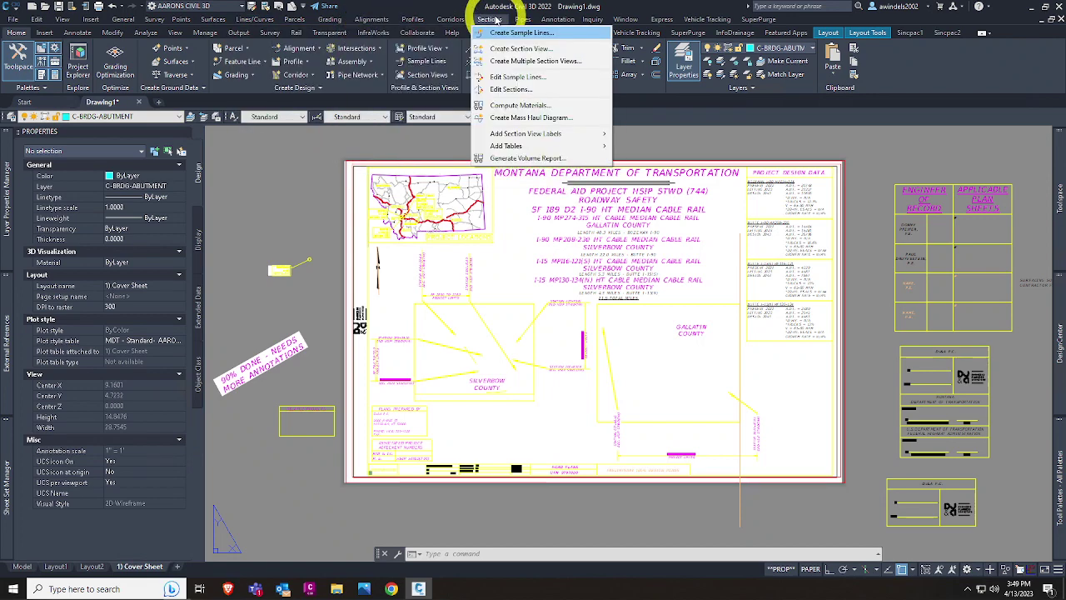
{"action": "mouse_move", "coordinate": [518, 20]}
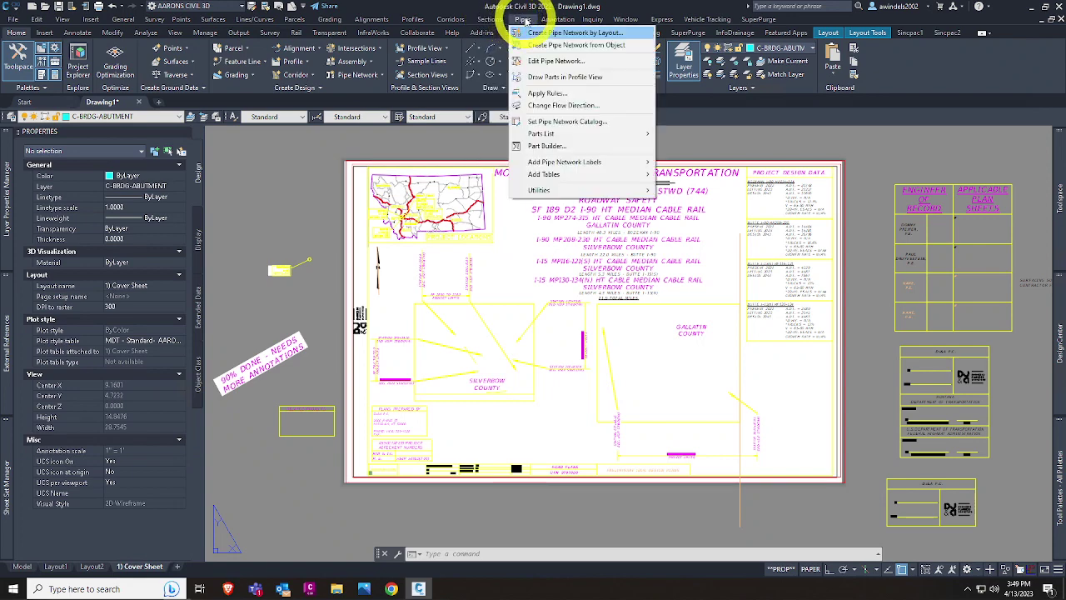
{"action": "mouse_move", "coordinate": [562, 19]}
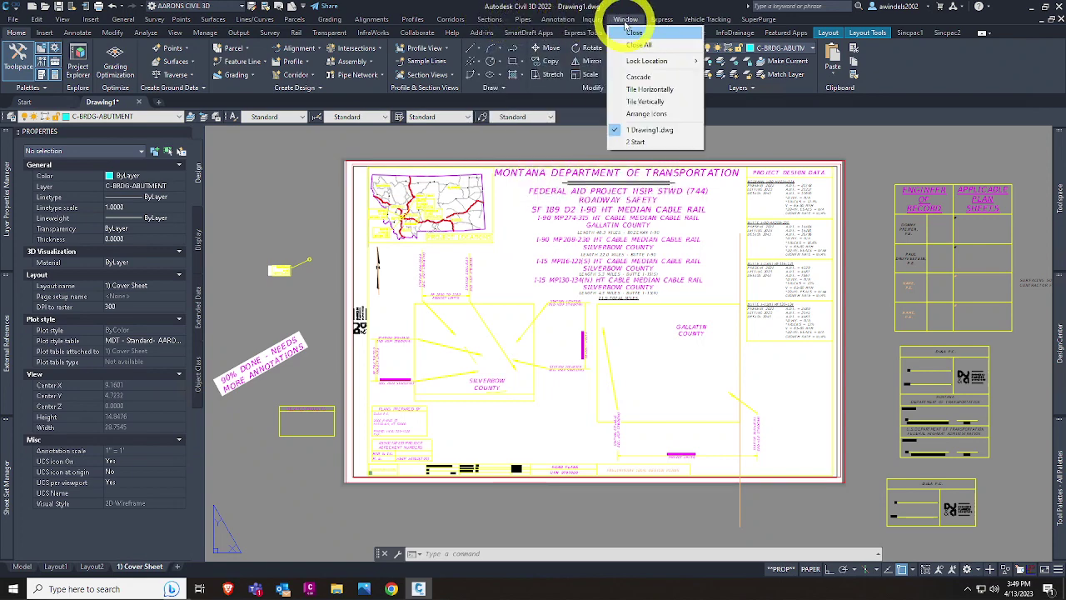
{"action": "mouse_move", "coordinate": [662, 20]}
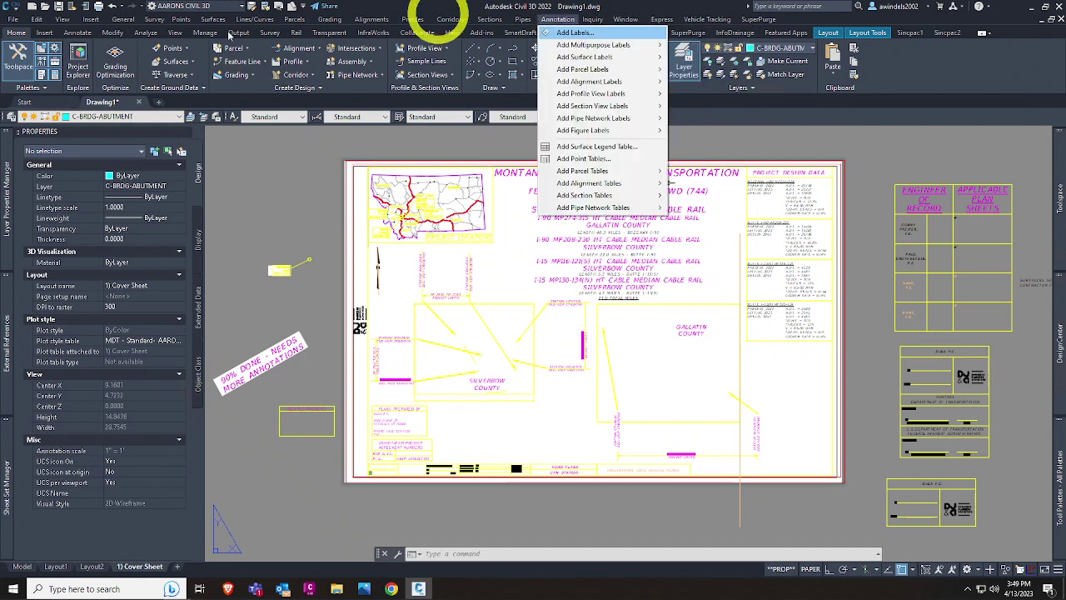
{"action": "mouse_move", "coordinate": [295, 19]}
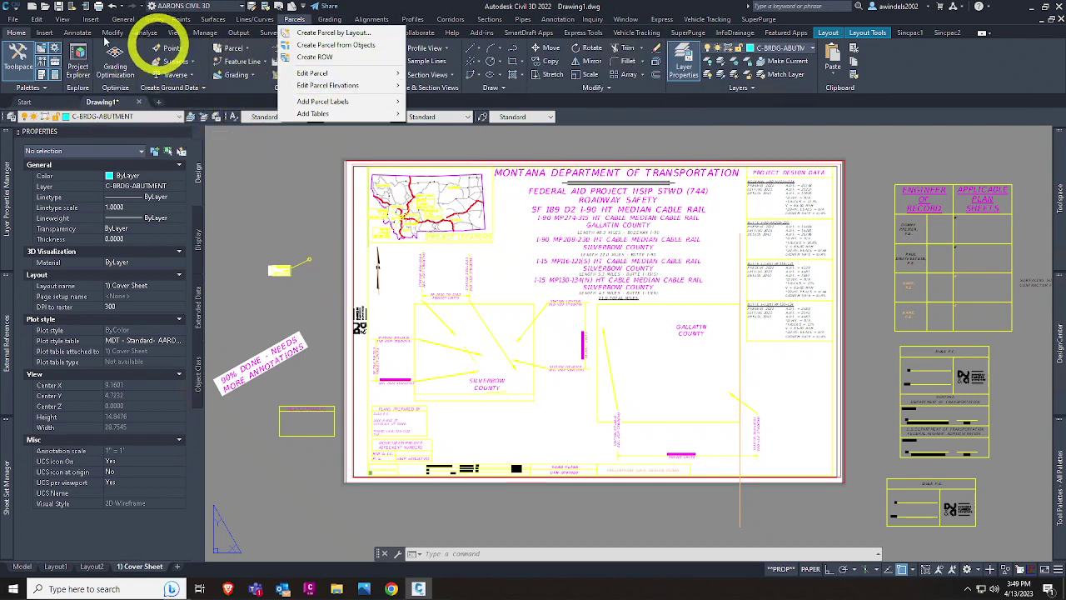
{"action": "left_click", "coordinate": [252, 164]}
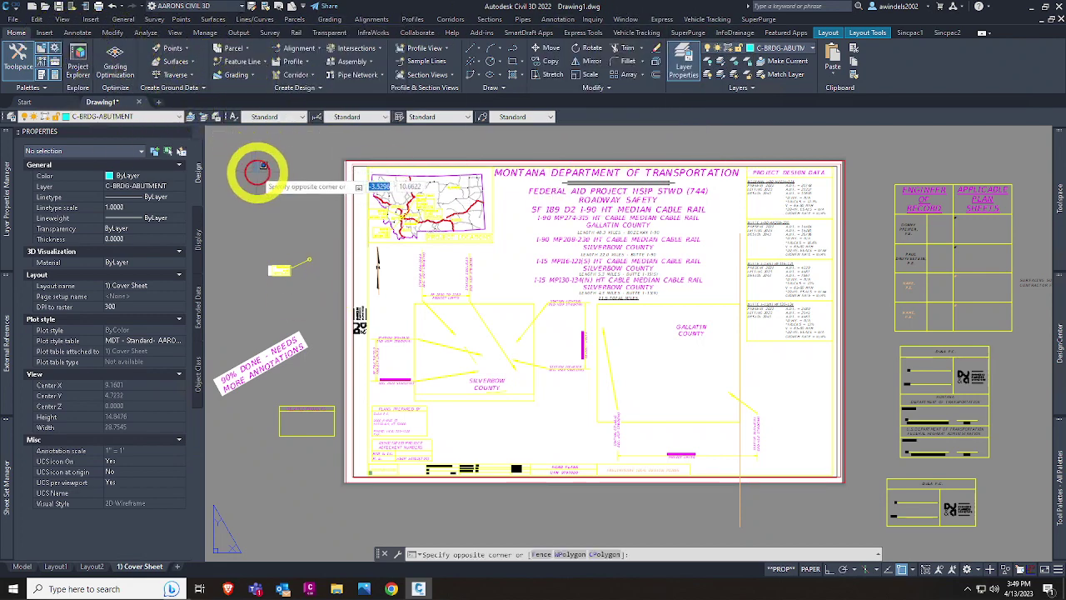
{"action": "left_click", "coordinate": [259, 178]}
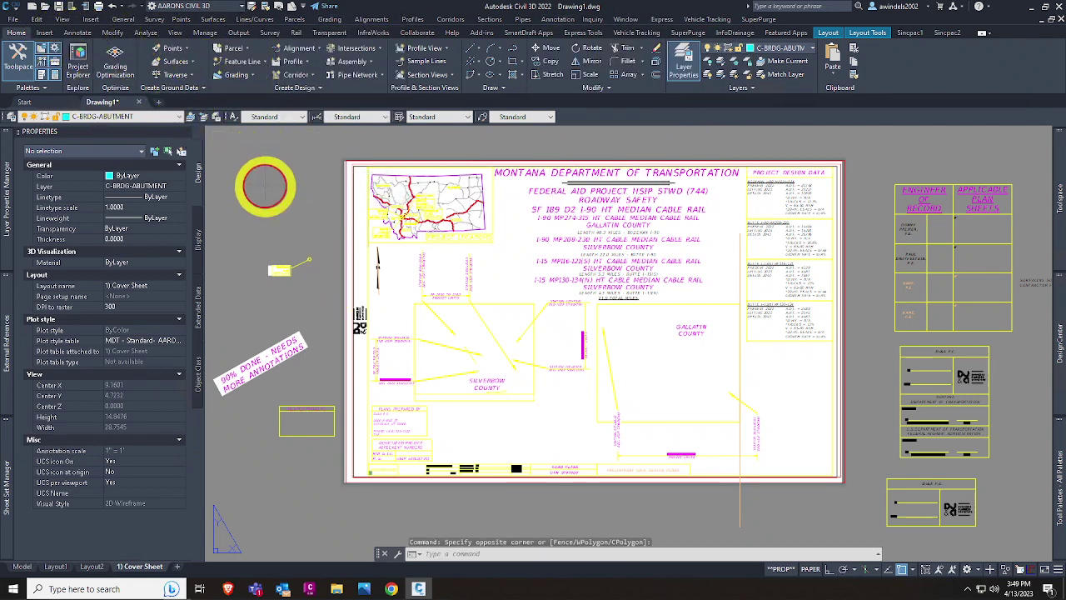
{"action": "left_click", "coordinate": [379, 20]}
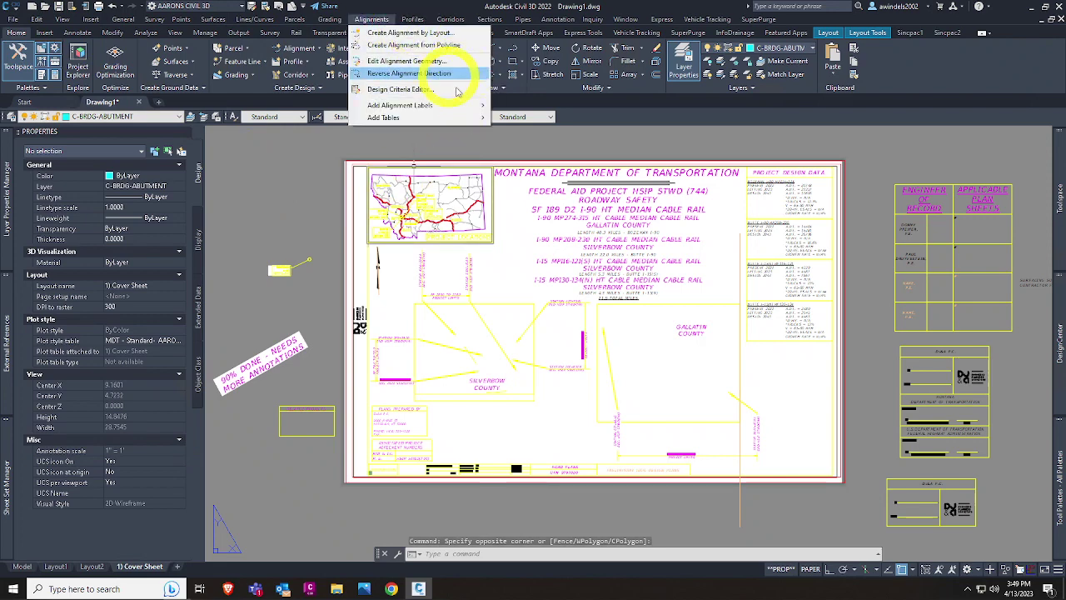
{"action": "left_click", "coordinate": [402, 135]}
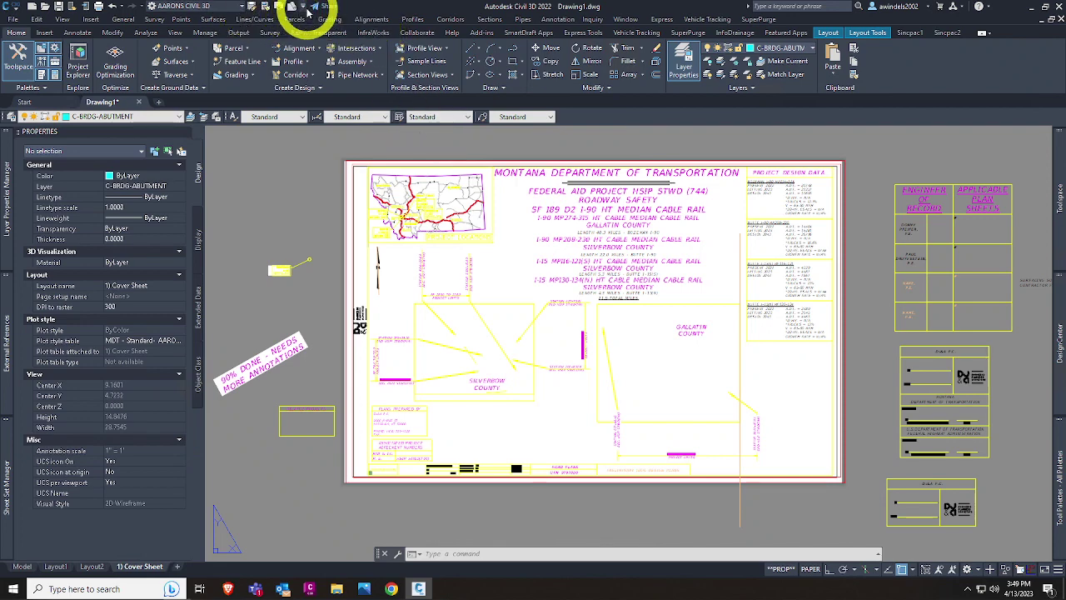
Step: Hide the classic menu bar through the Quick Access Toolbar customization options
{"action": "left_click", "coordinate": [303, 6]}
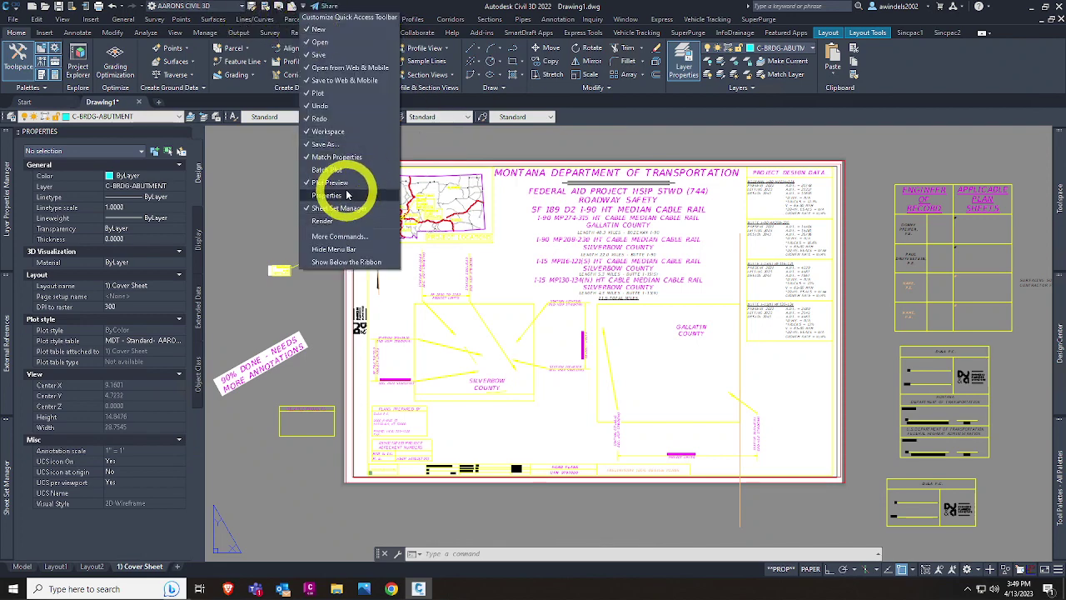
{"action": "left_click", "coordinate": [354, 249]}
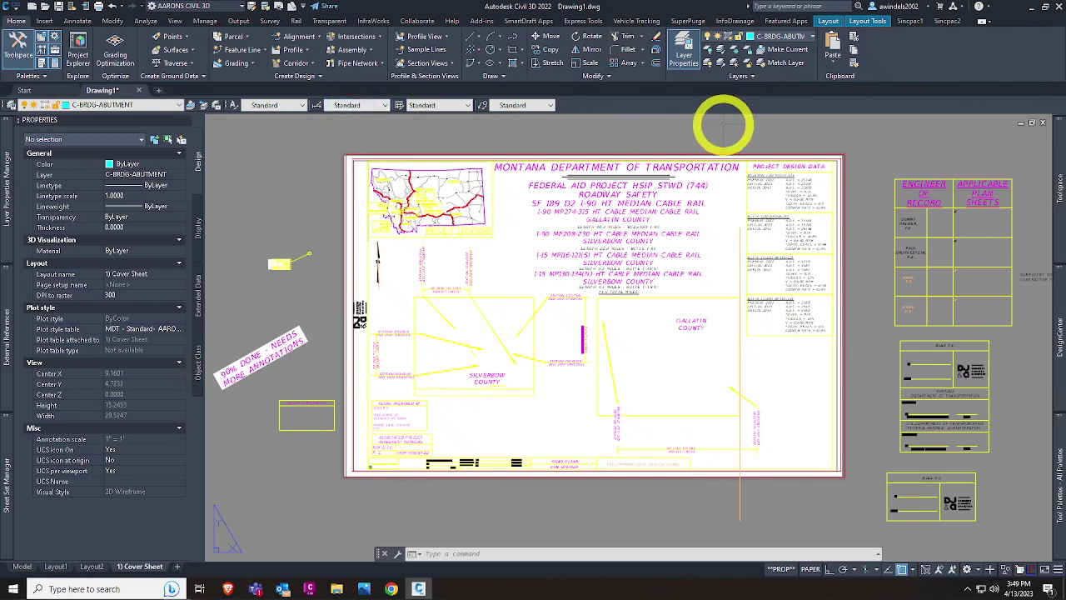
Step: Add Coordinates, Infer Constraints, Dynamic Input, LineWeight, Transparency, Selection Cycling, Quick Properties, Lock UI and Graphics Performance to the status bar
{"action": "mouse_move", "coordinate": [1046, 535]}
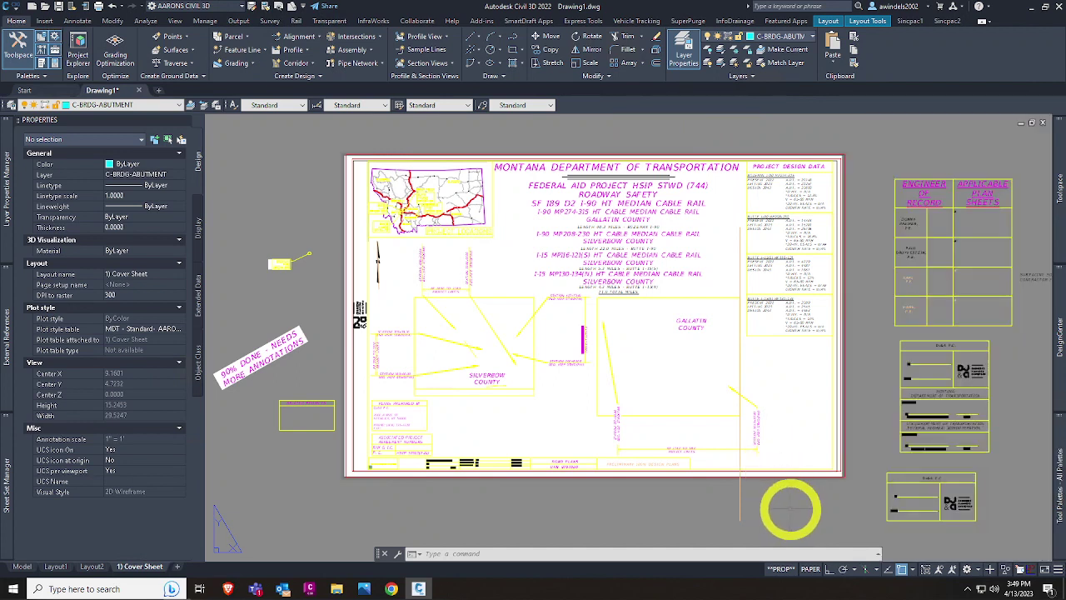
{"action": "left_click", "coordinate": [1055, 569]}
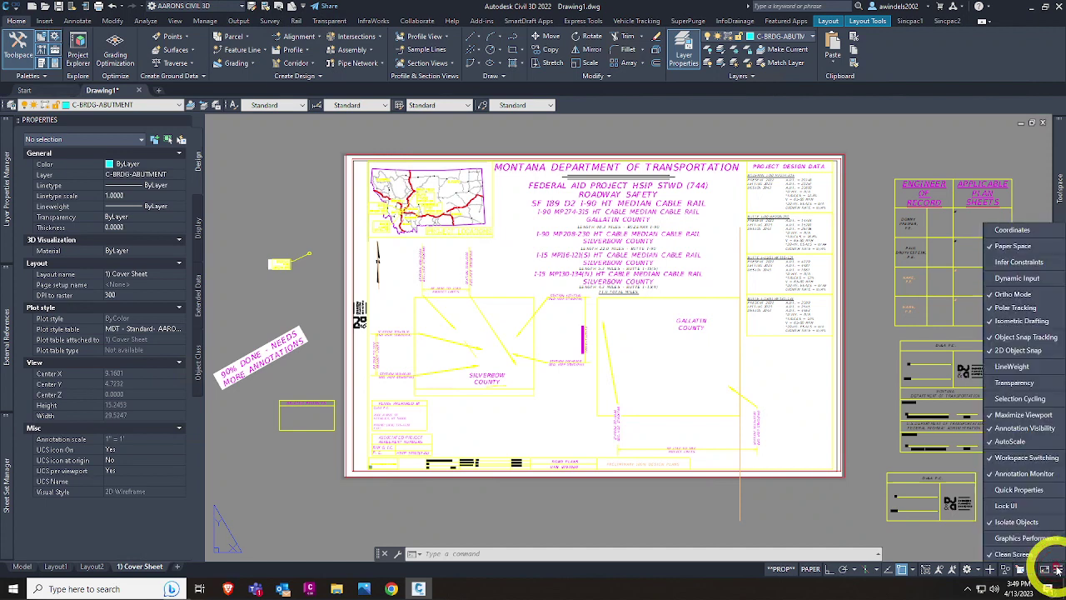
{"action": "left_click", "coordinate": [1014, 382]}
{"action": "left_click", "coordinate": [1018, 399]}
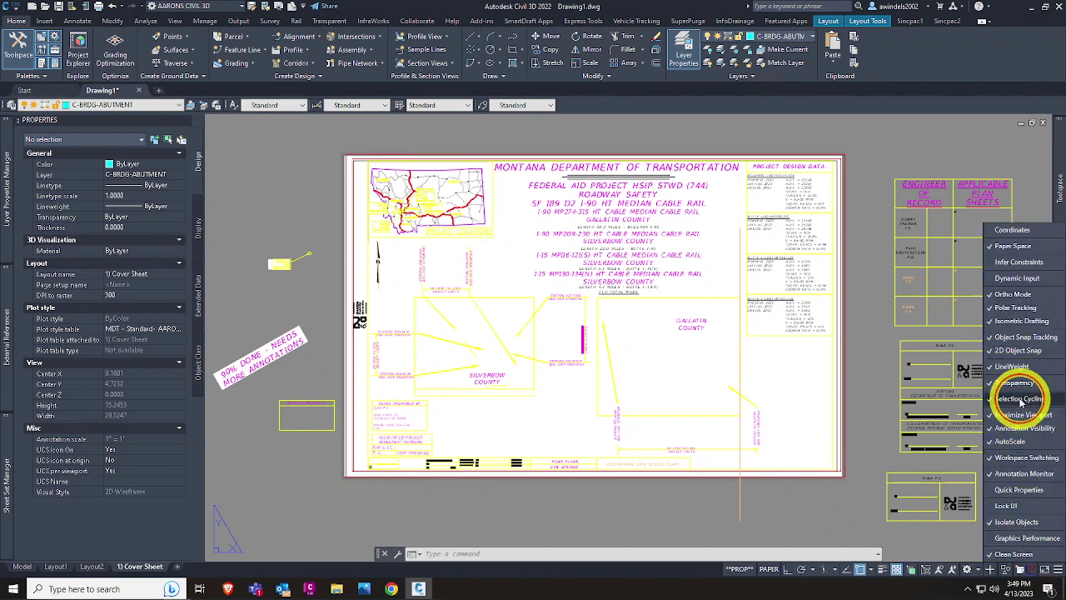
{"action": "left_click", "coordinate": [1009, 505]}
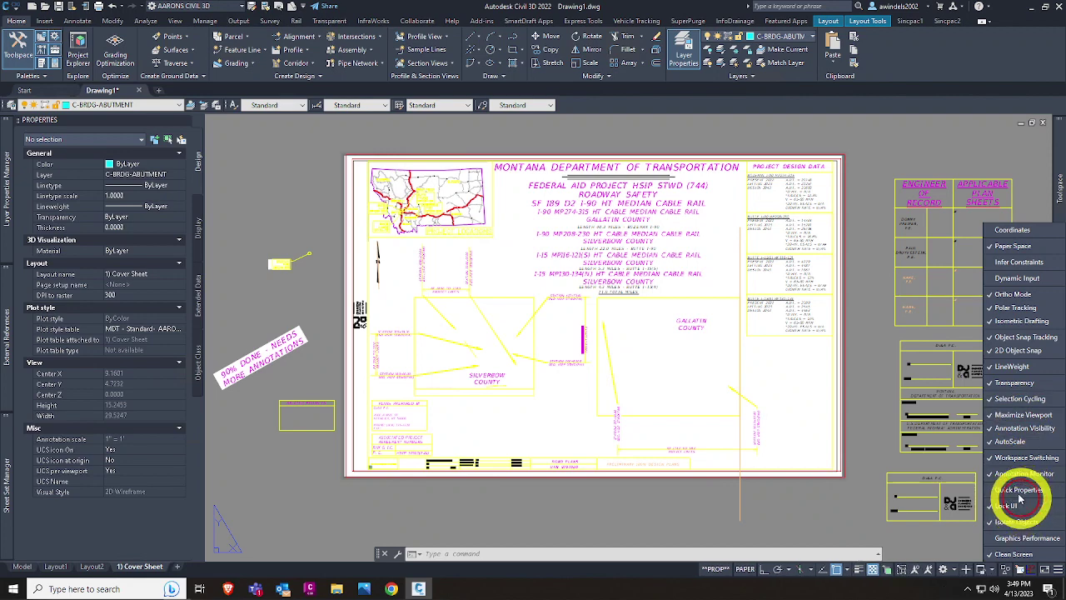
{"action": "left_click", "coordinate": [1014, 491]}
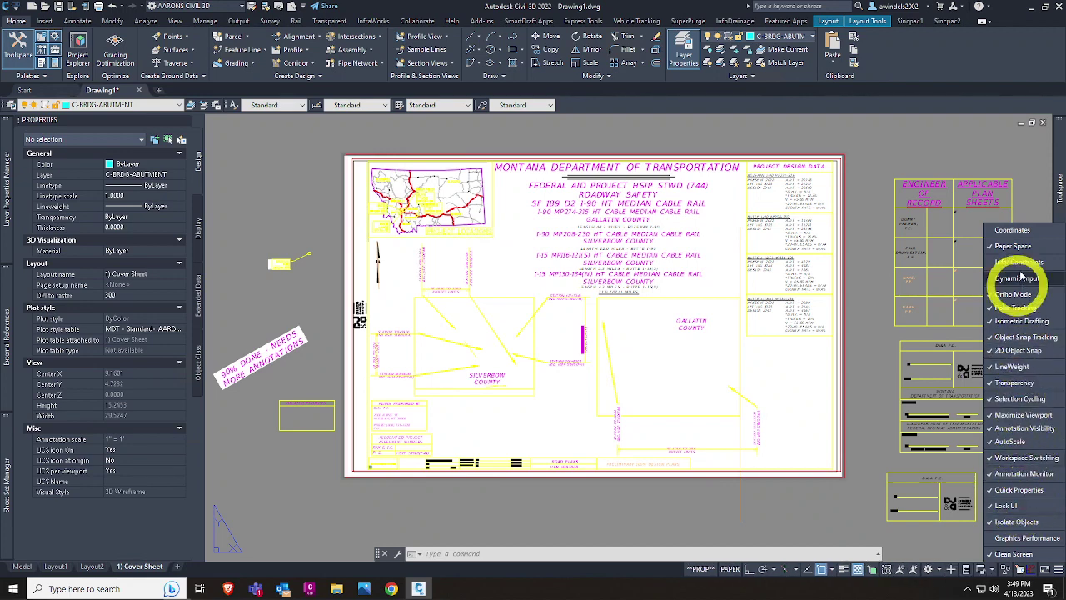
{"action": "left_click", "coordinate": [1024, 233]}
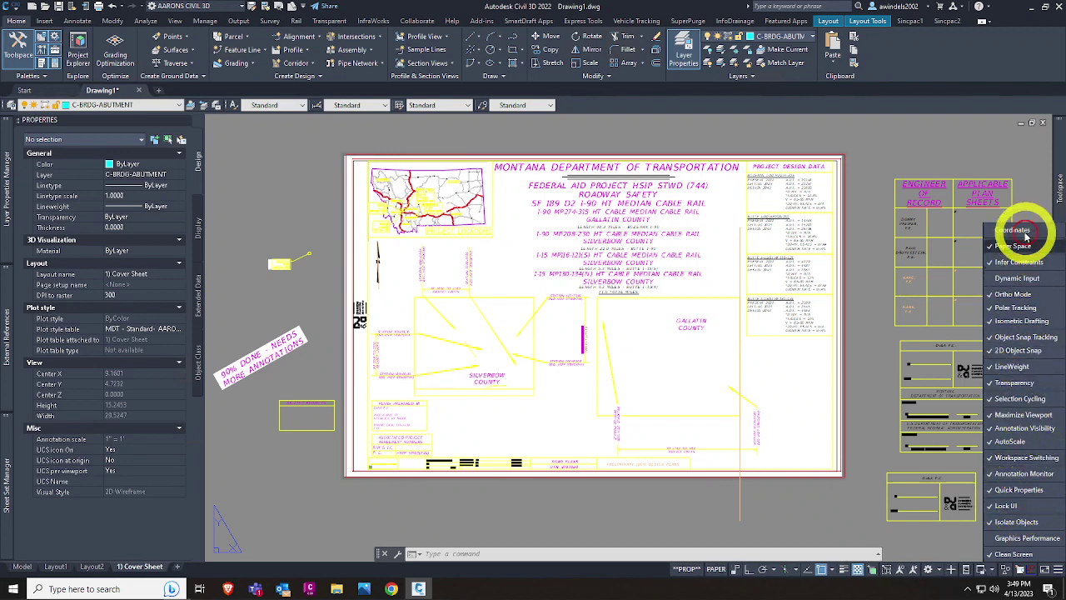
{"action": "left_click", "coordinate": [1020, 278]}
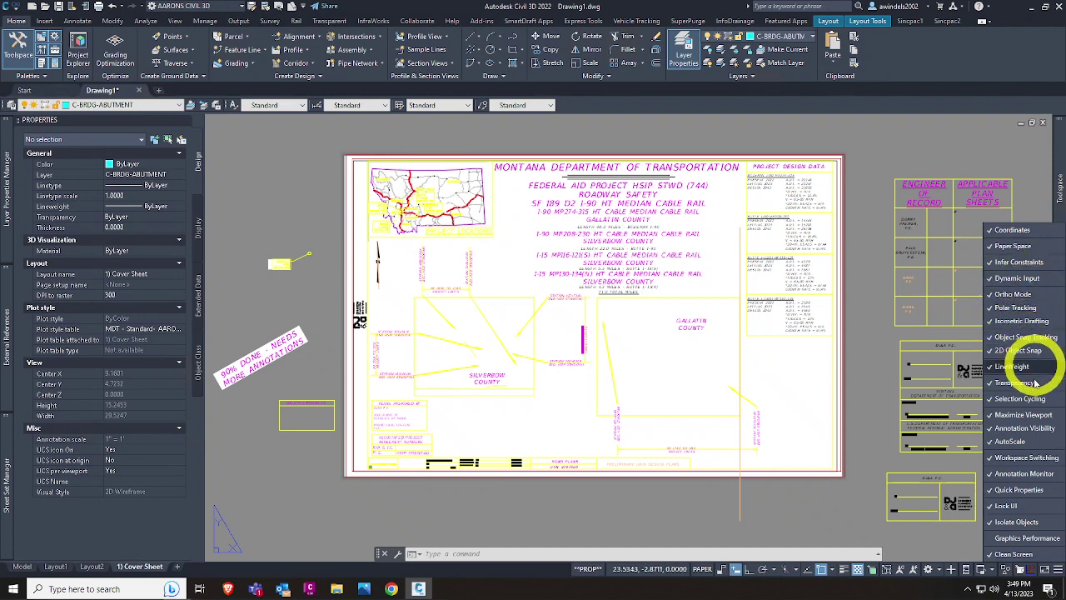
{"action": "left_click", "coordinate": [1024, 539]}
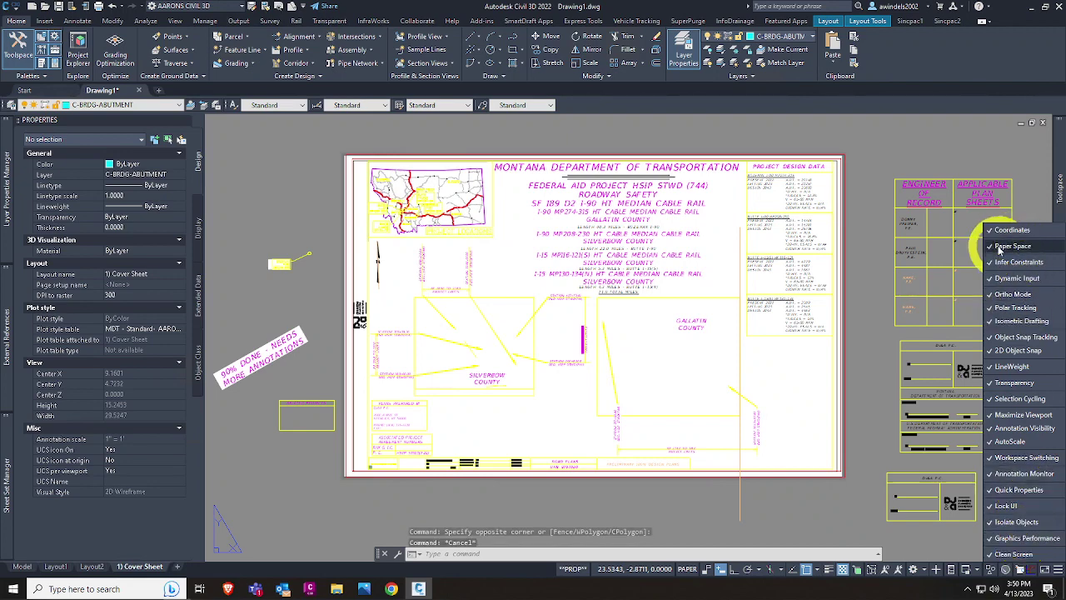
{"action": "left_click", "coordinate": [834, 531]}
Step: Activate the Gallatin County viewport's model space on the cover sheet and set its annotation scale to 1" = 500'
{"action": "left_click", "coordinate": [804, 521]}
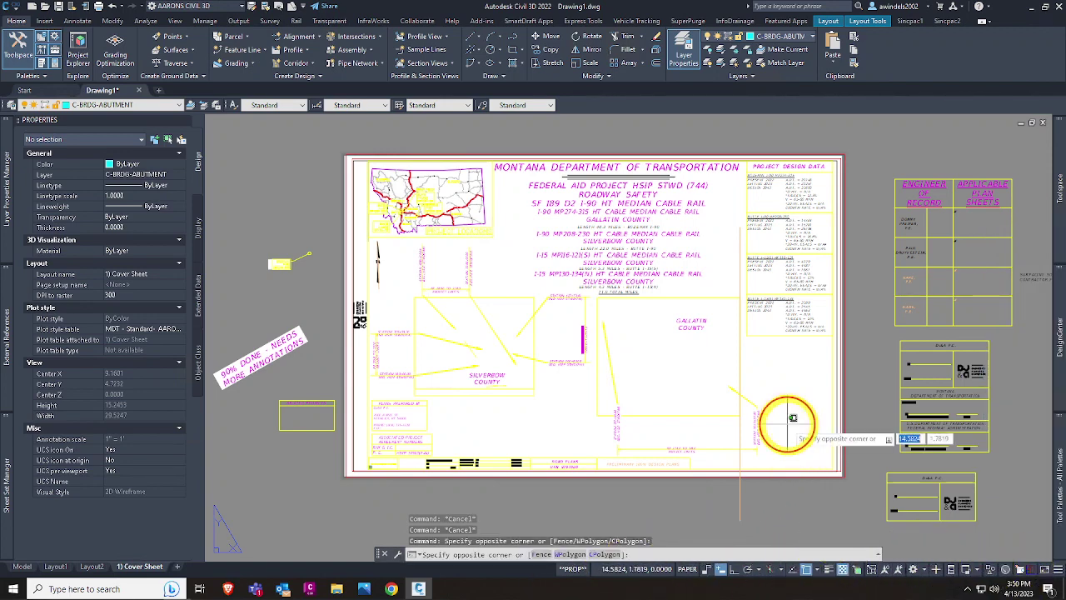
{"action": "middle_click_drag", "start_coordinate": [785, 400], "coordinate": [828, 409]}
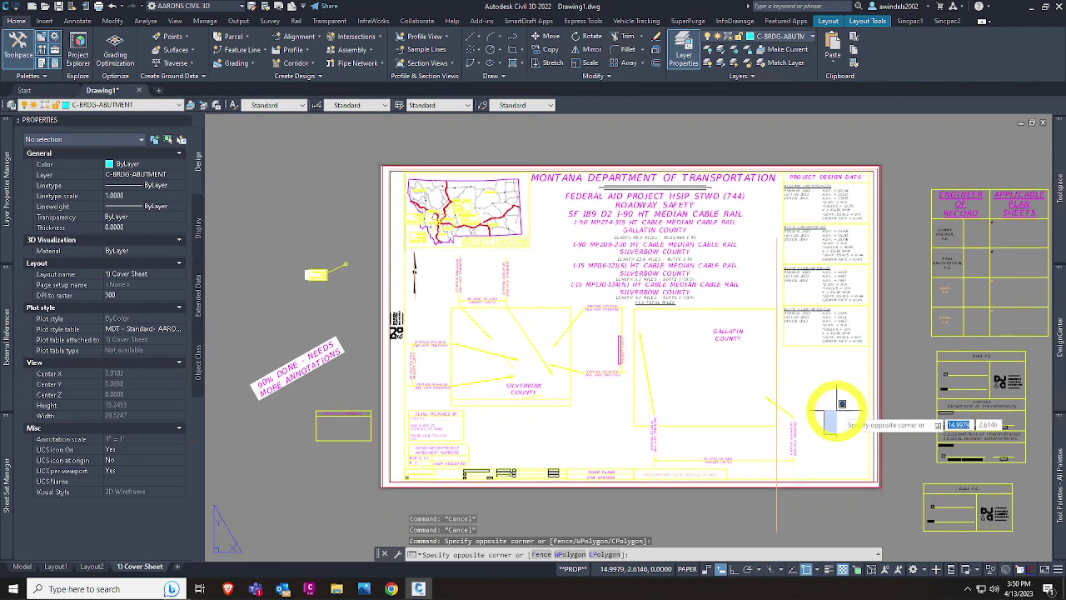
{"action": "double_click", "coordinate": [708, 384]}
{"action": "key", "text": "Escape"}
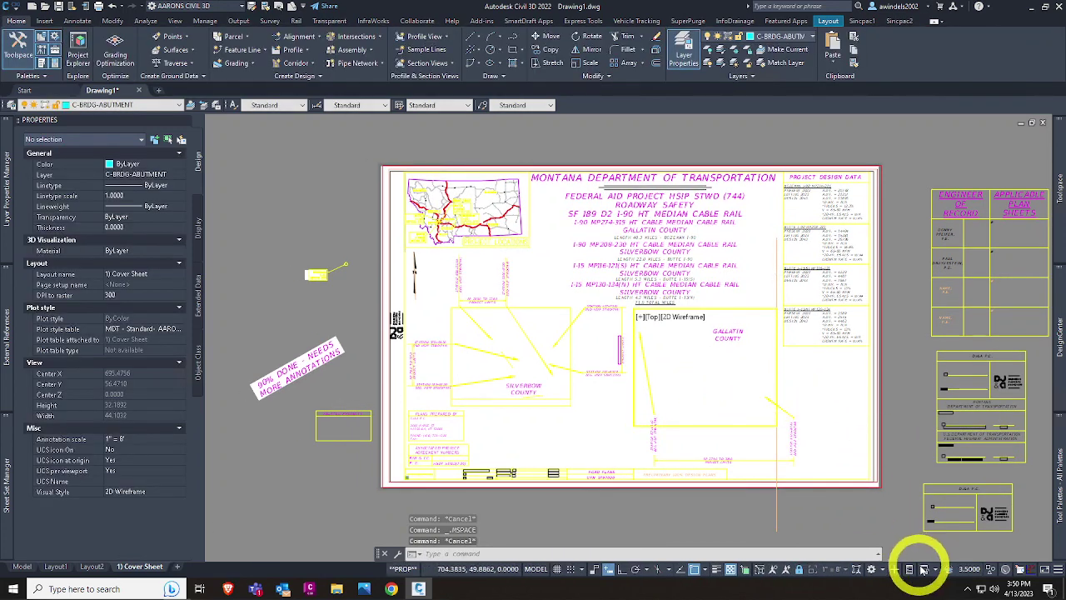
{"action": "left_click", "coordinate": [933, 571]}
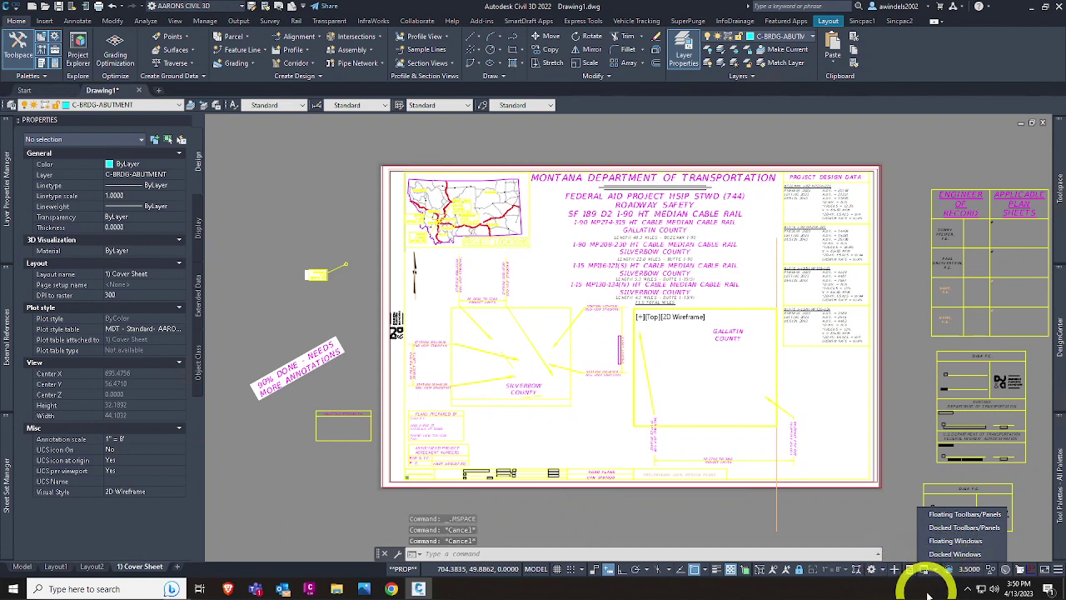
{"action": "left_click", "coordinate": [801, 447]}
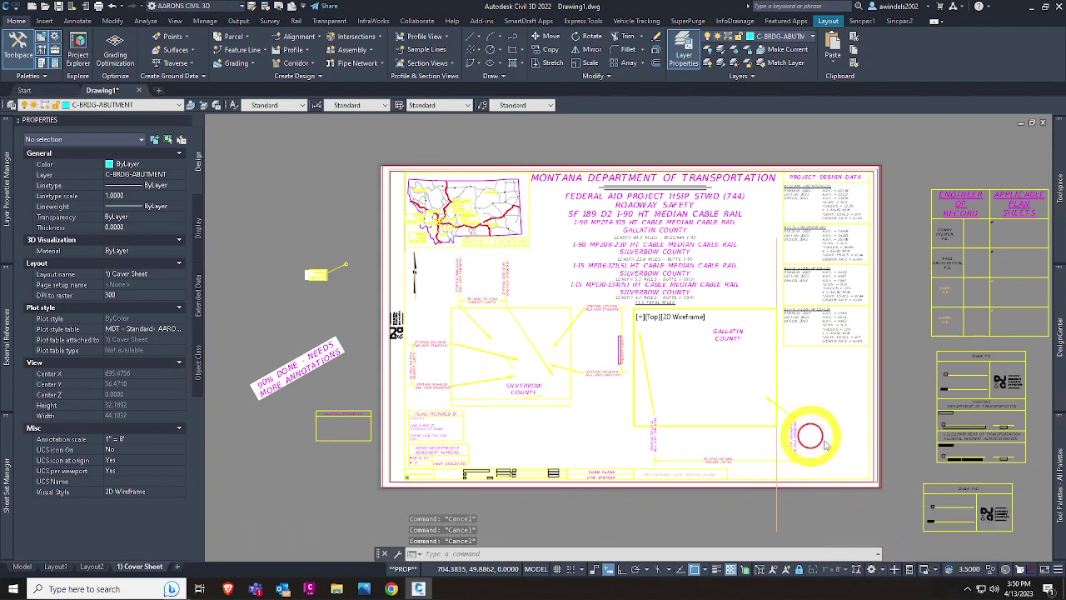
{"action": "left_click", "coordinate": [736, 381]}
{"action": "key", "text": "Escape"}
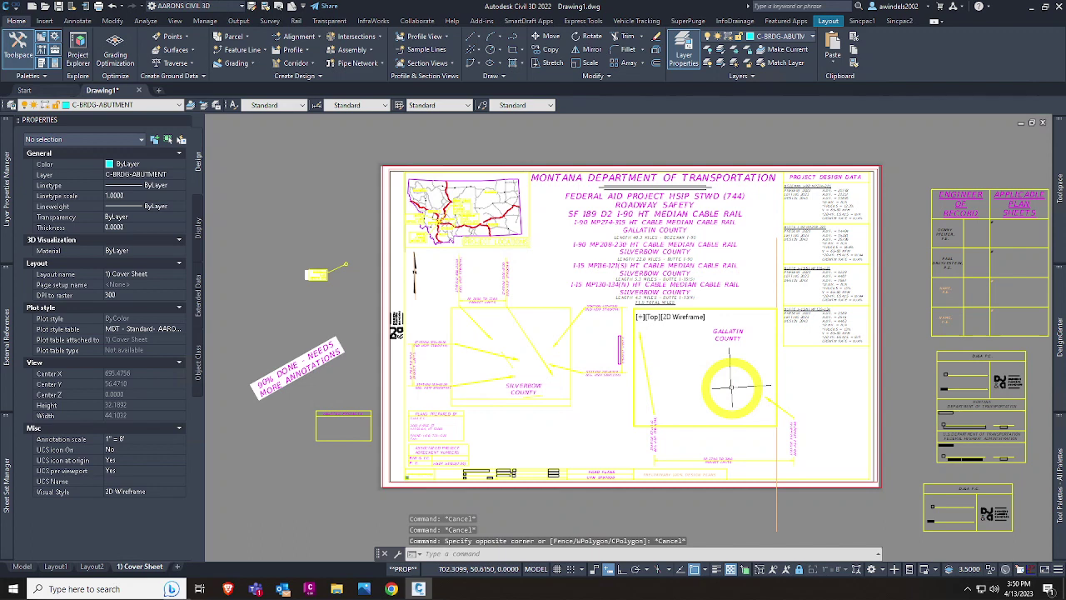
{"action": "left_click", "coordinate": [832, 570]}
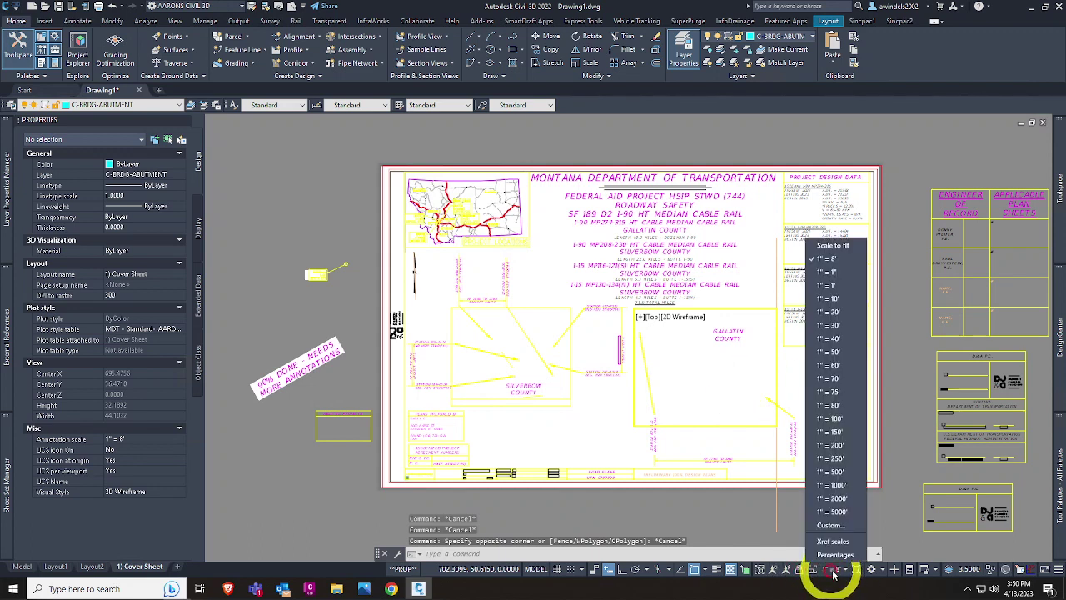
{"action": "left_click", "coordinate": [835, 472]}
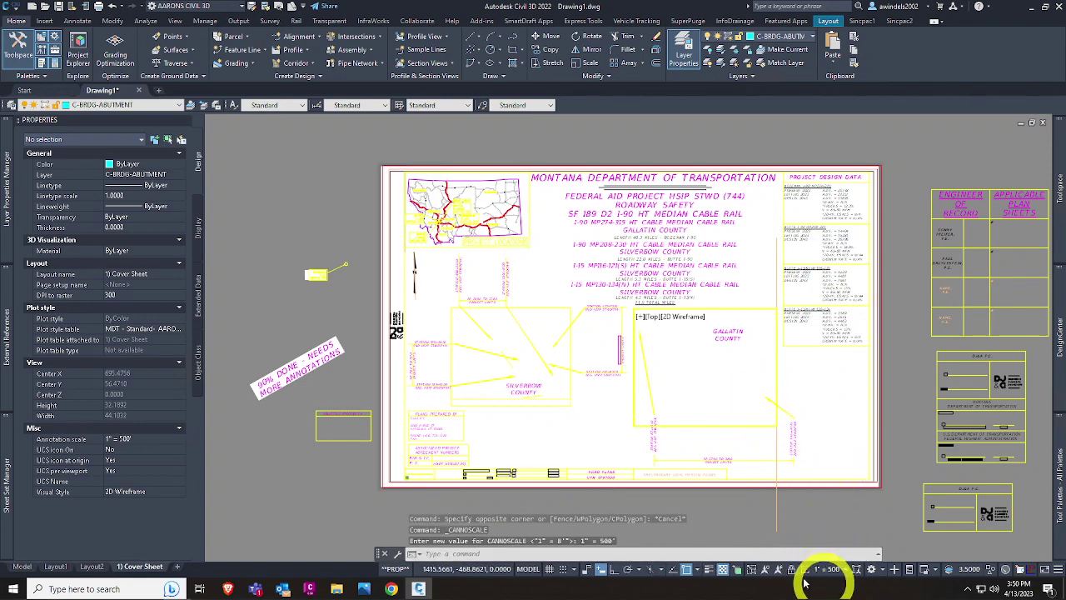
Step: Look over the Lock UI options and return from the Gallatin County viewport to paper space
{"action": "left_click", "coordinate": [936, 571]}
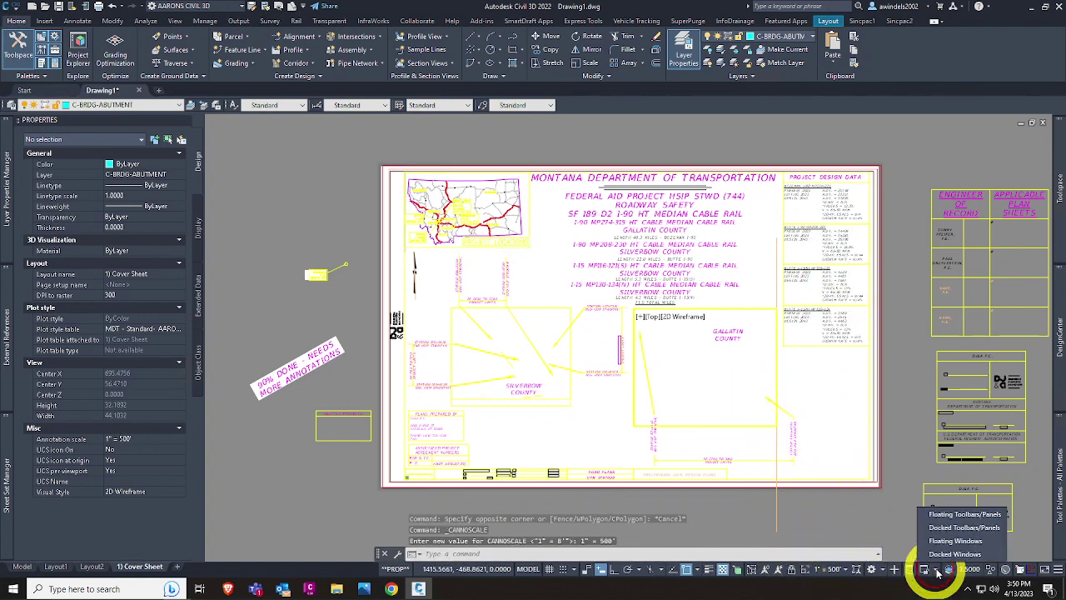
{"action": "left_click", "coordinate": [878, 521]}
{"action": "key", "text": "Escape"}
{"action": "key", "text": "Escape"}
{"action": "key", "text": "Escape"}
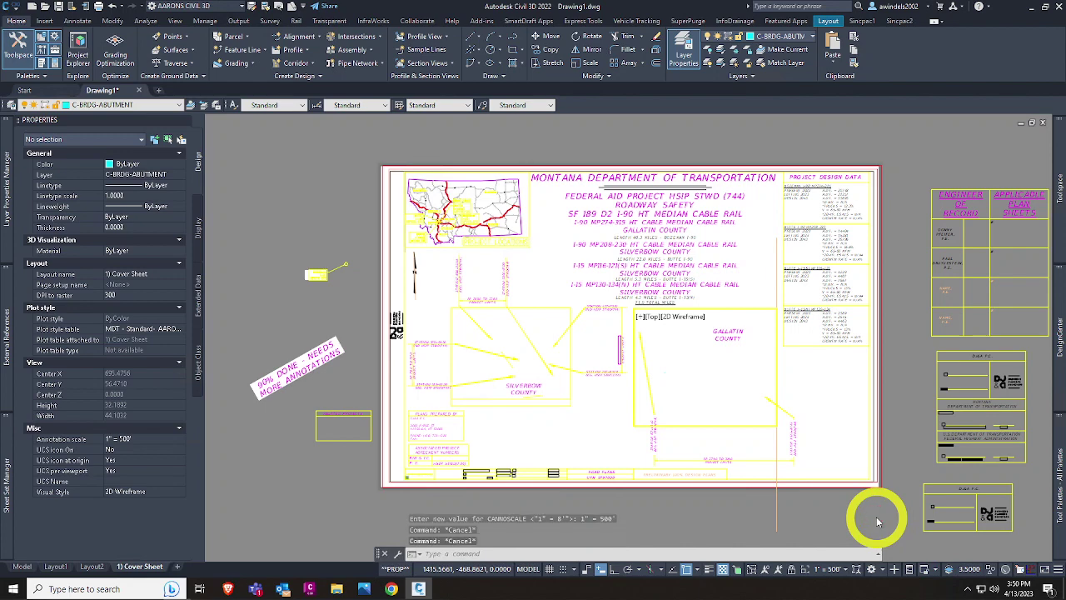
{"action": "double_click", "coordinate": [878, 521]}
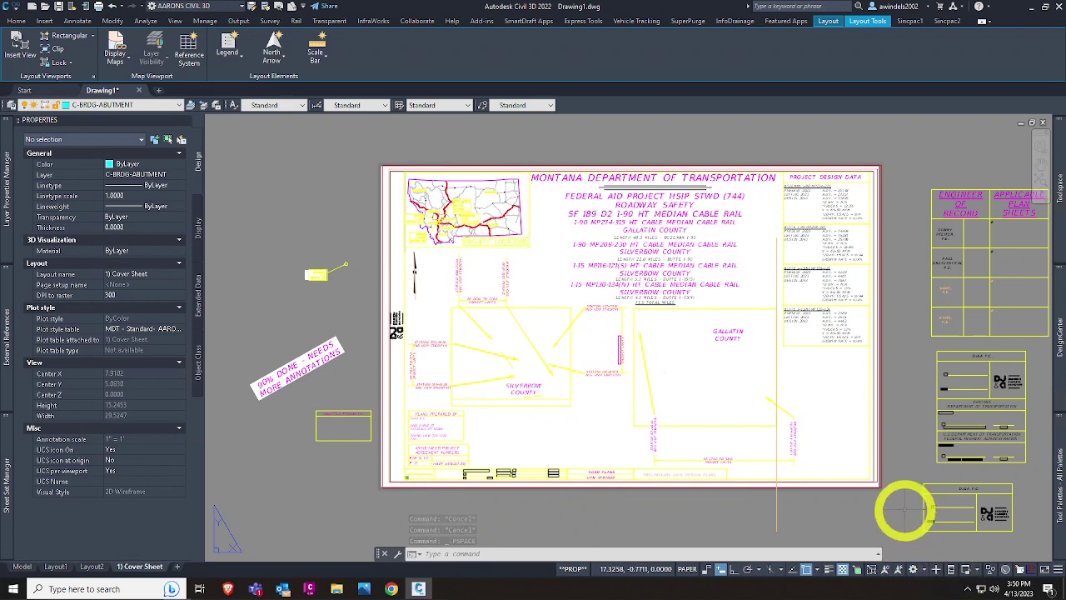
{"action": "middle_click_drag", "start_coordinate": [908, 505], "coordinate": [850, 506]}
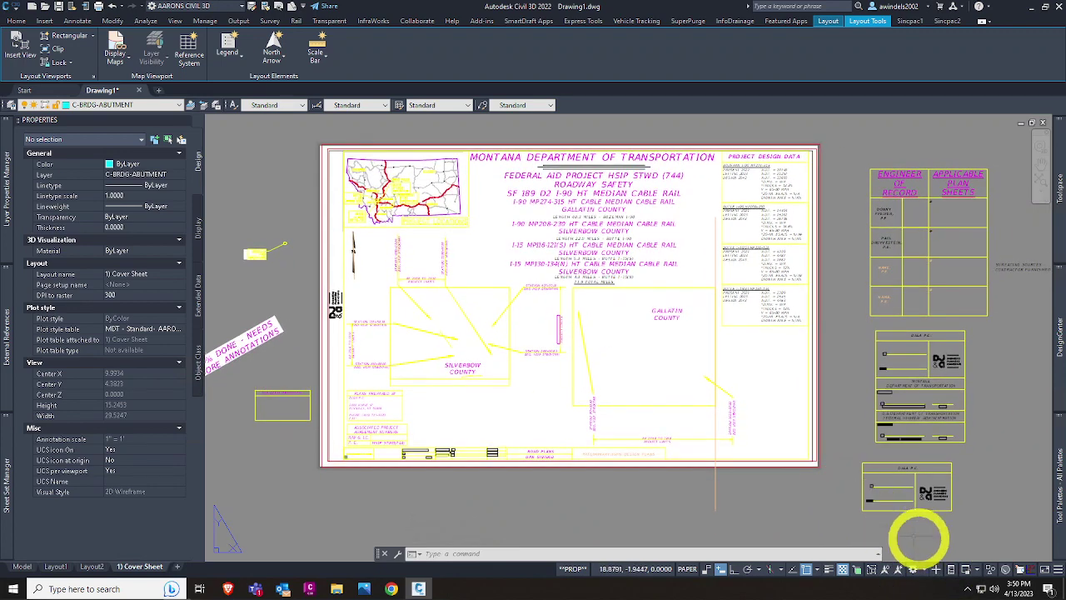
Step: Lock the docked toolbars/panels and the docked windows, and expand the docked Tool Palettes
{"action": "left_click", "coordinate": [978, 570]}
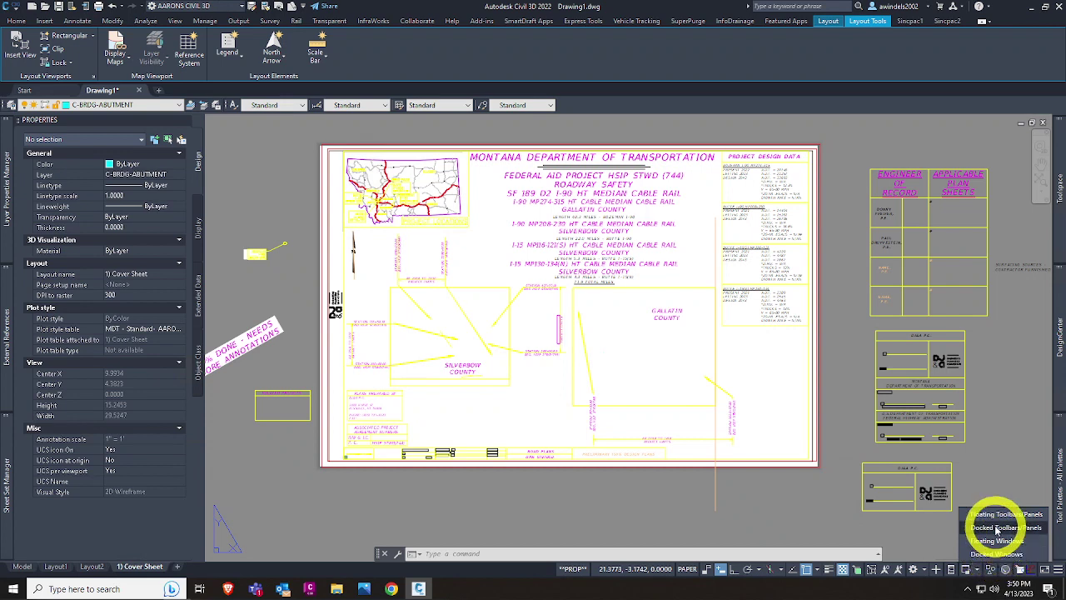
{"action": "left_click", "coordinate": [1060, 491]}
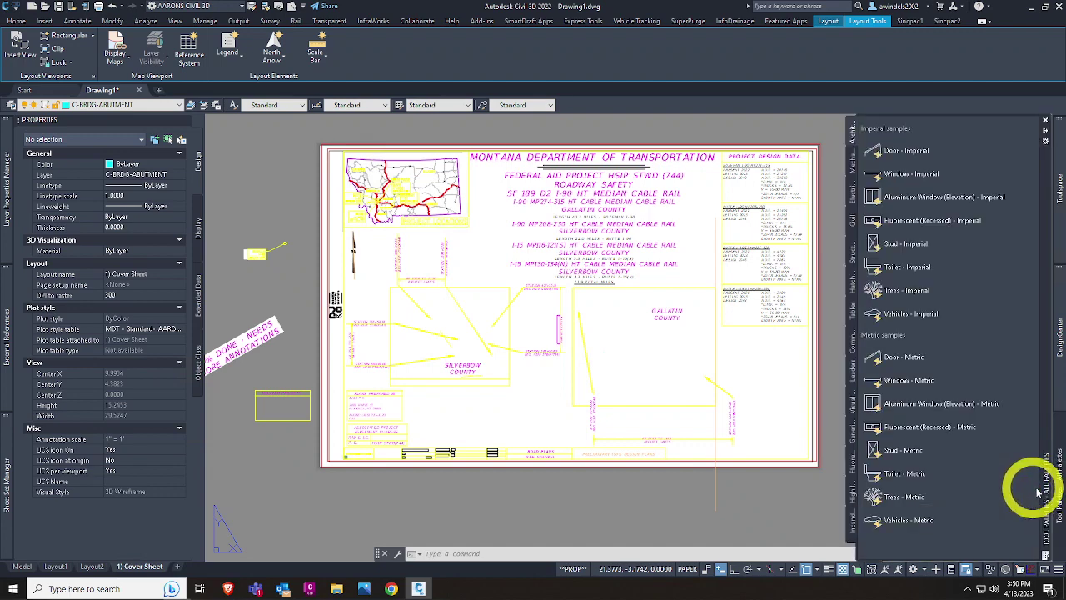
{"action": "left_click", "coordinate": [1045, 491]}
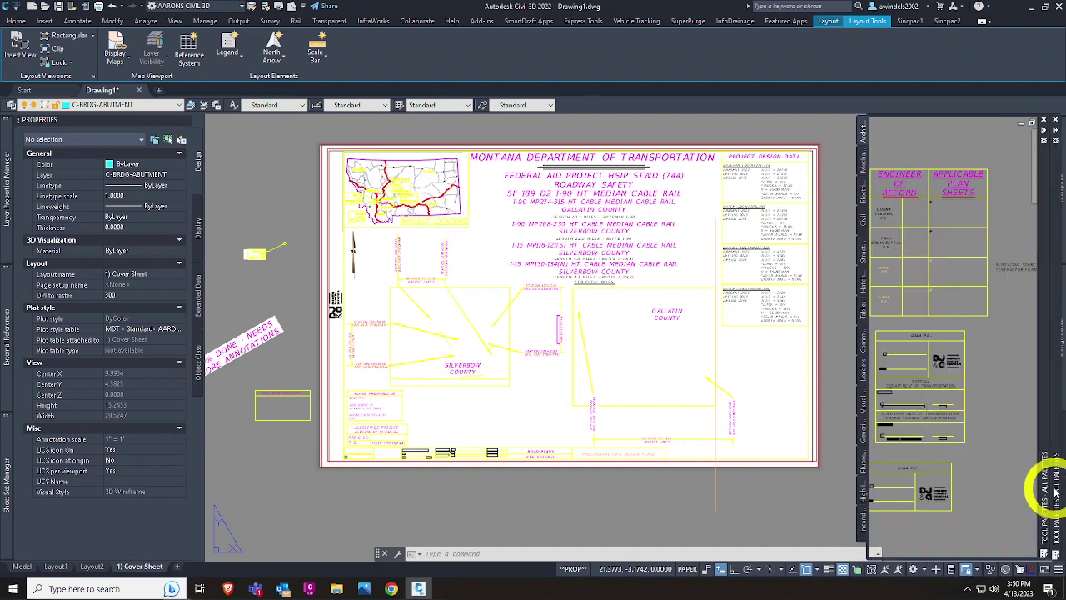
{"action": "left_click", "coordinate": [989, 569]}
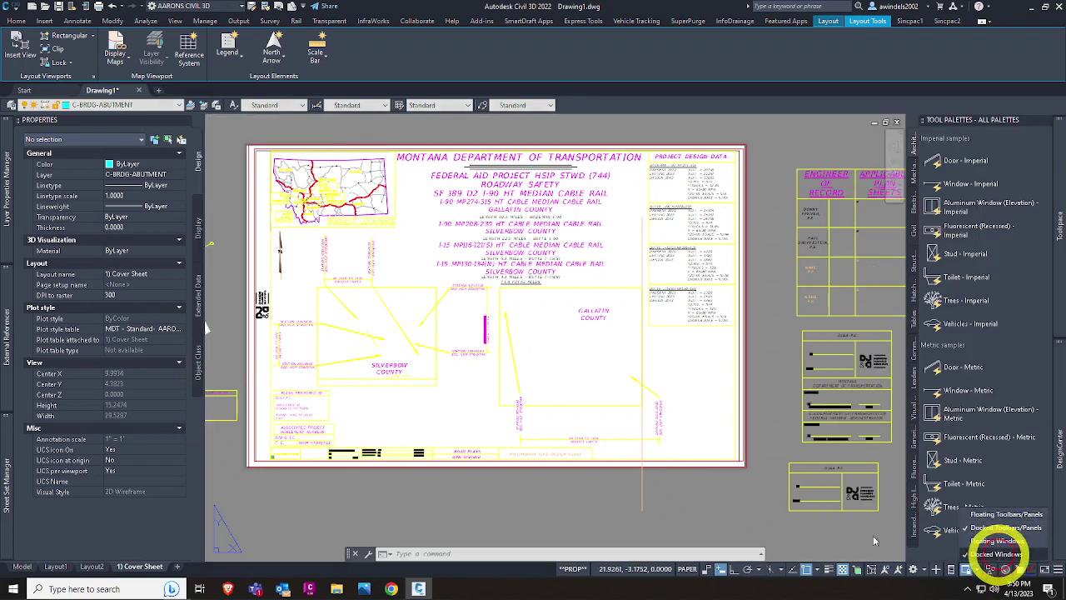
Step: Try to move the locked Tool Palettes, recheck the Lock UI options, and collapse the palette
{"action": "left_click", "coordinate": [1028, 118]}
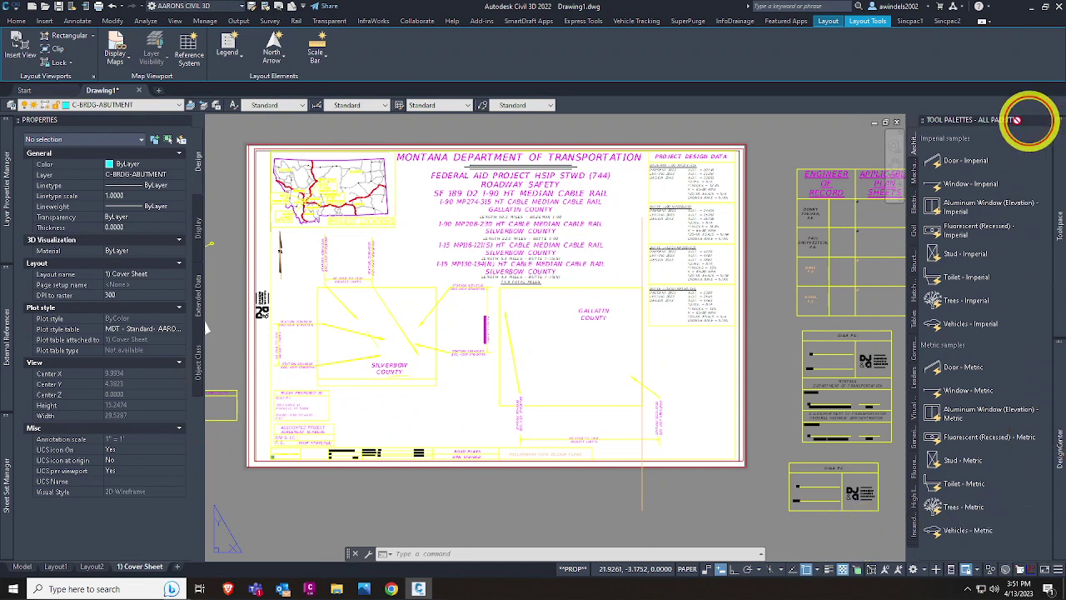
{"action": "left_click", "coordinate": [966, 568]}
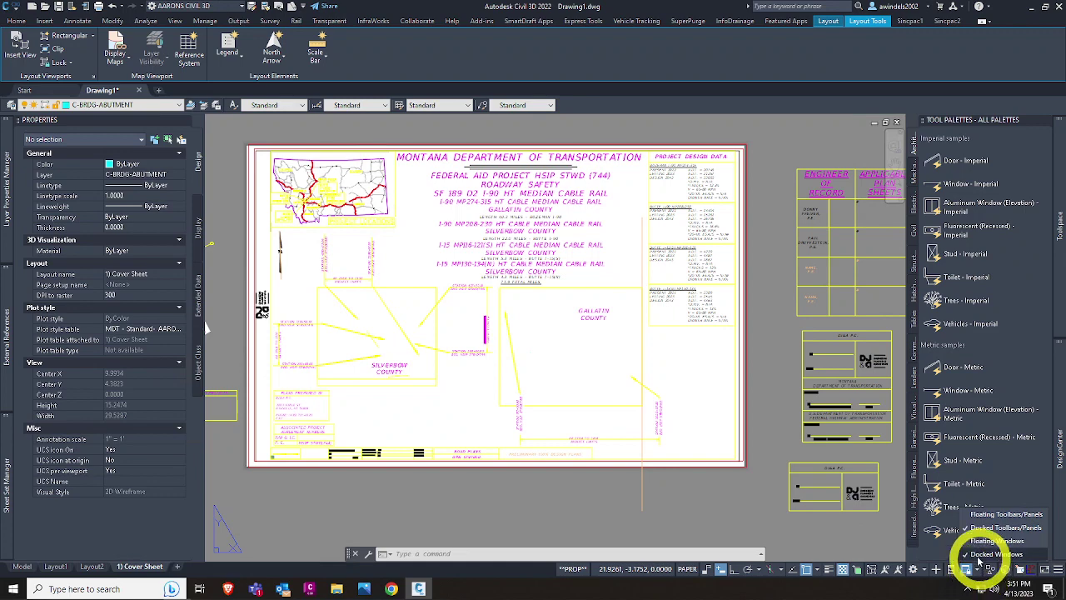
{"action": "left_click", "coordinate": [1033, 122]}
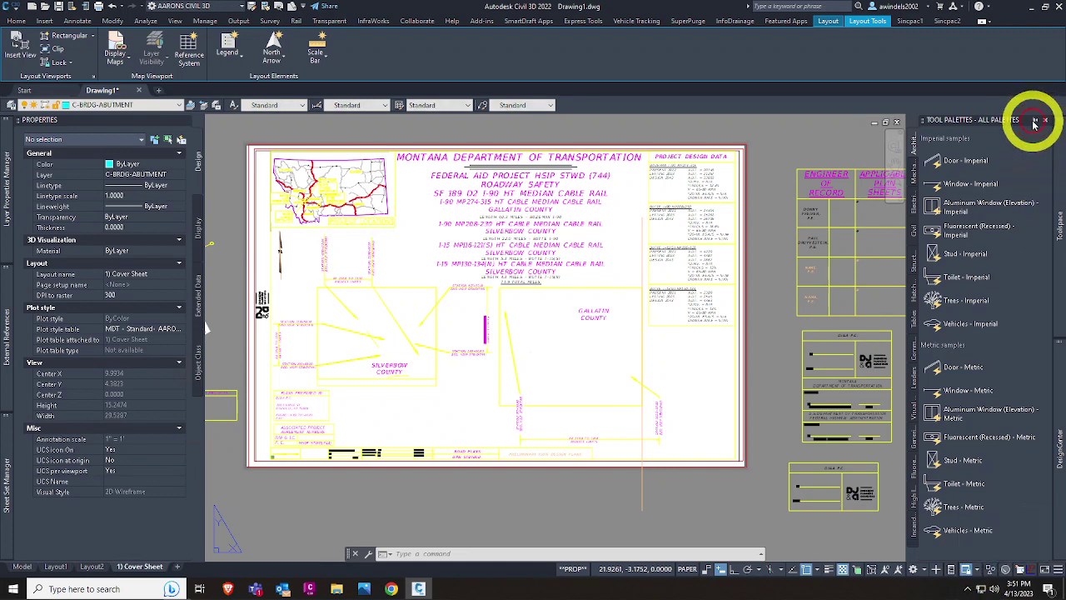
{"action": "left_click", "coordinate": [1044, 120]}
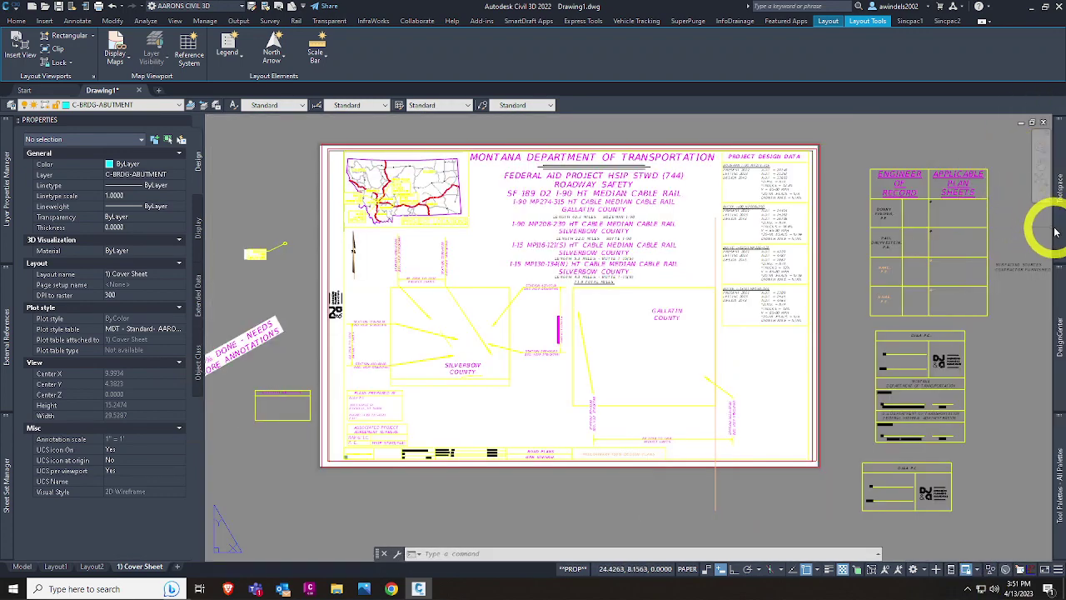
{"action": "mouse_move", "coordinate": [1055, 231]}
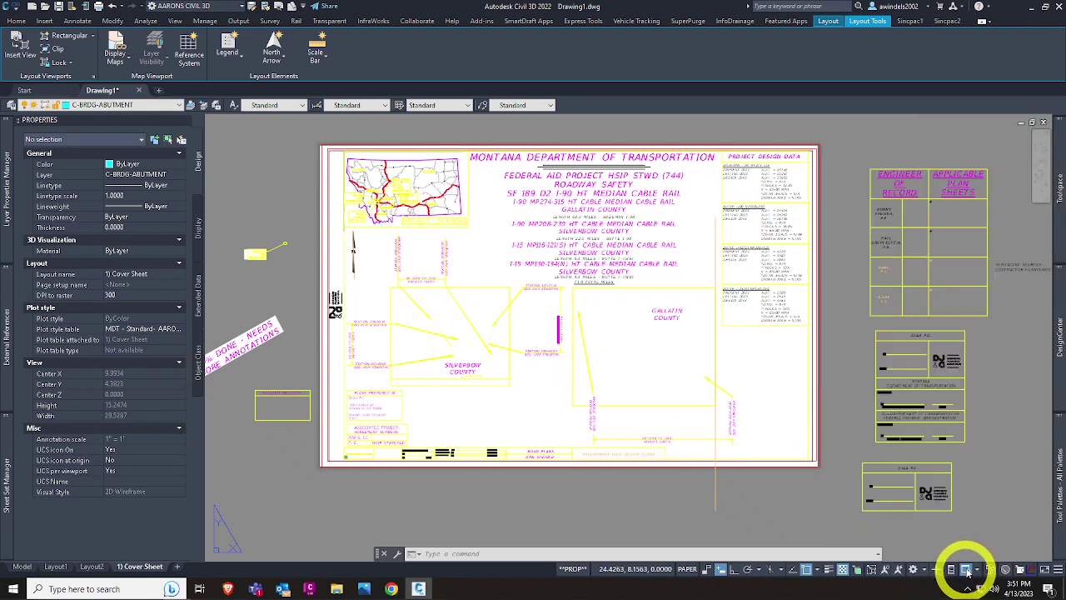
Step: Switch from the 1) Cover Sheet layout to model space
{"action": "double_click", "coordinate": [544, 510]}
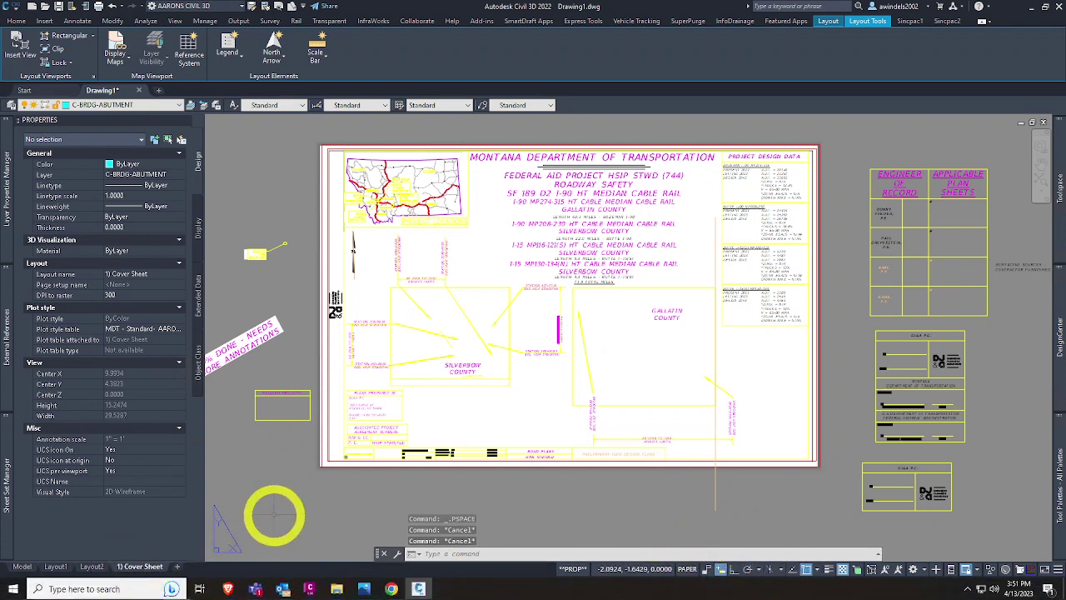
{"action": "left_click", "coordinate": [22, 566]}
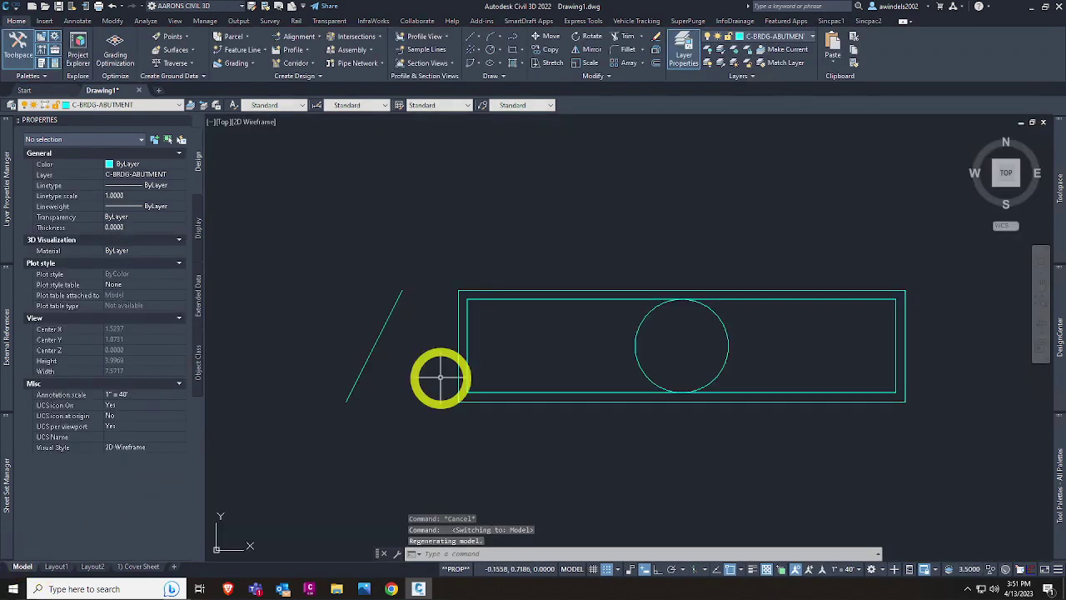
{"action": "mouse_move", "coordinate": [563, 251]}
{"action": "middle_mouse_down"}
{"action": "mouse_move", "coordinate": [507, 202]}
{"action": "mouse_move", "coordinate": [598, 215]}
{"action": "middle_mouse_up"}
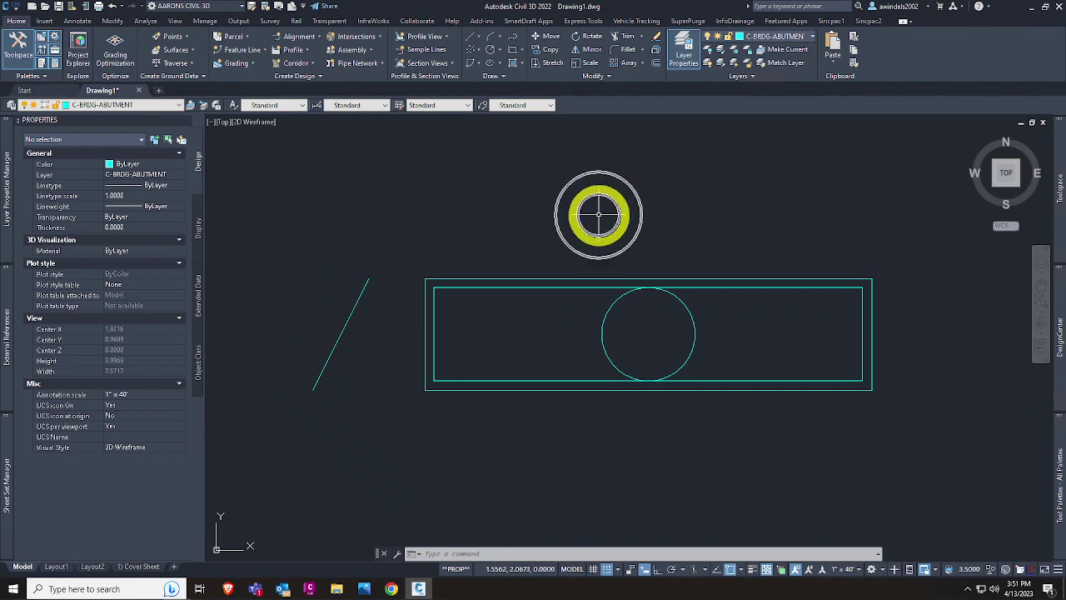
Step: Switch to the Programs window in File Explorer and go to the synced DJ&A, PC folder
{"action": "left_click", "coordinate": [257, 590]}
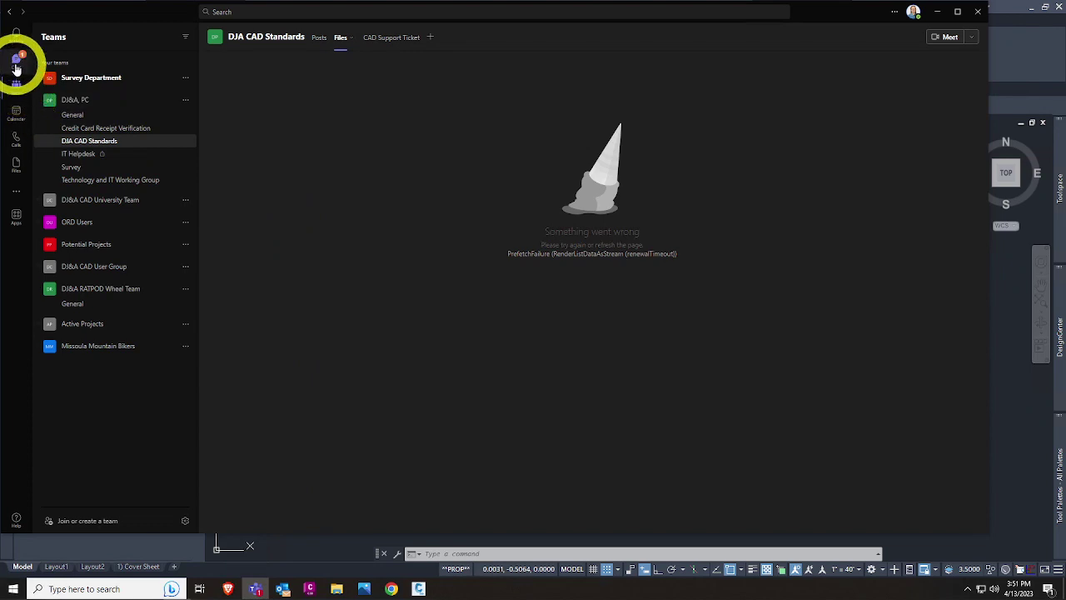
{"action": "left_click", "coordinate": [936, 18]}
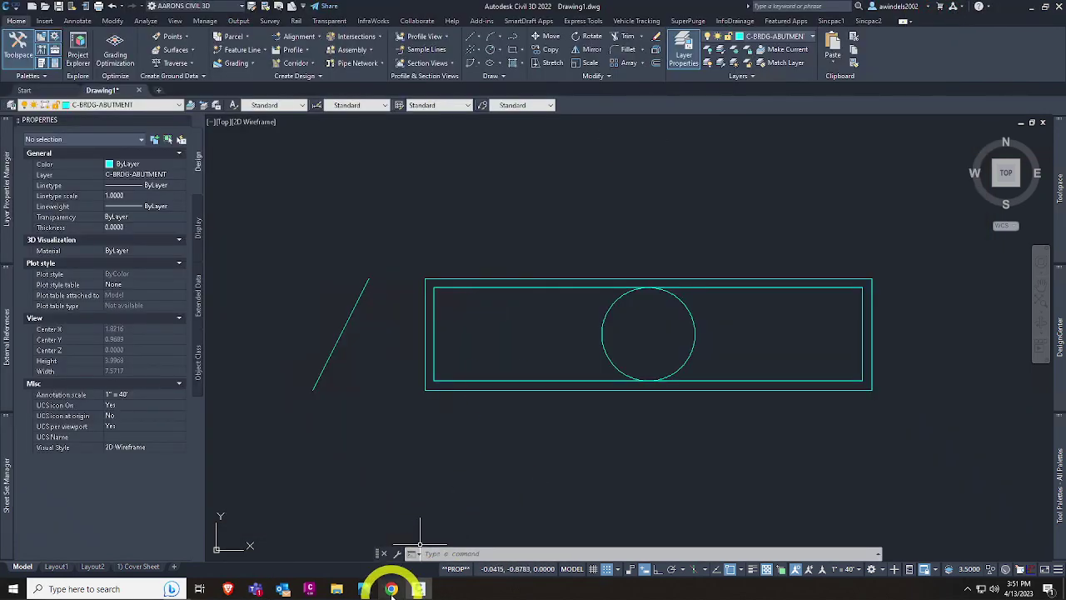
{"action": "mouse_move", "coordinate": [392, 591]}
{"action": "mouse_move", "coordinate": [336, 589]}
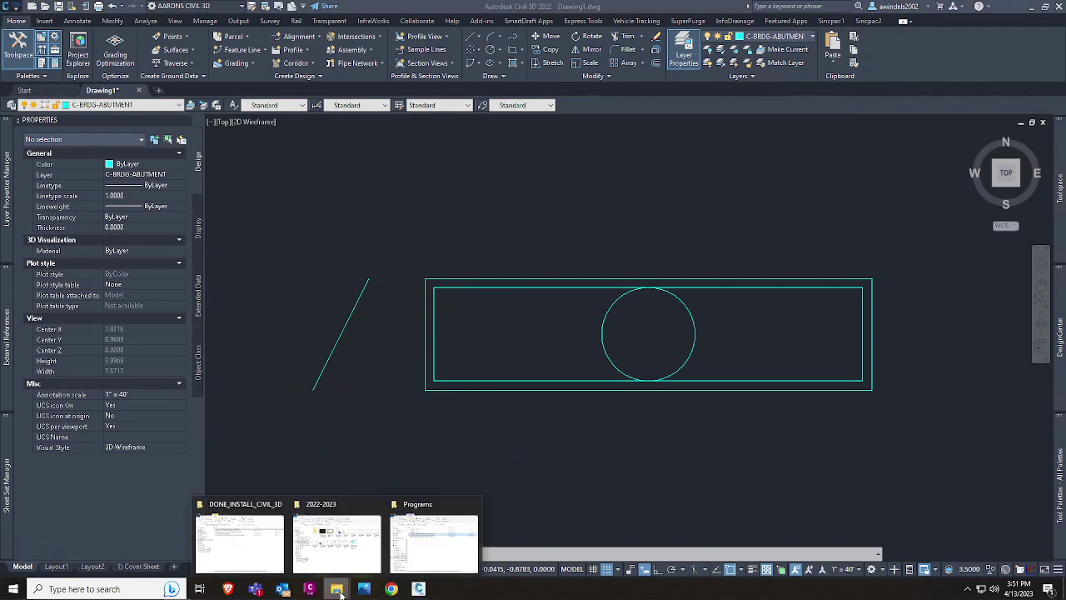
{"action": "mouse_move", "coordinate": [423, 543]}
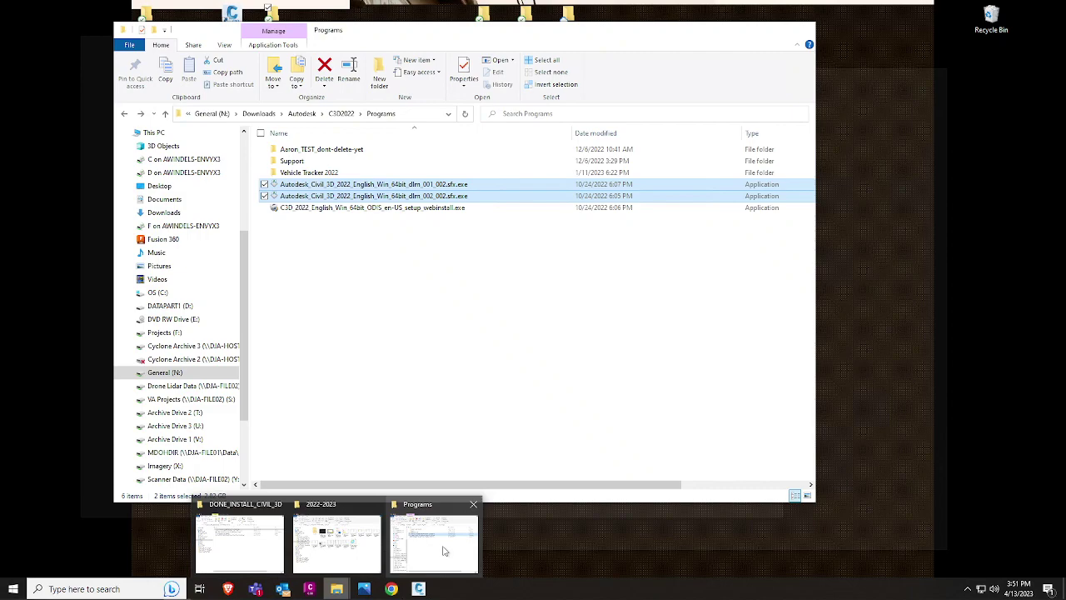
{"action": "left_click", "coordinate": [444, 550]}
{"action": "left_click_drag", "start_coordinate": [242, 249], "coordinate": [252, 150]}
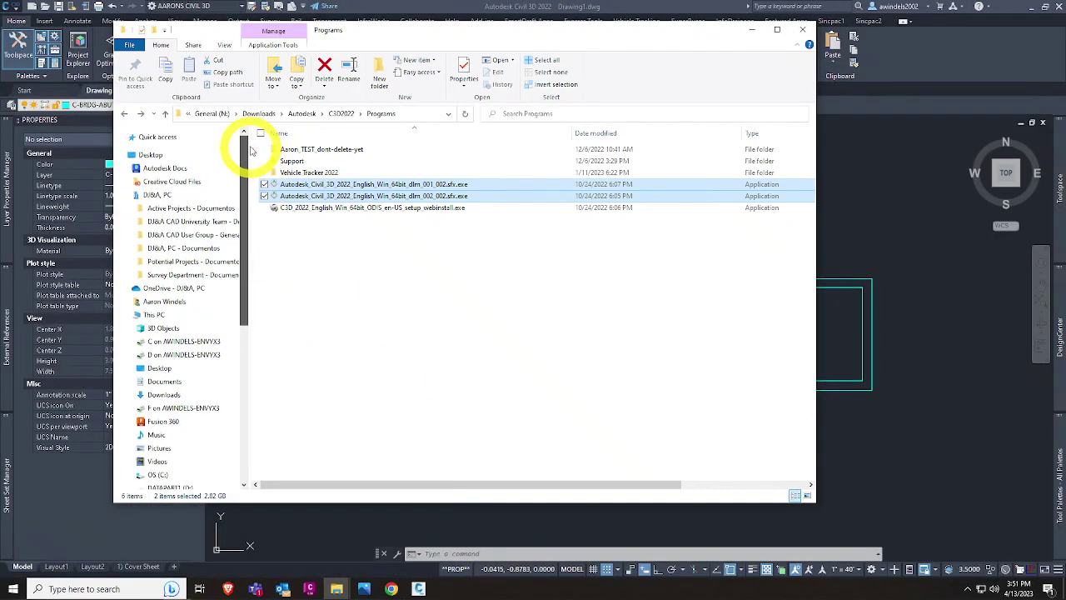
{"action": "left_click", "coordinate": [124, 314]}
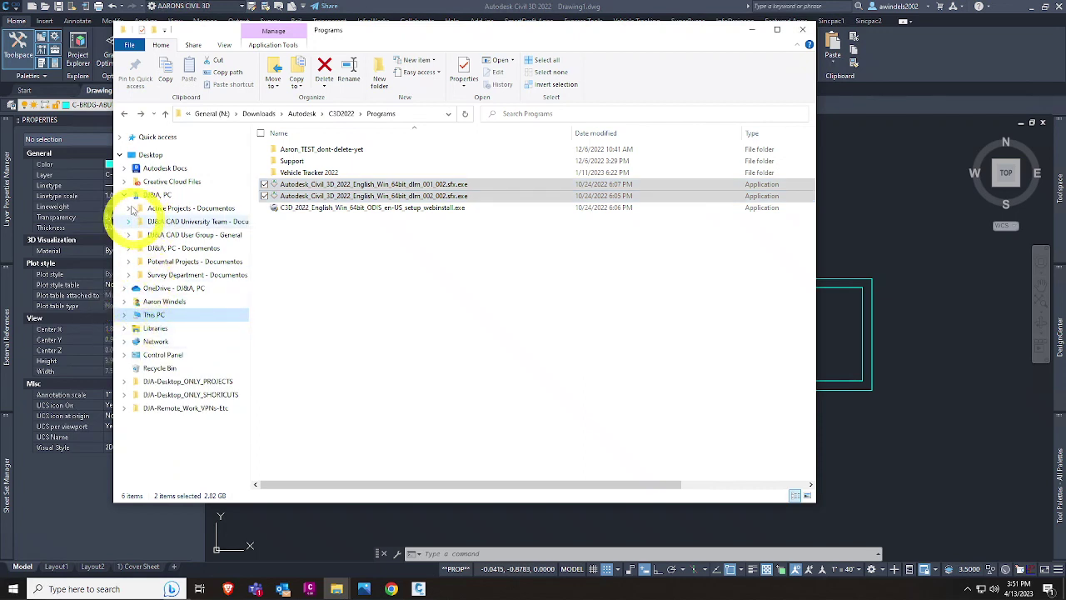
{"action": "left_click", "coordinate": [156, 196]}
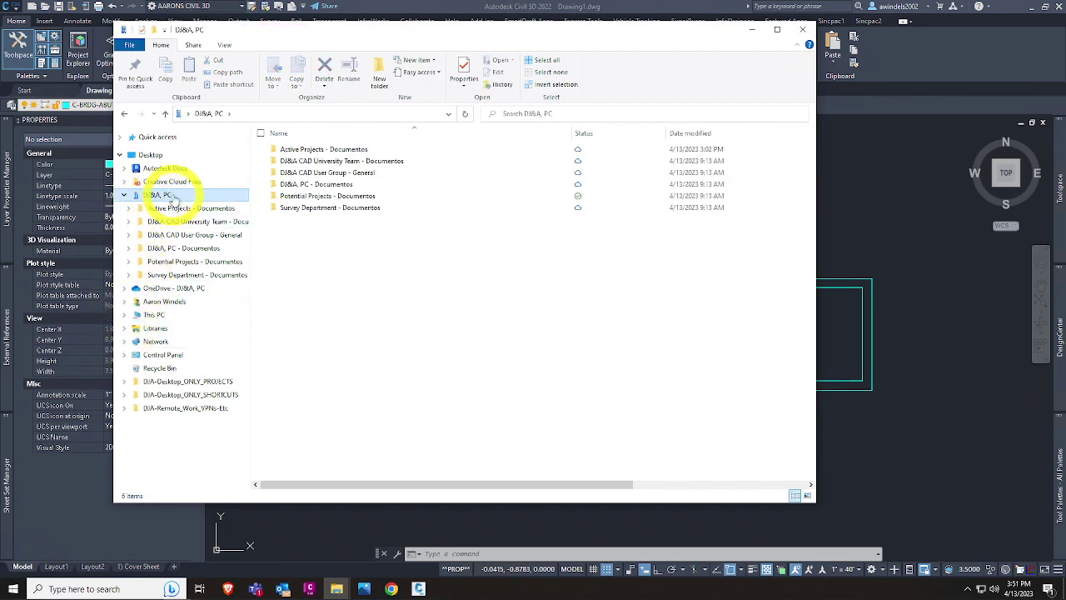
Step: Widen the folder tree, open DJ&A, PC - Documentos and select the DJA CAD Standards folder
{"action": "left_click_drag", "start_coordinate": [276, 218], "coordinate": [293, 213]}
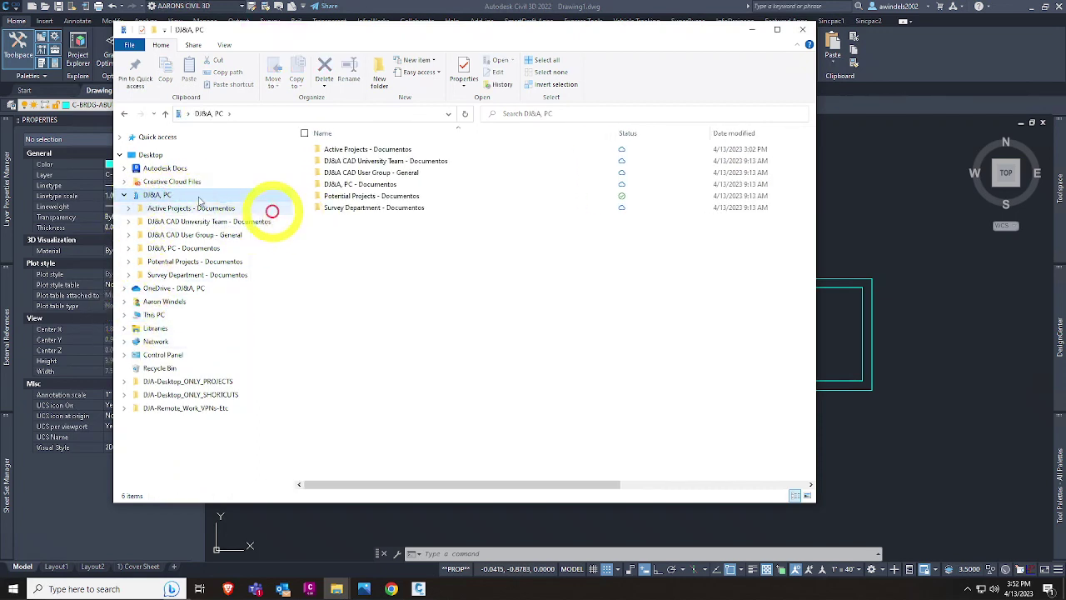
{"action": "left_click", "coordinate": [124, 195]}
{"action": "left_click_drag", "start_coordinate": [150, 200], "coordinate": [116, 195]}
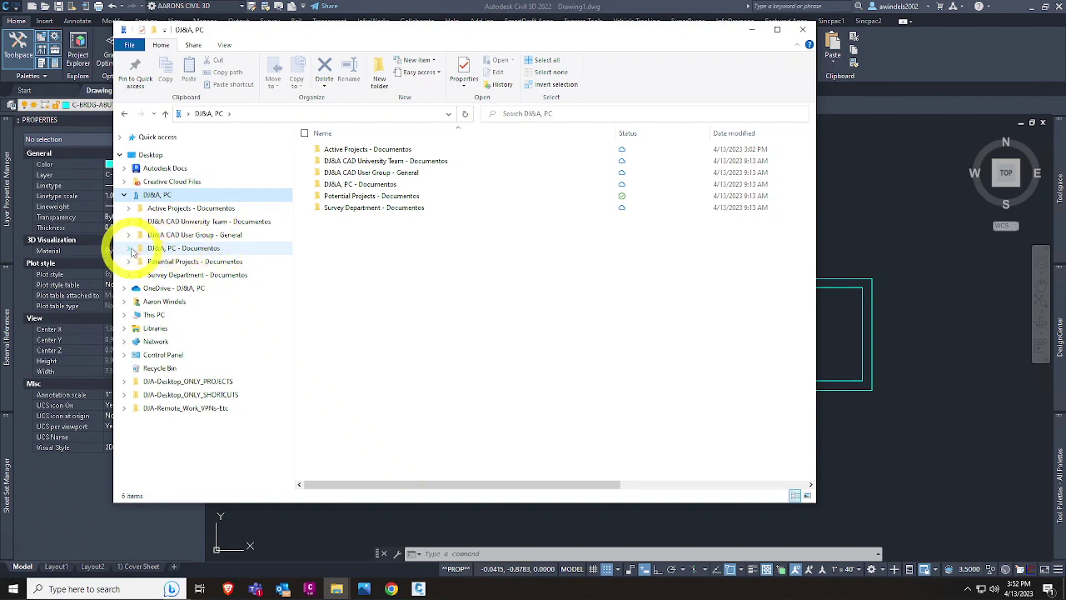
{"action": "left_click", "coordinate": [129, 250]}
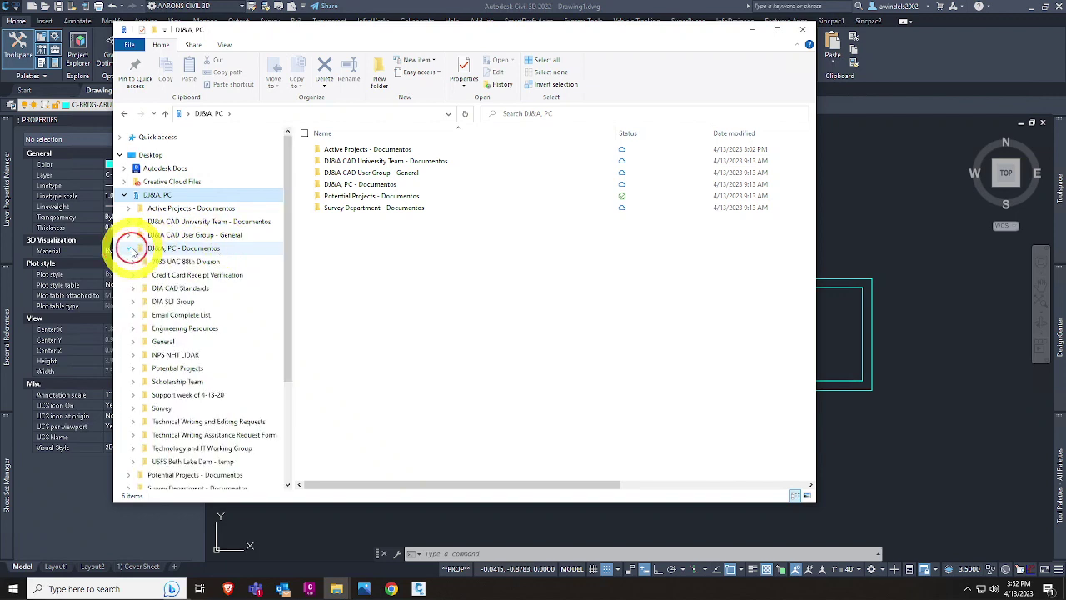
{"action": "left_click", "coordinate": [201, 249]}
{"action": "left_click", "coordinate": [373, 172]}
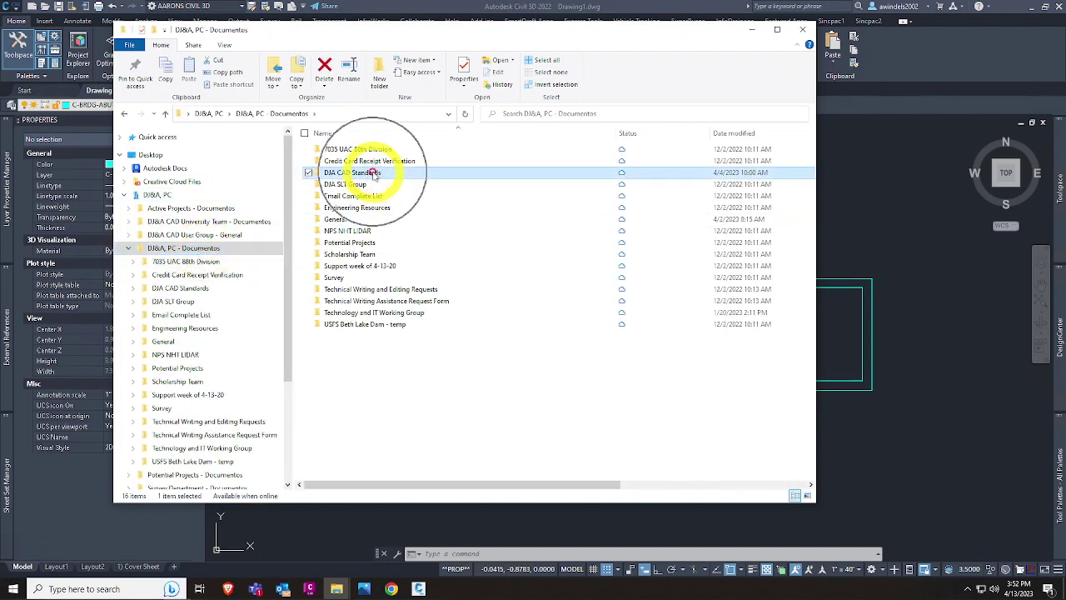
{"action": "left_click", "coordinate": [372, 172]}
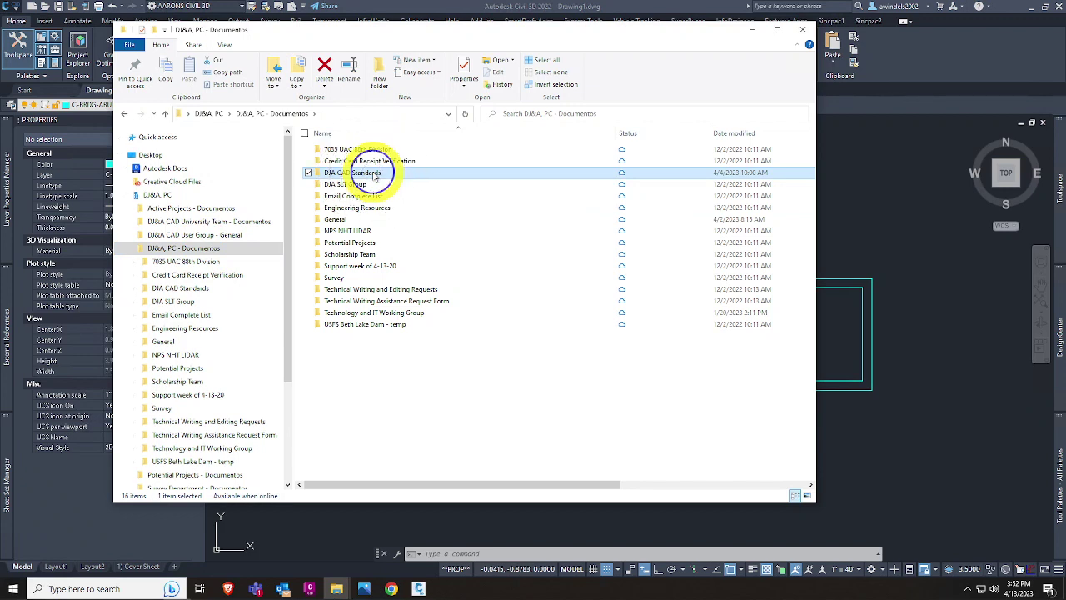
Step: Collapse the DJ&A, PC - Documentos folder in the tree and reselect DJA CAD Standards in its contents
{"action": "right_click", "coordinate": [374, 174]}
{"action": "key", "text": "Escape"}
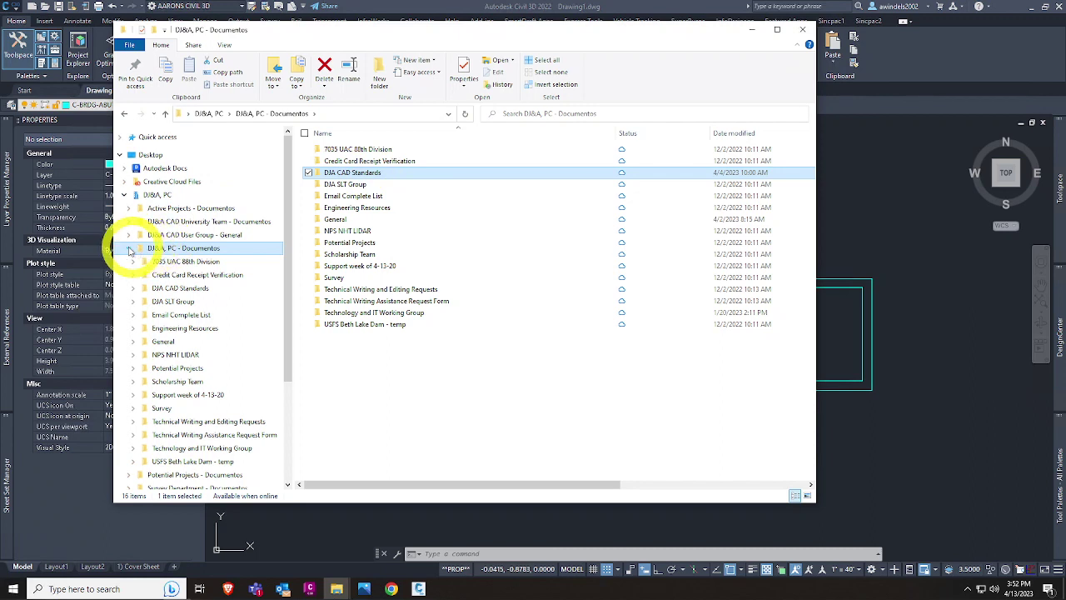
{"action": "double_click", "coordinate": [167, 247]}
{"action": "left_click", "coordinate": [167, 248]}
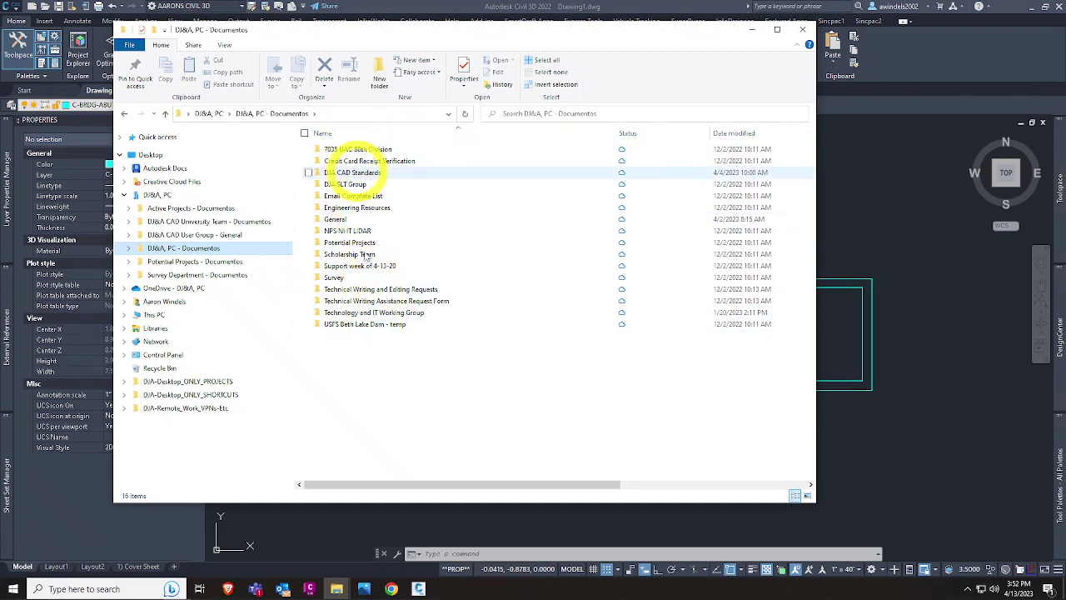
{"action": "left_click", "coordinate": [359, 174]}
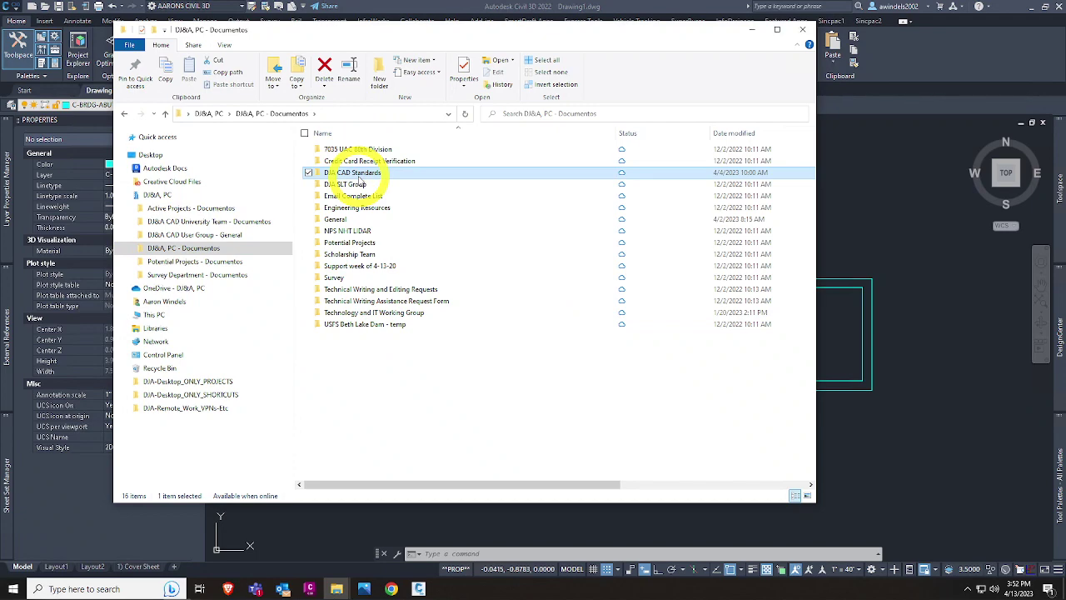
Step: Switch to the DJ&A, PC SharePoint site in Chrome and look over the Microsoft 365 apps
{"action": "left_click", "coordinate": [390, 587]}
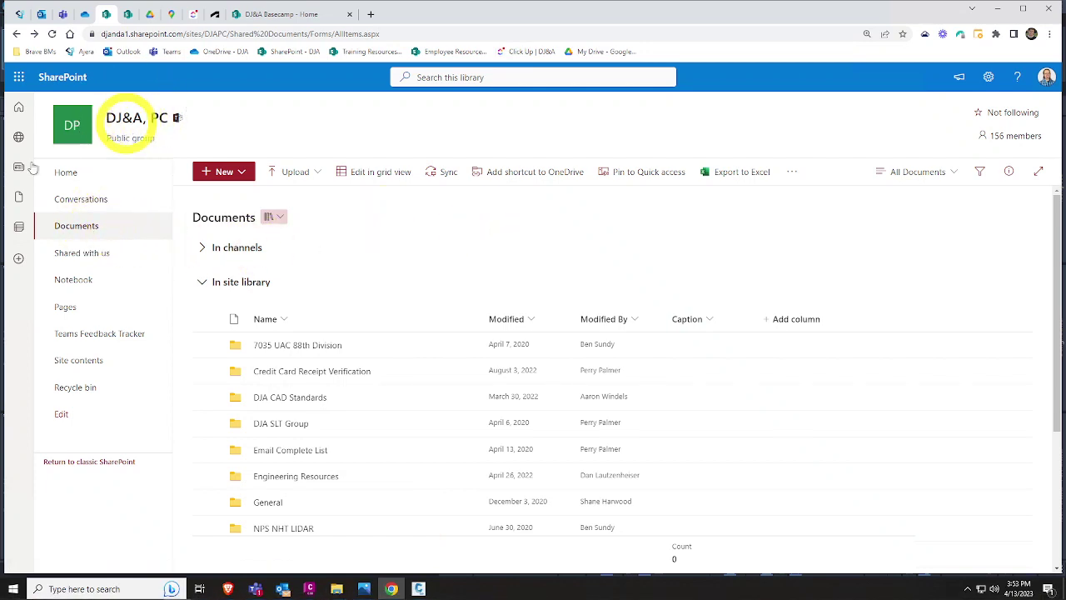
{"action": "left_click", "coordinate": [19, 77]}
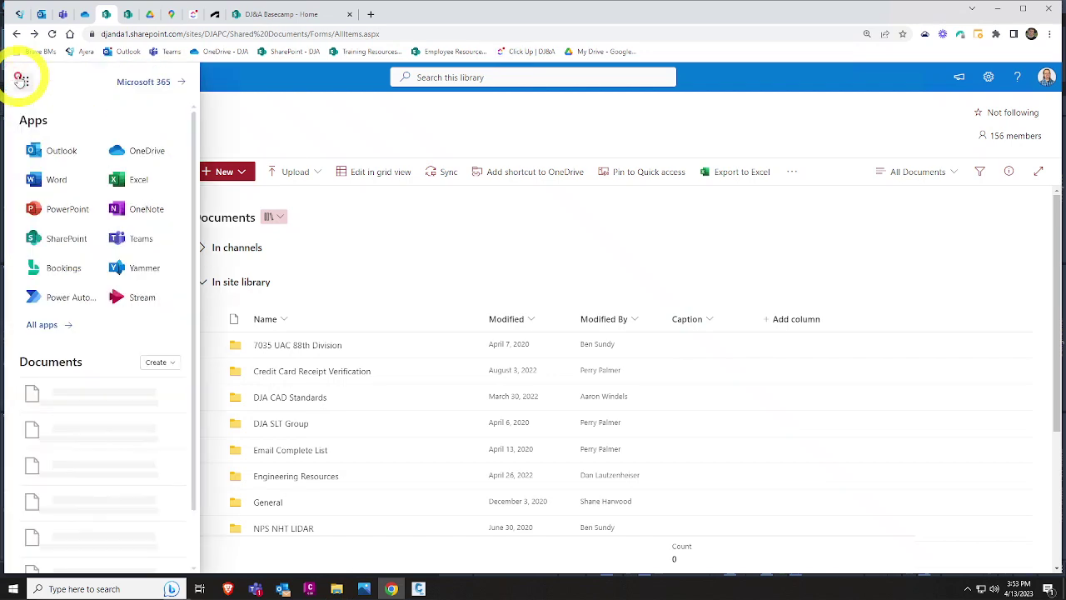
{"action": "left_click", "coordinate": [22, 81]}
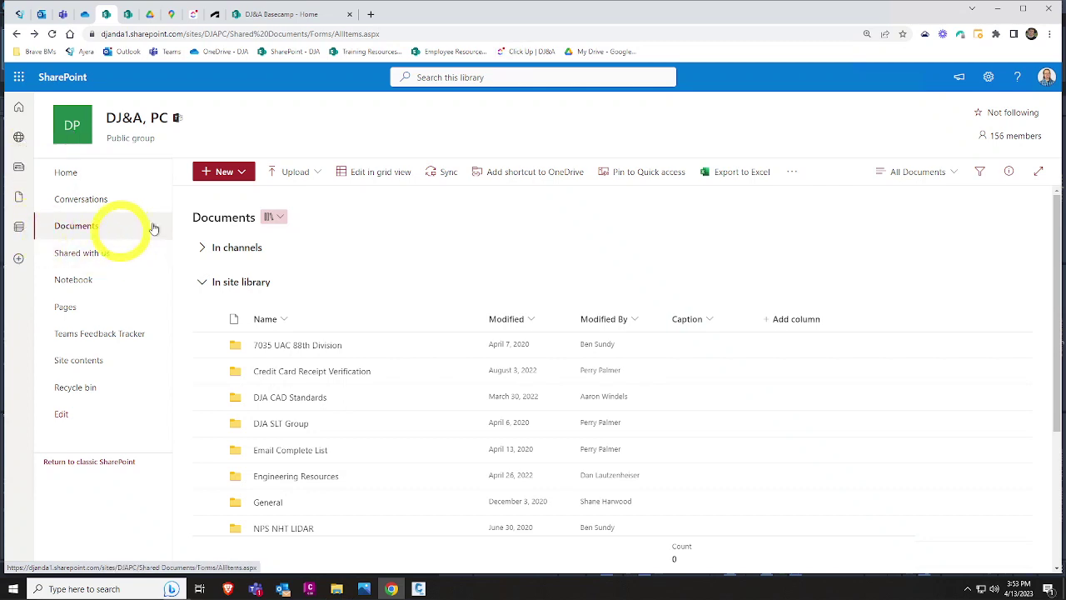
Step: View the DJ&A, PC group details, go to the site's home page, and open its Documents library
{"action": "mouse_move", "coordinate": [141, 123]}
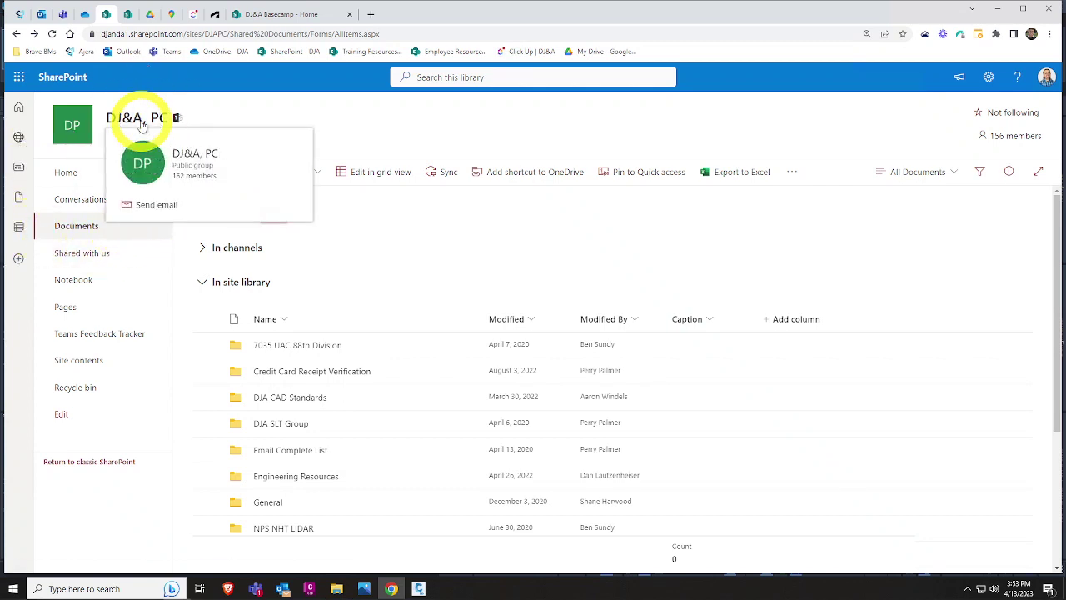
{"action": "left_click", "coordinate": [96, 234]}
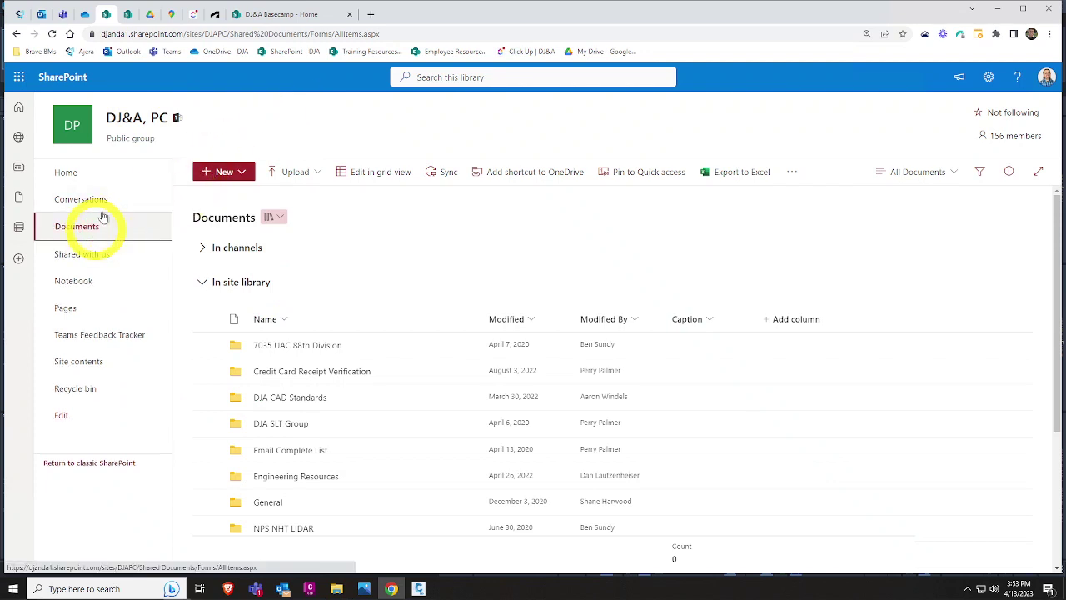
{"action": "left_click", "coordinate": [126, 117]}
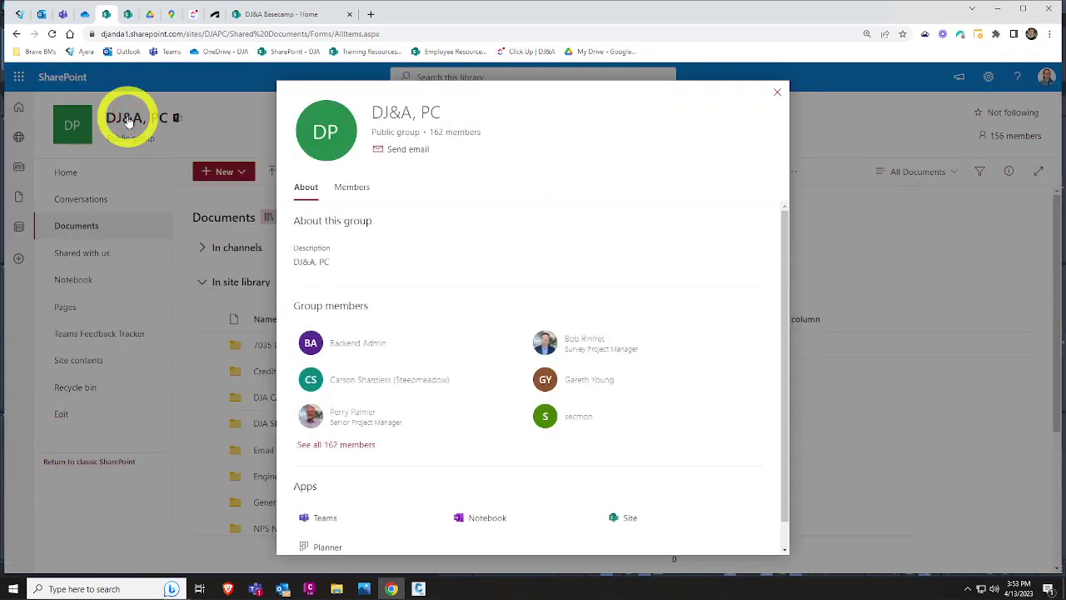
{"action": "left_click", "coordinate": [125, 117]}
{"action": "left_click", "coordinate": [65, 125]}
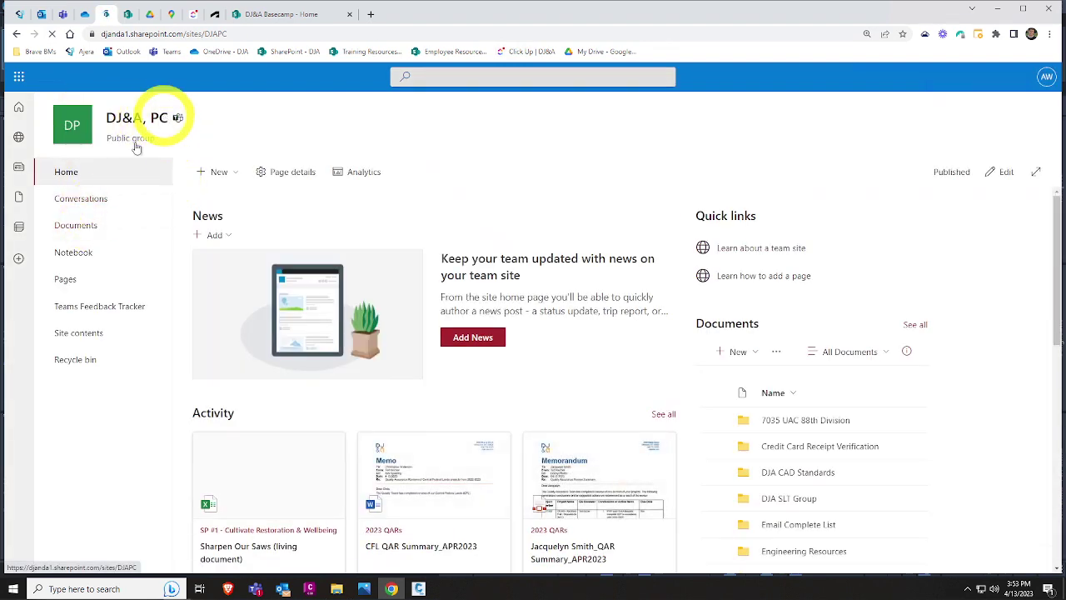
{"action": "left_click", "coordinate": [97, 227]}
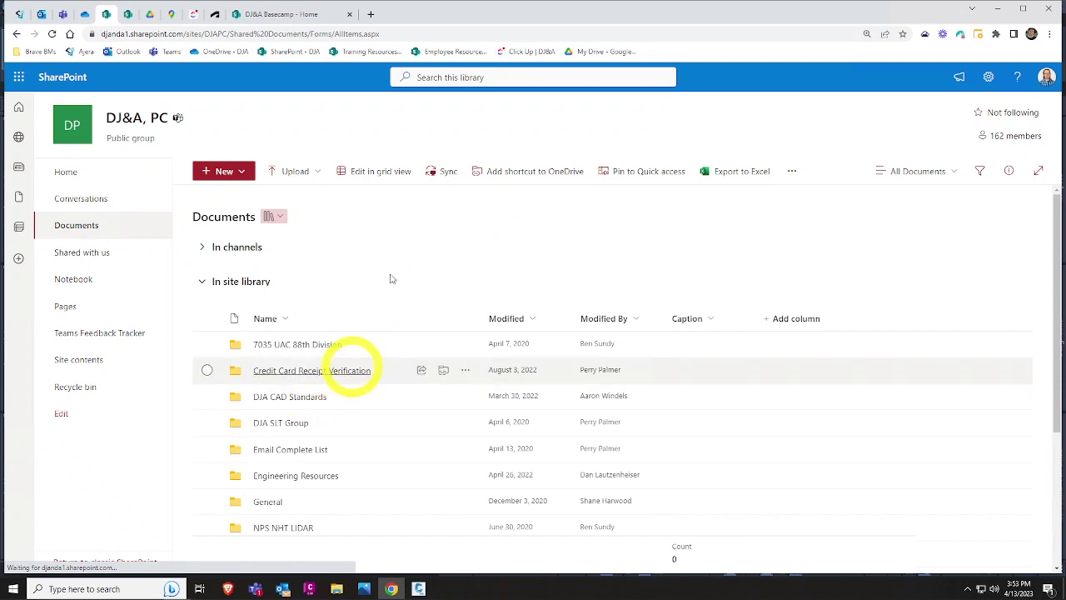
Step: Locate the Documents library's Sync command and check the recent sync activity of OneDrive - DJ&A, PC
{"action": "left_click", "coordinate": [446, 175]}
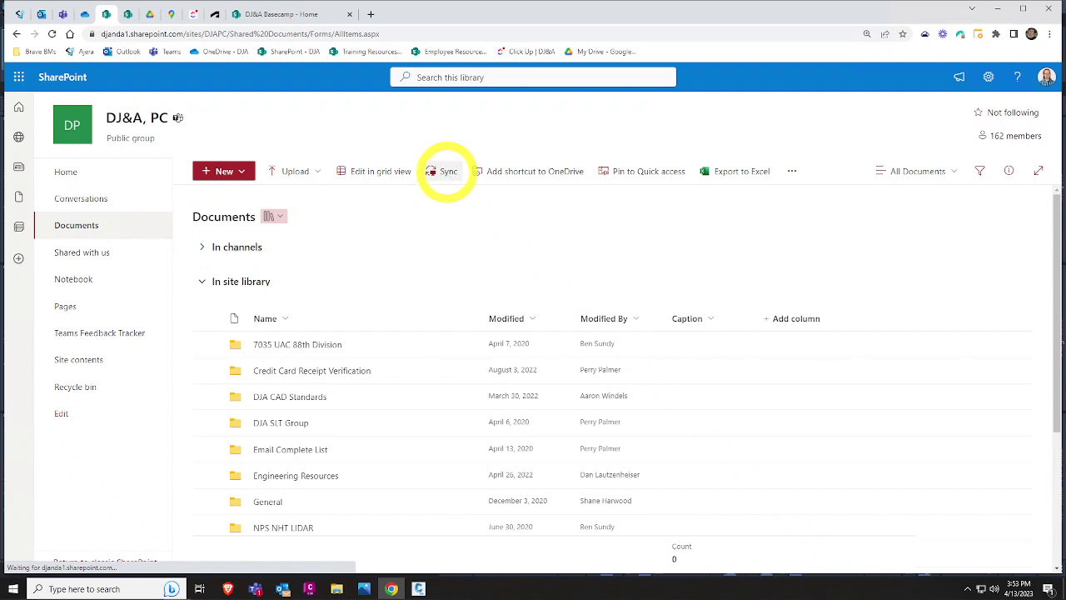
{"action": "left_click", "coordinate": [970, 589]}
{"action": "left_click", "coordinate": [979, 523]}
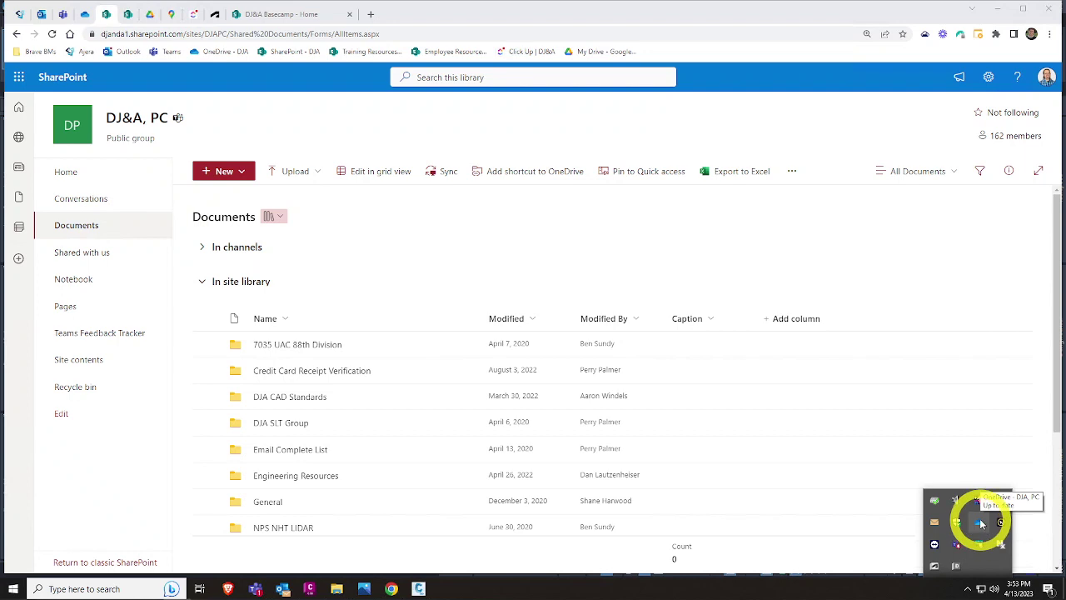
{"action": "left_click", "coordinate": [983, 522]}
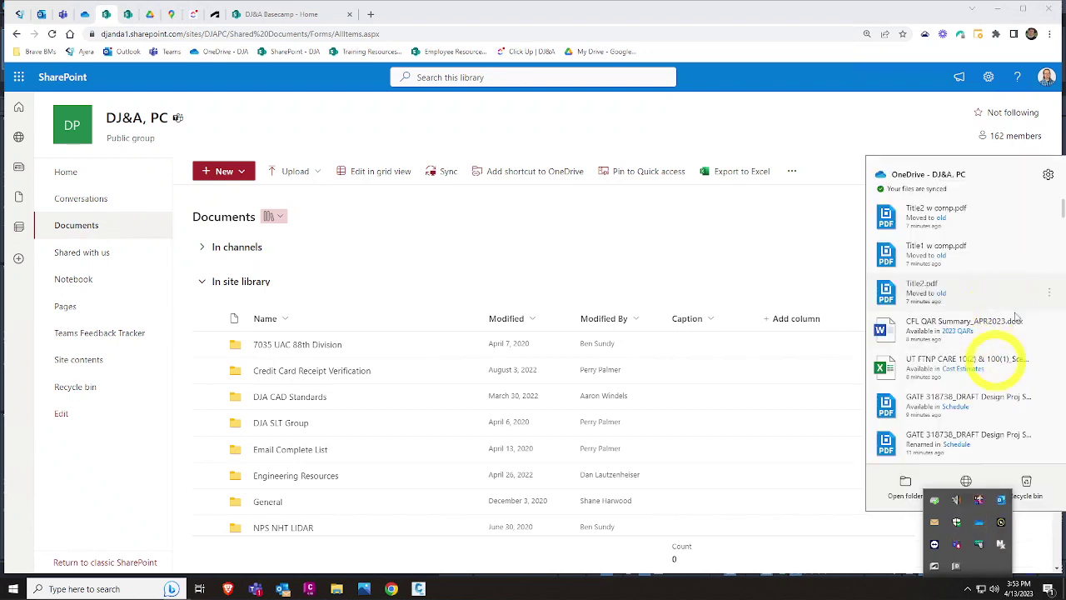
{"action": "left_click", "coordinate": [847, 229]}
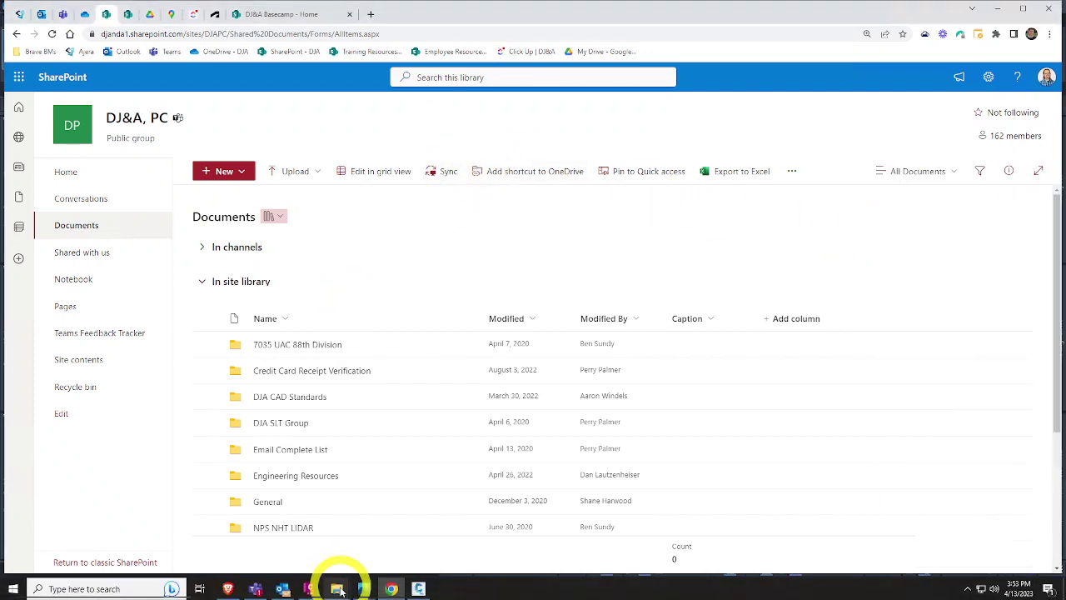
Step: Switch to the DJ&A, PC - Documentos folder in File Explorer, select DJA CAD Standards, and narrow the Name column
{"action": "left_click", "coordinate": [337, 587]}
{"action": "left_click", "coordinate": [437, 529]}
{"action": "left_click", "coordinate": [374, 173]}
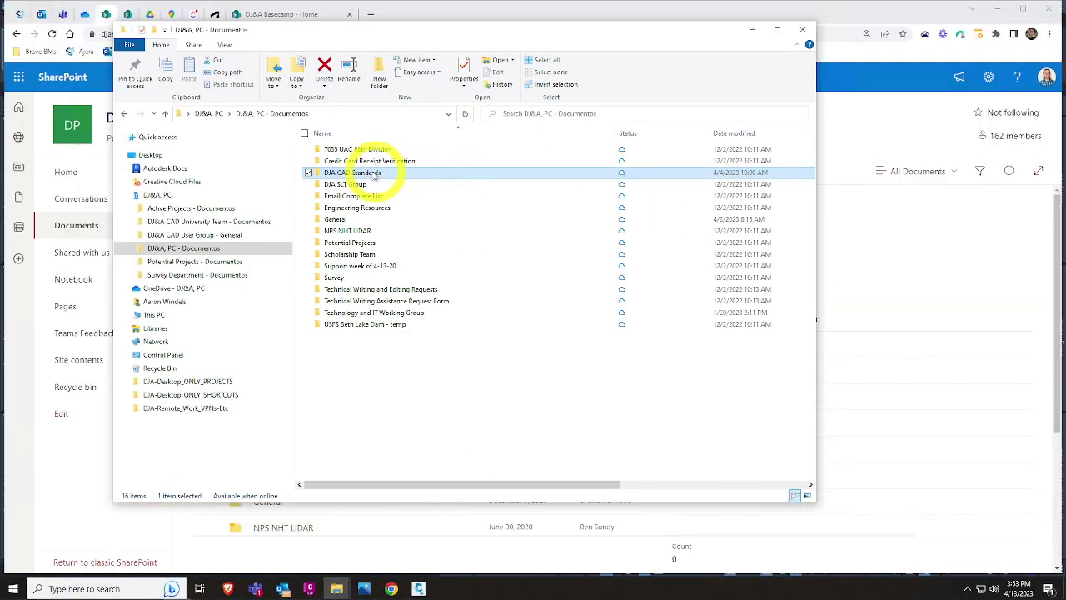
{"action": "left_click_drag", "start_coordinate": [615, 133], "coordinate": [491, 125]}
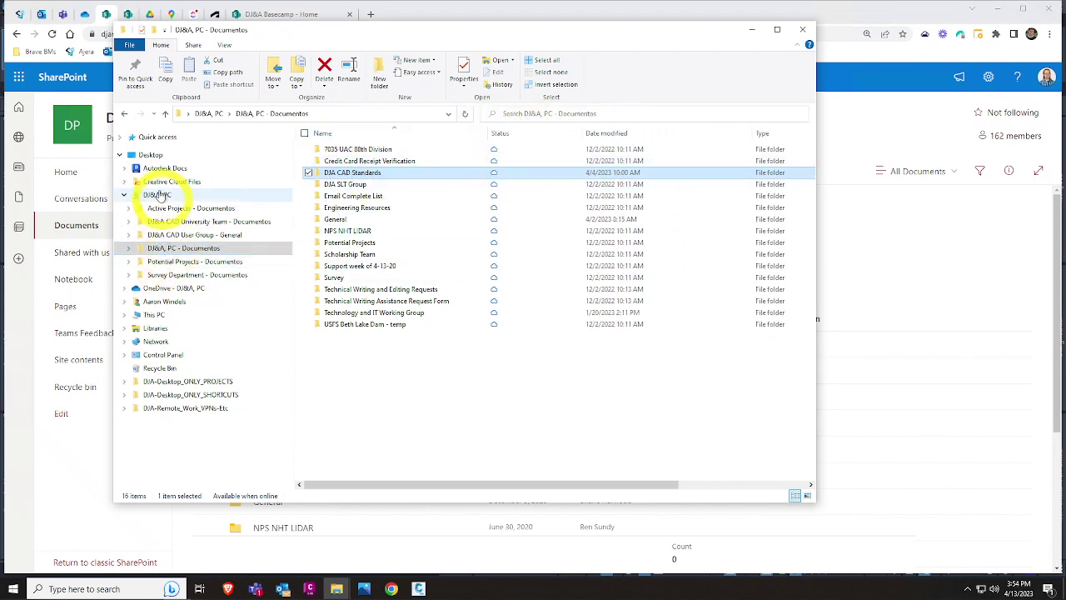
Step: Reselect DJA CAD Standards within DJ&A, PC - Documentos, check its sync status, and open the folder
{"action": "left_click", "coordinate": [129, 194]}
{"action": "left_click", "coordinate": [129, 194]}
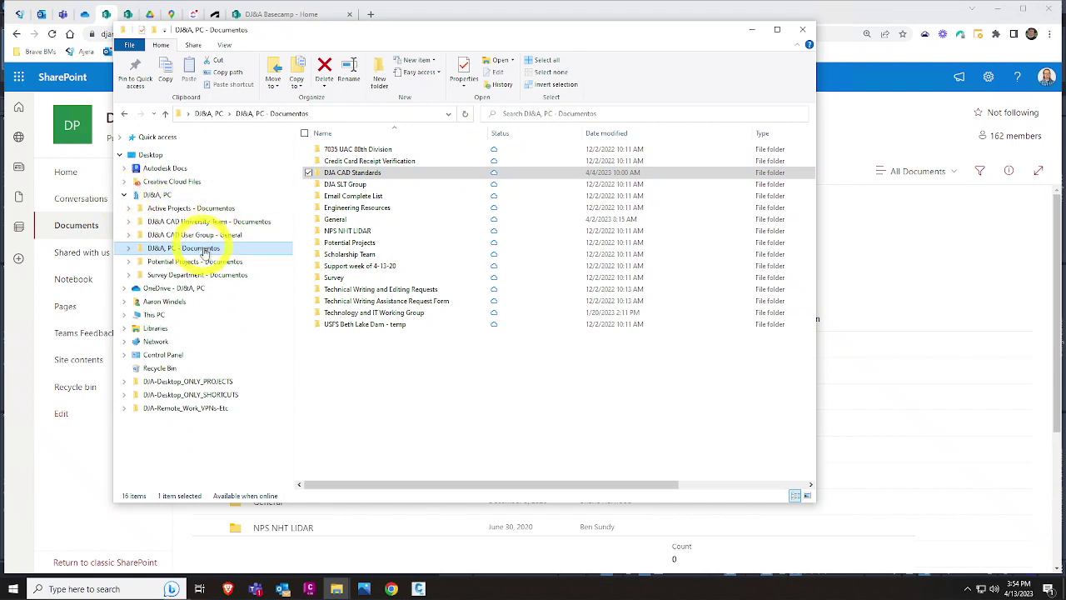
{"action": "left_click", "coordinate": [379, 172]}
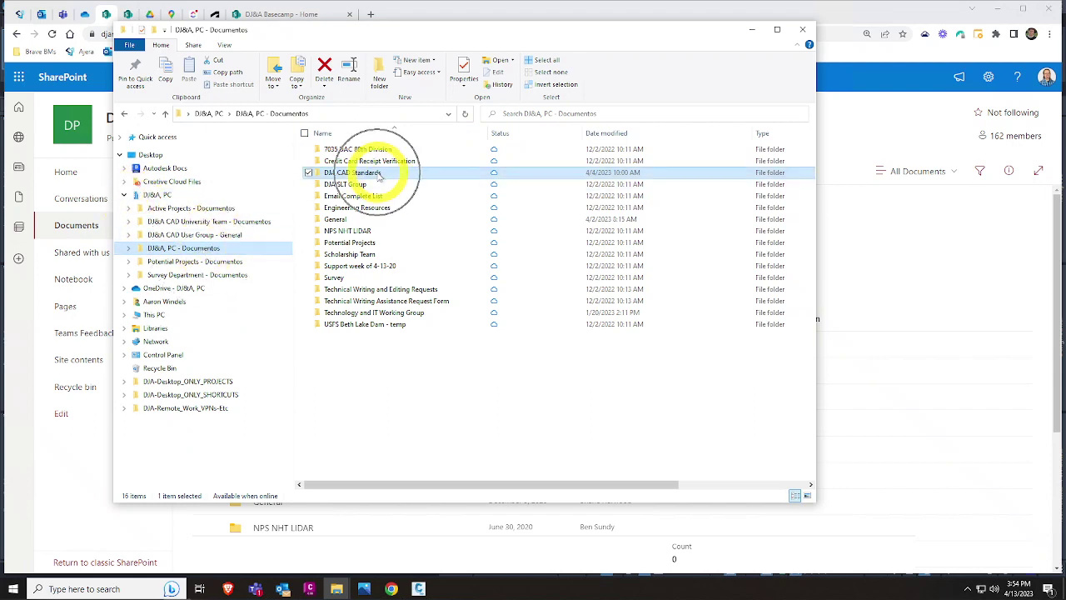
{"action": "left_click", "coordinate": [498, 177]}
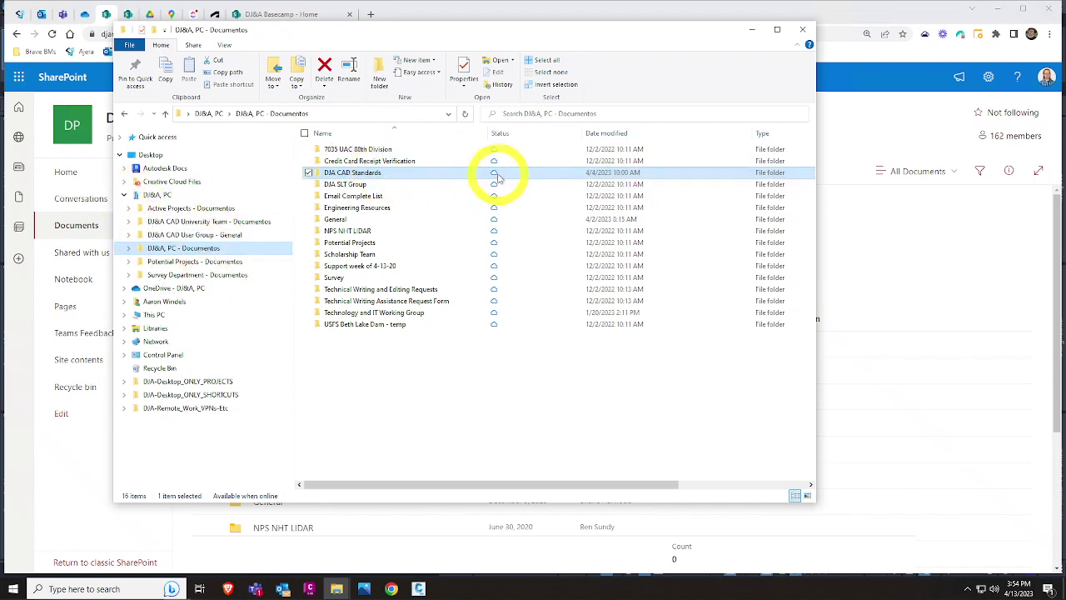
{"action": "double_click", "coordinate": [498, 178]}
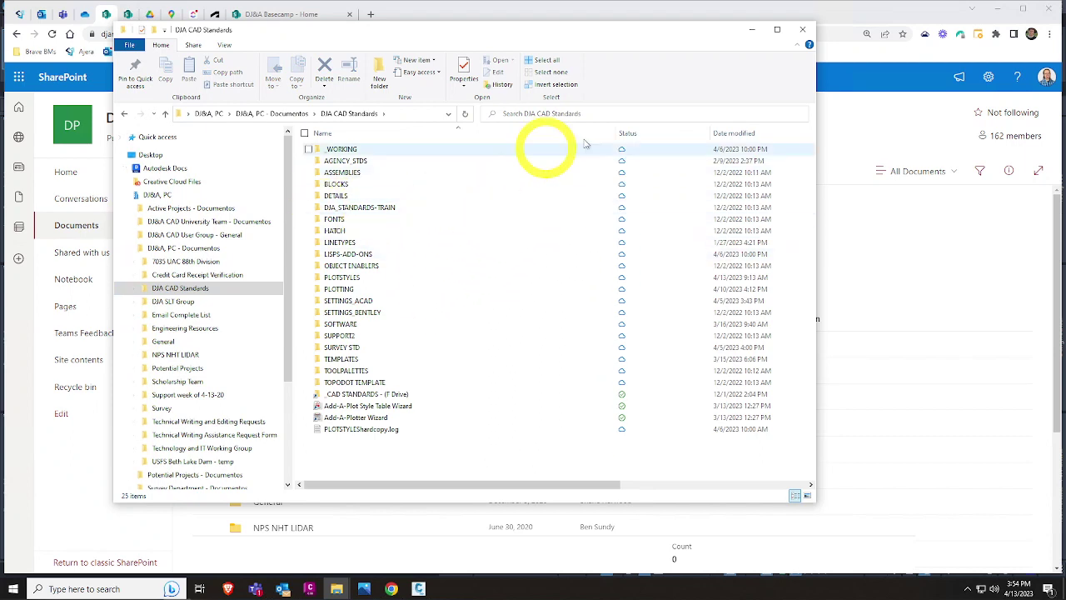
Step: Narrow the Name column, point out the TEMPLATES and SETTINGS_ACAD folders, and show the full path of DJA CAD Standards
{"action": "left_click_drag", "start_coordinate": [614, 133], "coordinate": [449, 135]}
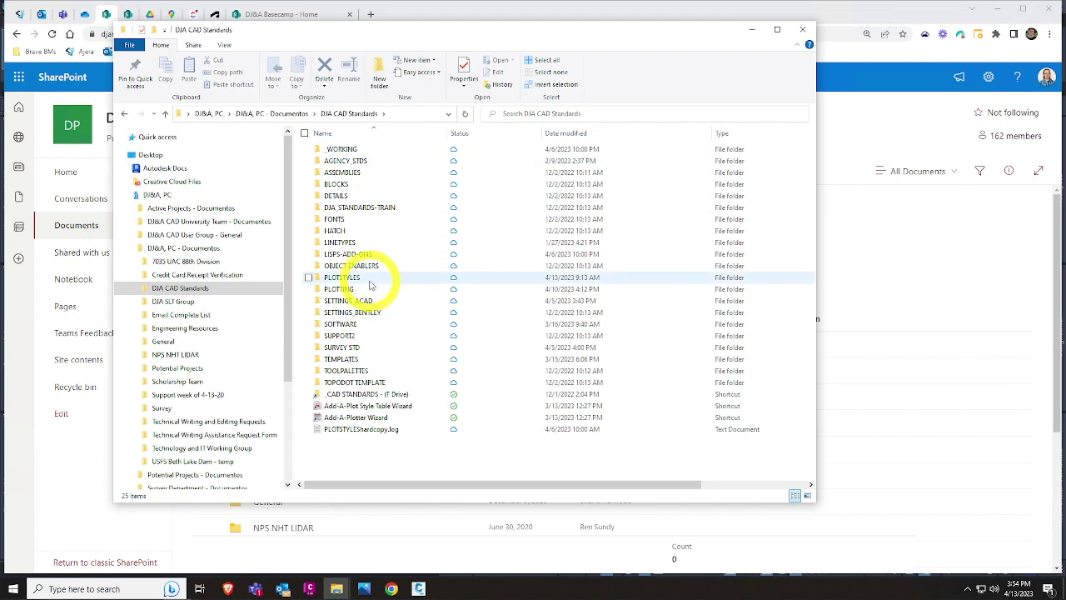
{"action": "left_click", "coordinate": [363, 360]}
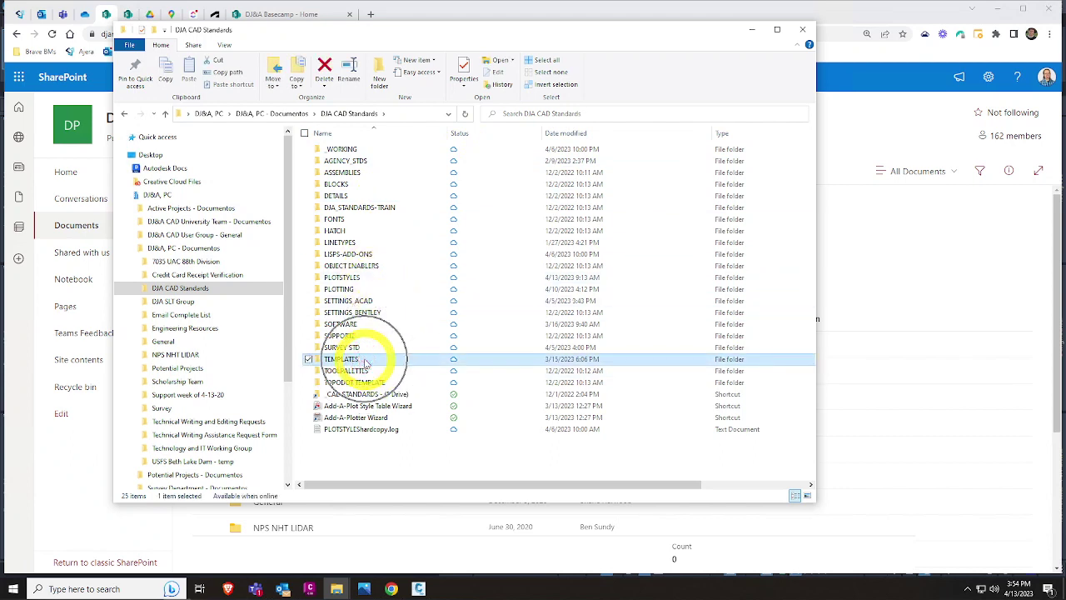
{"action": "left_click", "coordinate": [396, 305]}
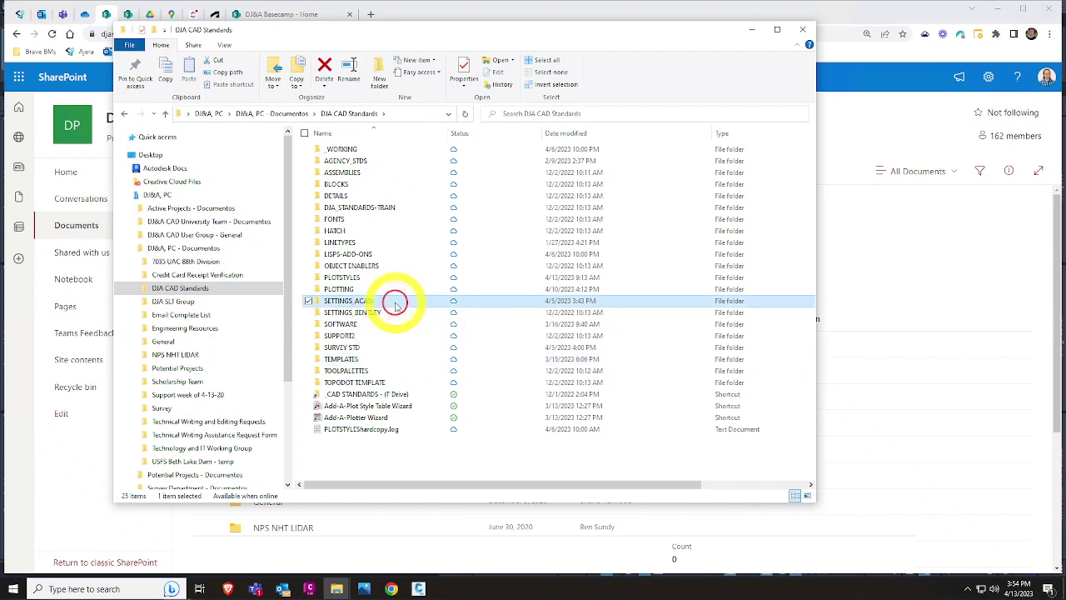
{"action": "left_click", "coordinate": [400, 113]}
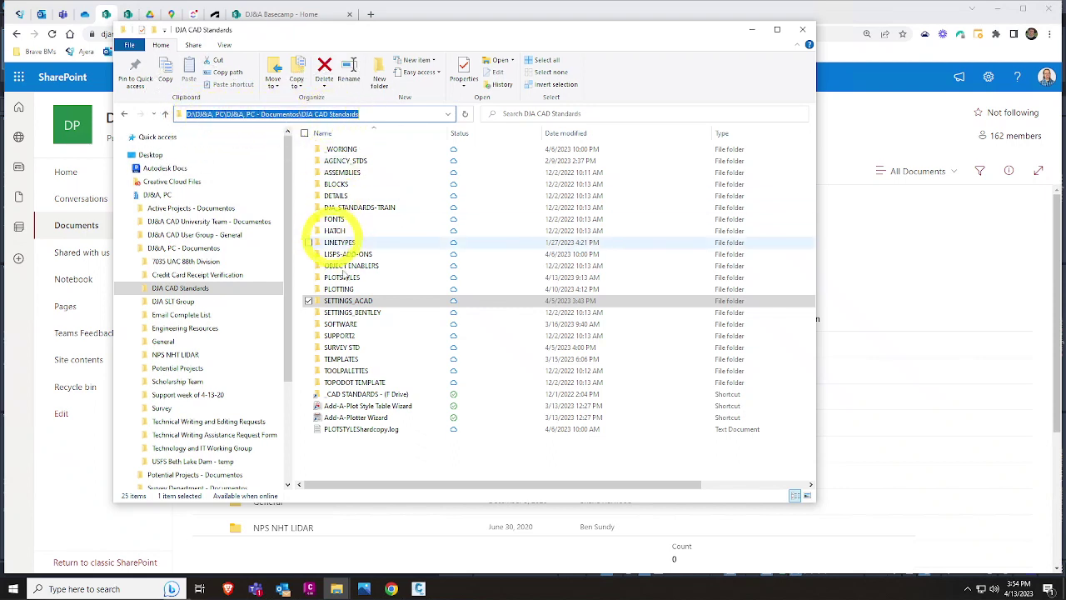
Step: Open the 2022-2023 folder inside SETTINGS_ACAD and AutoCAD_ALL OPTIONS SETTINGS
{"action": "double_click", "coordinate": [357, 301]}
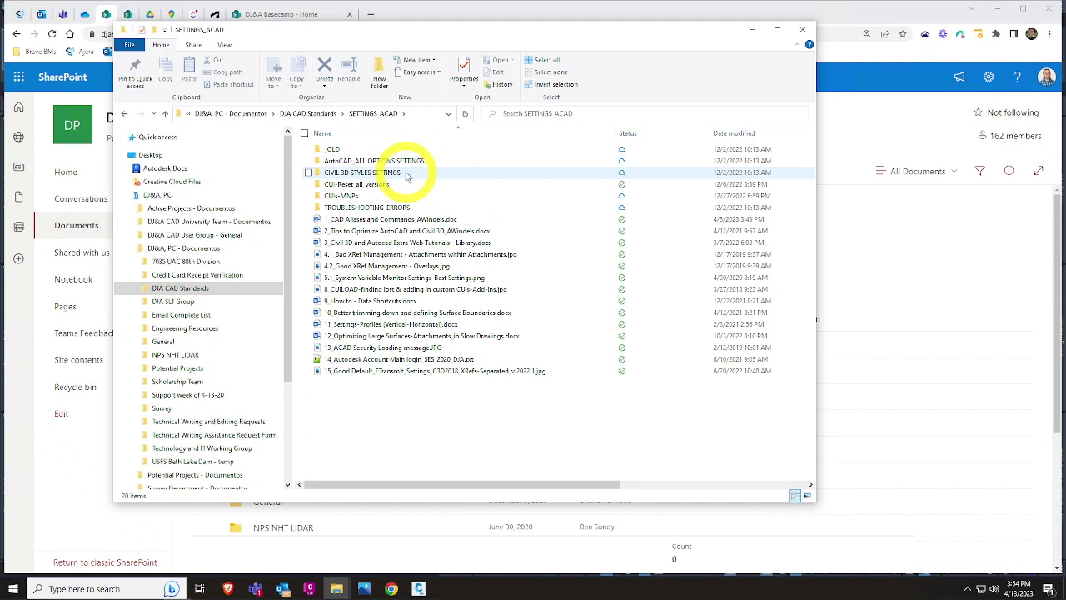
{"action": "left_click", "coordinate": [419, 161]}
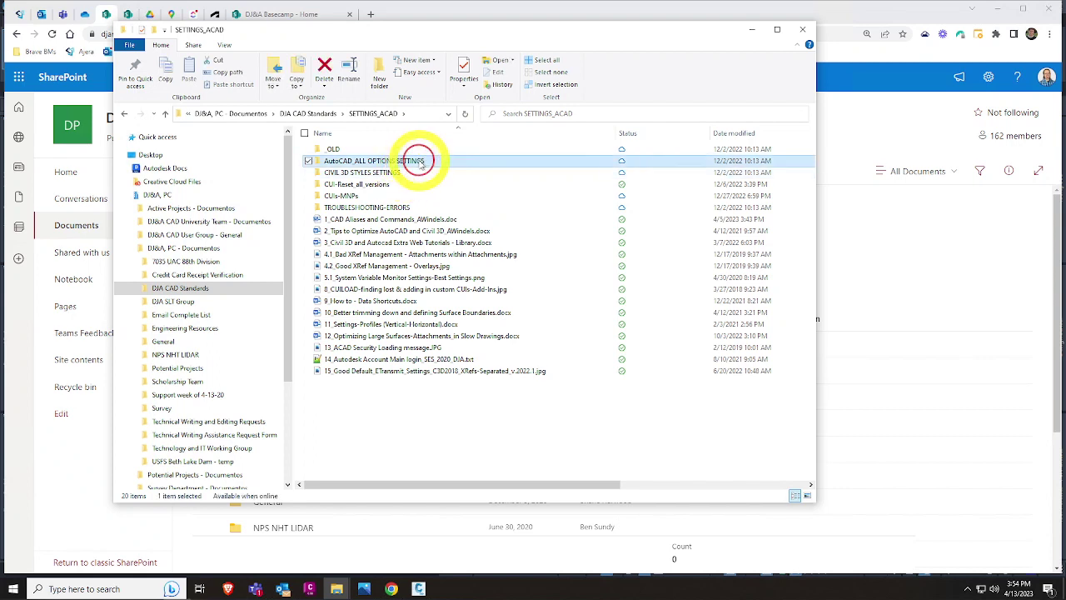
{"action": "double_click", "coordinate": [419, 161]}
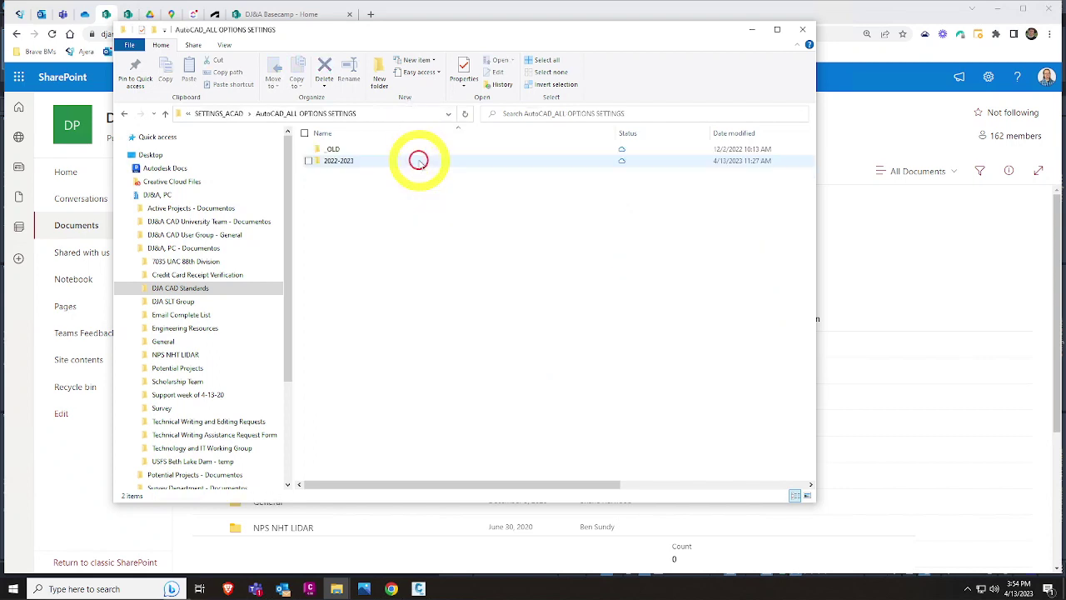
{"action": "left_click", "coordinate": [420, 164]}
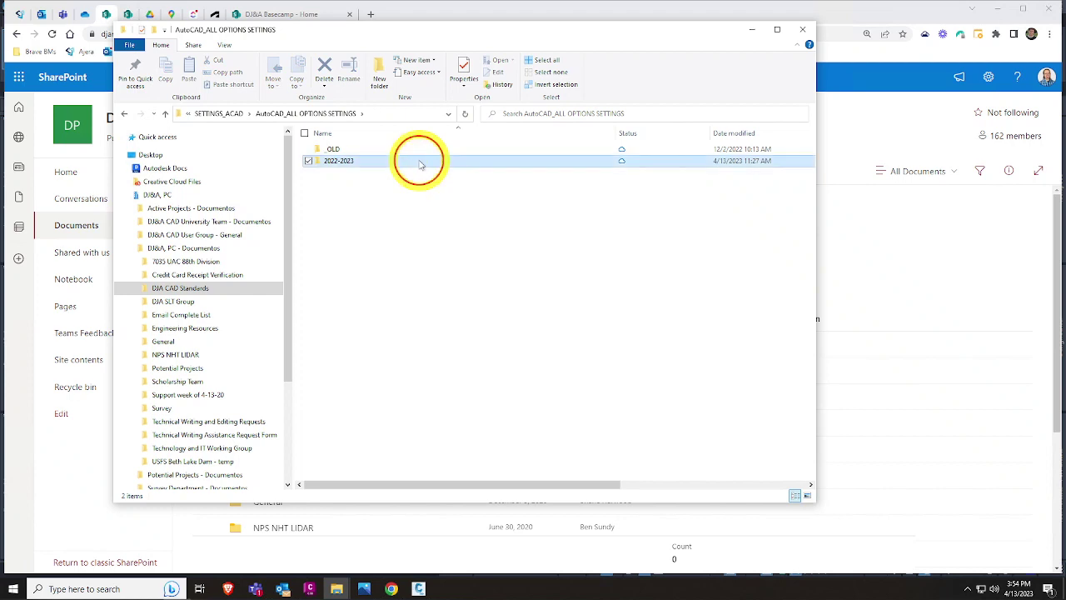
{"action": "double_click", "coordinate": [364, 164]}
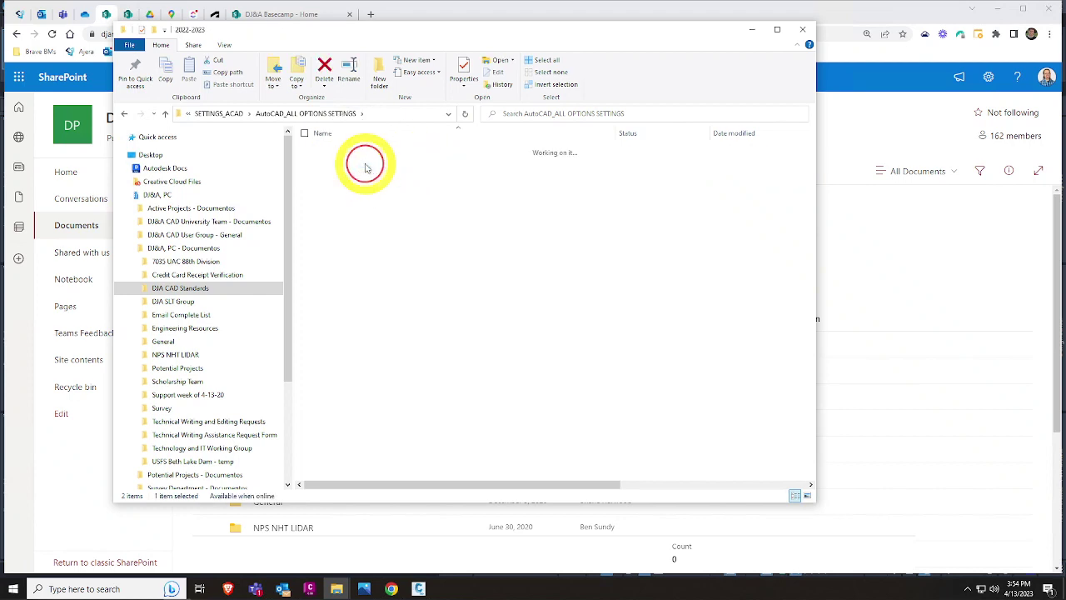
Step: Show the full path of the 2022-2023 folder and enlarge the File Explorer window to reveal it
{"action": "left_click", "coordinate": [421, 115]}
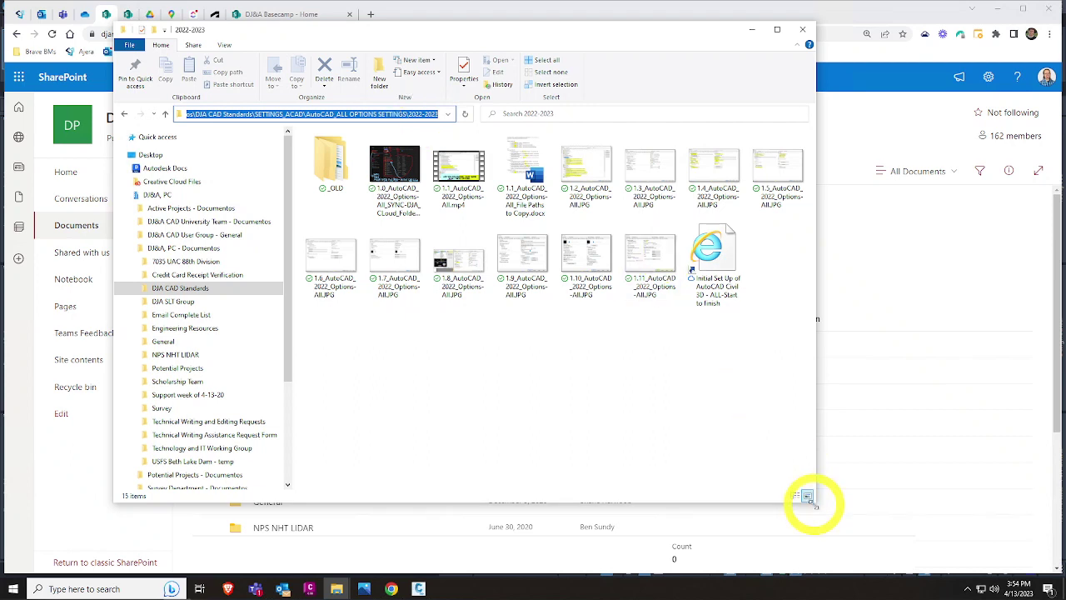
{"action": "left_click_drag", "start_coordinate": [814, 502], "coordinate": [1013, 527]}
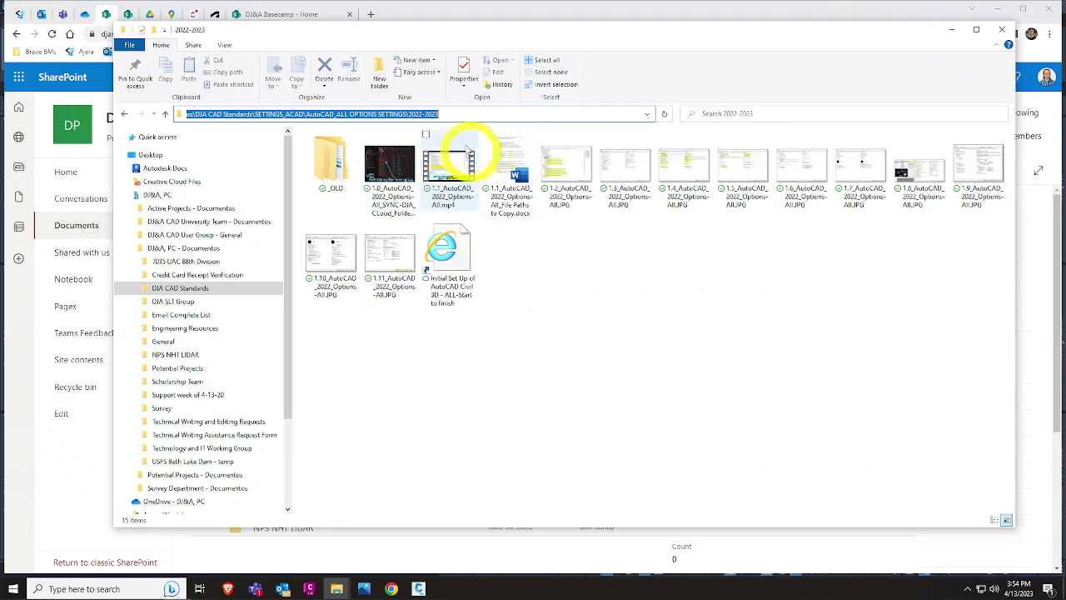
{"action": "left_click", "coordinate": [481, 113]}
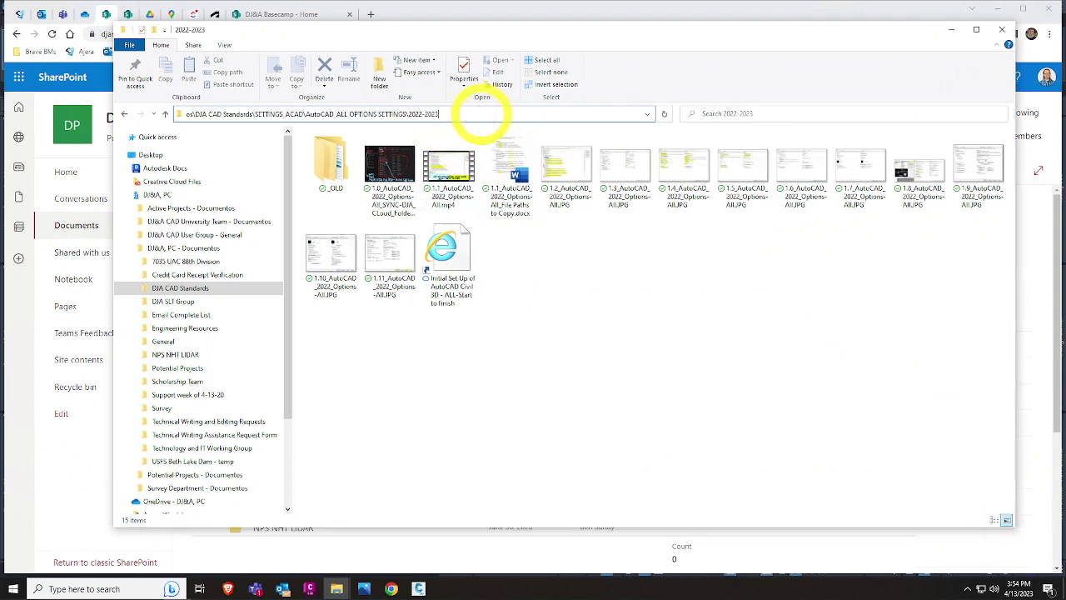
Step: Open the 1.0 SYNC-DJA_CLoud_Folder image and page forward through the AutoCAD Options reference files past the Drafting settings
{"action": "left_click", "coordinate": [385, 170]}
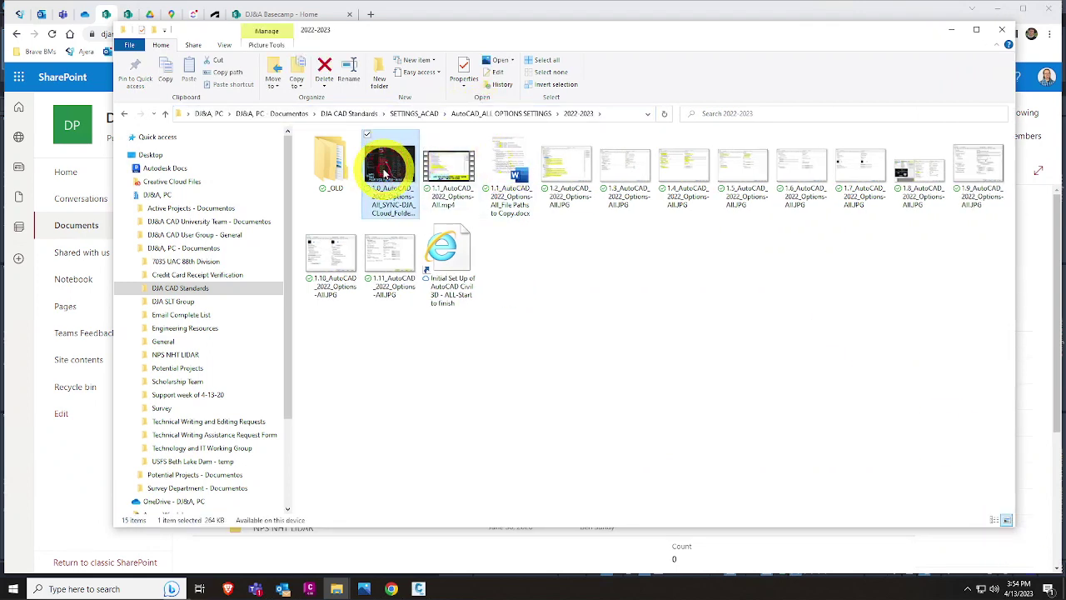
{"action": "double_click", "coordinate": [385, 171]}
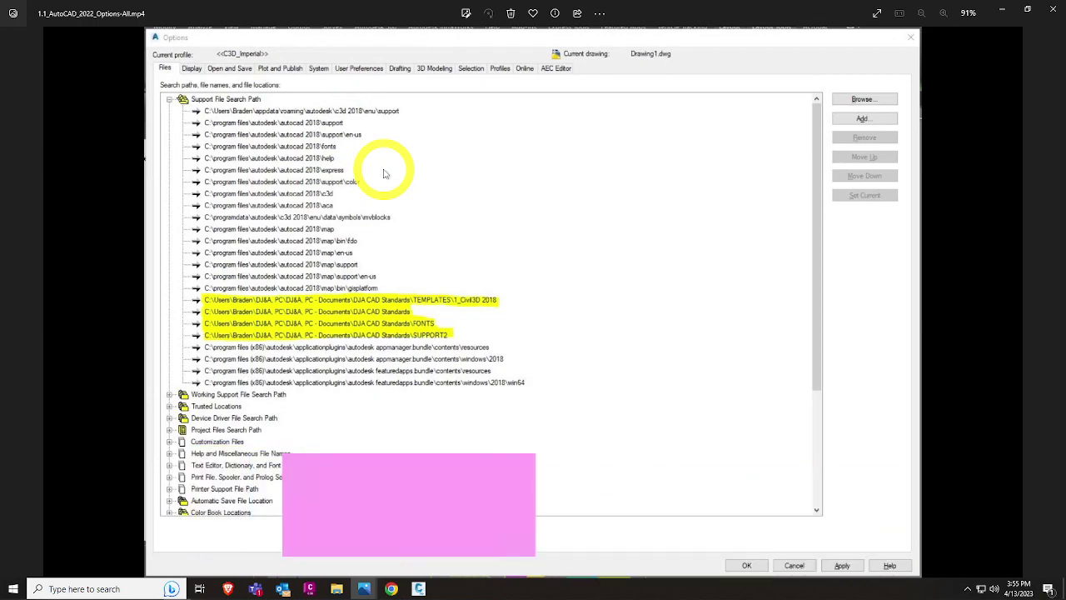
{"action": "key", "text": "Right"}
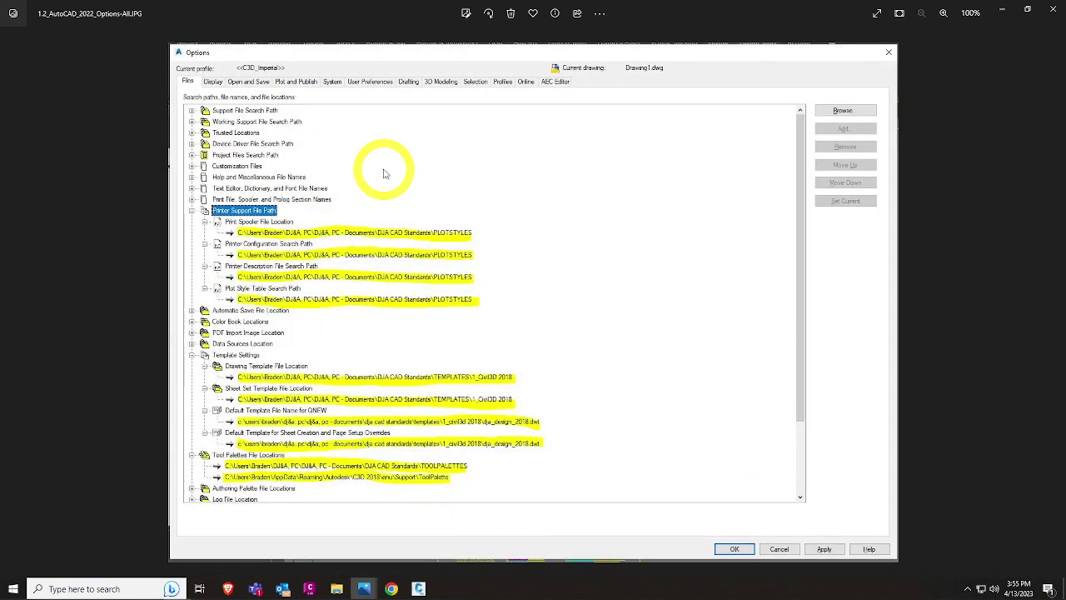
{"action": "key", "text": "Right"}
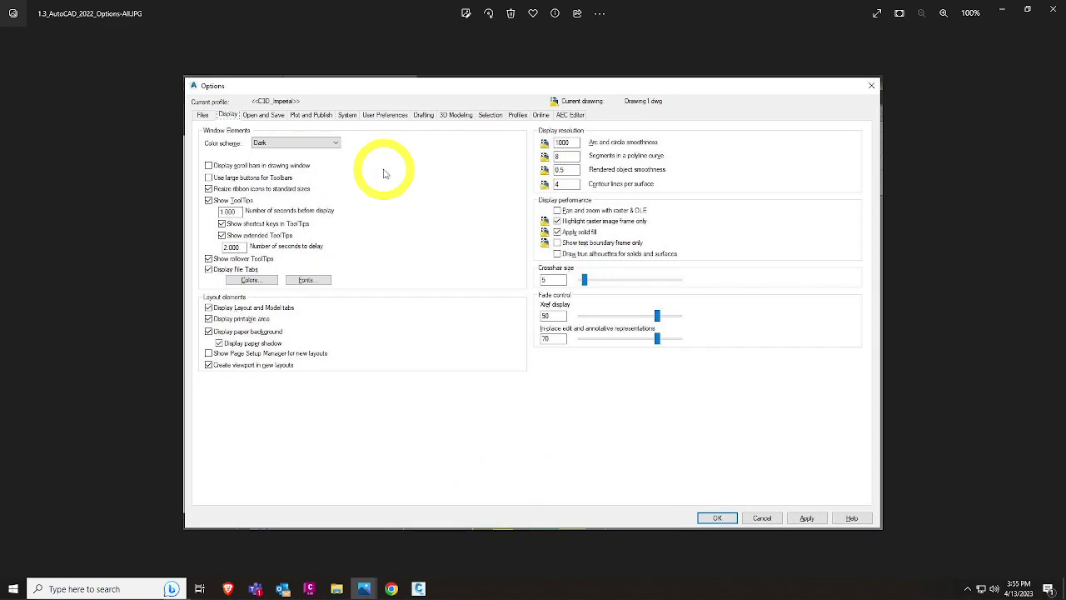
{"action": "key", "text": "Right"}
{"action": "key", "text": "Right"}
{"action": "key", "text": "Right"}
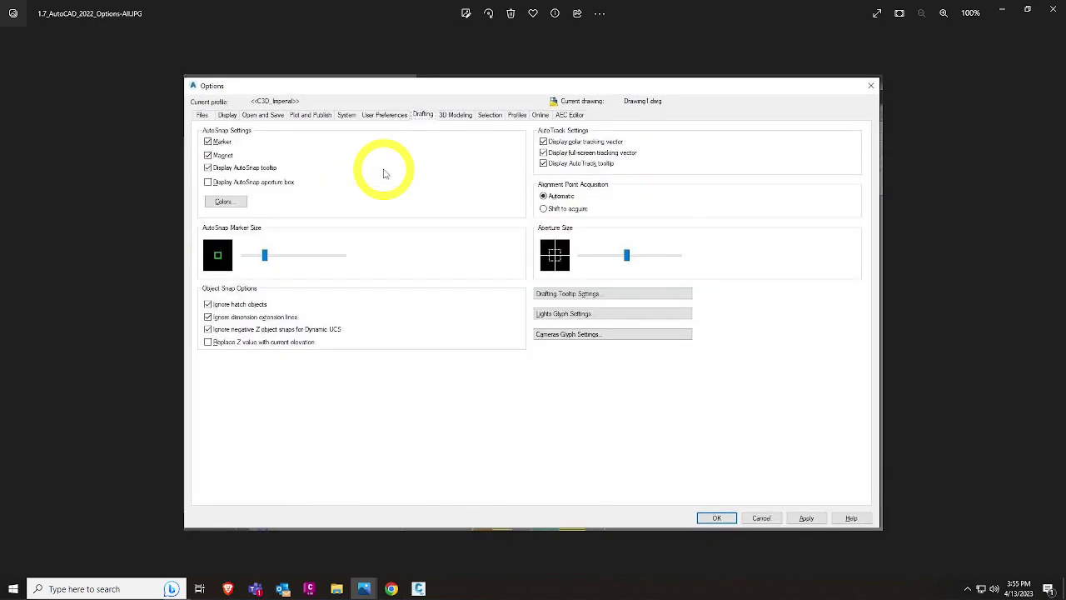
{"action": "key", "text": "Right"}
Step: Page back through the AutoCAD Options reference files to the 1.0 SYNC-DJA_CLoud_Folder image and review its sync instructions
{"action": "key", "text": "Left"}
{"action": "key", "text": "Left"}
{"action": "key", "text": "Left"}
{"action": "key", "text": "Left"}
{"action": "key", "text": "Left"}
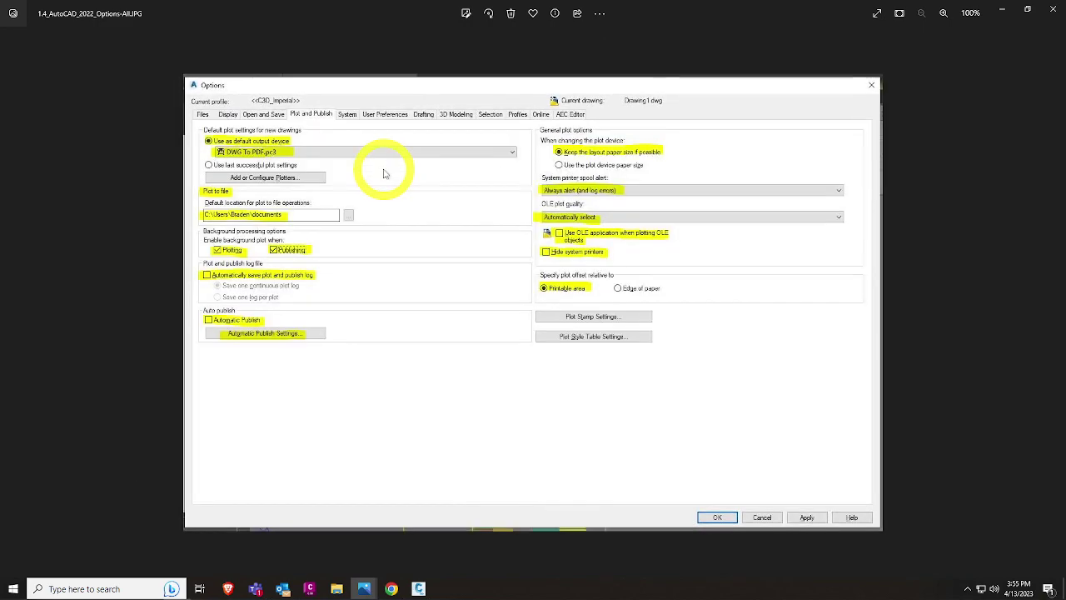
{"action": "key", "text": "Left"}
{"action": "key", "text": "Left"}
{"action": "key", "text": "Left"}
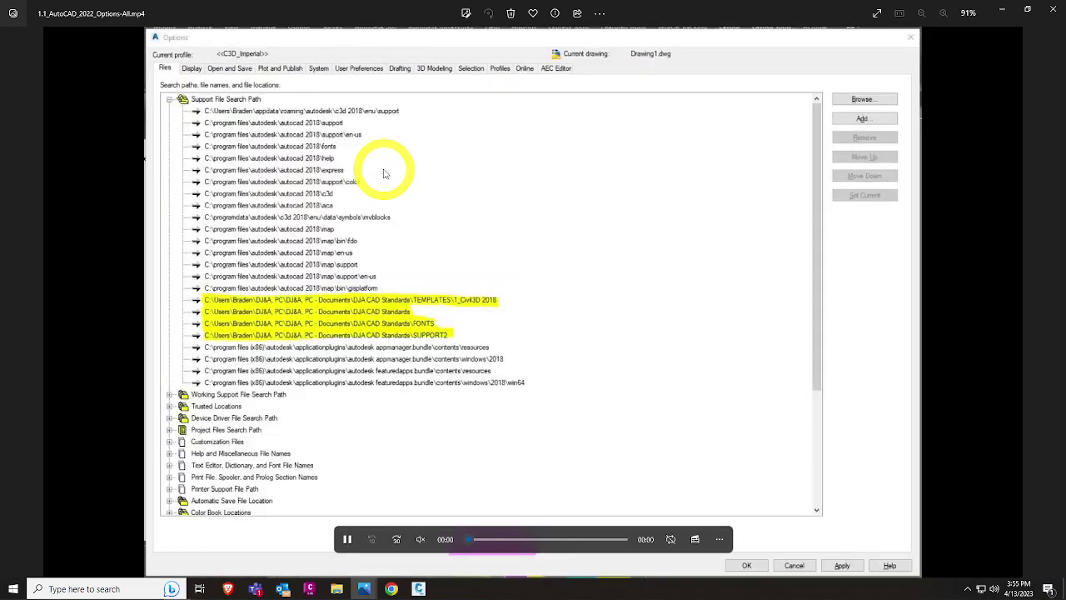
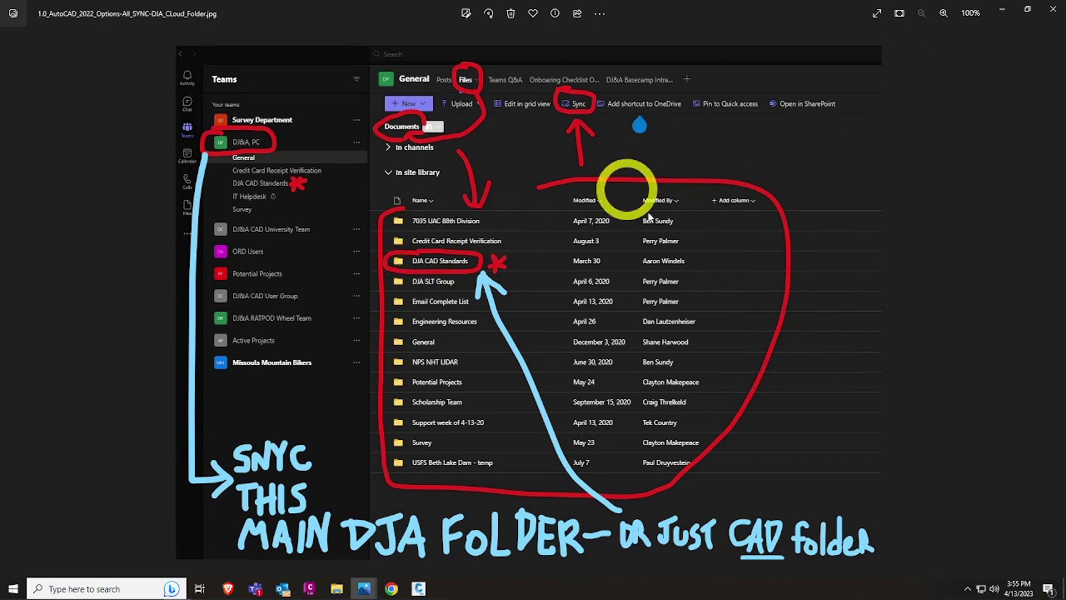
Step: Examine the reference Options settings for support file paths, printer and template paths, Display, and Plot and Publish
{"action": "key", "text": "Right"}
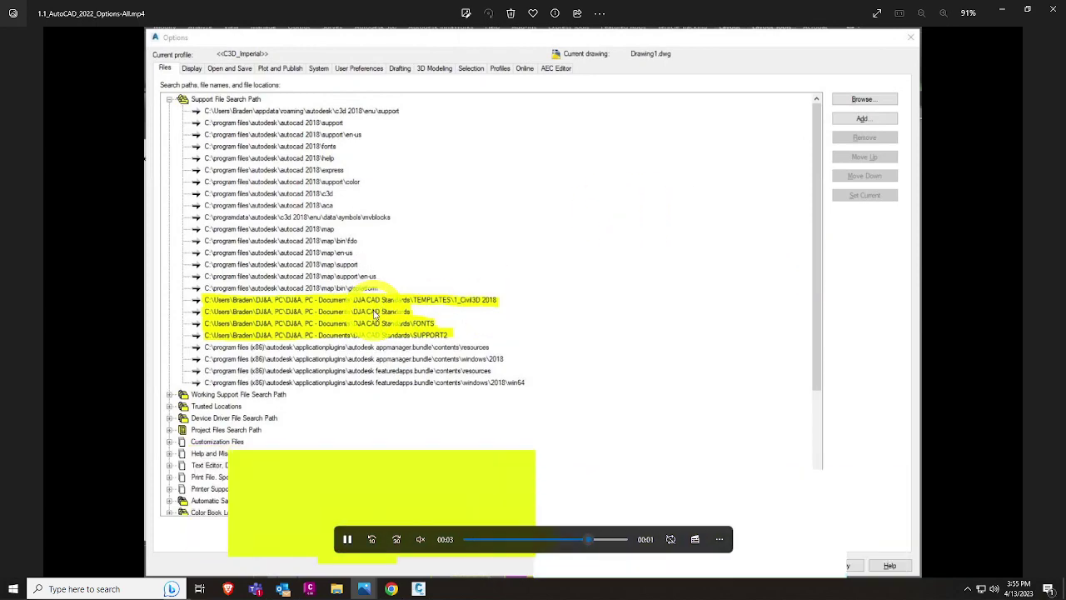
{"action": "key", "text": "Right"}
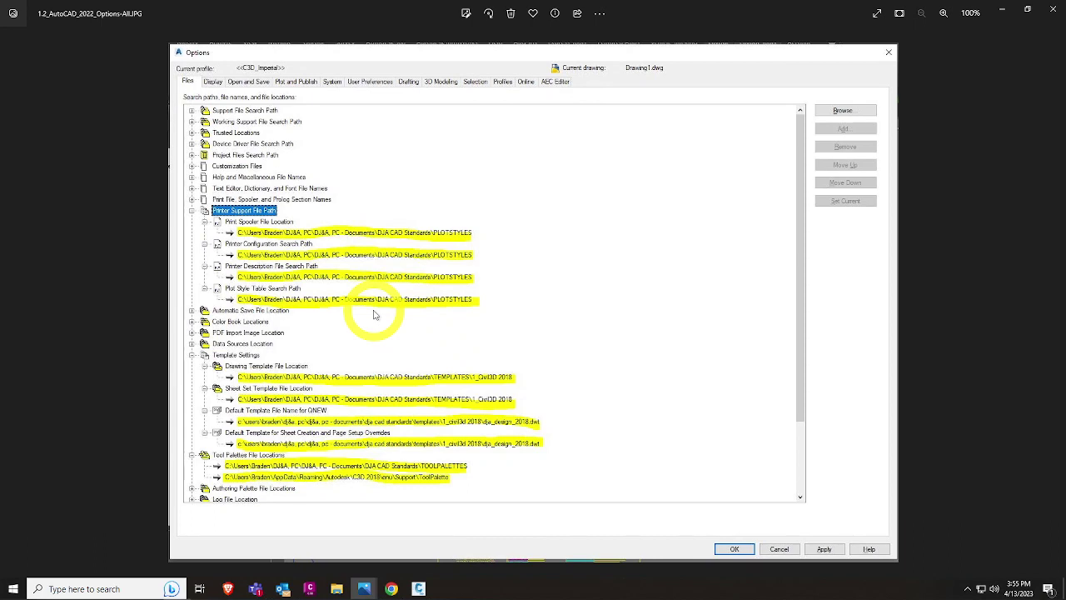
{"action": "left_click", "coordinate": [458, 258]}
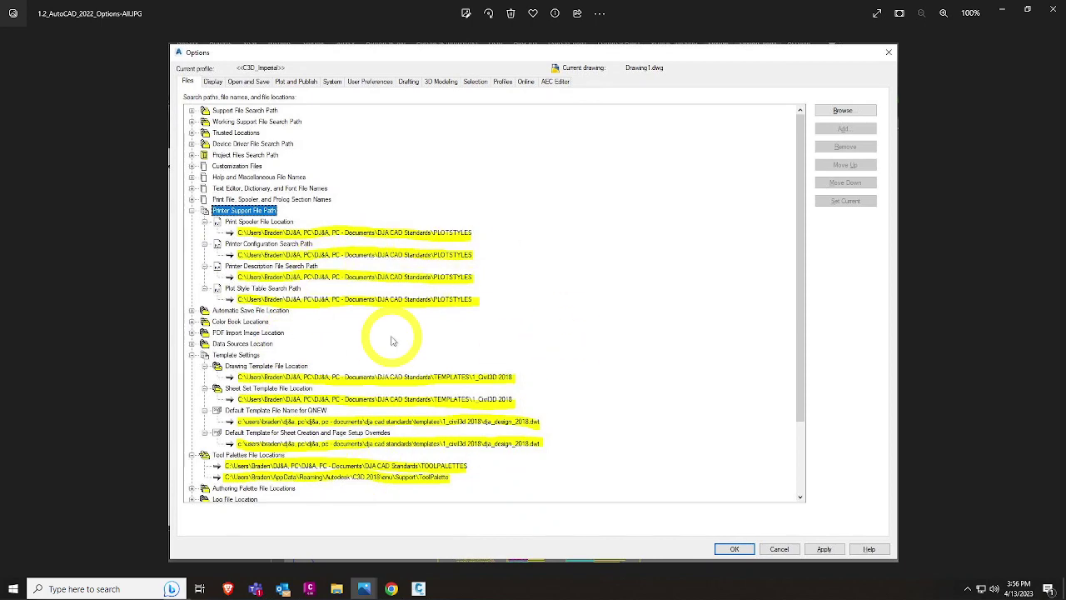
{"action": "key", "text": "Right"}
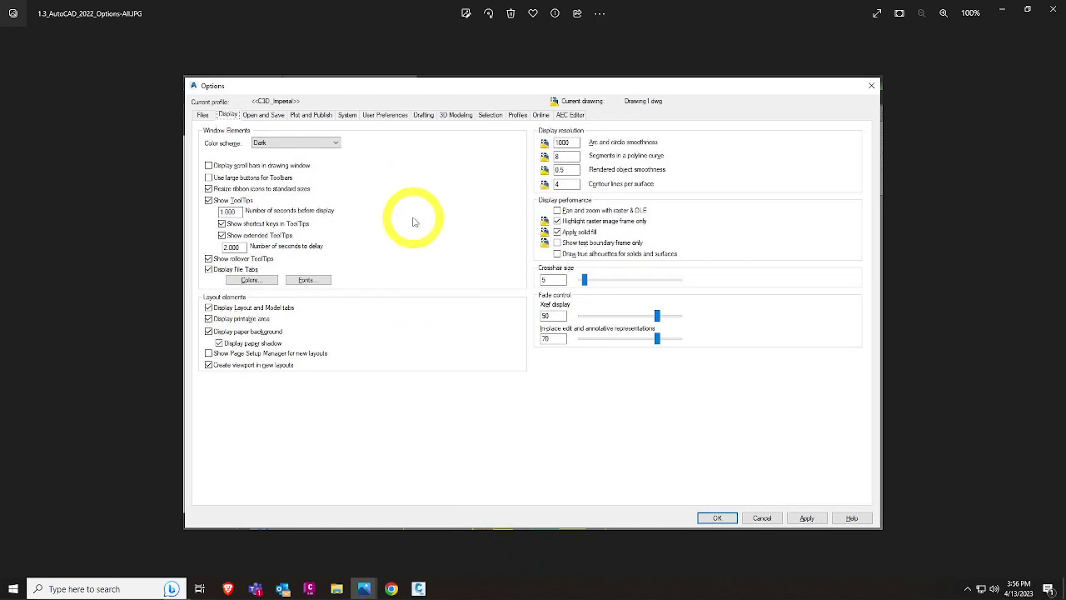
{"action": "key", "text": "Right"}
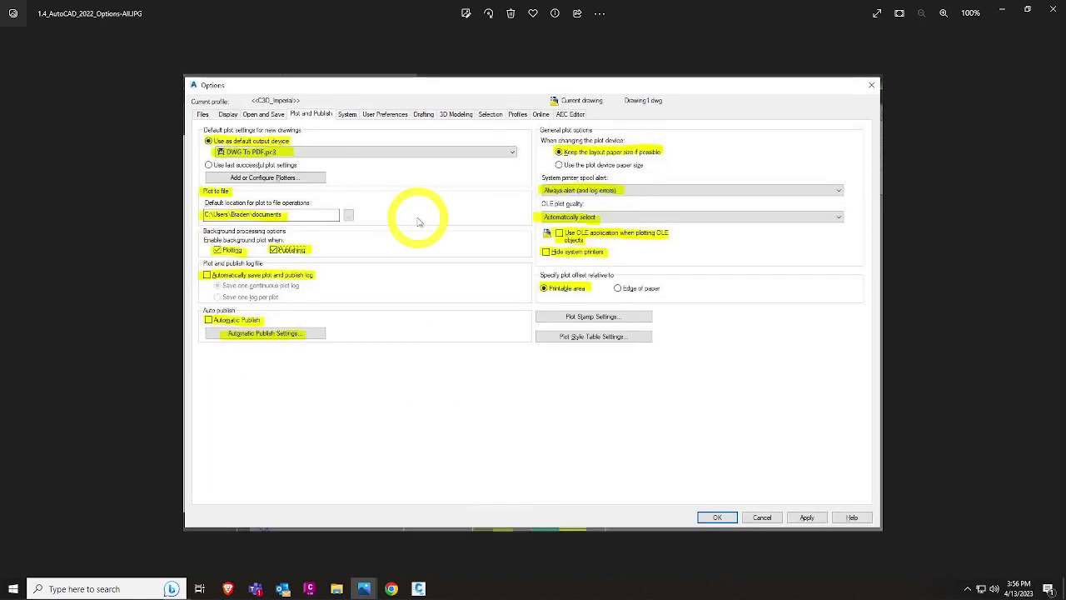
Step: Review the reference Options settings for System and User Preferences, close the image, and show the full path of the 2022-2023 folder
{"action": "key", "text": "Right"}
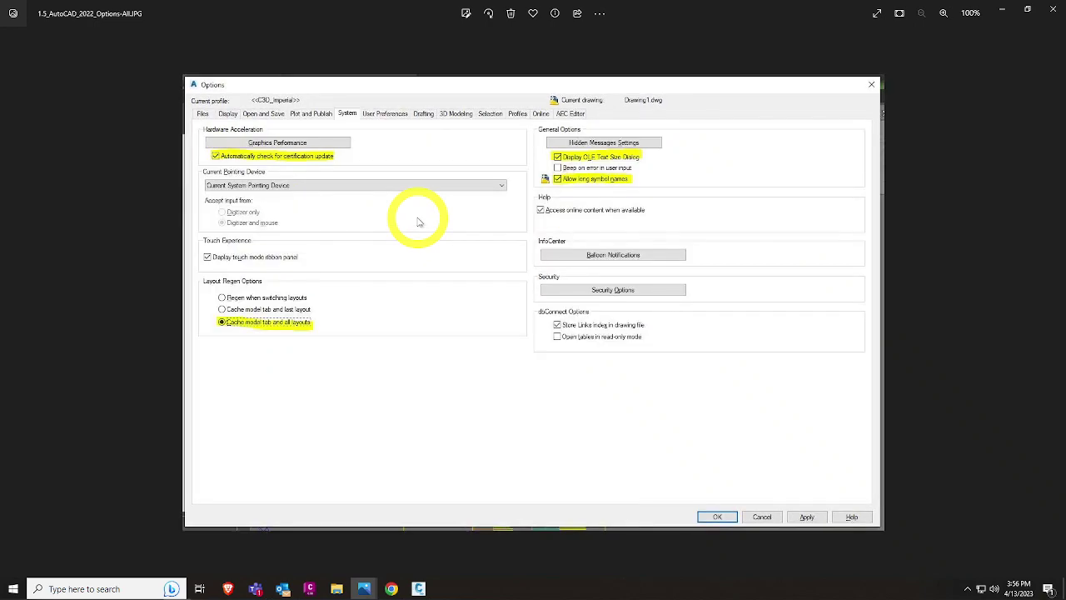
{"action": "key", "text": "Right"}
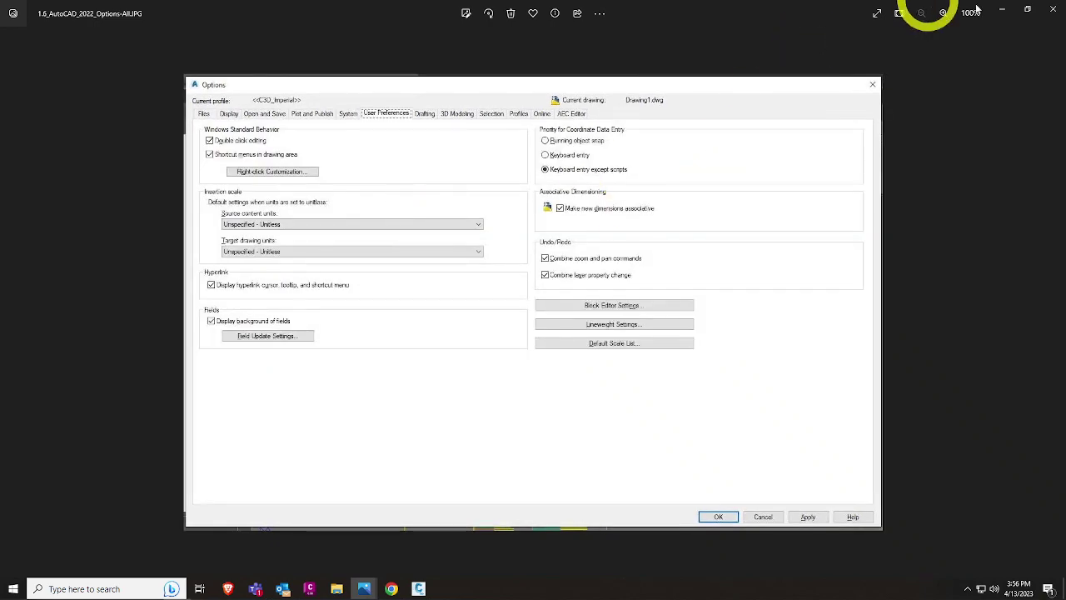
{"action": "left_click", "coordinate": [1046, 10]}
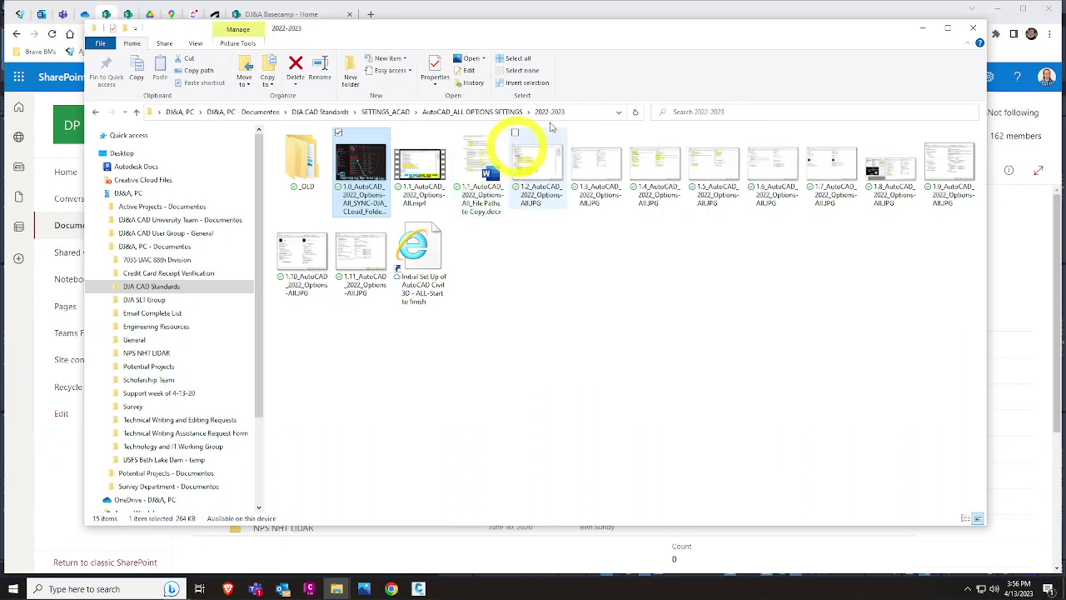
{"action": "left_click", "coordinate": [575, 112]}
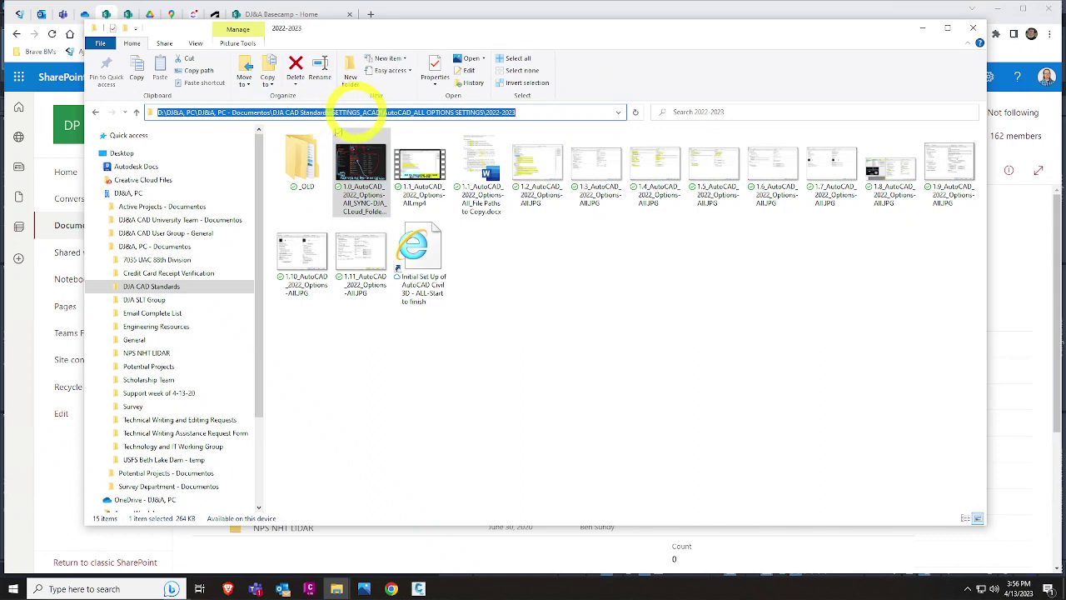
Step: Open the 1.1 File Paths to Copy document, review its support, printer, template and tool palette paths, and close it
{"action": "left_click", "coordinate": [493, 163]}
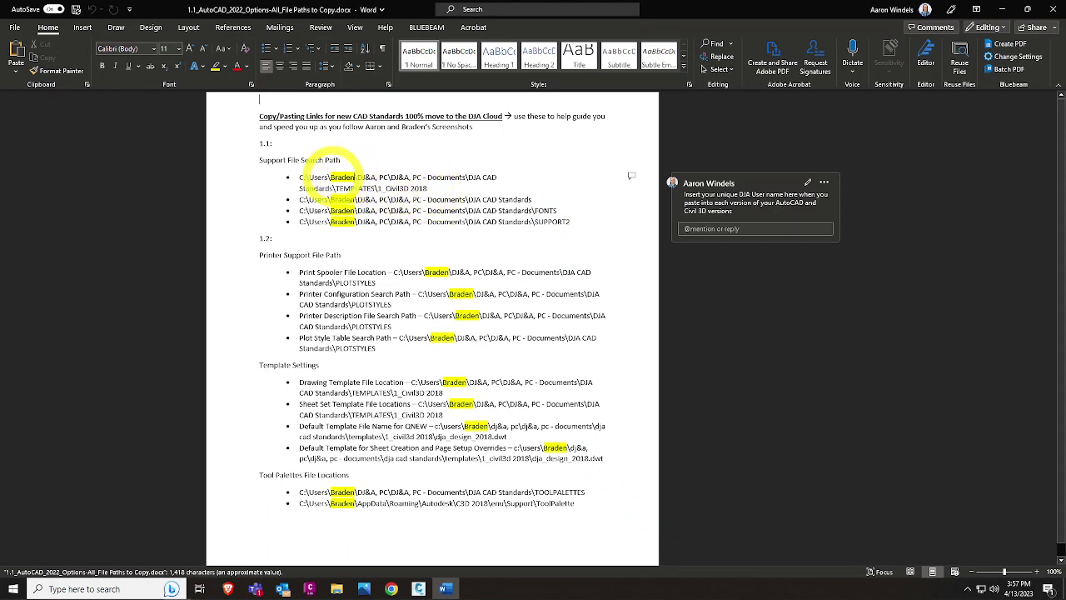
{"action": "left_click_drag", "start_coordinate": [428, 187], "coordinate": [292, 178]}
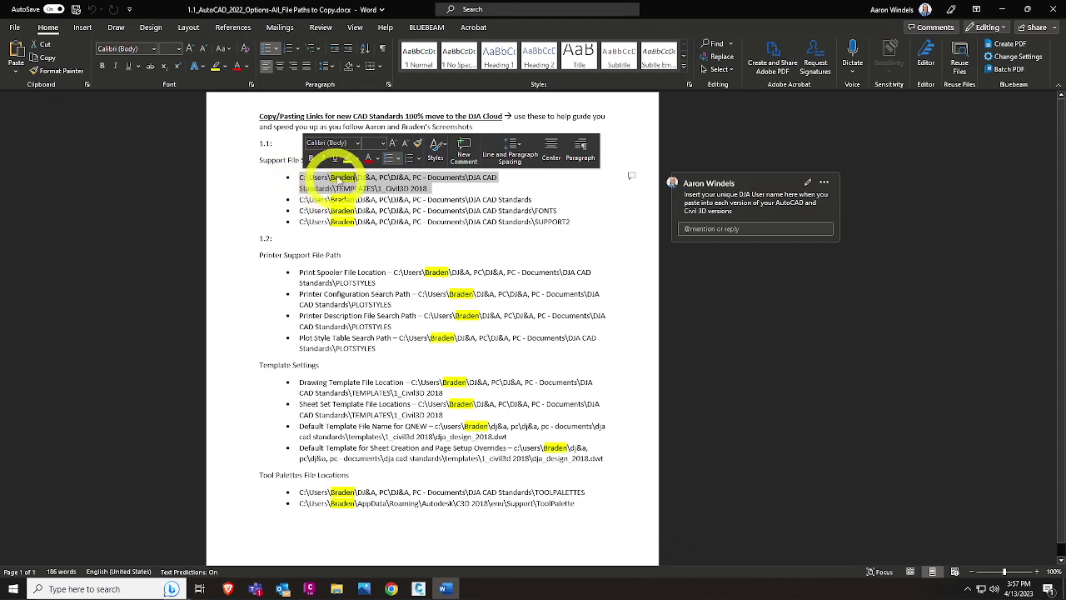
{"action": "left_click", "coordinate": [418, 254]}
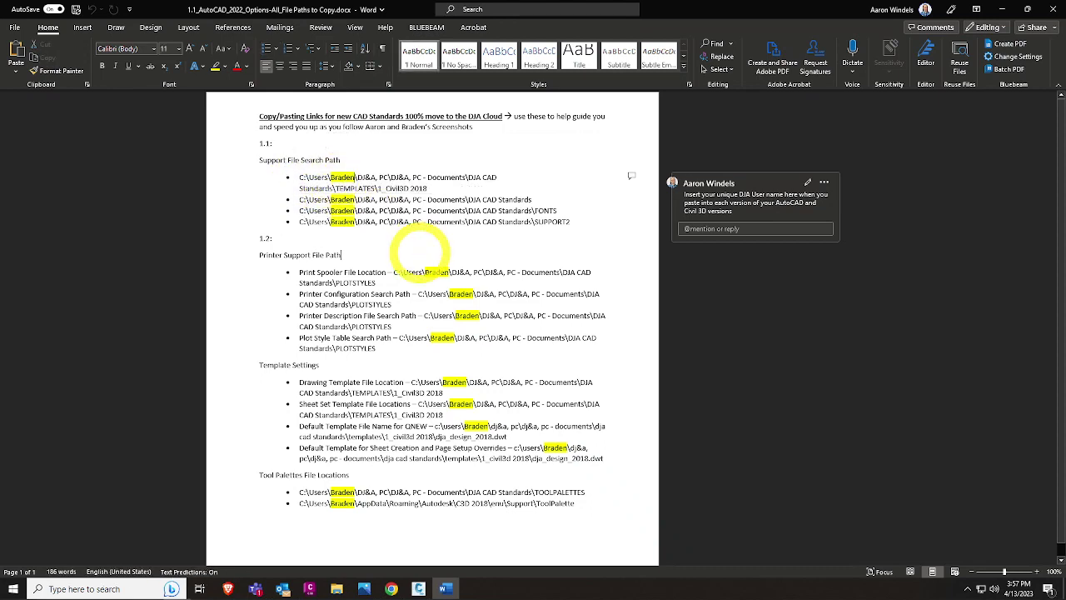
{"action": "scroll", "coordinate": [427, 249], "scroll_direction": "down", "scroll_amount": 1}
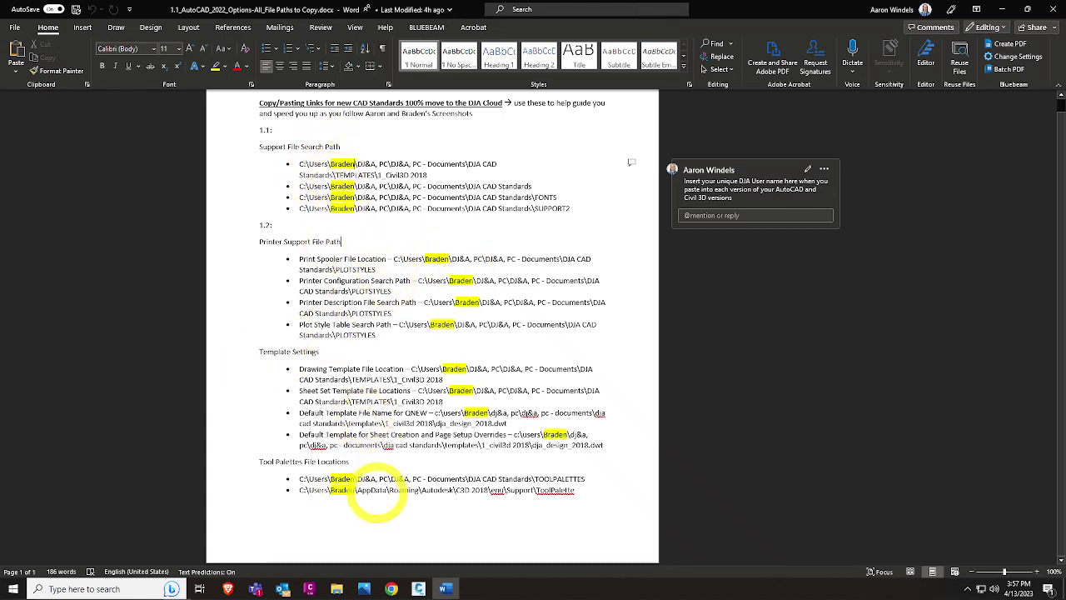
{"action": "left_click", "coordinate": [1049, 8]}
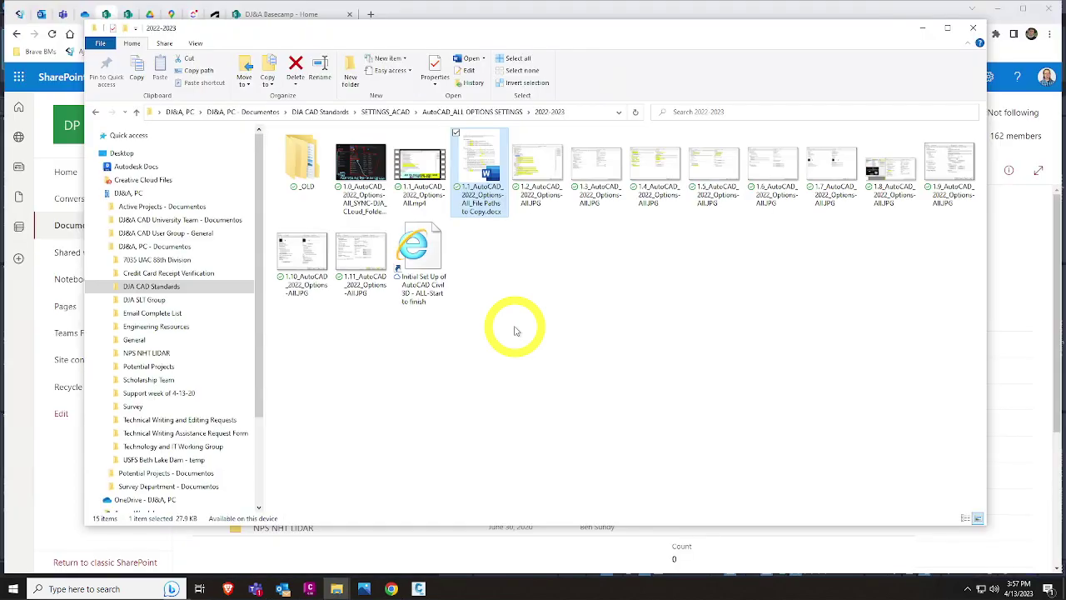
Step: Open the DJA CAD Standards folder under DJ&A, PC - Documentos and show its full path
{"action": "mouse_move", "coordinate": [340, 583]}
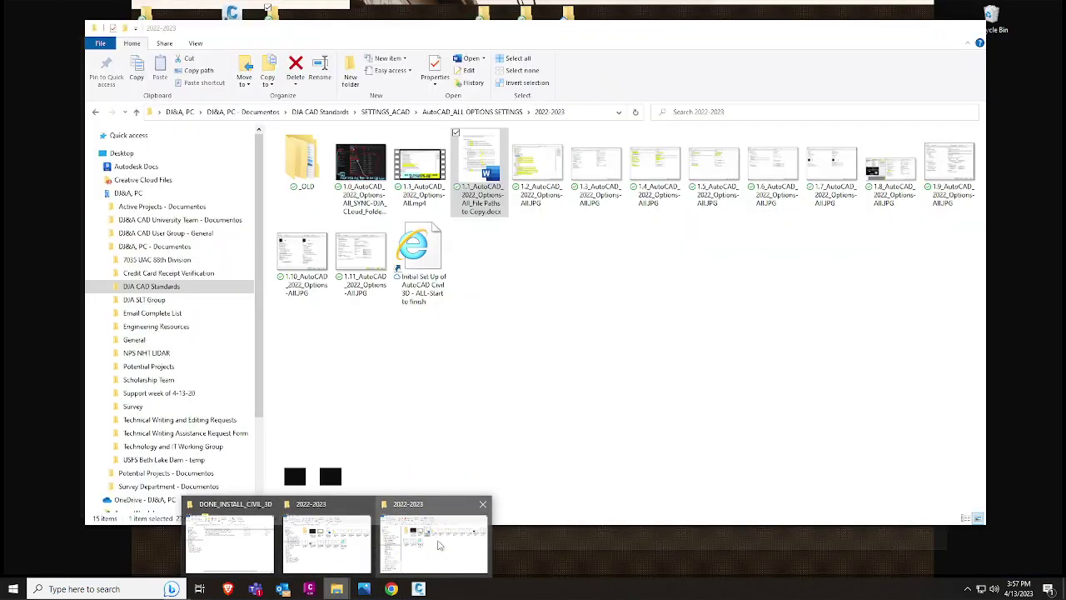
{"action": "left_click", "coordinate": [427, 545]}
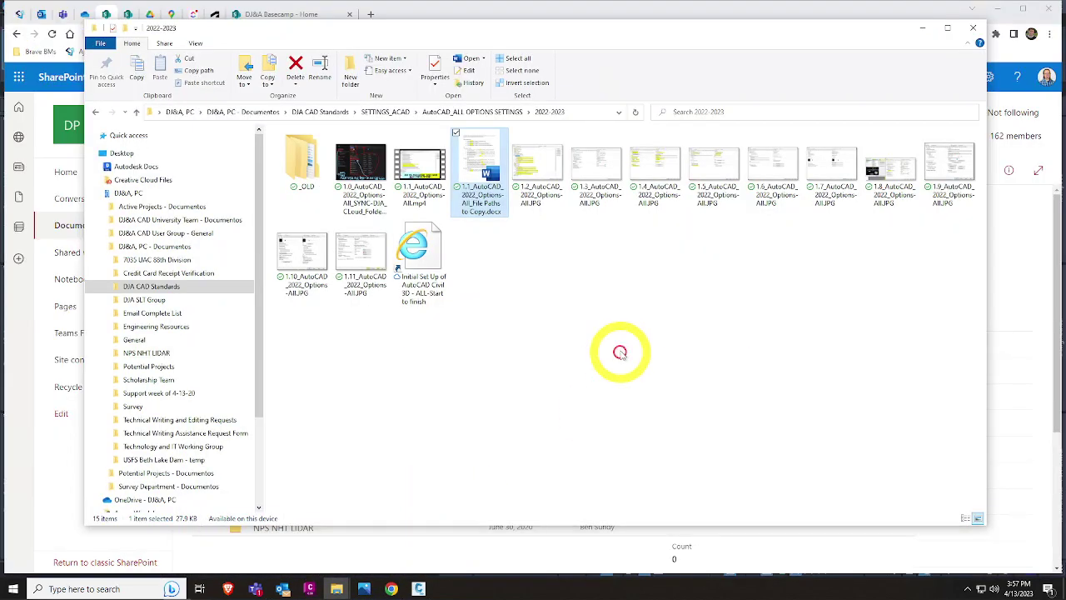
{"action": "left_click", "coordinate": [136, 249]}
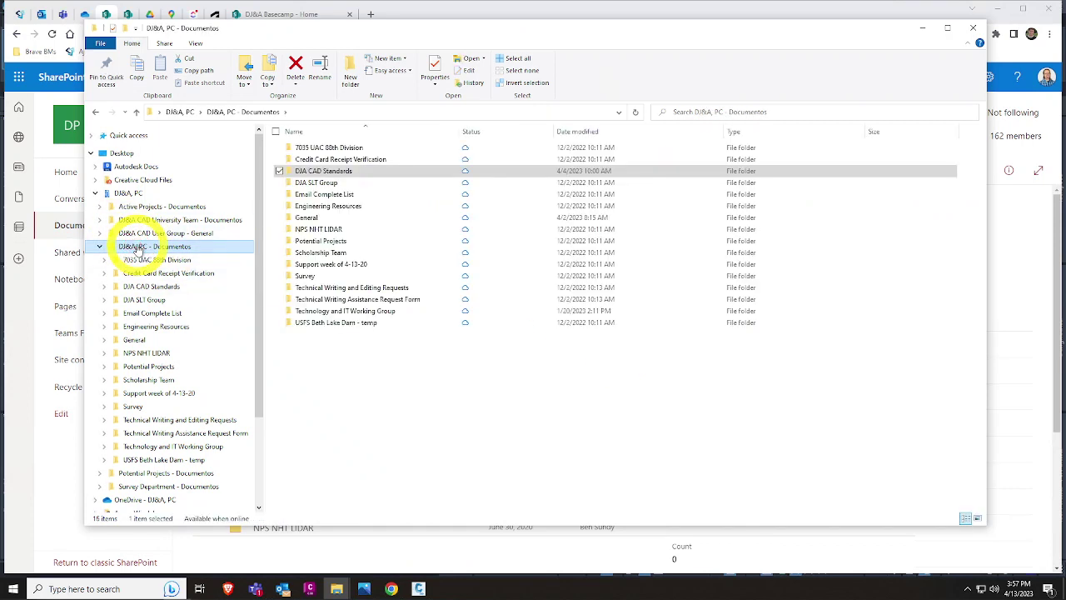
{"action": "double_click", "coordinate": [343, 169]}
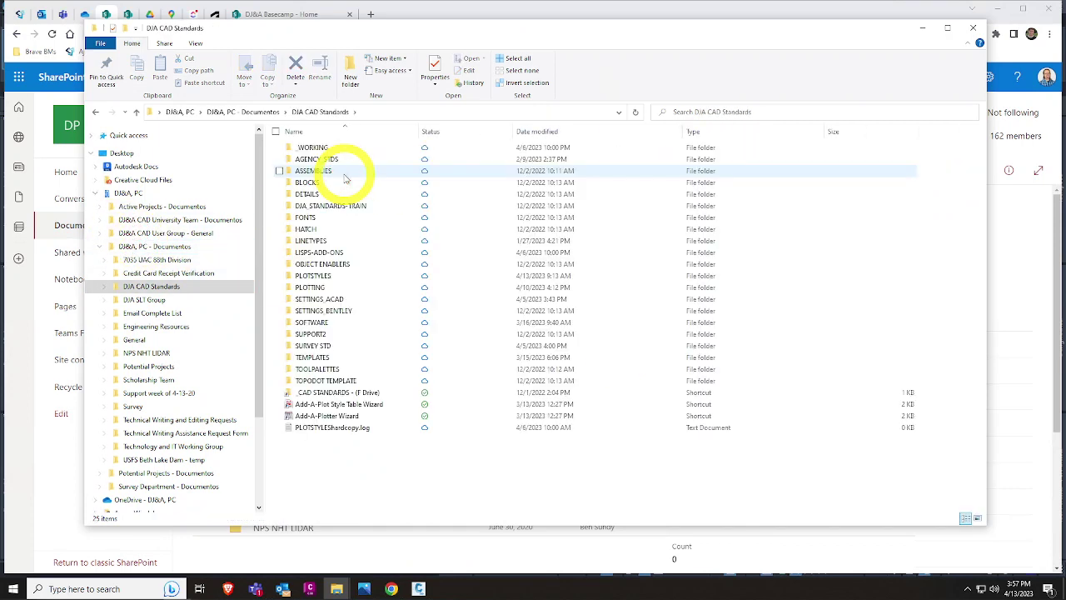
{"action": "left_click", "coordinate": [372, 112]}
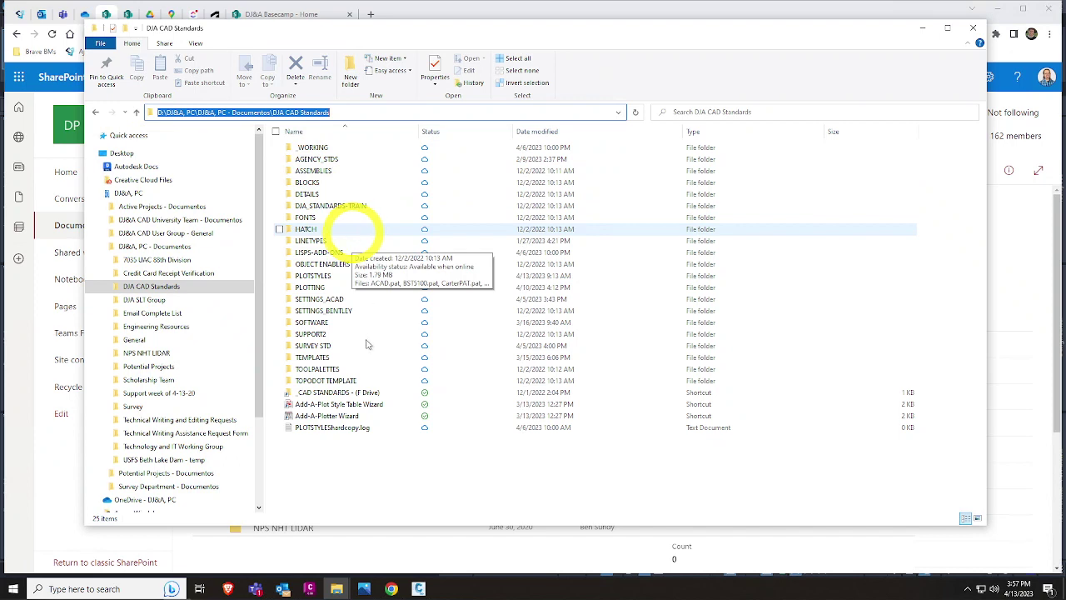
Step: Open the 1_Civil3D 2018 folder inside TEMPLATES and show its full path for copying
{"action": "double_click", "coordinate": [351, 360]}
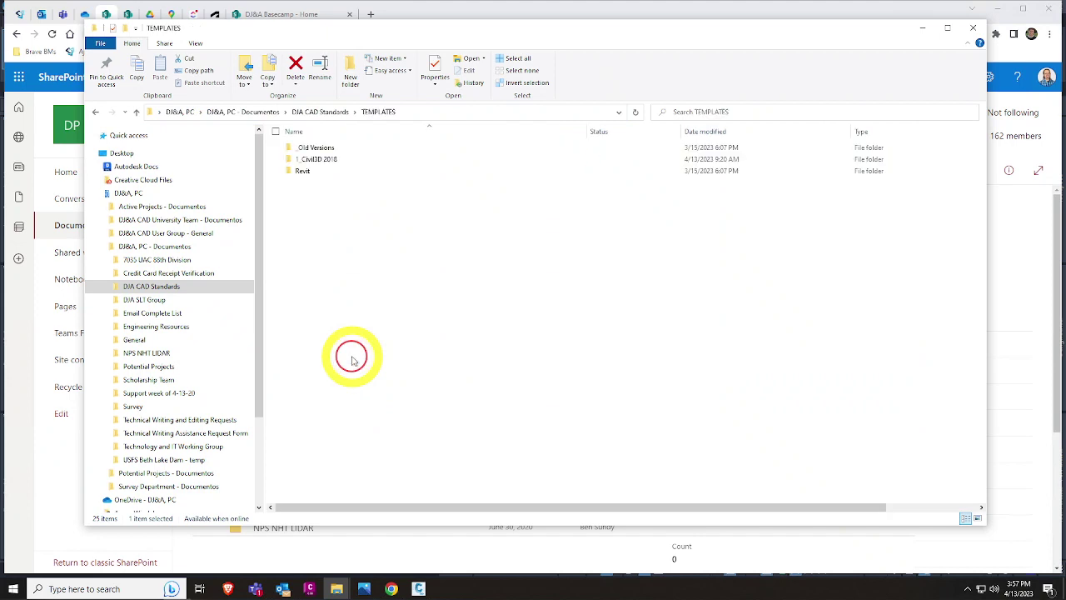
{"action": "left_click", "coordinate": [353, 164]}
{"action": "double_click", "coordinate": [353, 165]}
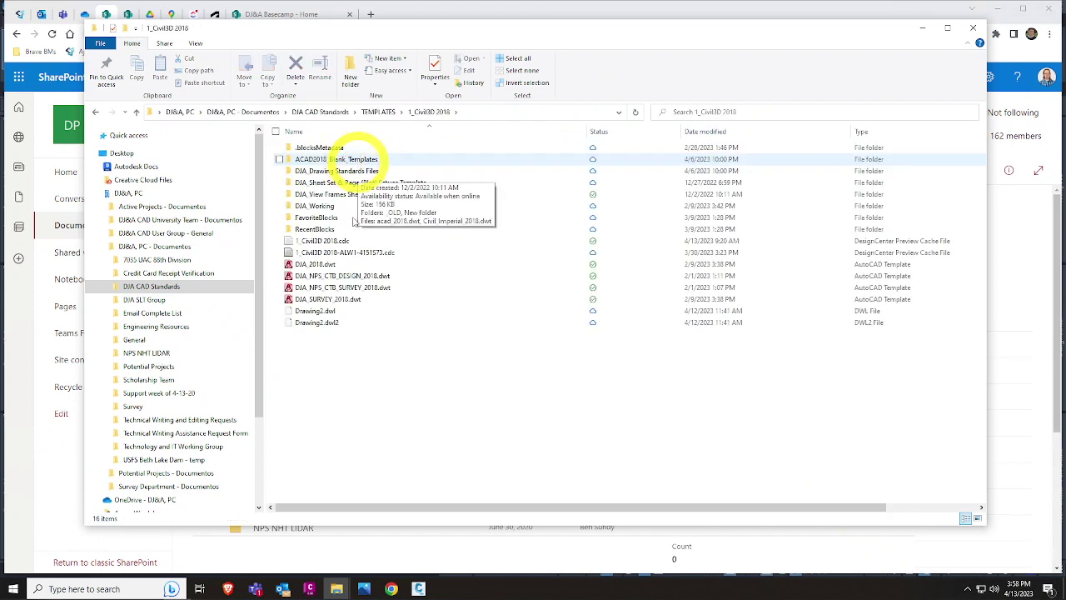
{"action": "left_click", "coordinate": [480, 115]}
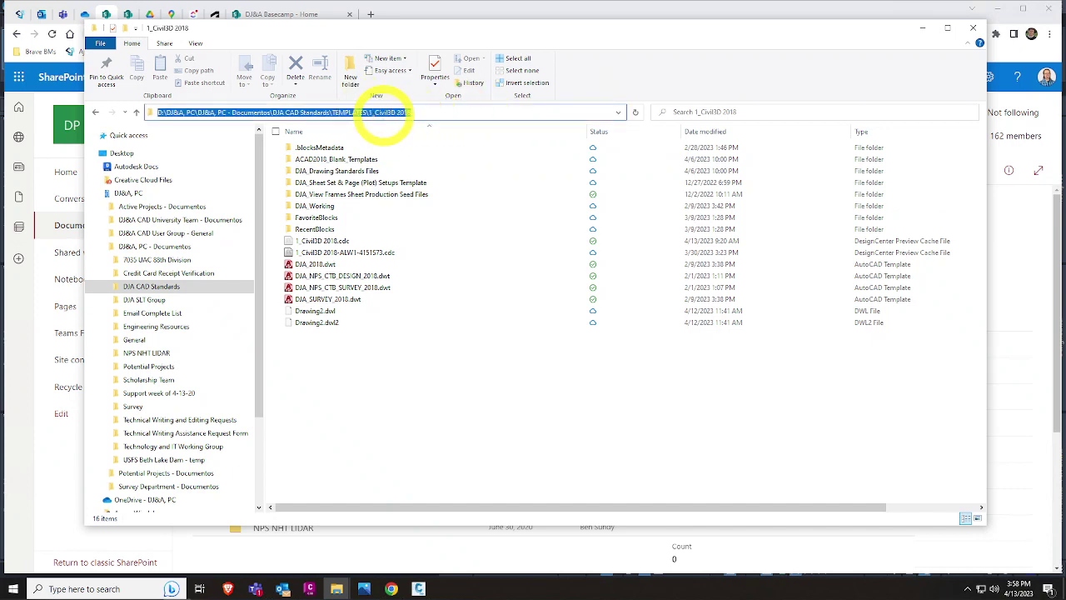
{"action": "right_click", "coordinate": [385, 115]}
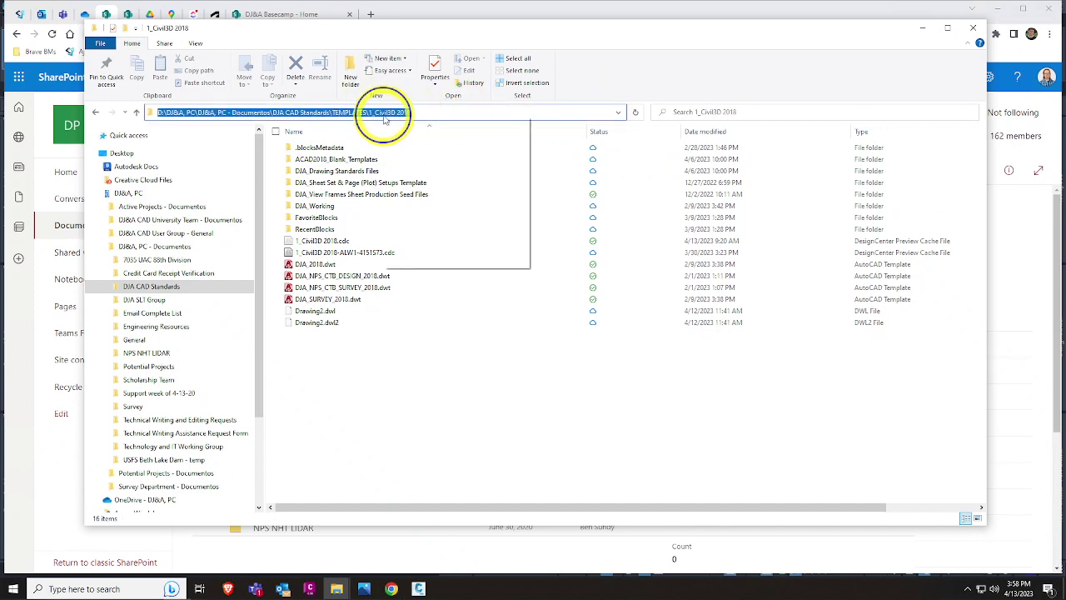
Step: Select the DJA_2018.dwt template in the 1_Civil3D 2018 folder and copy its file path
{"action": "left_click", "coordinate": [358, 289]}
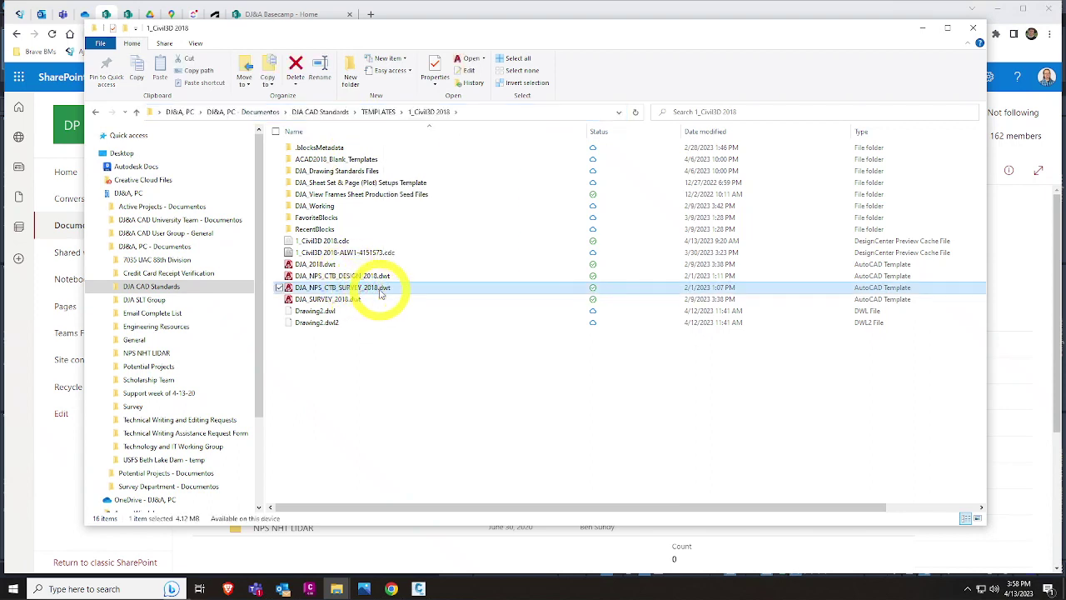
{"action": "left_click", "coordinate": [334, 300]}
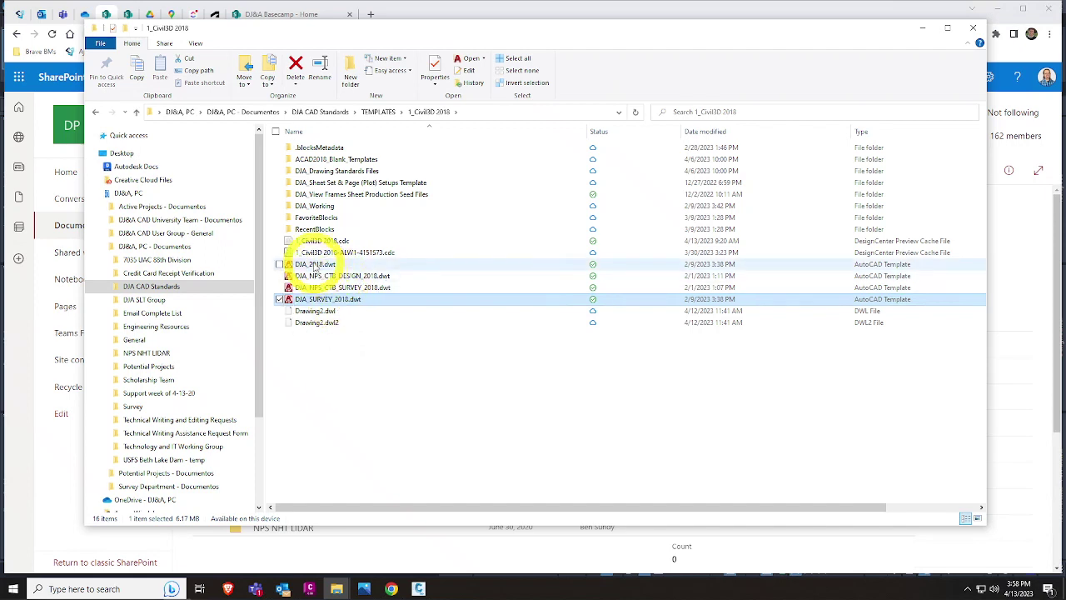
{"action": "left_click", "coordinate": [316, 264]}
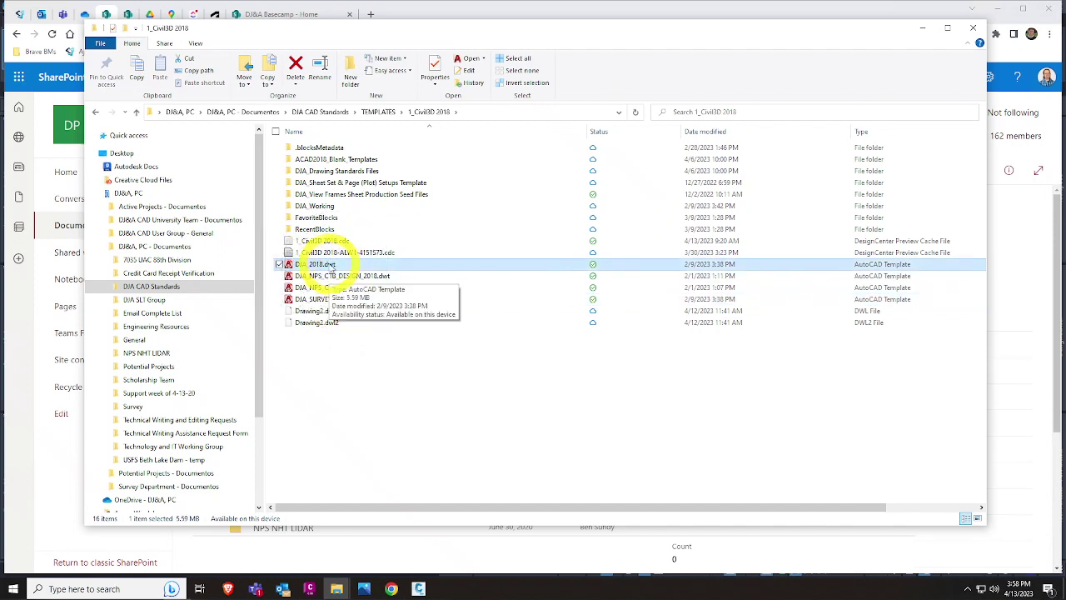
{"action": "right_click", "coordinate": [317, 266]}
{"action": "left_click", "coordinate": [393, 568]}
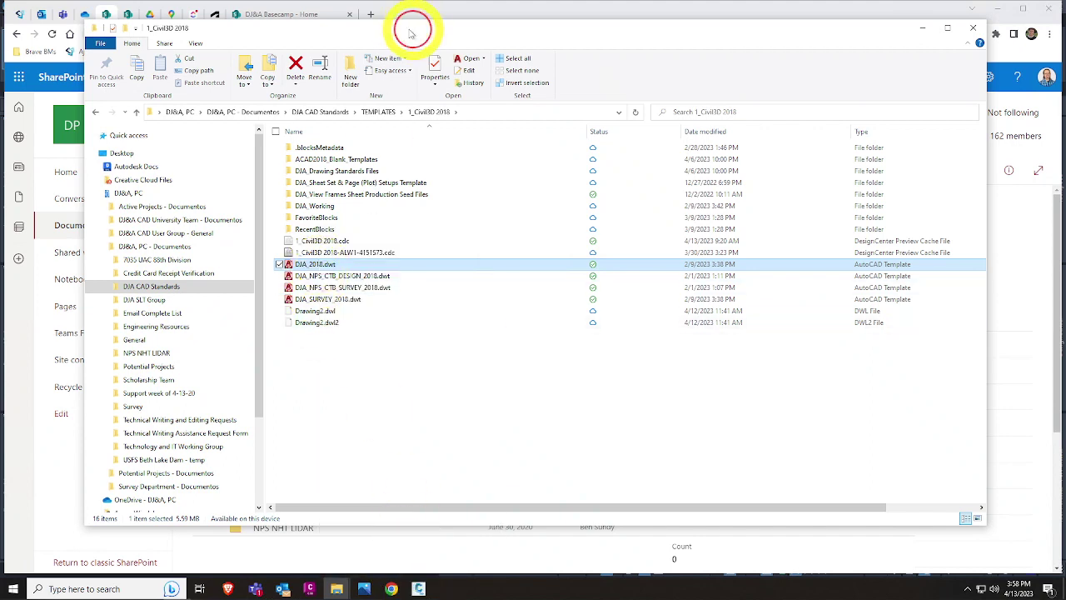
{"action": "left_click_drag", "start_coordinate": [410, 32], "coordinate": [404, 31]}
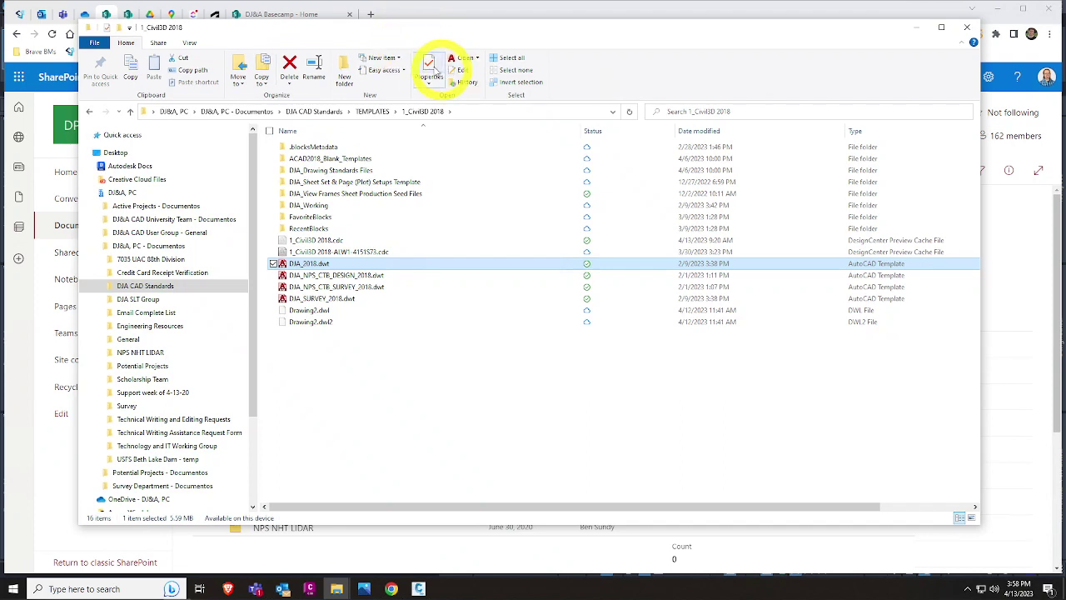
{"action": "left_click", "coordinate": [199, 70]}
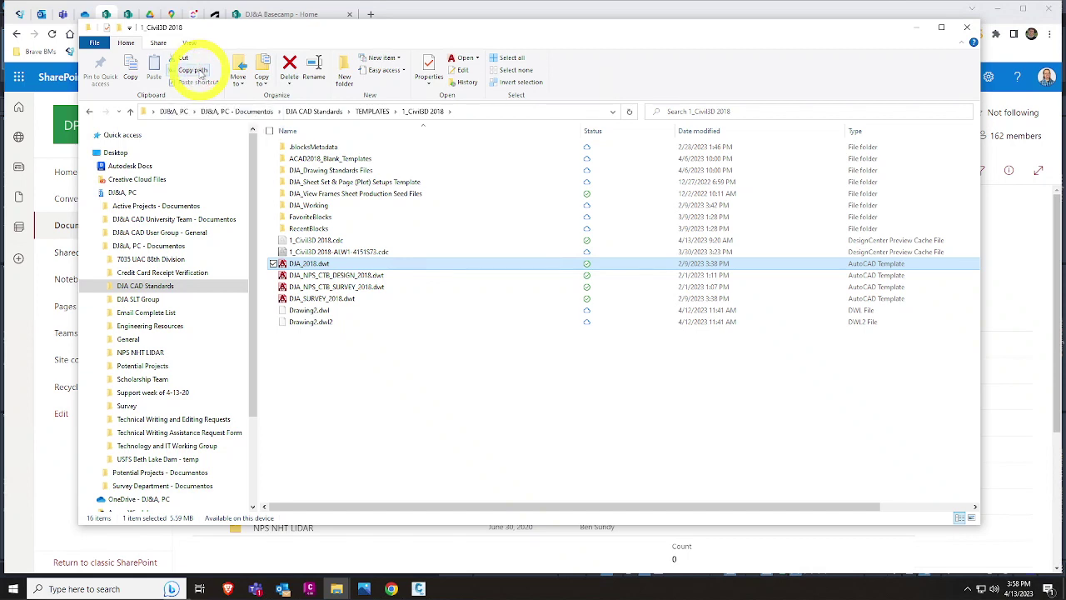
{"action": "left_click", "coordinate": [159, 43]}
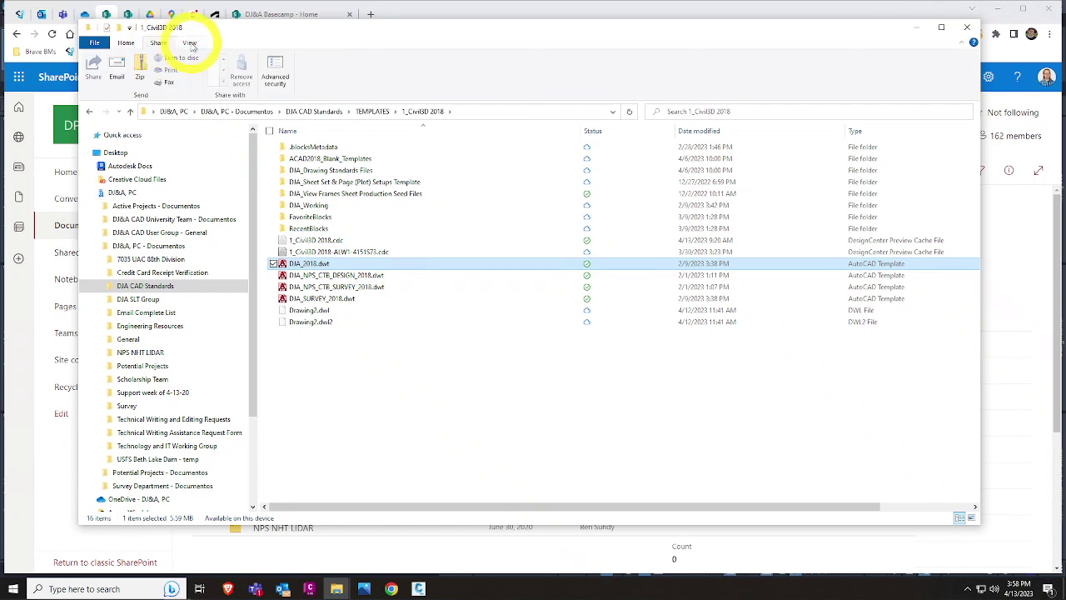
{"action": "left_click", "coordinate": [190, 43]}
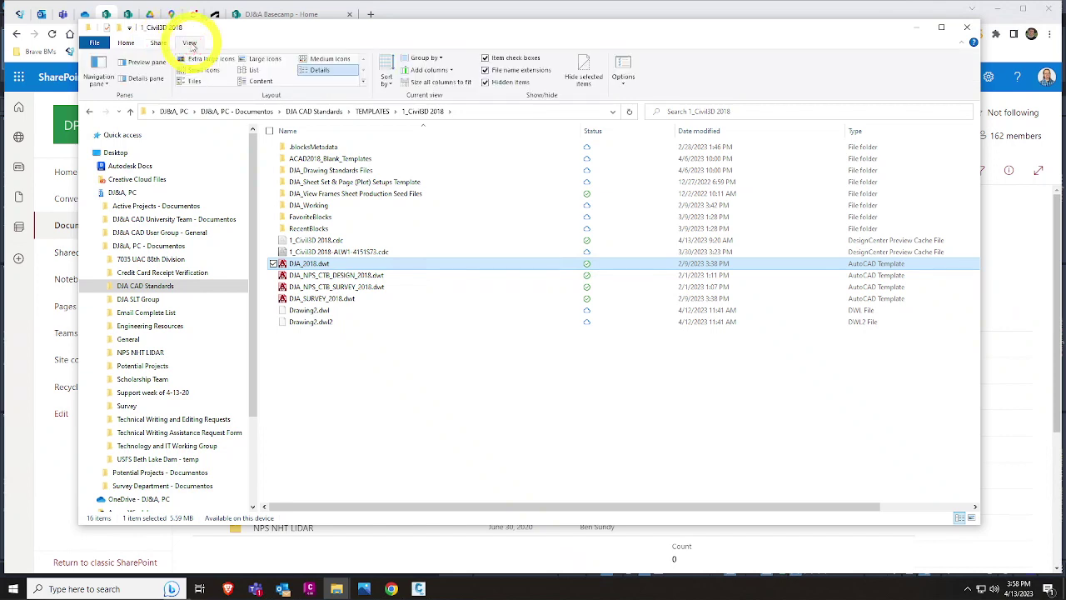
{"action": "left_click", "coordinate": [127, 42]}
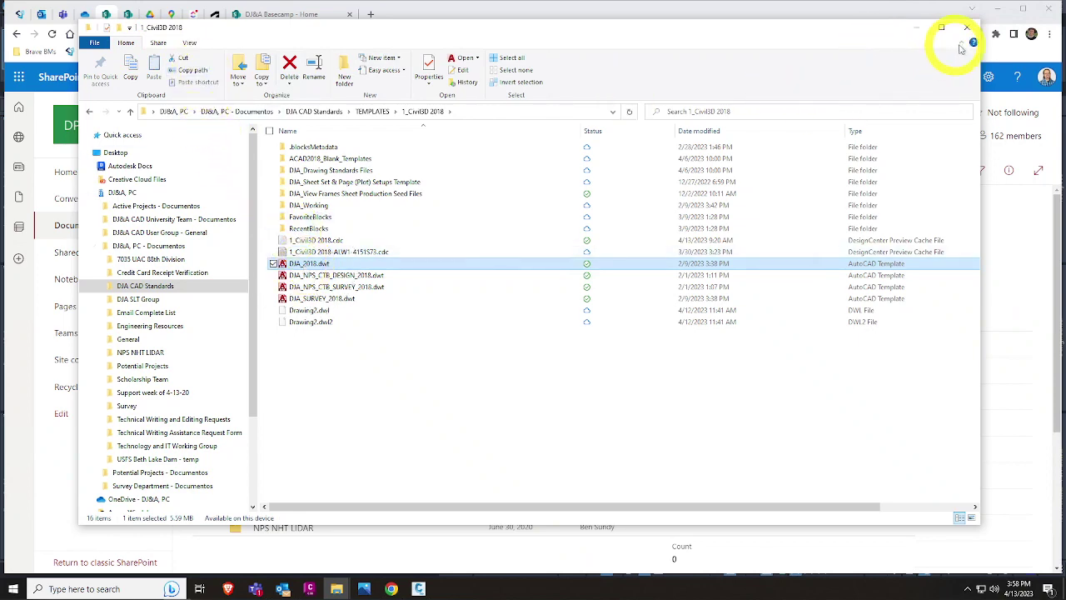
{"action": "left_click", "coordinate": [960, 43]}
{"action": "left_click", "coordinate": [962, 45]}
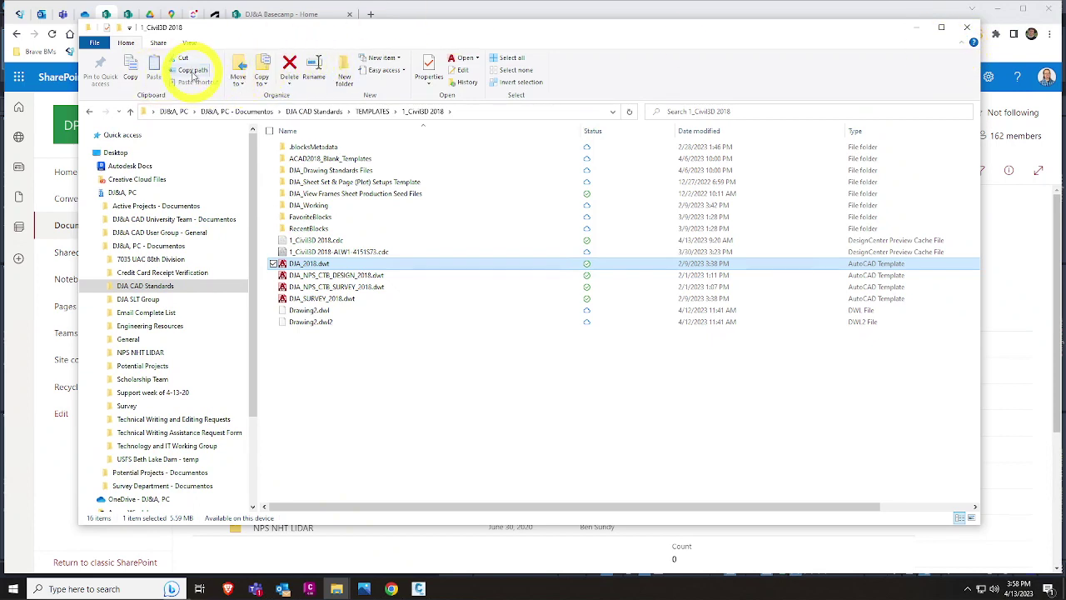
Step: Minimize File Explorer and the browser to switch to Civil 3D, call up Options from the drawing area, and dismiss it
{"action": "left_click", "coordinate": [917, 33]}
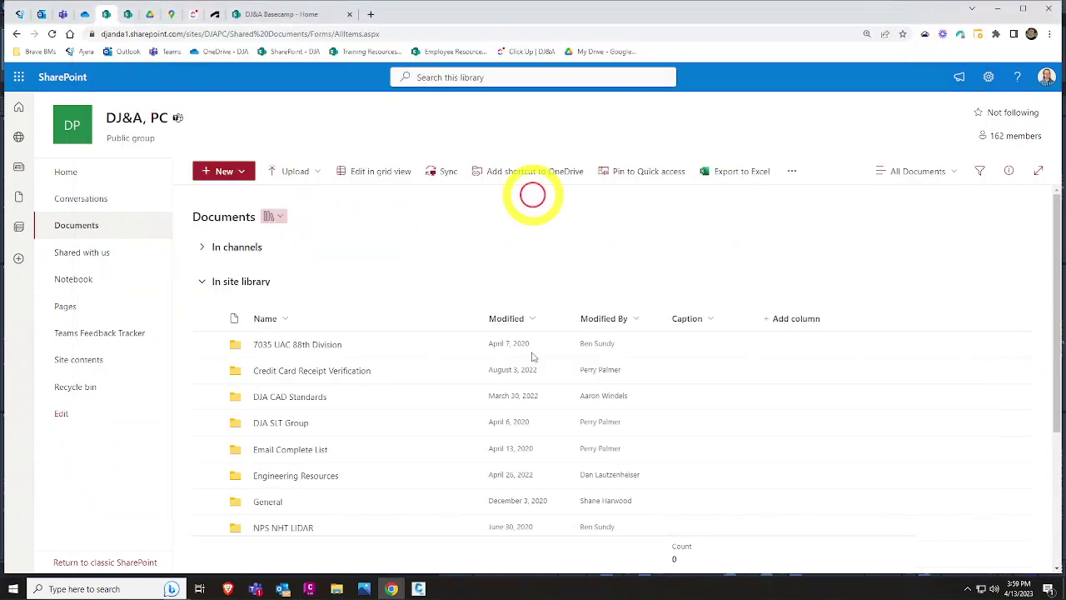
{"action": "left_click", "coordinate": [1002, 9]}
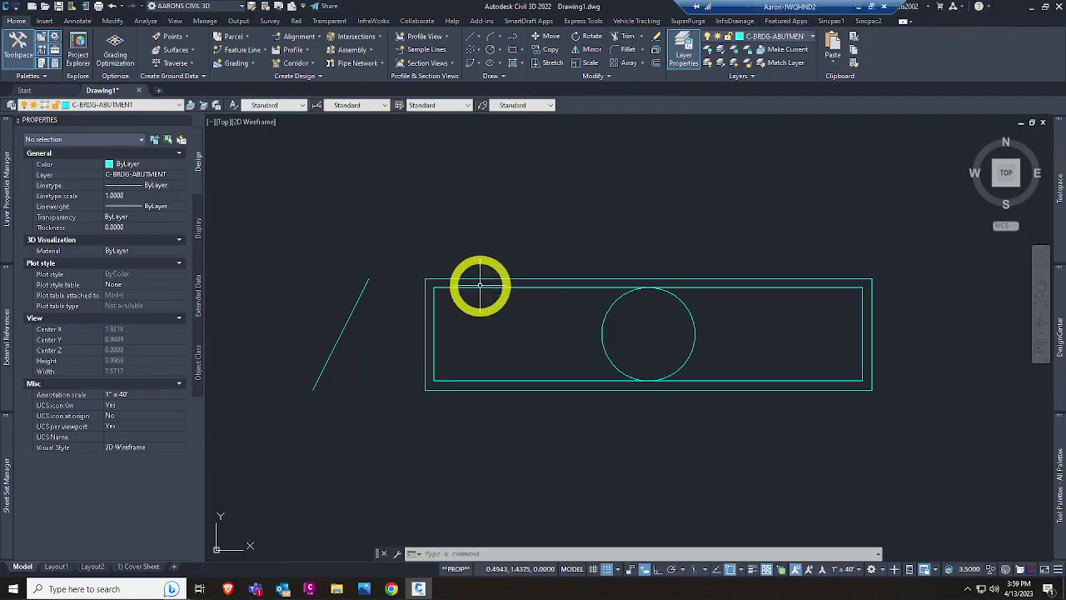
{"action": "right_click", "coordinate": [417, 242]}
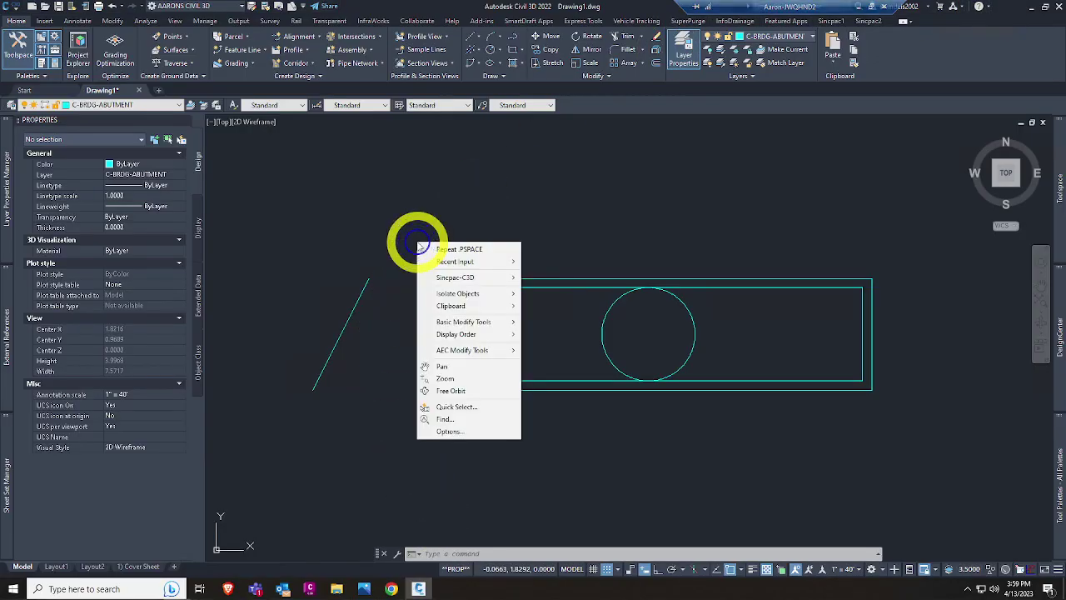
{"action": "left_click", "coordinate": [472, 432]}
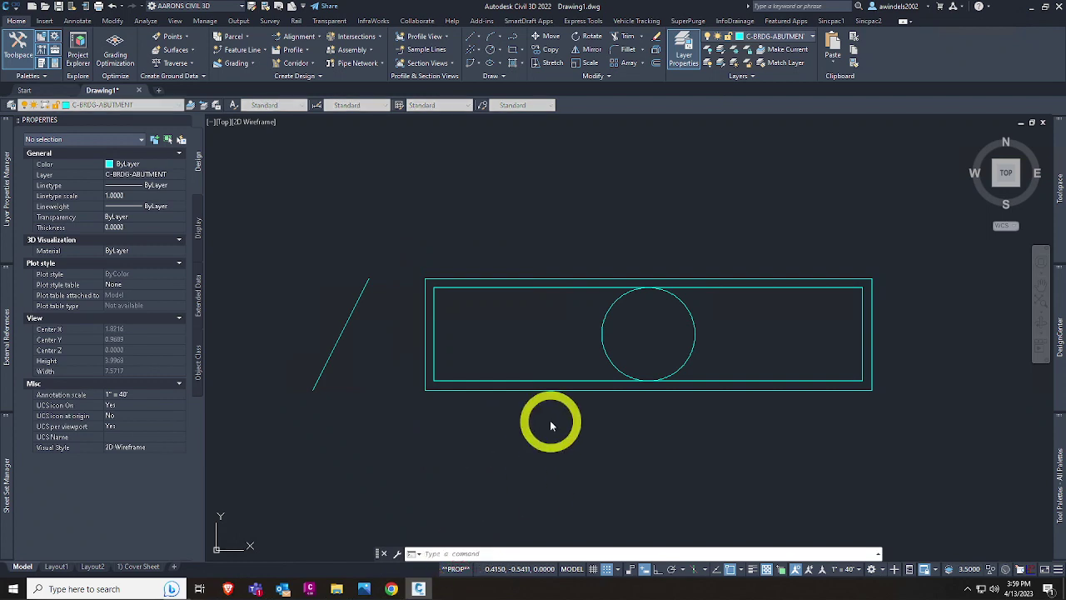
{"action": "key", "text": "Escape"}
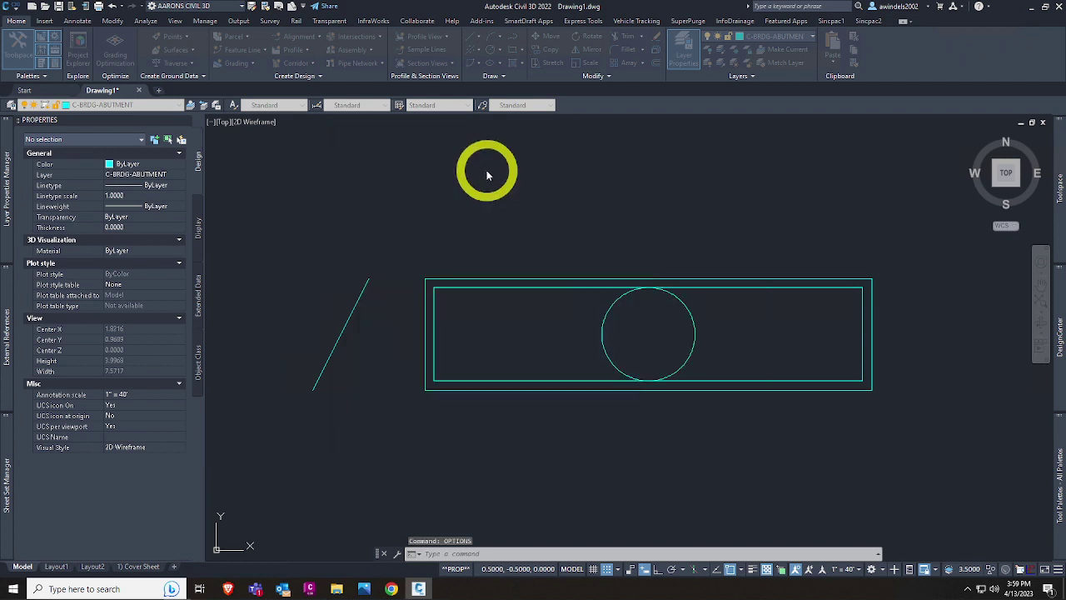
Step: Review the application-level commands for New, Open, Save As, Export, Publish and Drawing Utilities
{"action": "left_click", "coordinate": [16, 8]}
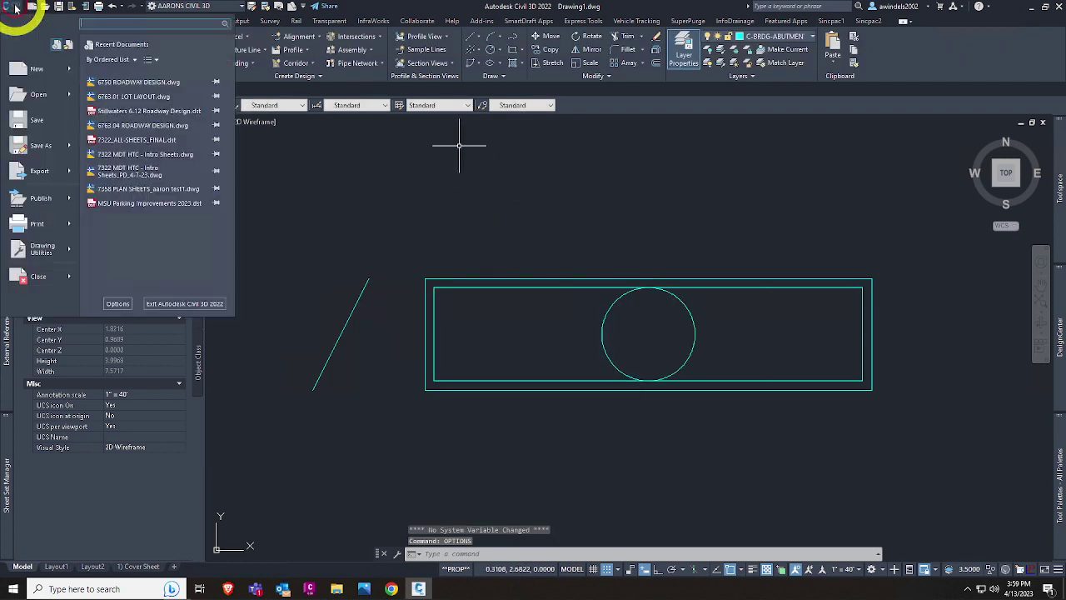
{"action": "left_click", "coordinate": [74, 71]}
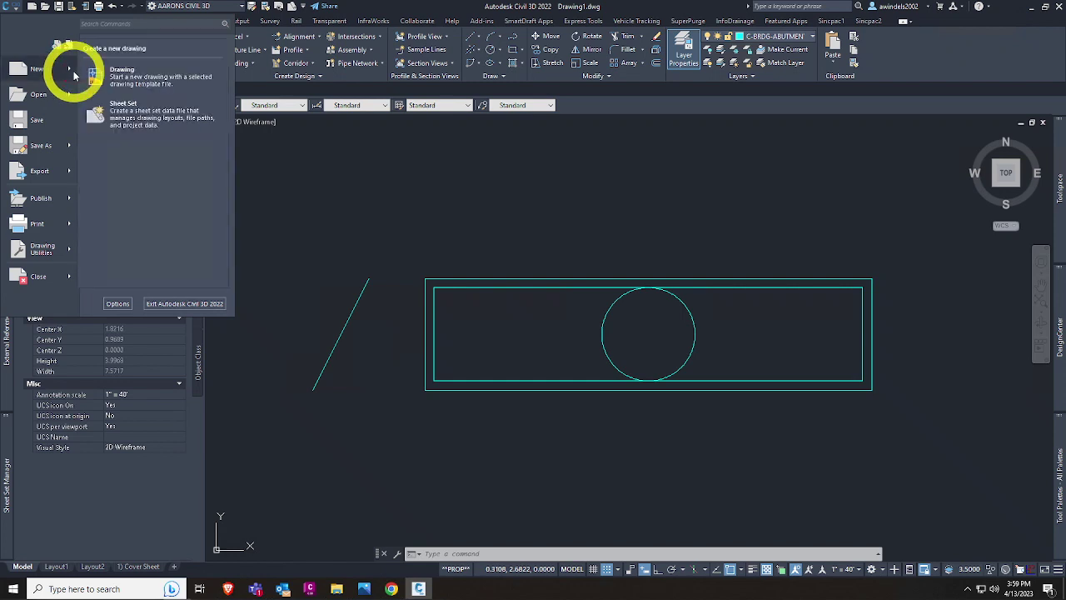
{"action": "left_click", "coordinate": [68, 92]}
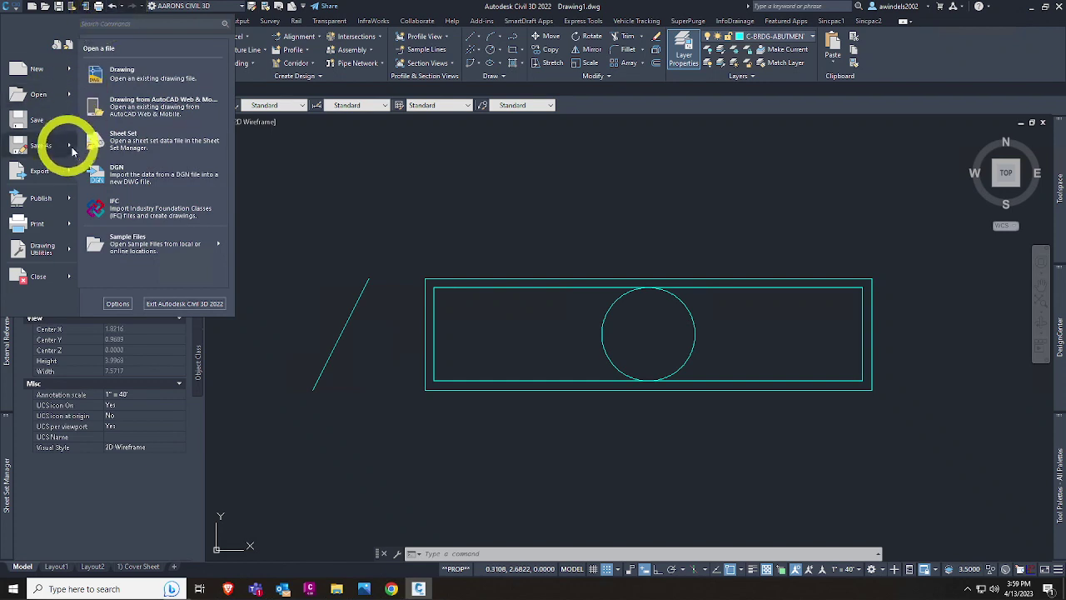
{"action": "left_click", "coordinate": [70, 146]}
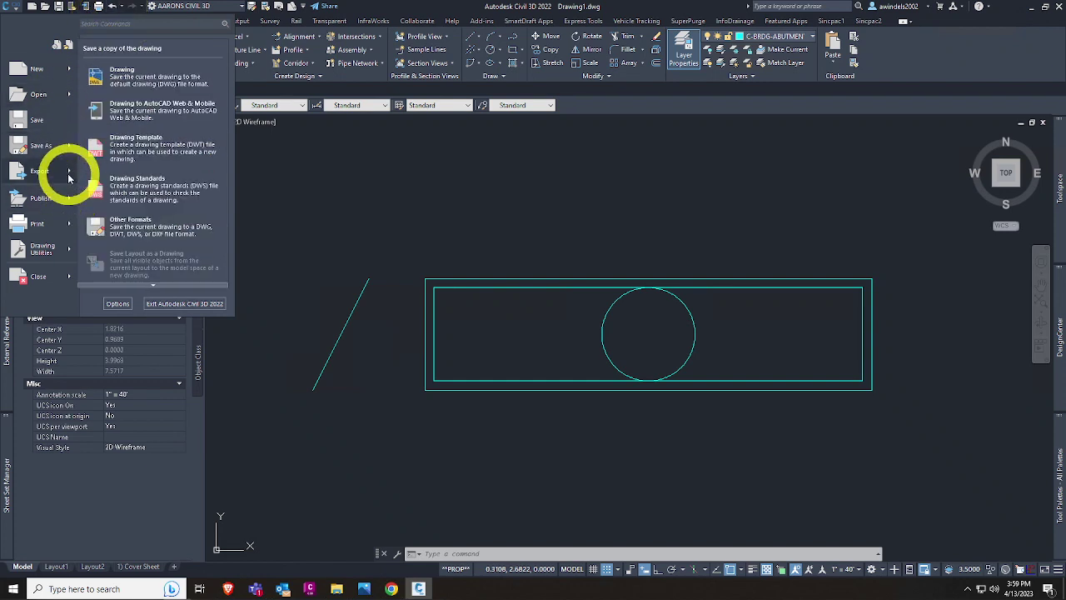
{"action": "left_click", "coordinate": [68, 173]}
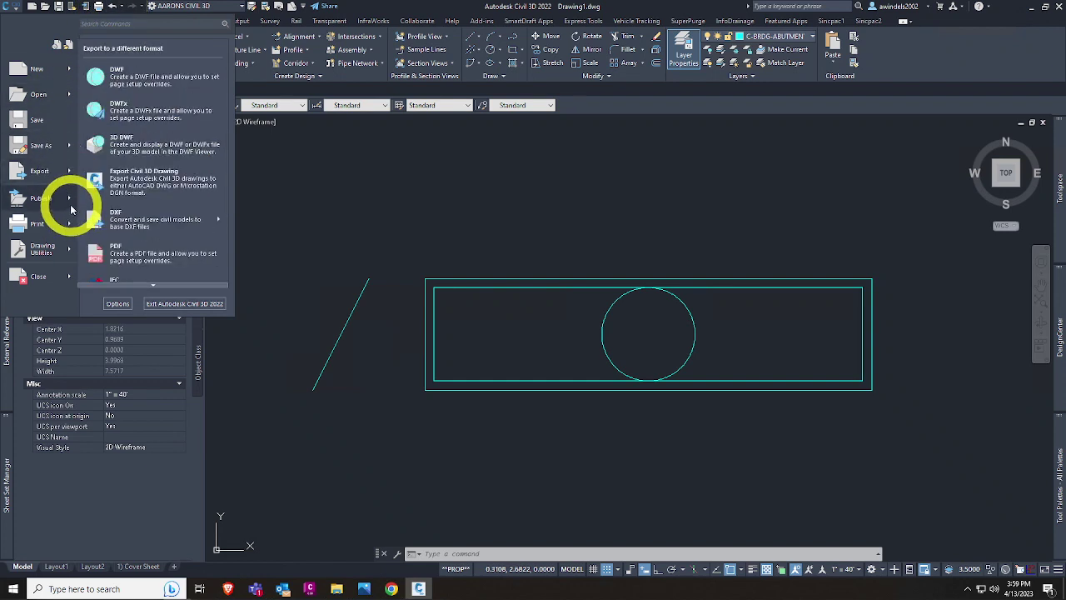
{"action": "left_click", "coordinate": [72, 210]}
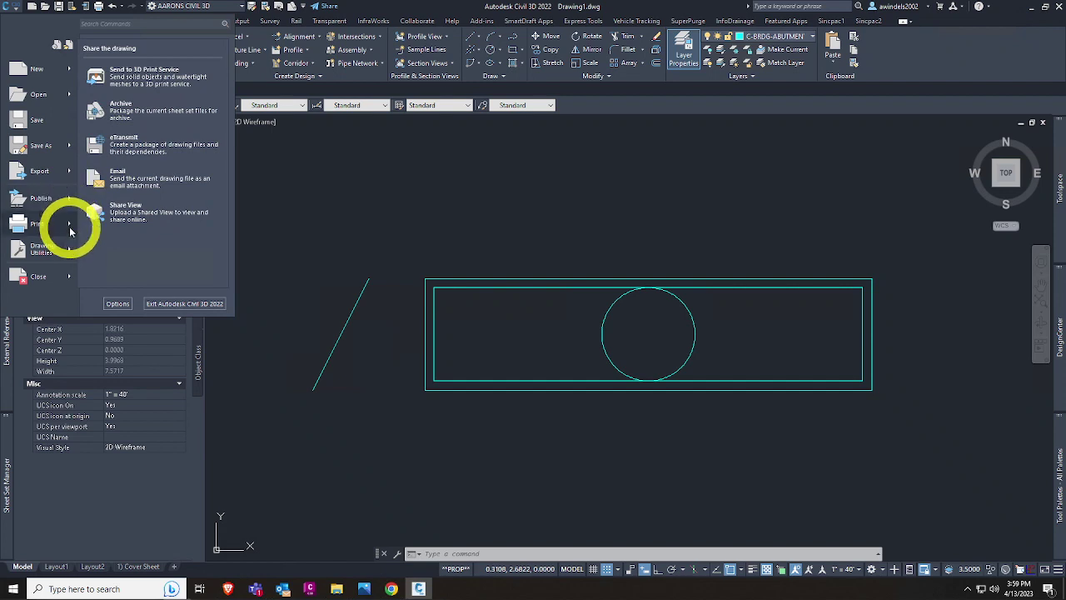
{"action": "left_click", "coordinate": [71, 251]}
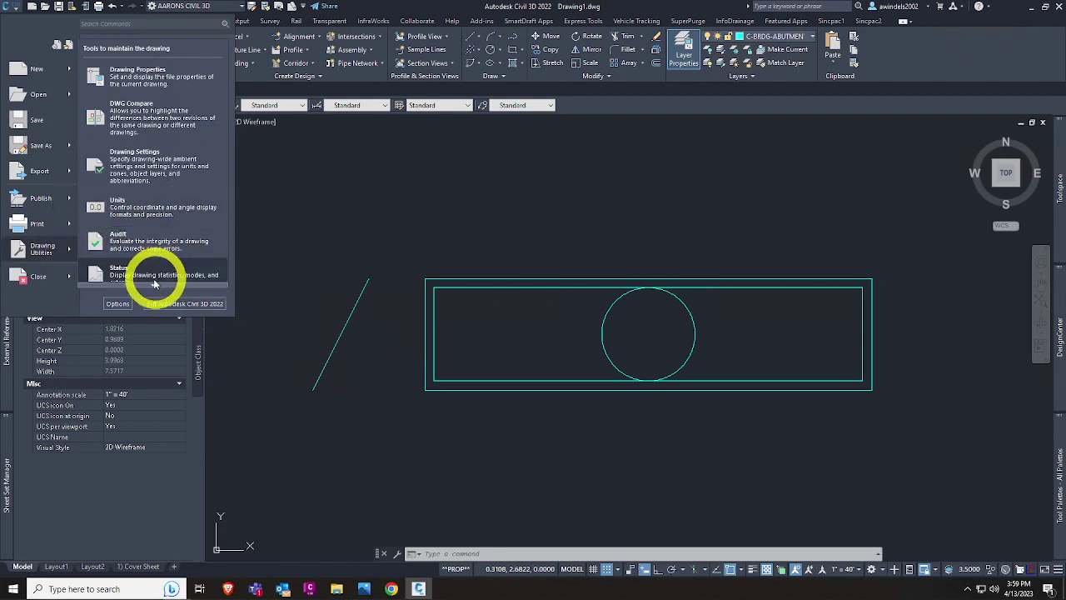
{"action": "scroll", "coordinate": [155, 289], "scroll_direction": "down", "scroll_amount": 3}
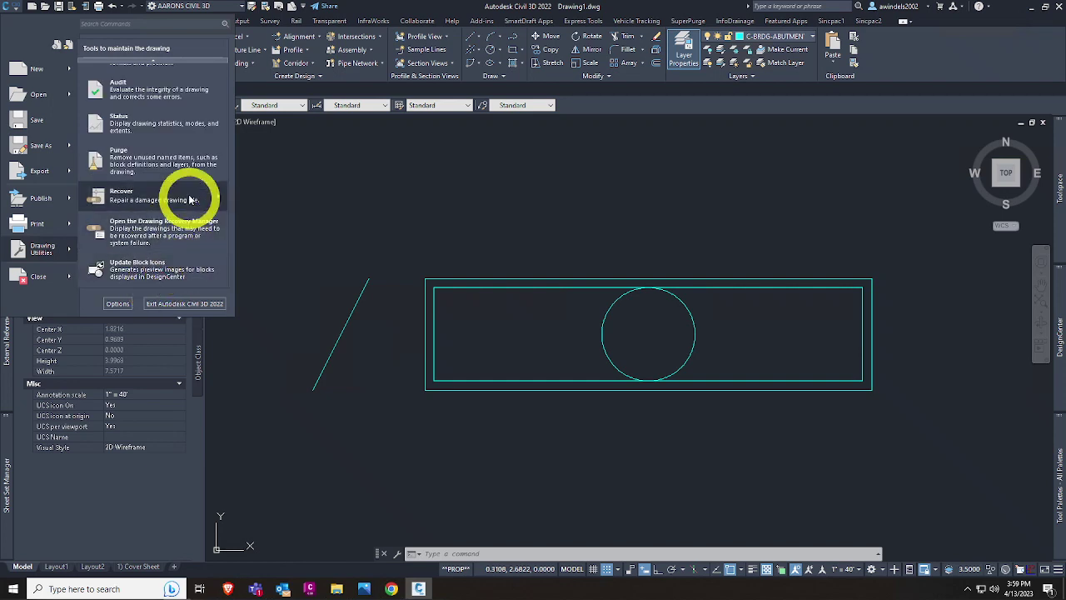
{"action": "mouse_move", "coordinate": [201, 195]}
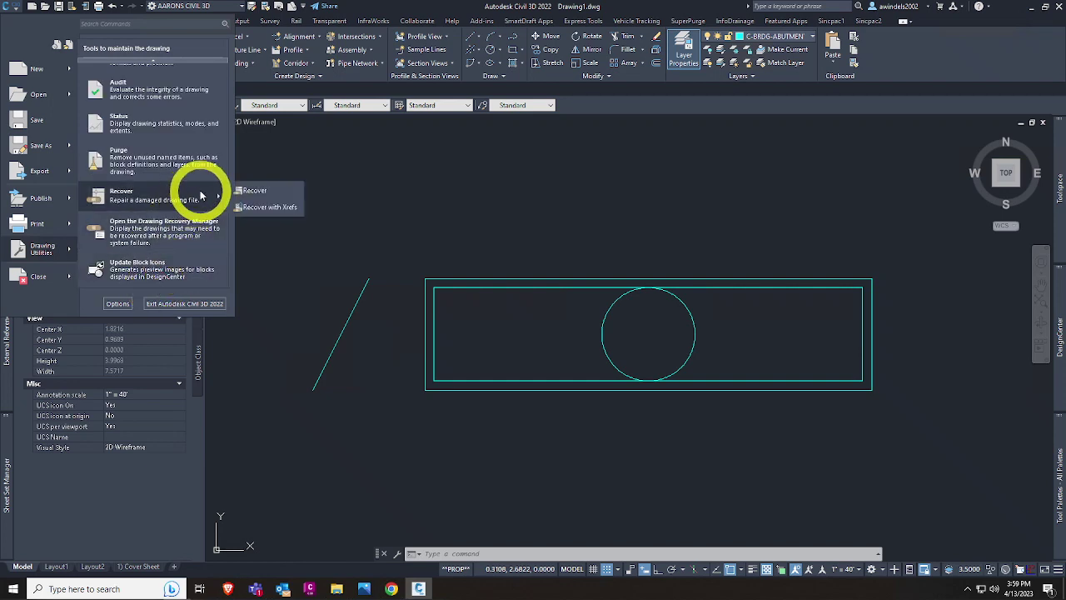
{"action": "left_click", "coordinate": [265, 195]}
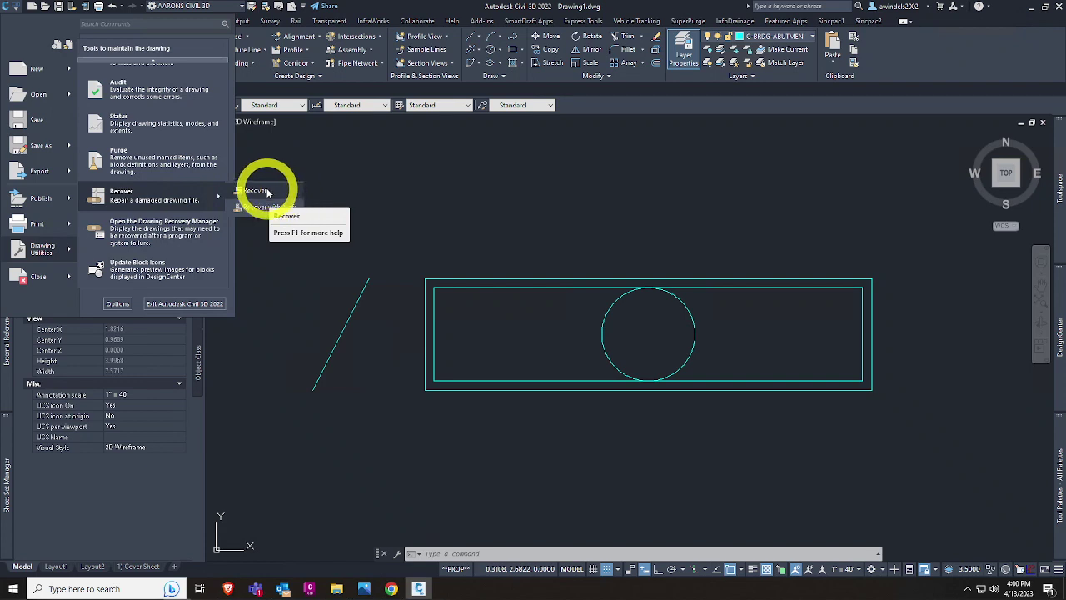
{"action": "left_click", "coordinate": [274, 145]}
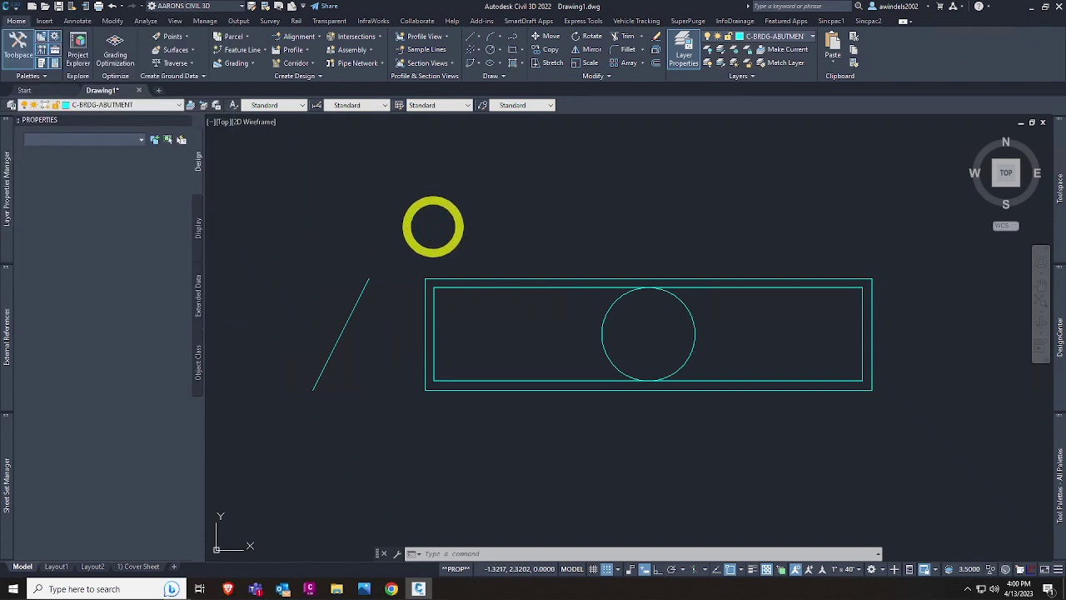
{"action": "key", "text": "Escape"}
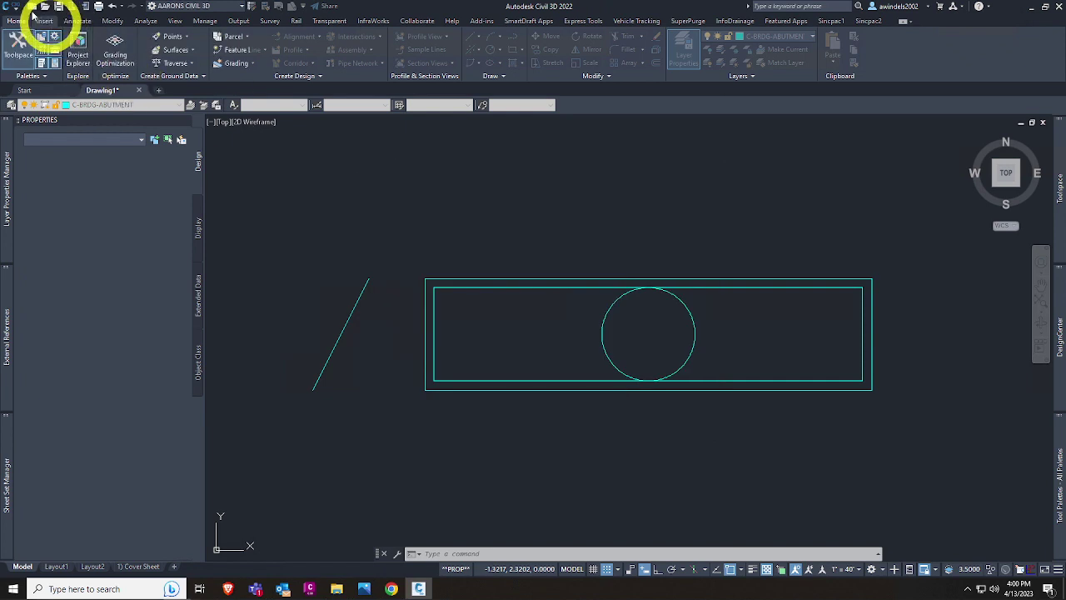
Step: Open the Options dialog and expand Support File Search Path among its file locations
{"action": "left_click", "coordinate": [18, 10]}
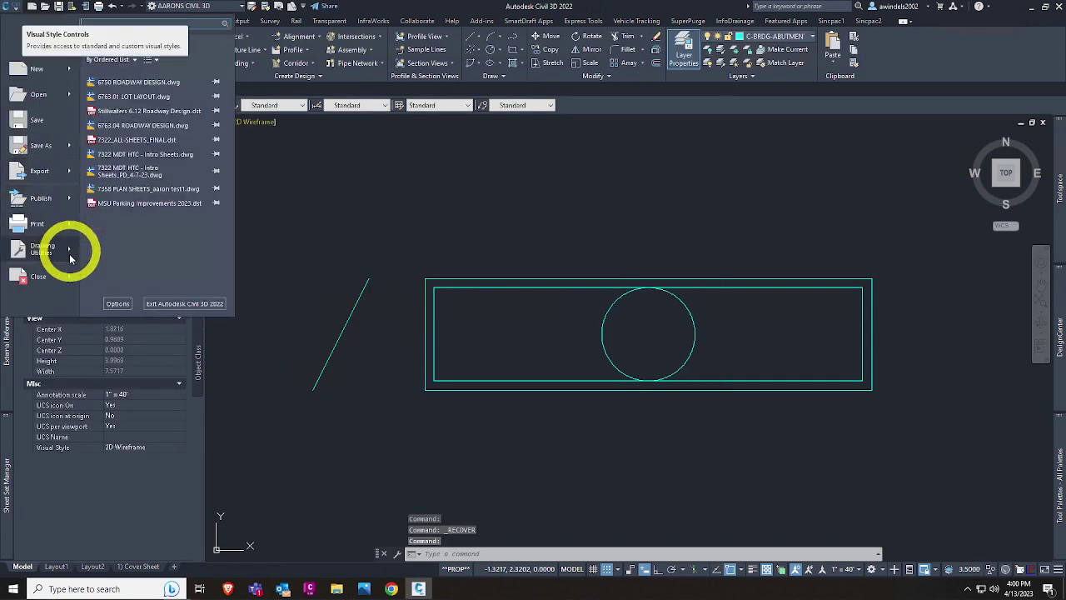
{"action": "left_click", "coordinate": [70, 258]}
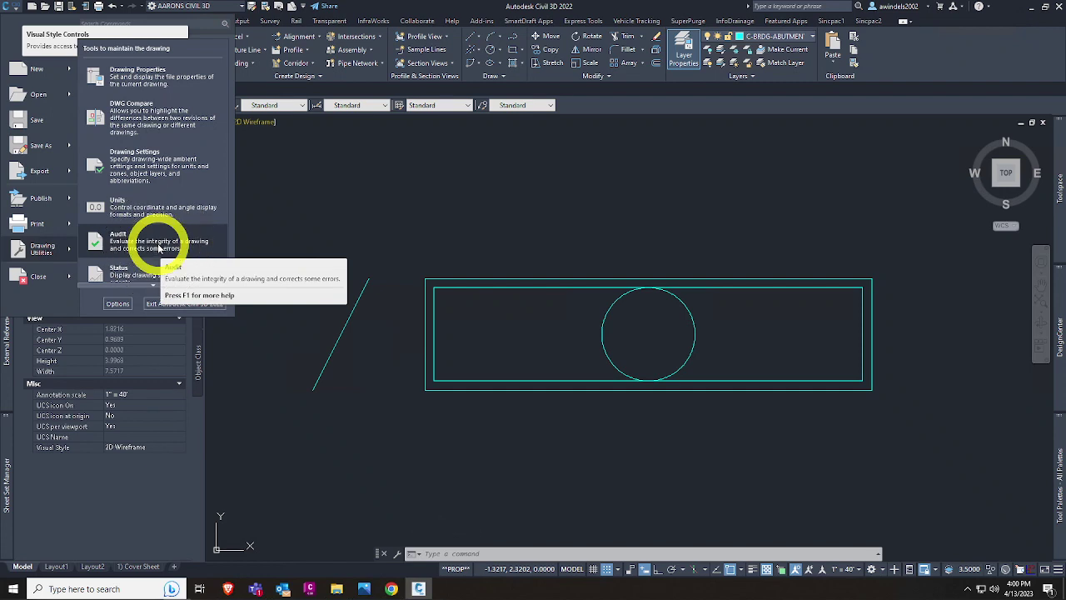
{"action": "left_click", "coordinate": [117, 304]}
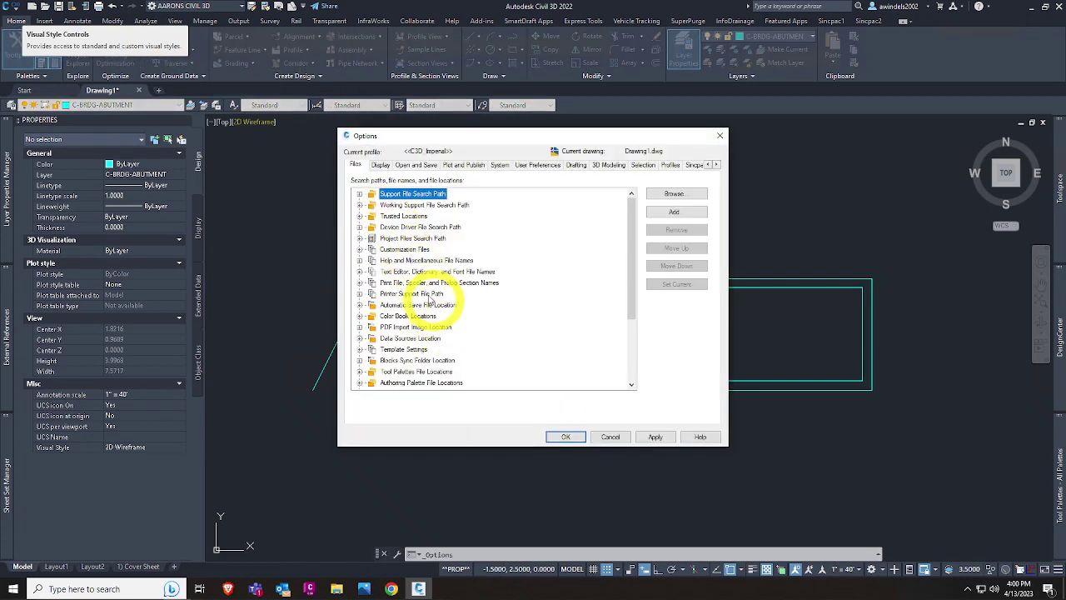
{"action": "left_click", "coordinate": [413, 327]}
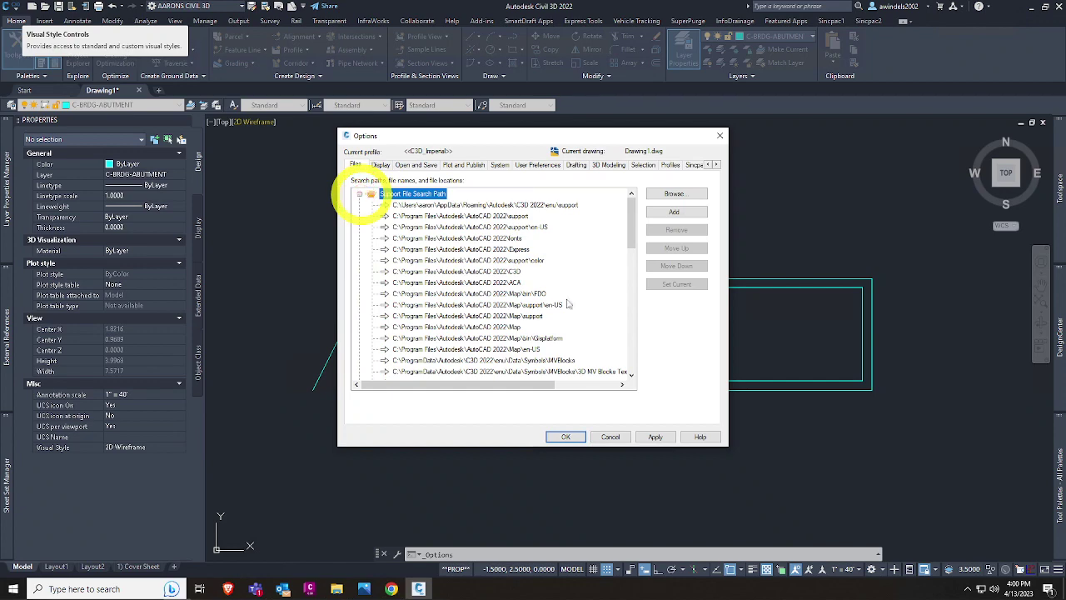
Step: Enlarge and reposition the Options dialog to show more of the support file search paths
{"action": "left_click_drag", "start_coordinate": [726, 444], "coordinate": [814, 533]}
{"action": "left_click_drag", "start_coordinate": [496, 125], "coordinate": [475, 99]}
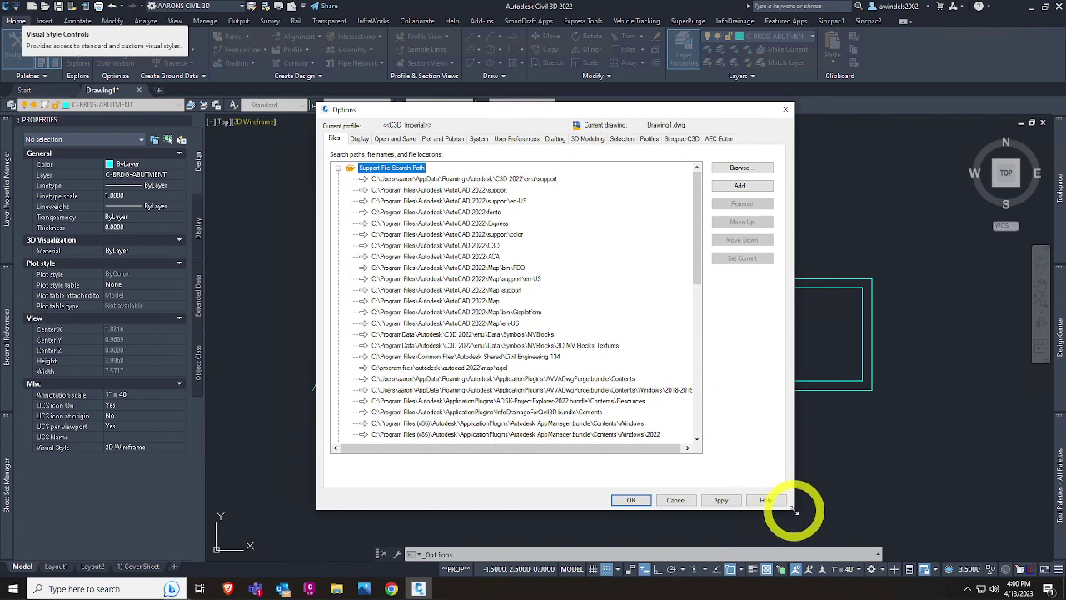
{"action": "left_click_drag", "start_coordinate": [794, 509], "coordinate": [858, 567]}
{"action": "left_click_drag", "start_coordinate": [686, 108], "coordinate": [632, 60]}
{"action": "scroll", "coordinate": [450, 208], "scroll_direction": "down", "scroll_amount": 2}
{"action": "left_click", "coordinate": [420, 271]}
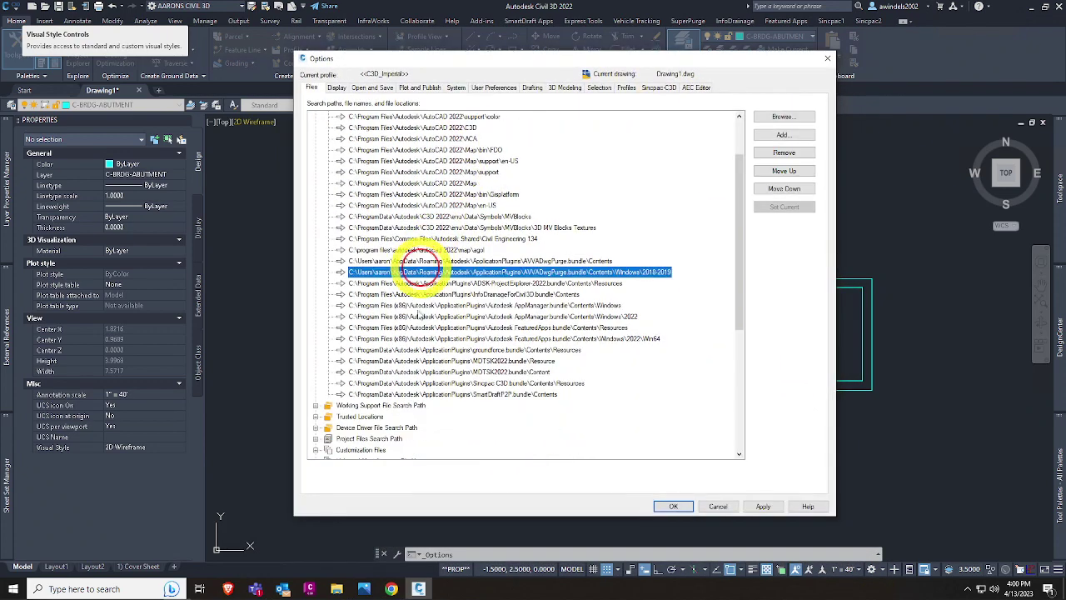
{"action": "left_click", "coordinate": [420, 394]}
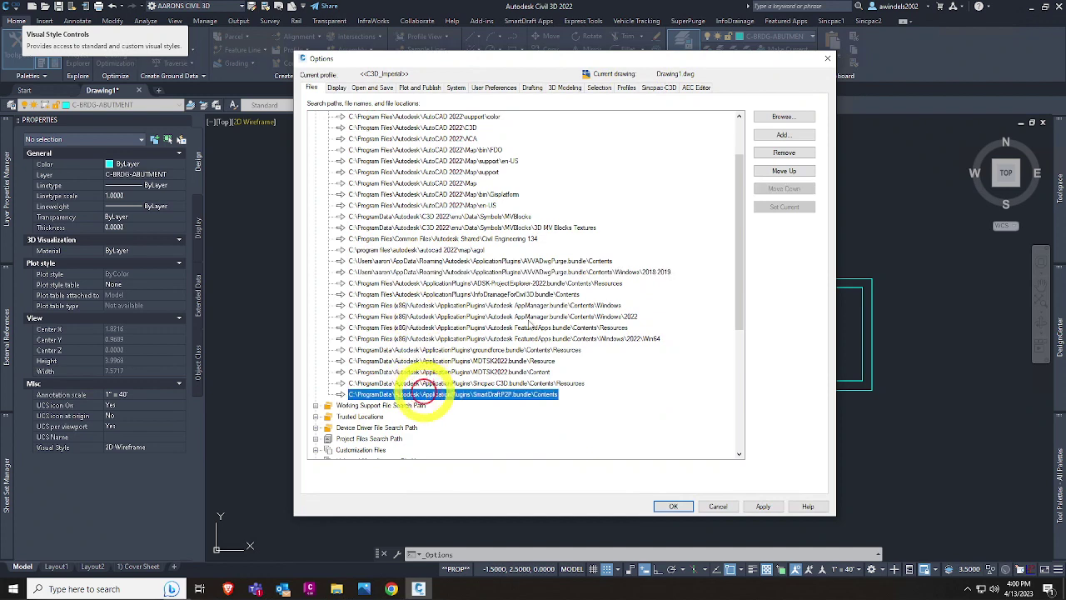
{"action": "left_click", "coordinate": [783, 136]}
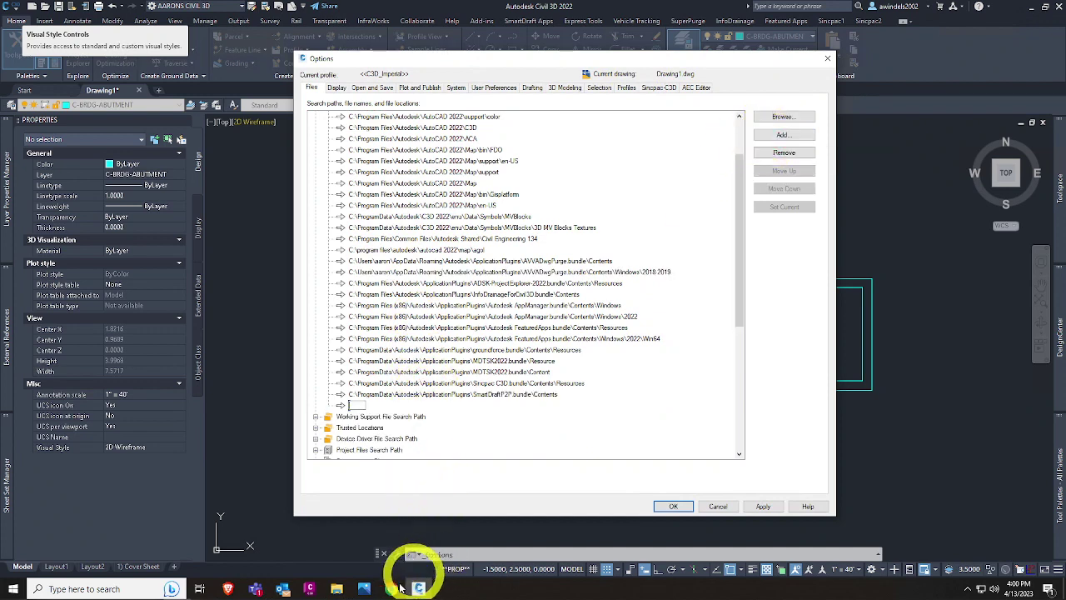
Step: Check the highlighted support file search paths in the 1.2 and 1.1 AutoCAD_2022_Options references from the 2022-2023 folder, and close the viewer
{"action": "left_click", "coordinate": [338, 588]}
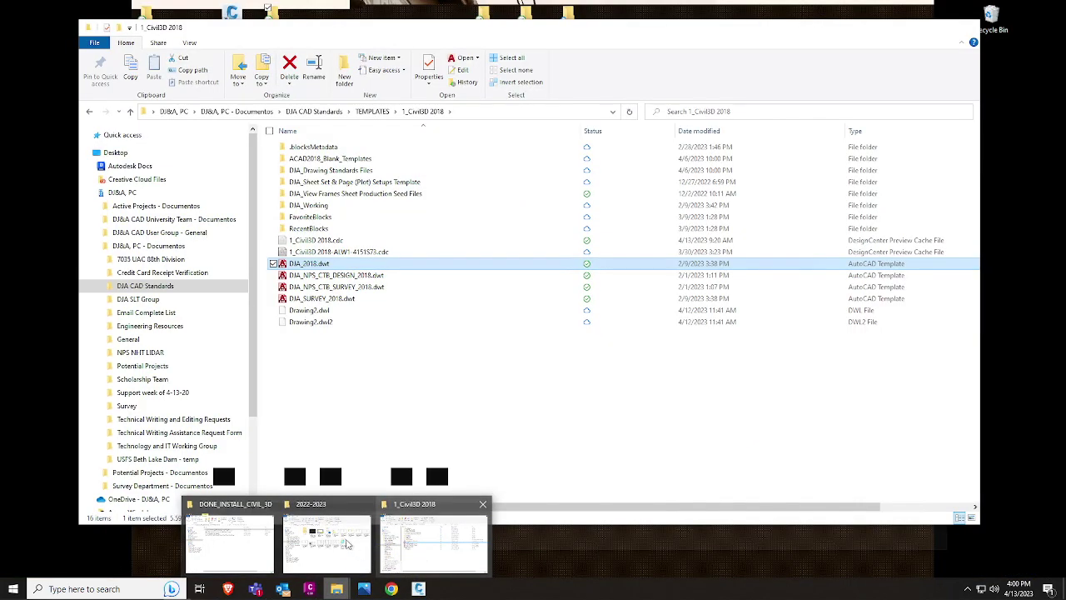
{"action": "left_click", "coordinate": [345, 542]}
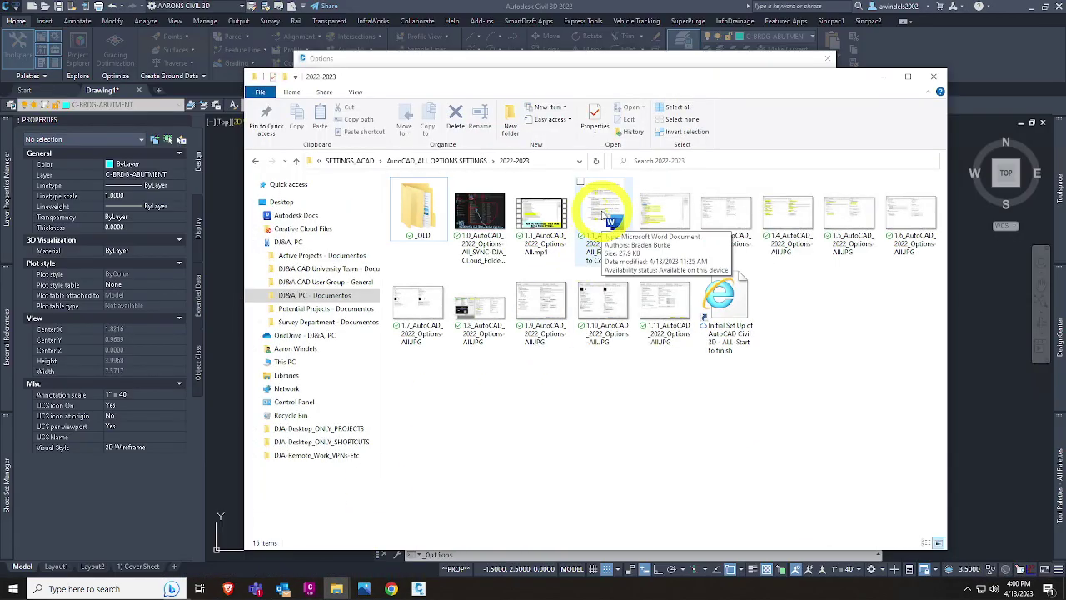
{"action": "left_click", "coordinate": [654, 221]}
{"action": "double_click", "coordinate": [654, 220]}
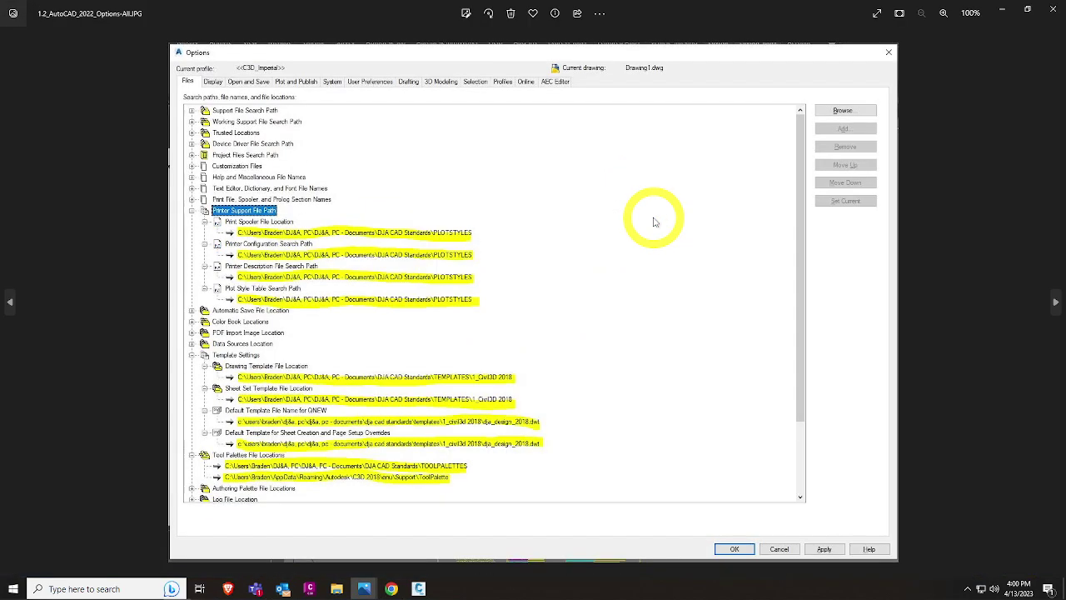
{"action": "key", "text": "Left"}
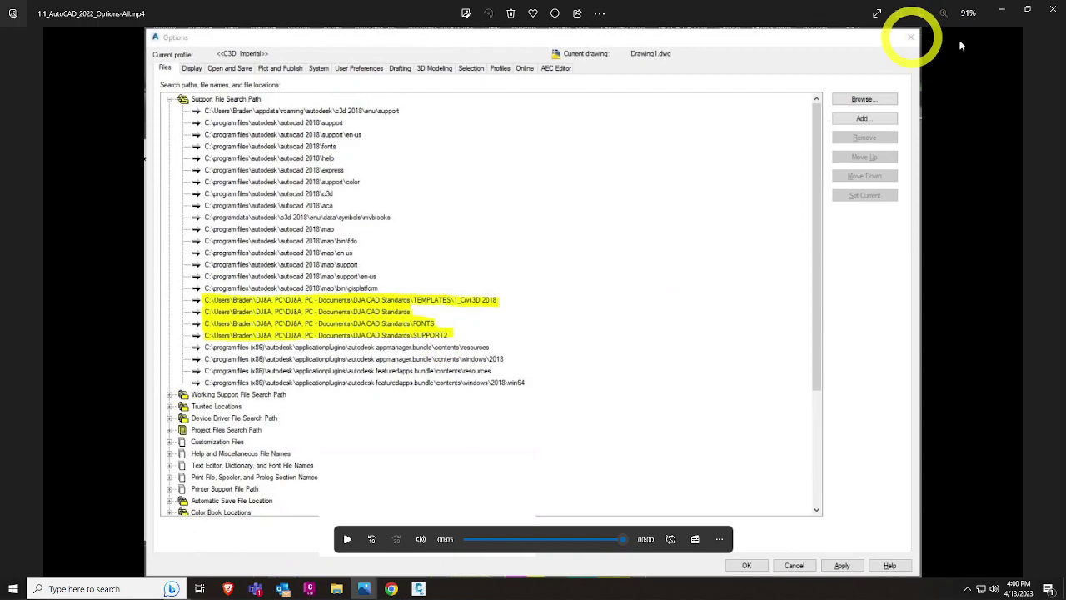
{"action": "left_click", "coordinate": [1053, 12]}
{"action": "left_click", "coordinate": [234, 329]}
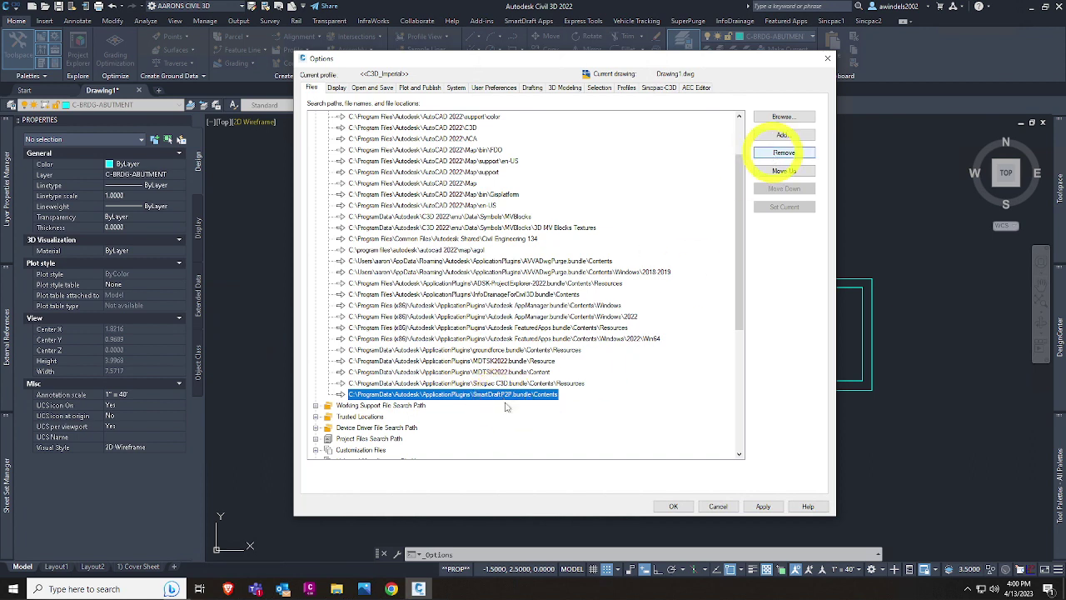
Step: Add the support search path D:\DJ&A, PC\DJ&A, PC - Documentos\DJA CAD Standards\TEMPLATES\1_Civil3D 2018\DJA_2018.dwt without the quotation marks
{"action": "mouse_move", "coordinate": [417, 585]}
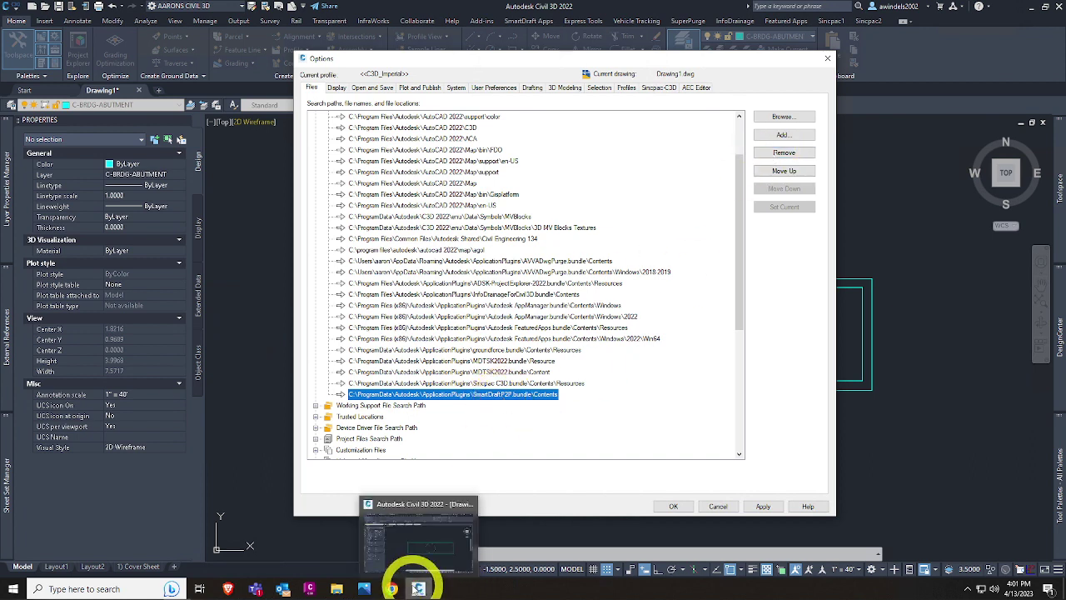
{"action": "key", "text": "alt+d"}
{"action": "type", "text": "\"D:\\DJA, PC\\DJA, PC - Documents\\DJA CAD Standards\\TEMPLATES\\1_Civil3D 2018\\DJA_2018.dwt\""}
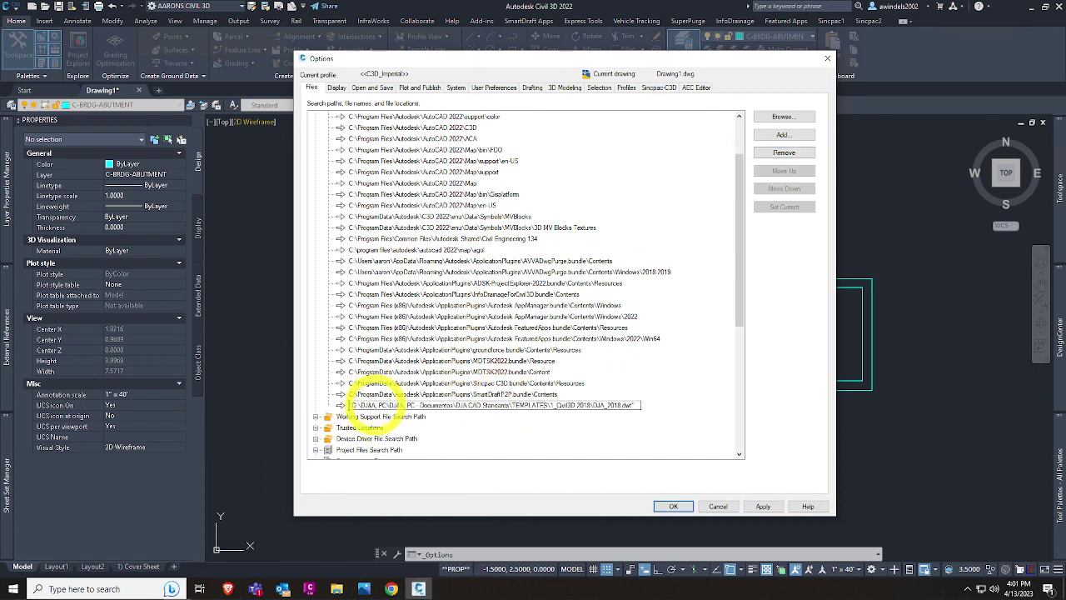
{"action": "left_click", "coordinate": [359, 412]}
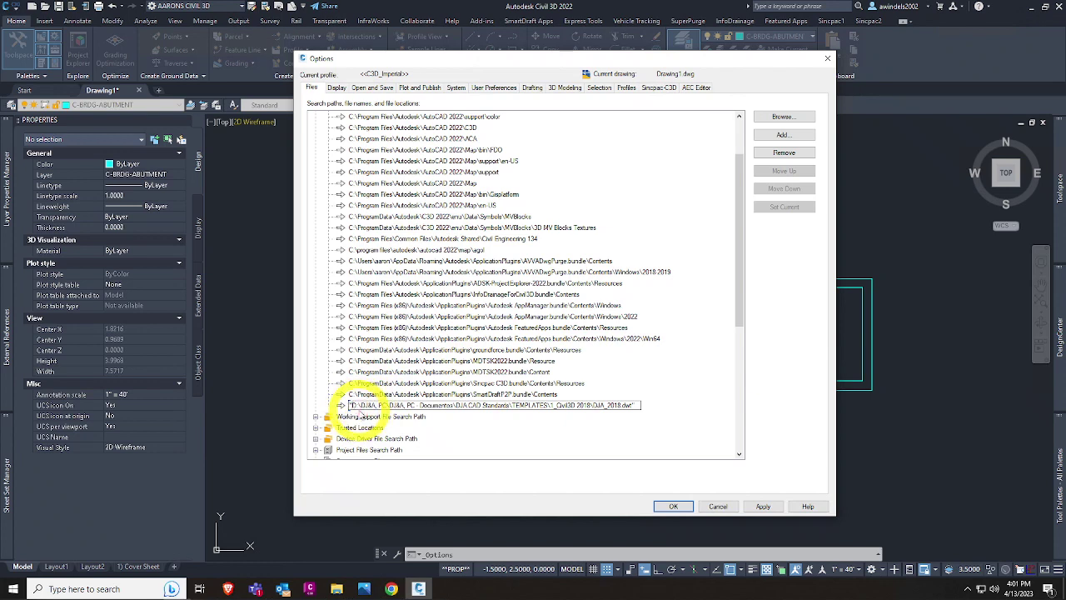
{"action": "key", "text": "Home"}
{"action": "key", "text": "Delete"}
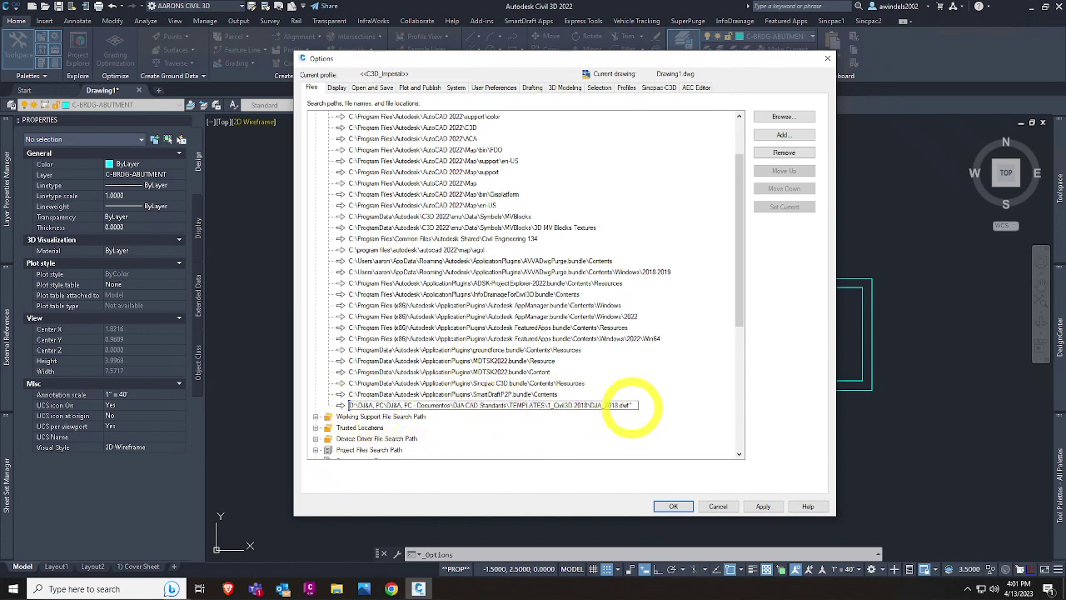
{"action": "left_click", "coordinate": [639, 410]}
{"action": "key", "text": "Return"}
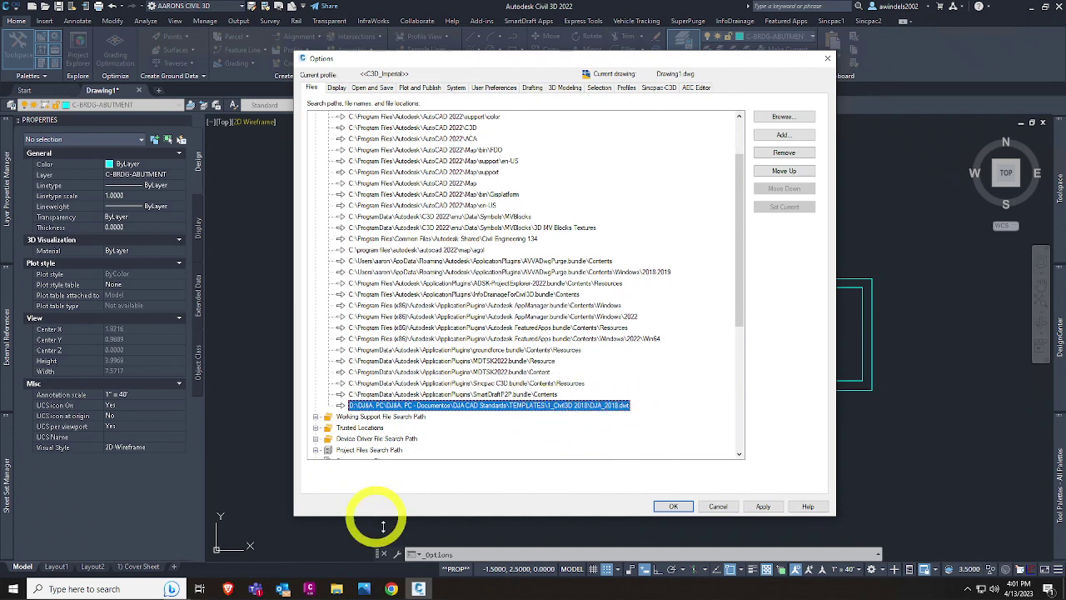
Step: Check the 2022-2023 reference folder for the settings files and return to the Options dialog
{"action": "left_click", "coordinate": [364, 589]}
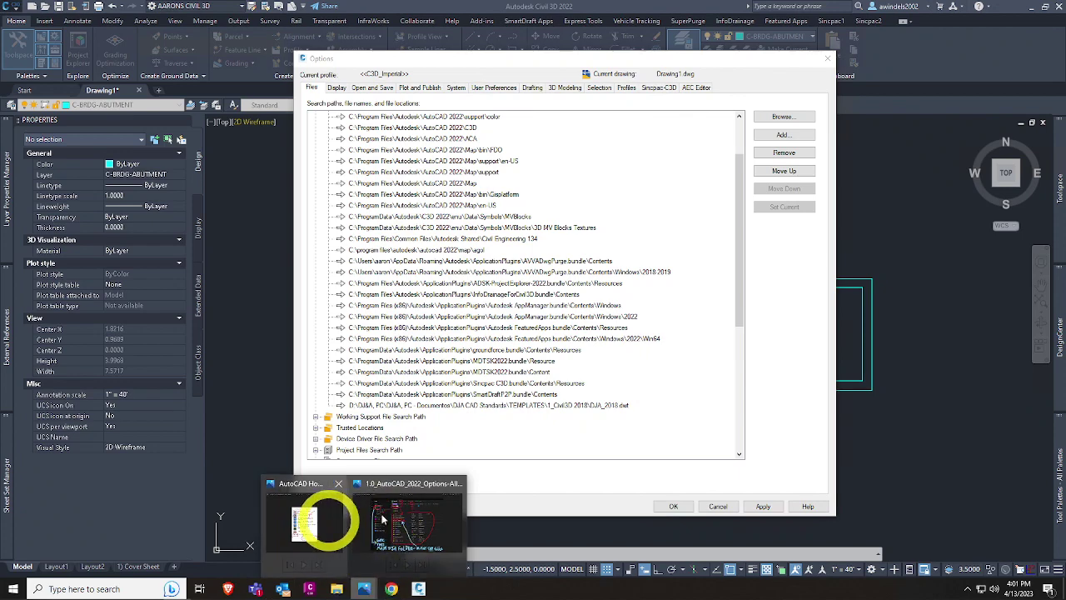
{"action": "mouse_move", "coordinate": [348, 591]}
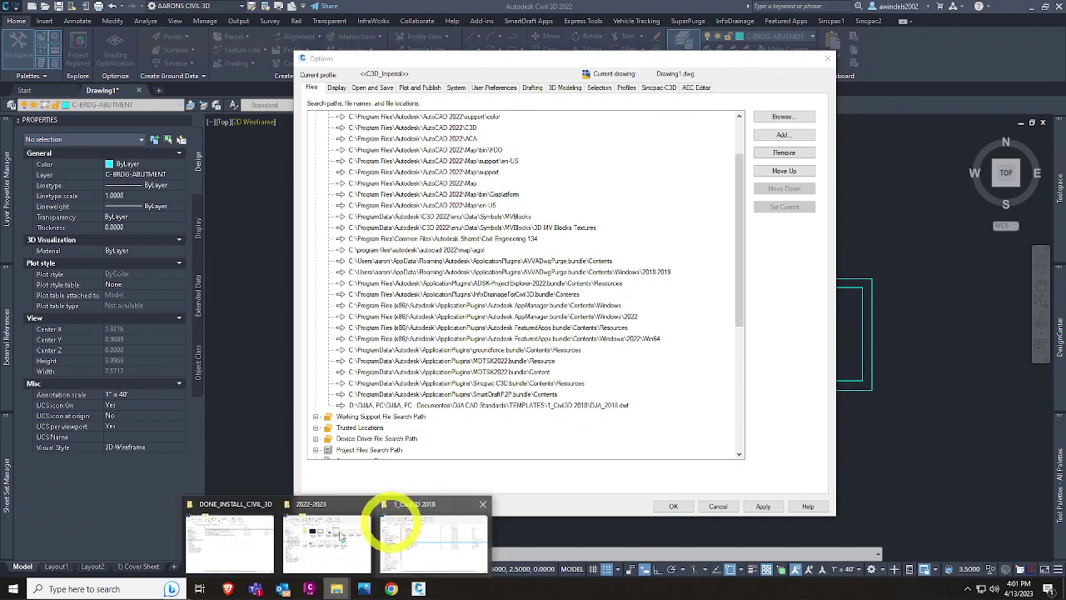
{"action": "left_click", "coordinate": [366, 526]}
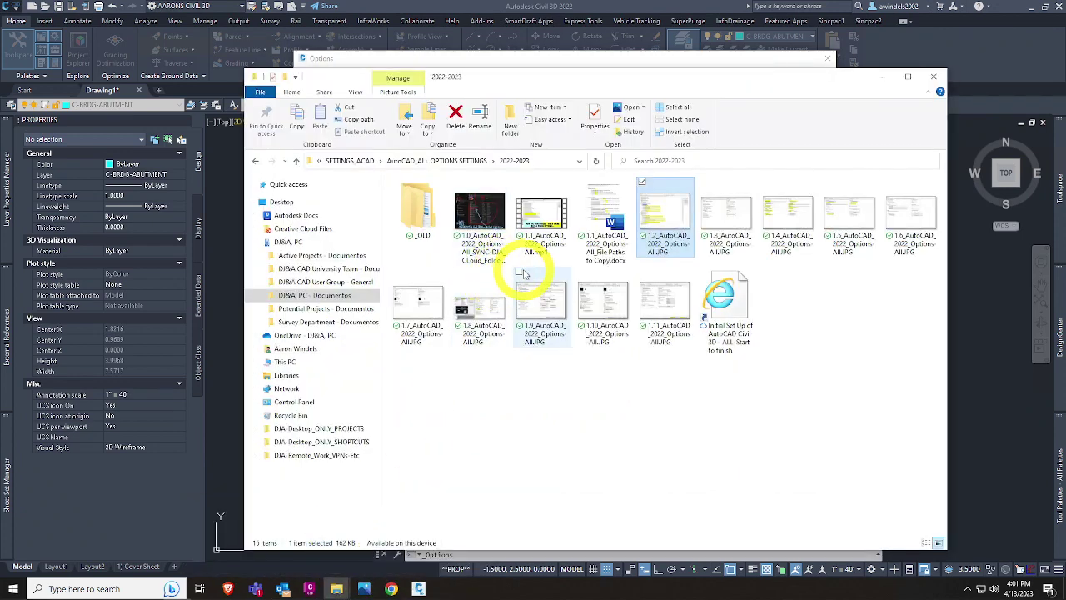
{"action": "left_click", "coordinate": [885, 76]}
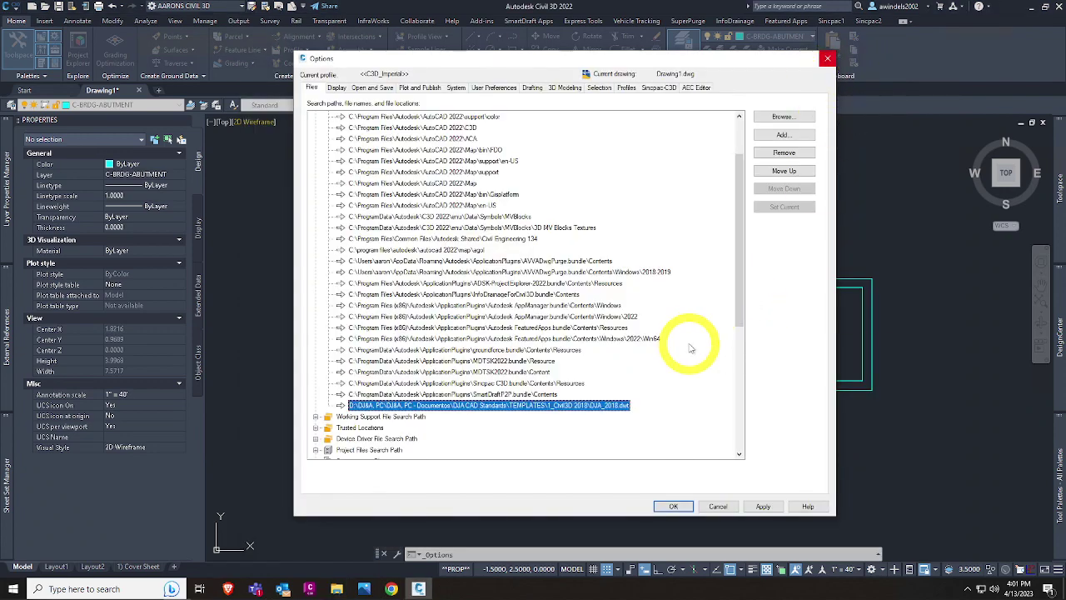
Step: Review the added DJA CAD Standards paths for TEMPLATES\1_Civil3D 2018, SUPPORT2, the root folder and FONTS under Support File Search Path
{"action": "left_click", "coordinate": [490, 426]}
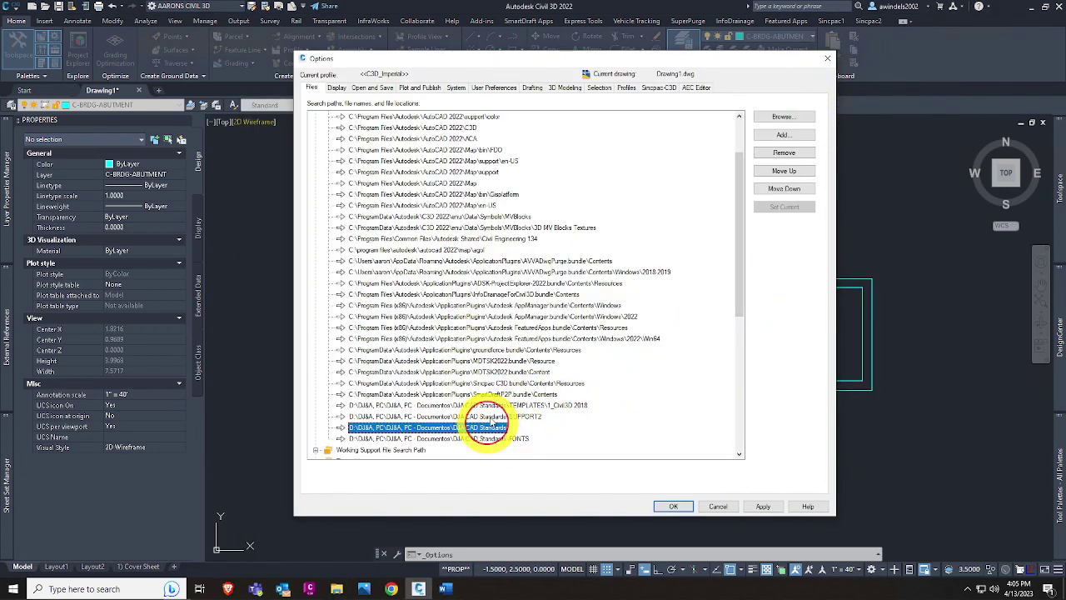
{"action": "left_click", "coordinate": [492, 416]}
{"action": "left_click", "coordinate": [490, 405]}
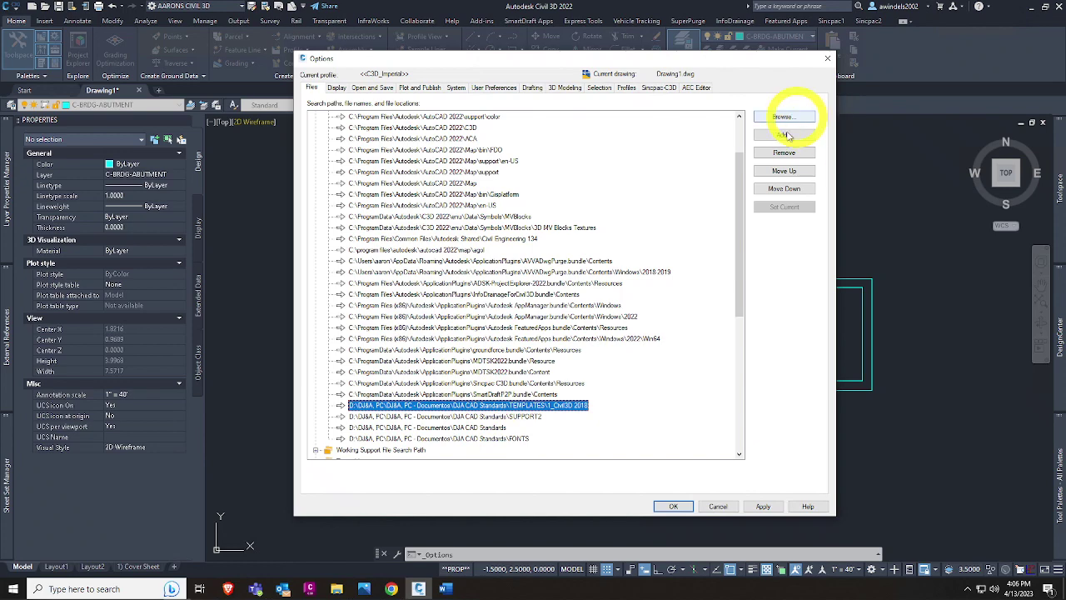
{"action": "scroll", "coordinate": [428, 192], "scroll_direction": "up", "scroll_amount": 2}
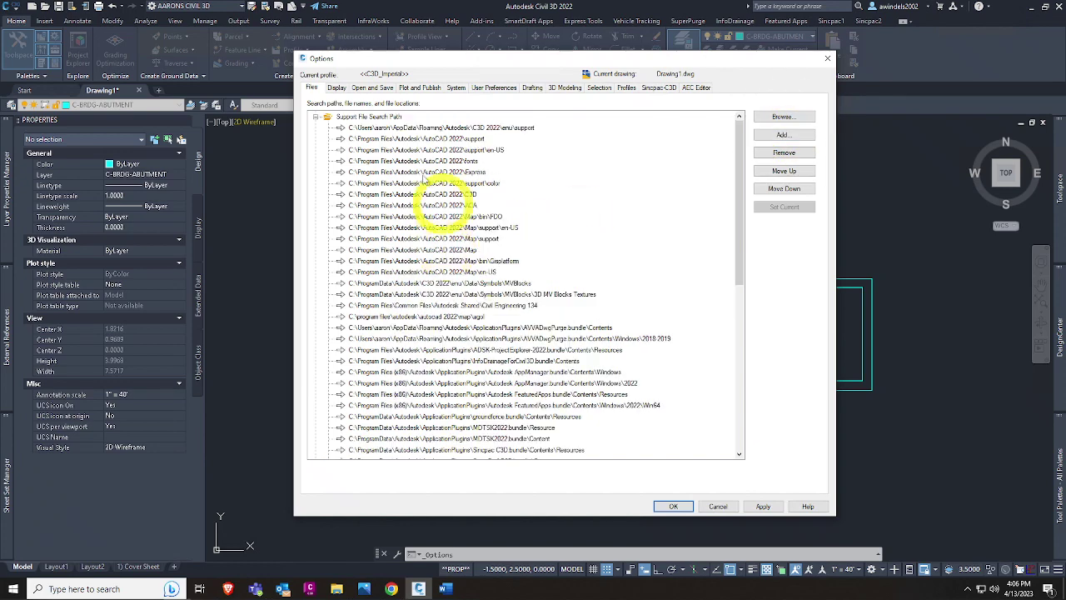
{"action": "left_click", "coordinate": [366, 117]}
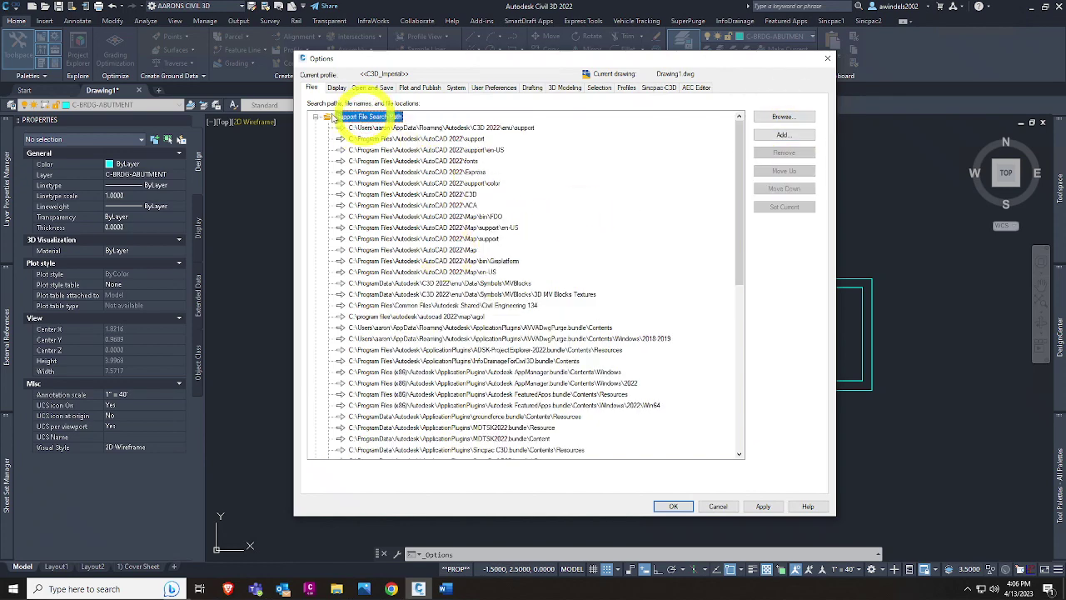
{"action": "left_click", "coordinate": [315, 117]}
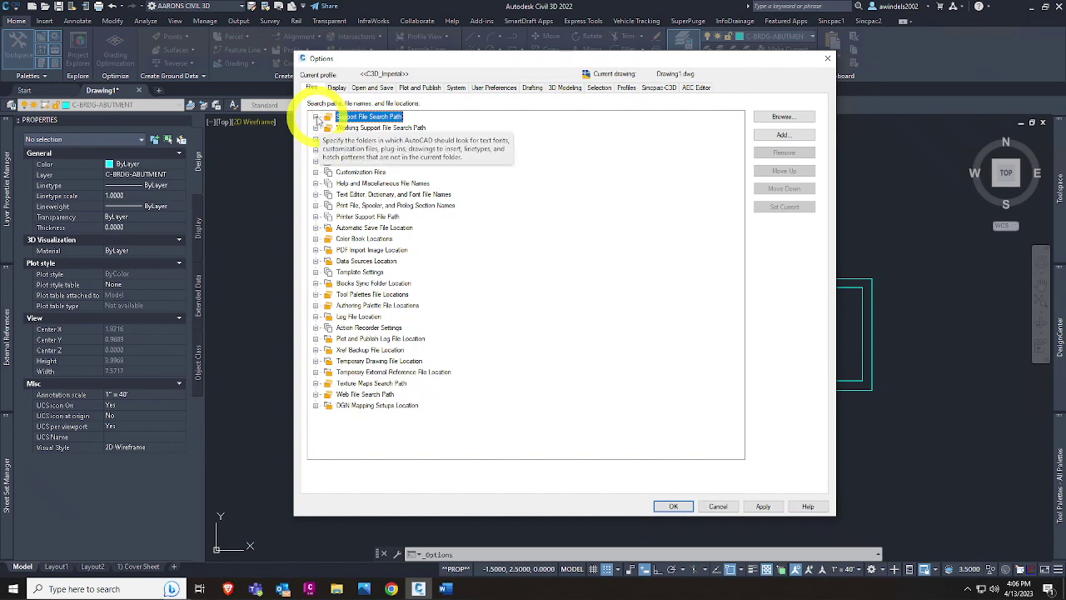
{"action": "left_click", "coordinate": [315, 118]}
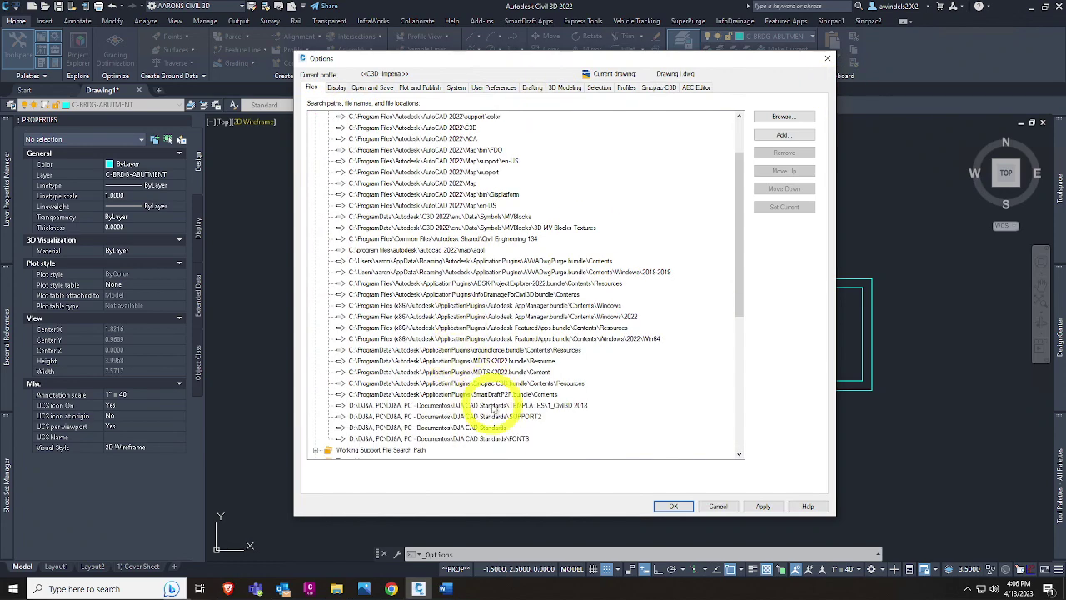
{"action": "left_click", "coordinate": [492, 404]}
{"action": "scroll", "coordinate": [492, 408], "scroll_direction": "down", "scroll_amount": 1}
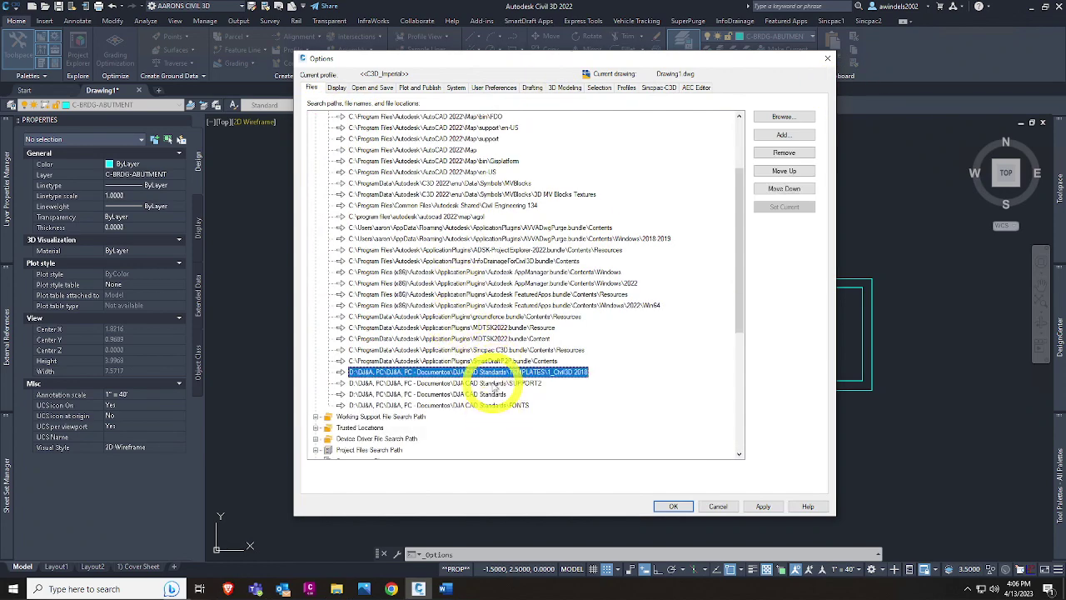
{"action": "left_click", "coordinate": [496, 383]}
{"action": "left_click", "coordinate": [496, 393]}
{"action": "left_click", "coordinate": [495, 406]}
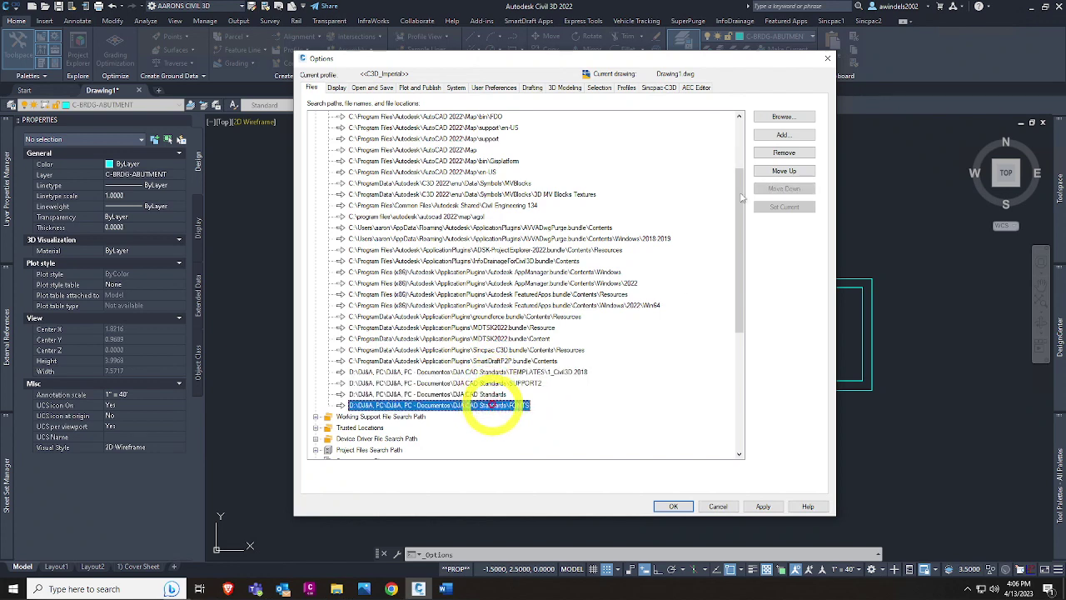
Step: Start a new support search path entry and browse to the DJA CAD Standards folder under DJ&A, PC - Documentos
{"action": "left_click", "coordinate": [784, 135]}
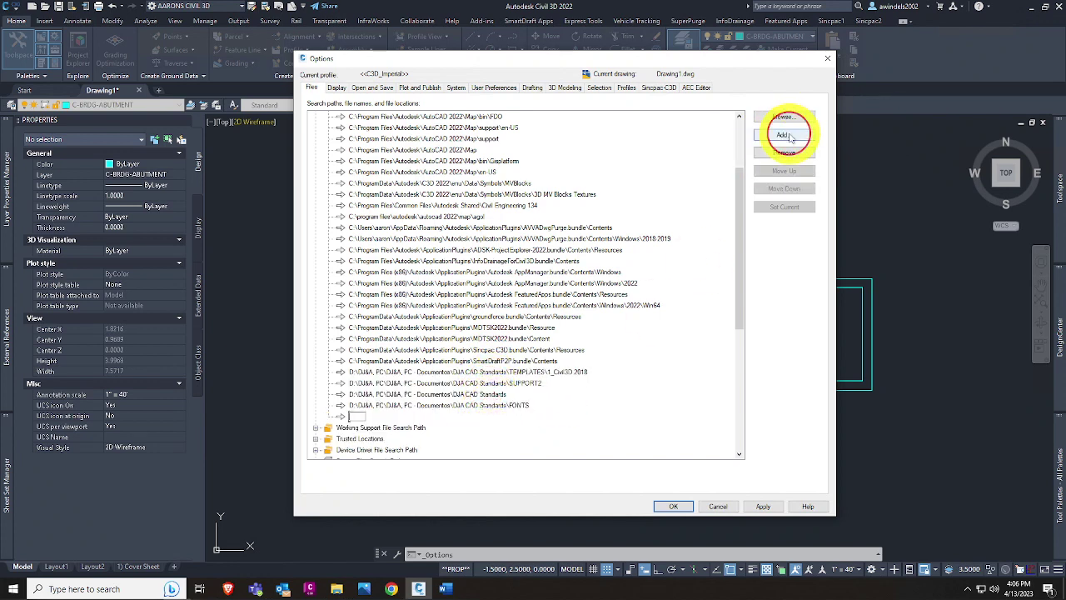
{"action": "left_click", "coordinate": [791, 117]}
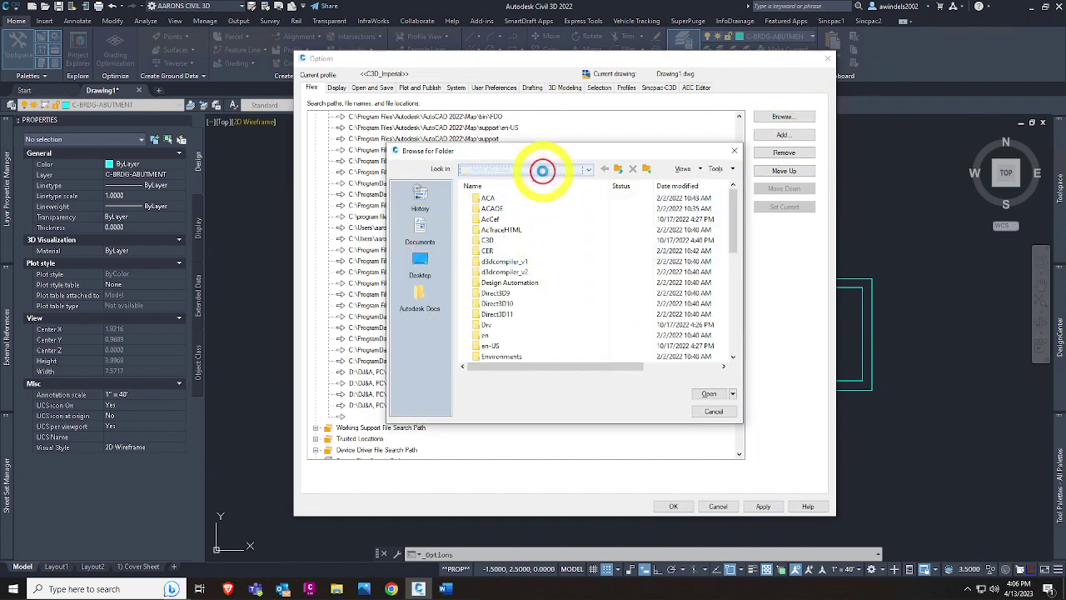
{"action": "left_click", "coordinate": [542, 170]}
{"action": "left_click", "coordinate": [562, 182]}
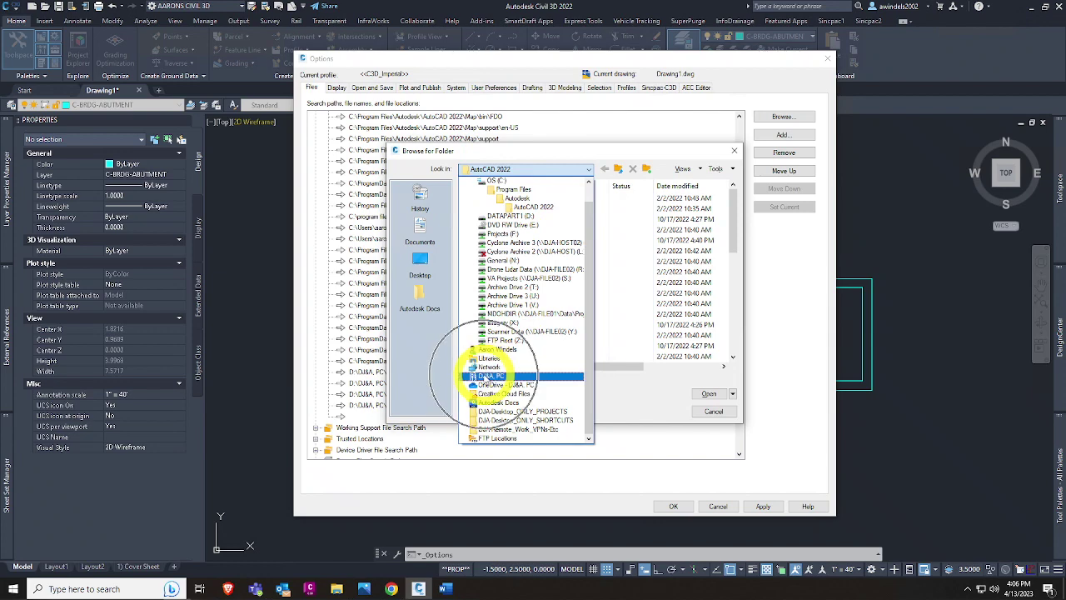
{"action": "left_click", "coordinate": [487, 376]}
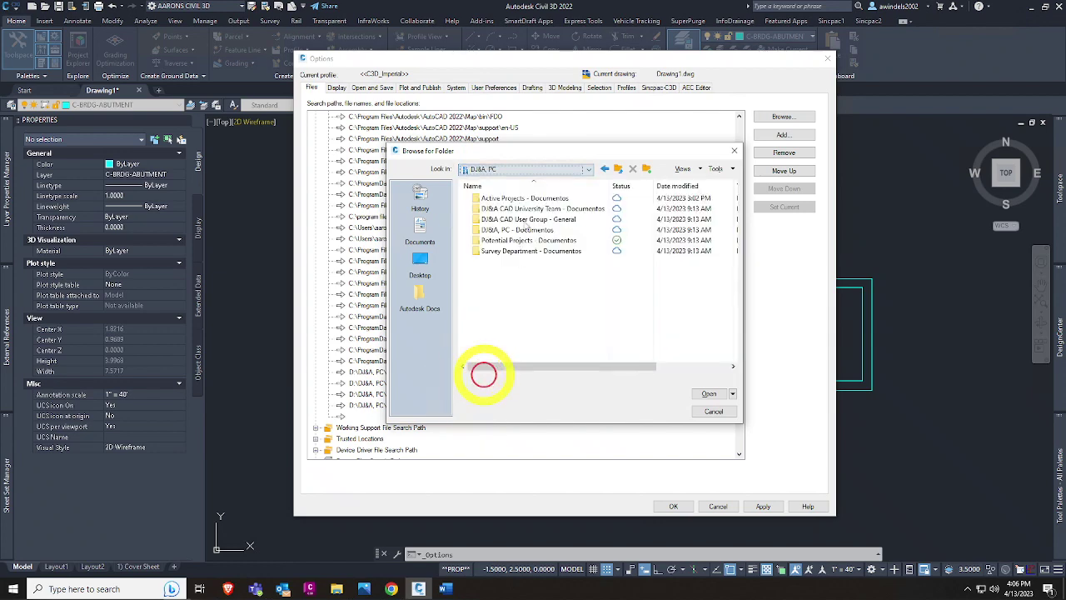
{"action": "left_click", "coordinate": [528, 232]}
{"action": "double_click", "coordinate": [529, 234]}
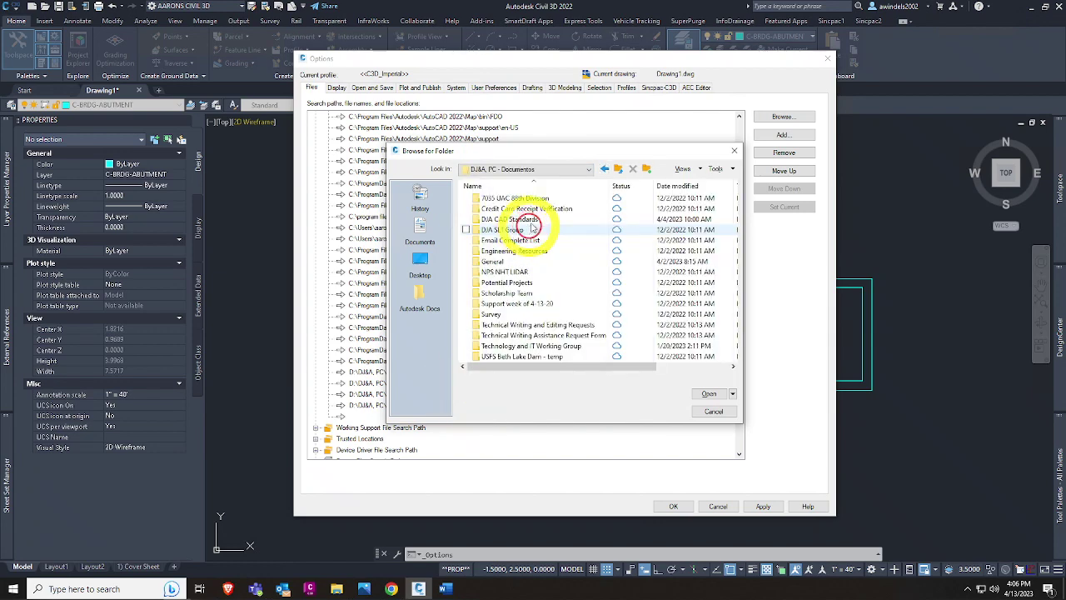
{"action": "left_click", "coordinate": [531, 219]}
{"action": "double_click", "coordinate": [532, 219]}
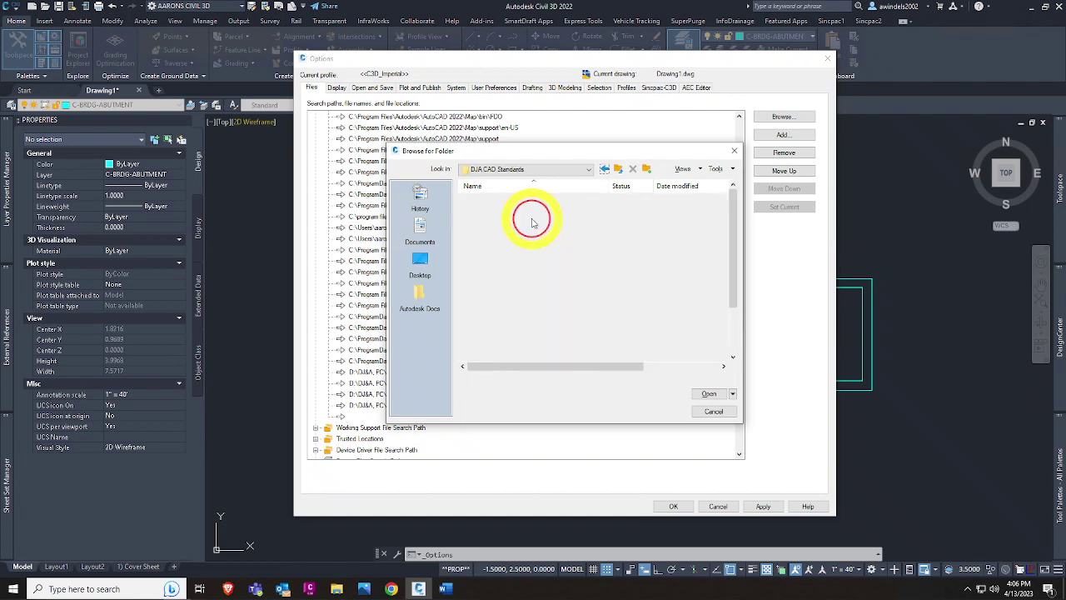
Step: Locate the SUPPORT2, TEMPLATES and FONTS folders within DJA CAD Standards, and close the folder browser without choosing one
{"action": "left_click", "coordinate": [519, 282]}
{"action": "scroll", "coordinate": [523, 317], "scroll_direction": "down", "scroll_amount": 1}
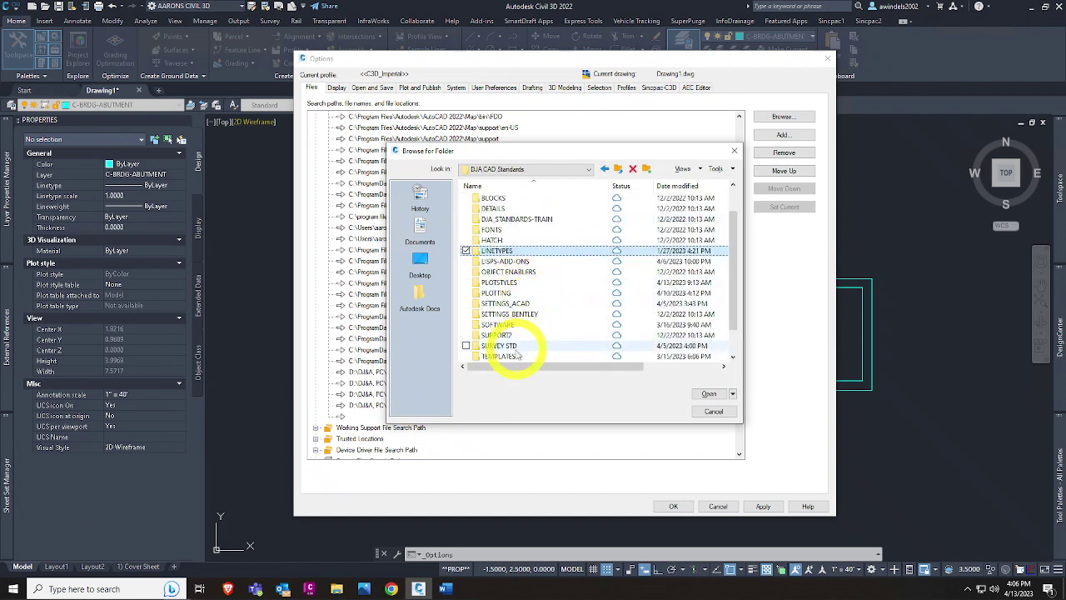
{"action": "left_click", "coordinate": [504, 336]}
{"action": "left_click", "coordinate": [503, 356]}
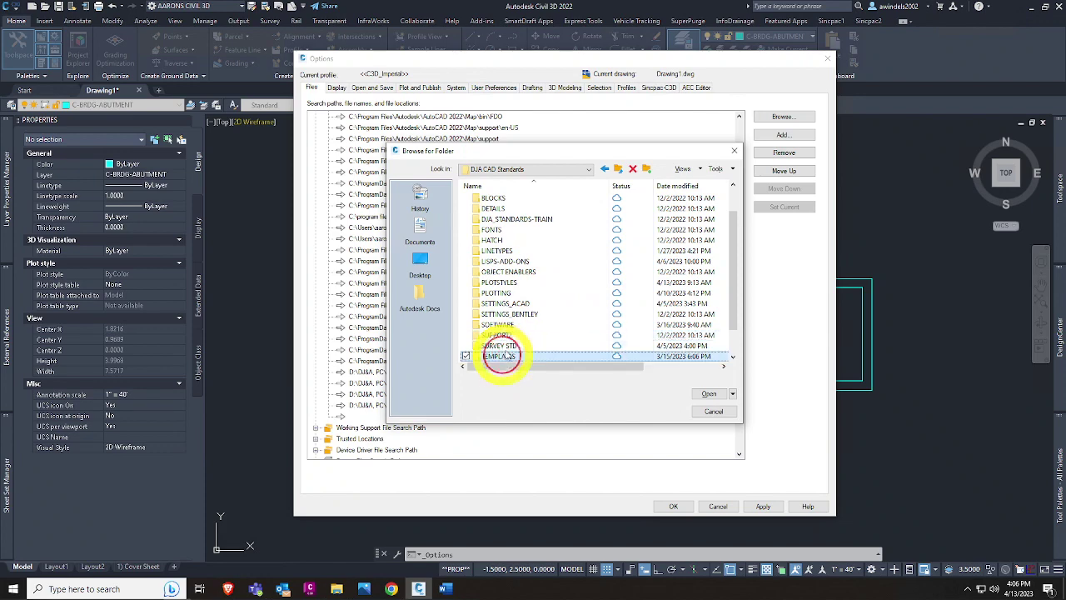
{"action": "left_click", "coordinate": [496, 230]}
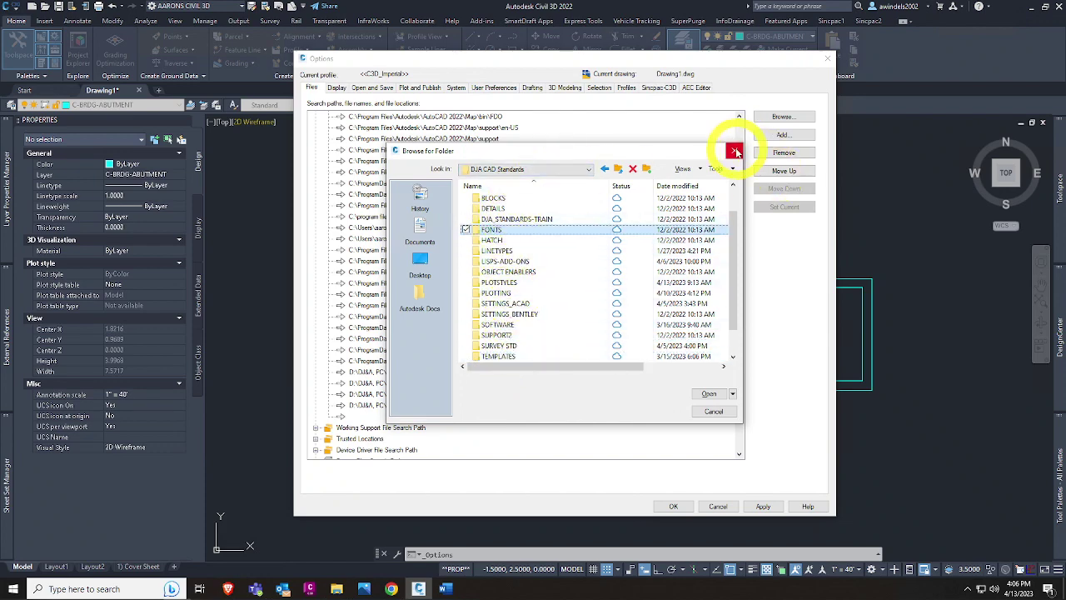
{"action": "left_click", "coordinate": [736, 152]}
Step: Recheck the added SUPPORT2 and TEMPLATES\1_Civil3D 2018 paths, and collapse the Support File Search Path list
{"action": "left_click", "coordinate": [457, 380]}
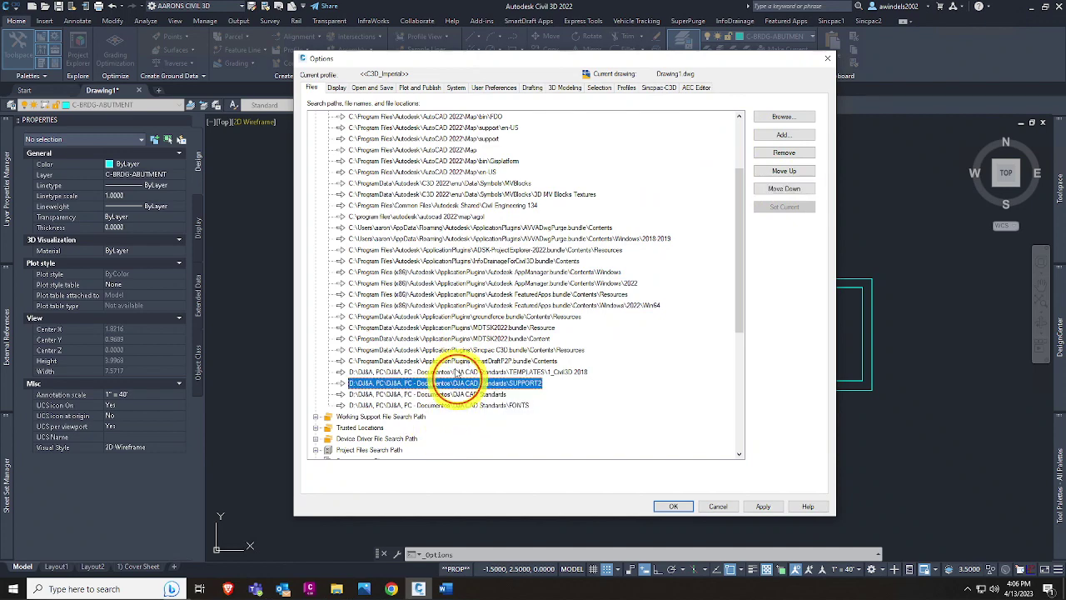
{"action": "left_click", "coordinate": [454, 371]}
{"action": "scroll", "coordinate": [309, 119], "scroll_direction": "up", "scroll_amount": 10}
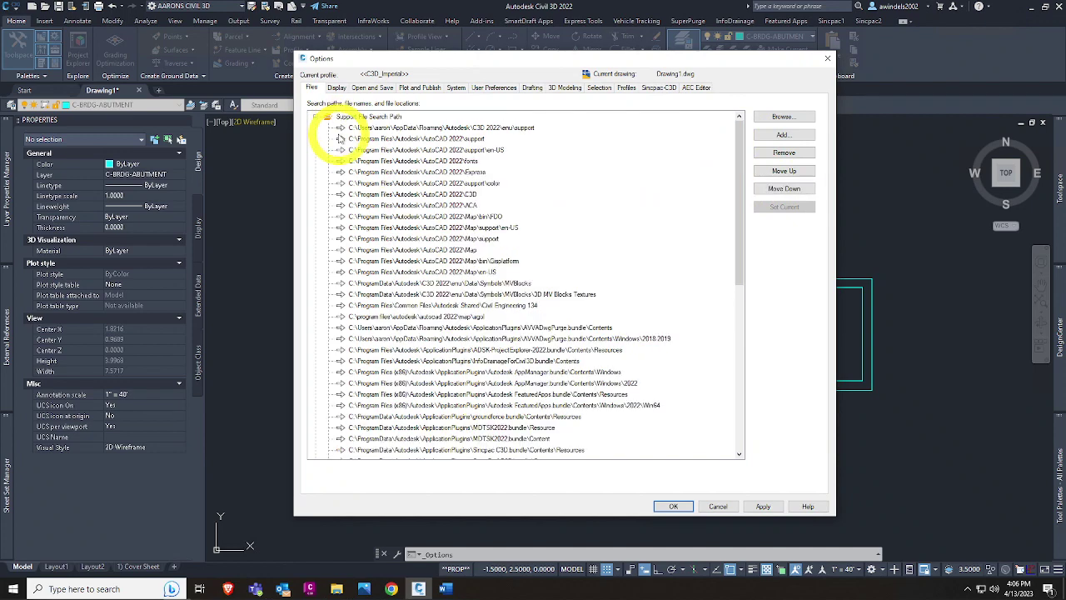
{"action": "left_click", "coordinate": [315, 118]}
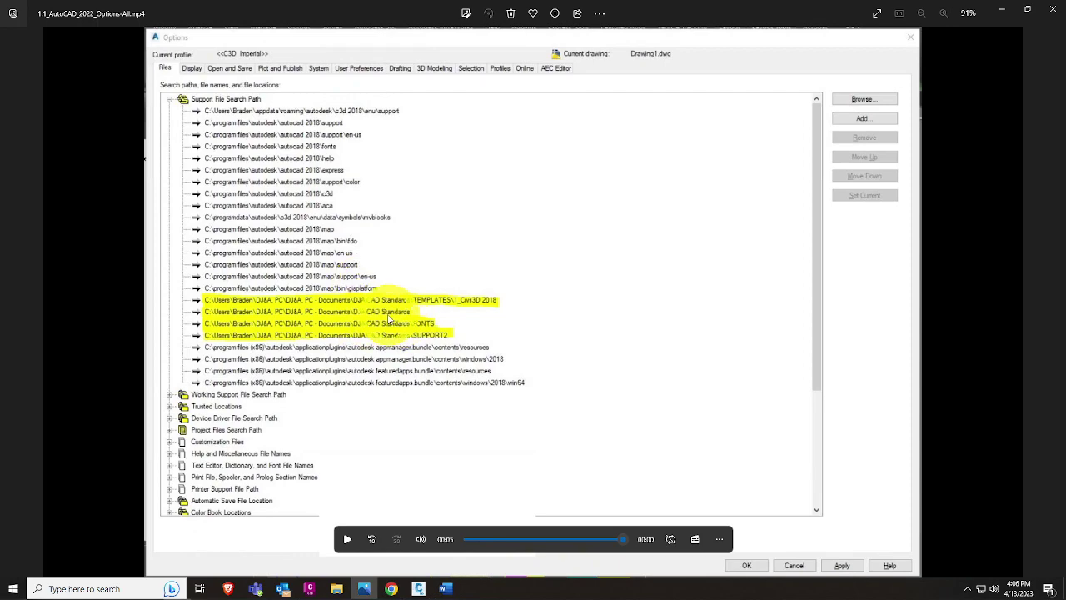
Step: Check the highlighted printer support, template and tool palette paths in the 1.2_AutoCAD_2022_Options-All reference, and return to the Options dialog
{"action": "key", "text": "Right"}
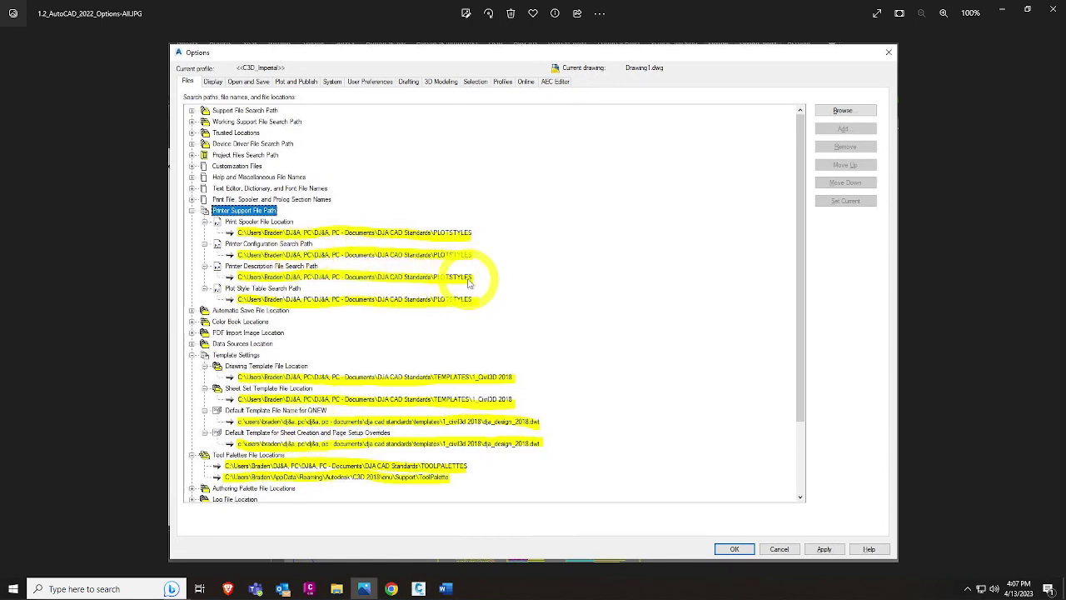
{"action": "left_click", "coordinate": [1002, 10]}
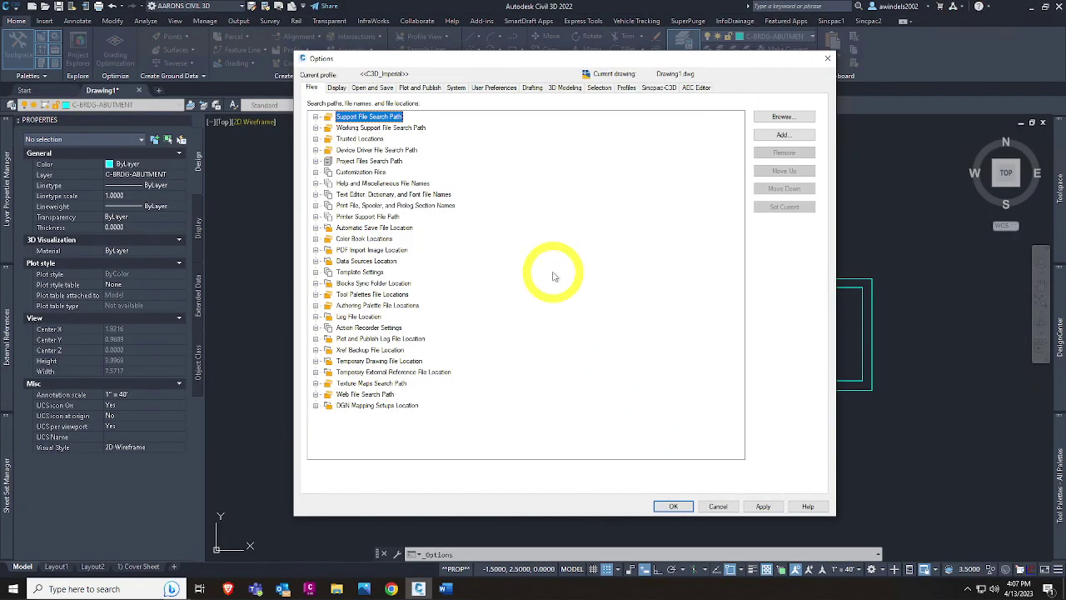
Step: Expand Printer Support File Path and its four sub-locations in the Options dialog, and review the path currently set for each
{"action": "left_click", "coordinate": [317, 217]}
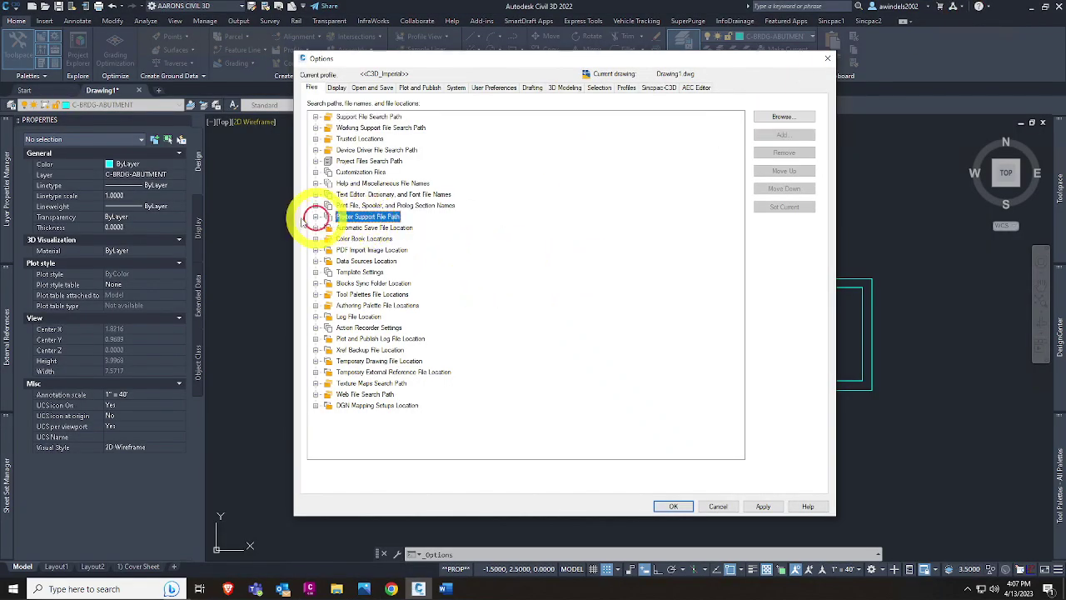
{"action": "left_click", "coordinate": [316, 217]}
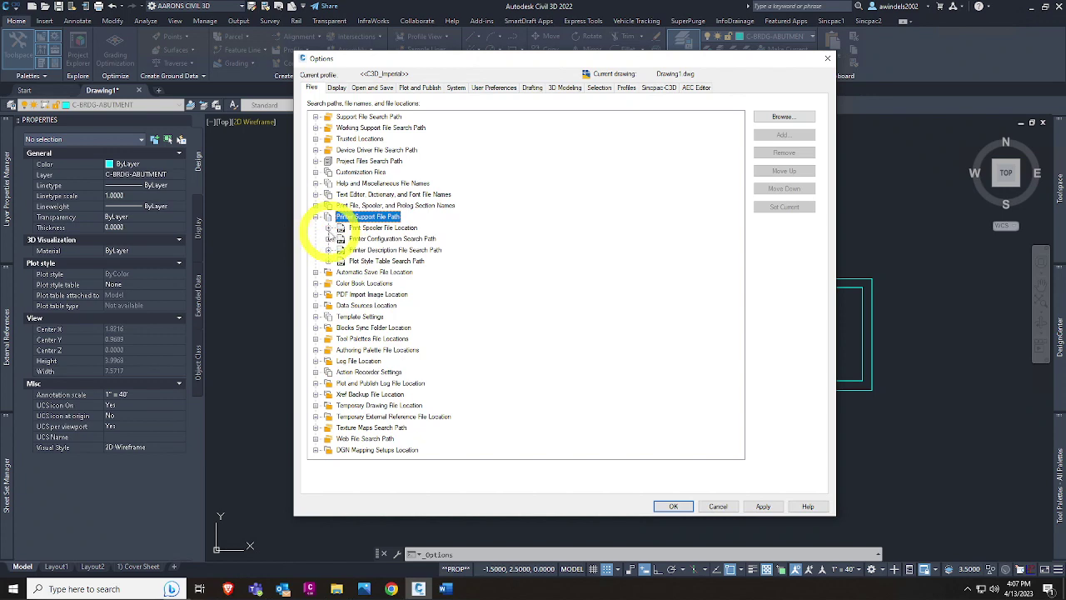
{"action": "left_click", "coordinate": [329, 227]}
{"action": "left_click", "coordinate": [329, 249]}
{"action": "left_click", "coordinate": [329, 272]}
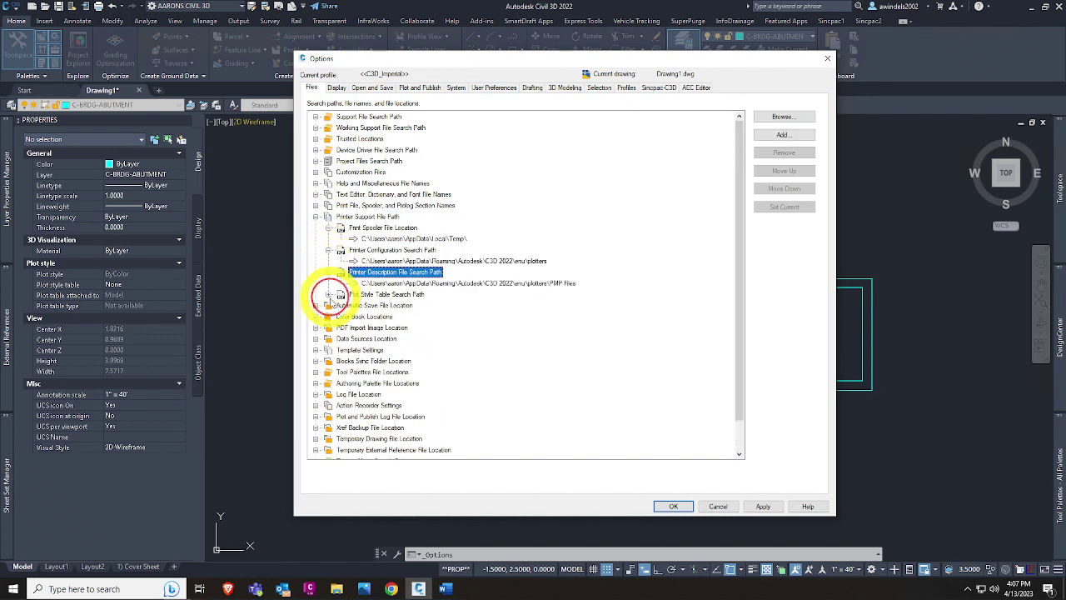
{"action": "left_click", "coordinate": [329, 295]}
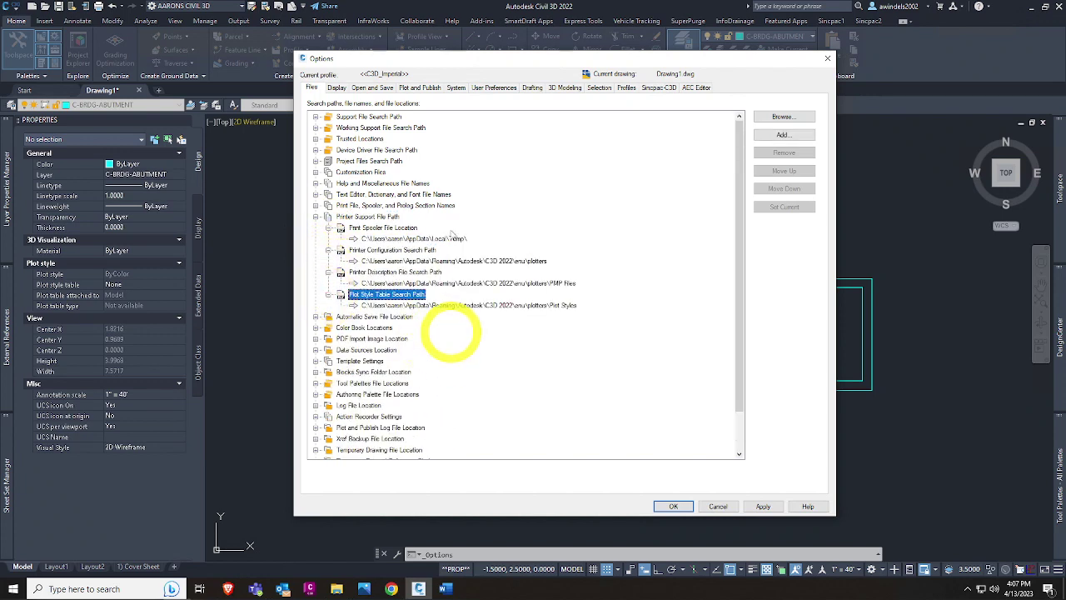
{"action": "left_click", "coordinate": [446, 239]}
{"action": "left_click", "coordinate": [439, 260]}
{"action": "left_click", "coordinate": [442, 283]}
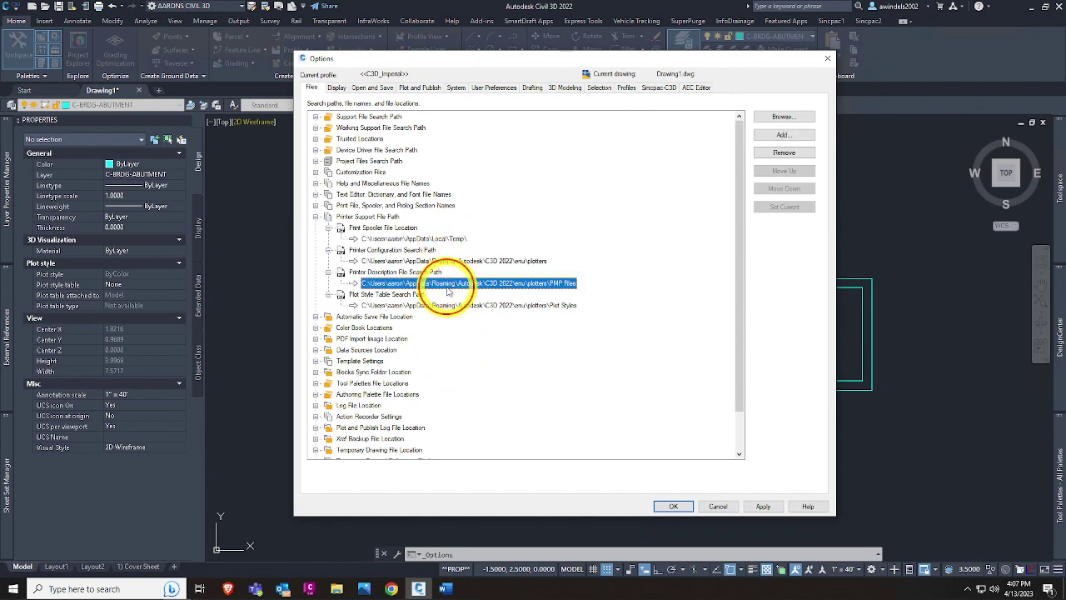
{"action": "left_click_drag", "start_coordinate": [704, 54], "coordinate": [749, 54]}
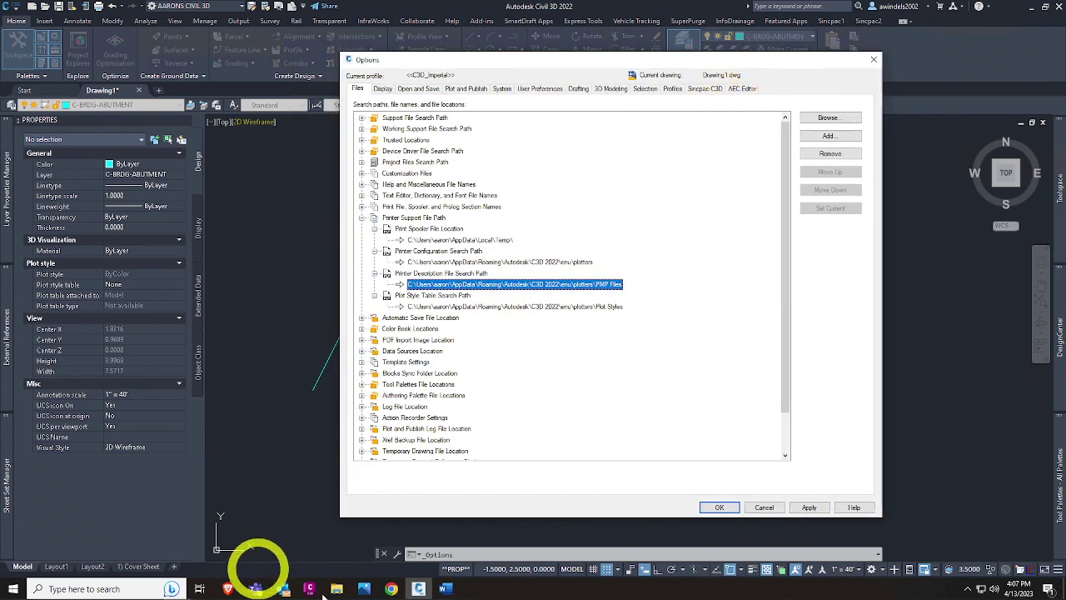
Step: Switch to File Explorer and open the PLOTSTYLES folder inside DJA CAD Standards
{"action": "left_click", "coordinate": [336, 591]}
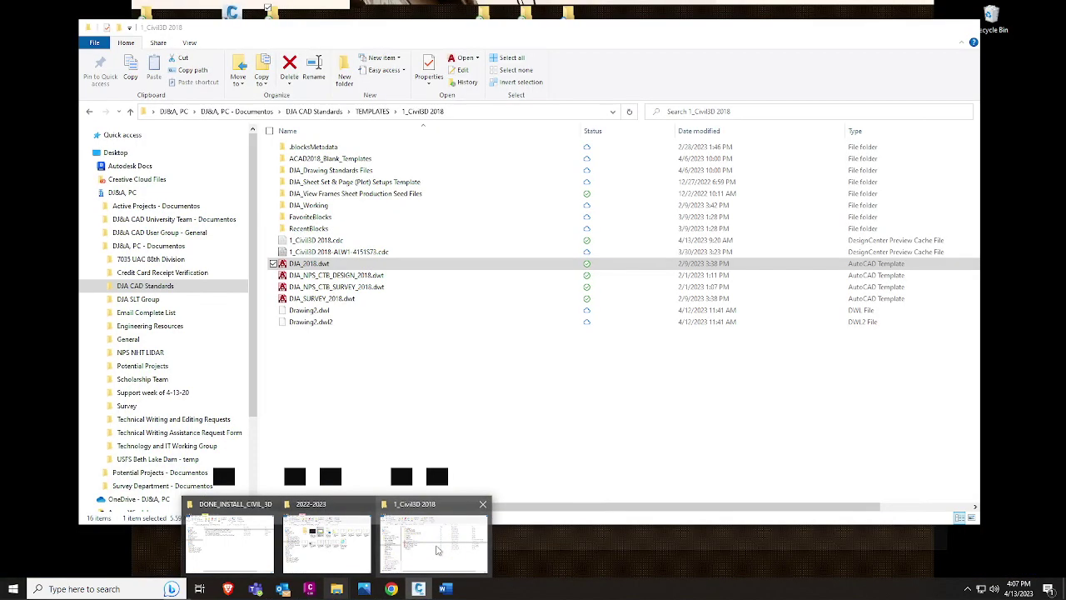
{"action": "left_click", "coordinate": [437, 549]}
{"action": "left_click", "coordinate": [412, 379]}
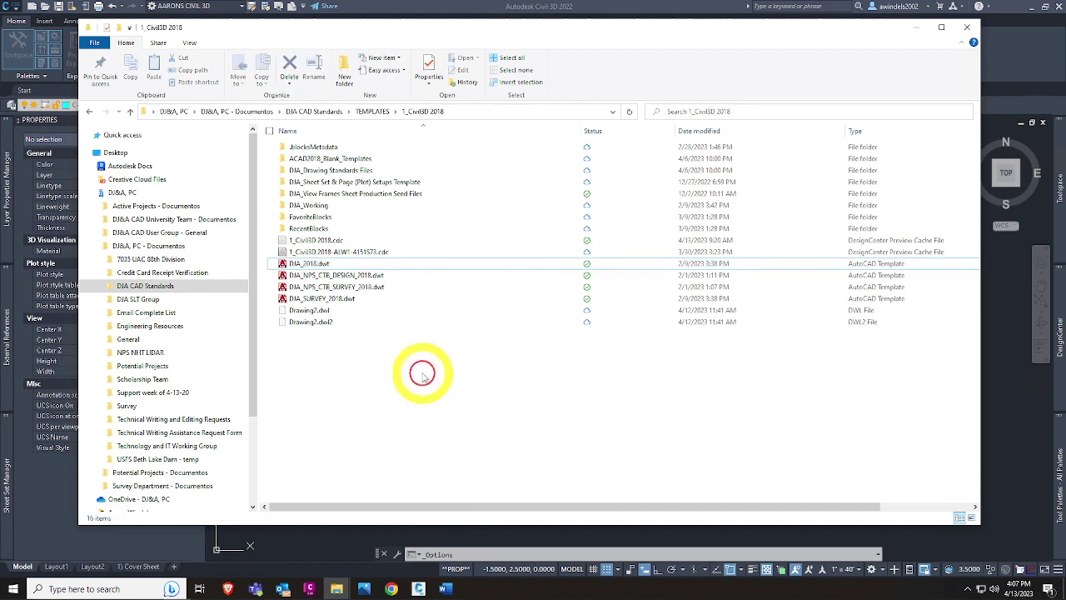
{"action": "key", "text": "alt+Left"}
{"action": "key", "text": "alt+Left"}
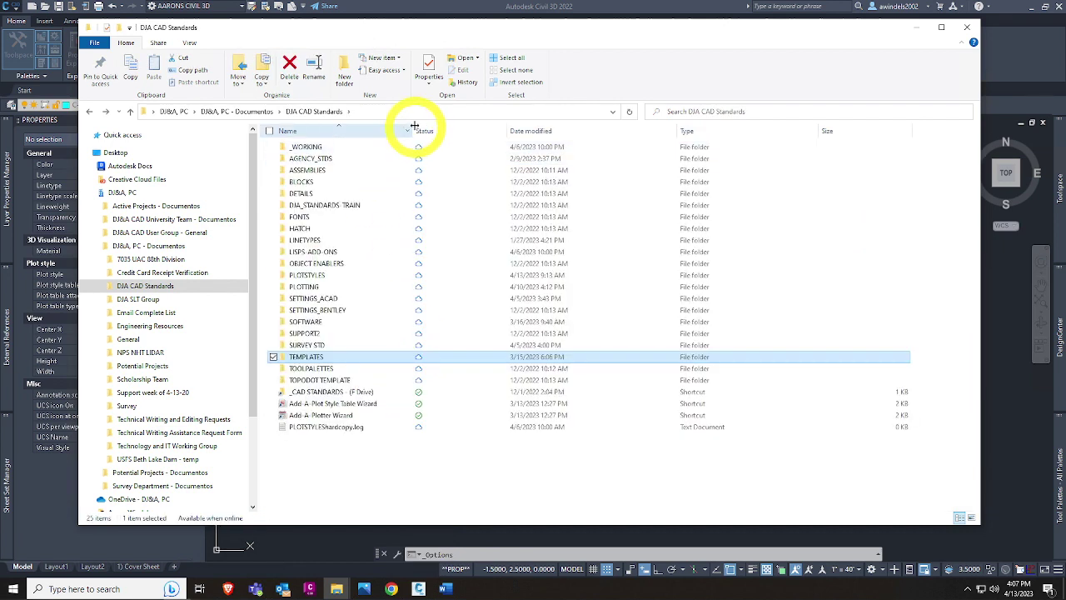
{"action": "left_click", "coordinate": [335, 276]}
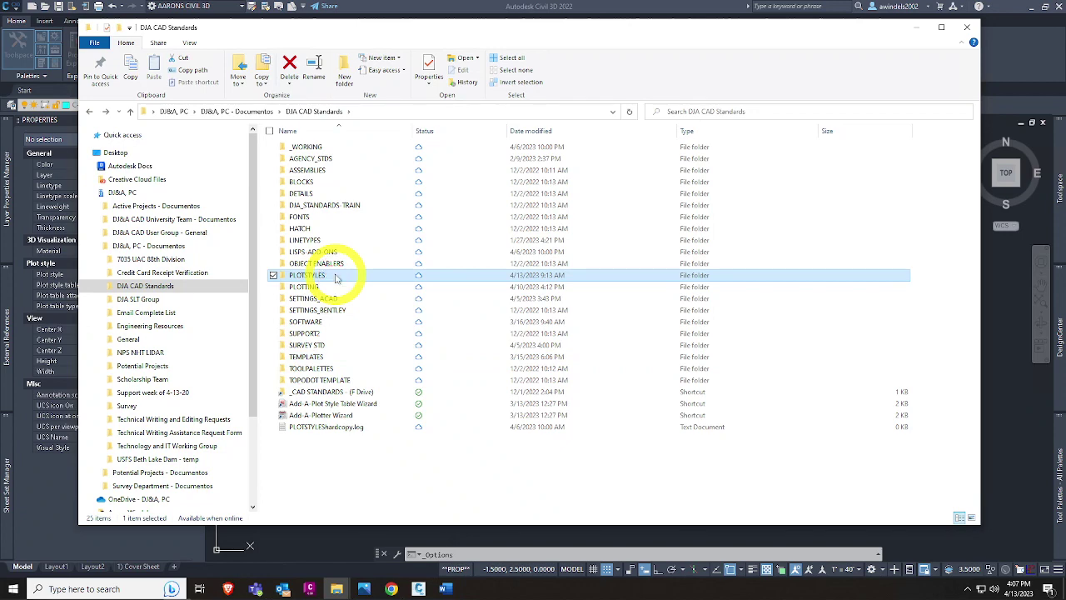
{"action": "double_click", "coordinate": [336, 277]}
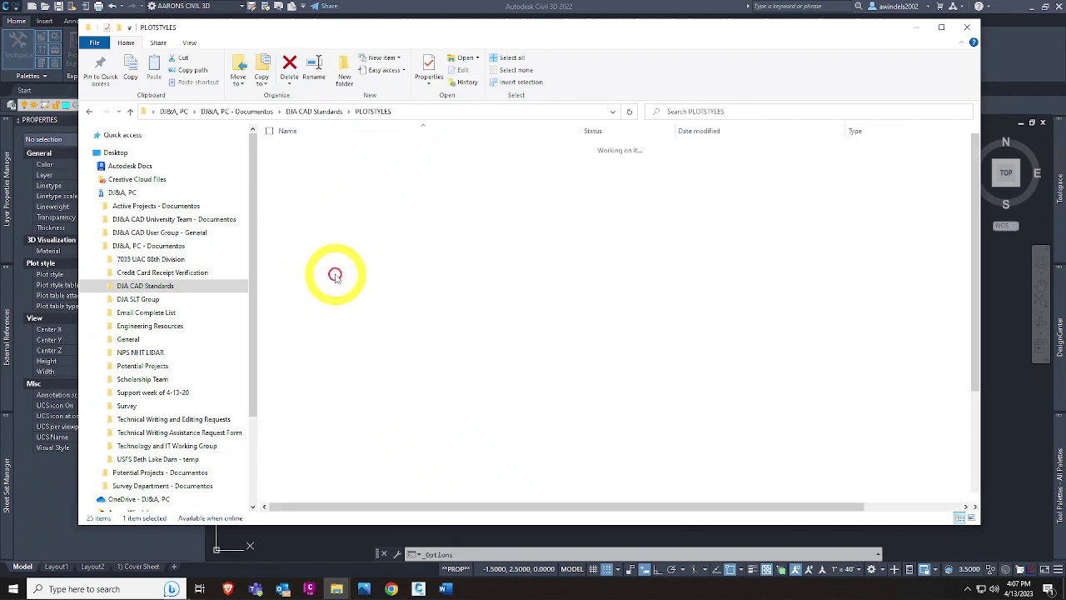
Step: Copy the full path of the PLOTSTYLES folder and return to the Civil 3D options
{"action": "left_click", "coordinate": [441, 112]}
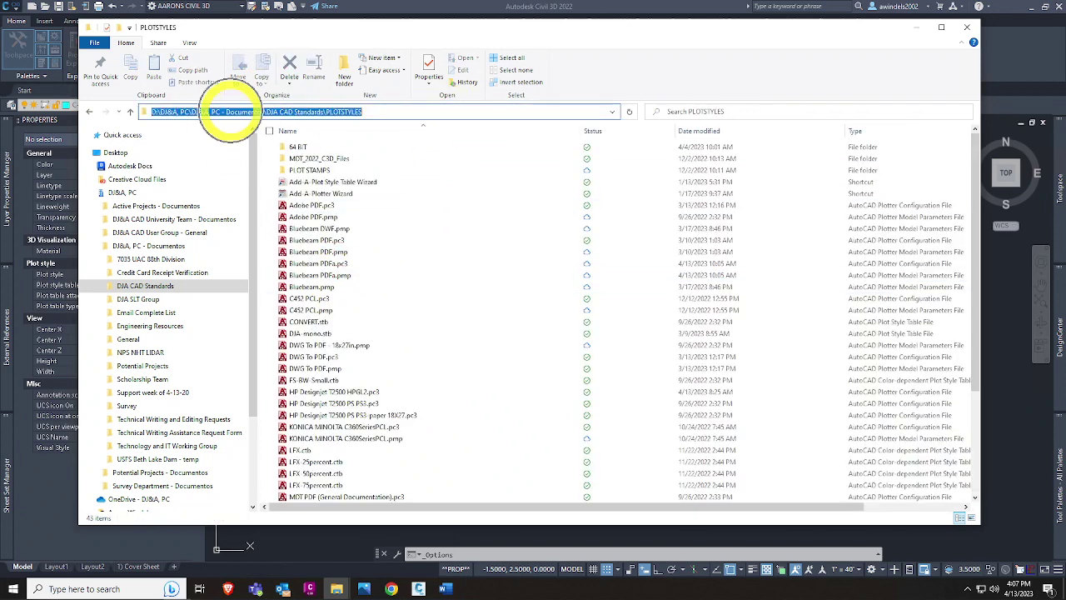
{"action": "right_click", "coordinate": [229, 113]}
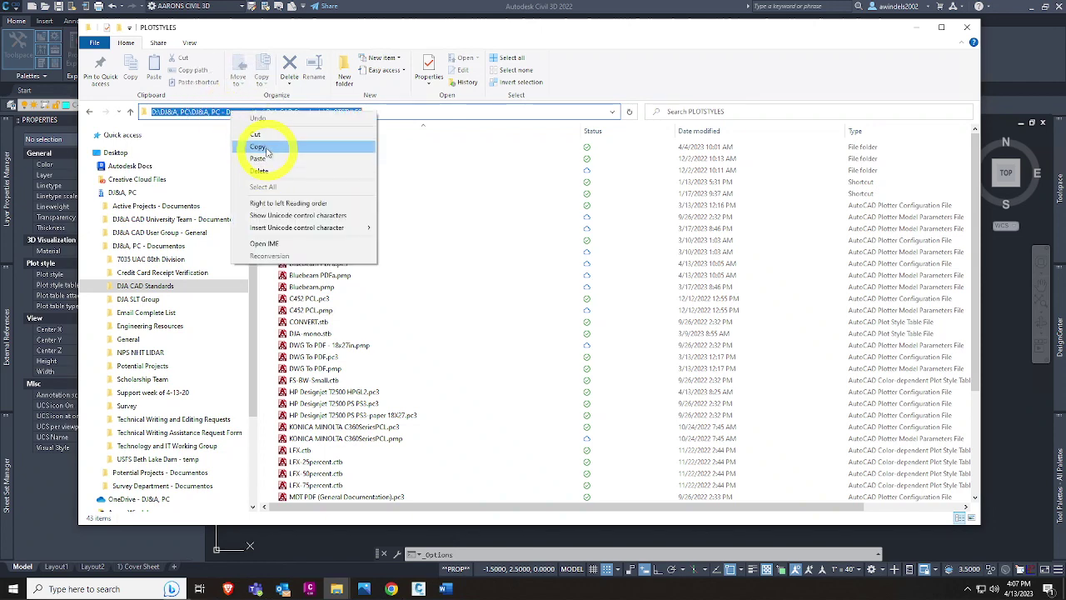
{"action": "left_click", "coordinate": [267, 150]}
{"action": "left_click", "coordinate": [1004, 316]}
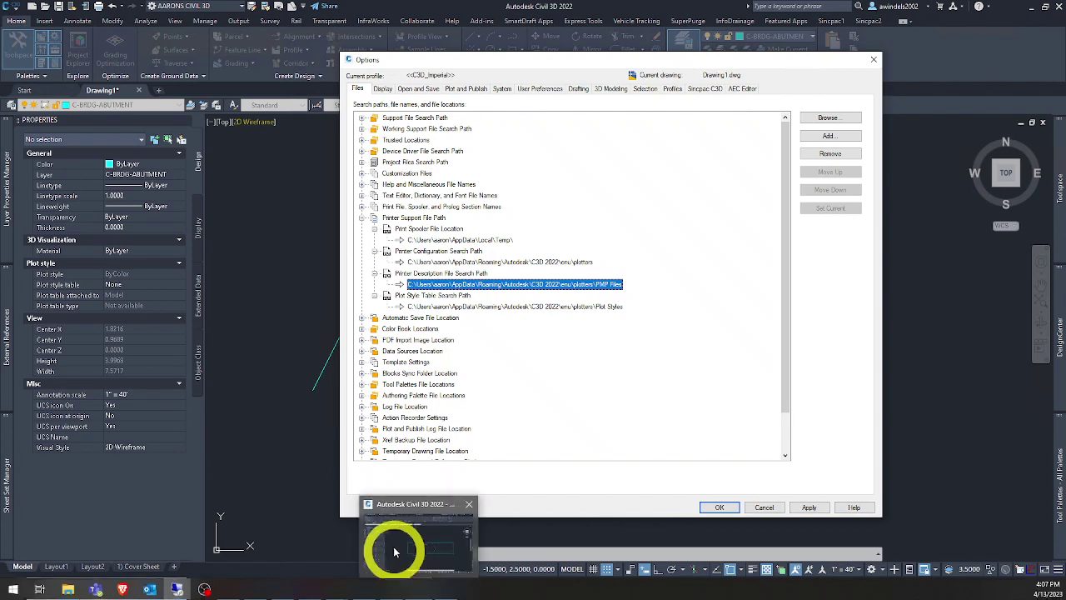
Step: Check the reference image 1.2_AutoCAD_2022_Options-All.JPG for the printer support paths, then minimize it
{"action": "left_click", "coordinate": [363, 589]}
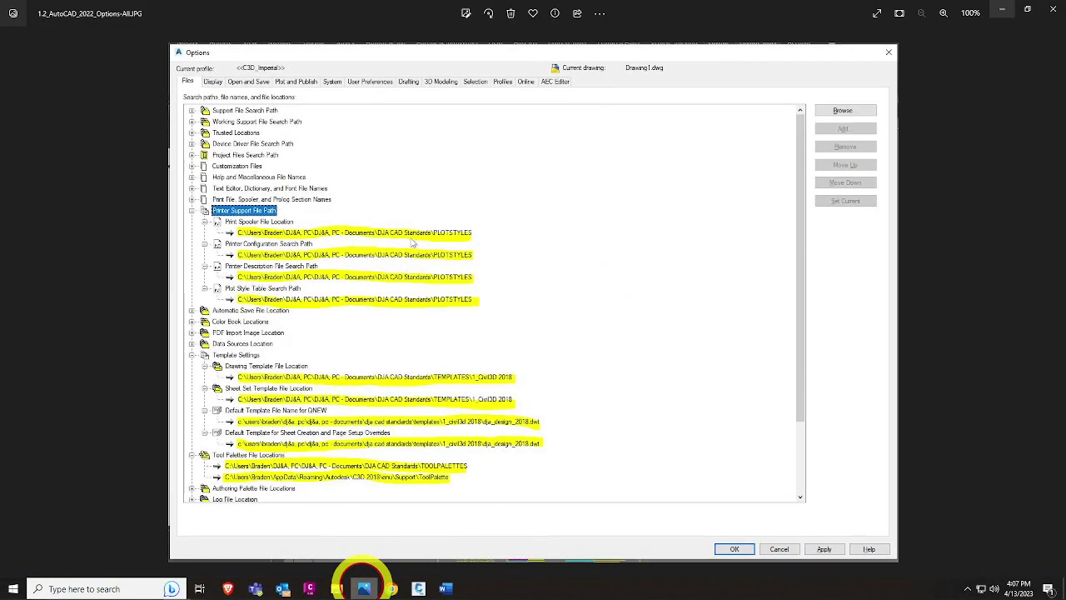
{"action": "left_click", "coordinate": [241, 235]}
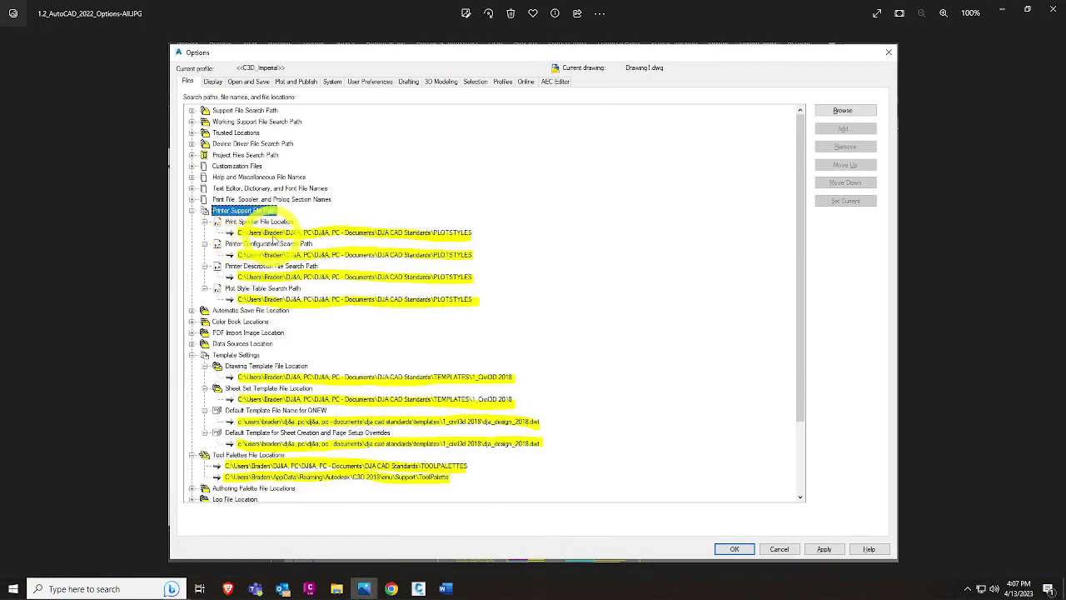
{"action": "left_click", "coordinate": [276, 237]}
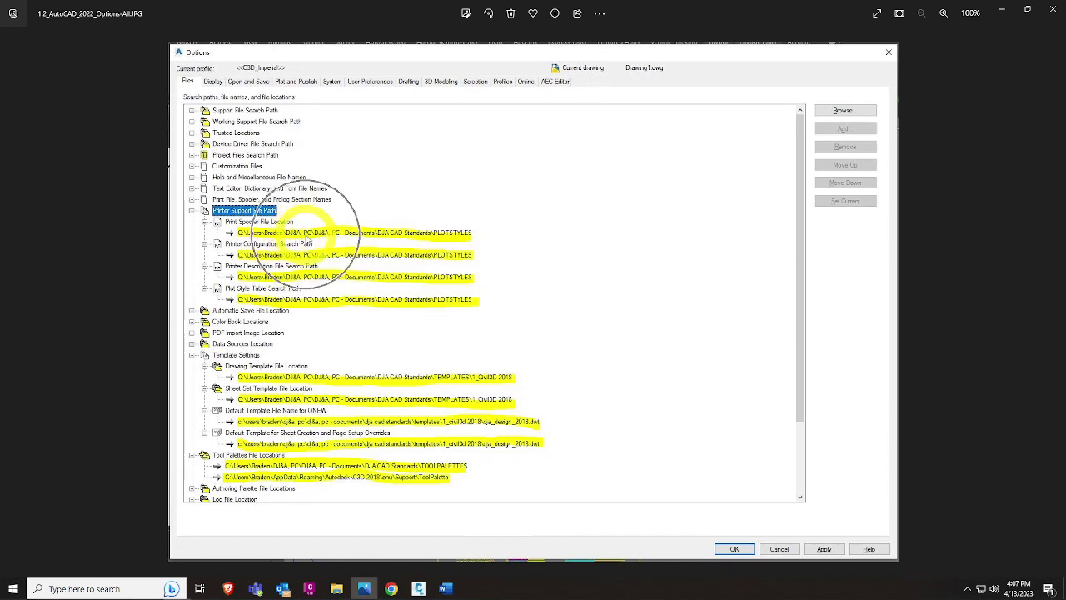
{"action": "left_click", "coordinate": [401, 240]}
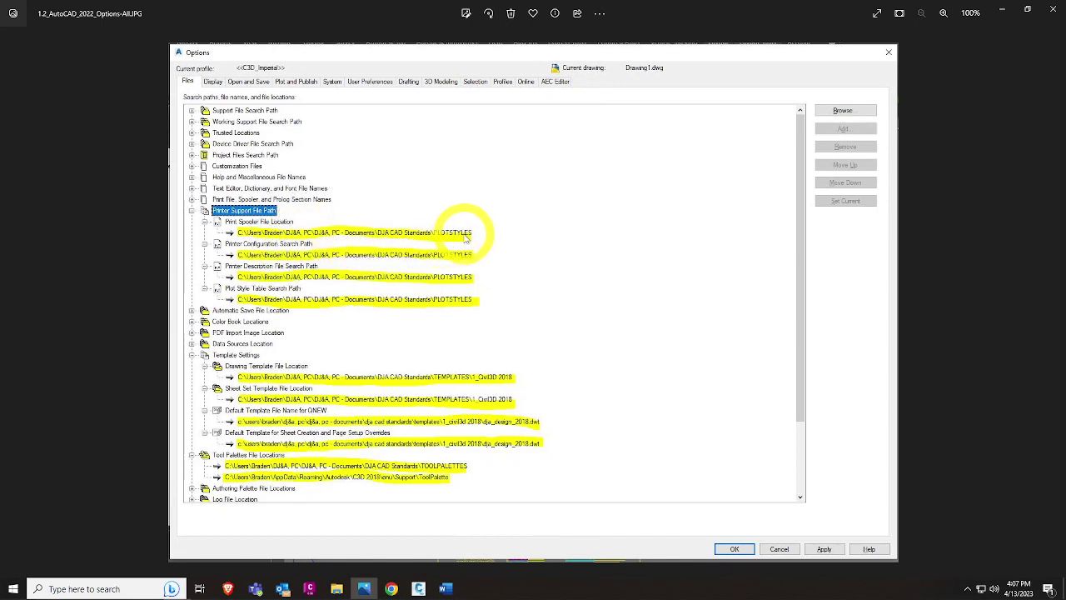
{"action": "left_click", "coordinate": [1009, 12]}
Step: Set the Print Spooler File Location and Printer Configuration Search Path to the copied DJA CAD Standards\PLOTSTYLES path
{"action": "left_click", "coordinate": [475, 284]}
{"action": "left_click", "coordinate": [474, 240]}
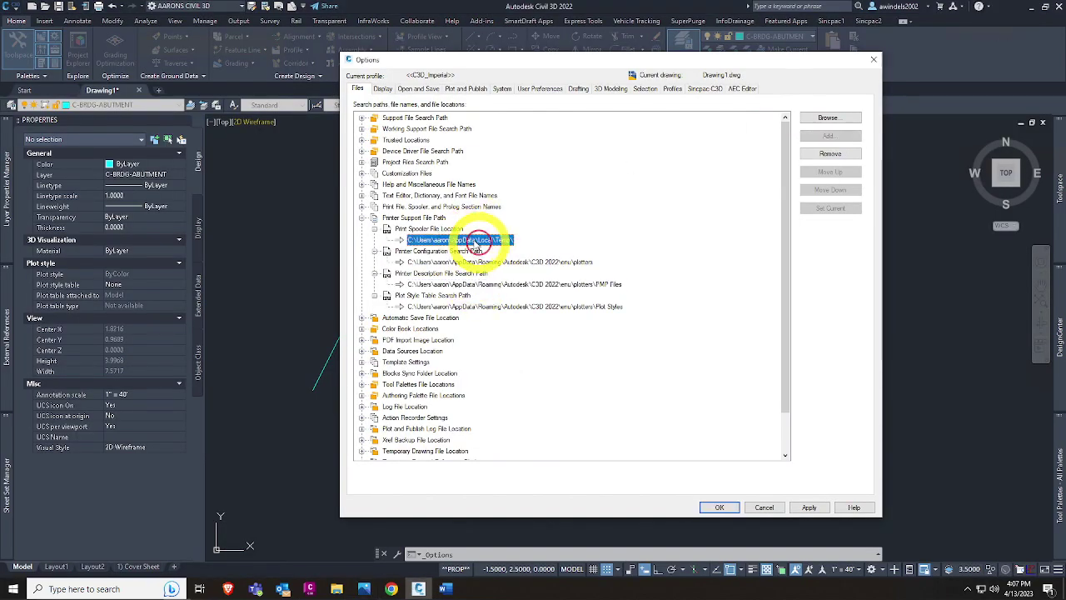
{"action": "key", "text": "ctrl+v"}
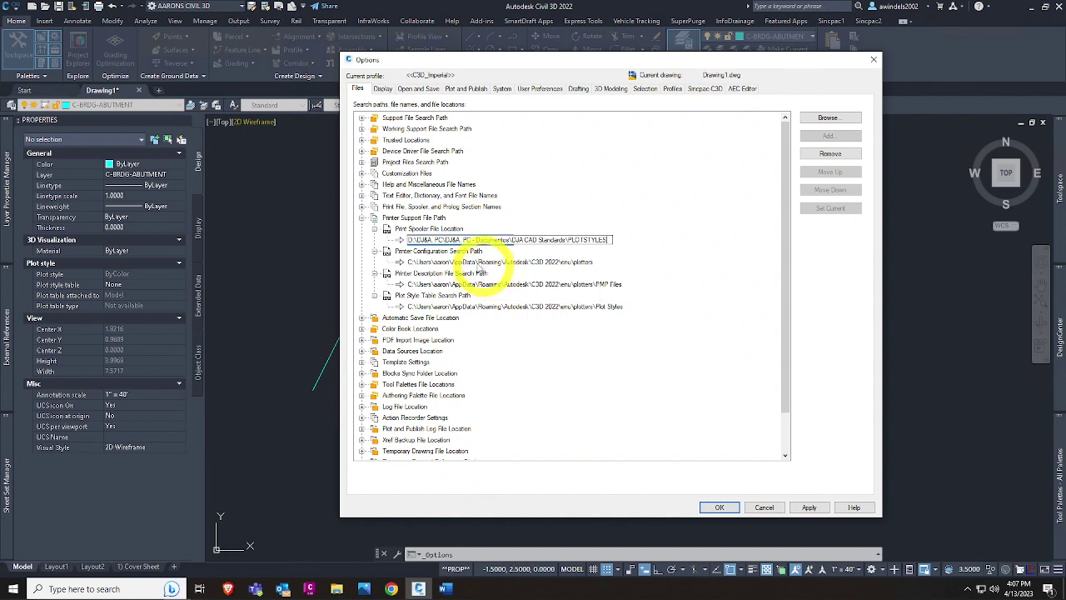
{"action": "key", "text": "Return"}
{"action": "left_click", "coordinate": [463, 261]}
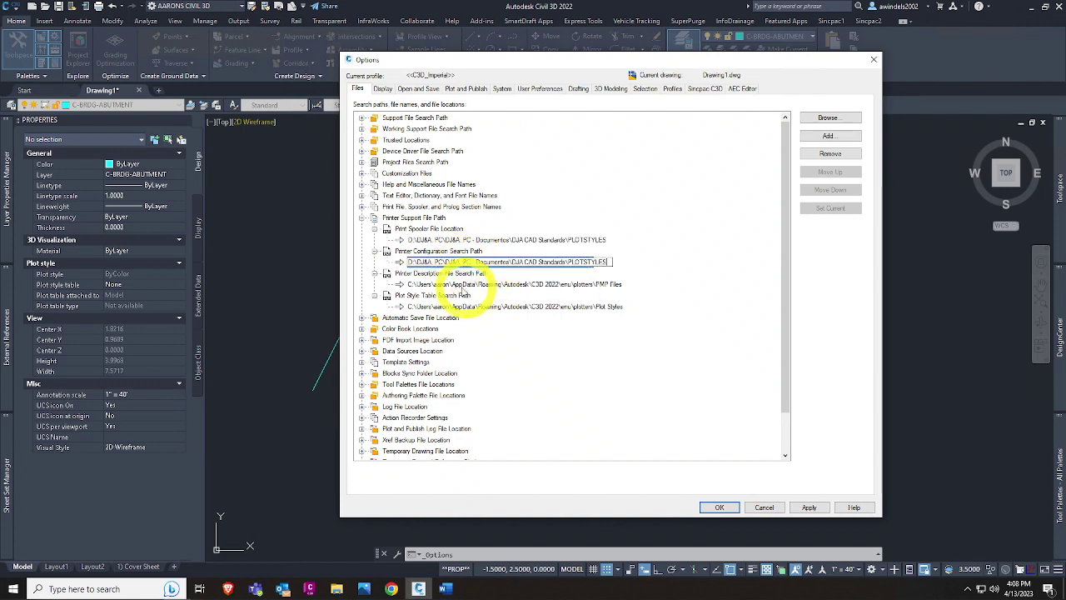
{"action": "left_click", "coordinate": [479, 293]}
Step: Set the Printer Description File Search Path and Plot Style Table Search Path to the copied DJA CAD Standards\PLOTSTYLES path
{"action": "left_click", "coordinate": [465, 284]}
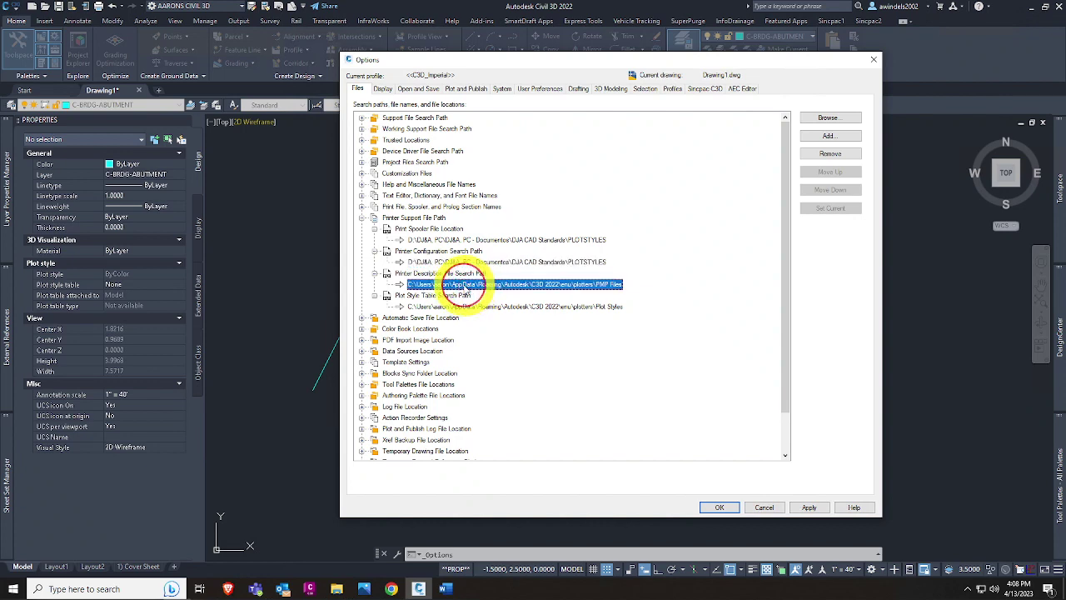
{"action": "key", "text": "ctrl+v"}
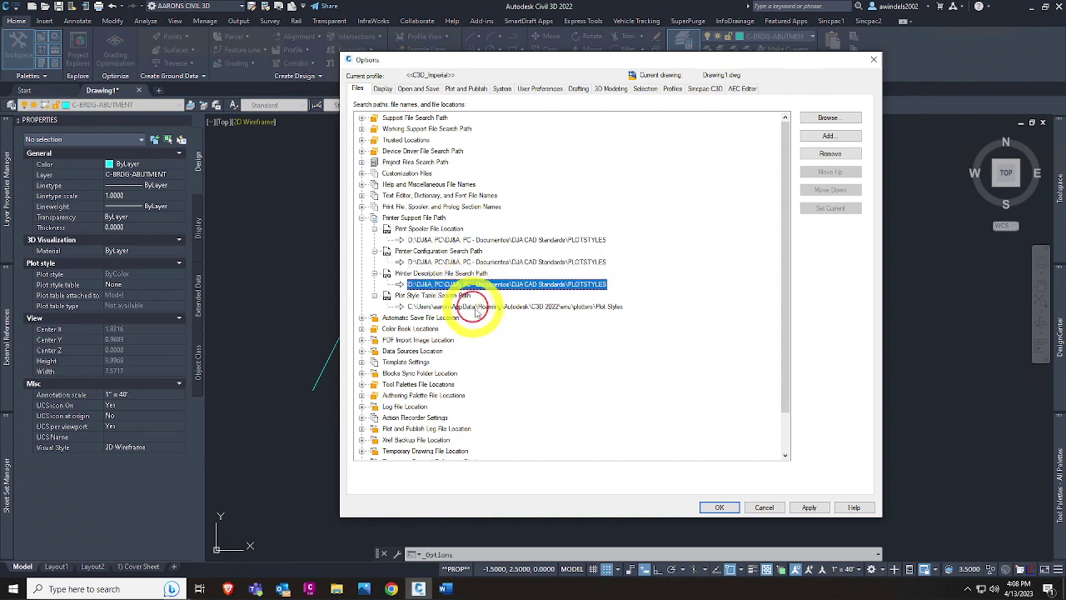
{"action": "left_click", "coordinate": [475, 307]}
{"action": "left_click", "coordinate": [465, 309]}
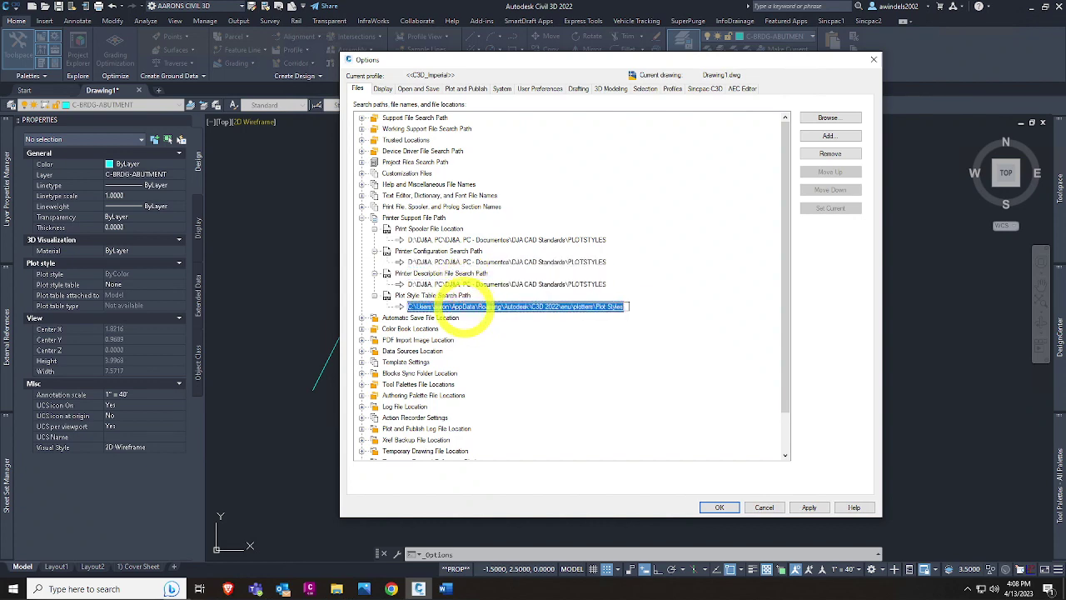
{"action": "key", "text": "ctrl+v"}
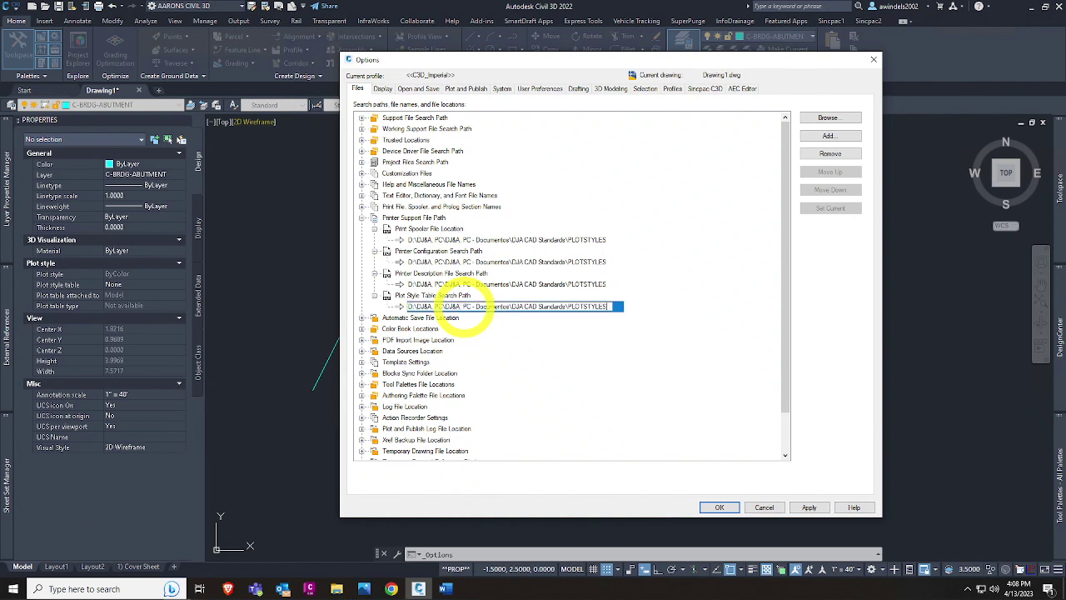
{"action": "key", "text": "Return"}
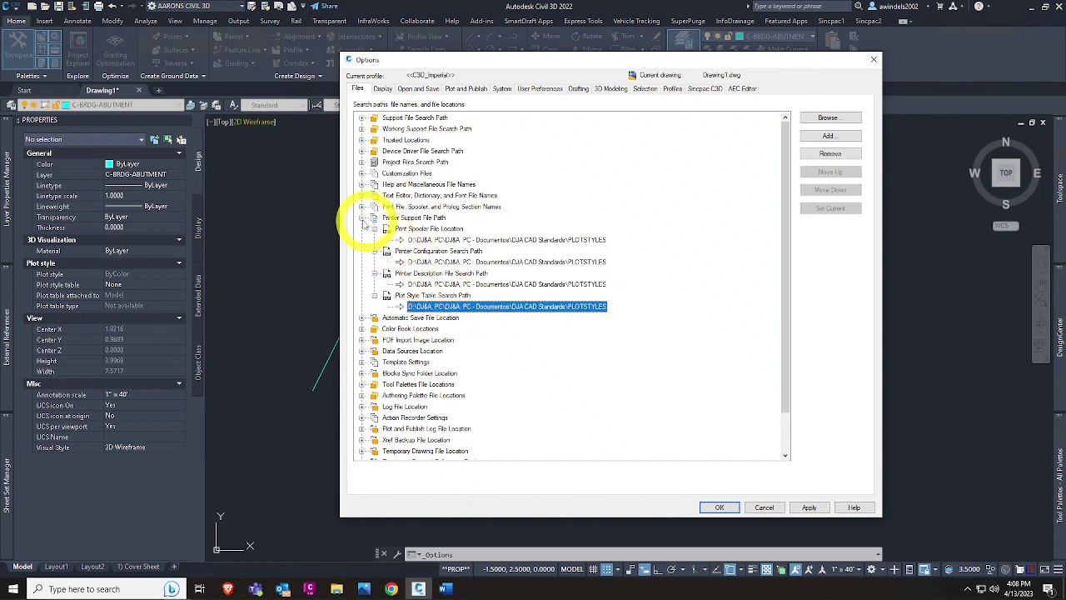
Step: Collapse Printer Support File Path, expand Automatic Save File Location and select its folder path
{"action": "left_click", "coordinate": [362, 217]}
{"action": "left_click", "coordinate": [362, 218]}
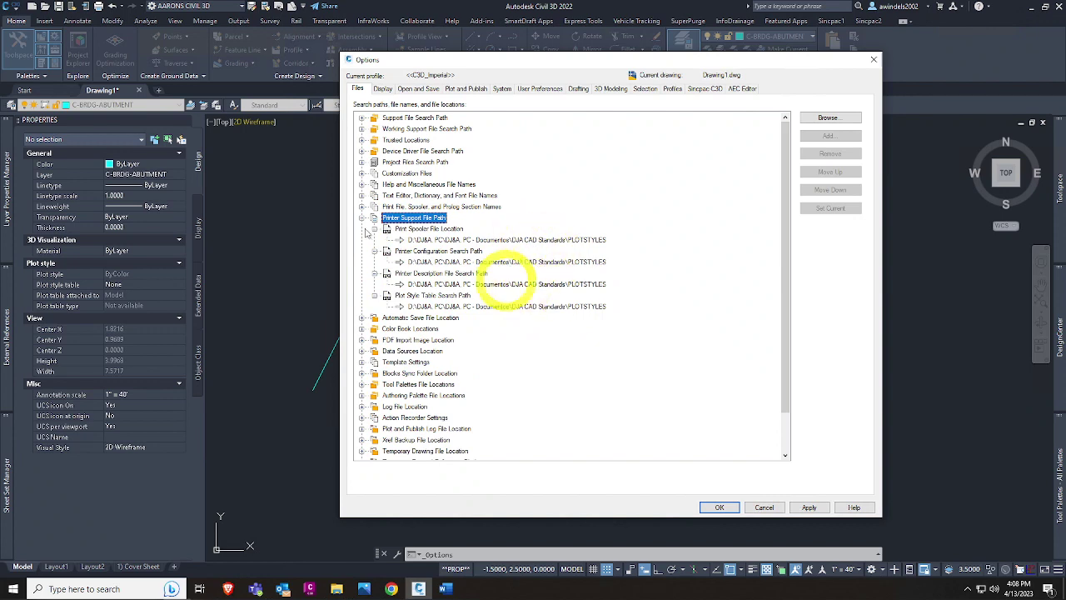
{"action": "left_click", "coordinate": [362, 217]}
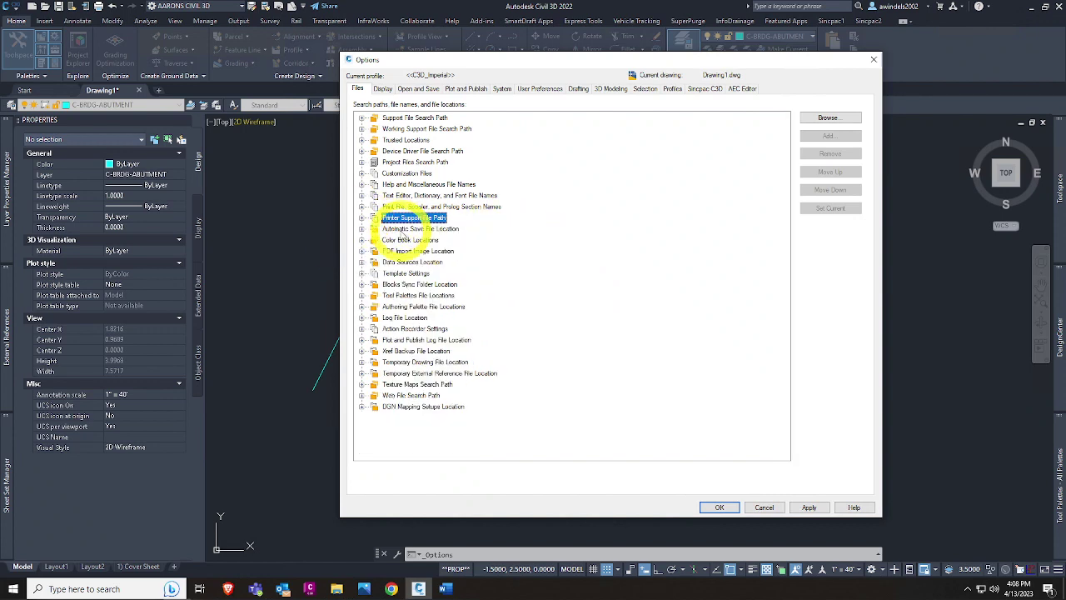
{"action": "left_click", "coordinate": [408, 228]}
{"action": "left_click", "coordinate": [362, 228]}
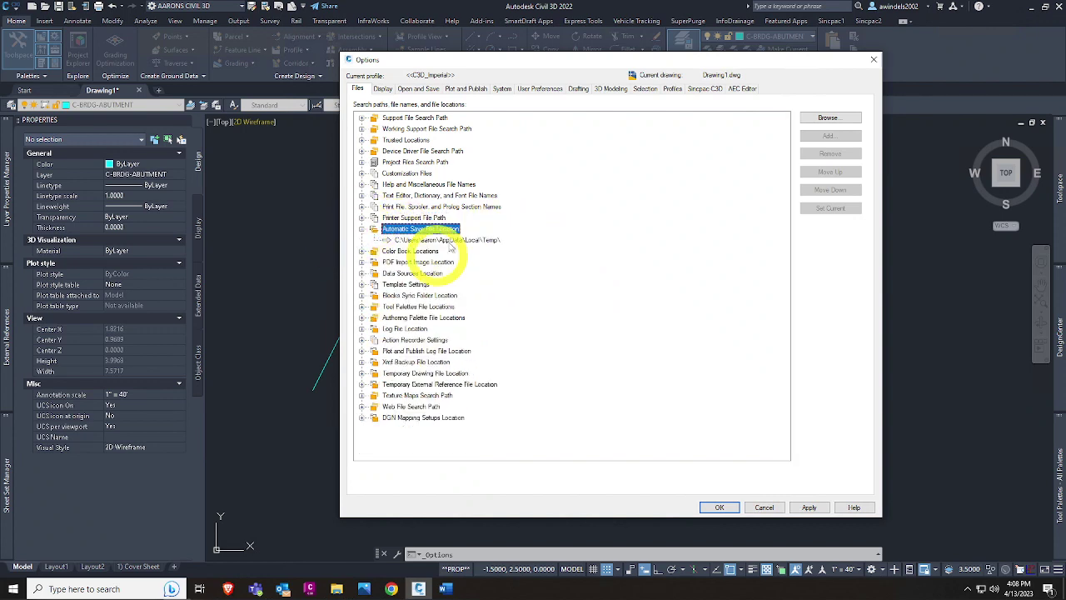
{"action": "left_click", "coordinate": [448, 240]}
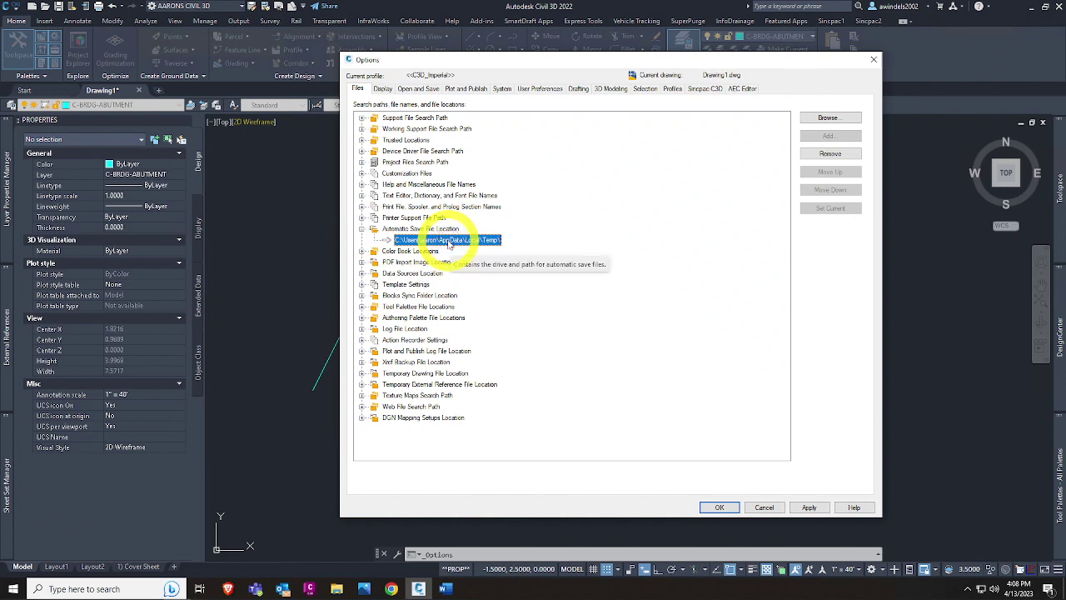
{"action": "left_click", "coordinate": [448, 241]}
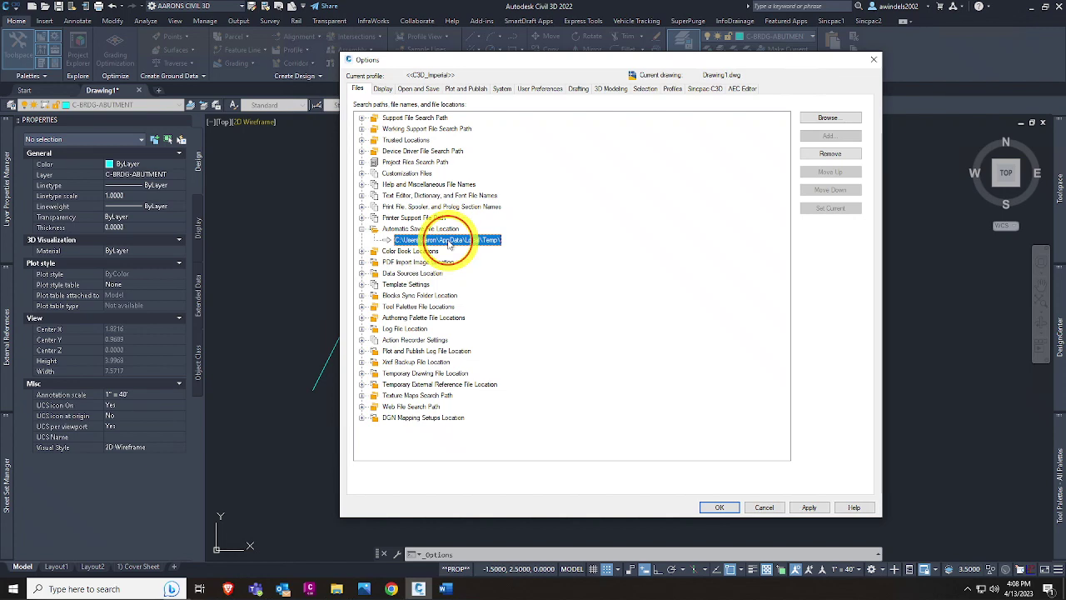
Step: Set the Automatic Save File Location to the Autodesk_Civil3D_Autosave_NEW folder on the C: drive
{"action": "left_click", "coordinate": [820, 120]}
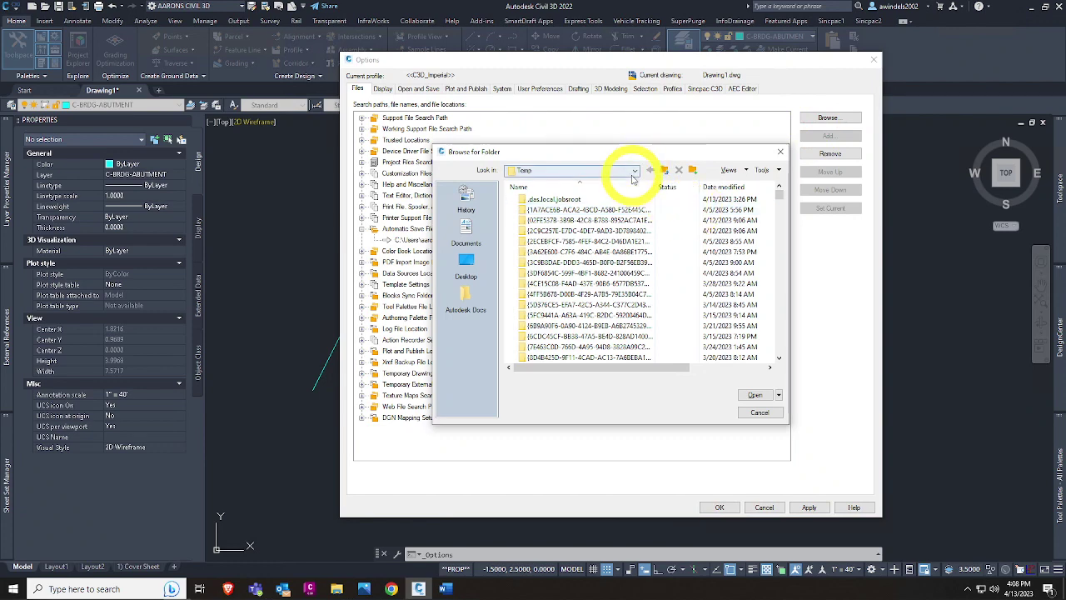
{"action": "left_click", "coordinate": [633, 172]}
{"action": "left_click", "coordinate": [583, 263]}
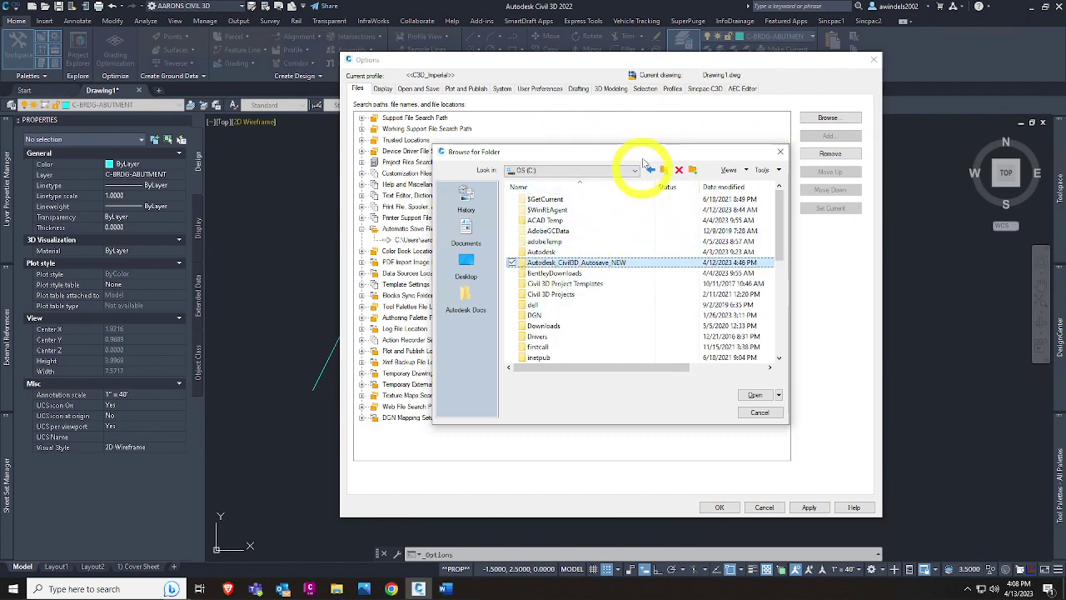
{"action": "left_click", "coordinate": [618, 172]}
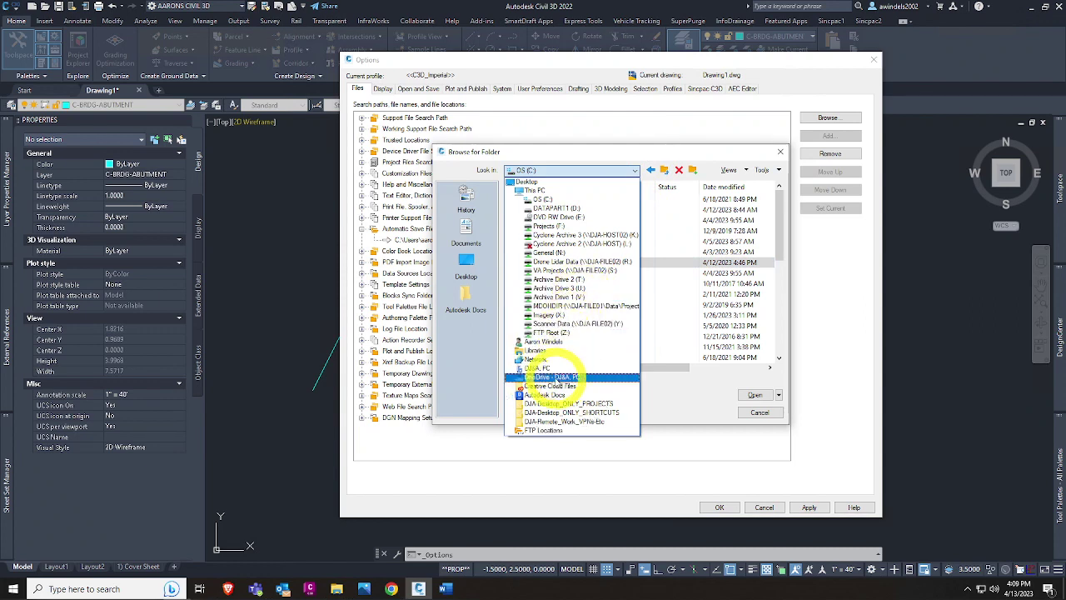
{"action": "left_click", "coordinate": [645, 152]}
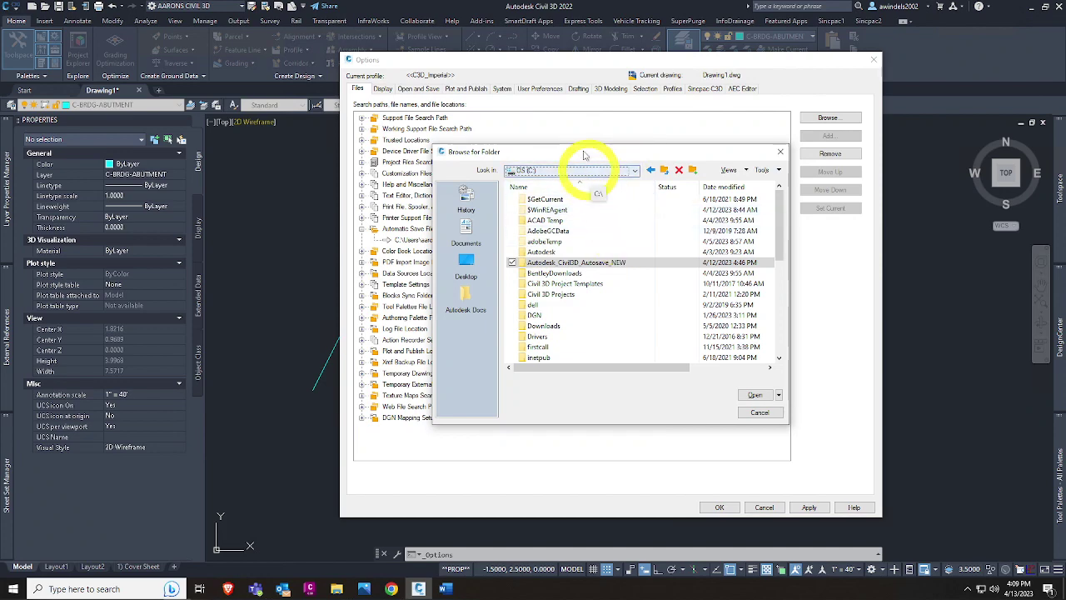
{"action": "left_click_drag", "start_coordinate": [584, 154], "coordinate": [565, 149]}
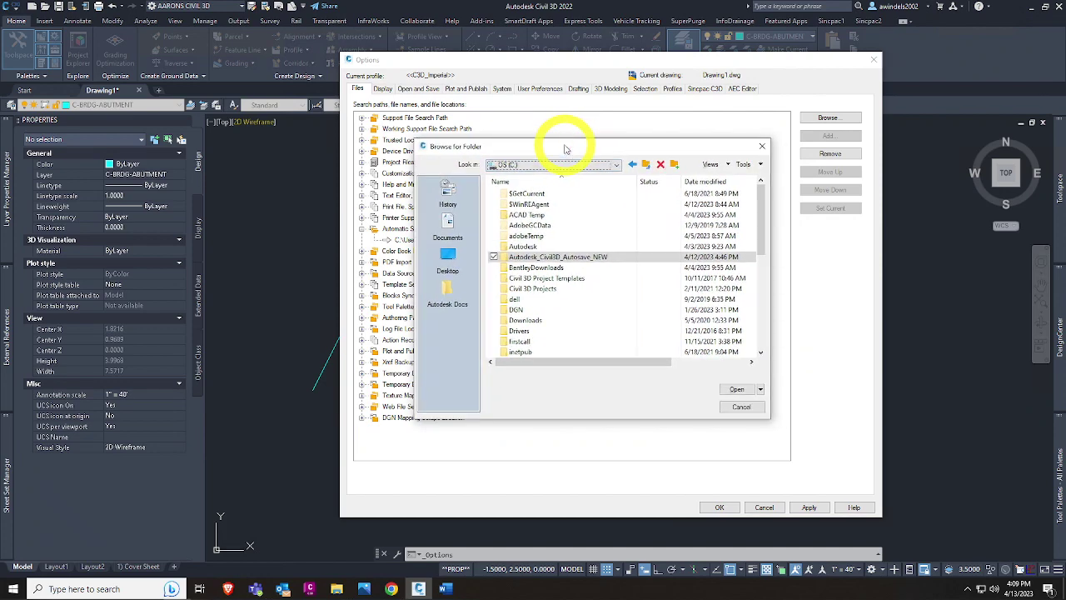
{"action": "left_click", "coordinate": [583, 260]}
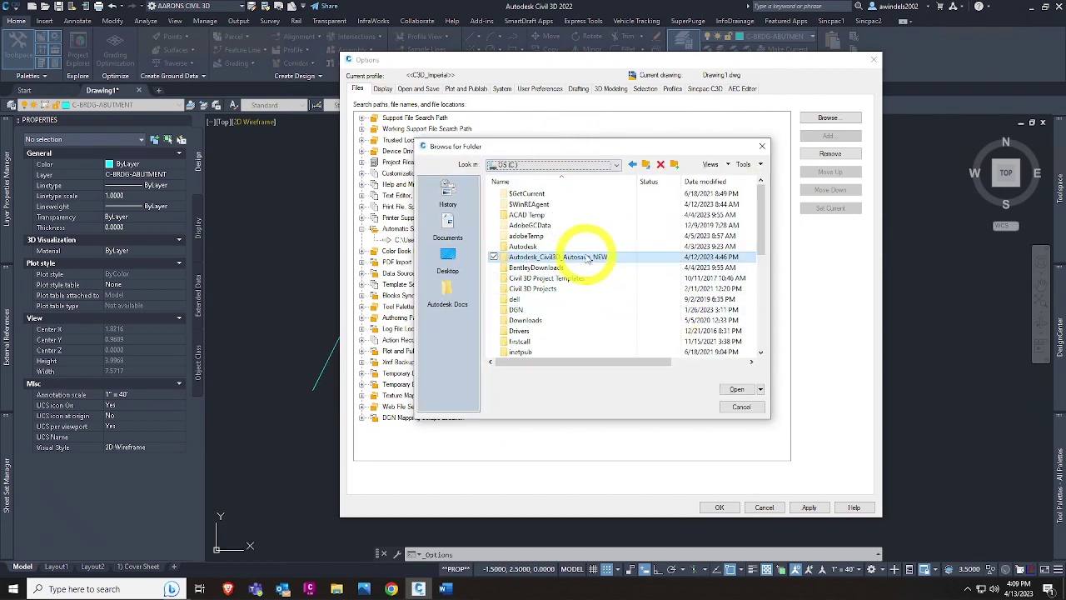
{"action": "double_click", "coordinate": [585, 260]}
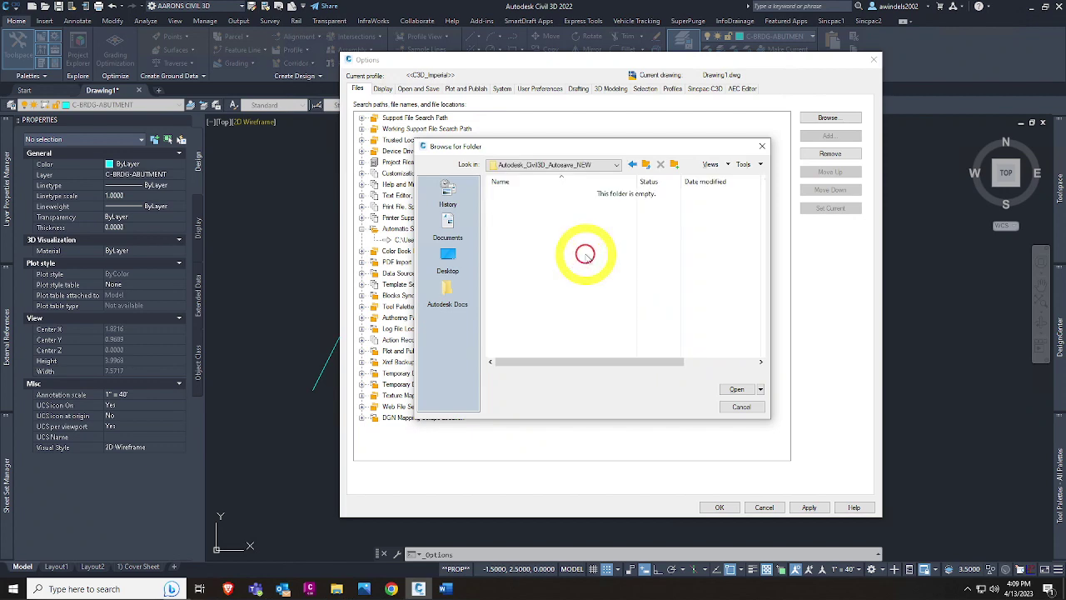
{"action": "left_click", "coordinate": [632, 164]}
{"action": "left_click", "coordinate": [581, 258]}
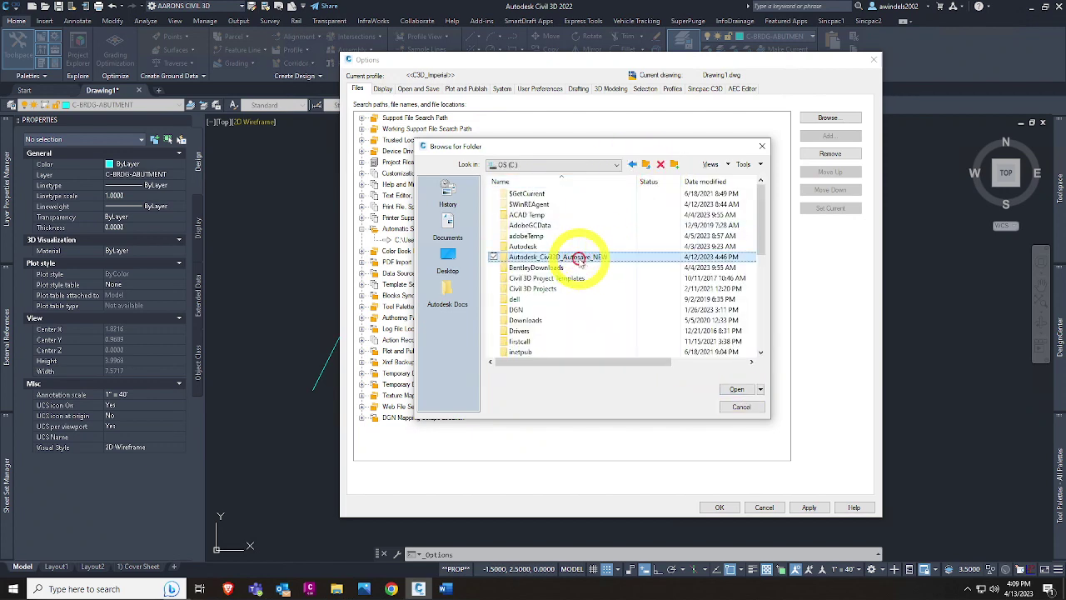
{"action": "left_click", "coordinate": [736, 390]}
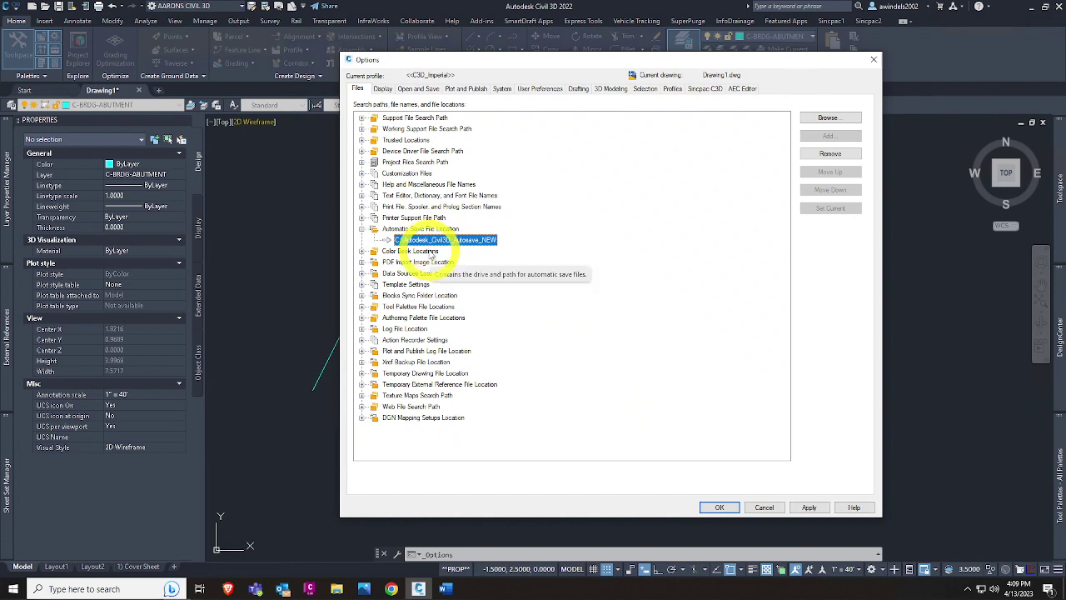
Step: Collapse Automatic Save File Location and expand Template Settings in the file paths list
{"action": "left_click", "coordinate": [412, 250]}
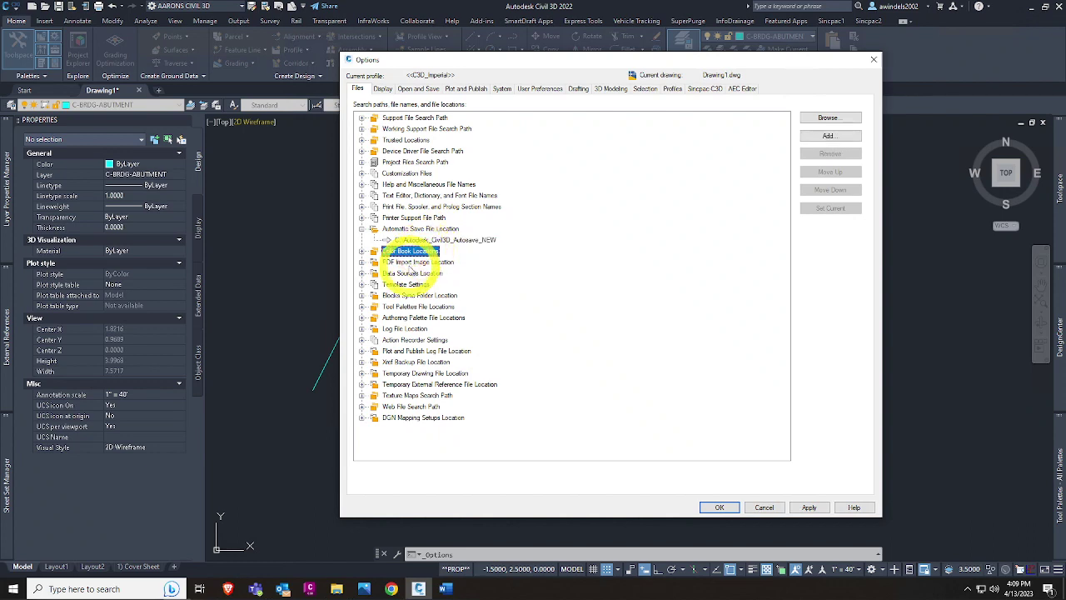
{"action": "left_click", "coordinate": [419, 261]}
{"action": "left_click", "coordinate": [363, 229]}
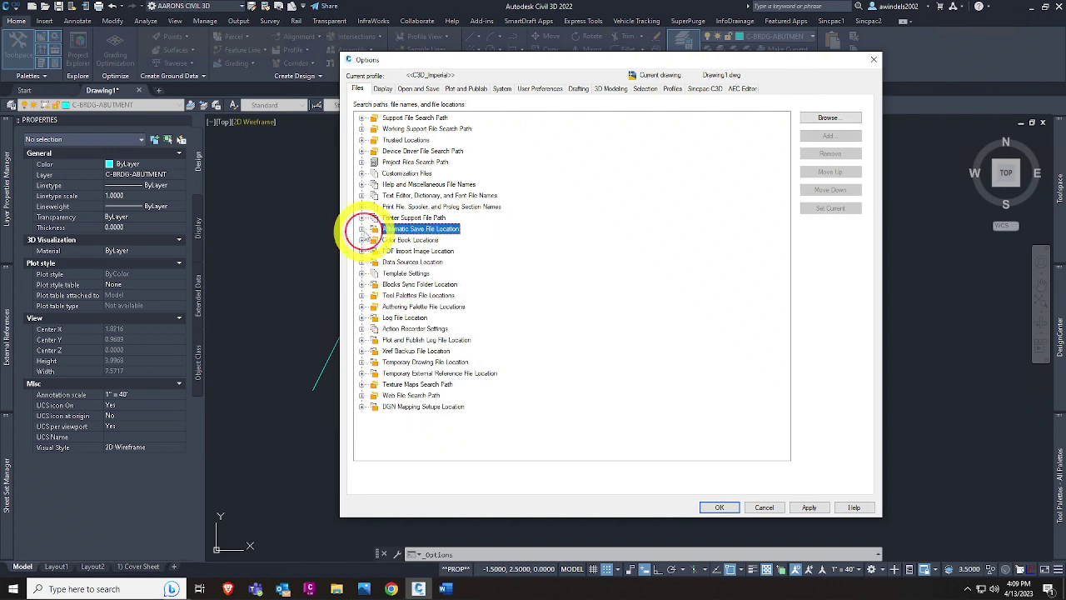
{"action": "left_click", "coordinate": [400, 240]}
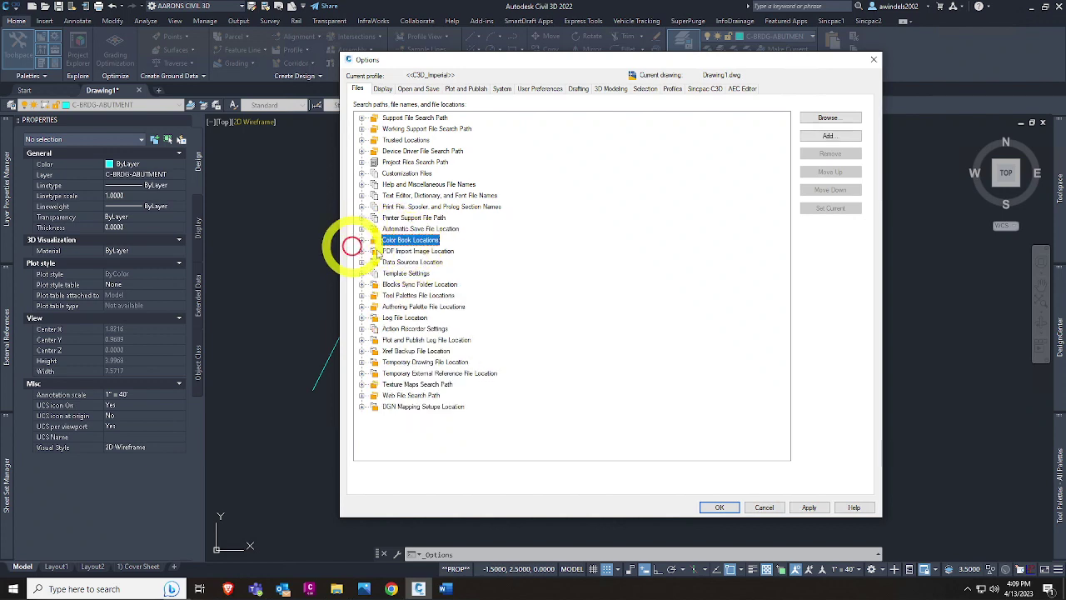
{"action": "left_click", "coordinate": [408, 251]}
{"action": "left_click", "coordinate": [408, 262]}
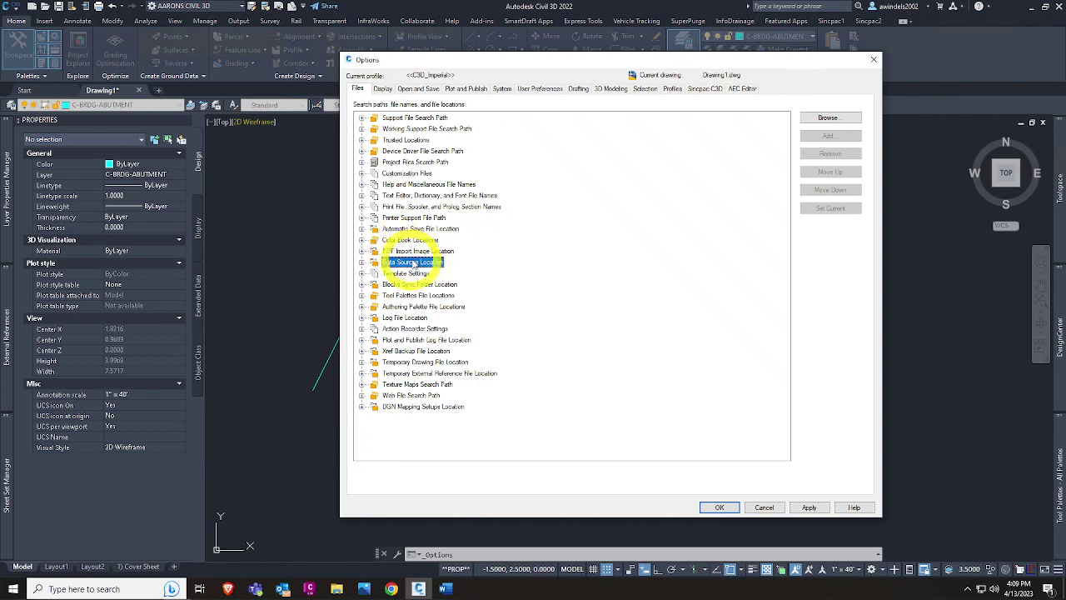
{"action": "left_click", "coordinate": [408, 273]}
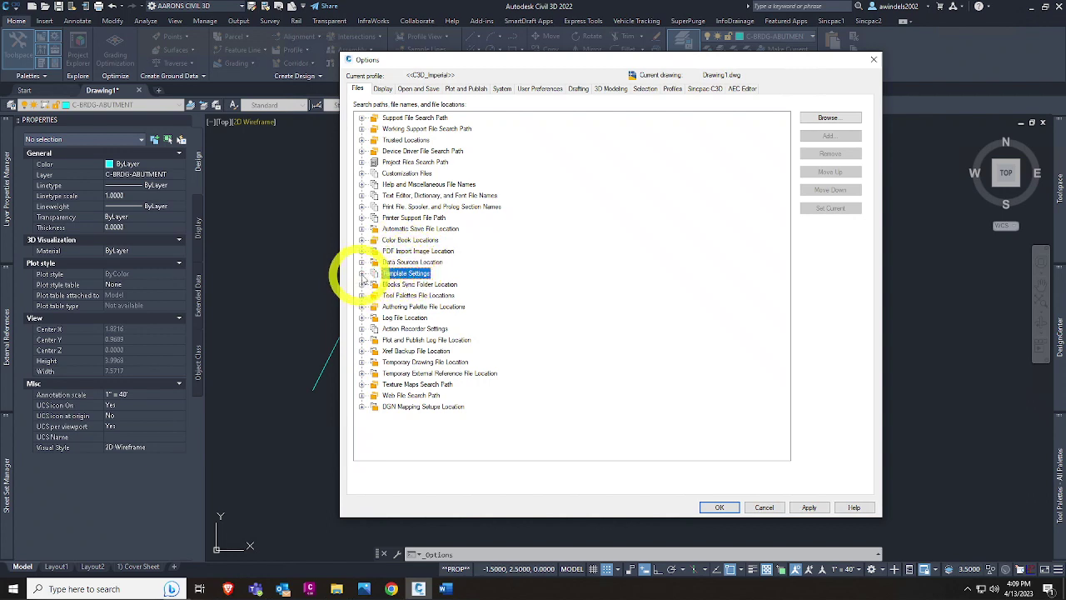
{"action": "left_click", "coordinate": [362, 273]}
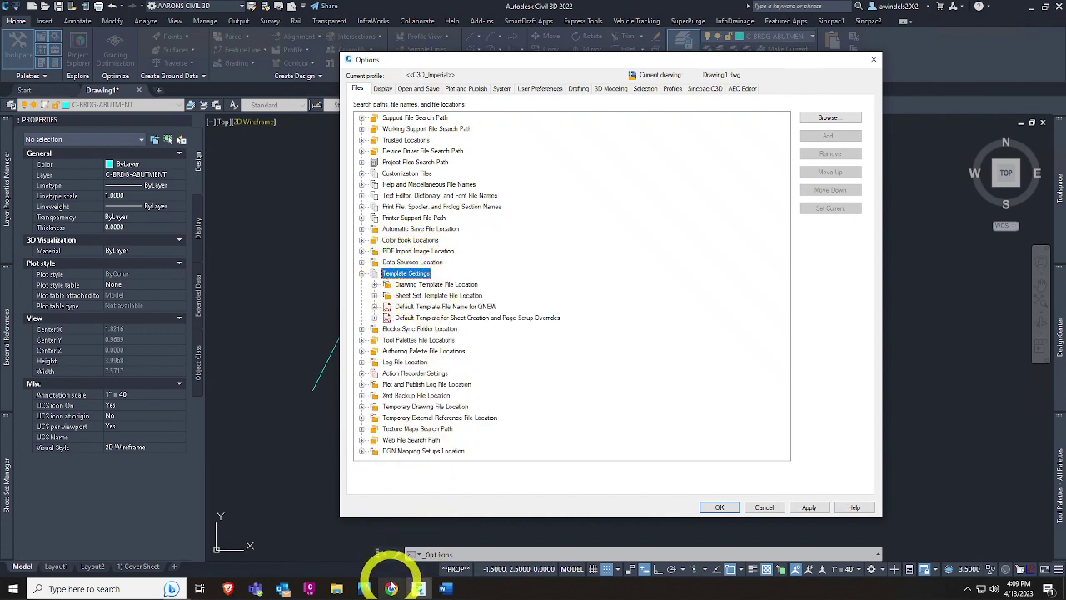
Step: Check the reference image 1.2_AutoCAD_2022_Options-All.JPG for the Template Settings paths, then minimize it
{"action": "mouse_move", "coordinate": [388, 590]}
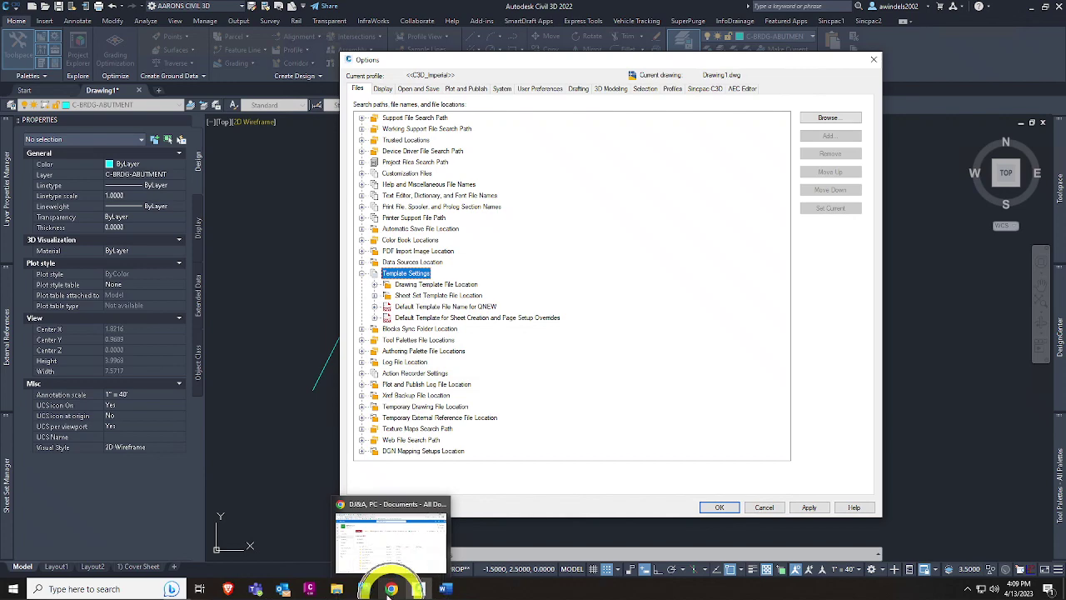
{"action": "left_click", "coordinate": [364, 589]}
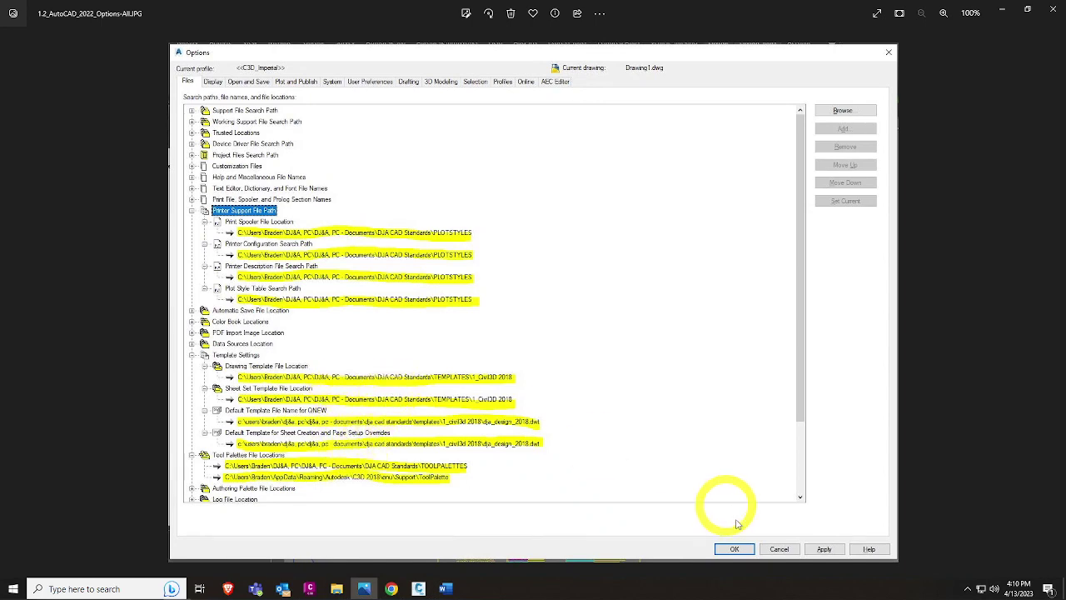
{"action": "left_click", "coordinate": [1005, 19]}
Step: Expand all four Template Settings entries and select the path under Drawing Template File Location
{"action": "double_click", "coordinate": [405, 272]}
{"action": "left_click", "coordinate": [398, 284]}
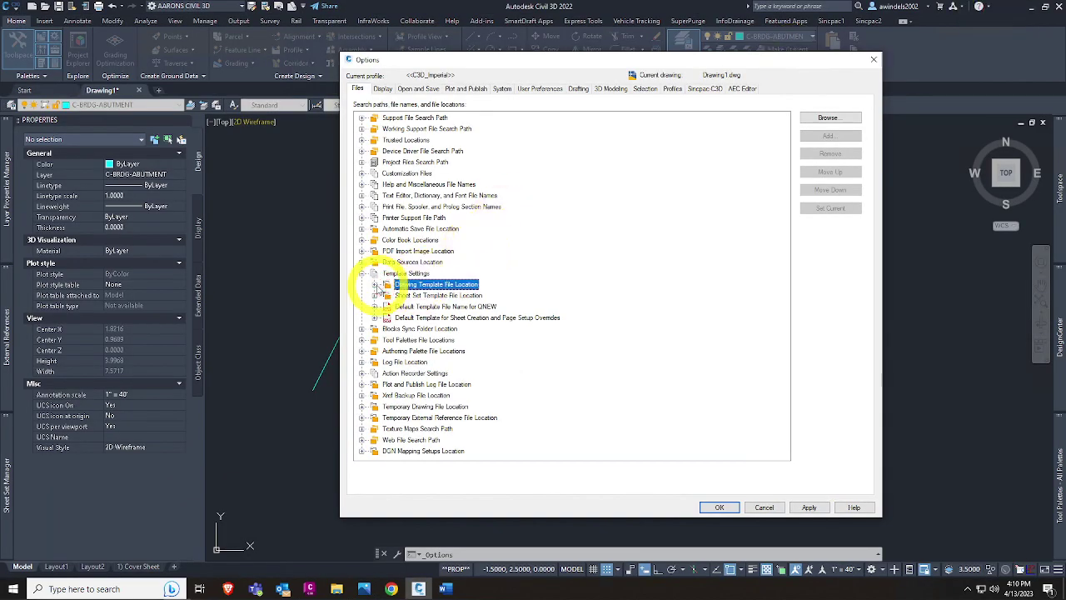
{"action": "double_click", "coordinate": [398, 283]}
{"action": "double_click", "coordinate": [381, 306]}
{"action": "double_click", "coordinate": [376, 328]}
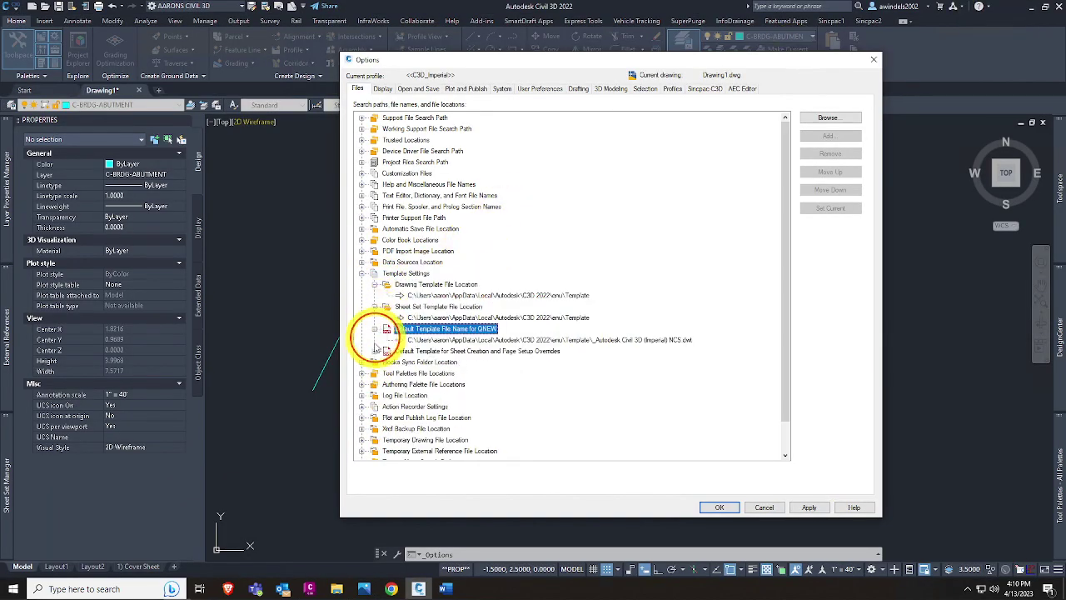
{"action": "double_click", "coordinate": [380, 350]}
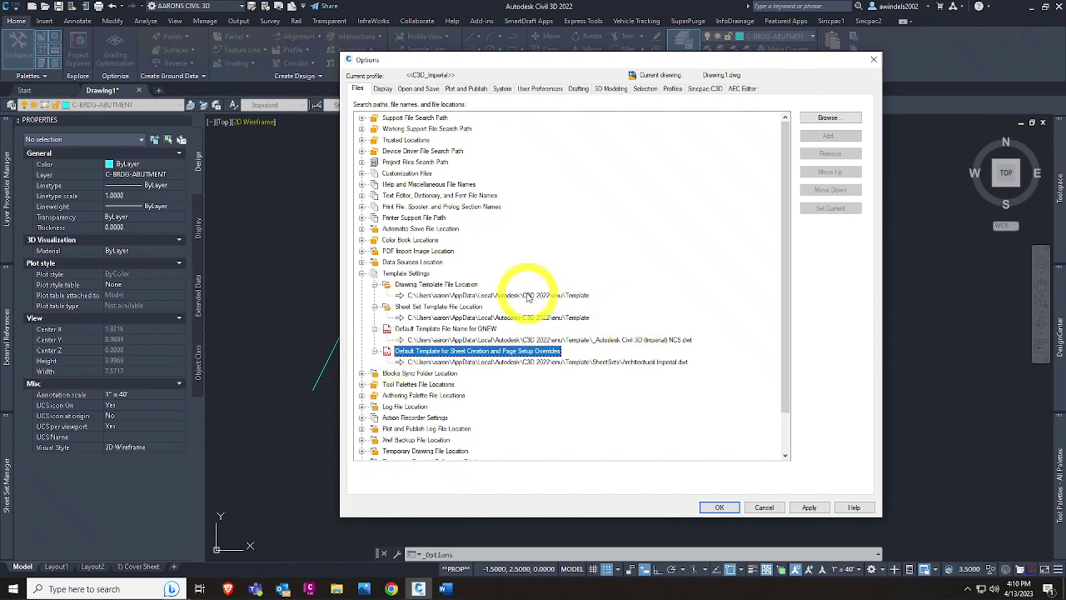
{"action": "left_click", "coordinate": [525, 295]}
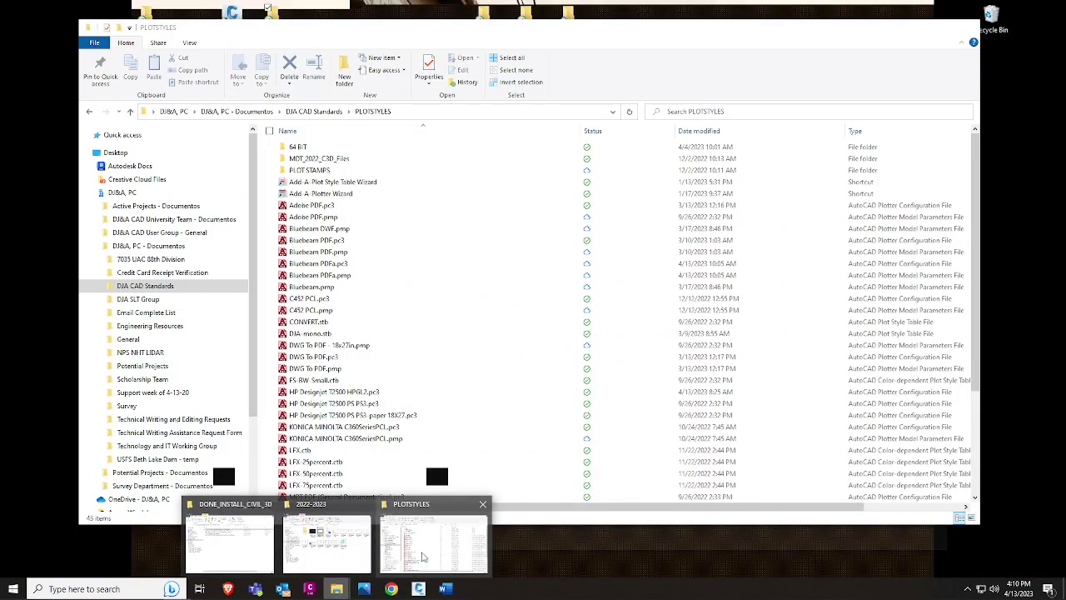
Step: Switch to the PLOTSTYLES File Explorer window and open DJA CAD Standards\TEMPLATES\1_Civil3D 2018
{"action": "left_click", "coordinate": [429, 533]}
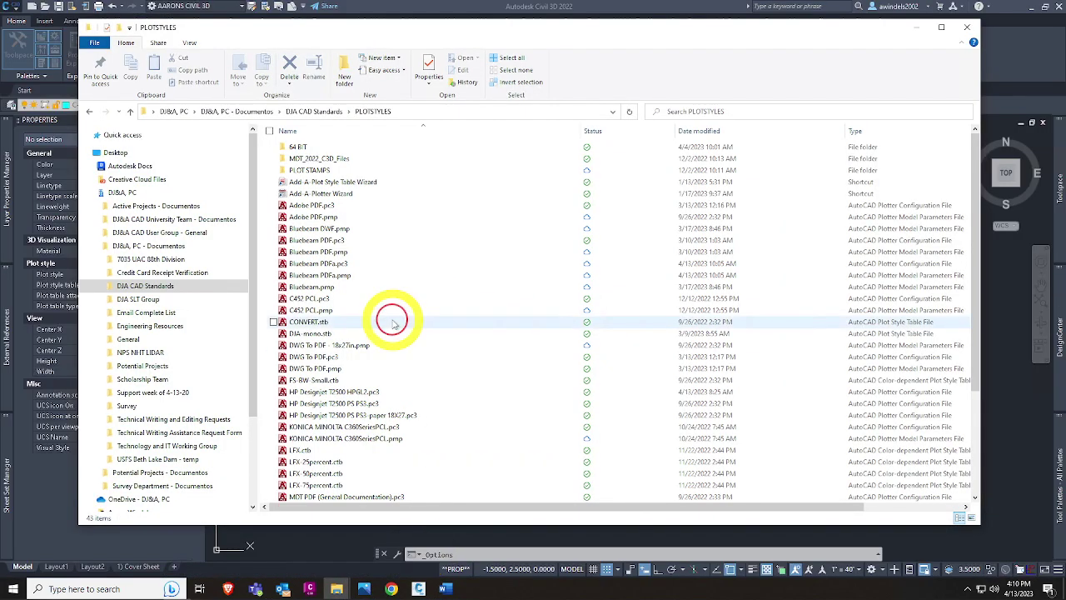
{"action": "left_click", "coordinate": [391, 322]}
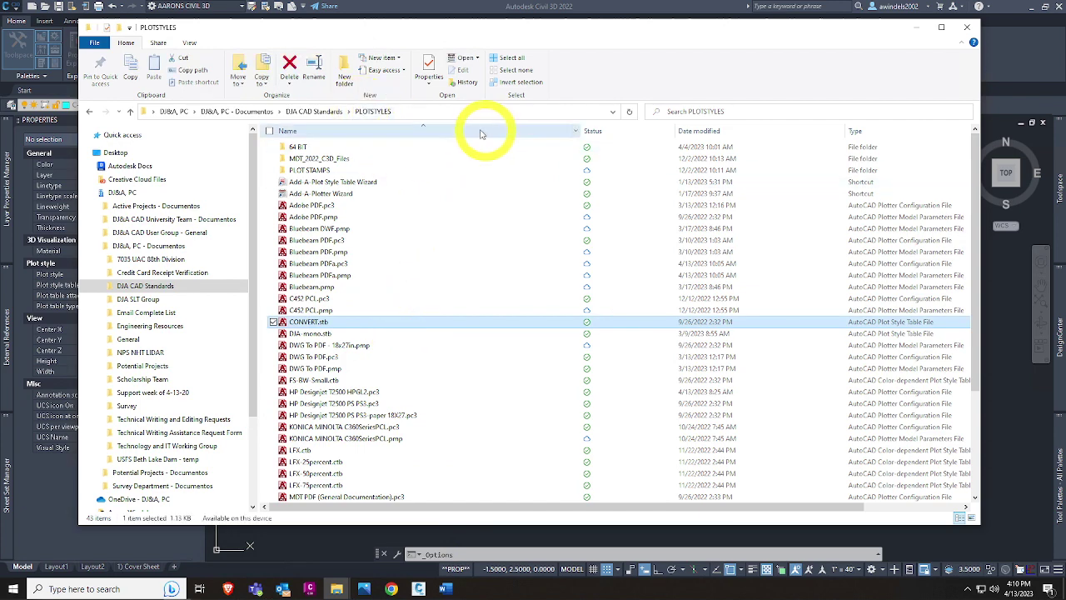
{"action": "key", "text": "alt+Up"}
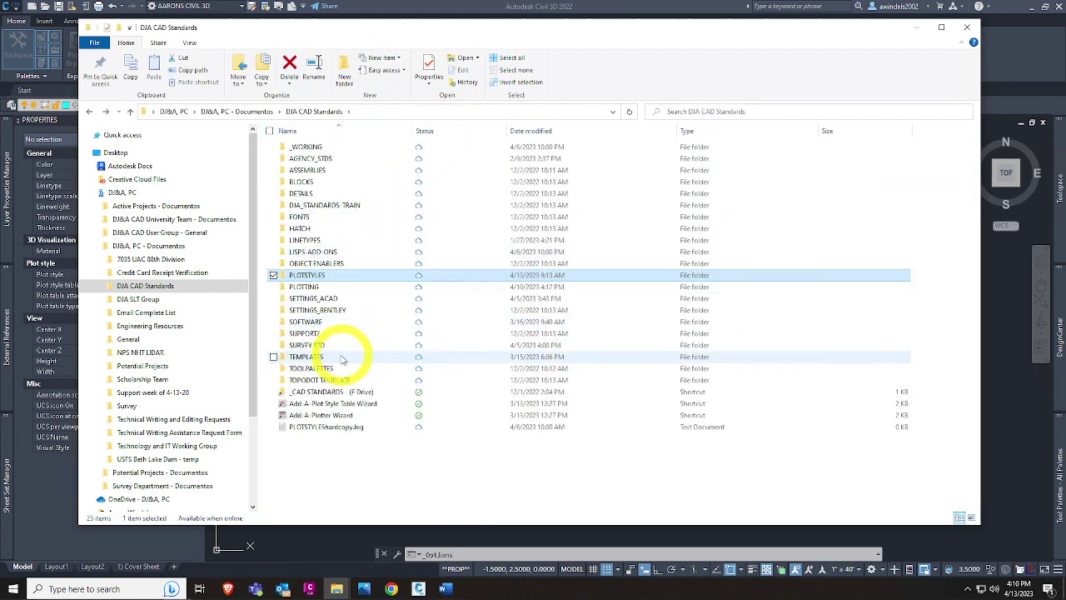
{"action": "left_click", "coordinate": [341, 358]}
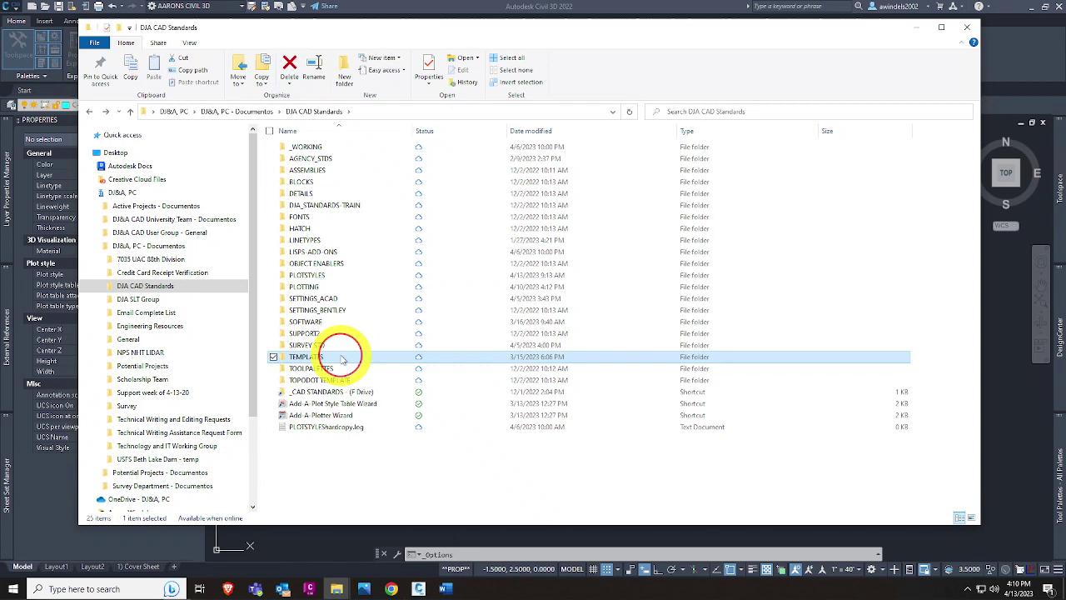
{"action": "double_click", "coordinate": [341, 359]}
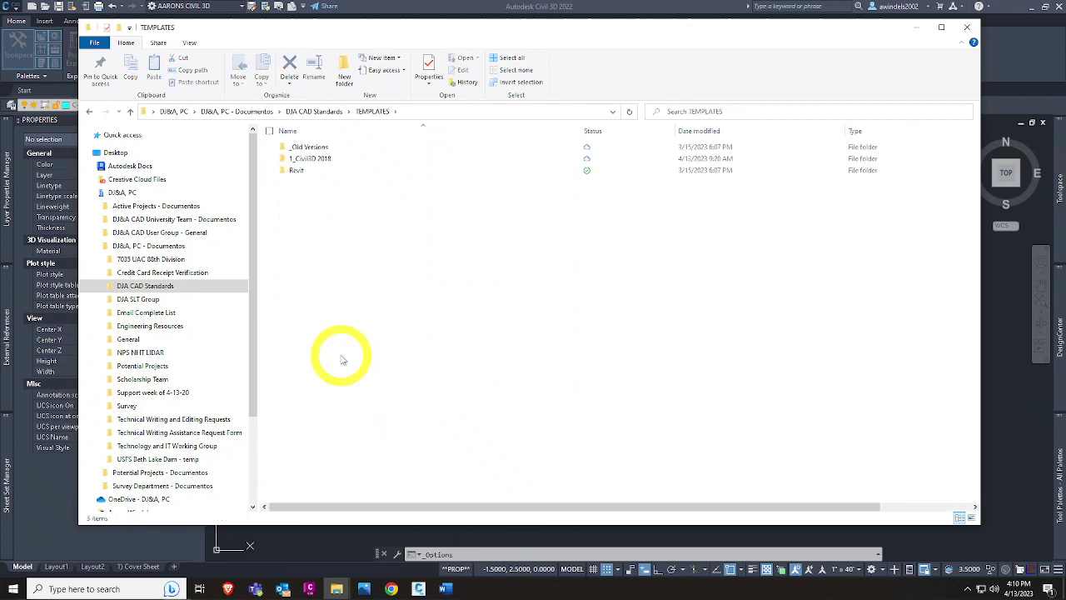
{"action": "left_click", "coordinate": [308, 160]}
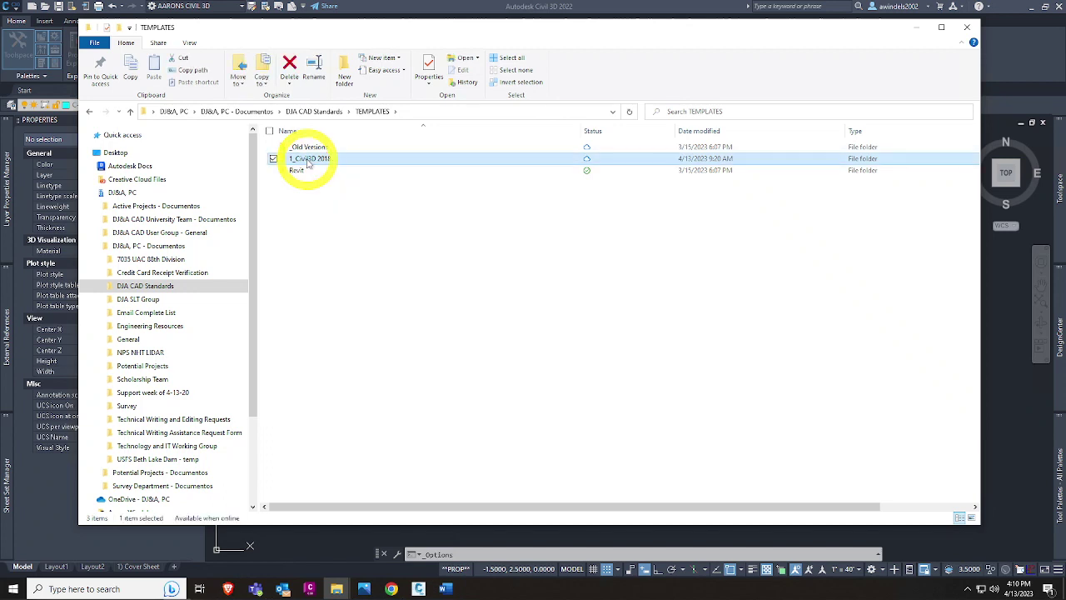
{"action": "double_click", "coordinate": [308, 160]}
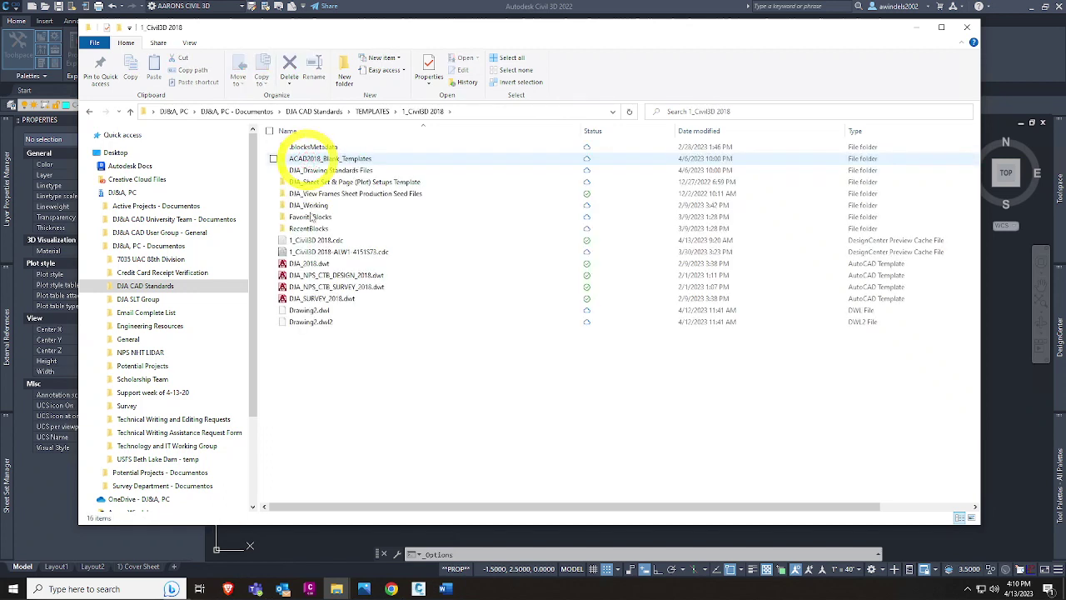
Step: Copy the full folder path of TEMPLATES\1_Civil3D 2018
{"action": "left_click", "coordinate": [463, 111]}
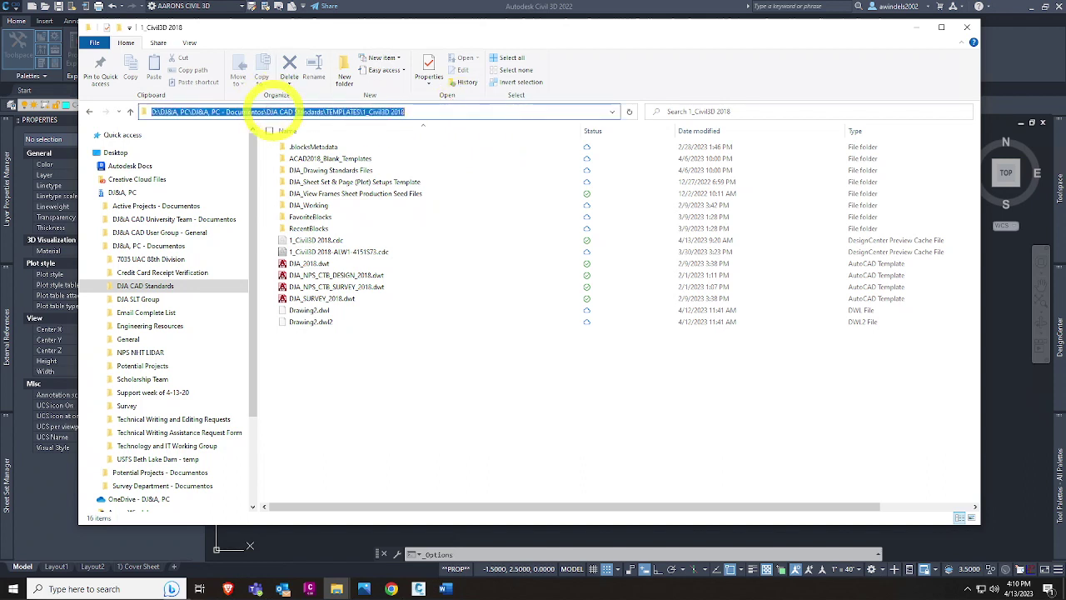
{"action": "right_click", "coordinate": [265, 113]}
{"action": "left_click", "coordinate": [315, 148]}
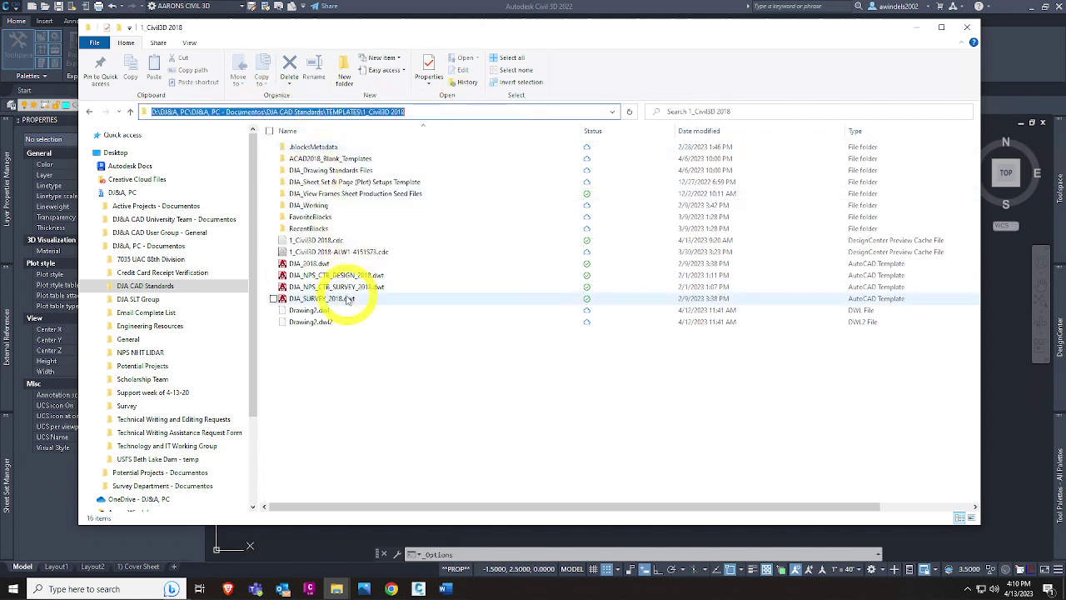
Step: Review the DJA_2018.dwt and DJA_SURVEY_2018.dwt templates, then the DJA_NPS_CTB design and survey templates
{"action": "left_click", "coordinate": [341, 298]}
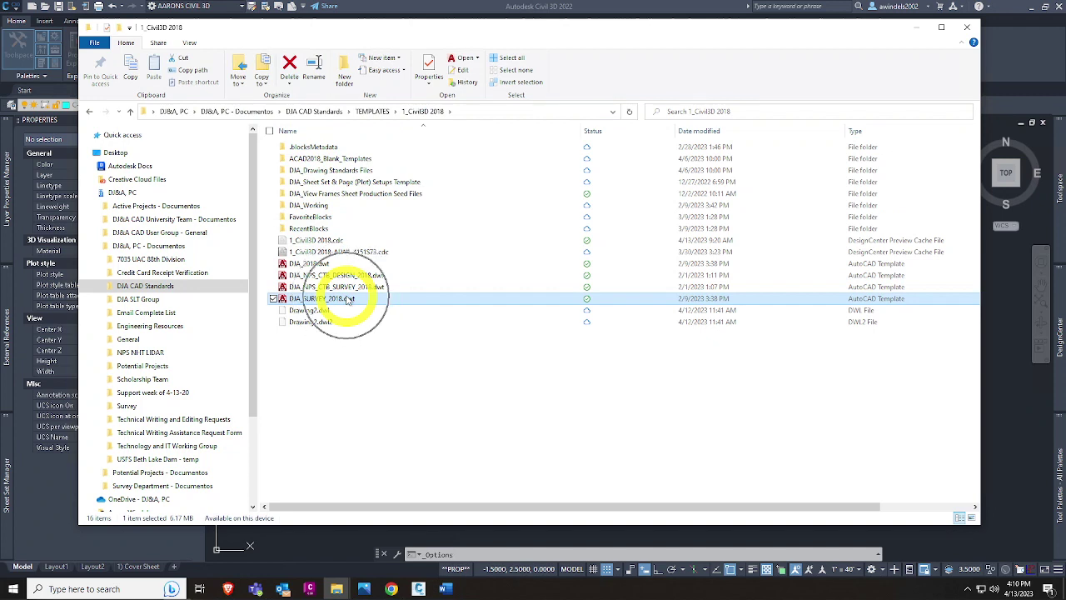
{"action": "left_click", "coordinate": [348, 300]}
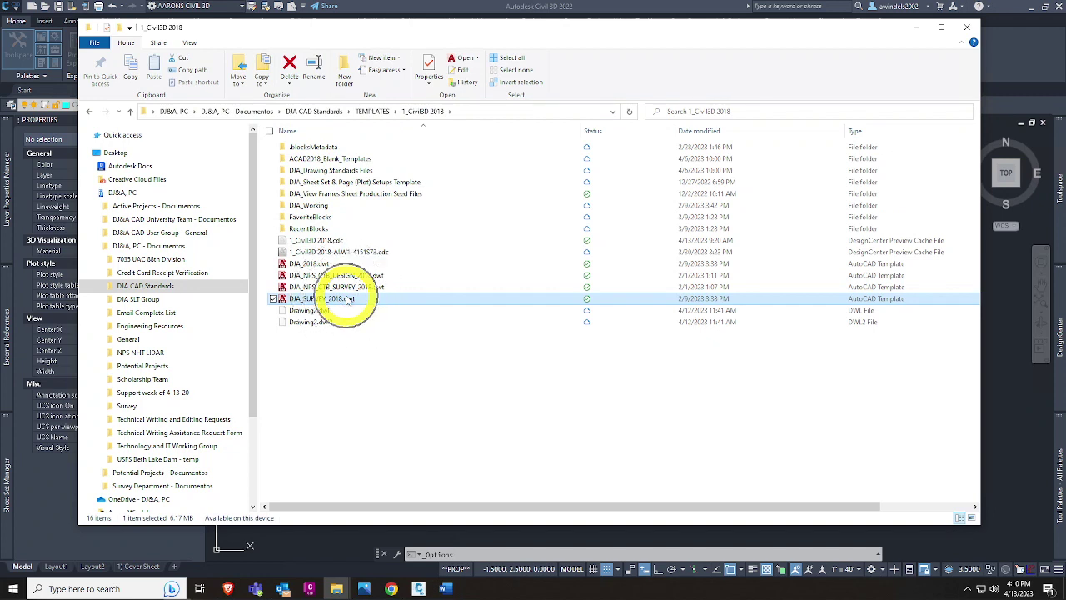
{"action": "left_click", "coordinate": [410, 265], "text": "ctrl"}
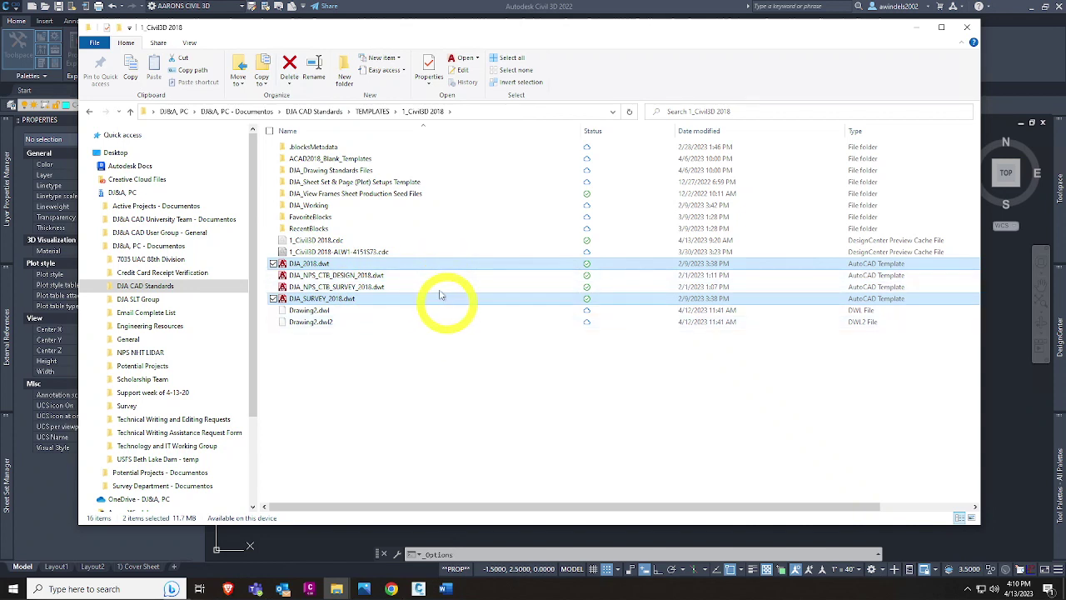
{"action": "left_click", "coordinate": [331, 264]}
{"action": "left_click", "coordinate": [343, 275]}
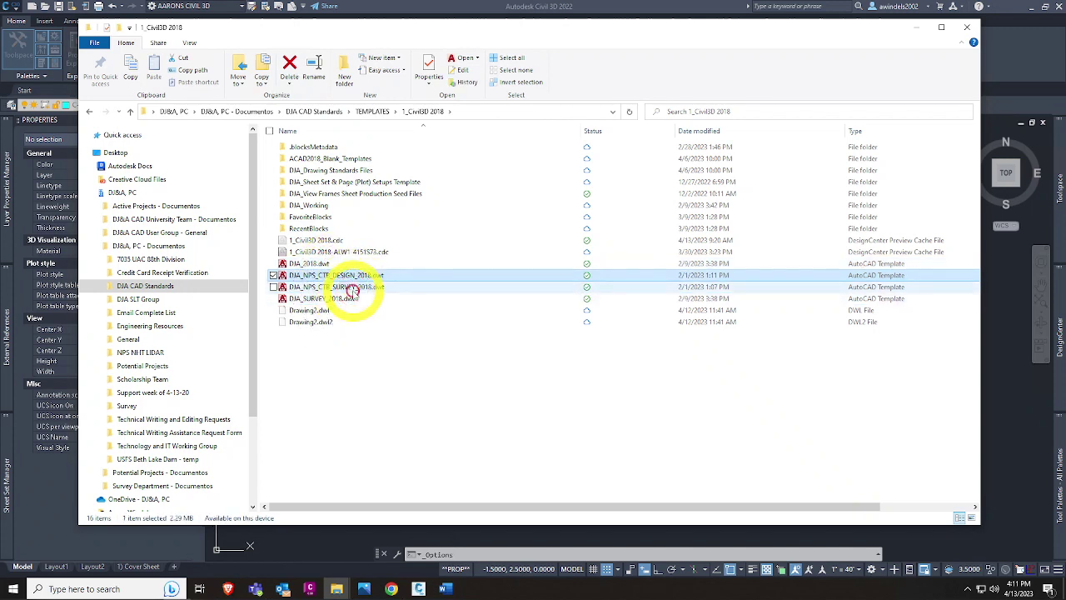
{"action": "left_click", "coordinate": [353, 286], "text": "ctrl"}
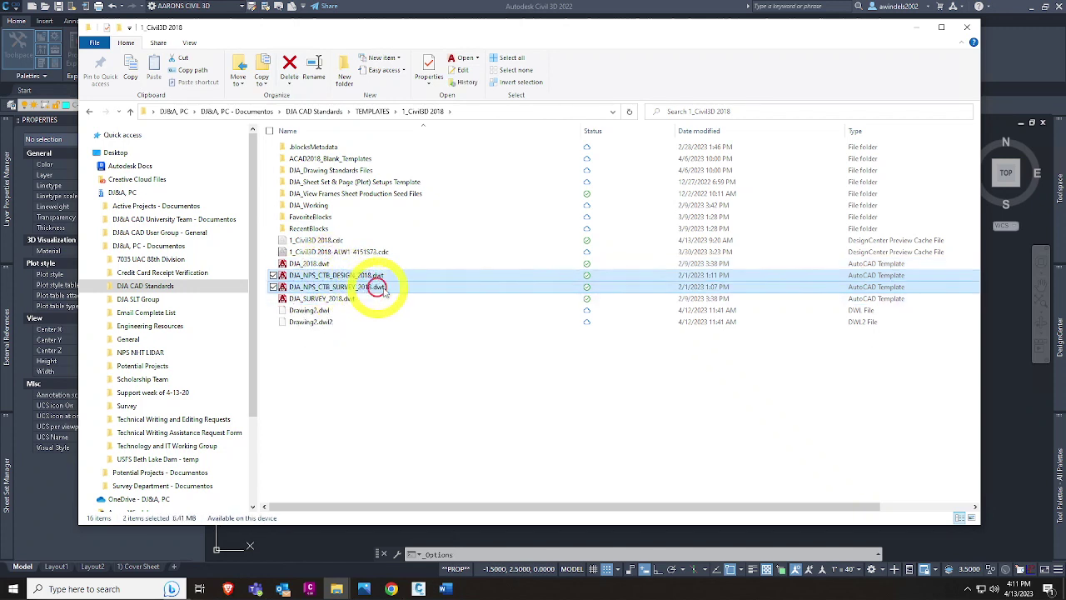
Step: Copy the full path of DJA_SURVEY_2018.dwt and return to the Civil 3D Options dialog
{"action": "left_click", "coordinate": [321, 263]}
{"action": "left_click", "coordinate": [342, 298], "text": "ctrl"}
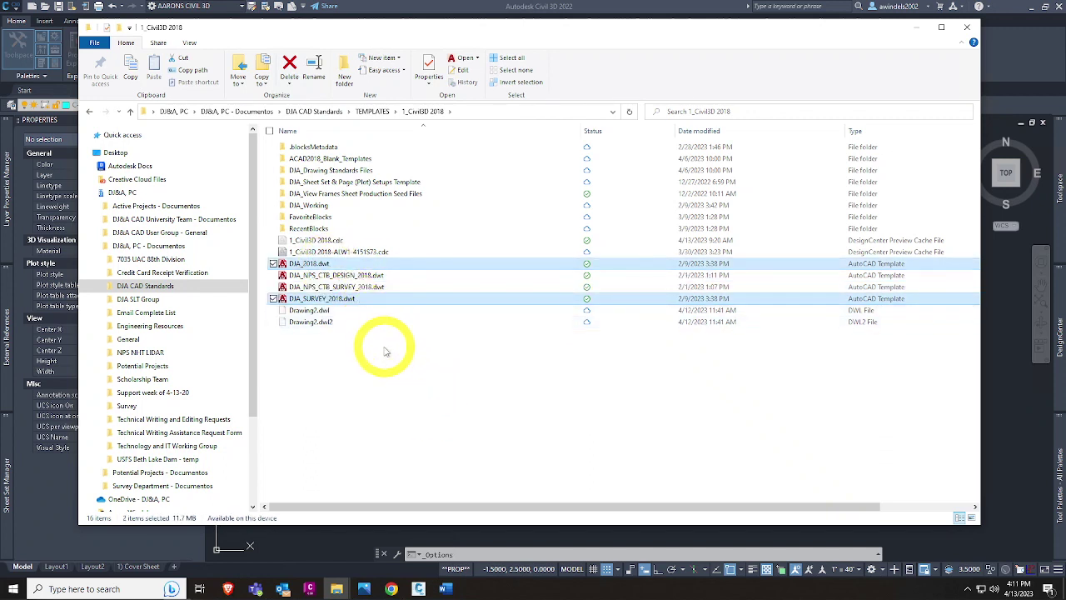
{"action": "left_click", "coordinate": [345, 301]}
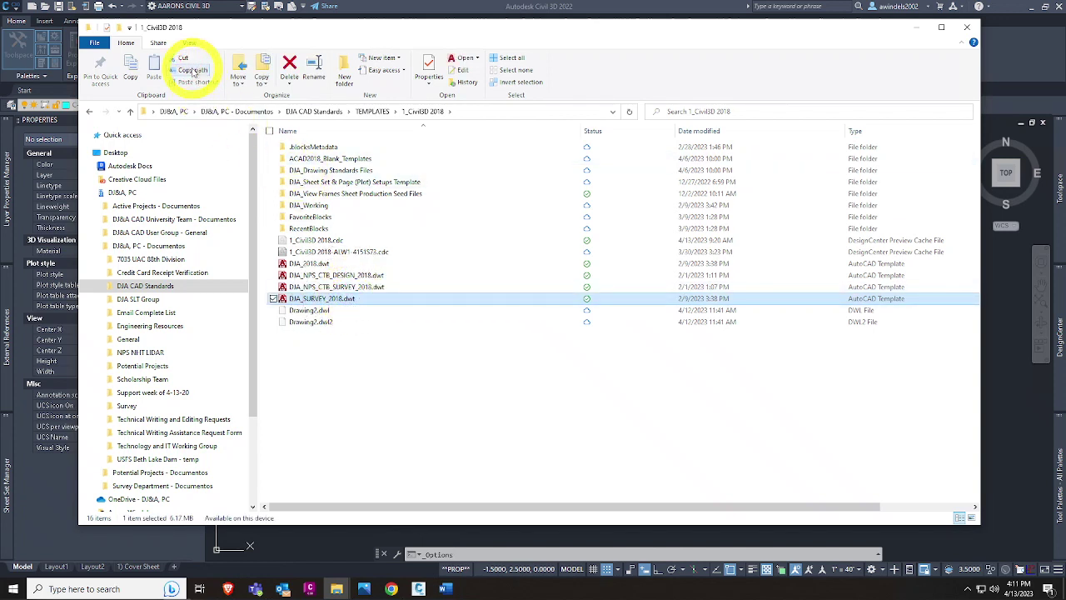
{"action": "left_click", "coordinate": [915, 28]}
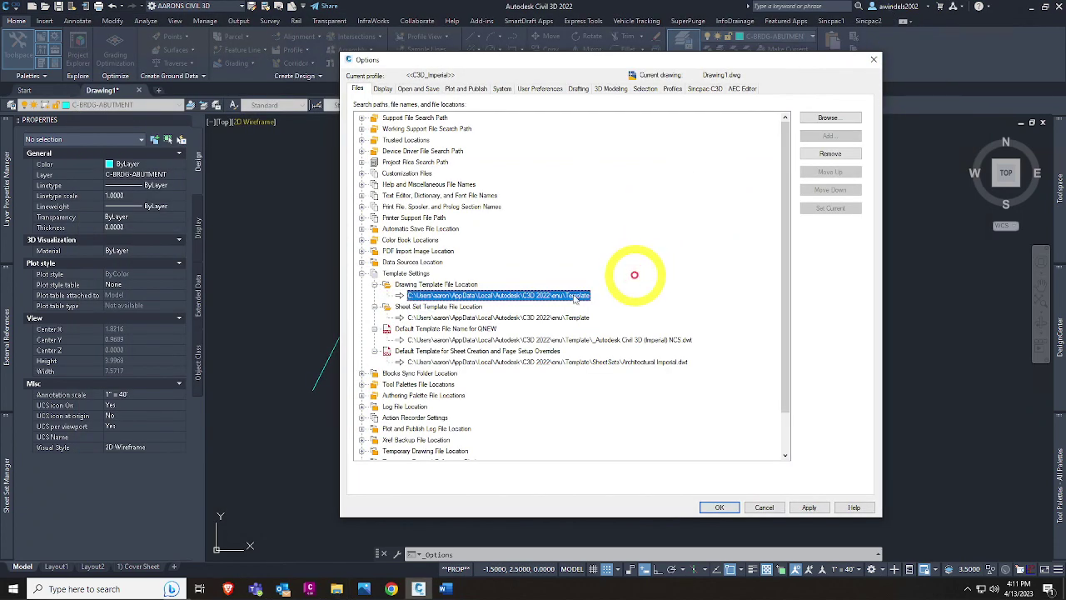
Step: Try to set Drawing Template File Location to the pasted path, trimmed to the 1_Civil3D 2018 folder but still with its opening quotation mark
{"action": "left_click", "coordinate": [475, 296]}
{"action": "key", "text": "ctrl+v"}
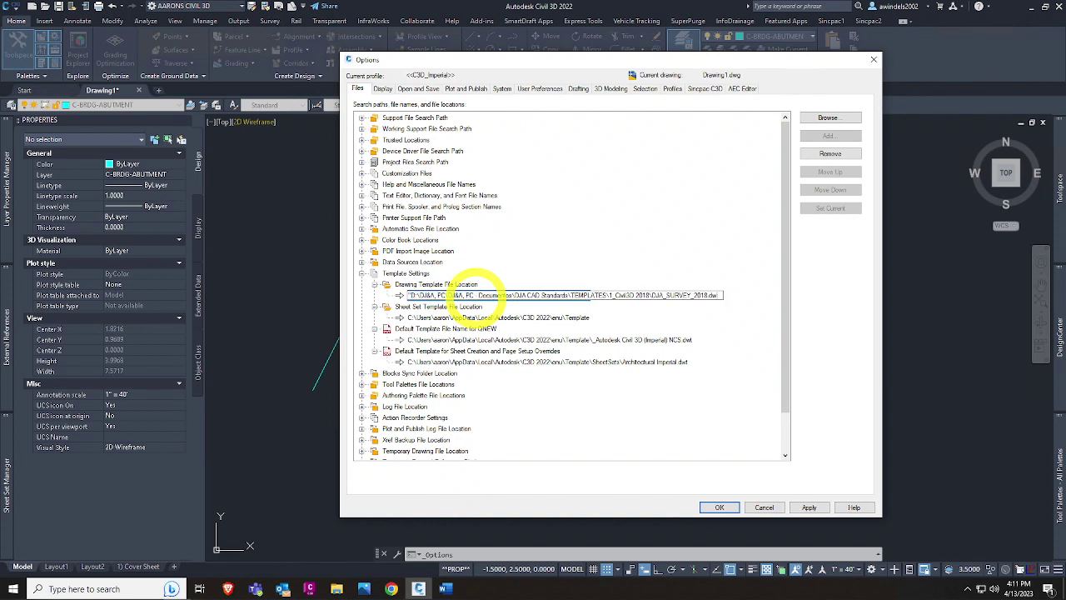
{"action": "key", "text": "BackSpace"}
{"action": "key", "text": "BackSpace"}
{"action": "key", "text": "BackSpace"}
{"action": "key", "text": "BackSpace"}
{"action": "key", "text": "BackSpace"}
{"action": "key", "text": "Return"}
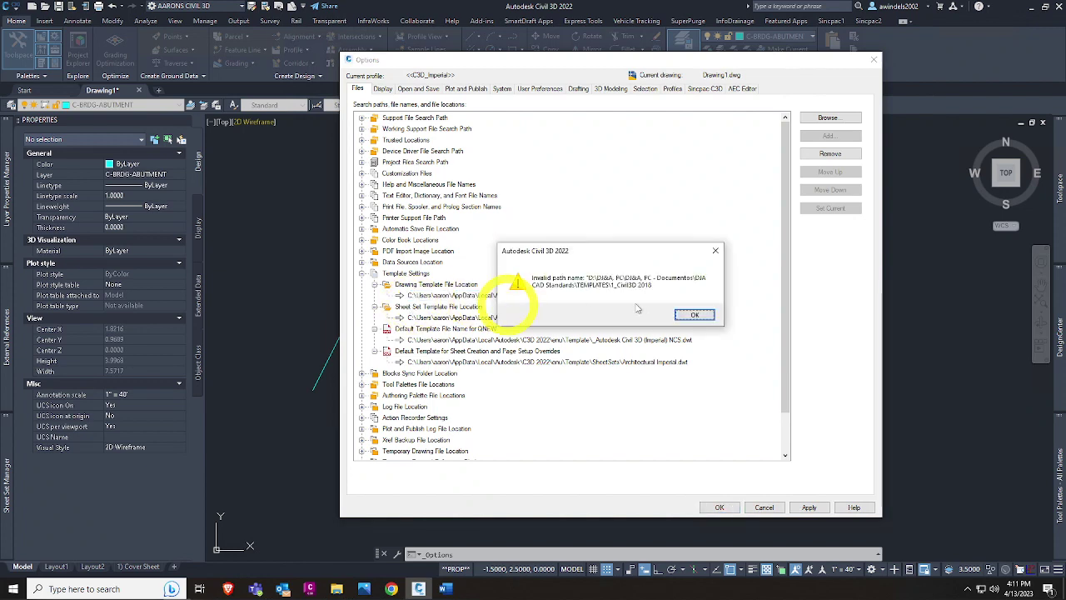
{"action": "left_click", "coordinate": [682, 317]}
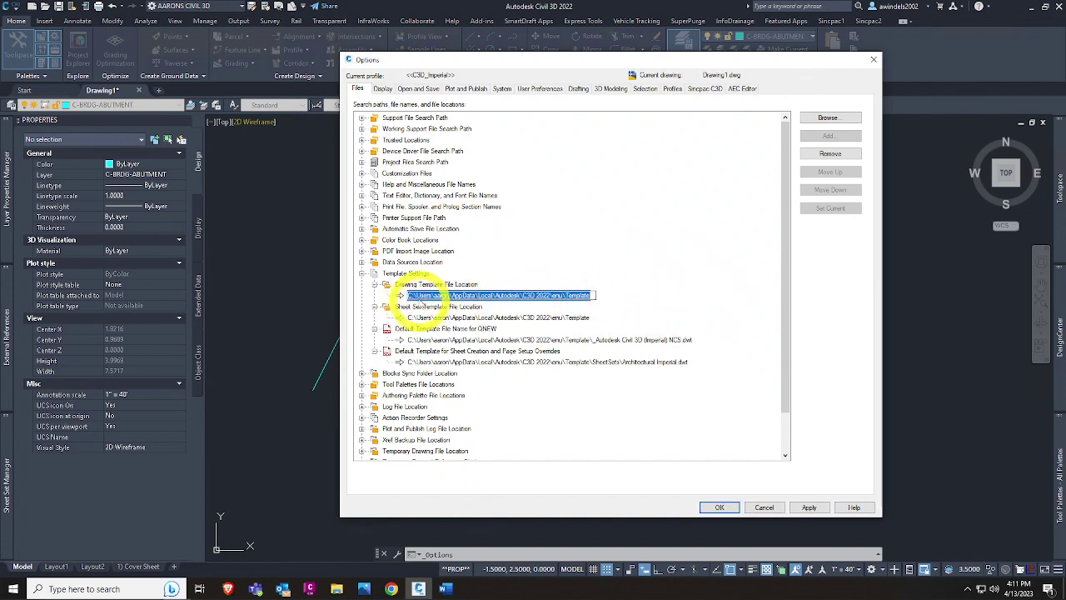
Step: Paste the DJA_SURVEY_2018.dwt path into Drawing Template File Location, remove both quotation marks and copy the cleaned path
{"action": "key", "text": "ctrl+v"}
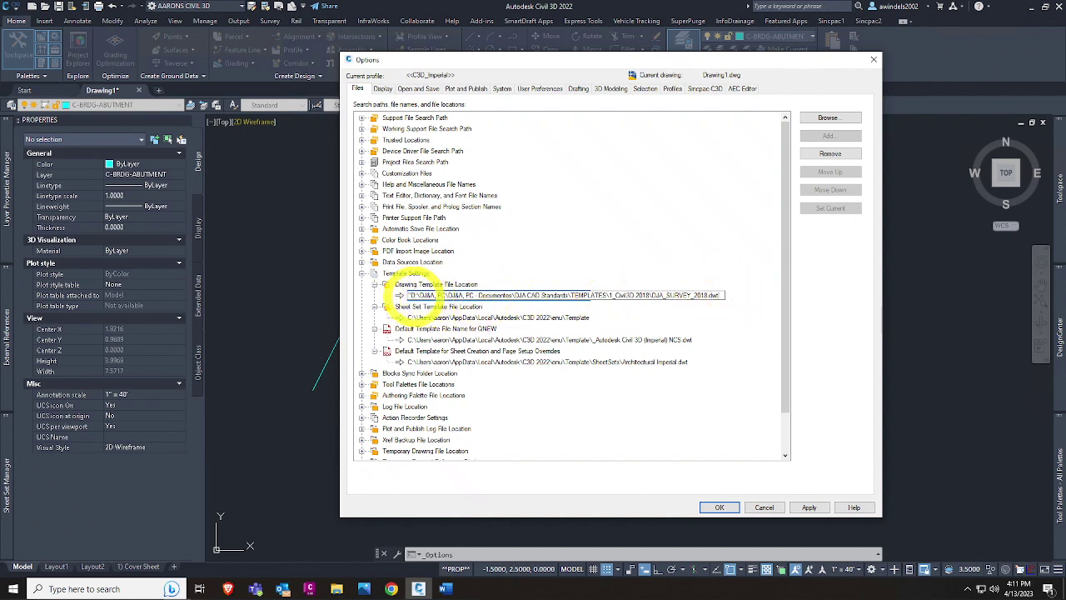
{"action": "left_click", "coordinate": [410, 295]}
{"action": "key", "text": "BackSpace"}
{"action": "left_click", "coordinate": [718, 294]}
{"action": "key", "text": "BackSpace"}
{"action": "mouse_move", "coordinate": [716, 295]}
{"action": "left_mouse_down"}
{"action": "mouse_move", "coordinate": [450, 292]}
{"action": "mouse_move", "coordinate": [414, 306]}
{"action": "left_mouse_up"}
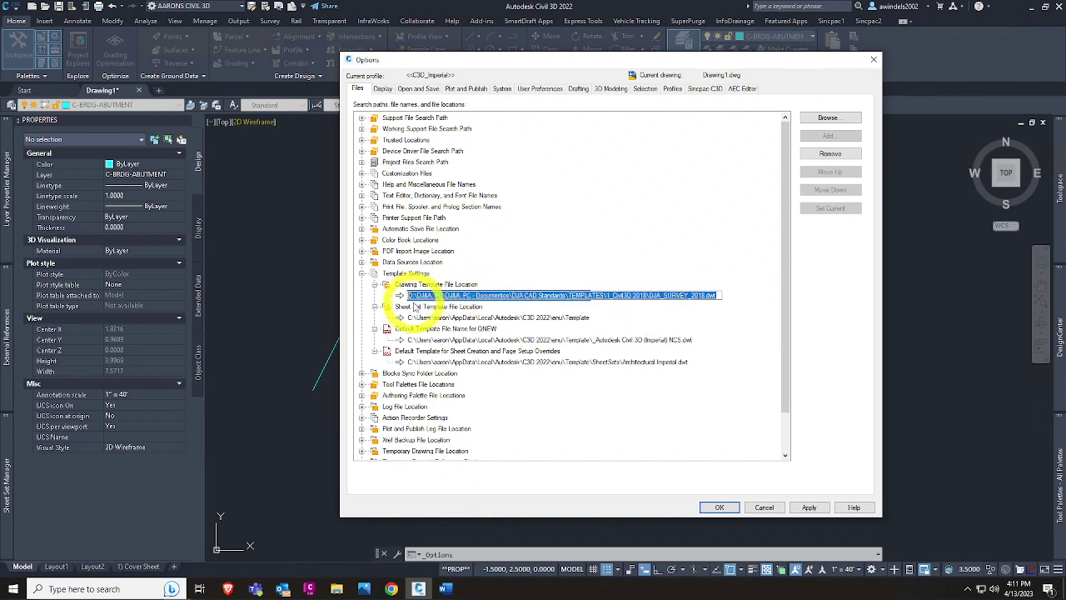
Step: Remove the template file name from Drawing Template File Location so the path ends at DJA CAD Standards\TEMPLATES\1_Civil3D 2018
{"action": "left_click", "coordinate": [716, 300]}
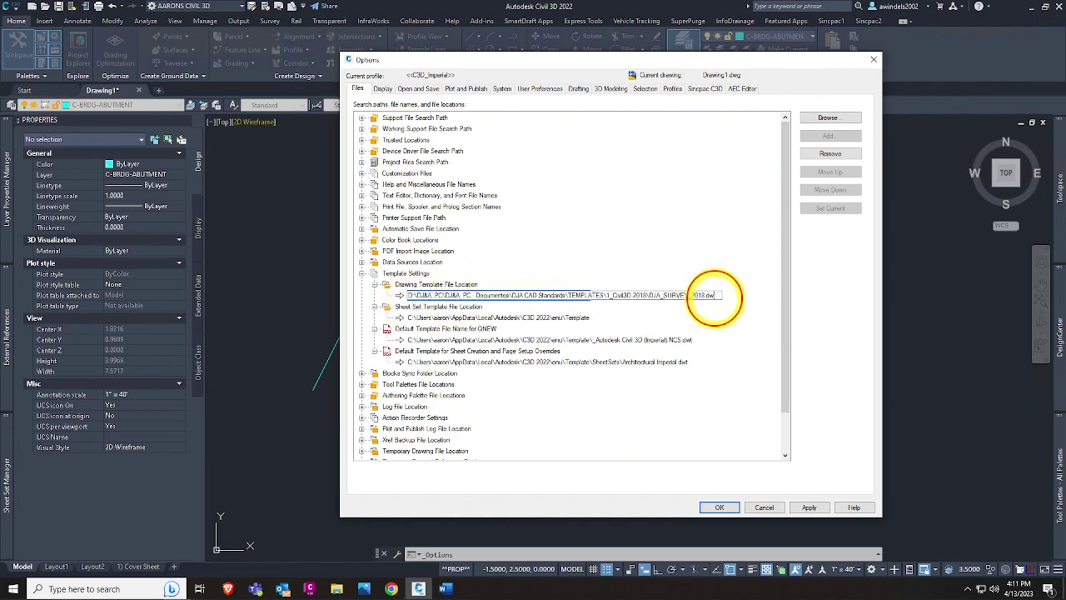
{"action": "key", "text": "BackSpace"}
{"action": "key", "text": "BackSpace"}
{"action": "key", "text": "BackSpace"}
{"action": "key", "text": "BackSpace"}
{"action": "key", "text": "BackSpace"}
{"action": "key", "text": "BackSpace"}
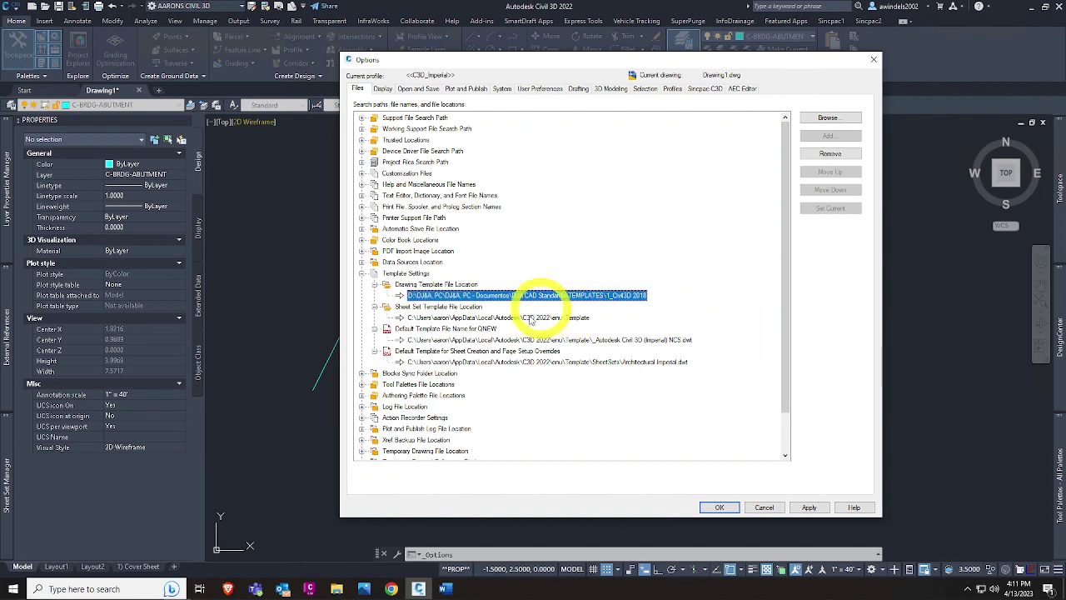
Step: Set Default Template File Name for QNEW to the copied path DJA CAD Standards\TEMPLATES\1_Civil3D 2018\DJA_SURVEY_2018.dwt
{"action": "left_click", "coordinate": [487, 317]}
{"action": "left_click", "coordinate": [500, 339]}
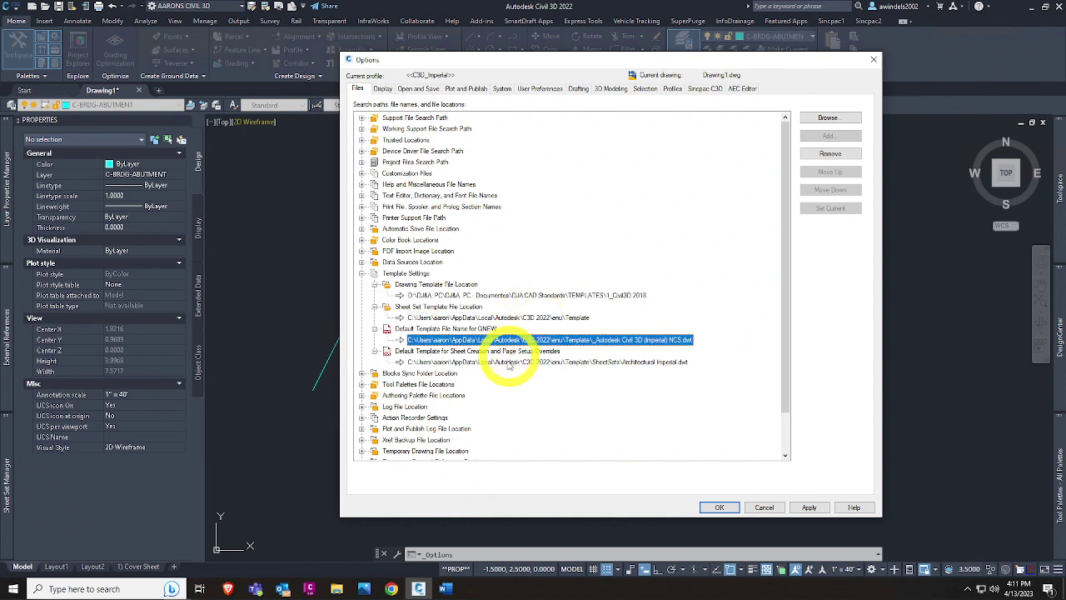
{"action": "left_click", "coordinate": [510, 362]}
{"action": "left_click", "coordinate": [518, 341]}
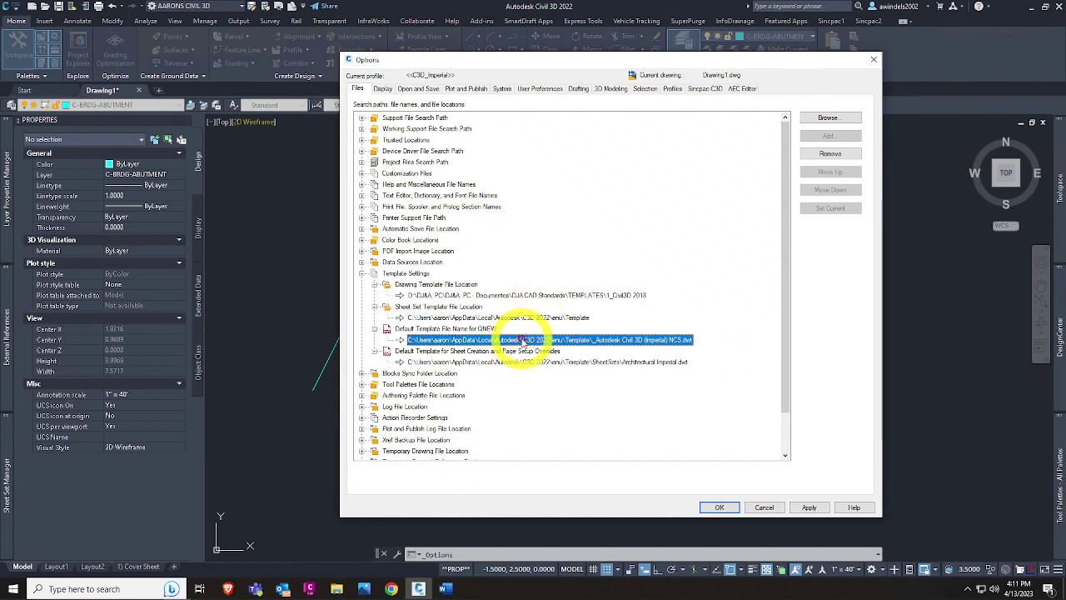
{"action": "left_click", "coordinate": [522, 340]}
{"action": "key", "text": "ctrl+v"}
{"action": "key", "text": "Return"}
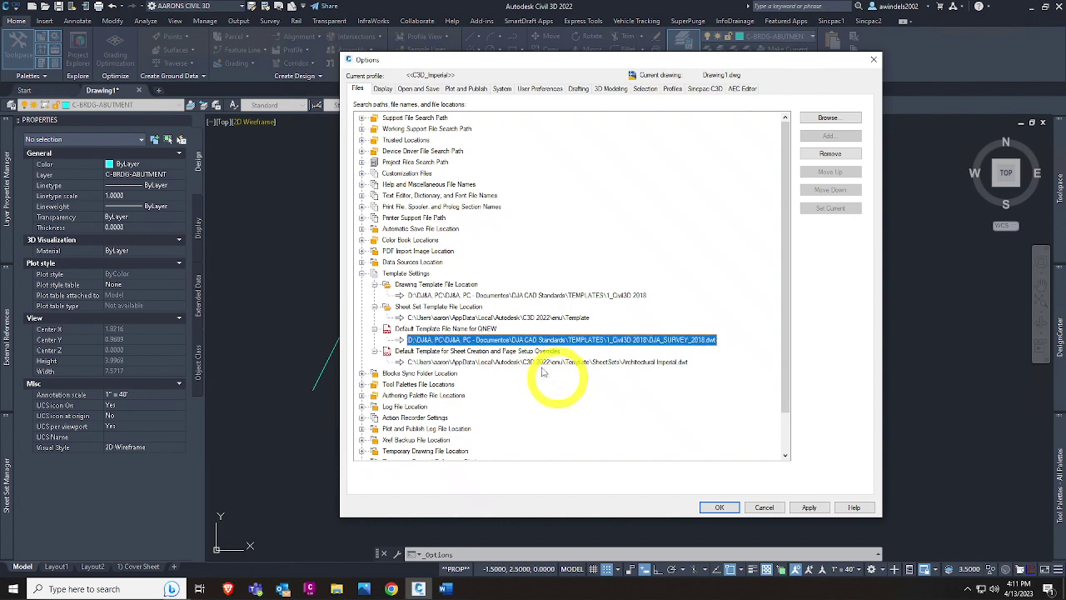
Step: Set Default Template for Sheet Creation and Page Setup Overrides to the same DJA_SURVEY_2018.dwt path
{"action": "left_click", "coordinate": [537, 363]}
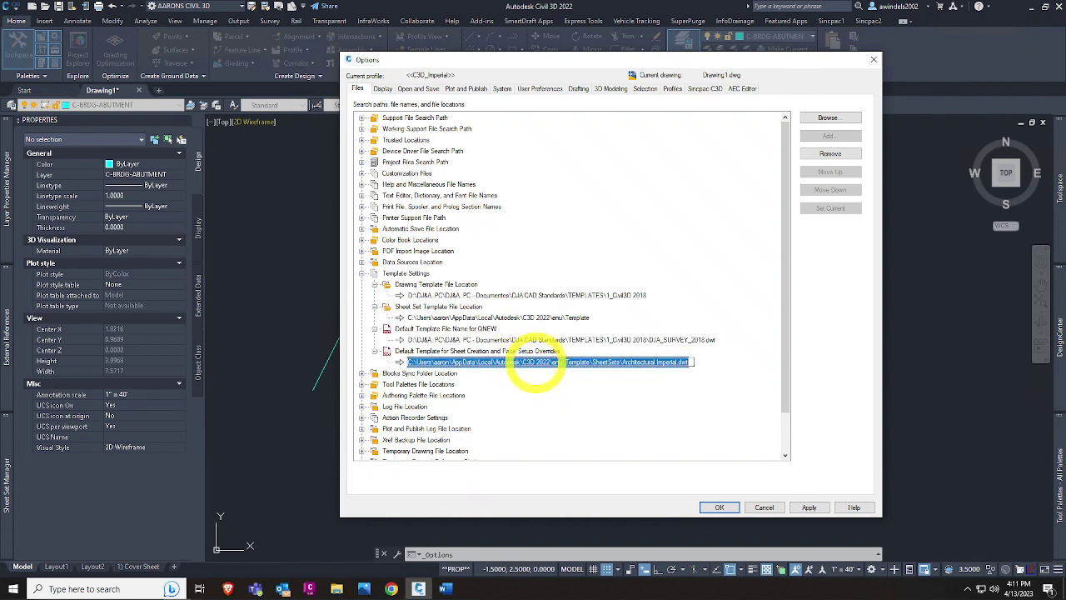
{"action": "key", "text": "ctrl+v"}
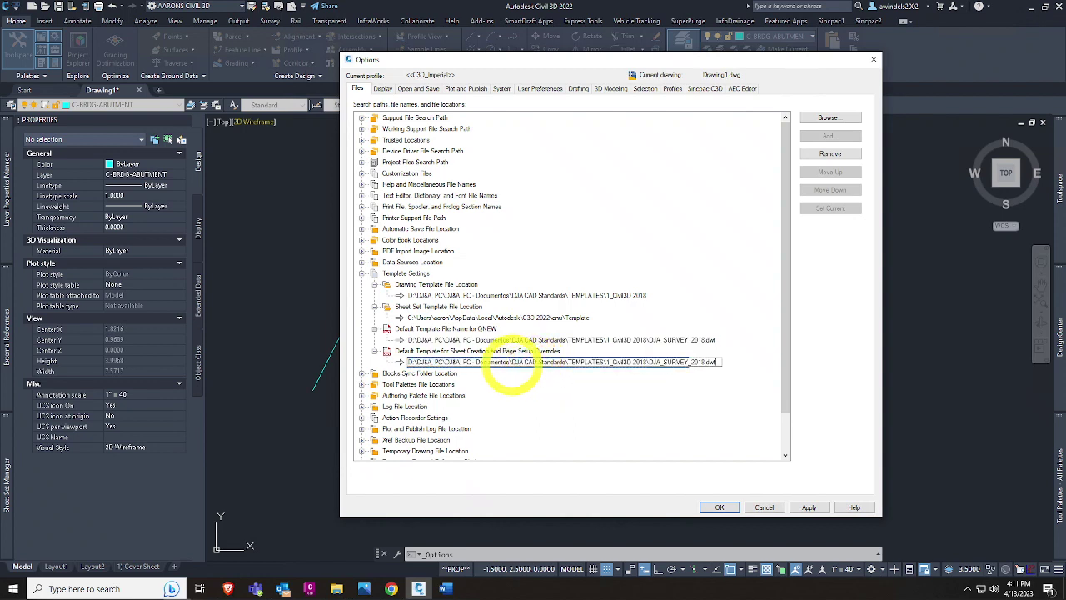
{"action": "key", "text": "Return"}
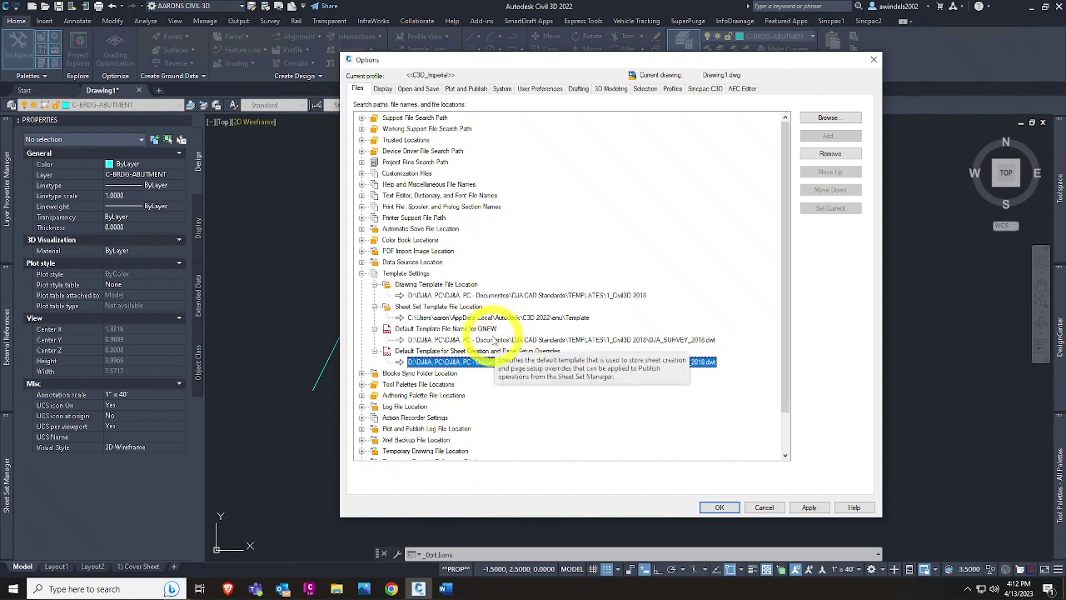
Step: Copy the Drawing Template File Location path ending in TEMPLATES\1_Civil3D 2018 into Sheet Set Template File Location
{"action": "left_click", "coordinate": [492, 340]}
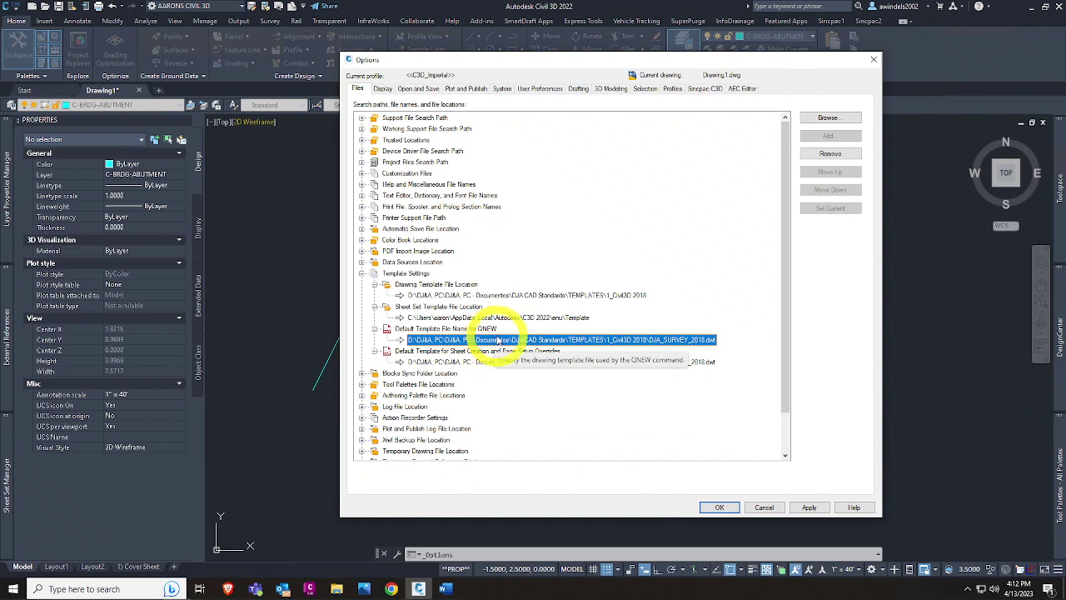
{"action": "left_click", "coordinate": [552, 304]}
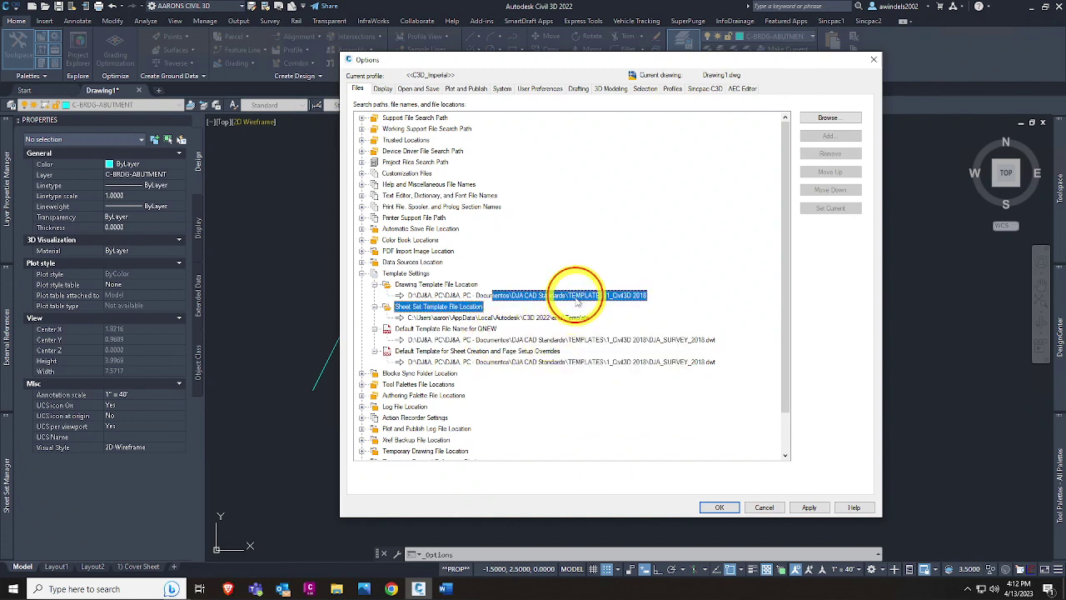
{"action": "left_click", "coordinate": [577, 298]}
{"action": "left_click", "coordinate": [577, 298]}
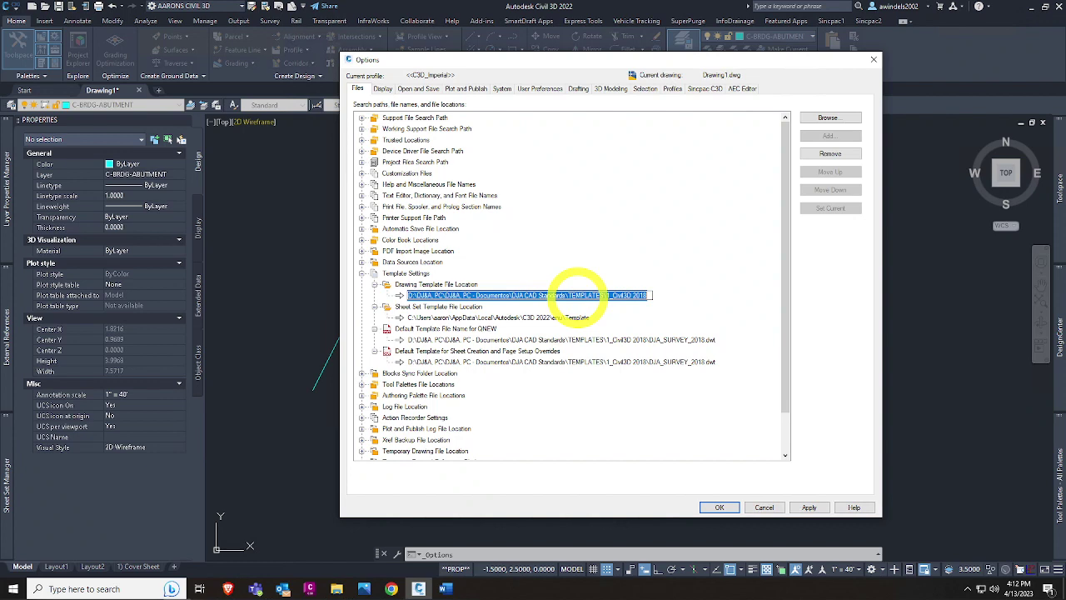
{"action": "left_click", "coordinate": [549, 318]}
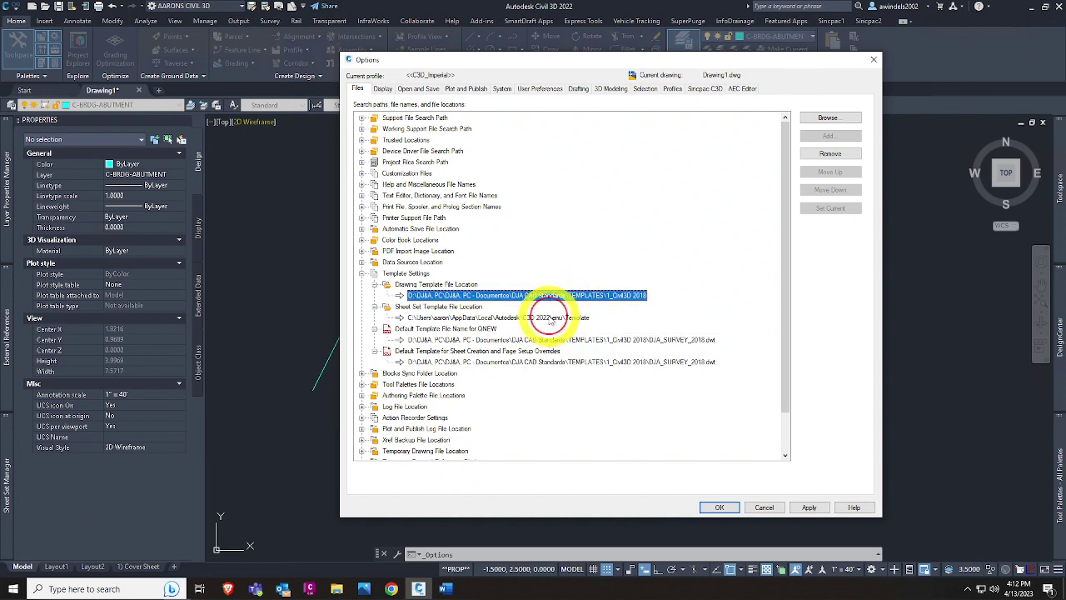
{"action": "type", "text": "D:\\DJ&A, PC\\DJ&A, PC - Documentes\\DJA CAD Standards\\TEMPLATES\\1_Civil3D 2018"}
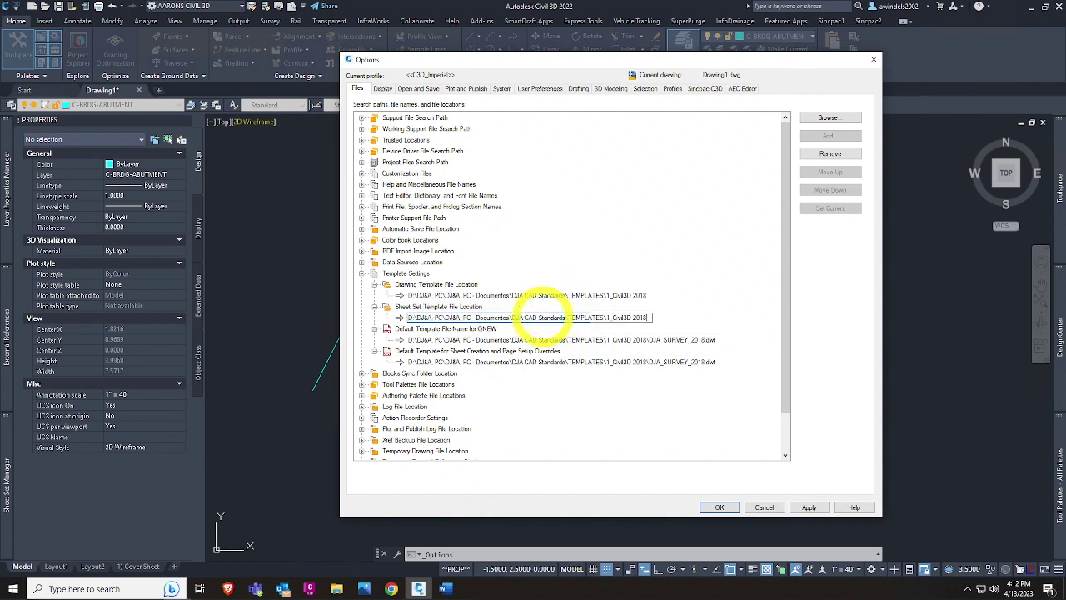
{"action": "key", "text": "Return"}
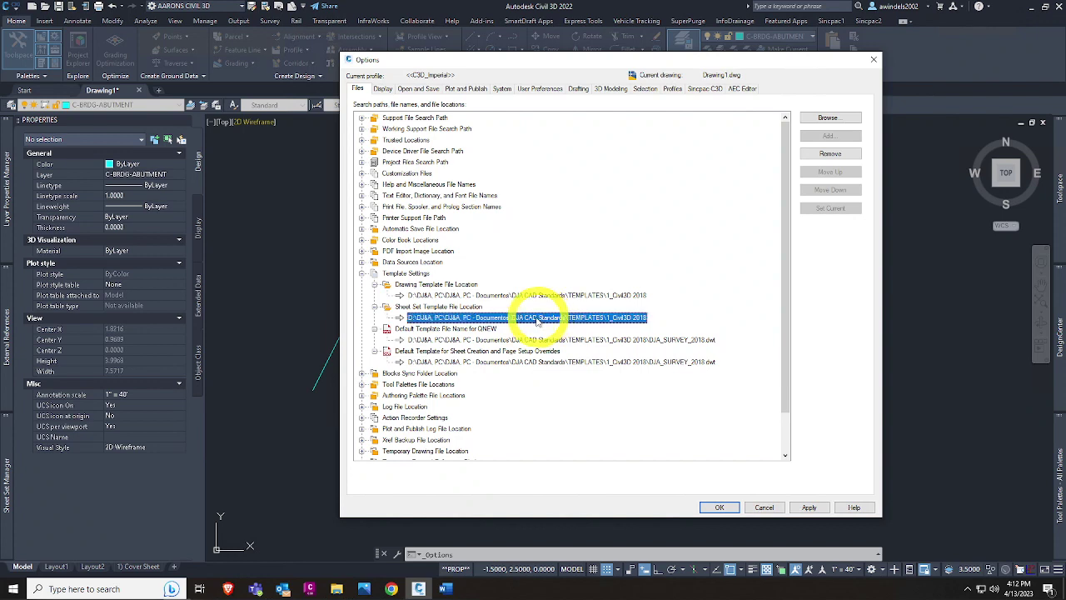
Step: Collapse the four template entries and the Template Settings group
{"action": "left_click", "coordinate": [537, 295]}
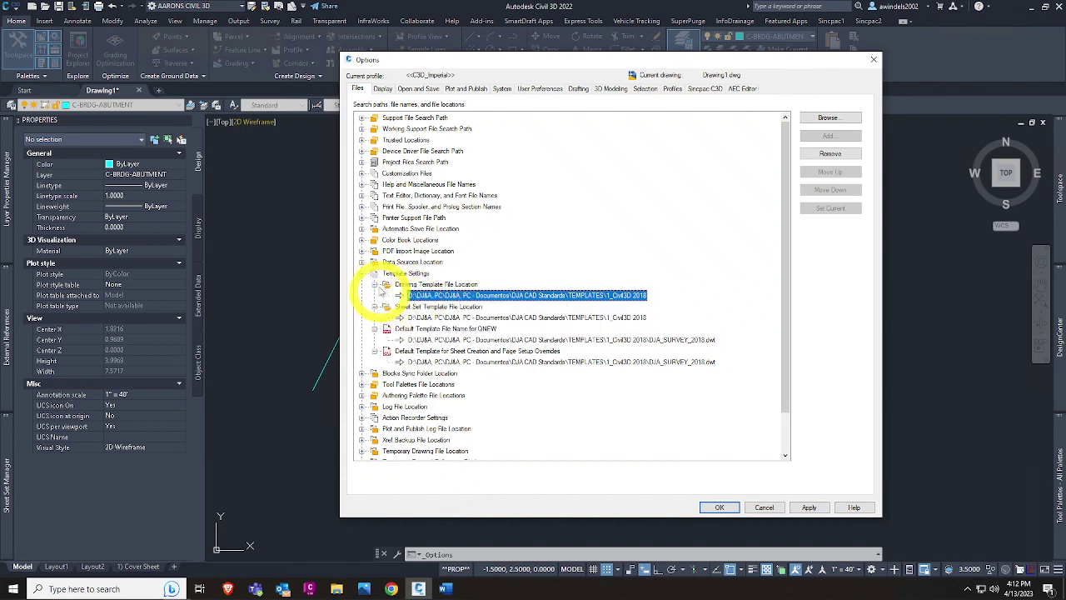
{"action": "left_click", "coordinate": [374, 284]}
{"action": "left_click", "coordinate": [374, 296]}
{"action": "left_click", "coordinate": [374, 306]}
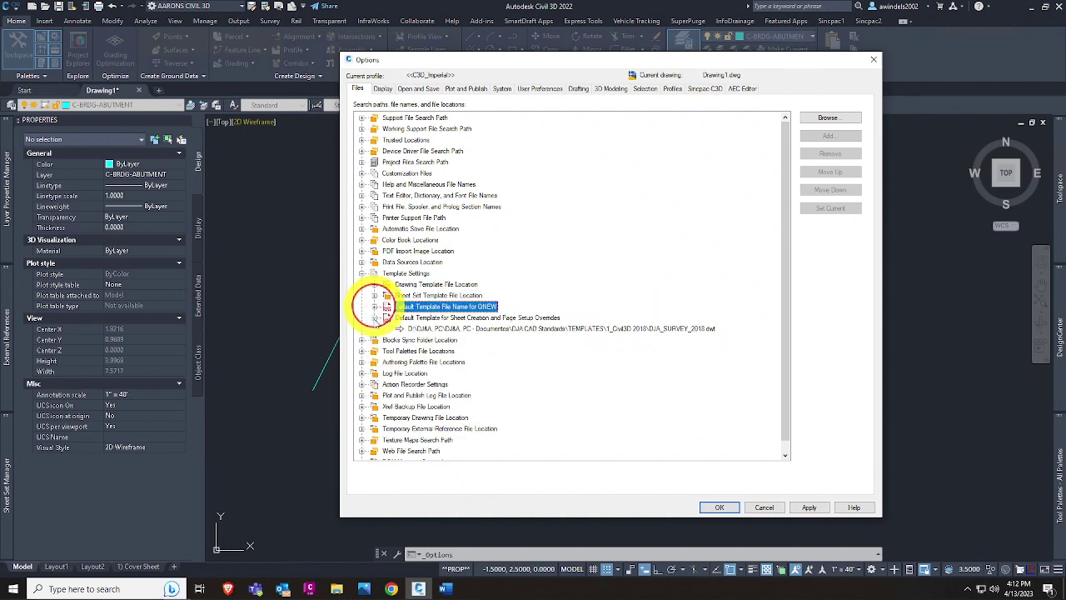
{"action": "left_click", "coordinate": [374, 317]}
{"action": "left_click", "coordinate": [361, 273]}
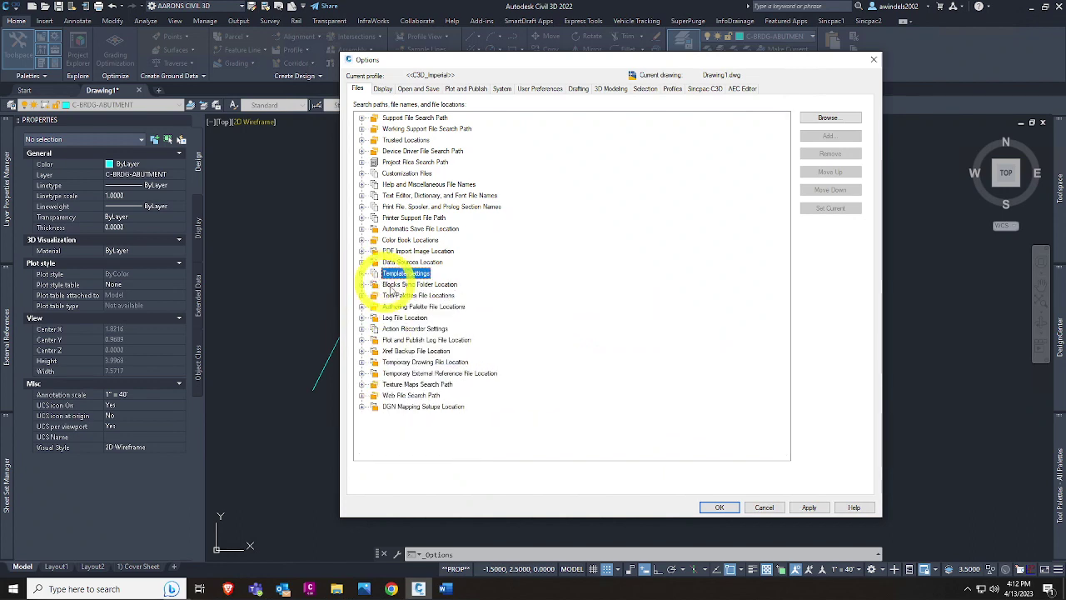
Step: Expand Tool Palettes File Locations and check its required paths in the reference image 1.2_AutoCAD_2022_Options-All.JPG
{"action": "left_click", "coordinate": [400, 296]}
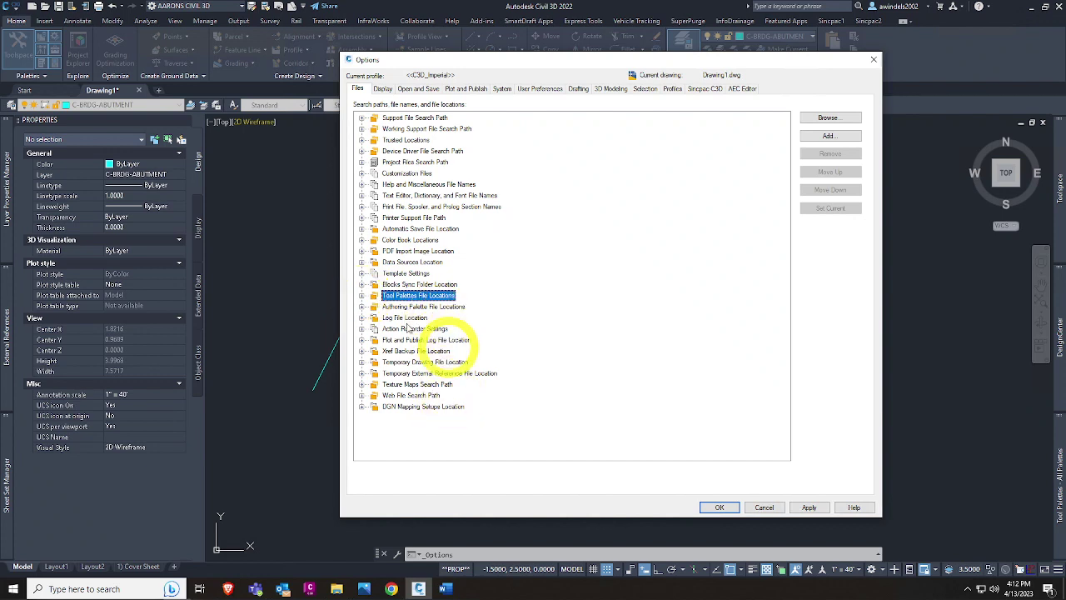
{"action": "left_click", "coordinate": [361, 295]}
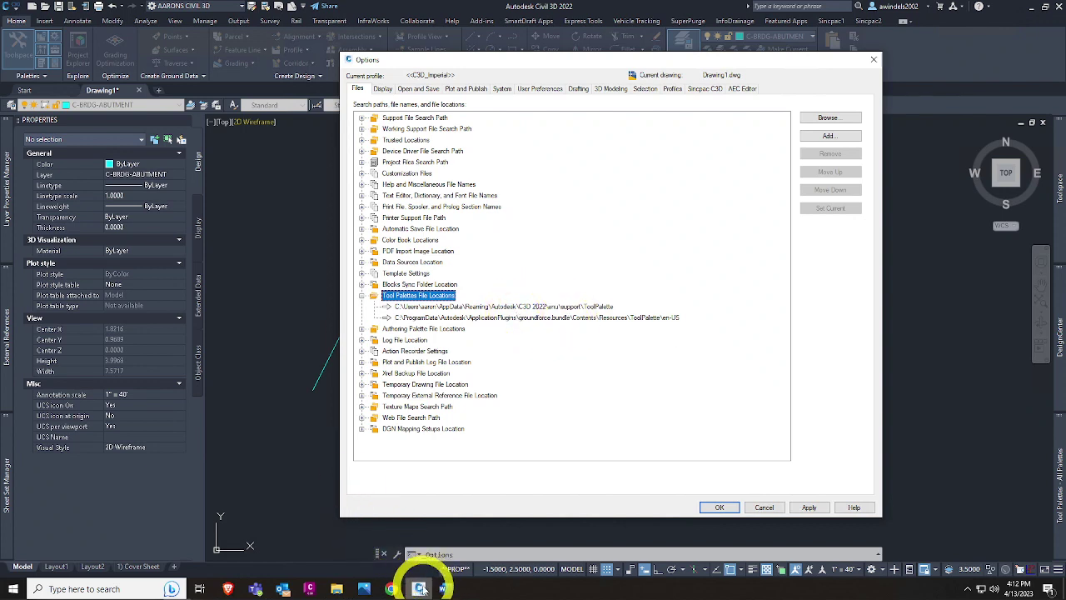
{"action": "mouse_move", "coordinate": [422, 589]}
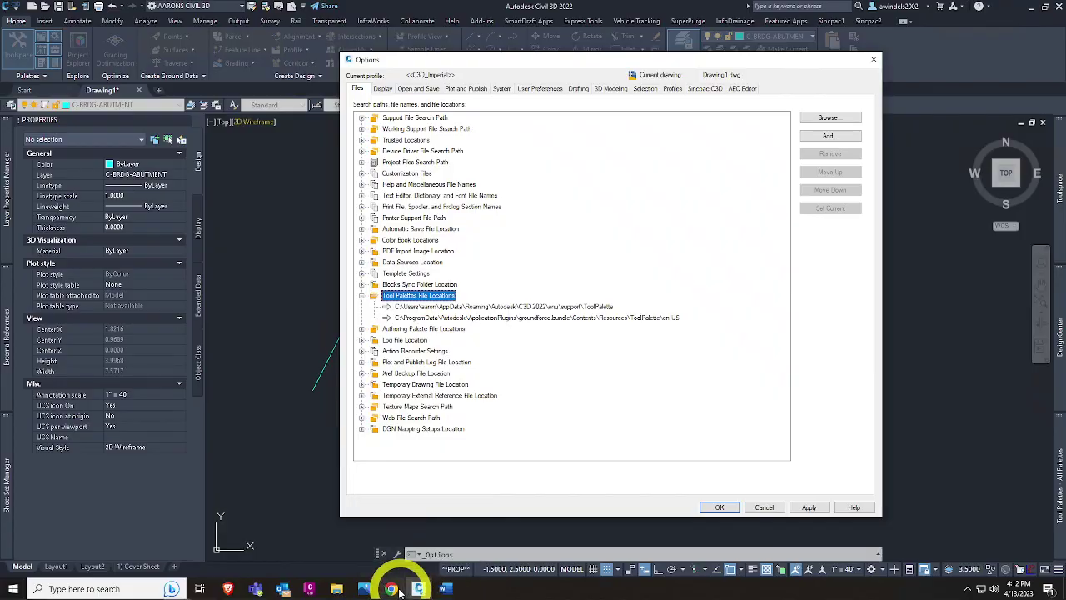
{"action": "left_click", "coordinate": [391, 589]}
{"action": "left_click", "coordinate": [399, 589]}
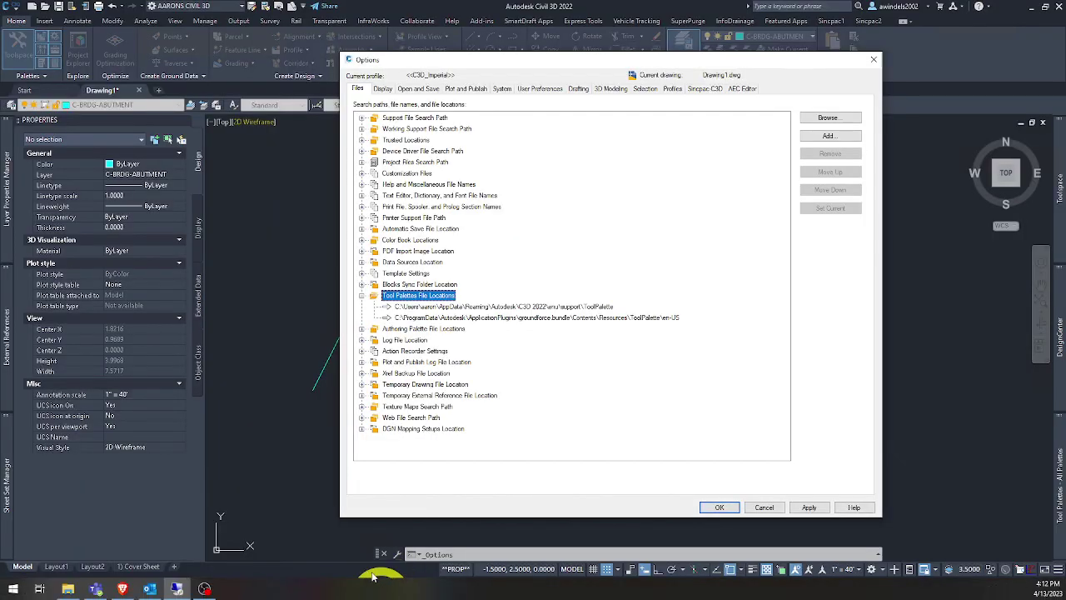
{"action": "left_click", "coordinate": [369, 590]}
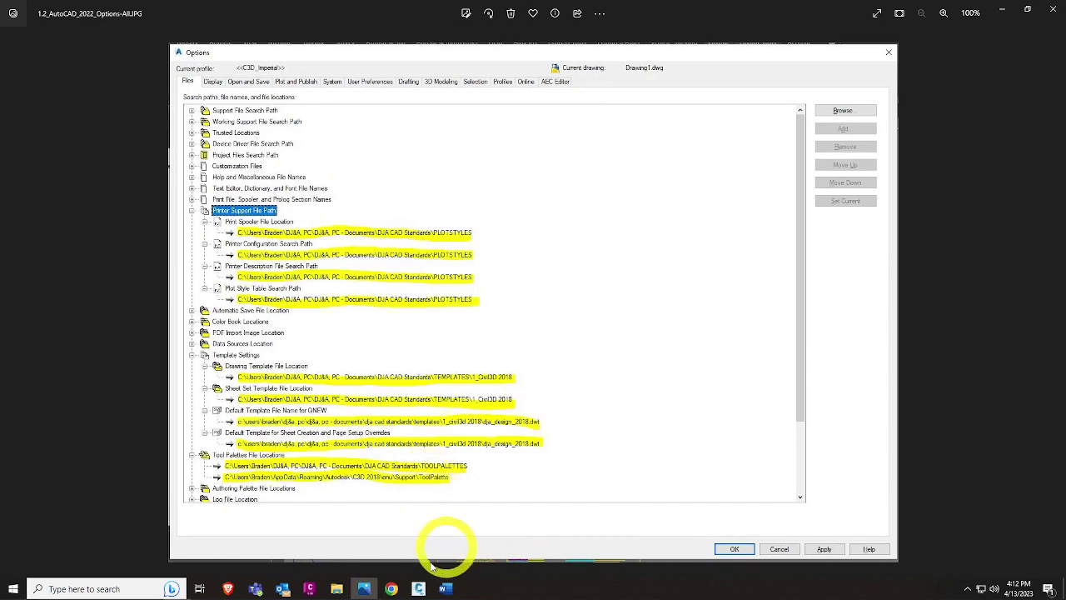
{"action": "left_click", "coordinate": [418, 588]}
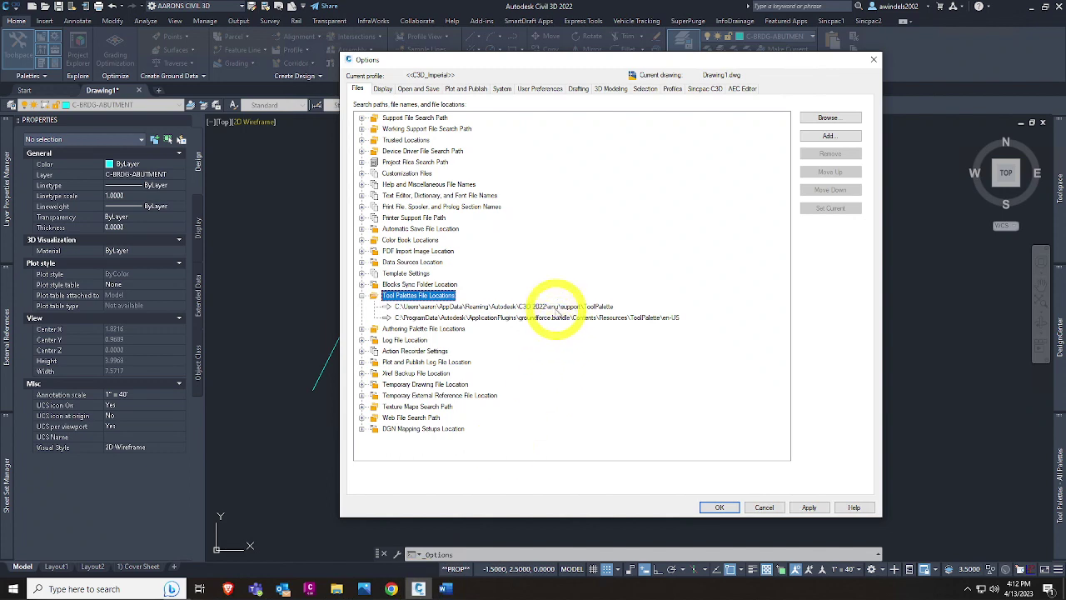
{"action": "left_click", "coordinate": [545, 308]}
{"action": "left_click", "coordinate": [546, 308]}
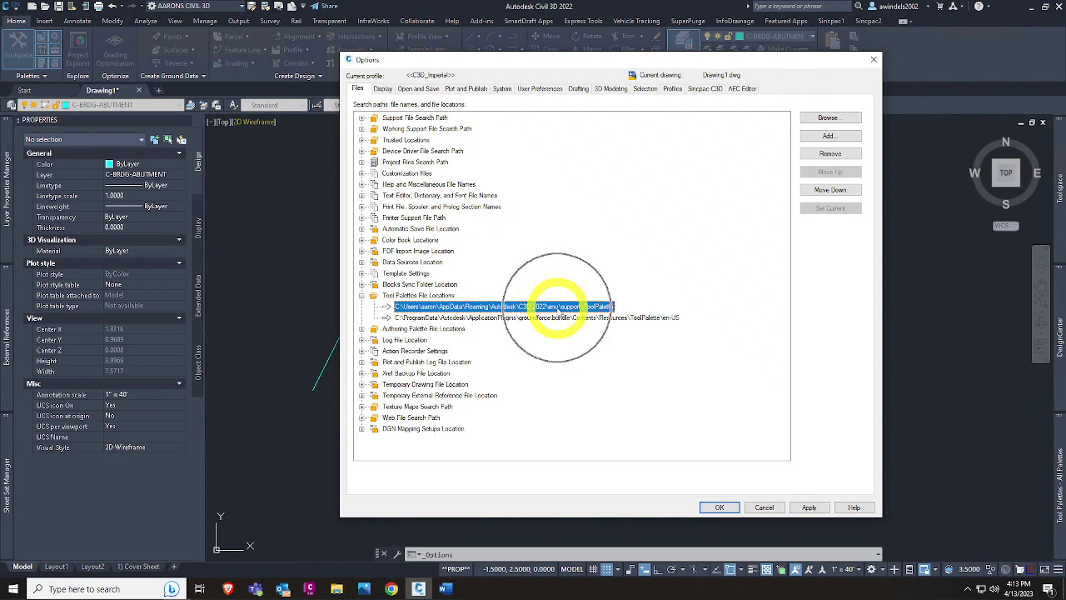
{"action": "left_click", "coordinate": [586, 319]}
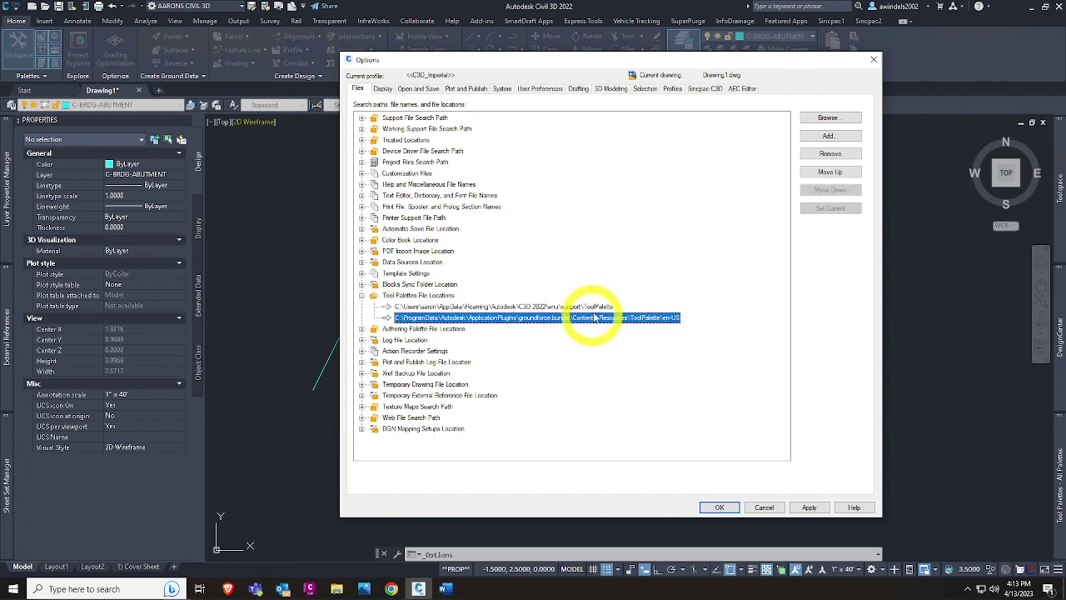
{"action": "left_click_drag", "start_coordinate": [586, 308], "coordinate": [607, 318]}
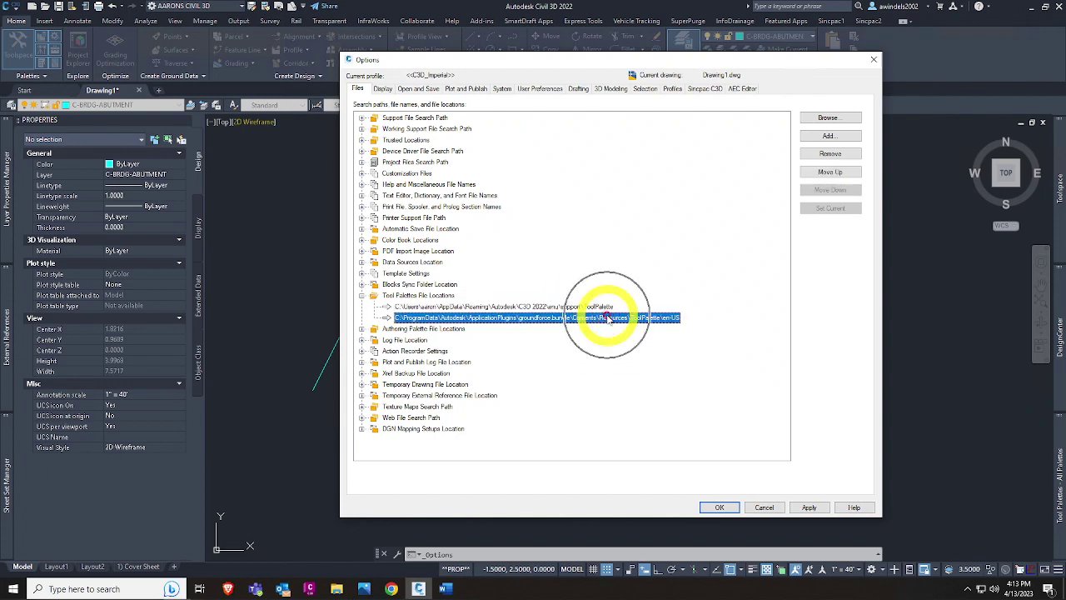
{"action": "left_click", "coordinate": [842, 138]}
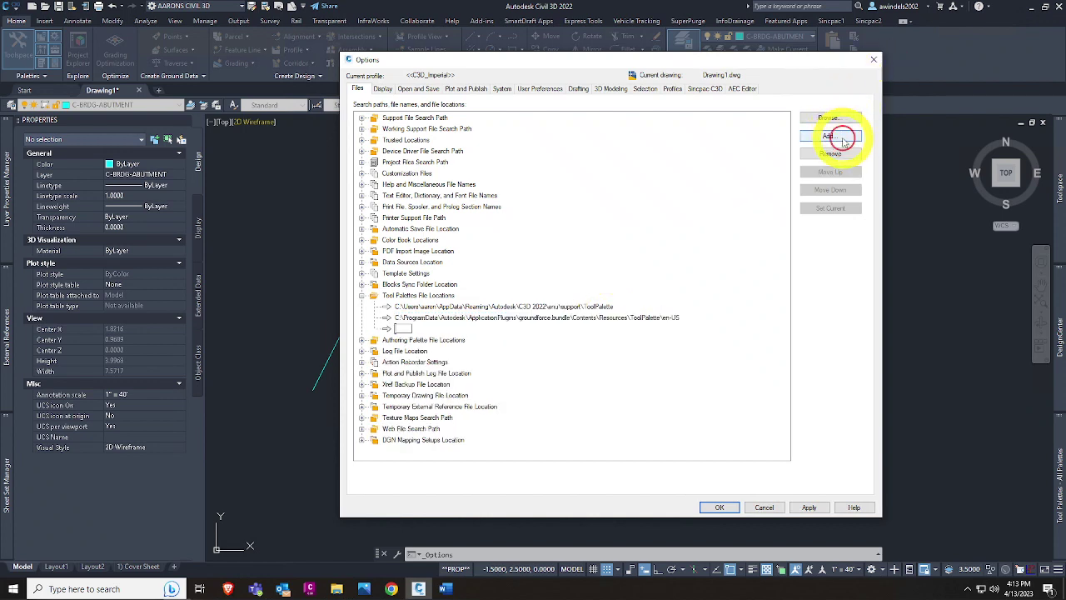
{"action": "left_click", "coordinate": [419, 587]}
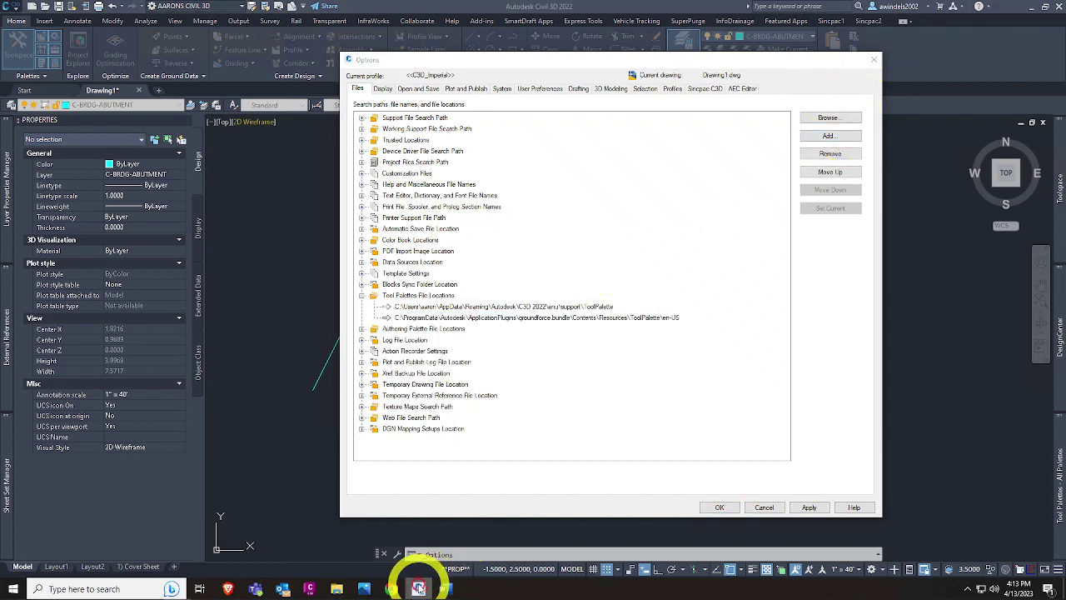
Step: Check the required tool palette paths in the reference image 1.2_AutoCAD_2022_Options-All.JPG
{"action": "left_click", "coordinate": [336, 587]}
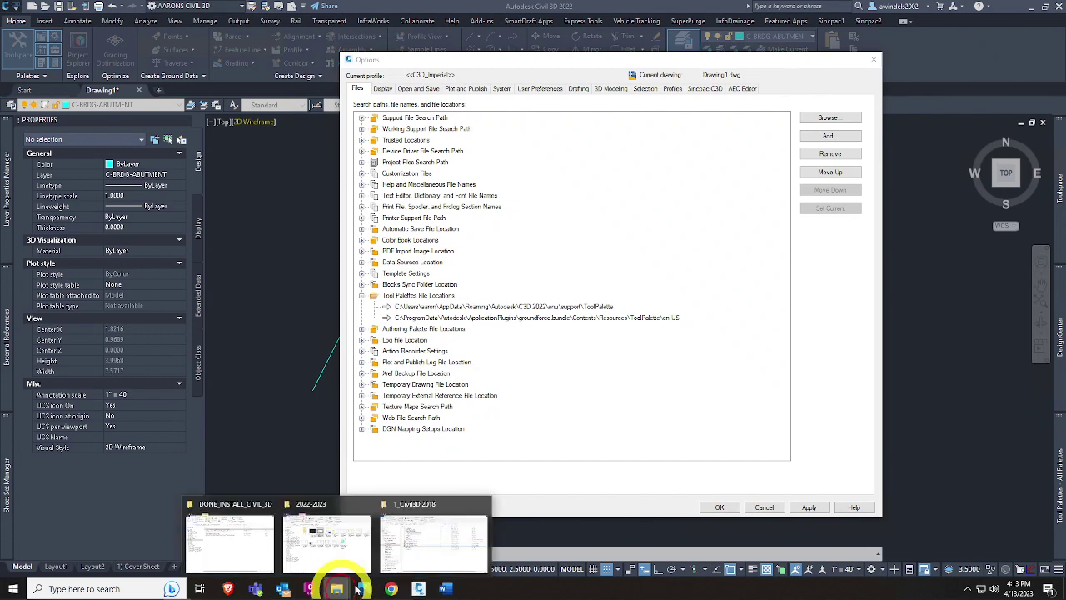
{"action": "left_click", "coordinate": [433, 545]}
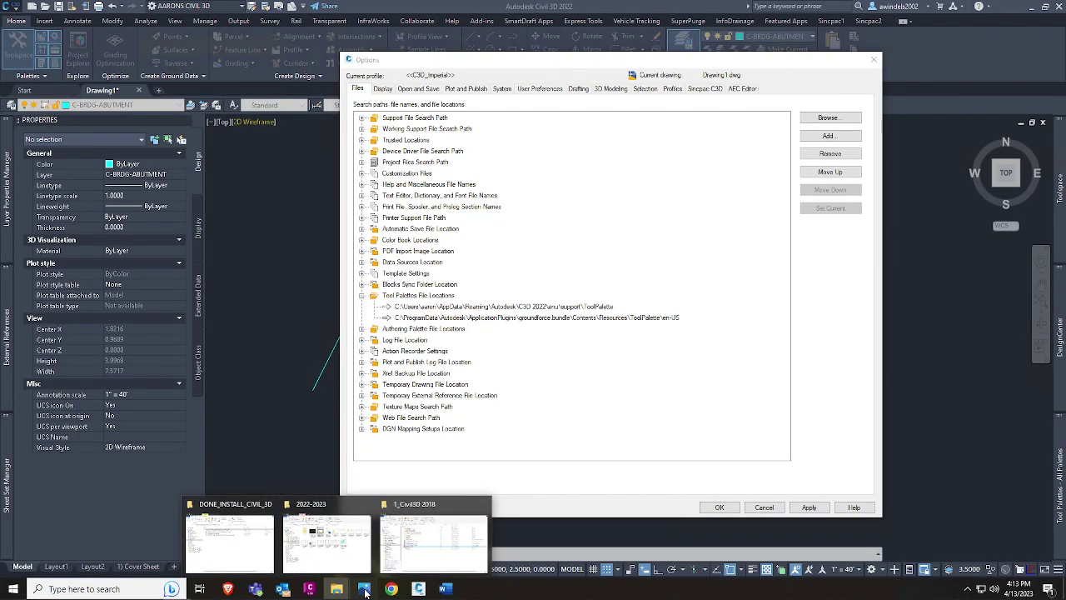
{"action": "left_click", "coordinate": [364, 587]}
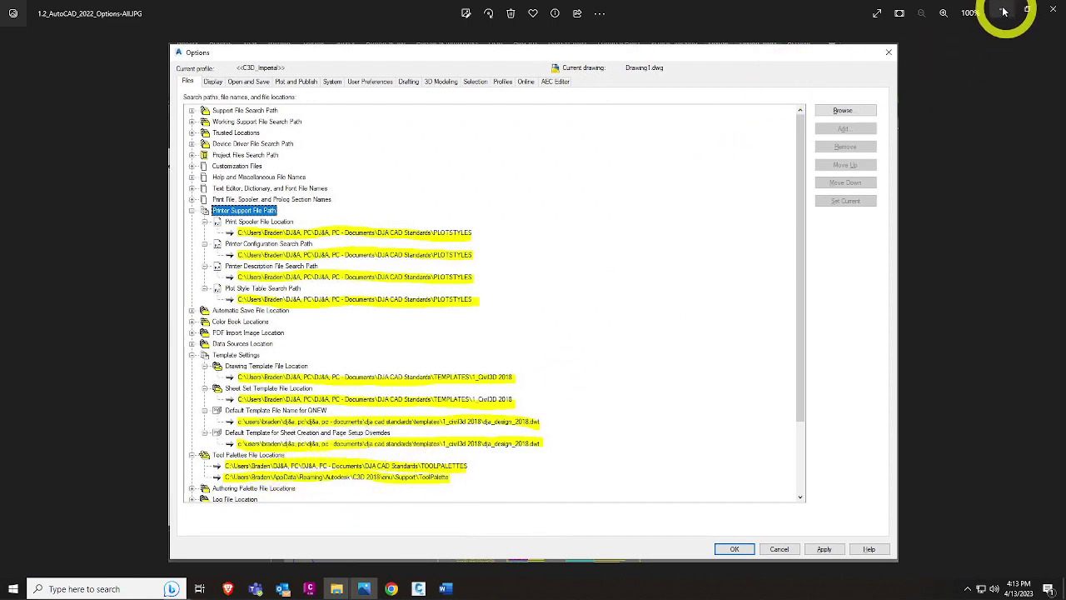
{"action": "left_click", "coordinate": [1049, 10]}
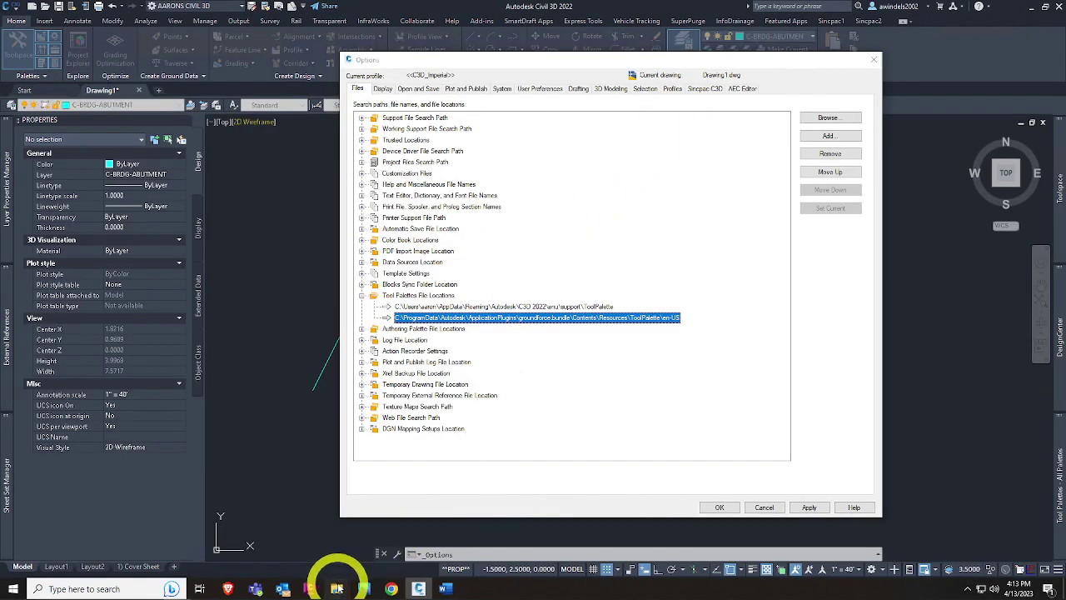
Step: Switch to File Explorer and open the TOOLPALETTES folder inside DJA CAD Standards
{"action": "mouse_move", "coordinate": [336, 587]}
{"action": "left_click", "coordinate": [416, 541]}
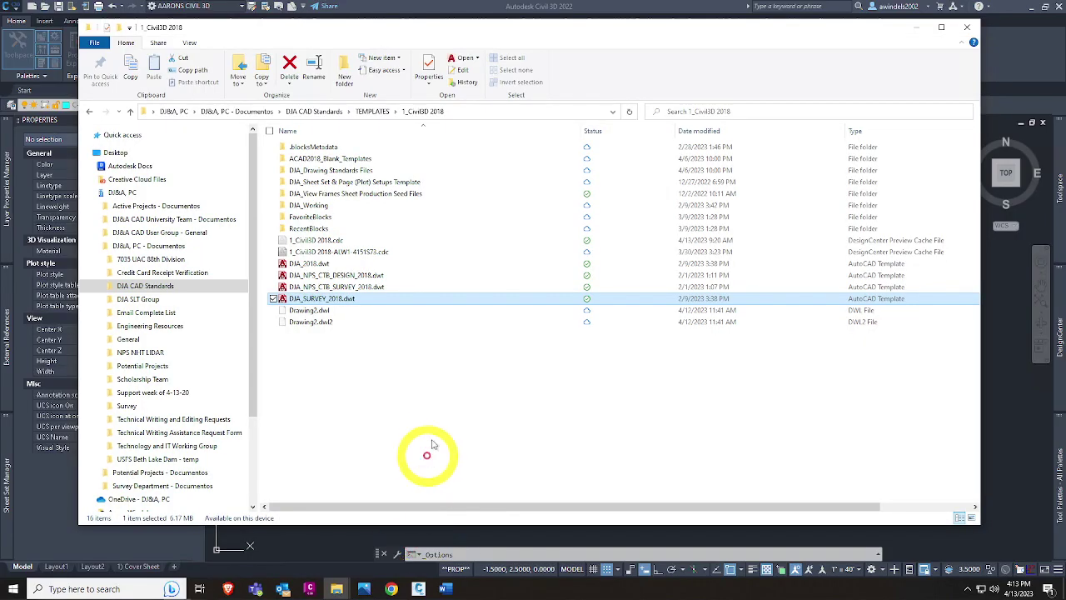
{"action": "left_click", "coordinate": [431, 441]}
{"action": "key", "text": "alt+Up"}
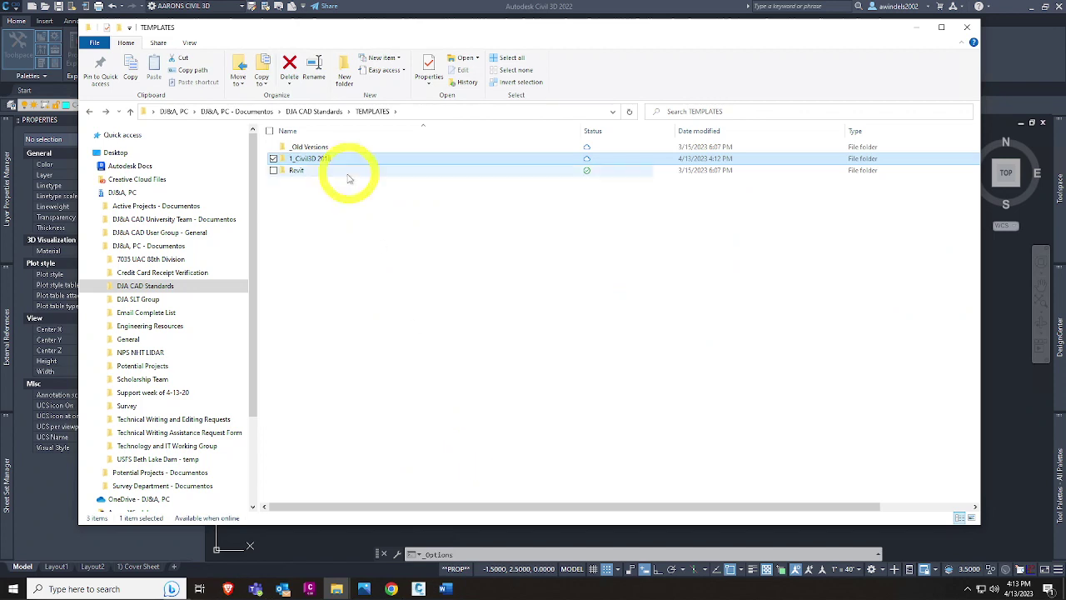
{"action": "left_click", "coordinate": [328, 112]}
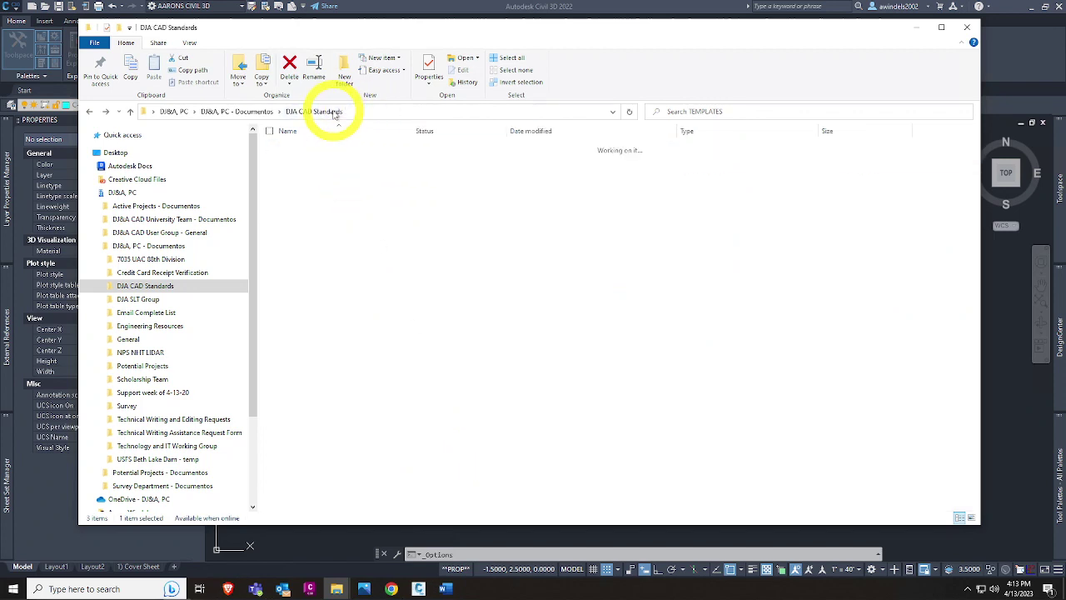
{"action": "left_click", "coordinate": [315, 368]}
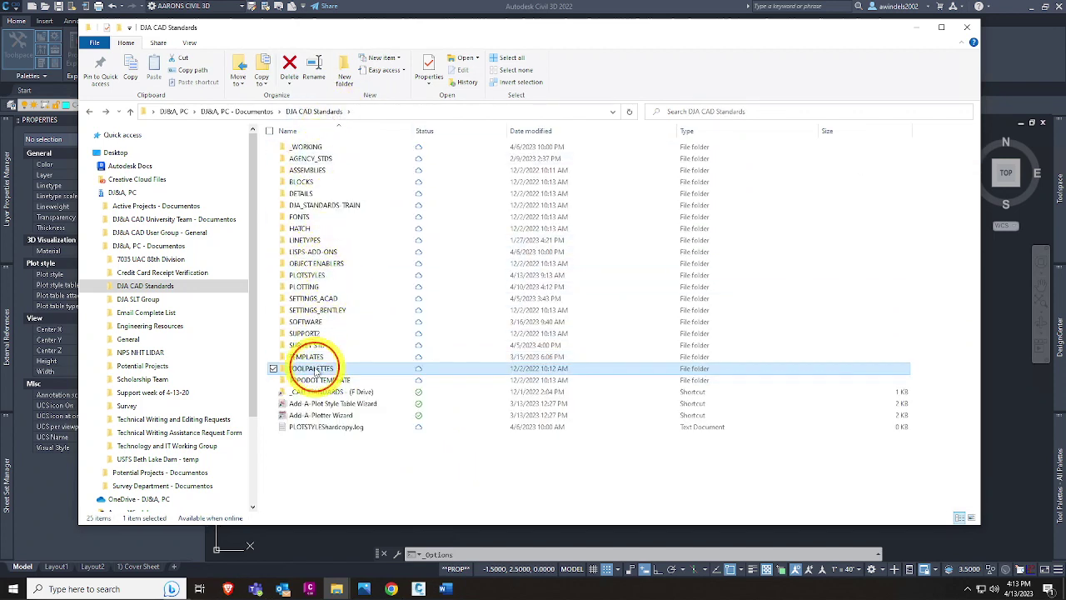
{"action": "left_click", "coordinate": [315, 368]}
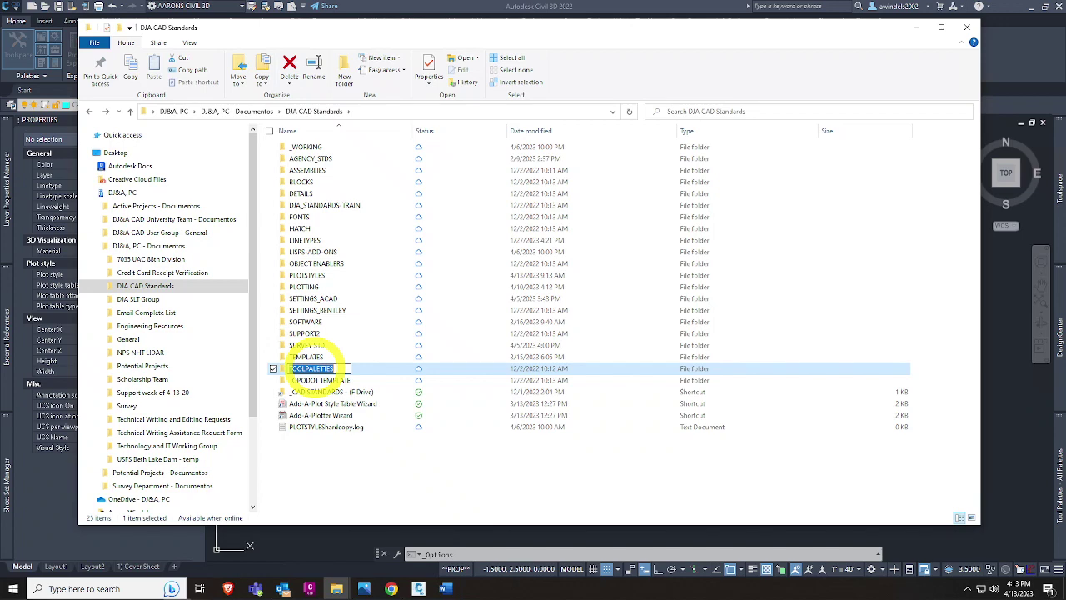
{"action": "double_click", "coordinate": [326, 370]}
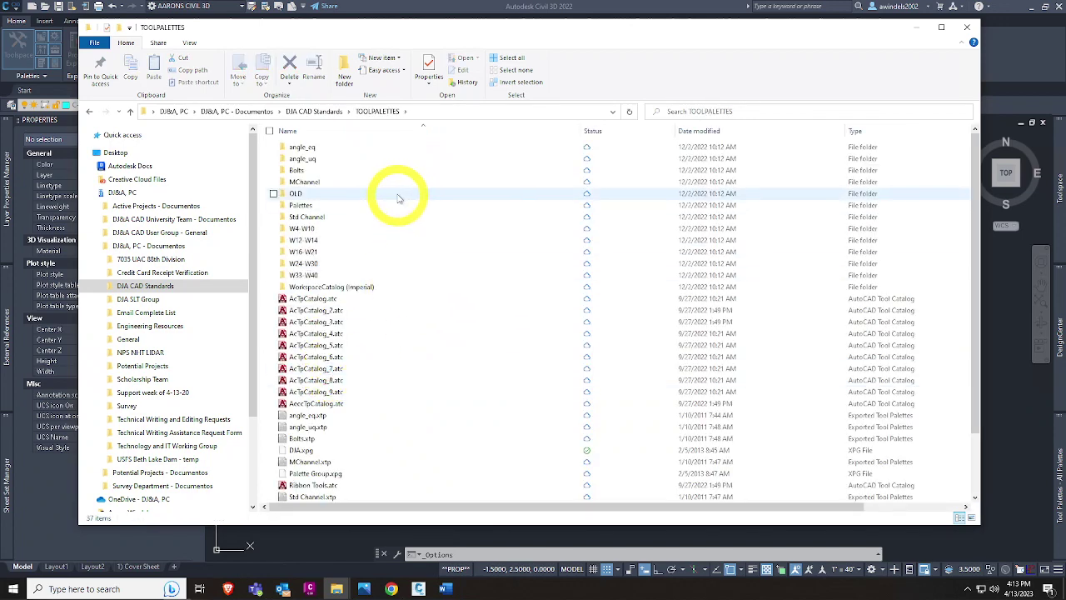
Step: Look through the TOOLPALETTES folder contents and copy the folder's full path
{"action": "scroll", "coordinate": [398, 198], "scroll_direction": "down", "scroll_amount": 1}
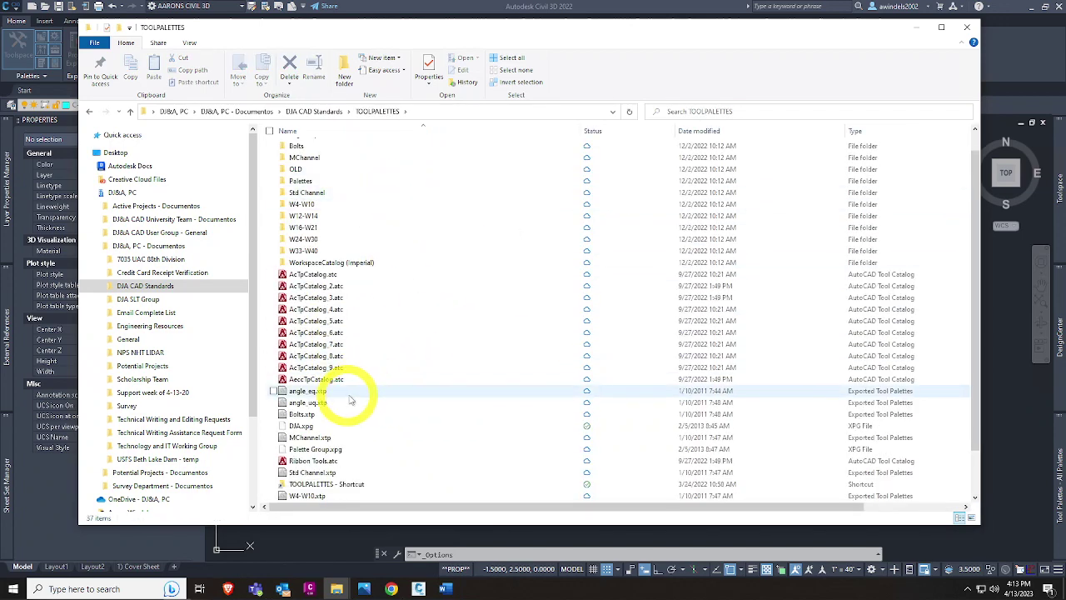
{"action": "scroll", "coordinate": [367, 410], "scroll_direction": "down", "scroll_amount": 2}
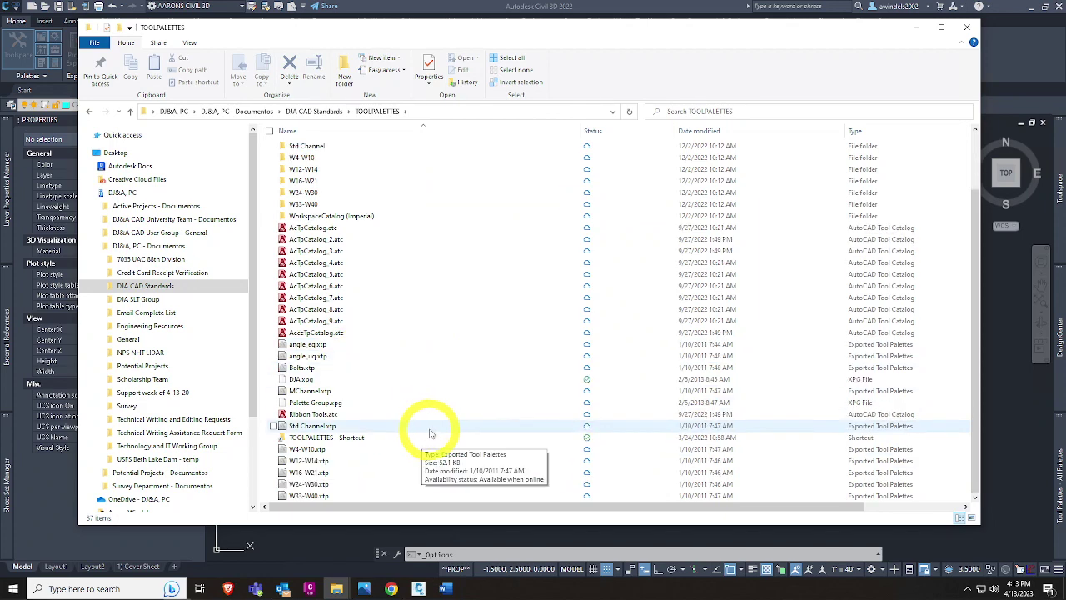
{"action": "scroll", "coordinate": [425, 424], "scroll_direction": "up", "scroll_amount": 2}
{"action": "left_click", "coordinate": [285, 112]}
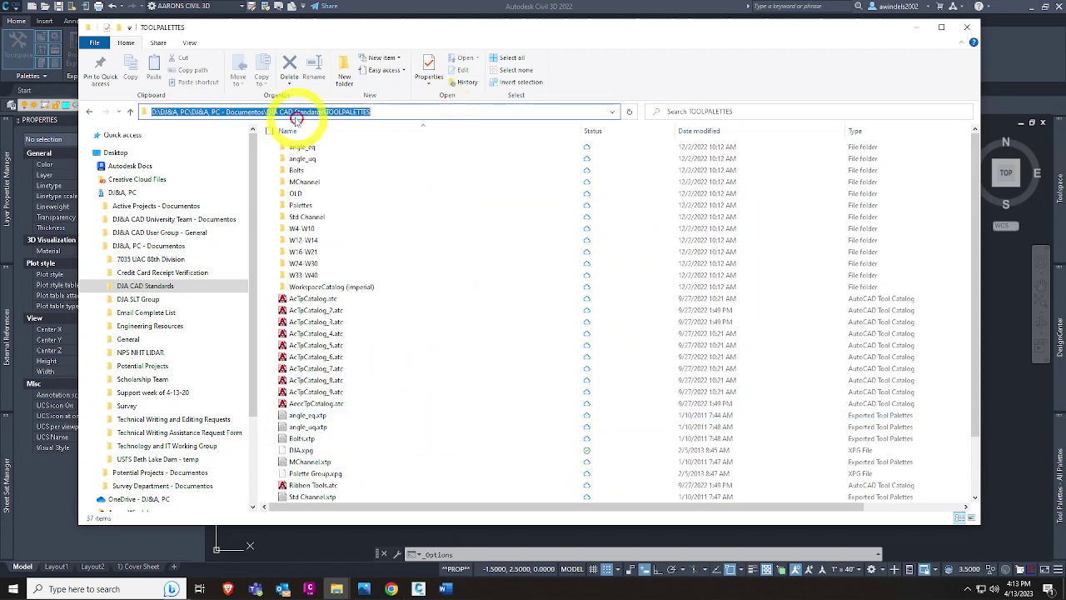
{"action": "right_click", "coordinate": [296, 114]}
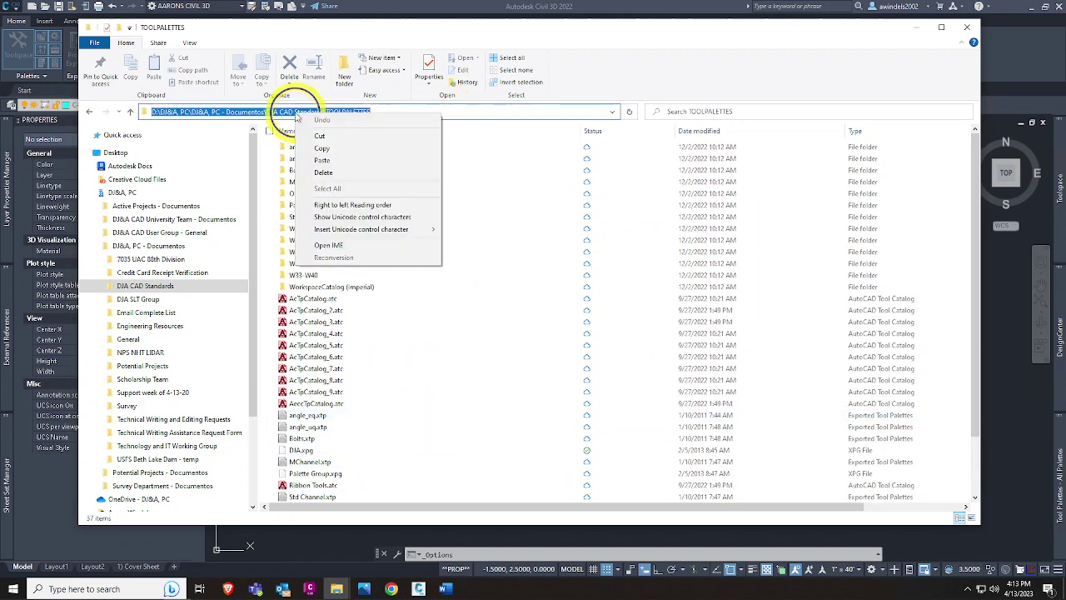
{"action": "left_click", "coordinate": [333, 151]}
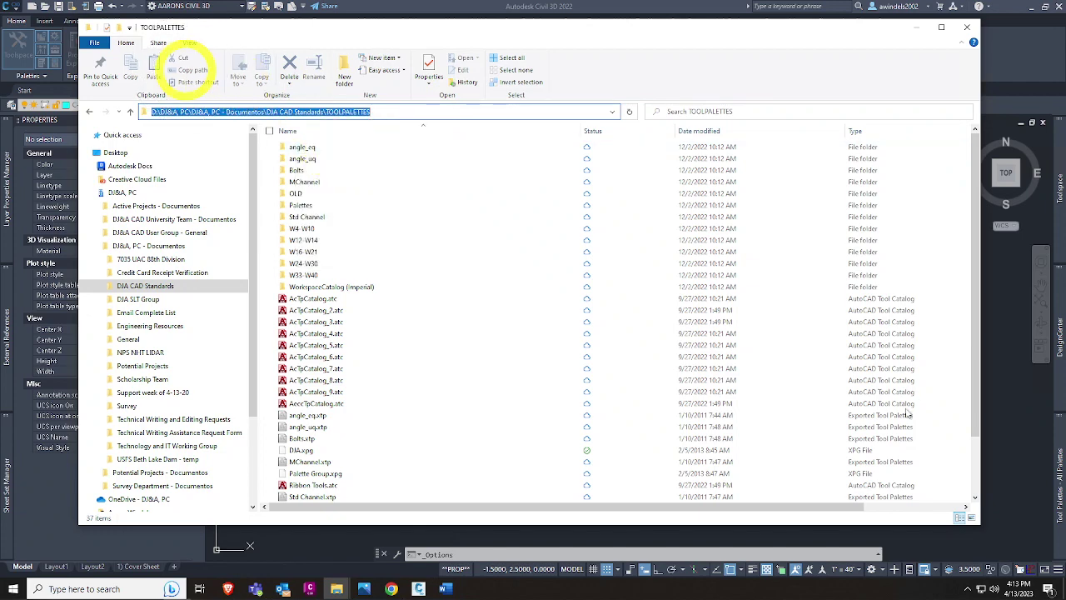
Step: Add D:\DJ&A, PC\DJ&A, PC - Documentos\DJA CAD Standards\TOOLPALETTES as a new Tool Palettes File Locations path in Civil 3D and apply the options
{"action": "left_click", "coordinate": [1017, 458]}
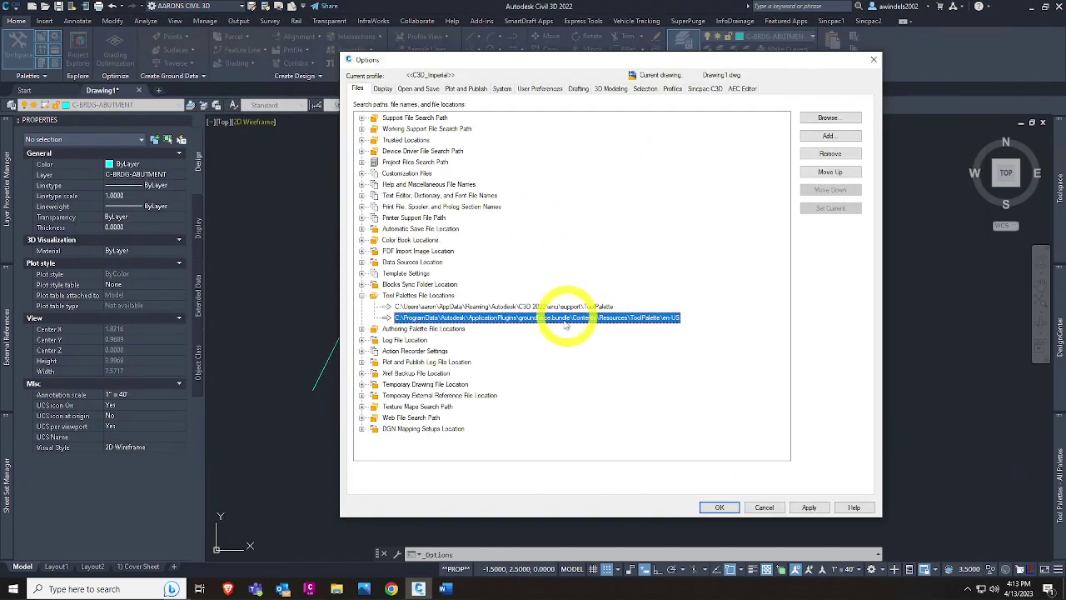
{"action": "left_click", "coordinate": [829, 135]}
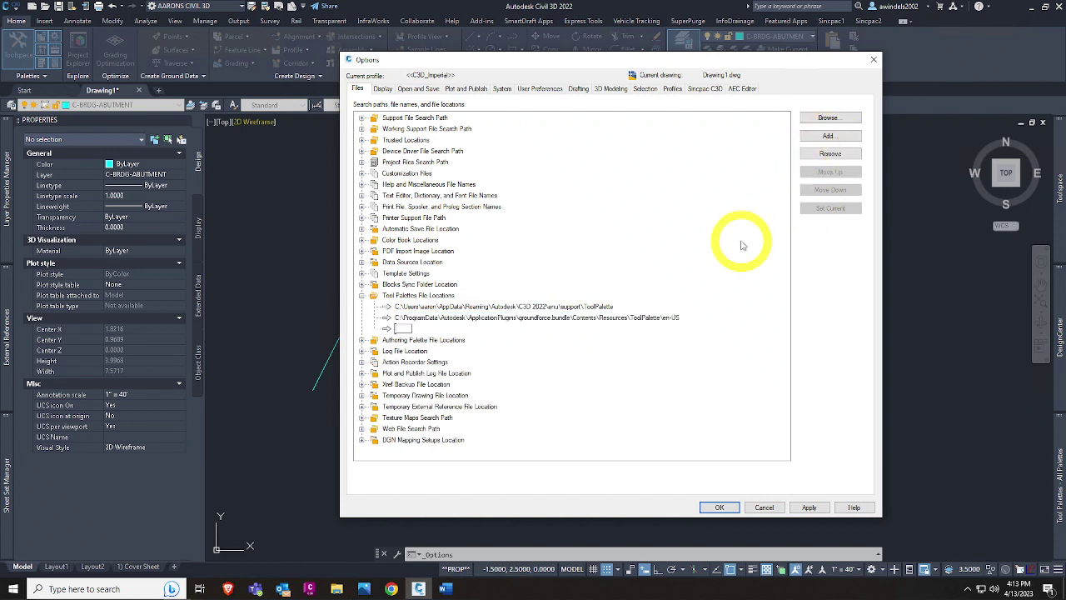
{"action": "key", "text": "ctrl+v"}
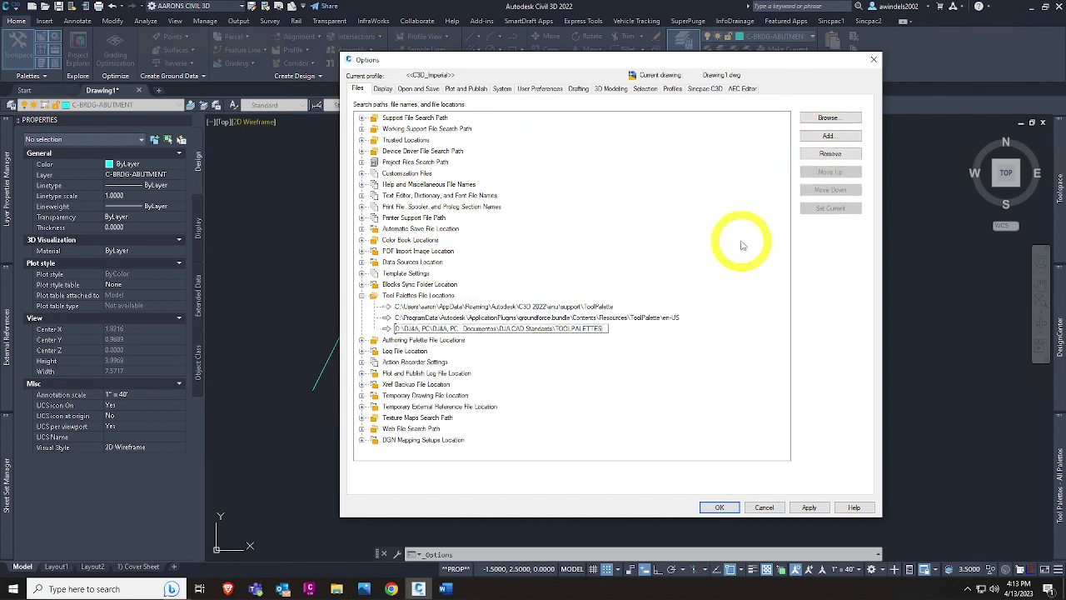
{"action": "left_click", "coordinate": [625, 374]}
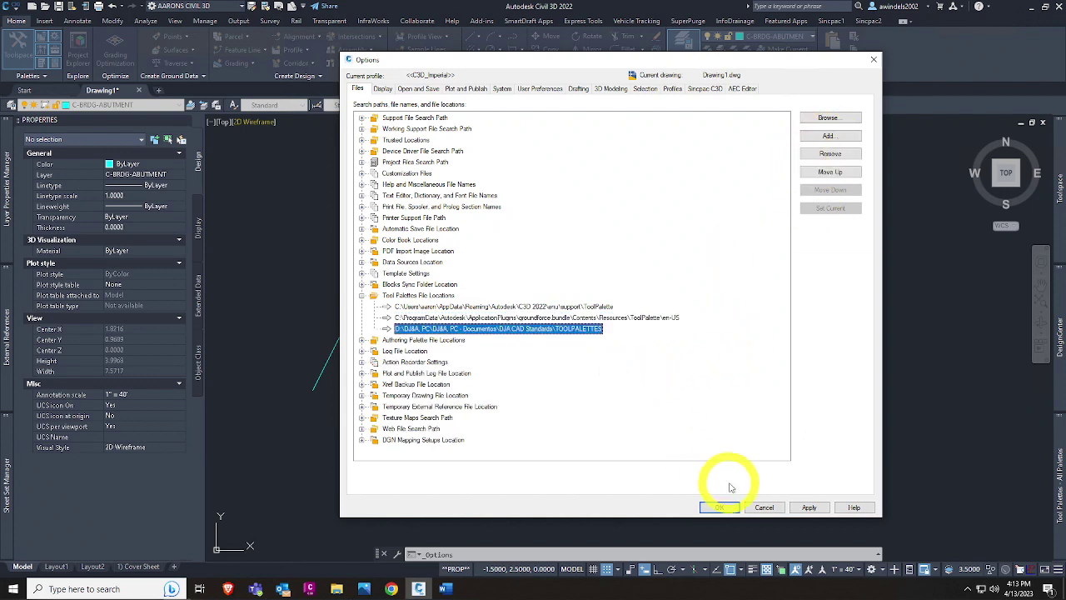
{"action": "left_click", "coordinate": [806, 507]}
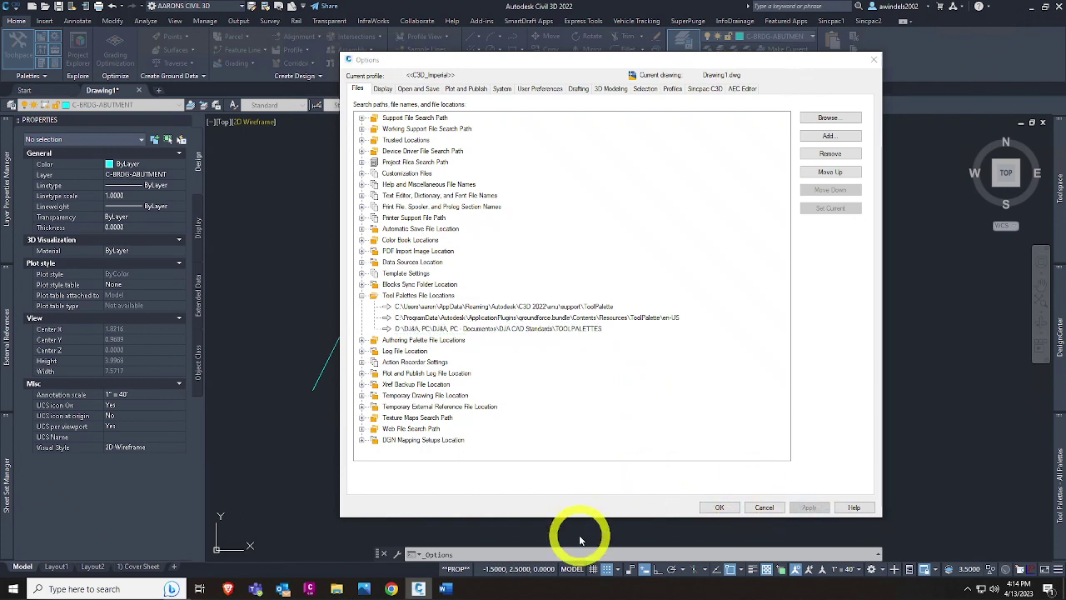
Step: Compare the Display options in Civil 3D with the reference image 1.3_AutoCAD_2022_Options-All.JPG, dismissing the update notification
{"action": "left_click", "coordinate": [382, 88]}
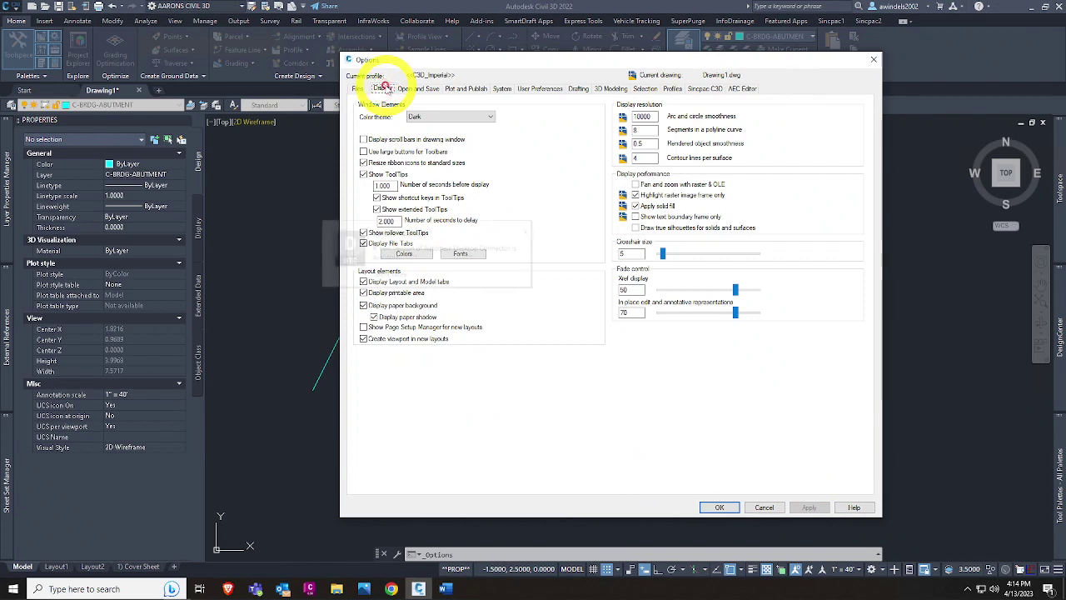
{"action": "left_click", "coordinate": [364, 589]}
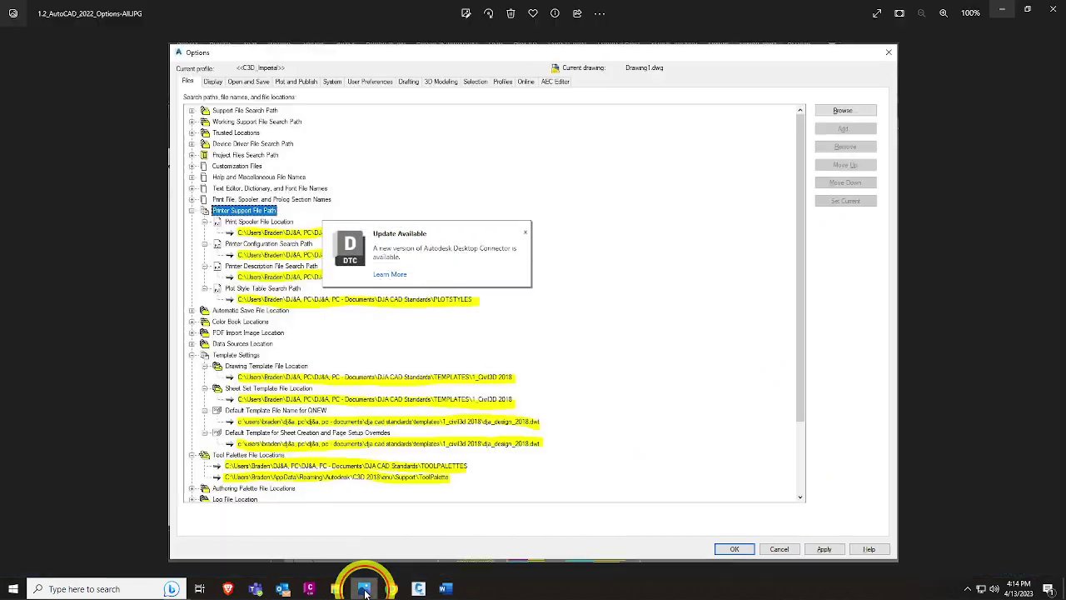
{"action": "left_click", "coordinate": [594, 379]}
{"action": "key", "text": "Right"}
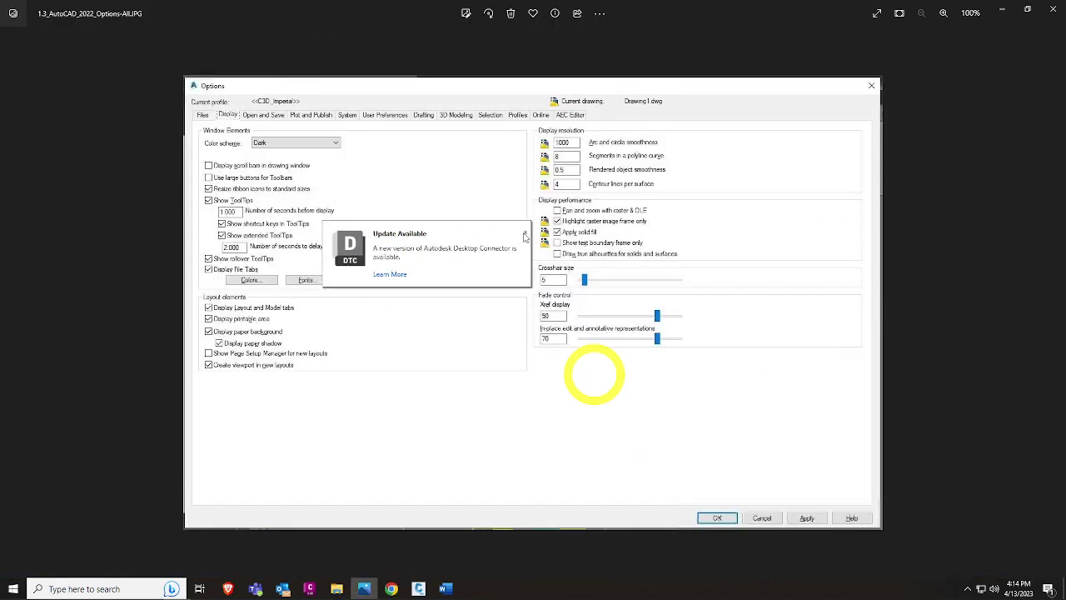
{"action": "left_click", "coordinate": [524, 235]}
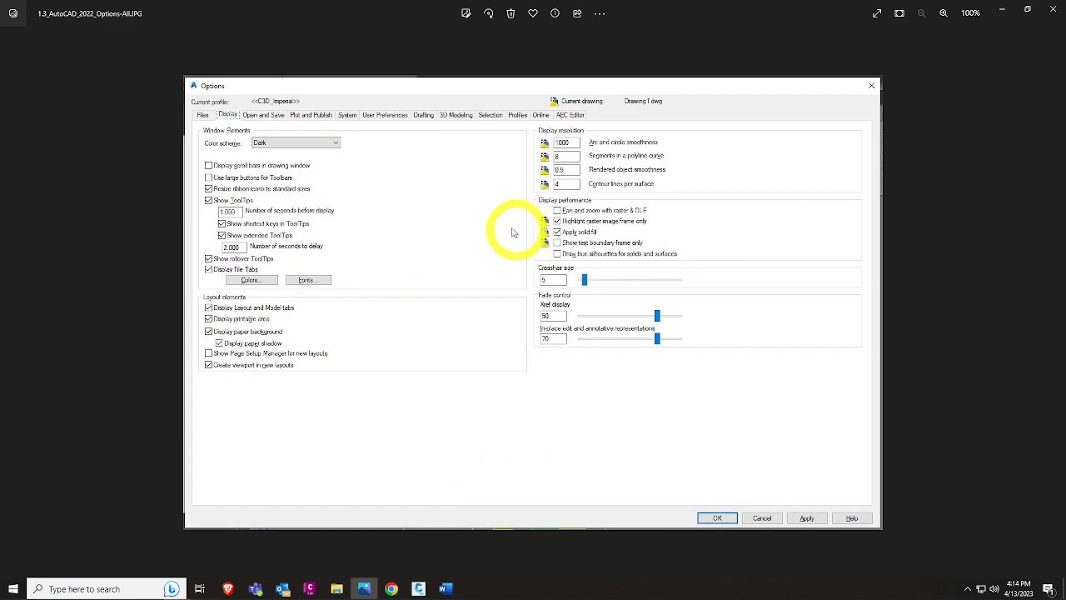
{"action": "left_click", "coordinate": [420, 588]}
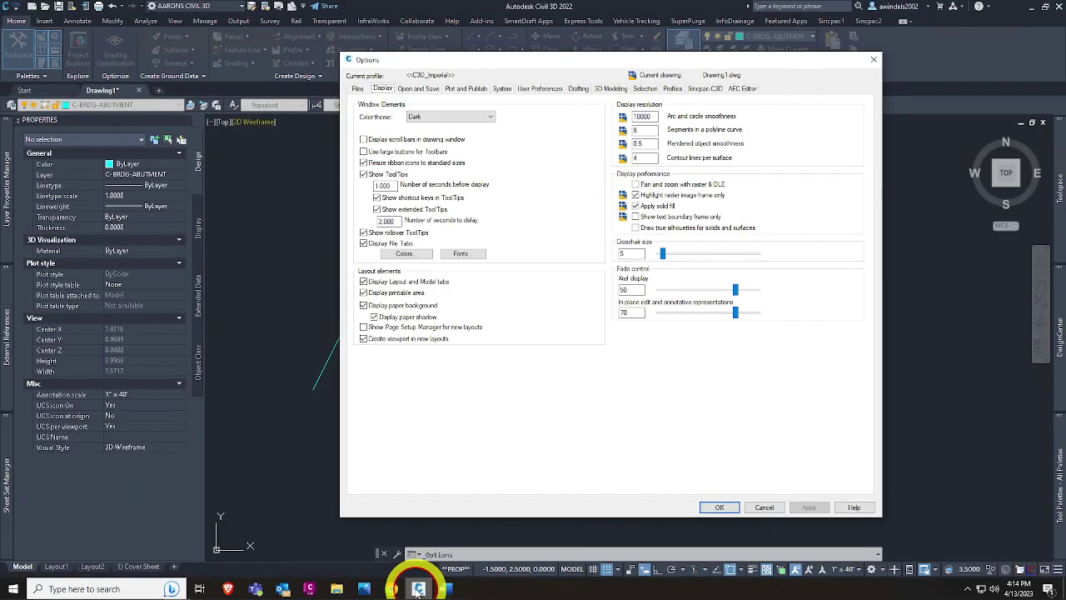
{"action": "left_click", "coordinate": [420, 589]}
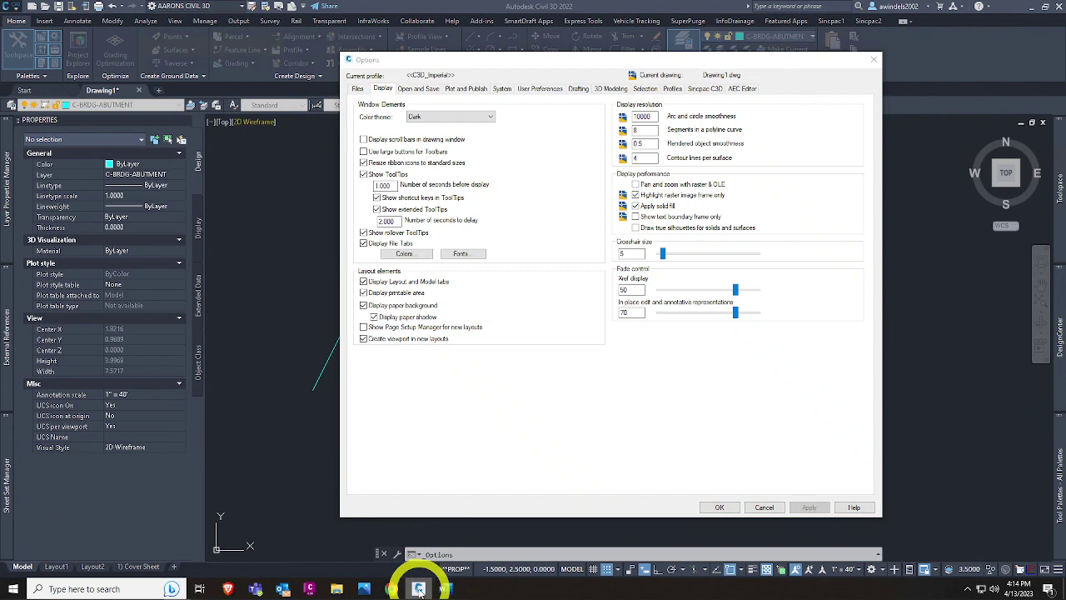
{"action": "left_click", "coordinate": [363, 589]}
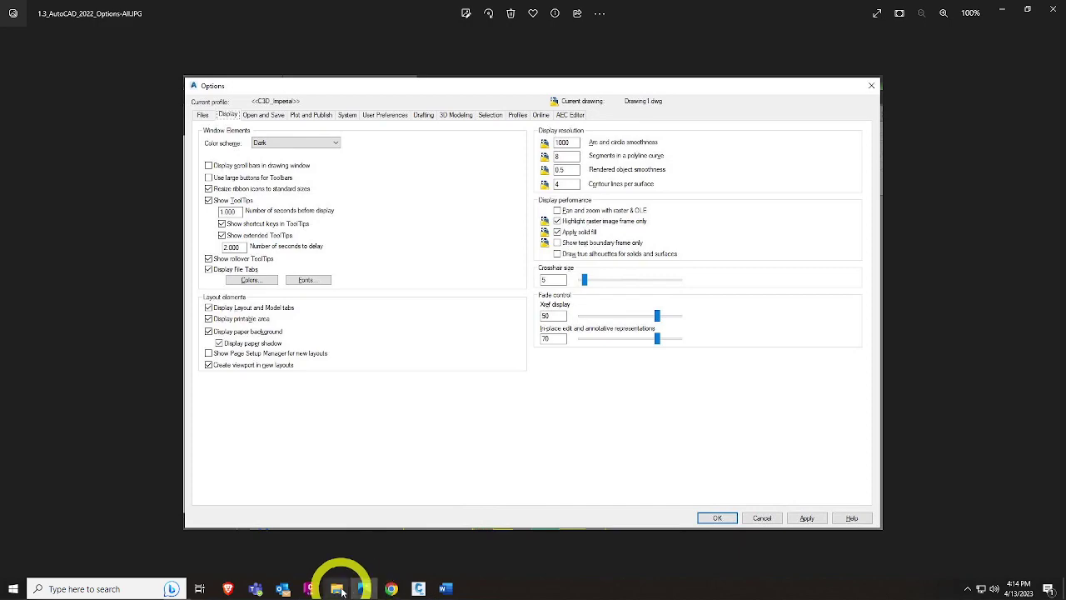
{"action": "mouse_move", "coordinate": [337, 589]}
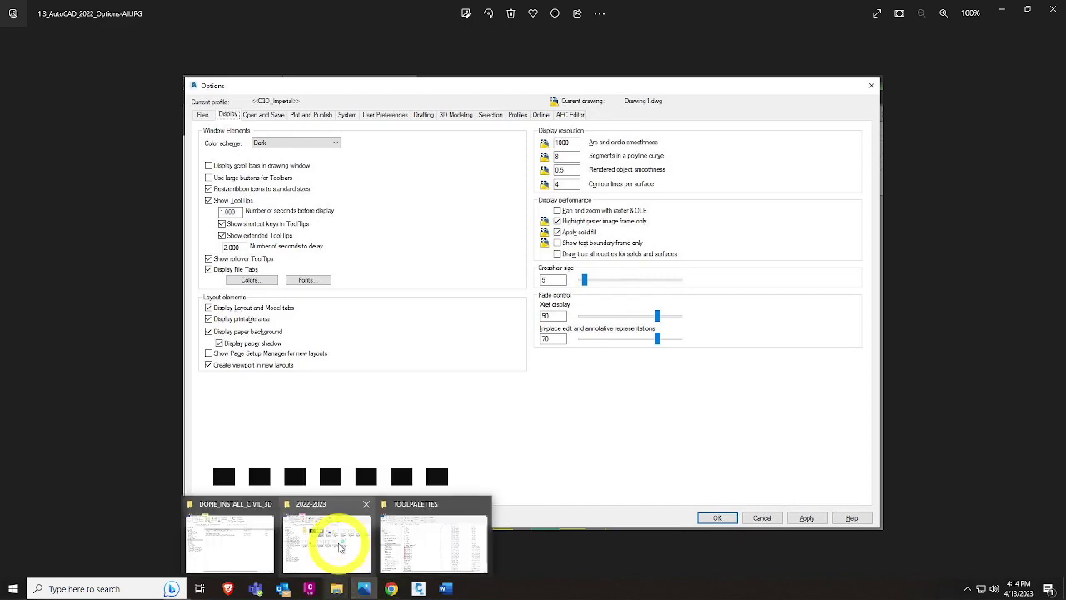
{"action": "mouse_move", "coordinate": [339, 547]}
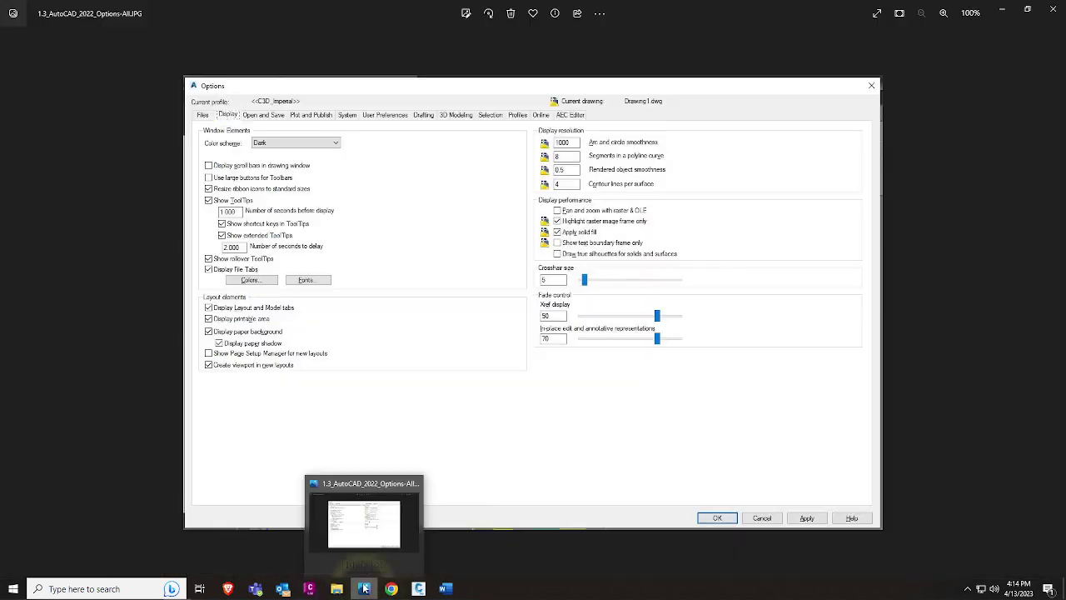
{"action": "mouse_move", "coordinate": [427, 592]}
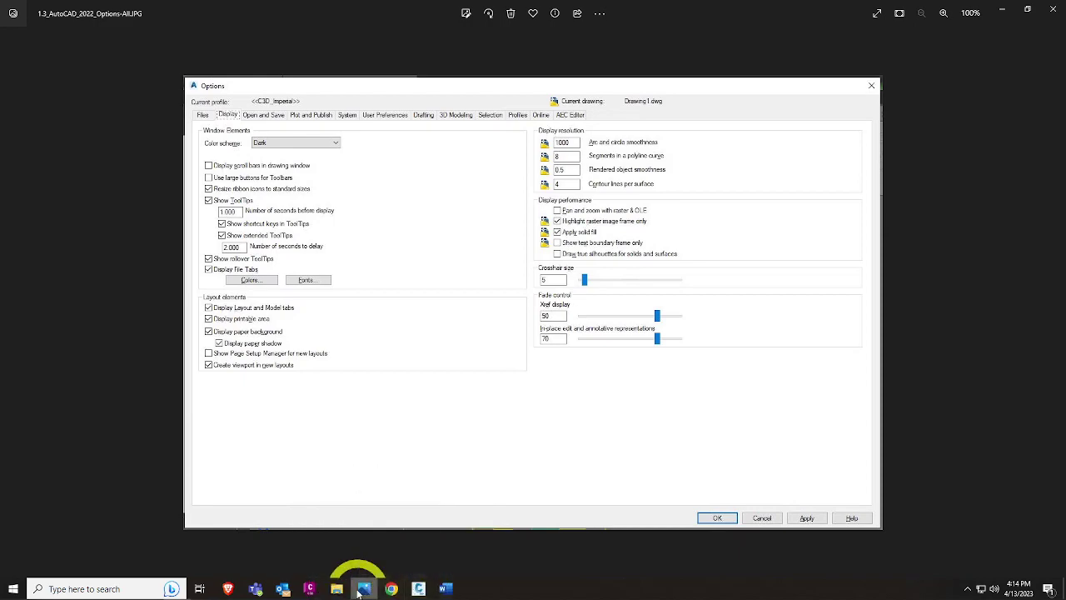
Step: Check the Display options against the reference image, set the crosshair size to 100 and accept the options
{"action": "left_click", "coordinate": [419, 588]}
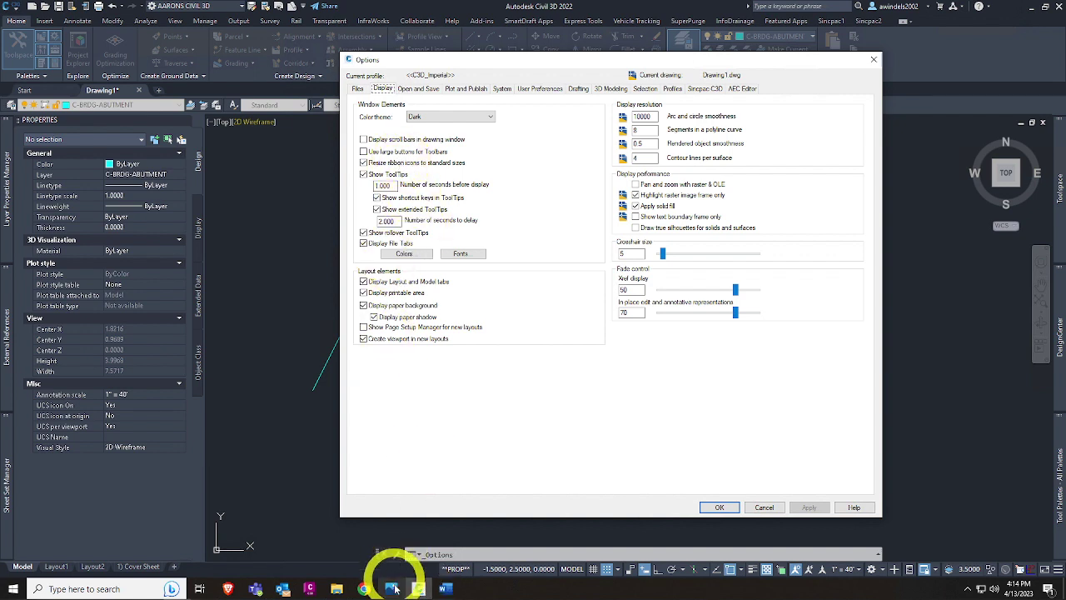
{"action": "left_click", "coordinate": [393, 589]}
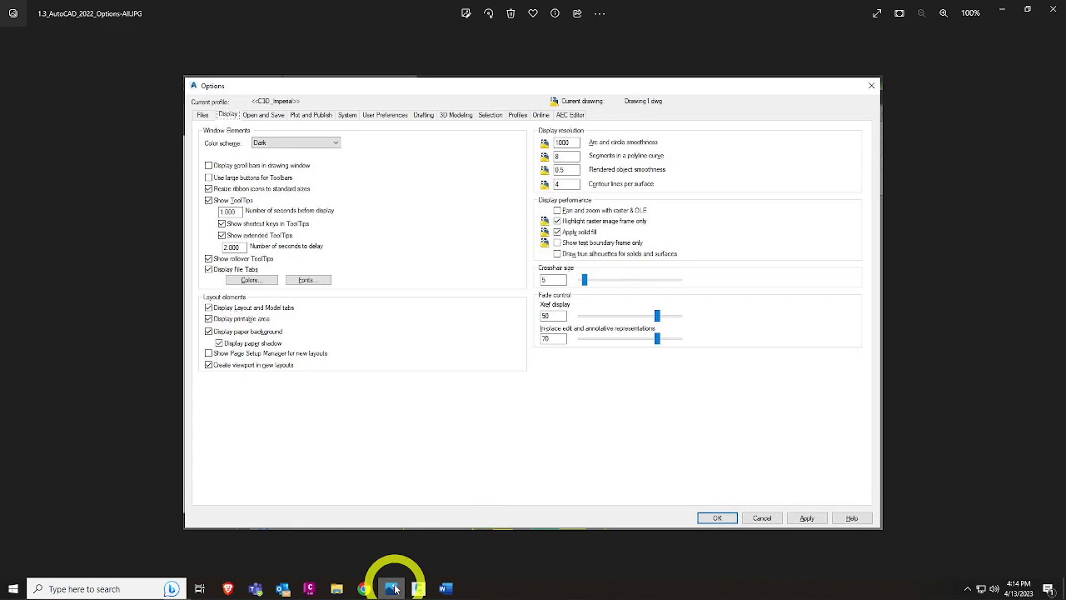
{"action": "left_click", "coordinate": [419, 589]}
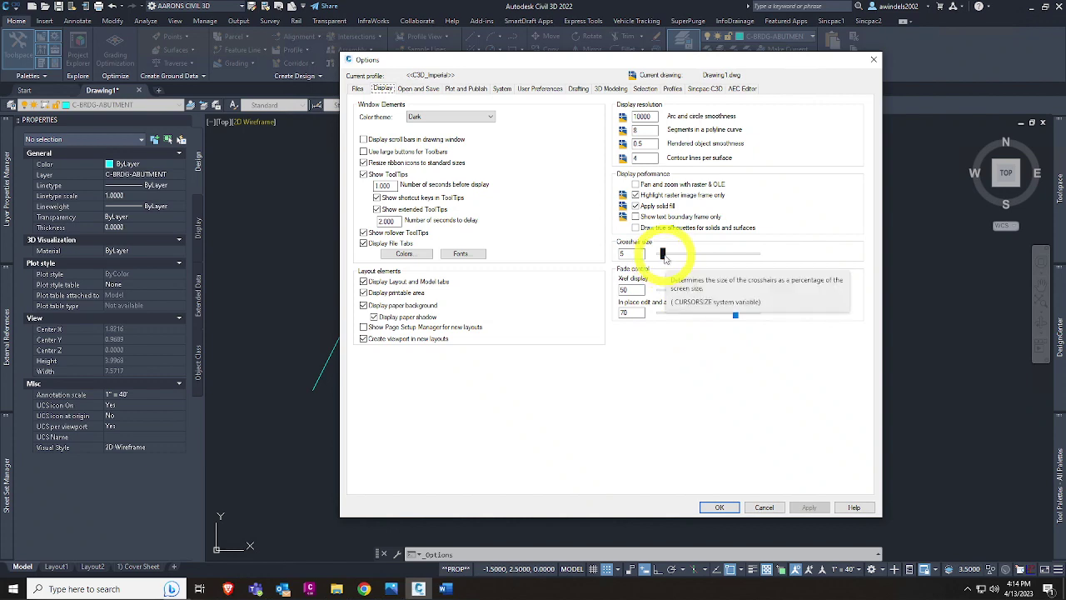
{"action": "left_click_drag", "start_coordinate": [664, 257], "coordinate": [774, 261]}
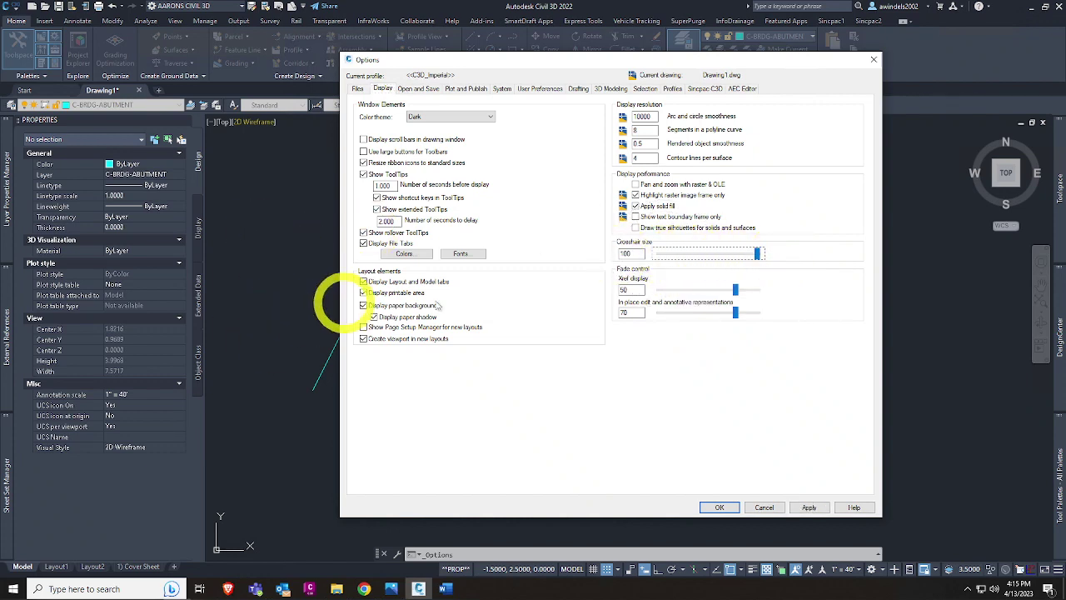
{"action": "left_click", "coordinate": [732, 508]}
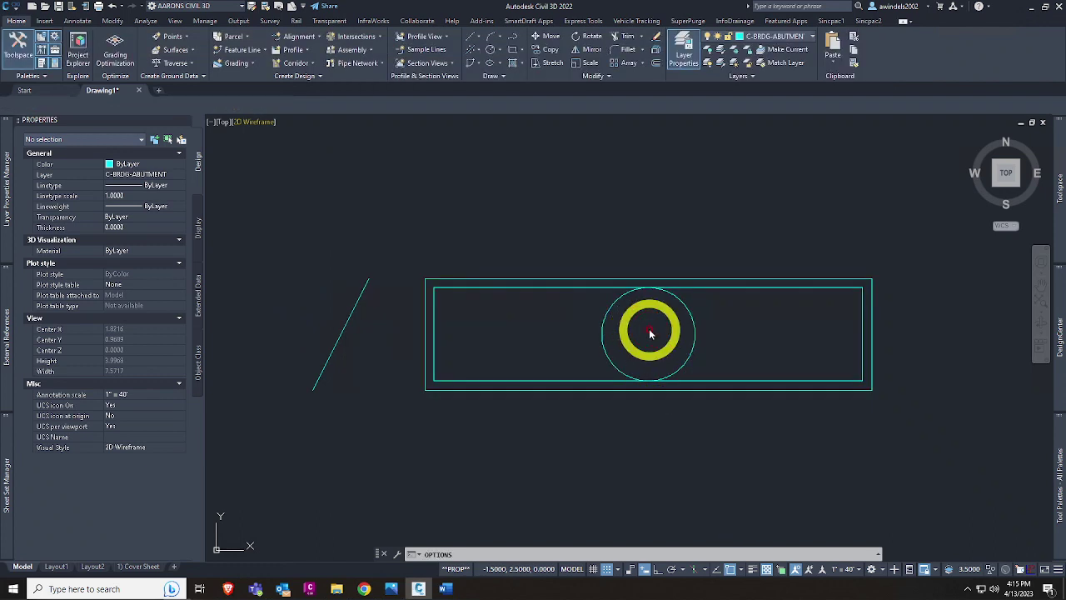
{"action": "left_click", "coordinate": [651, 334]}
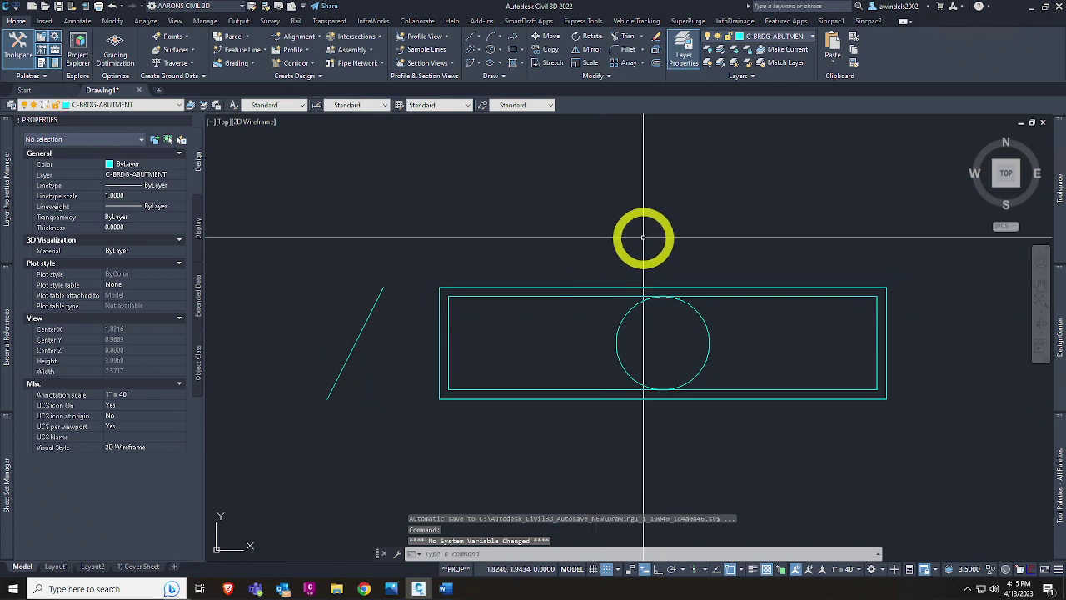
Step: Reopen the Options dialog and choose the Dark color theme for the window elements
{"action": "right_click", "coordinate": [583, 209]}
{"action": "left_click", "coordinate": [637, 398]}
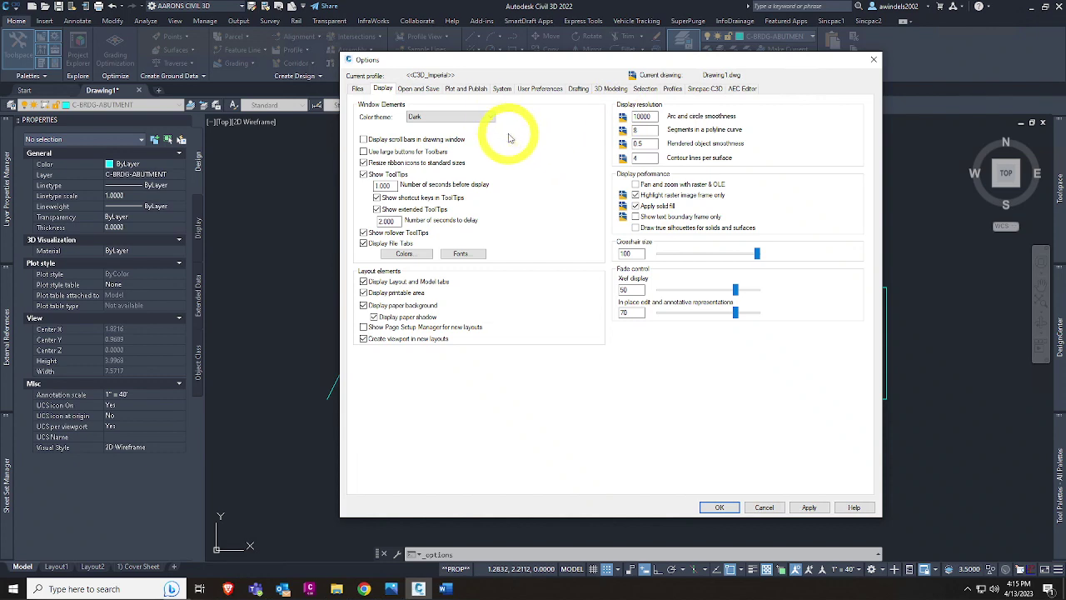
{"action": "left_click", "coordinate": [464, 117]}
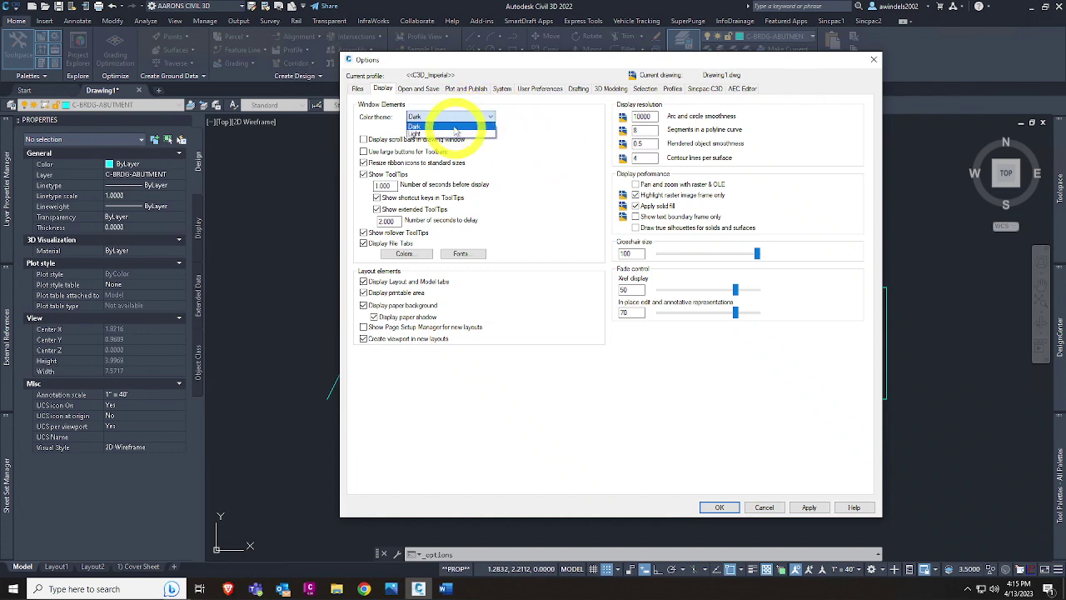
{"action": "left_click", "coordinate": [455, 127]}
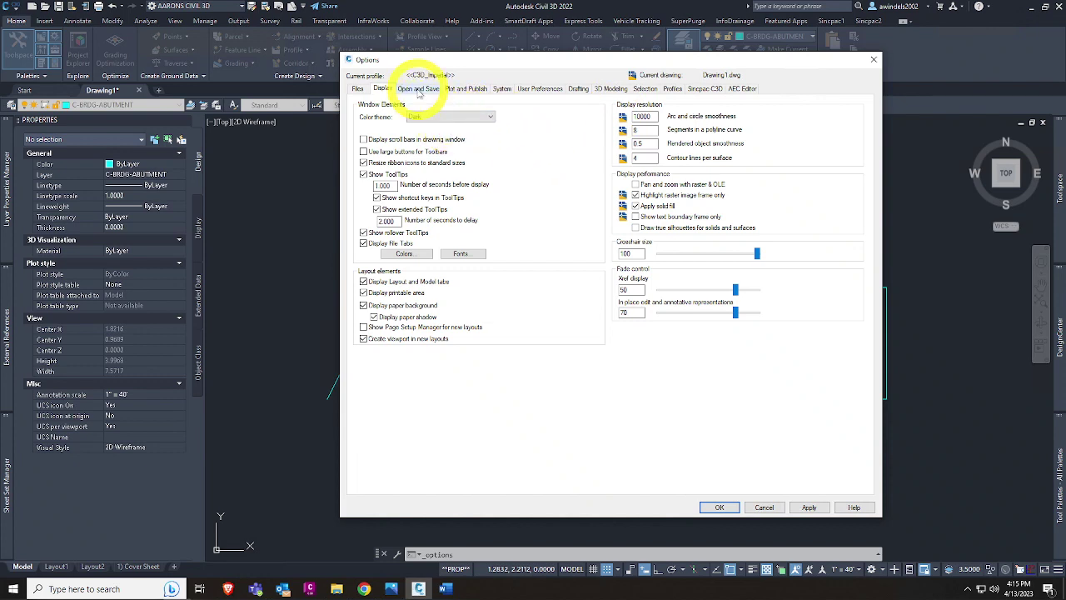
Step: Show the Open and Save options, then switch to Photos and study the plot and publish settings in 1.4_AutoCAD_2022_Options-All.JPG
{"action": "left_click", "coordinate": [418, 89]}
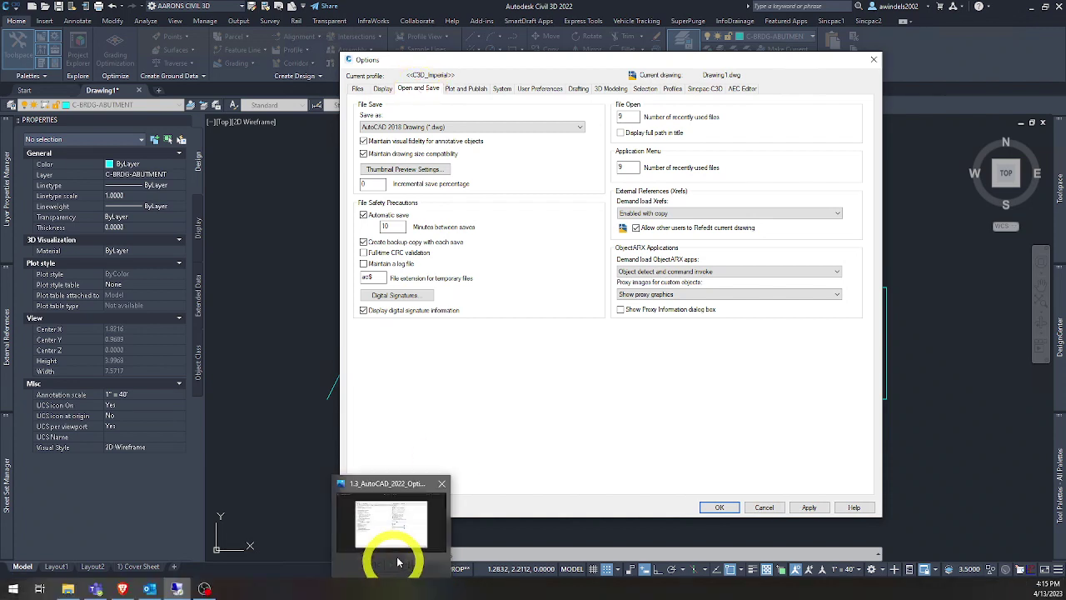
{"action": "left_click", "coordinate": [388, 586]}
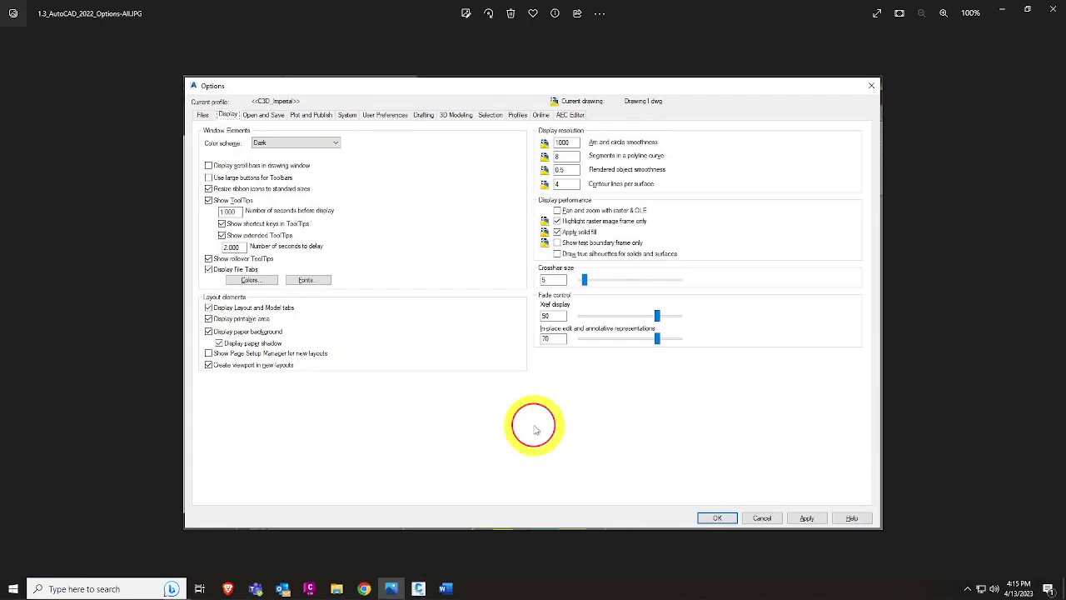
{"action": "key", "text": "Right"}
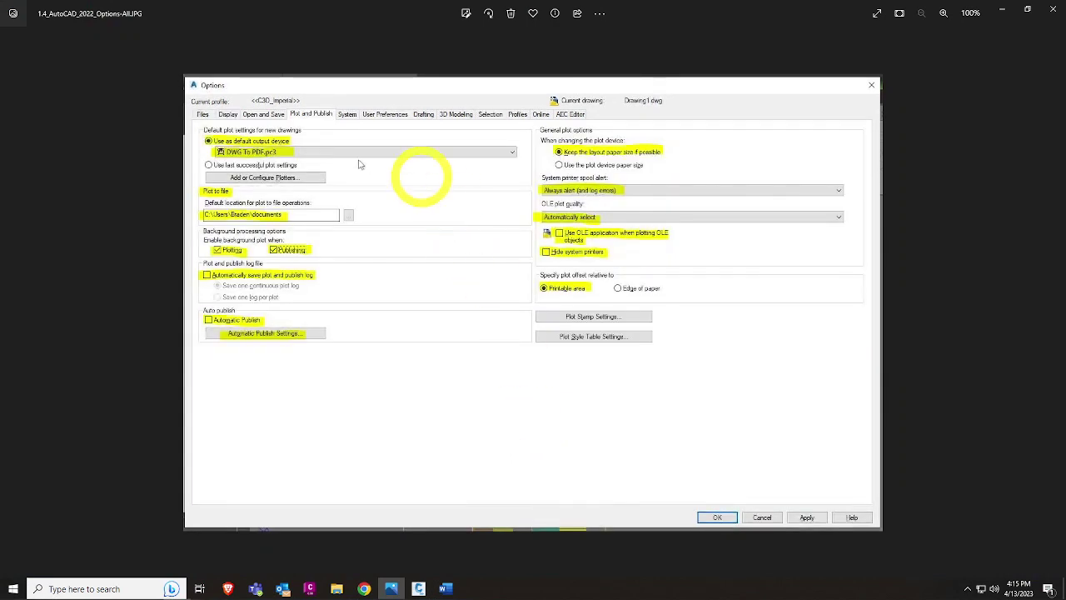
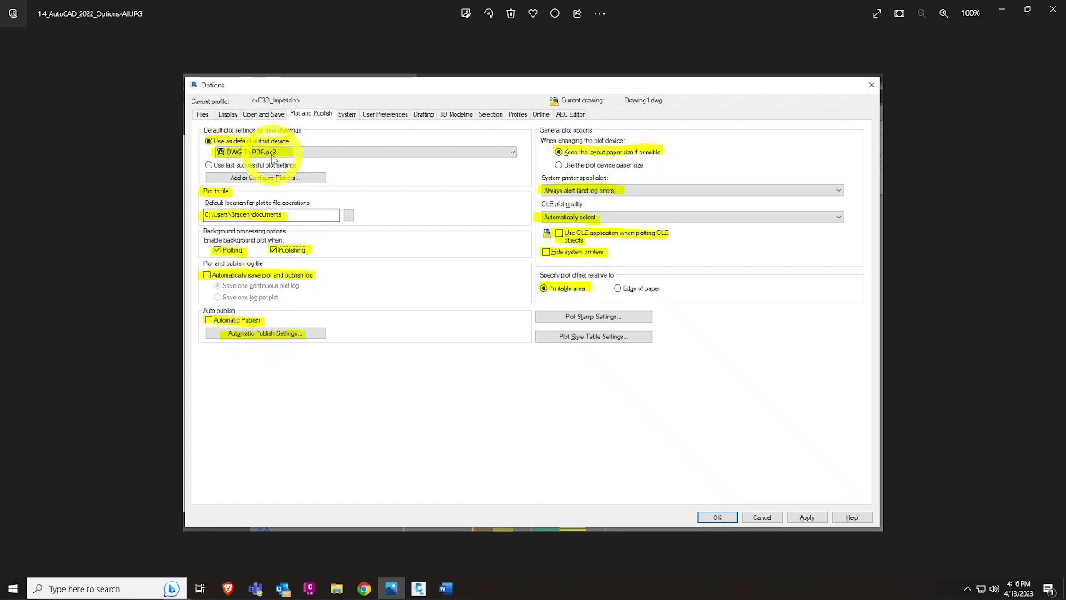
{"action": "left_click", "coordinate": [316, 217]}
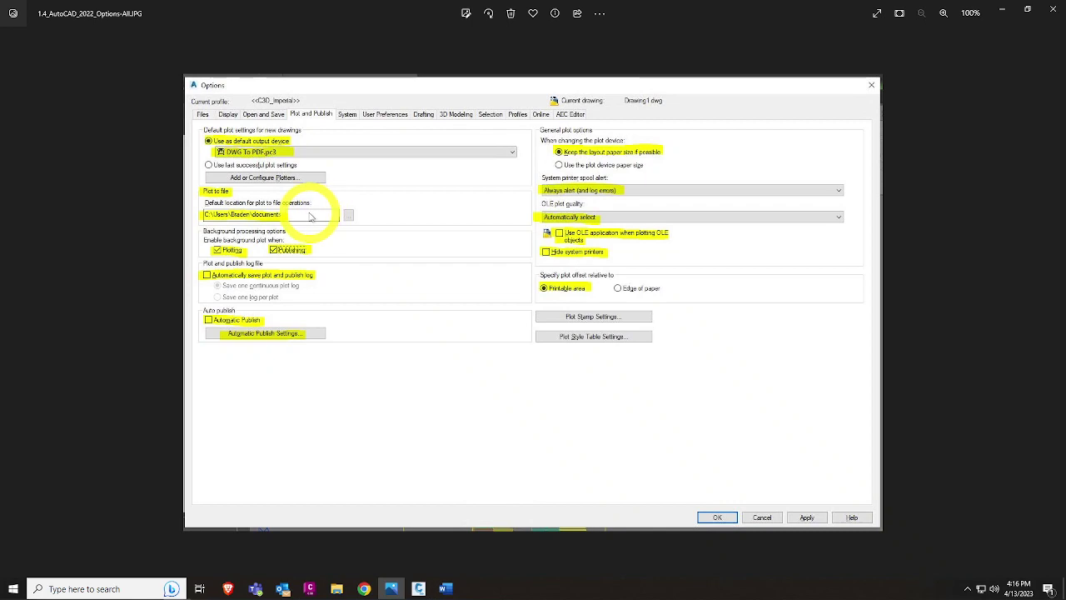
{"action": "left_click", "coordinate": [309, 216]}
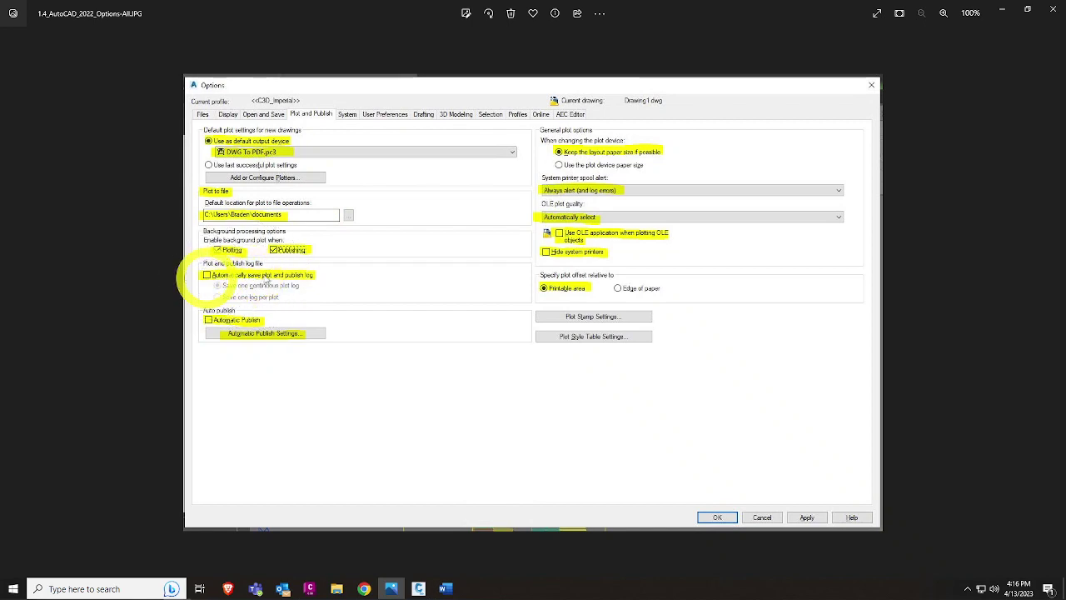
{"action": "left_click", "coordinate": [291, 213]}
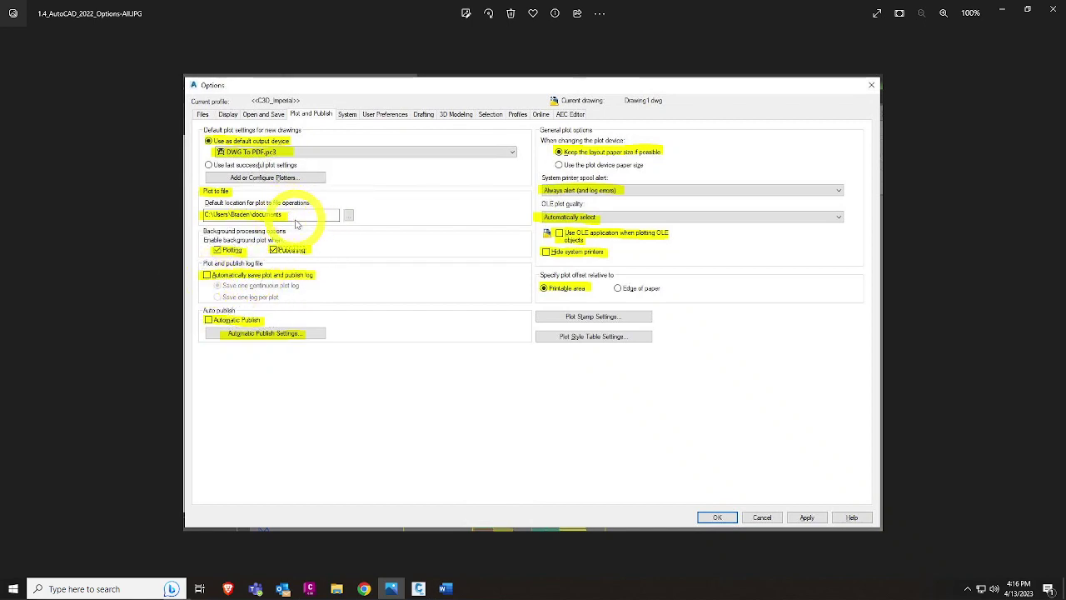
{"action": "left_click", "coordinate": [226, 324]}
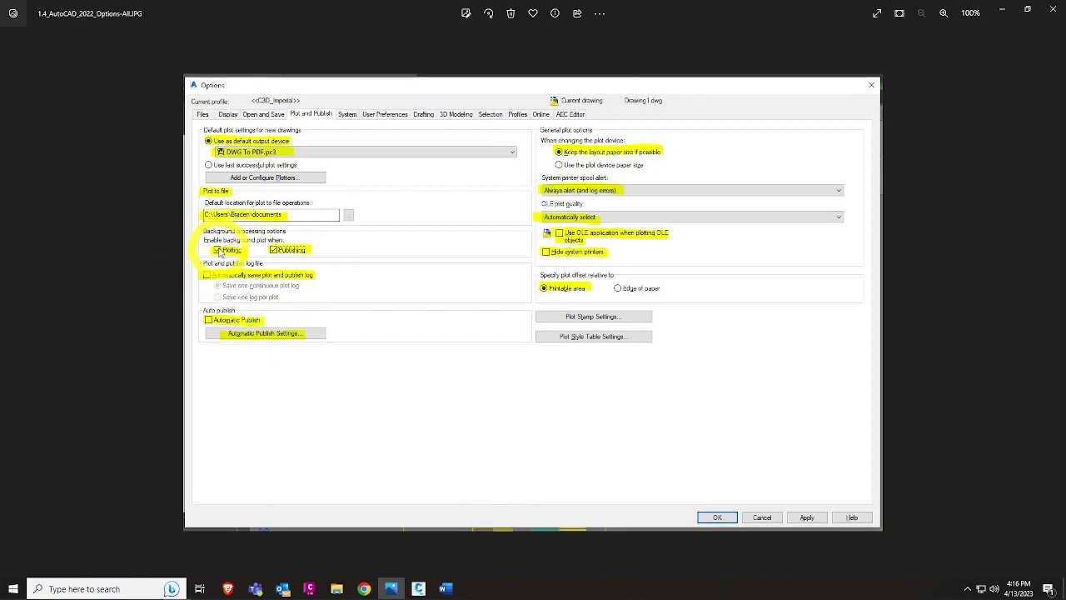
{"action": "left_click", "coordinate": [239, 252]}
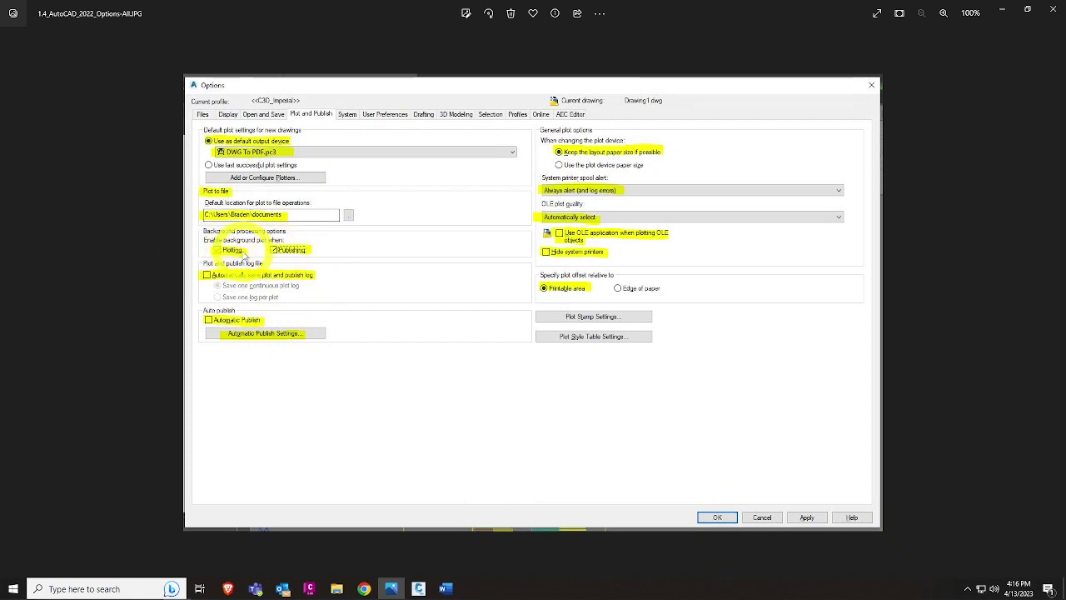
Step: Switch back to Civil 3D and set DWG To PDF.pc3 as the default output device in the Plot and Publish options
{"action": "left_click", "coordinate": [418, 589]}
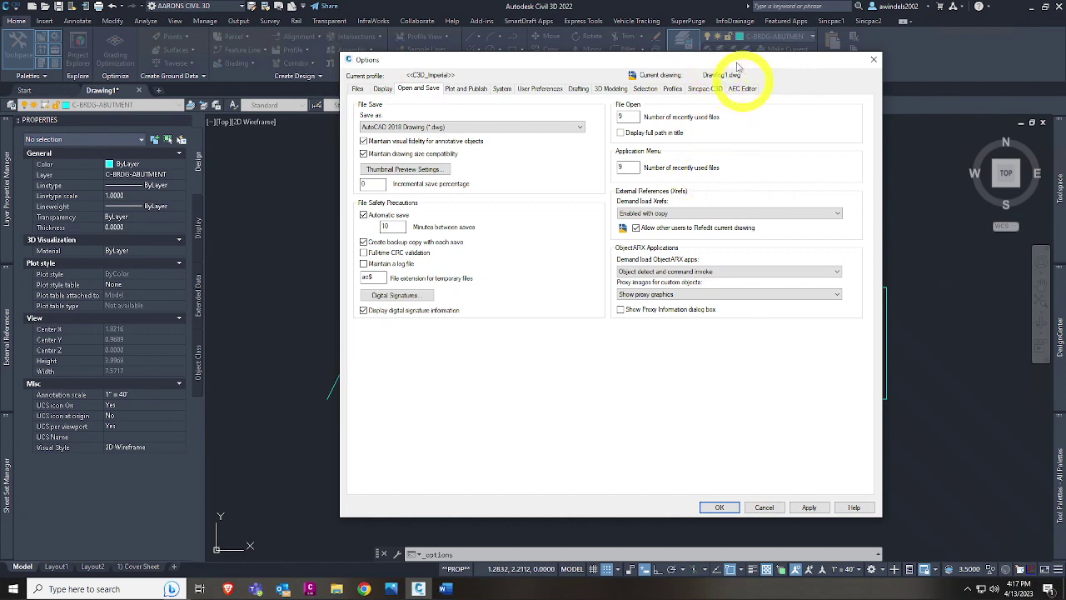
{"action": "left_click_drag", "start_coordinate": [737, 61], "coordinate": [721, 70]}
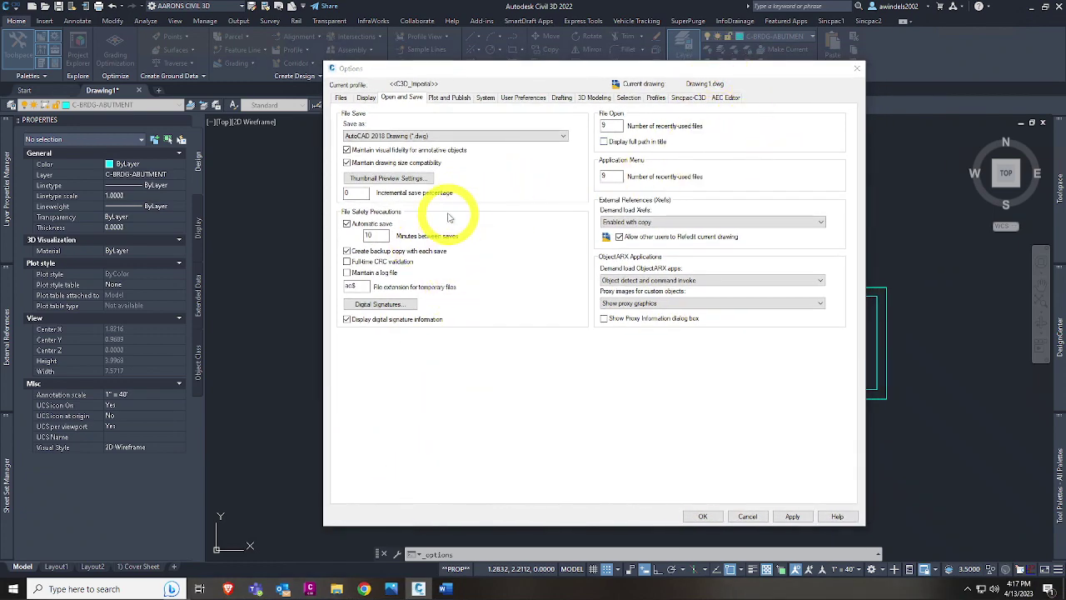
{"action": "left_click", "coordinate": [450, 98]}
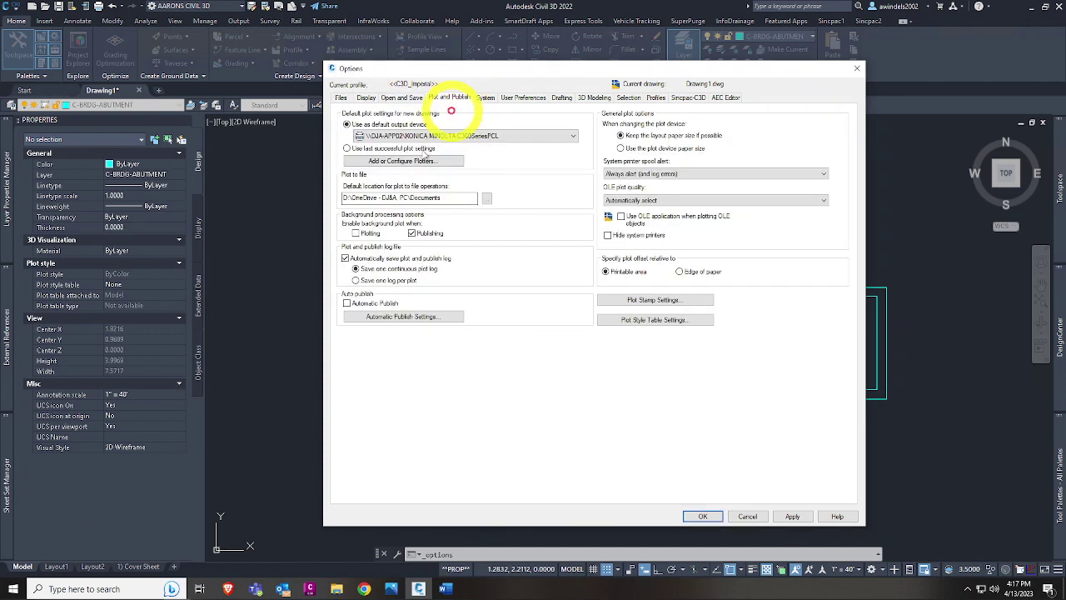
{"action": "left_click", "coordinate": [431, 137]}
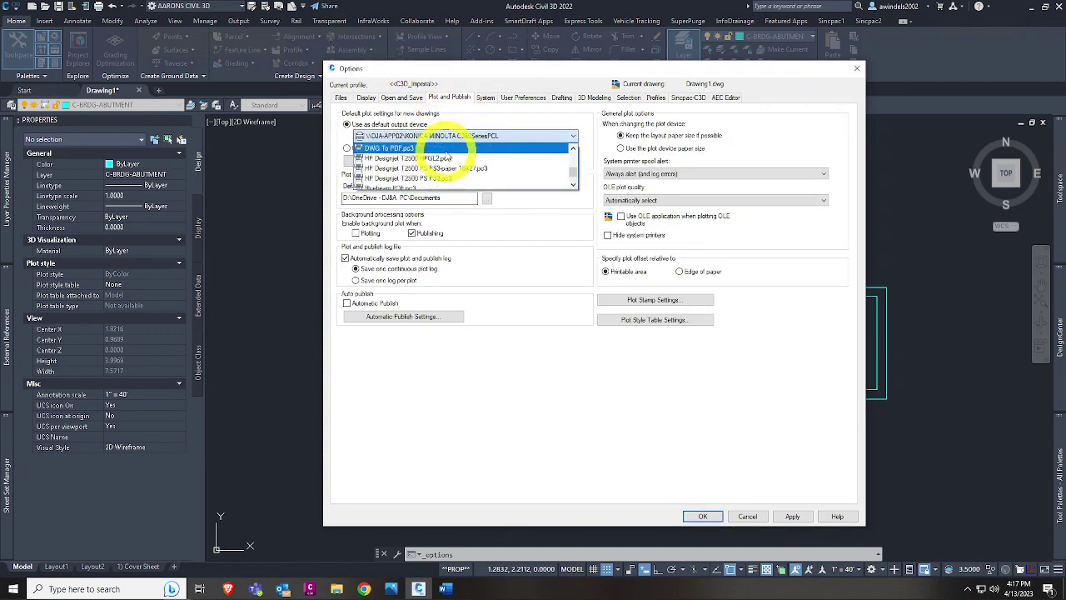
{"action": "left_click", "coordinate": [436, 147]}
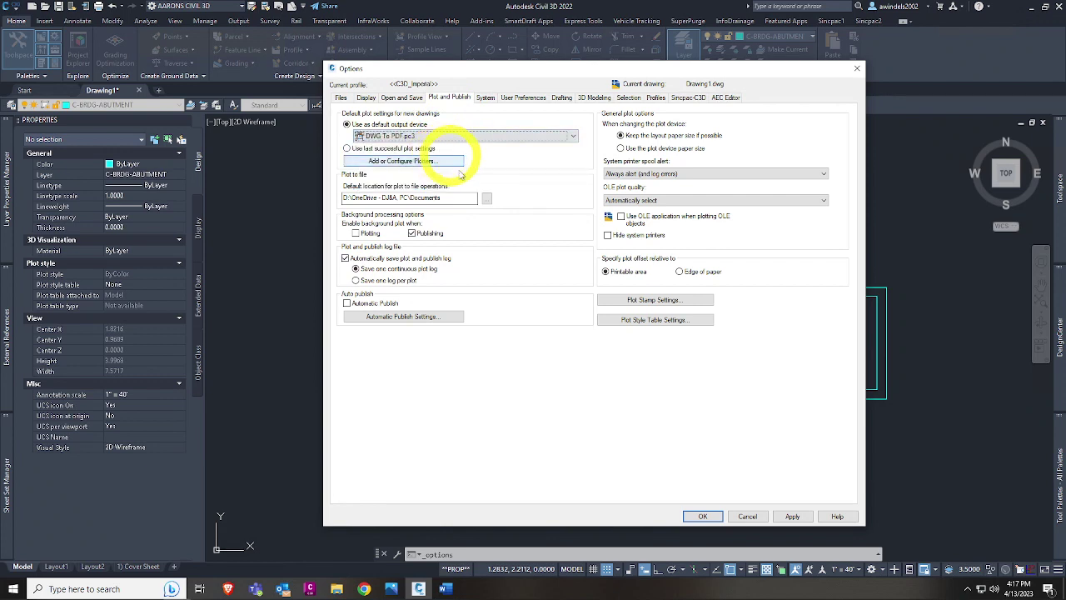
Step: Enable background plotting and turn off automatic saving of the plot and publish log
{"action": "left_click", "coordinate": [488, 198]}
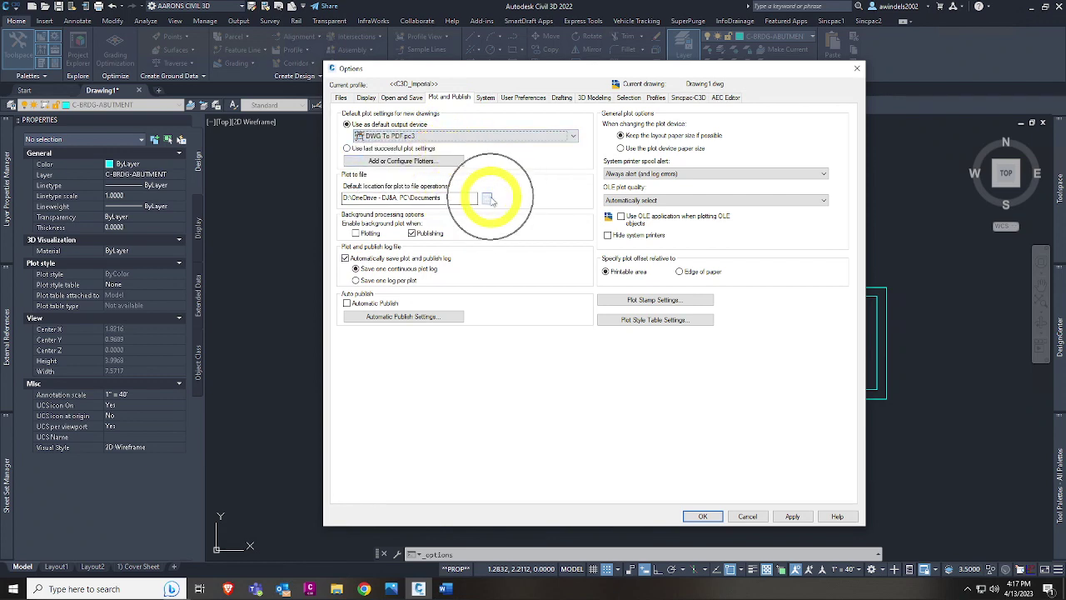
{"action": "left_click", "coordinate": [367, 234]}
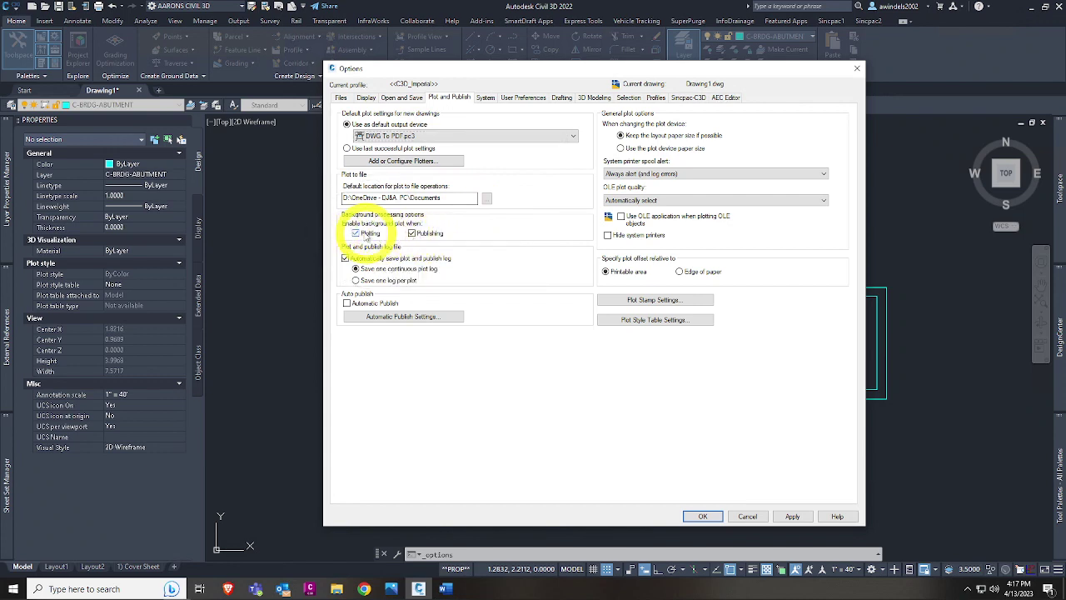
{"action": "left_click", "coordinate": [345, 258]}
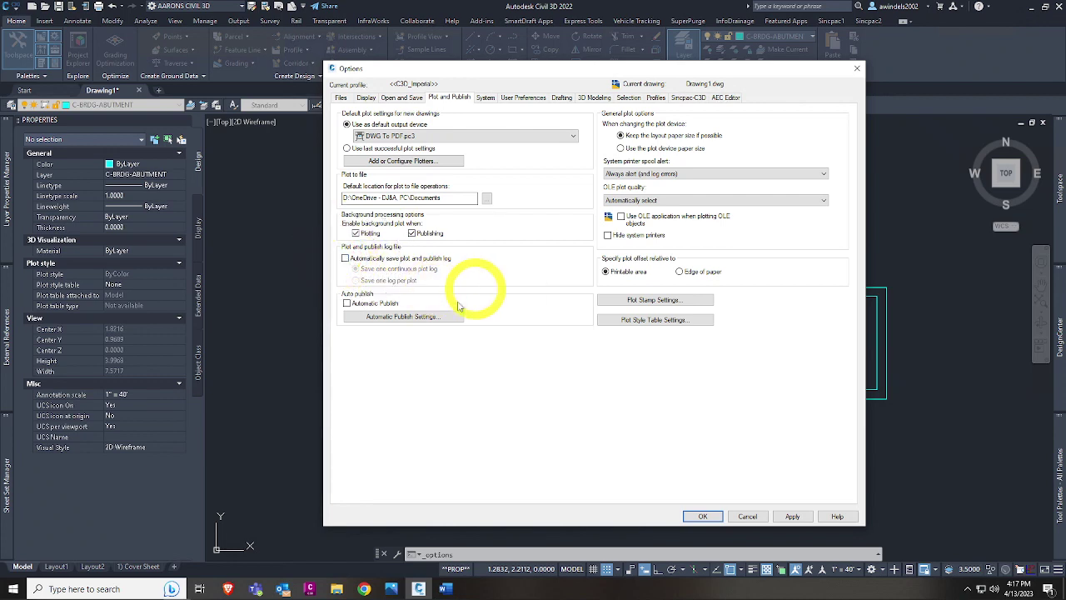
Step: Compare the remaining Plot and Publish options, including OLE plot quality and plot offset, with the reference image 1.4_AutoCAD_2022_Options-All.JPG
{"action": "left_click", "coordinate": [400, 589]}
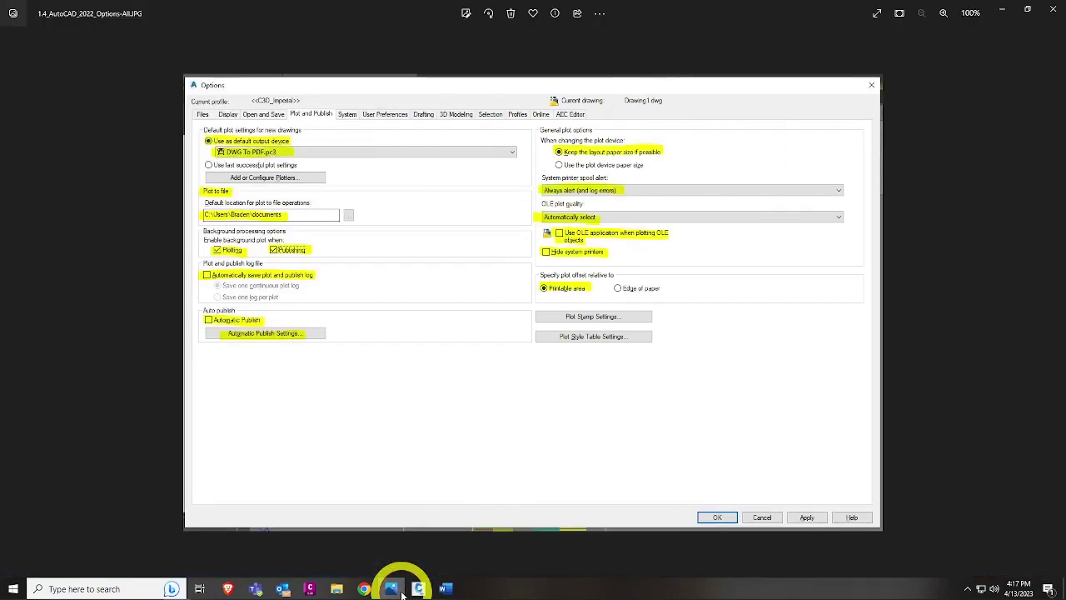
{"action": "left_click", "coordinate": [401, 591]}
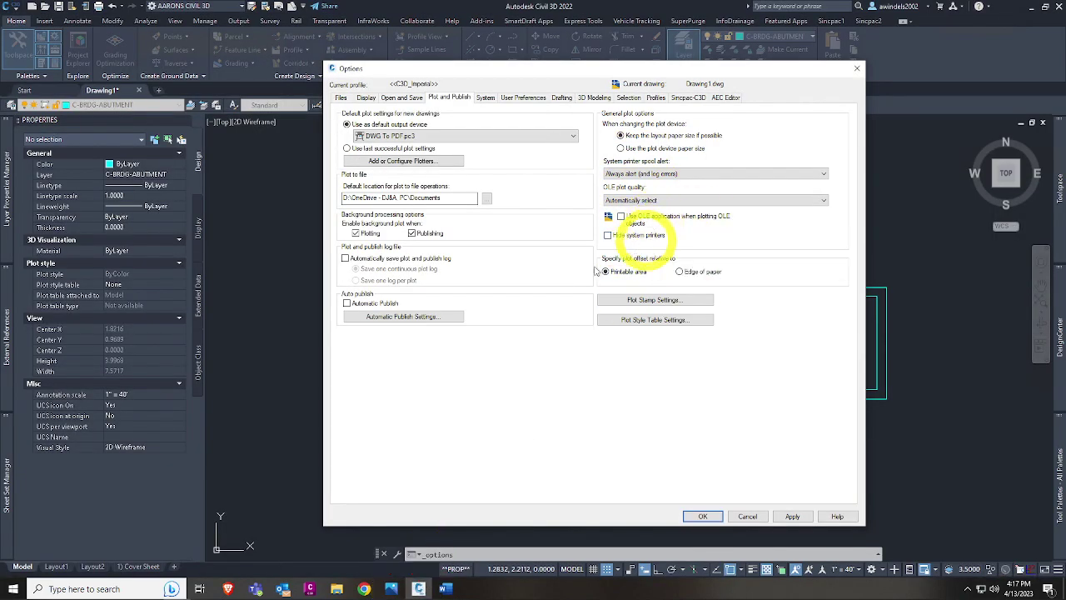
{"action": "left_click", "coordinate": [390, 589]}
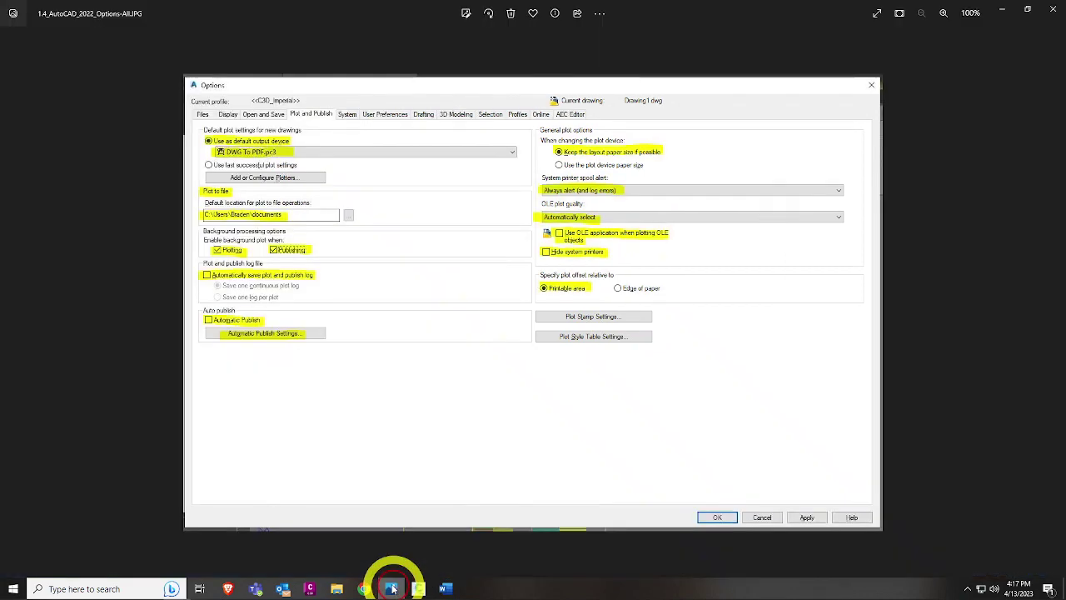
{"action": "left_click", "coordinate": [391, 589]}
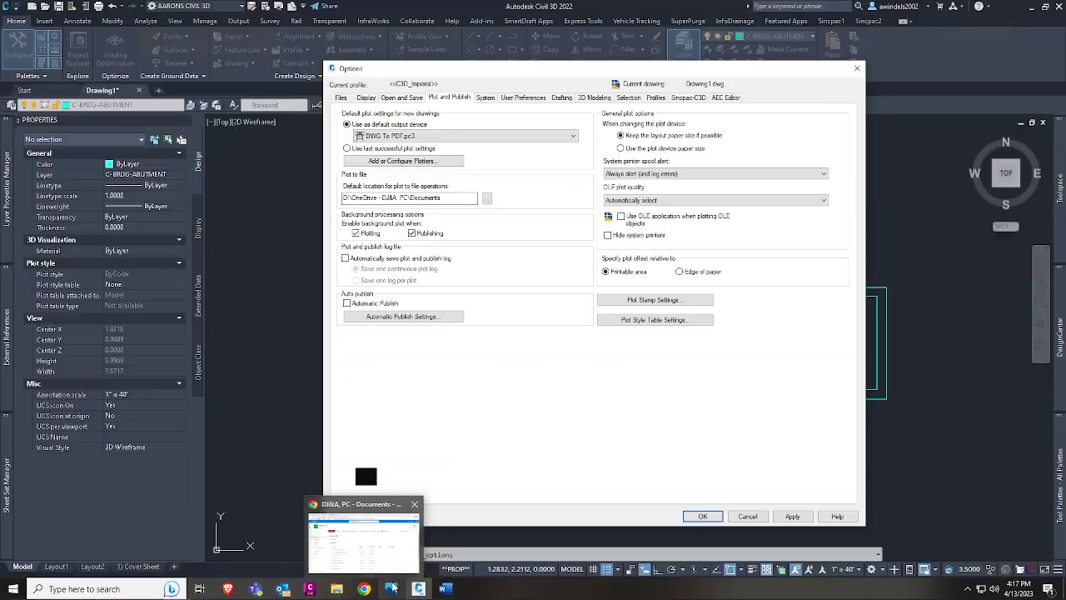
{"action": "left_click", "coordinate": [390, 589]}
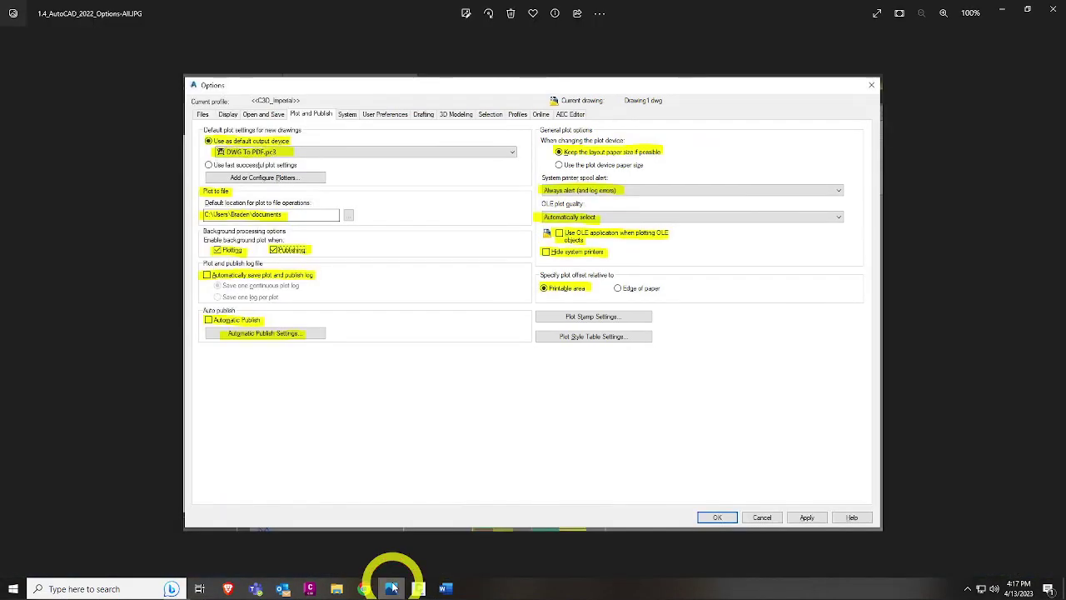
{"action": "left_click", "coordinate": [391, 589]}
{"action": "left_click", "coordinate": [671, 200]}
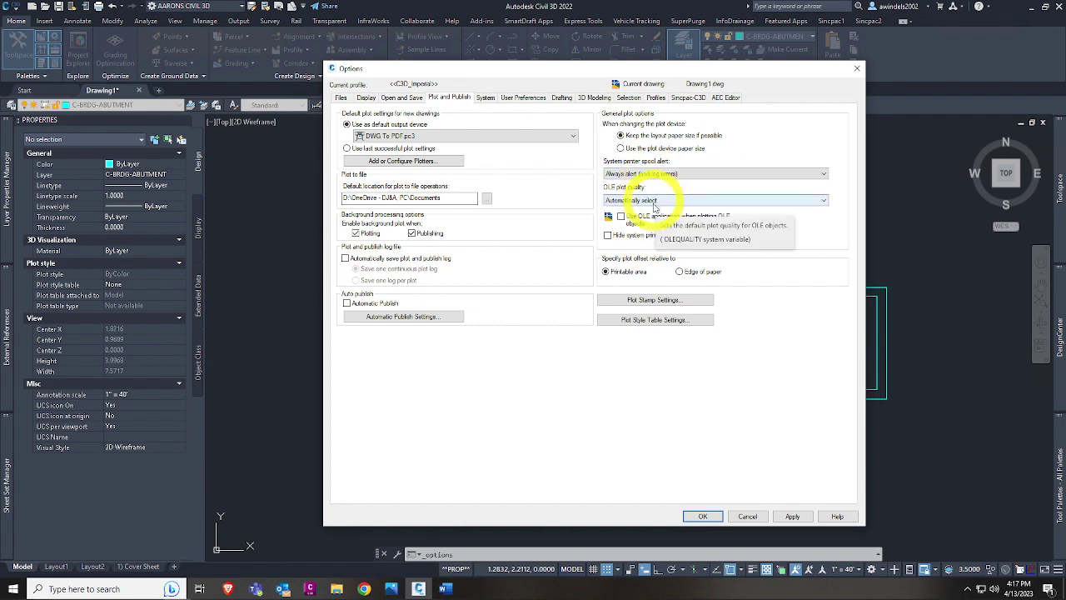
{"action": "left_click", "coordinate": [630, 200]}
{"action": "left_click", "coordinate": [391, 588]}
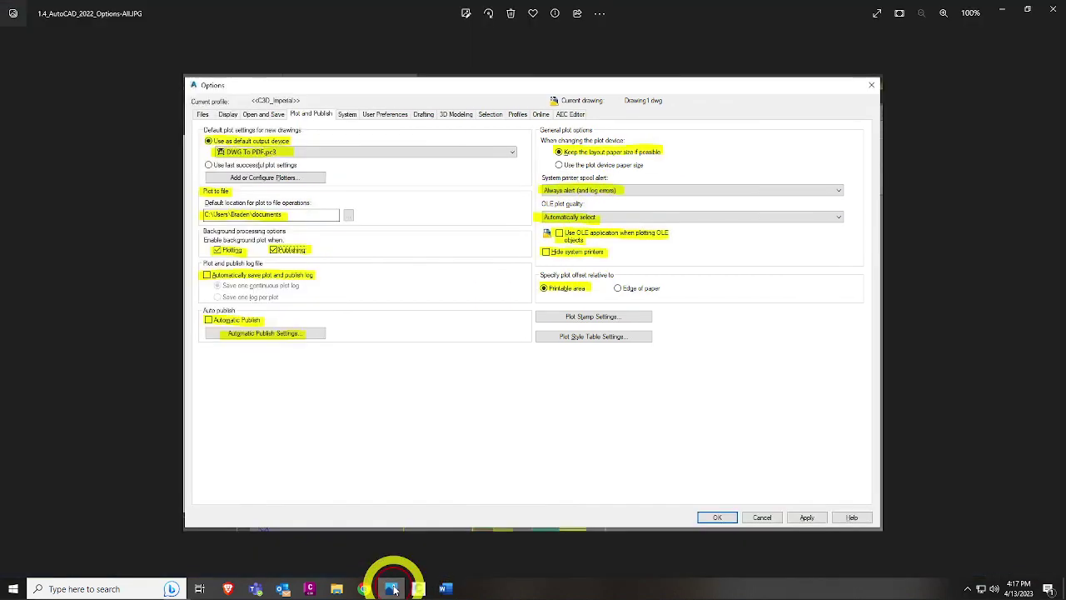
{"action": "left_click", "coordinate": [391, 589]}
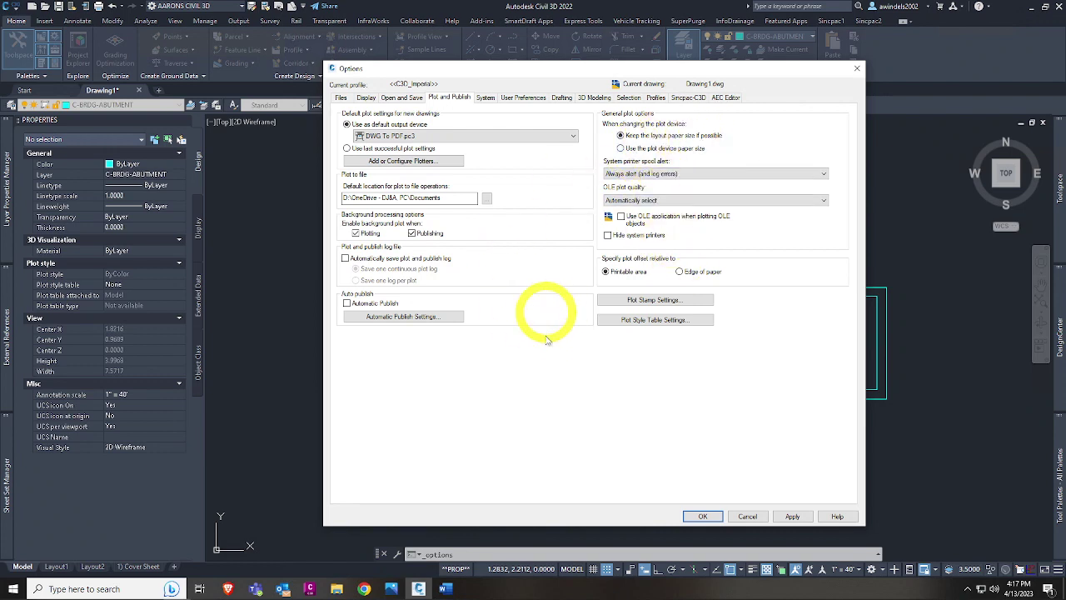
Step: Return to the Open and Save options and review the automatic save setting and the minutes between saves
{"action": "left_click", "coordinate": [406, 97]}
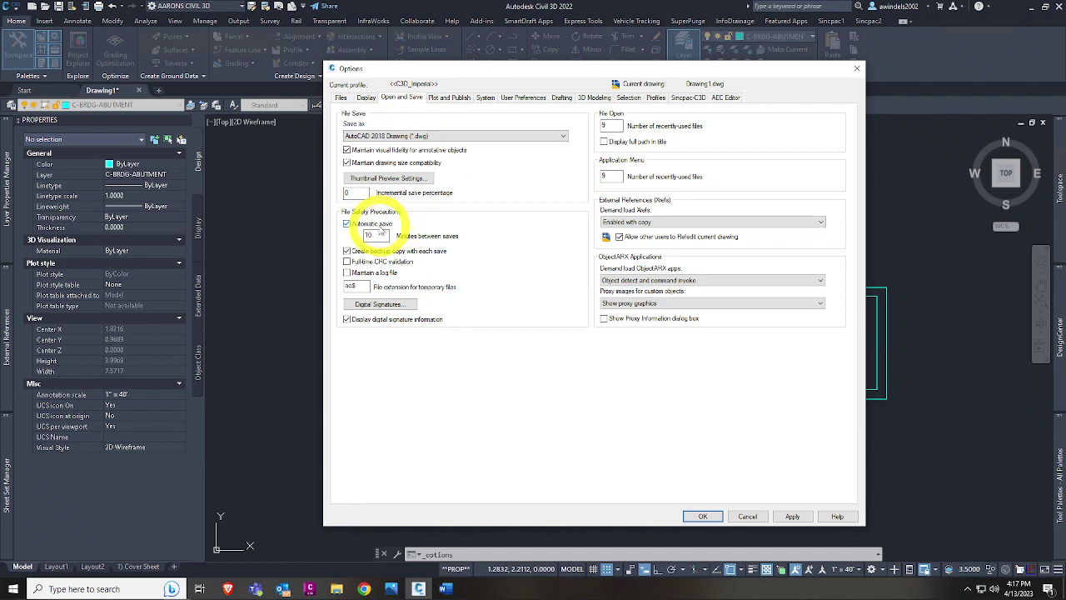
{"action": "mouse_move", "coordinate": [380, 228]}
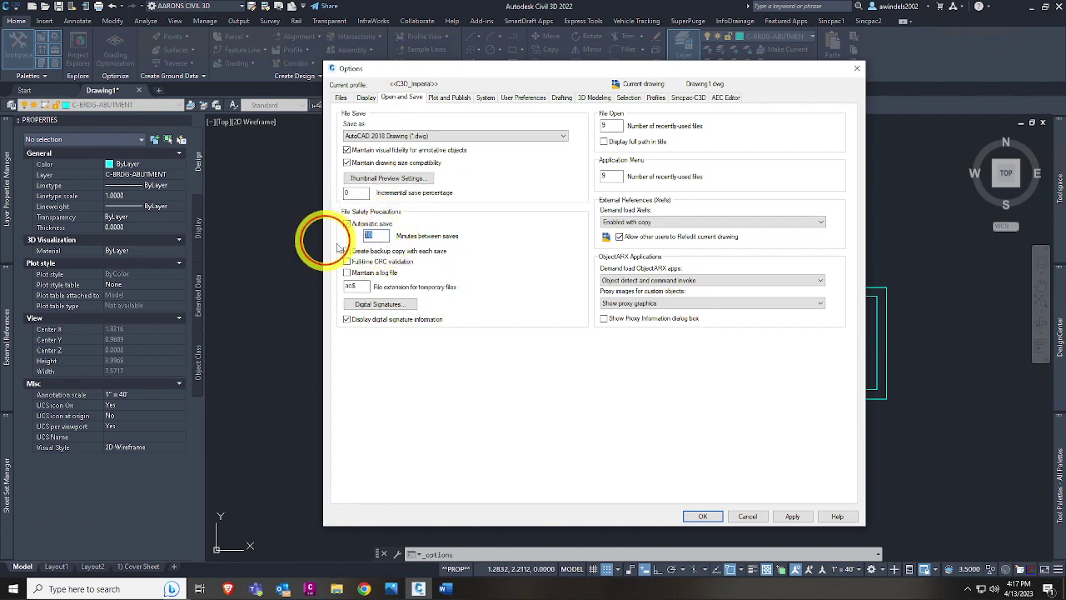
{"action": "double_click", "coordinate": [372, 236]}
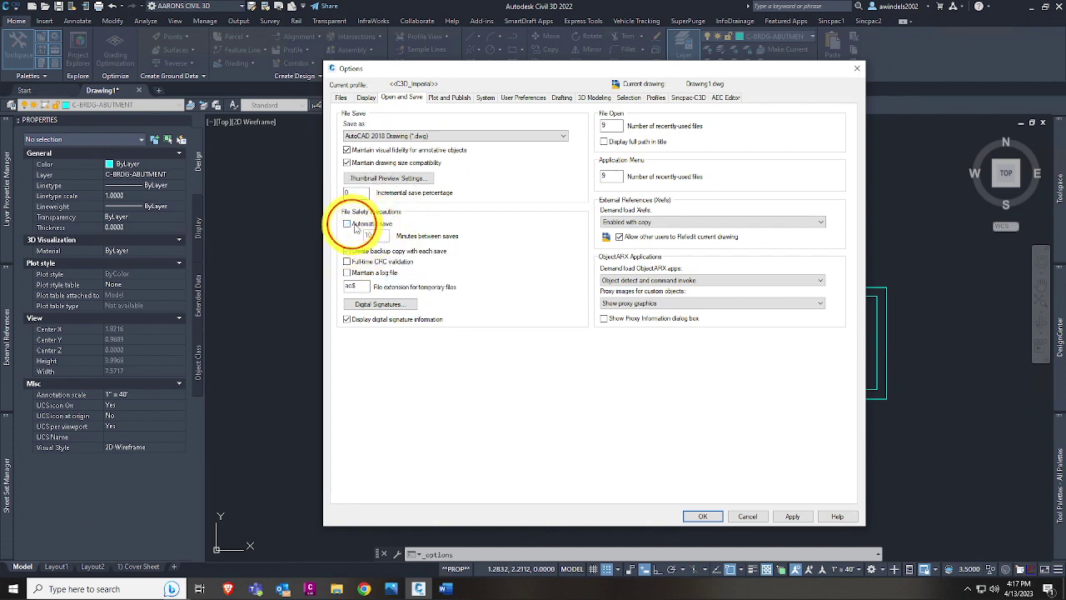
{"action": "left_click", "coordinate": [355, 227]}
{"action": "left_click", "coordinate": [353, 224]}
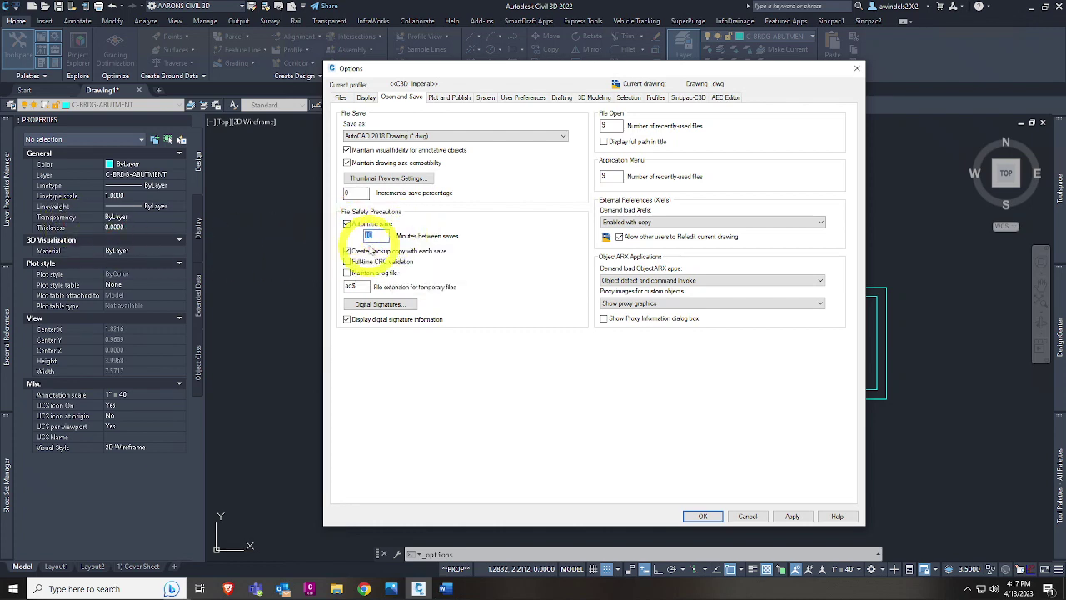
{"action": "double_click", "coordinate": [373, 236]}
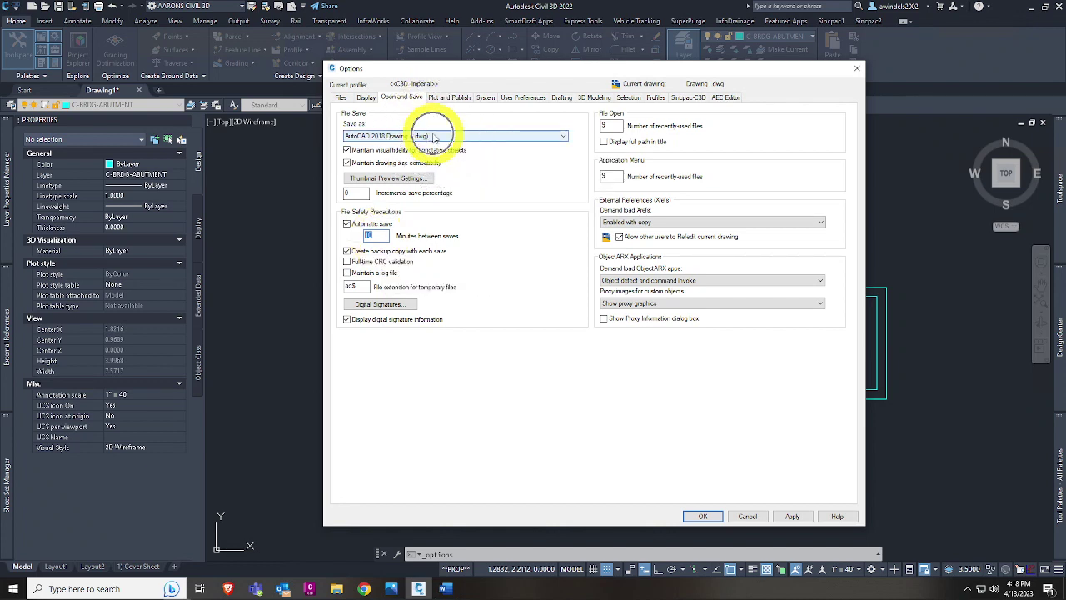
Step: Review the default save-as format and the number of recently used files in the Open and Save options
{"action": "left_click", "coordinate": [438, 137]}
{"action": "left_click", "coordinate": [440, 143]}
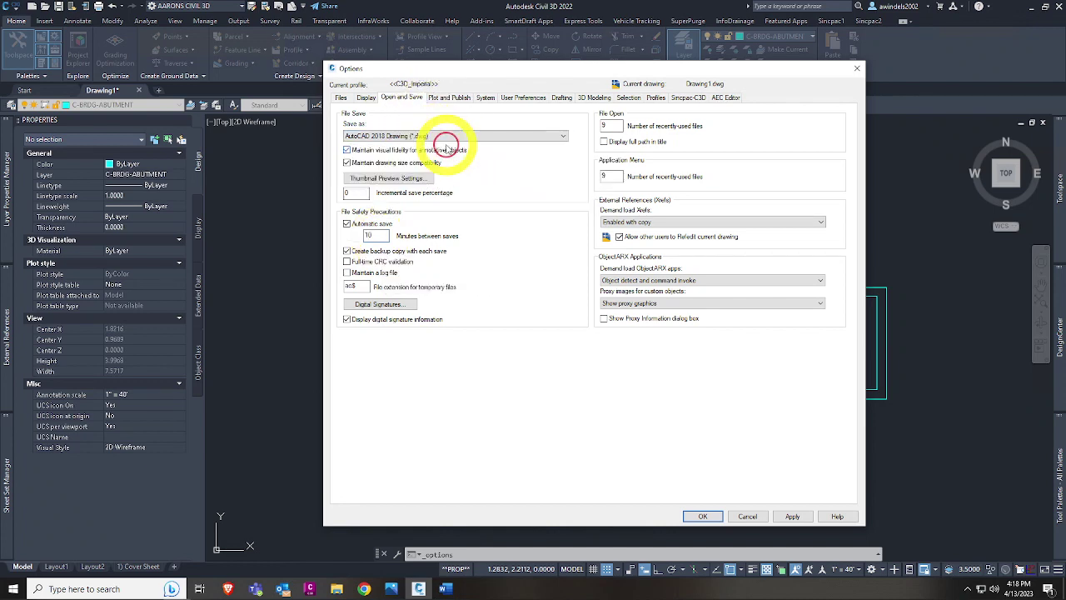
{"action": "mouse_move", "coordinate": [393, 594]}
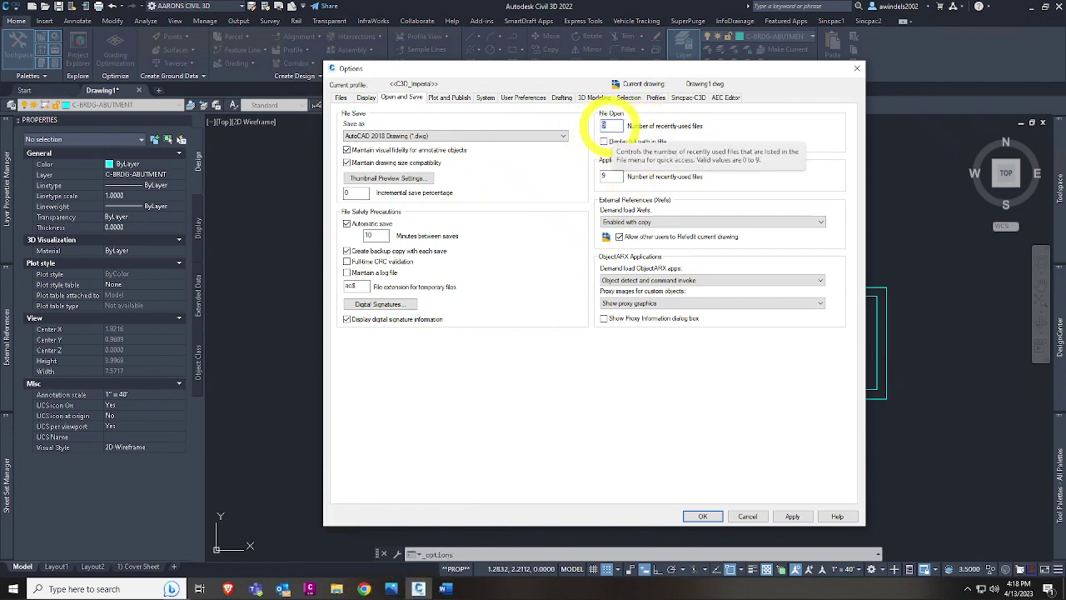
{"action": "double_click", "coordinate": [606, 125]}
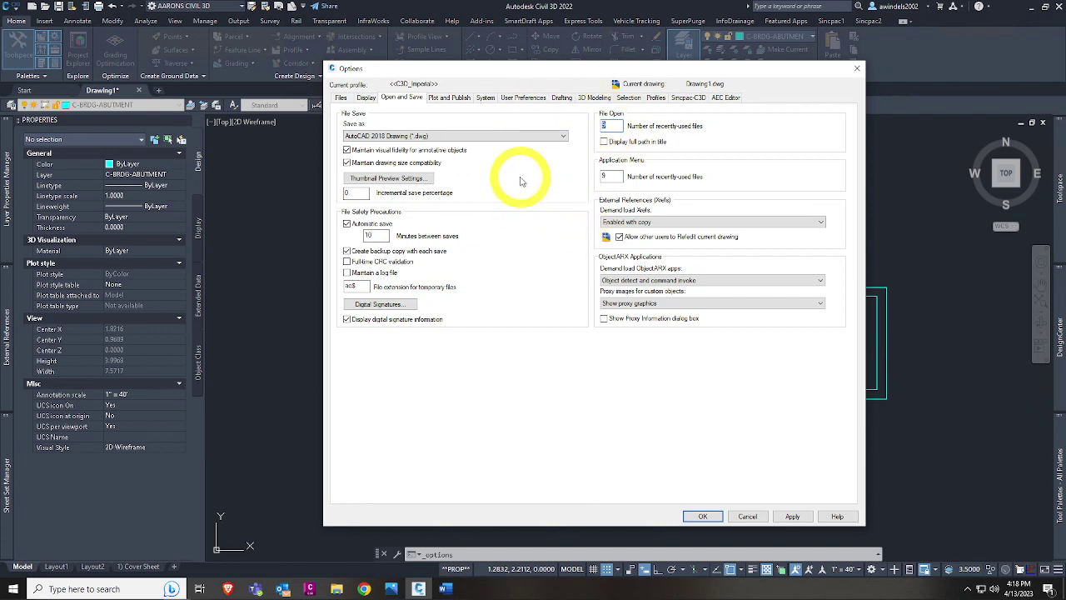
Step: Set the layout regen option in the System options to cache the model tab and all layouts
{"action": "left_click", "coordinate": [460, 98]}
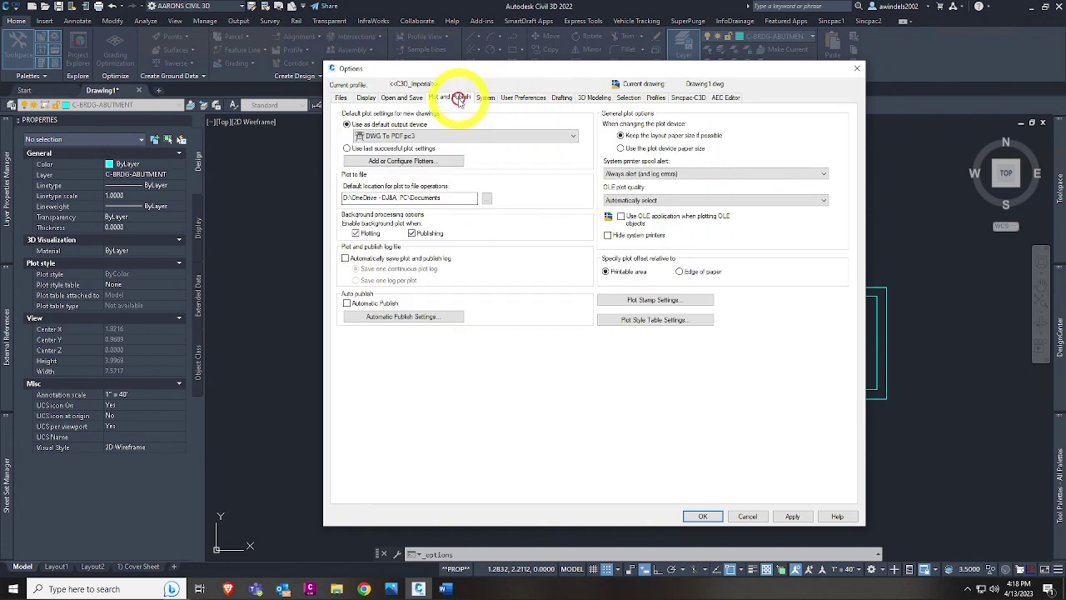
{"action": "left_click", "coordinate": [486, 98]}
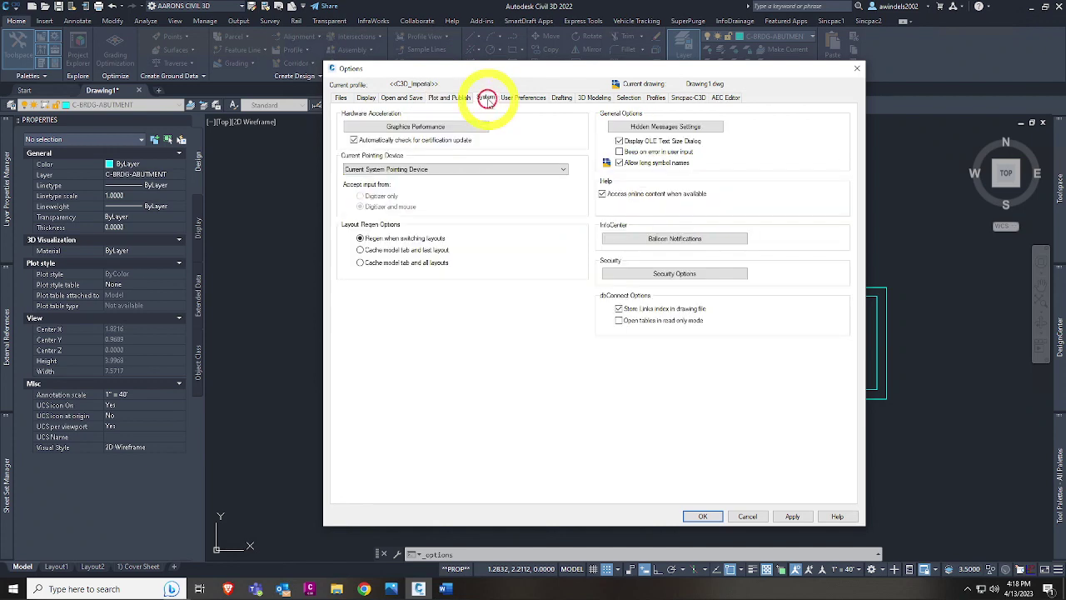
{"action": "left_click", "coordinate": [401, 265]}
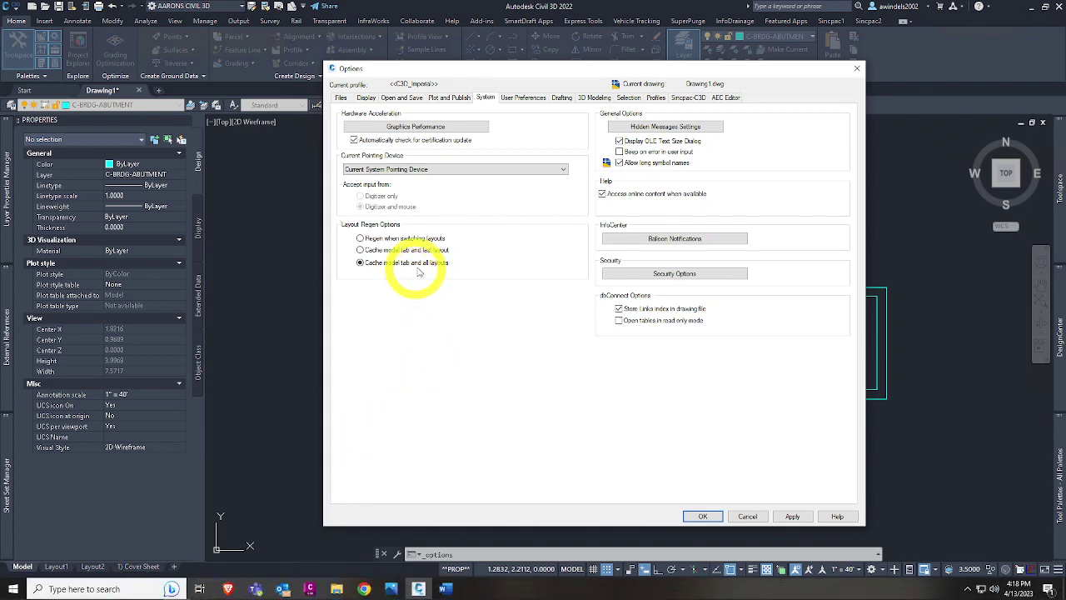
Step: Switch to Photos, compare the System options with 1.5_AutoCAD_2022_Options-All.JPG, and return to Civil 3D
{"action": "left_click", "coordinate": [391, 588]}
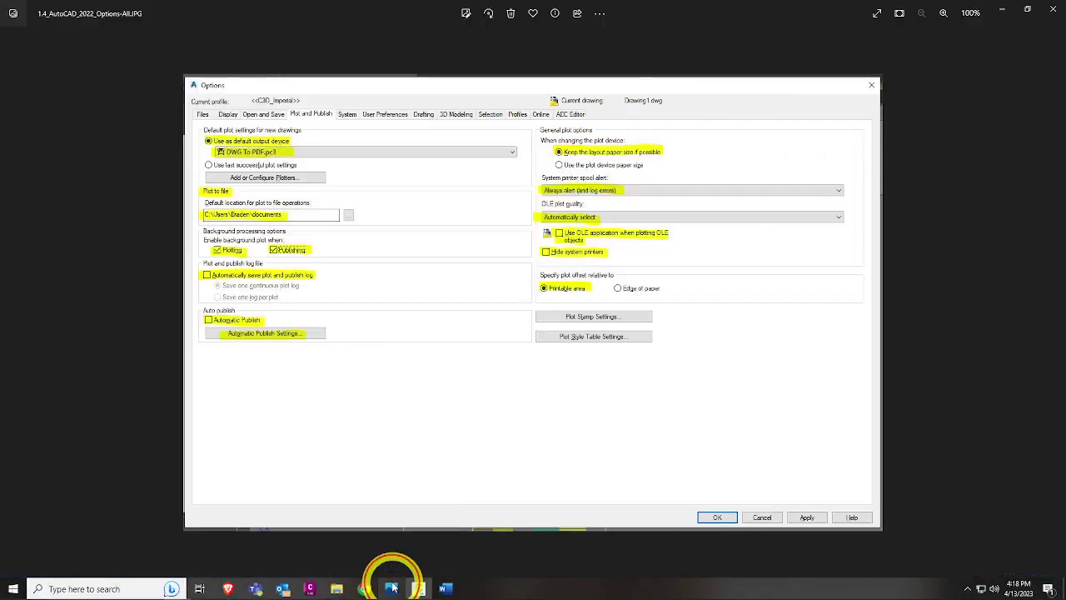
{"action": "left_click", "coordinate": [454, 427]}
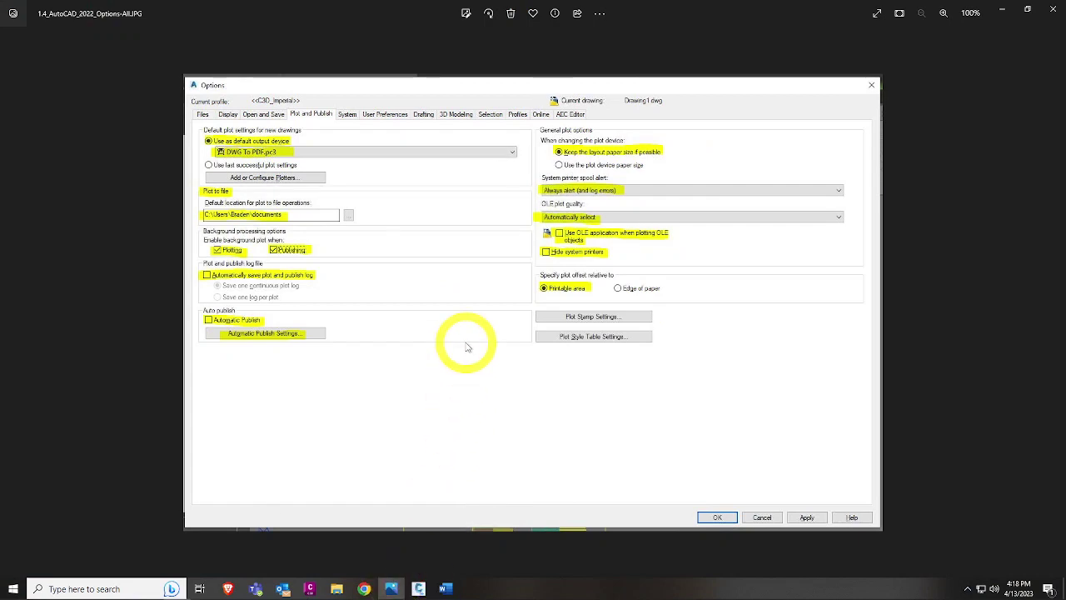
{"action": "key", "text": "Right"}
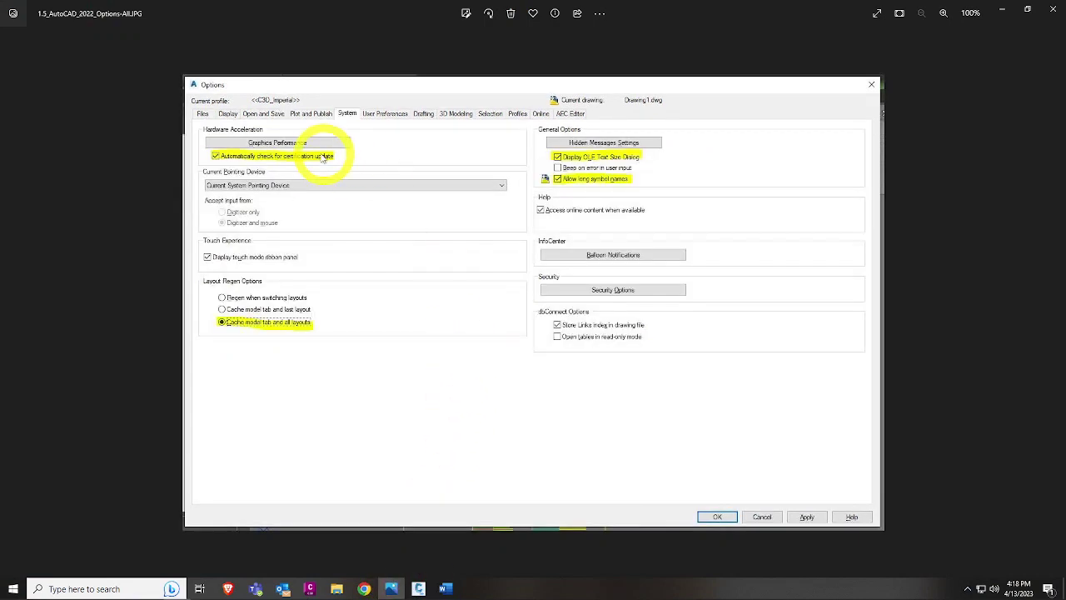
{"action": "mouse_move", "coordinate": [392, 585]}
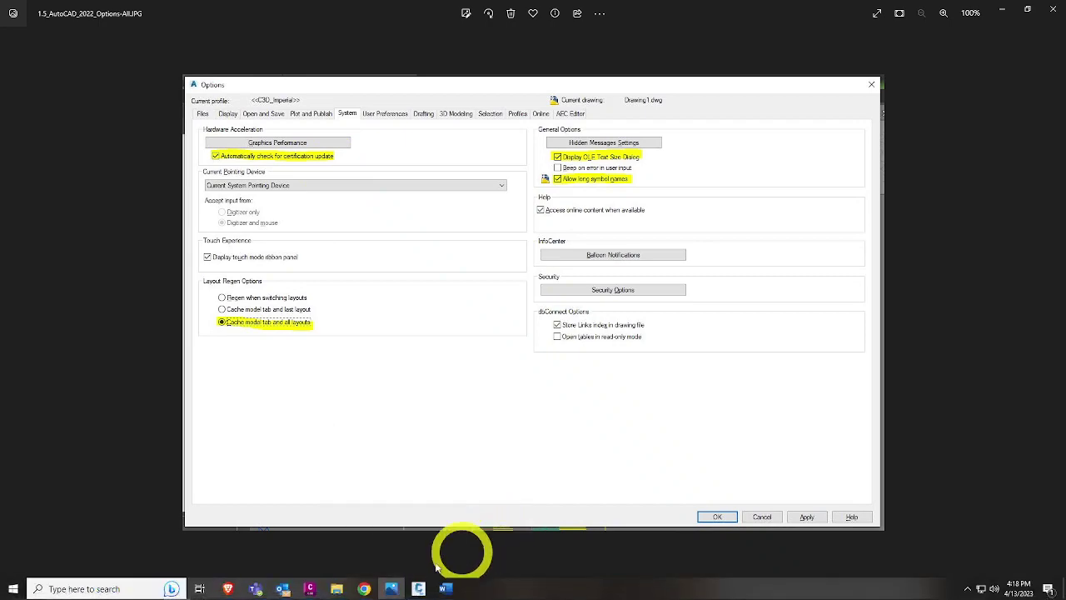
{"action": "left_click", "coordinate": [398, 588]}
{"action": "left_click", "coordinate": [397, 587]}
{"action": "left_click", "coordinate": [397, 588]}
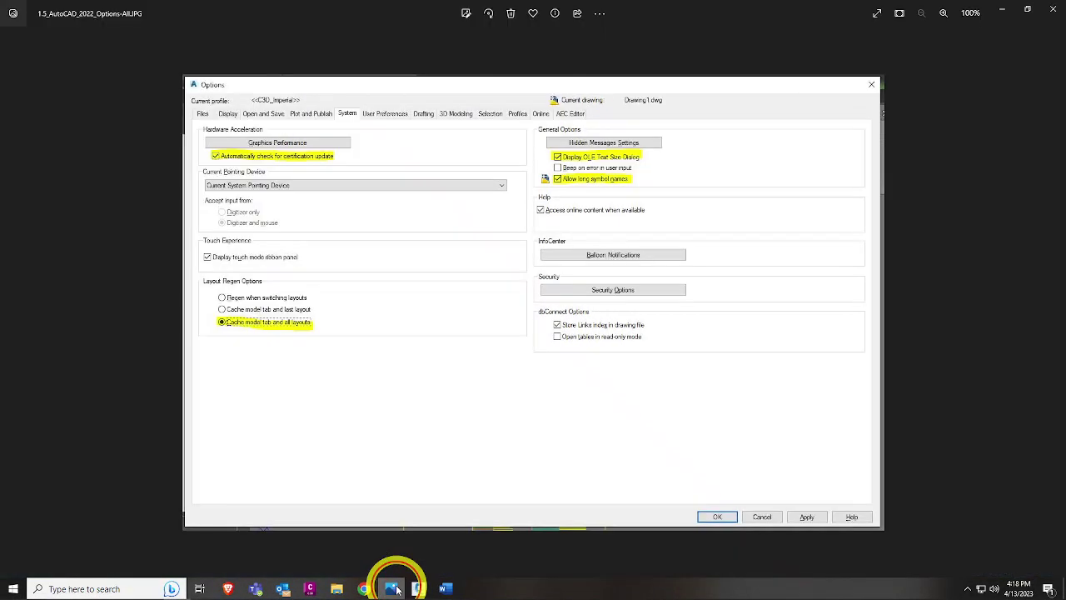
{"action": "left_click", "coordinate": [398, 587]}
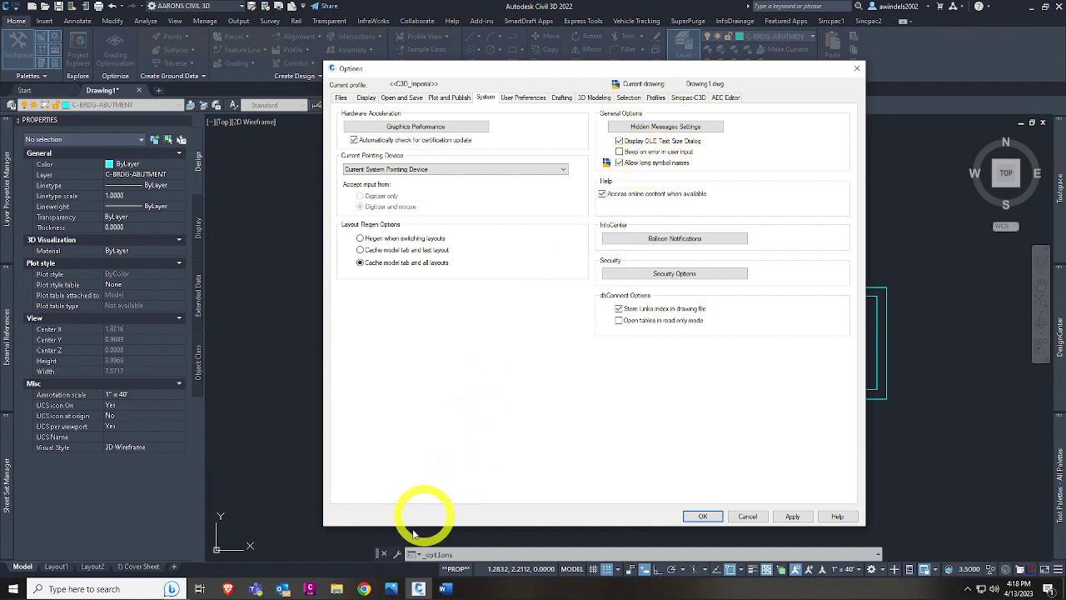
Step: Show the User Preferences options, compare them with 1.6_AutoCAD_2022_Options-All.JPG in Photos, and return to Civil 3D
{"action": "left_click", "coordinate": [523, 97]}
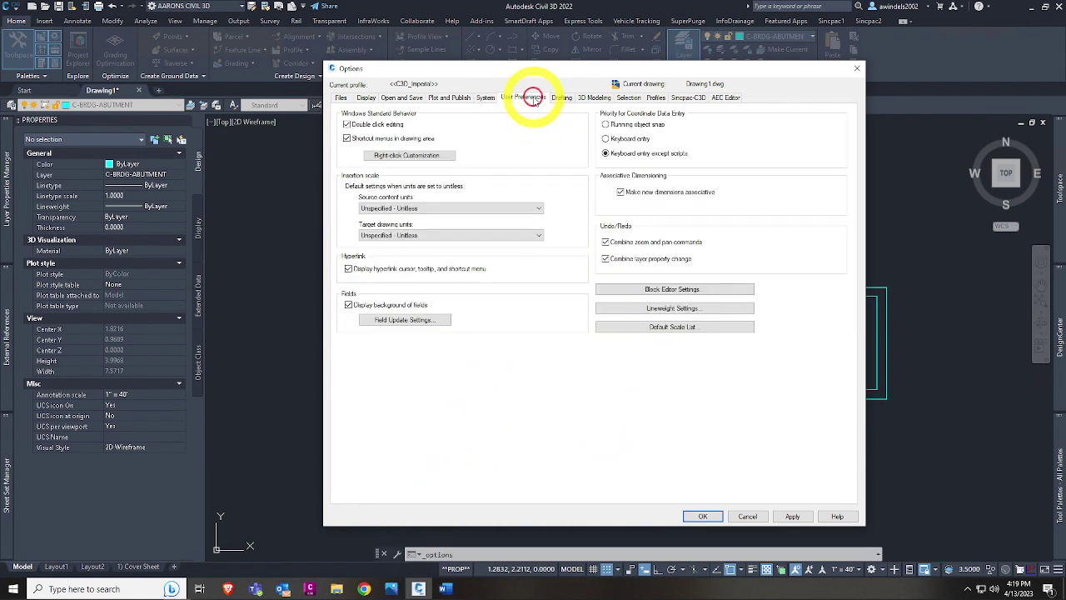
{"action": "left_click", "coordinate": [390, 588]}
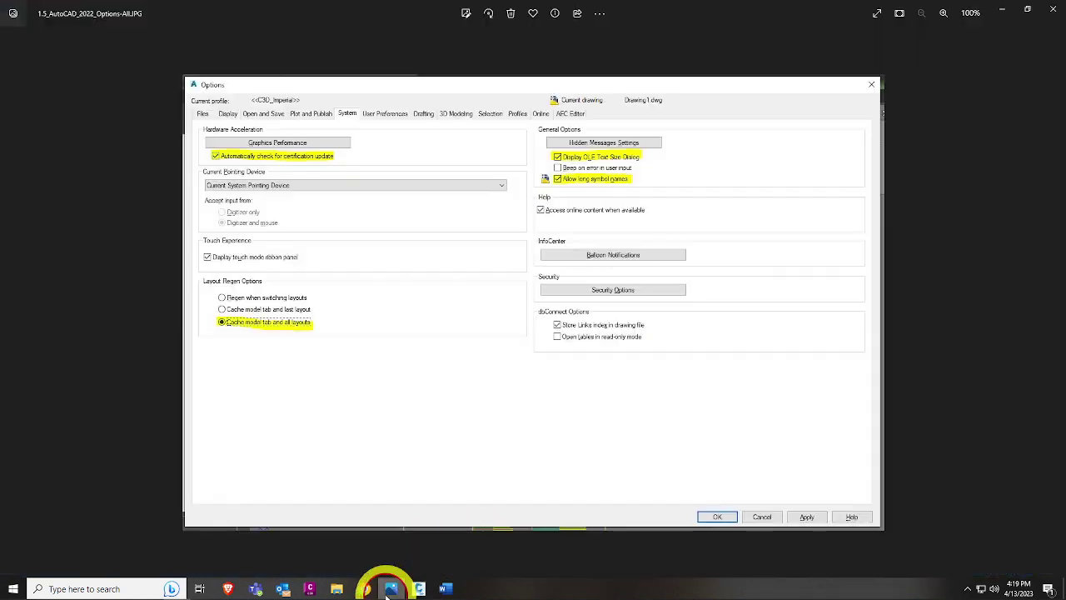
{"action": "key", "text": "Right"}
{"action": "left_click", "coordinate": [502, 404]}
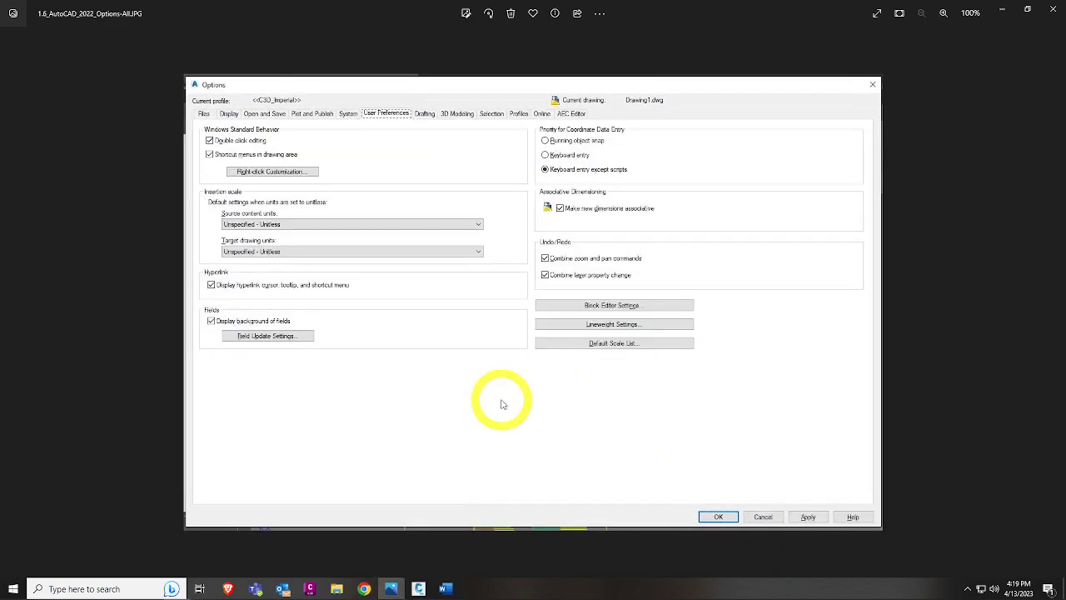
{"action": "left_click", "coordinate": [396, 591]}
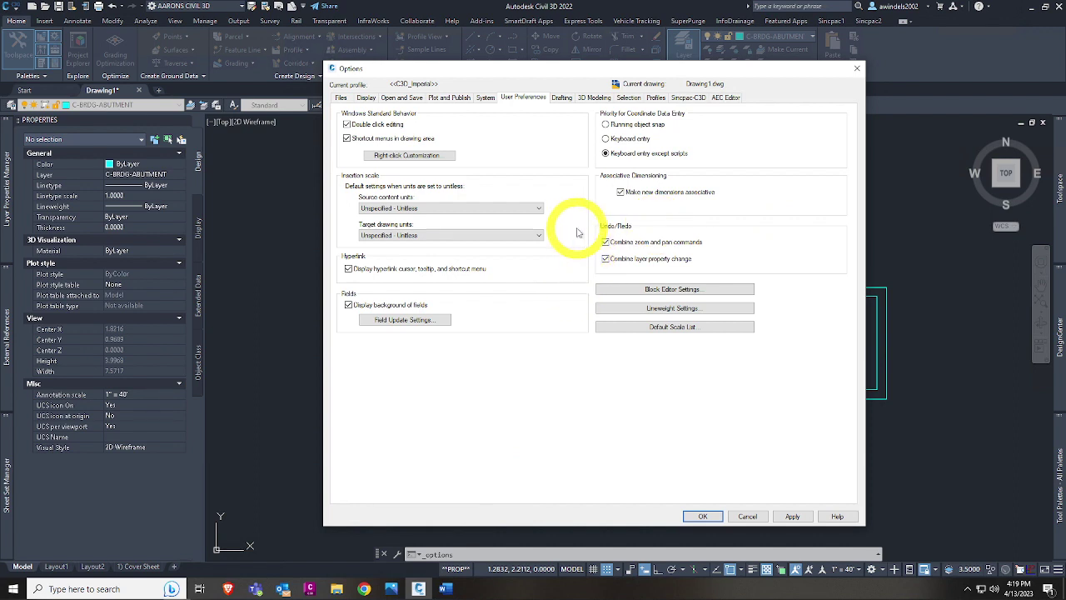
Step: Show the Drafting options, compare them with 1.7_AutoCAD_2022_Options-All.JPG in Photos, and return to Civil 3D
{"action": "left_click", "coordinate": [560, 97]}
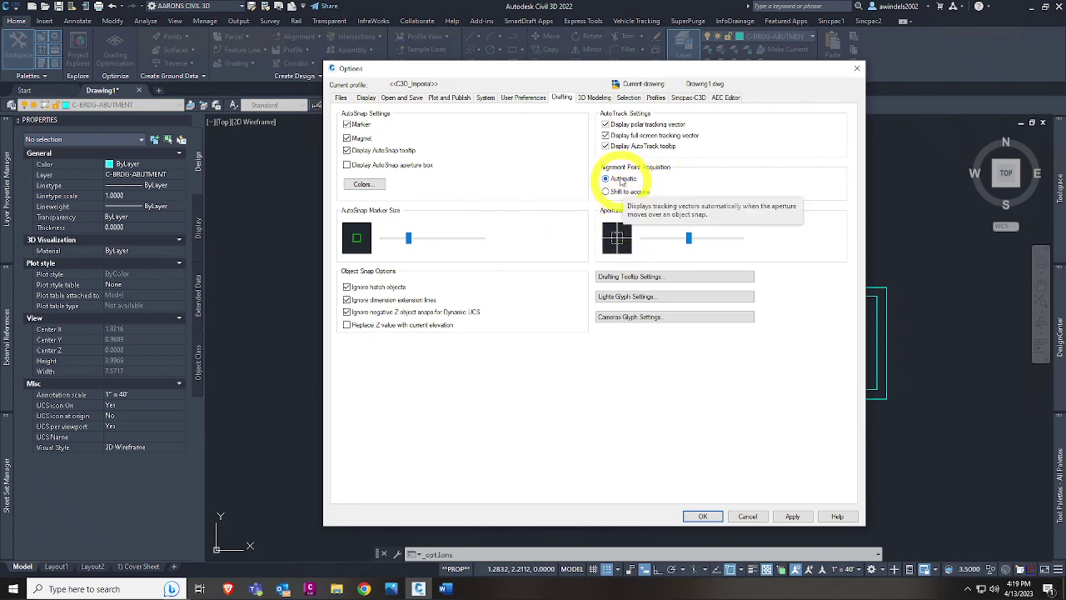
{"action": "left_click", "coordinate": [390, 588]}
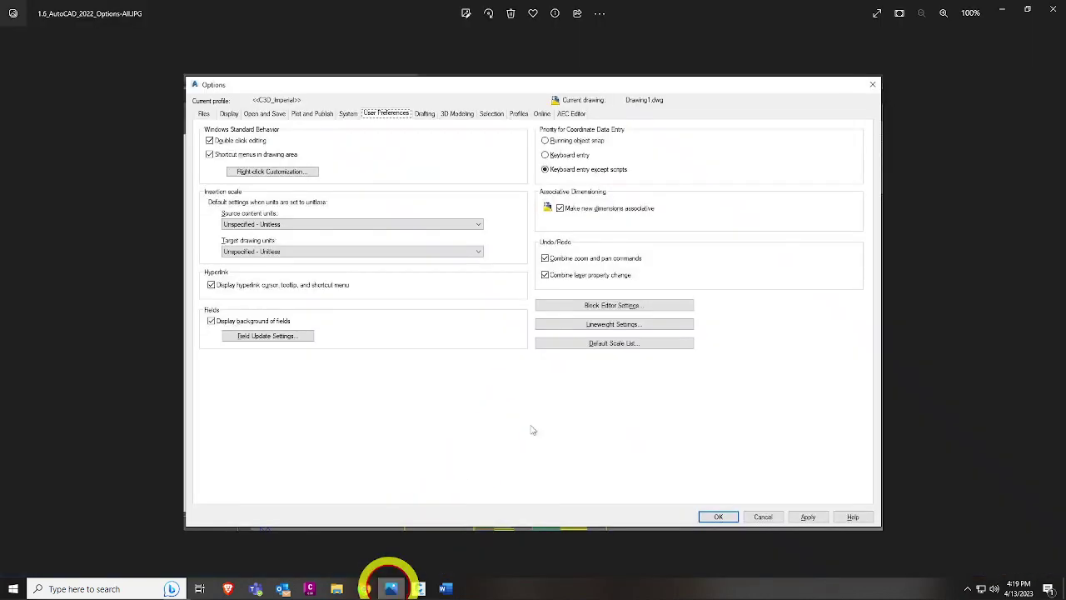
{"action": "left_click", "coordinate": [533, 429]}
{"action": "key", "text": "Right"}
{"action": "left_click", "coordinate": [400, 588]}
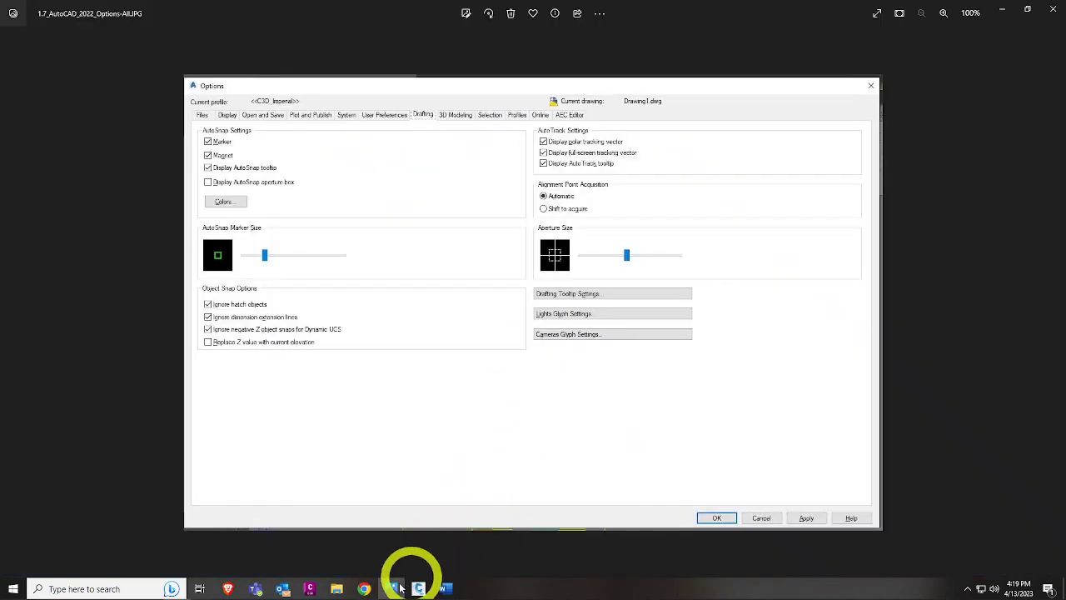
{"action": "left_click", "coordinate": [394, 589]}
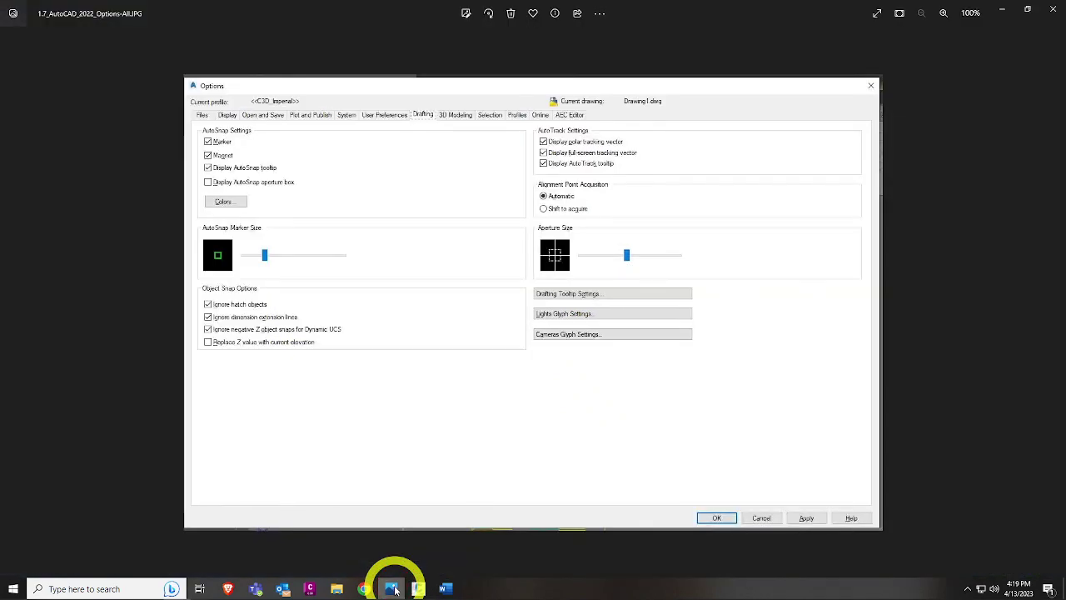
{"action": "left_click", "coordinate": [395, 588]}
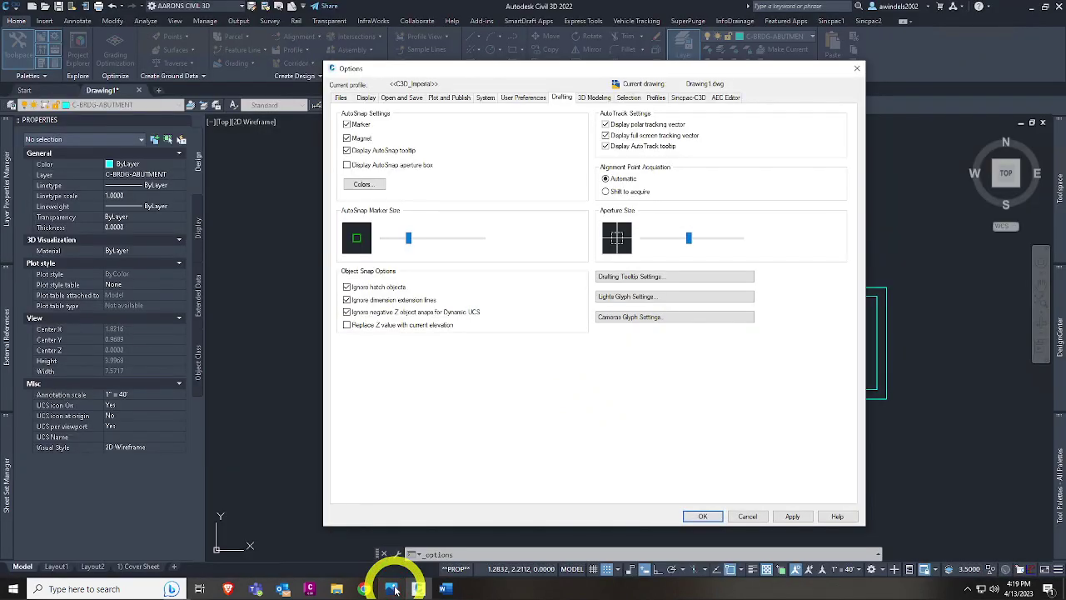
Step: View the 3D Modeling options, then switch to Photos and study the drawing window color settings in 1.8_AutoCAD_2022_Options-All.JPG
{"action": "left_click", "coordinate": [594, 98]}
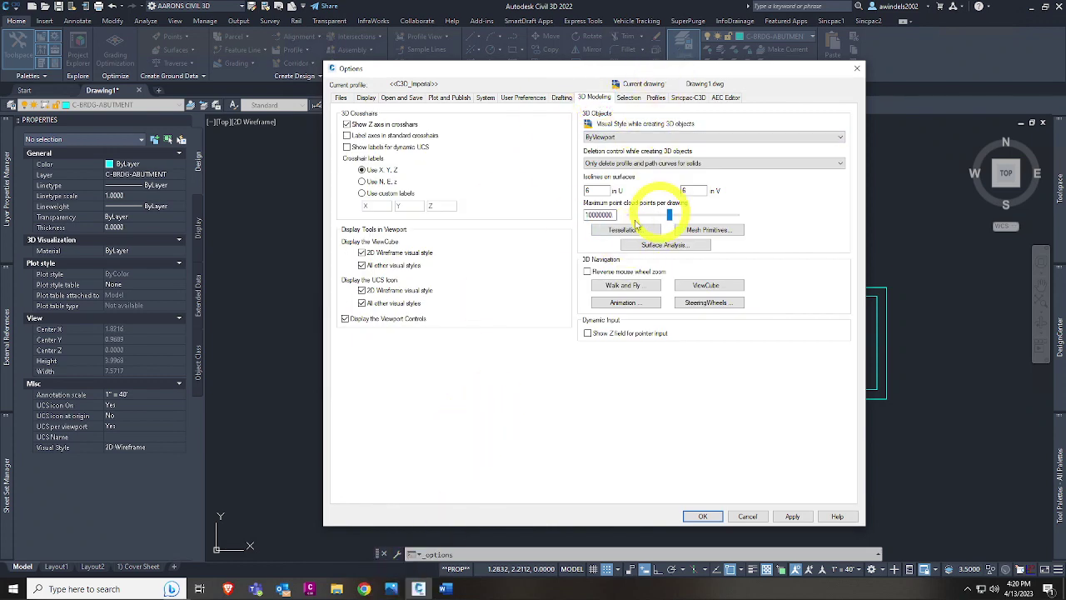
{"action": "left_click", "coordinate": [391, 589]}
{"action": "left_click", "coordinate": [492, 363]}
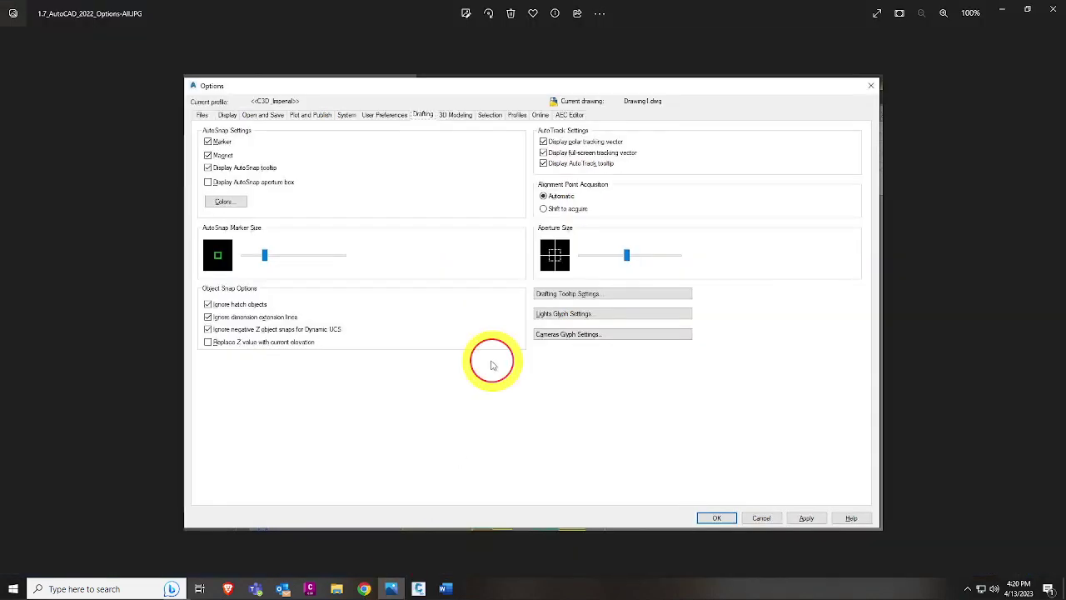
{"action": "key", "text": "Right"}
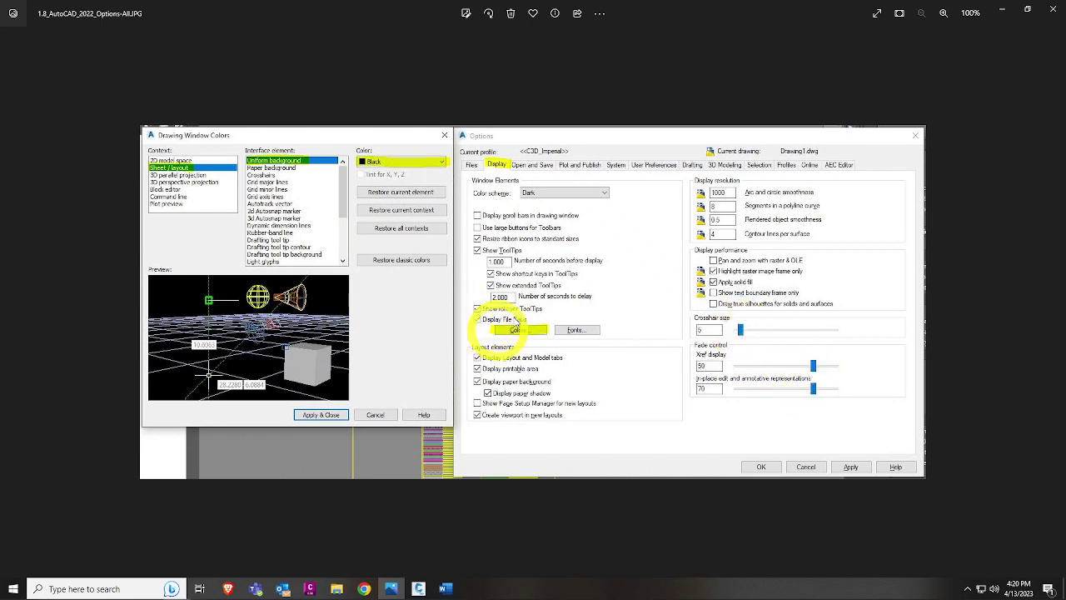
{"action": "left_click", "coordinate": [518, 330]}
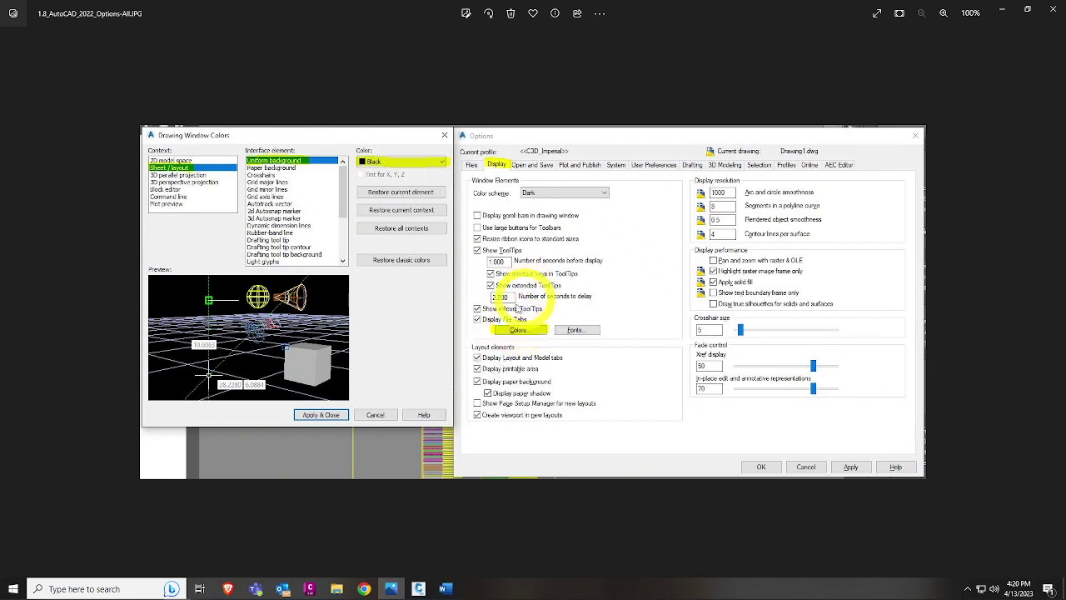
{"action": "left_click", "coordinate": [185, 169]}
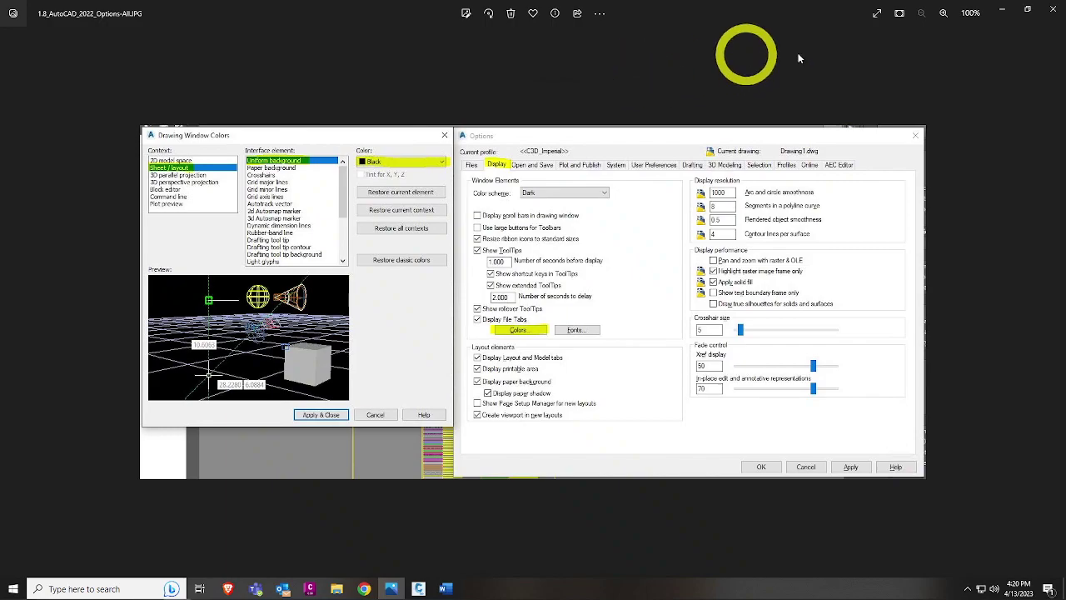
Step: Return to Civil 3D and open the drawing window color settings from the Display options
{"action": "left_click", "coordinate": [1006, 9]}
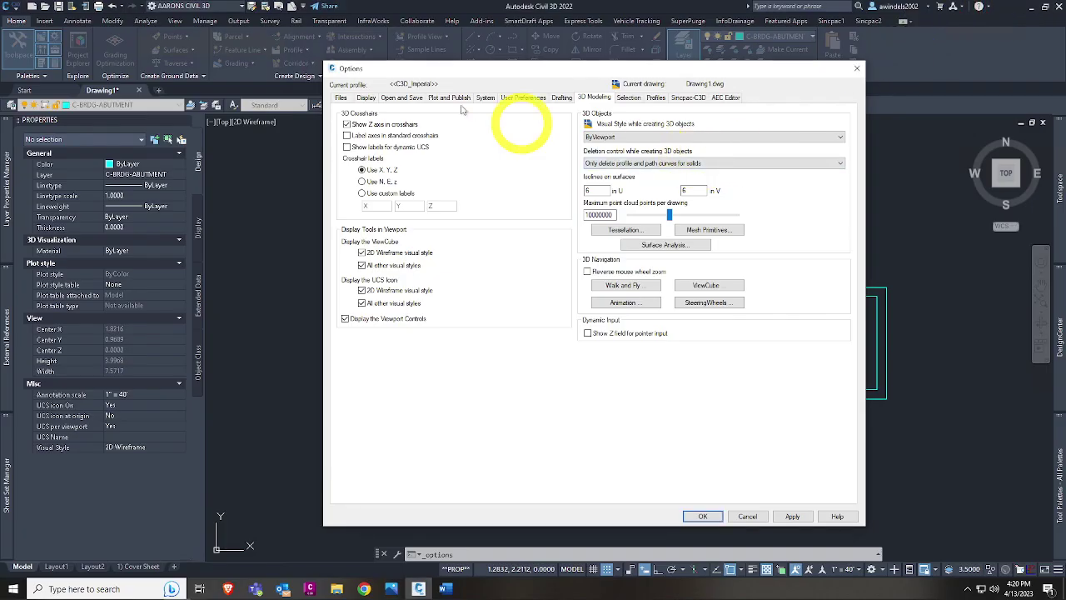
{"action": "left_click", "coordinate": [408, 97]}
{"action": "left_click", "coordinate": [366, 97]}
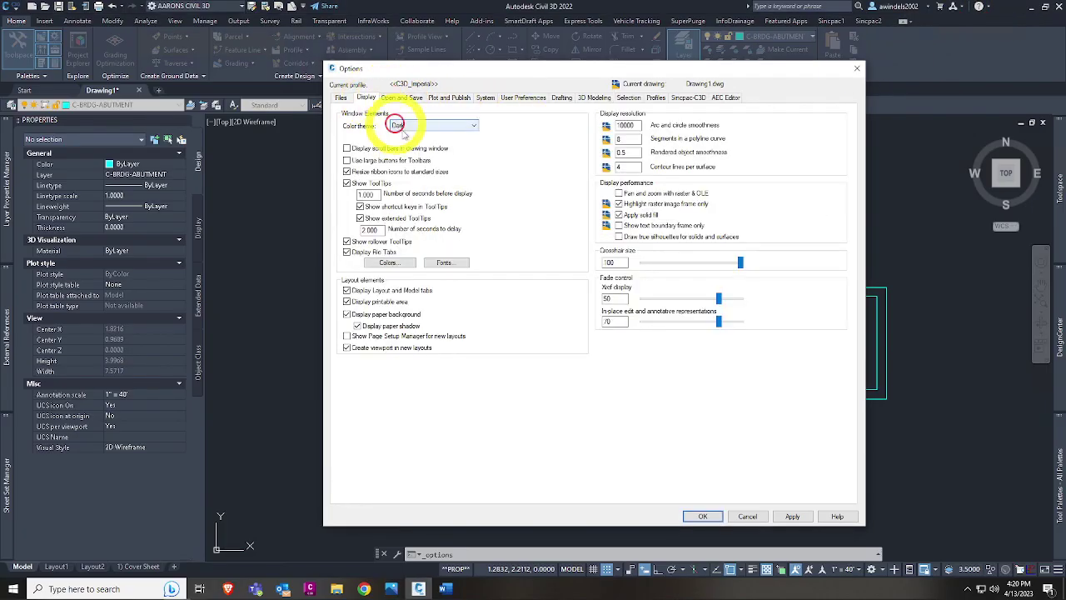
{"action": "left_click", "coordinate": [392, 263]}
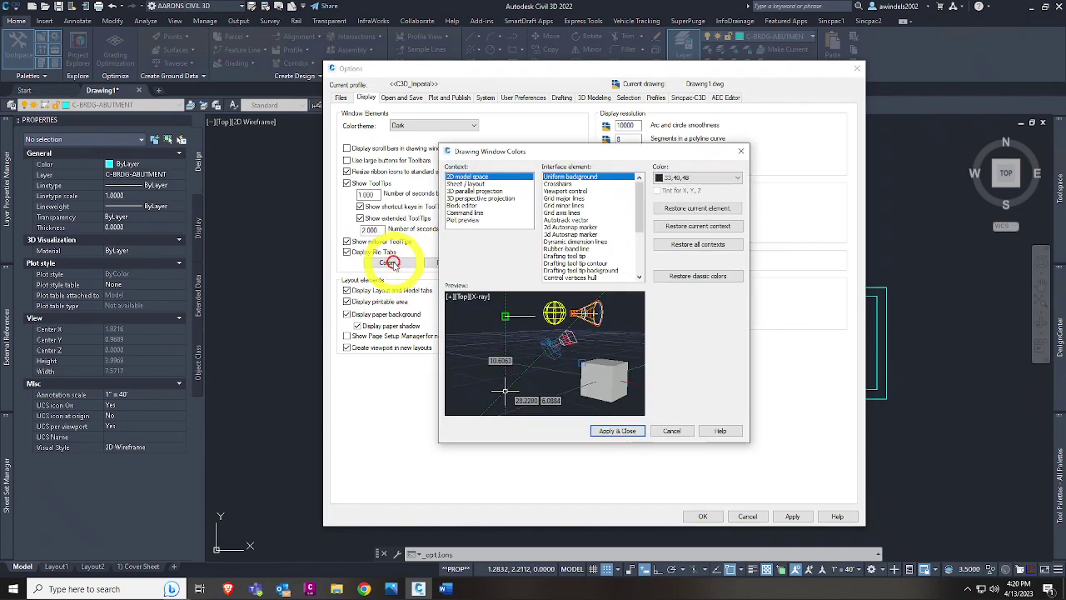
{"action": "left_click_drag", "start_coordinate": [563, 148], "coordinate": [630, 141]}
Step: Set the uniform background of the Sheet / layout context to Black and accept the color and options changes
{"action": "left_click", "coordinate": [533, 183]}
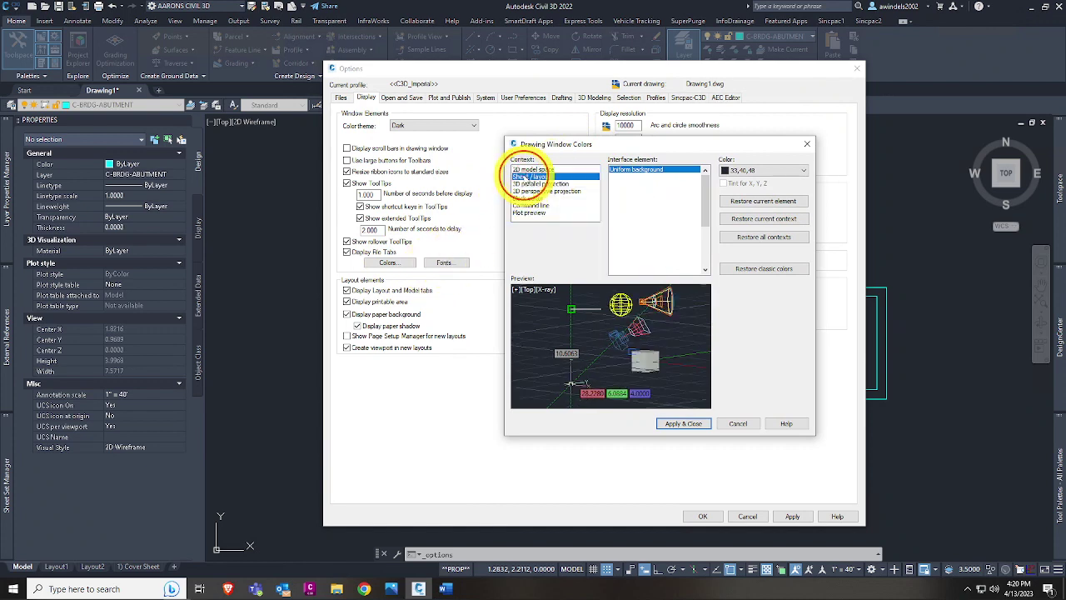
{"action": "left_click", "coordinate": [531, 176]}
{"action": "left_click", "coordinate": [633, 177]}
{"action": "left_click", "coordinate": [684, 169]}
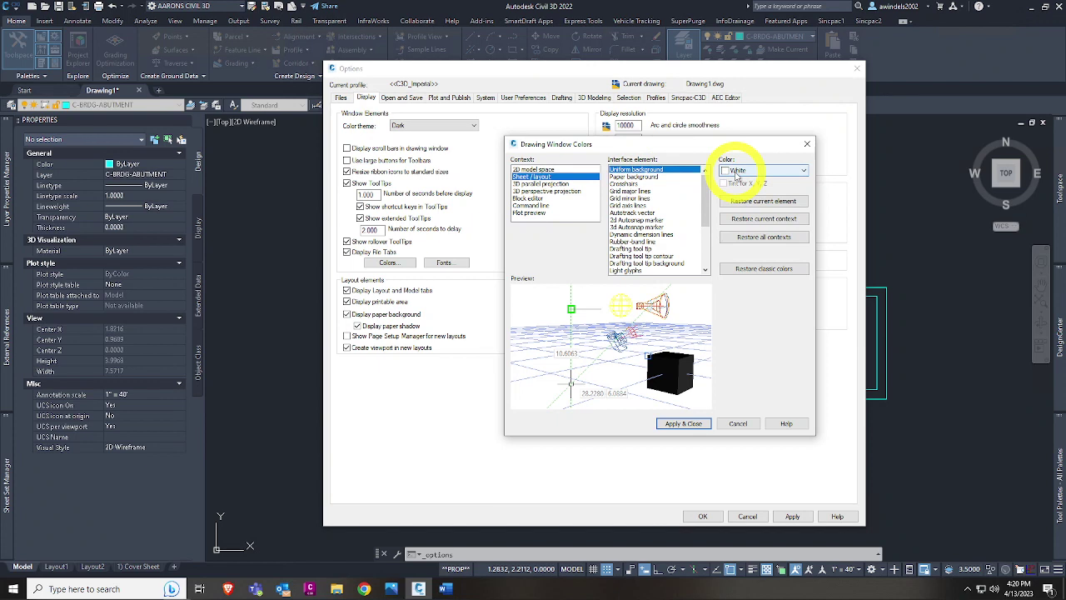
{"action": "left_click", "coordinate": [736, 172]}
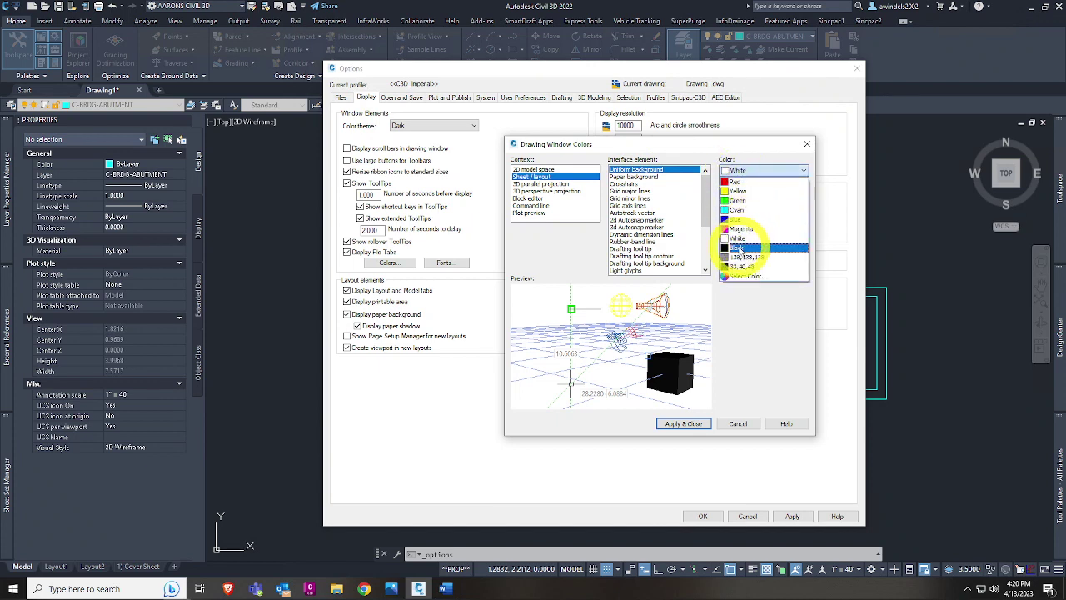
{"action": "left_click", "coordinate": [736, 248]}
{"action": "left_click", "coordinate": [698, 425]}
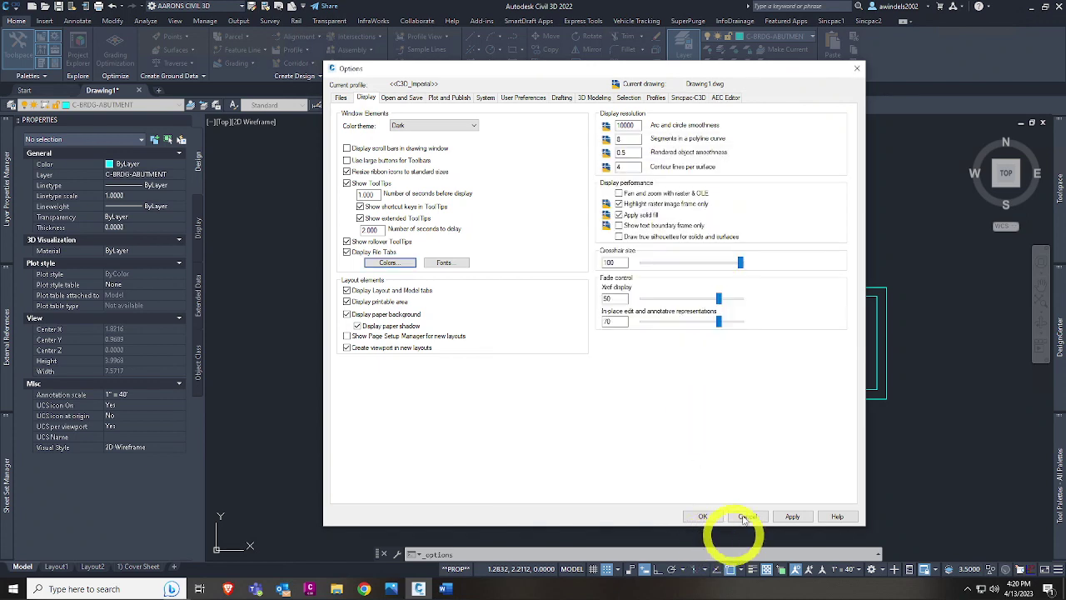
{"action": "left_click", "coordinate": [704, 516]}
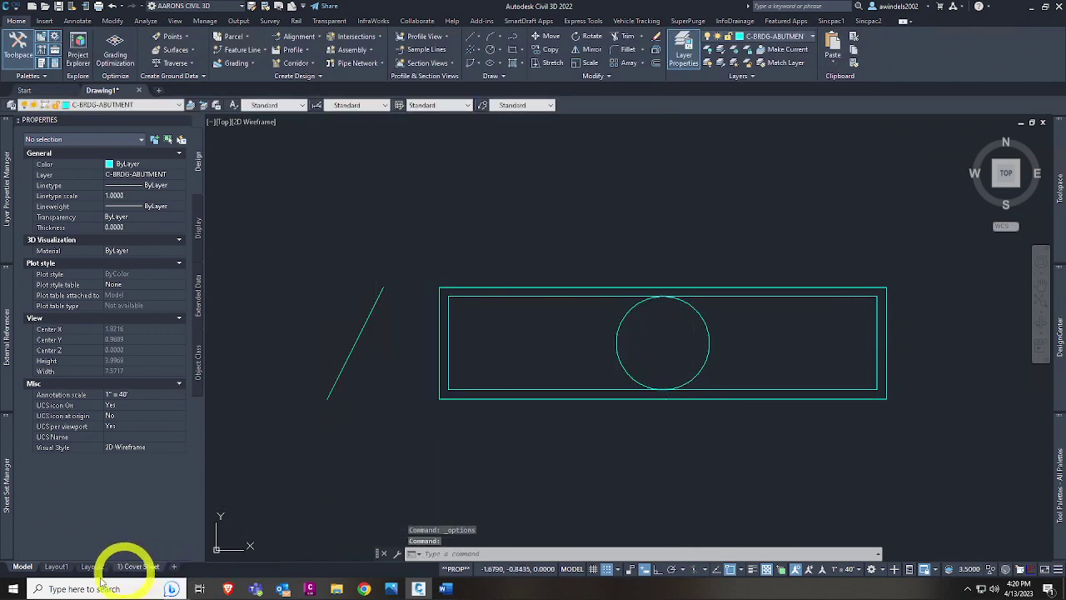
Step: Show the 1) Cover Sheet layout and examine how its linework and text look on the paper background
{"action": "left_click", "coordinate": [132, 568]}
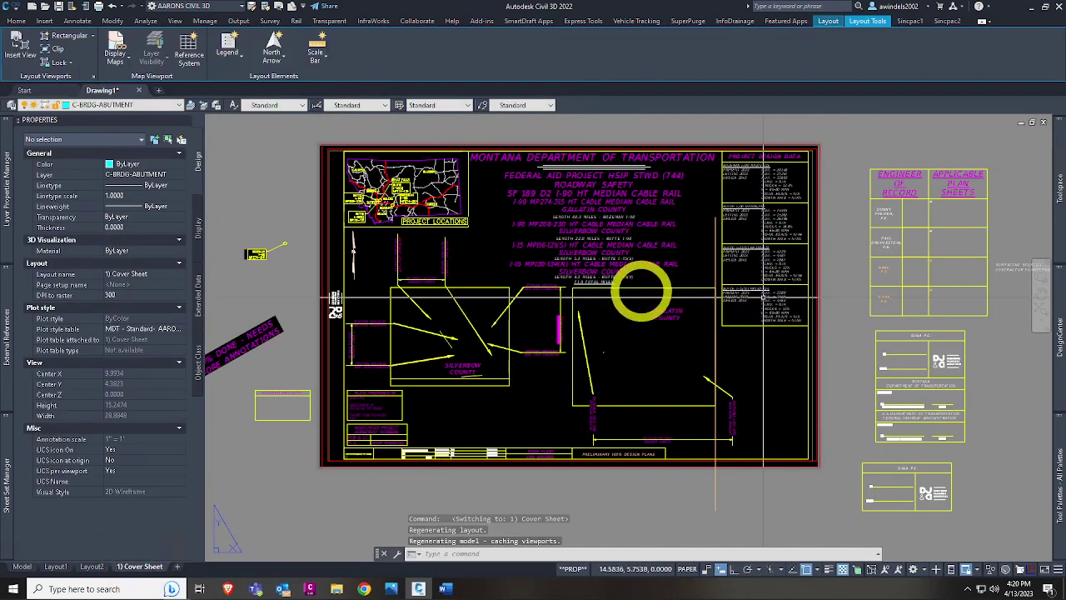
{"action": "left_click", "coordinate": [661, 280]}
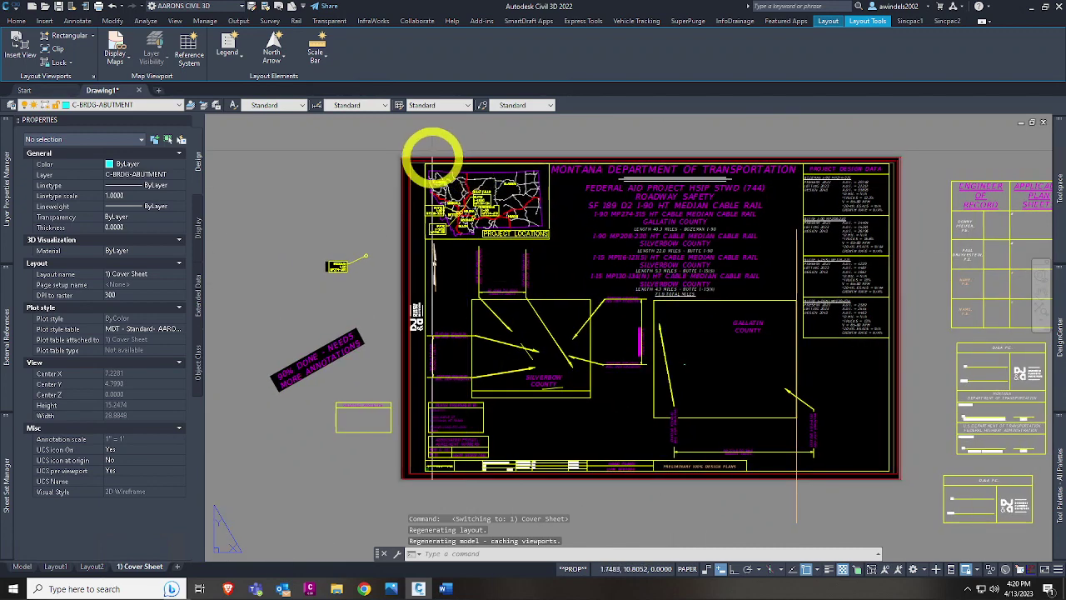
{"action": "mouse_move", "coordinate": [363, 119]}
{"action": "left_mouse_down"}
{"action": "mouse_move", "coordinate": [488, 136]}
{"action": "mouse_move", "coordinate": [372, 161]}
{"action": "mouse_move", "coordinate": [535, 225]}
{"action": "left_mouse_up"}
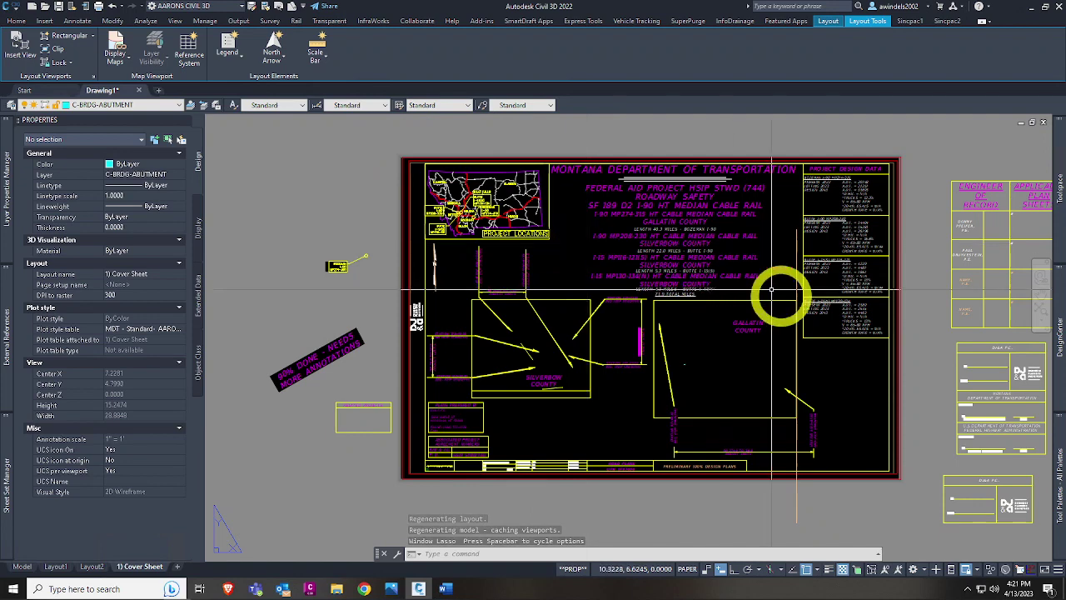
{"action": "scroll", "coordinate": [787, 340], "scroll_direction": "up", "scroll_amount": 3}
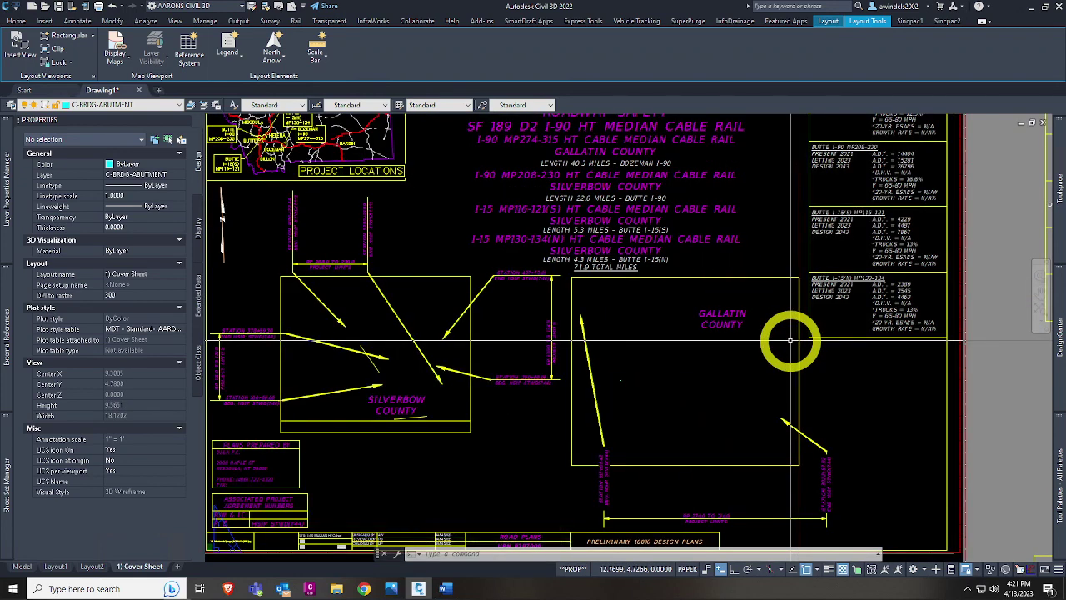
{"action": "scroll", "coordinate": [760, 328], "scroll_direction": "down", "scroll_amount": 3}
{"action": "middle_click_drag", "start_coordinate": [752, 278], "coordinate": [780, 295]}
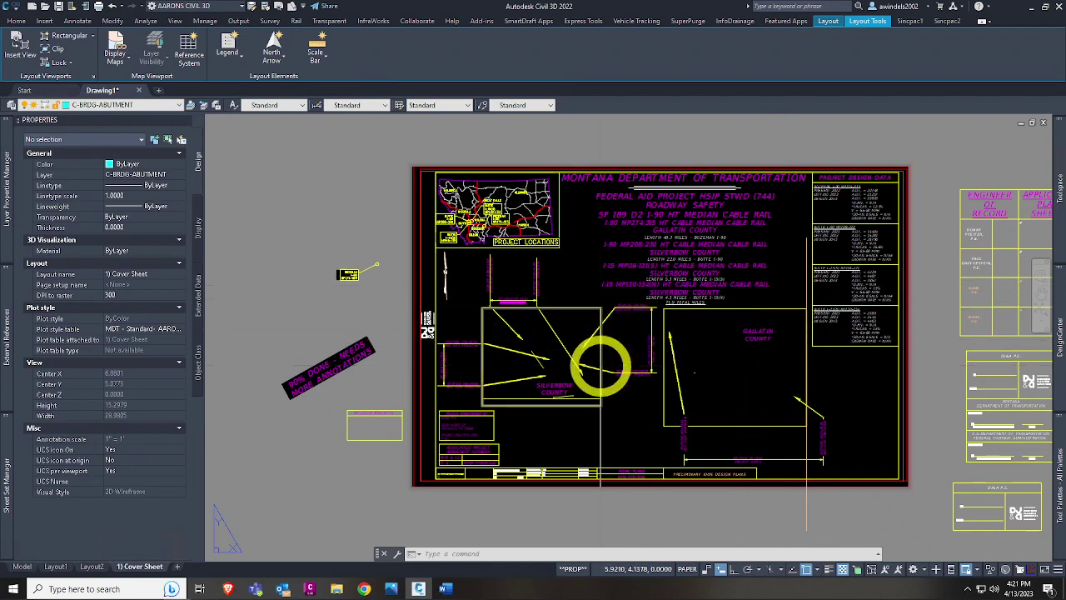
{"action": "scroll", "coordinate": [602, 369], "scroll_direction": "up", "scroll_amount": 3}
{"action": "middle_click_drag", "start_coordinate": [617, 398], "coordinate": [661, 336]}
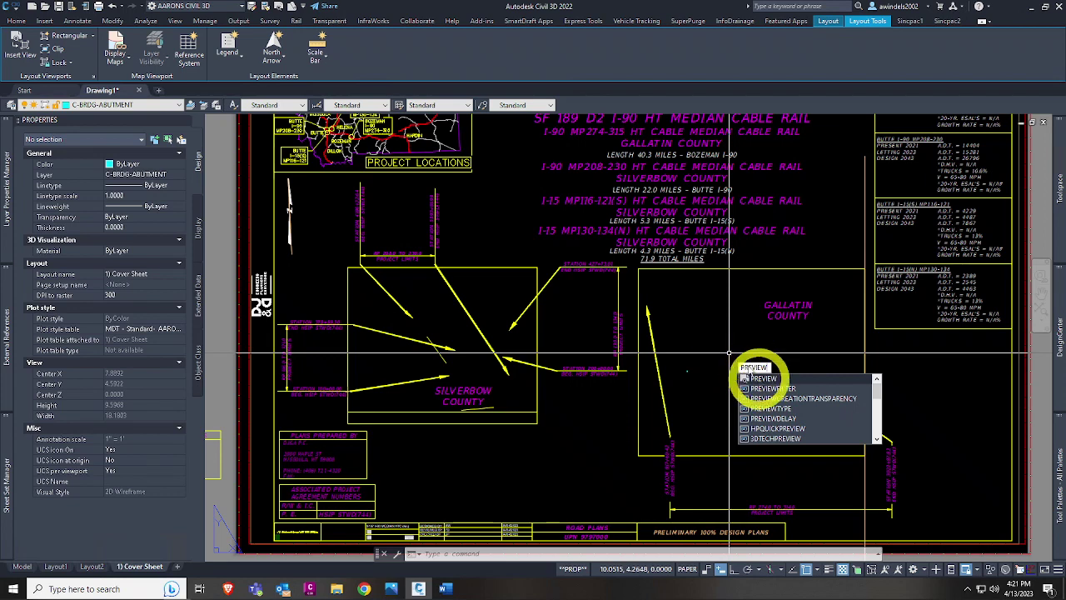
Step: Open the single-sheet plot settings for the 1) Cover Sheet layout and look through the available plot style tables
{"action": "key", "text": "Escape"}
{"action": "key", "text": "Escape"}
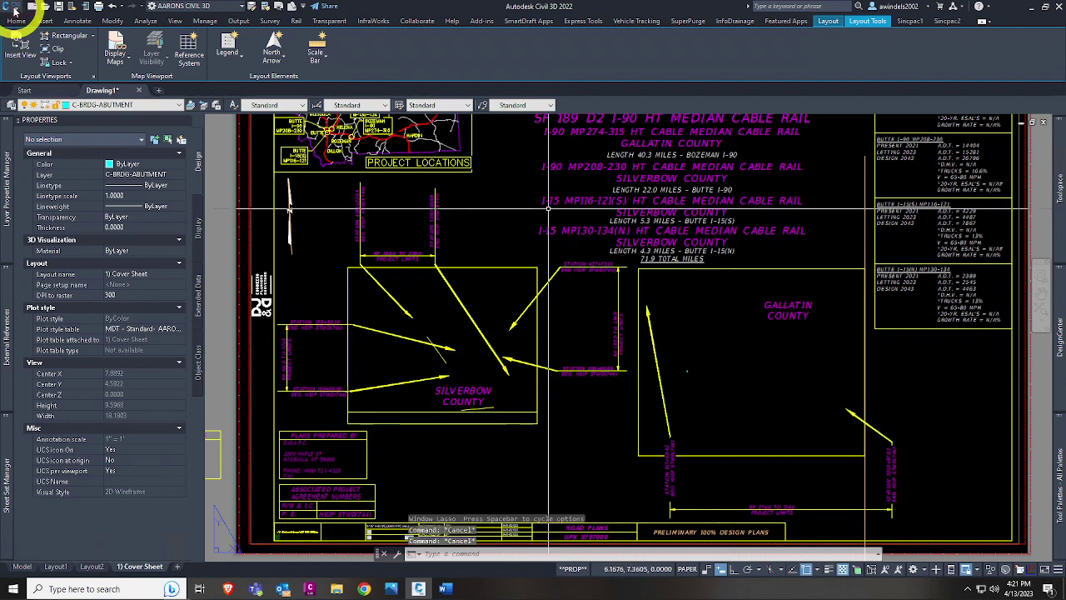
{"action": "left_click", "coordinate": [14, 10]}
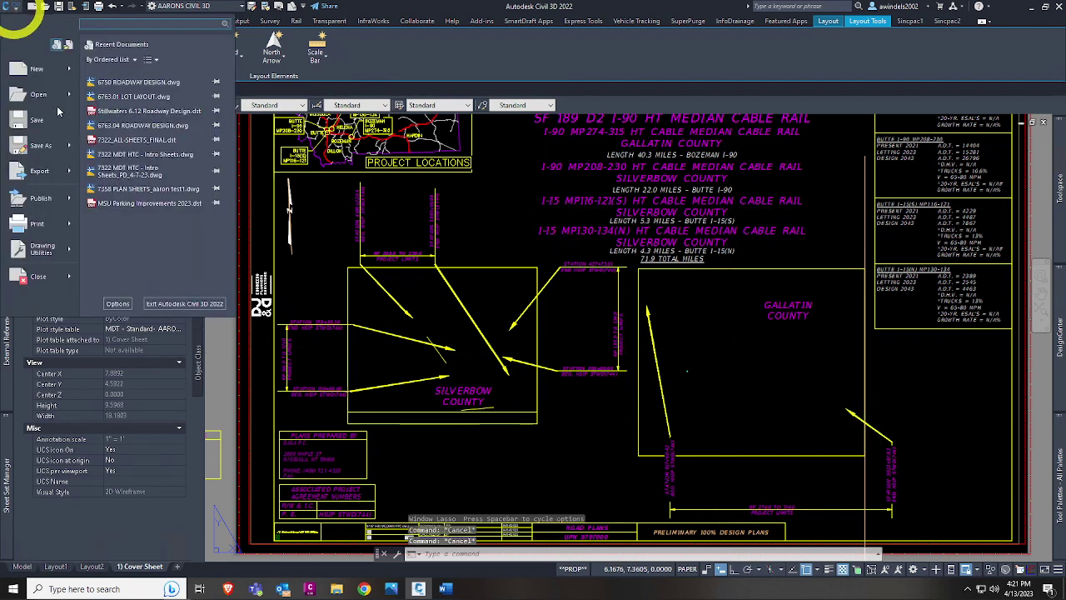
{"action": "left_click", "coordinate": [67, 226]}
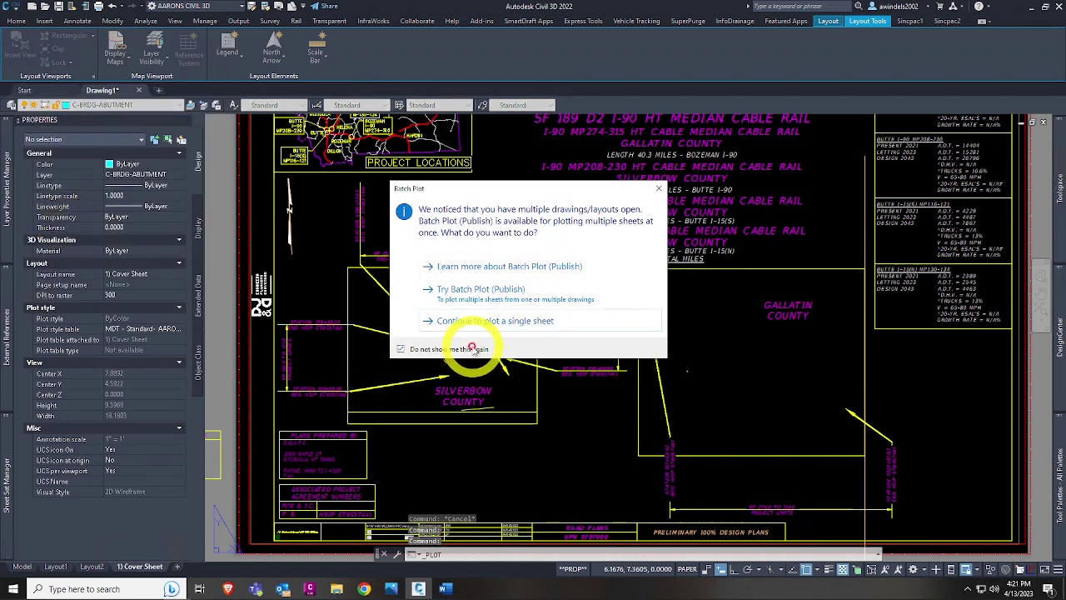
{"action": "left_click", "coordinate": [495, 321]}
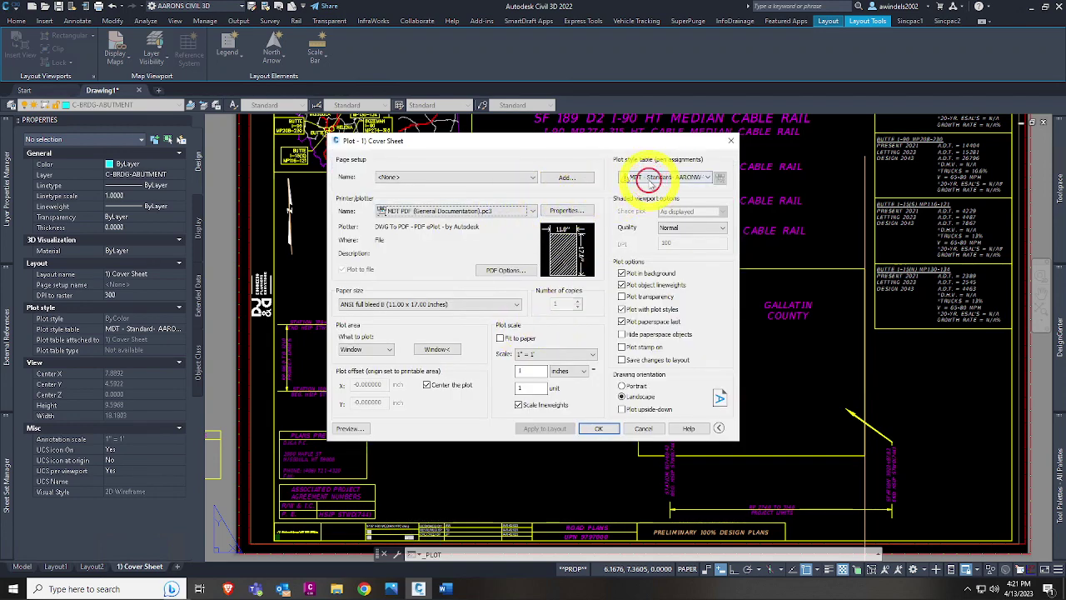
{"action": "left_click", "coordinate": [650, 178]}
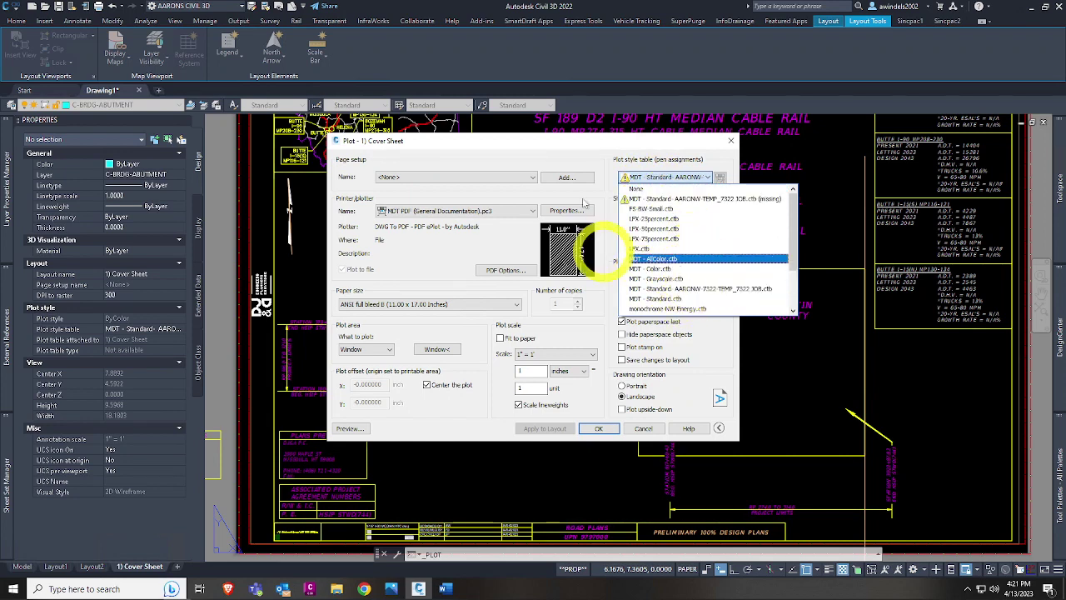
{"action": "left_click", "coordinate": [572, 148]}
Step: Preview the cover sheet plot, inspect its colors against the white paper, and cancel the plot
{"action": "left_click", "coordinate": [350, 428]}
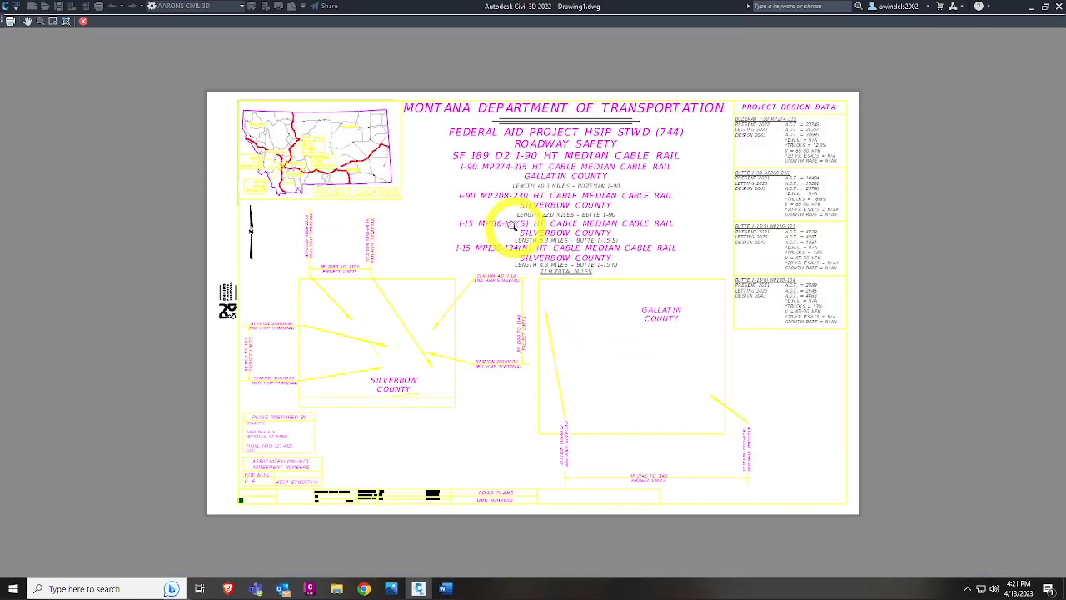
{"action": "scroll", "coordinate": [516, 220], "scroll_direction": "up", "scroll_amount": 2}
{"action": "mouse_move", "coordinate": [526, 214]}
{"action": "middle_mouse_down"}
{"action": "mouse_move", "coordinate": [524, 258]}
{"action": "mouse_move", "coordinate": [599, 238]}
{"action": "mouse_move", "coordinate": [607, 274]}
{"action": "mouse_move", "coordinate": [573, 257]}
{"action": "mouse_move", "coordinate": [542, 286]}
{"action": "mouse_move", "coordinate": [542, 326]}
{"action": "mouse_move", "coordinate": [571, 240]}
{"action": "mouse_move", "coordinate": [462, 311]}
{"action": "mouse_move", "coordinate": [533, 299]}
{"action": "mouse_move", "coordinate": [505, 285]}
{"action": "middle_mouse_up"}
{"action": "scroll", "coordinate": [464, 311], "scroll_direction": "down", "scroll_amount": 5}
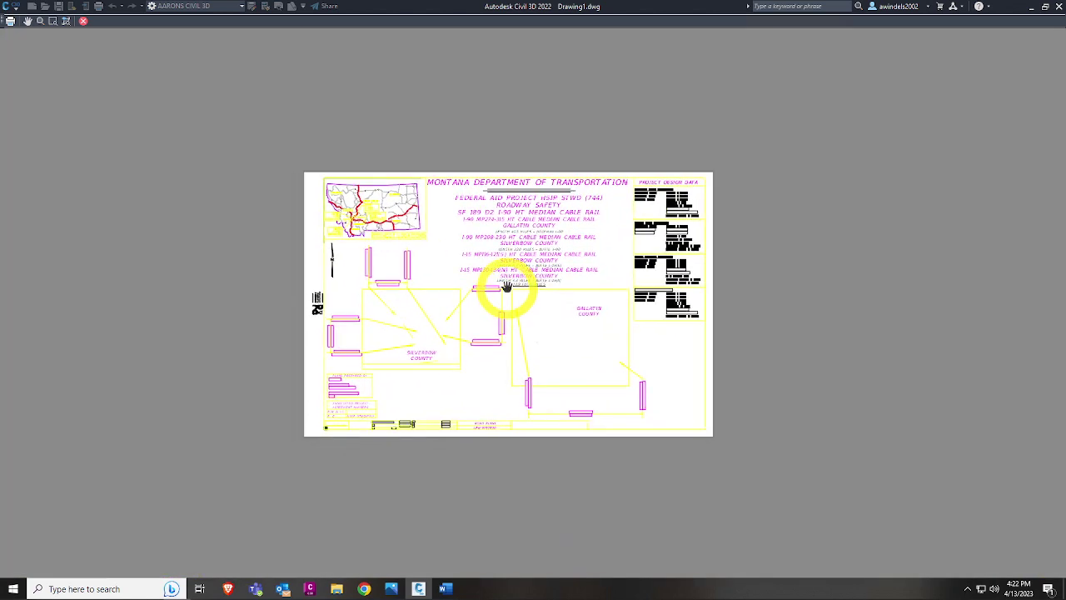
{"action": "scroll", "coordinate": [505, 285], "scroll_direction": "up", "scroll_amount": 5}
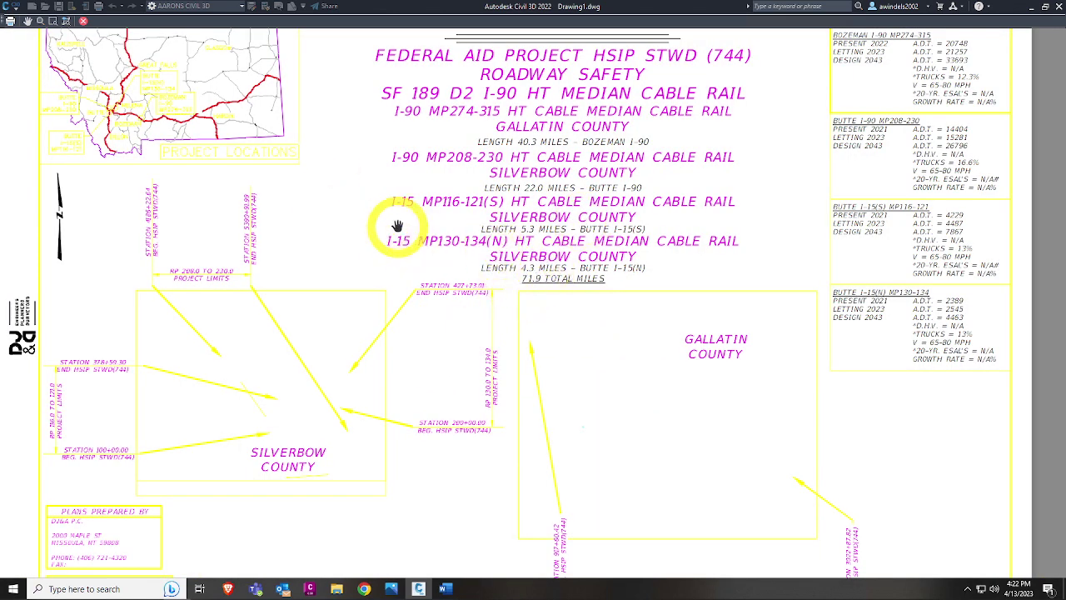
{"action": "key", "text": "Escape"}
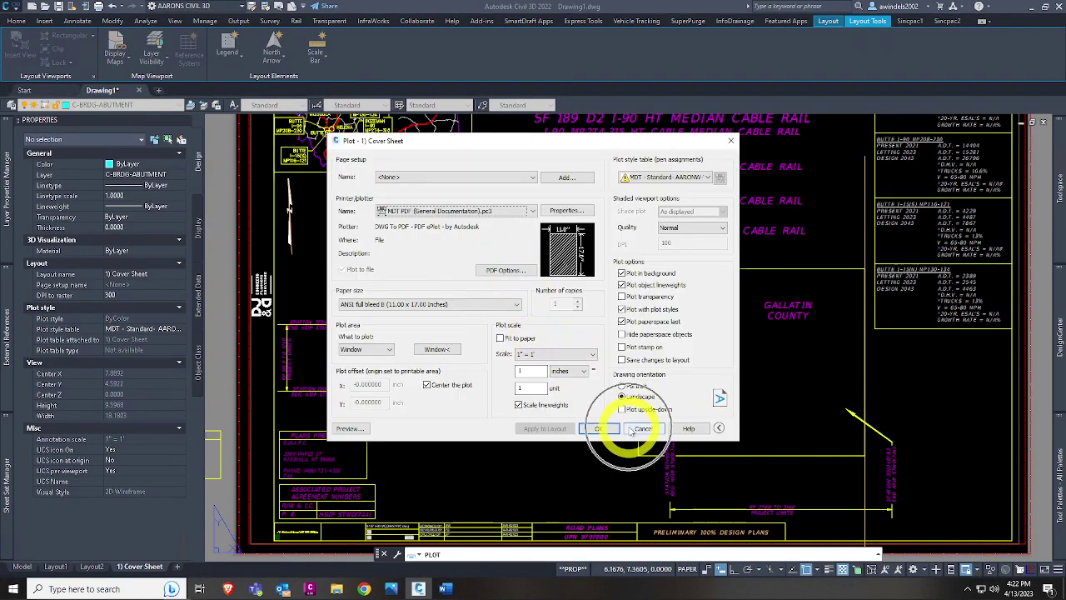
{"action": "left_click", "coordinate": [639, 428]}
Step: Inspect the cover sheet layout against its background once more and return to model space
{"action": "scroll", "coordinate": [607, 342], "scroll_direction": "up", "scroll_amount": 2}
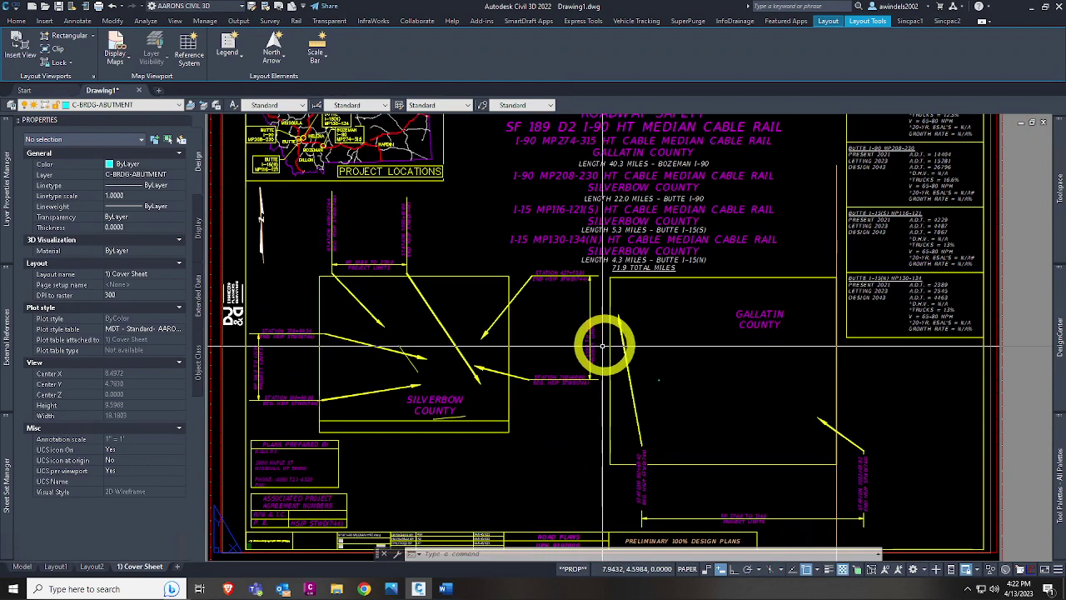
{"action": "scroll", "coordinate": [603, 345], "scroll_direction": "down", "scroll_amount": 3}
{"action": "scroll", "coordinate": [620, 315], "scroll_direction": "up", "scroll_amount": 5}
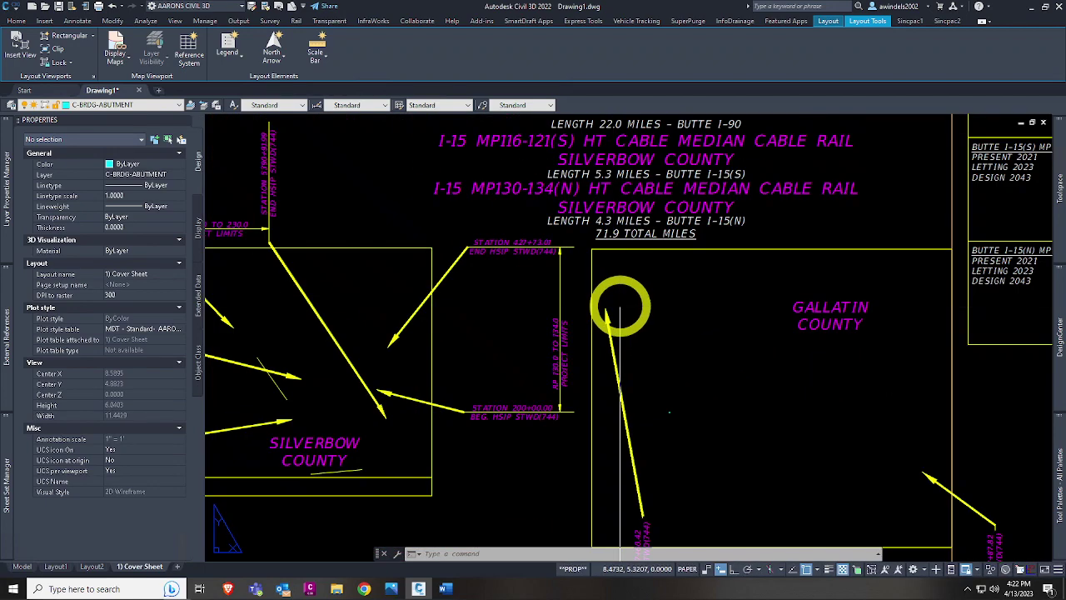
{"action": "scroll", "coordinate": [620, 310], "scroll_direction": "down", "scroll_amount": 4}
{"action": "scroll", "coordinate": [655, 316], "scroll_direction": "up", "scroll_amount": 1}
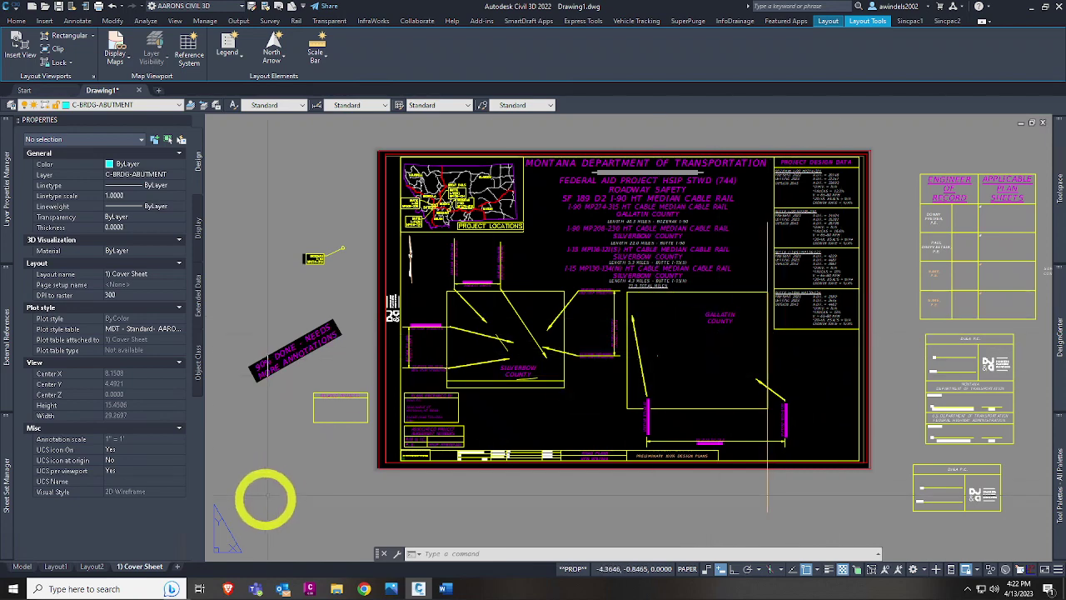
{"action": "left_click", "coordinate": [23, 566]}
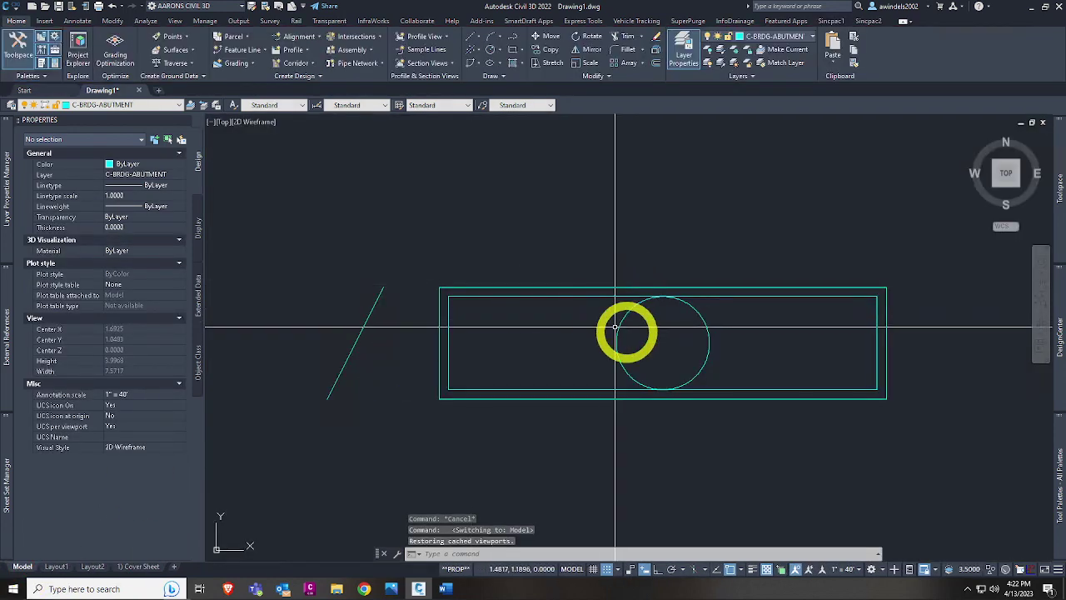
{"action": "mouse_move", "coordinate": [697, 358]}
{"action": "middle_mouse_down"}
{"action": "mouse_move", "coordinate": [676, 355]}
{"action": "mouse_move", "coordinate": [667, 314]}
{"action": "middle_mouse_up"}
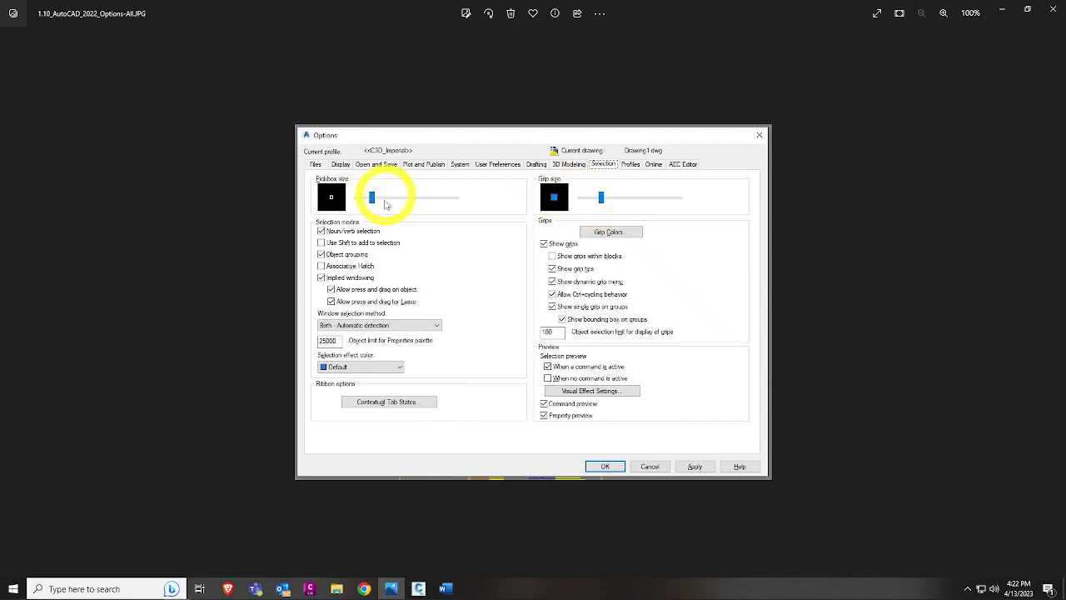
Step: View 1.11_AutoCAD_2022_Options-All.JPG in Photos, then return to Civil 3D and open the Options dialog
{"action": "key", "text": "Right"}
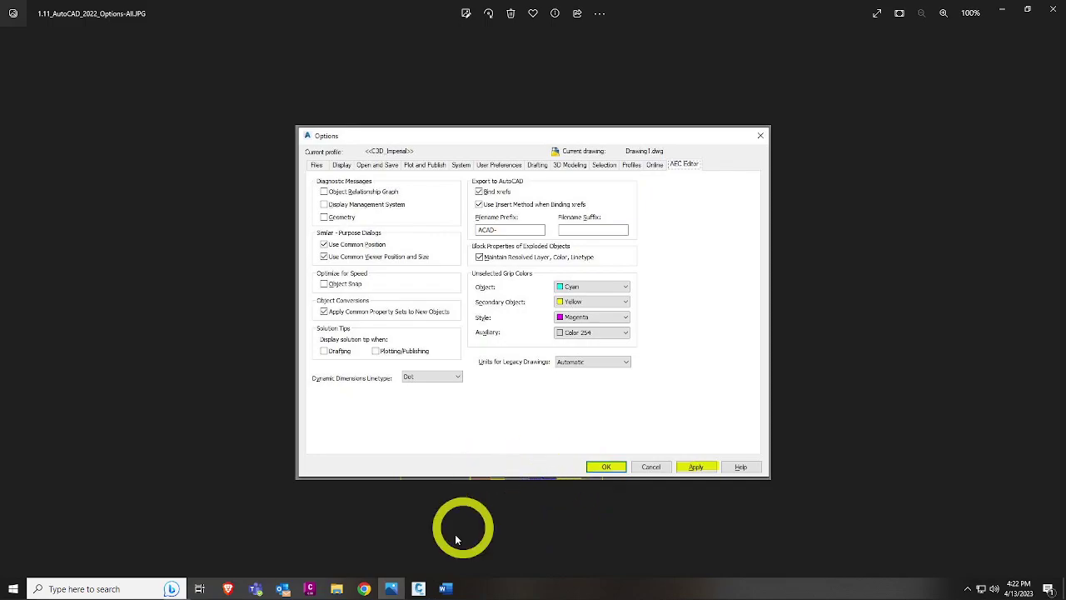
{"action": "left_click", "coordinate": [408, 583]}
{"action": "right_click", "coordinate": [490, 396]}
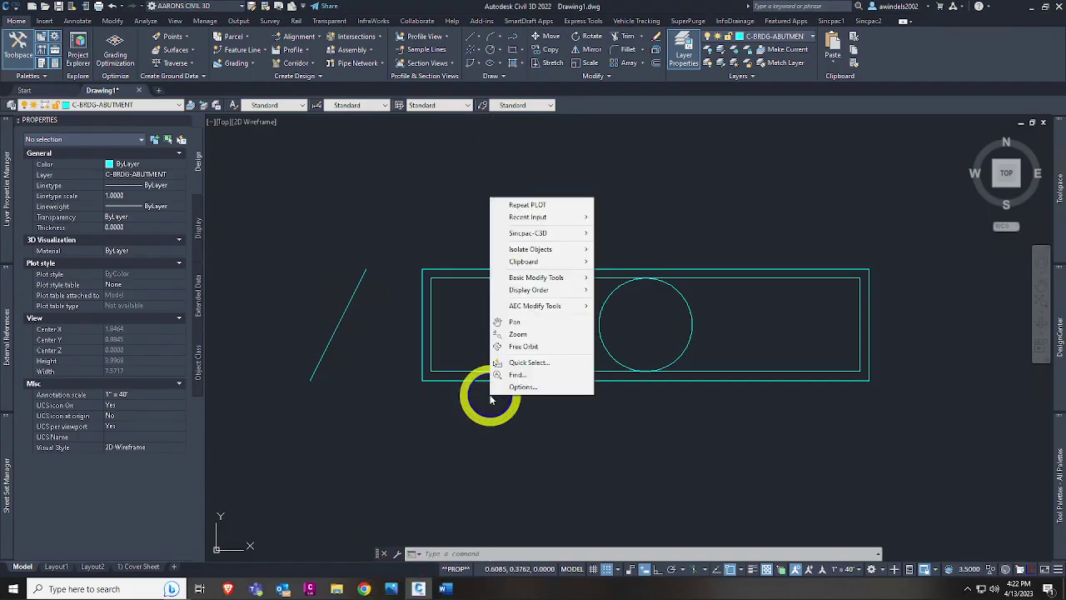
{"action": "left_click", "coordinate": [508, 387]}
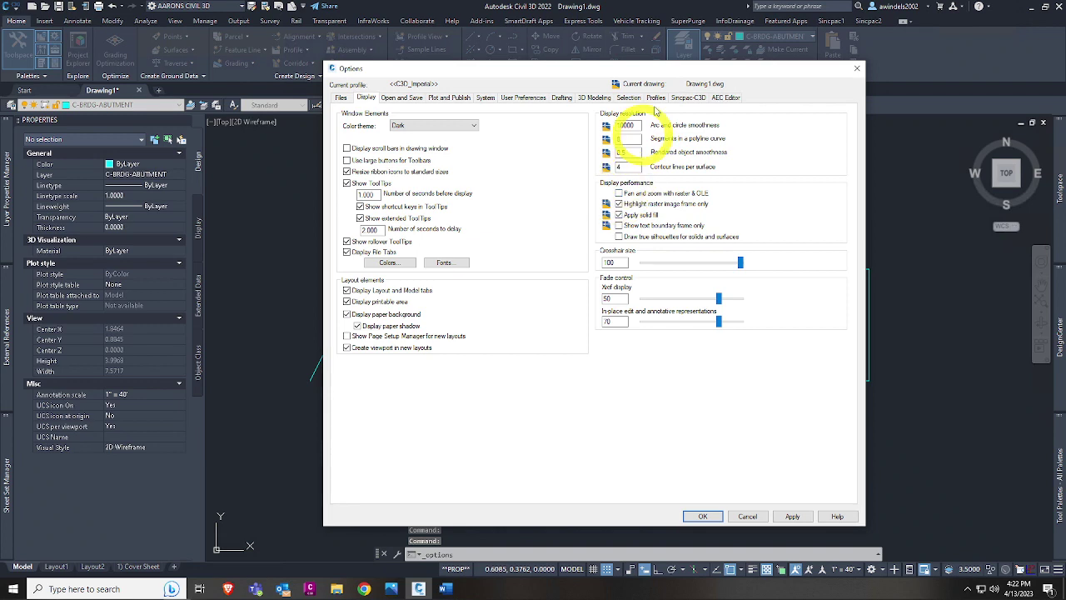
Step: Review the Profiles, Selection and AEC Editor options, then switch to Photos to compare them with 1.11_AutoCAD_2022_Options-All.JPG
{"action": "left_click", "coordinate": [655, 97]}
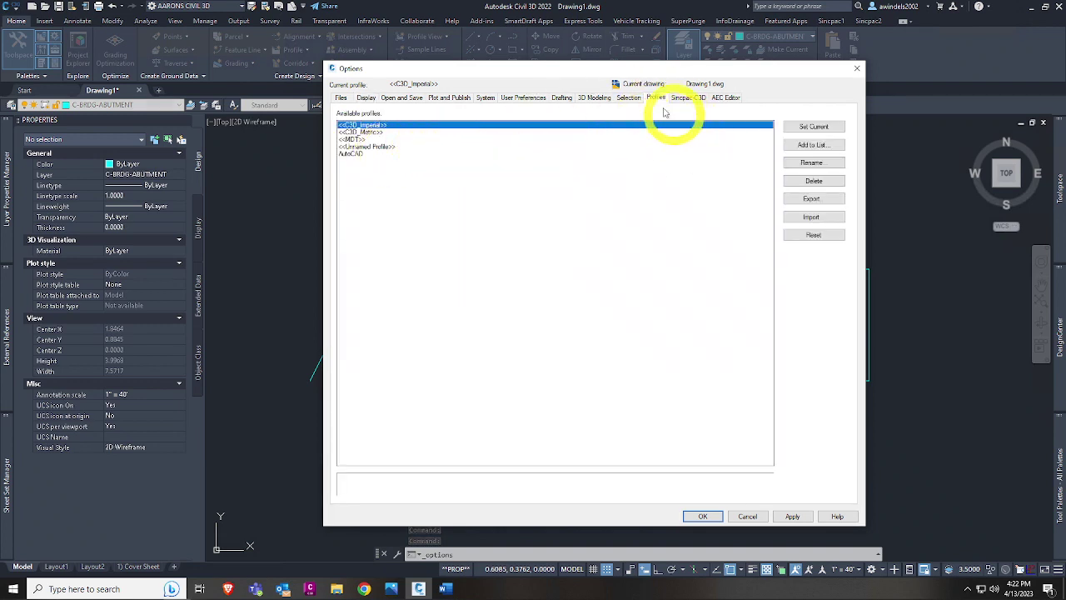
{"action": "left_click", "coordinate": [630, 98]}
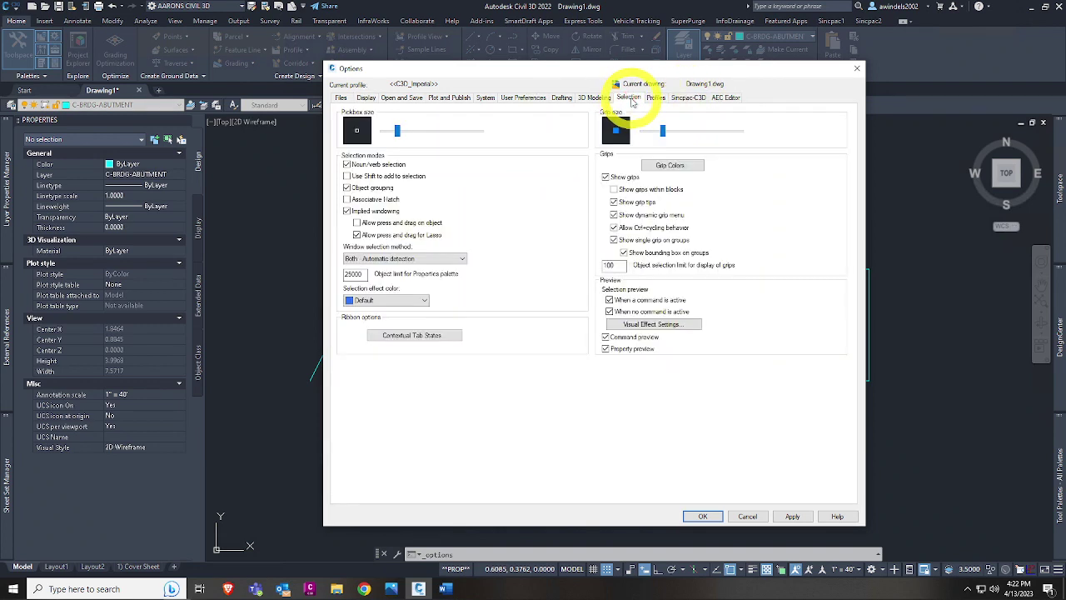
{"action": "left_click", "coordinate": [722, 97]}
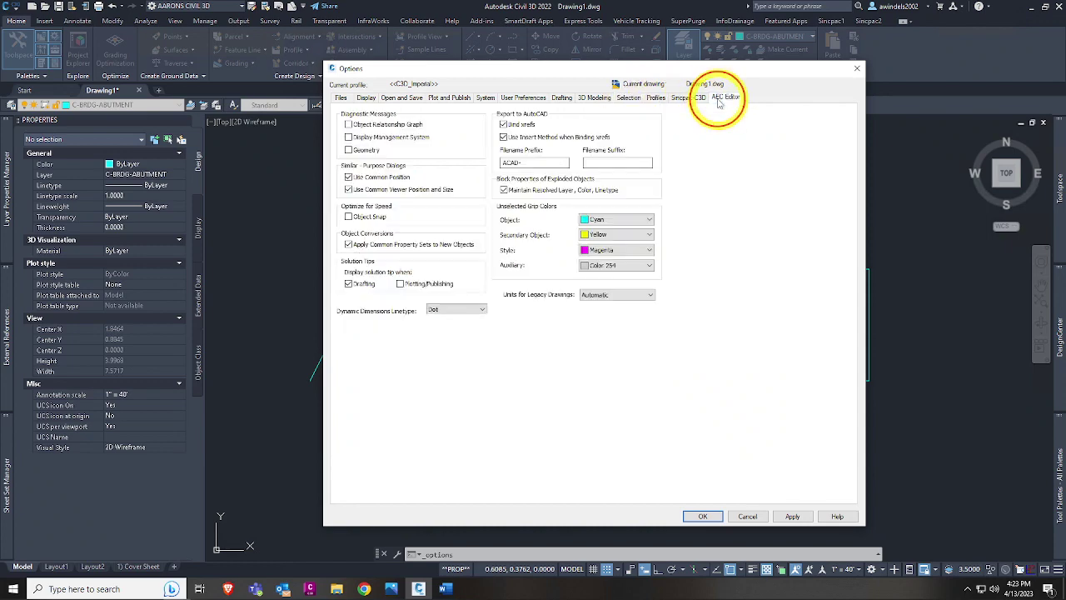
{"action": "left_click", "coordinate": [390, 589]}
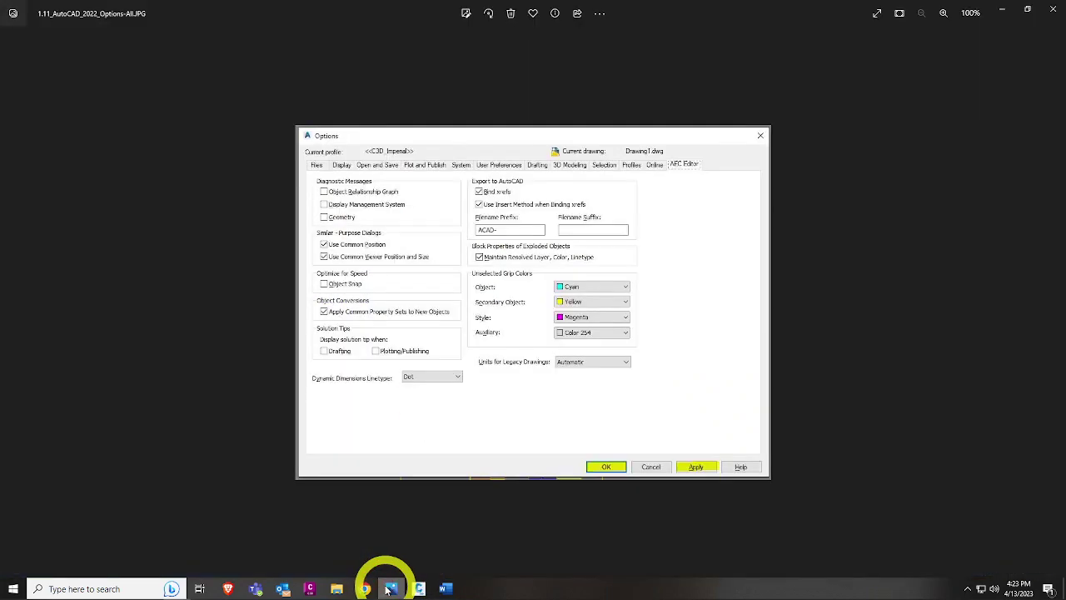
Step: Compare the AEC Editor options in Civil 3D with the reference image 1.11_AutoCAD_2022_Options-All.JPG in Photos
{"action": "left_click", "coordinate": [388, 589]}
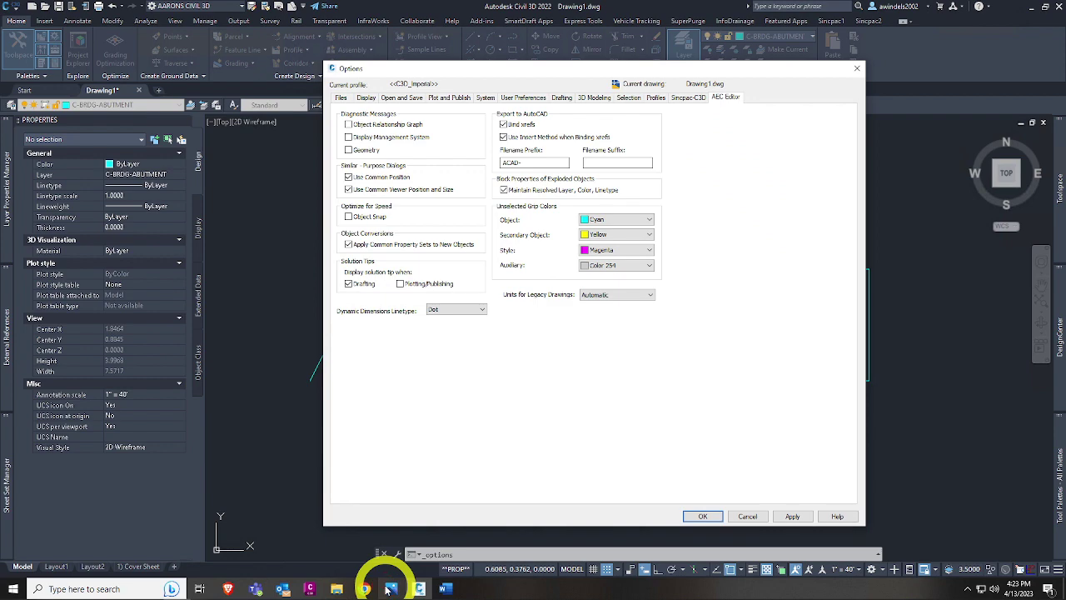
{"action": "left_click", "coordinate": [390, 589]}
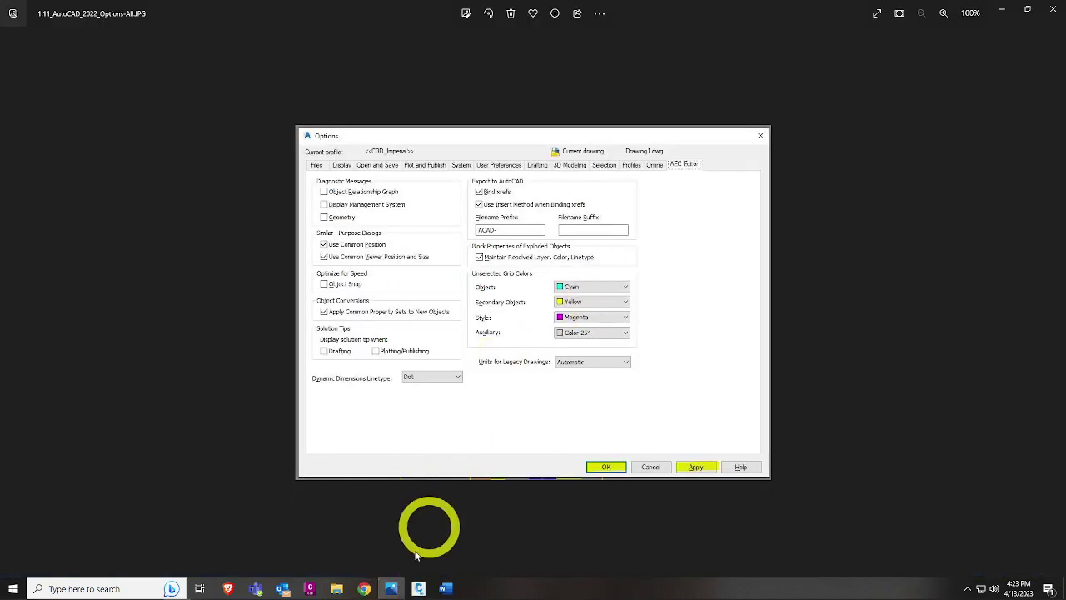
{"action": "left_click", "coordinate": [392, 589]}
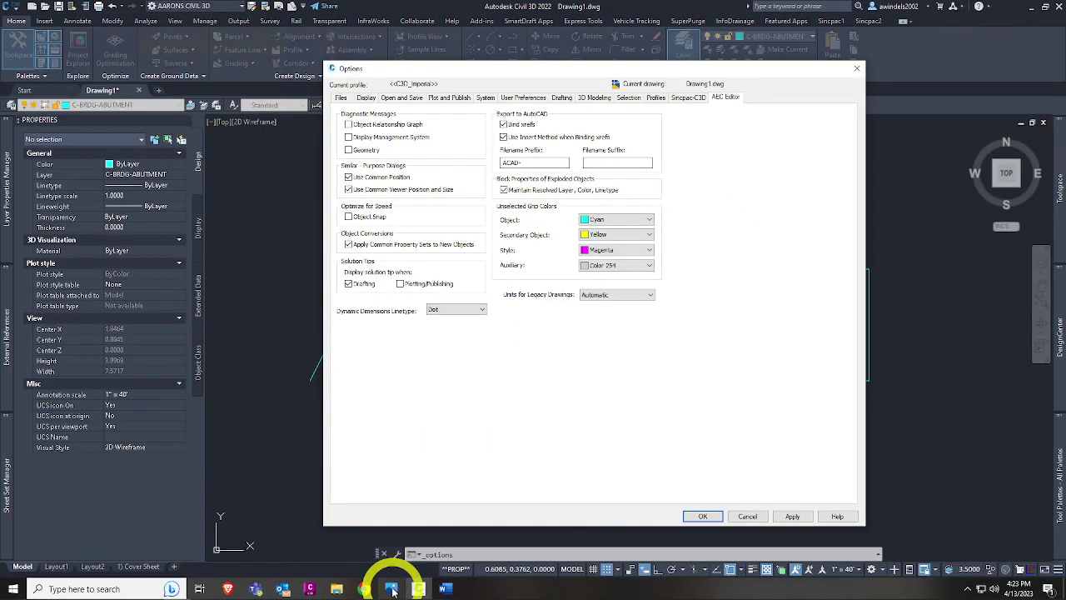
{"action": "left_click", "coordinate": [392, 589]}
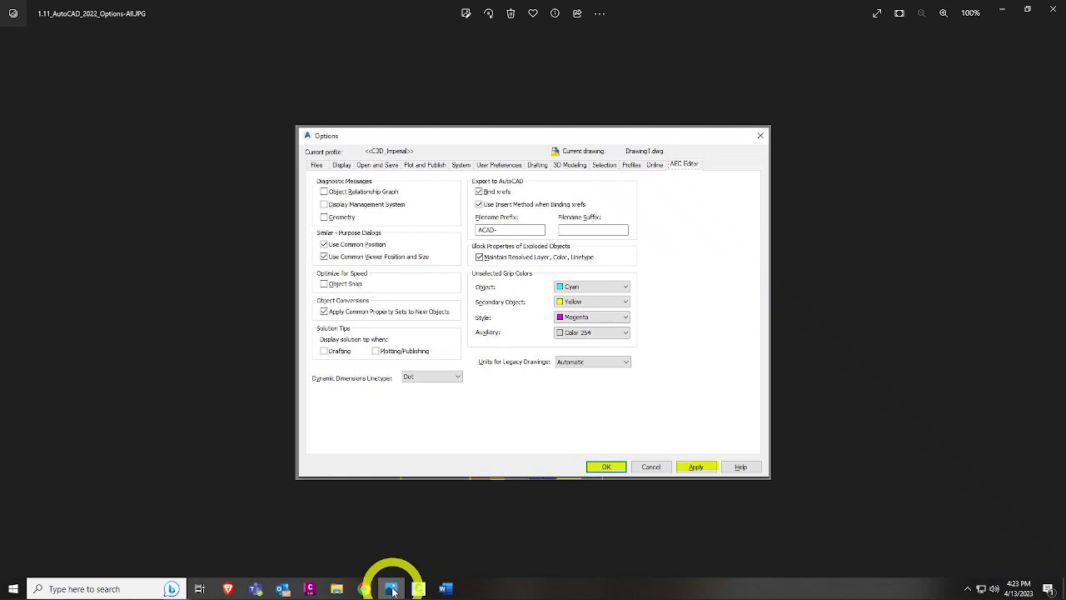
{"action": "left_click", "coordinate": [391, 589]}
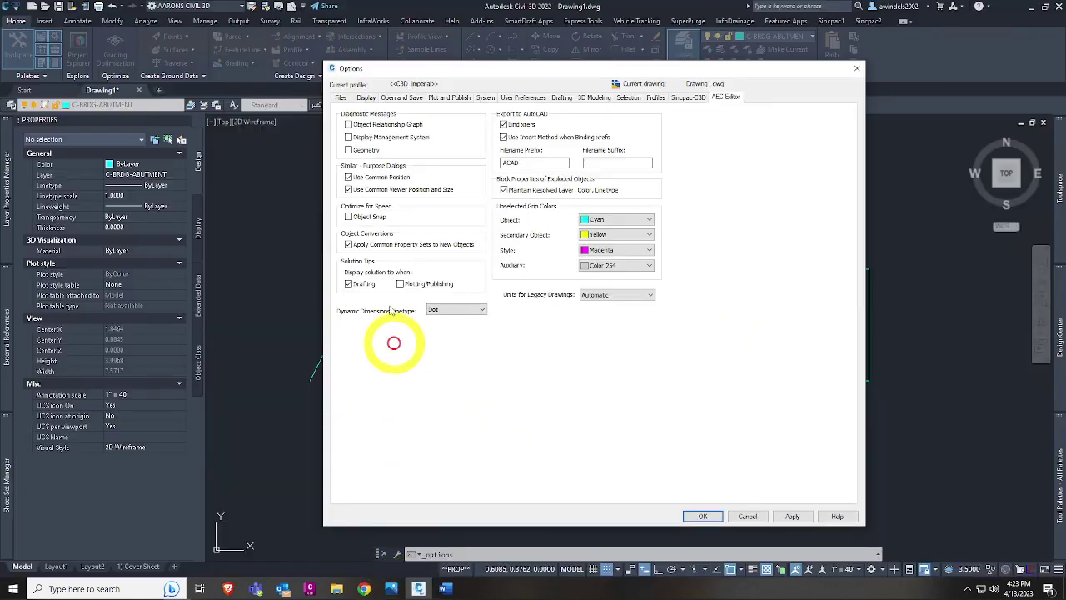
Step: Switch the Drafting solution tip off and back on in the AEC Editor options, and accept the Options dialog
{"action": "left_click", "coordinate": [349, 284]}
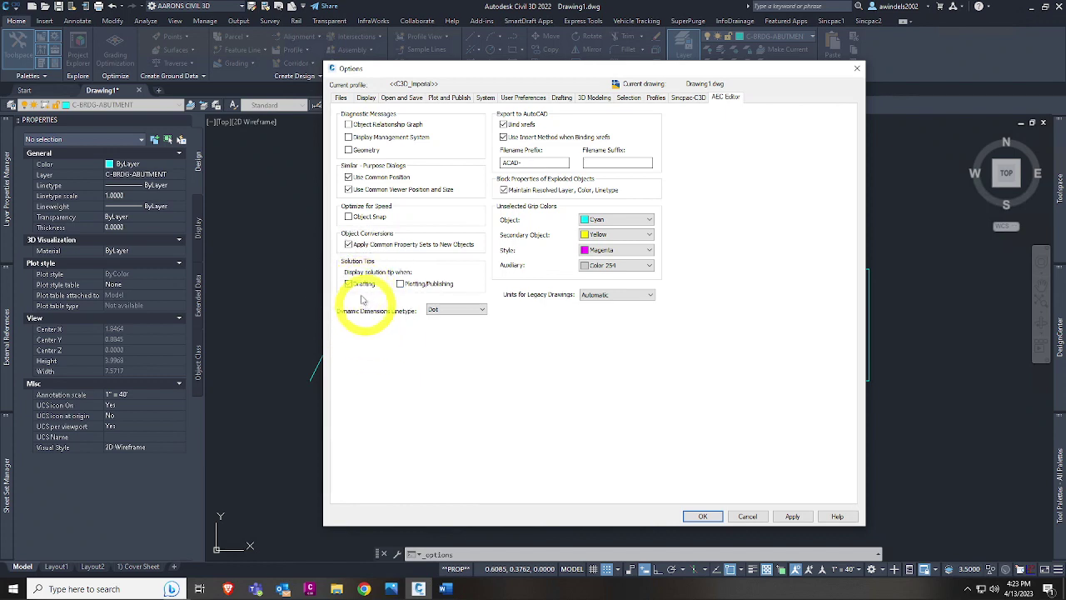
{"action": "left_click", "coordinate": [360, 288]}
{"action": "left_click", "coordinate": [349, 284]}
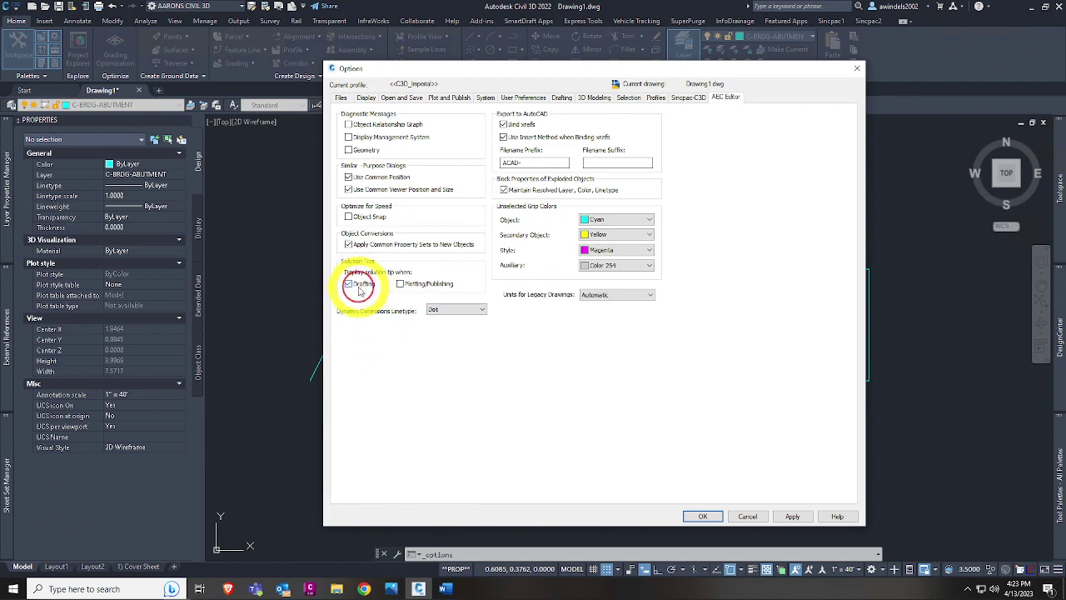
{"action": "left_click", "coordinate": [704, 516]}
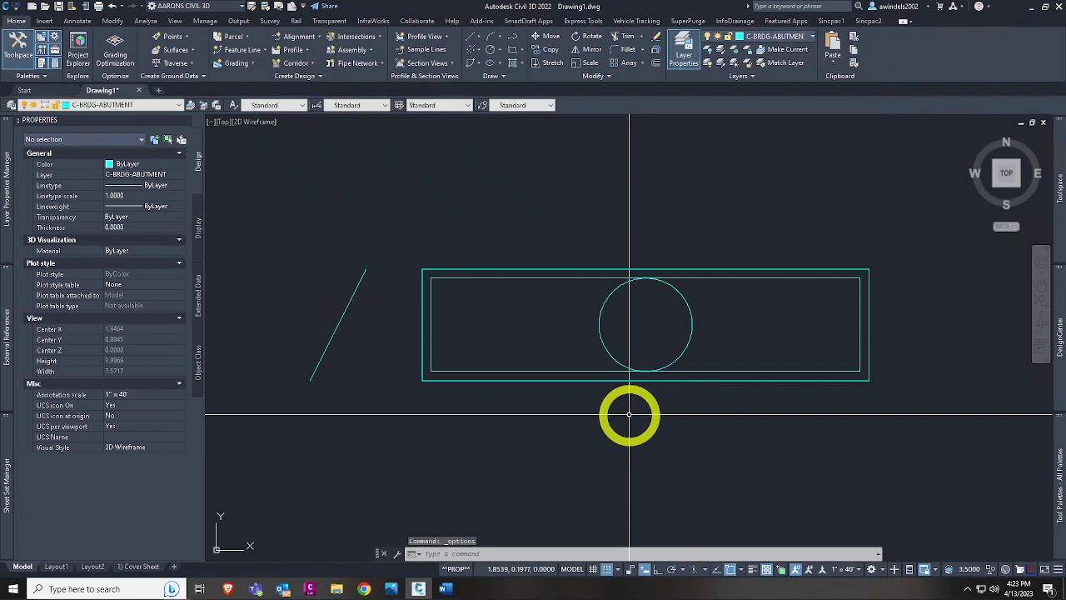
Step: Look through the Vehicle Tracking, SuperPurge, InfoDrainage, Sincpac and InfraWorks tools and return to the Home tools
{"action": "middle_click_drag", "start_coordinate": [698, 374], "coordinate": [709, 380]}
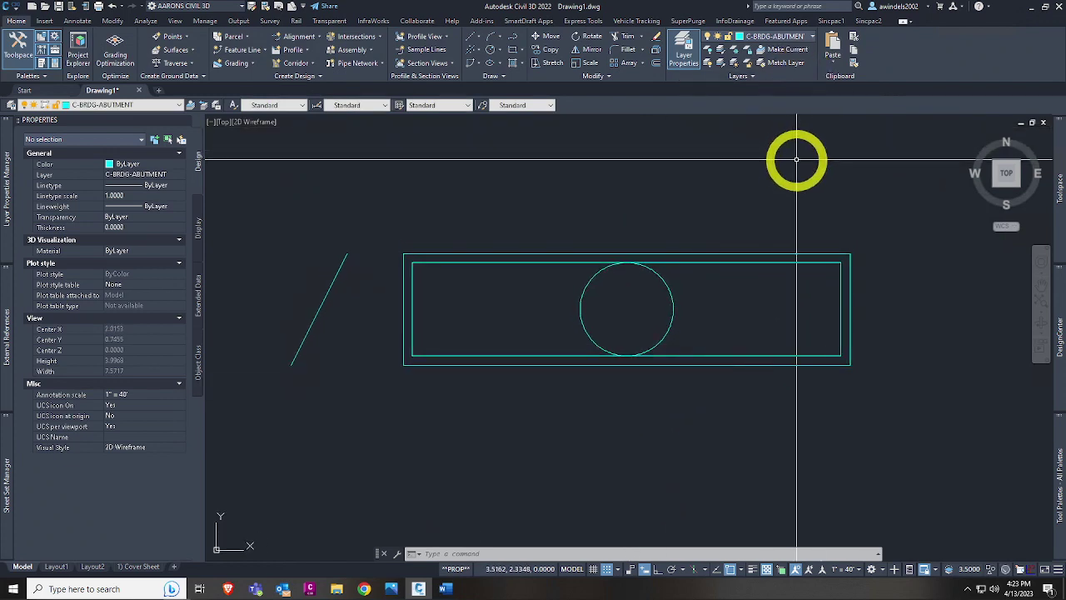
{"action": "left_click", "coordinate": [634, 20]}
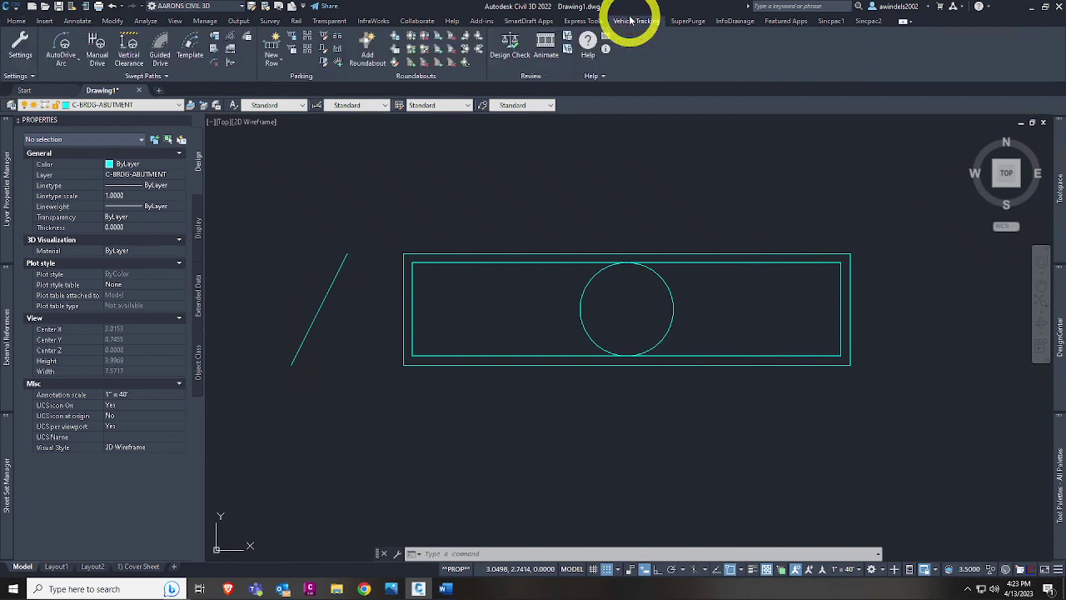
{"action": "left_click", "coordinate": [687, 22]}
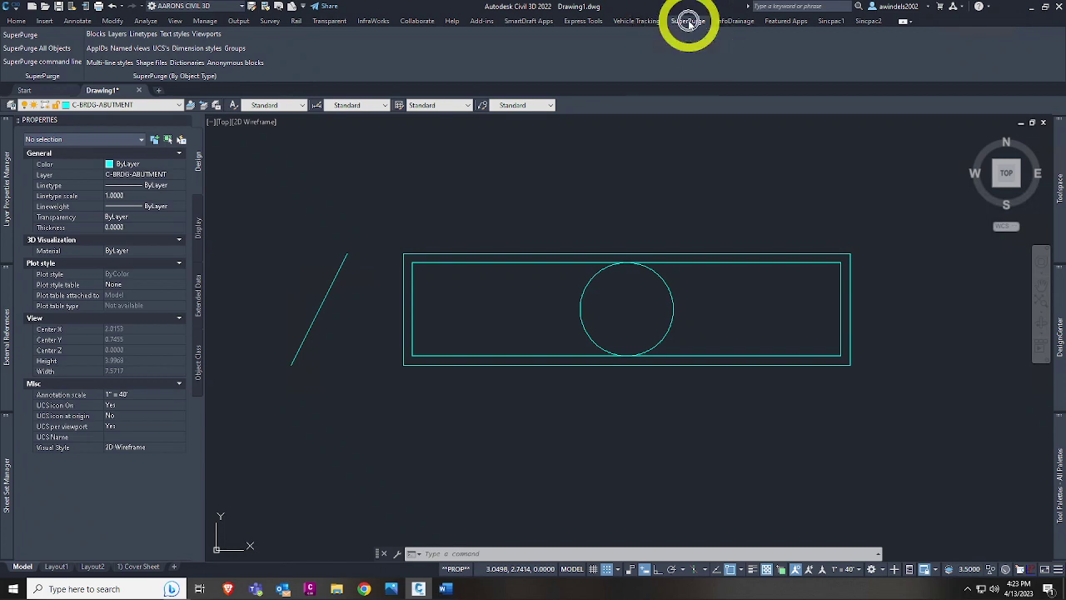
{"action": "left_click", "coordinate": [734, 22]}
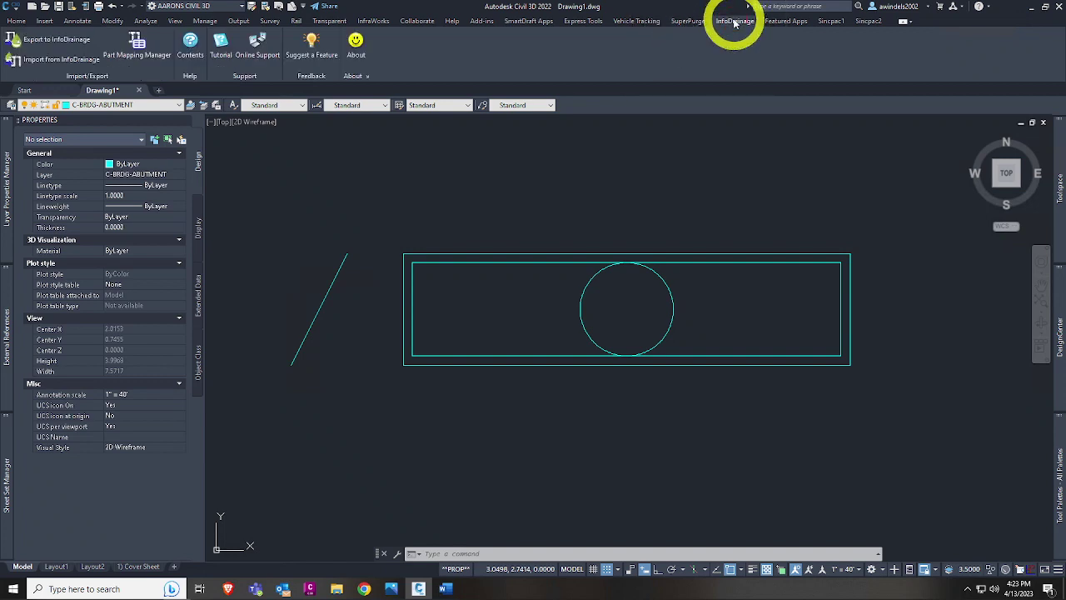
{"action": "left_click", "coordinate": [822, 24]}
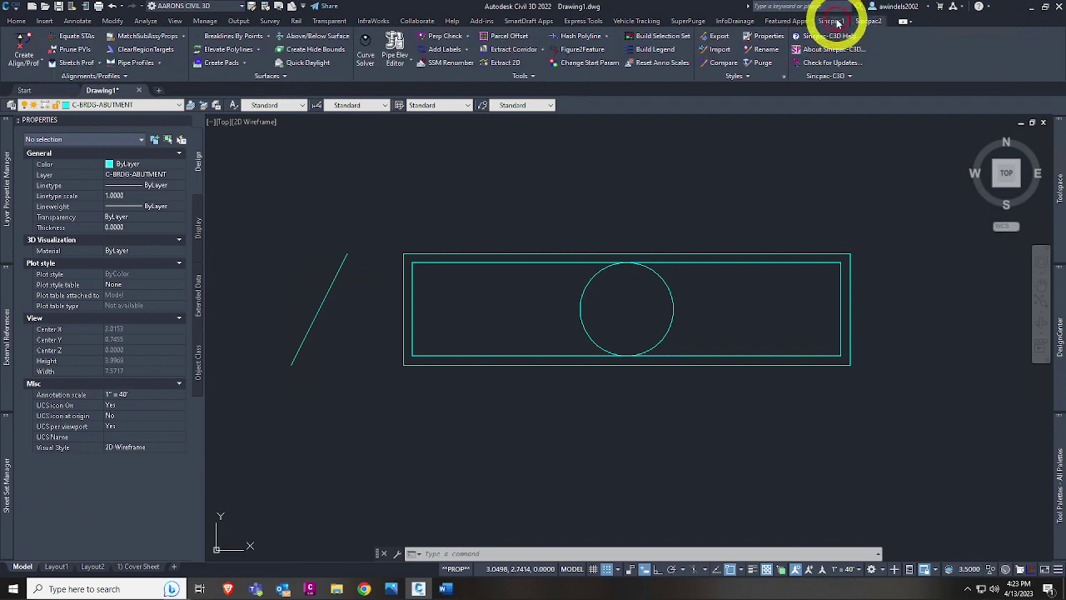
{"action": "left_click", "coordinate": [368, 22]}
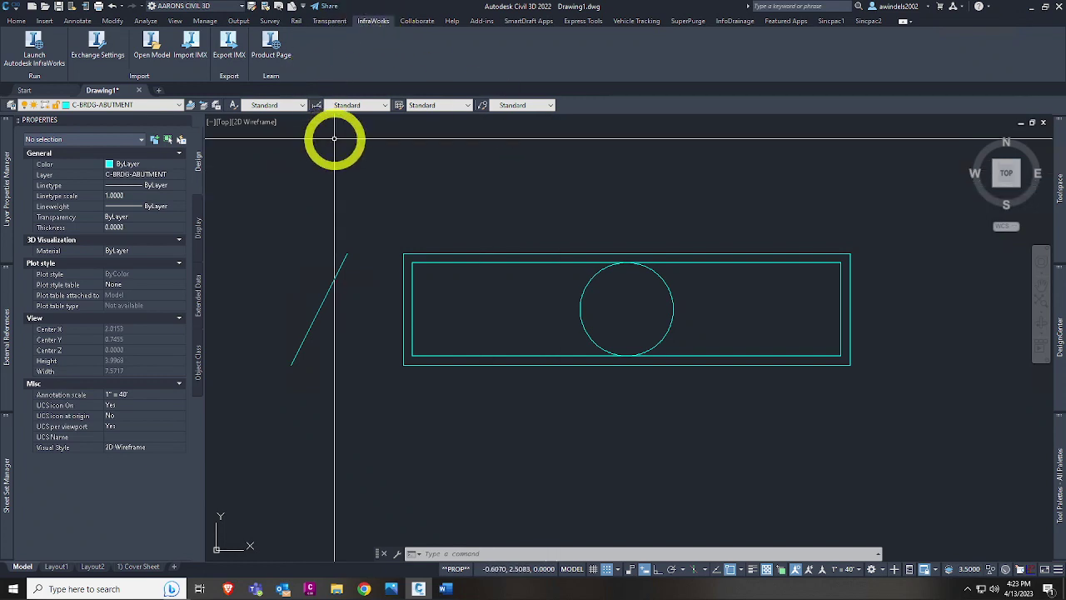
{"action": "left_click", "coordinate": [15, 21]}
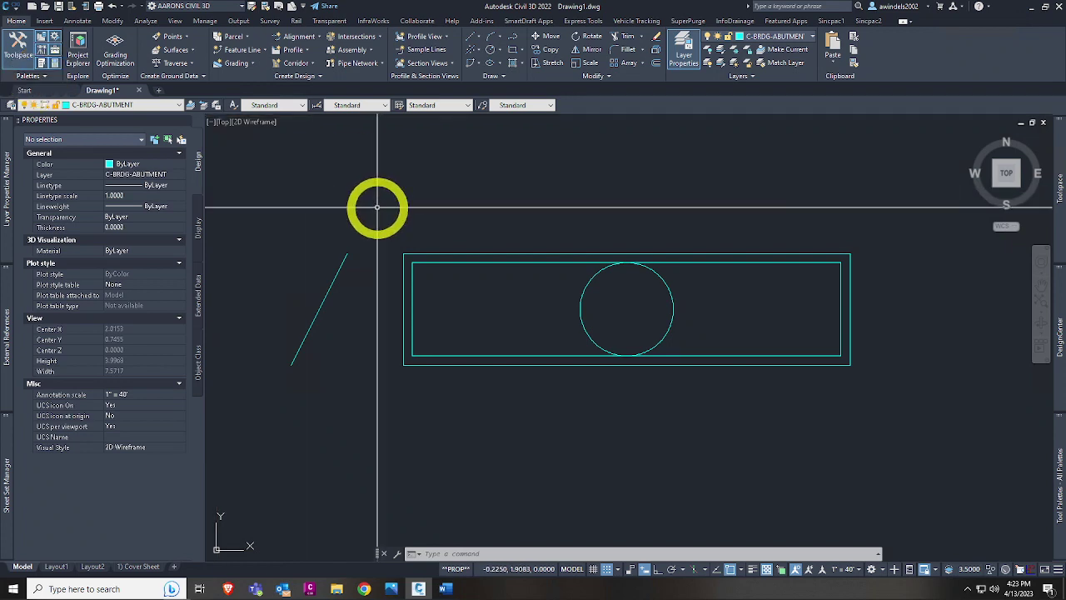
Step: Show the Data Connect palette with MAPCONNECT, move it over the drawing and widen it to read the provider list
{"action": "left_click", "coordinate": [37, 76]}
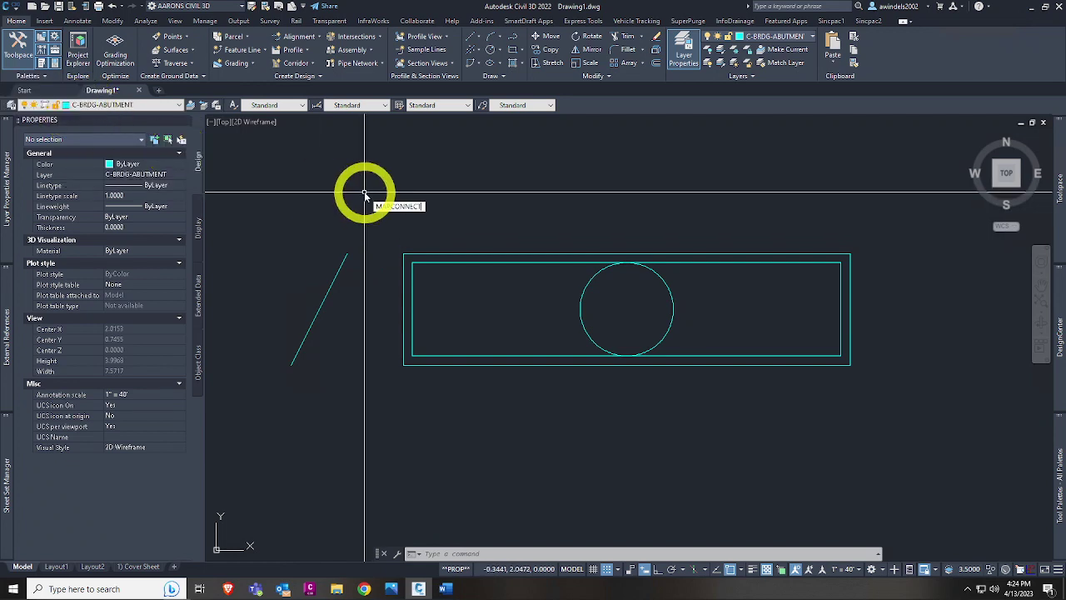
{"action": "key", "text": "Return"}
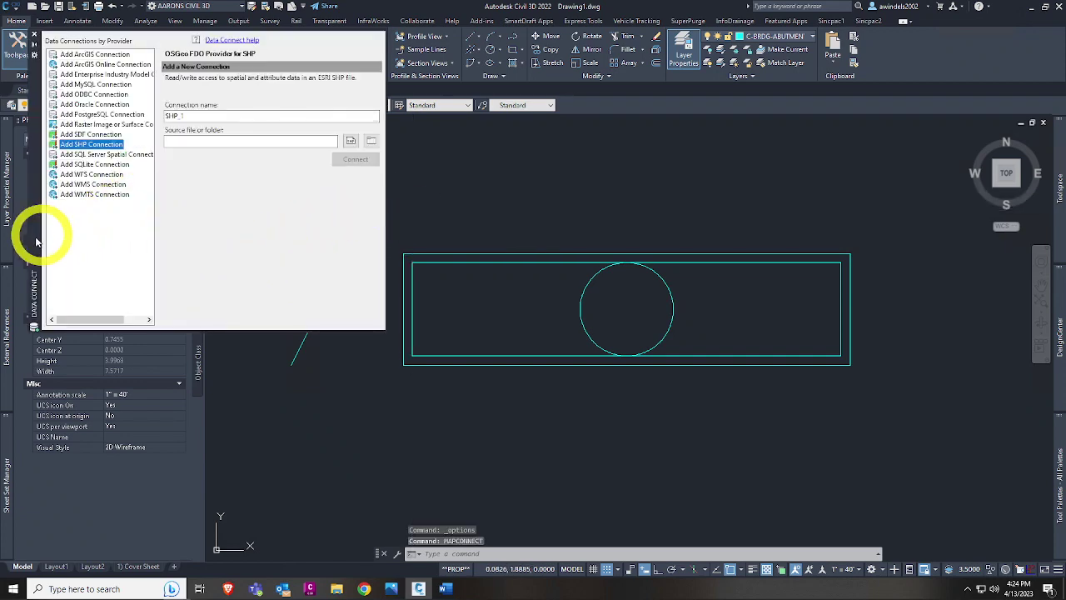
{"action": "mouse_move", "coordinate": [38, 235]}
{"action": "left_mouse_down"}
{"action": "mouse_move", "coordinate": [312, 352]}
{"action": "mouse_move", "coordinate": [236, 350]}
{"action": "left_mouse_up"}
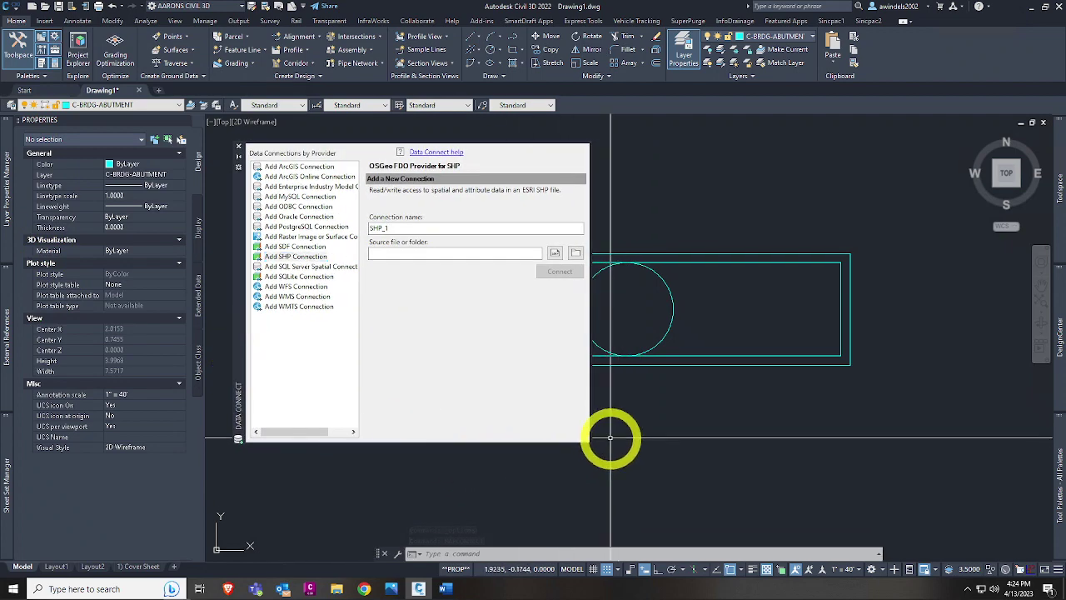
{"action": "left_click_drag", "start_coordinate": [592, 441], "coordinate": [776, 448]}
Step: Review the SQLite, Oracle, MySQL and WMS connection settings in Data Connect and close the palette
{"action": "left_click", "coordinate": [315, 278]}
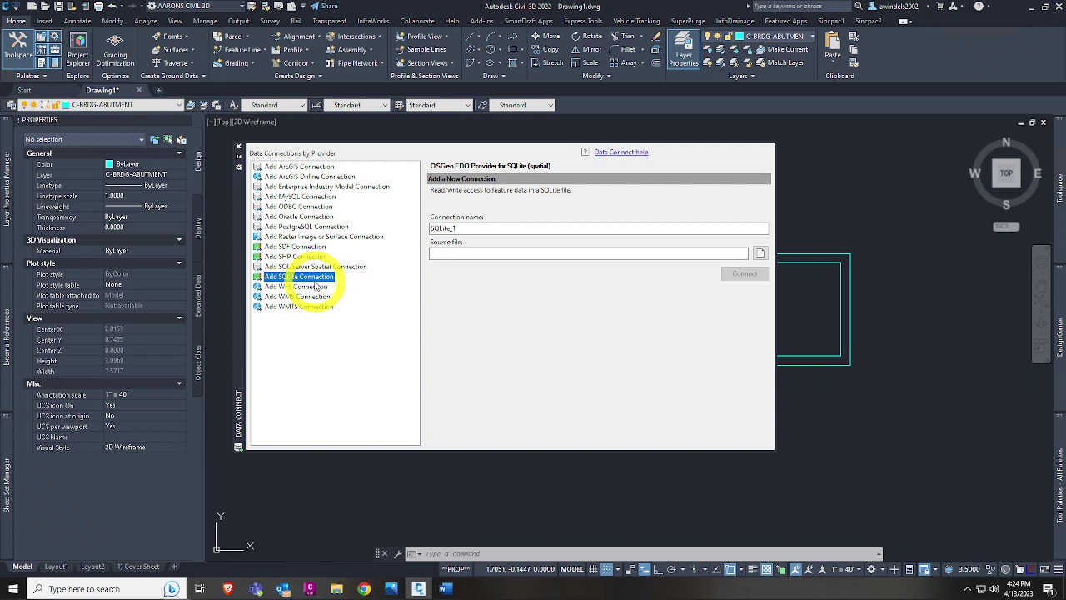
{"action": "left_click", "coordinate": [287, 216]}
{"action": "left_click", "coordinate": [287, 197]}
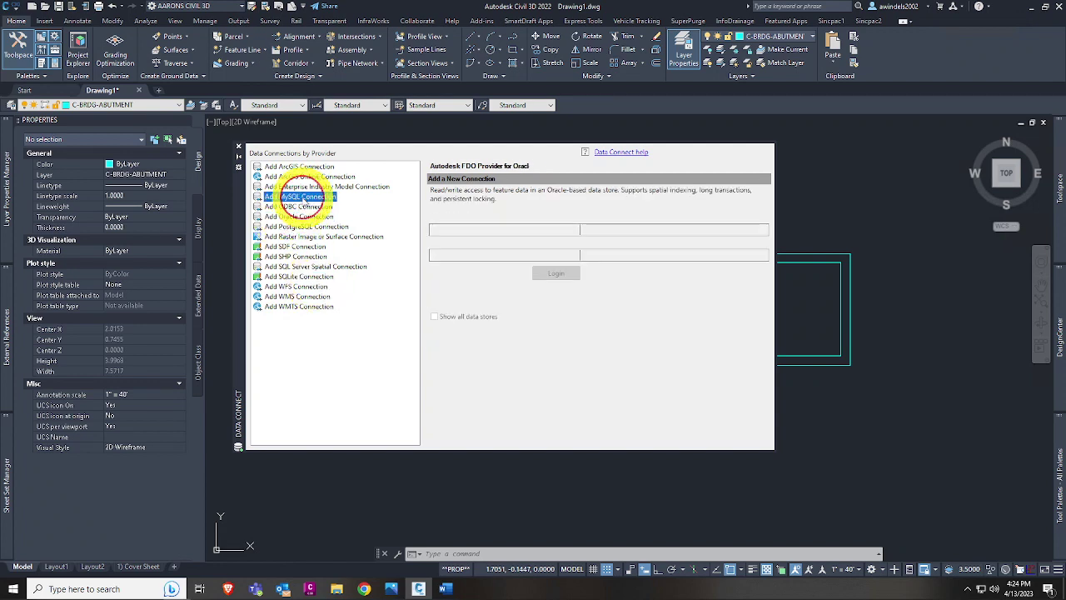
{"action": "left_click", "coordinate": [300, 296]}
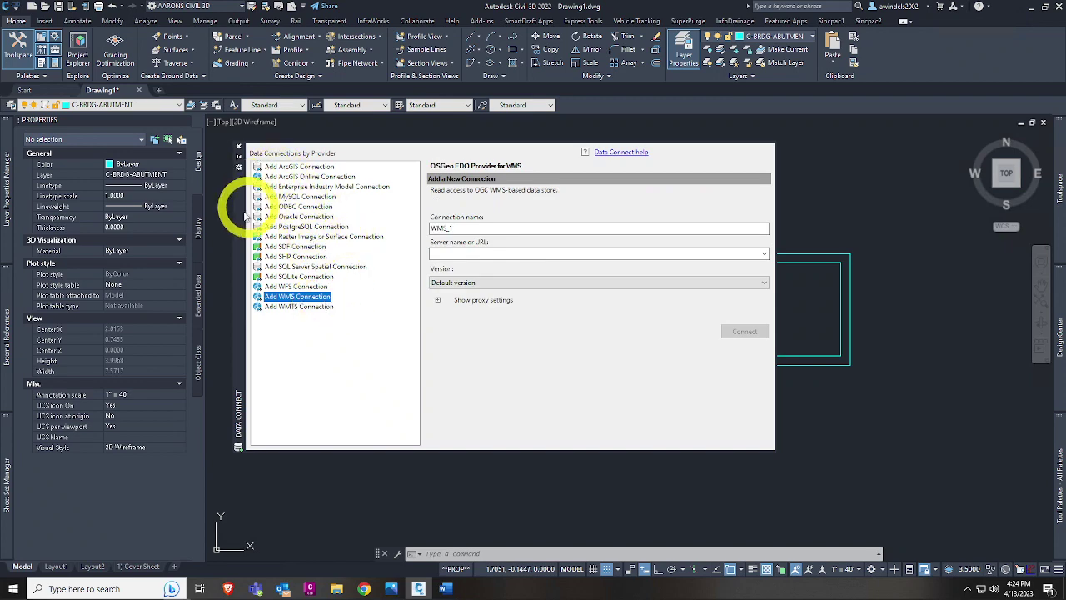
{"action": "mouse_move", "coordinate": [238, 217]}
{"action": "left_mouse_down"}
{"action": "mouse_move", "coordinate": [263, 221]}
{"action": "mouse_move", "coordinate": [234, 213]}
{"action": "left_mouse_up"}
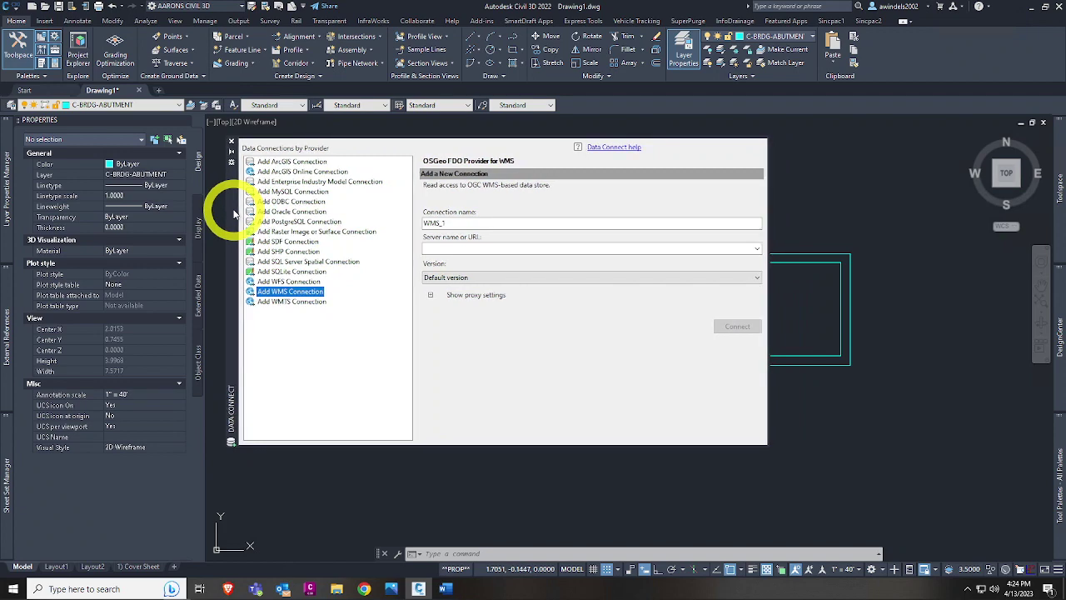
{"action": "left_click_drag", "start_coordinate": [234, 213], "coordinate": [238, 156]}
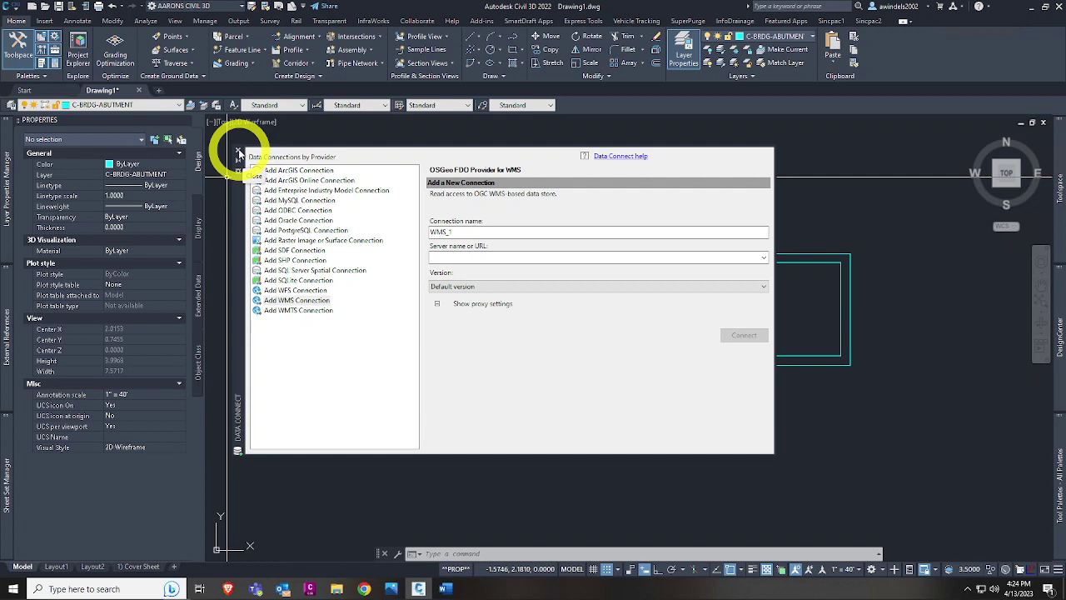
{"action": "left_click", "coordinate": [238, 154]}
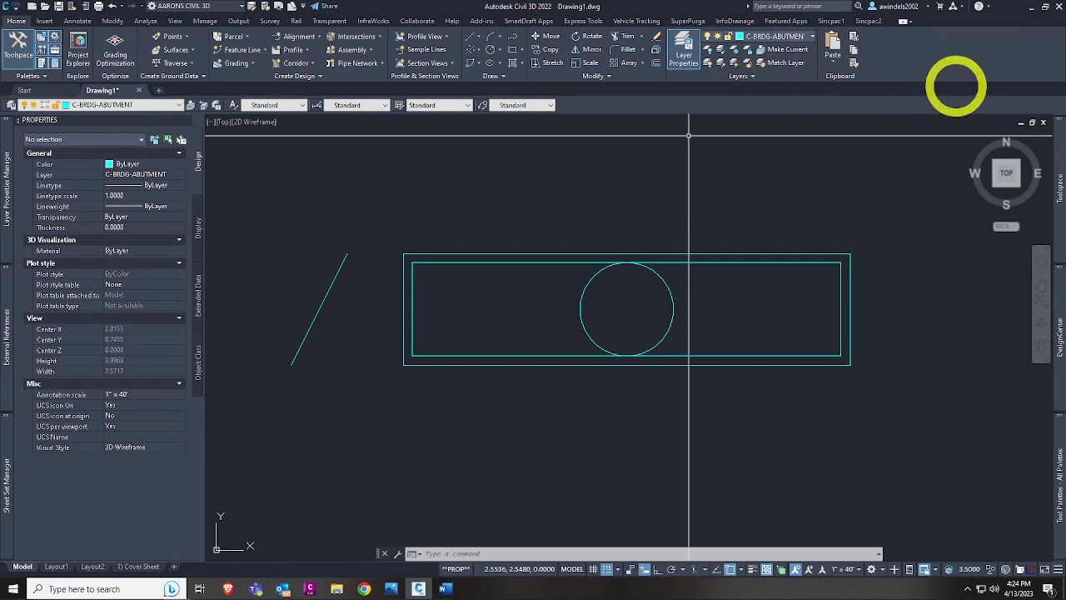
Step: Close Civil 3D and save the drawing to the Desktop as Drawing1.dwg
{"action": "left_click", "coordinate": [1058, 7]}
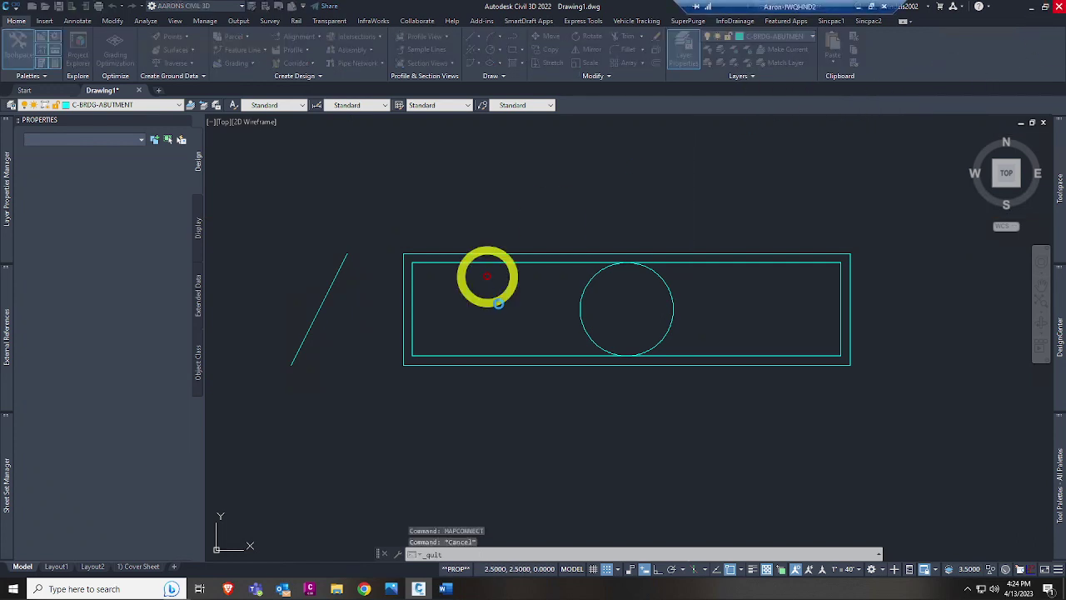
{"action": "left_click", "coordinate": [489, 317]}
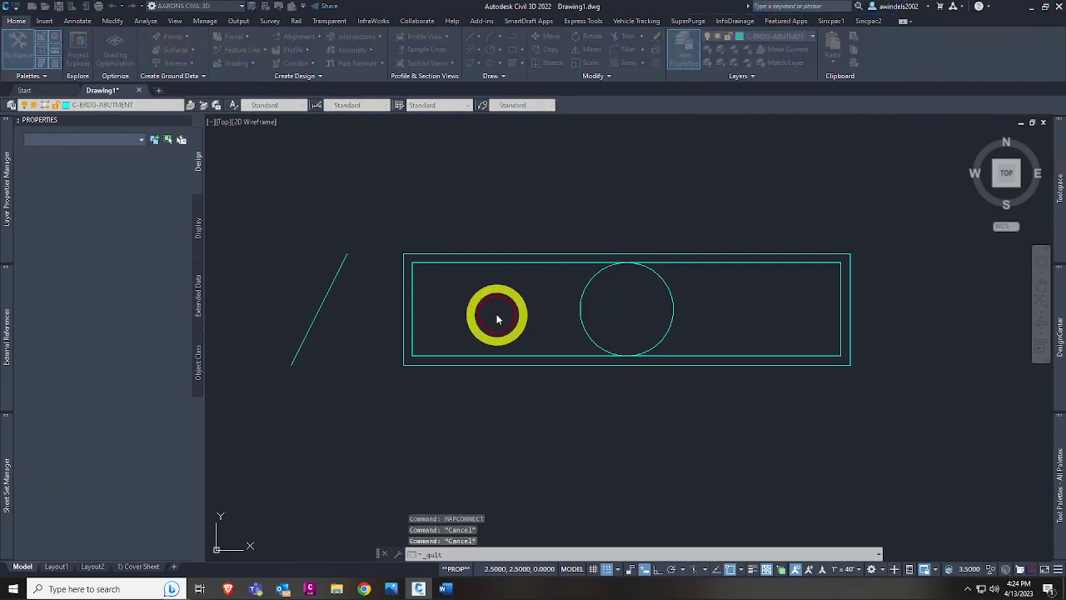
{"action": "left_click", "coordinate": [565, 364]}
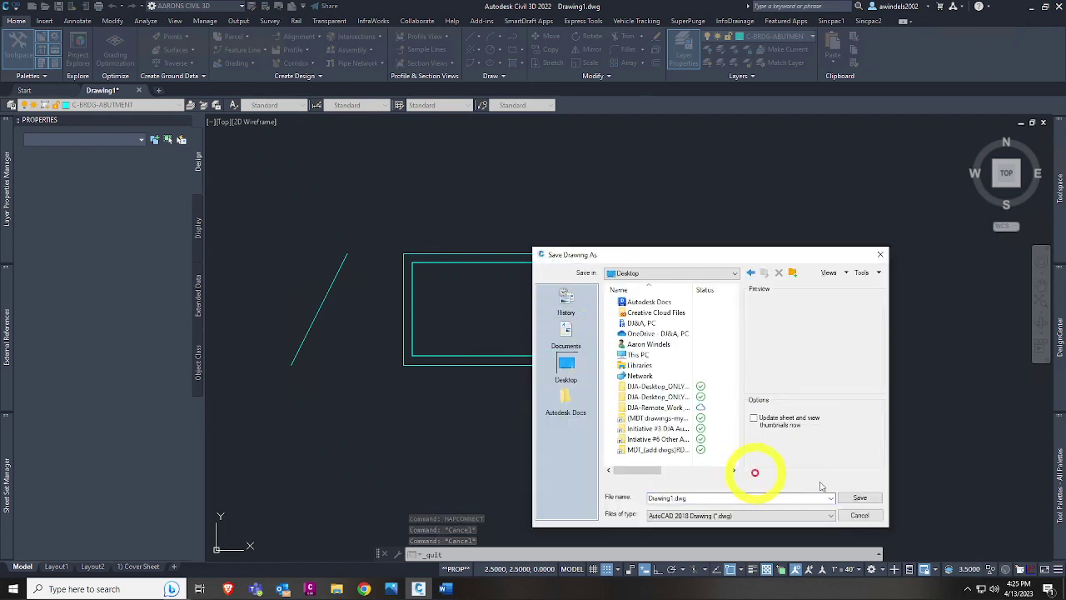
{"action": "left_click", "coordinate": [845, 494]}
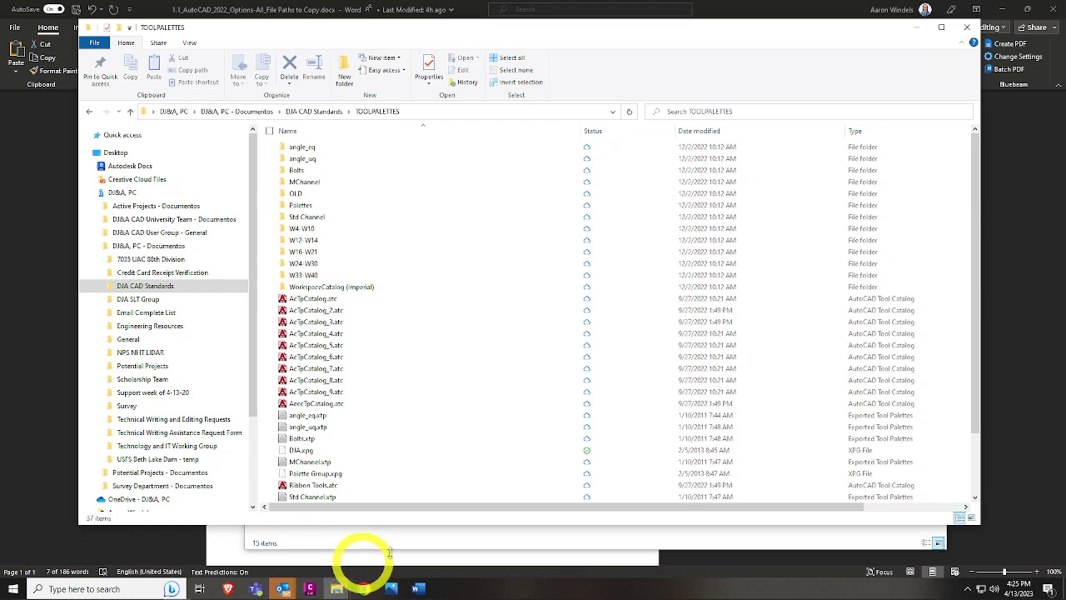
Step: Start Civil 3D 2022 Imperial again
{"action": "left_click", "coordinate": [13, 588]}
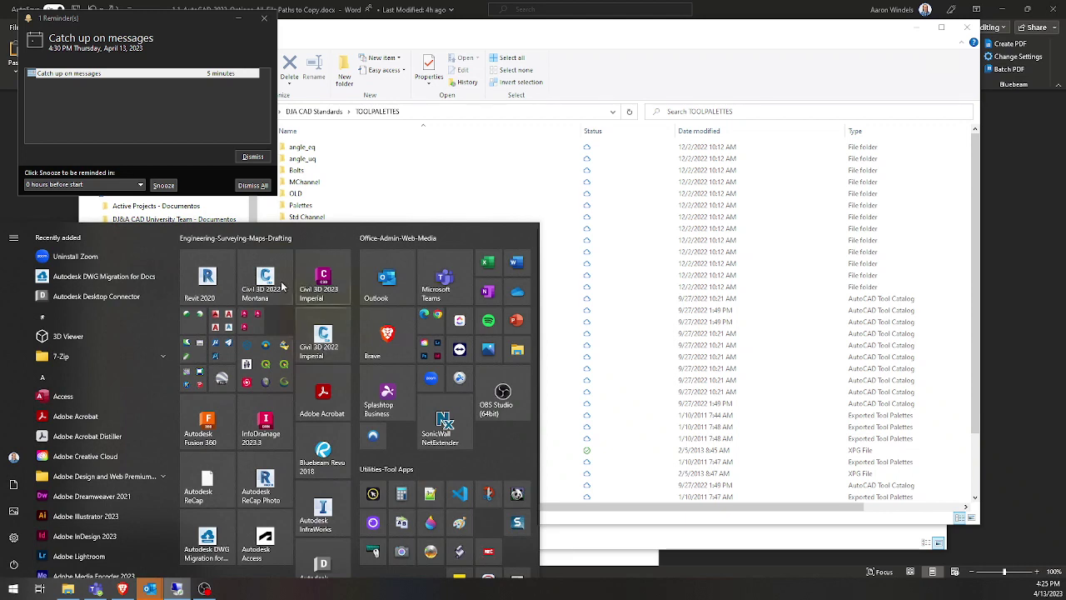
{"action": "left_click", "coordinate": [323, 333]}
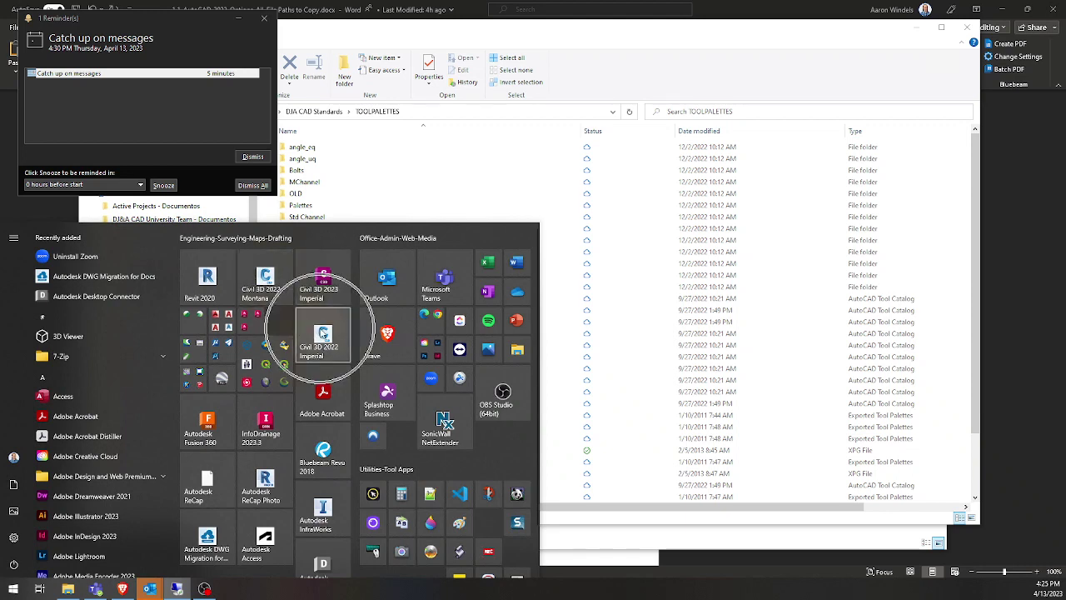
{"action": "left_click", "coordinate": [336, 331]}
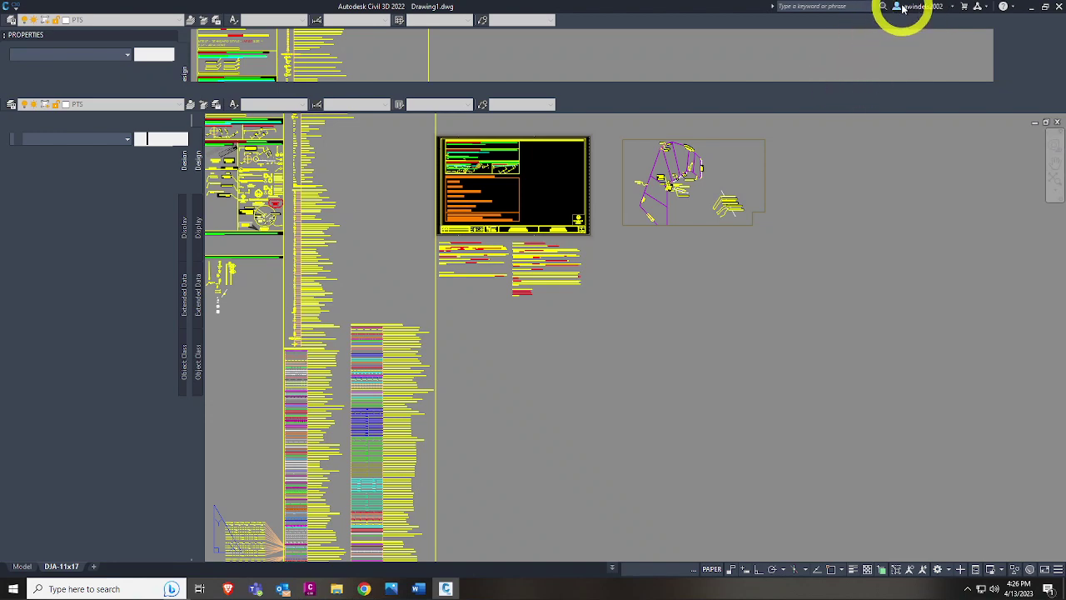
Step: Return to the Civil 3D window, show the Home tools and check the Layer Properties Manager and Sheet Set Manager palettes
{"action": "left_click", "coordinate": [282, 589]}
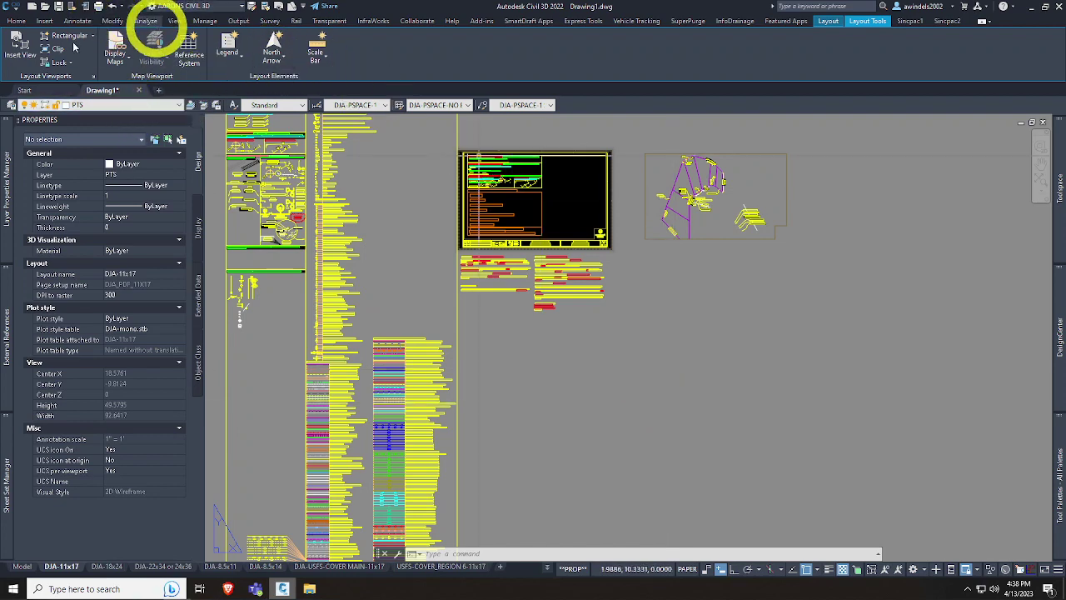
{"action": "left_click", "coordinate": [16, 21]}
{"action": "mouse_move", "coordinate": [2, 237]}
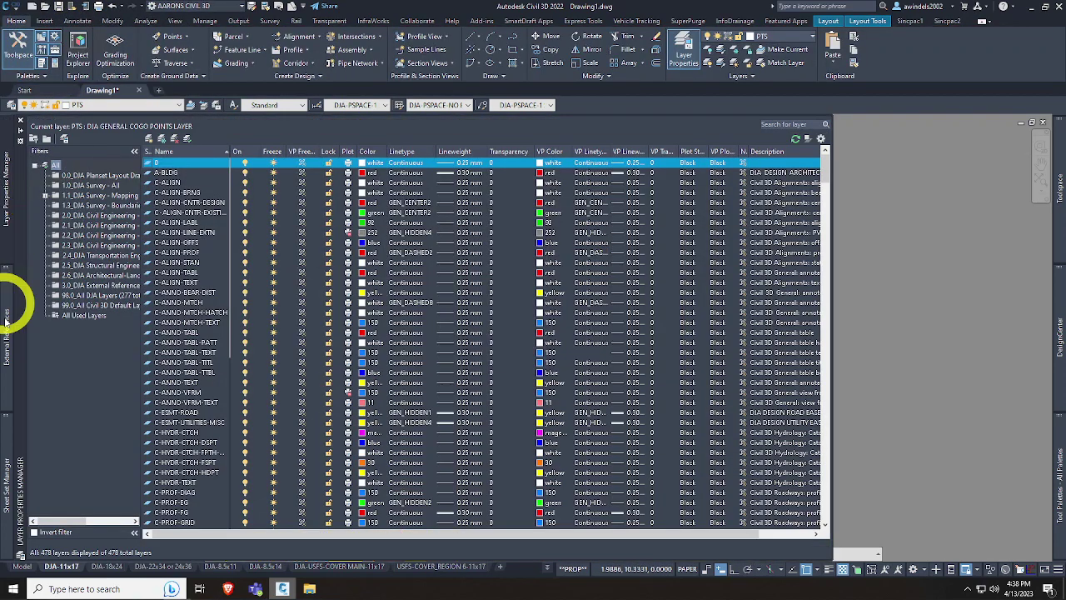
{"action": "mouse_move", "coordinate": [6, 490]}
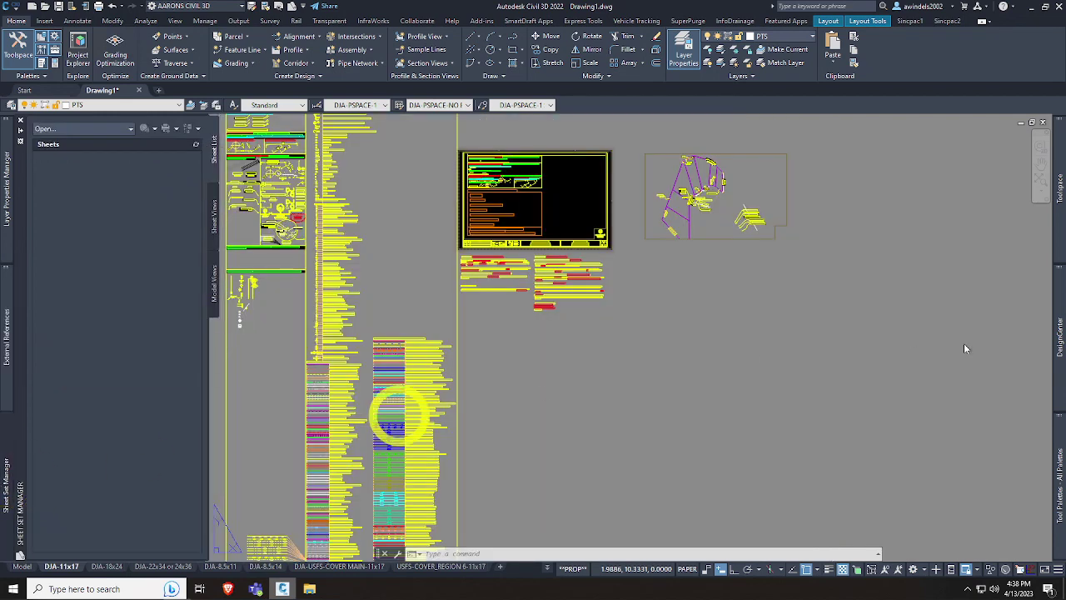
Step: Check the available workspaces and keep AARONS CIVIL 3D as the current workspace
{"action": "left_click", "coordinate": [252, 8]}
{"action": "left_click", "coordinate": [240, 8]}
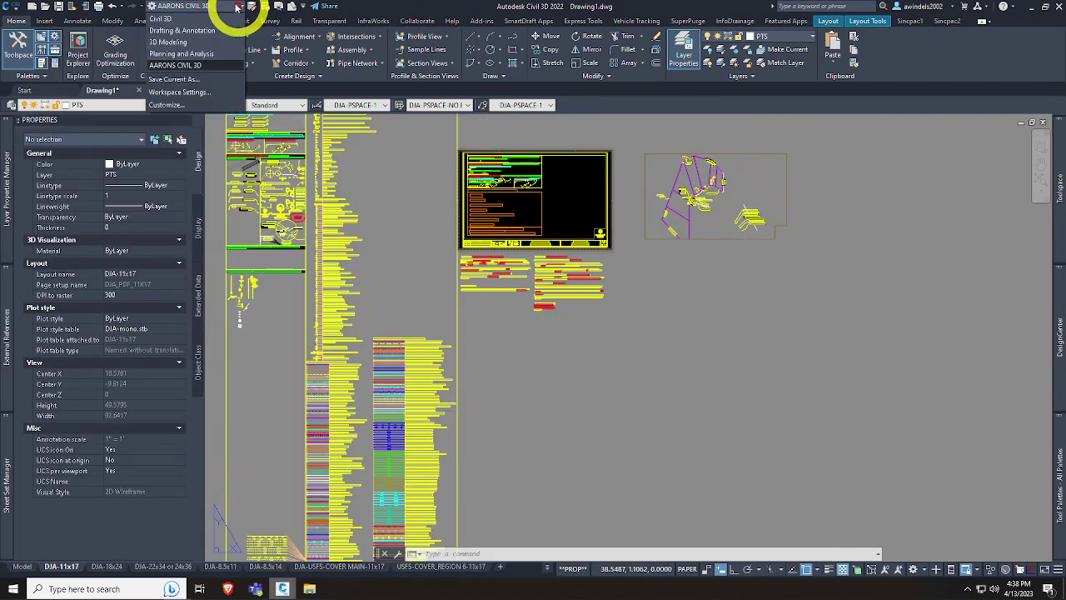
{"action": "left_click", "coordinate": [215, 72]}
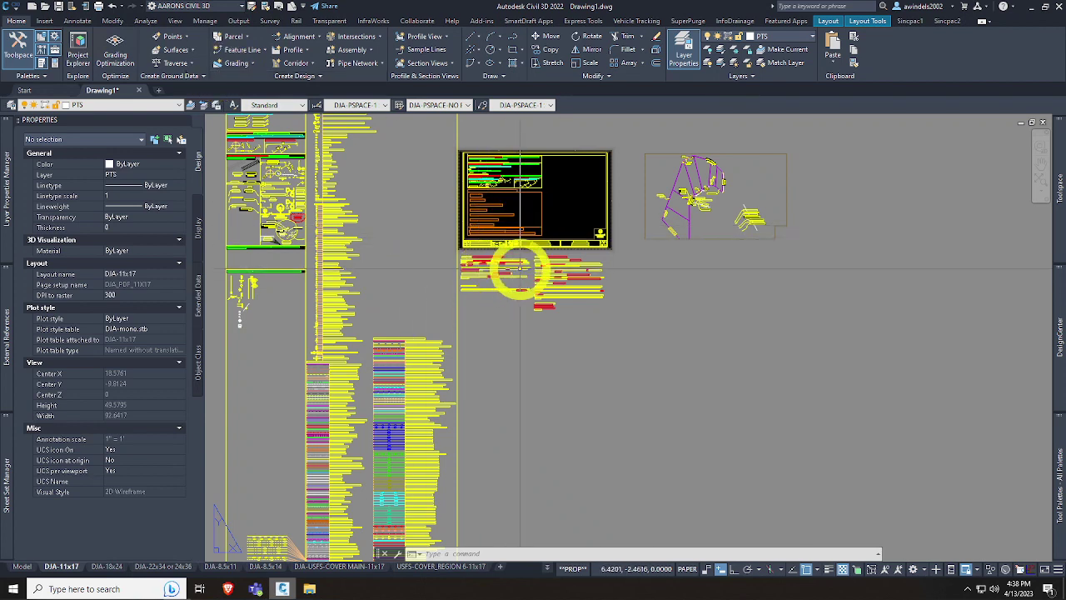
Step: Open the plot settings for the DJA-11x17 layout and review the available plot style tables, keeping DJA-mono.stb
{"action": "type", "text": "pl"}
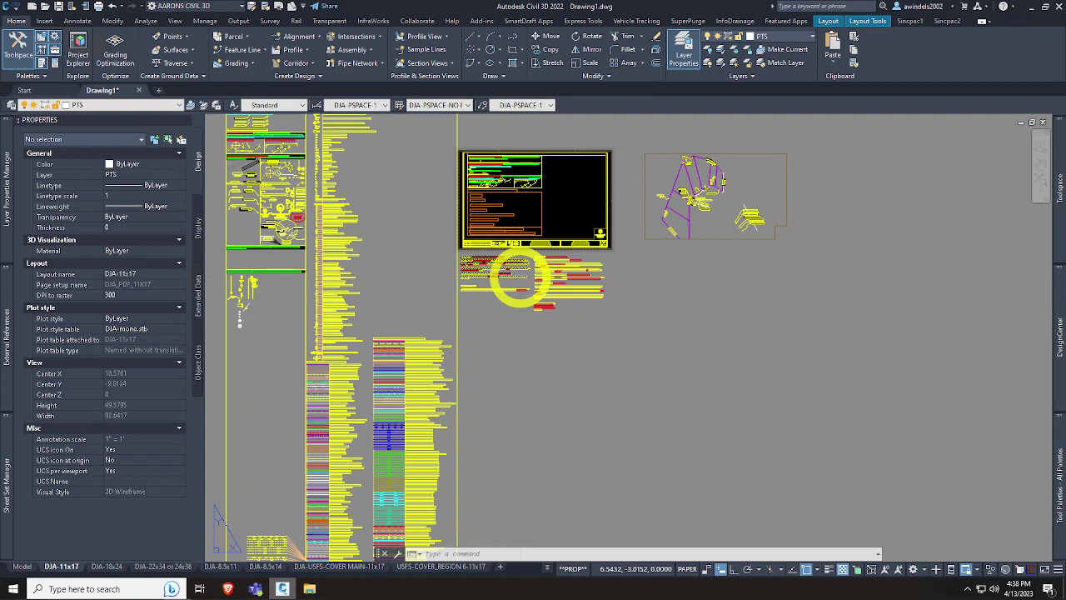
{"action": "key", "text": "Return"}
{"action": "left_click", "coordinate": [662, 177]}
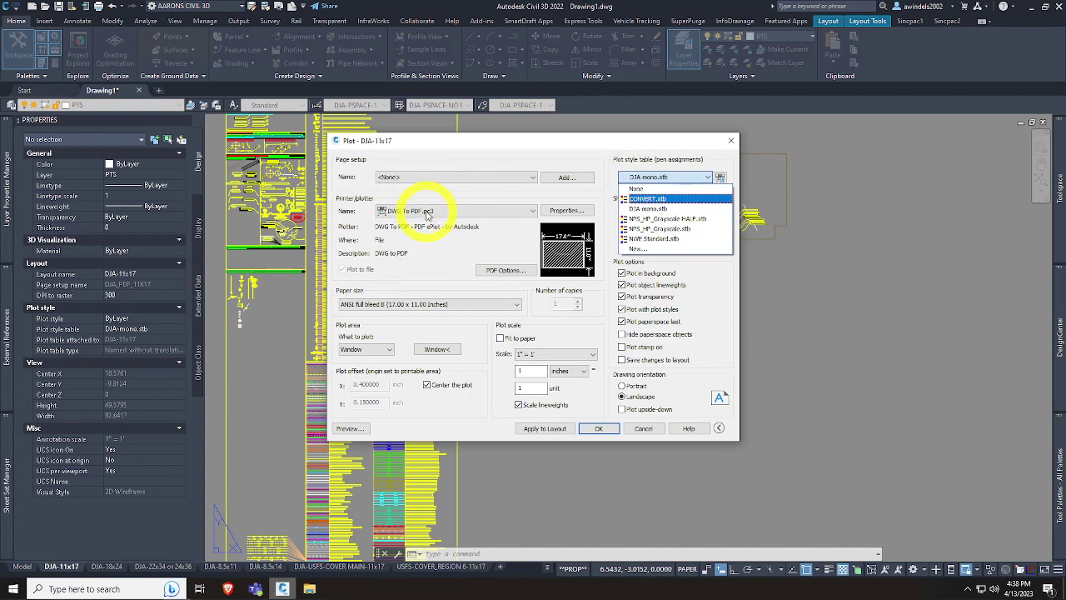
{"action": "left_click", "coordinate": [671, 293]}
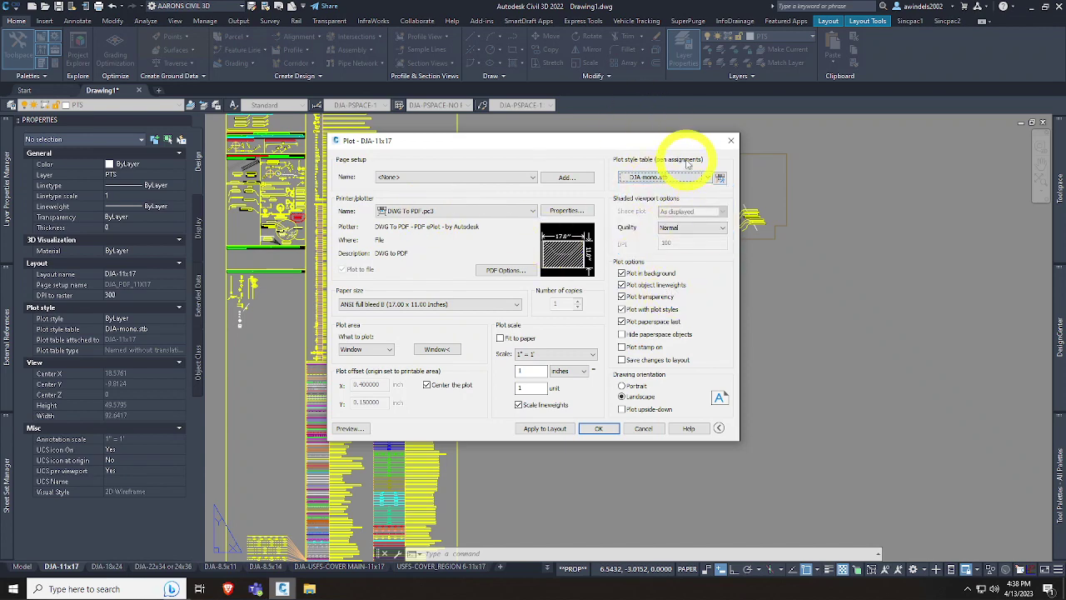
Step: Review the page setups available for plotting, including the DJA_PDF sizes, and cancel the plot
{"action": "left_click", "coordinate": [522, 178]}
{"action": "scroll", "coordinate": [521, 181], "scroll_direction": "down", "scroll_amount": 10}
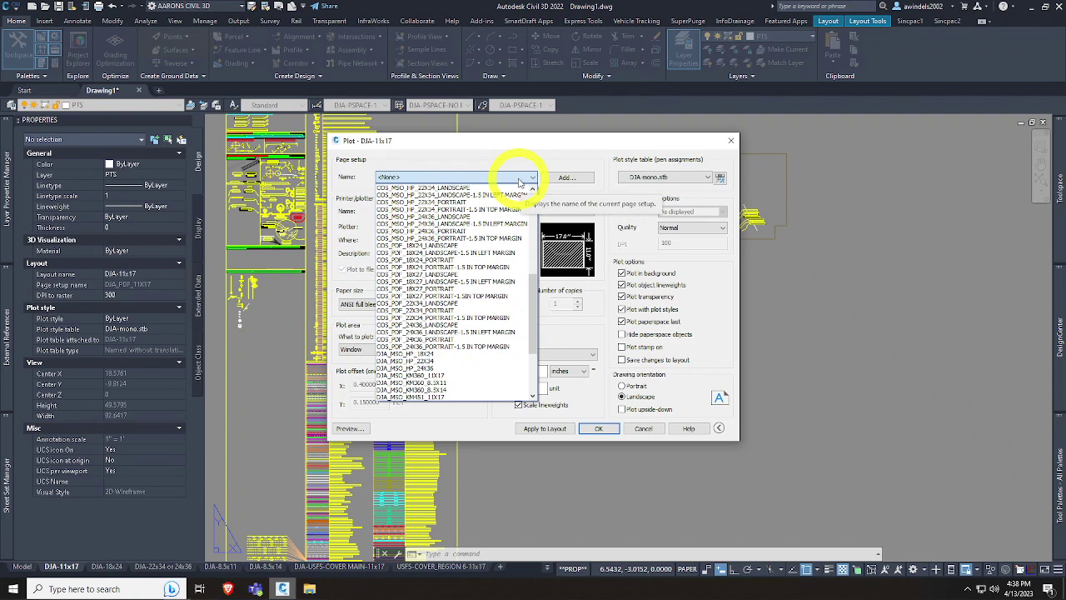
{"action": "scroll", "coordinate": [463, 242], "scroll_direction": "down", "scroll_amount": 4}
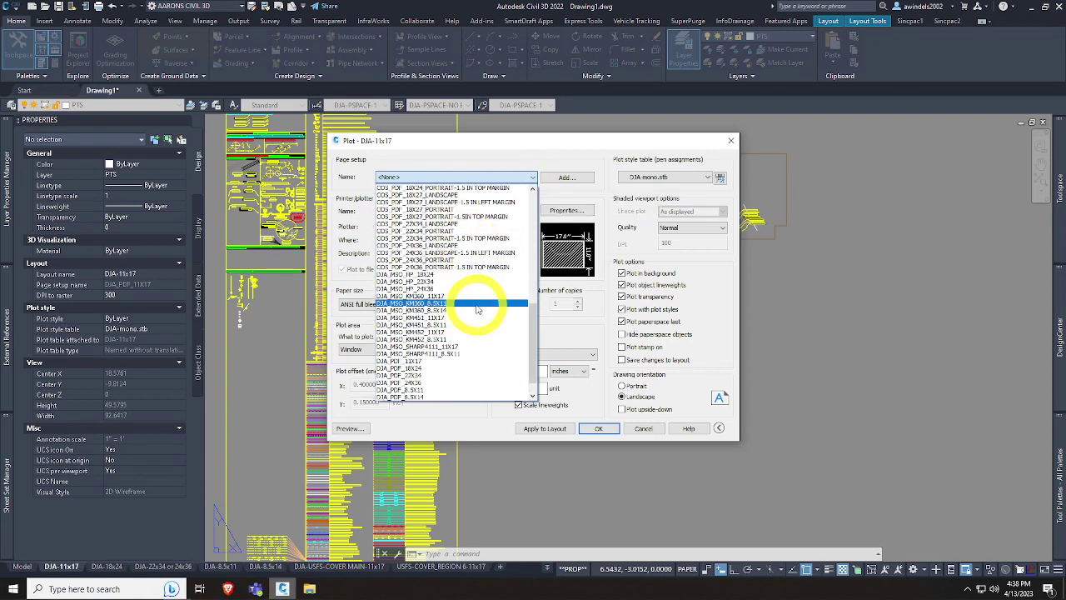
{"action": "scroll", "coordinate": [471, 321], "scroll_direction": "down", "scroll_amount": 1}
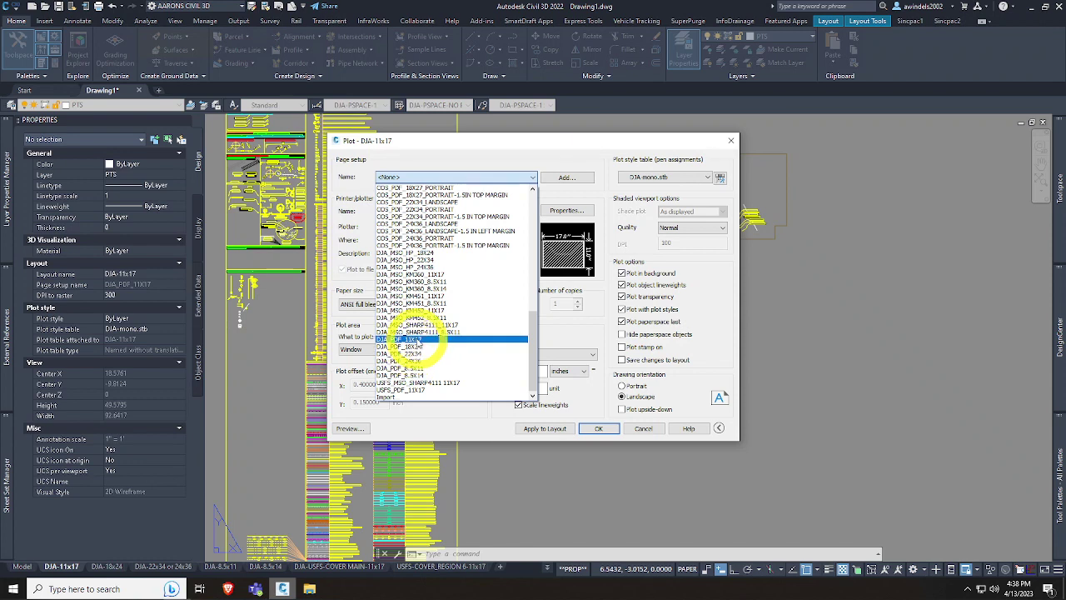
{"action": "left_click", "coordinate": [414, 340]}
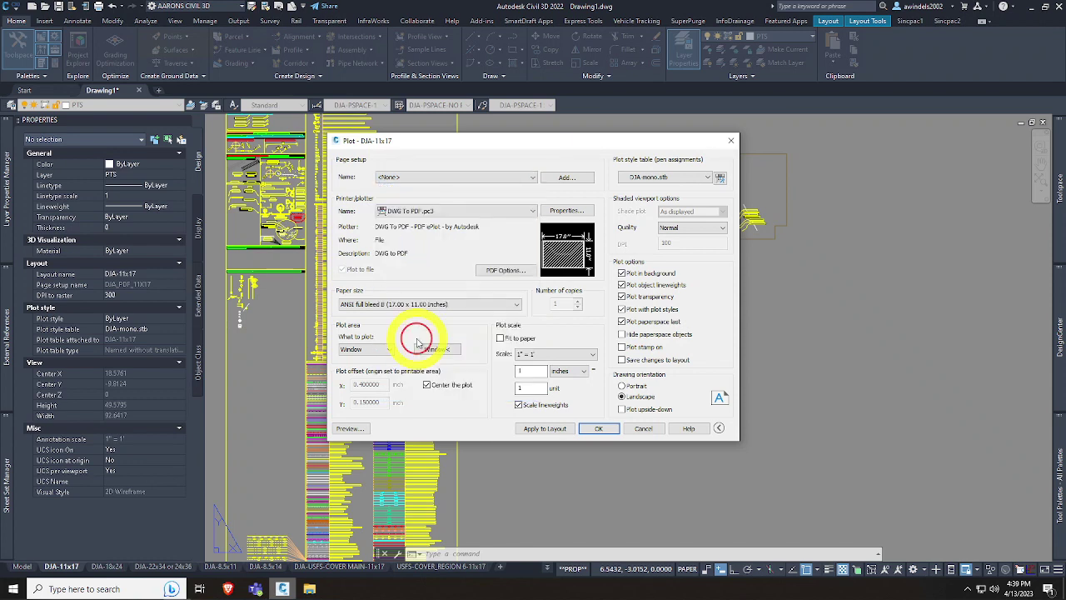
{"action": "left_click", "coordinate": [483, 177]}
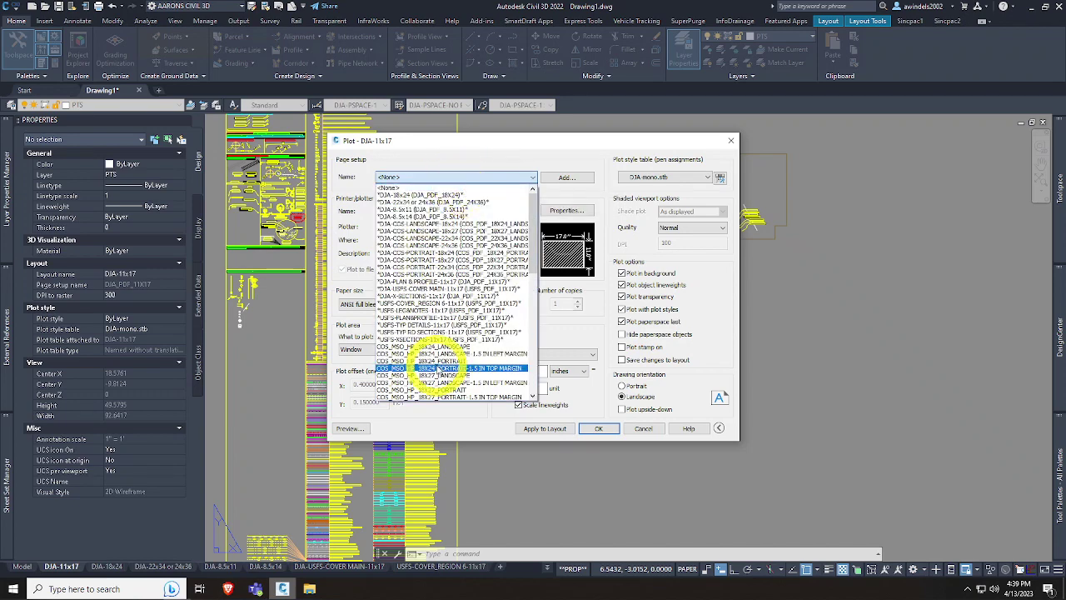
{"action": "scroll", "coordinate": [429, 366], "scroll_direction": "down", "scroll_amount": 10}
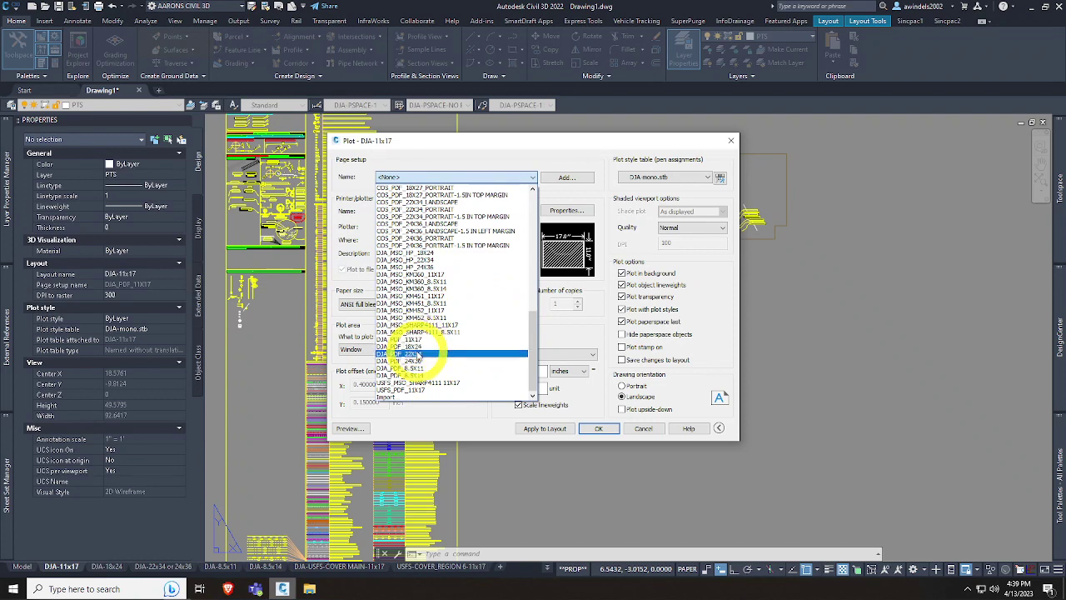
{"action": "key", "text": "Escape"}
{"action": "key", "text": "Escape"}
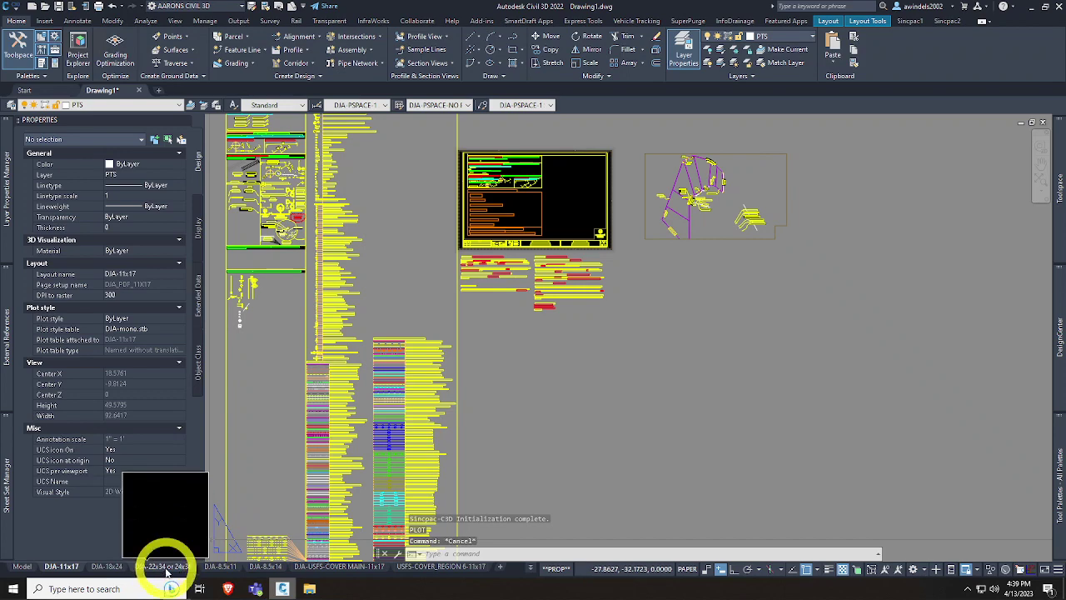
Step: Switch to the DJA-22x34 or 24x36 layout and examine its sheet border, survey mapping information box and title block
{"action": "left_click", "coordinate": [164, 567]}
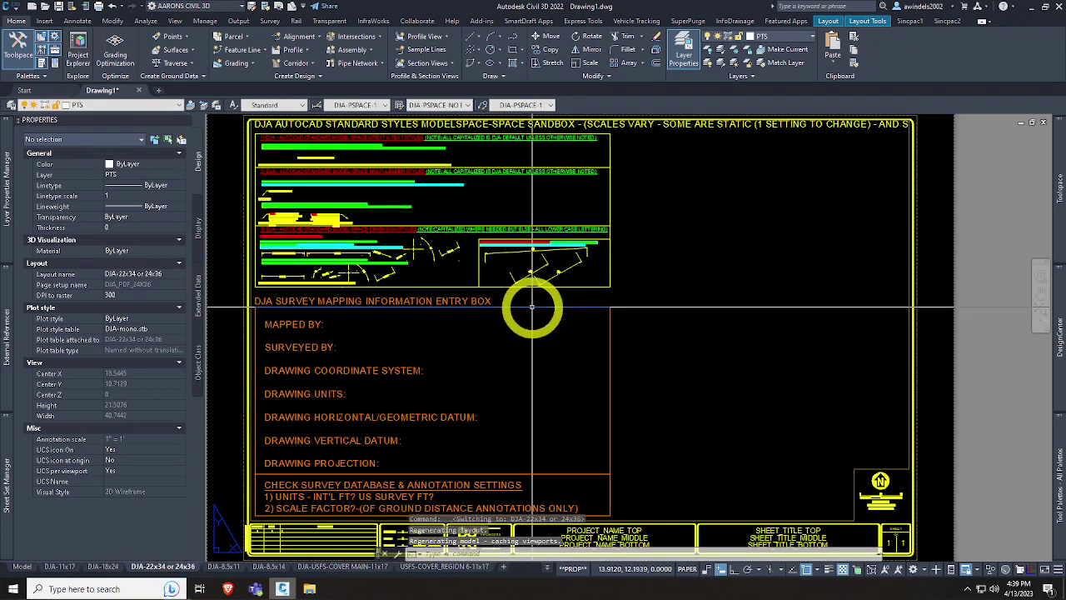
{"action": "scroll", "coordinate": [531, 306], "scroll_direction": "down", "scroll_amount": 2}
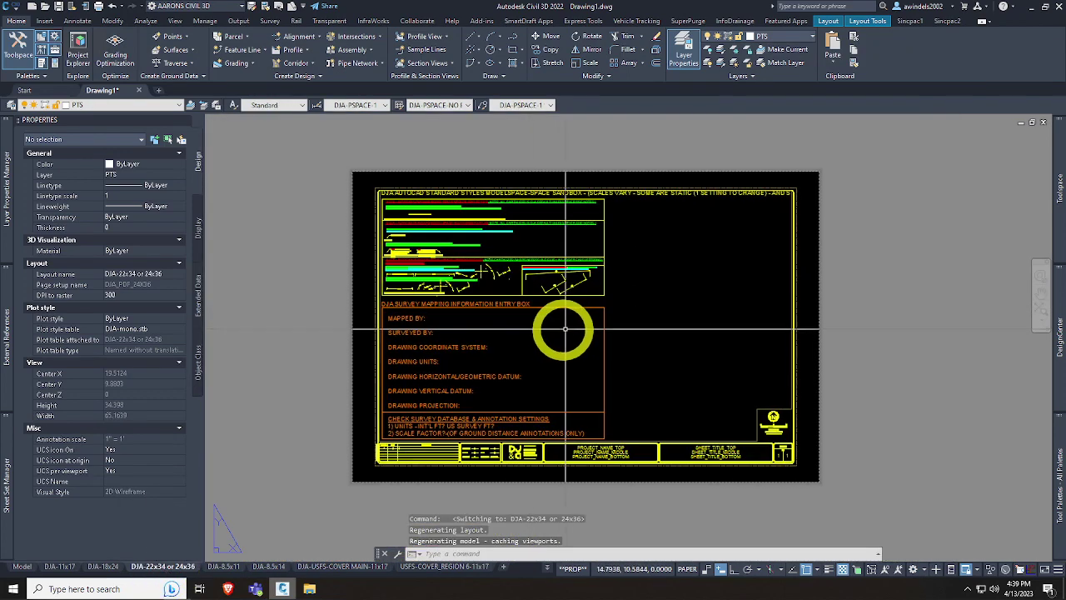
{"action": "scroll", "coordinate": [561, 333], "scroll_direction": "up", "scroll_amount": 2}
{"action": "scroll", "coordinate": [560, 333], "scroll_direction": "down", "scroll_amount": 2}
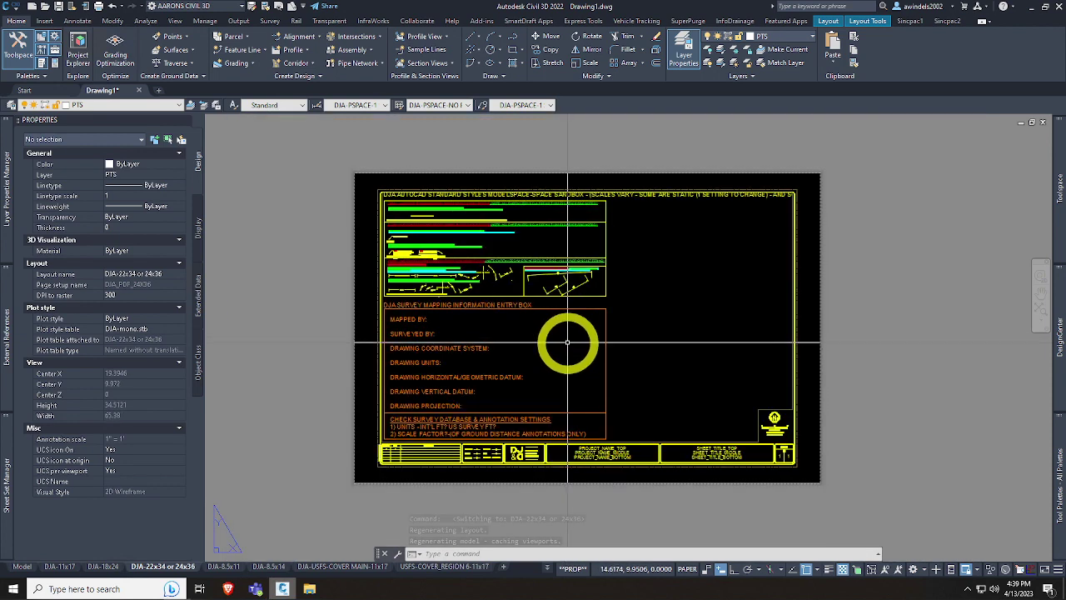
{"action": "left_click", "coordinate": [326, 160]}
{"action": "key", "text": "Escape"}
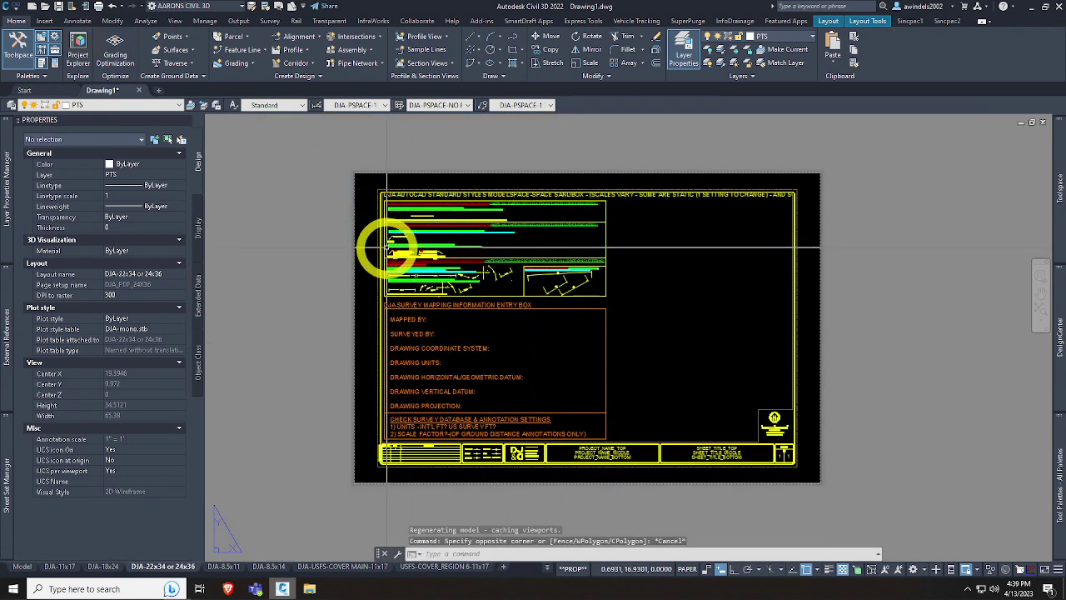
{"action": "scroll", "coordinate": [599, 442], "scroll_direction": "up", "scroll_amount": 3}
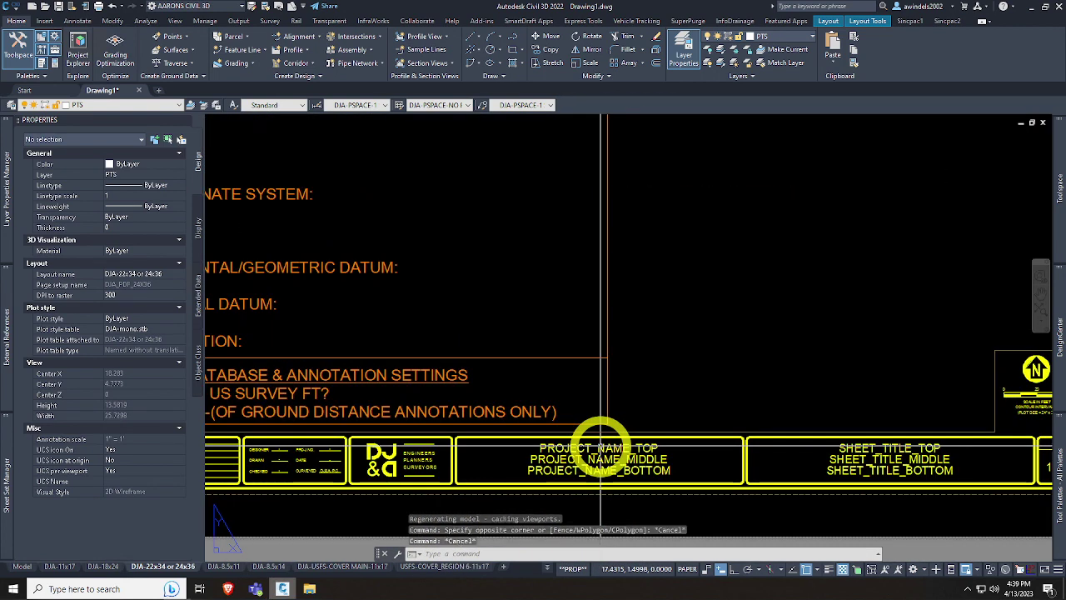
Step: Switch to model space and examine the DJ&A layer symbology, legend, abbreviations and annotation samples
{"action": "left_click", "coordinate": [23, 568]}
{"action": "scroll", "coordinate": [614, 388], "scroll_direction": "up", "scroll_amount": 3}
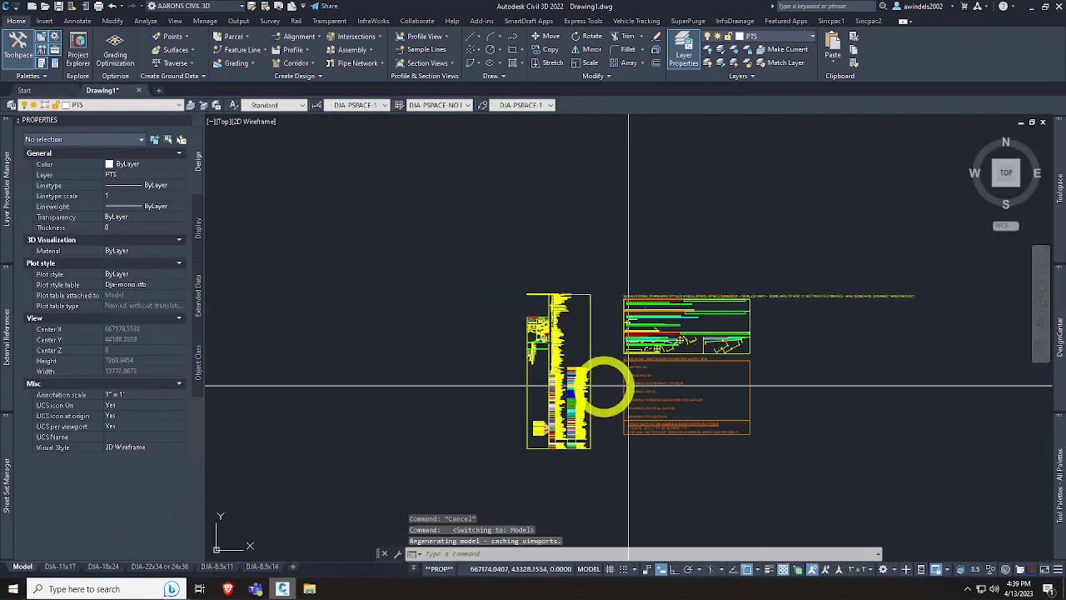
{"action": "scroll", "coordinate": [556, 391], "scroll_direction": "up", "scroll_amount": 5}
{"action": "scroll", "coordinate": [577, 206], "scroll_direction": "down", "scroll_amount": 1}
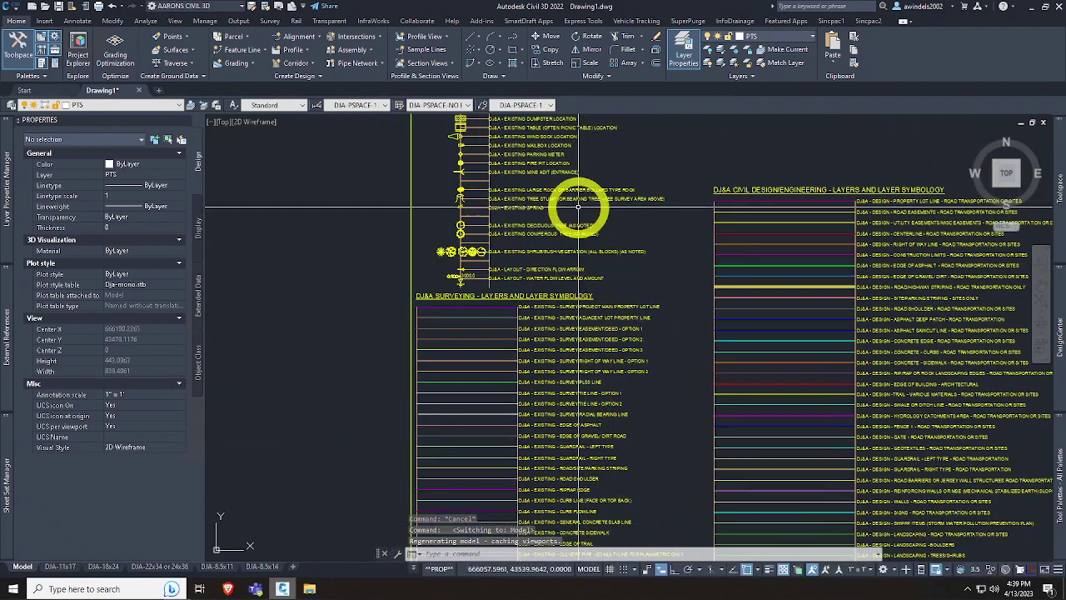
{"action": "mouse_move", "coordinate": [577, 206]}
{"action": "middle_mouse_down"}
{"action": "mouse_move", "coordinate": [654, 305]}
{"action": "mouse_move", "coordinate": [595, 483]}
{"action": "mouse_move", "coordinate": [582, 381]}
{"action": "mouse_move", "coordinate": [738, 384]}
{"action": "middle_mouse_up"}
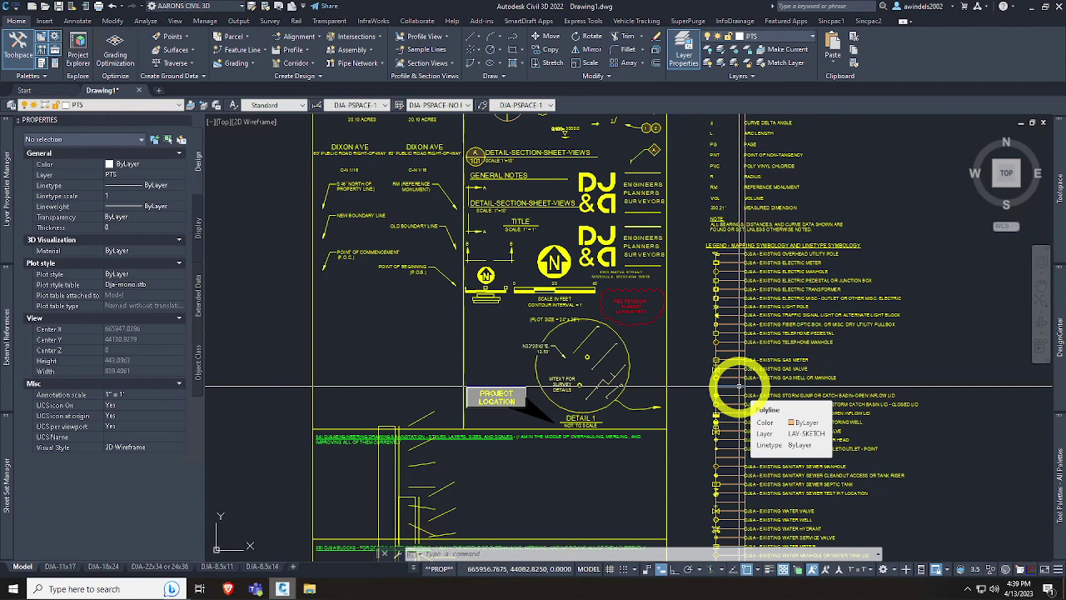
{"action": "middle_click_drag", "start_coordinate": [800, 357], "coordinate": [792, 411]}
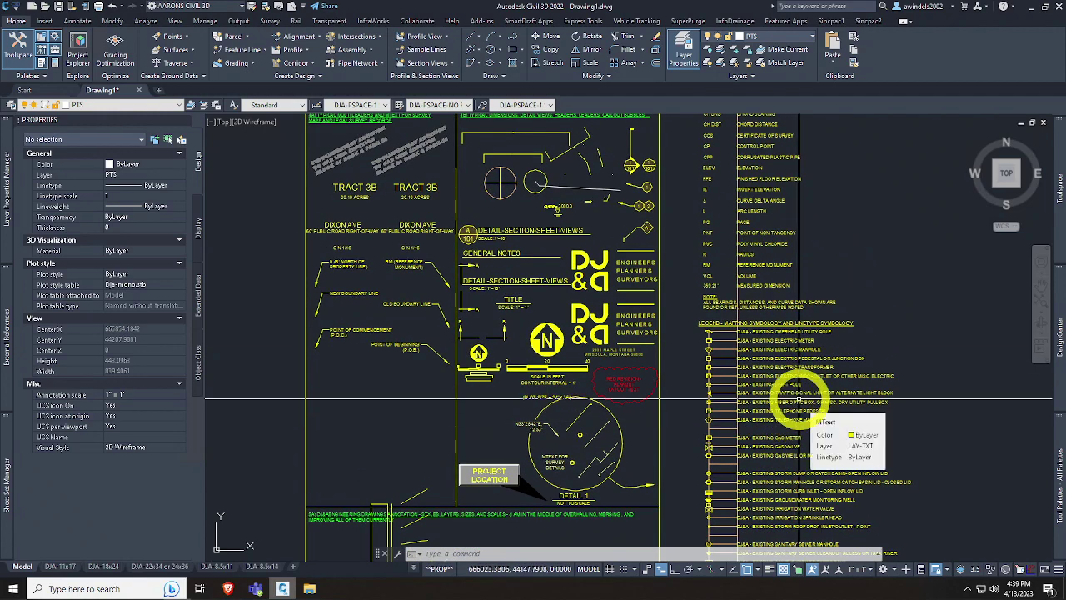
{"action": "middle_click_drag", "start_coordinate": [880, 328], "coordinate": [710, 368]}
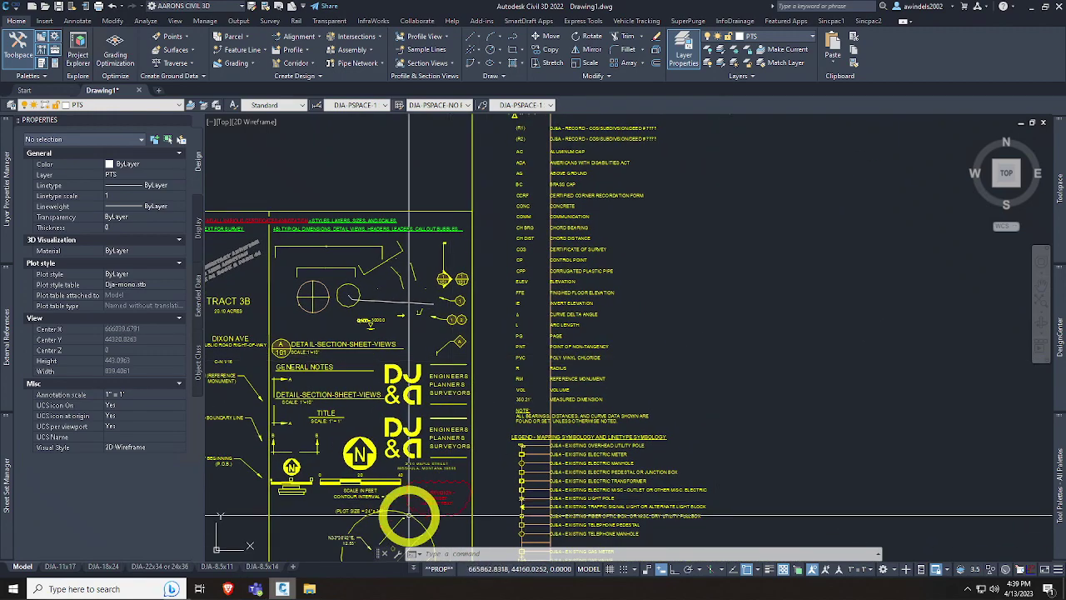
Step: Return to the DJA-11x17 layout and examine the paper space annotation samples and abbreviations beside the sheet
{"action": "mouse_move", "coordinate": [67, 567]}
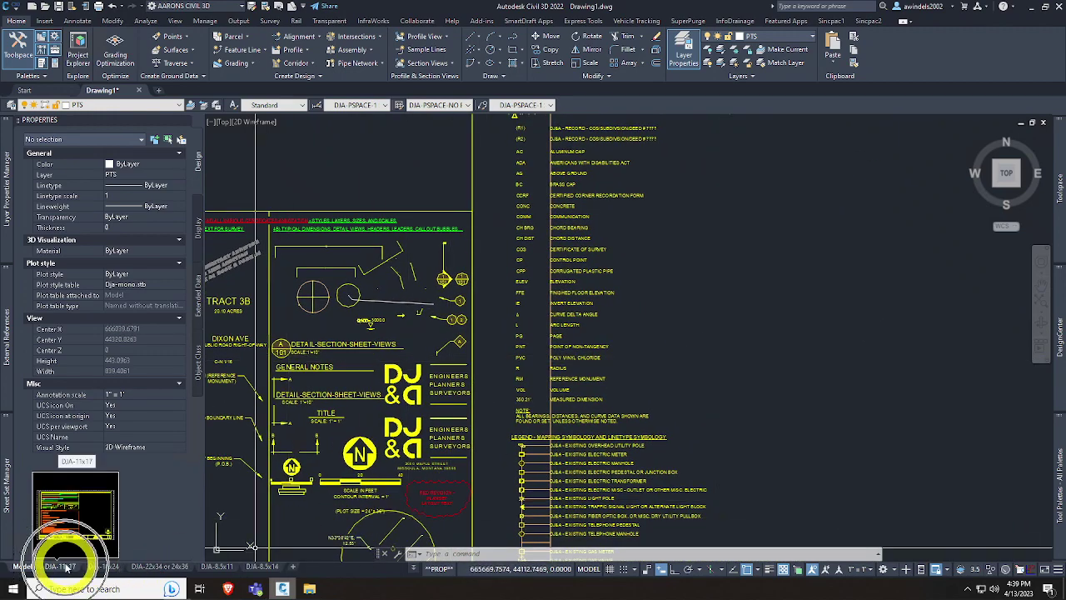
{"action": "left_click", "coordinate": [67, 567]}
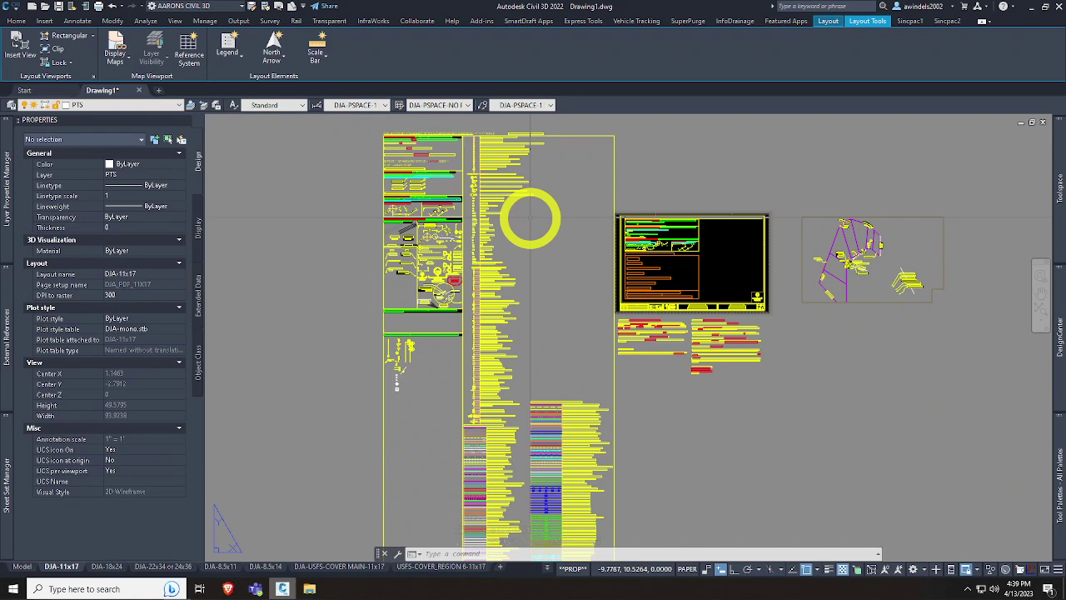
{"action": "scroll", "coordinate": [531, 239], "scroll_direction": "up", "scroll_amount": 6}
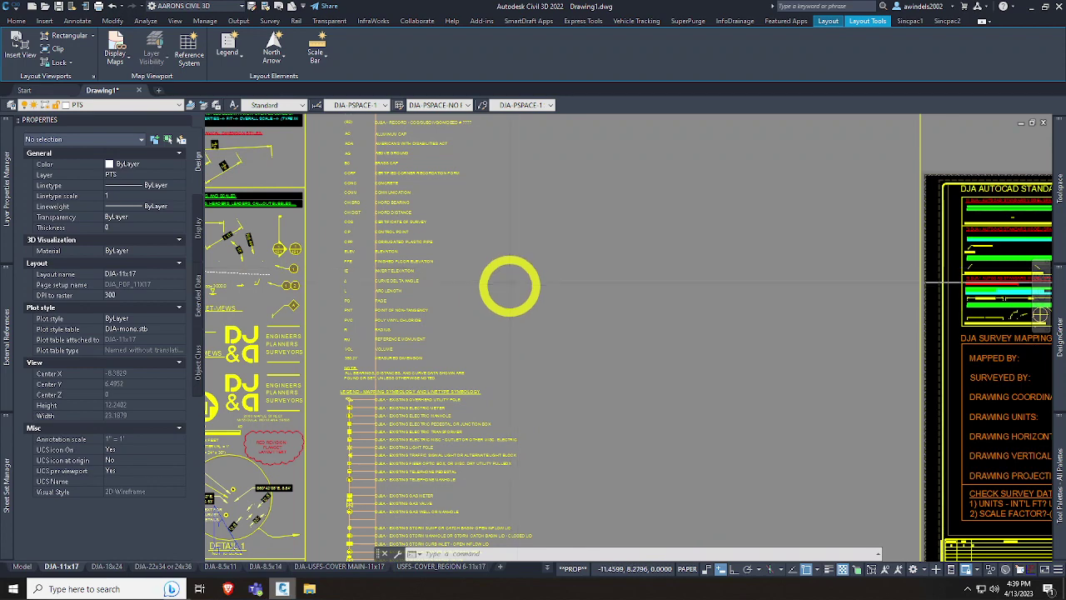
{"action": "middle_click_drag", "start_coordinate": [506, 286], "coordinate": [657, 317]}
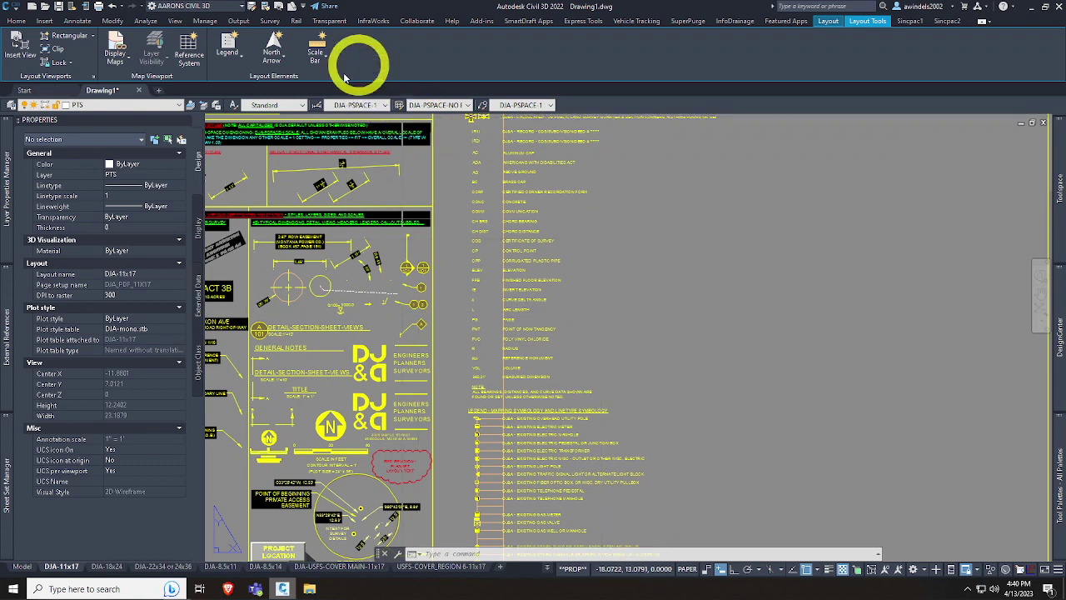
Step: Review the available dimension, text, table and multileader styles without changing the current ones
{"action": "left_click", "coordinate": [356, 105]}
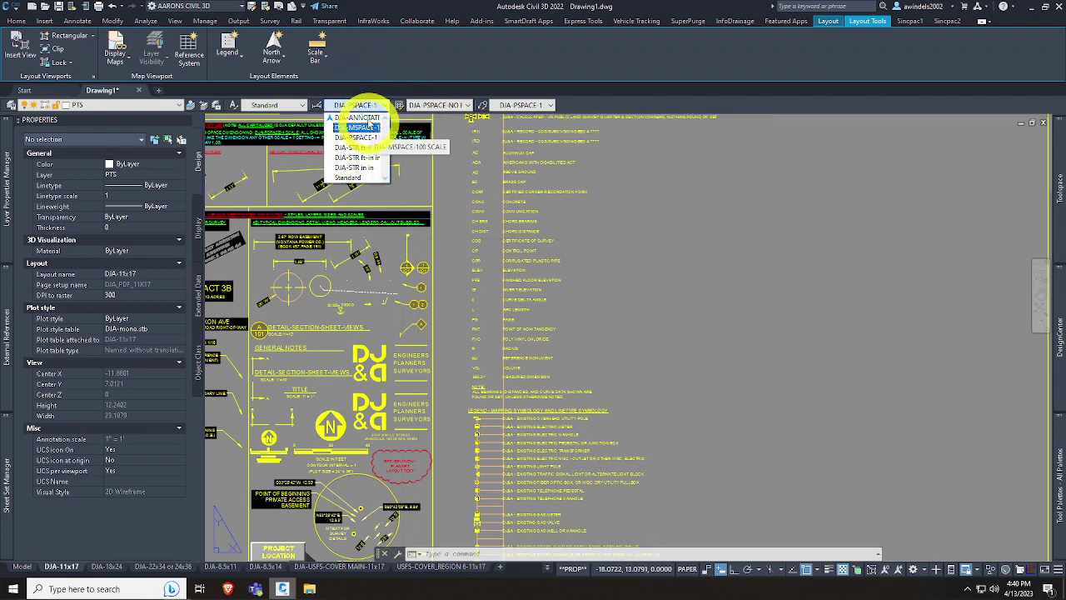
{"action": "left_click", "coordinate": [293, 107]}
{"action": "left_click", "coordinate": [296, 109]}
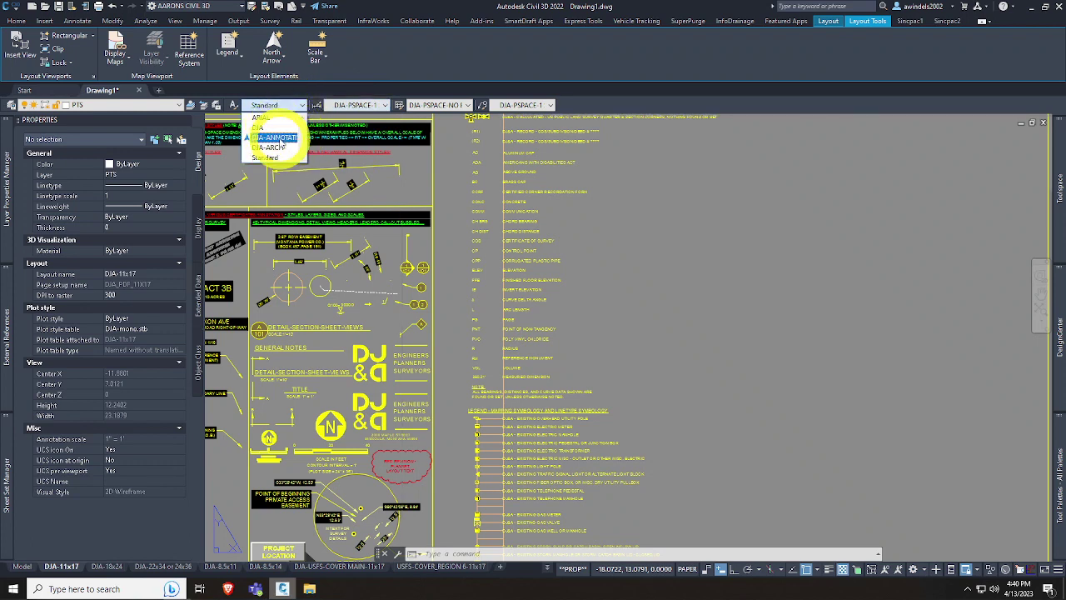
{"action": "left_click", "coordinate": [265, 156]}
{"action": "left_click", "coordinate": [422, 106]}
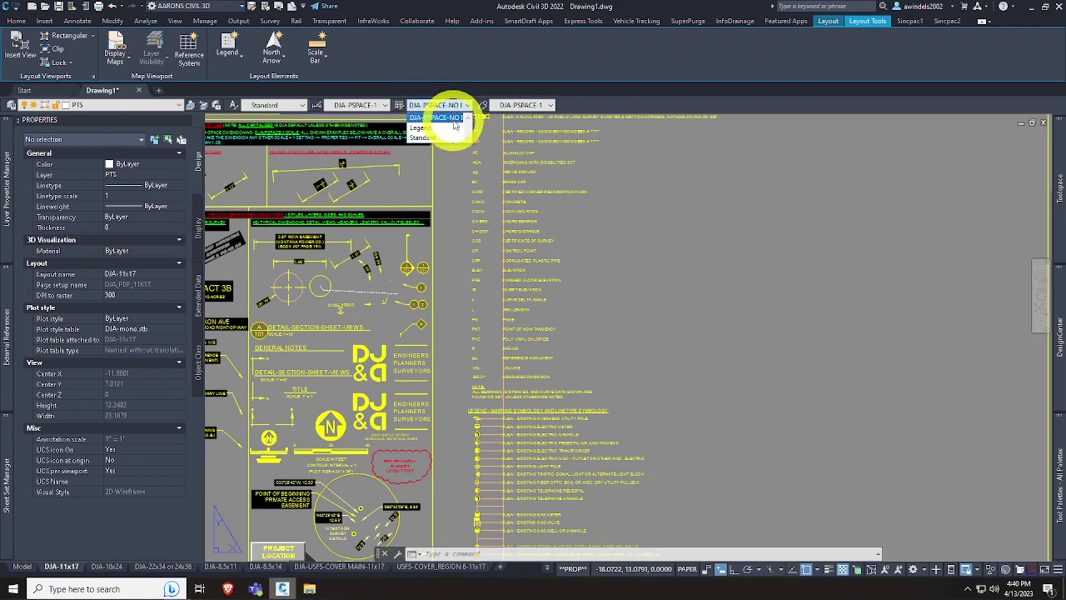
{"action": "left_click", "coordinate": [456, 119]}
{"action": "left_click", "coordinate": [517, 105]}
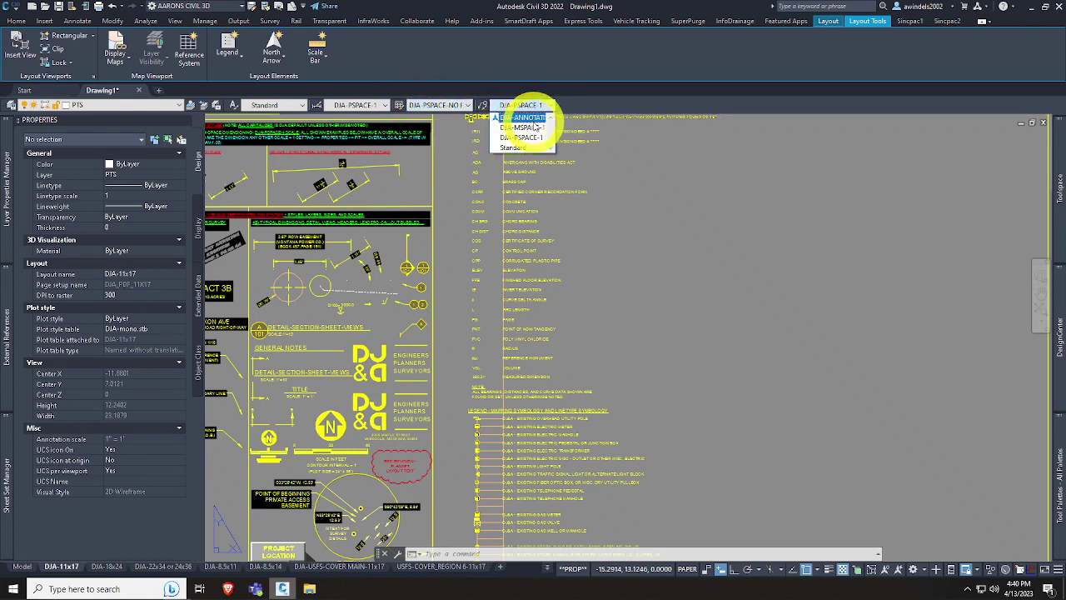
{"action": "key", "text": "Escape"}
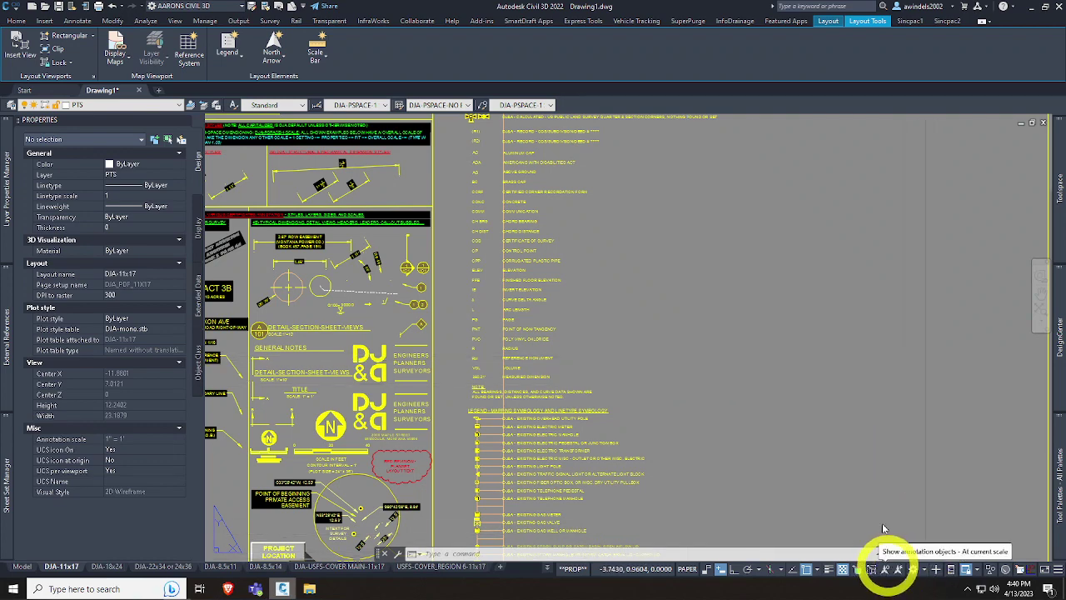
Step: Review the drawing's full list of layouts and switch to DJA-8.5x14 to view its sanitary sewer easement exhibit sheet
{"action": "scroll", "coordinate": [737, 344], "scroll_direction": "up", "scroll_amount": 2}
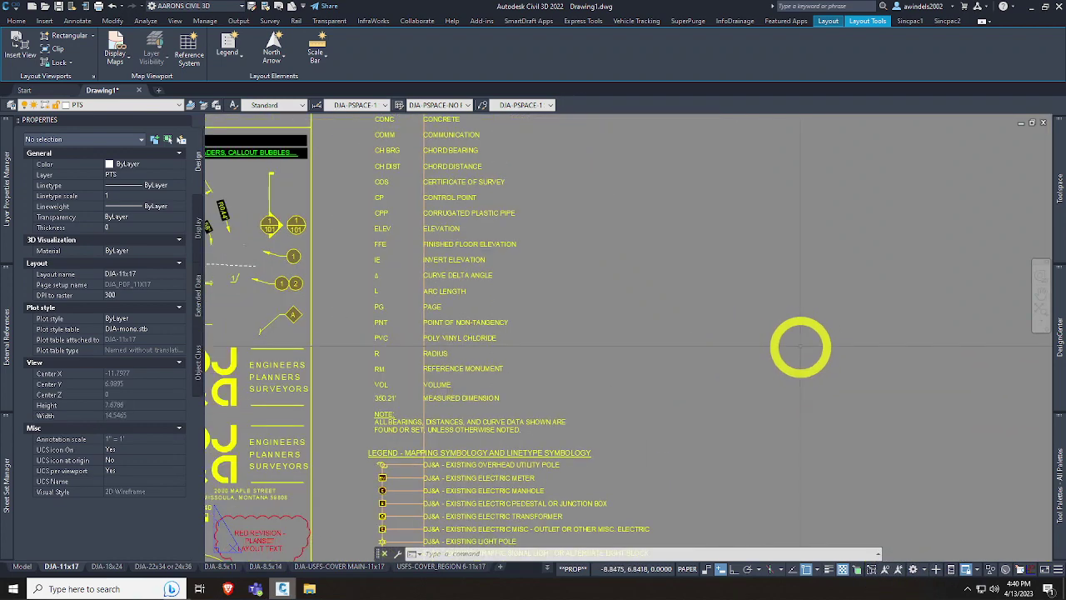
{"action": "scroll", "coordinate": [799, 346], "scroll_direction": "down", "scroll_amount": 4}
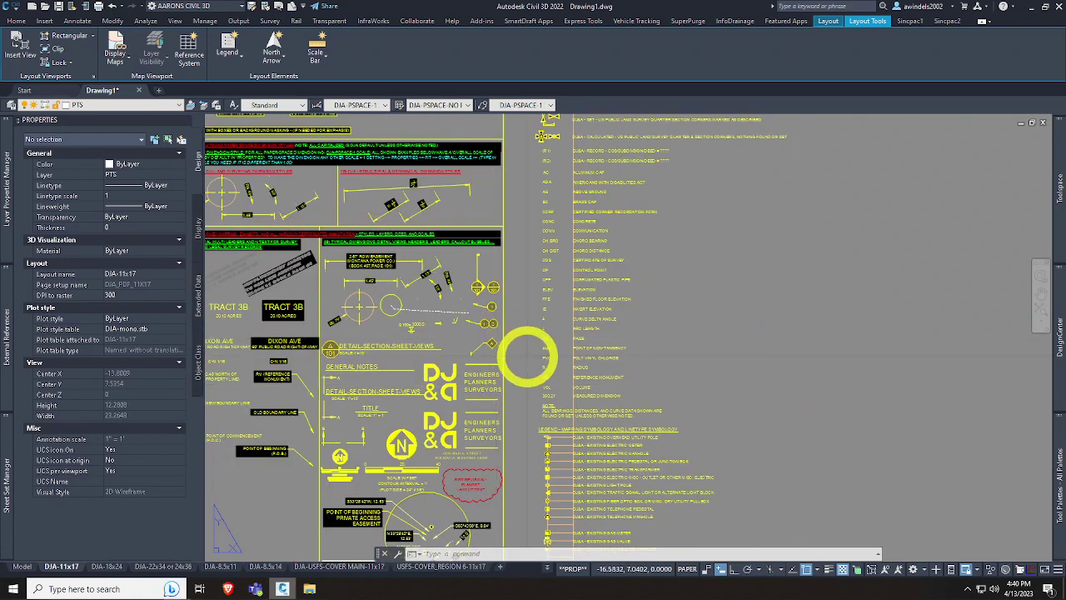
{"action": "scroll", "coordinate": [566, 370], "scroll_direction": "down", "scroll_amount": 2}
{"action": "middle_click_drag", "start_coordinate": [592, 385], "coordinate": [608, 321]}
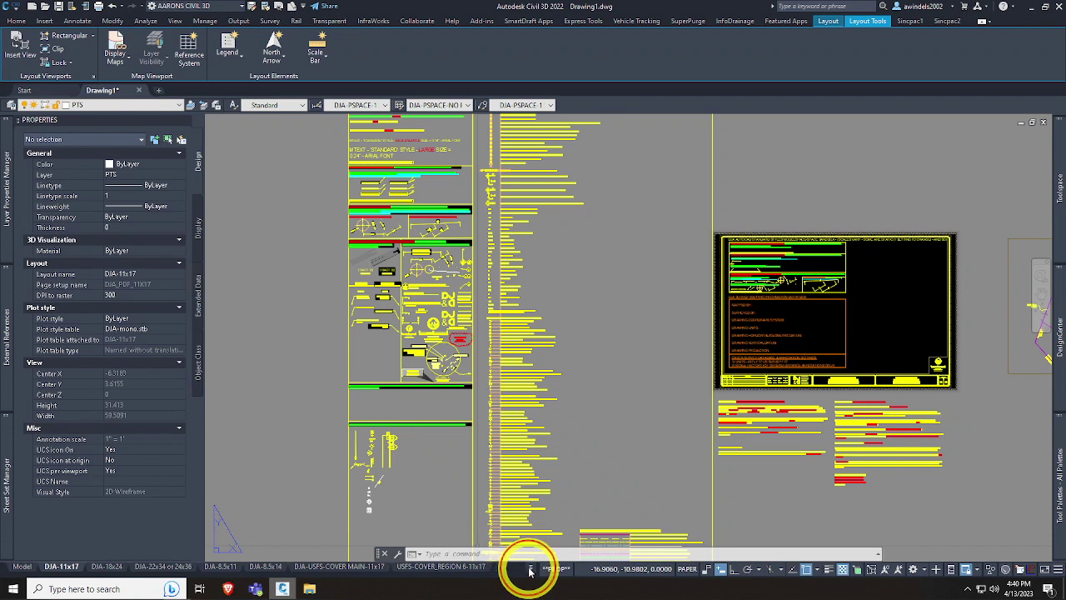
{"action": "left_click", "coordinate": [529, 570]}
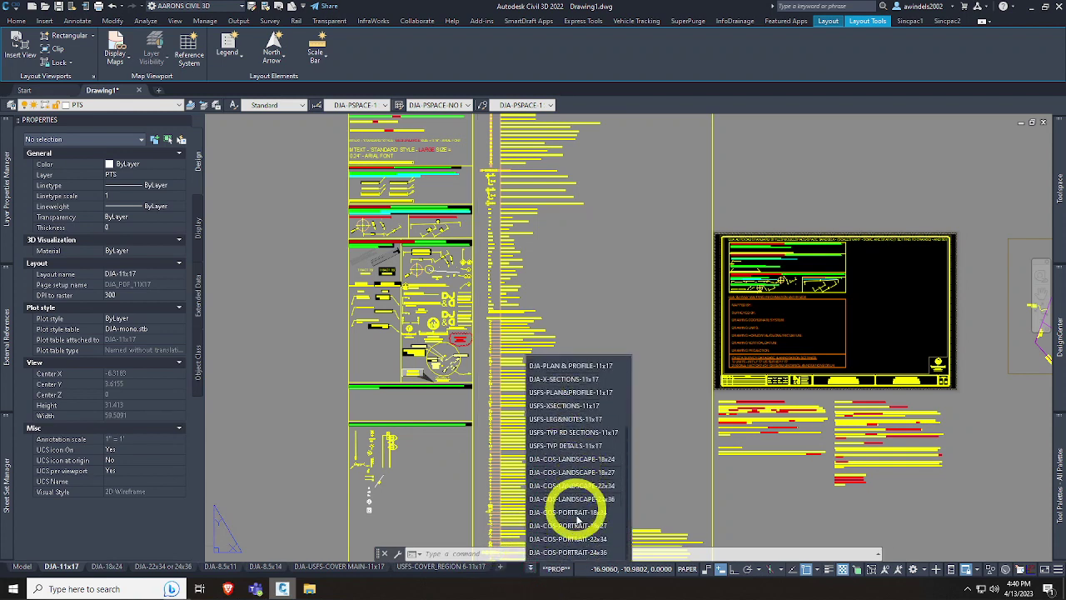
{"action": "scroll", "coordinate": [586, 491], "scroll_direction": "up", "scroll_amount": 4}
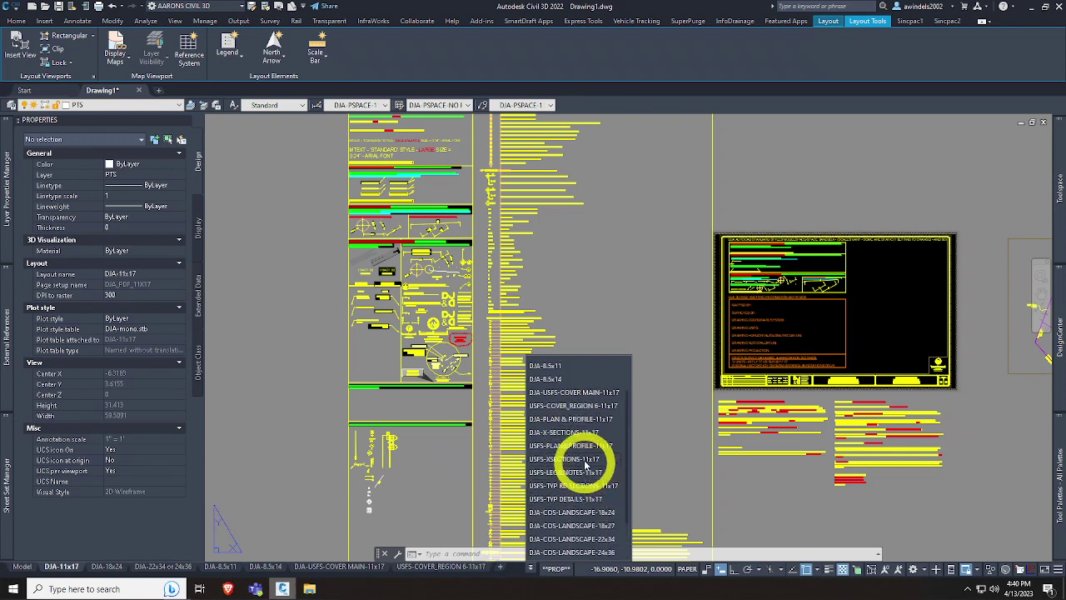
{"action": "scroll", "coordinate": [571, 428], "scroll_direction": "up", "scroll_amount": 4}
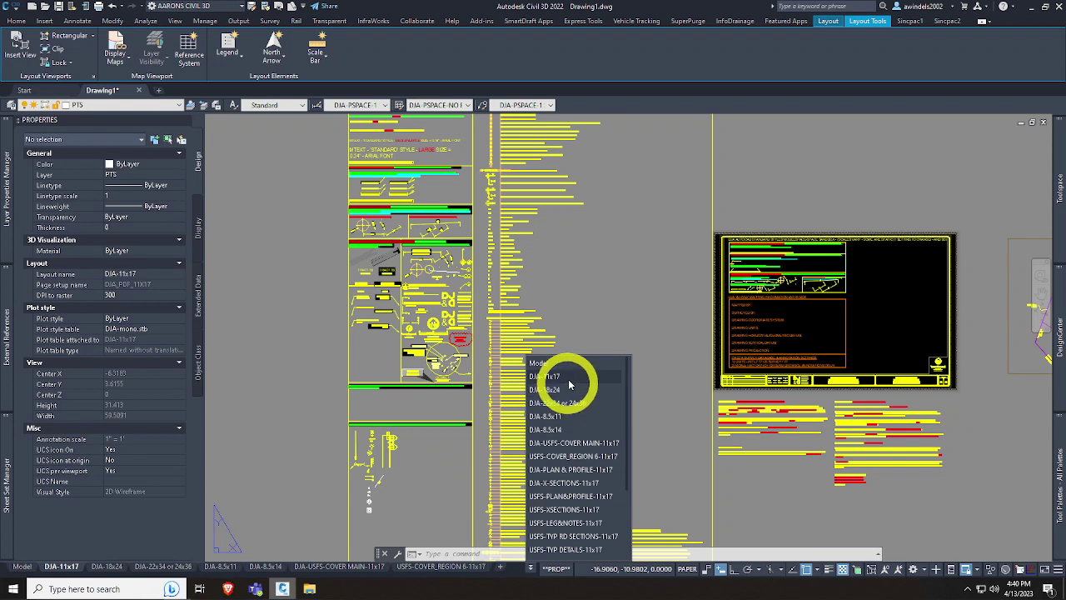
{"action": "left_click", "coordinate": [580, 427]}
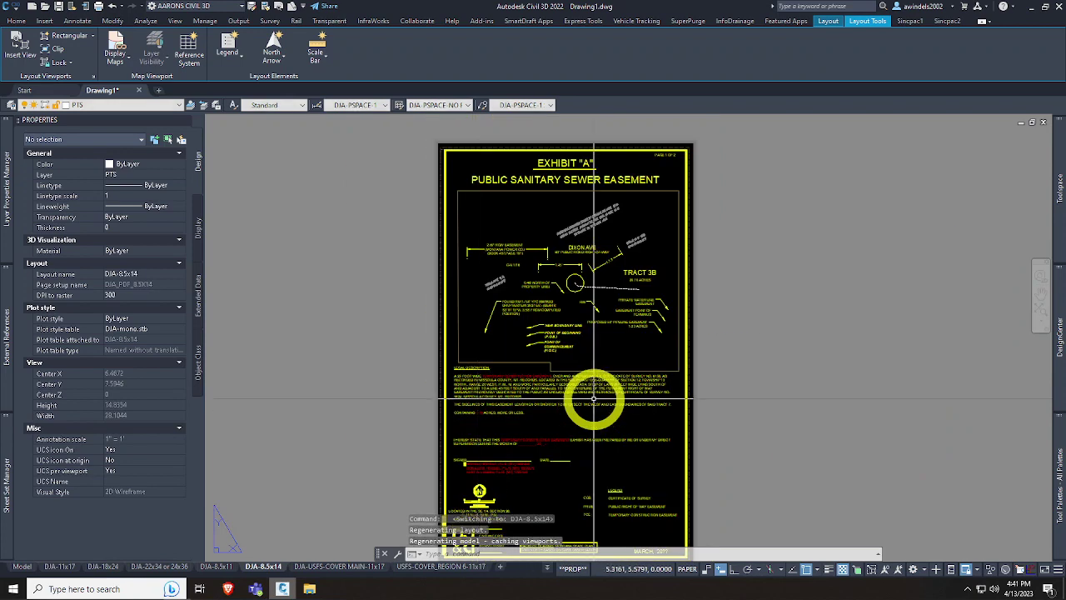
Step: View the two Forest Service cover sheets on the DJA-USFS-COVER MAIN-11x17 and USFS-COVER_REGION 6-11x17 layouts
{"action": "left_click", "coordinate": [548, 568]}
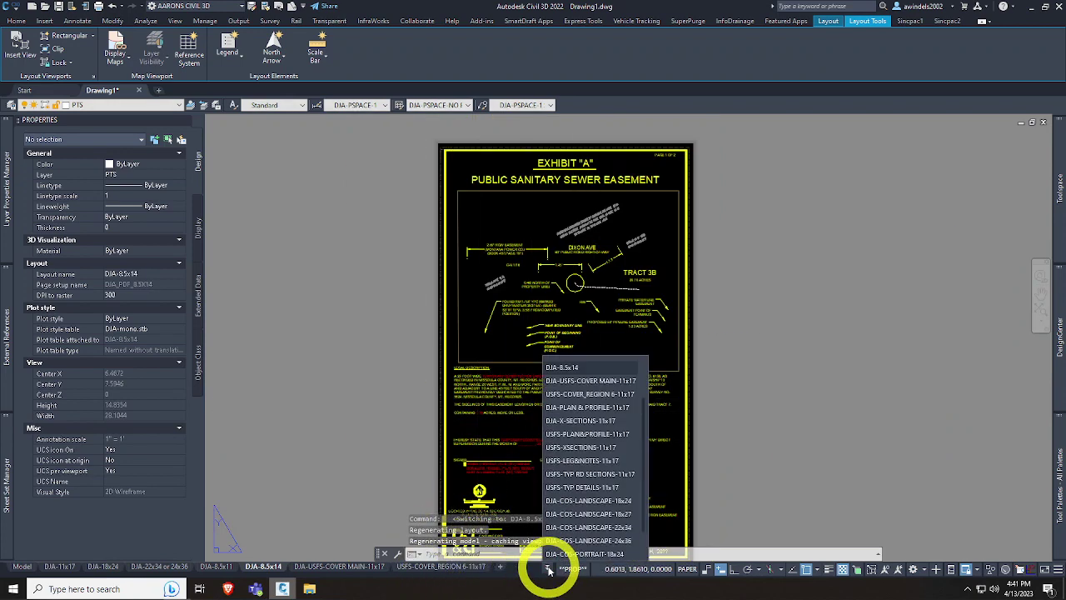
{"action": "left_click", "coordinate": [611, 381]}
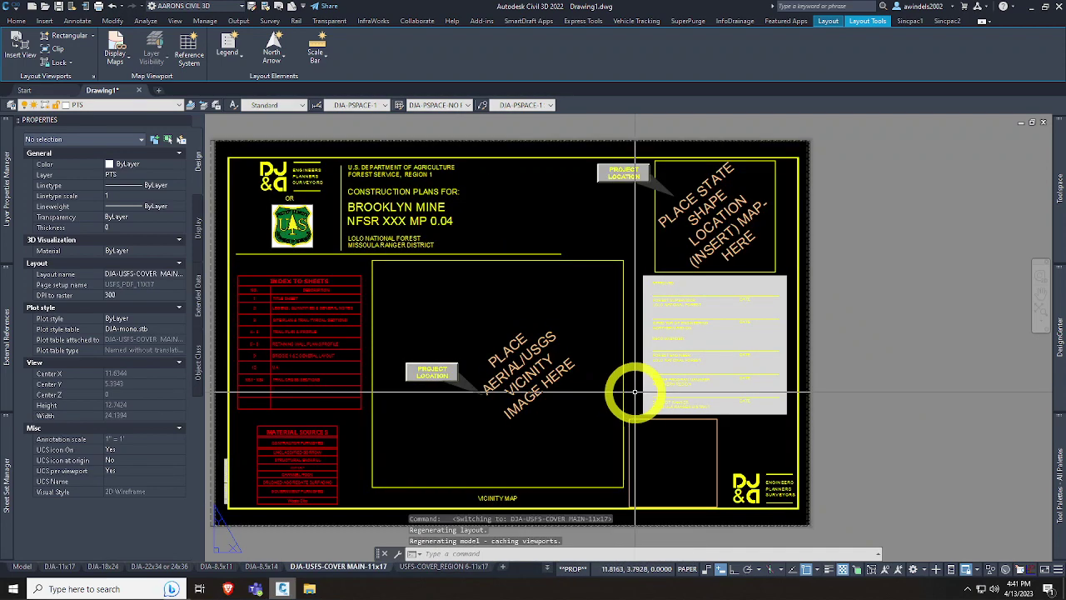
{"action": "left_click", "coordinate": [288, 164]}
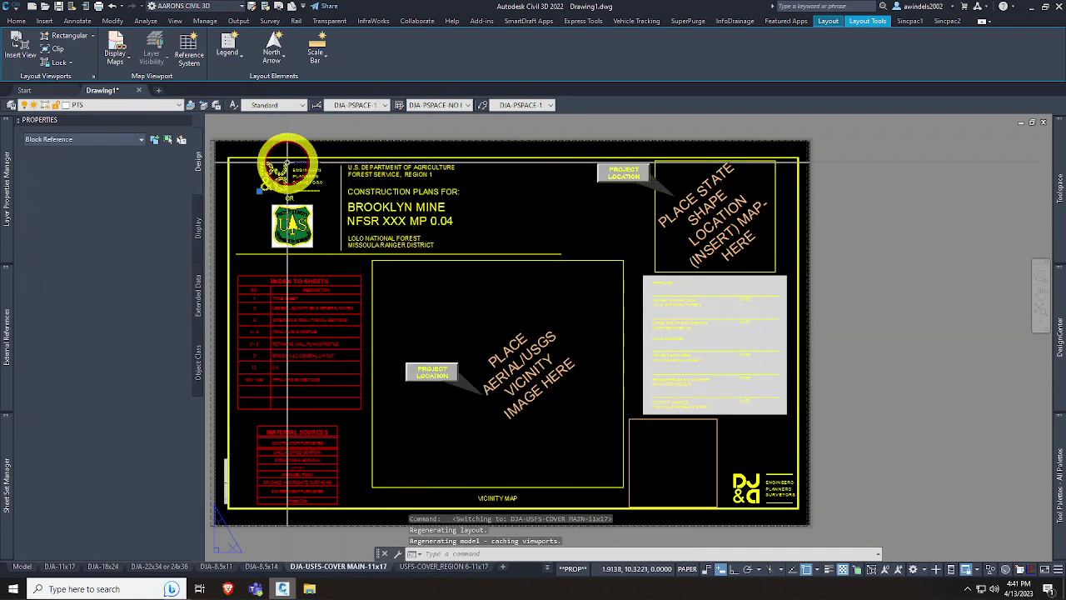
{"action": "key", "text": "Escape"}
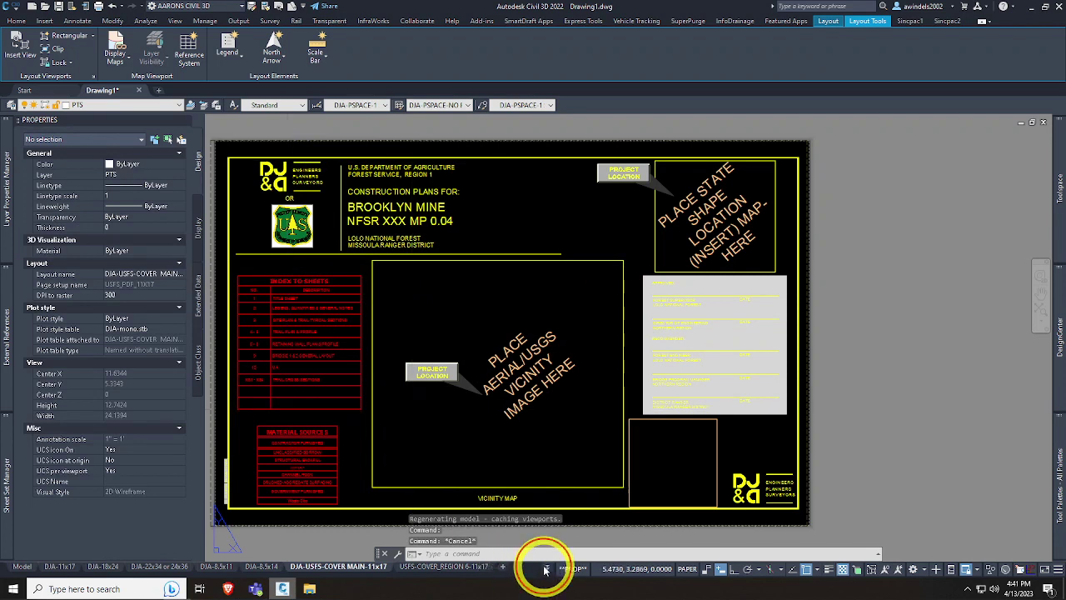
{"action": "left_click", "coordinate": [545, 569]}
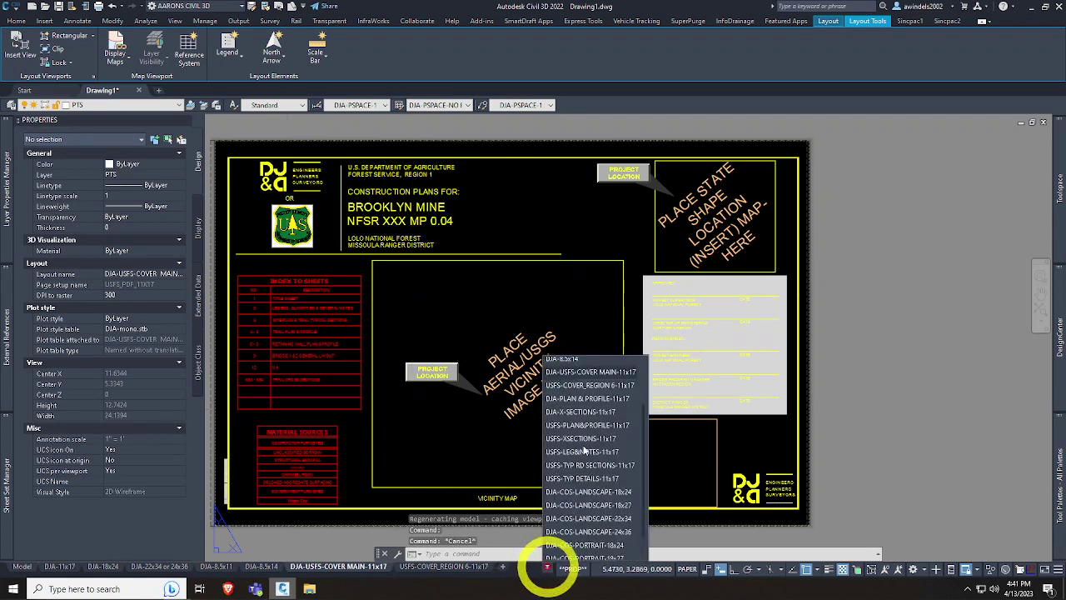
{"action": "left_click", "coordinate": [590, 384]}
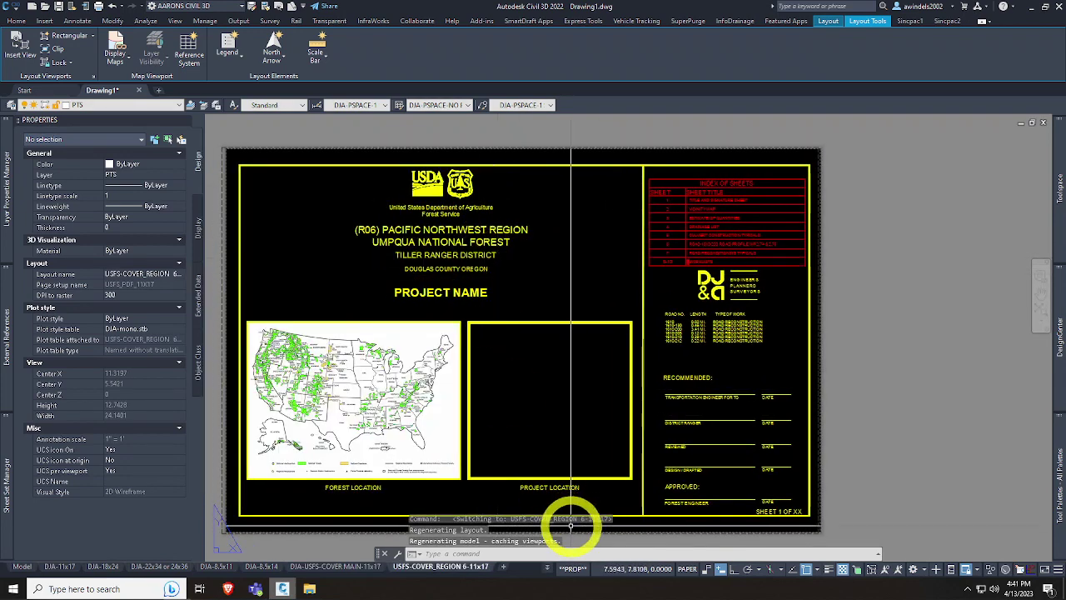
Step: View the DJA-PLAN & PROFILE-11x17 layout followed by the DJA-X-SECTIONS-11x17 layout
{"action": "left_click", "coordinate": [549, 568]}
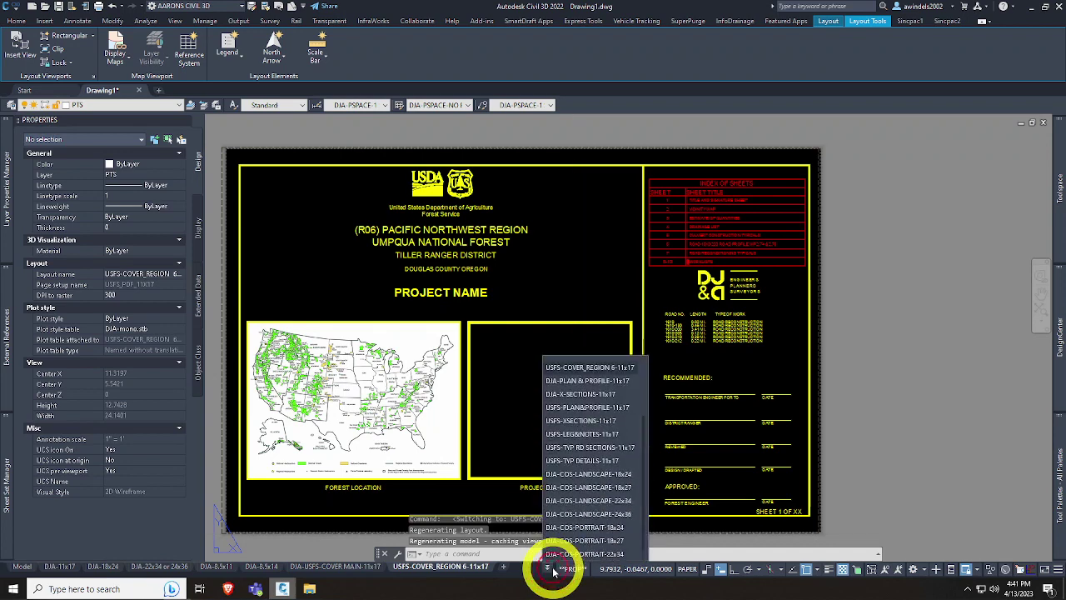
{"action": "left_click", "coordinate": [589, 380]}
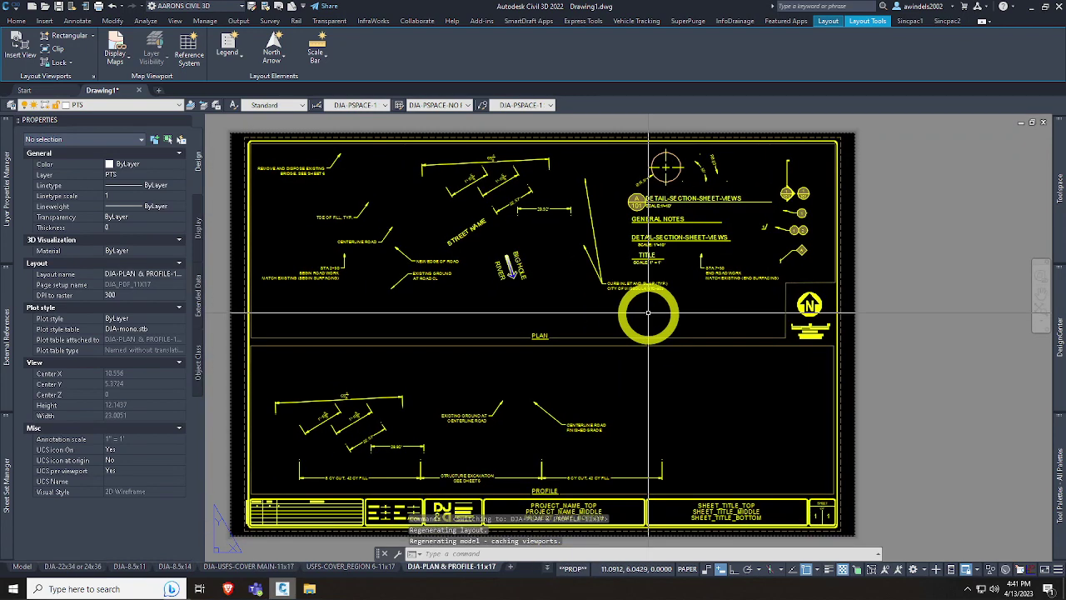
{"action": "left_click", "coordinate": [547, 570]}
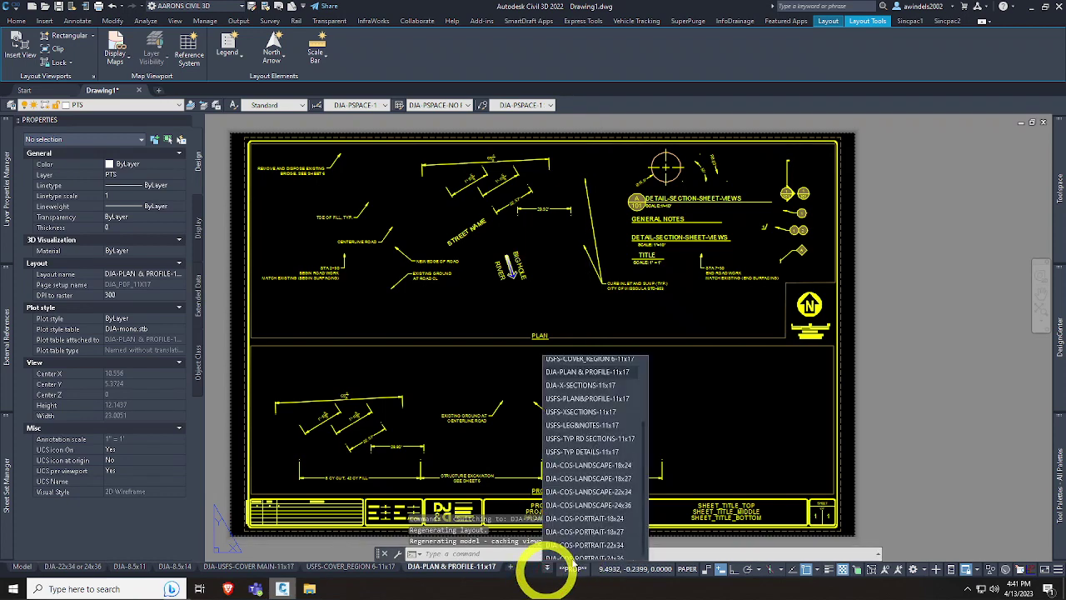
{"action": "left_click", "coordinate": [612, 381]}
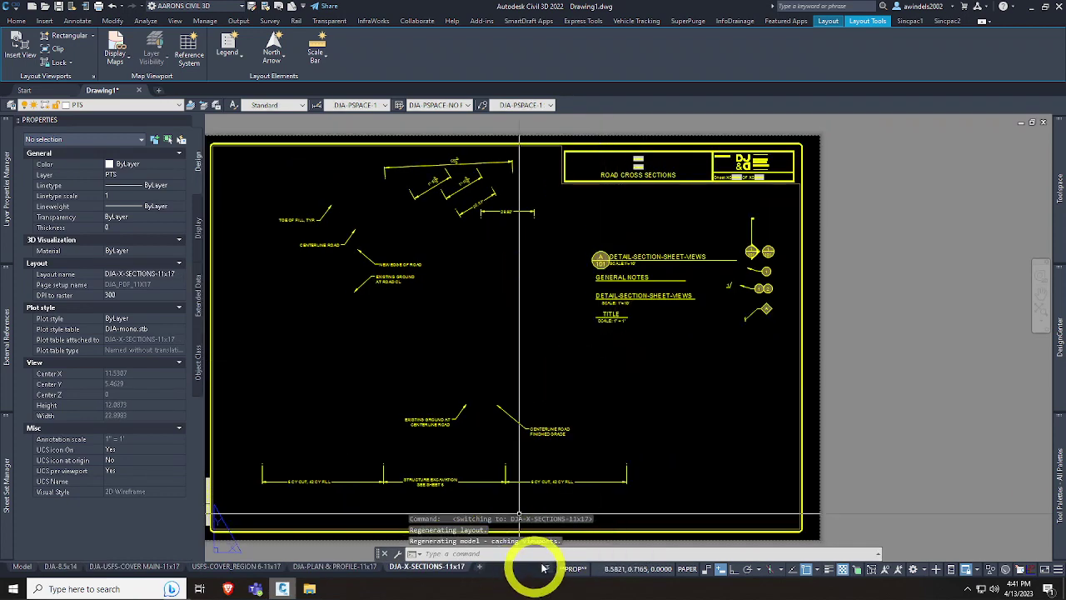
Step: View the Forest Service versions of these sheets on the USFS-PLAN&PROFILE-11x17 and USFS-XSECTIONS-11x17 layouts
{"action": "left_click", "coordinate": [547, 571]}
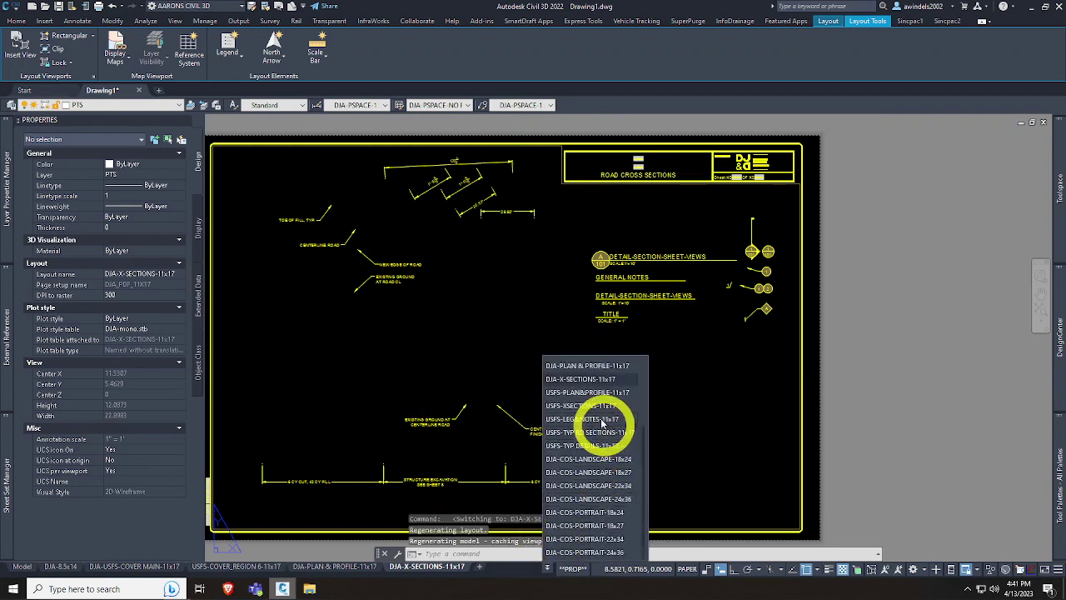
{"action": "left_click", "coordinate": [593, 392]}
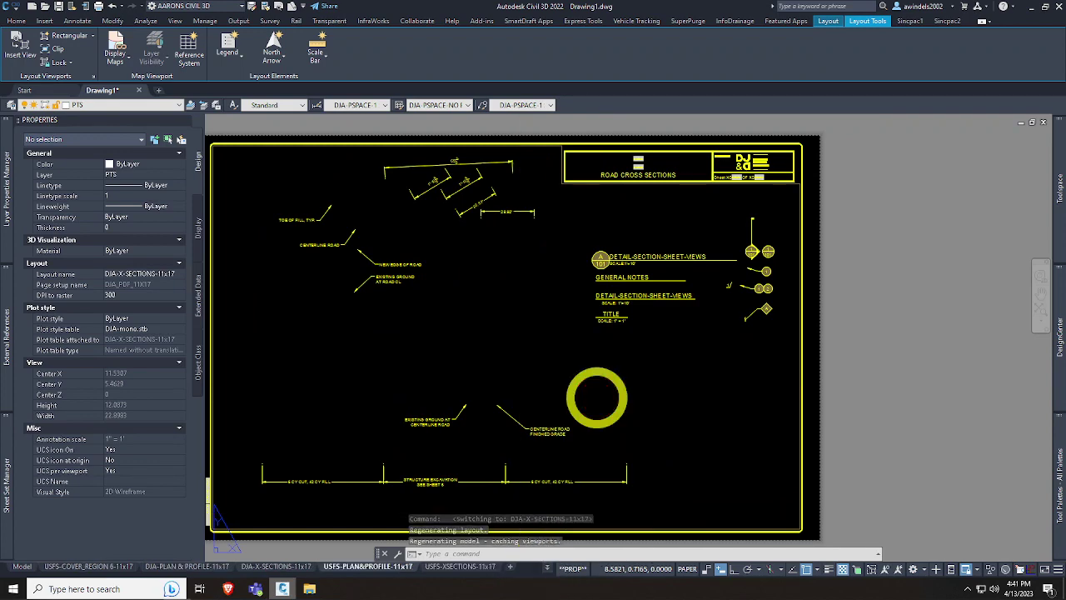
{"action": "middle_click_drag", "start_coordinate": [636, 417], "coordinate": [713, 400]}
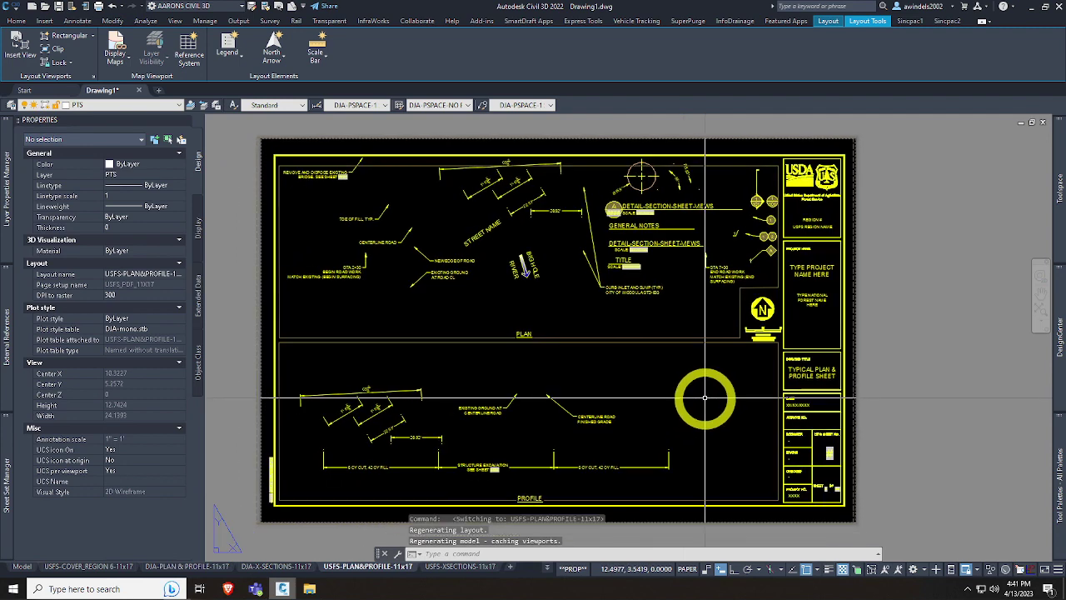
{"action": "key", "text": "Escape"}
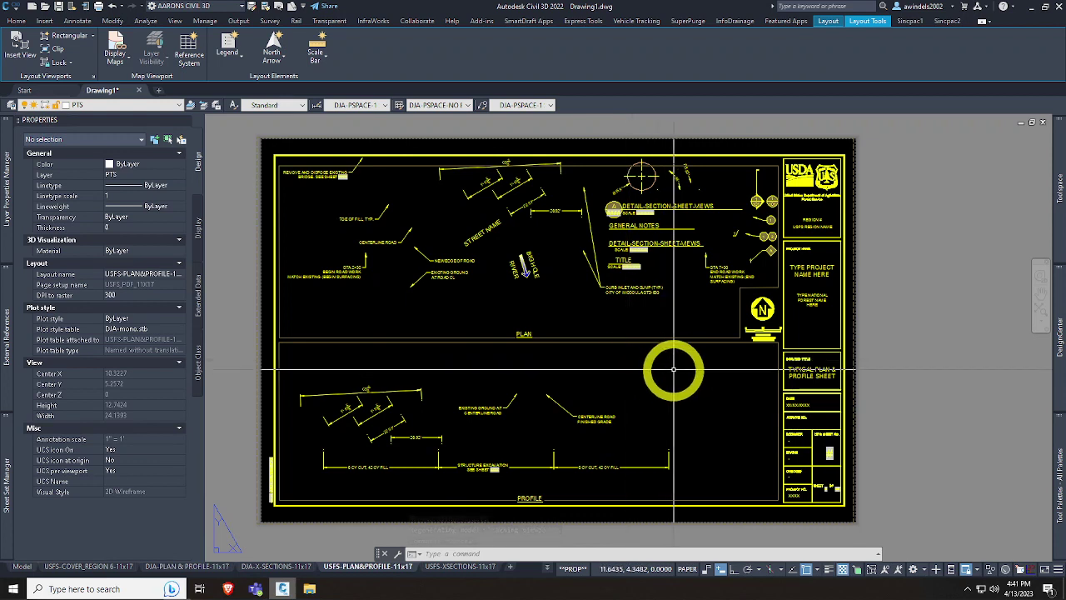
{"action": "left_click", "coordinate": [483, 566]}
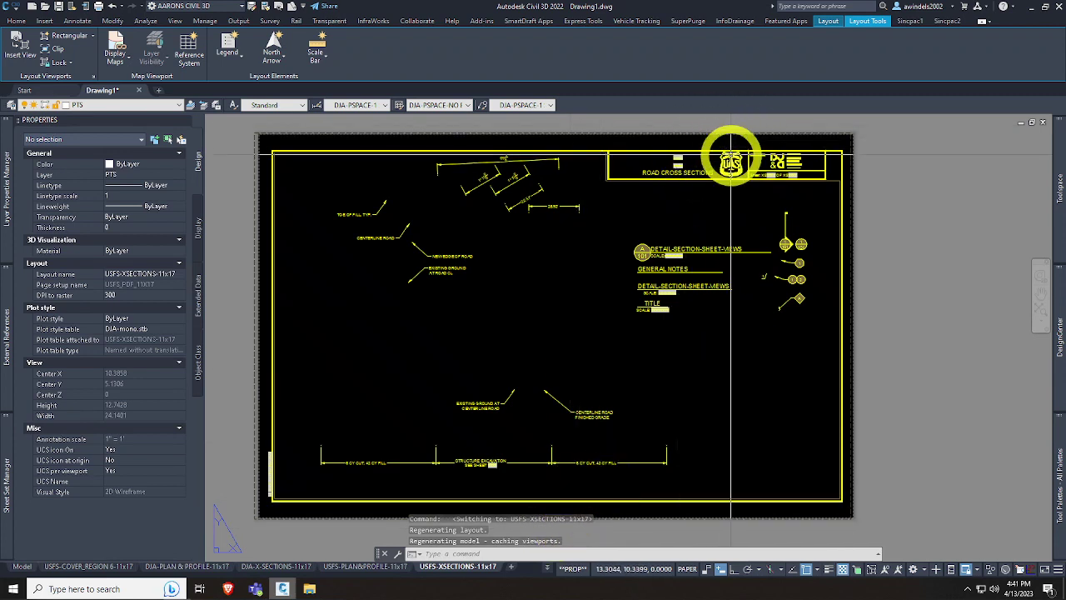
Step: Examine the quantities table and notes on the USFS-LEG&NOTES-11x17 layout, and switch to the USFS-TYP DETAILS-11x17 layout
{"action": "left_click", "coordinate": [547, 568]}
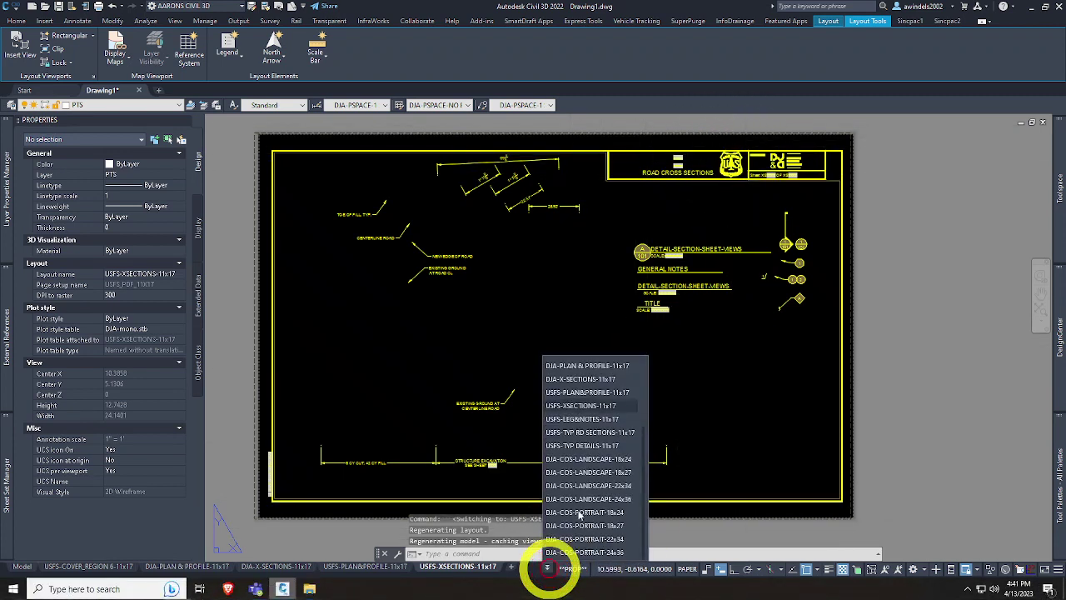
{"action": "left_click", "coordinate": [599, 421]}
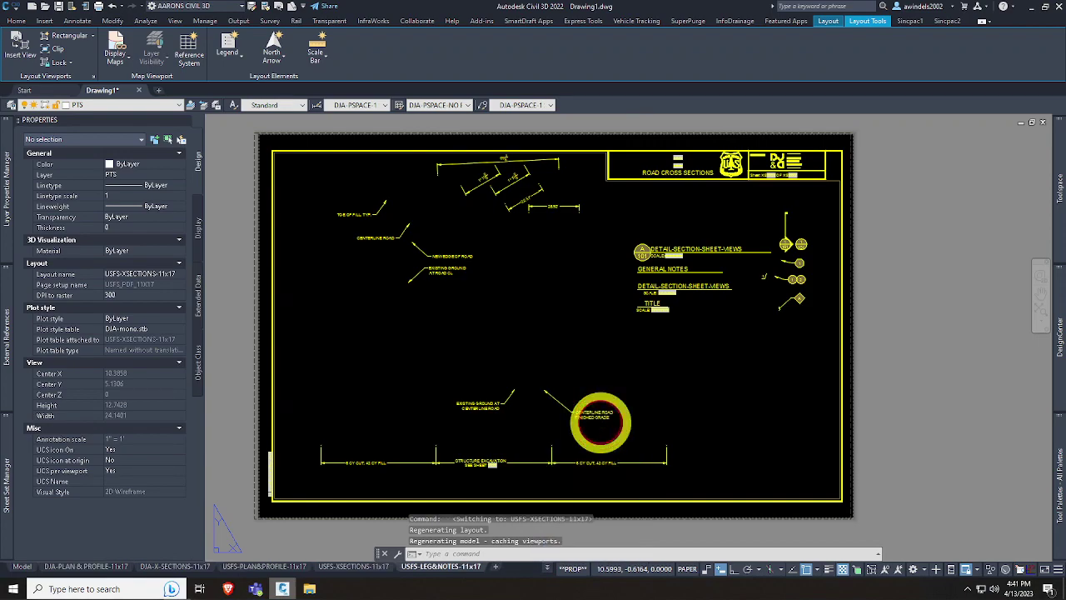
{"action": "scroll", "coordinate": [344, 209], "scroll_direction": "up", "scroll_amount": 5}
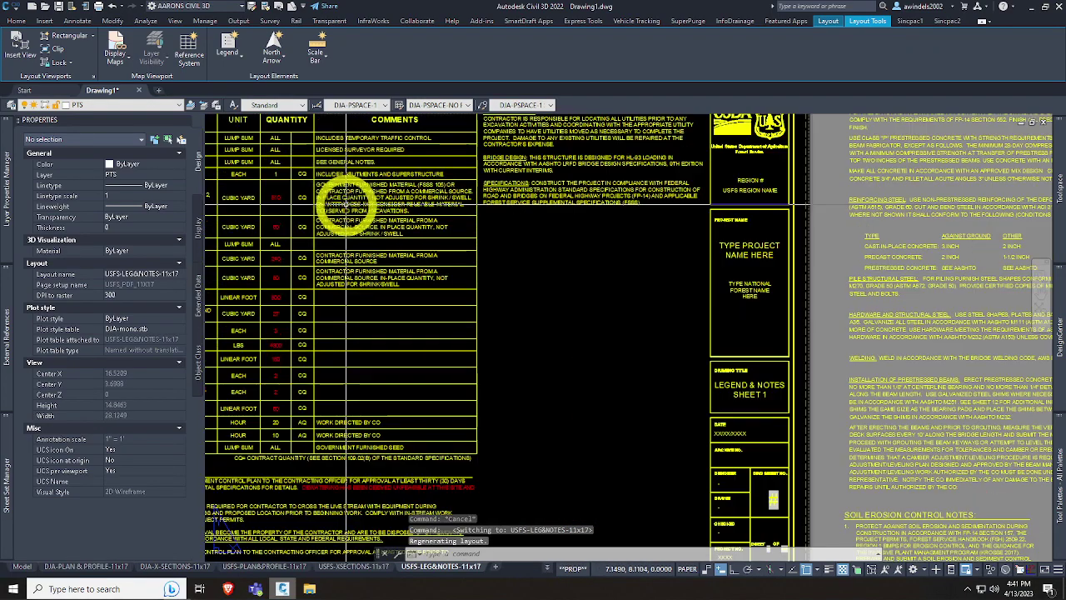
{"action": "scroll", "coordinate": [547, 214], "scroll_direction": "down", "scroll_amount": 4}
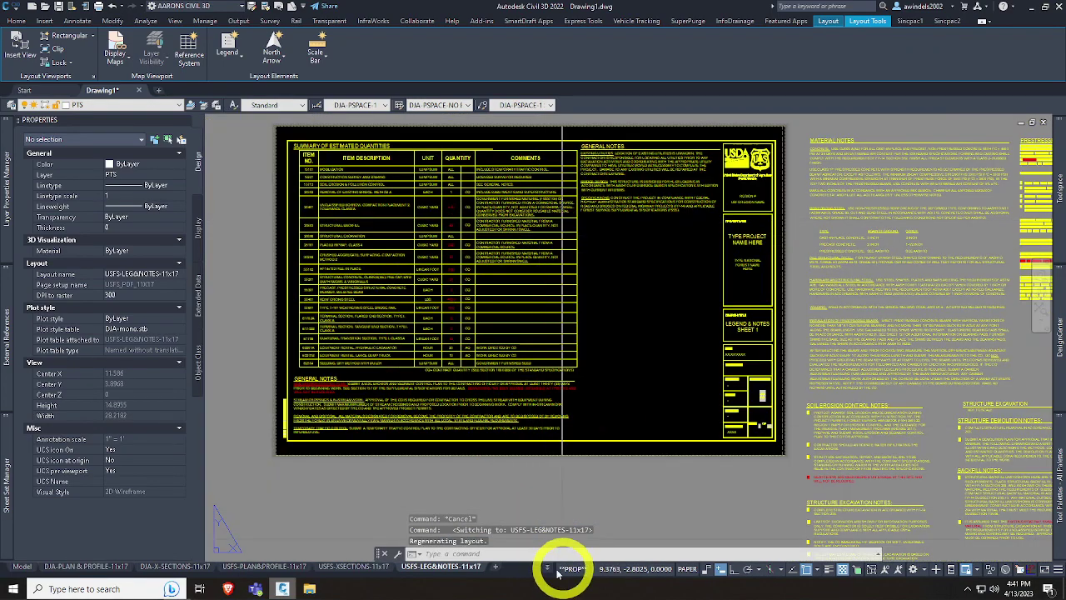
{"action": "left_click", "coordinate": [550, 571]}
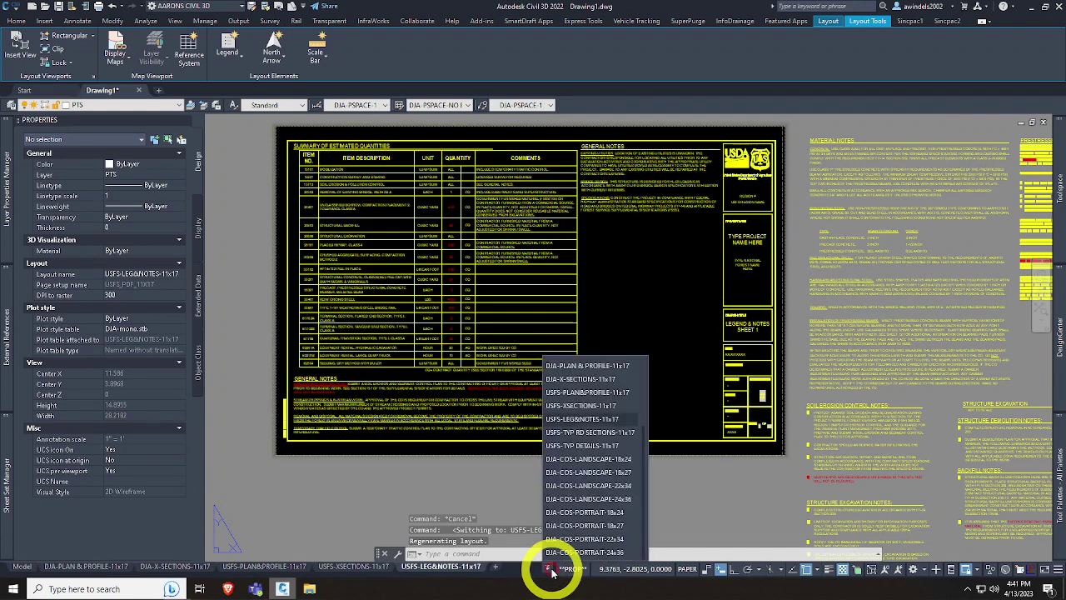
{"action": "left_click", "coordinate": [605, 448]}
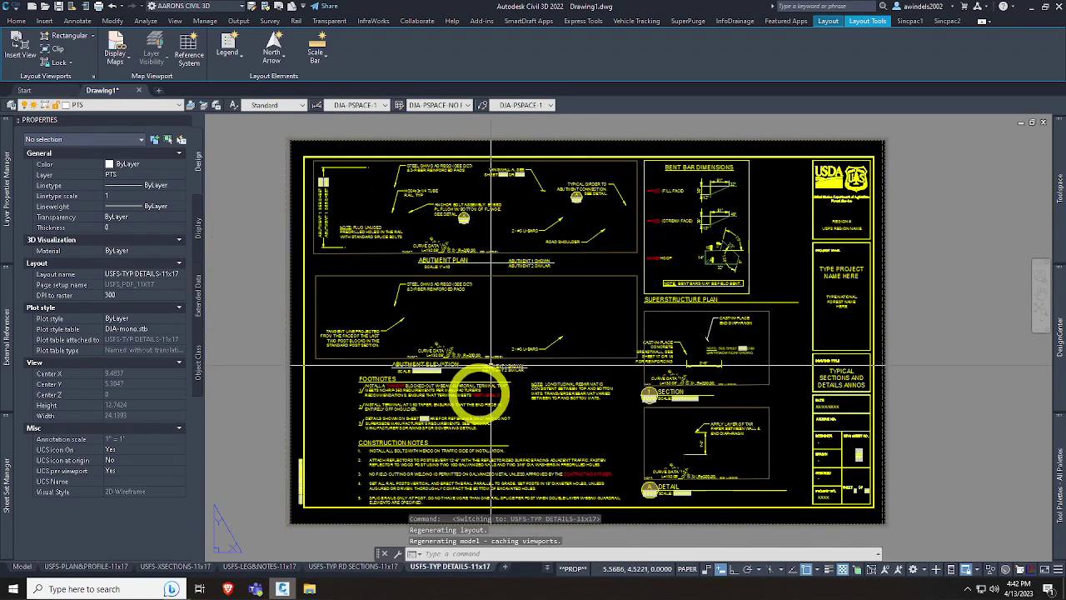
Step: Switch to the DJA-COS-LANDSCAPE-18x24 layout and examine its Certificate of Survey sheet and the notes beside it
{"action": "left_click", "coordinate": [546, 567]}
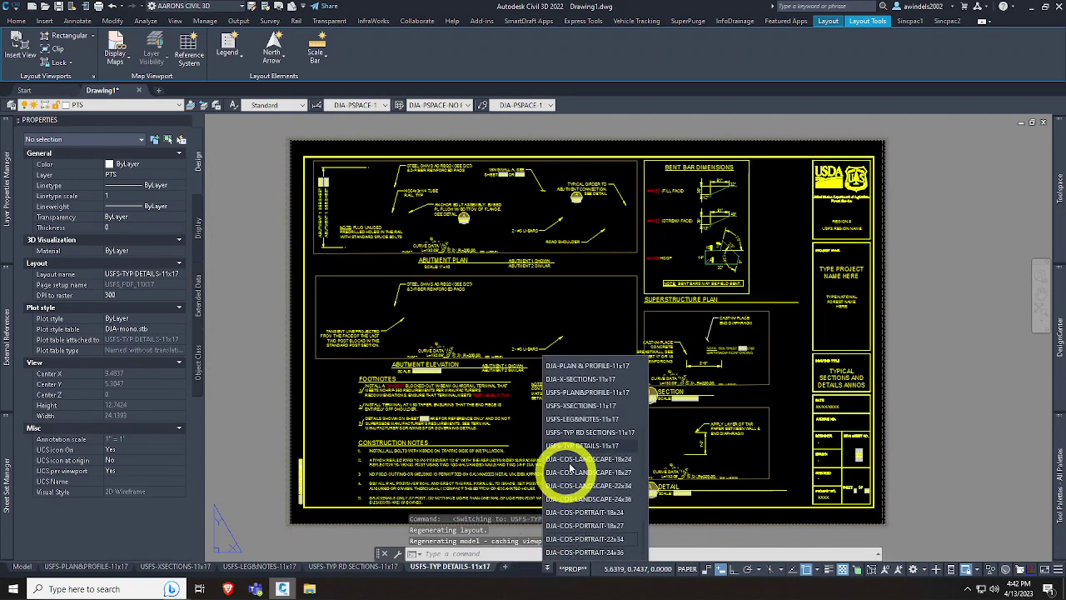
{"action": "left_click", "coordinate": [573, 459]}
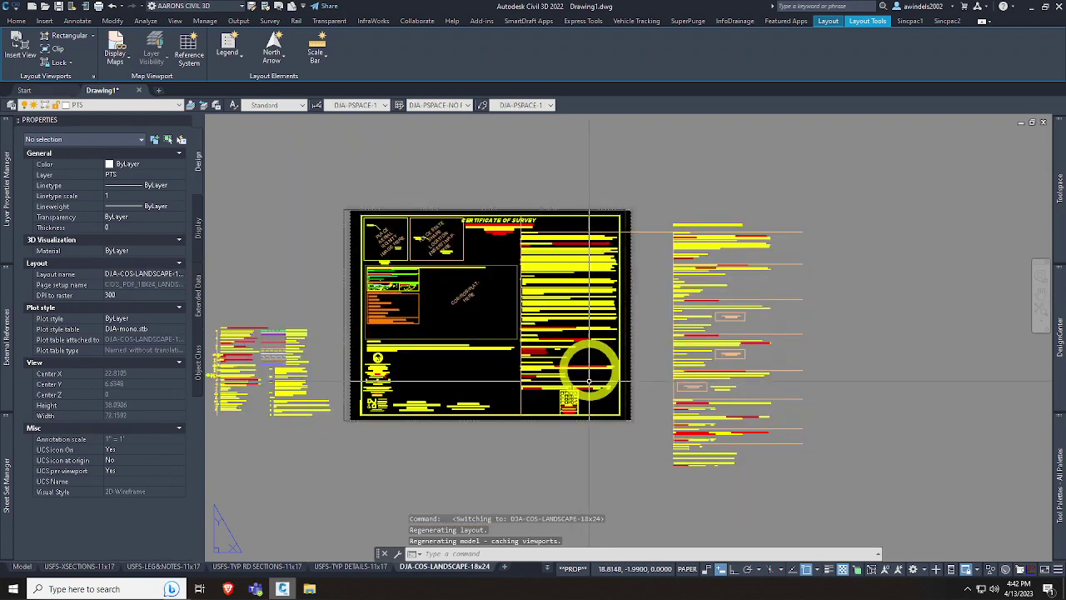
{"action": "scroll", "coordinate": [527, 269], "scroll_direction": "down", "scroll_amount": 2}
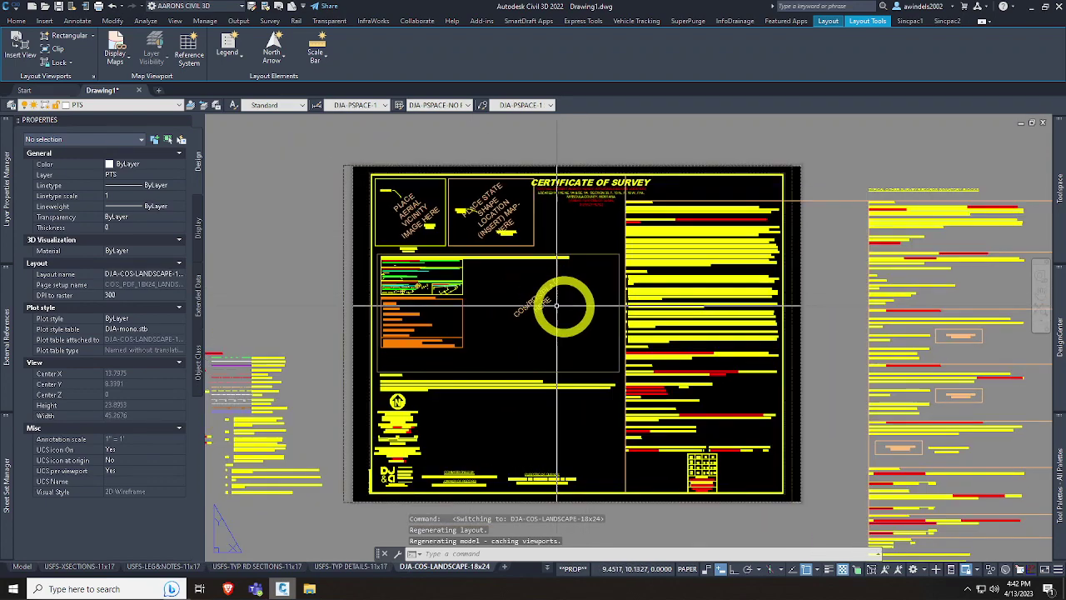
{"action": "scroll", "coordinate": [578, 305], "scroll_direction": "up", "scroll_amount": 4}
{"action": "scroll", "coordinate": [582, 333], "scroll_direction": "down", "scroll_amount": 2}
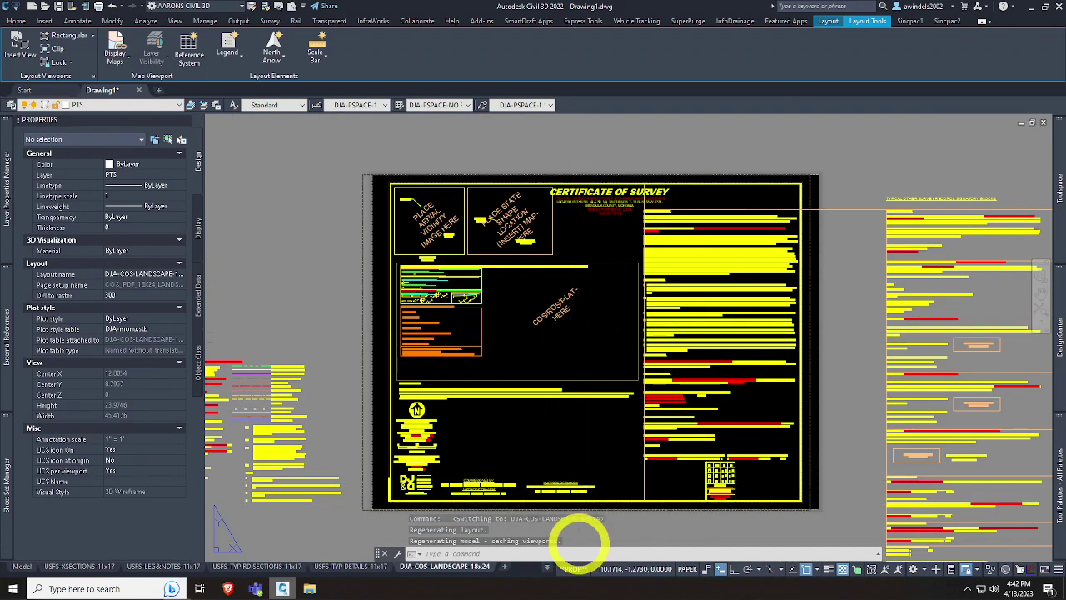
{"action": "left_click", "coordinate": [308, 269]}
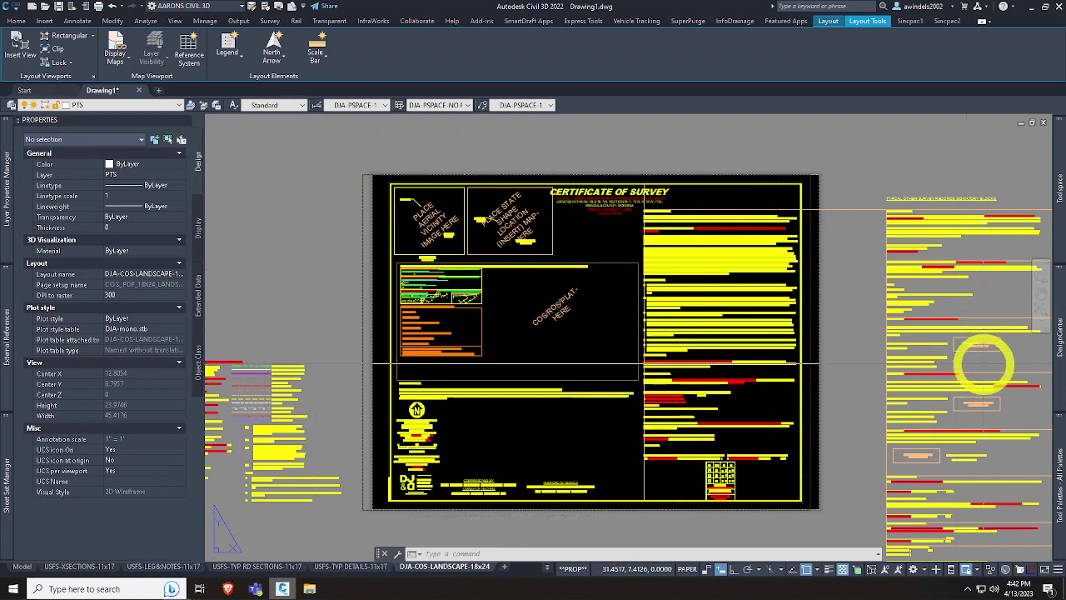
Step: Open the 1_Civil3D 2018 folder inside the DJA CAD Standards TEMPLATES folder in DesignCenter and view its template files
{"action": "mouse_move", "coordinate": [1059, 352]}
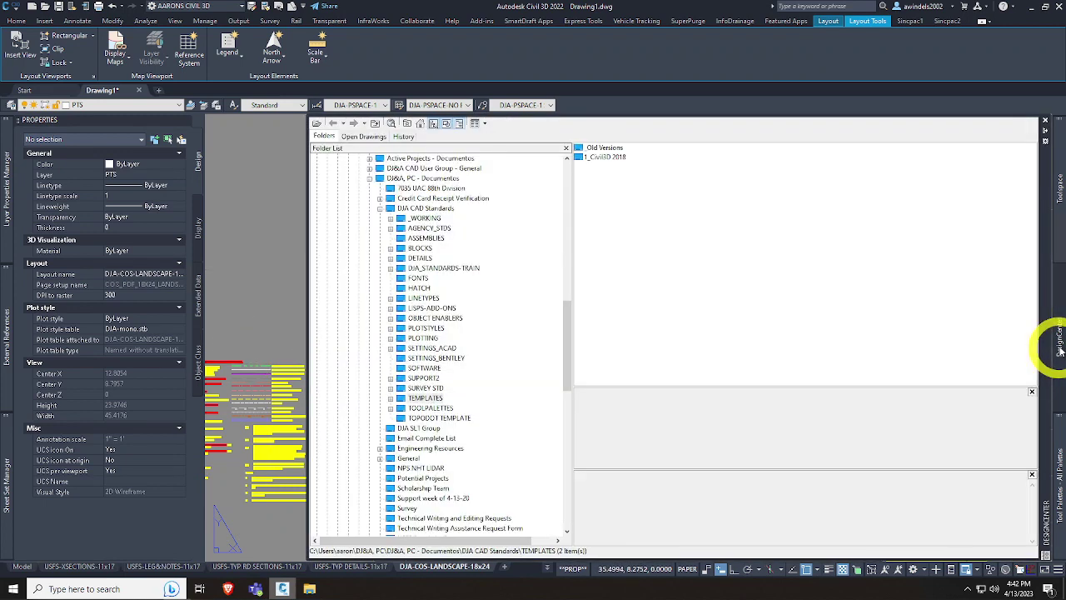
{"action": "double_click", "coordinate": [624, 159]}
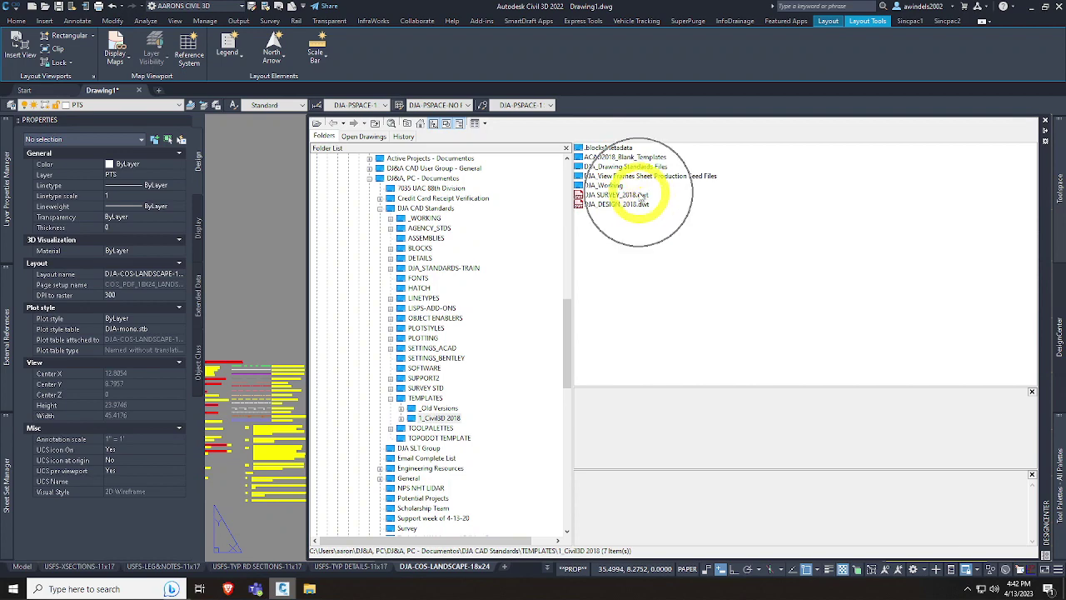
{"action": "left_click", "coordinate": [289, 265]}
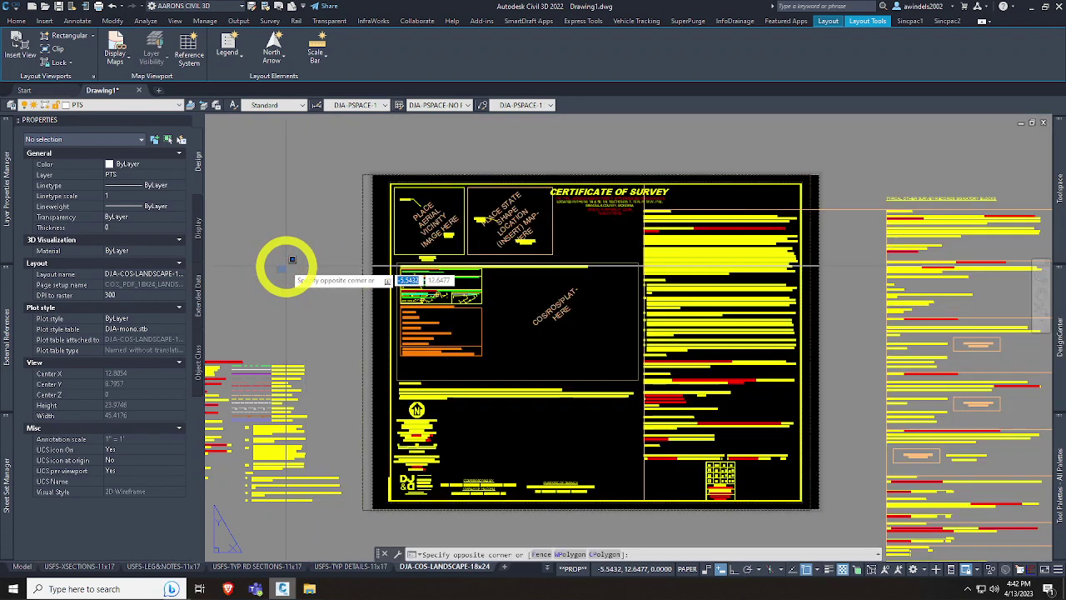
Step: Widen the filter tree in the Layer Properties Manager and list the layers of the 2.5_DJA Structural Engineering - All filter
{"action": "mouse_move", "coordinate": [12, 178]}
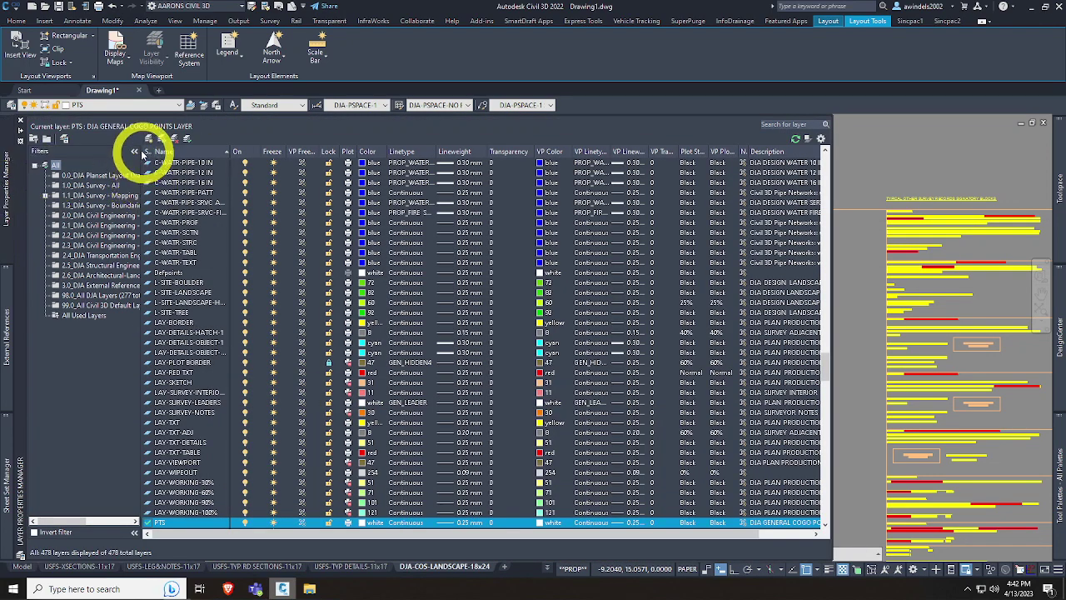
{"action": "left_click_drag", "start_coordinate": [144, 151], "coordinate": [208, 166]}
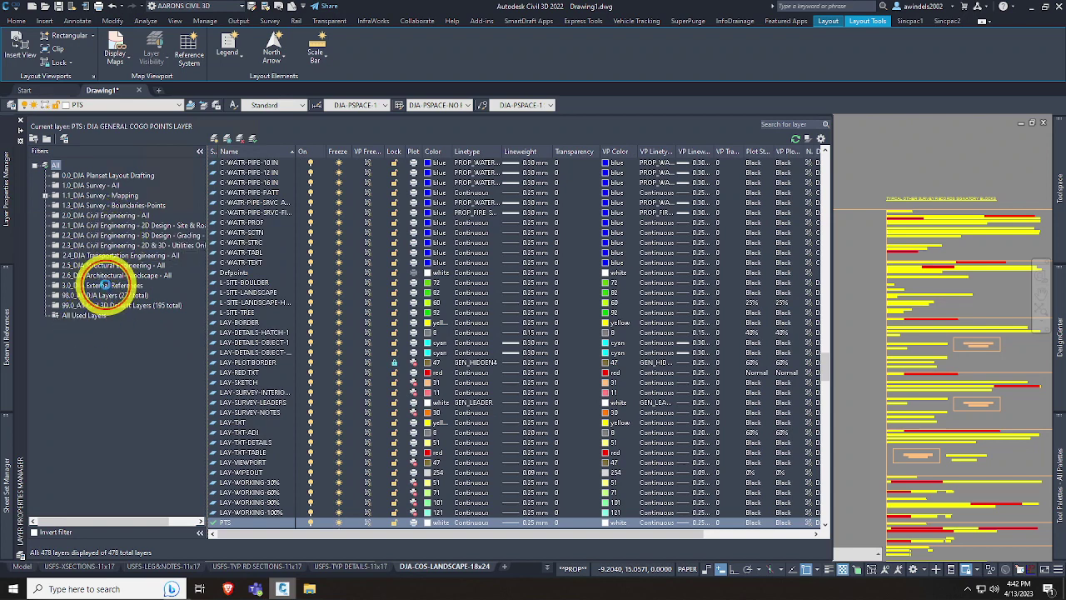
{"action": "left_click", "coordinate": [103, 285]}
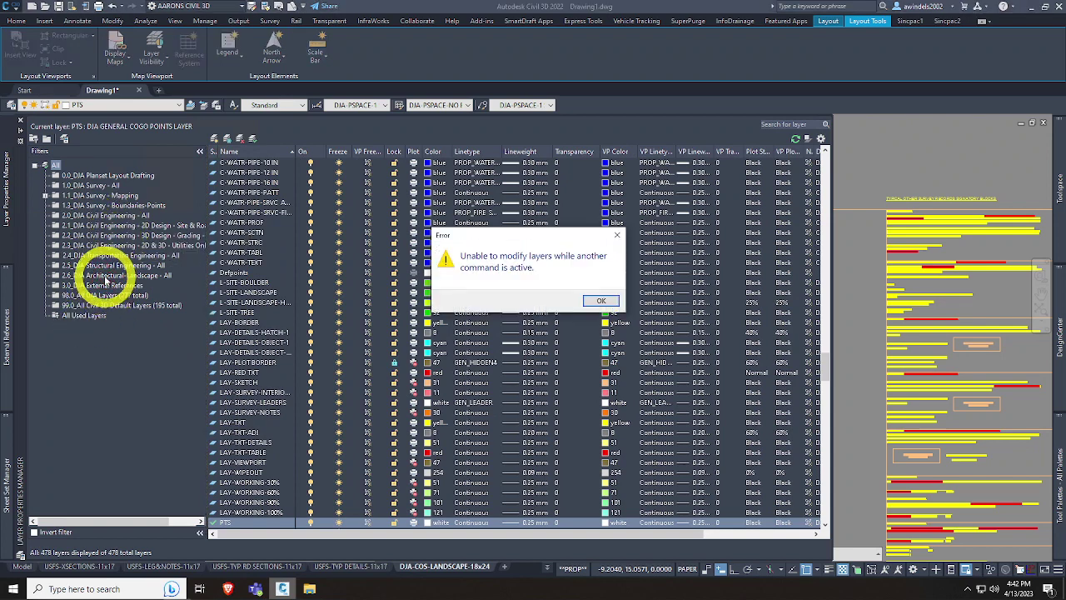
{"action": "left_click", "coordinate": [597, 301]}
{"action": "left_click", "coordinate": [105, 302]}
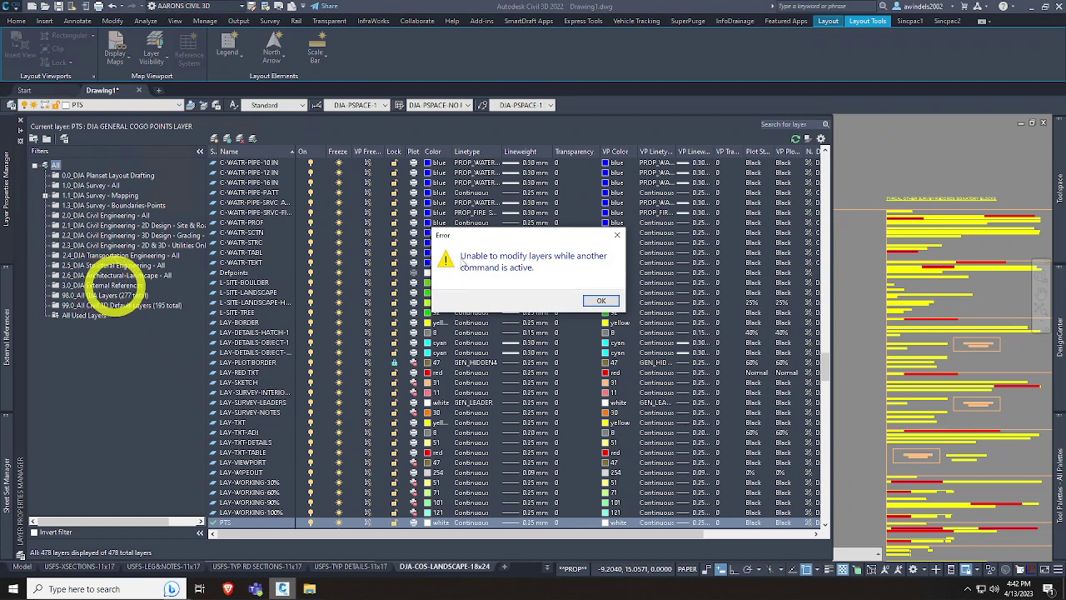
{"action": "key", "text": "Return"}
{"action": "left_click", "coordinate": [114, 271]}
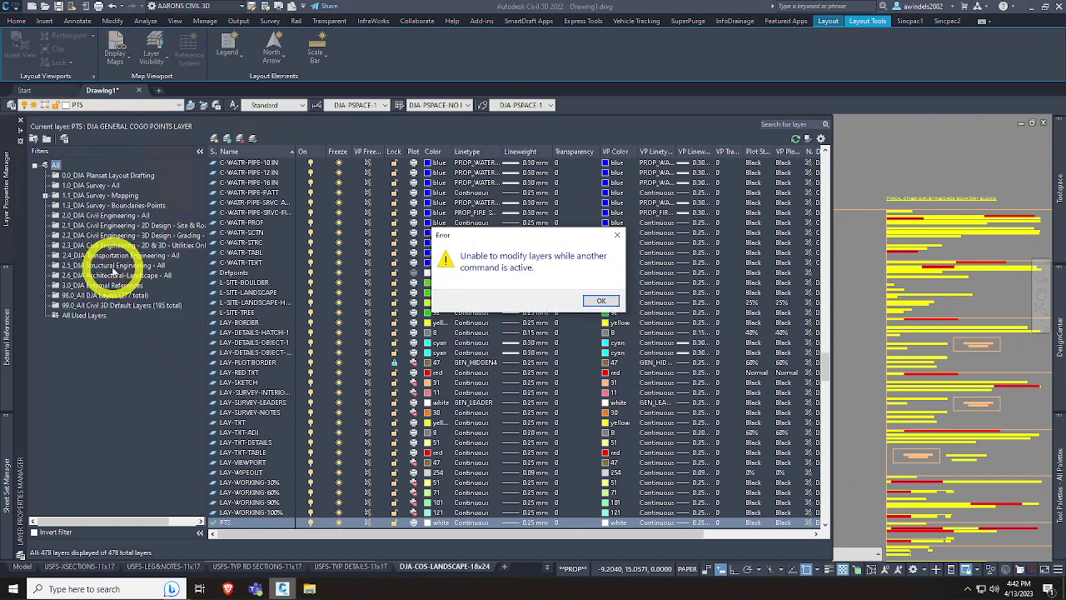
{"action": "key", "text": "Return"}
{"action": "left_click", "coordinate": [137, 266]}
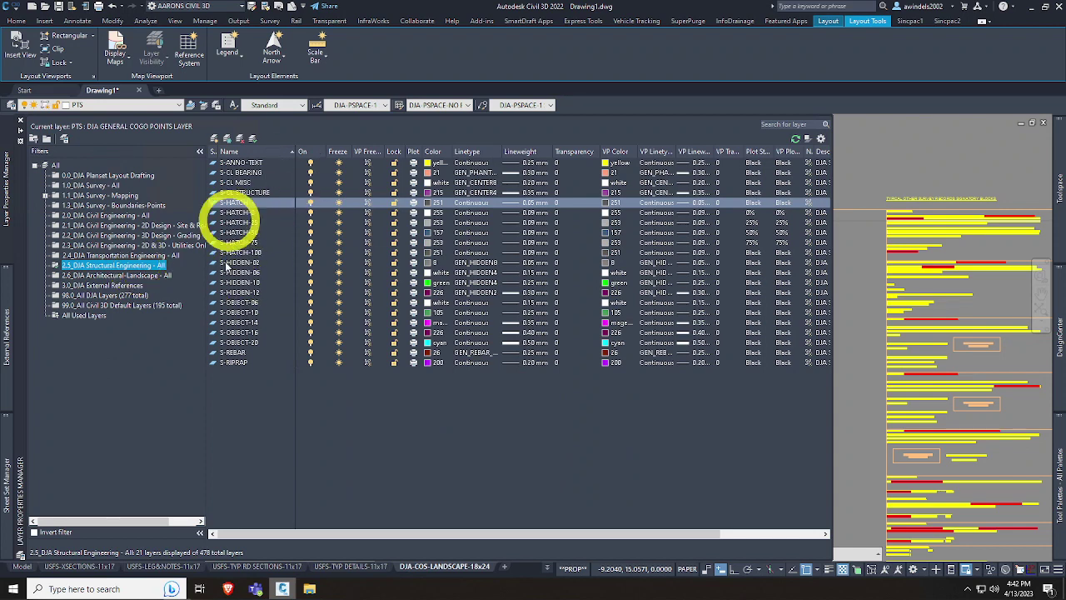
Step: View the 2.4_DJA Transportation Engineering - All and 1.1_DJA Survey - Mapping layers, with the Name column widened to show full names
{"action": "left_click", "coordinate": [121, 255]}
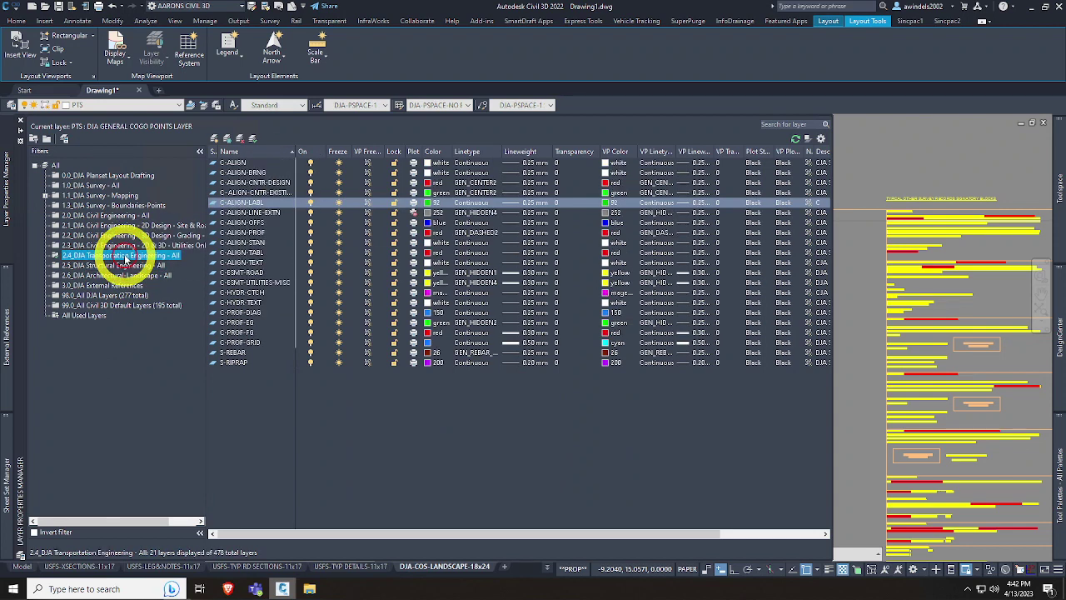
{"action": "left_click", "coordinate": [117, 195]}
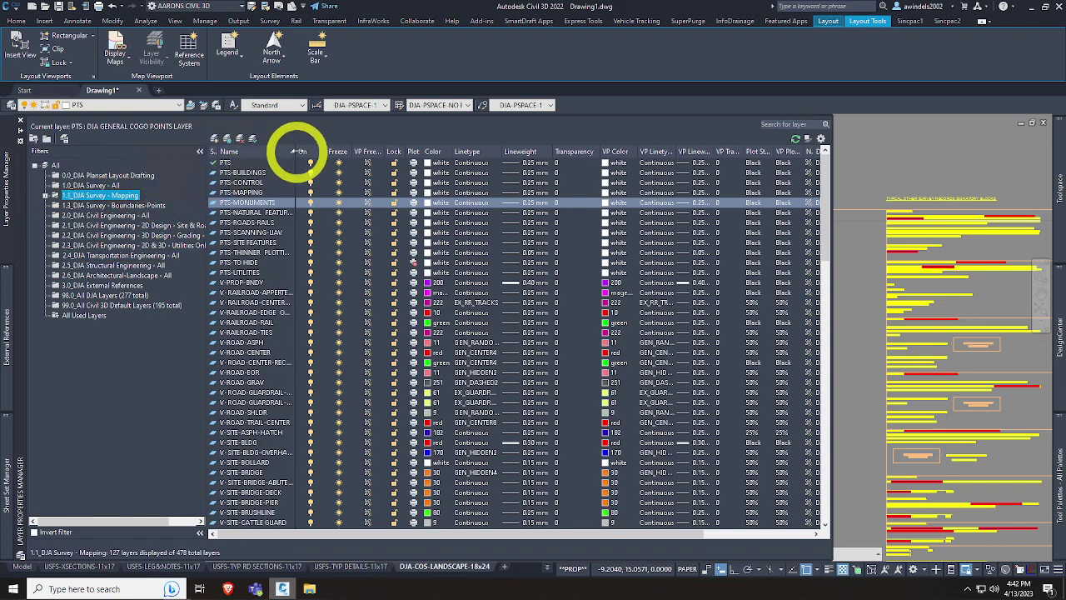
{"action": "left_click_drag", "start_coordinate": [298, 151], "coordinate": [364, 154]}
{"action": "left_click", "coordinate": [298, 312]}
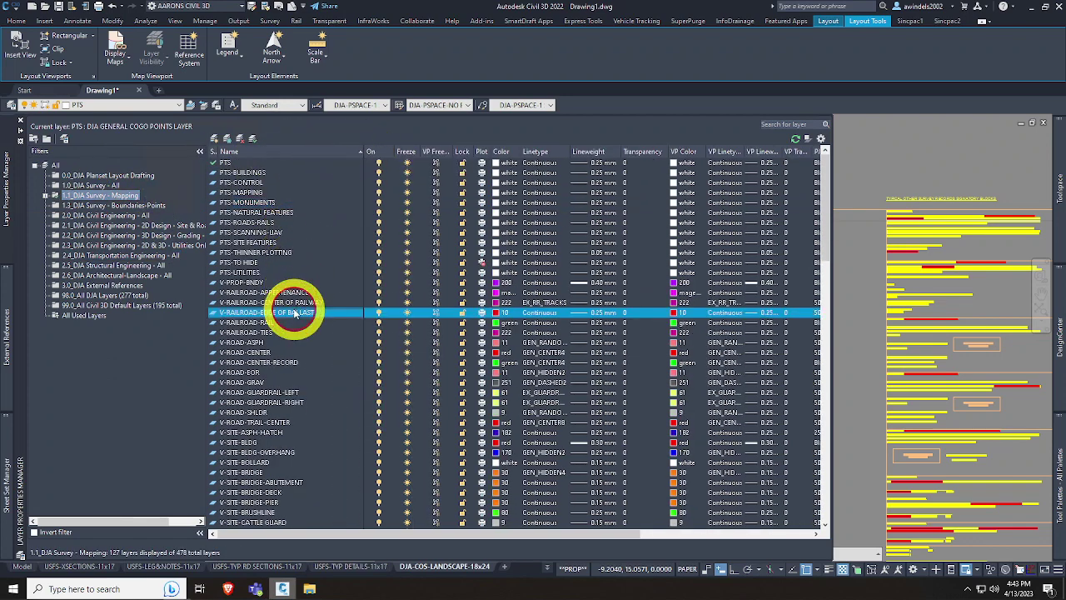
{"action": "scroll", "coordinate": [287, 313], "scroll_direction": "down", "scroll_amount": 4}
{"action": "scroll", "coordinate": [283, 333], "scroll_direction": "down", "scroll_amount": 15}
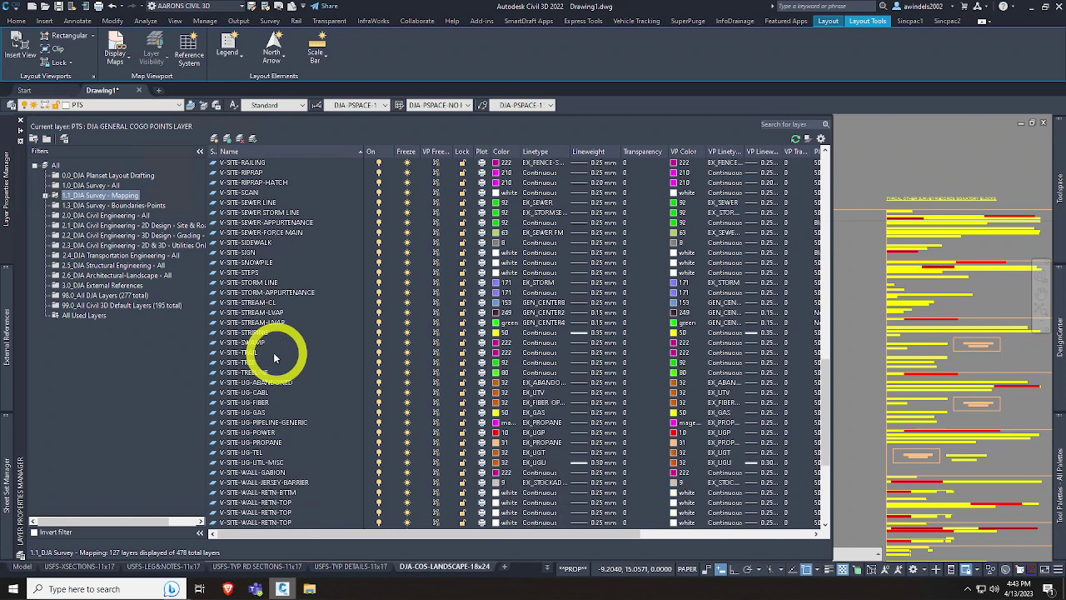
Step: View the 2.0_DJA Civil Engineering - All layers and the 2.1 2D Design - Site & Road layers, widening the filter tree
{"action": "left_click", "coordinate": [124, 214]}
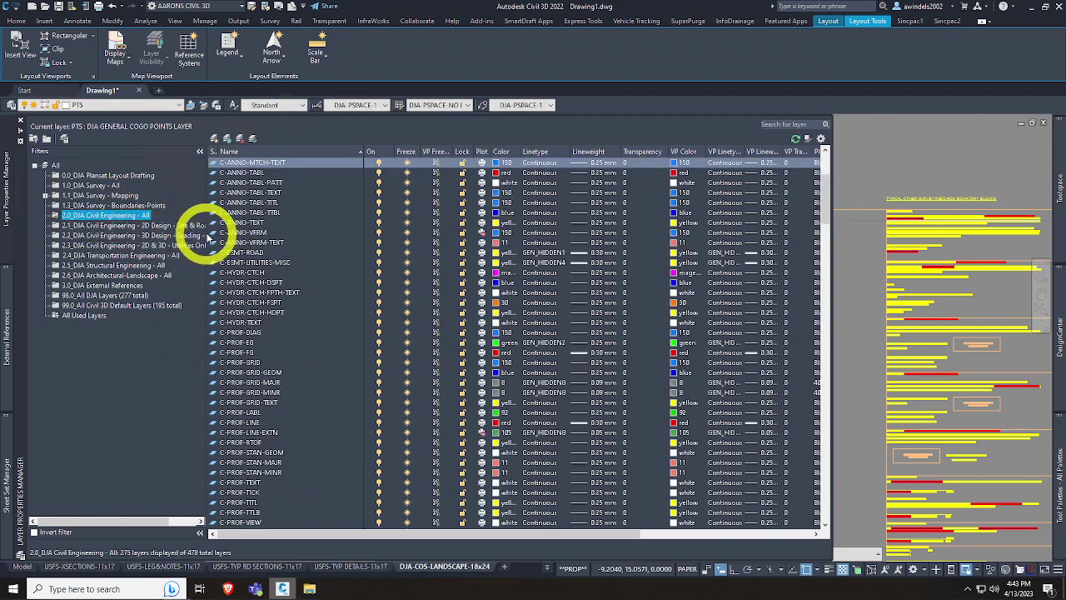
{"action": "left_click_drag", "start_coordinate": [206, 238], "coordinate": [246, 237]}
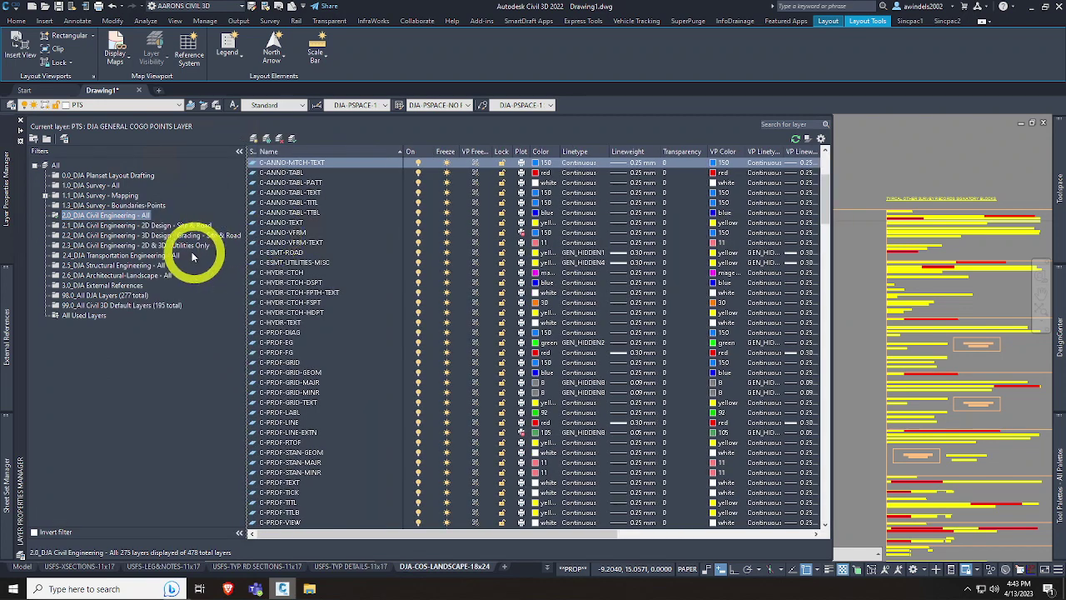
{"action": "left_click", "coordinate": [193, 225]}
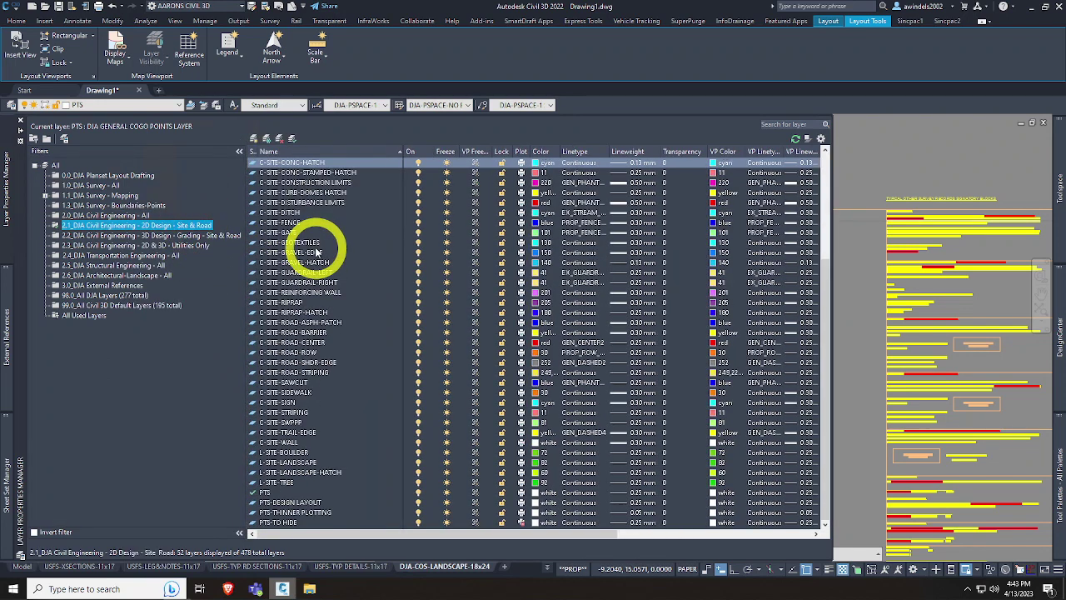
{"action": "left_click", "coordinate": [316, 251]}
{"action": "scroll", "coordinate": [322, 177], "scroll_direction": "up", "scroll_amount": 3}
{"action": "scroll", "coordinate": [322, 177], "scroll_direction": "down", "scroll_amount": 3}
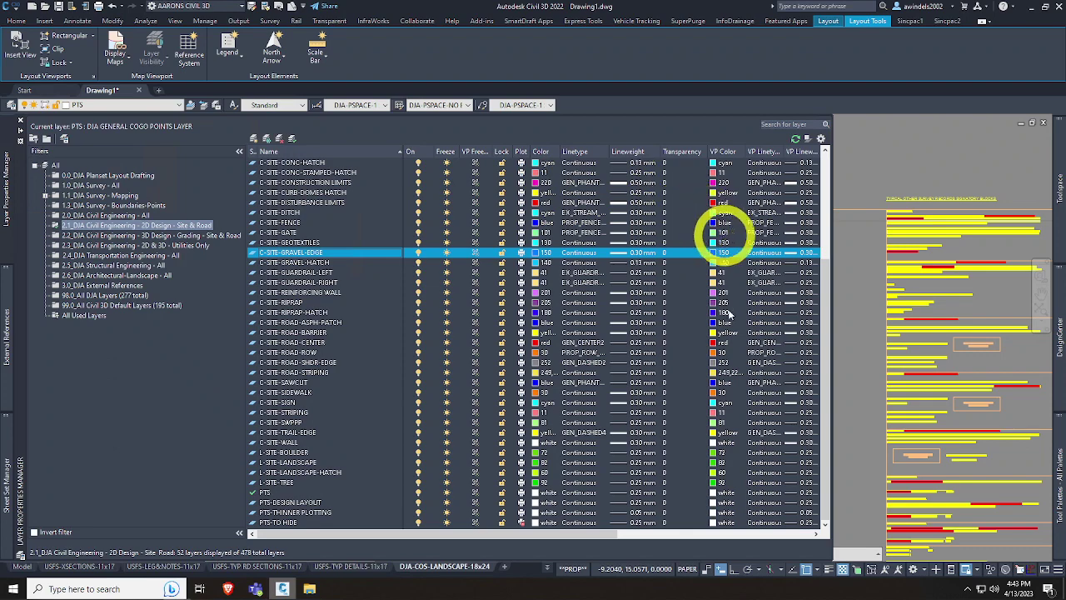
Step: Move the layer list's Description column to just before VP Color and widen it to show the full descriptions
{"action": "left_click_drag", "start_coordinate": [603, 533], "coordinate": [797, 533]}
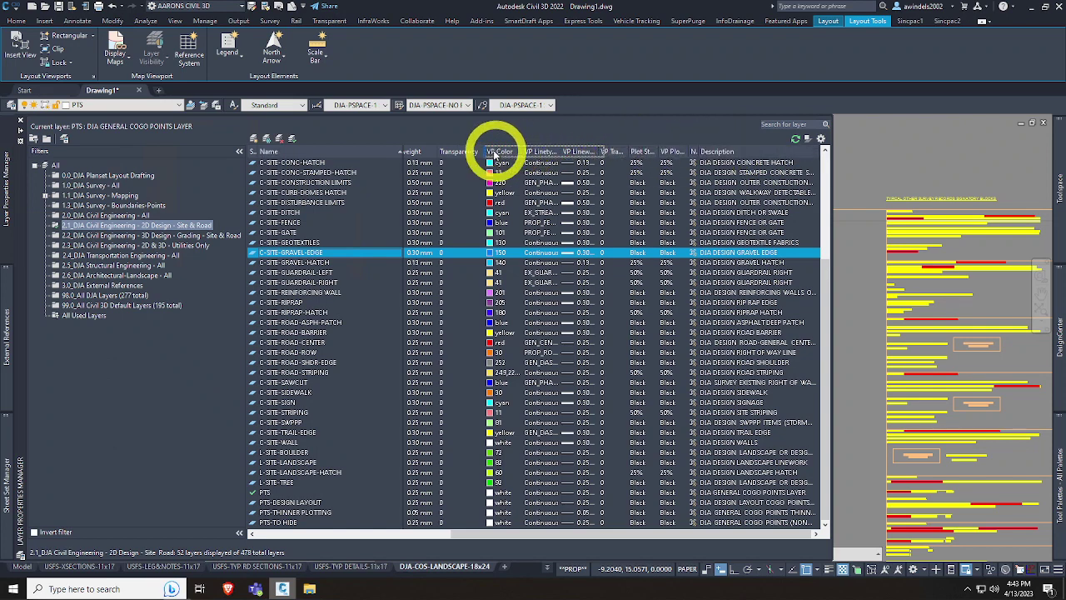
{"action": "mouse_move", "coordinate": [485, 154]}
{"action": "left_mouse_down"}
{"action": "mouse_move", "coordinate": [464, 155]}
{"action": "mouse_move", "coordinate": [493, 154]}
{"action": "left_mouse_up"}
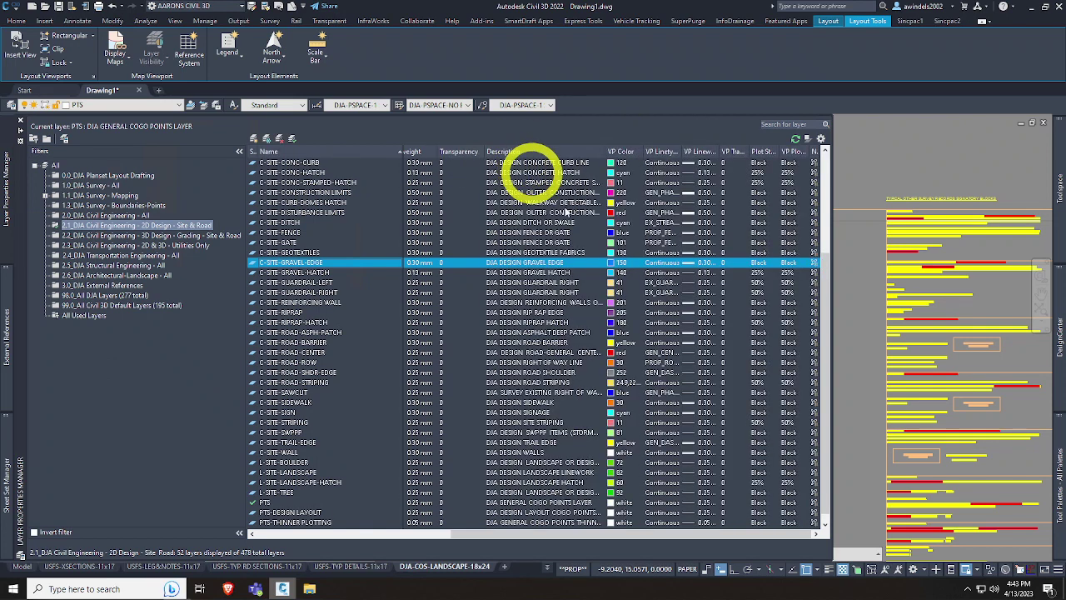
{"action": "left_click", "coordinate": [505, 162]}
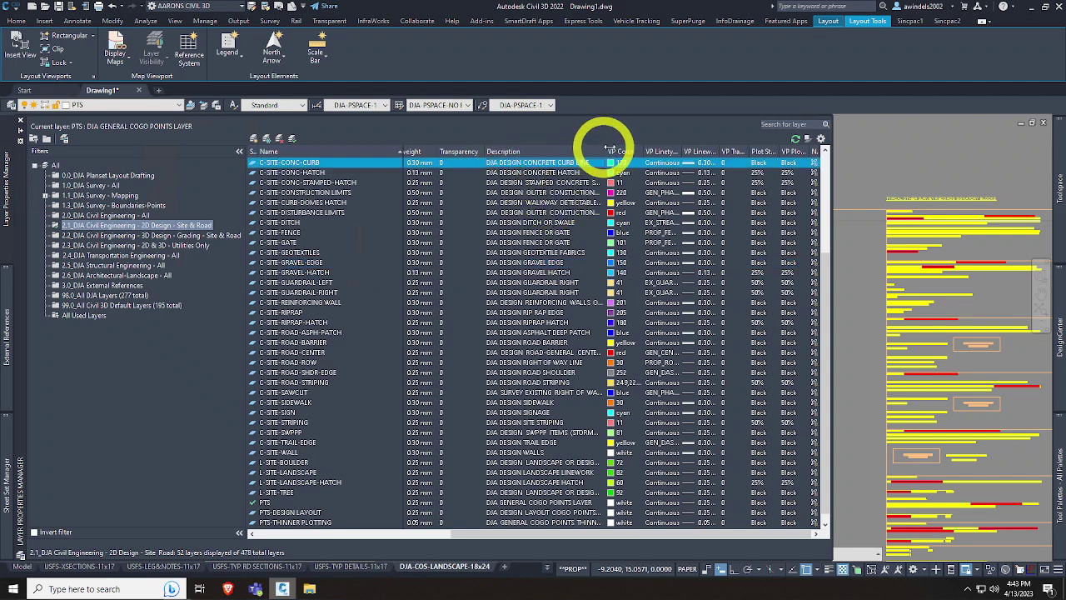
{"action": "left_click_drag", "start_coordinate": [605, 152], "coordinate": [643, 151]}
Step: Examine the descriptions of the site and road layers, comparing the DJA DESIGN entries with the Civil 3D hydrology and annotation entries
{"action": "left_click", "coordinate": [561, 232]}
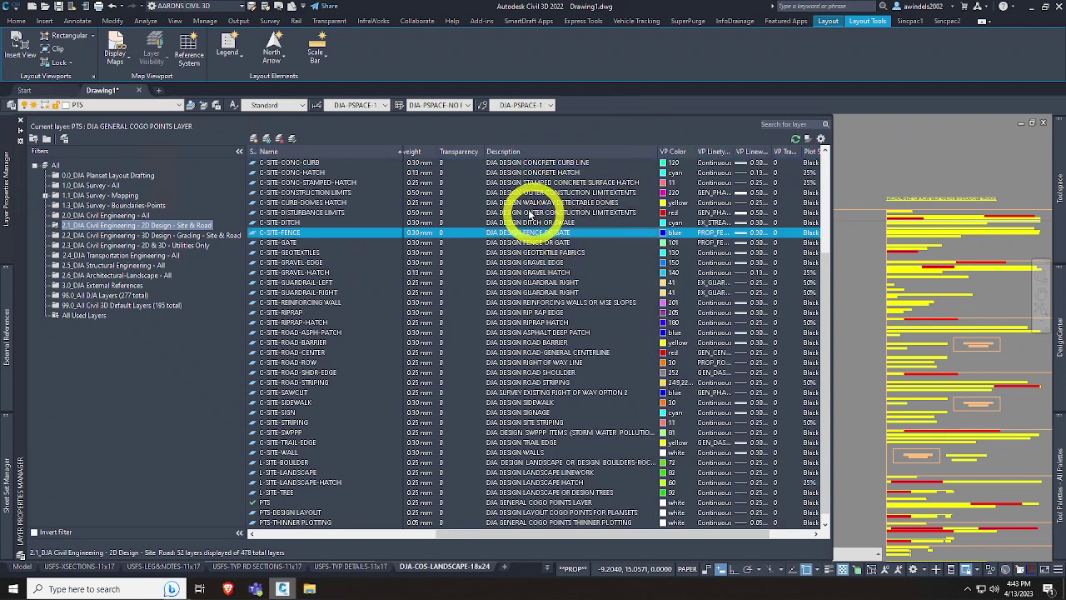
{"action": "left_click", "coordinate": [554, 212]}
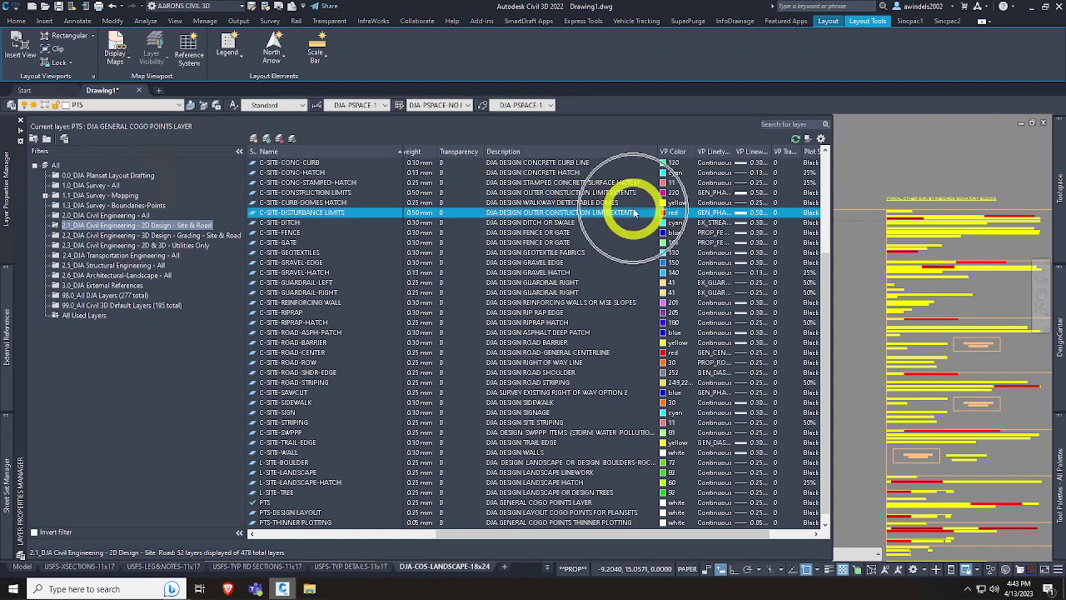
{"action": "left_click", "coordinate": [543, 232]}
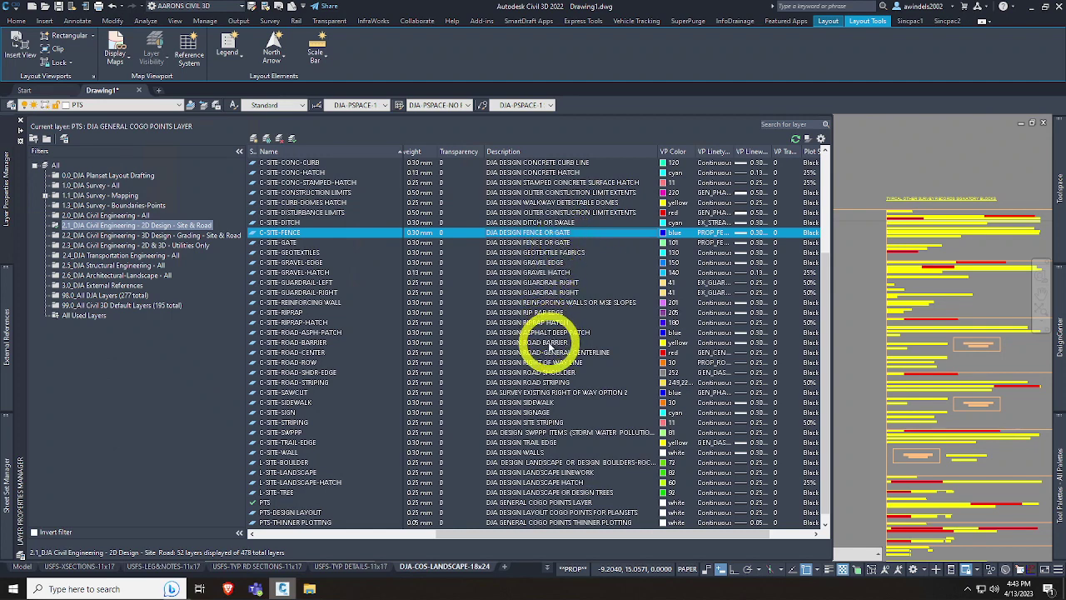
{"action": "left_click", "coordinate": [293, 236]}
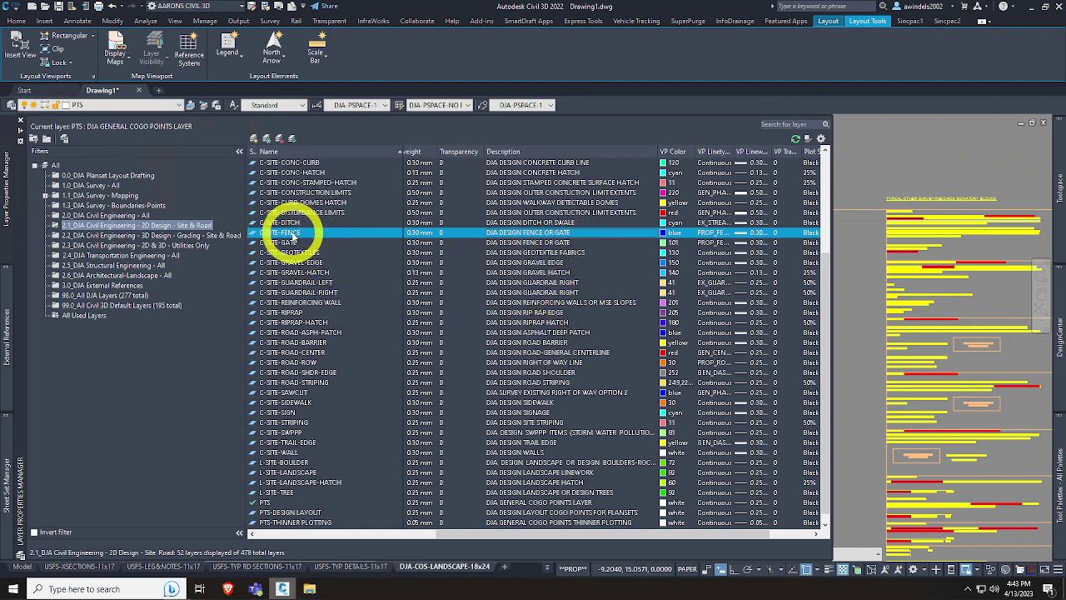
{"action": "left_click", "coordinate": [528, 162]}
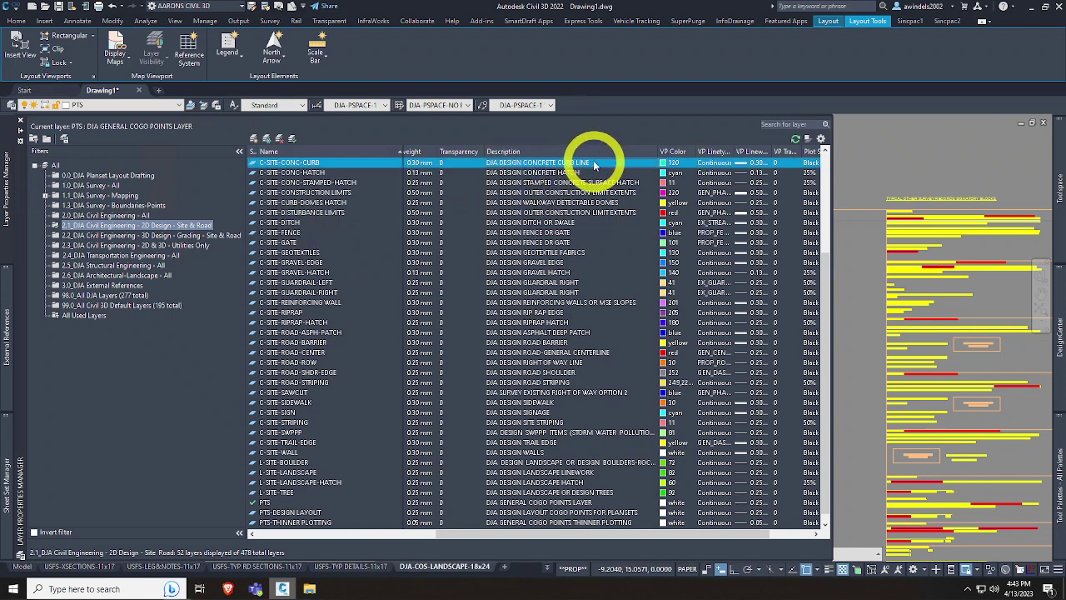
{"action": "scroll", "coordinate": [593, 164], "scroll_direction": "up", "scroll_amount": 2}
{"action": "scroll", "coordinate": [593, 184], "scroll_direction": "up", "scroll_amount": 2}
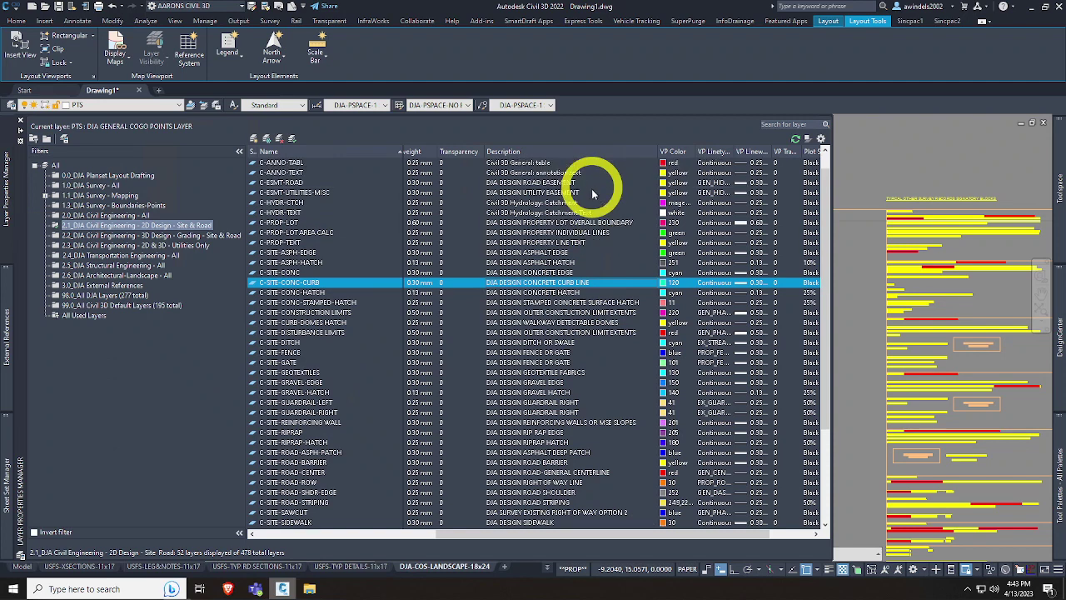
{"action": "left_click", "coordinate": [574, 193]}
{"action": "left_click", "coordinate": [574, 203]}
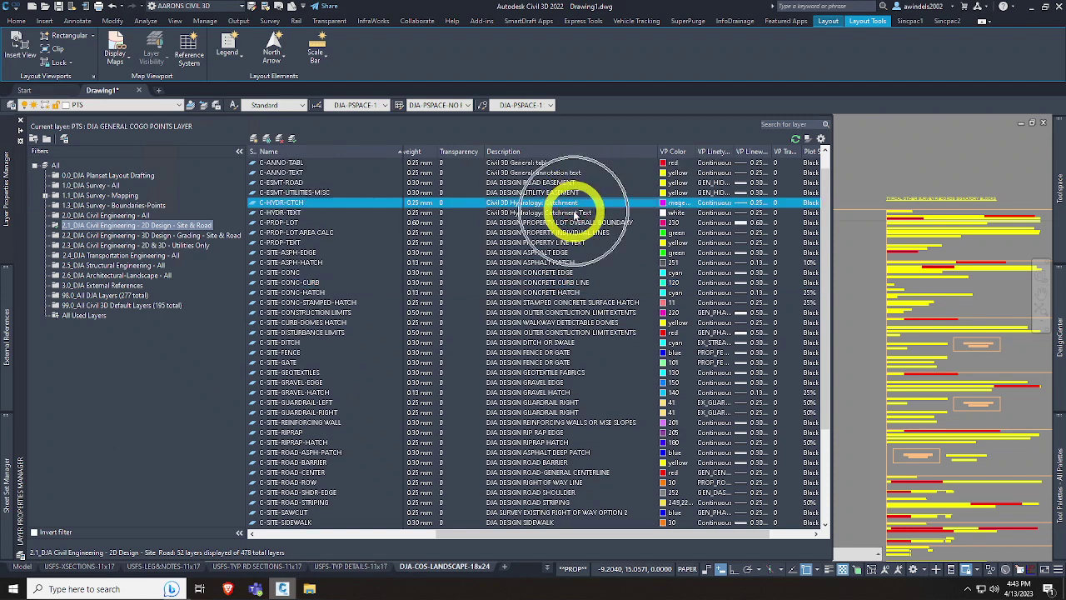
{"action": "left_click", "coordinate": [556, 209], "text": "ctrl"}
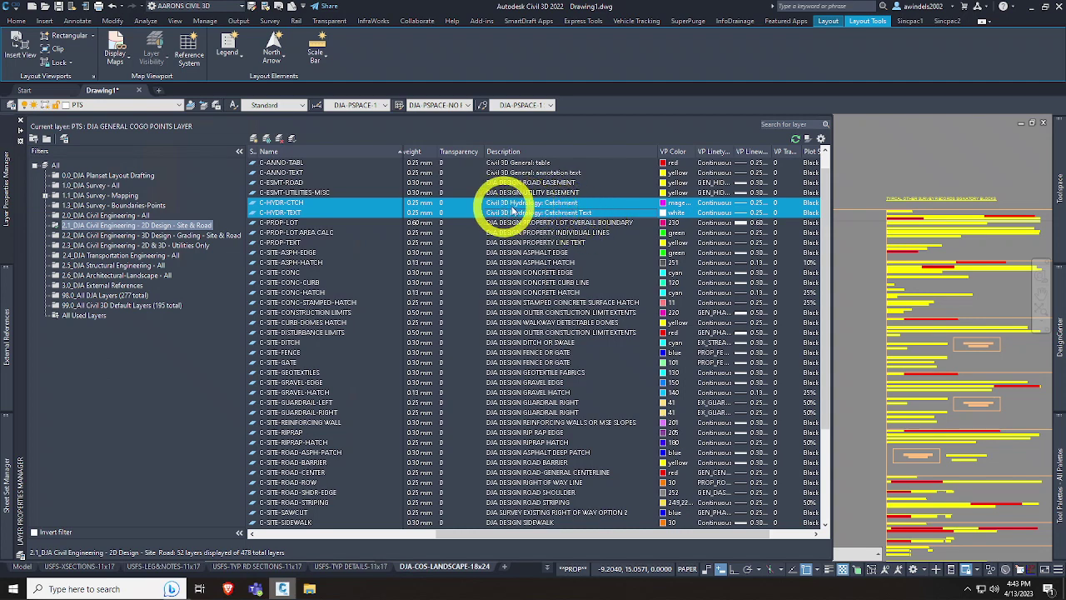
{"action": "left_click", "coordinate": [542, 173]}
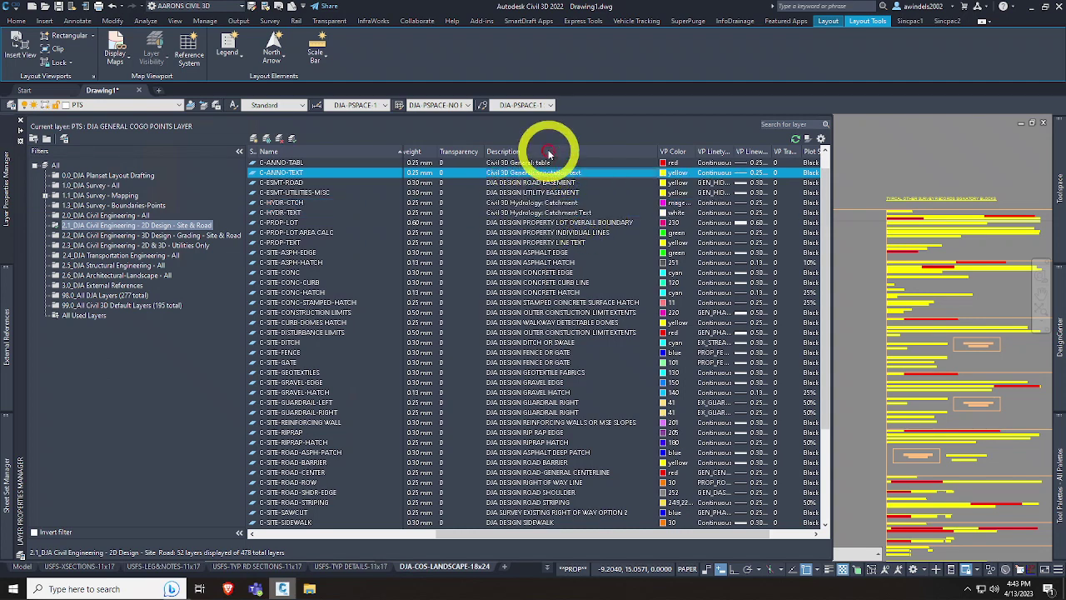
Step: Sort the site and road layers by description in ascending order, examine the list, and return to the Certificate of Survey sheet
{"action": "left_click", "coordinate": [548, 151]}
{"action": "scroll", "coordinate": [548, 153], "scroll_direction": "up", "scroll_amount": 1}
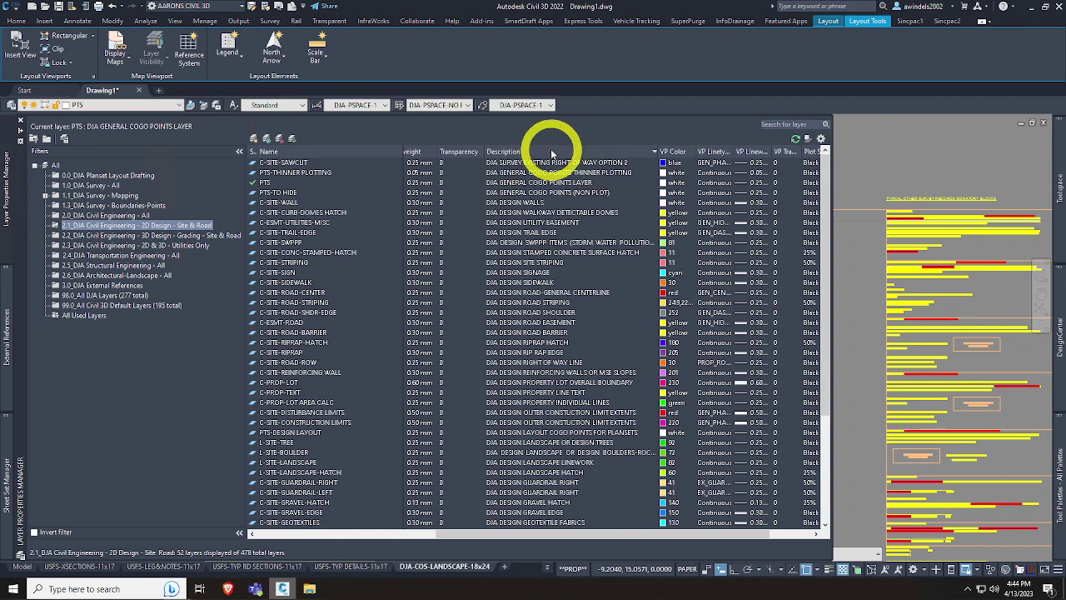
{"action": "left_click", "coordinate": [522, 152]}
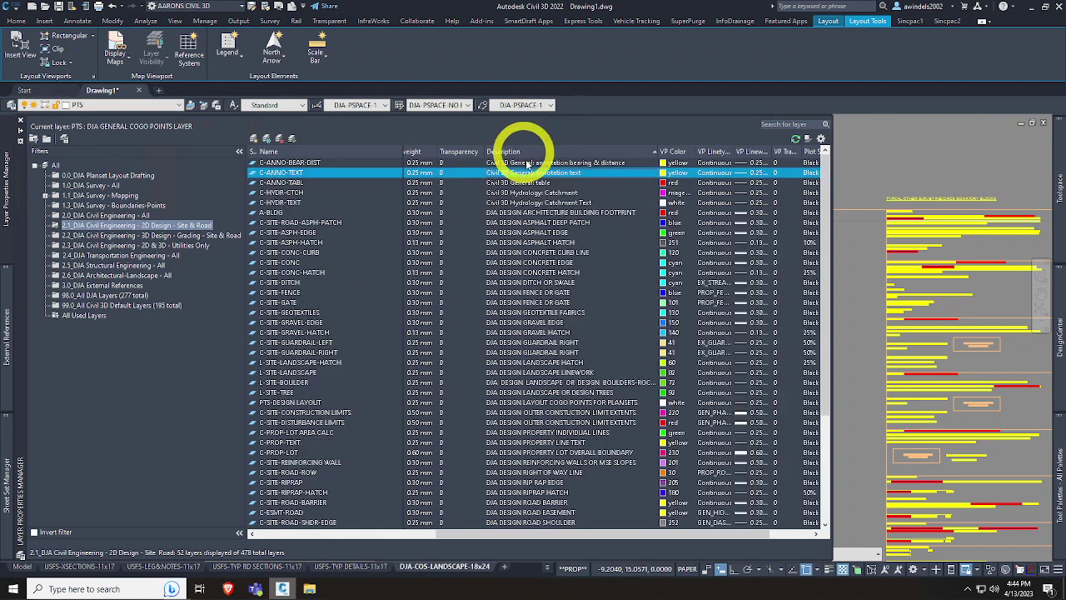
{"action": "left_click", "coordinate": [527, 162]}
{"action": "scroll", "coordinate": [528, 225], "scroll_direction": "down", "scroll_amount": 5}
{"action": "left_click", "coordinate": [529, 254]}
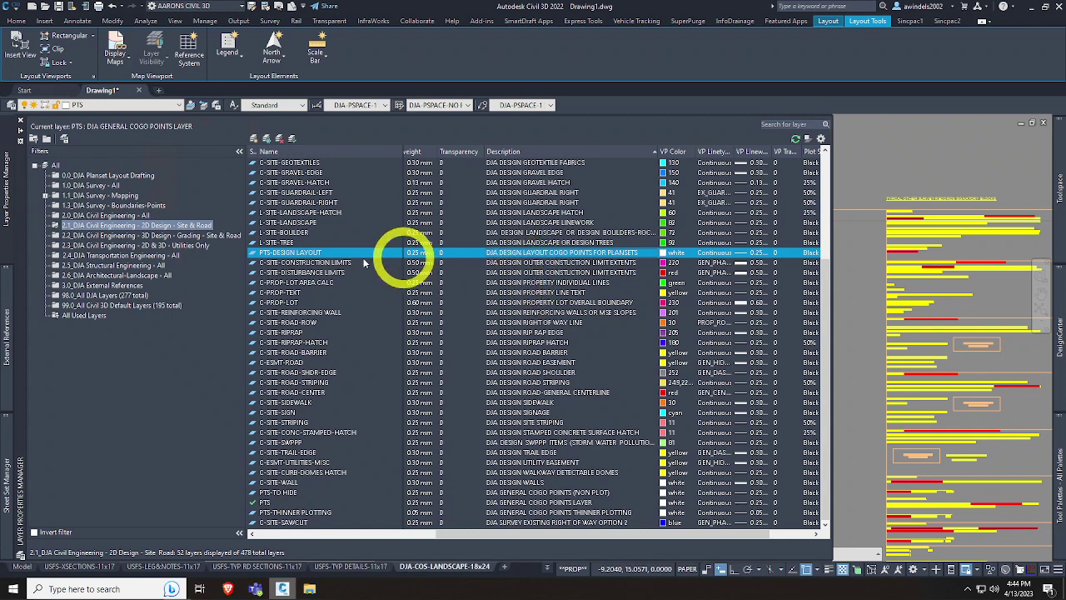
{"action": "left_click", "coordinate": [123, 264]}
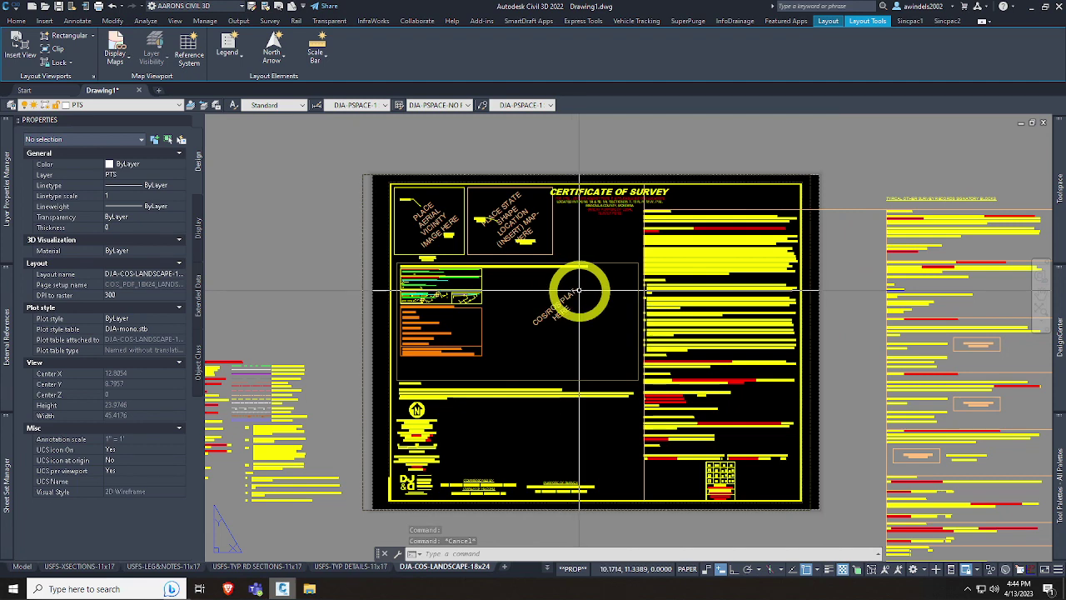
{"action": "middle_click_drag", "start_coordinate": [581, 311], "coordinate": [566, 293]}
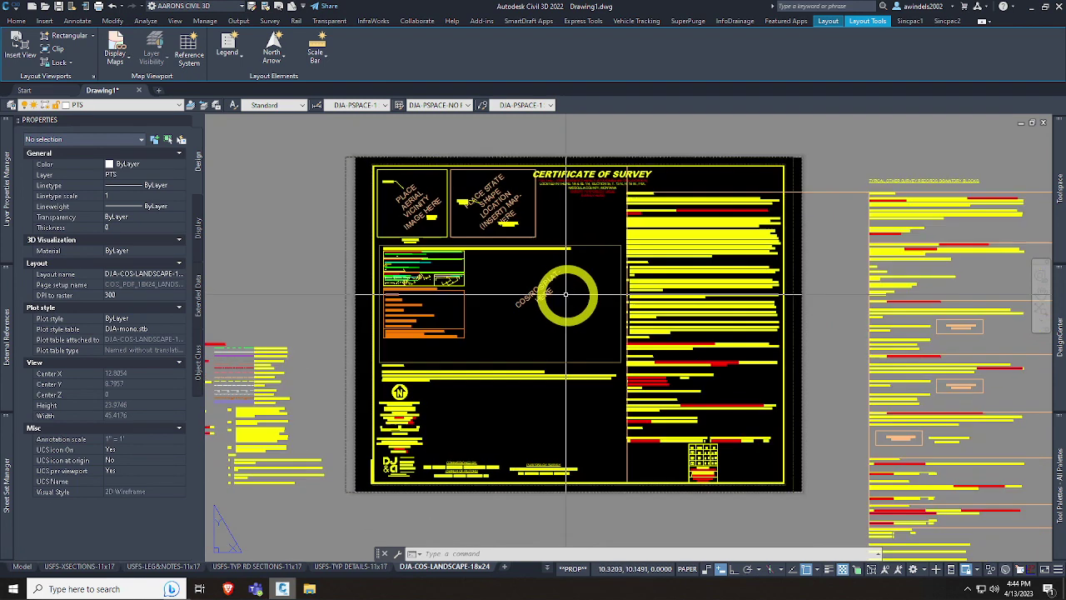